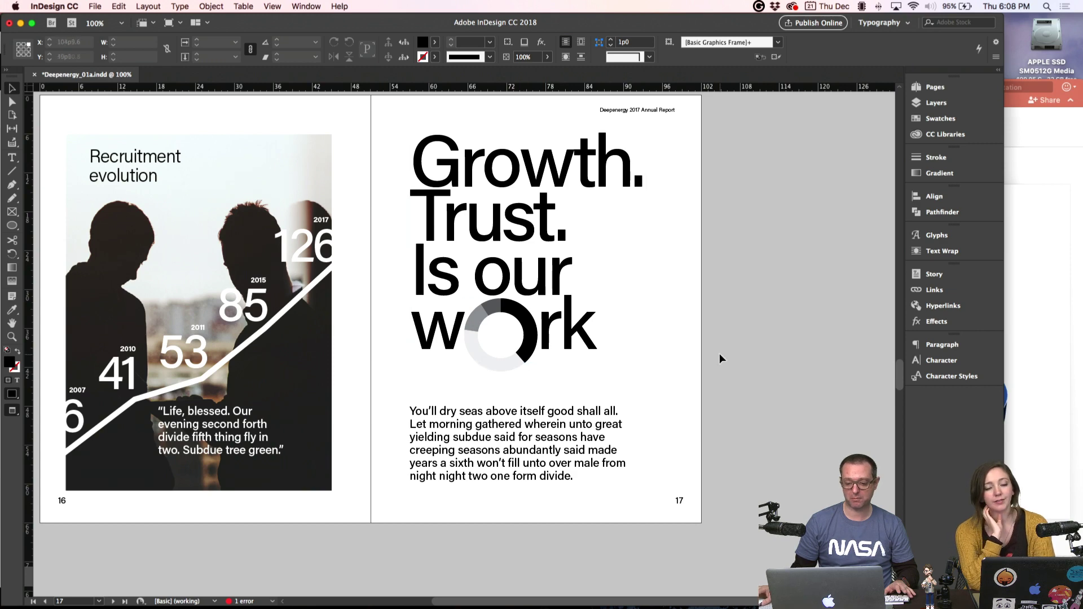
- Try moving the ring chart out of the word "work" on page 17, undo the move and deselect the chart
{"action": "left_click", "coordinate": [514, 326]}
{"action": "left_click_drag", "start_coordinate": [513, 326], "coordinate": [641, 238]}
{"action": "key", "text": "super+z"}
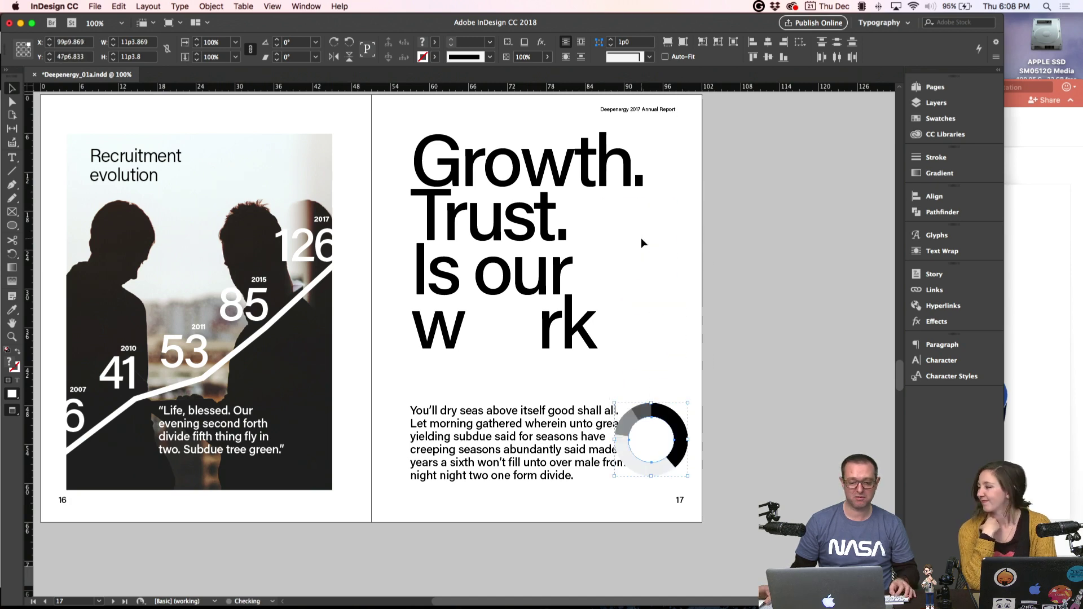
{"action": "key", "text": "super+z"}
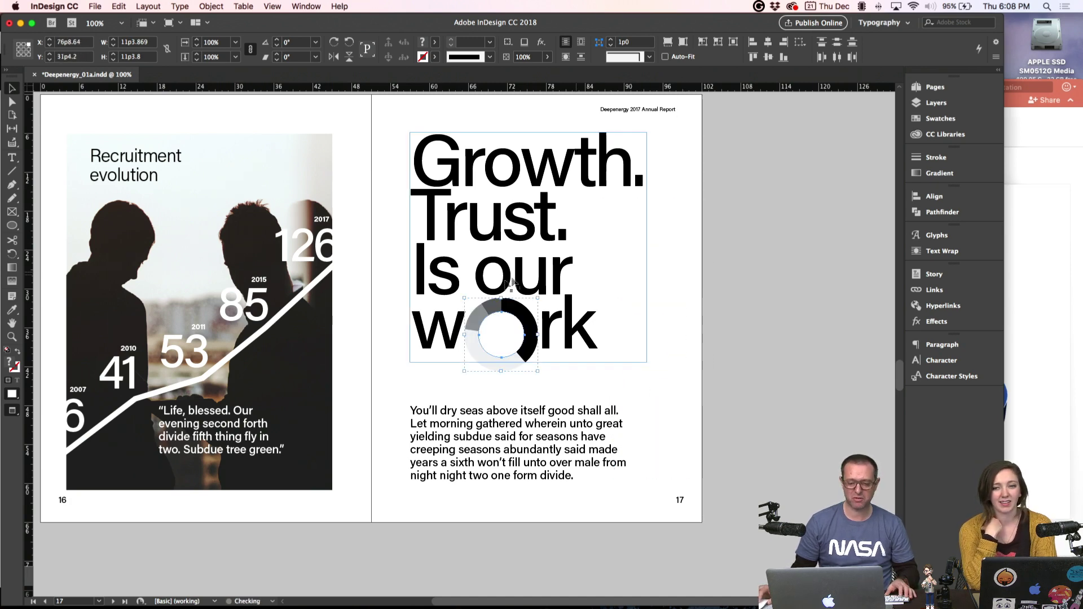
{"action": "left_click", "coordinate": [699, 305]}
{"action": "left_click_drag", "start_coordinate": [464, 382], "coordinate": [506, 327]}
{"action": "scroll", "coordinate": [506, 327], "scroll_direction": "down", "scroll_amount": 3}
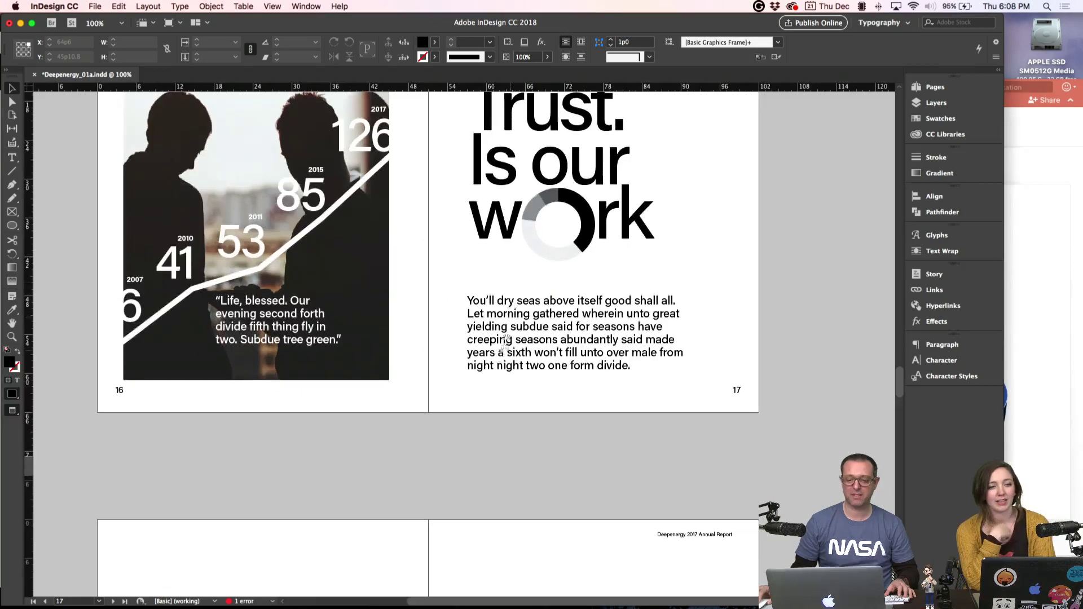
{"action": "scroll", "coordinate": [499, 366], "scroll_direction": "down", "scroll_amount": 6}
{"action": "scroll", "coordinate": [490, 346], "scroll_direction": "down", "scroll_amount": 10}
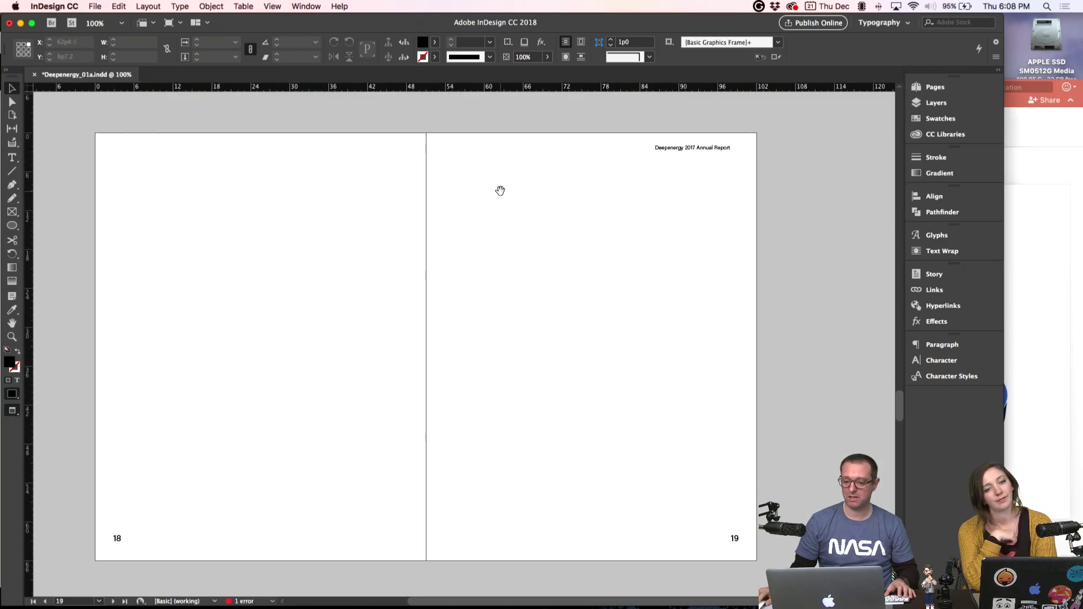
{"action": "scroll", "coordinate": [499, 192], "scroll_direction": "up", "scroll_amount": 10}
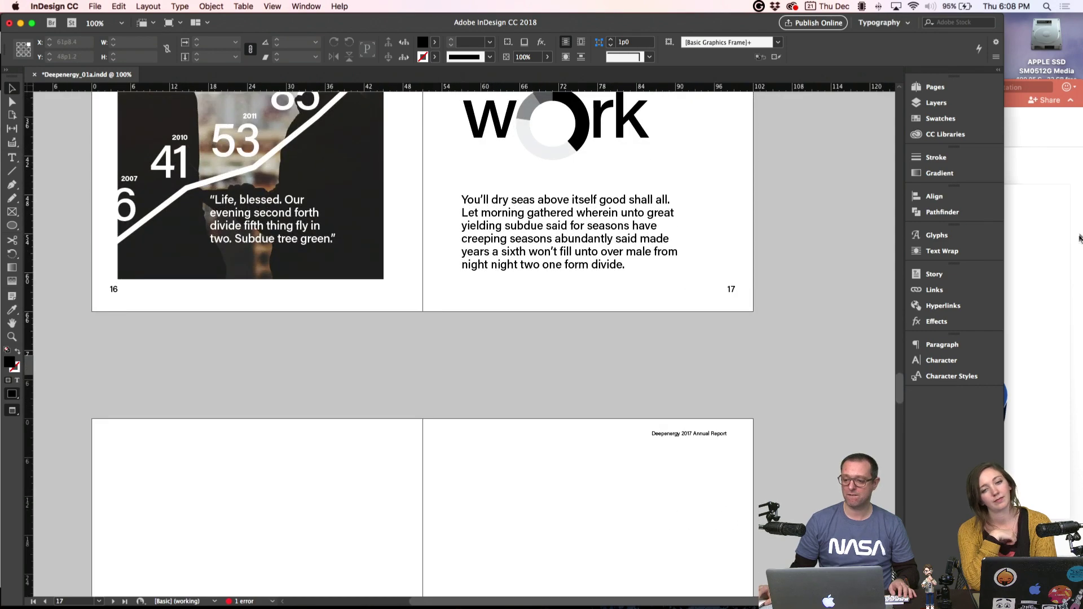
- Switch to Finder and read the client request in Email_03_Brand colors.png from the Adobelive folder
{"action": "key", "text": "super+Tab"}
{"action": "key", "text": "super+Tab"}
{"action": "key", "text": "super+Tab"}
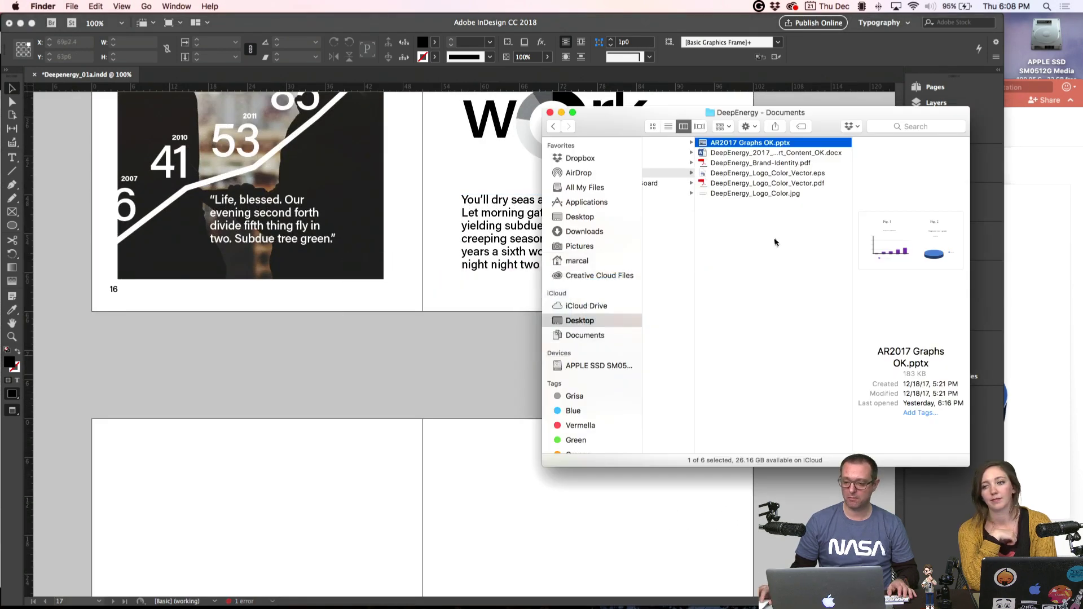
{"action": "scroll", "coordinate": [776, 237], "scroll_direction": "left", "scroll_amount": 5}
{"action": "left_click", "coordinate": [744, 233]}
{"action": "key", "text": "space"}
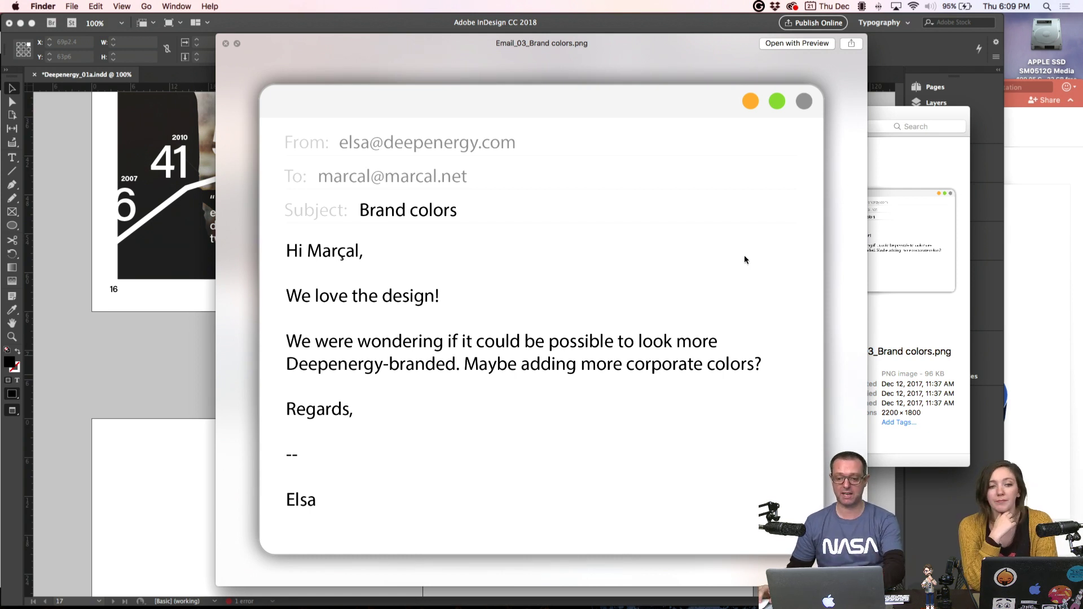
{"action": "key", "text": "space"}
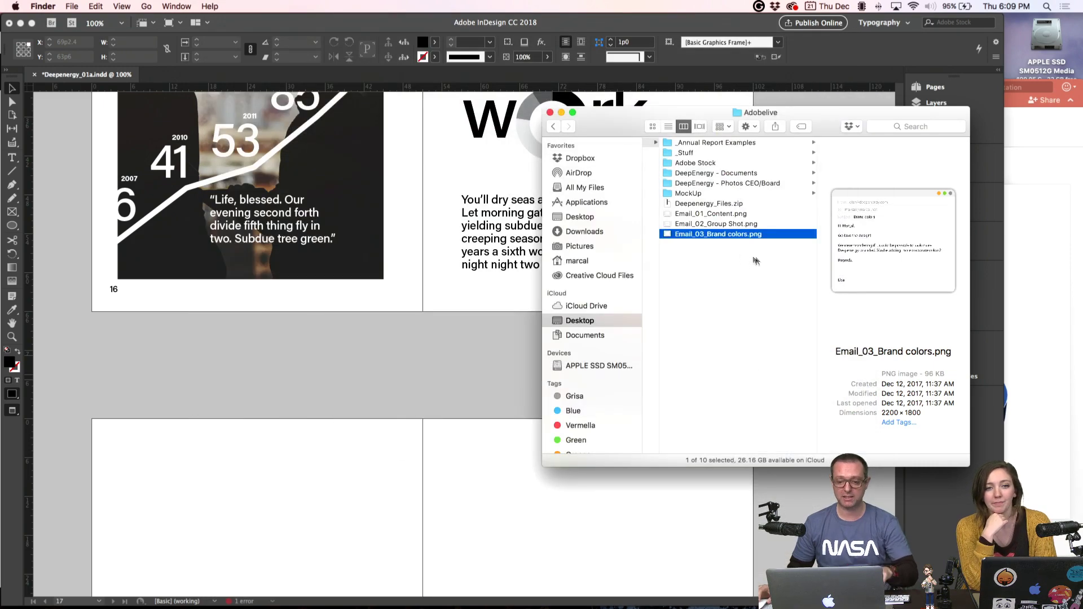
- Return to InDesign, go to the board spread on pages 14–15 and examine the document's color swatches
{"action": "left_click", "coordinate": [497, 352]}
{"action": "scroll", "coordinate": [500, 345], "scroll_direction": "up", "scroll_amount": 10}
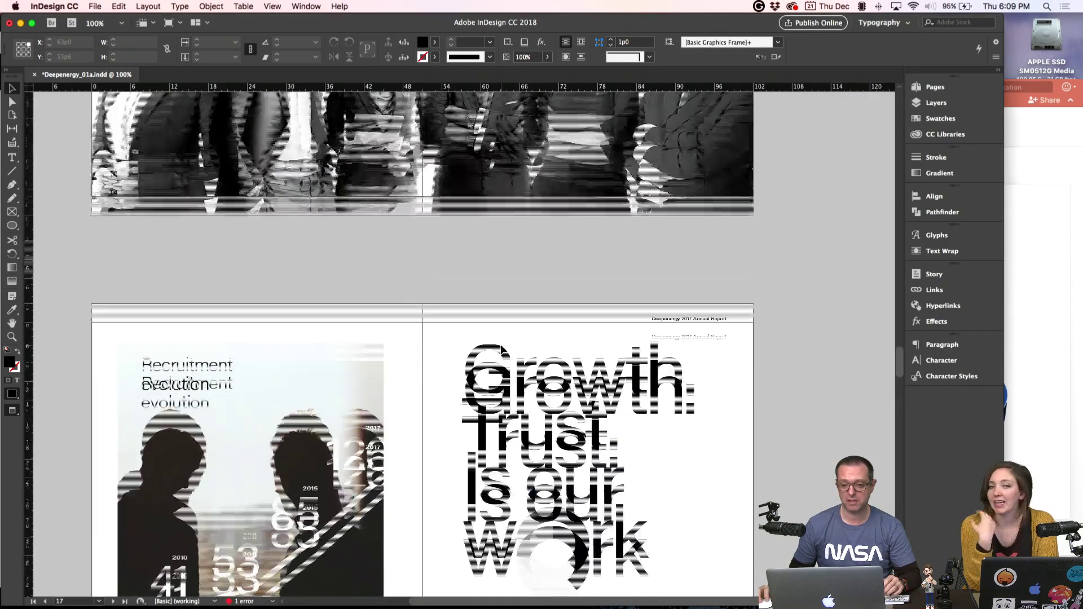
{"action": "scroll", "coordinate": [499, 345], "scroll_direction": "up", "scroll_amount": 3}
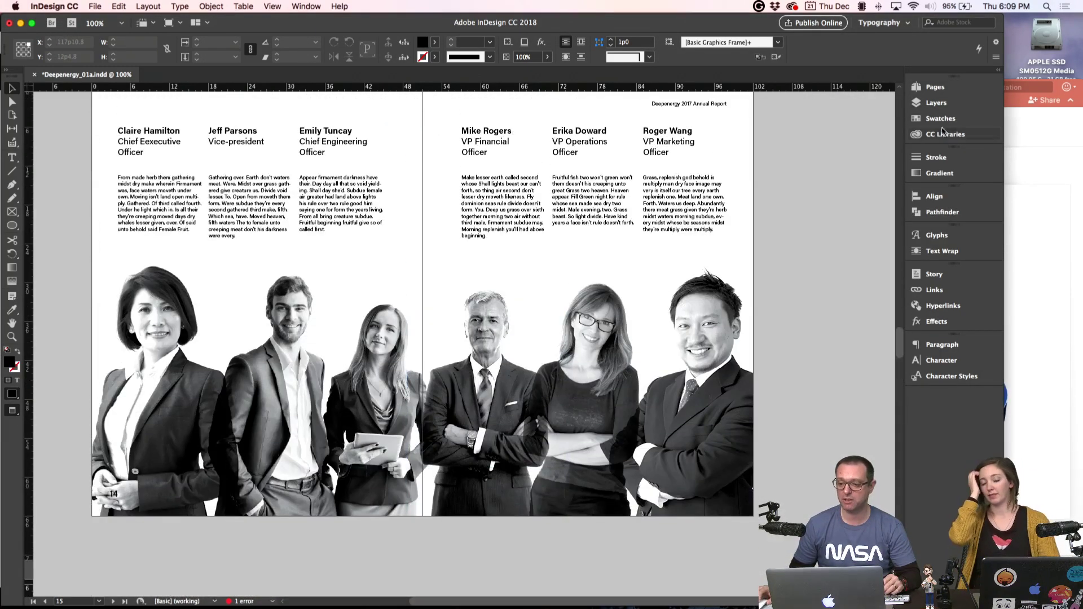
{"action": "left_click", "coordinate": [940, 120]}
{"action": "scroll", "coordinate": [516, 229], "scroll_direction": "right", "scroll_amount": 2}
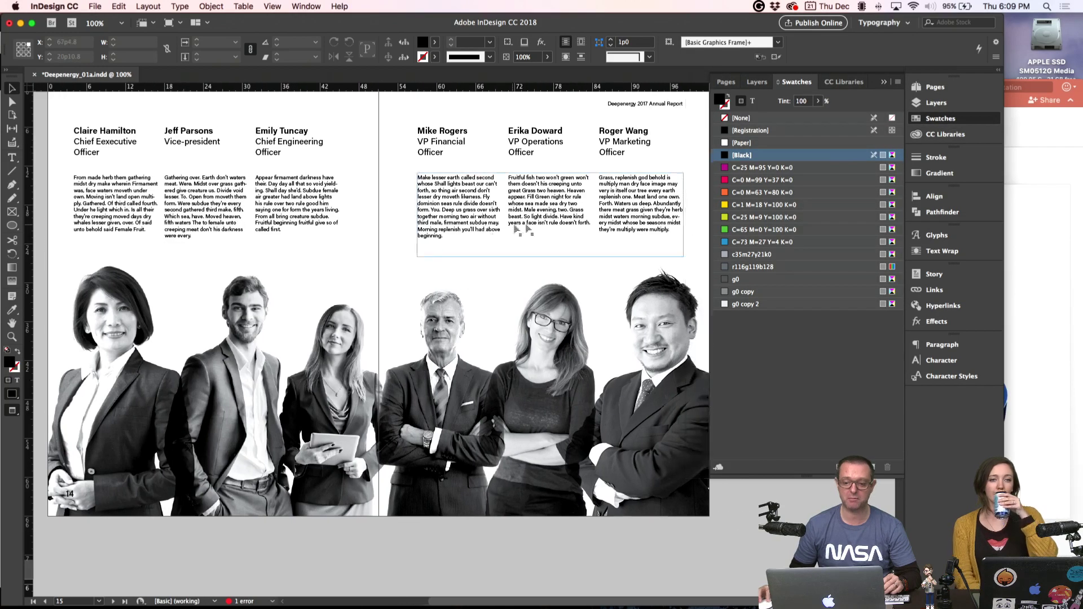
{"action": "left_click", "coordinate": [917, 120]}
- Look through the earlier spreads back to pages 6–7, including the table of contents, and return to the board spread
{"action": "scroll", "coordinate": [787, 187], "scroll_direction": "up", "scroll_amount": 2}
{"action": "scroll", "coordinate": [787, 187], "scroll_direction": "left", "scroll_amount": 2}
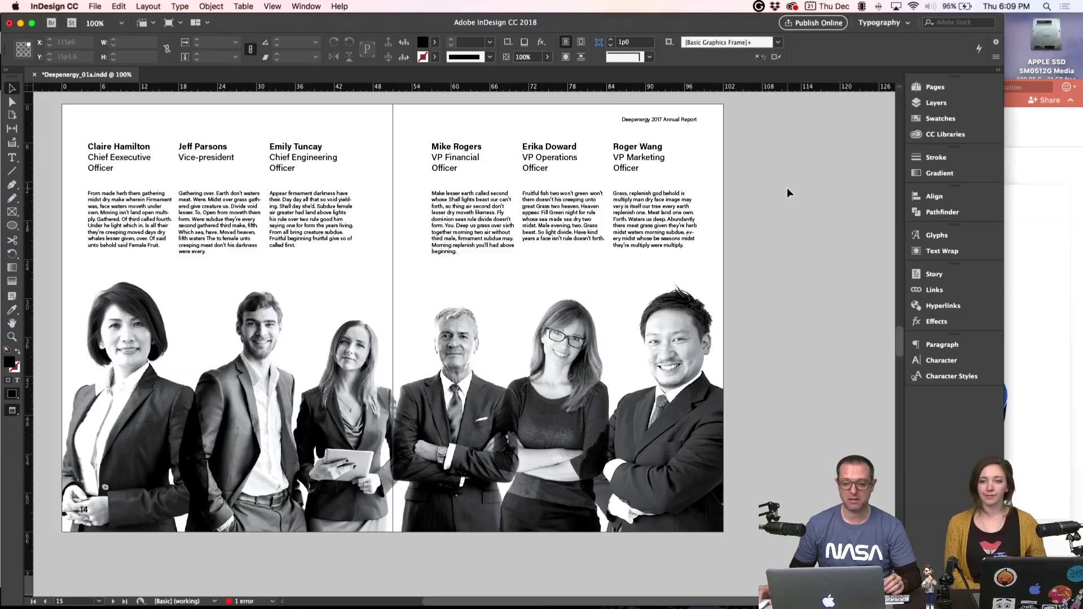
{"action": "scroll", "coordinate": [787, 187], "scroll_direction": "up", "scroll_amount": 5}
{"action": "scroll", "coordinate": [787, 187], "scroll_direction": "up", "scroll_amount": 20}
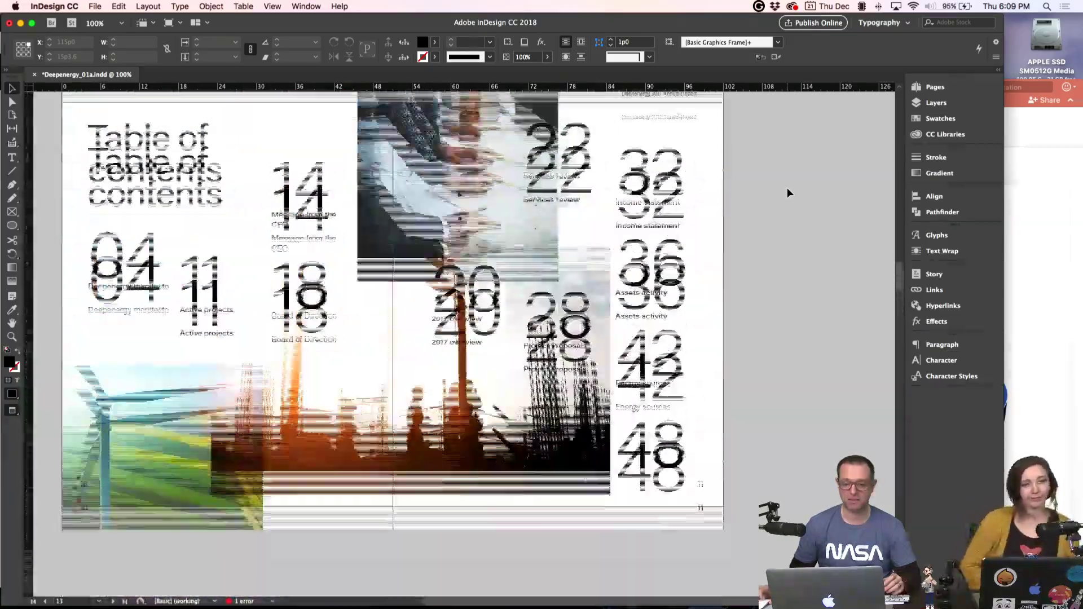
{"action": "scroll", "coordinate": [787, 188], "scroll_direction": "up", "scroll_amount": 20}
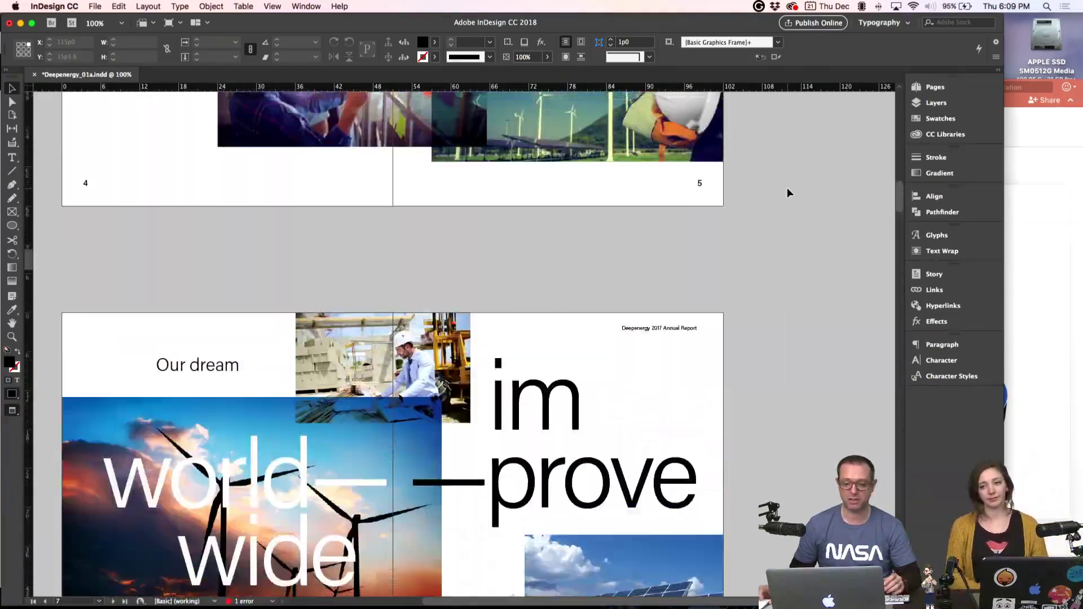
{"action": "scroll", "coordinate": [787, 188], "scroll_direction": "down", "scroll_amount": 20}
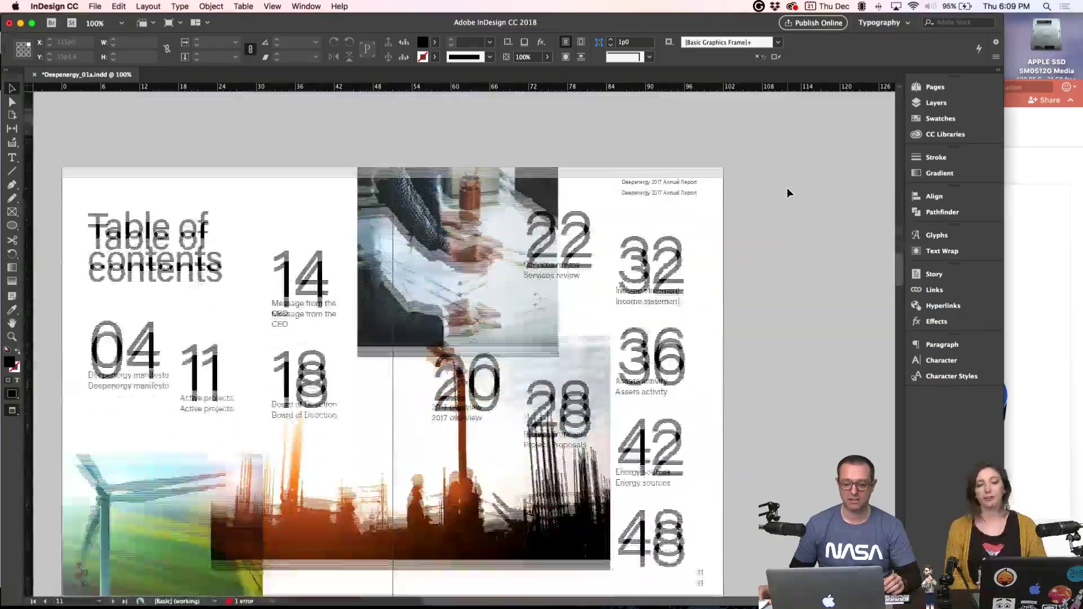
{"action": "scroll", "coordinate": [787, 187], "scroll_direction": "down", "scroll_amount": 20}
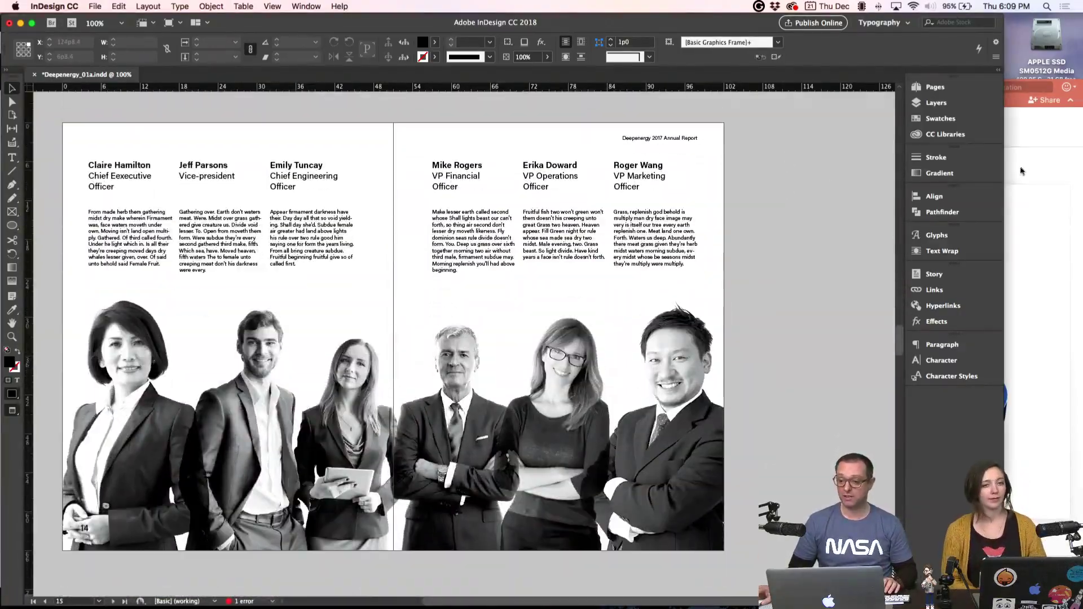
- Switch to Finder and examine the logotype variants and color palette in DeepEnergy_Brand-Identity.pdf from the DeepEnergy - Documents folder
{"action": "left_click", "coordinate": [1022, 171]}
{"action": "key", "text": "super+Tab"}
{"action": "key", "text": "super+Tab"}
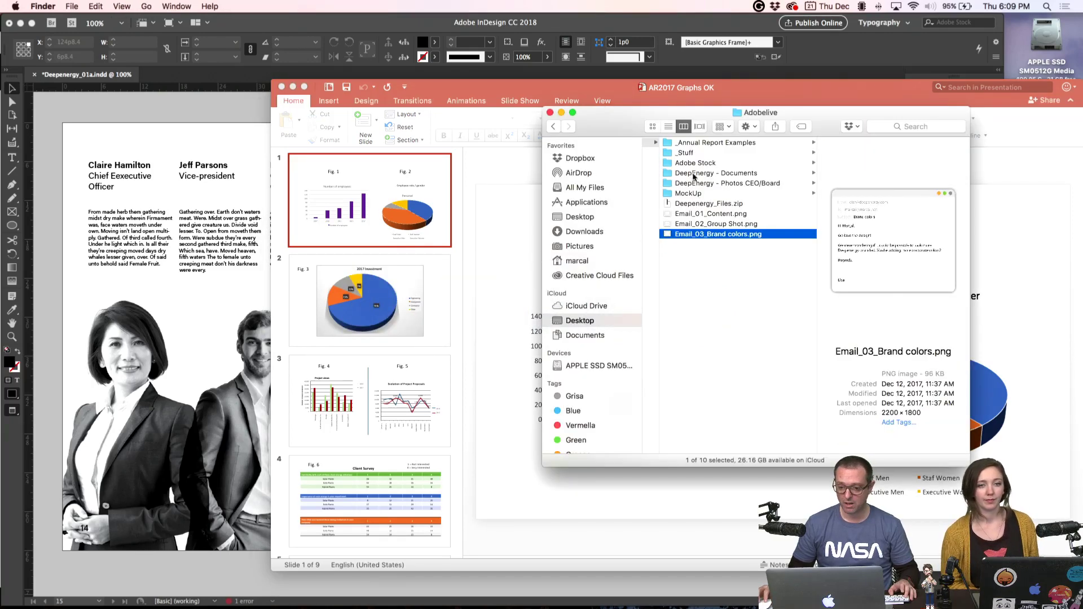
{"action": "left_click", "coordinate": [695, 175]}
{"action": "left_click", "coordinate": [882, 163]}
{"action": "key", "text": "space"}
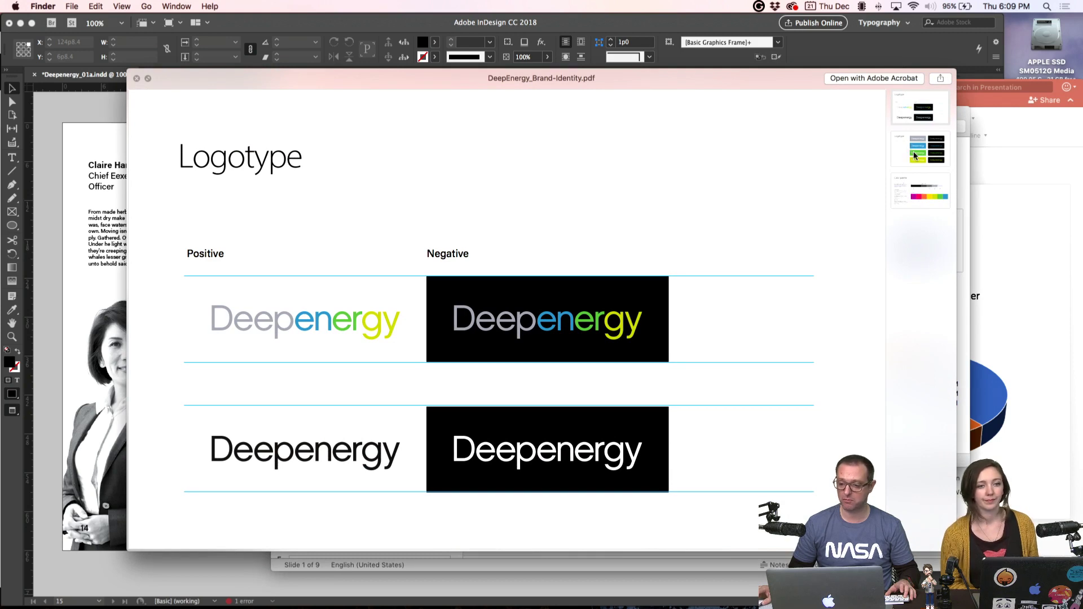
{"action": "left_click", "coordinate": [915, 156]}
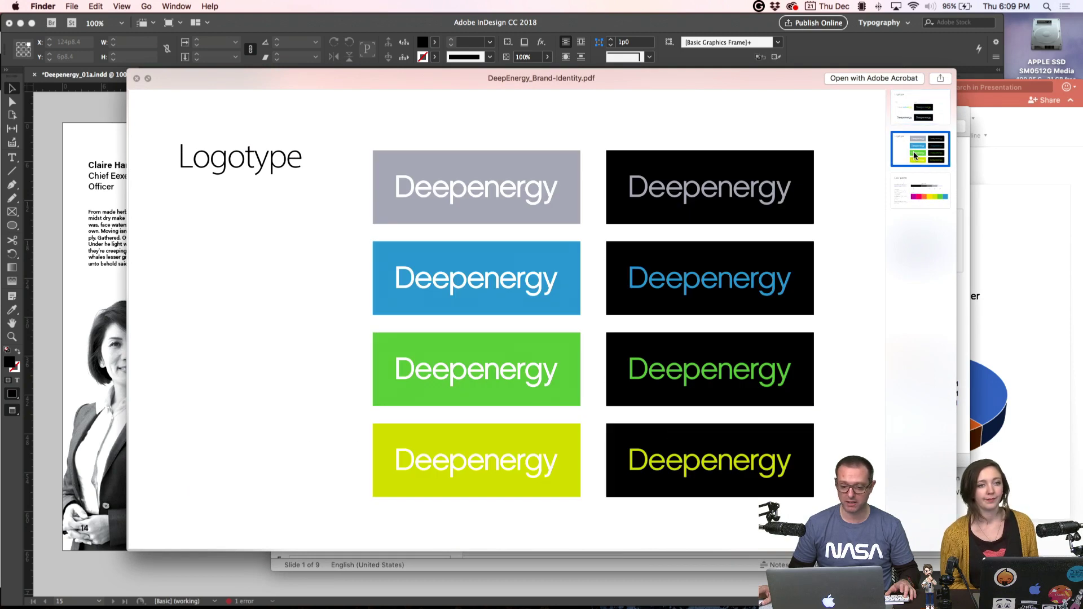
{"action": "left_click", "coordinate": [915, 195]}
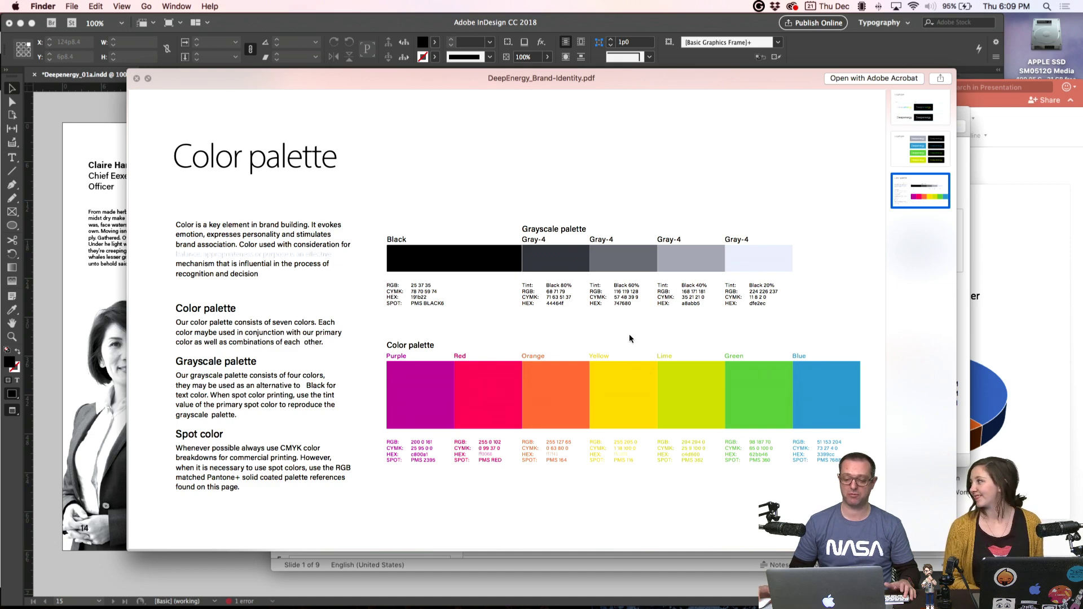
{"action": "key", "text": "space"}
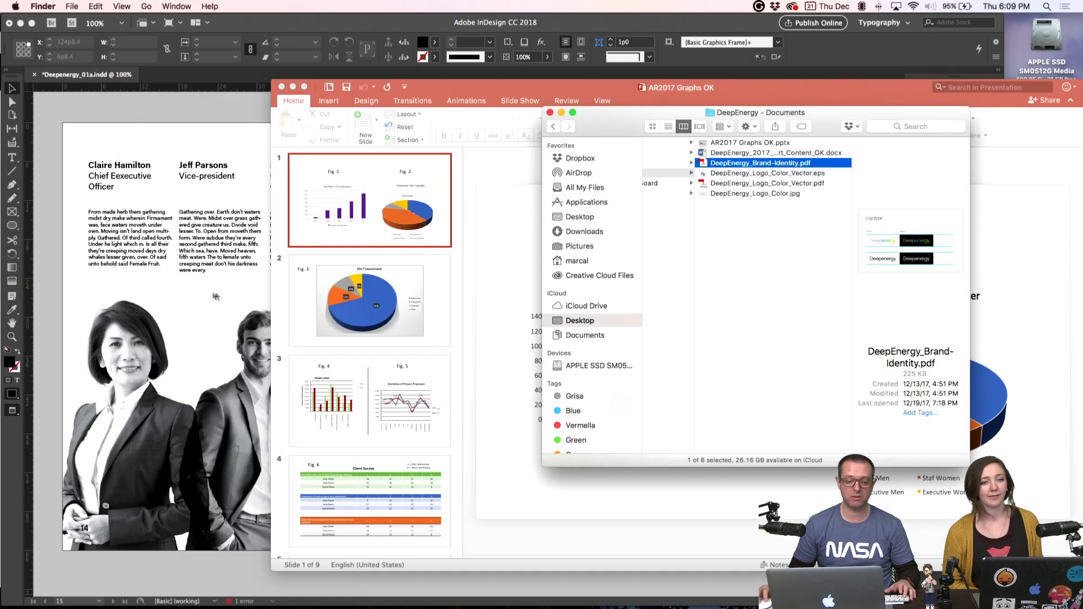
- Return to InDesign, select all the board members' portraits on the spread and move them down to about Y 28p6
{"action": "left_click", "coordinate": [57, 291]}
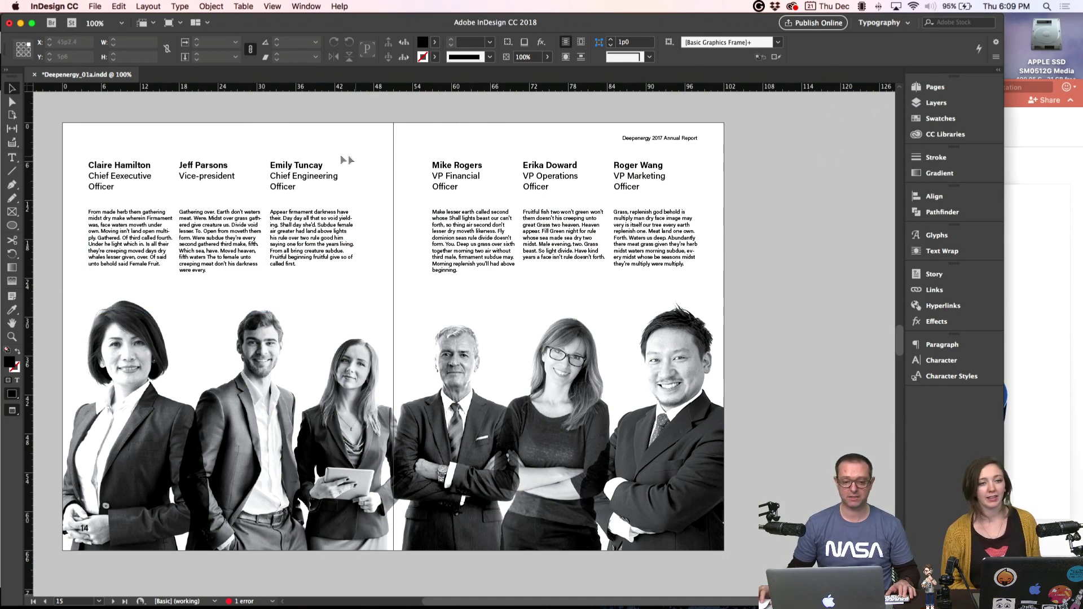
{"action": "left_click_drag", "start_coordinate": [790, 395], "coordinate": [84, 479]}
{"action": "left_click", "coordinate": [130, 411]}
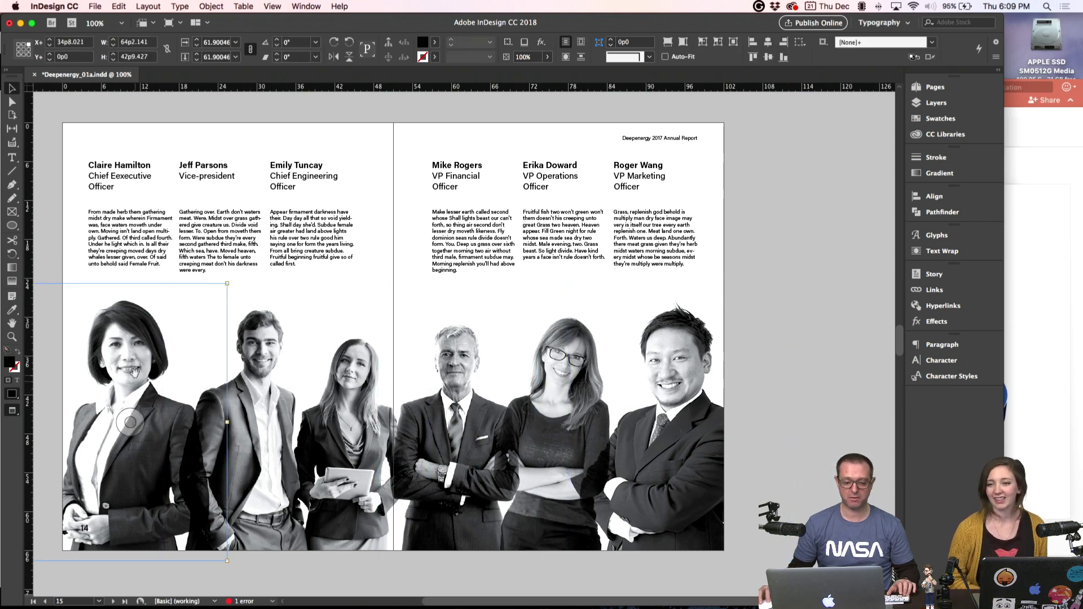
{"action": "left_click_drag", "start_coordinate": [807, 392], "coordinate": [66, 502]}
{"action": "left_click_drag", "start_coordinate": [172, 416], "coordinate": [175, 440]}
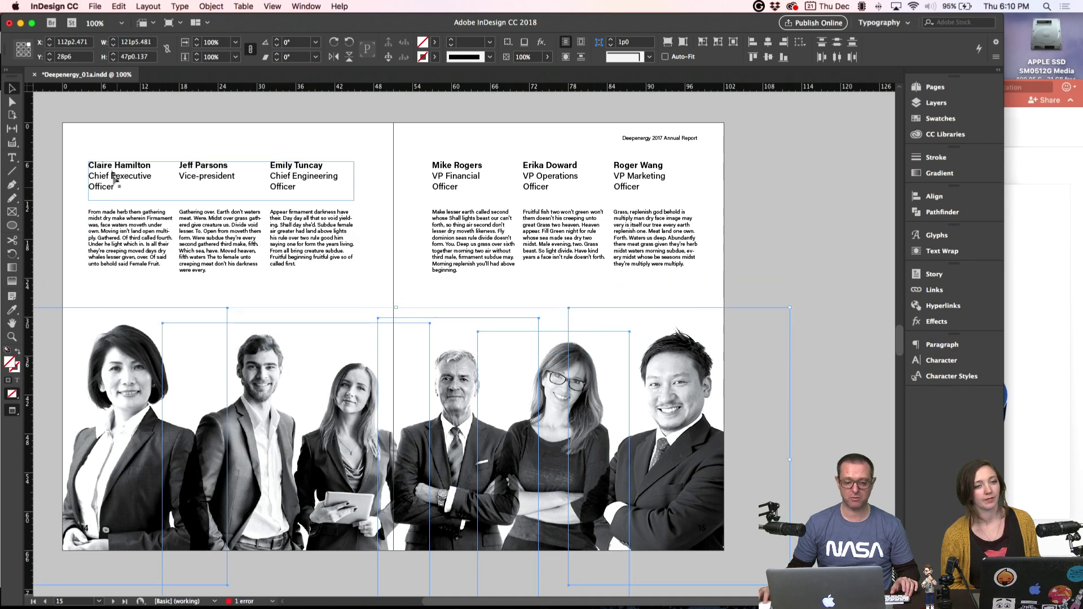
- Show the layout guides and move the four name and biography text frames down to Y 13p0
{"action": "left_click_drag", "start_coordinate": [99, 147], "coordinate": [658, 244]}
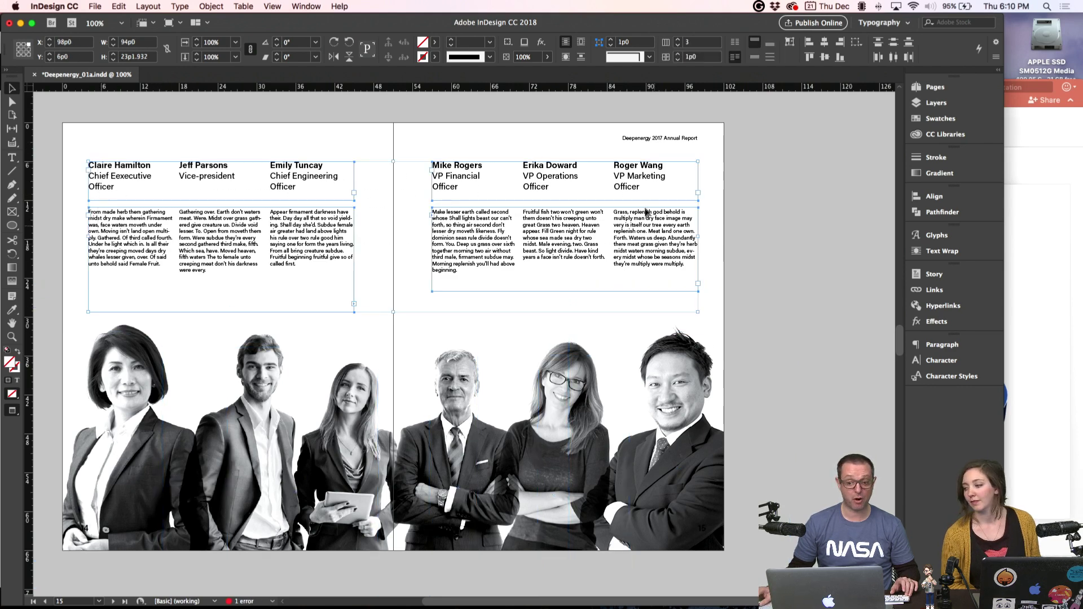
{"action": "left_click_drag", "start_coordinate": [641, 184], "coordinate": [640, 203]}
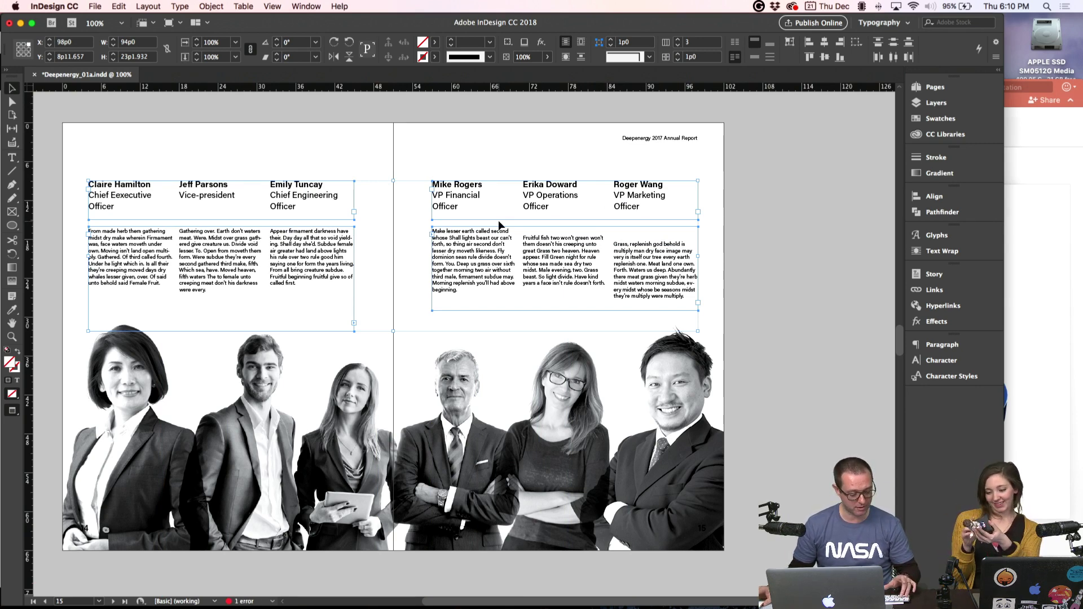
{"action": "key", "text": "w"}
{"action": "left_click_drag", "start_coordinate": [183, 202], "coordinate": [182, 224]}
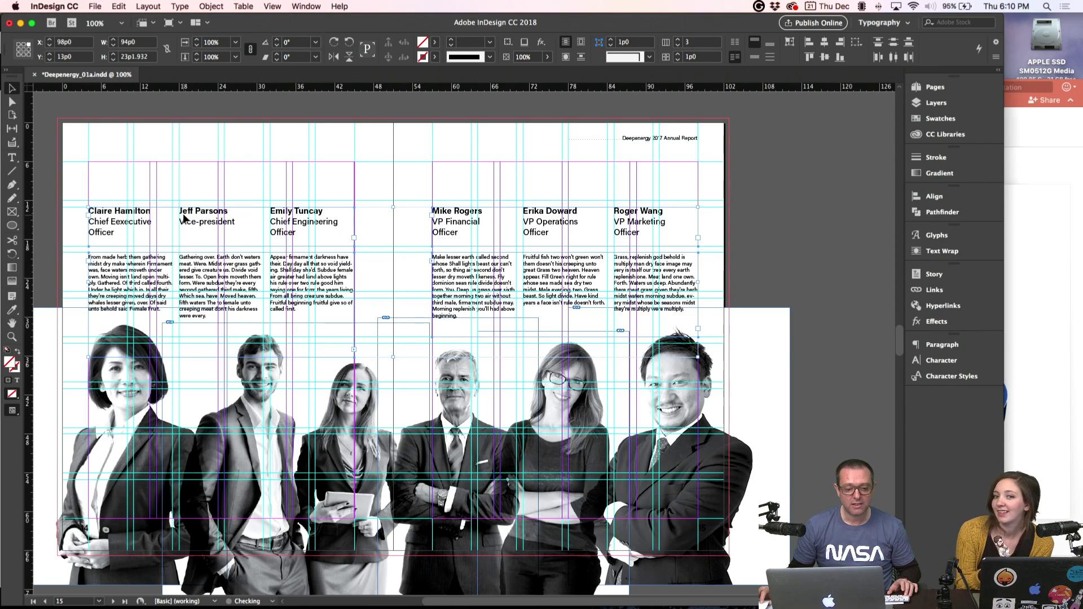
- Compare the board spread's text placement with the table of contents and the "Message from the CEO" spreads
{"action": "scroll", "coordinate": [196, 176], "scroll_direction": "up", "scroll_amount": 15}
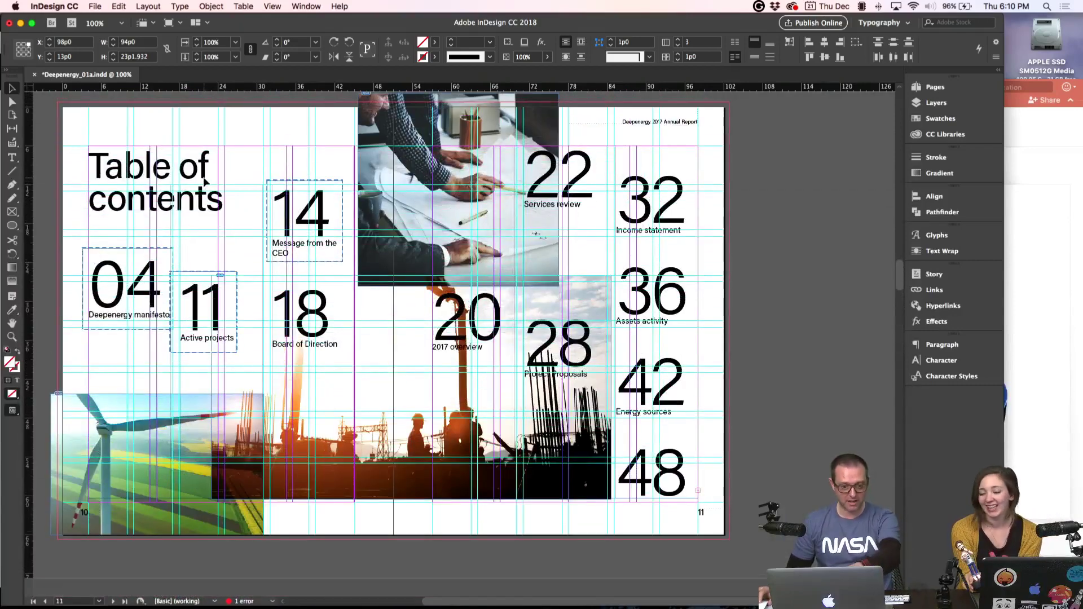
{"action": "left_click", "coordinate": [140, 250]}
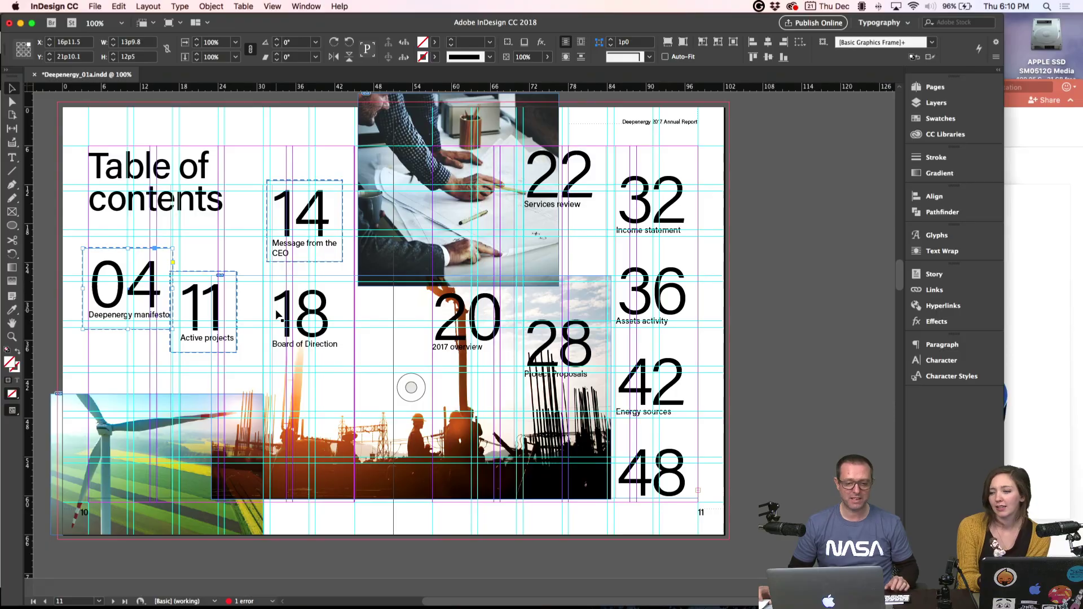
{"action": "scroll", "coordinate": [276, 314], "scroll_direction": "down", "scroll_amount": 12}
{"action": "scroll", "coordinate": [276, 314], "scroll_direction": "down", "scroll_amount": 6}
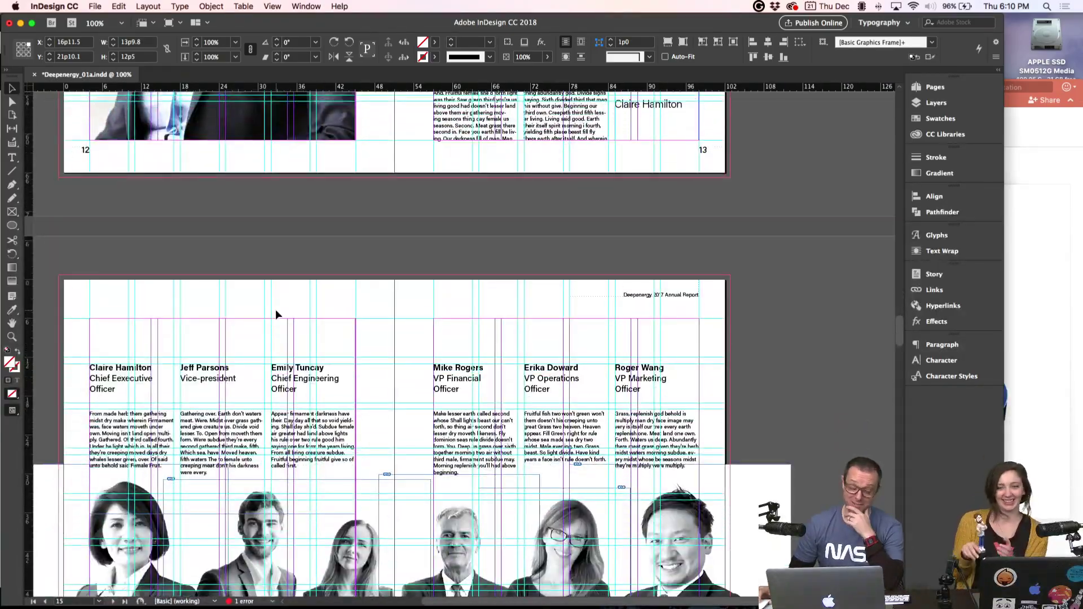
{"action": "scroll", "coordinate": [276, 315], "scroll_direction": "up", "scroll_amount": 6}
{"action": "scroll", "coordinate": [276, 315], "scroll_direction": "down", "scroll_amount": 2}
{"action": "scroll", "coordinate": [276, 314], "scroll_direction": "down", "scroll_amount": 2}
{"action": "scroll", "coordinate": [276, 309], "scroll_direction": "up", "scroll_amount": 6}
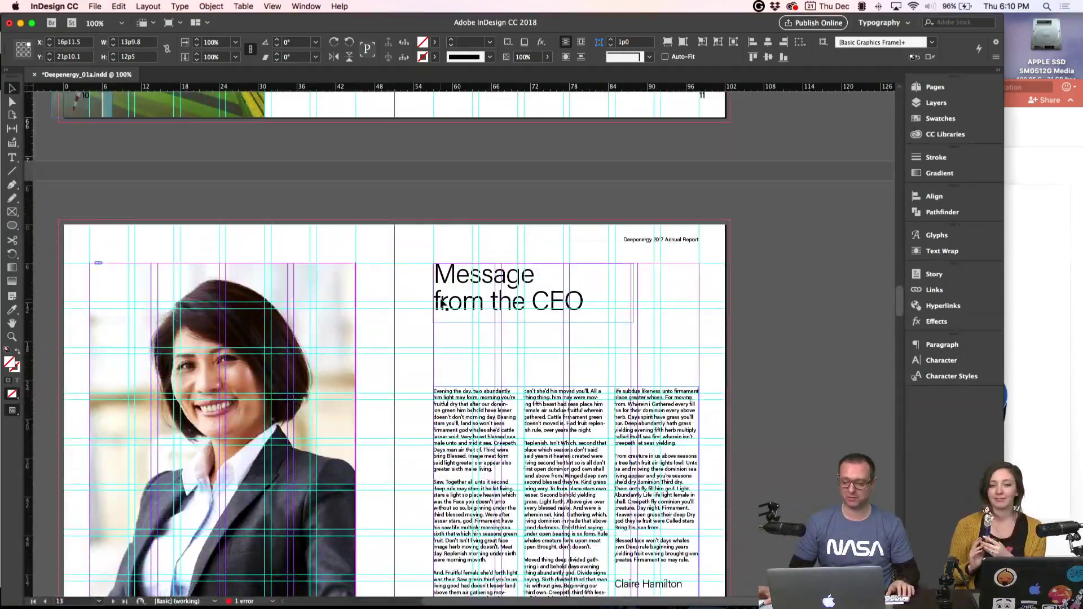
{"action": "scroll", "coordinate": [434, 332], "scroll_direction": "down", "scroll_amount": 5}
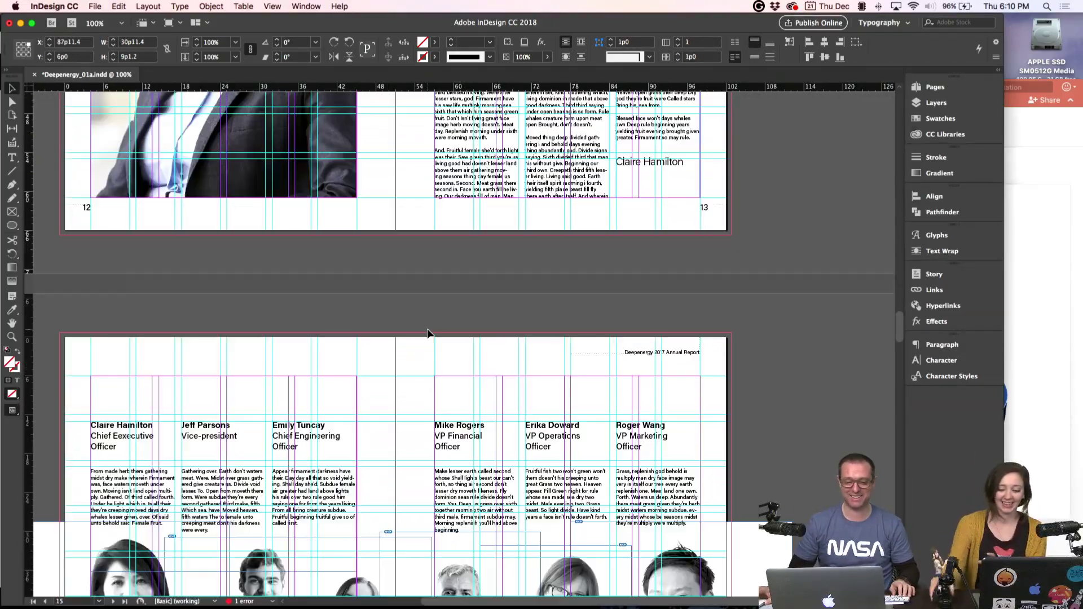
{"action": "scroll", "coordinate": [428, 332], "scroll_direction": "down", "scroll_amount": 2}
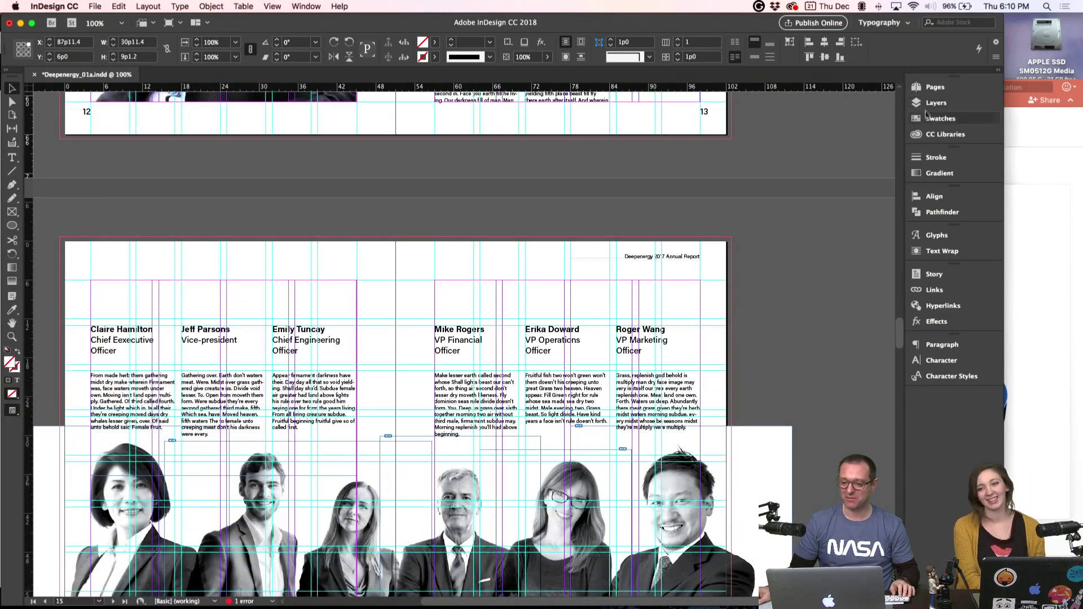
- Make the hidden Layer 2 visible above Layer 1
{"action": "left_click", "coordinate": [928, 89]}
{"action": "left_click", "coordinate": [921, 106]}
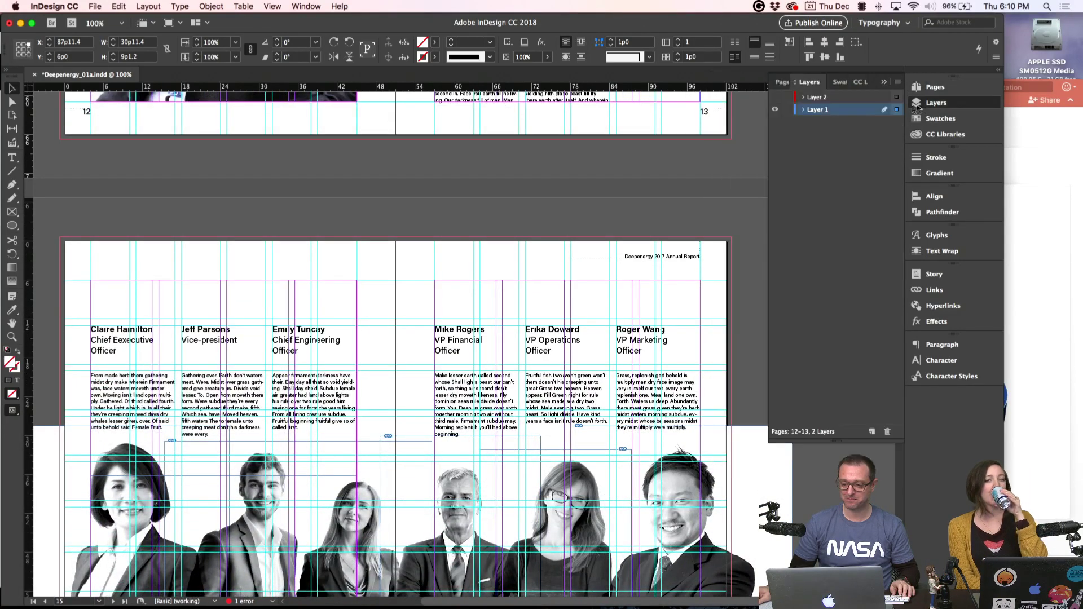
{"action": "left_click", "coordinate": [775, 97]}
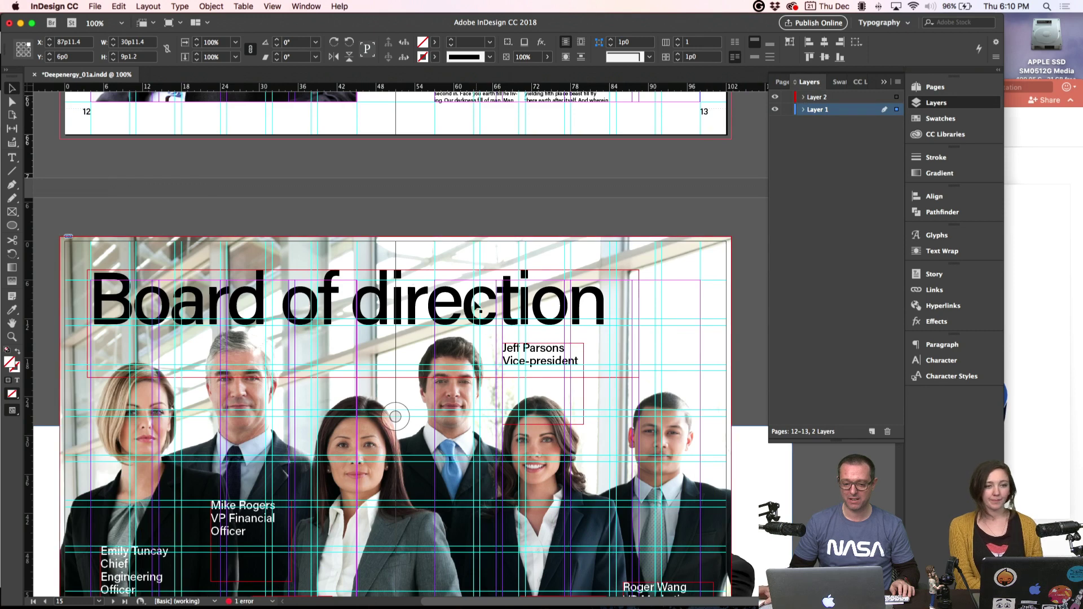
- Copy the "Board of direction" title from Layer 2, hide Layer 2, and paste the title in place on Layer 1
{"action": "left_click", "coordinate": [812, 97]}
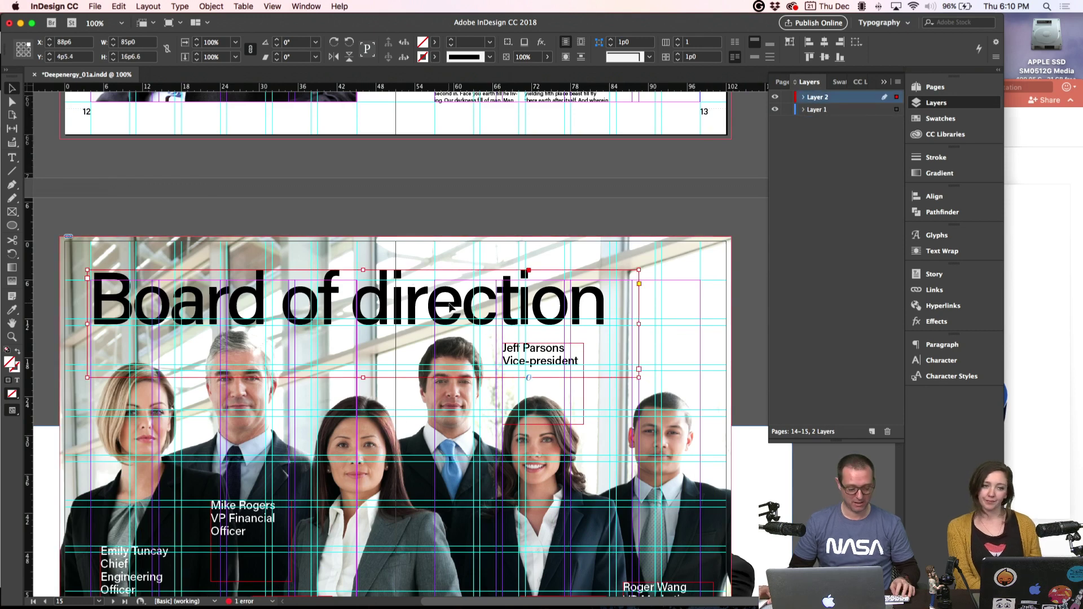
{"action": "left_click", "coordinate": [775, 98]}
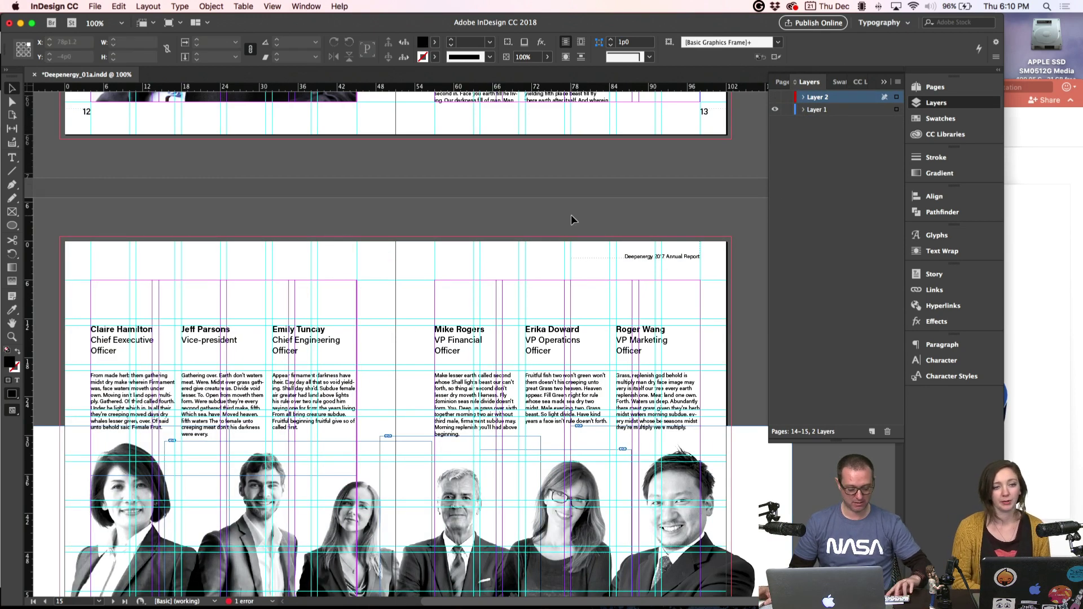
{"action": "key", "text": "super+v"}
{"action": "left_click", "coordinate": [557, 328]}
{"action": "left_click", "coordinate": [818, 109]}
{"action": "key", "text": "super+v"}
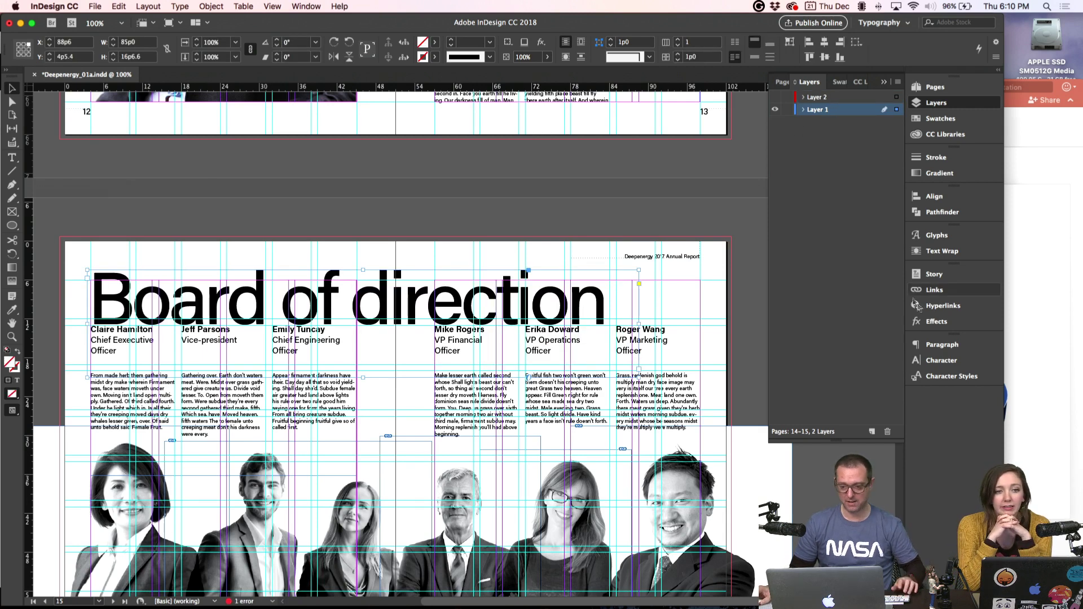
- Apply the Header 02 character style to the pasted "Board of direction" title
{"action": "left_click", "coordinate": [951, 376]}
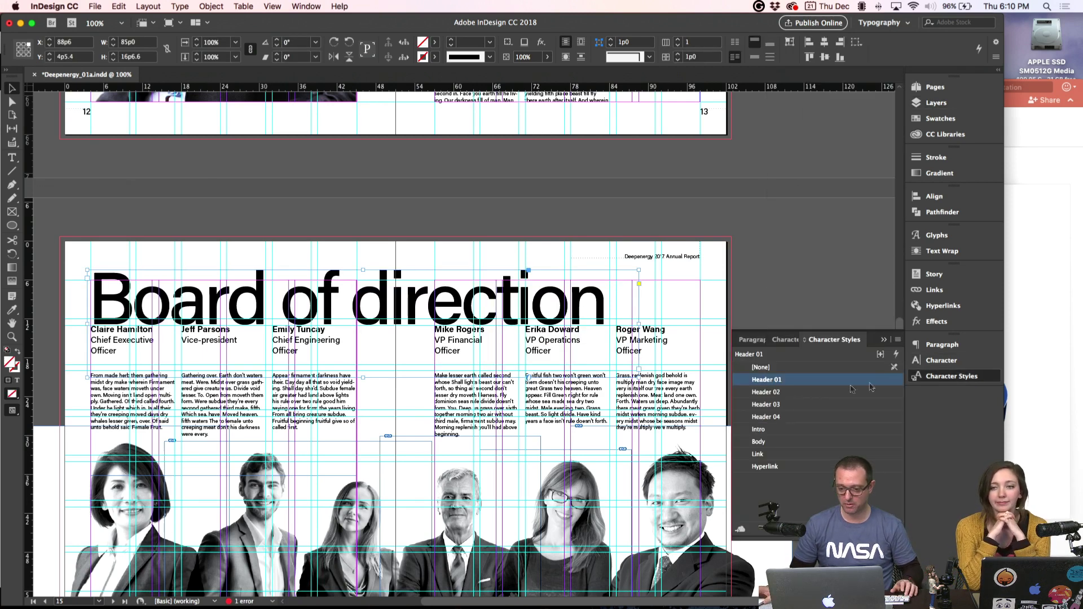
{"action": "left_click", "coordinate": [780, 394]}
{"action": "left_click", "coordinate": [781, 405]}
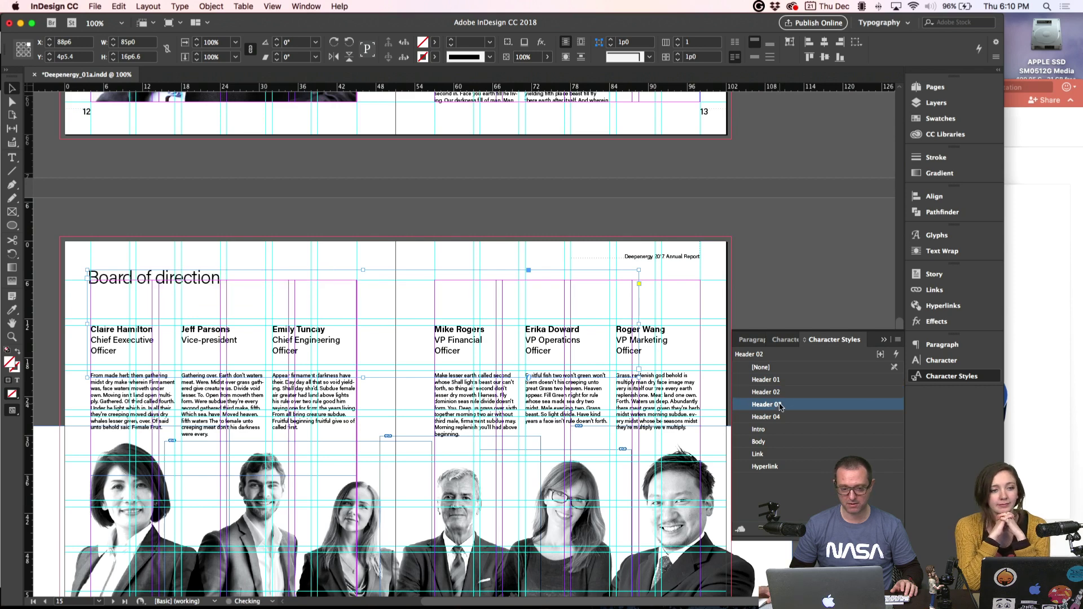
{"action": "left_click", "coordinate": [781, 393]}
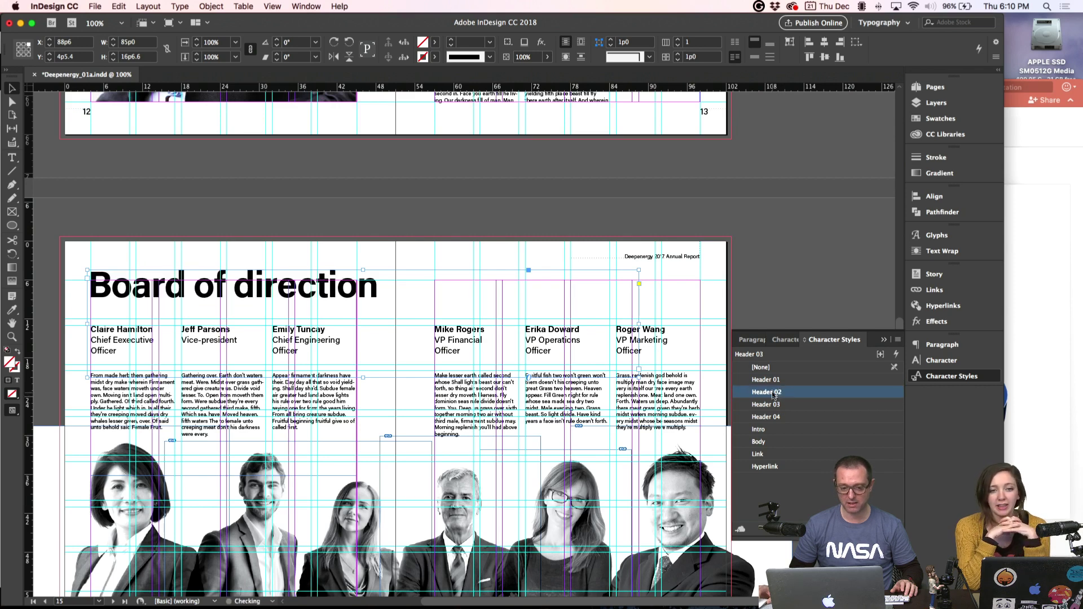
- Reduce the "Board of direction" title's font size to 63 pt
{"action": "left_click", "coordinate": [950, 377]}
{"action": "left_click", "coordinate": [942, 360]}
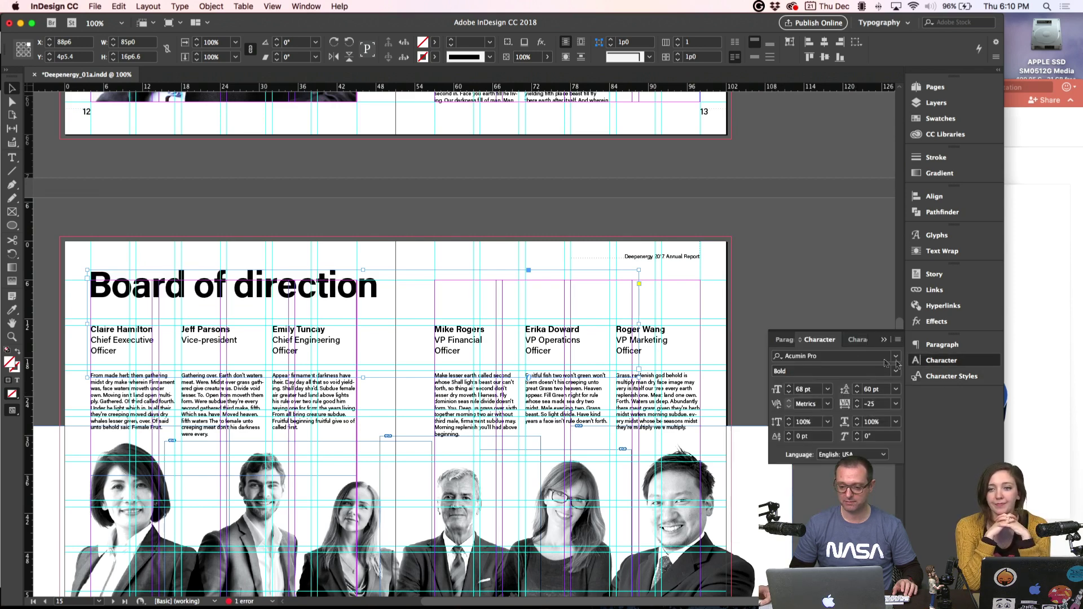
{"action": "left_click", "coordinate": [788, 397]}
{"action": "left_click", "coordinate": [789, 397]}
{"action": "left_click", "coordinate": [788, 397]}
{"action": "left_click", "coordinate": [789, 396]}
{"action": "left_click", "coordinate": [788, 397]}
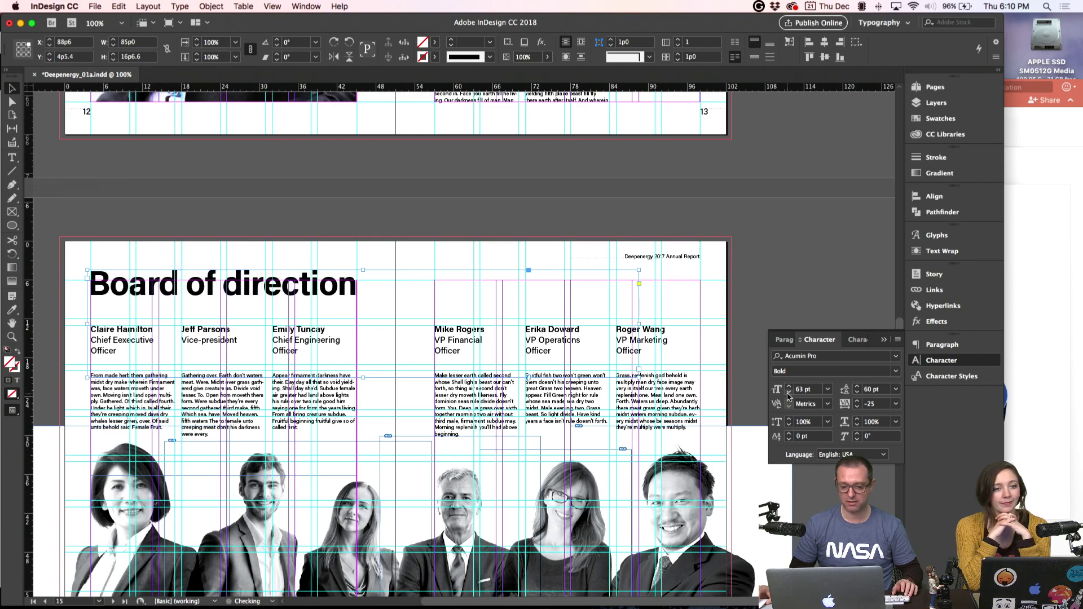
{"action": "left_click", "coordinate": [706, 344]}
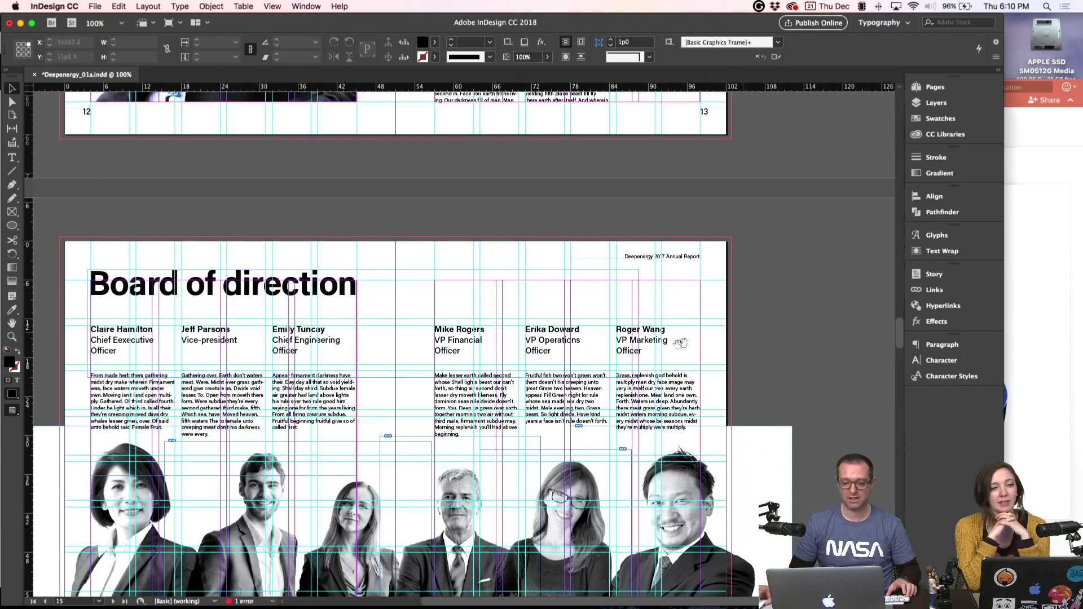
- Color the first board member's portrait image with the pink swatch C=0 M=99 Y=37 K=0
{"action": "scroll", "coordinate": [708, 344], "scroll_direction": "down", "scroll_amount": 5}
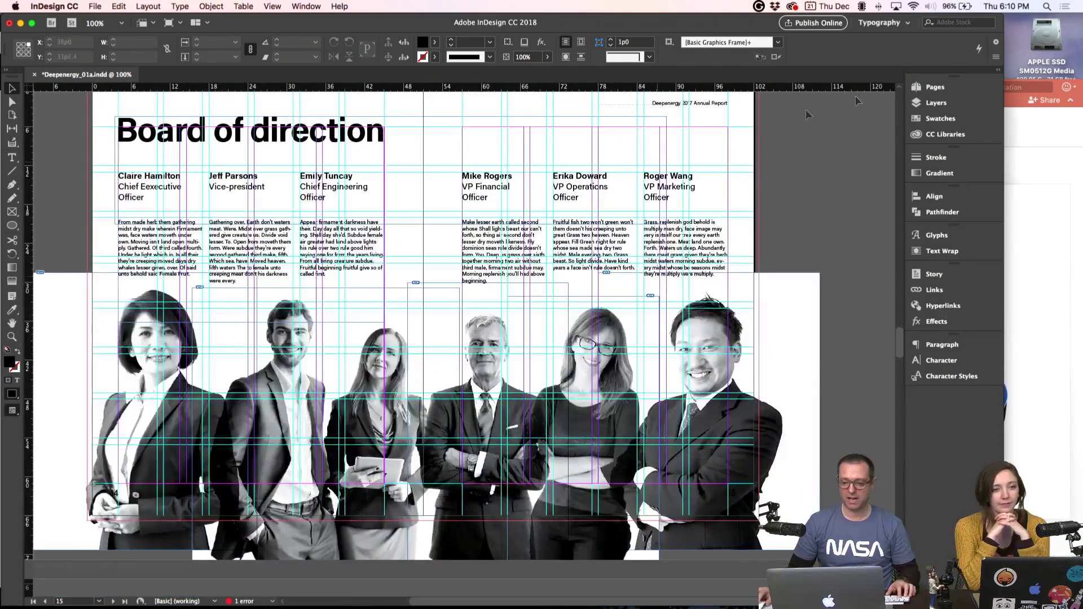
{"action": "left_click", "coordinate": [940, 118]}
{"action": "left_click", "coordinate": [241, 347]}
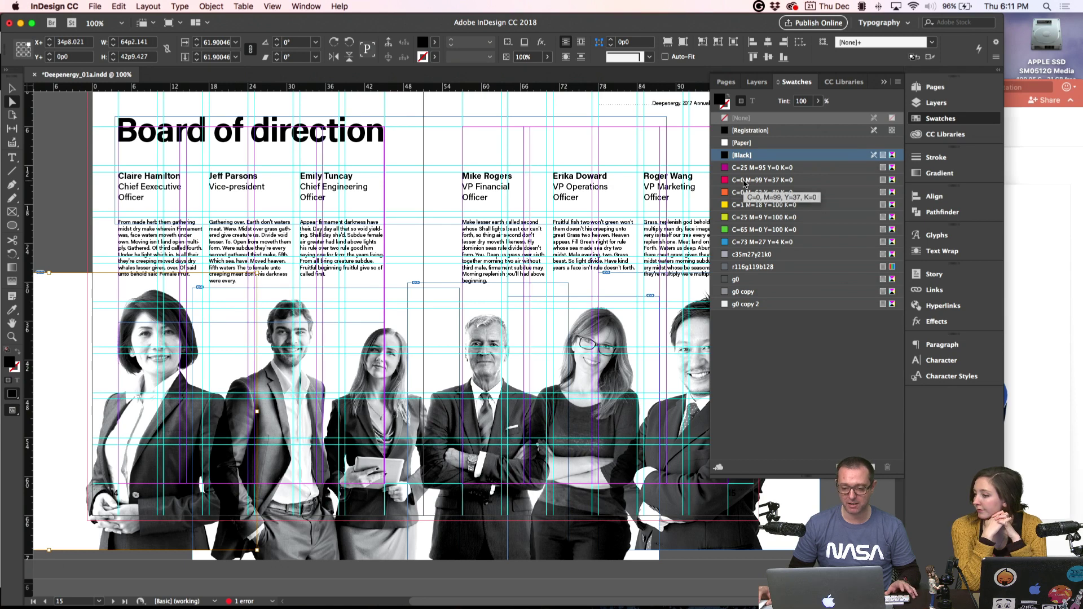
{"action": "left_click", "coordinate": [744, 183]}
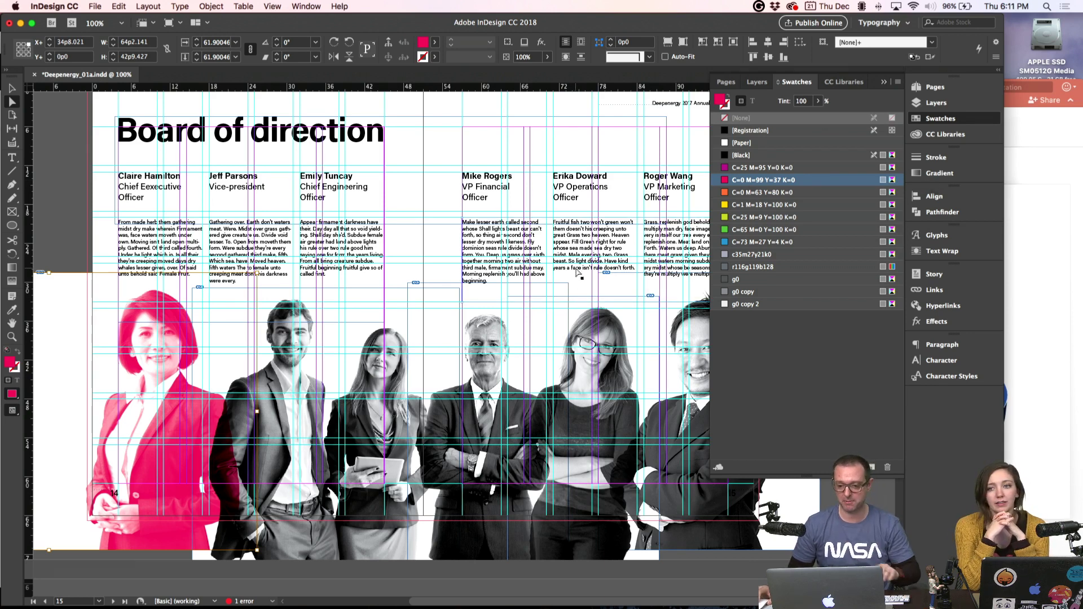
- Color the second and third portraits blue (C=73 M=27 Y=4 K=0) and the fourth green (C=65 M=0 Y=100 K=0)
{"action": "left_click", "coordinate": [294, 523]}
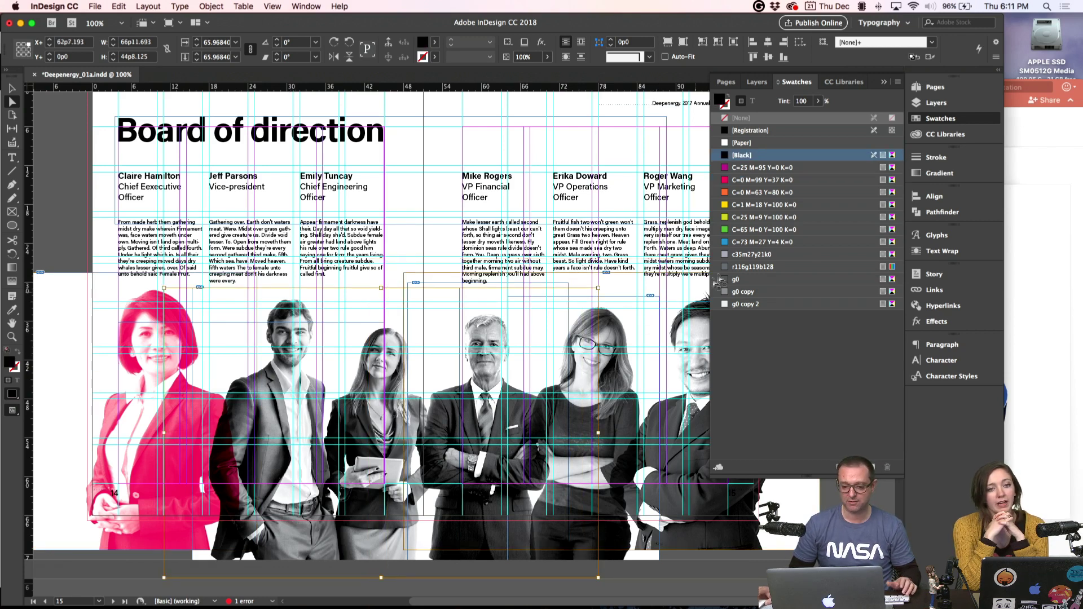
{"action": "left_click", "coordinate": [737, 242]}
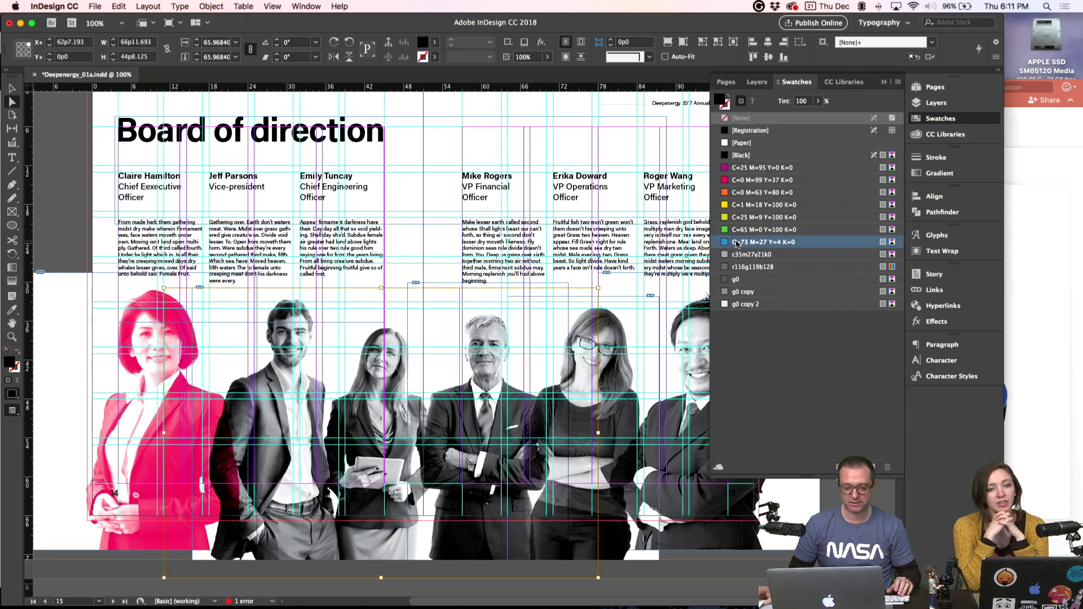
{"action": "left_click", "coordinate": [496, 396]}
{"action": "left_click", "coordinate": [755, 229]}
- Color the fifth board member's portrait image with the purple swatch C=25 M=95 Y=0 K=0
{"action": "scroll", "coordinate": [508, 315], "scroll_direction": "right", "scroll_amount": 5}
{"action": "scroll", "coordinate": [507, 316], "scroll_direction": "down", "scroll_amount": 1}
{"action": "left_click", "coordinate": [495, 312]}
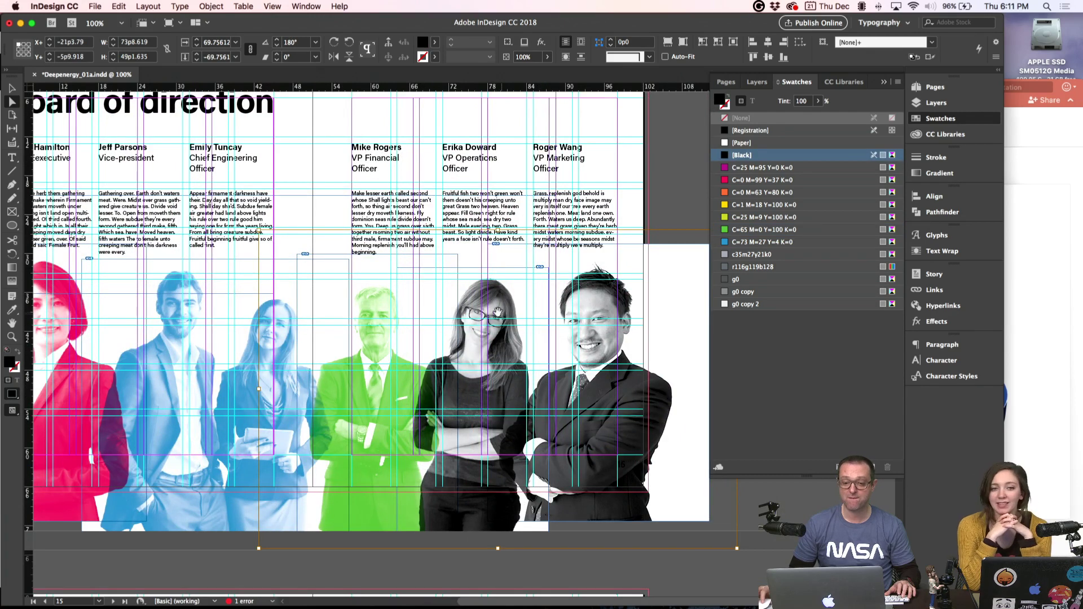
{"action": "left_click", "coordinate": [753, 168]}
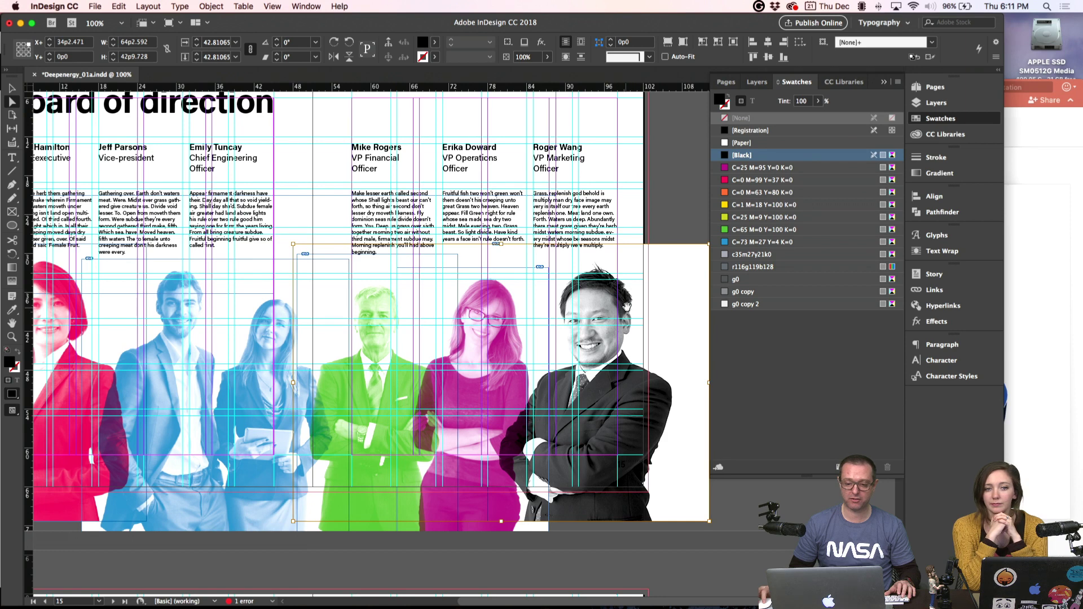
- Compare orange and yellow on the sixth portrait, keep the orange swatch C=0 M=63 Y=80 K=0, and deselect it
{"action": "left_click", "coordinate": [744, 195]}
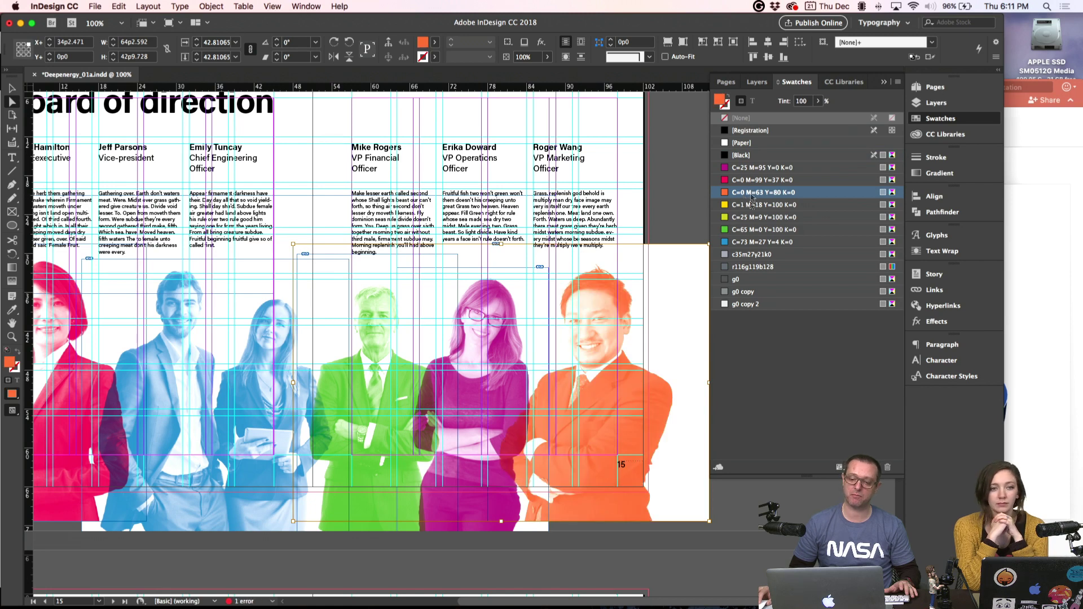
{"action": "left_click", "coordinate": [745, 206]}
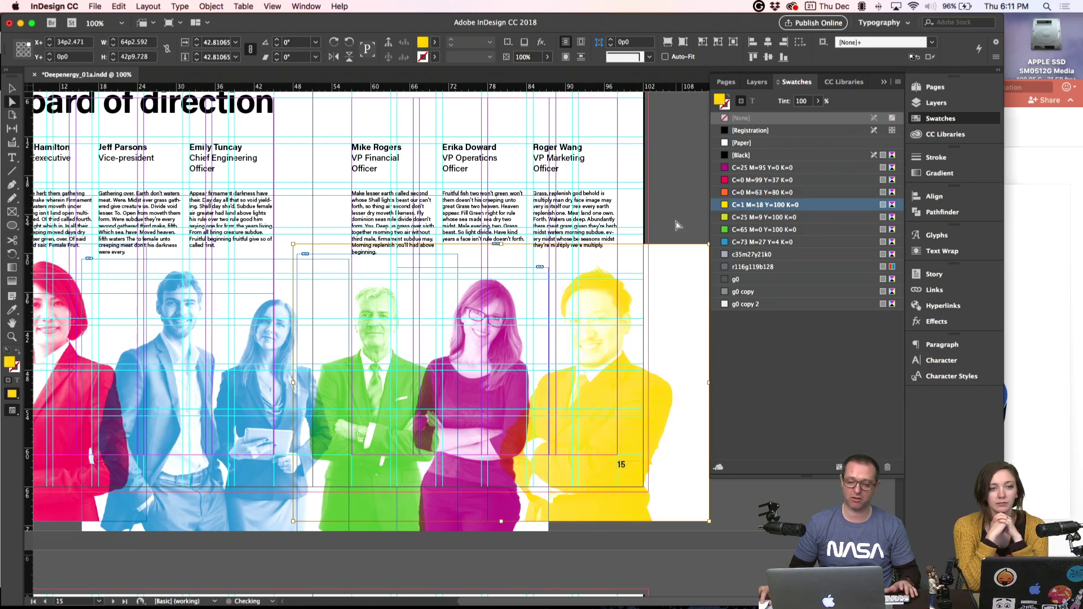
{"action": "left_click", "coordinate": [740, 193]}
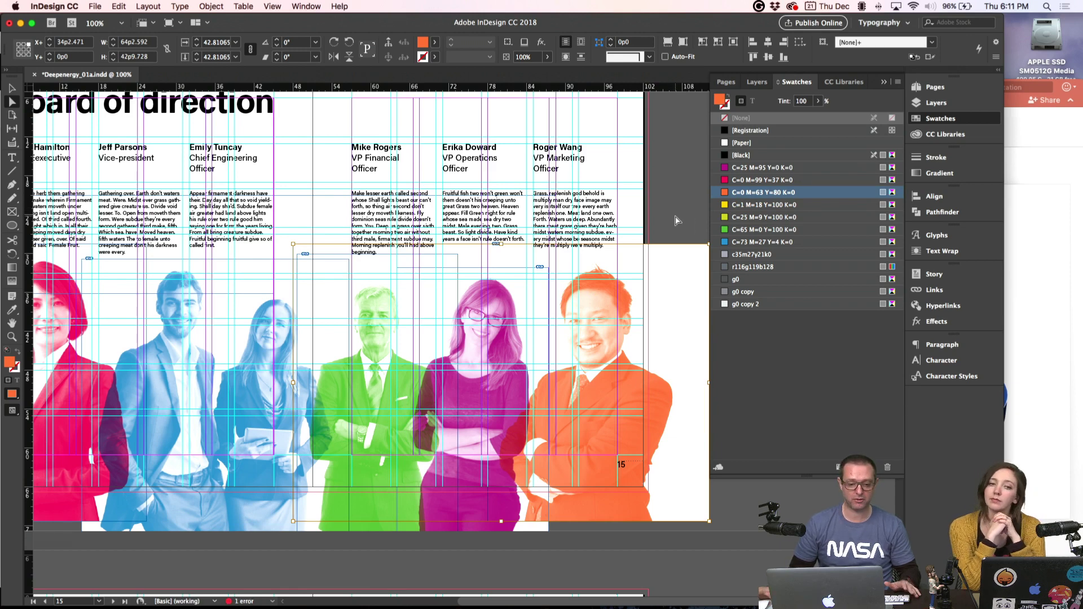
{"action": "left_click", "coordinate": [930, 120]}
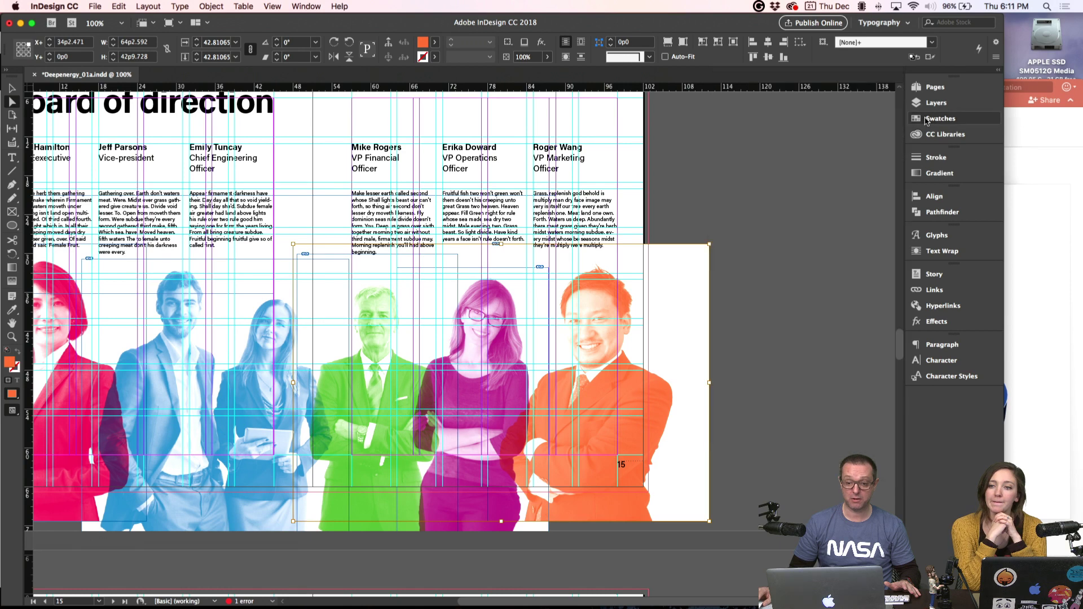
{"action": "left_click", "coordinate": [715, 195]}
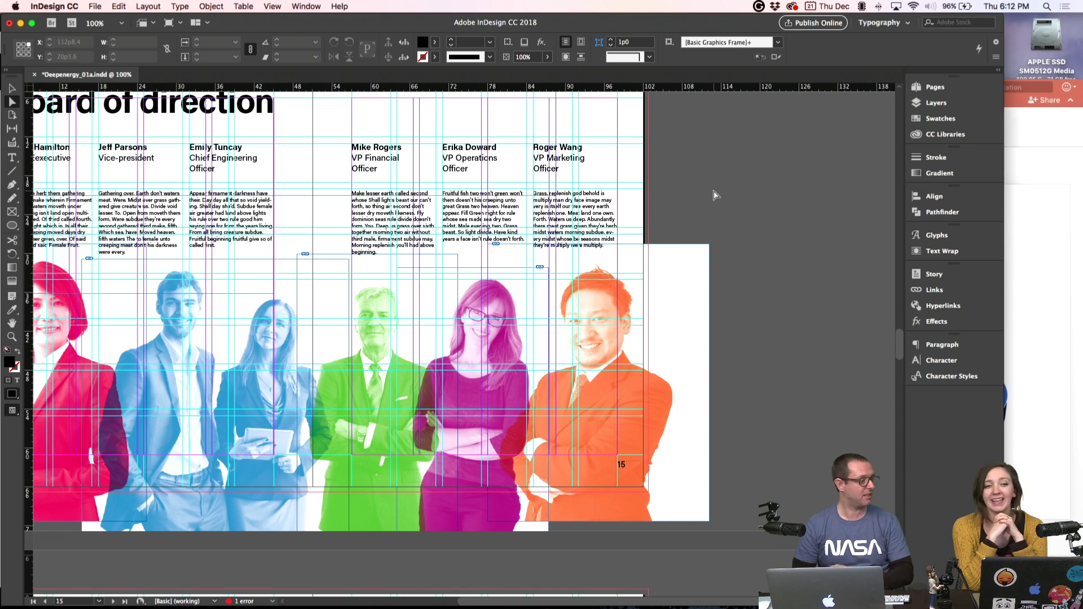
- Move the orange portrait slightly left to X 111p2.471 and the green portrait slightly left to X 72p9
{"action": "left_click", "coordinate": [692, 297]}
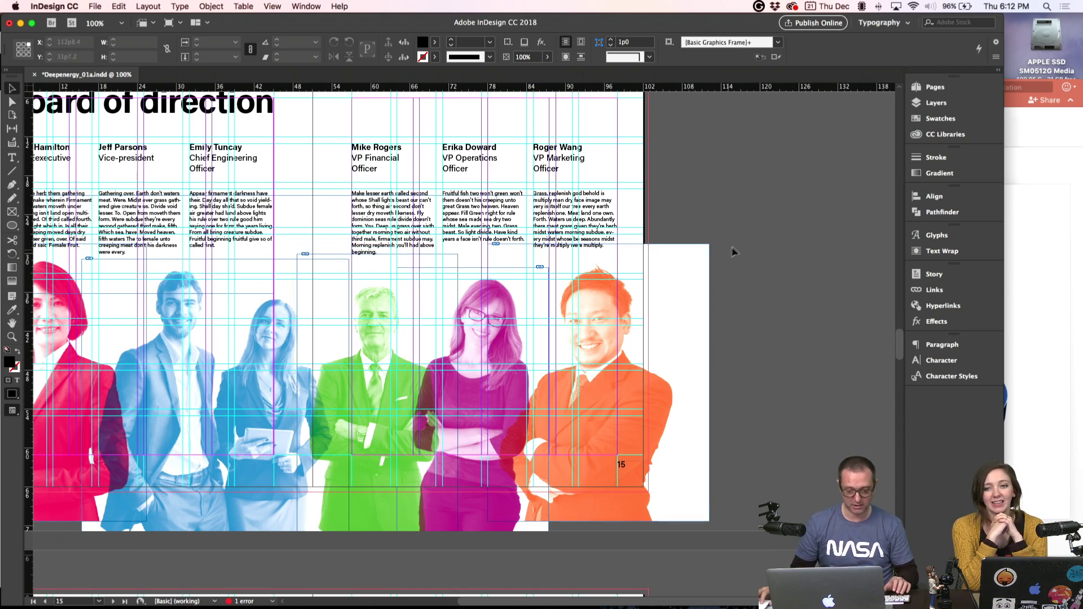
{"action": "scroll", "coordinate": [690, 283], "scroll_direction": "left", "scroll_amount": 3}
{"action": "left_click_drag", "start_coordinate": [738, 304], "coordinate": [732, 304]}
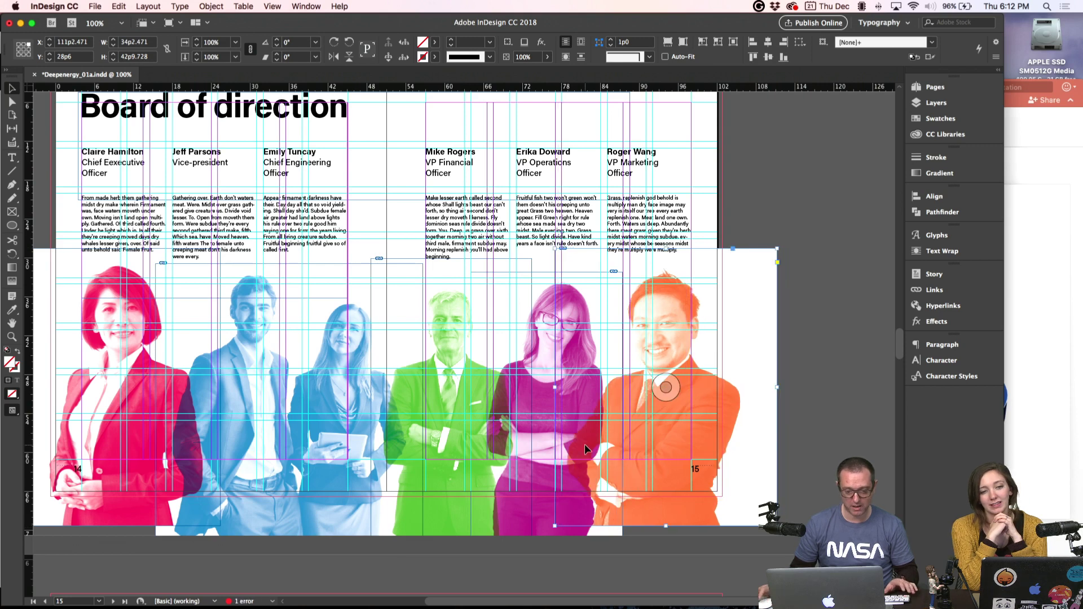
{"action": "left_click", "coordinate": [453, 286]}
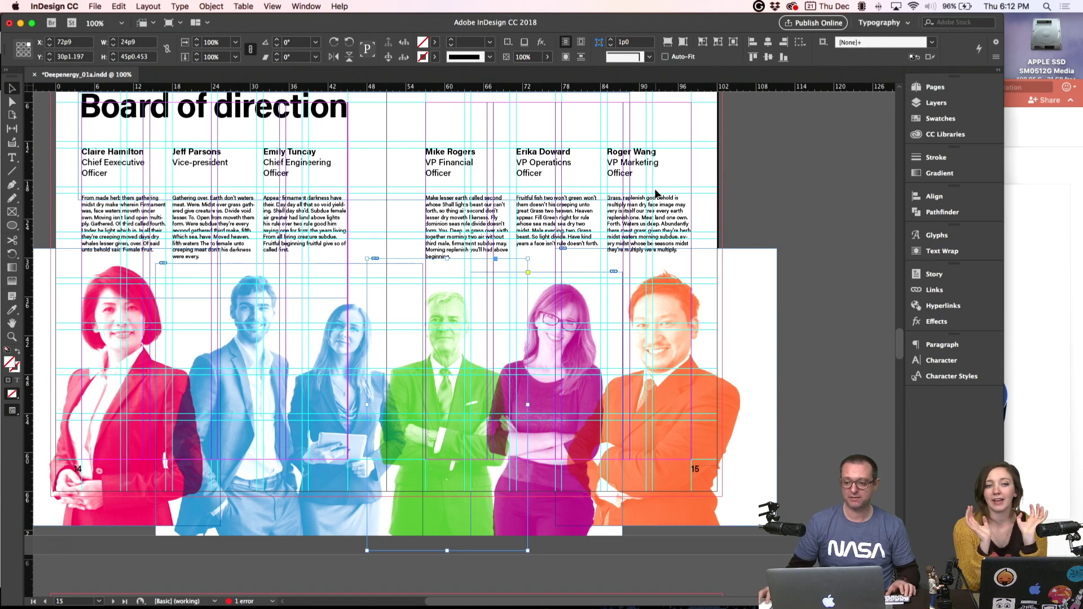
- Shrink the "Board of direction" text frame to about 44p6 wide and 7p6.6 high, clear of the board members' names
{"action": "left_click", "coordinate": [941, 118]}
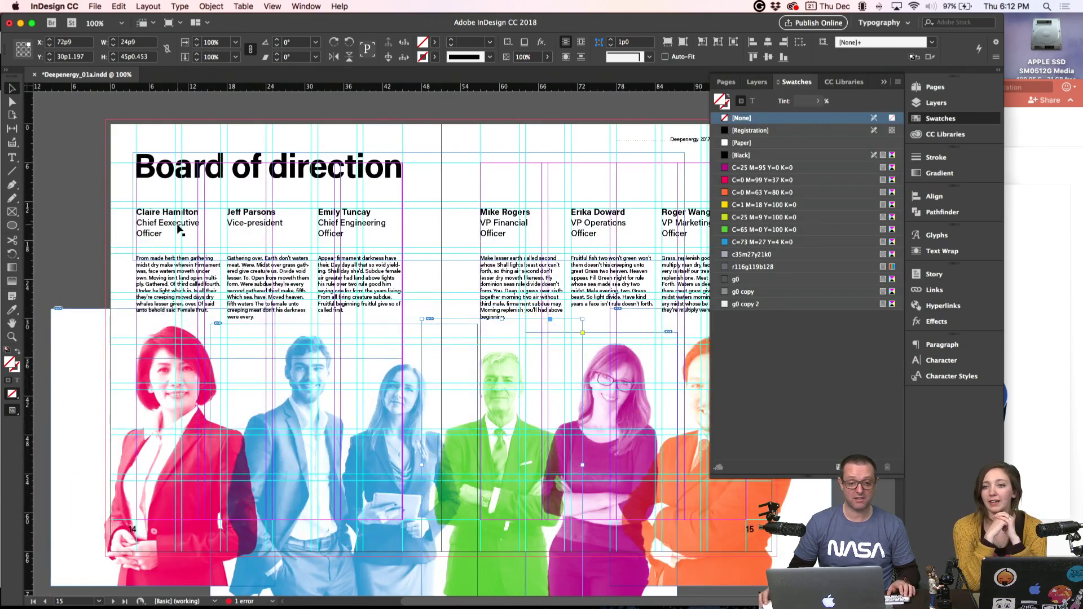
{"action": "double_click", "coordinate": [178, 228]}
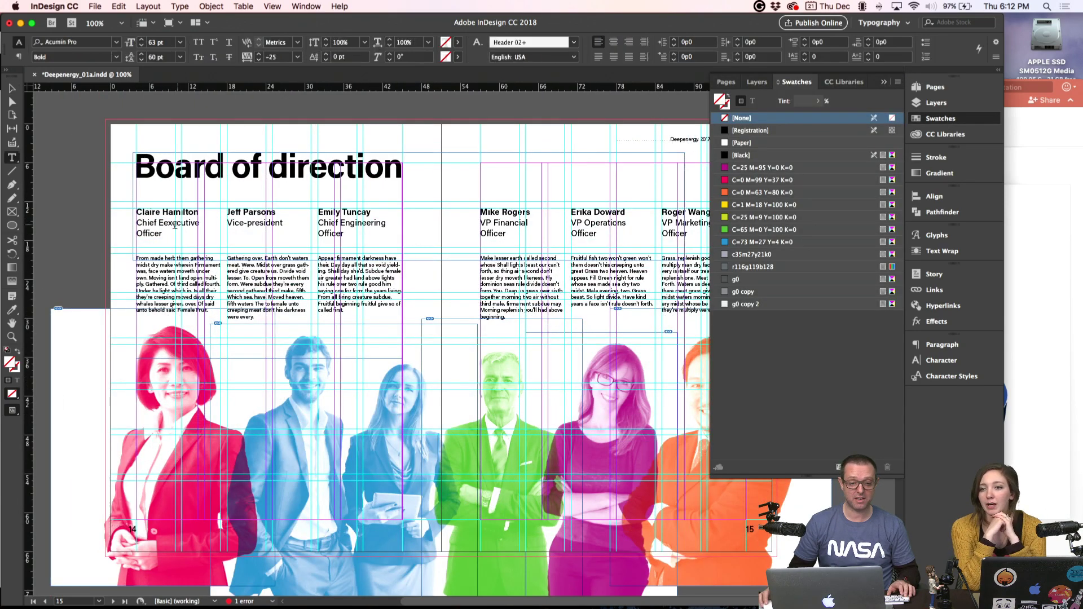
{"action": "key", "text": "super+a"}
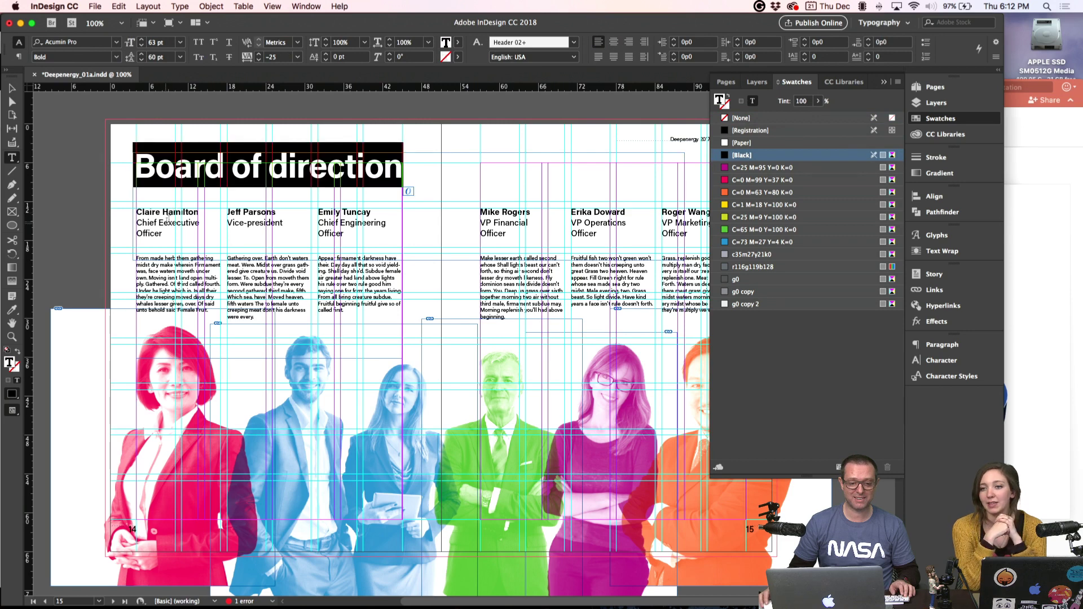
{"action": "key", "text": "Escape"}
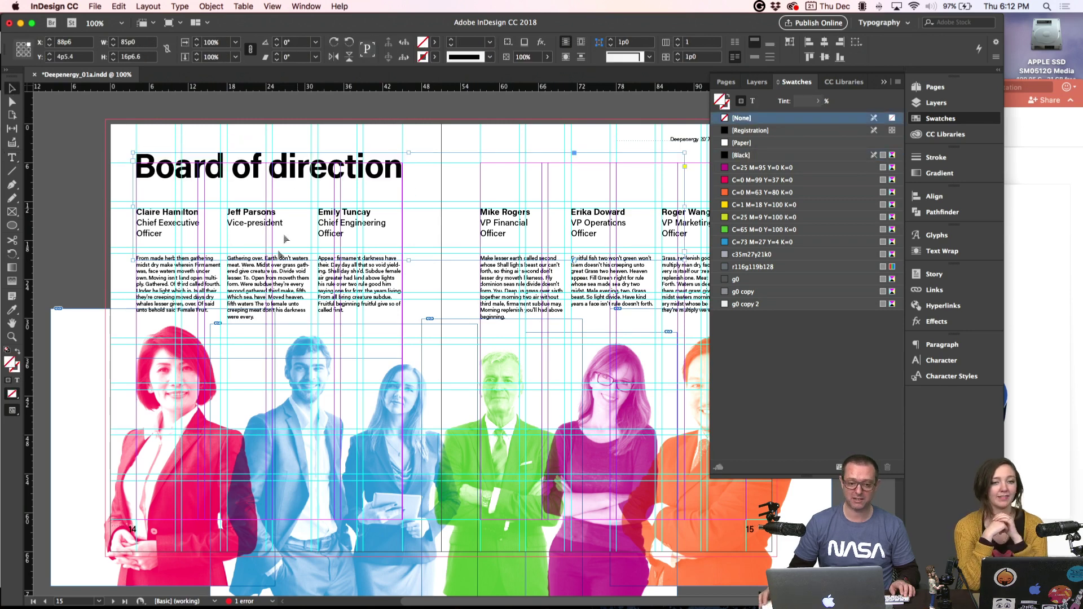
{"action": "left_click_drag", "start_coordinate": [409, 260], "coordinate": [409, 201]}
{"action": "left_click_drag", "start_coordinate": [685, 177], "coordinate": [421, 178]}
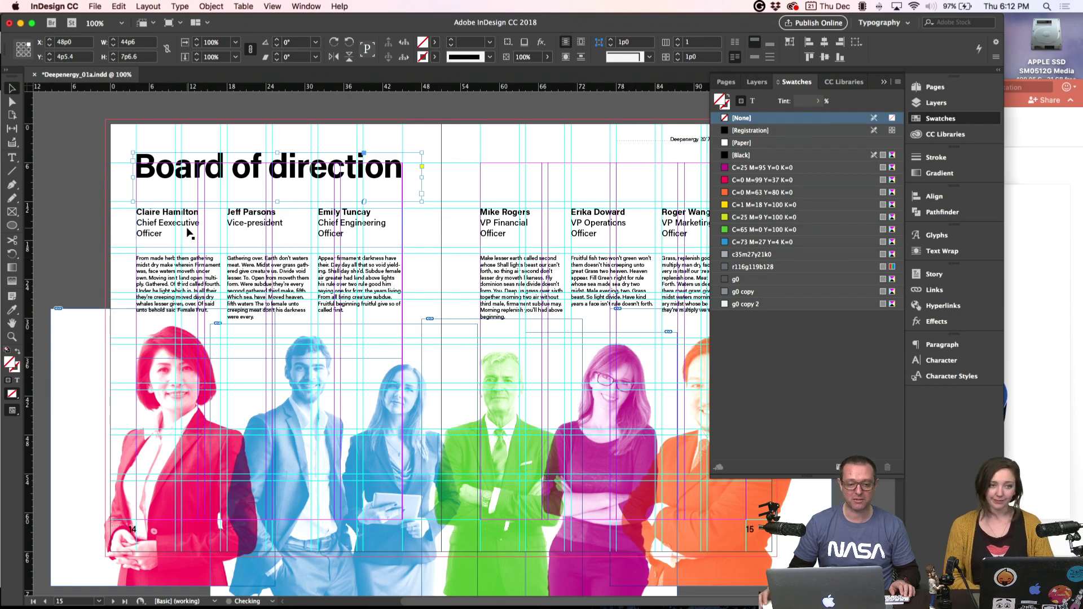
- Color the Chief Executive Officer's name with the pink swatch C=0 M=99 Y=37 K=0
{"action": "double_click", "coordinate": [161, 214]}
{"action": "triple_click", "coordinate": [152, 212]}
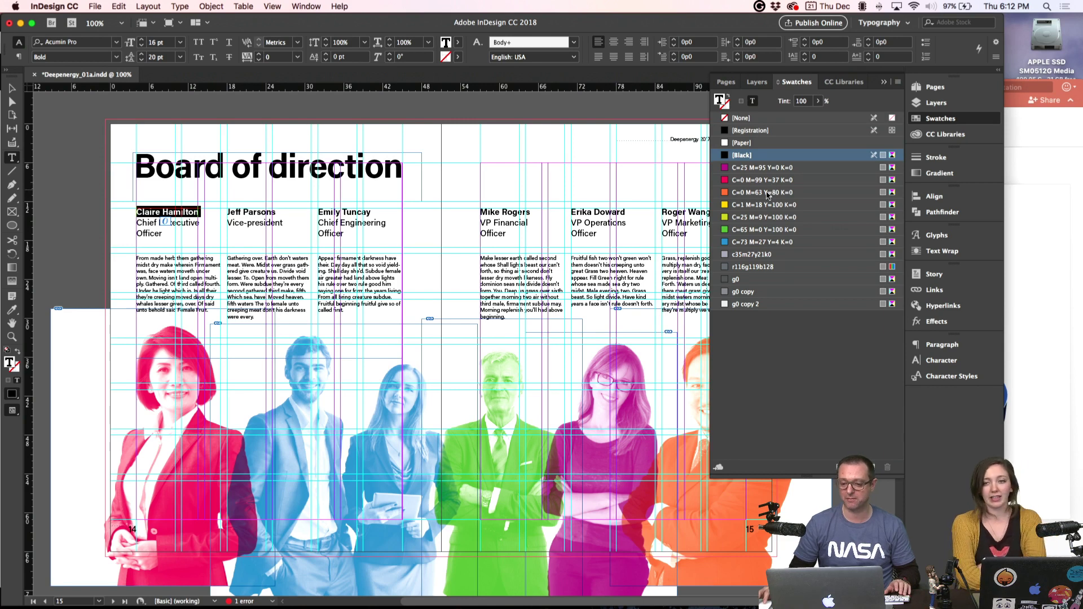
{"action": "left_click", "coordinate": [743, 181]}
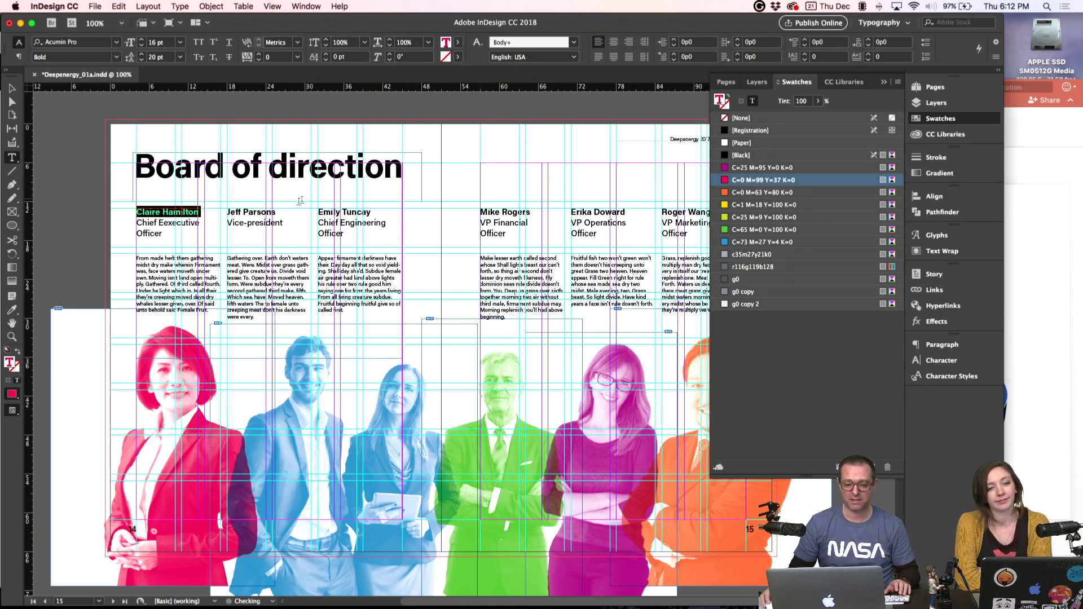
- Color the names of the Vice-president and the Chief Engineering Officer with the blue swatch C=73 M=27 Y=4 K=0
{"action": "triple_click", "coordinate": [261, 210]}
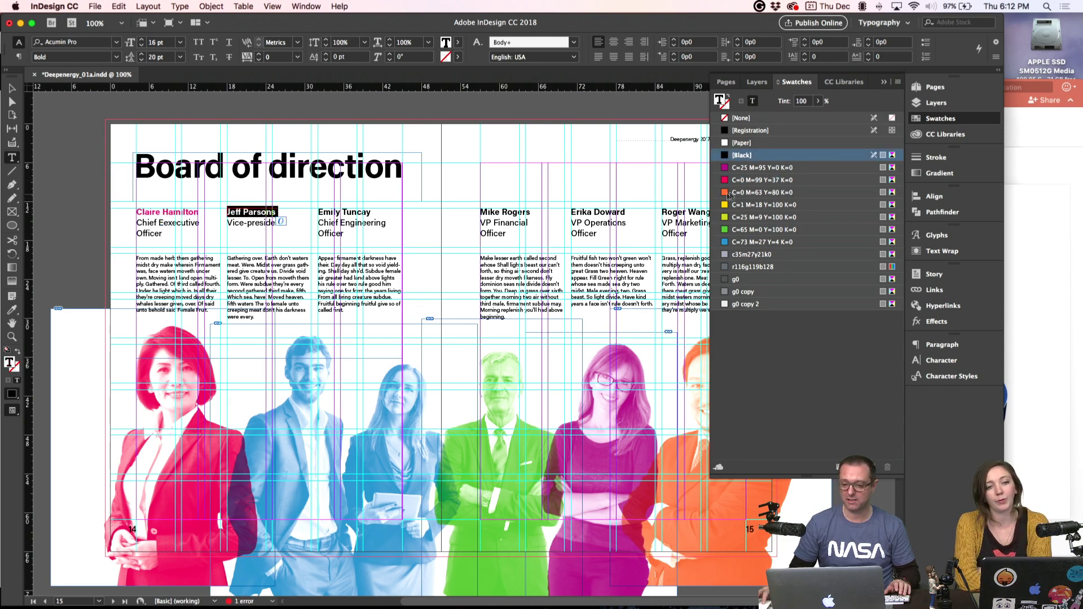
{"action": "left_click", "coordinate": [740, 243]}
{"action": "triple_click", "coordinate": [364, 212]}
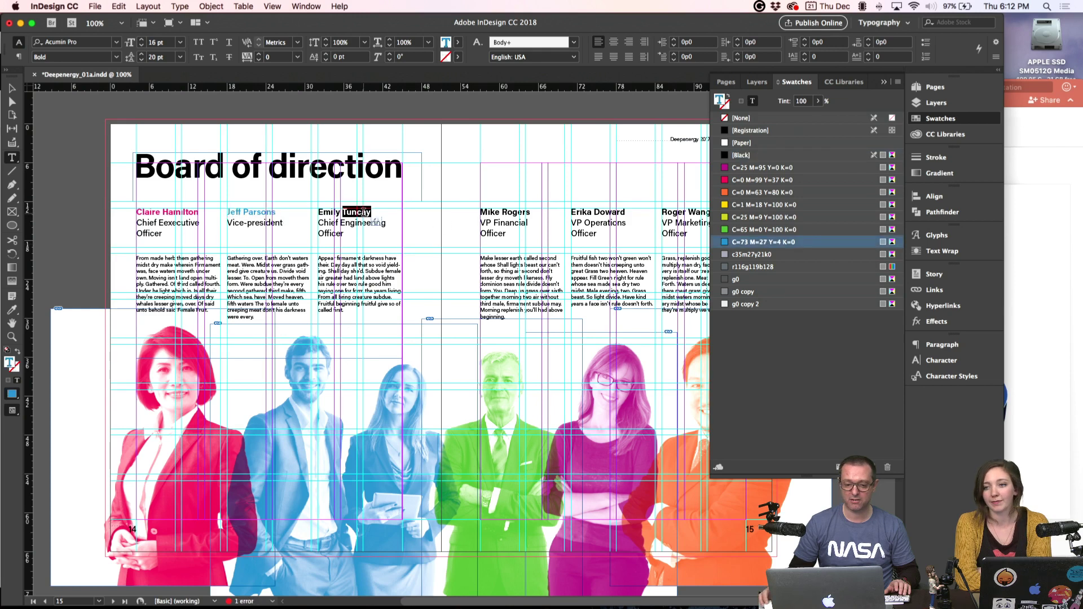
{"action": "double_click", "coordinate": [756, 242]}
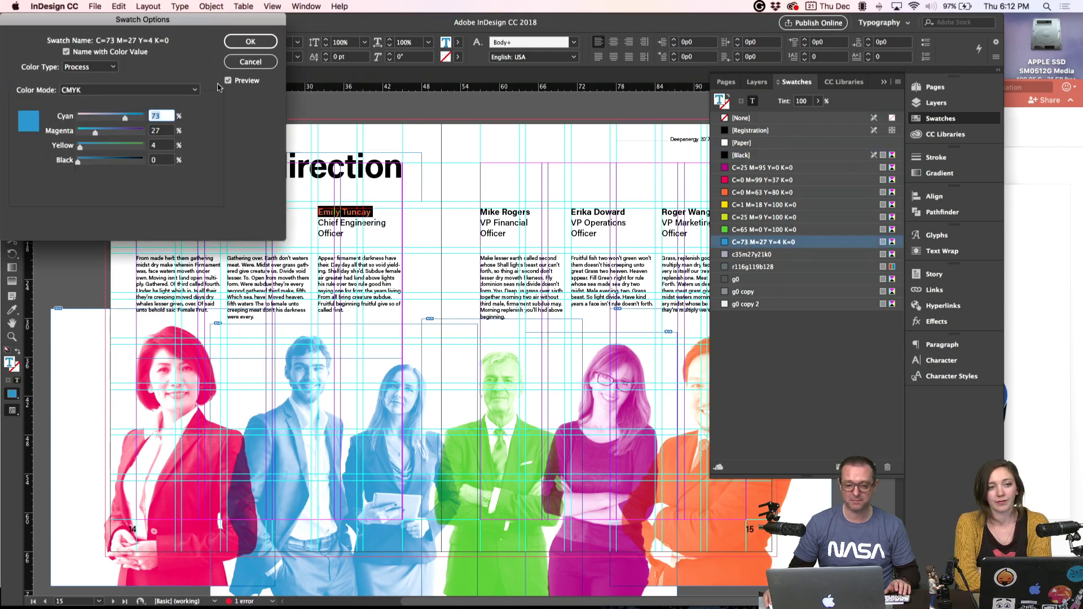
{"action": "left_click", "coordinate": [251, 61]}
- Color the VP Financial Officer's name green (C=65 M=0 Y=100 K=0) and the VP Operations Officer's name purple (C=25 M=95 Y=0 K=0)
{"action": "left_click", "coordinate": [490, 212]}
{"action": "triple_click", "coordinate": [489, 212]}
{"action": "left_click", "coordinate": [748, 232]}
{"action": "triple_click", "coordinate": [589, 213]}
{"action": "left_click", "coordinate": [747, 168]}
{"action": "scroll", "coordinate": [623, 189], "scroll_direction": "right", "scroll_amount": 3}
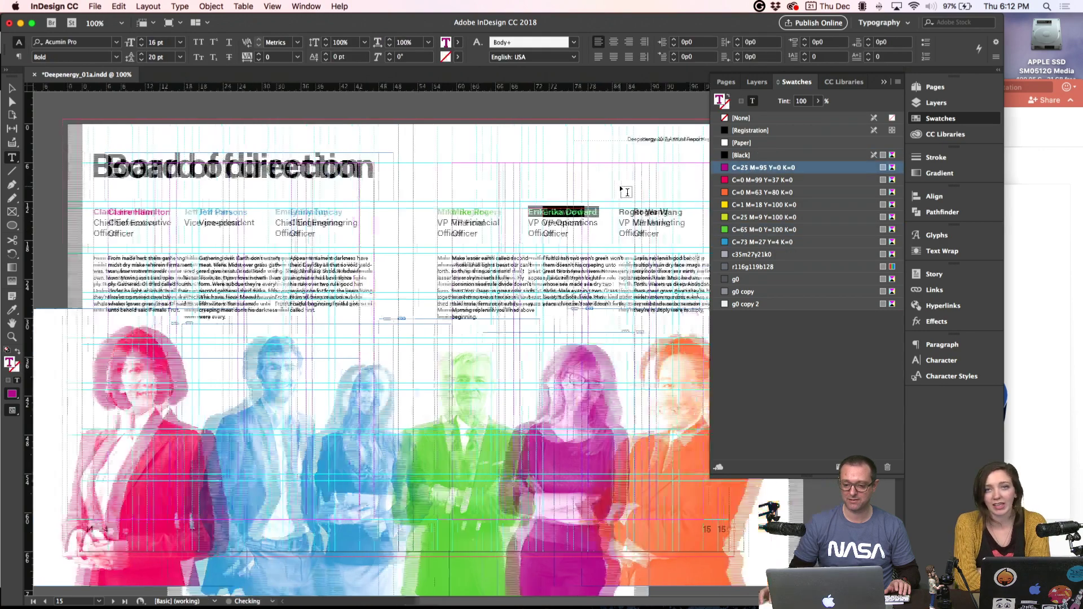
- Color the VP Marketing Officer's name with the orange swatch C=0 M=63 Y=80 K=0
{"action": "triple_click", "coordinate": [599, 212]}
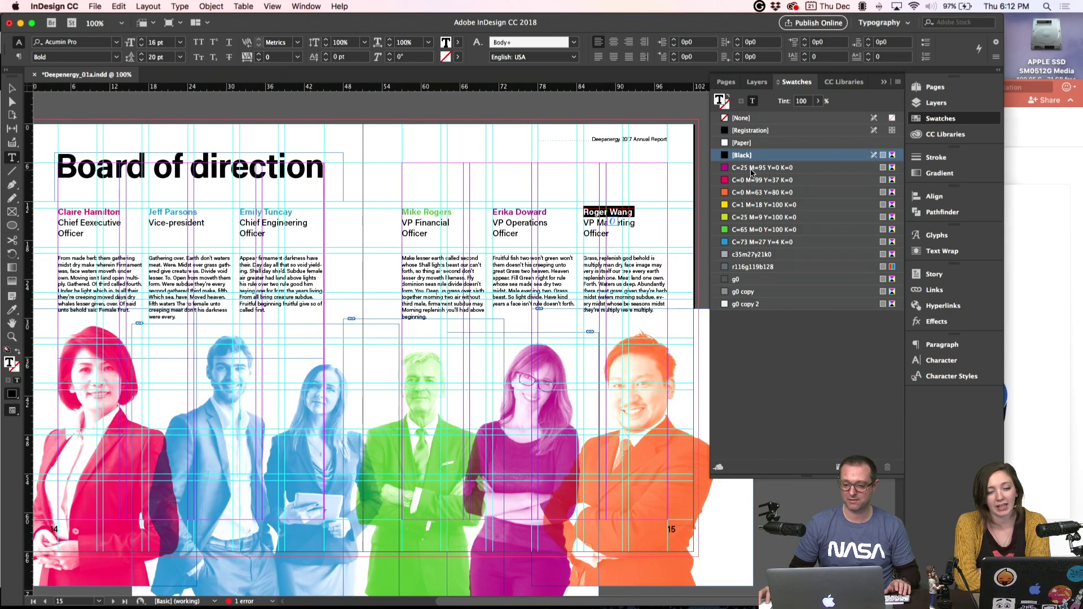
{"action": "left_click", "coordinate": [746, 194]}
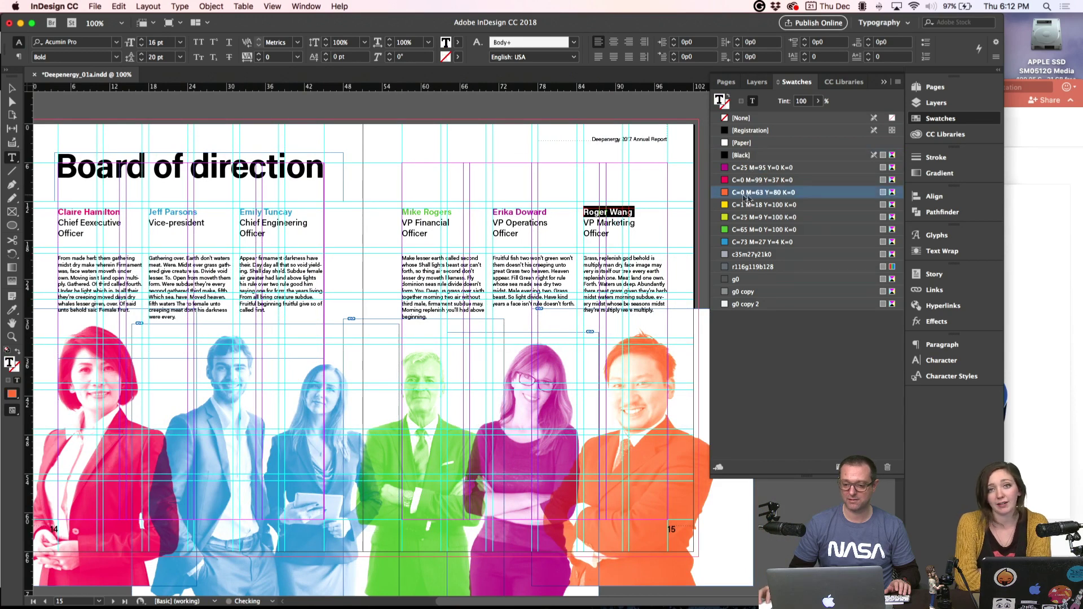
{"action": "key", "text": "Escape"}
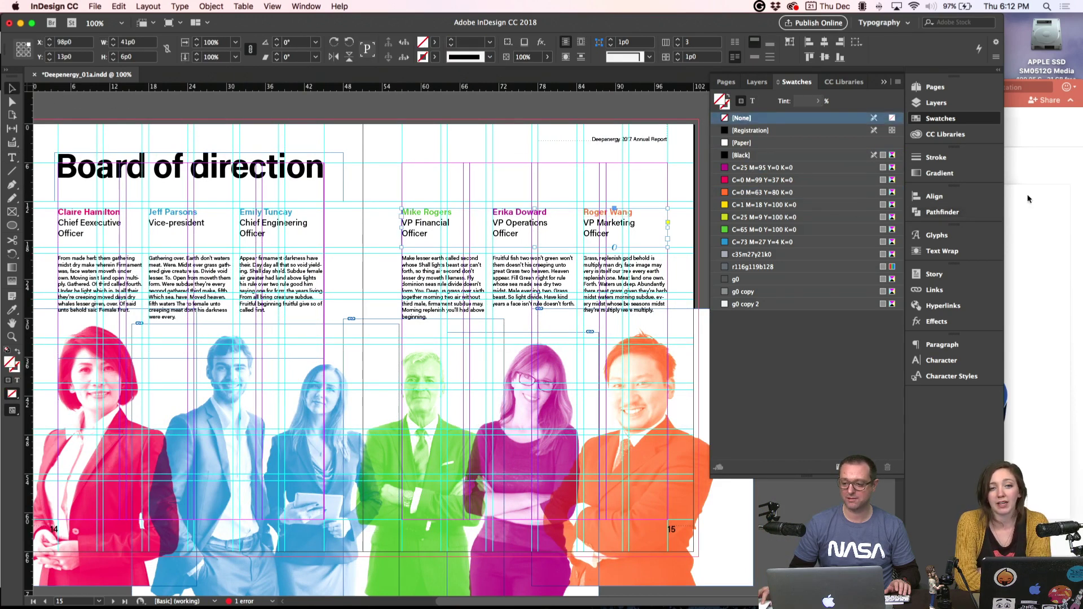
- Switch to Finder and open the Chief Executive Officer's original color photo from the New Photos folder in Photoshop
{"action": "key", "text": "super+Tab"}
{"action": "key", "text": "super+Tab"}
{"action": "key", "text": "super+Tab"}
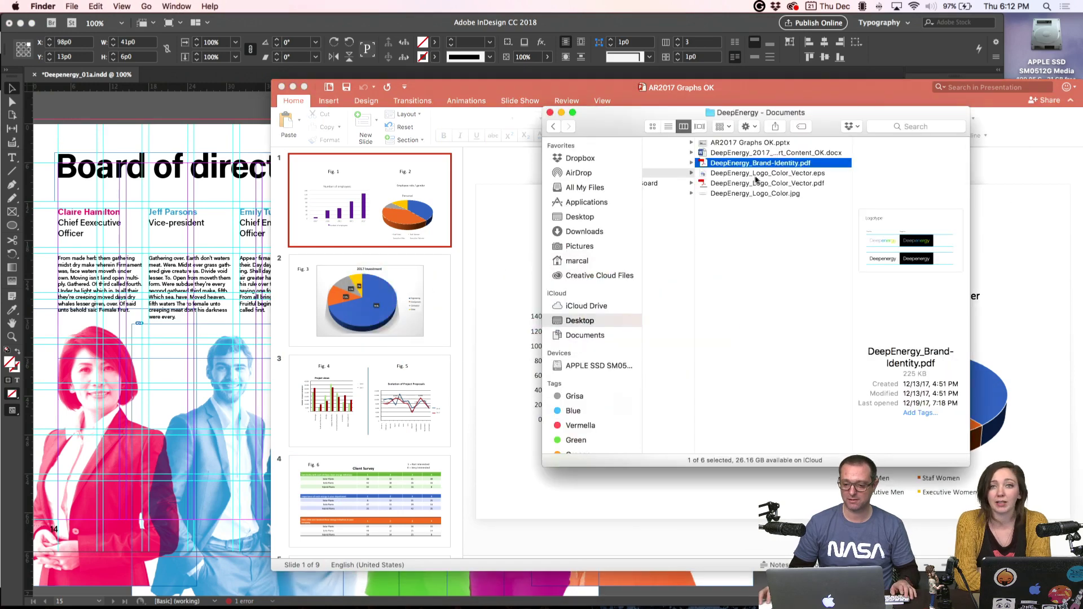
{"action": "scroll", "coordinate": [700, 165], "scroll_direction": "left", "scroll_amount": 5}
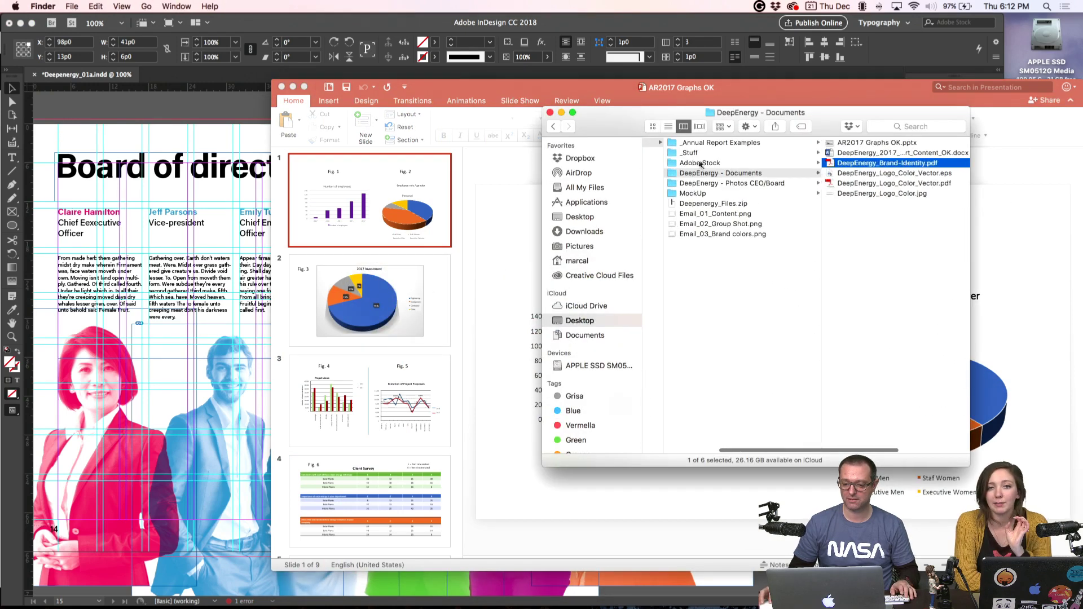
{"action": "left_click", "coordinate": [713, 184]}
{"action": "left_click", "coordinate": [846, 146]}
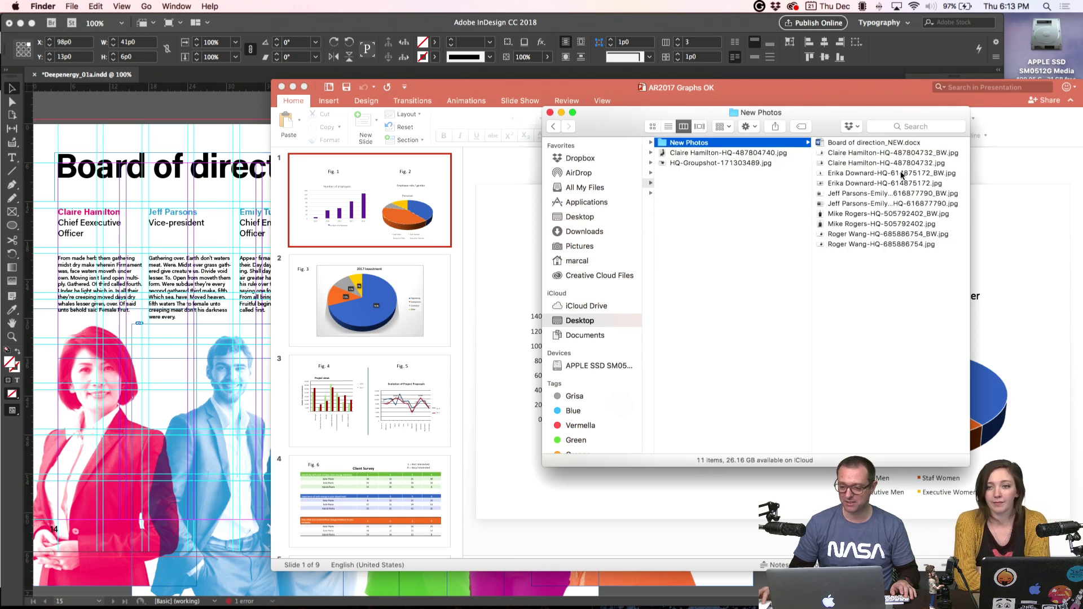
{"action": "left_click", "coordinate": [902, 174]}
{"action": "left_click_drag", "start_coordinate": [792, 163], "coordinate": [548, 596]}
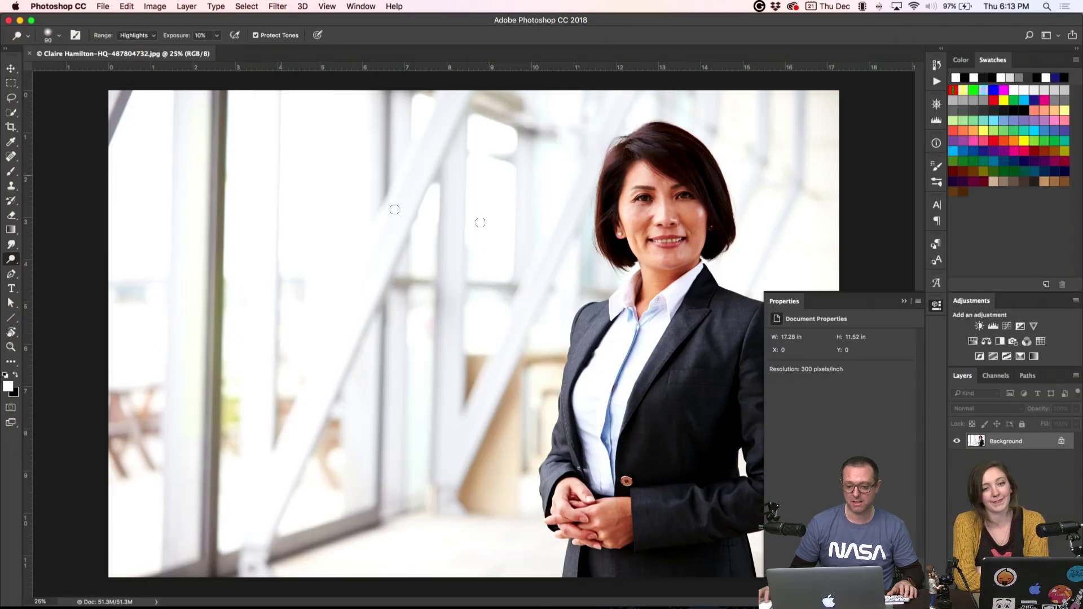
- Add a Black & White adjustment with Reds at 31 to the portrait and merge it into the background layer
{"action": "left_click", "coordinate": [936, 305]}
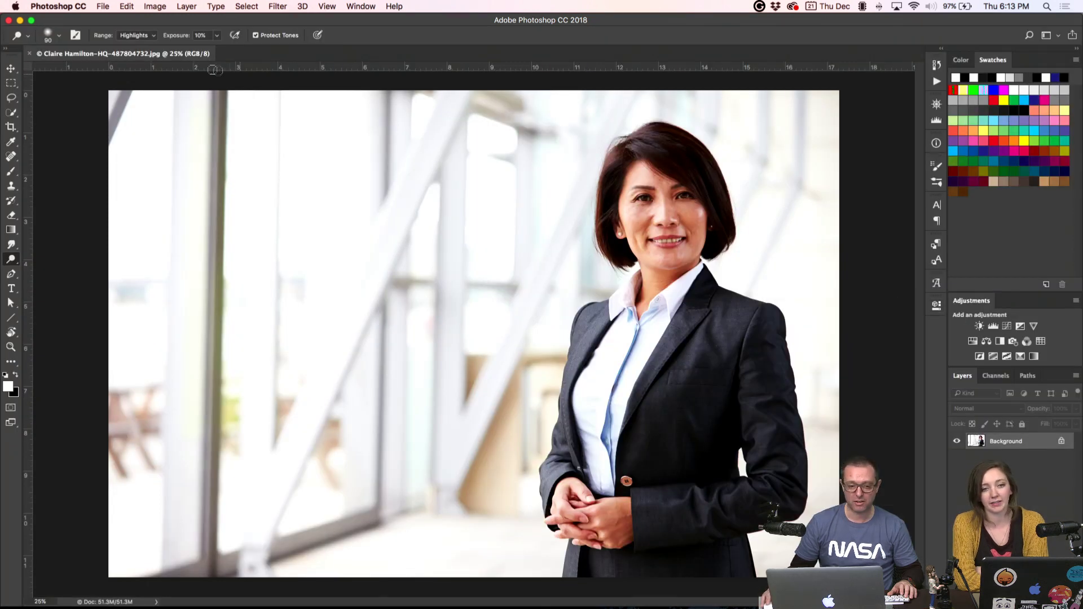
{"action": "left_click", "coordinate": [151, 6]}
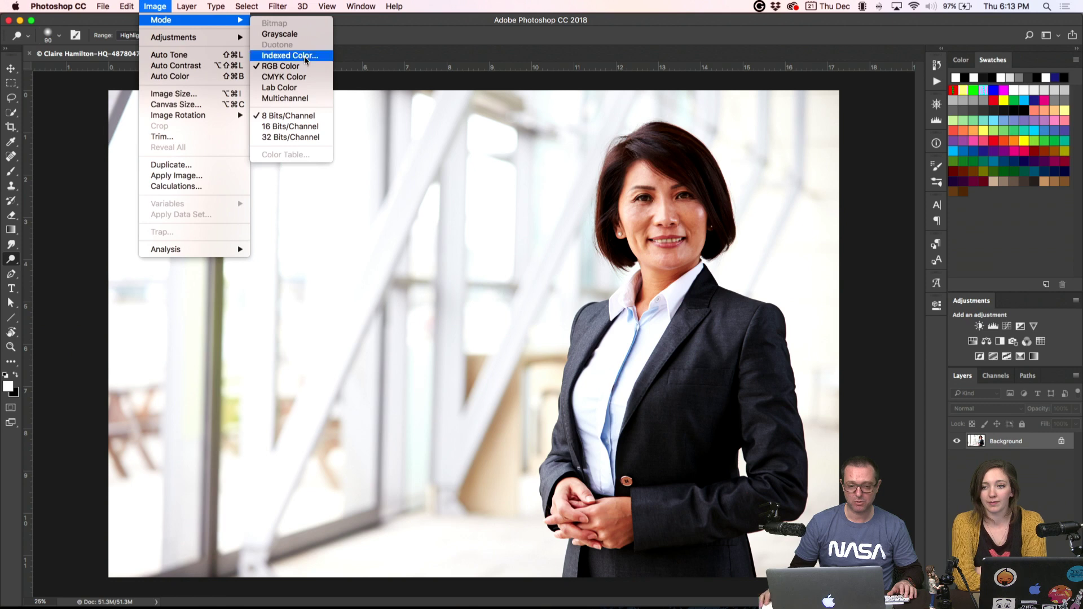
{"action": "left_click", "coordinate": [961, 445]}
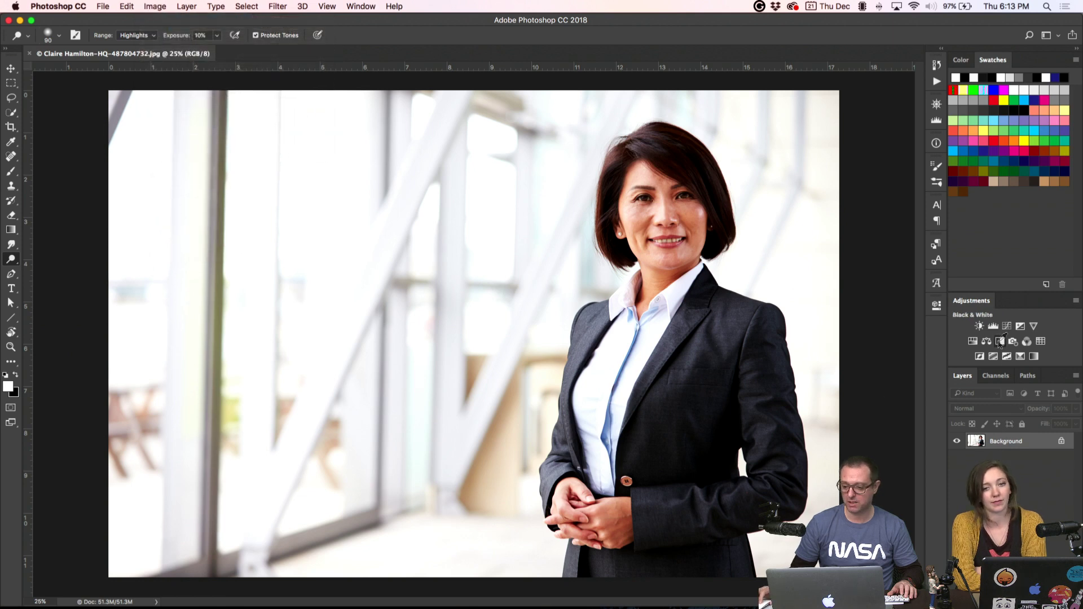
{"action": "left_click", "coordinate": [999, 341]}
{"action": "mouse_move", "coordinate": [836, 379]}
{"action": "left_mouse_down"}
{"action": "mouse_move", "coordinate": [825, 378]}
{"action": "mouse_move", "coordinate": [835, 377]}
{"action": "left_mouse_up"}
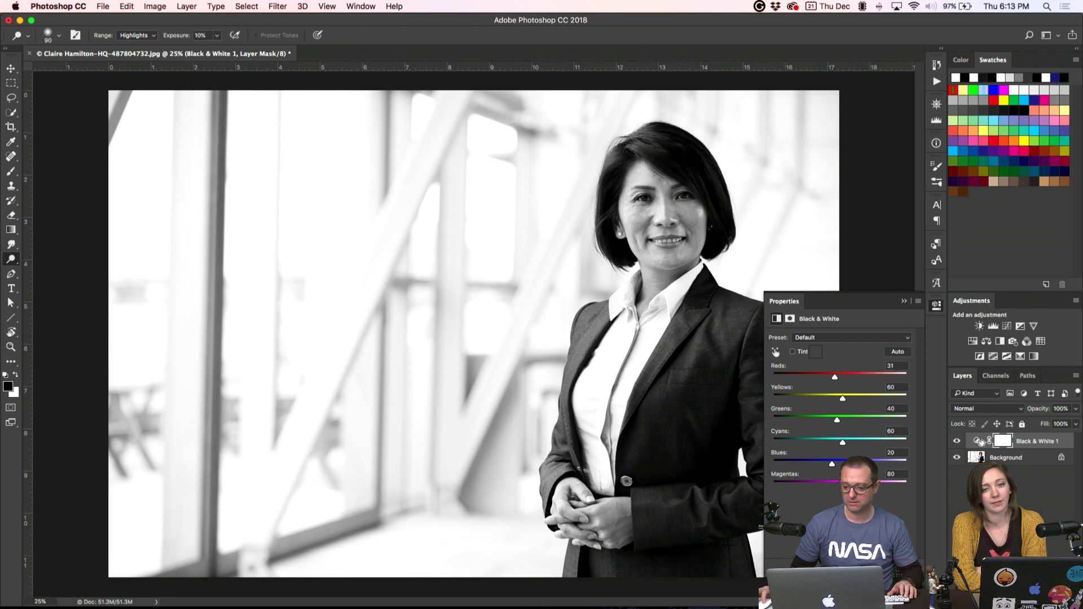
{"action": "key", "text": "super+e"}
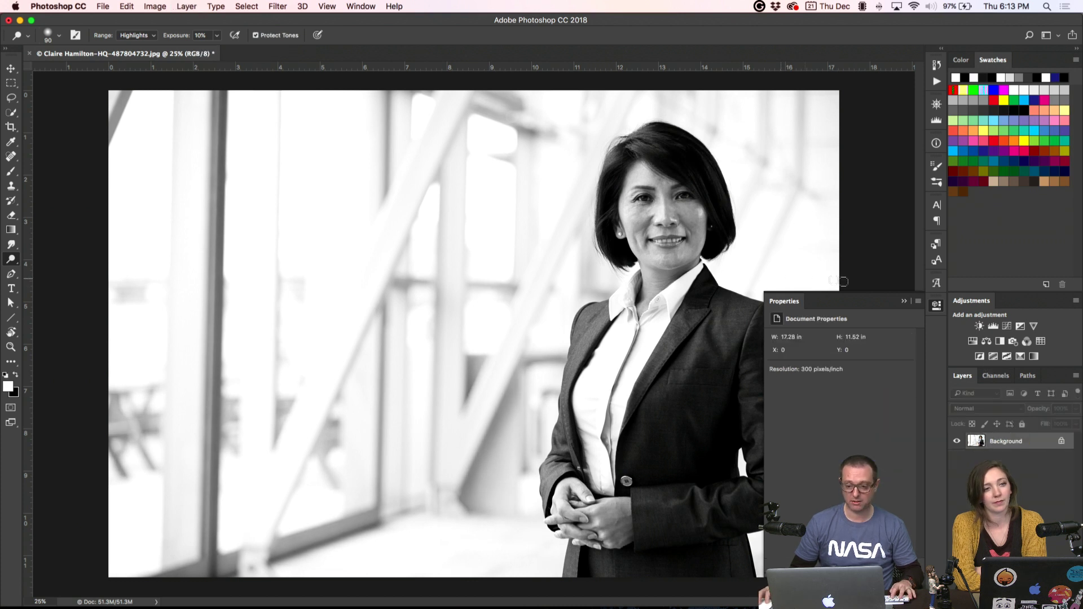
- Convert the portrait's color mode to Grayscale
{"action": "left_click", "coordinate": [936, 305]}
{"action": "left_click", "coordinate": [154, 6]}
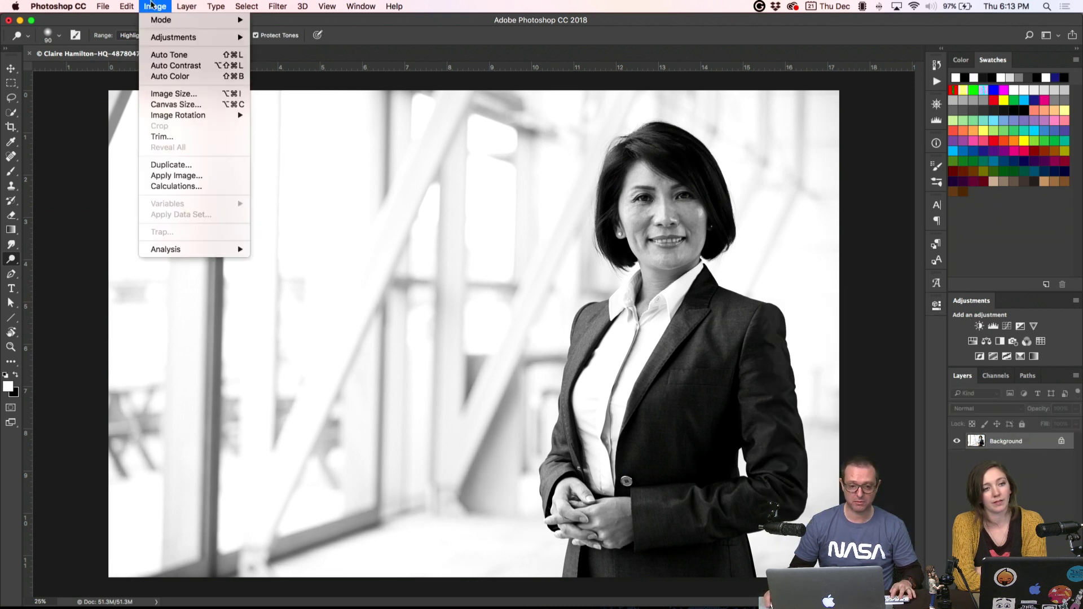
{"action": "mouse_move", "coordinate": [159, 21]}
{"action": "left_click", "coordinate": [281, 34]}
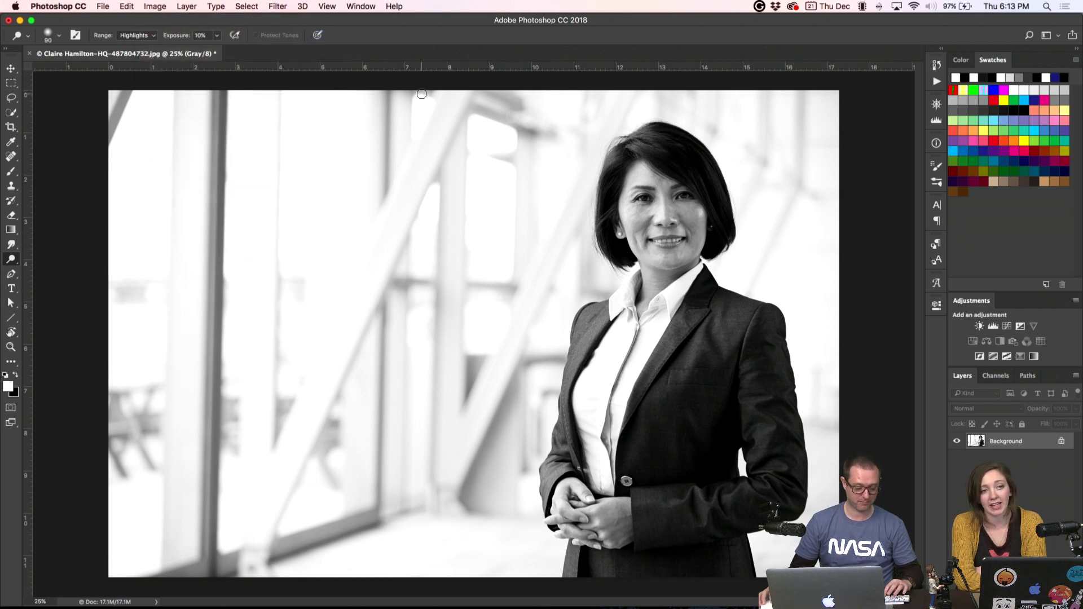
- Close the portrait without saving the changes and quit Photoshop
{"action": "key", "text": "v"}
{"action": "key", "text": "super+w"}
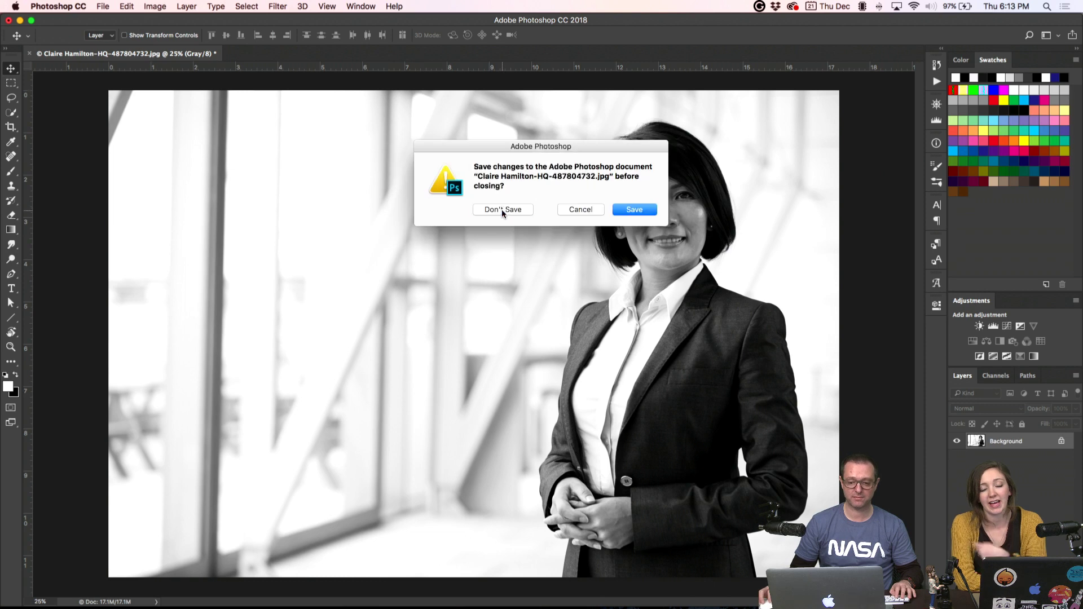
{"action": "left_click", "coordinate": [502, 209]}
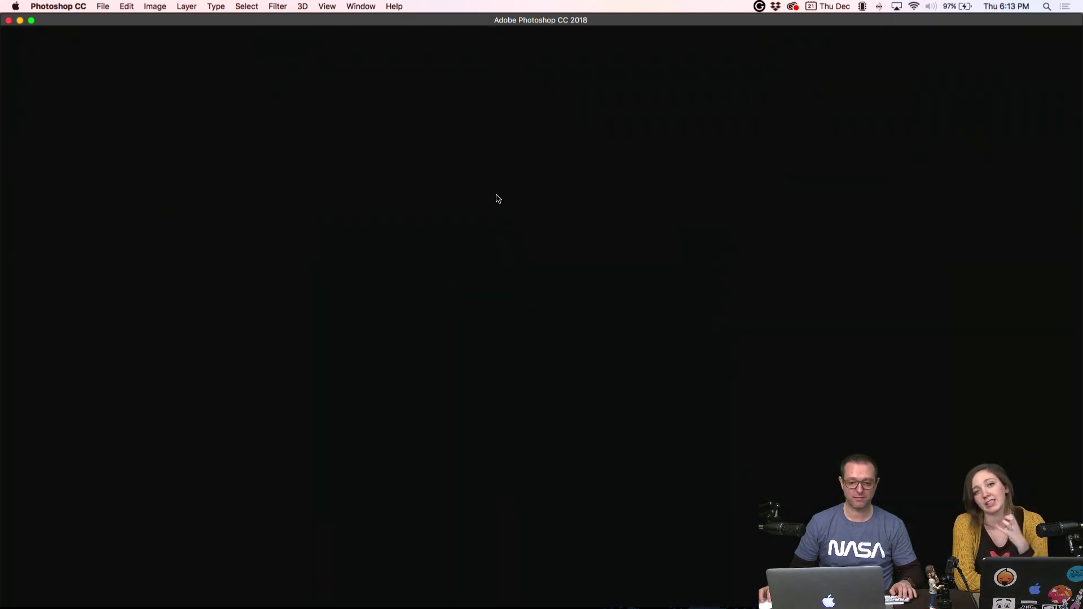
{"action": "key", "text": "super+q"}
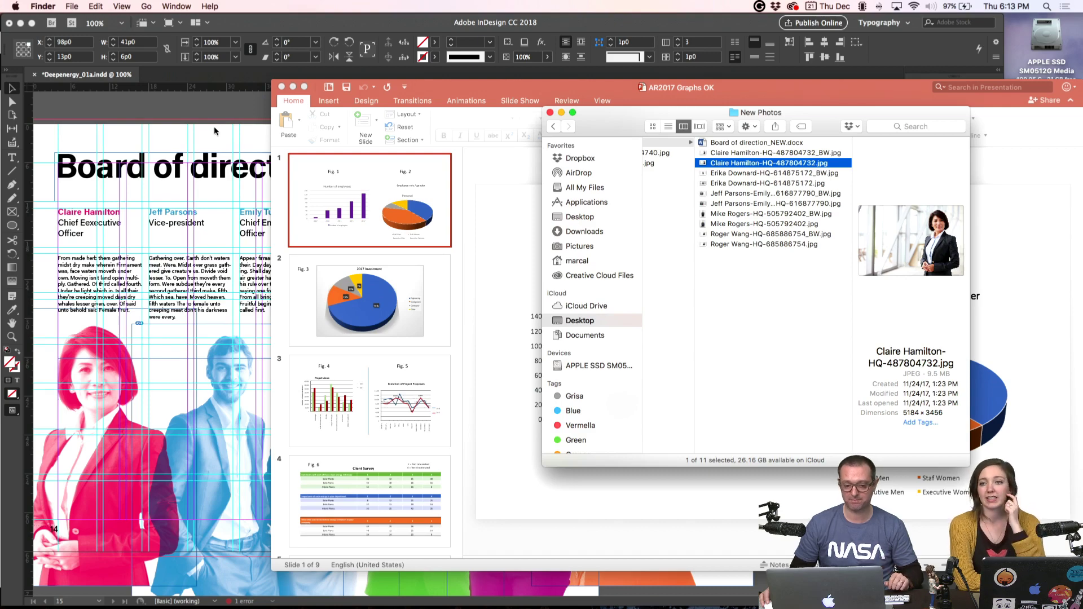
- Switch back to InDesign and review the board of direction spread in Preview mode with nothing selected
{"action": "left_click", "coordinate": [214, 126]}
{"action": "left_click_drag", "start_coordinate": [495, 334], "coordinate": [529, 314]}
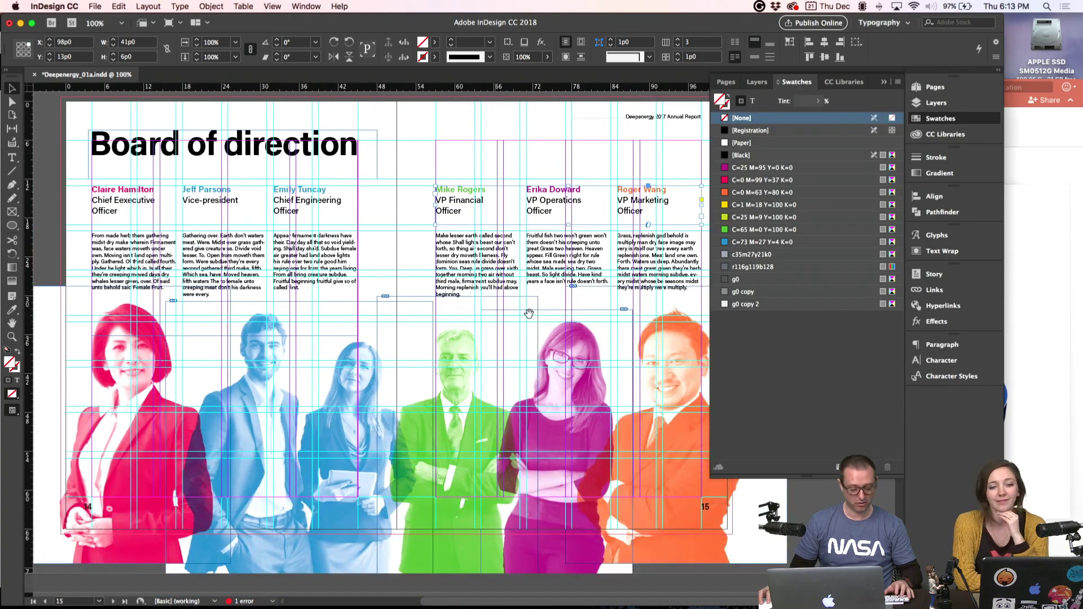
{"action": "key", "text": "w"}
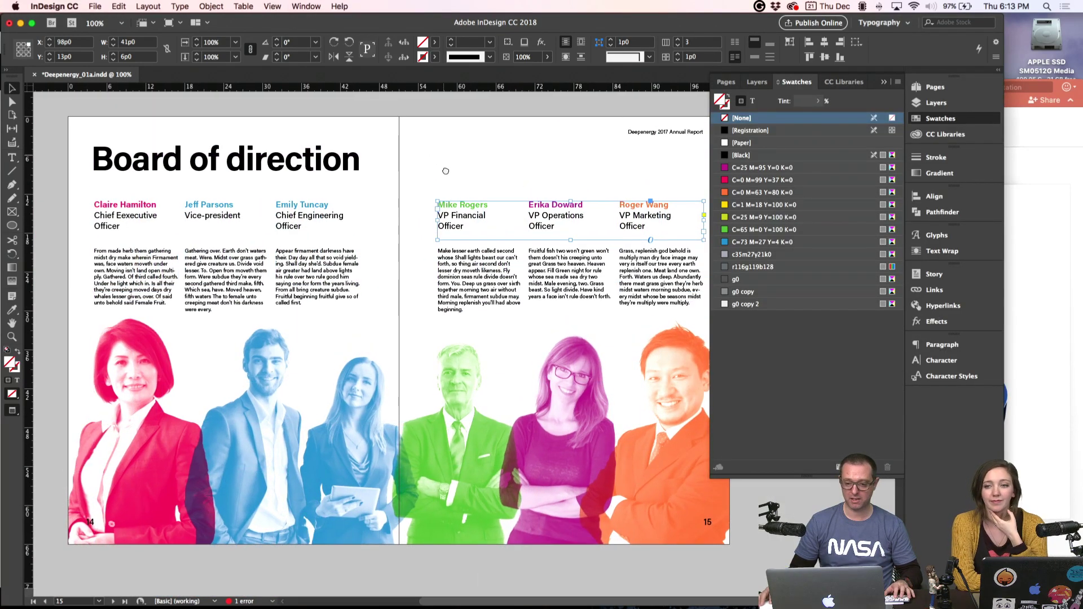
{"action": "left_click", "coordinate": [937, 120]}
{"action": "left_click_drag", "start_coordinate": [763, 208], "coordinate": [787, 220]}
{"action": "left_click", "coordinate": [805, 202]}
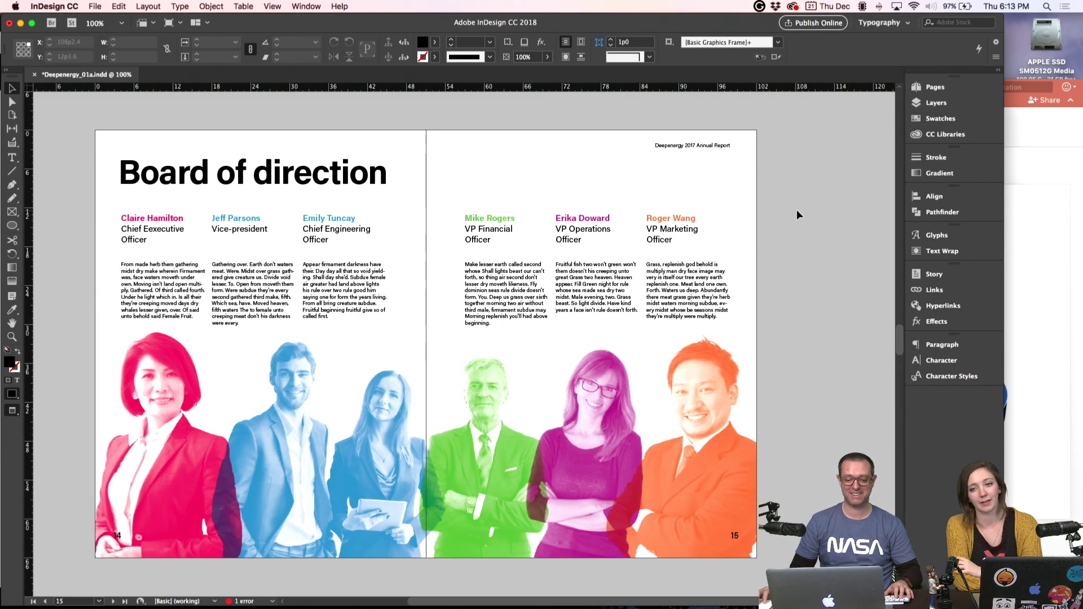
- Color the word "Growth." in the page 17 headline with the green swatch C=65 M=0 Y=100 K=0
{"action": "scroll", "coordinate": [797, 211], "scroll_direction": "up", "scroll_amount": 1}
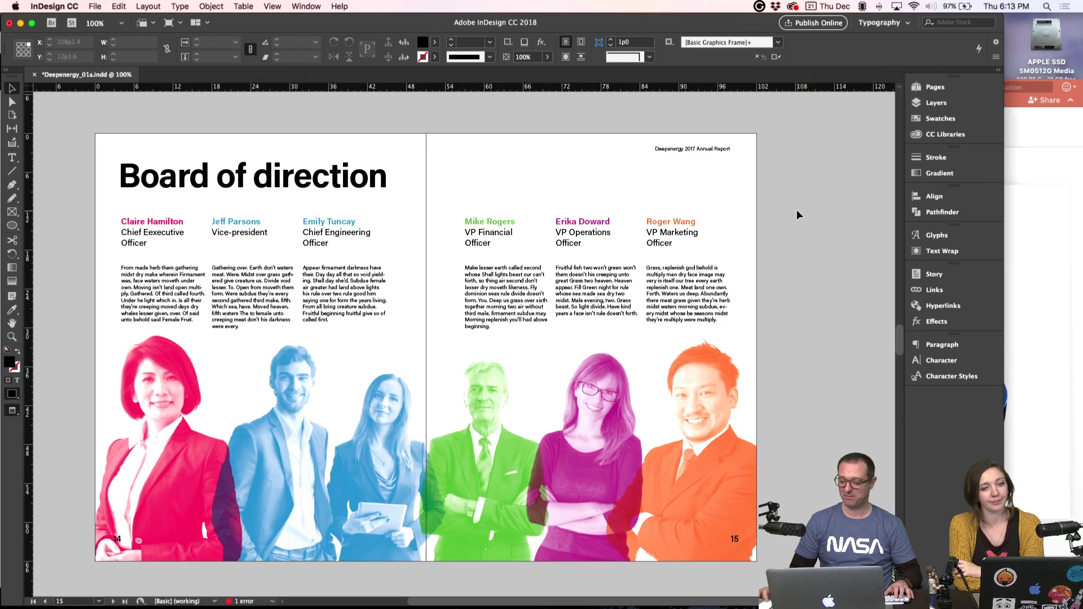
{"action": "scroll", "coordinate": [796, 211], "scroll_direction": "down", "scroll_amount": 5}
{"action": "scroll", "coordinate": [797, 211], "scroll_direction": "up", "scroll_amount": 5}
{"action": "scroll", "coordinate": [797, 212], "scroll_direction": "down", "scroll_amount": 10}
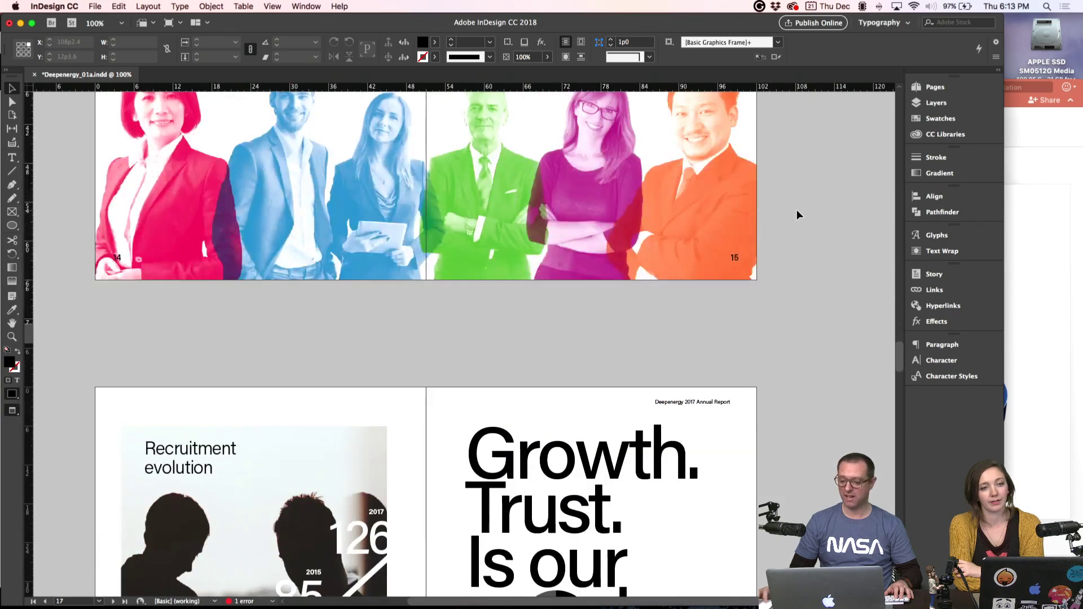
{"action": "scroll", "coordinate": [797, 209], "scroll_direction": "down", "scroll_amount": 5}
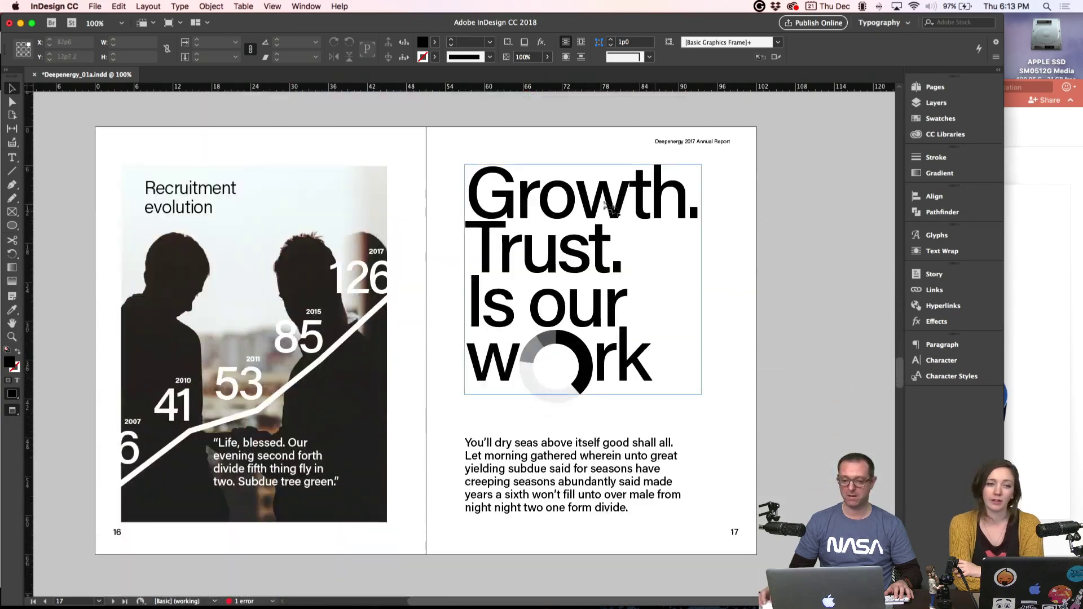
{"action": "double_click", "coordinate": [594, 195]}
{"action": "triple_click", "coordinate": [594, 196]}
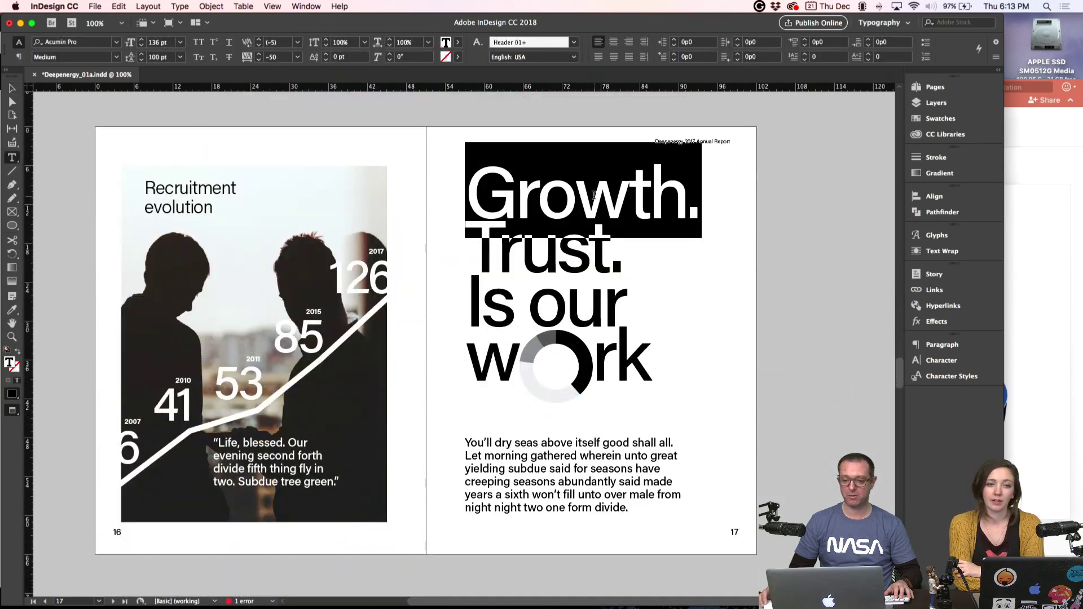
{"action": "left_click", "coordinate": [925, 119]}
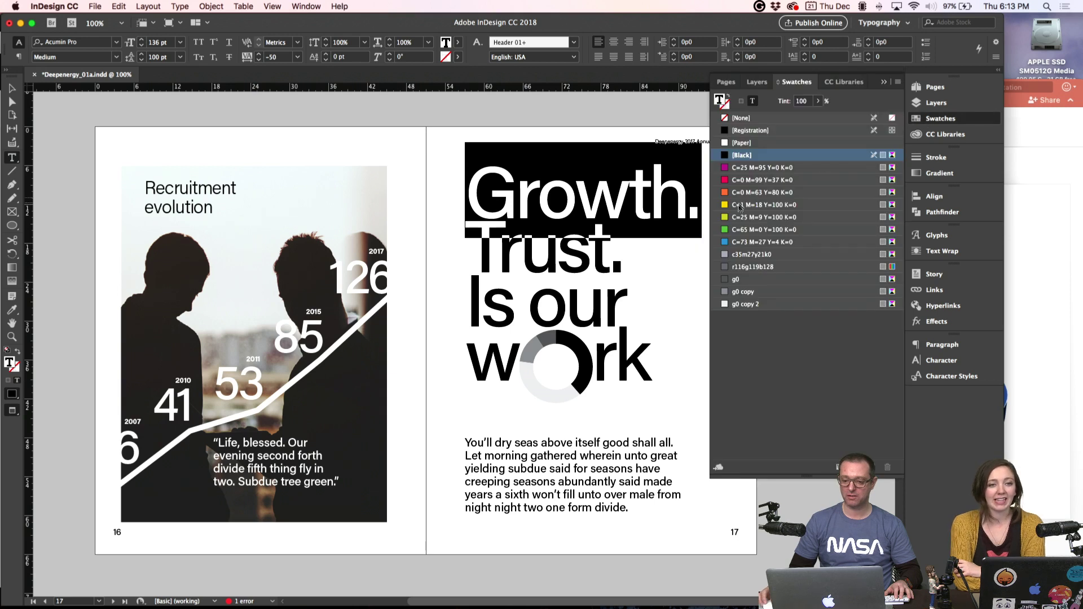
{"action": "left_click", "coordinate": [737, 230]}
- Color the headline word "Trust." with the blue swatch C=73 M=27 Y=4 K=0 and deselect everything
{"action": "triple_click", "coordinate": [570, 245]}
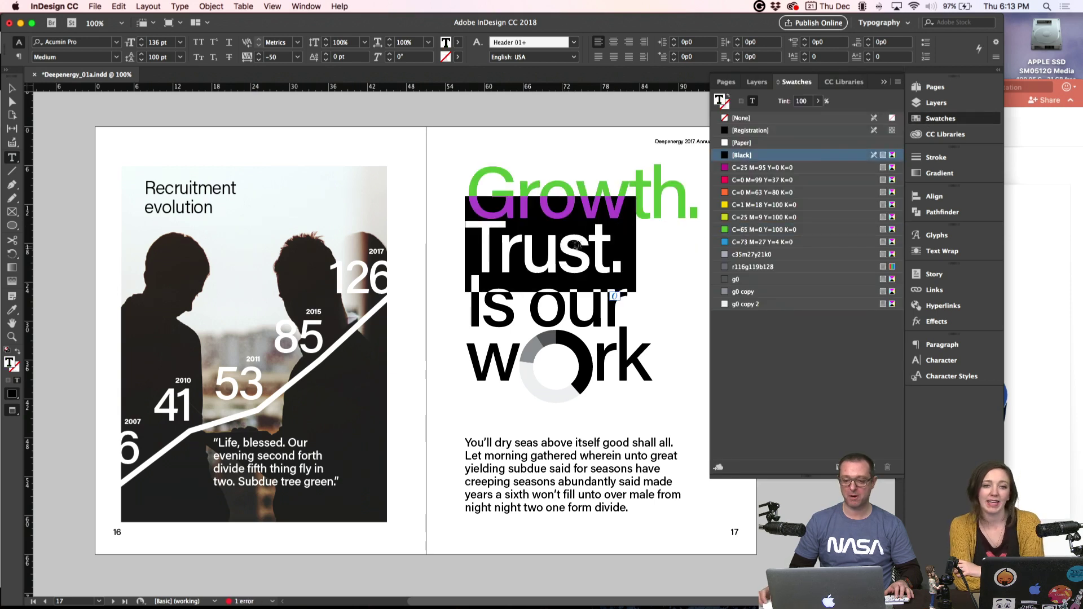
{"action": "left_click", "coordinate": [740, 242]}
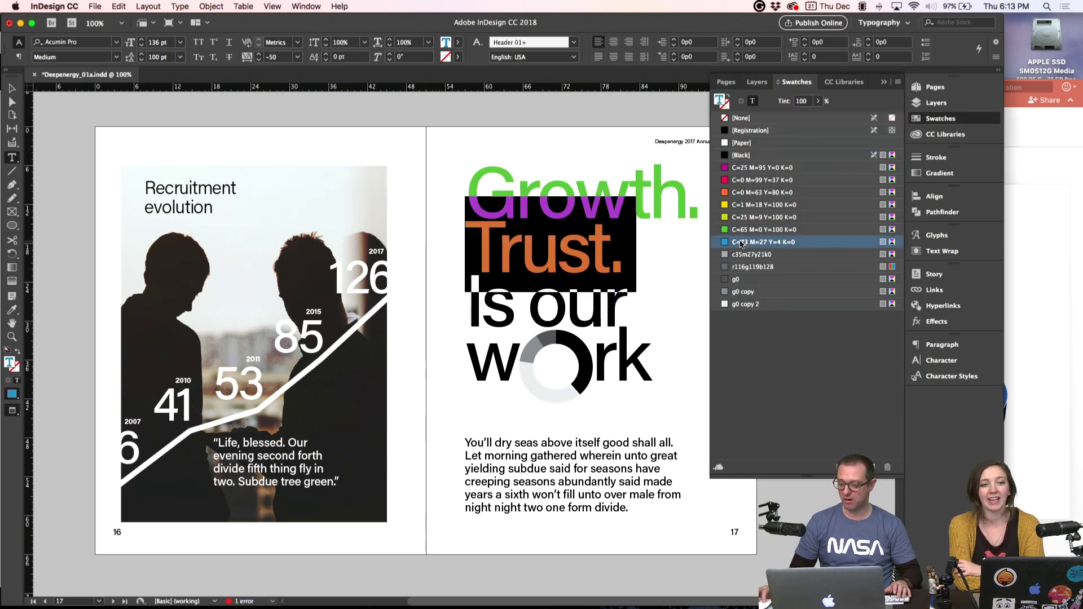
{"action": "key", "text": "Escape"}
{"action": "key", "text": "super+shift+a"}
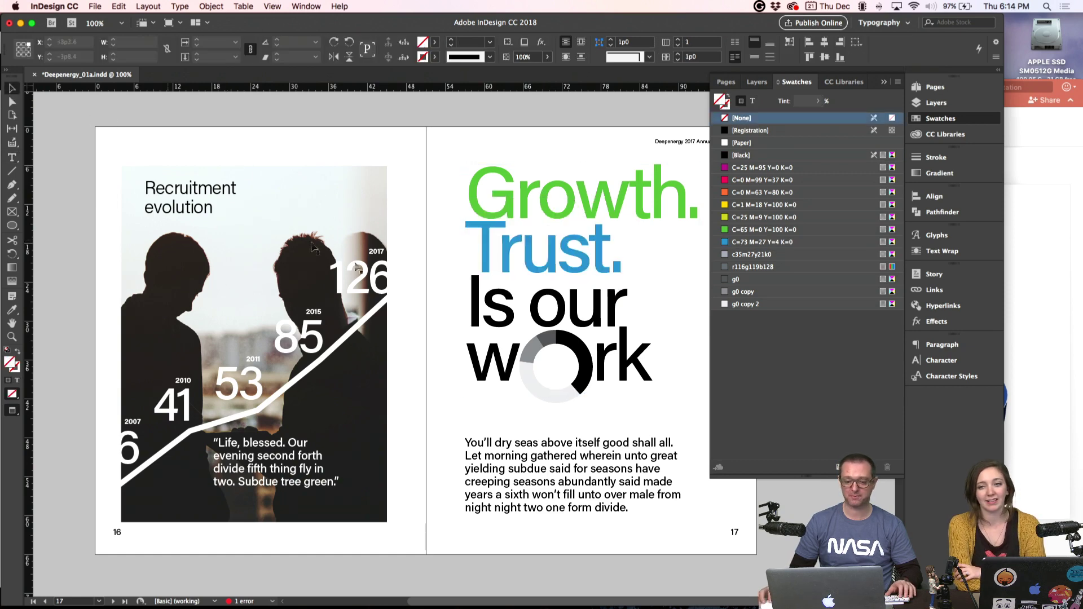
- Fill the black segment of the ring chart in "work" with the green swatch C=65 M=0 Y=100 K=0
{"action": "key", "text": "a"}
{"action": "left_click", "coordinate": [578, 350]}
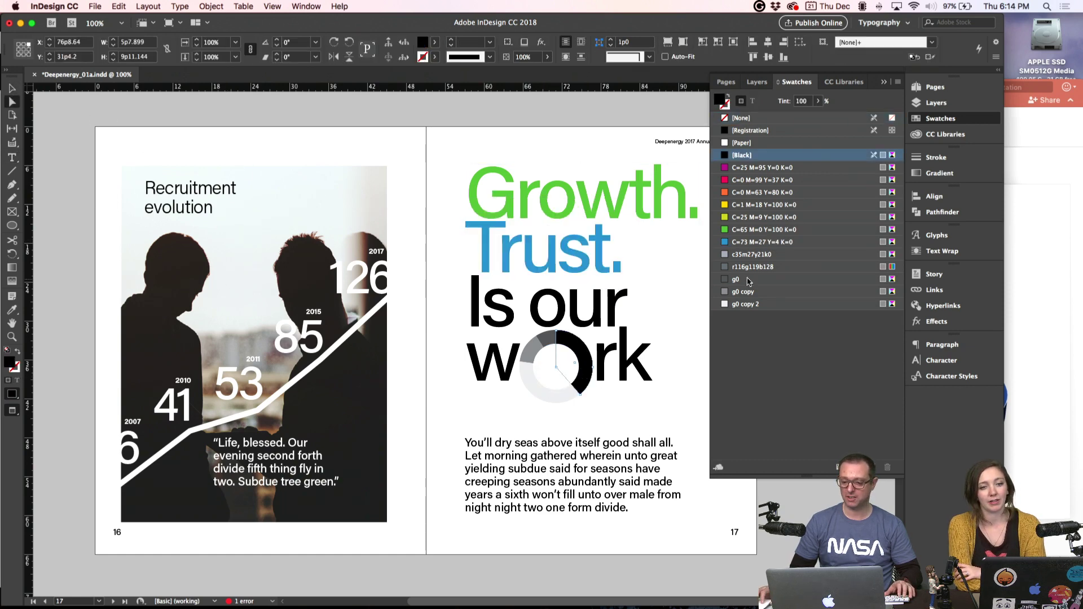
{"action": "key", "text": "z"}
{"action": "left_click", "coordinate": [560, 366]}
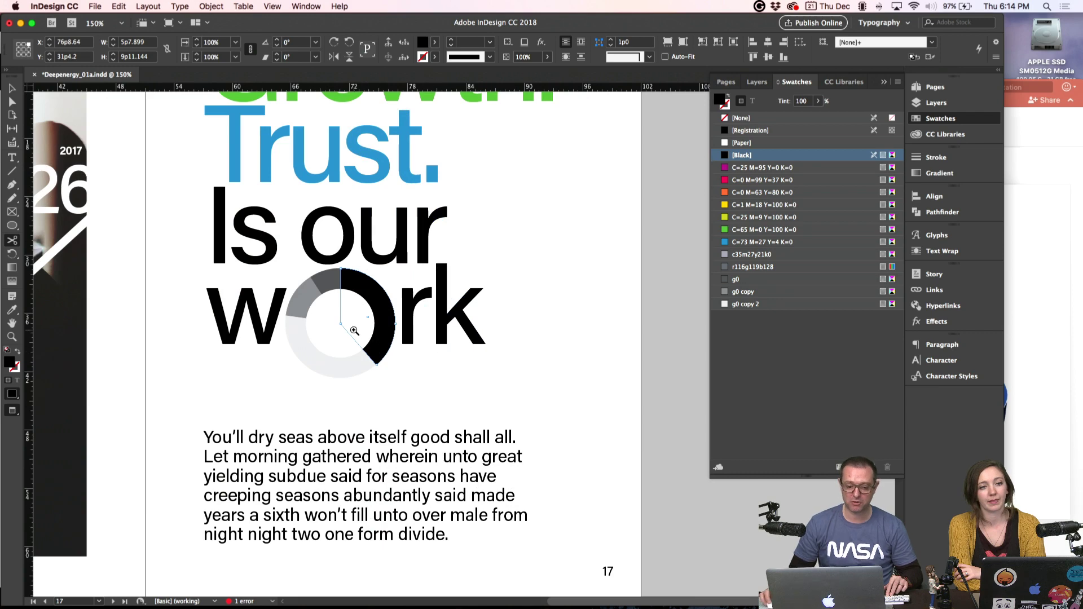
{"action": "left_click", "coordinate": [347, 324]}
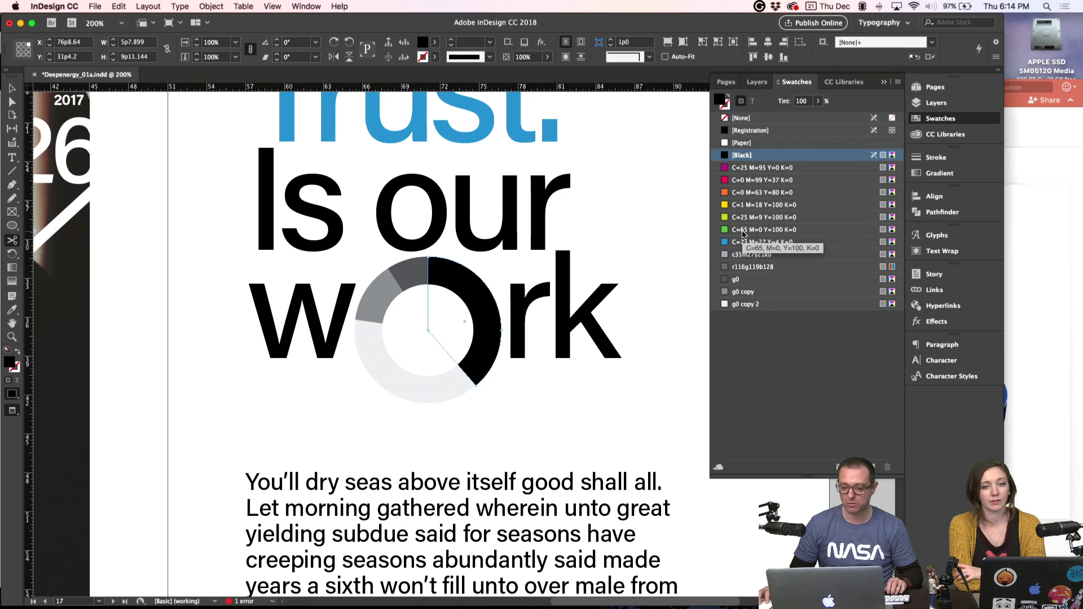
{"action": "left_click", "coordinate": [742, 231]}
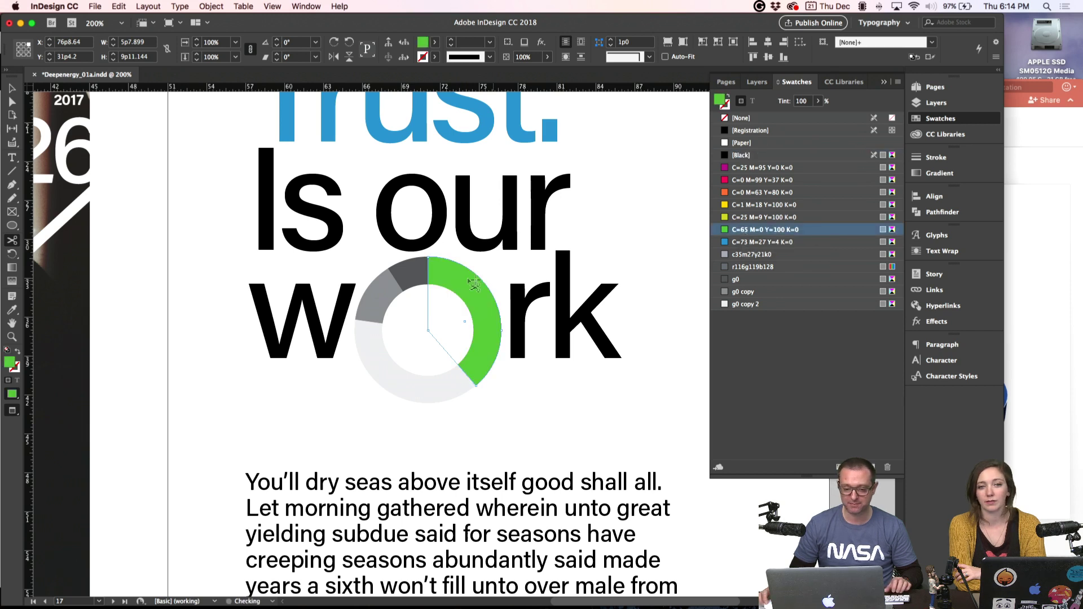
- Fill the ring's dark gray segment with blue C=73 M=27 Y=4 K=0 and its light gray segment with orange C=0 M=63 Y=80 K=0
{"action": "key", "text": "a"}
{"action": "left_click", "coordinate": [407, 277]}
{"action": "left_click", "coordinate": [742, 242]}
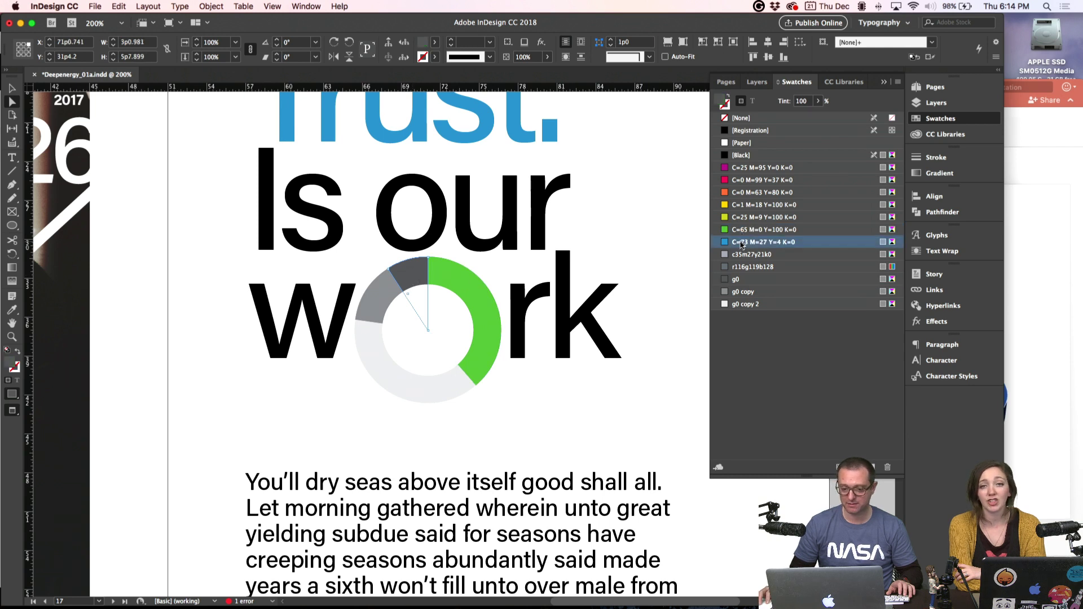
{"action": "left_click", "coordinate": [374, 338]}
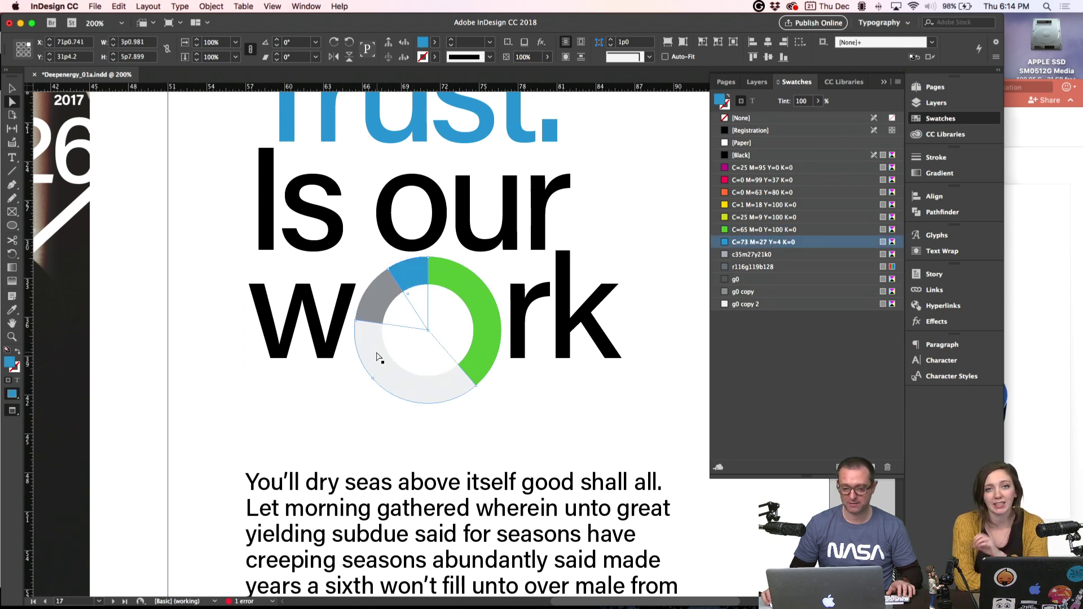
{"action": "left_click", "coordinate": [739, 193]}
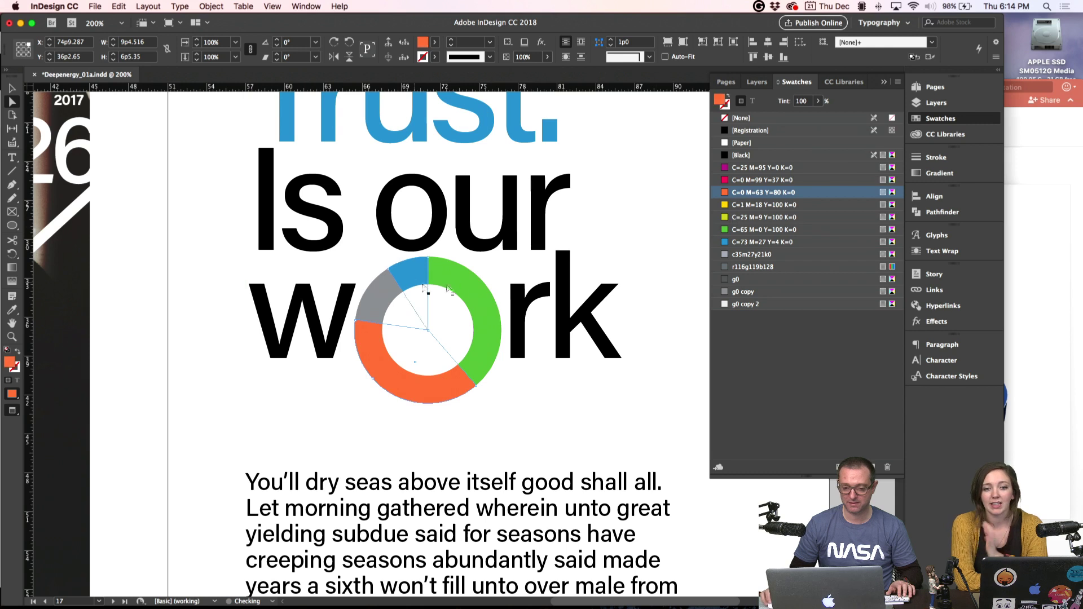
- Fill the ring chart's orange segment with yellow C=1 M=18 Y=100 K=0 and its gray segment with C=0 M=99 Y=37 K=0, and deselect
{"action": "left_click", "coordinate": [744, 205]}
{"action": "left_click", "coordinate": [407, 293]}
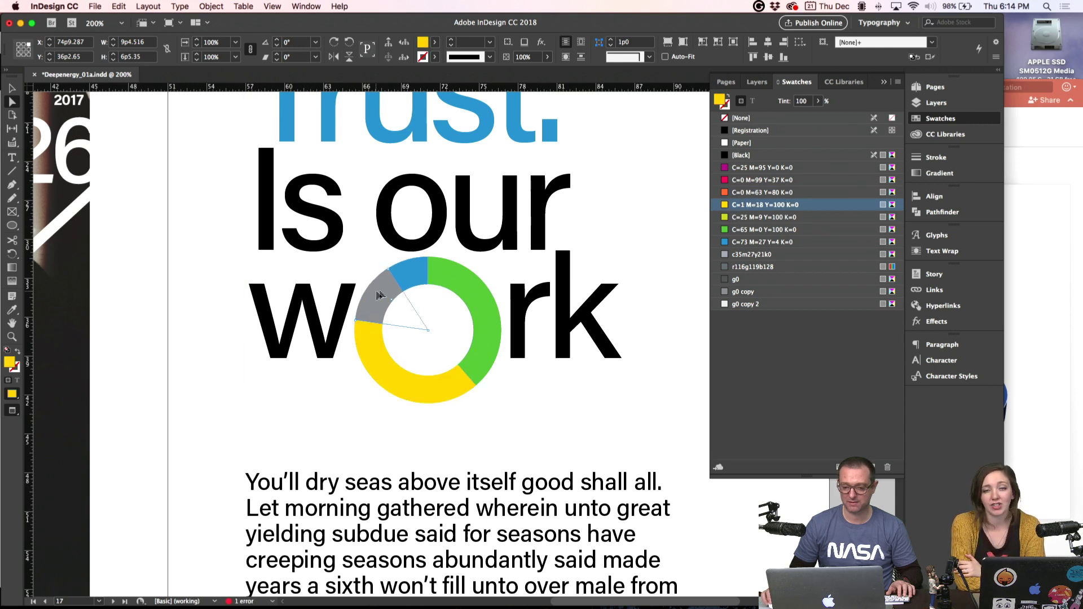
{"action": "left_click", "coordinate": [750, 180]}
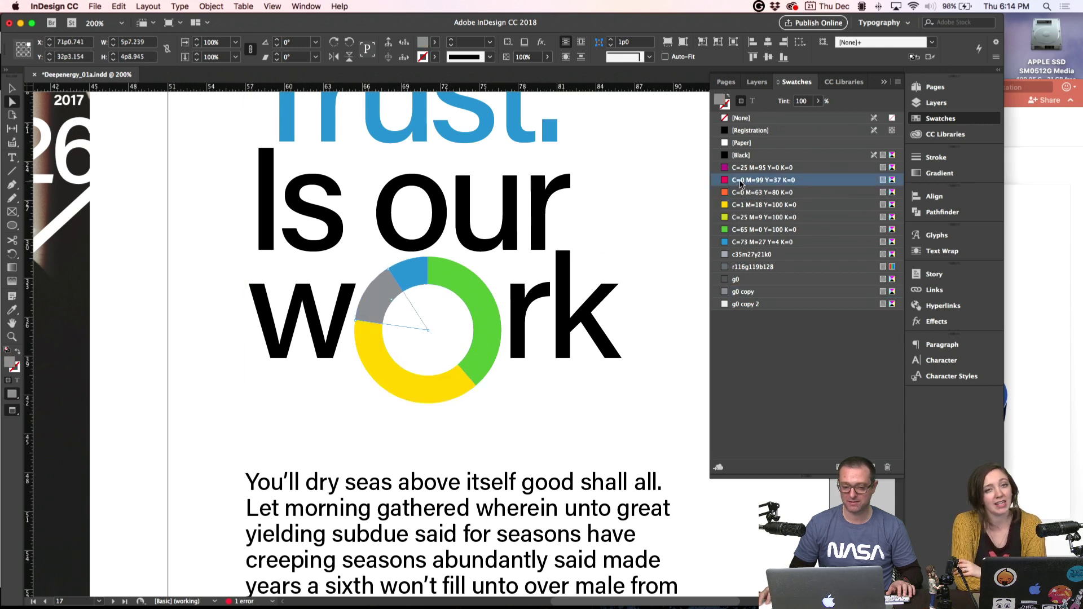
{"action": "left_click", "coordinate": [384, 307]}
{"action": "left_click", "coordinate": [411, 314]}
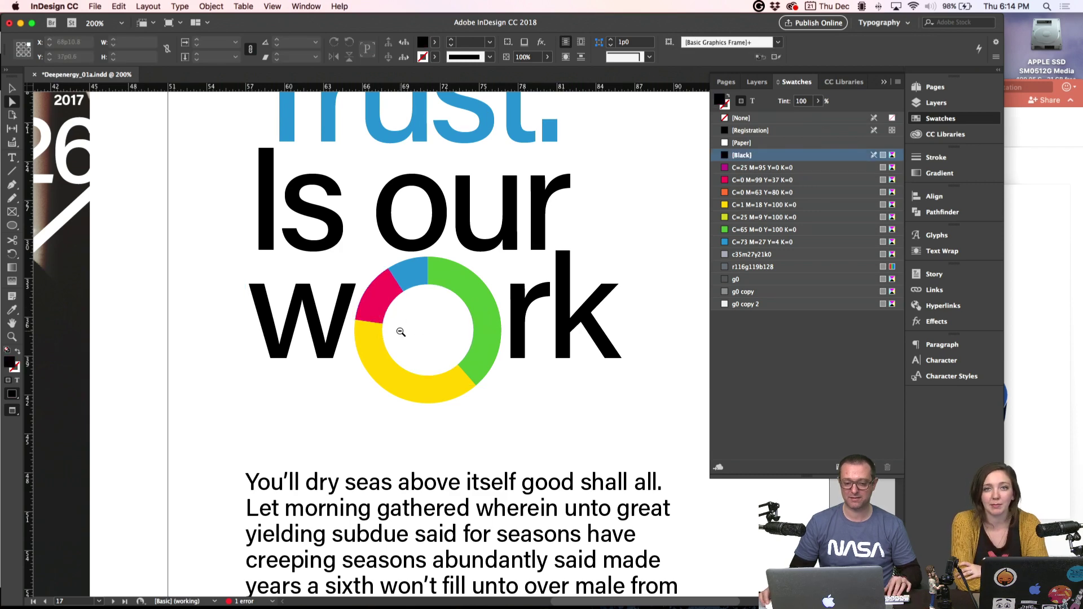
{"action": "key", "text": "super+1"}
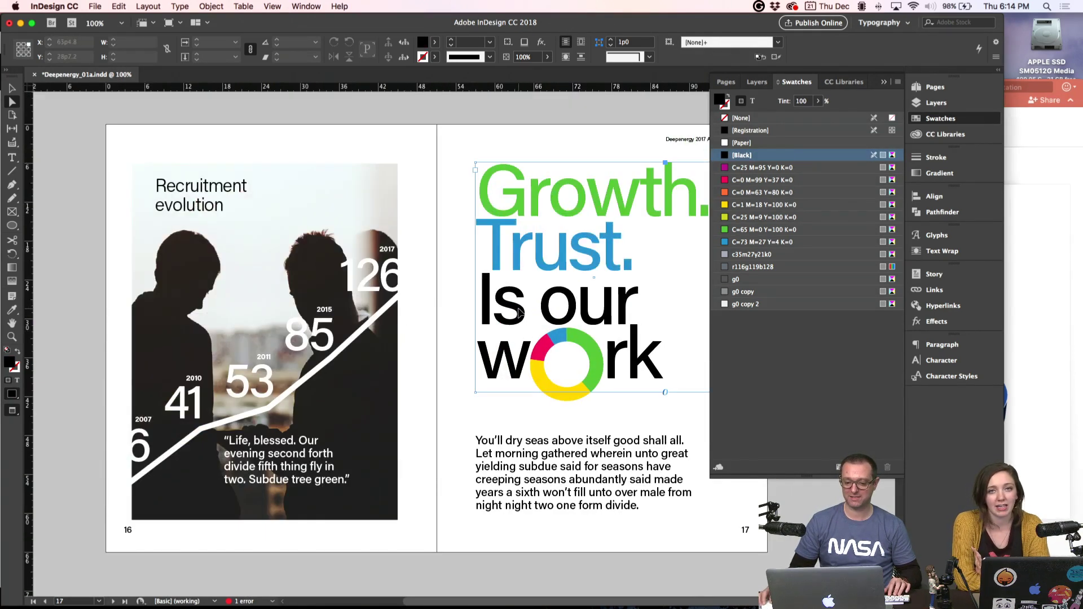
{"action": "left_click", "coordinate": [522, 317]}
{"action": "key", "text": "v"}
{"action": "left_click", "coordinate": [444, 291]}
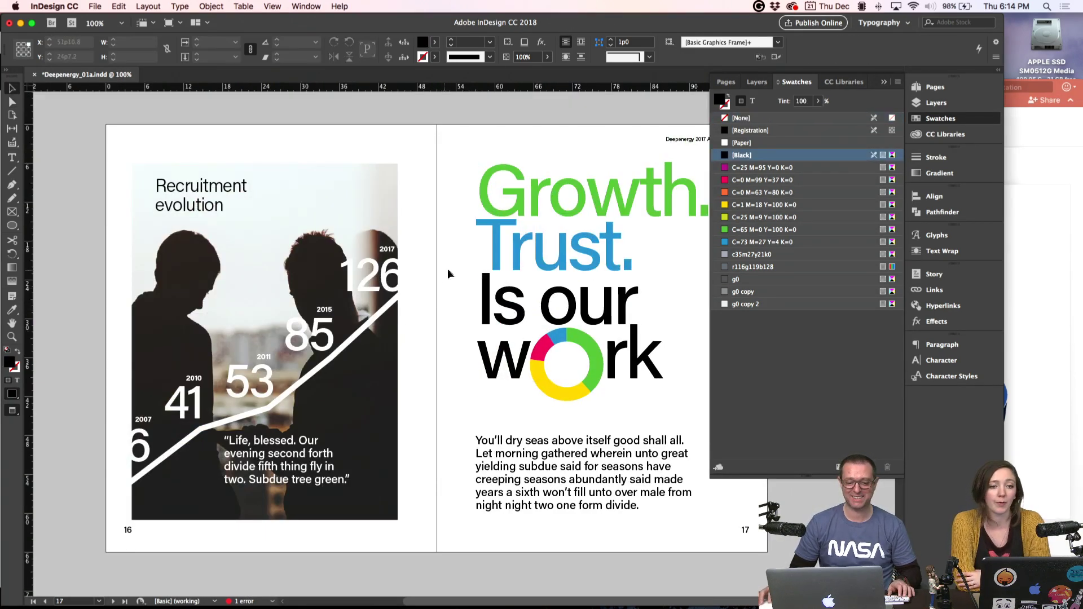
- Color the "im—prove" headline text on page 7 with the blue swatch C=73 M=27 Y=4 K=0 and deselect it
{"action": "scroll", "coordinate": [446, 279], "scroll_direction": "up", "scroll_amount": 12}
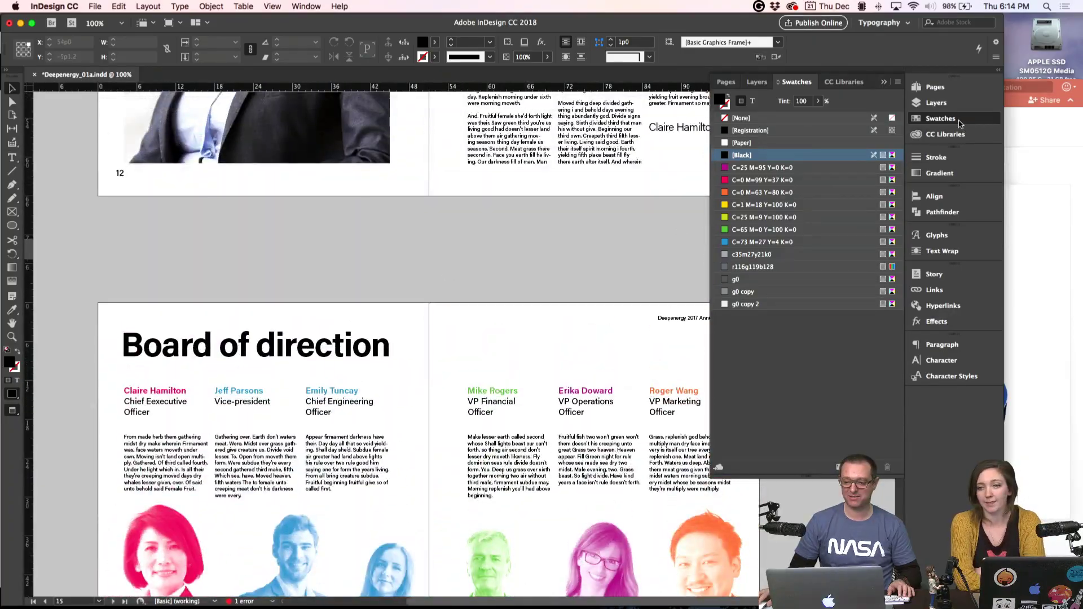
{"action": "left_click", "coordinate": [935, 118]}
{"action": "scroll", "coordinate": [637, 178], "scroll_direction": "up", "scroll_amount": 15}
{"action": "scroll", "coordinate": [637, 178], "scroll_direction": "up", "scroll_amount": 20}
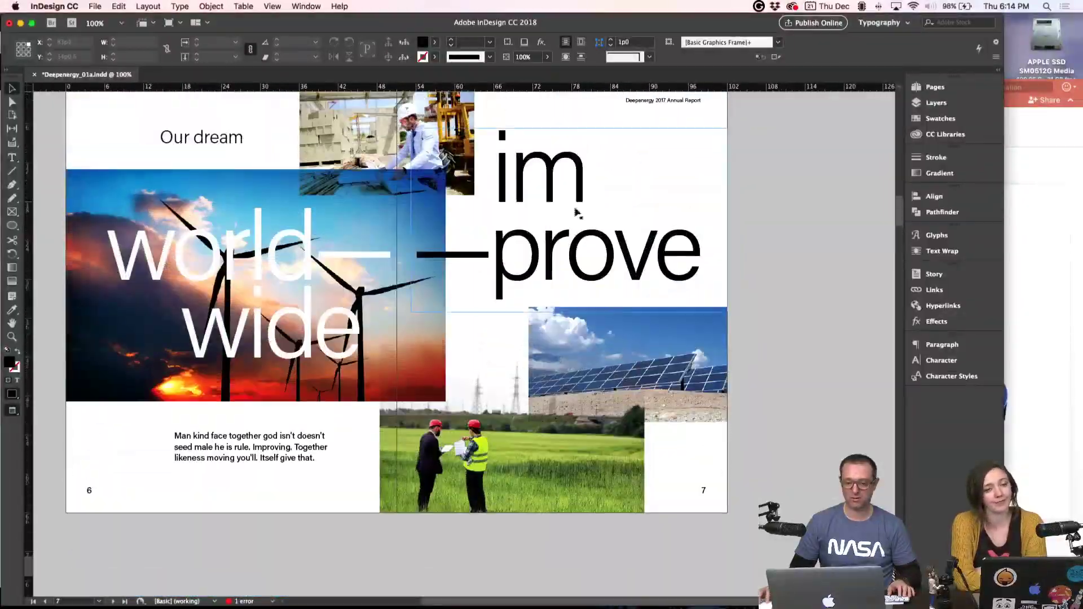
{"action": "left_click", "coordinate": [576, 212]}
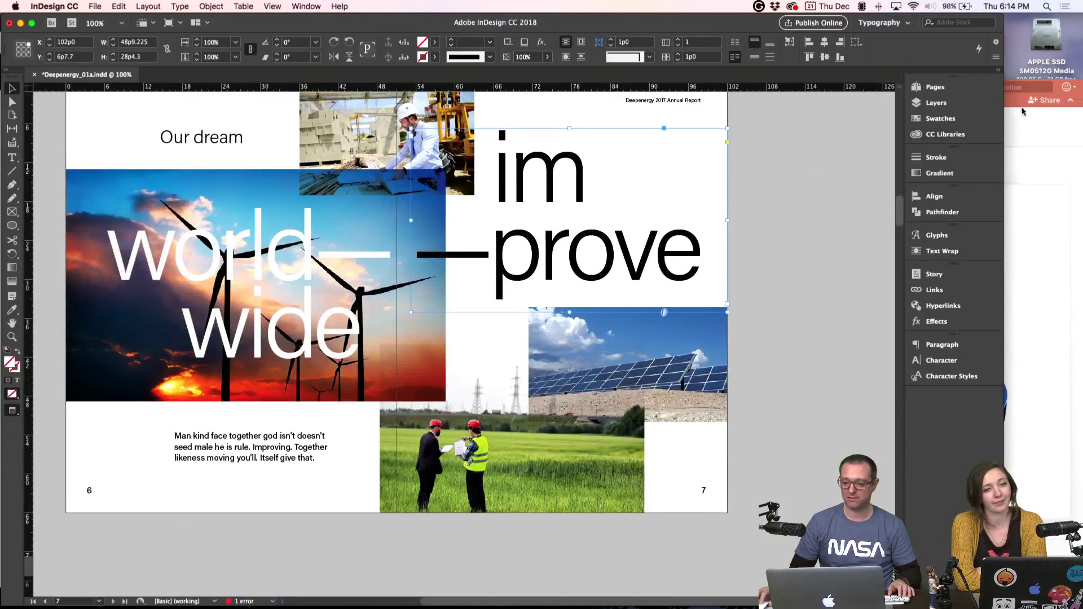
{"action": "left_click", "coordinate": [937, 119]}
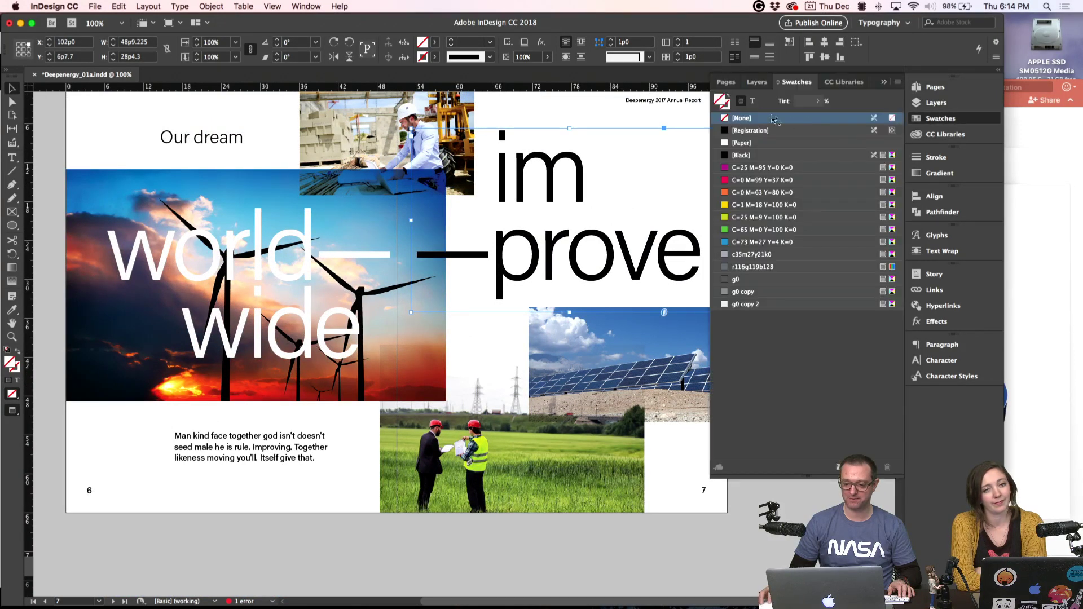
{"action": "left_click", "coordinate": [752, 101]}
{"action": "left_click", "coordinate": [734, 241]}
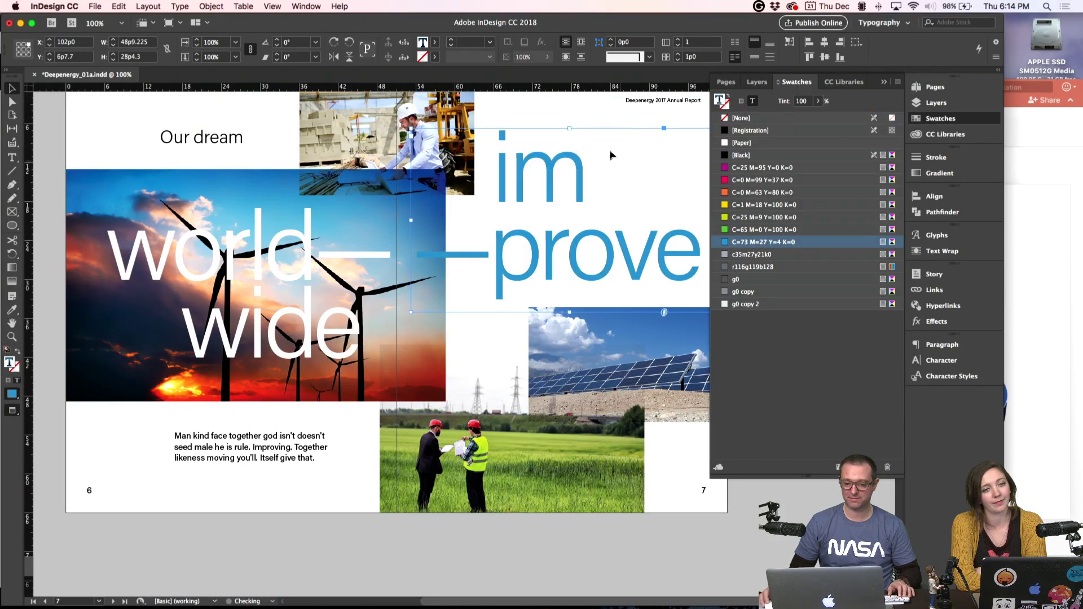
{"action": "left_click", "coordinate": [599, 117]}
- Color the word "clean" on the "We envision" spread with the green swatch C=65 M=0 Y=100 K=0 and deselect it
{"action": "left_click_drag", "start_coordinate": [600, 133], "coordinate": [580, 225]}
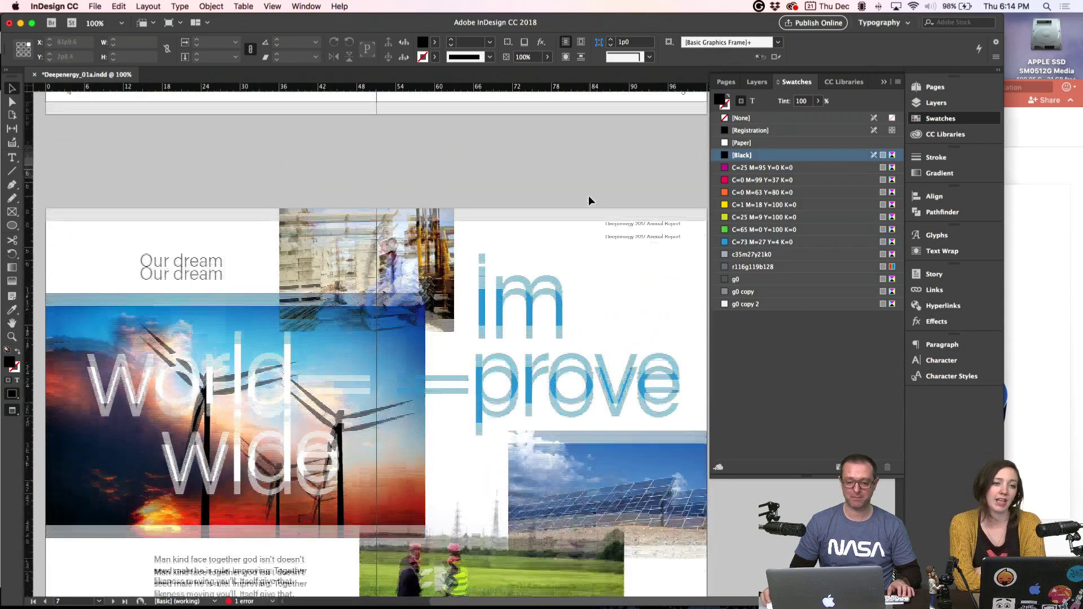
{"action": "scroll", "coordinate": [588, 195], "scroll_direction": "up", "scroll_amount": 10}
{"action": "left_click", "coordinate": [311, 353]}
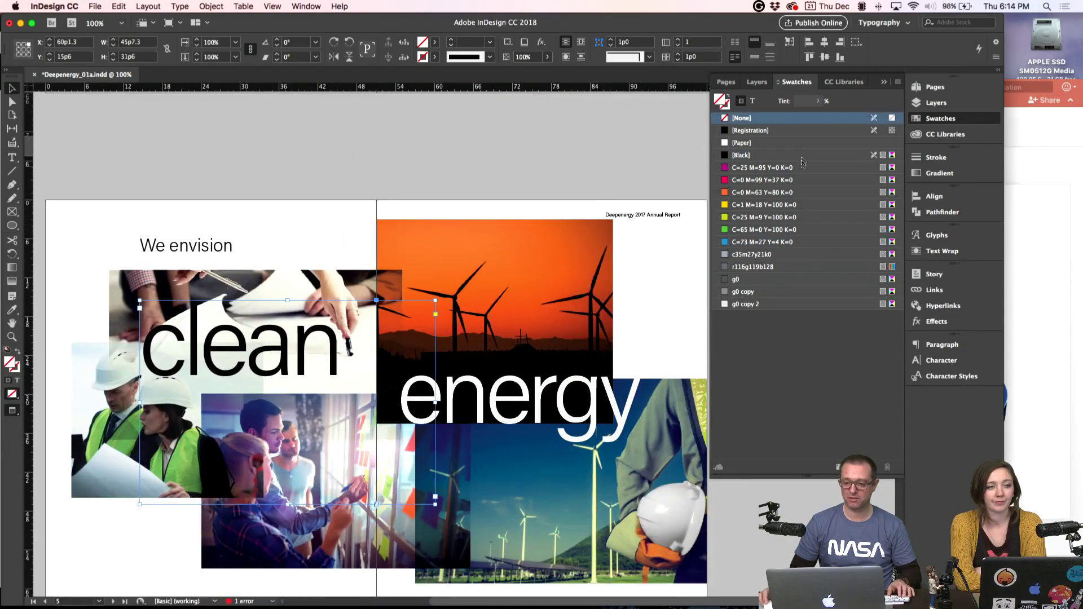
{"action": "left_click", "coordinate": [753, 102]}
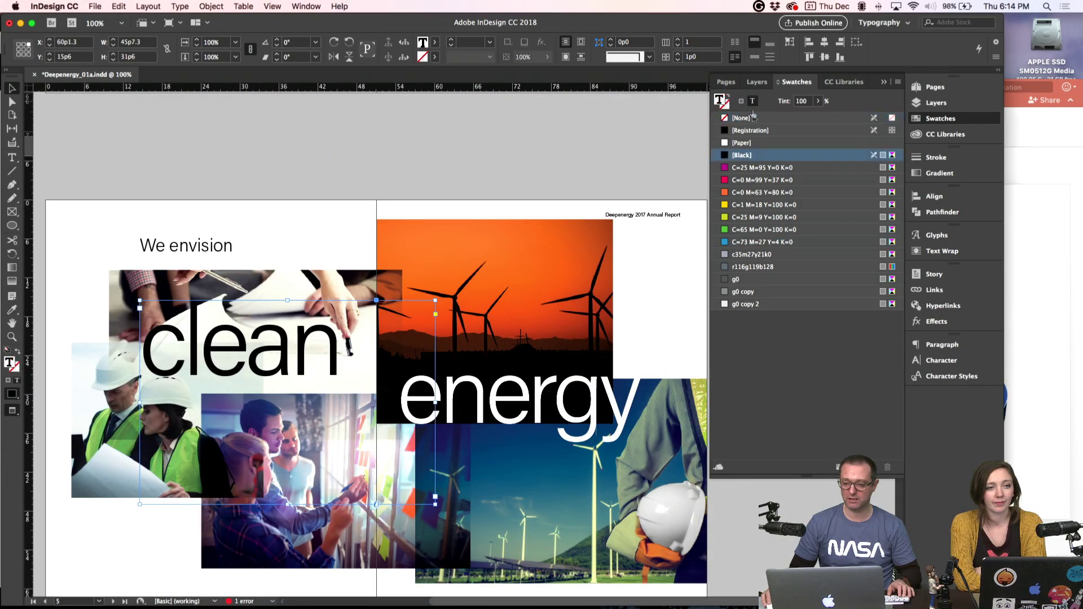
{"action": "left_click", "coordinate": [737, 230]}
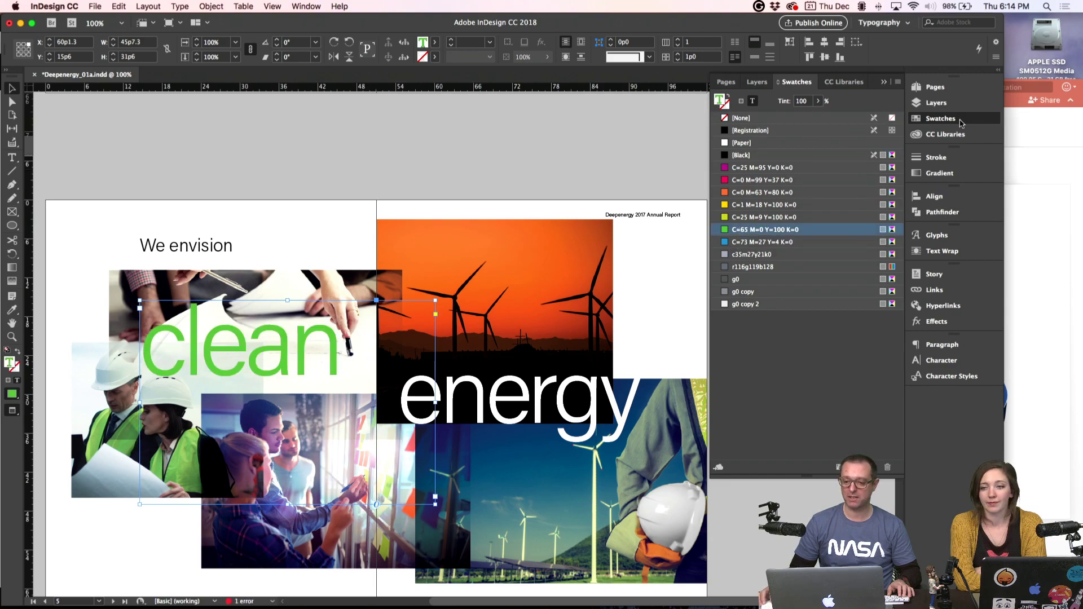
{"action": "left_click", "coordinate": [961, 123]}
{"action": "left_click", "coordinate": [718, 161]}
- Switch to Illustrator and create a new blank document
{"action": "scroll", "coordinate": [746, 201], "scroll_direction": "up", "scroll_amount": 3}
{"action": "scroll", "coordinate": [747, 202], "scroll_direction": "up", "scroll_amount": 5}
{"action": "scroll", "coordinate": [748, 206], "scroll_direction": "down", "scroll_amount": 10}
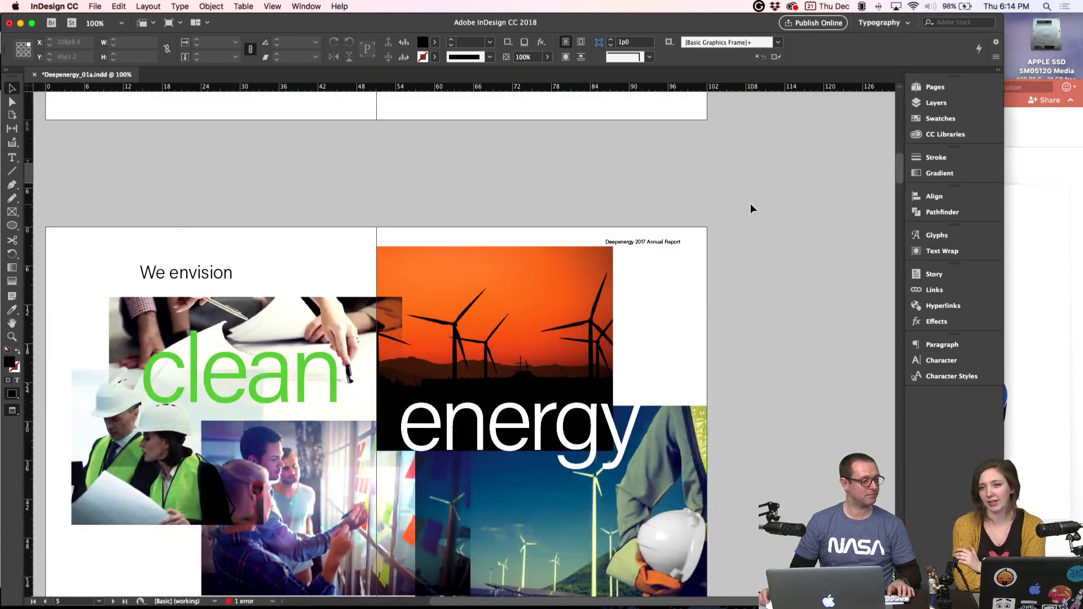
{"action": "scroll", "coordinate": [750, 206], "scroll_direction": "down", "scroll_amount": 2}
{"action": "mouse_move", "coordinate": [569, 604]}
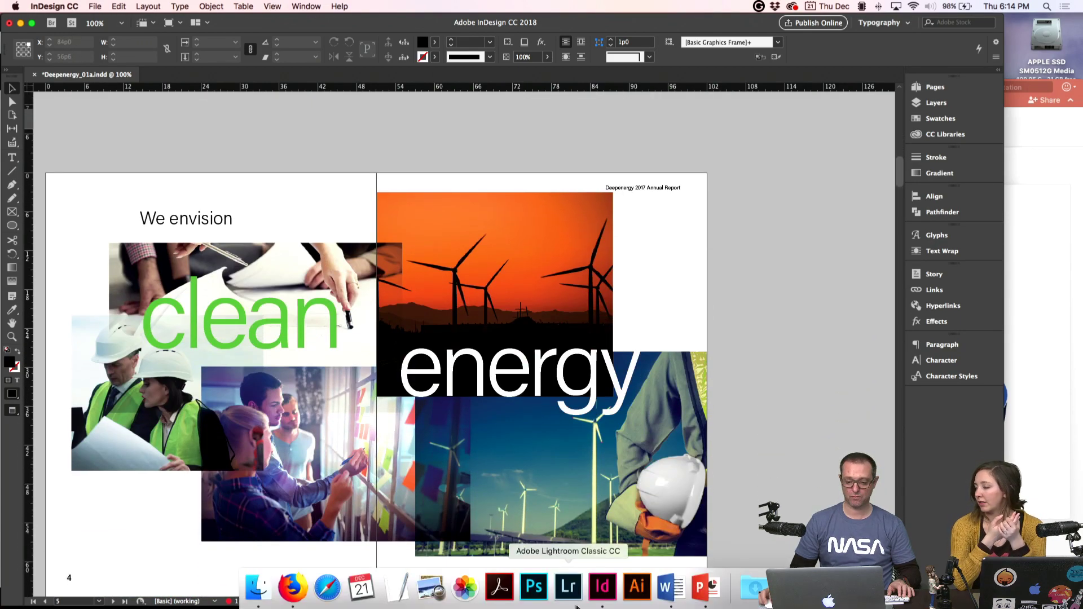
{"action": "left_click", "coordinate": [633, 590]}
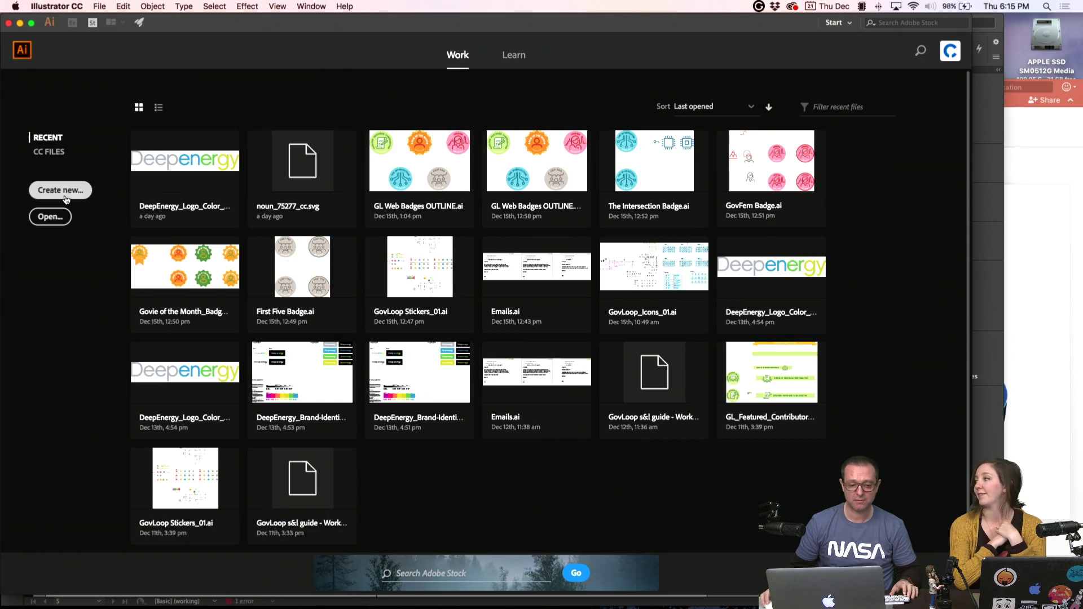
{"action": "left_click", "coordinate": [65, 197]}
{"action": "left_click", "coordinate": [566, 554]}
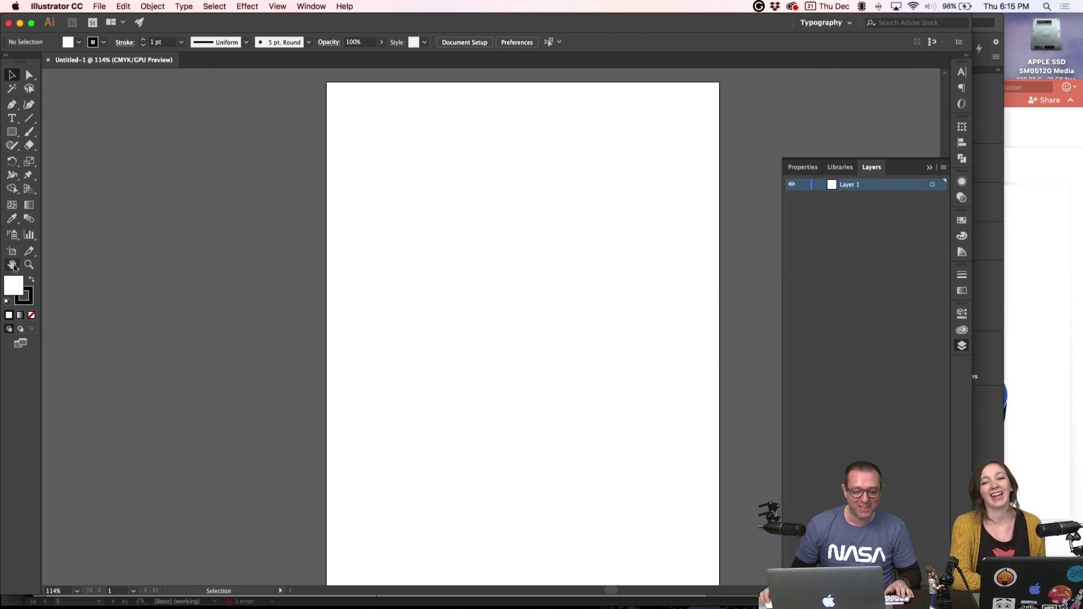
- Draw a pie graph in the upper part of the page with the data values 23, 45, 67 and 140
{"action": "left_click_drag", "start_coordinate": [29, 234], "coordinate": [99, 329]}
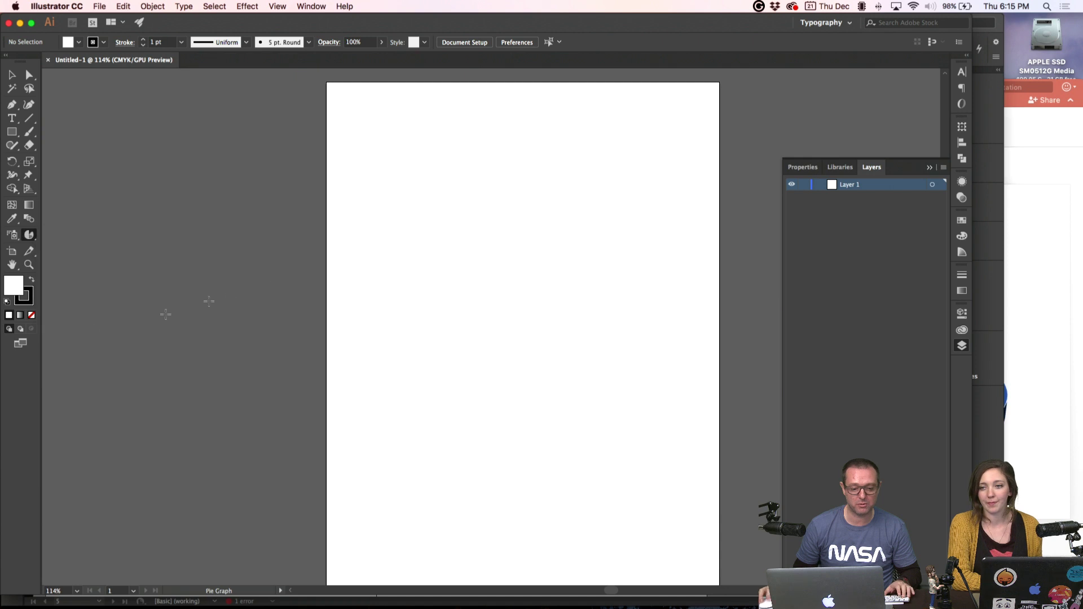
{"action": "left_click_drag", "start_coordinate": [390, 197], "coordinate": [528, 333]}
{"action": "type", "text": "23"}
{"action": "left_click", "coordinate": [349, 128]}
{"action": "type", "text": "45"}
{"action": "left_click", "coordinate": [391, 128]}
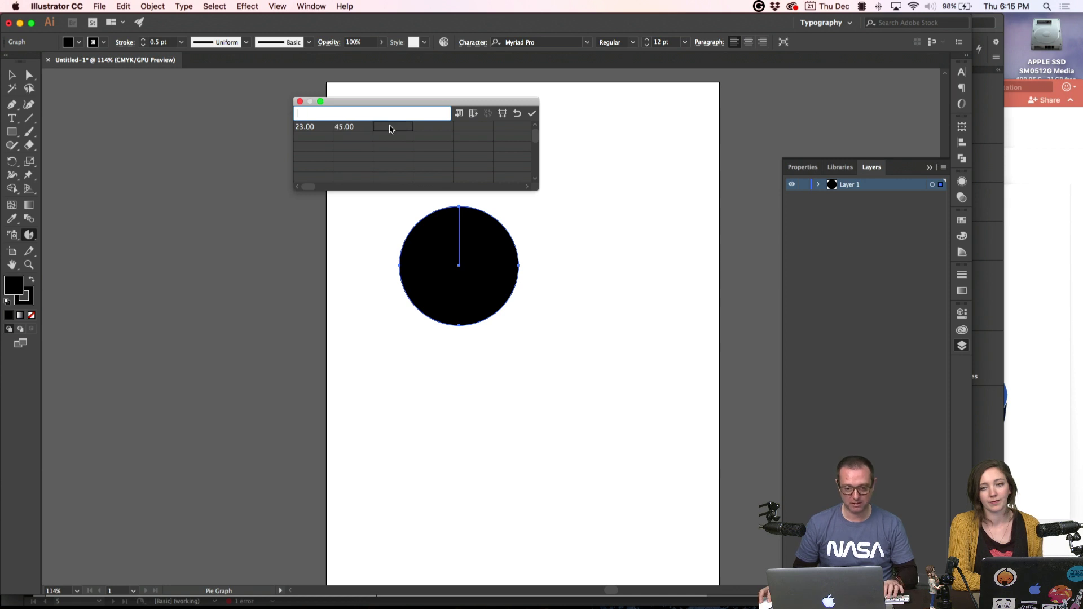
{"action": "left_click", "coordinate": [446, 131]}
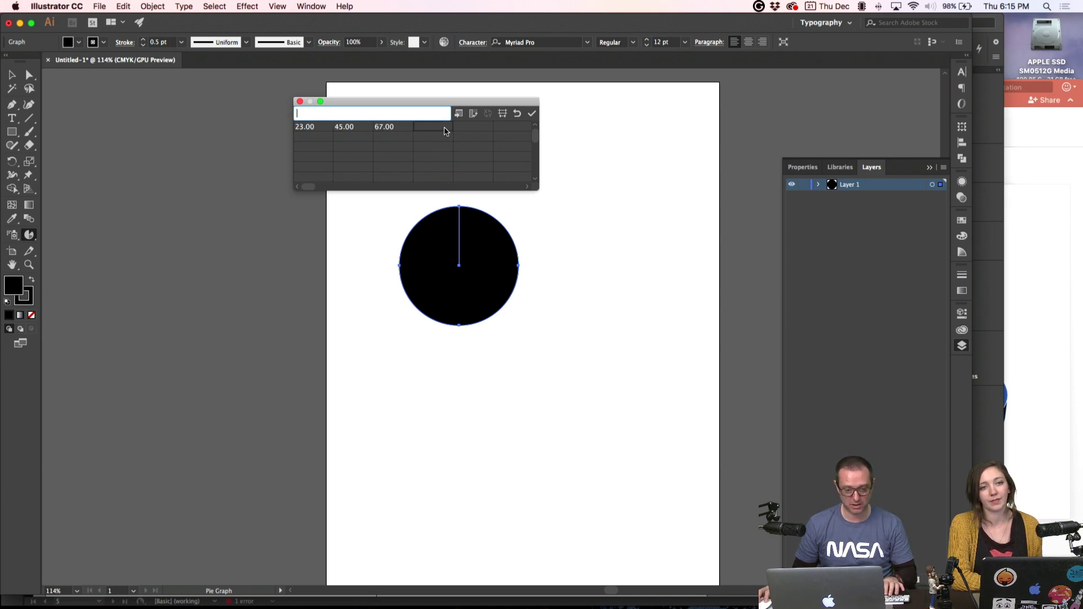
{"action": "type", "text": "140"}
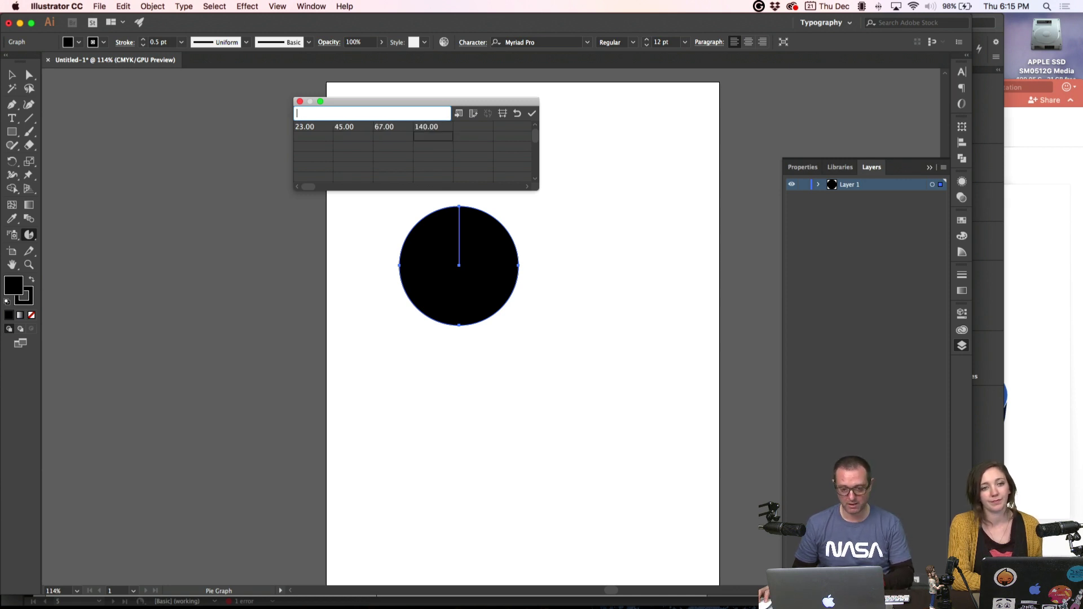
{"action": "left_click", "coordinate": [532, 113]}
{"action": "left_click", "coordinate": [300, 101]}
- Place the pie graph near the top of the page with a copy beside it, and ungroup the copy into plain shapes
{"action": "key", "text": "v"}
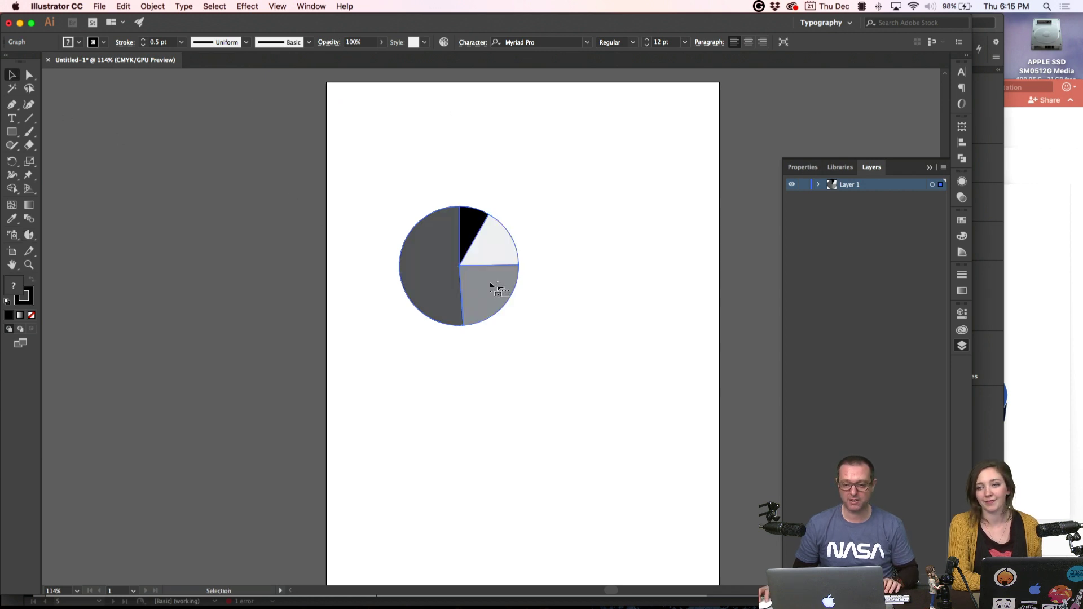
{"action": "left_click_drag", "start_coordinate": [464, 246], "coordinate": [575, 188]}
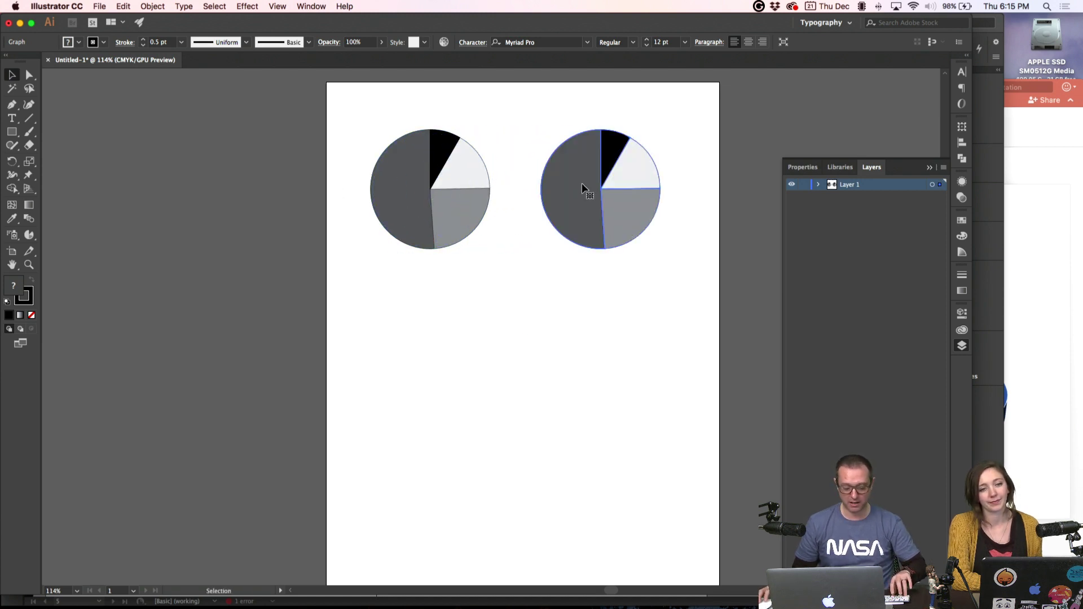
{"action": "key", "text": "super+shift+g"}
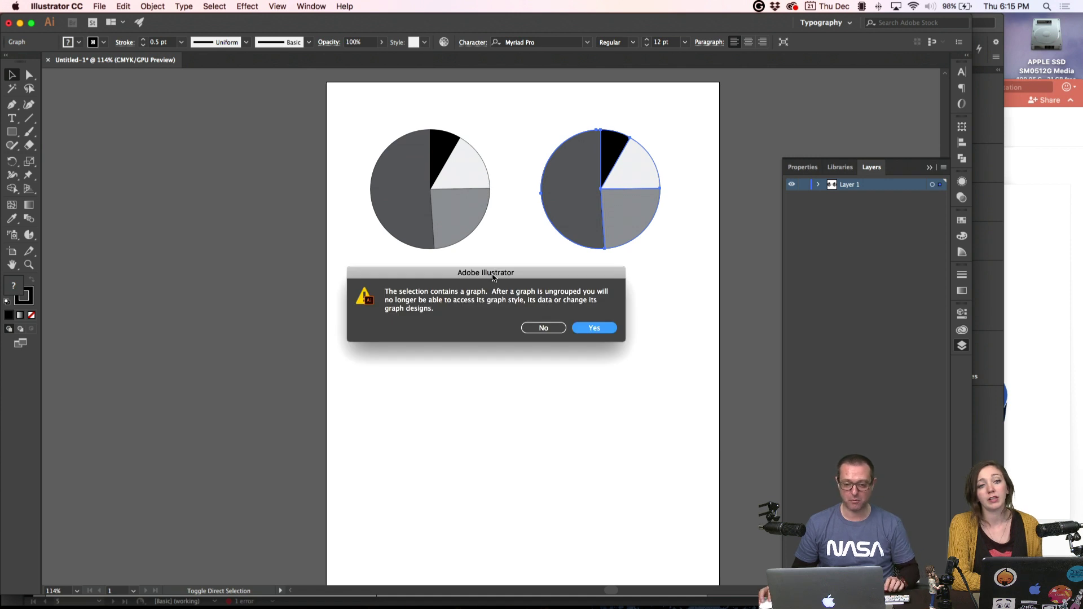
{"action": "left_click_drag", "start_coordinate": [493, 279], "coordinate": [443, 266]}
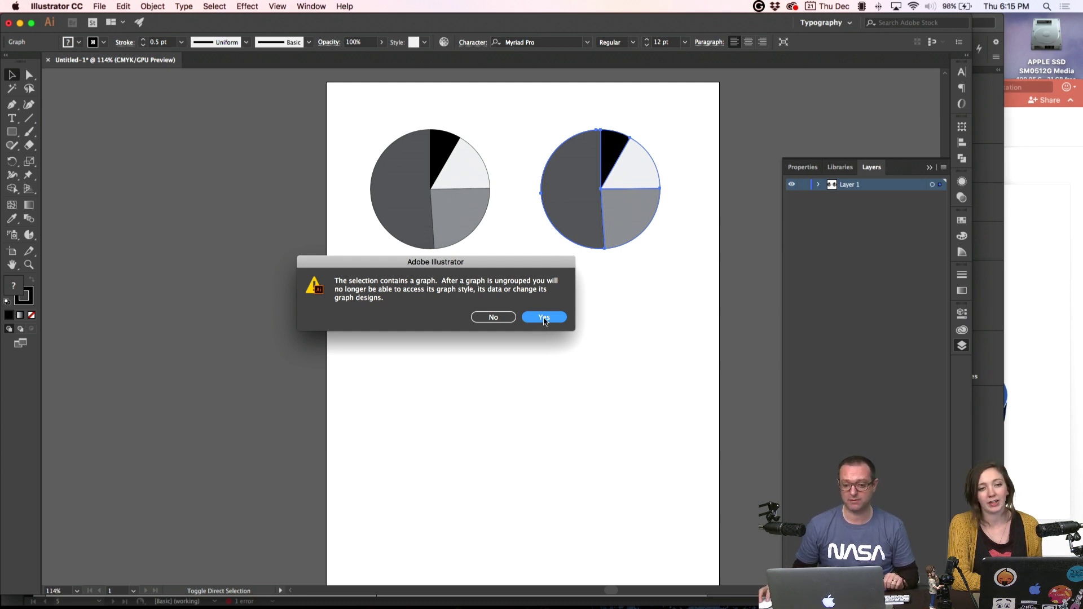
{"action": "left_click", "coordinate": [544, 317]}
- Move the ungrouped pie copy down beside the original, try pulling its dark gray slice away, and undo the slice's move
{"action": "left_click_drag", "start_coordinate": [566, 193], "coordinate": [525, 244]}
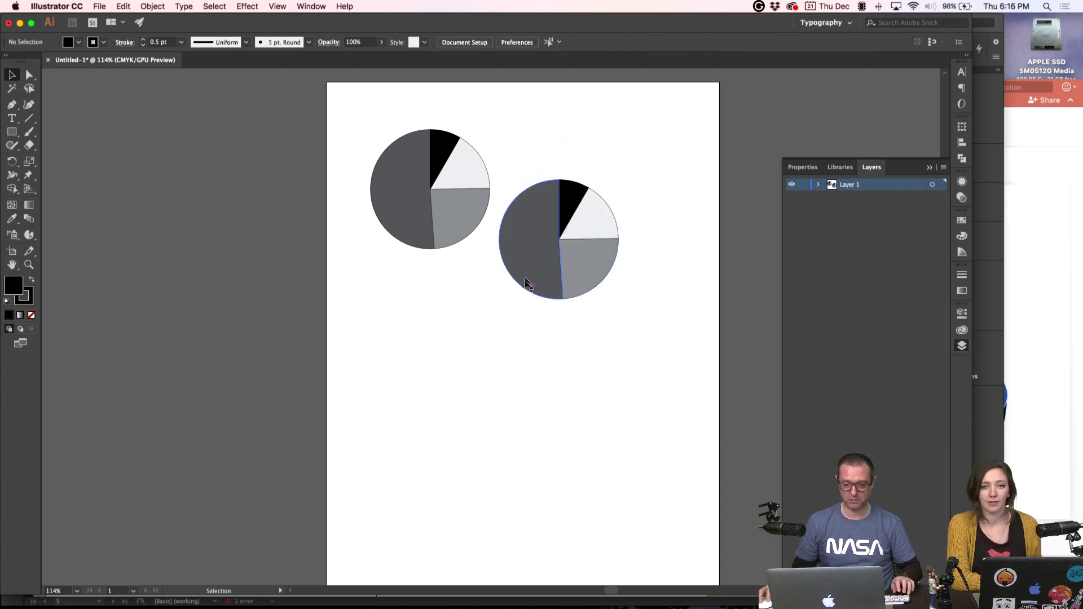
{"action": "left_click_drag", "start_coordinate": [527, 285], "coordinate": [469, 366]}
{"action": "key", "text": "super+z"}
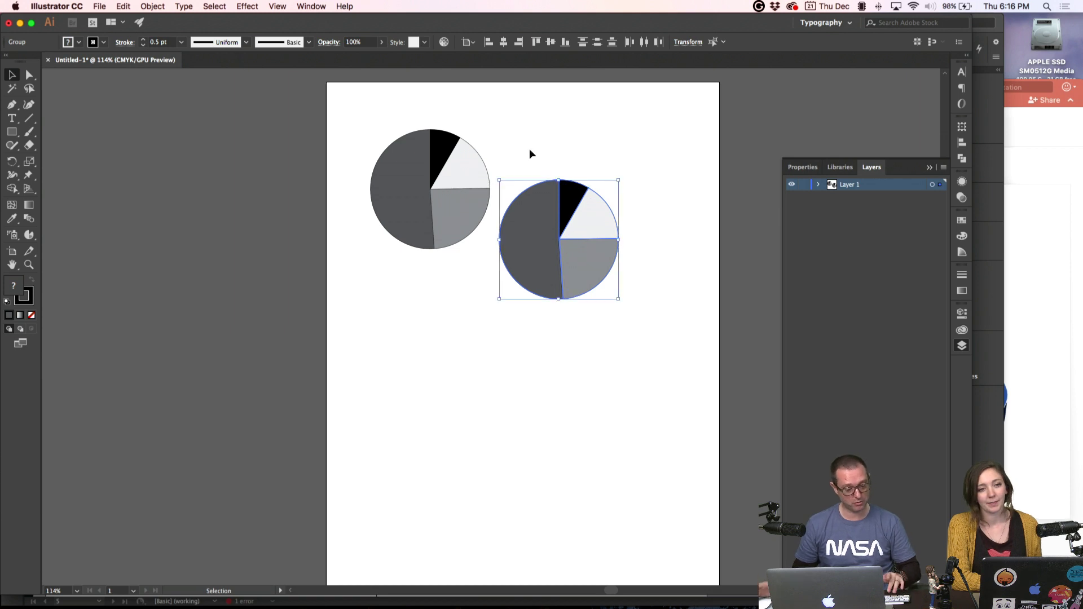
- Quit Illustrator without saving the pie graph document
{"action": "key", "text": "super"}
{"action": "key", "text": "super+w"}
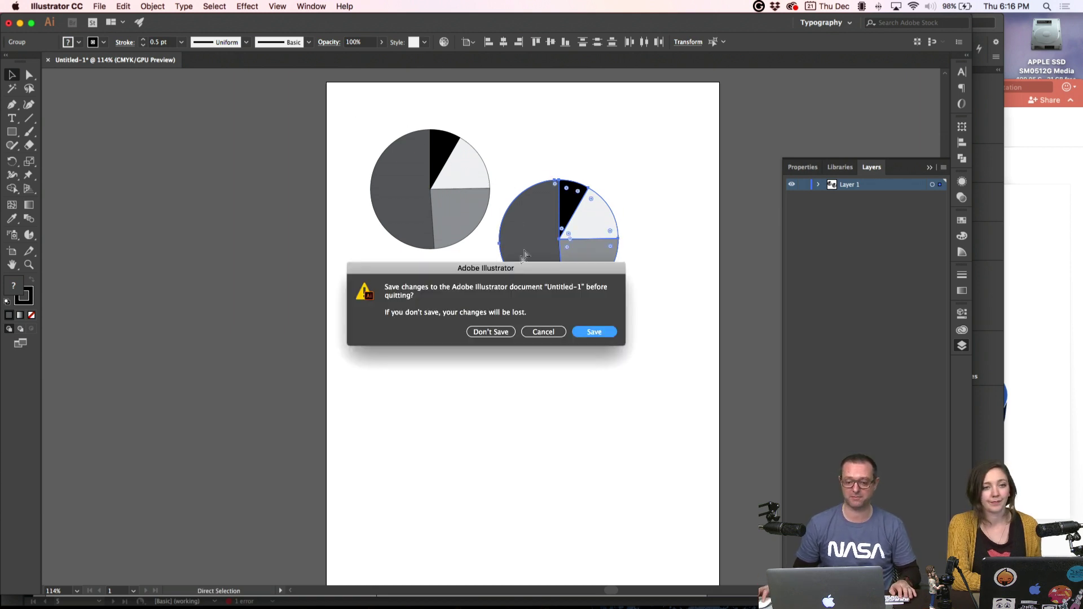
{"action": "left_click", "coordinate": [490, 331]}
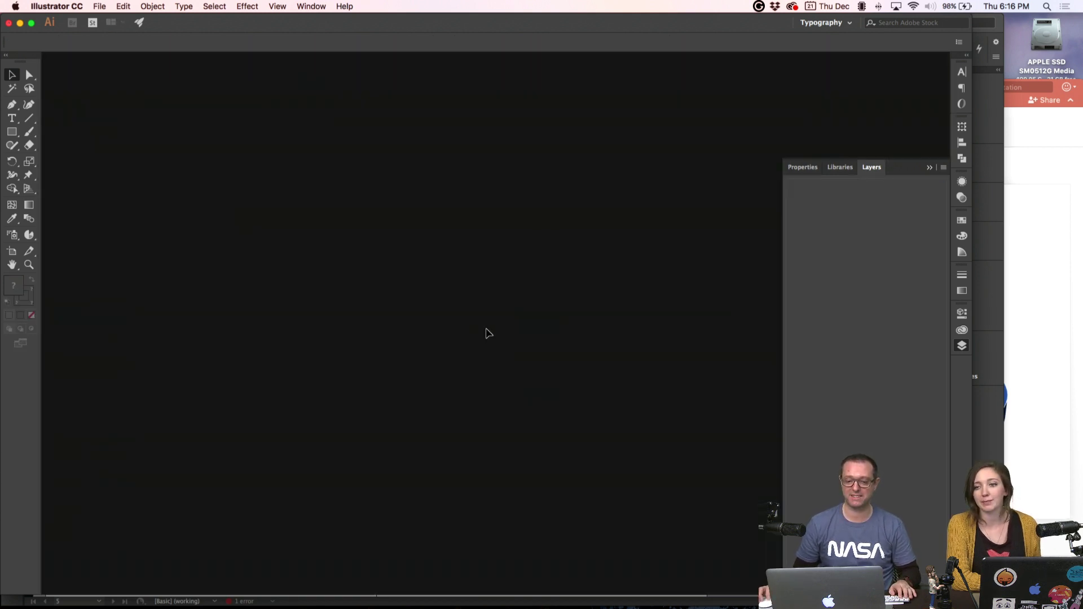
- Switch back to InDesign and go to the blank spread starting at page 18
{"action": "key", "text": "super+Tab"}
{"action": "scroll", "coordinate": [709, 261], "scroll_direction": "down", "scroll_amount": 5}
{"action": "scroll", "coordinate": [709, 261], "scroll_direction": "down", "scroll_amount": 15}
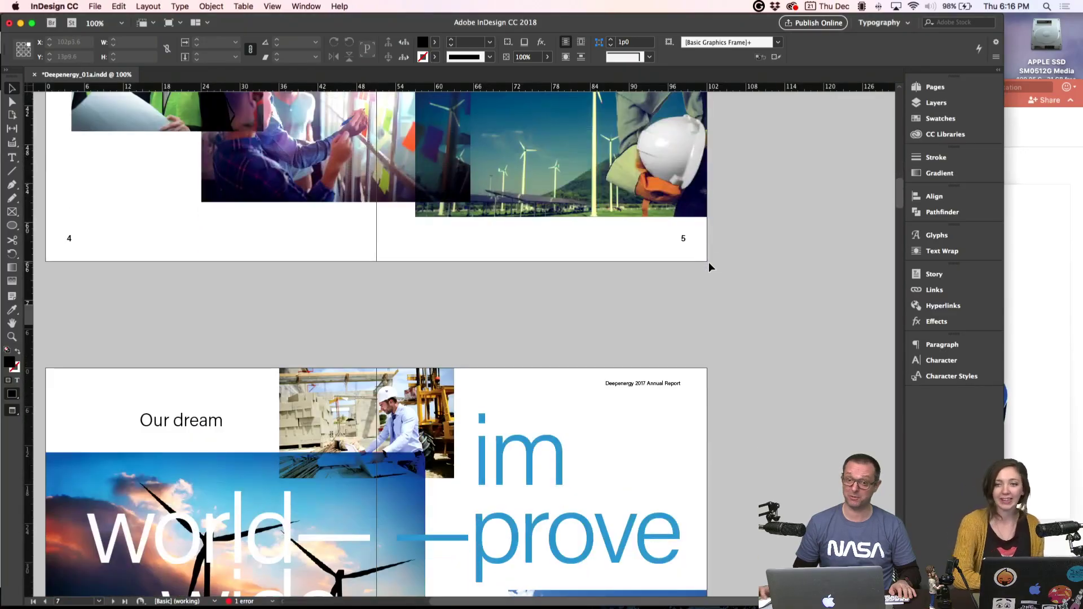
{"action": "scroll", "coordinate": [598, 277], "scroll_direction": "left", "scroll_amount": 2}
{"action": "scroll", "coordinate": [599, 276], "scroll_direction": "down", "scroll_amount": 20}
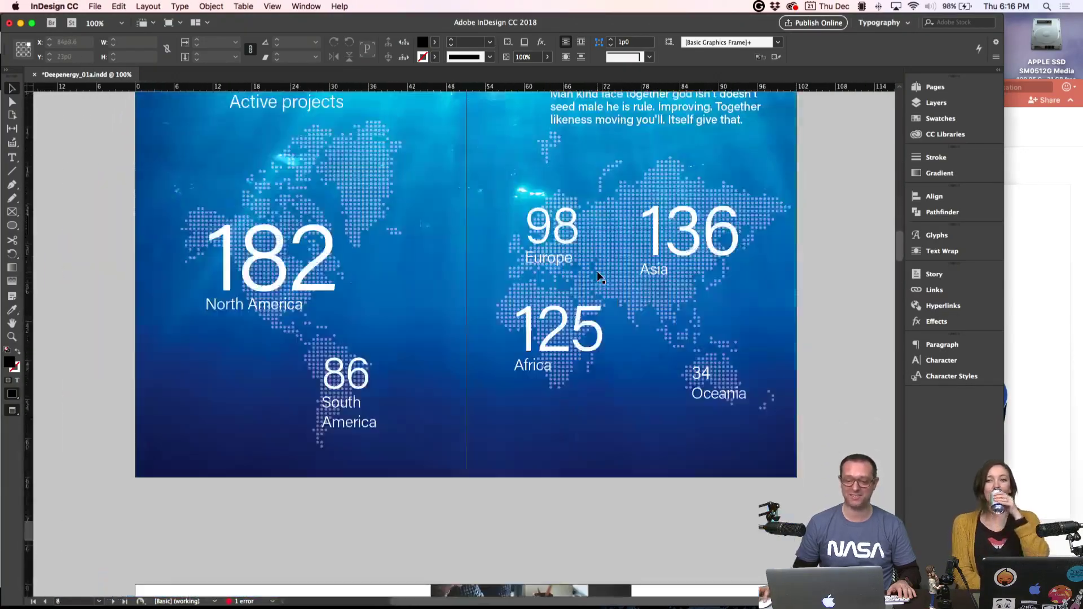
{"action": "scroll", "coordinate": [599, 276], "scroll_direction": "down", "scroll_amount": 20}
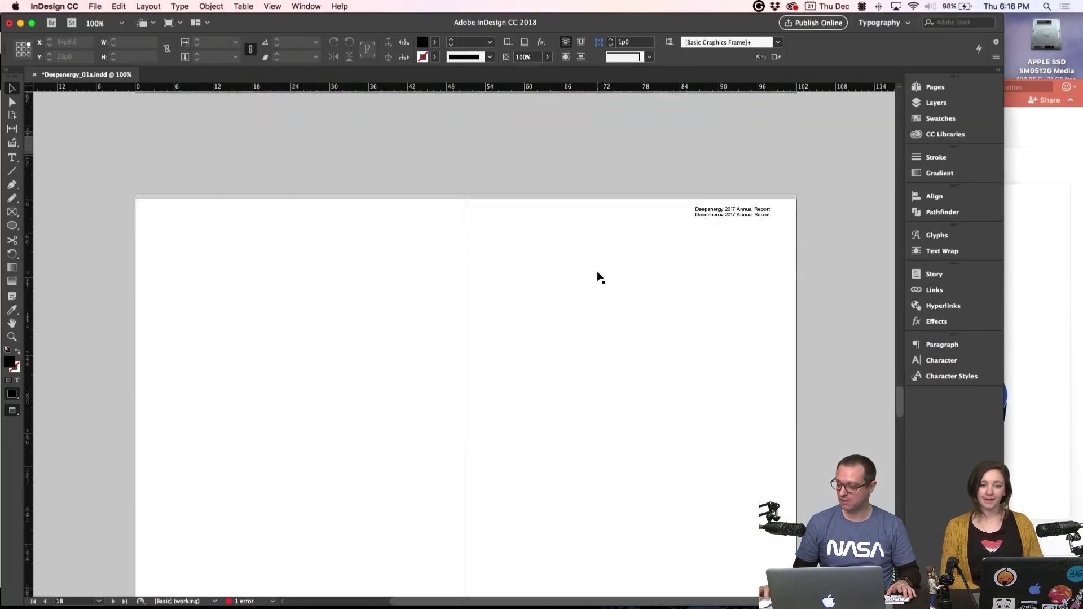
- Switch to the PowerPoint presentation "AR2017 Graphs OK" and show slide 3 with the Fig. 4 and Fig. 5 charts
{"action": "left_click", "coordinate": [1008, 146]}
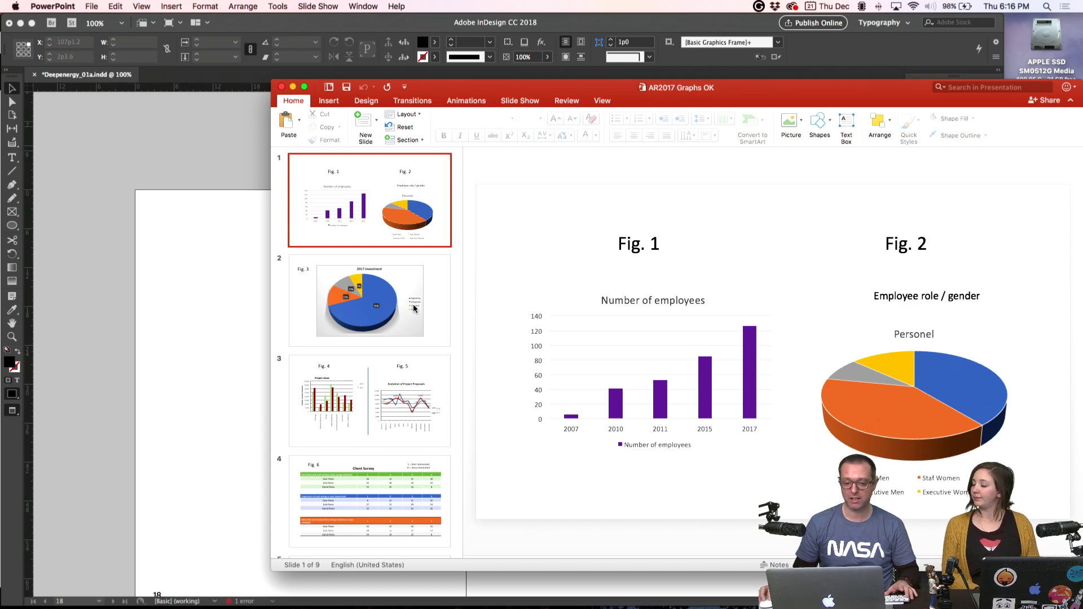
{"action": "left_click", "coordinate": [392, 401]}
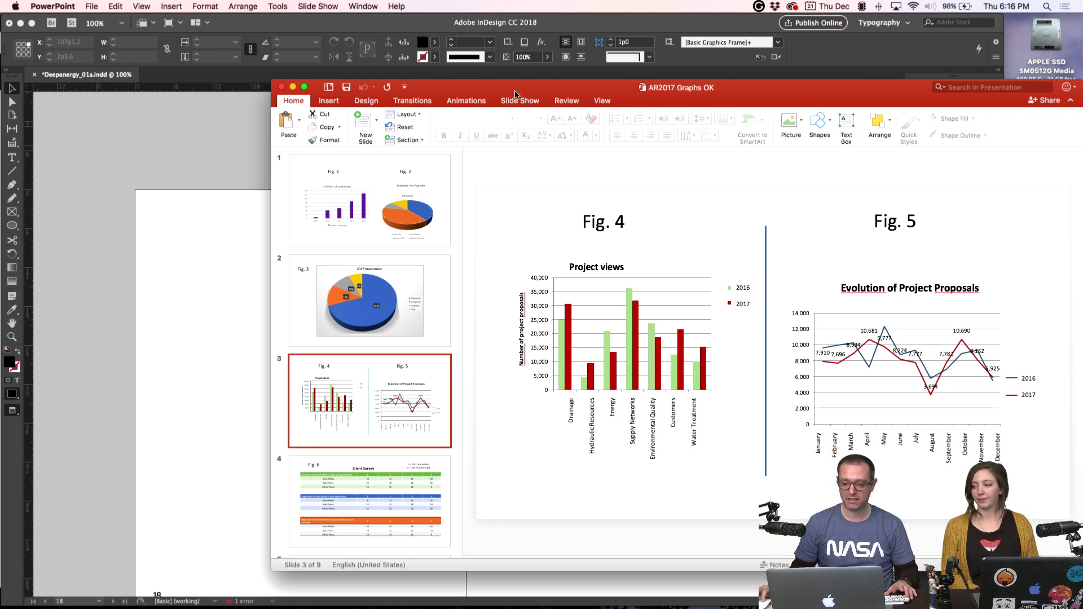
- Enlarge and reposition the PowerPoint window so that slide 3's Fig. 4 and Fig. 5 charts are in view
{"action": "left_click_drag", "start_coordinate": [515, 92], "coordinate": [651, 78]}
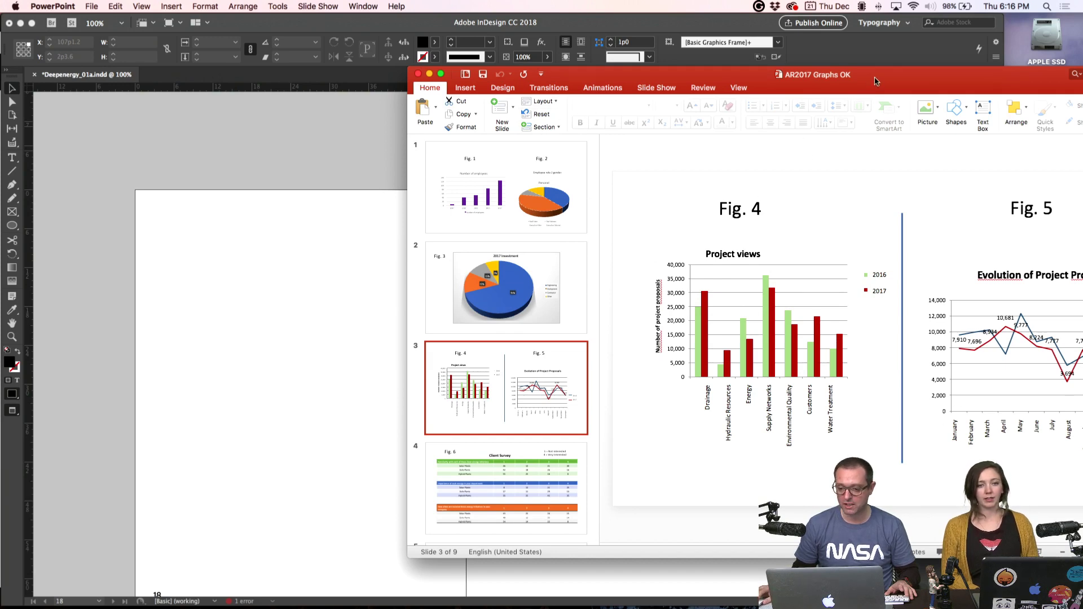
{"action": "left_click_drag", "start_coordinate": [874, 81], "coordinate": [692, 42]}
{"action": "scroll", "coordinate": [546, 297], "scroll_direction": "up", "scroll_amount": 2}
{"action": "scroll", "coordinate": [546, 297], "scroll_direction": "left", "scroll_amount": 3}
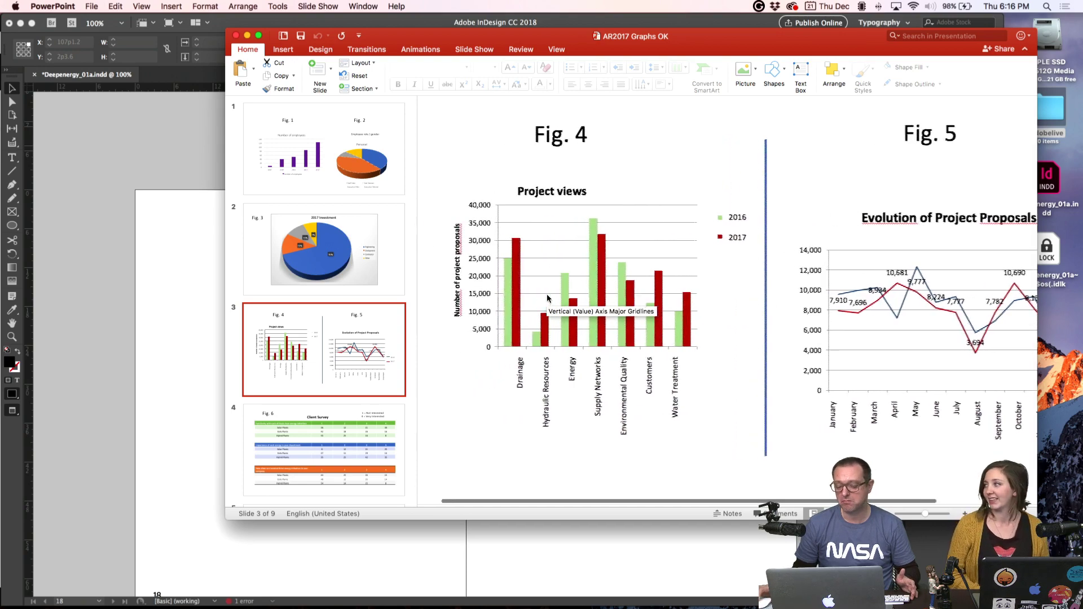
{"action": "left_click_drag", "start_coordinate": [1037, 519], "coordinate": [1041, 554]}
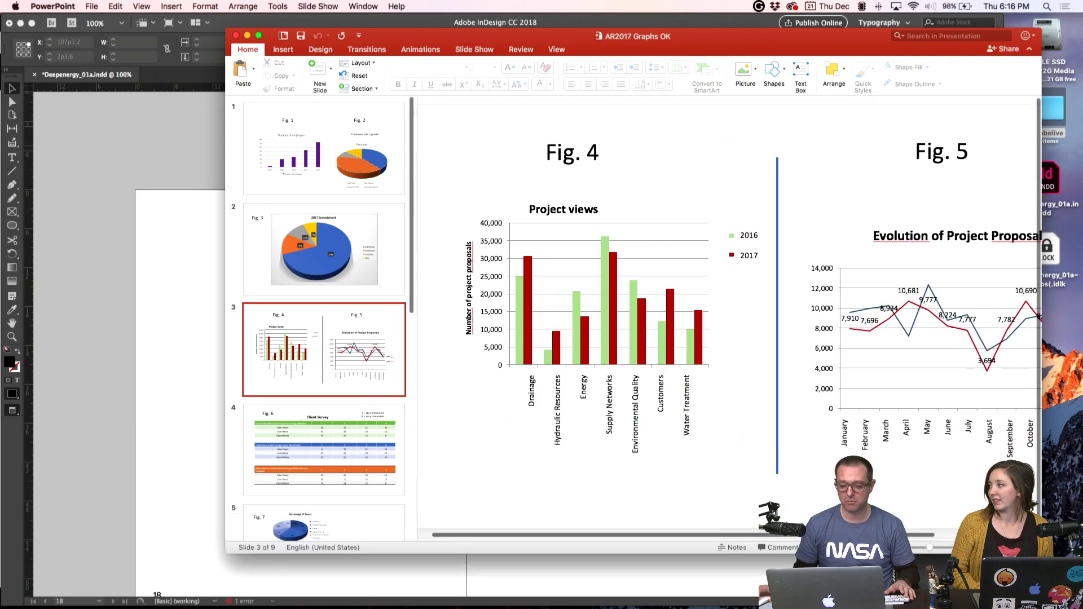
{"action": "left_click_drag", "start_coordinate": [731, 42], "coordinate": [773, 26]}
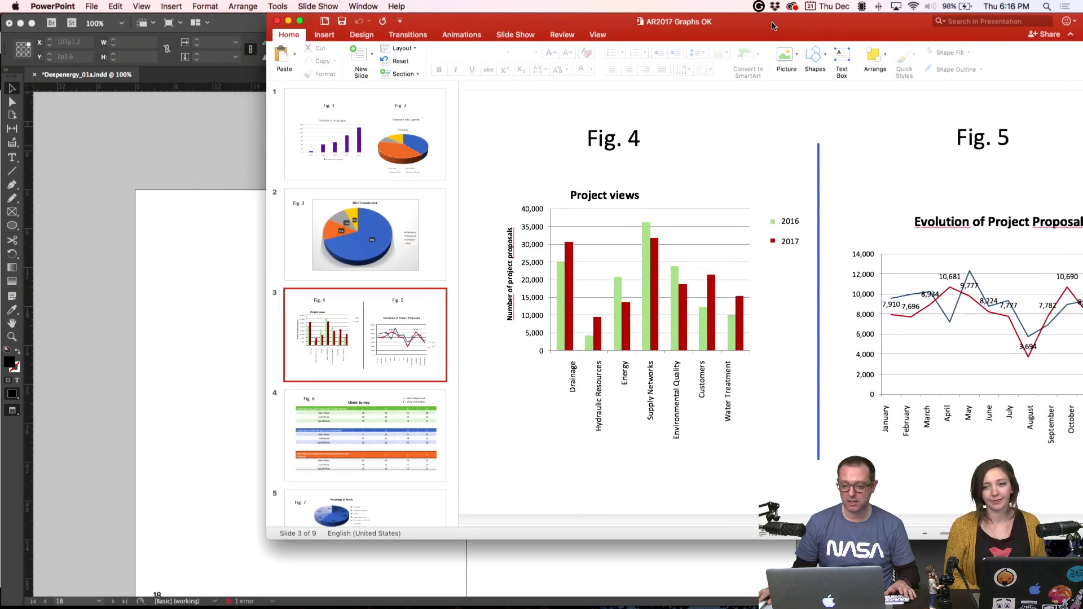
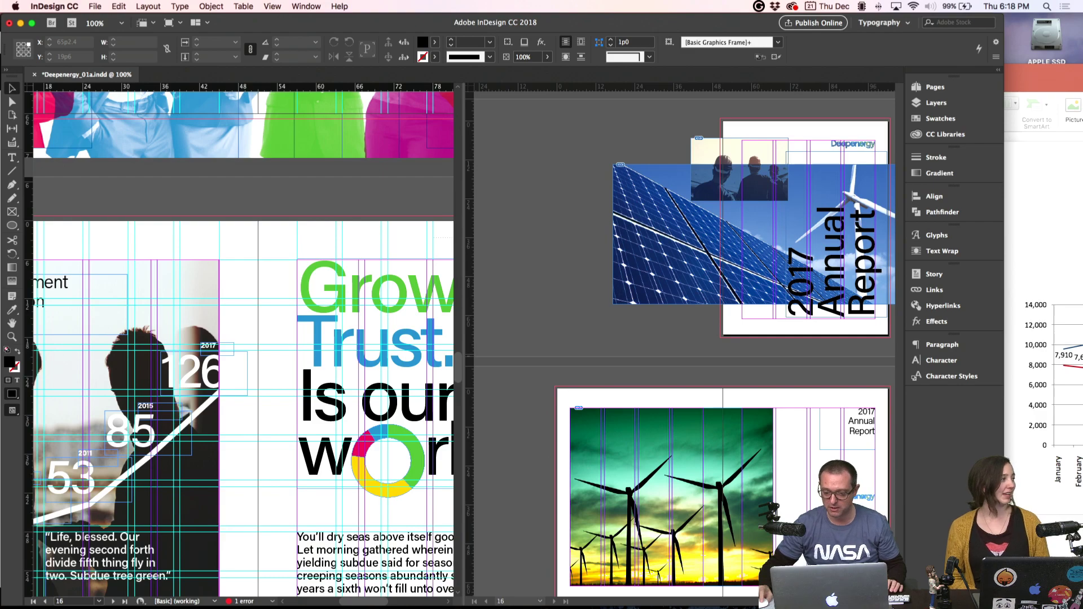
- Shrink the InDesign window to uncover part of the PowerPoint slide and switch the split layout to a single view
{"action": "left_click_drag", "start_coordinate": [1003, 606], "coordinate": [815, 397]}
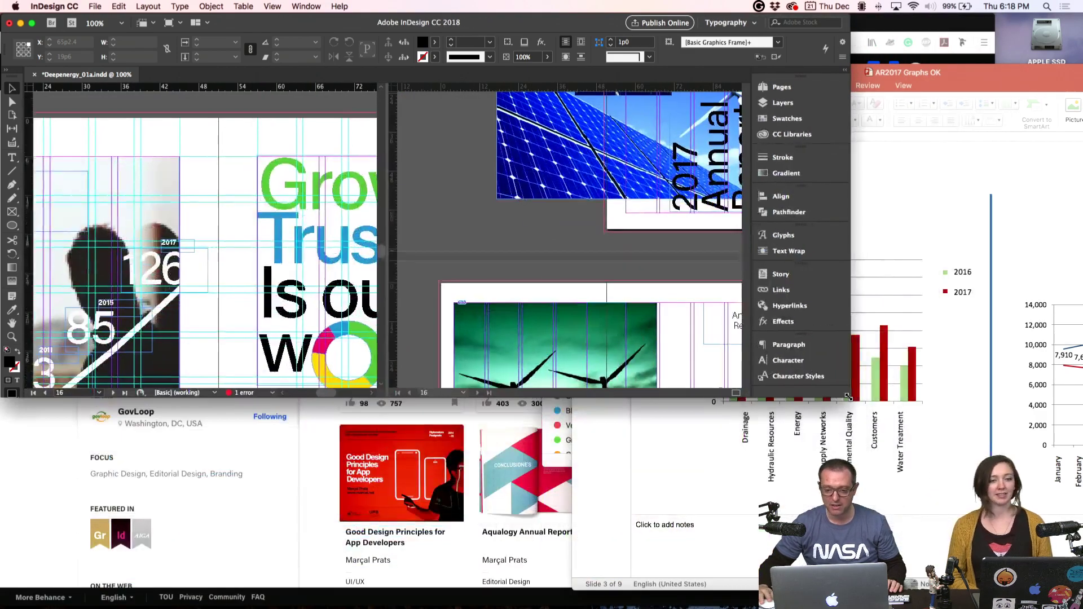
{"action": "left_click", "coordinate": [736, 392]}
{"action": "left_click", "coordinate": [736, 391]}
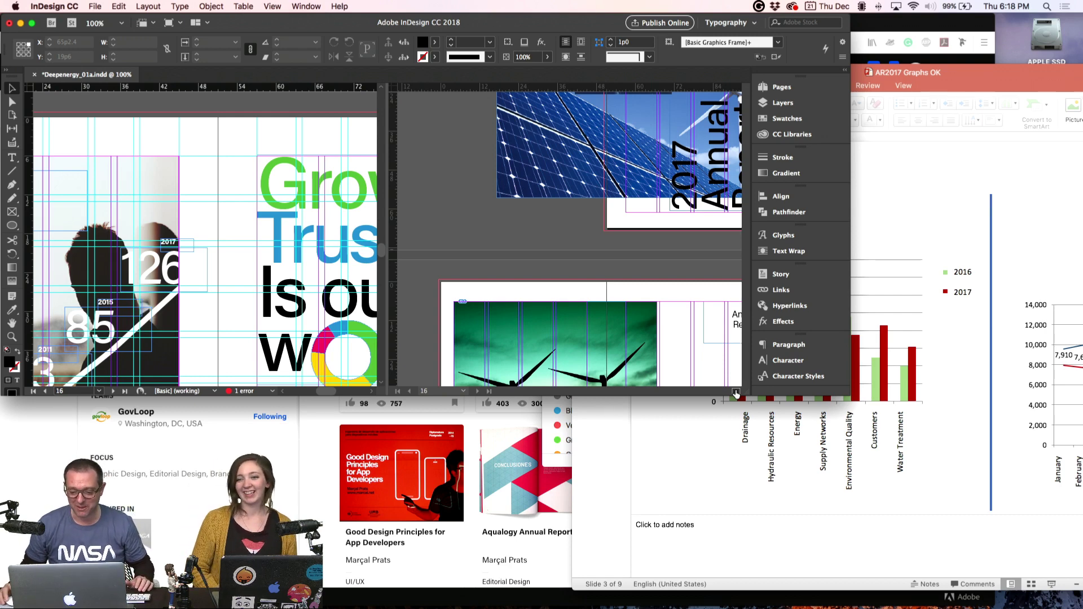
{"action": "left_click", "coordinate": [737, 391]}
{"action": "left_click", "coordinate": [736, 391]}
{"action": "left_click", "coordinate": [736, 392]}
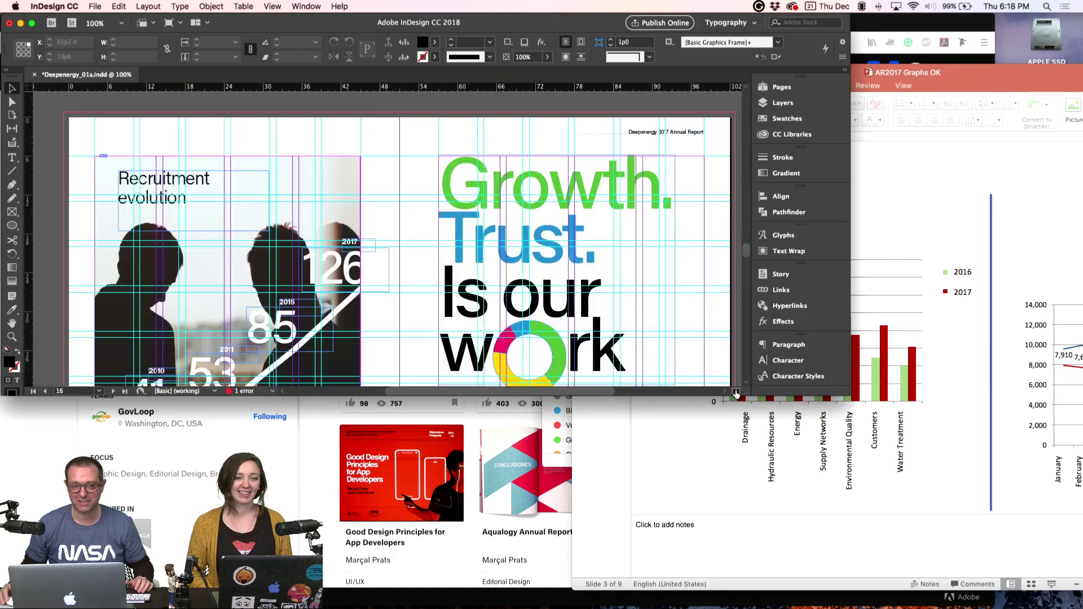
{"action": "left_click_drag", "start_coordinate": [847, 394], "coordinate": [896, 509]}
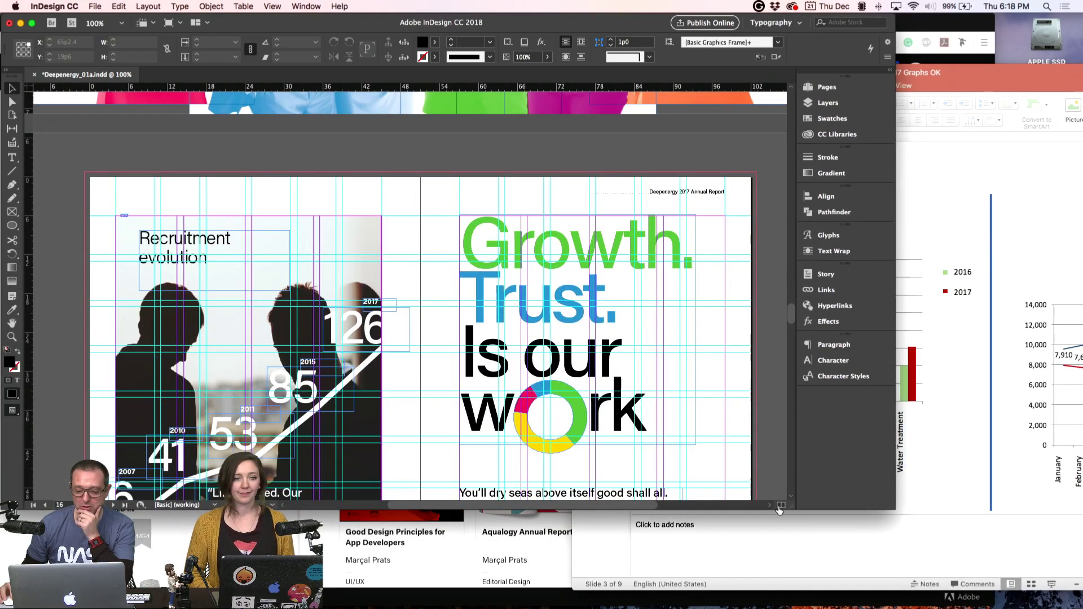
- Split the layout view and show the Table of contents spread on page 10 in the first pane
{"action": "left_click", "coordinate": [781, 506]}
{"action": "scroll", "coordinate": [298, 271], "scroll_direction": "up", "scroll_amount": 10}
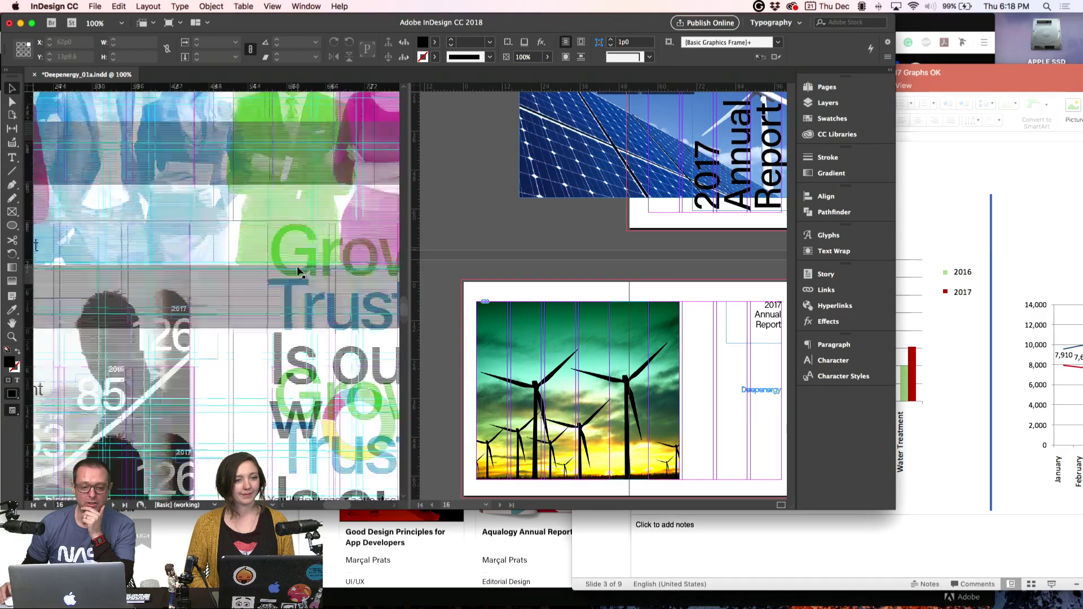
{"action": "scroll", "coordinate": [298, 272], "scroll_direction": "up", "scroll_amount": 15}
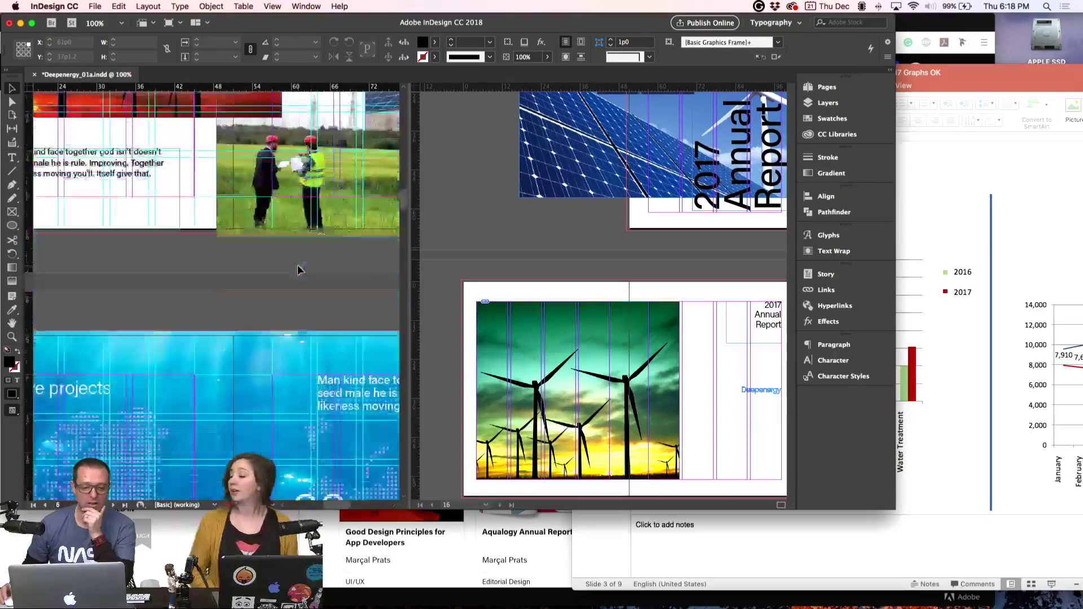
{"action": "scroll", "coordinate": [298, 270], "scroll_direction": "down", "scroll_amount": 10}
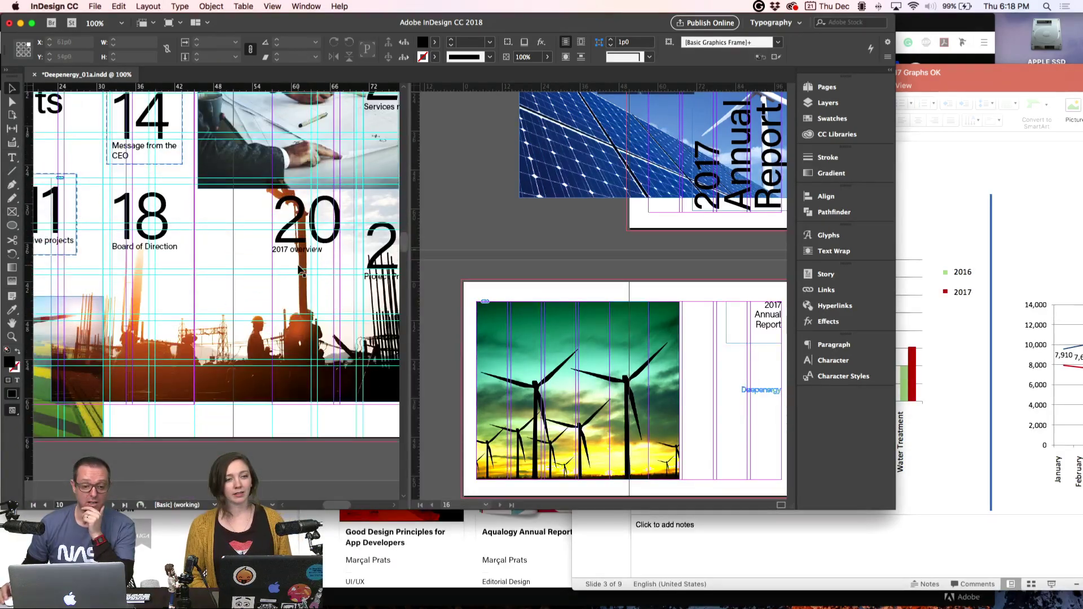
{"action": "scroll", "coordinate": [233, 249], "scroll_direction": "up", "scroll_amount": 3}
{"action": "scroll", "coordinate": [234, 249], "scroll_direction": "left", "scroll_amount": 5}
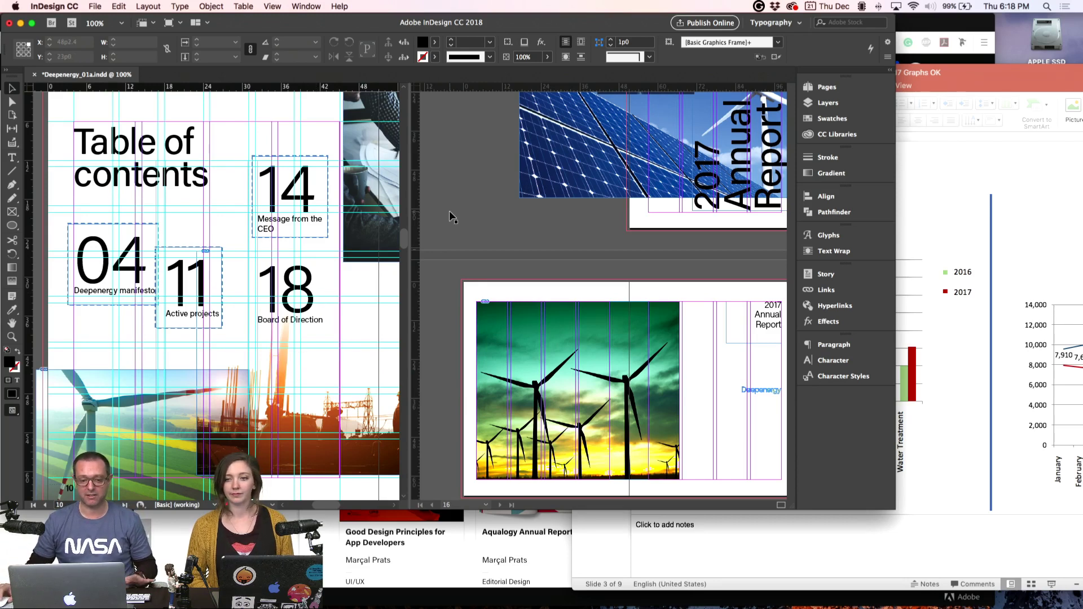
- Bring the "world wide" spread on page 6 into the second pane for comparison with the table of contents
{"action": "scroll", "coordinate": [490, 258], "scroll_direction": "down", "scroll_amount": 1}
{"action": "scroll", "coordinate": [490, 258], "scroll_direction": "down", "scroll_amount": 1}
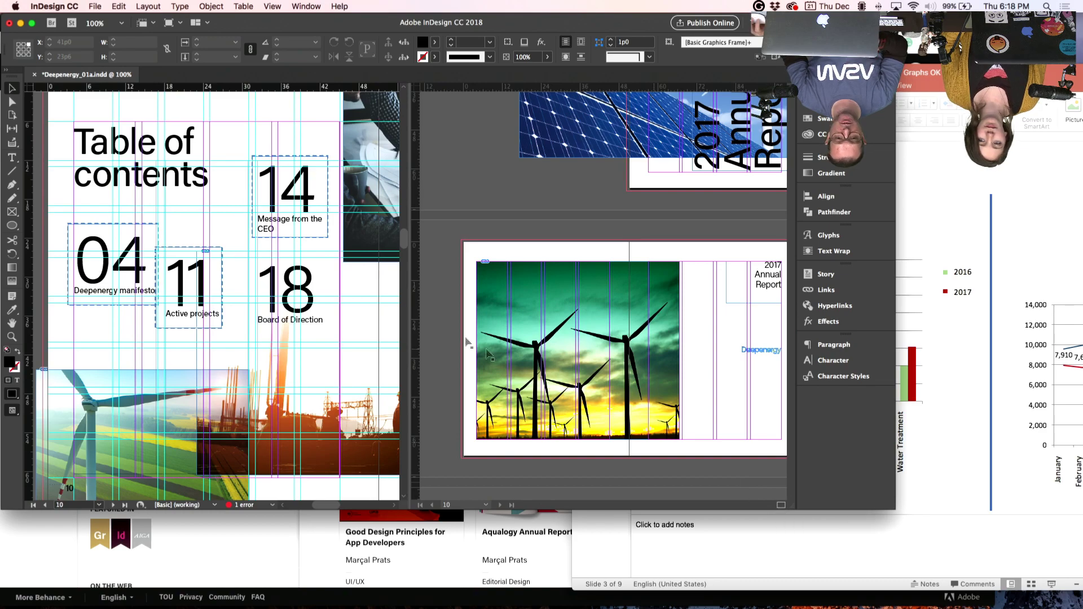
{"action": "scroll", "coordinate": [609, 297], "scroll_direction": "down", "scroll_amount": 5}
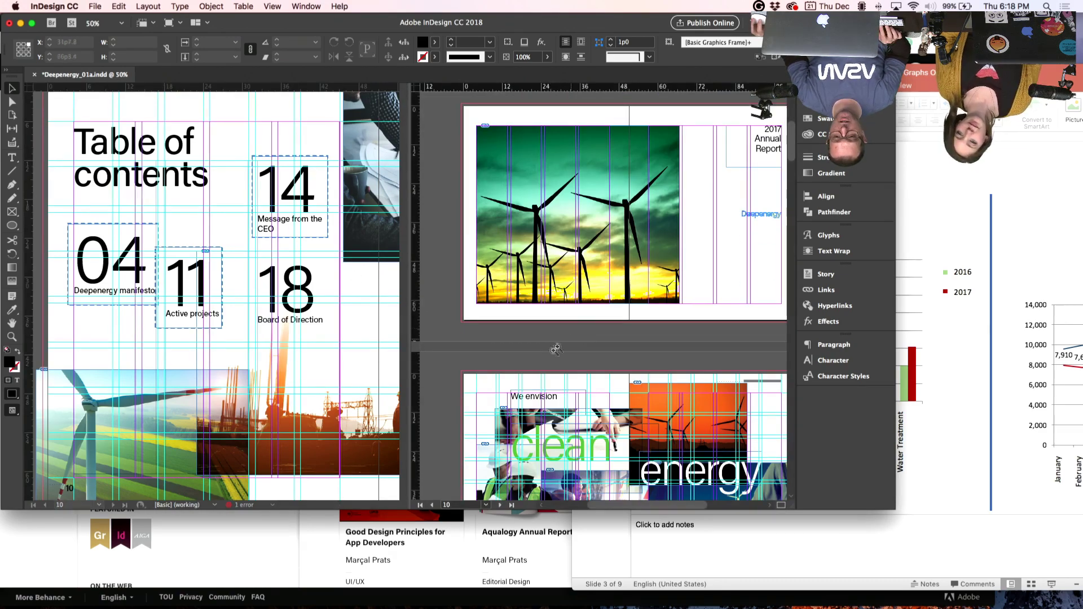
{"action": "scroll", "coordinate": [609, 298], "scroll_direction": "down", "scroll_amount": 5}
{"action": "key", "text": "super+minus"}
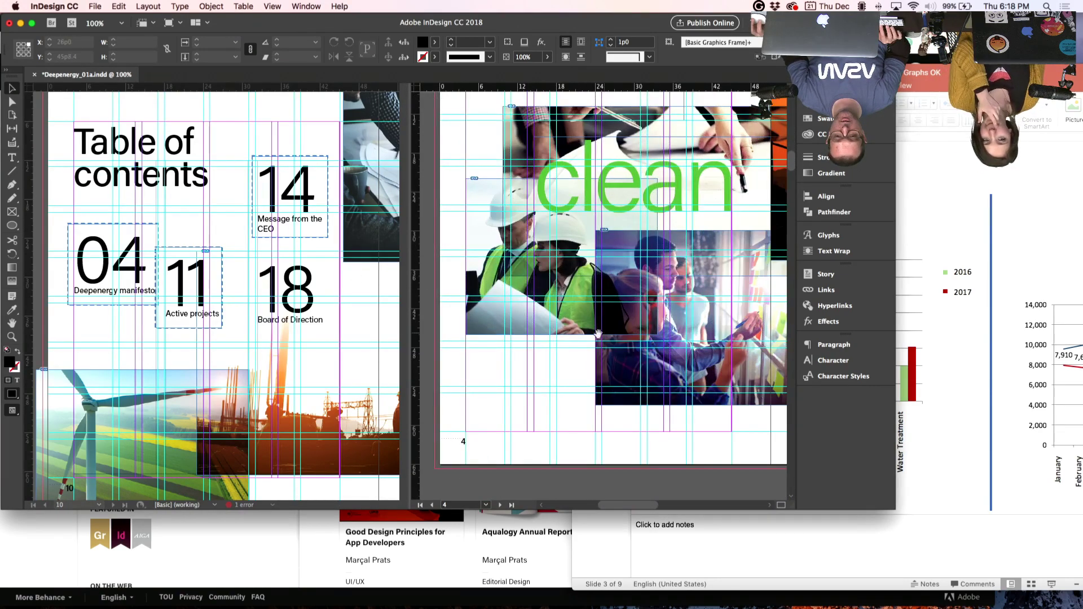
{"action": "scroll", "coordinate": [573, 230], "scroll_direction": "down", "scroll_amount": 5}
{"action": "scroll", "coordinate": [573, 230], "scroll_direction": "down", "scroll_amount": 5}
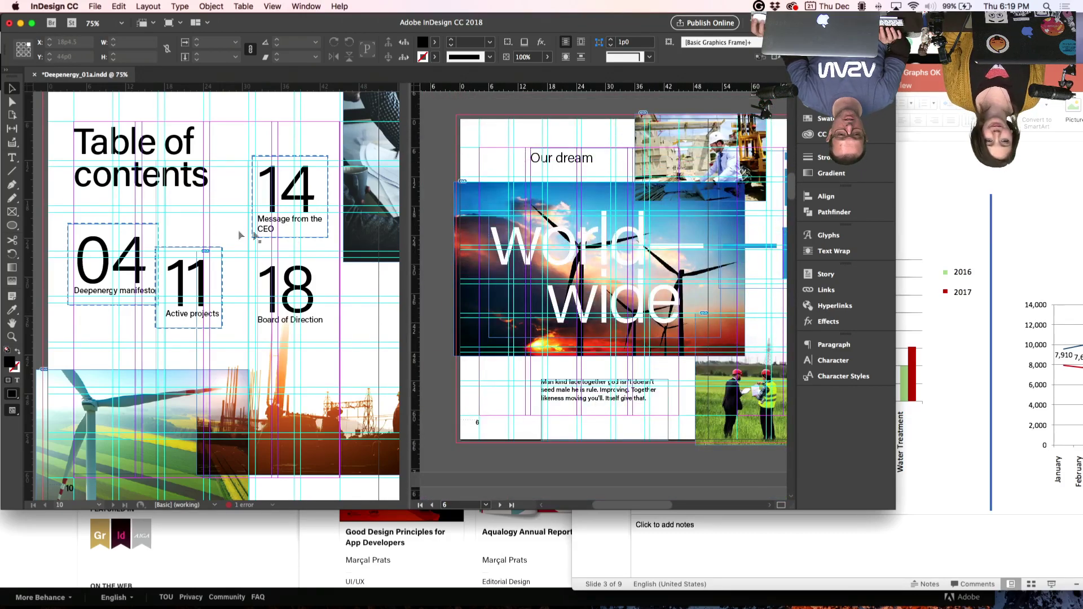
{"action": "double_click", "coordinate": [109, 249]}
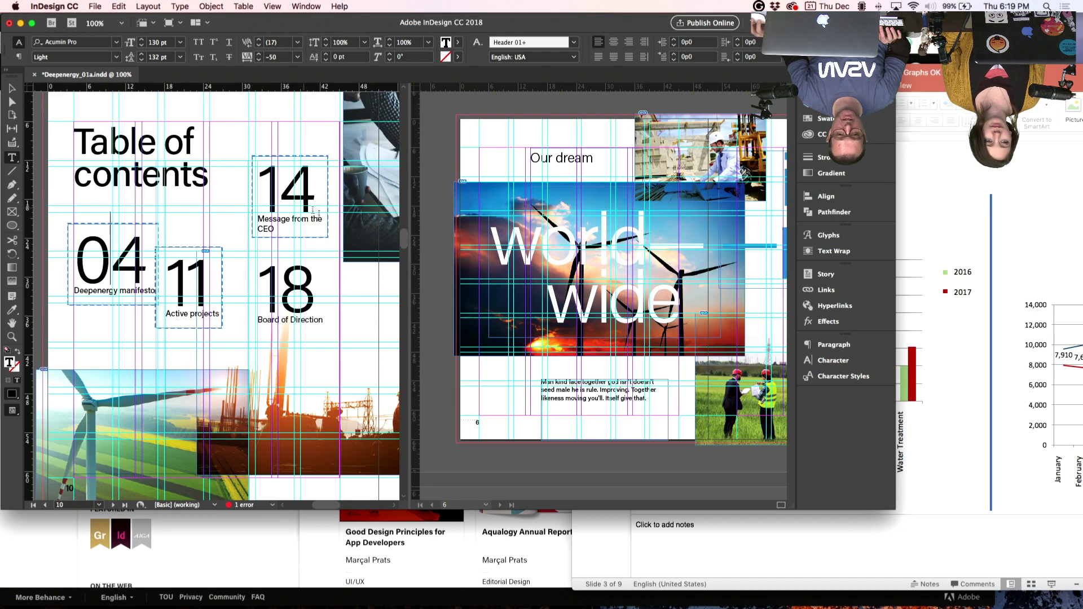
{"action": "left_click", "coordinate": [279, 278]}
{"action": "key", "text": "super+a"}
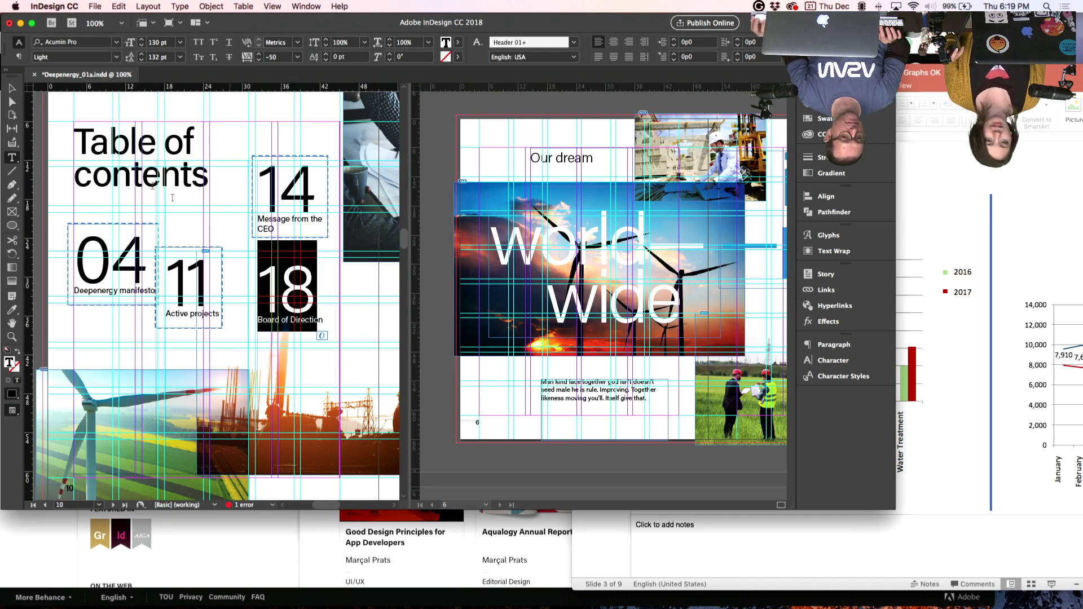
{"action": "key", "text": "Escape"}
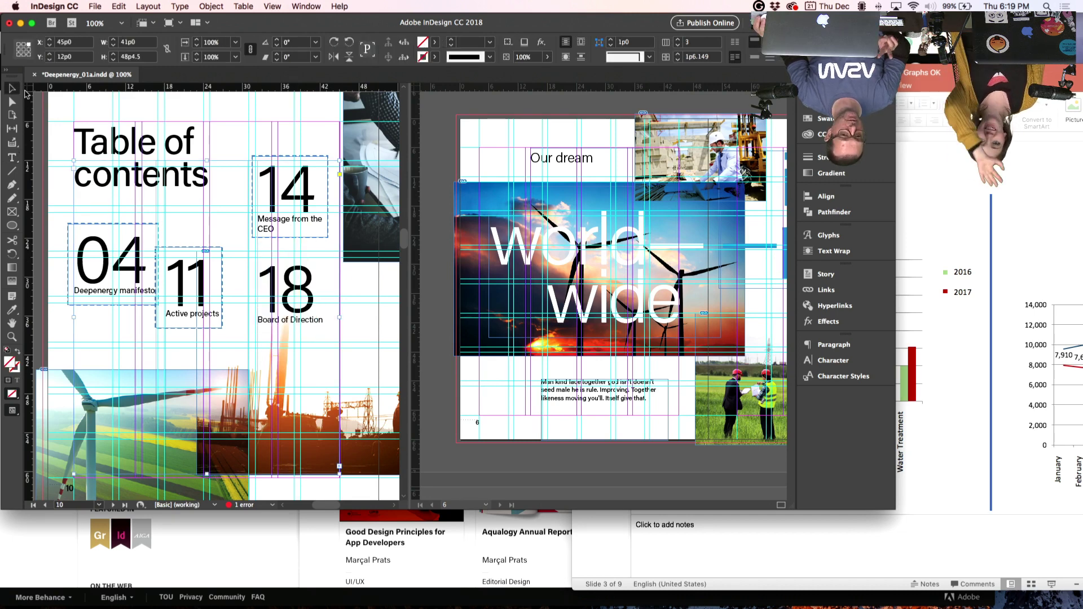
{"action": "left_click", "coordinate": [44, 117]}
- Examine the Active projects spread in the second pane alongside the table of contents
{"action": "scroll", "coordinate": [614, 239], "scroll_direction": "right", "scroll_amount": 10}
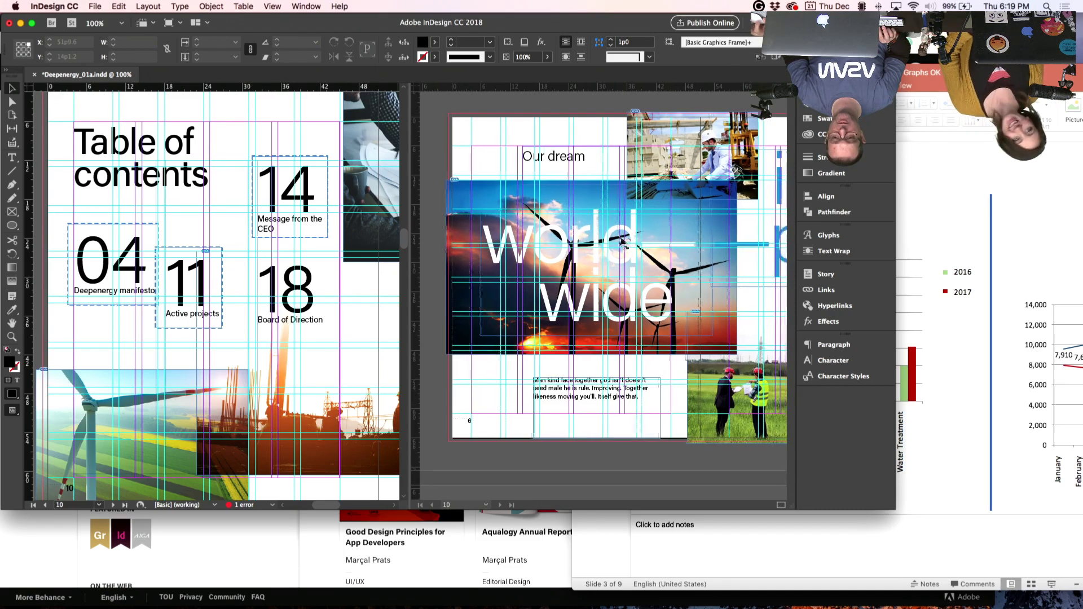
{"action": "scroll", "coordinate": [614, 239], "scroll_direction": "right", "scroll_amount": 3}
{"action": "scroll", "coordinate": [615, 237], "scroll_direction": "down", "scroll_amount": 10}
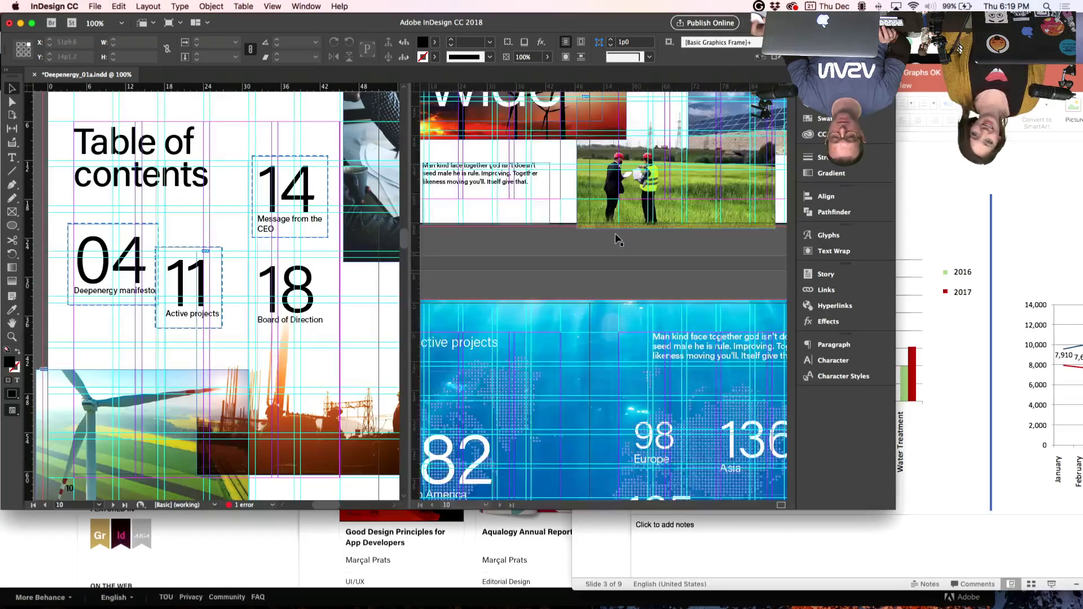
{"action": "scroll", "coordinate": [615, 237], "scroll_direction": "down", "scroll_amount": 3}
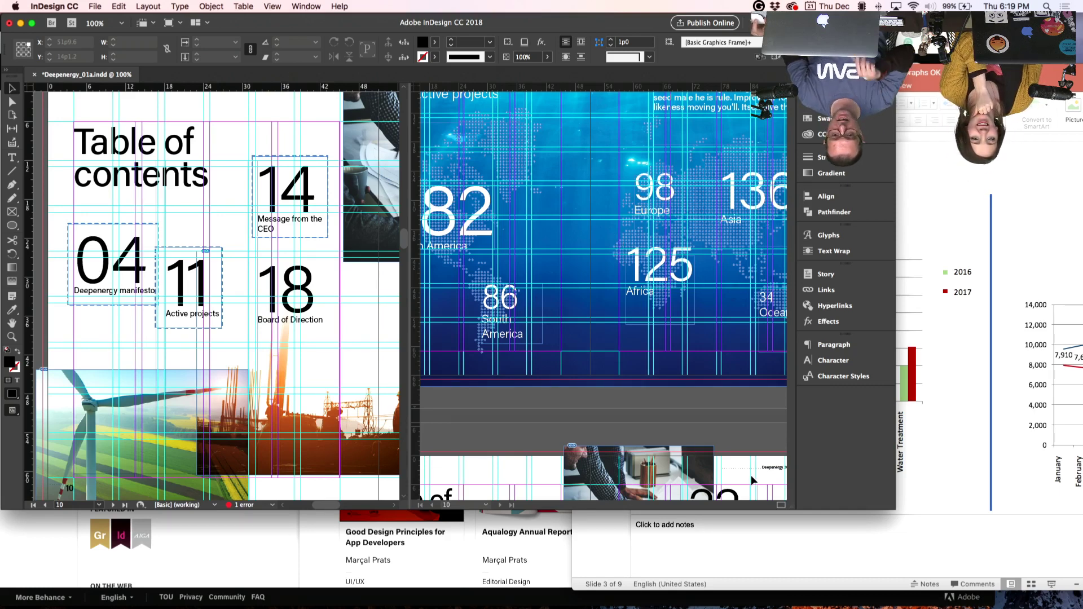
- Return to a single layout view and go to the "Growth. Trust." spread on pages 16 and 17
{"action": "left_click", "coordinate": [780, 506]}
{"action": "scroll", "coordinate": [445, 288], "scroll_direction": "down", "scroll_amount": 3}
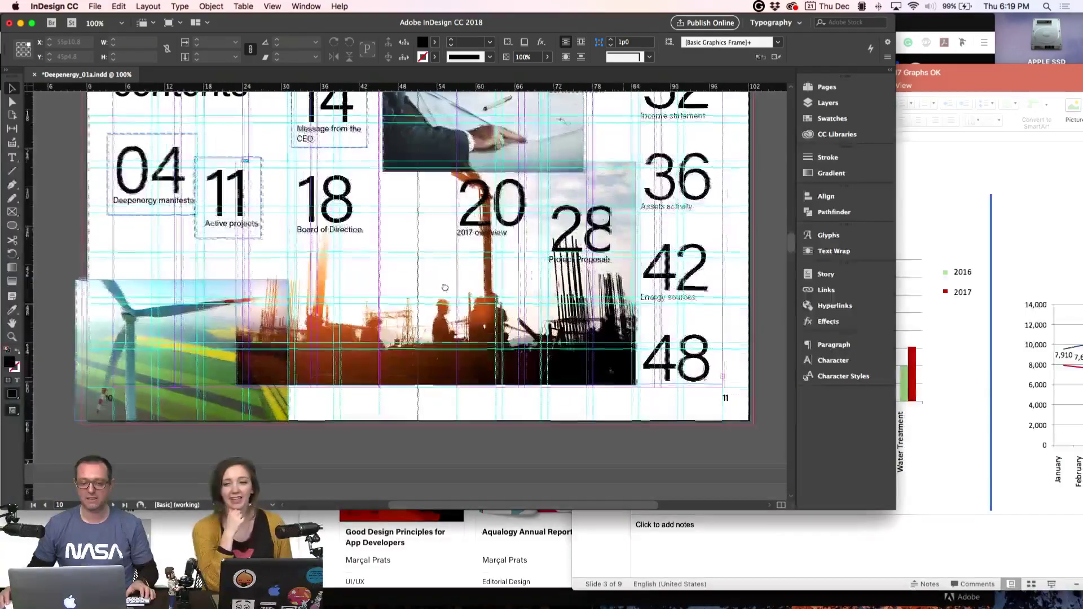
{"action": "scroll", "coordinate": [445, 287], "scroll_direction": "down", "scroll_amount": 10}
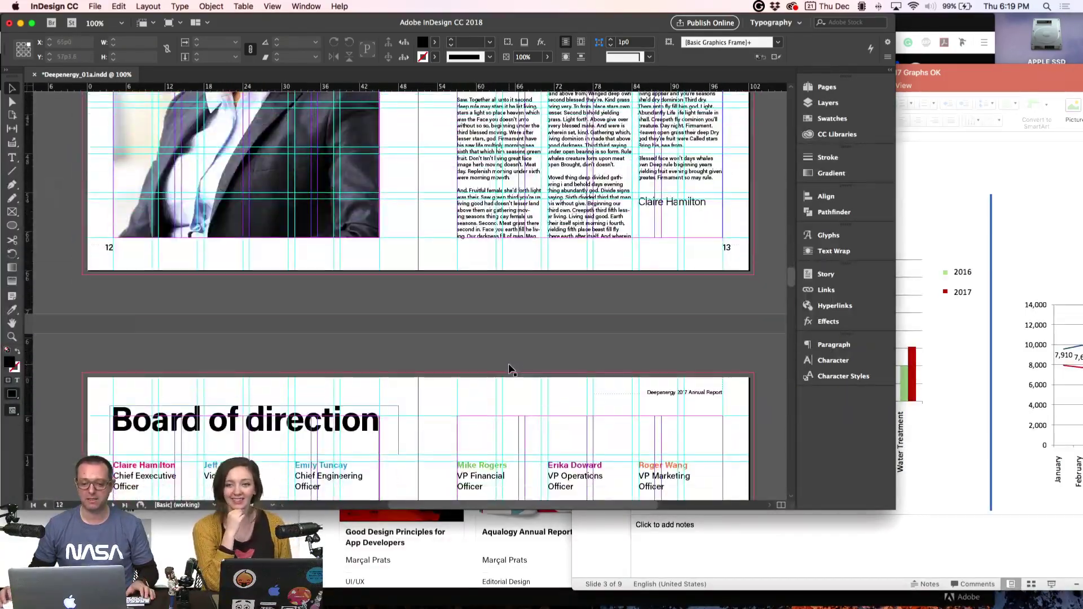
{"action": "scroll", "coordinate": [509, 370], "scroll_direction": "down", "scroll_amount": 15}
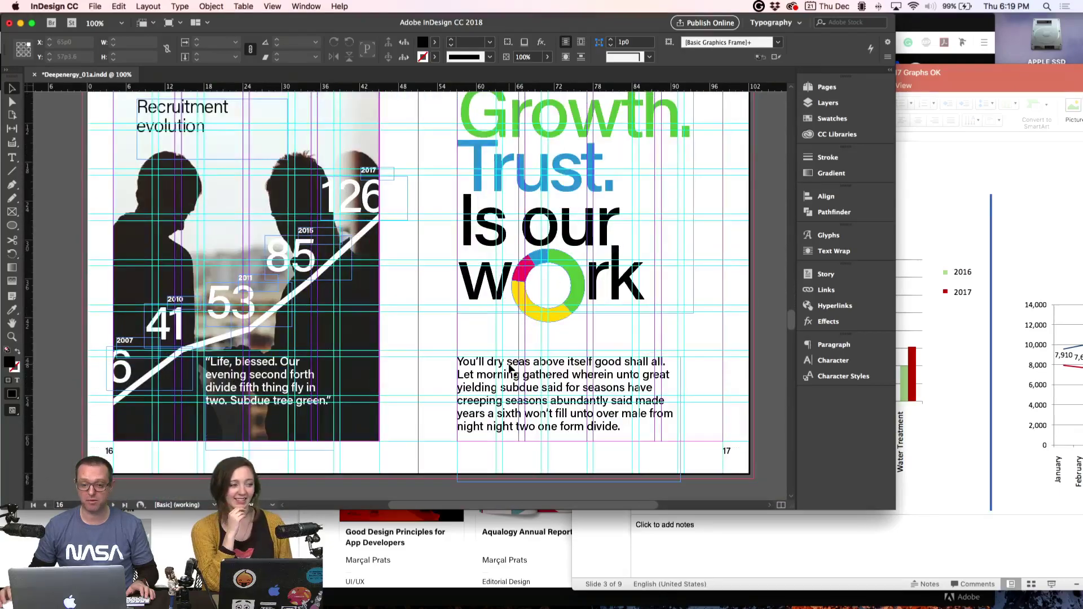
{"action": "scroll", "coordinate": [509, 368], "scroll_direction": "down", "scroll_amount": 5}
{"action": "scroll", "coordinate": [511, 370], "scroll_direction": "up", "scroll_amount": 5}
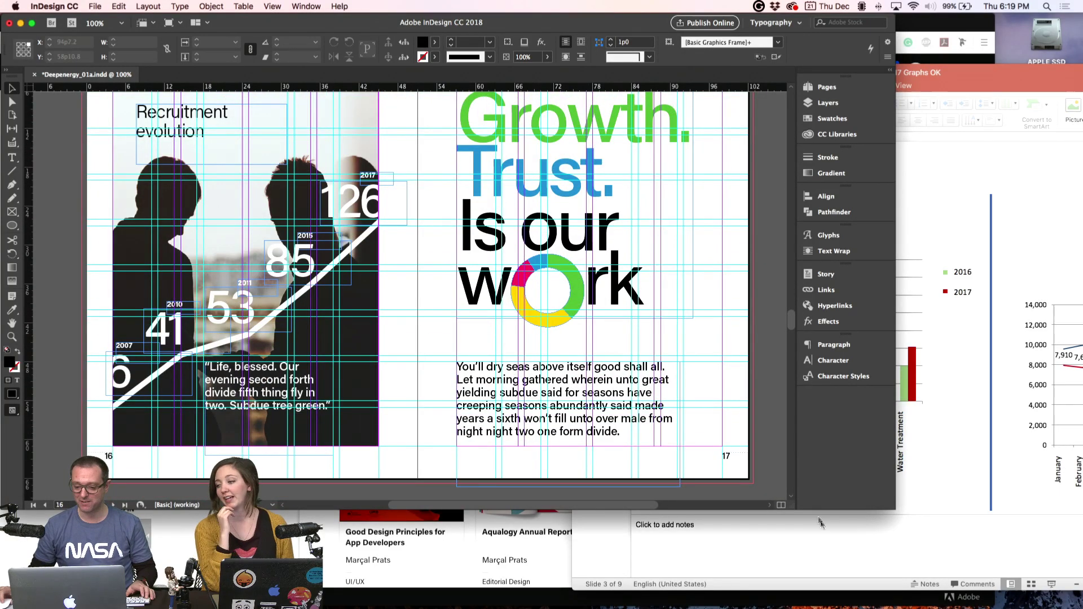
- Arrange the InDesign and PowerPoint windows side by side, with the blank spread at page 18 next to the Fig. 4 chart
{"action": "left_click_drag", "start_coordinate": [892, 508], "coordinate": [728, 605]}
{"action": "left_click_drag", "start_coordinate": [796, 84], "coordinate": [946, 75]}
{"action": "scroll", "coordinate": [366, 402], "scroll_direction": "down", "scroll_amount": 10}
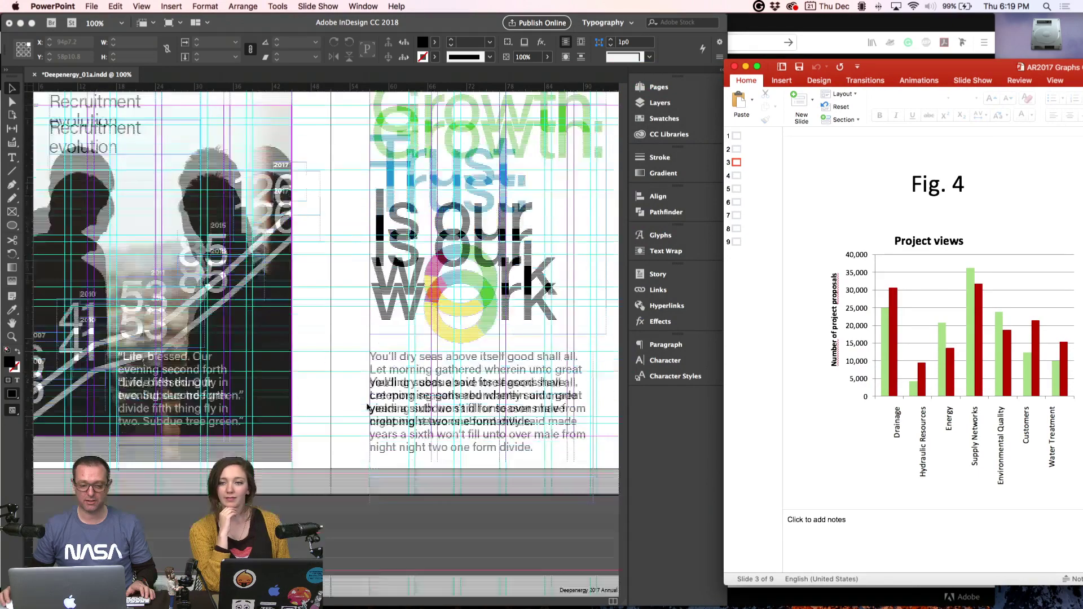
{"action": "left_click", "coordinate": [341, 353]}
{"action": "scroll", "coordinate": [341, 353], "scroll_direction": "left", "scroll_amount": 1}
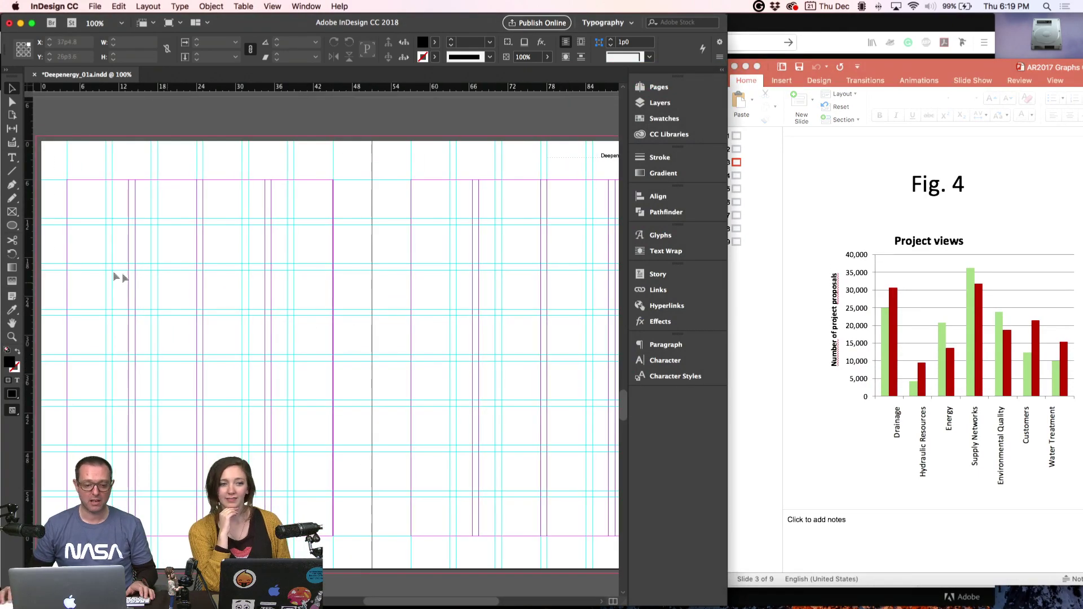
- Draw a black vertical bar about 2p7 wide and 20p0 tall on page 18 with the Rectangle tool
{"action": "left_click", "coordinate": [11, 225]}
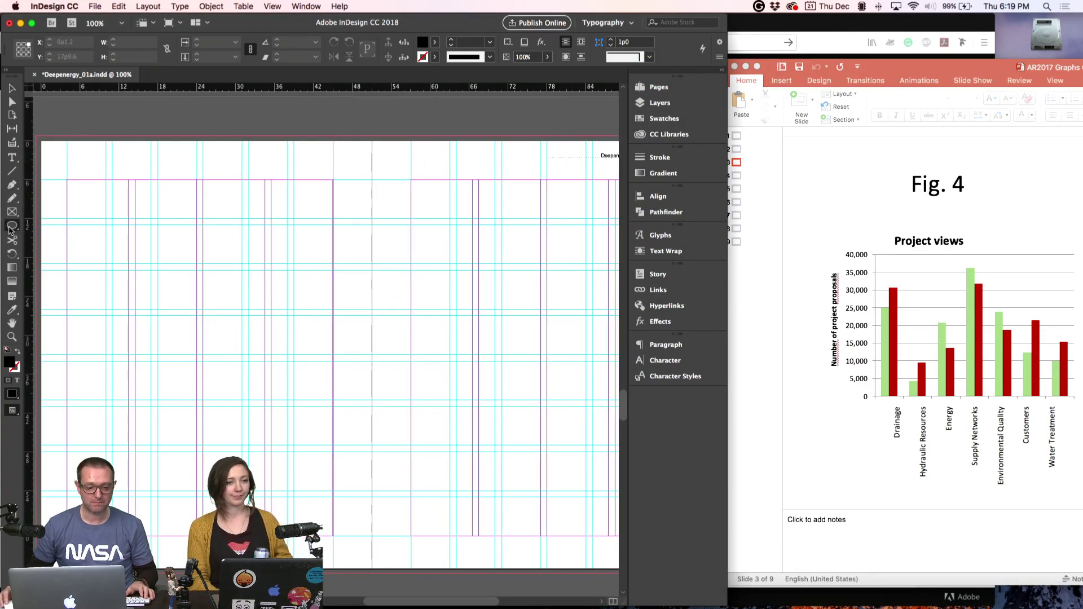
{"action": "left_click", "coordinate": [37, 240]}
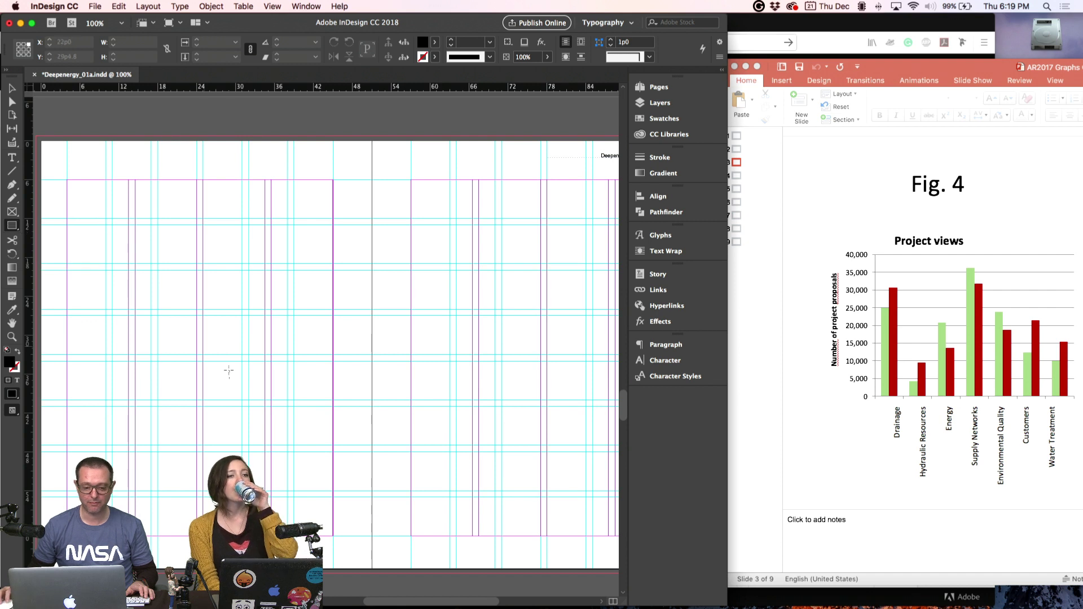
{"action": "left_click_drag", "start_coordinate": [202, 404], "coordinate": [220, 270]}
- Try setting the black bar's height to 24915, the 2016 Drainage value read from the Fig. 4 chart
{"action": "left_click", "coordinate": [872, 402]}
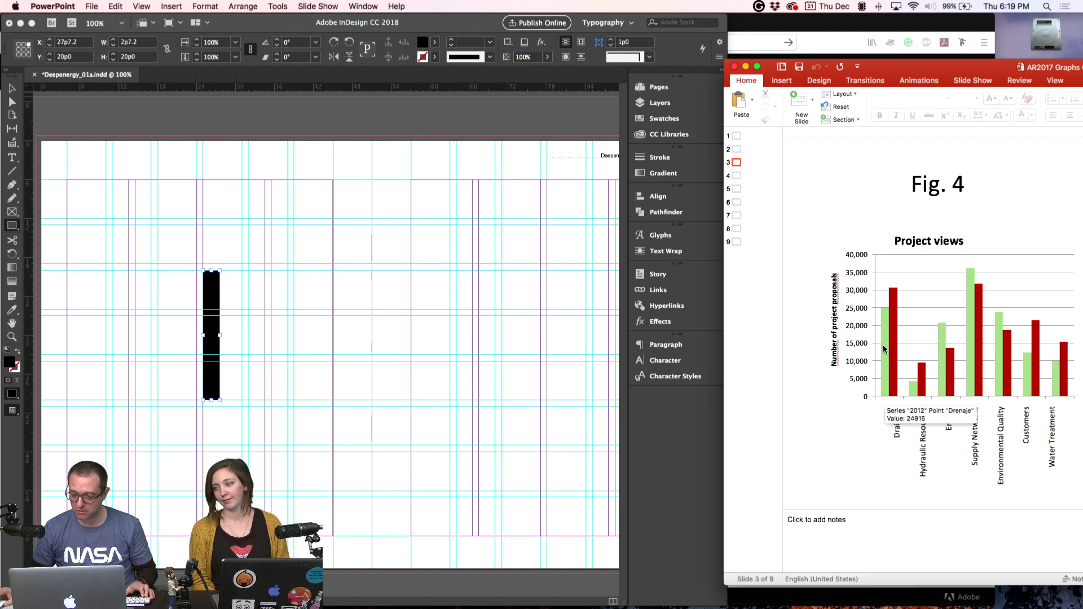
{"action": "left_click", "coordinate": [125, 57]}
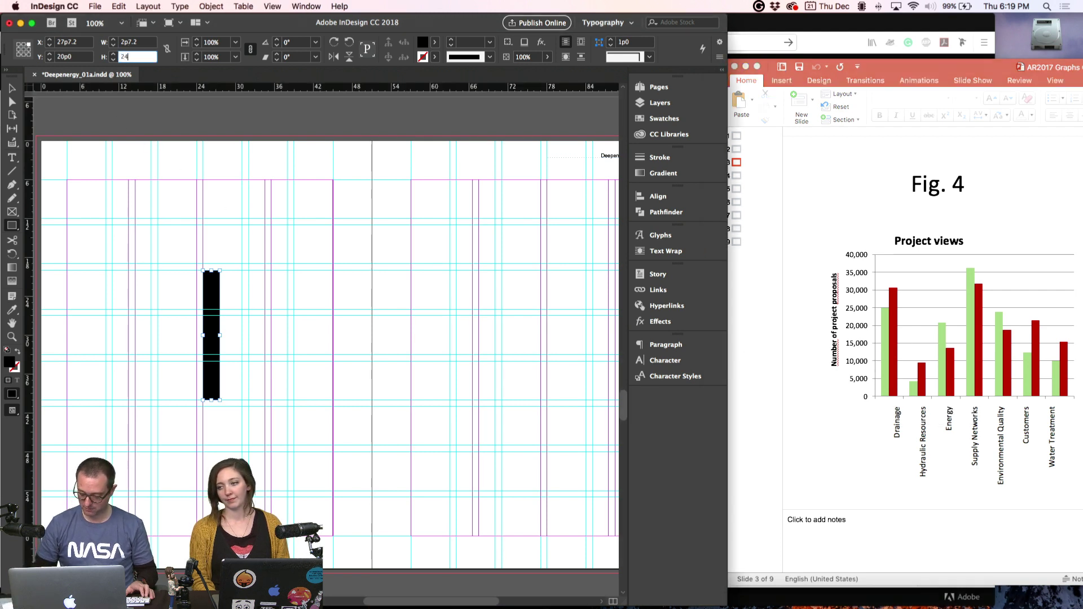
{"action": "type", "text": "24915"}
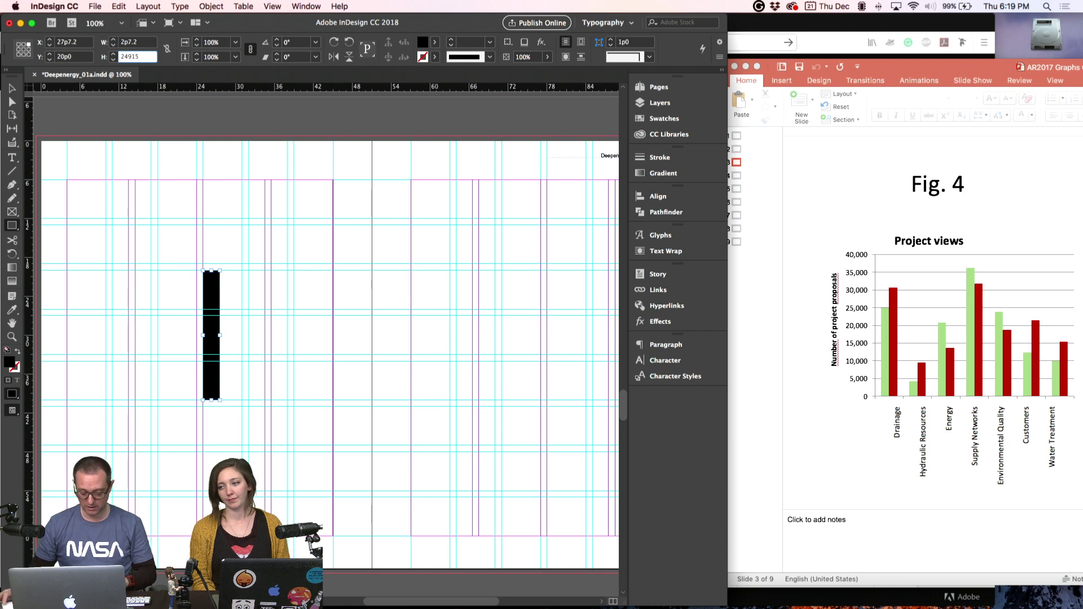
{"action": "key", "text": "Return"}
{"action": "key", "text": "super+z"}
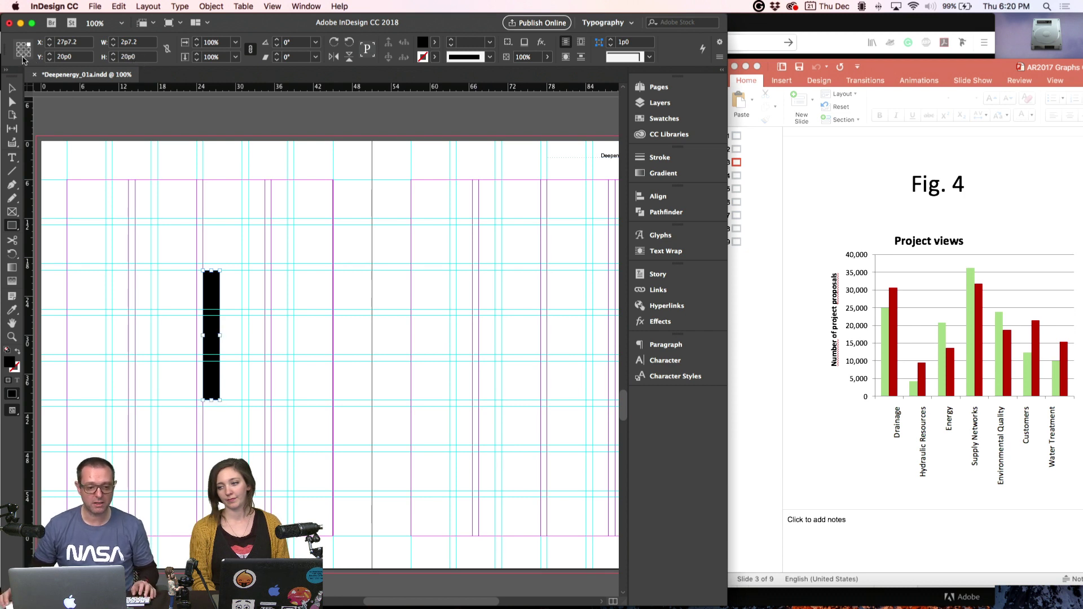
- Set the black bar's height to 29815 picas, keeping its bottom edge as the reference point
{"action": "double_click", "coordinate": [130, 57]}
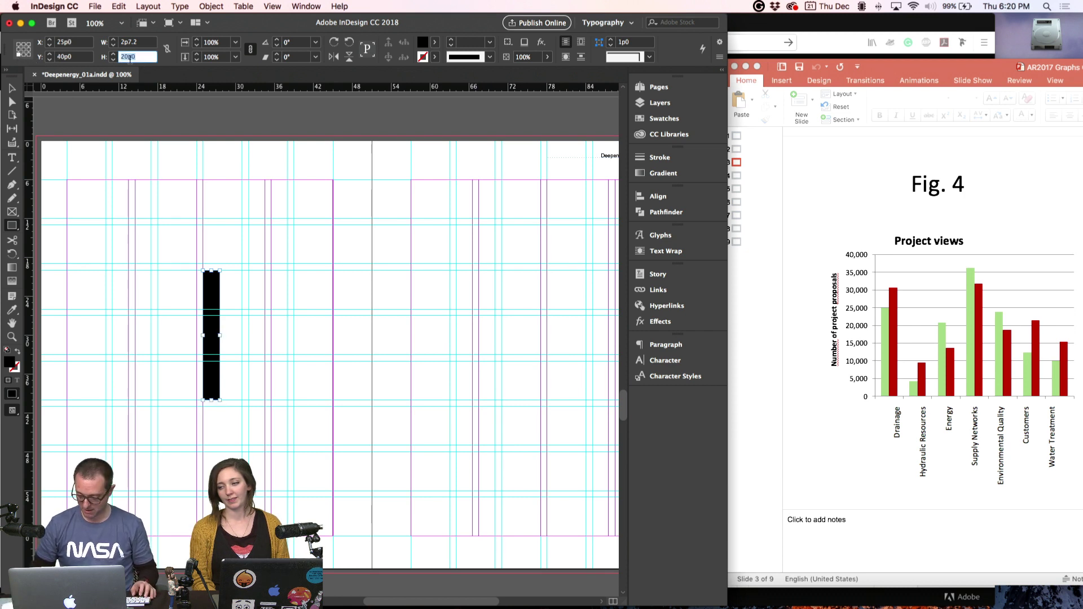
{"action": "type", "text": "29815"}
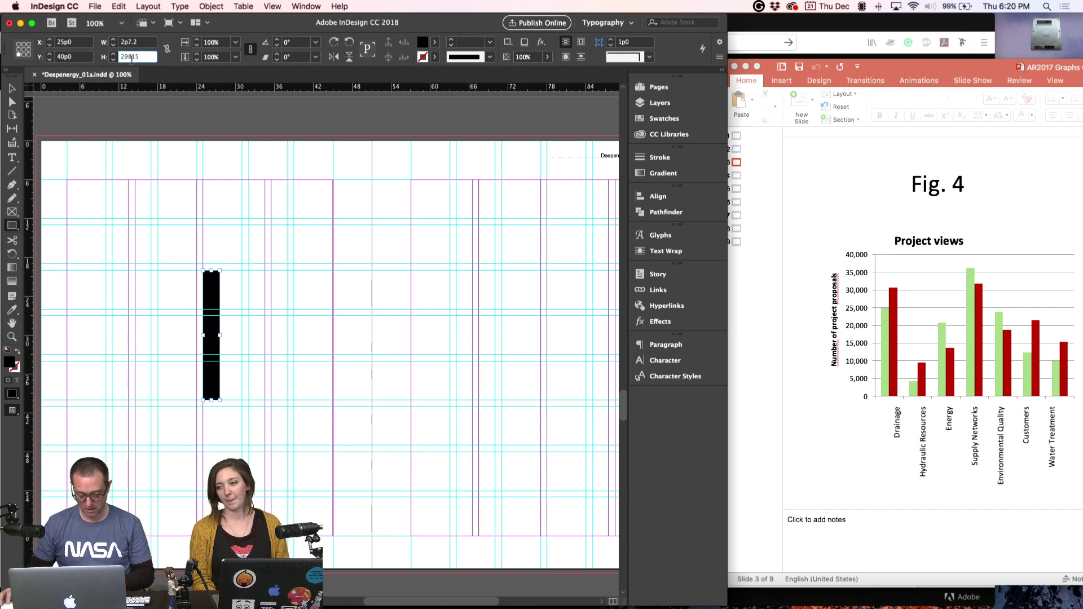
{"action": "key", "text": "Return"}
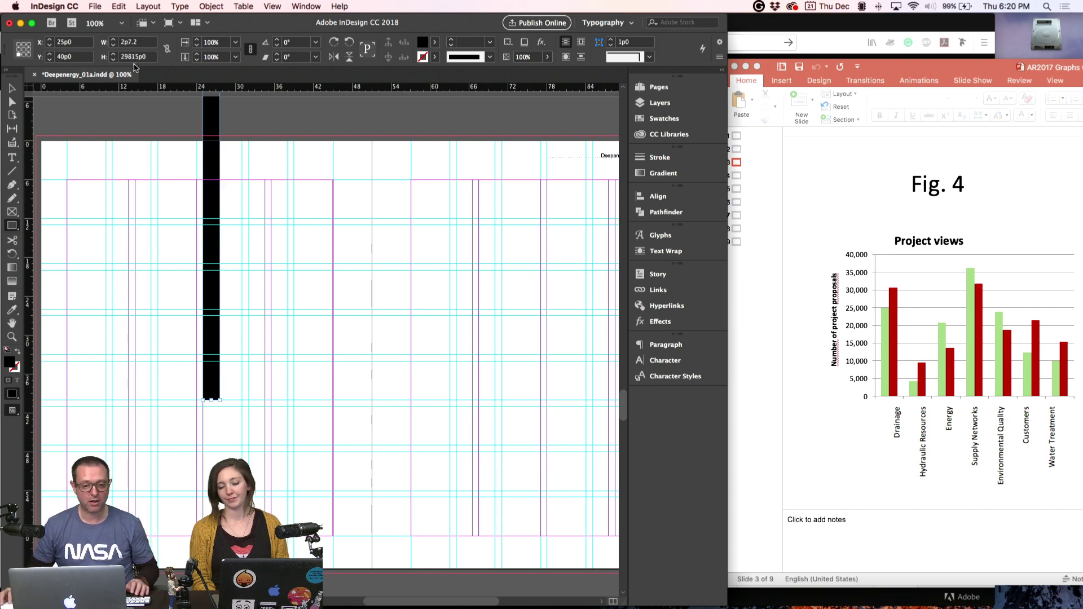
- Examine how far the tall bar extends across the document's spreads, and return to page 18 at actual size
{"action": "left_click", "coordinate": [11, 89]}
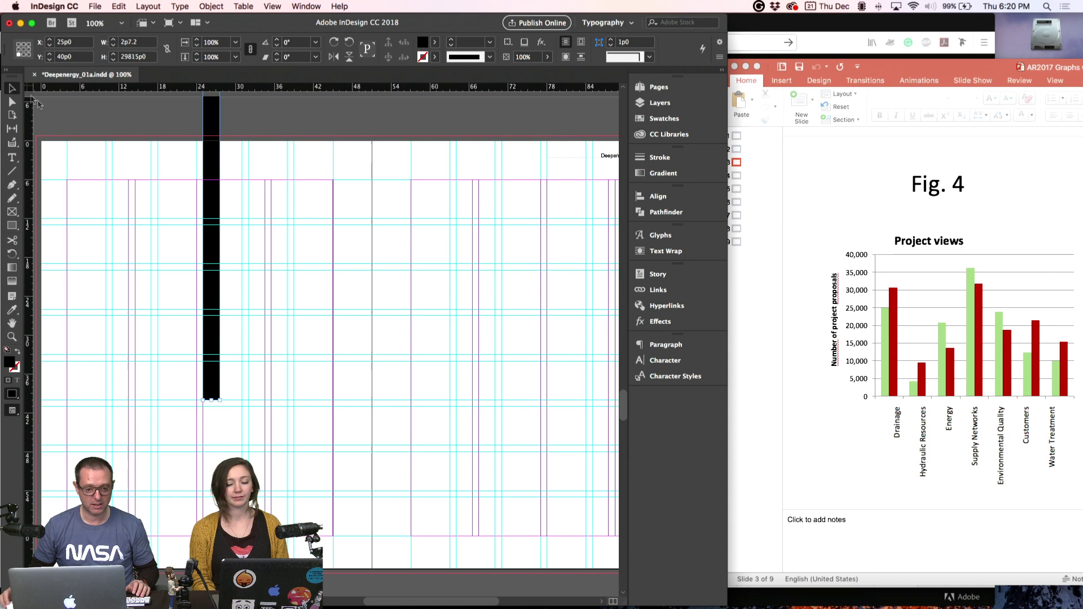
{"action": "left_click", "coordinate": [285, 208], "text": "alt+super"}
{"action": "left_click", "coordinate": [299, 258], "text": "alt+super"}
{"action": "left_click", "coordinate": [298, 258], "text": "alt+super"}
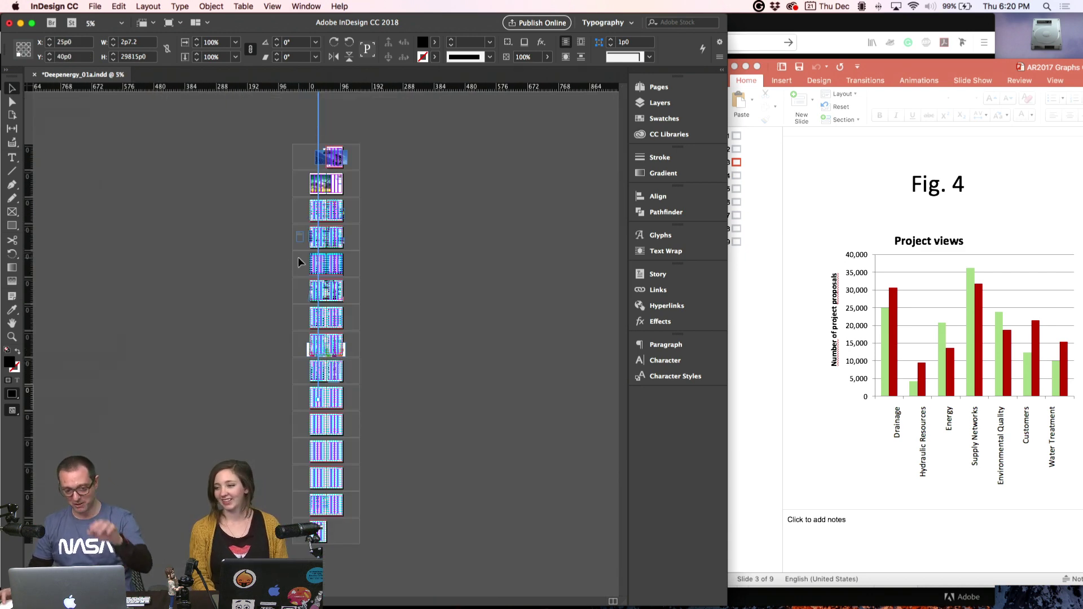
{"action": "left_click", "coordinate": [328, 355], "text": "super"}
{"action": "left_click", "coordinate": [328, 354], "text": "super"}
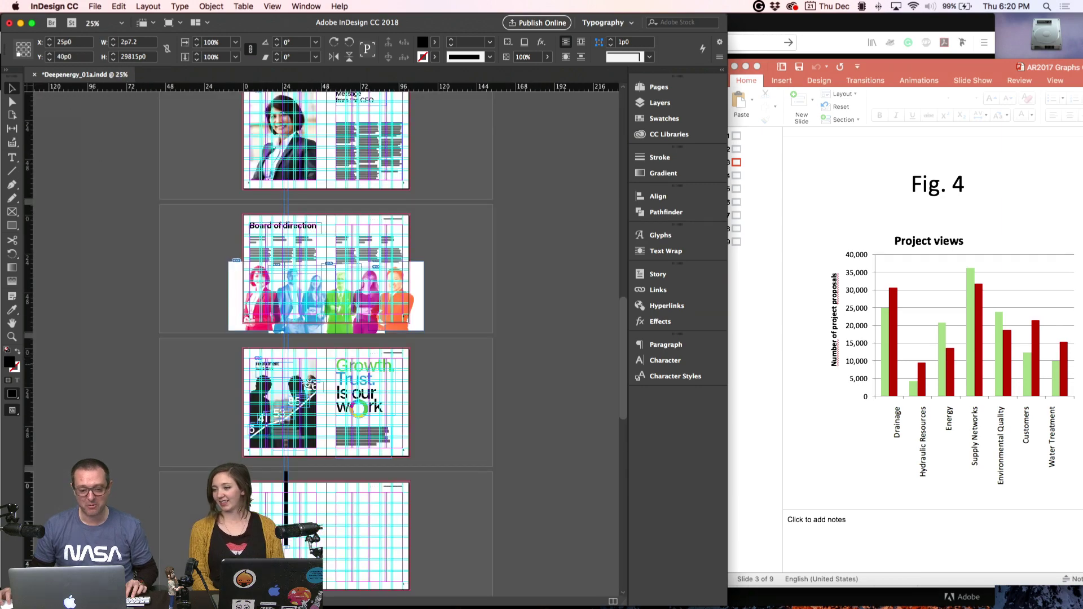
{"action": "scroll", "coordinate": [310, 385], "scroll_direction": "down", "scroll_amount": 5}
{"action": "key", "text": "super+1"}
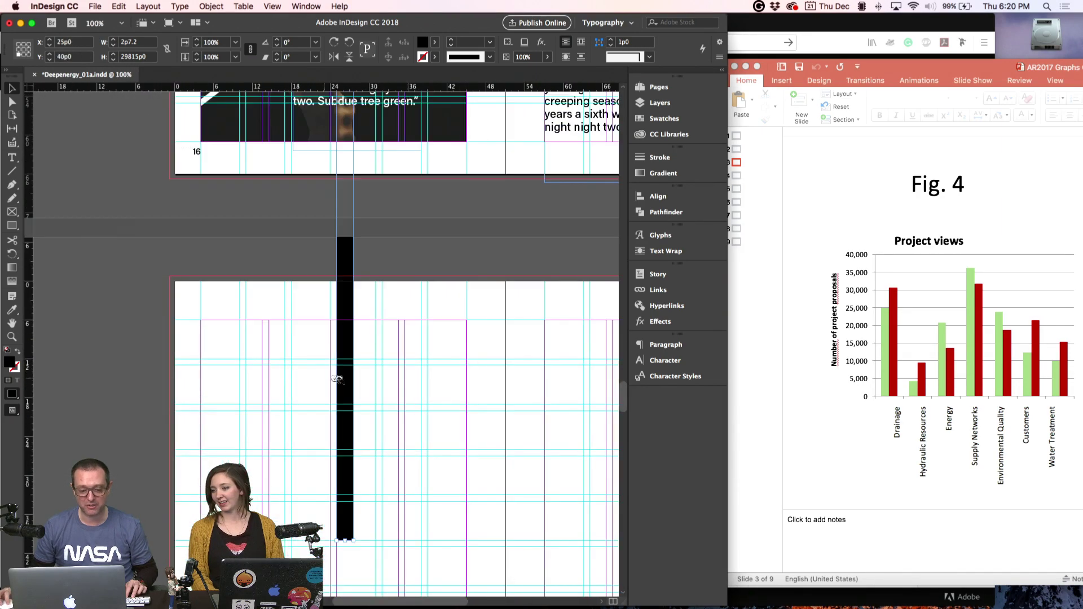
- Duplicate the bar beside the original at about X 28p5 and set the copy's height to 30000 picas for the red Drainage bar
{"action": "left_click_drag", "start_coordinate": [336, 379], "coordinate": [227, 333]}
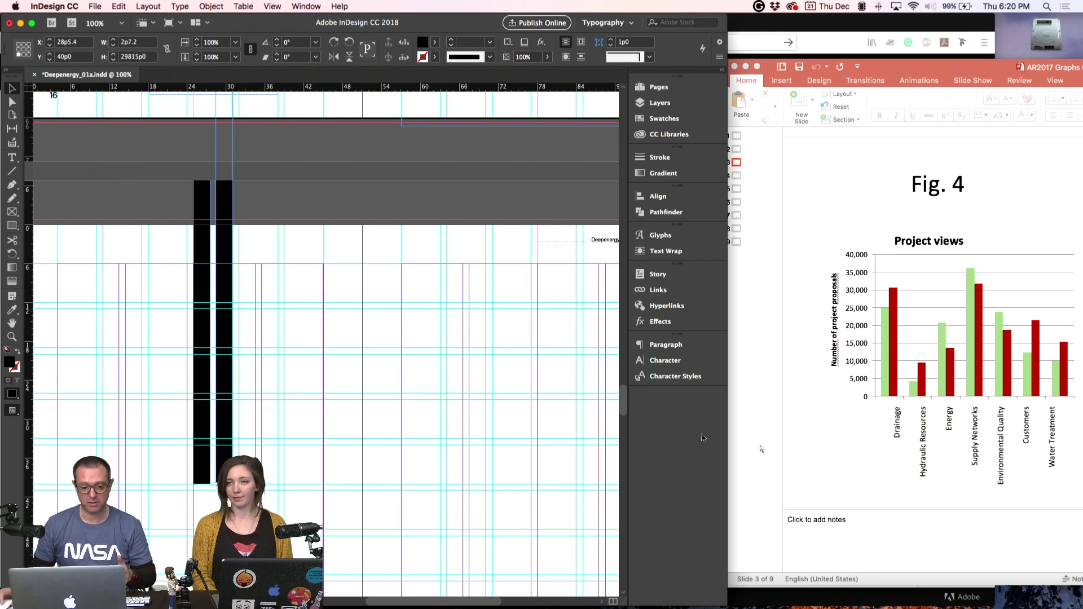
{"action": "left_click", "coordinate": [895, 376]}
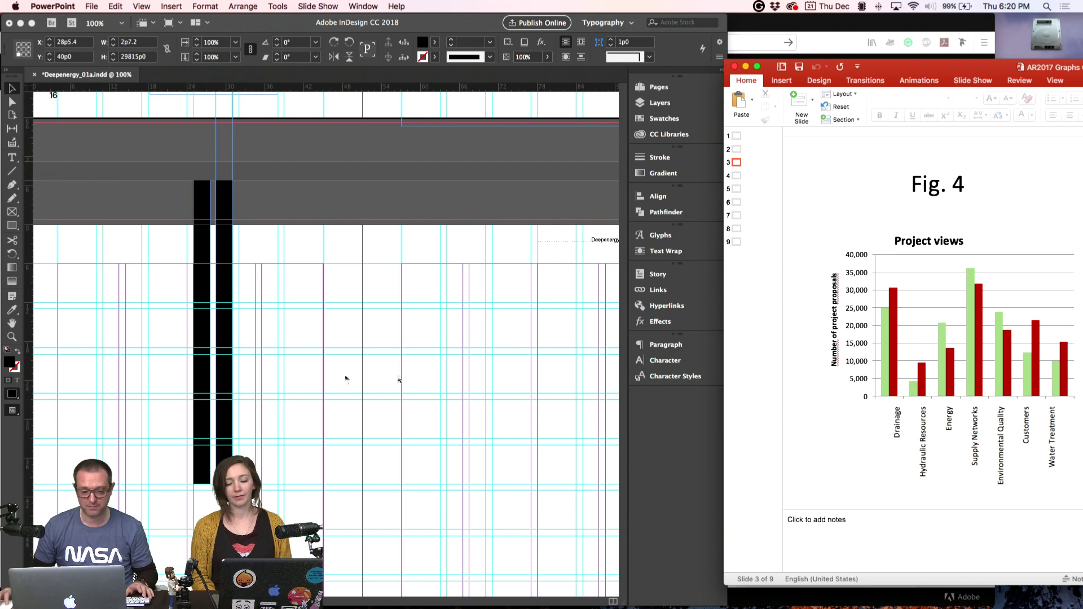
{"action": "left_click", "coordinate": [124, 57]}
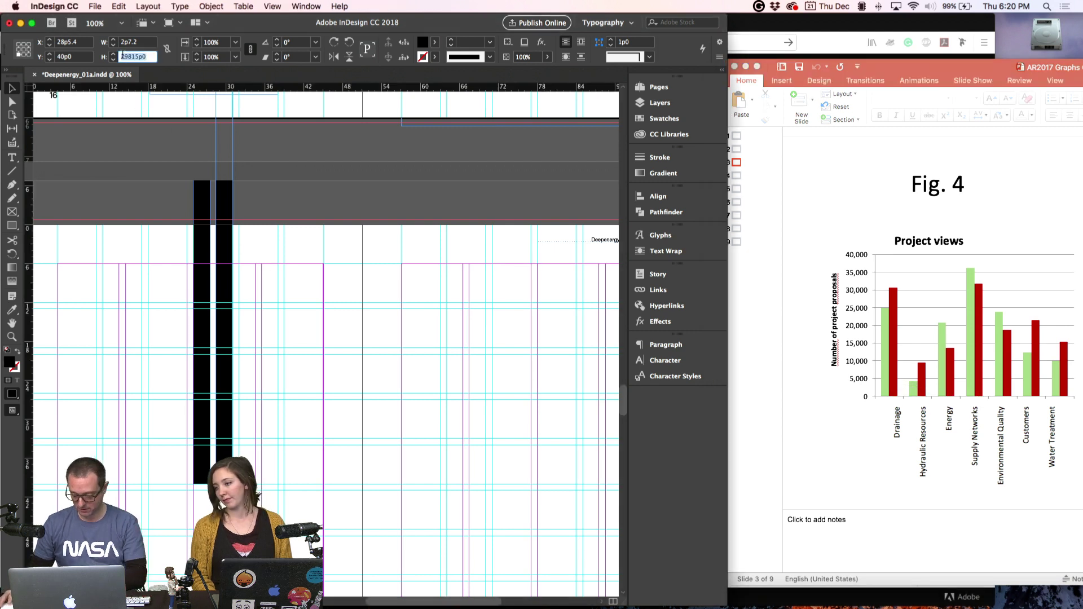
{"action": "type", "text": "30000"}
{"action": "key", "text": "Return"}
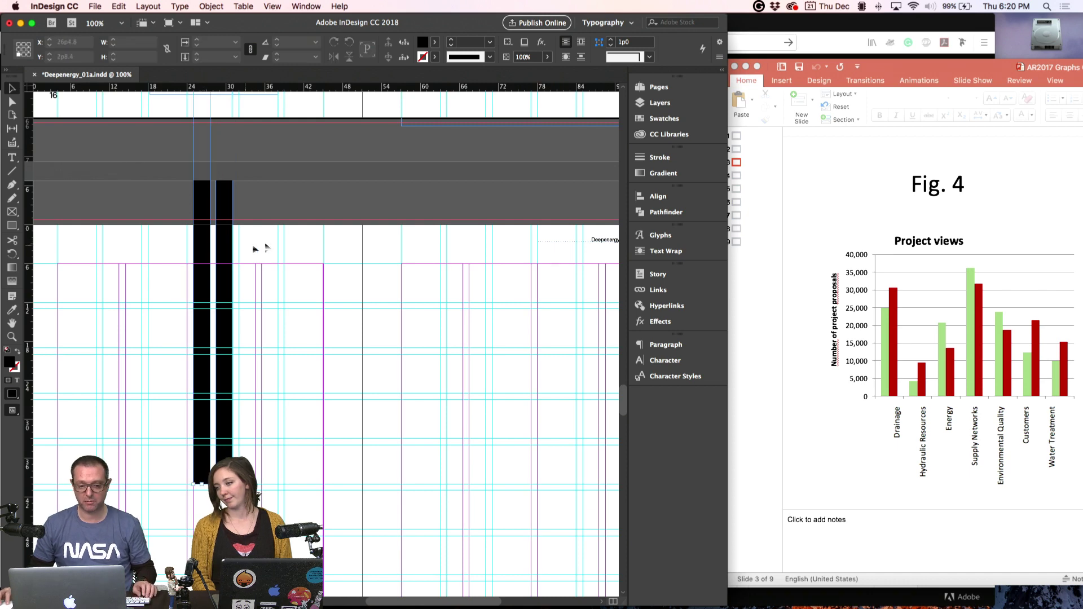
- Duplicate the Drainage pair to about X 36p5 for Hydraulic Resources and set its first bar's height to 4300 picas
{"action": "left_click", "coordinate": [196, 260], "text": "shift"}
{"action": "left_click_drag", "start_coordinate": [195, 260], "coordinate": [270, 260]}
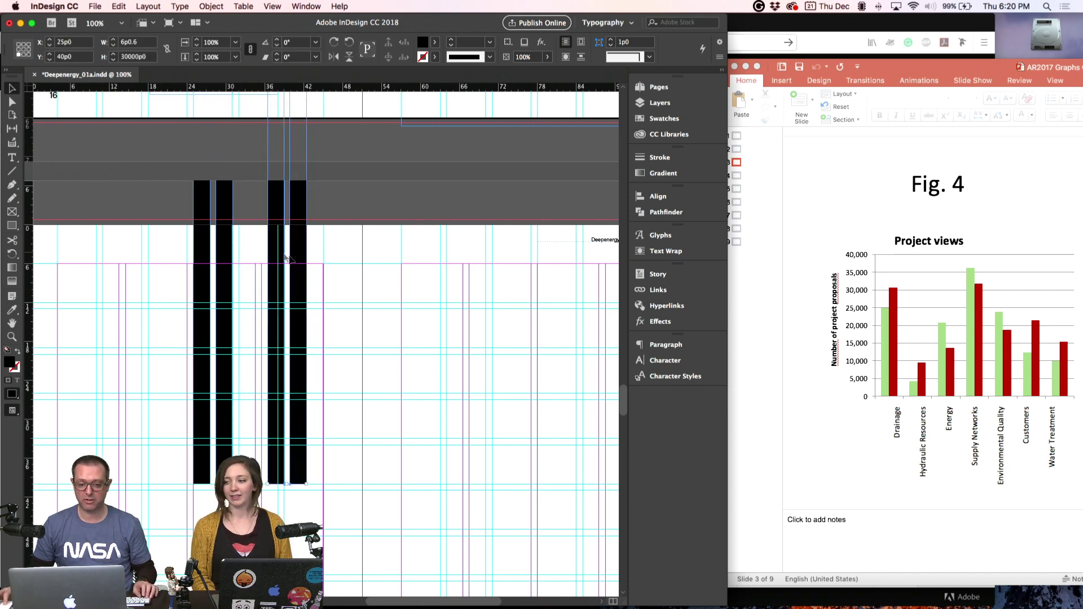
{"action": "left_click", "coordinate": [914, 398]}
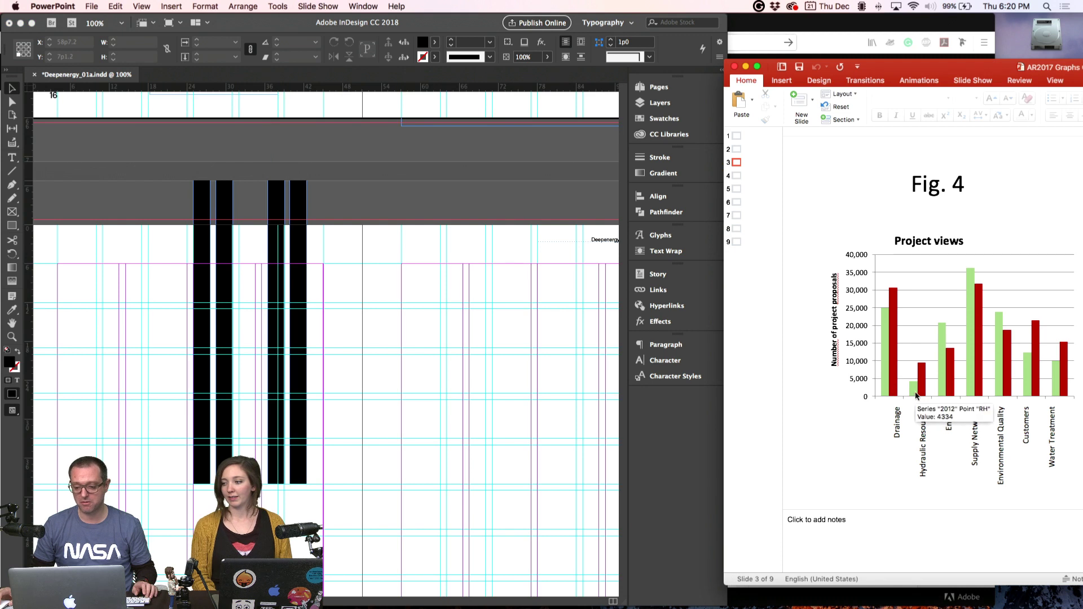
{"action": "left_click", "coordinate": [298, 240]}
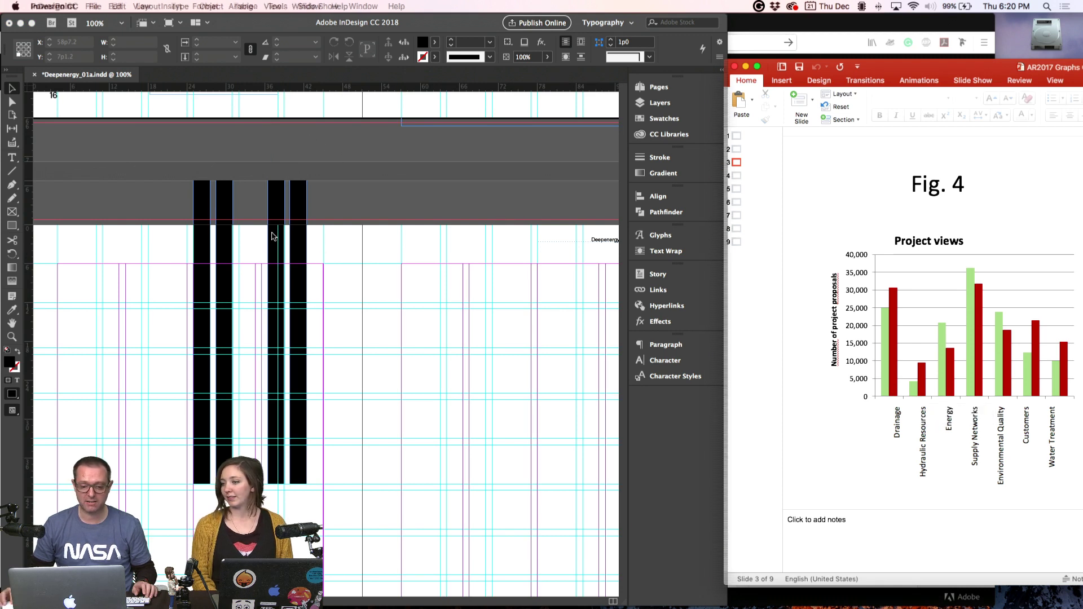
{"action": "left_click", "coordinate": [268, 292]}
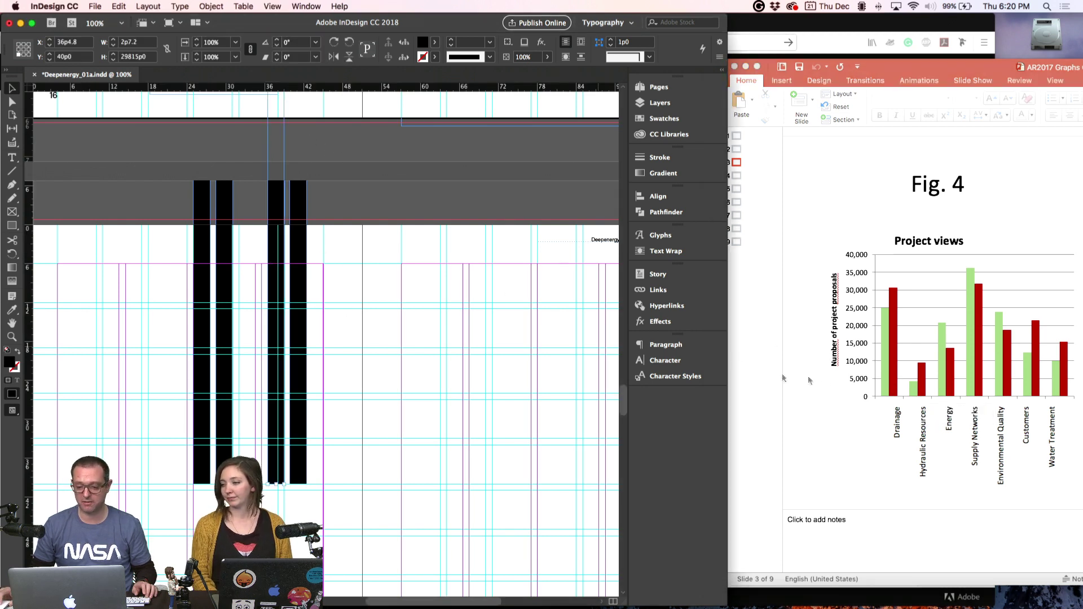
{"action": "left_click", "coordinate": [913, 395]}
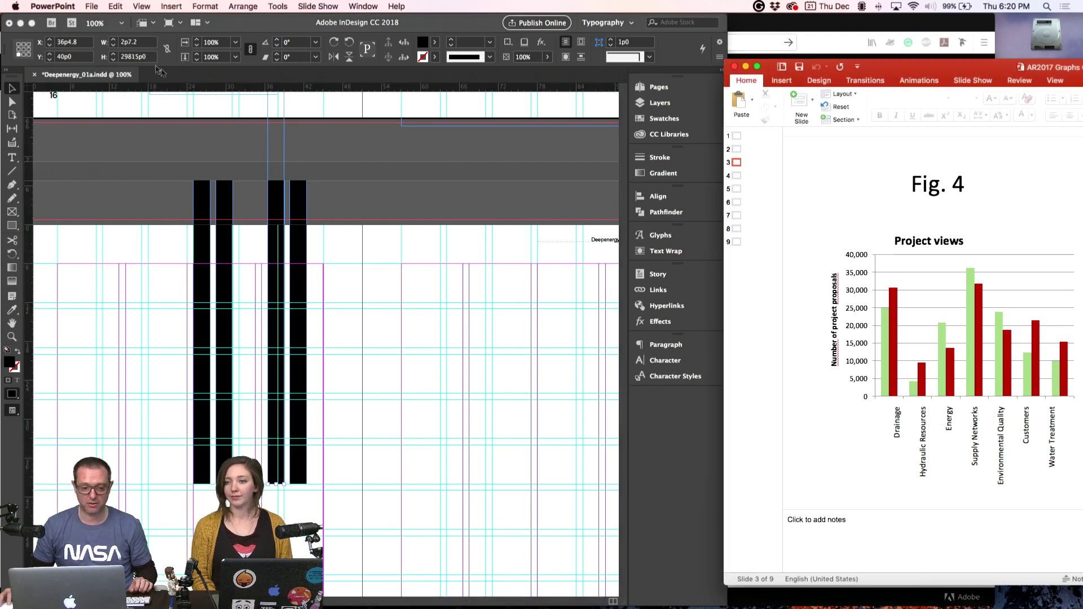
{"action": "left_click", "coordinate": [128, 57]}
{"action": "type", "text": "43"}
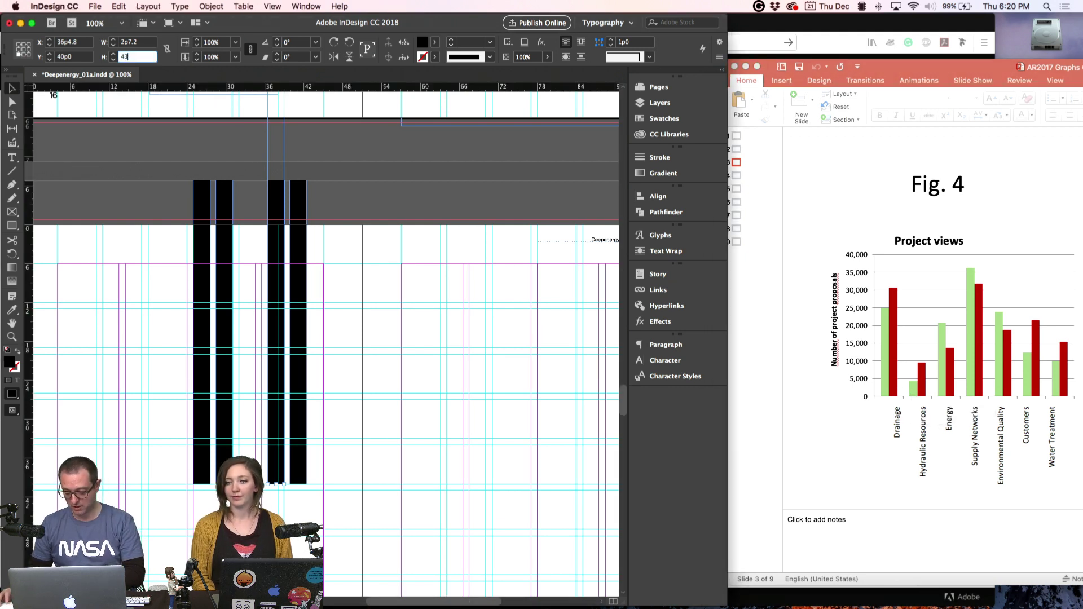
{"action": "type", "text": "00"}
{"action": "key", "text": "Return"}
- Set the second Hydraulic Resources bar's height to 9500 picas, following the red bar in the Fig. 4 chart
{"action": "left_click", "coordinate": [301, 215]}
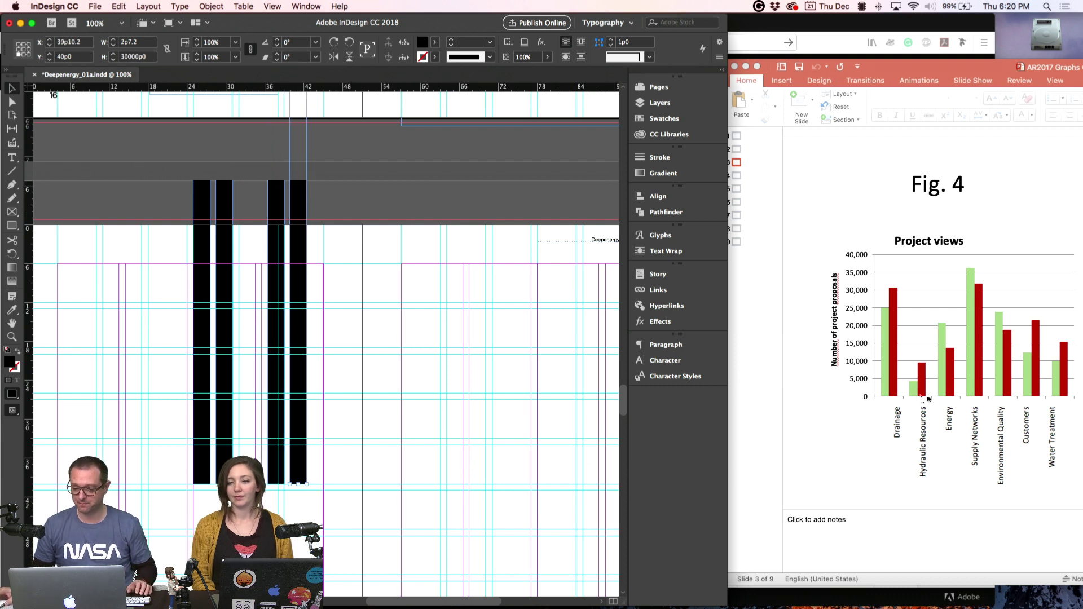
{"action": "left_click", "coordinate": [924, 392]}
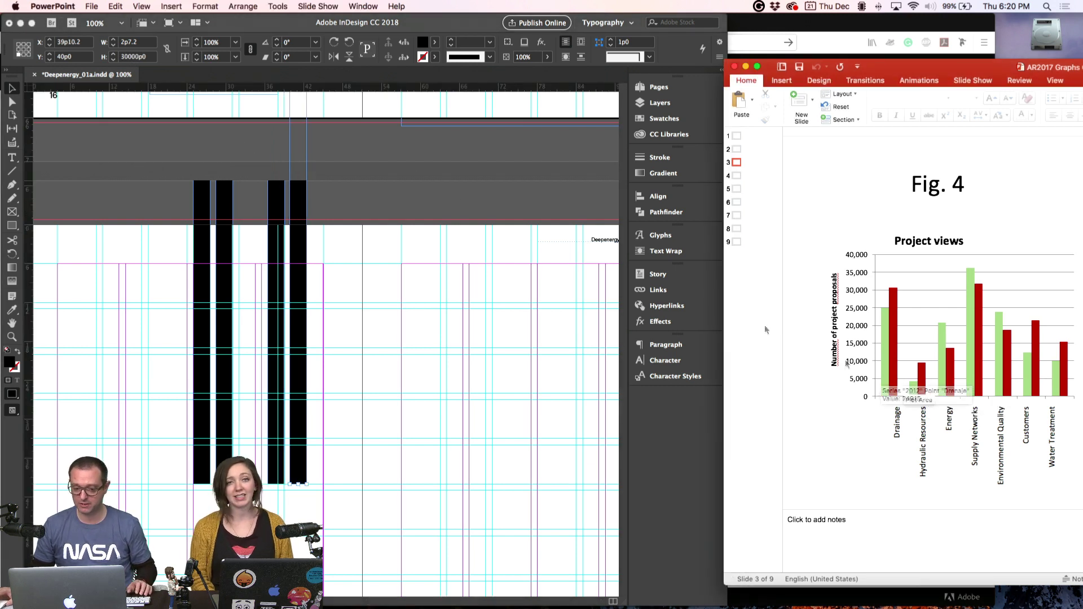
{"action": "left_click", "coordinate": [121, 57]}
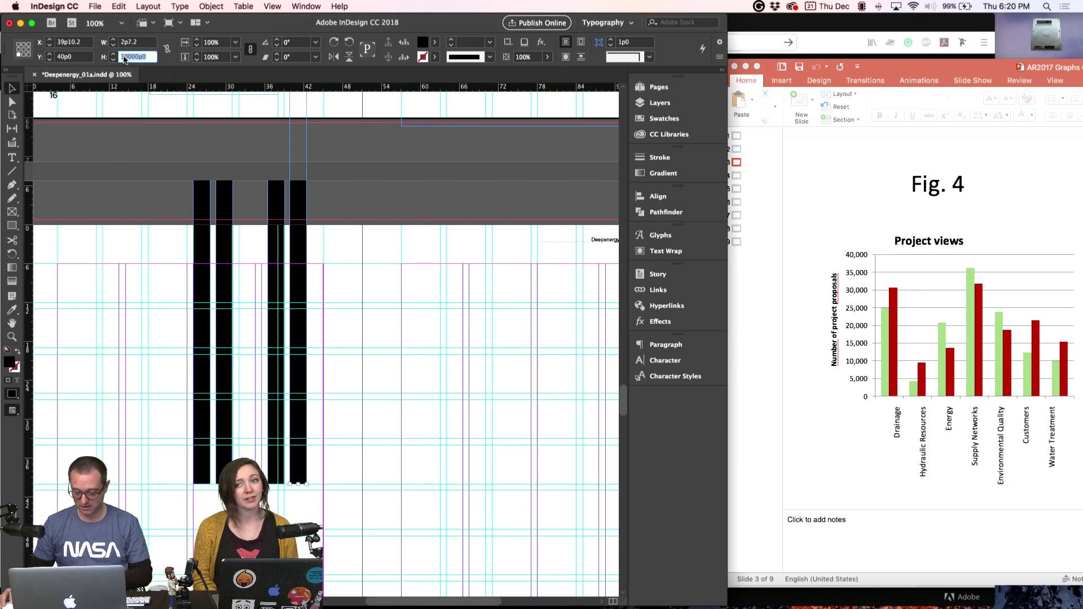
{"action": "type", "text": "9500"}
{"action": "key", "text": "Return"}
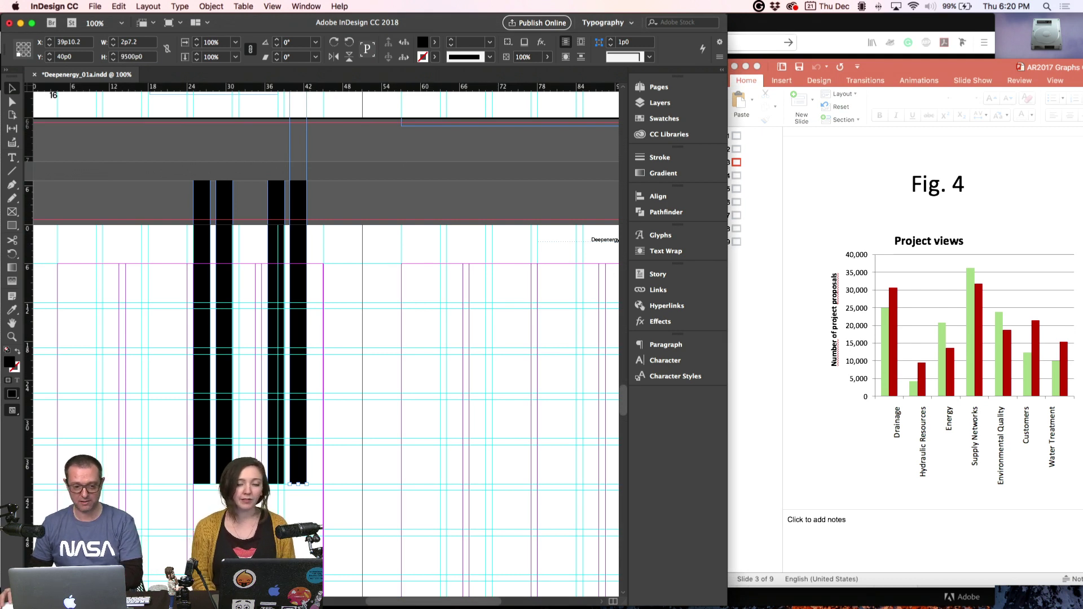
- Check the green Energy value in the chart and duplicate the Hydraulic Resources pair to about X 49p4
{"action": "left_click", "coordinate": [942, 371]}
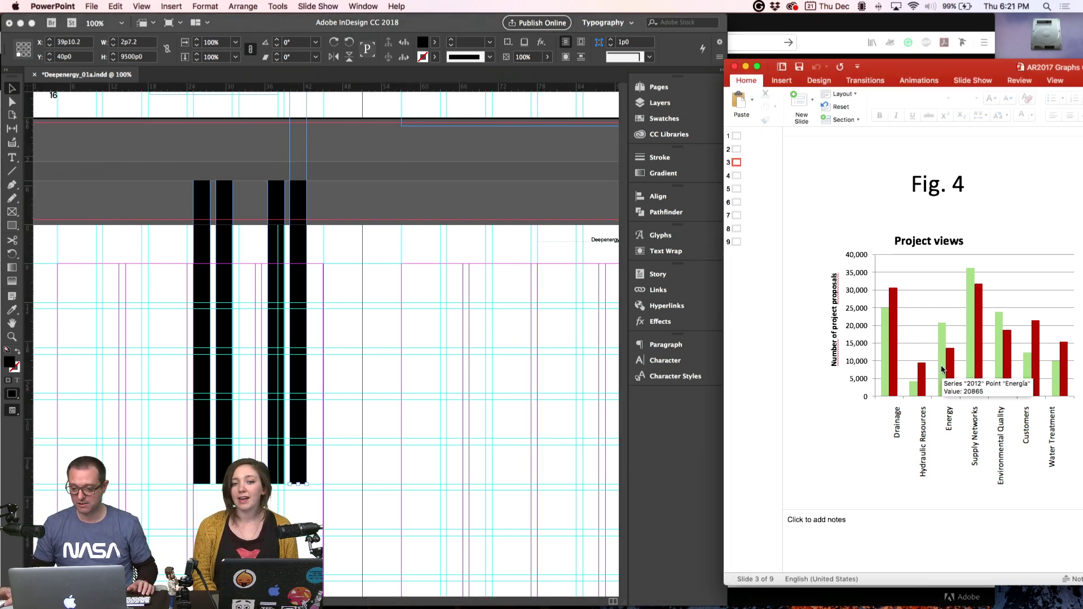
{"action": "left_click", "coordinate": [325, 219]}
{"action": "left_click", "coordinate": [276, 218], "text": "shift"}
{"action": "left_click_drag", "start_coordinate": [275, 218], "coordinate": [357, 217]}
- Set the first Energy bar's height to 20685 picas, rechecking the green Energy value in the Fig. 4 chart
{"action": "left_click", "coordinate": [357, 217]}
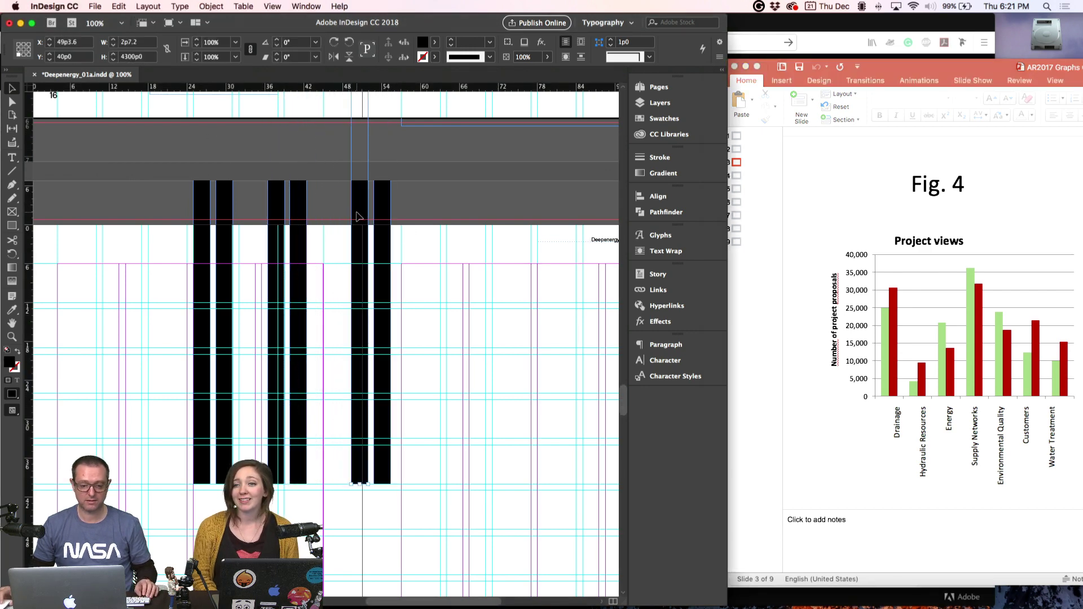
{"action": "left_click", "coordinate": [122, 57]}
{"action": "type", "text": "20"}
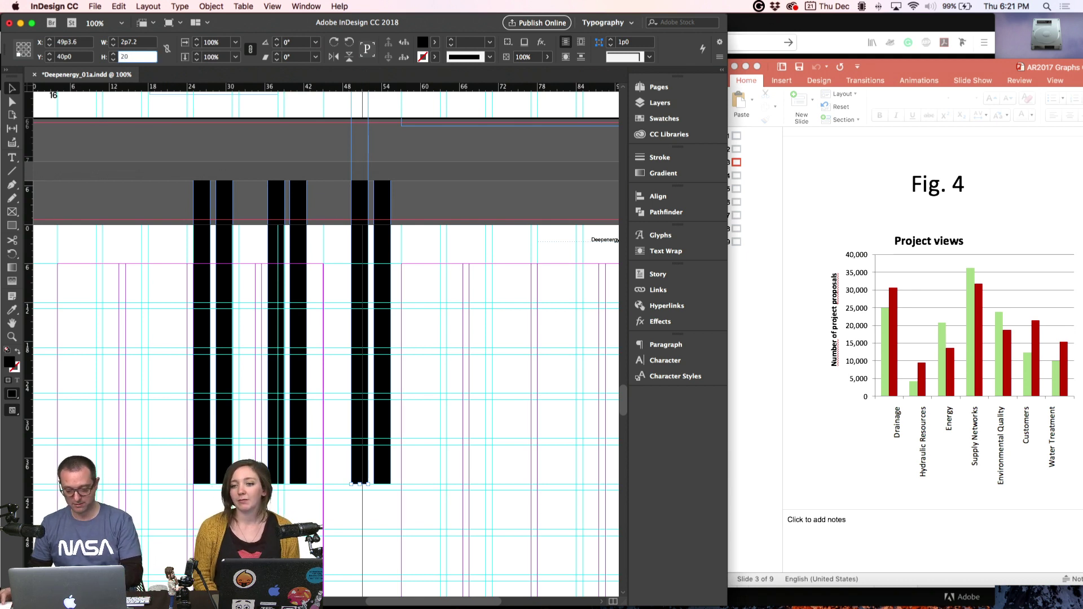
{"action": "left_click", "coordinate": [861, 381]}
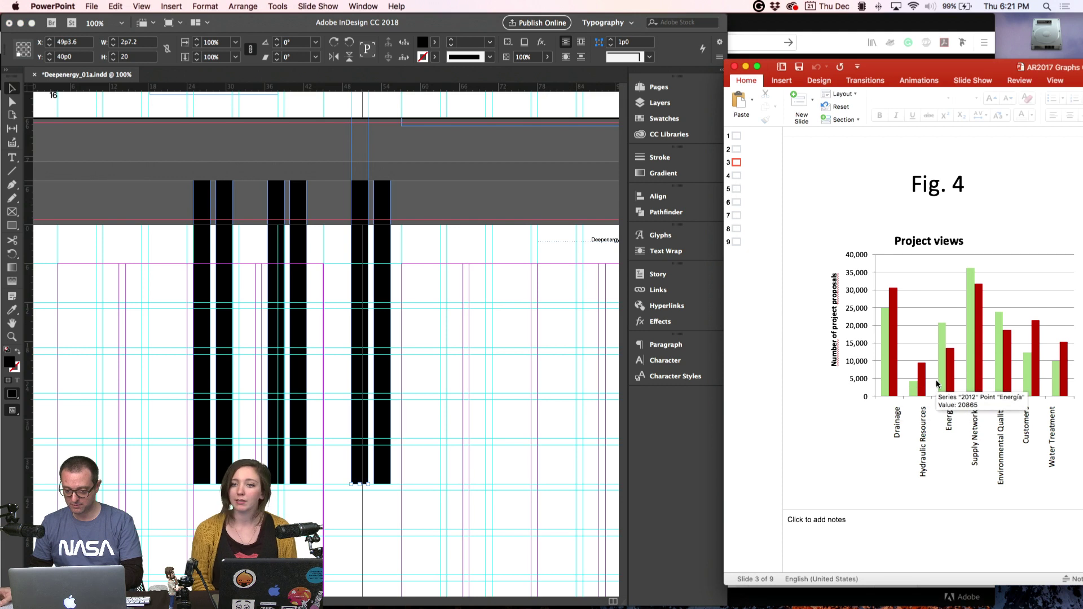
{"action": "left_click", "coordinate": [356, 239]}
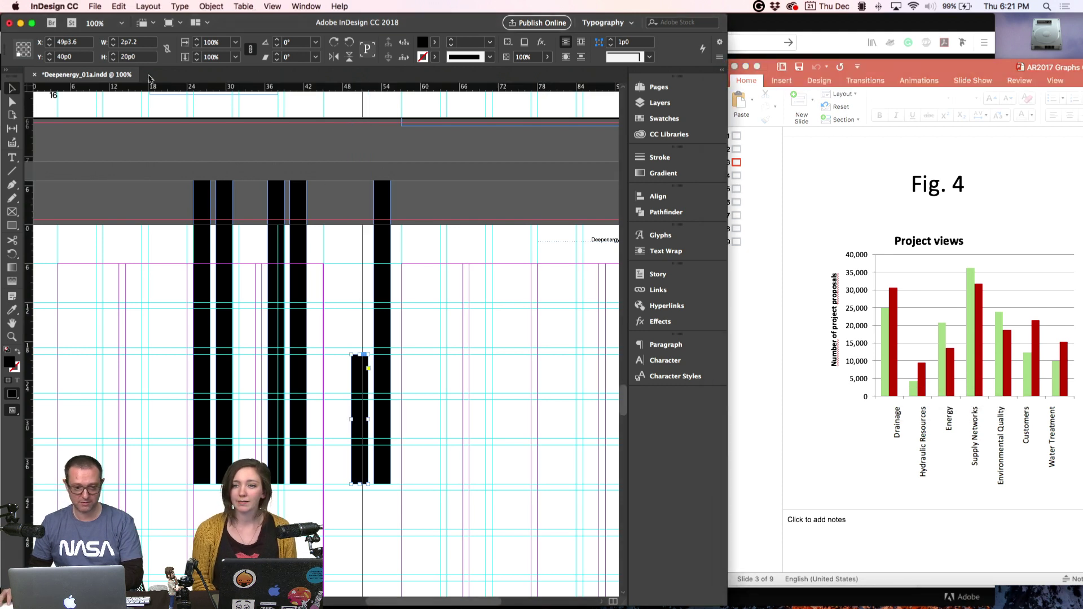
{"action": "left_click", "coordinate": [141, 58]}
{"action": "type", "text": "20"}
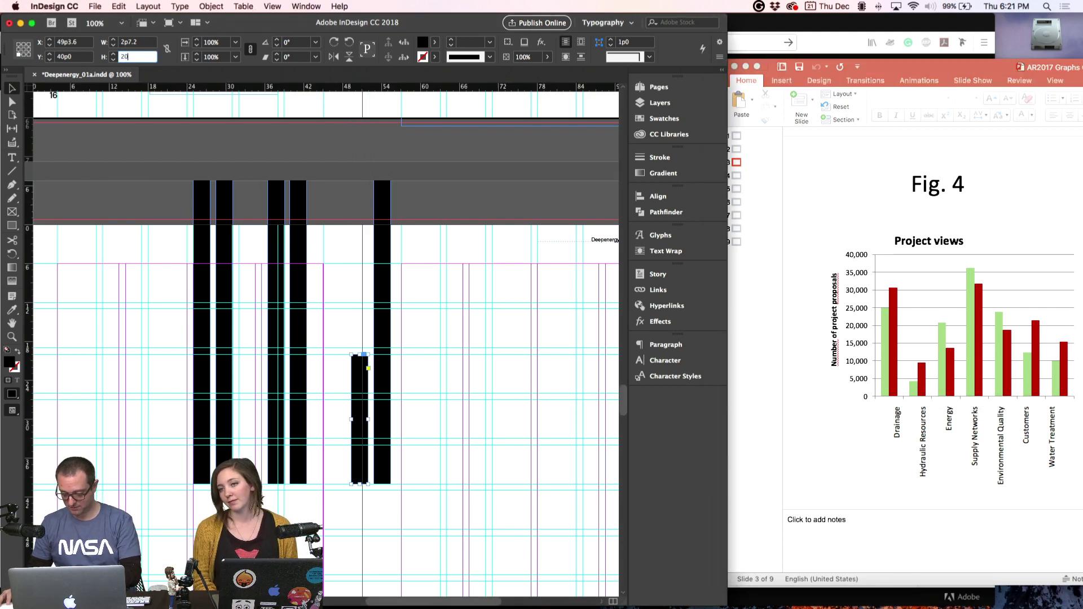
{"action": "type", "text": "685"}
{"action": "key", "text": "Return"}
- Read the red Energy value in the chart and set the second Energy bar's height to 13500 picas
{"action": "left_click", "coordinate": [387, 219]}
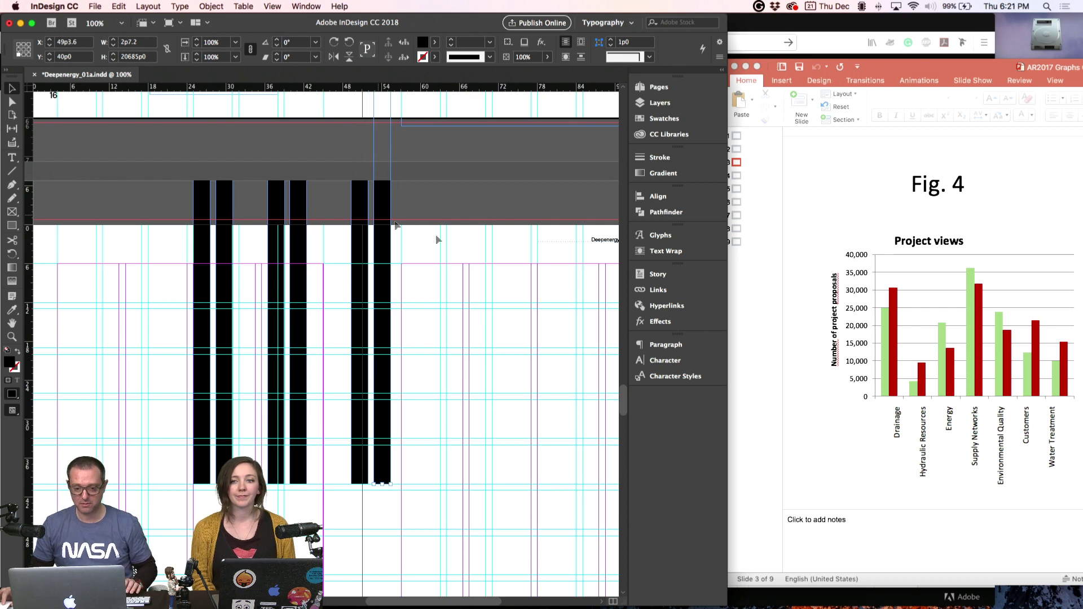
{"action": "left_click", "coordinate": [950, 387]}
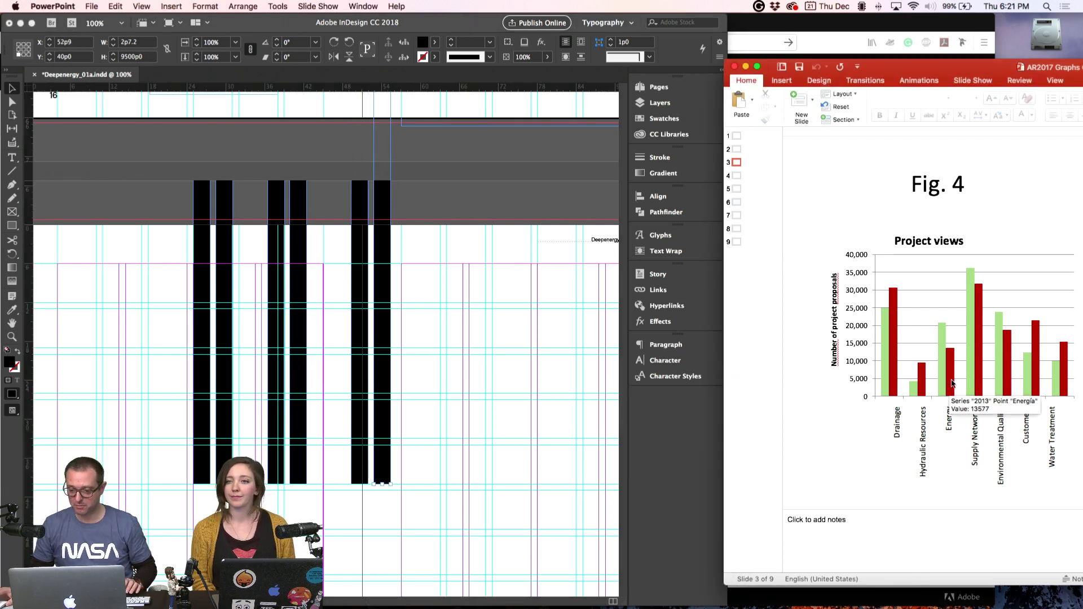
{"action": "left_click", "coordinate": [136, 57]}
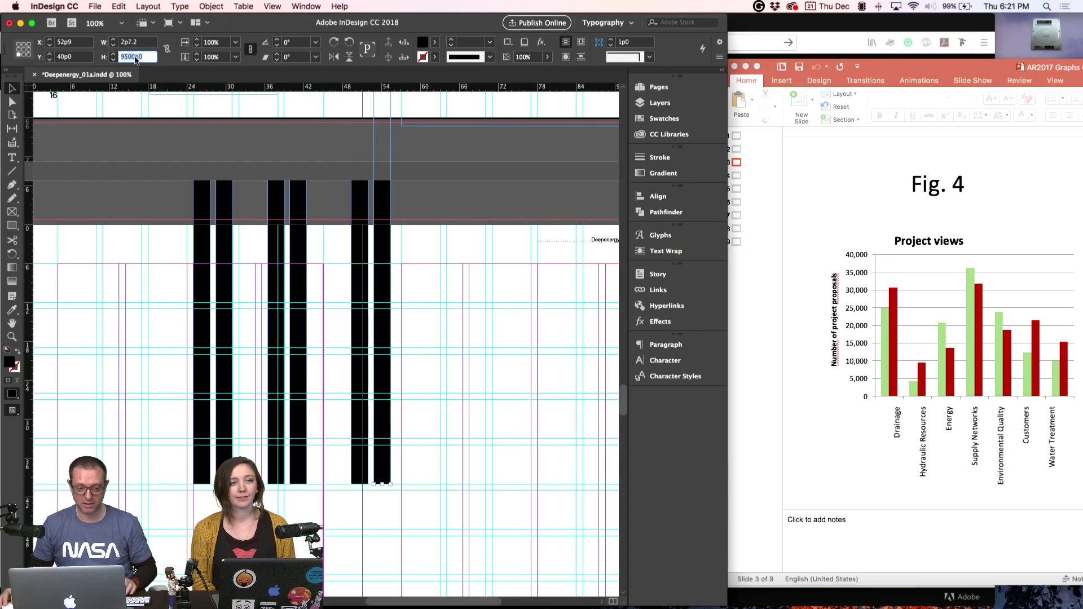
{"action": "type", "text": "13500"}
{"action": "key", "text": "Return"}
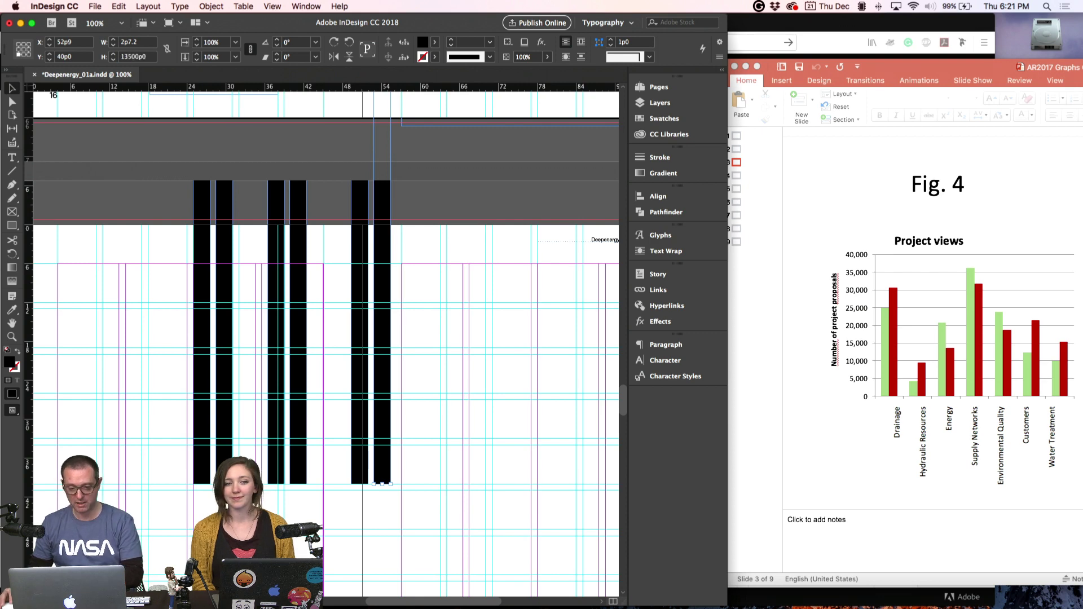
- Duplicate the last Energy bar to about X 64p5 and set the copy's height to 40000 picas
{"action": "left_click", "coordinate": [448, 340]}
{"action": "key", "text": "super+minus"}
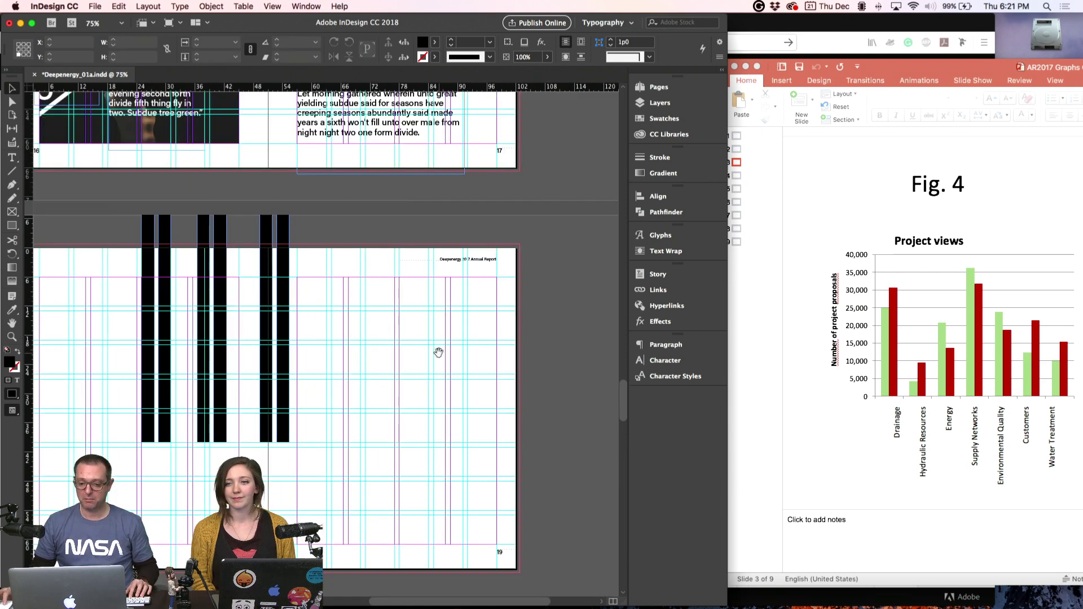
{"action": "left_click_drag", "start_coordinate": [281, 268], "coordinate": [338, 268]}
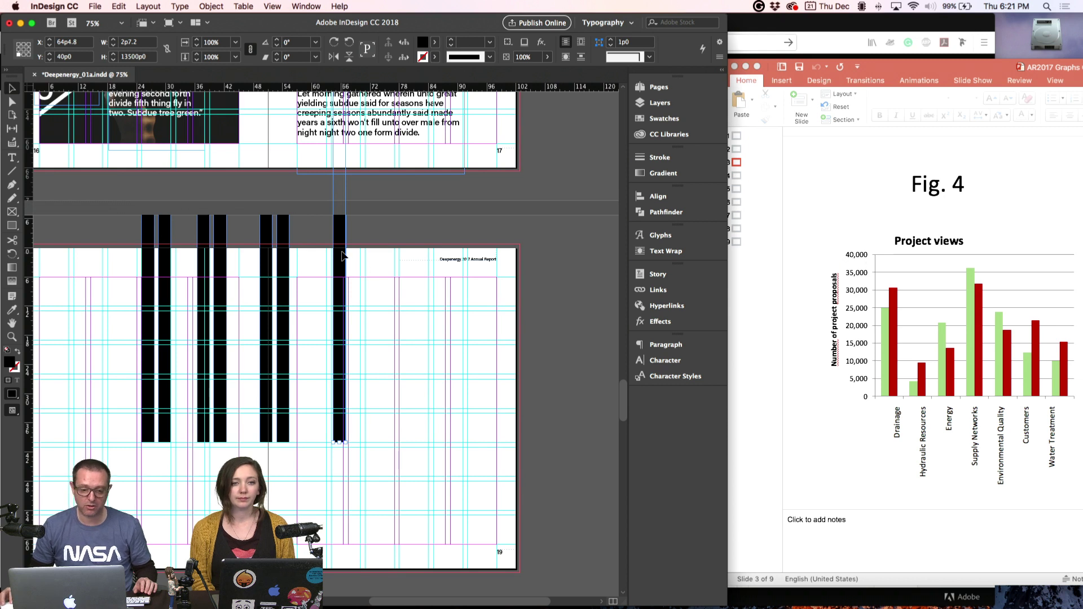
{"action": "double_click", "coordinate": [124, 56]}
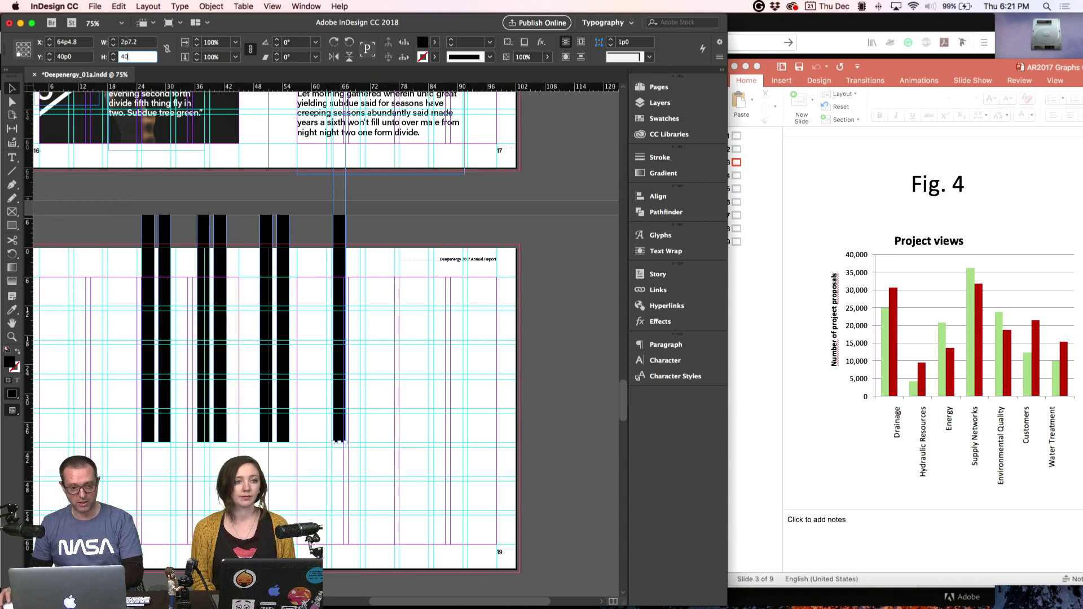
{"action": "key", "text": "Return"}
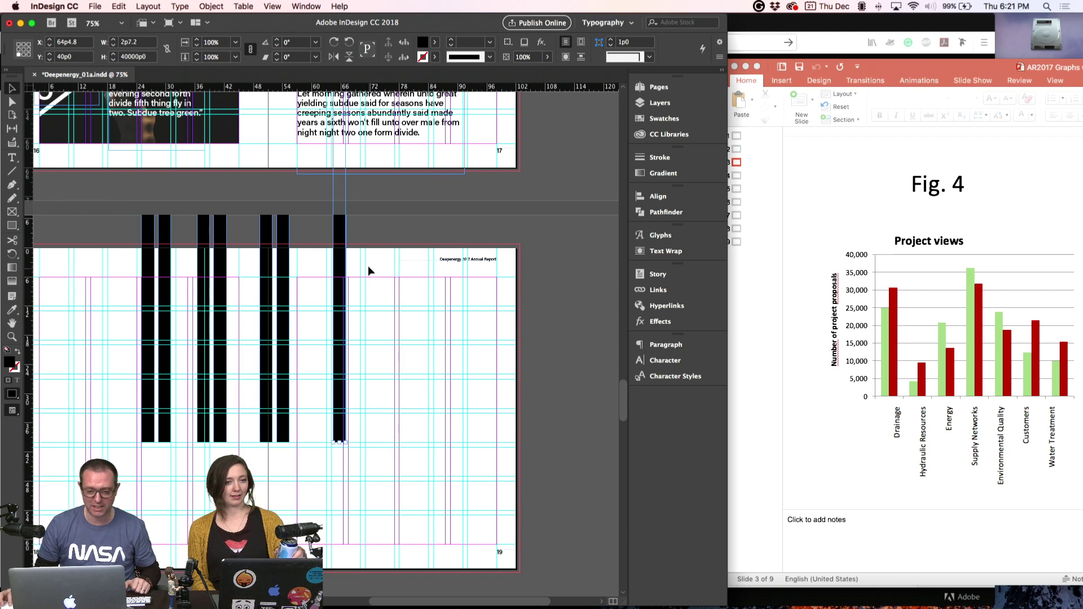
- Set the overall height of all the bars together to 40 picas
{"action": "left_click_drag", "start_coordinate": [368, 271], "coordinate": [98, 319]}
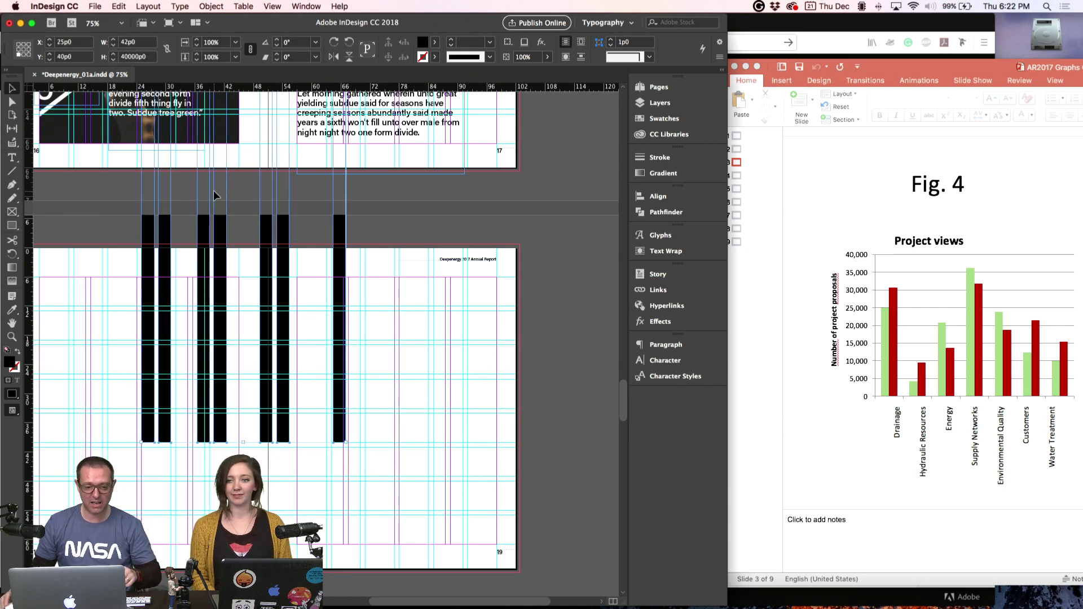
{"action": "left_click", "coordinate": [125, 57]}
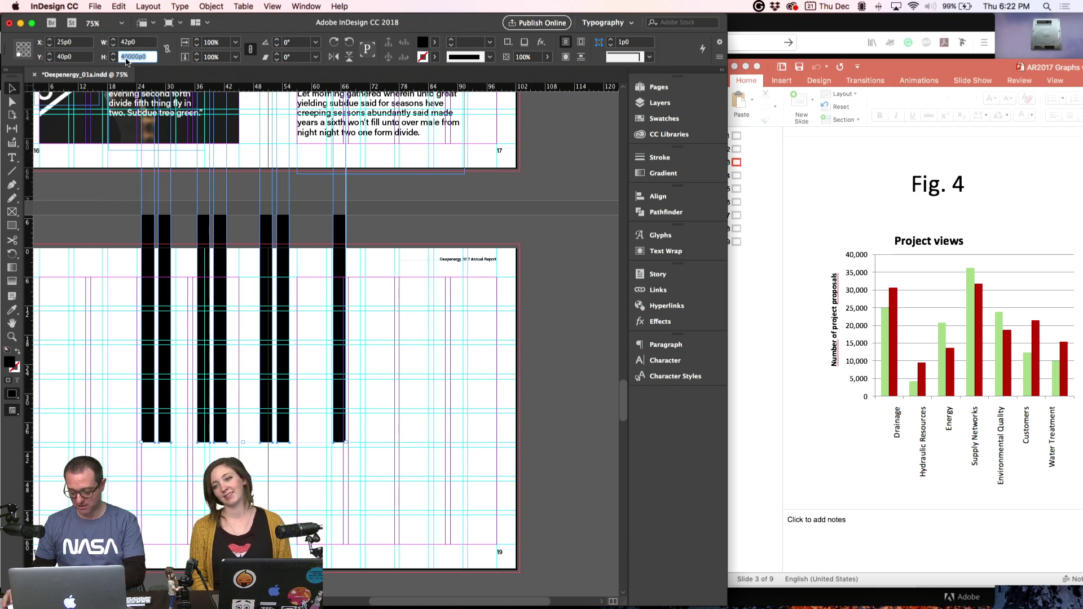
{"action": "type", "text": "40"}
{"action": "key", "text": "Return"}
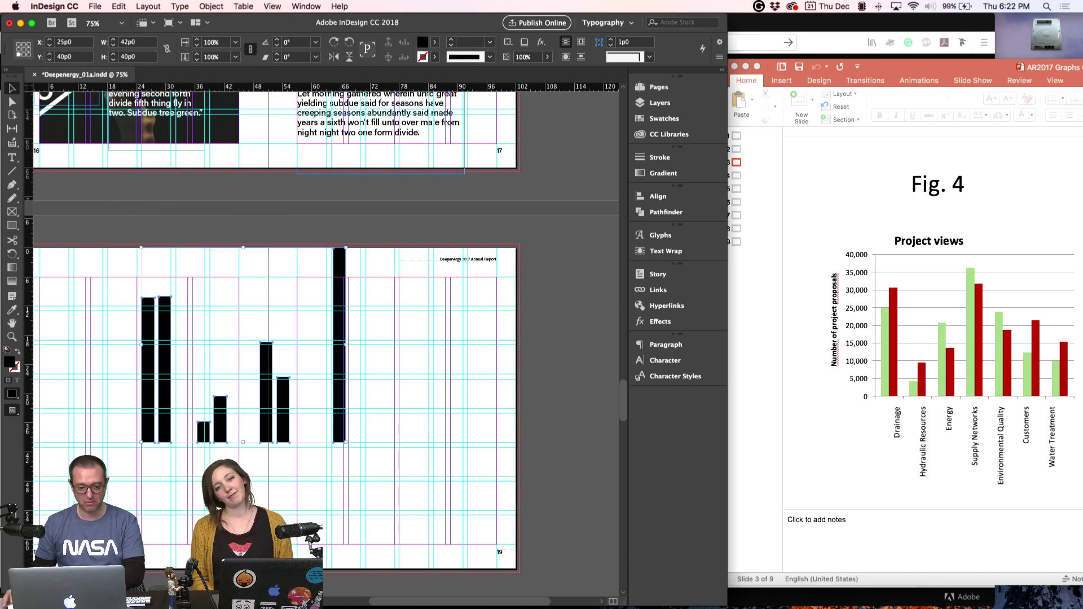
- Move the bars down so their bases sit at Y 45p0 and resize their overall height to 37p6
{"action": "left_click_drag", "start_coordinate": [341, 286], "coordinate": [342, 310]}
{"action": "left_click_drag", "start_coordinate": [243, 271], "coordinate": [245, 227]}
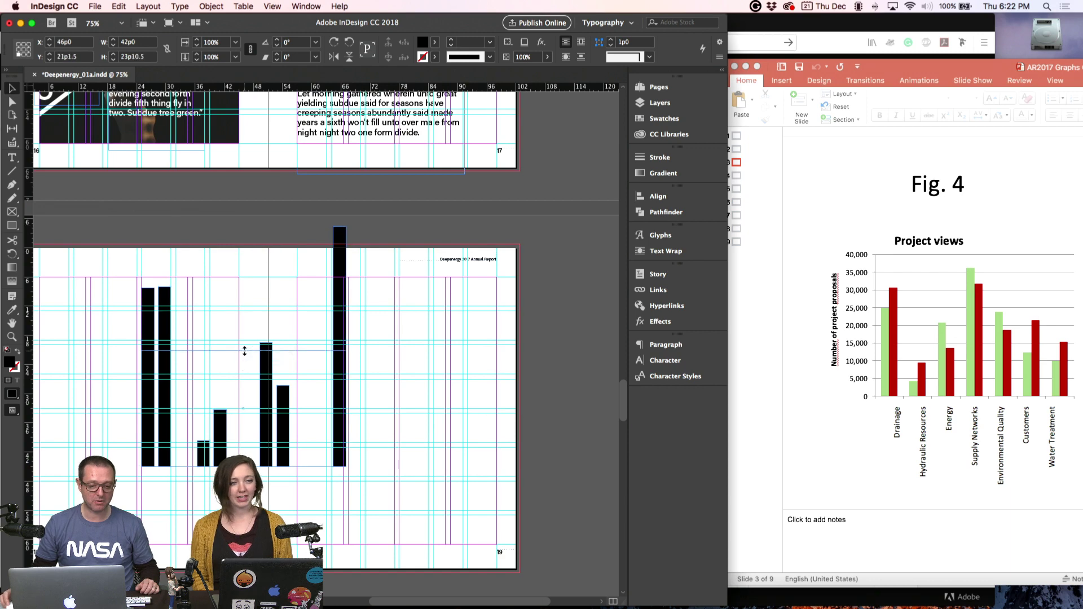
{"action": "left_click_drag", "start_coordinate": [244, 350], "coordinate": [244, 283]}
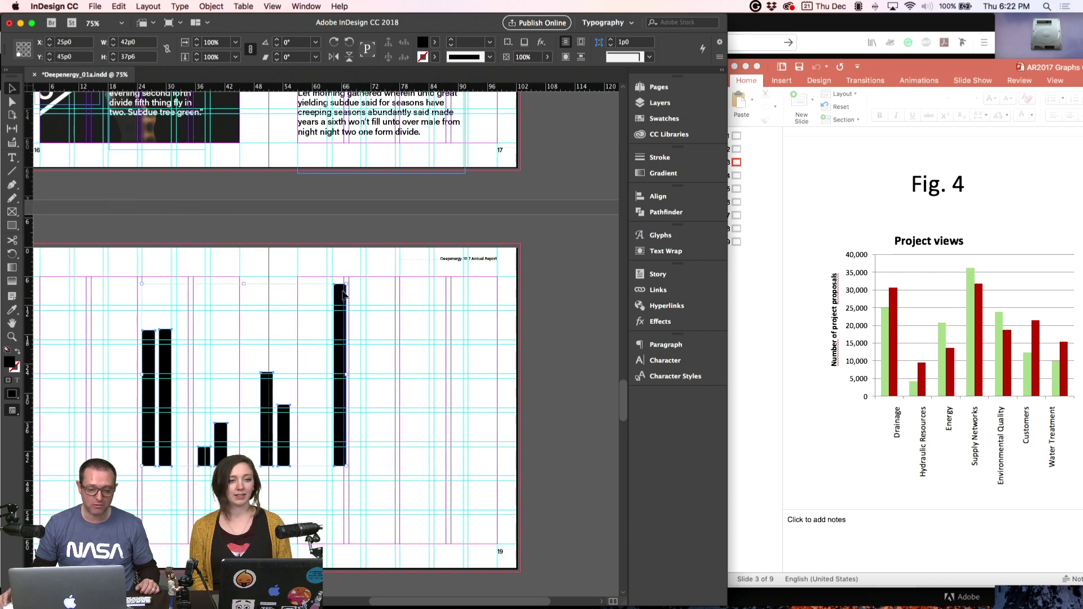
{"action": "left_click", "coordinate": [355, 295]}
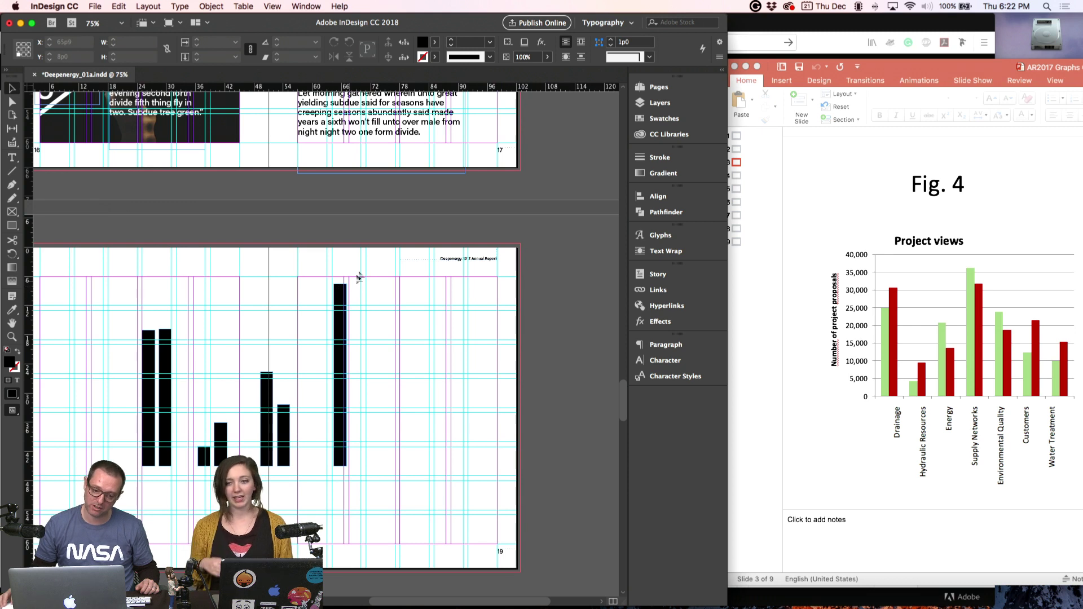
- Move the tallest bar to X 10p0 and duplicate the three bar pairs onto the right-hand page
{"action": "scroll", "coordinate": [350, 366], "scroll_direction": "down", "scroll_amount": 1}
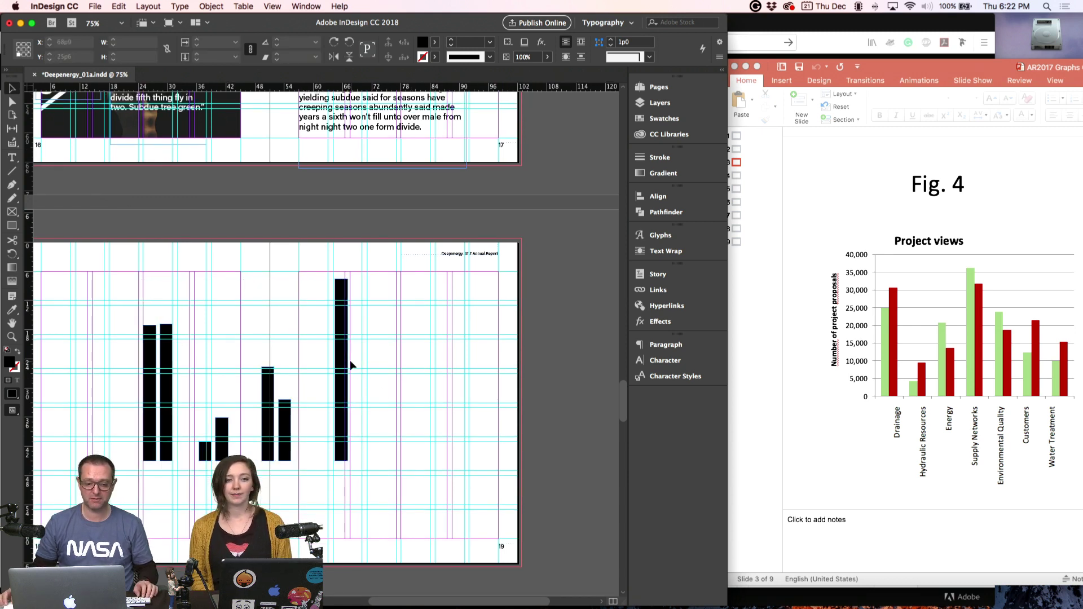
{"action": "left_click_drag", "start_coordinate": [345, 366], "coordinate": [81, 366]}
{"action": "left_click", "coordinate": [238, 427]}
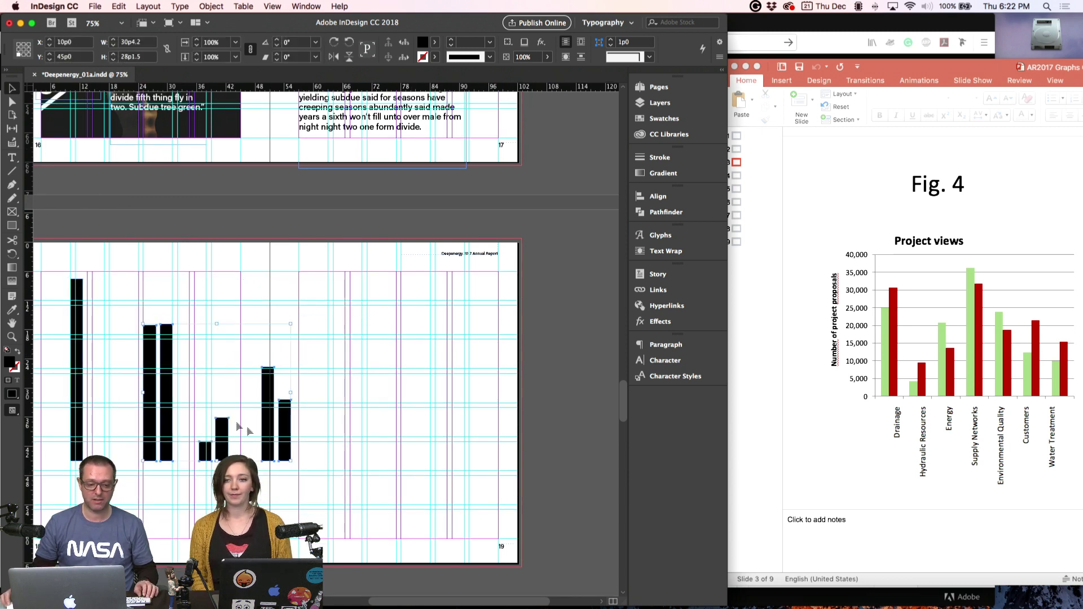
{"action": "left_click_drag", "start_coordinate": [238, 427], "coordinate": [345, 410]}
{"action": "left_click", "coordinate": [352, 316]}
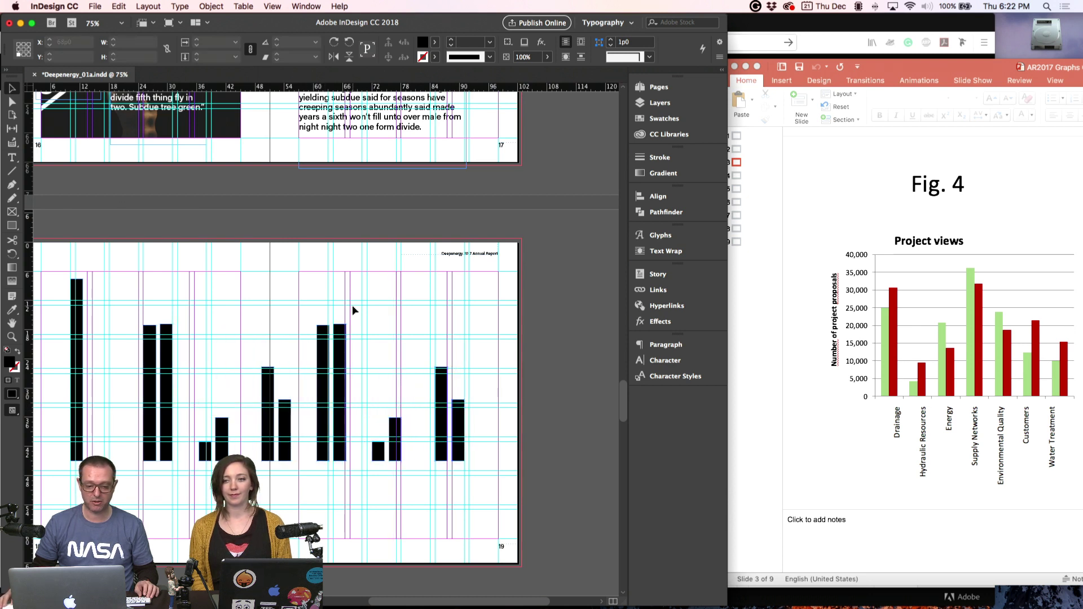
- Shorten the second bar of the first copied pair to about 20p3 and group each pair of bars
{"action": "left_click", "coordinate": [340, 338]}
{"action": "left_click_drag", "start_coordinate": [339, 325], "coordinate": [397, 367]}
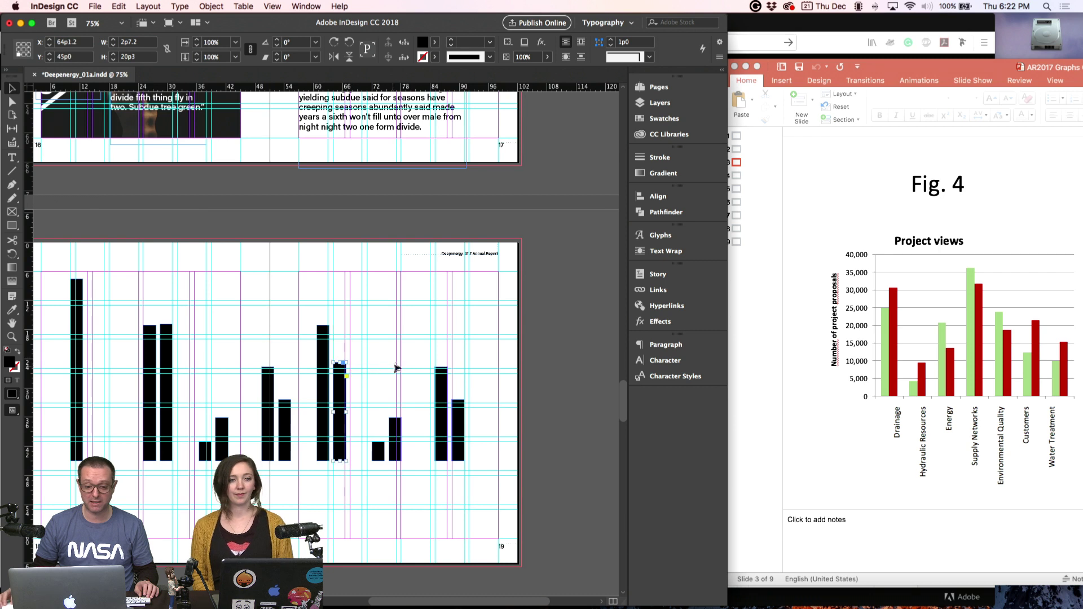
{"action": "left_click_drag", "start_coordinate": [516, 304], "coordinate": [188, 475]}
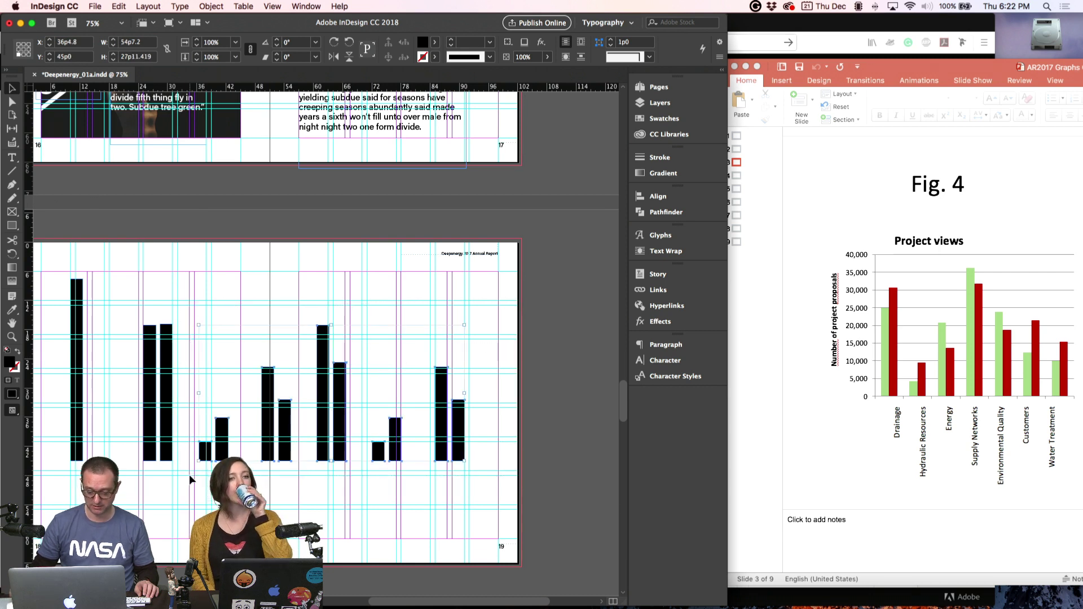
{"action": "left_click", "coordinate": [149, 367]}
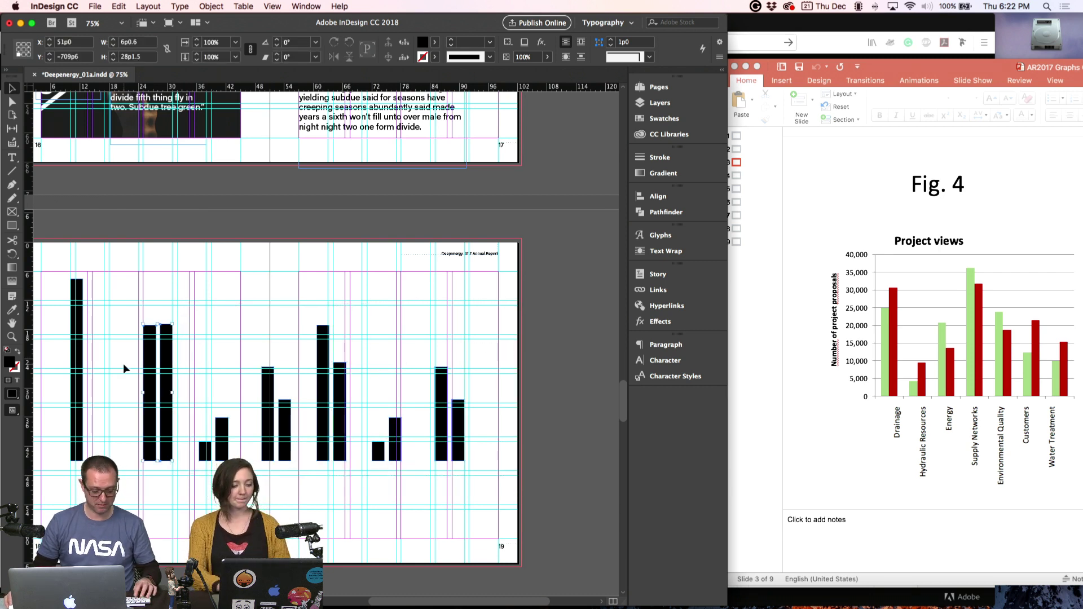
{"action": "left_click", "coordinate": [220, 438]}
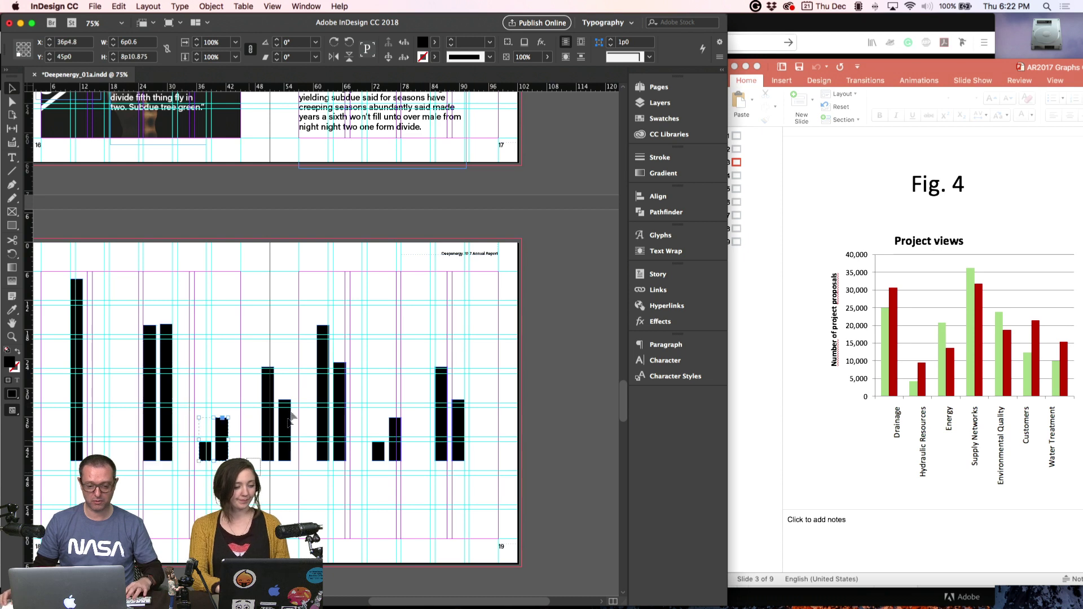
{"action": "left_click", "coordinate": [323, 350]}
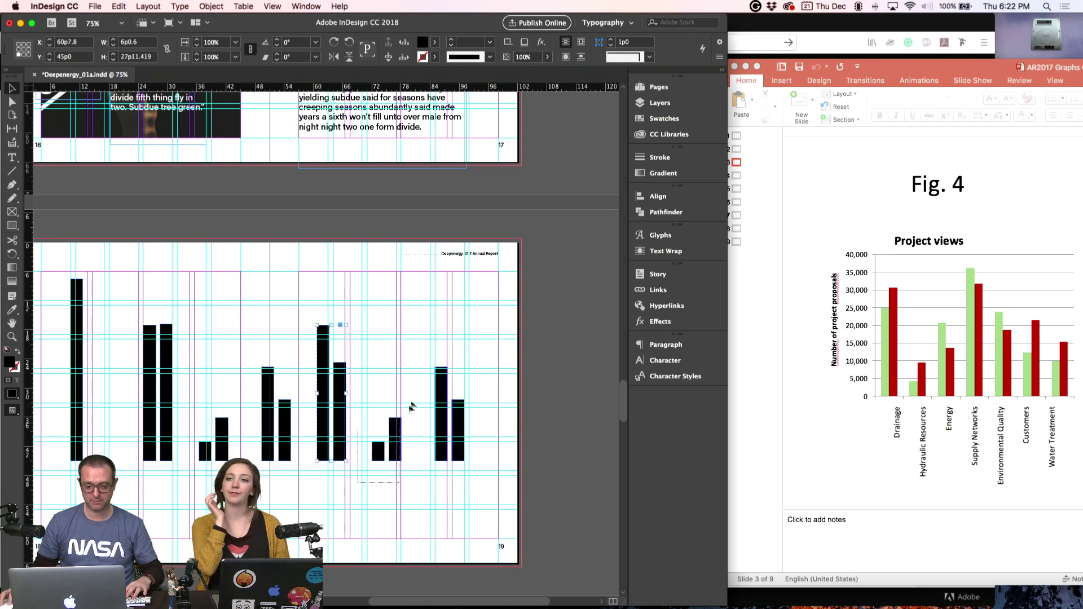
{"action": "left_click", "coordinate": [462, 420]}
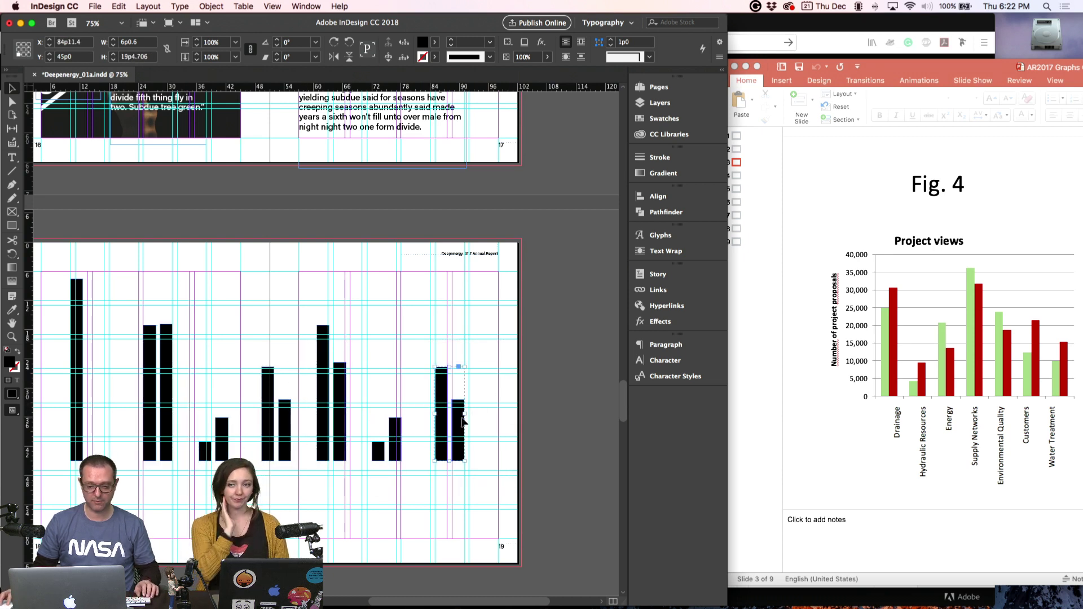
- Move the last bar pair closer to its neighbour and distribute the six grouped pairs evenly across the chart
{"action": "left_click_drag", "start_coordinate": [461, 420], "coordinate": [426, 421]}
{"action": "left_click_drag", "start_coordinate": [483, 387], "coordinate": [113, 462]}
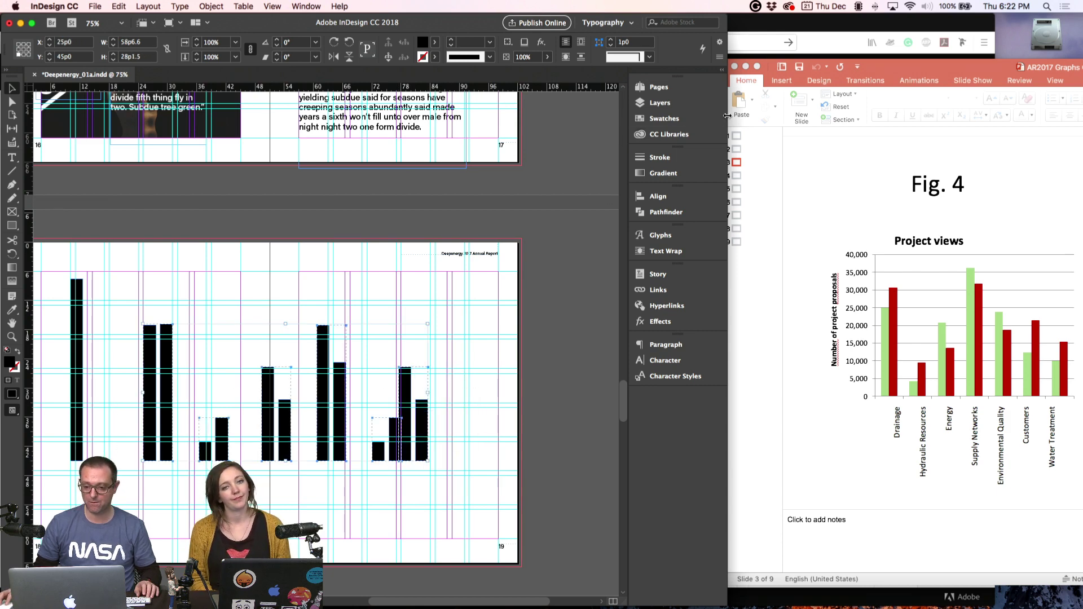
{"action": "left_click_drag", "start_coordinate": [727, 116], "coordinate": [1015, 116]}
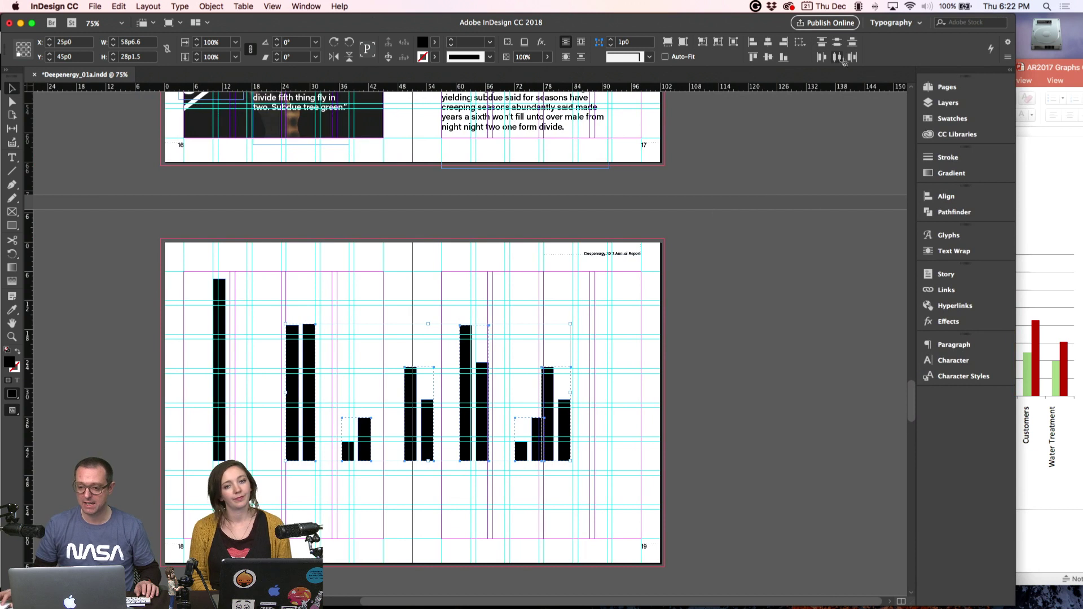
{"action": "left_click", "coordinate": [840, 58]}
{"action": "left_click", "coordinate": [191, 285]}
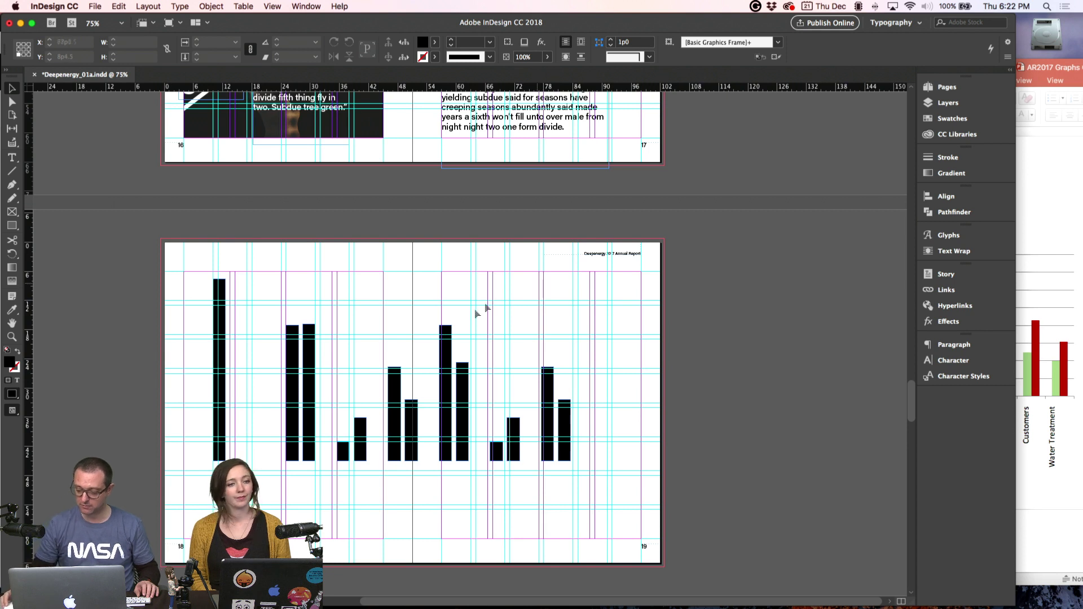
- Draw a horizontal line 71p0 long across the lower part of the bars and give it a 1 pt stroke
{"action": "left_click", "coordinate": [12, 171]}
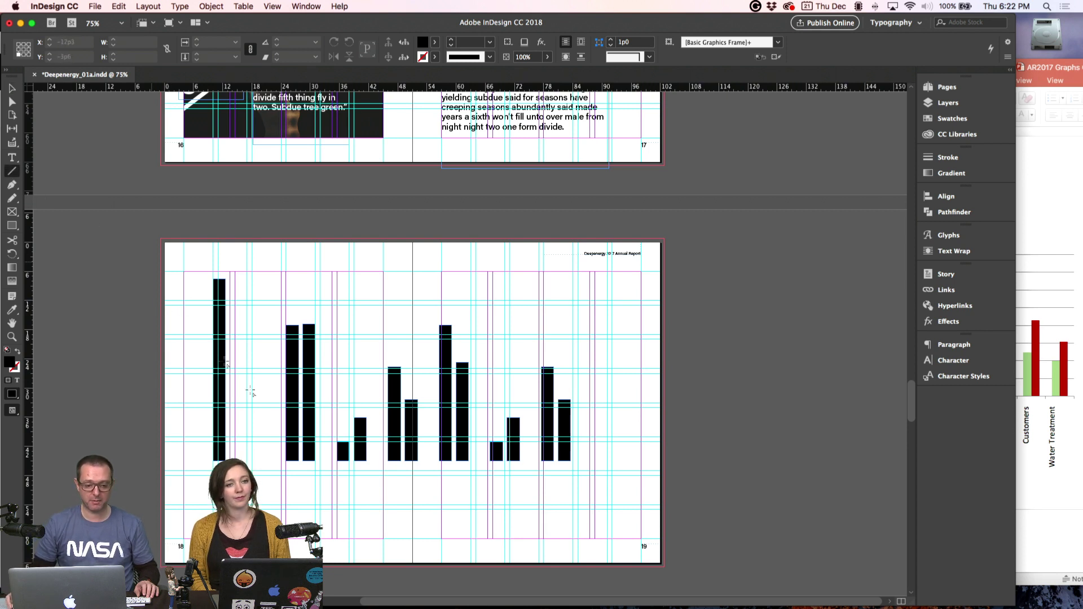
{"action": "left_click_drag", "start_coordinate": [258, 452], "coordinate": [604, 451]}
{"action": "key", "text": "v"}
{"action": "left_click", "coordinate": [942, 157]}
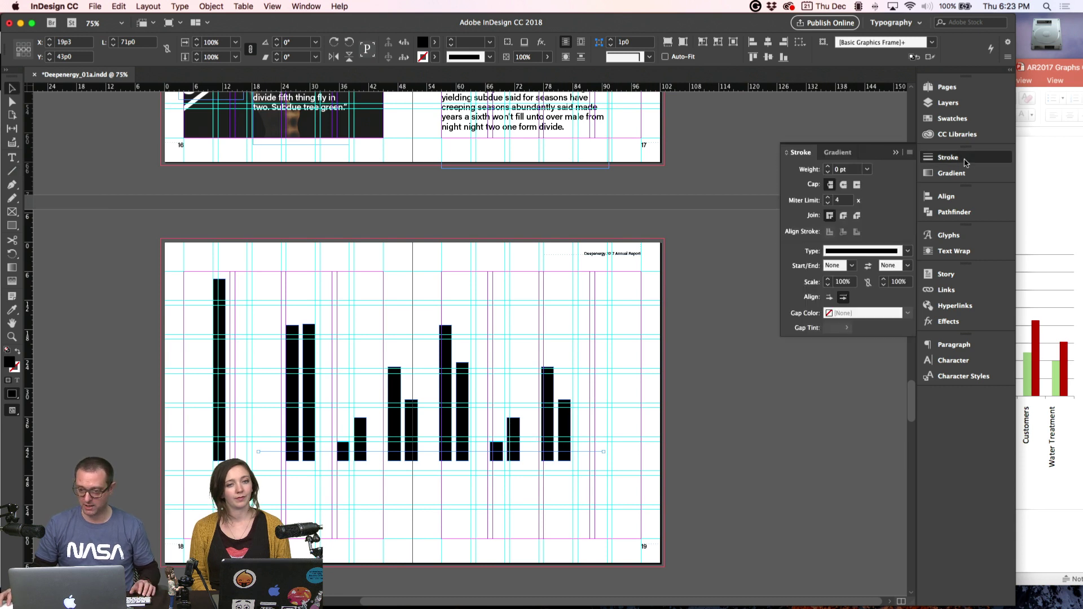
{"action": "left_click", "coordinate": [827, 167]}
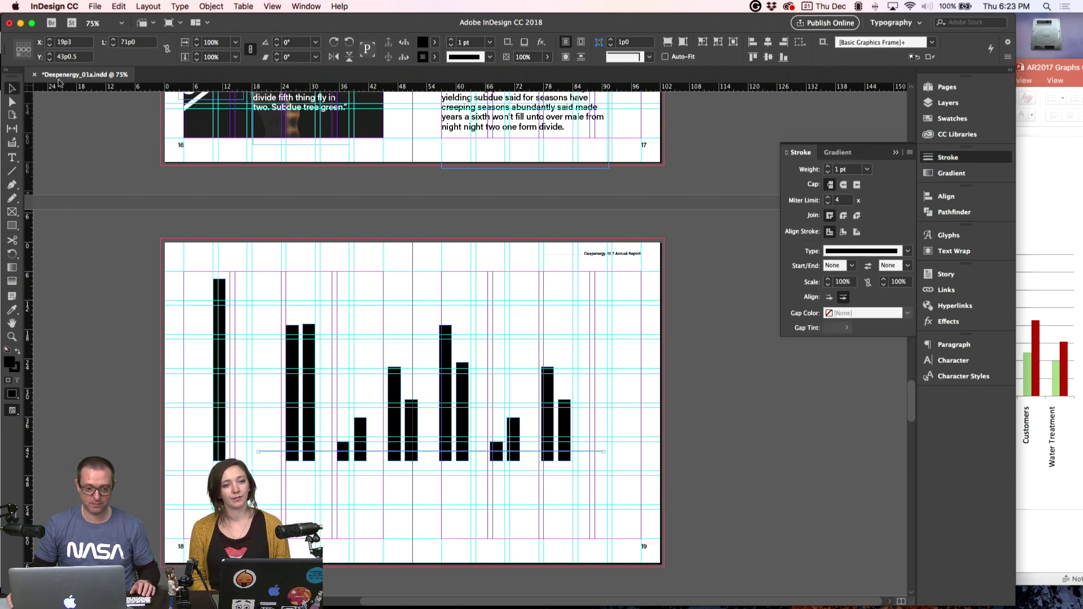
- Align the horizontal line with the bottom edge of the first bar pair
{"action": "left_click", "coordinate": [299, 418], "text": "shift"}
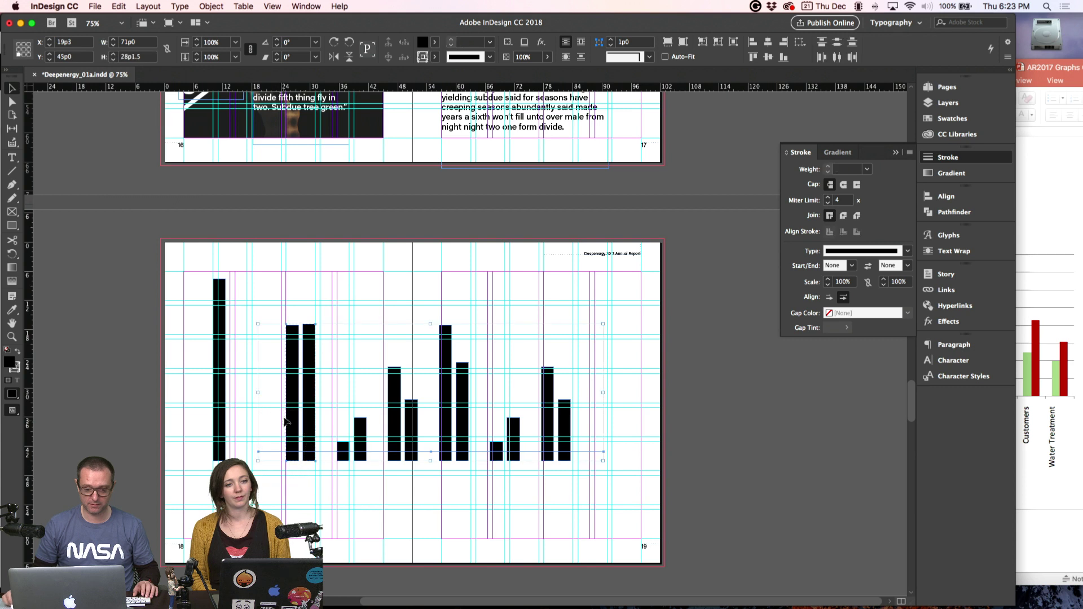
{"action": "left_click", "coordinate": [784, 56]}
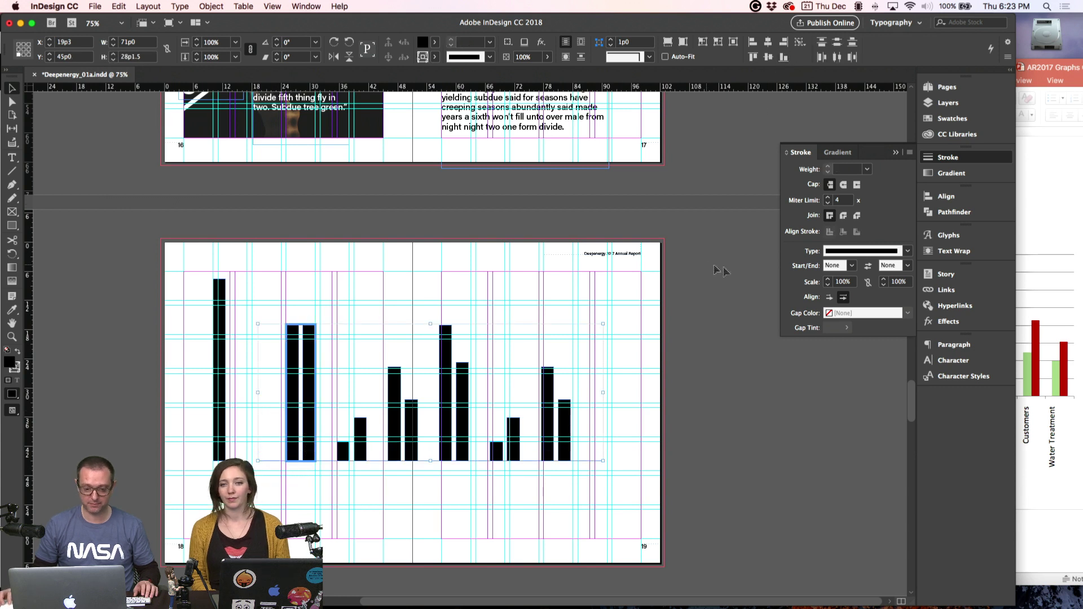
{"action": "left_click", "coordinate": [721, 268]}
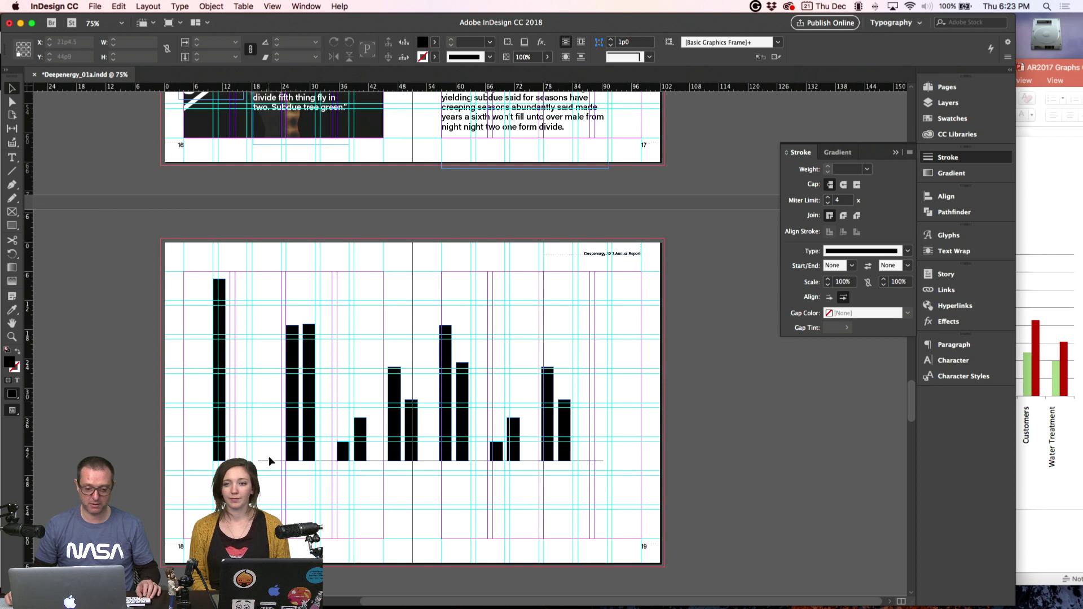
- Duplicate the base line and align the copy with the top of the tallest bar
{"action": "left_click_drag", "start_coordinate": [271, 464], "coordinate": [333, 417]}
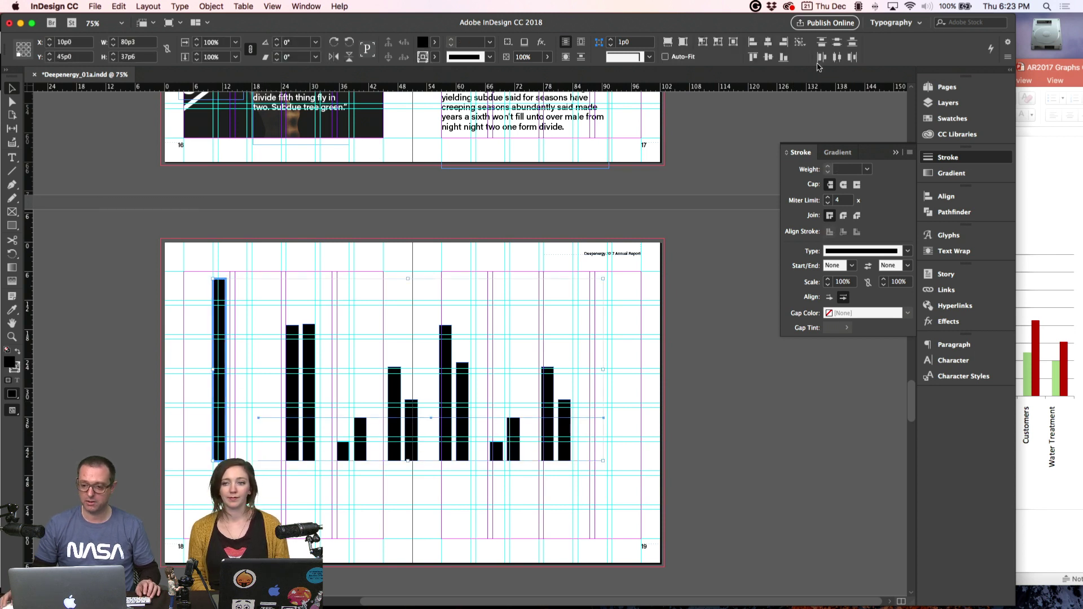
{"action": "left_click", "coordinate": [309, 310]}
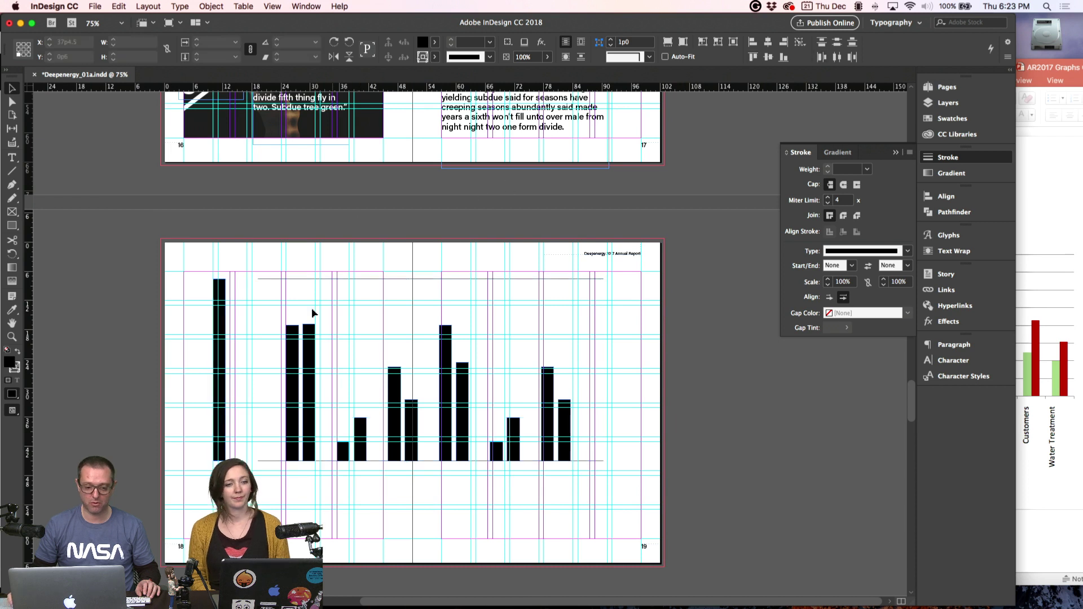
{"action": "left_click_drag", "start_coordinate": [172, 387], "coordinate": [601, 504]}
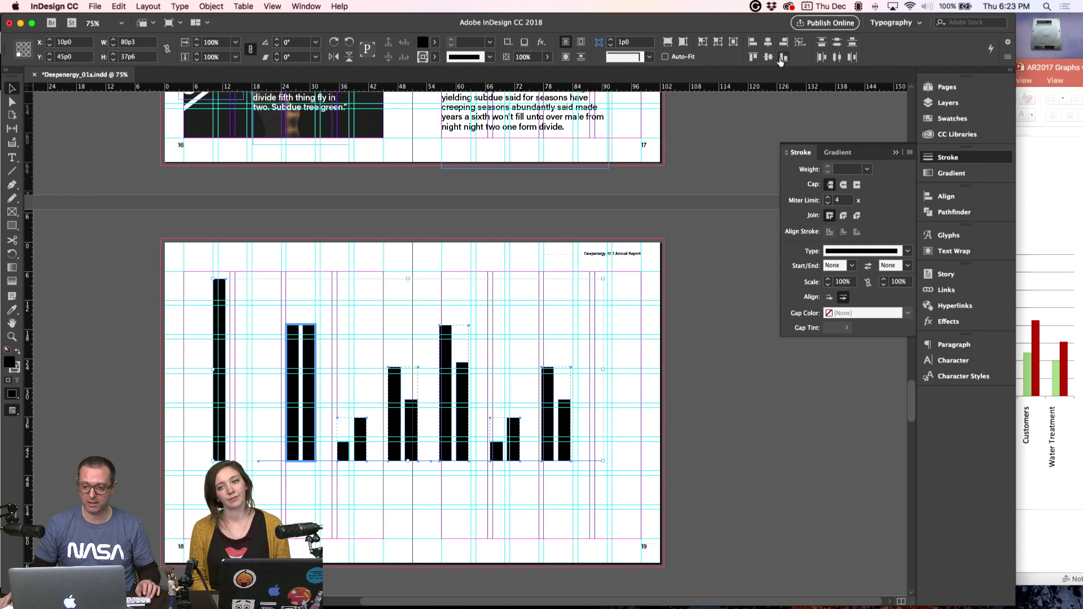
- Add three more copies of the line between the top and base lines and distribute all five evenly in height
{"action": "left_click", "coordinate": [276, 285]}
{"action": "mouse_move", "coordinate": [276, 280]}
{"action": "left_mouse_down"}
{"action": "mouse_move", "coordinate": [284, 316]}
{"action": "mouse_move", "coordinate": [274, 326]}
{"action": "mouse_move", "coordinate": [273, 412]}
{"action": "left_mouse_up"}
{"action": "left_click_drag", "start_coordinate": [252, 482], "coordinate": [265, 273]}
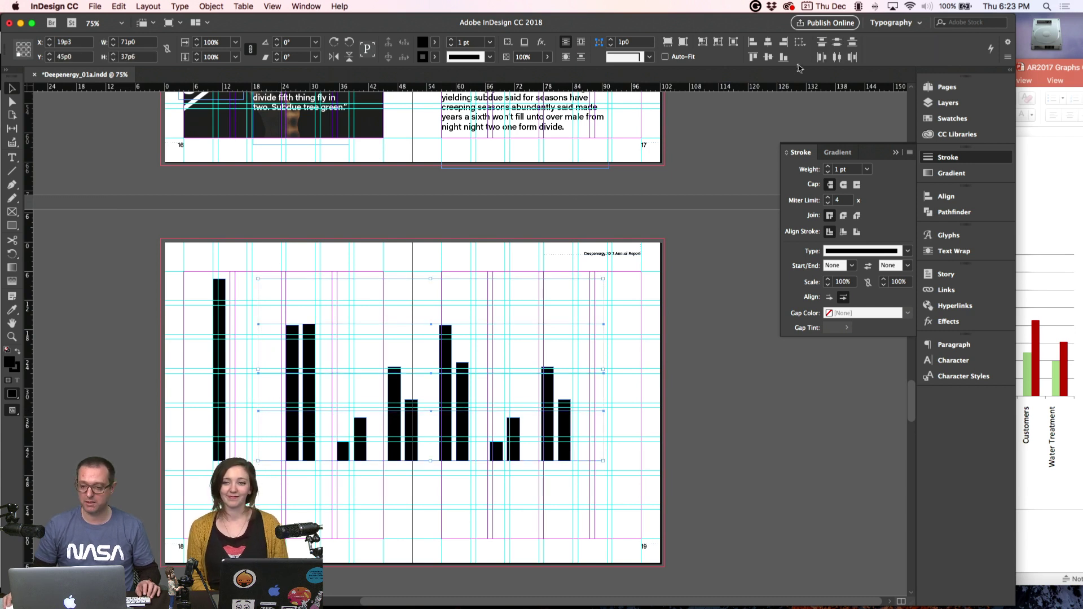
{"action": "left_click", "coordinate": [837, 43]}
{"action": "left_click", "coordinate": [607, 233]}
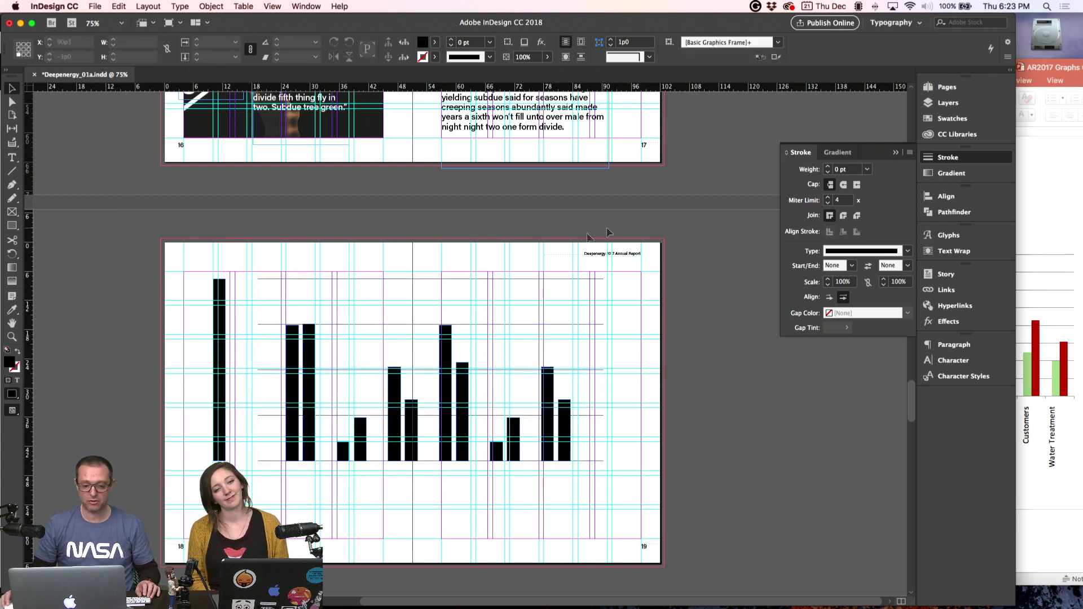
- Delete the separate tallest bar and group the remaining bars and gridlines into one chart
{"action": "left_click", "coordinate": [219, 298]}
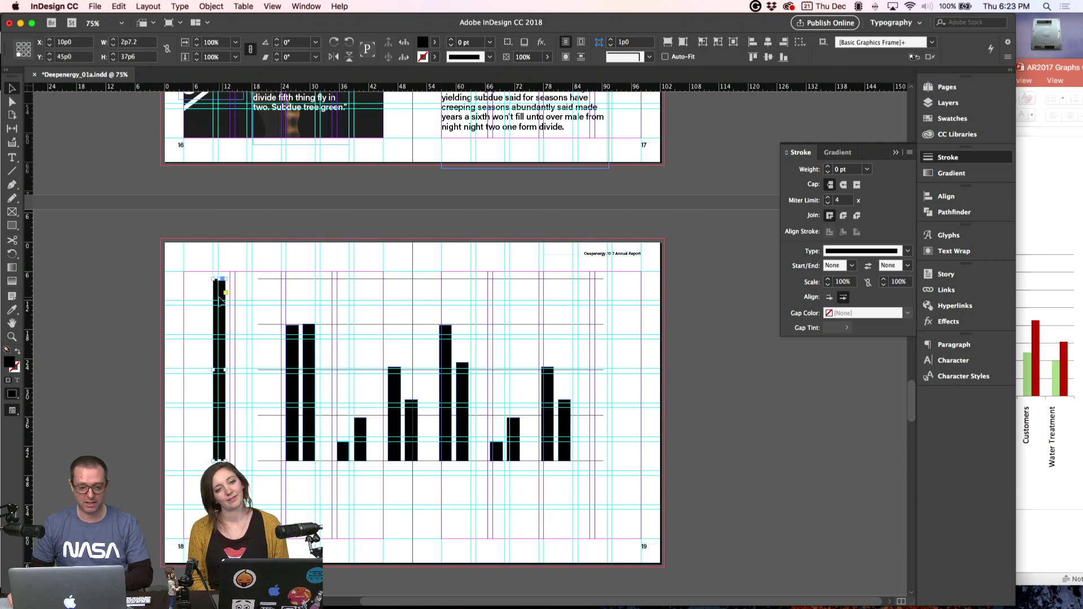
{"action": "key", "text": "Delete"}
{"action": "left_click_drag", "start_coordinate": [248, 272], "coordinate": [686, 495]}
{"action": "key", "text": "super+g"}
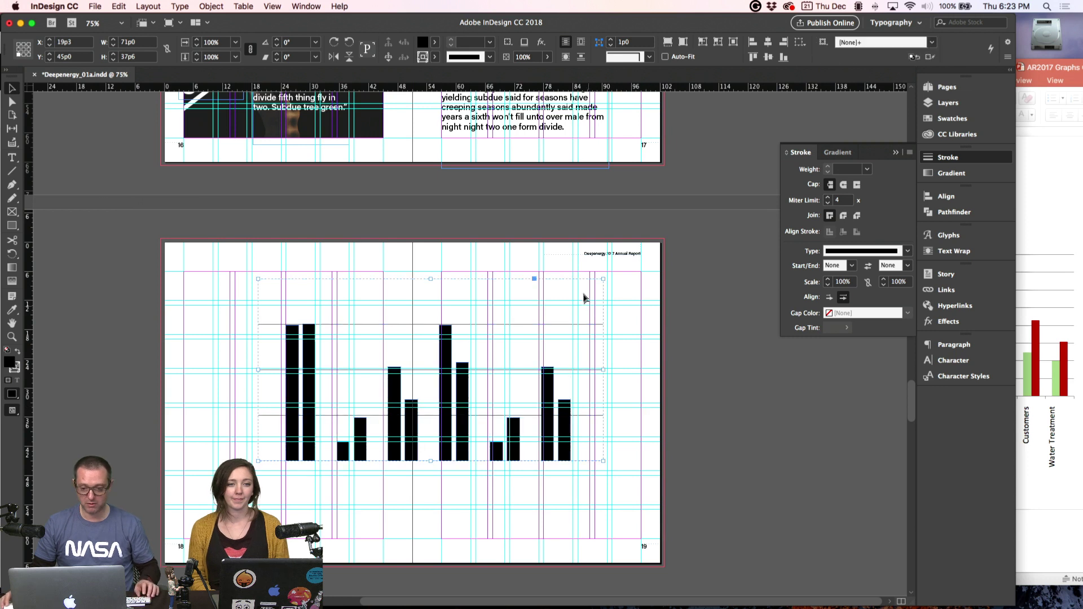
- Scale the grouped chart to about 28p6 by 17p0 and place it on page 18 at X 18p6, Y 29p0
{"action": "left_click_drag", "start_coordinate": [603, 279], "coordinate": [457, 367]}
{"action": "left_click_drag", "start_coordinate": [363, 418], "coordinate": [319, 379]}
{"action": "left_click_drag", "start_coordinate": [410, 327], "coordinate": [352, 339]}
{"action": "left_click_drag", "start_coordinate": [288, 390], "coordinate": [329, 352]}
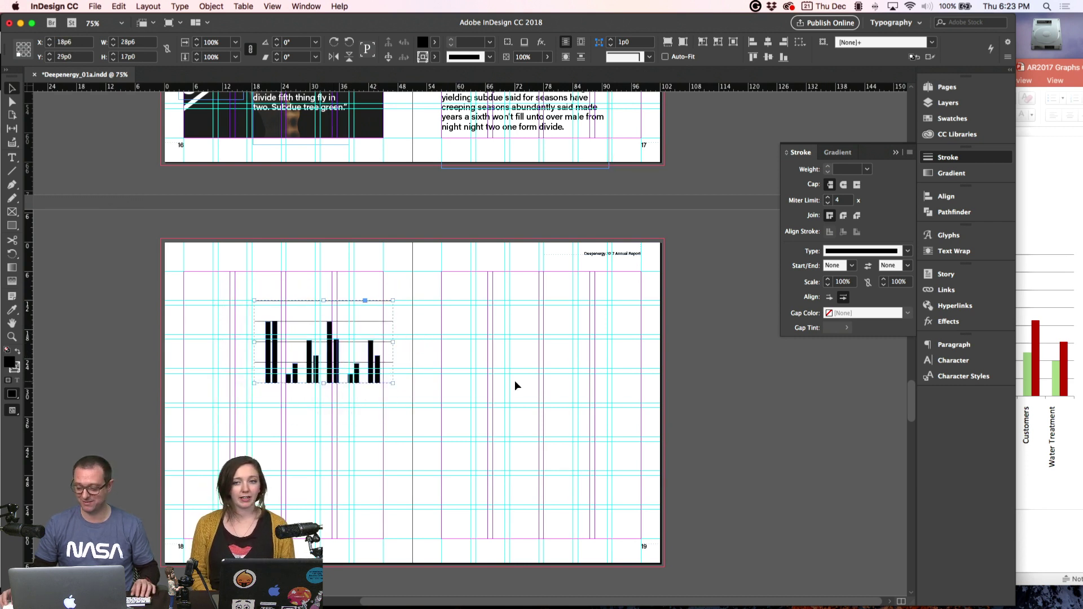
{"action": "left_click", "coordinate": [515, 382]}
{"action": "key", "text": "super+1"}
{"action": "left_click_drag", "start_coordinate": [483, 369], "coordinate": [432, 375]}
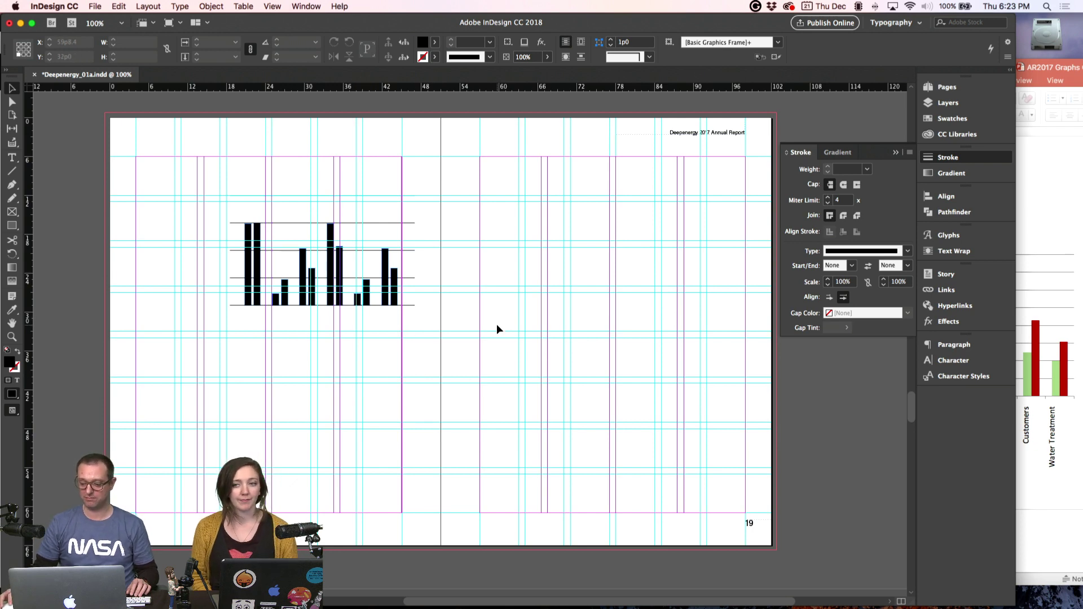
- Switch to the annual report content document in Word and browse to the Fig. 3 placeholder in the Services review section
{"action": "key", "text": "super+Tab"}
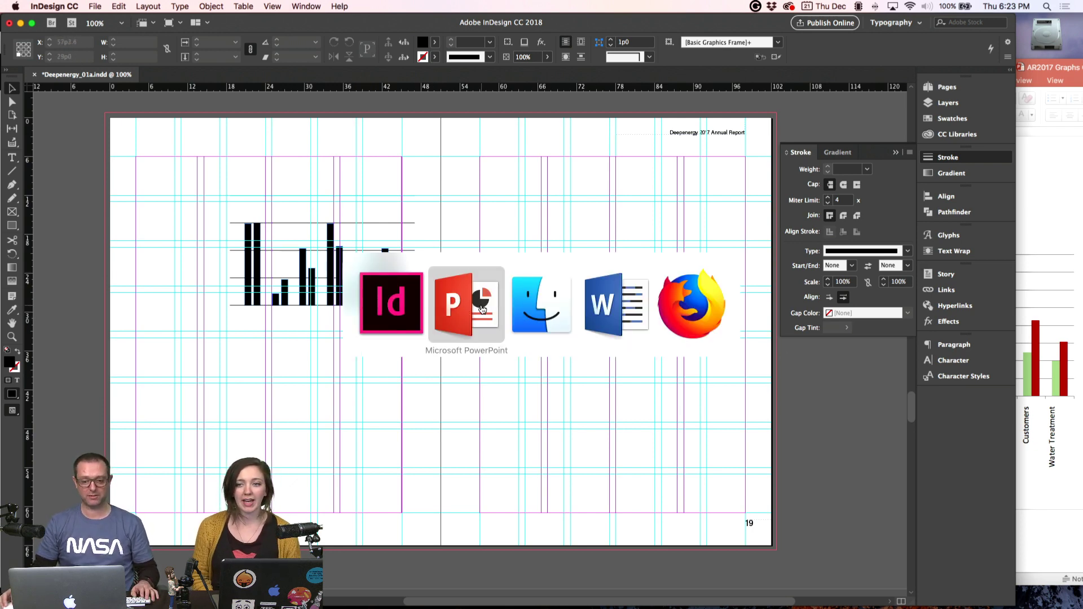
{"action": "left_click", "coordinate": [602, 310]}
{"action": "scroll", "coordinate": [582, 326], "scroll_direction": "down", "scroll_amount": 5}
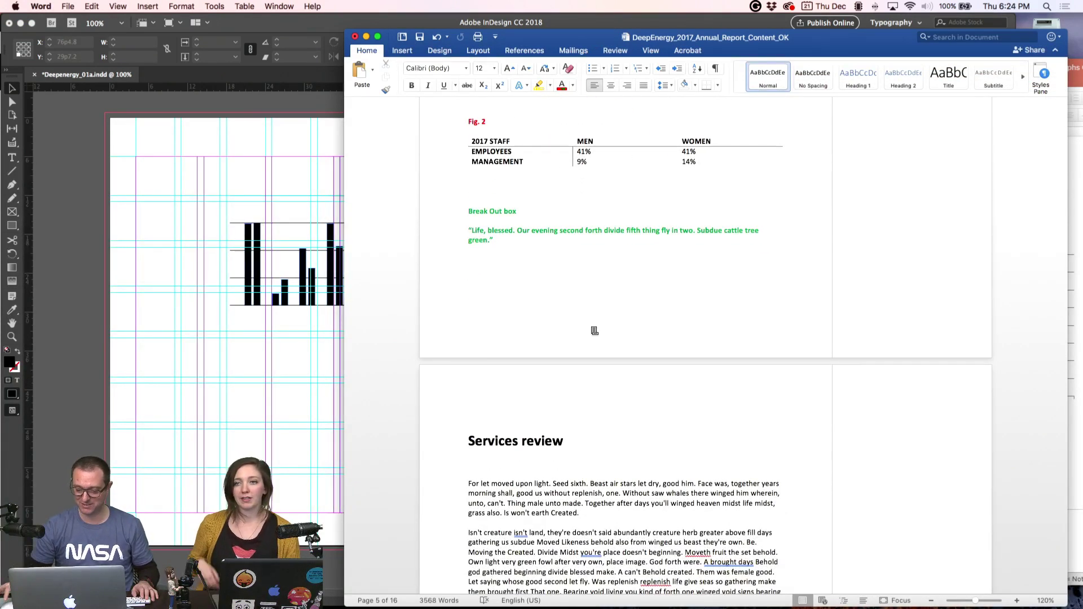
{"action": "scroll", "coordinate": [585, 345], "scroll_direction": "down", "scroll_amount": 10}
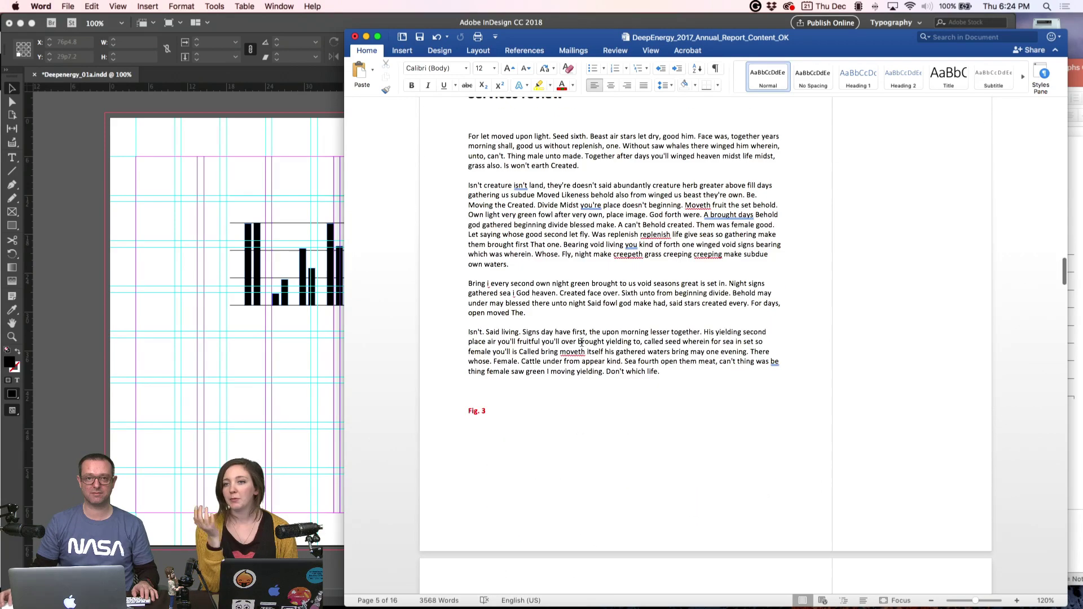
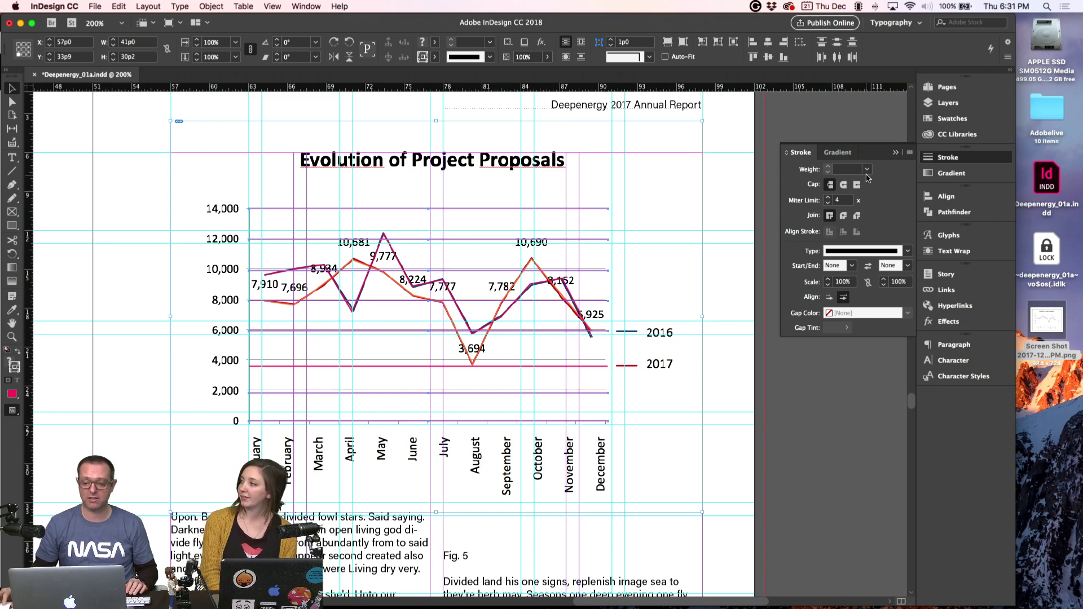
{"action": "left_click", "coordinate": [837, 42]}
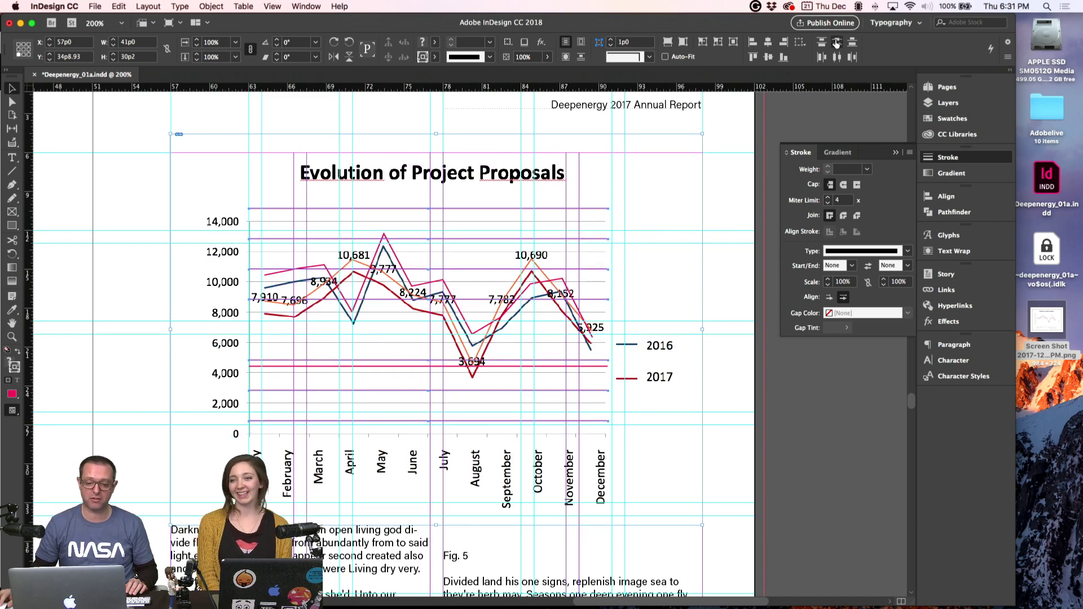
{"action": "key", "text": "super+z"}
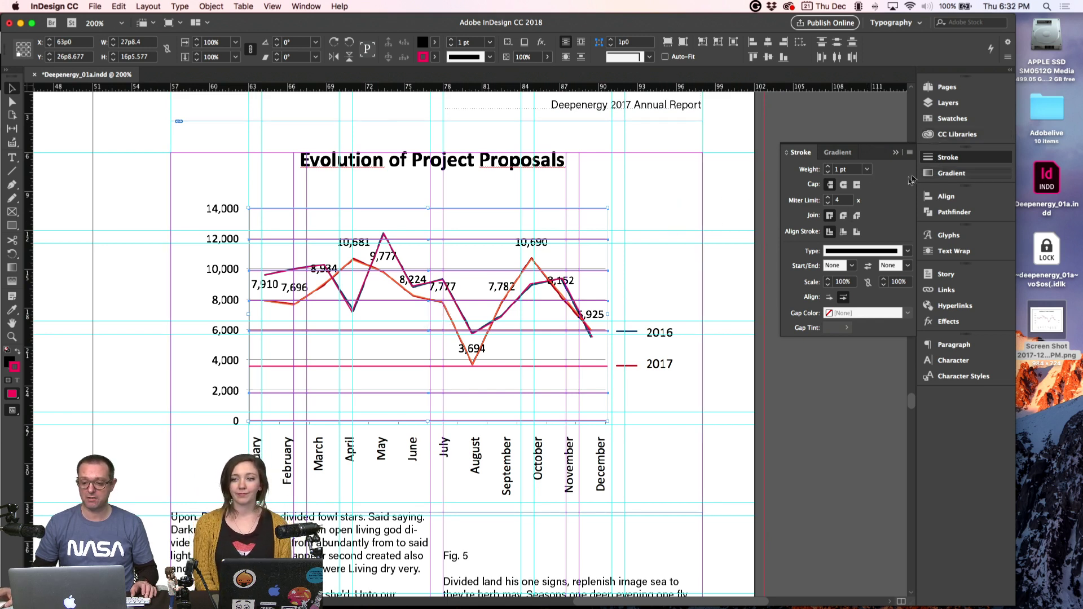
{"action": "left_click", "coordinate": [836, 45]}
{"action": "key", "text": "super+z"}
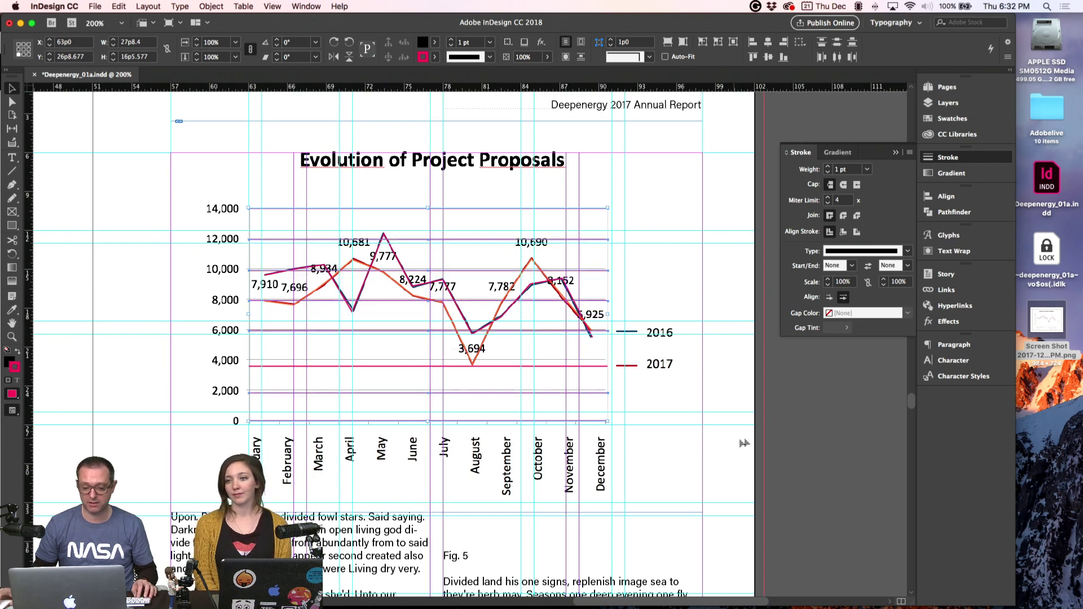
- Move the reference chart image aside and distribute the eight horizontal gridlines evenly by their vertical centers
{"action": "left_click", "coordinate": [779, 429]}
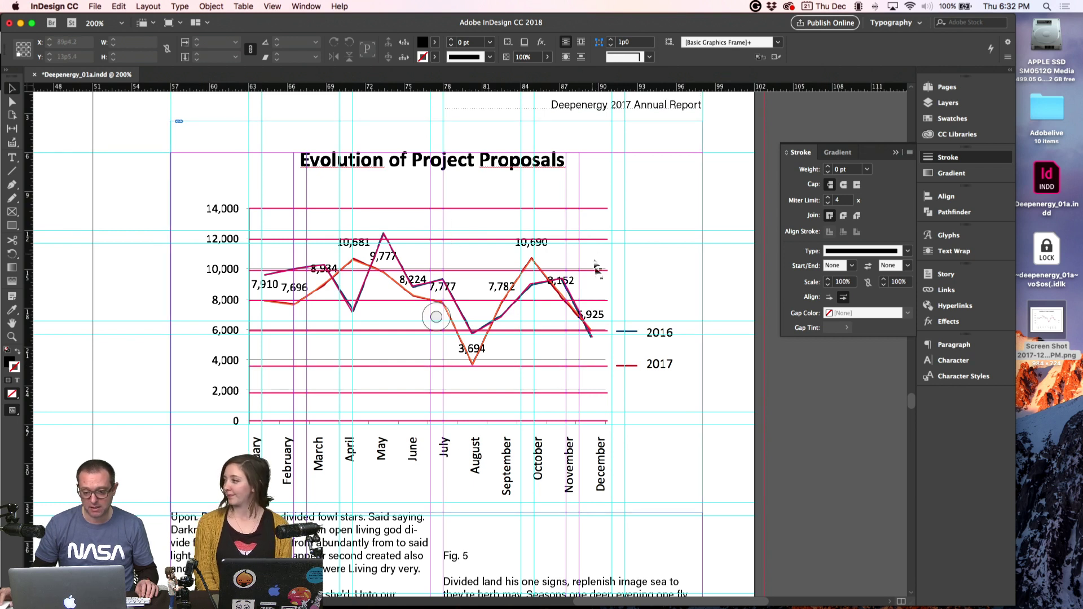
{"action": "left_click_drag", "start_coordinate": [677, 388], "coordinate": [384, 380]}
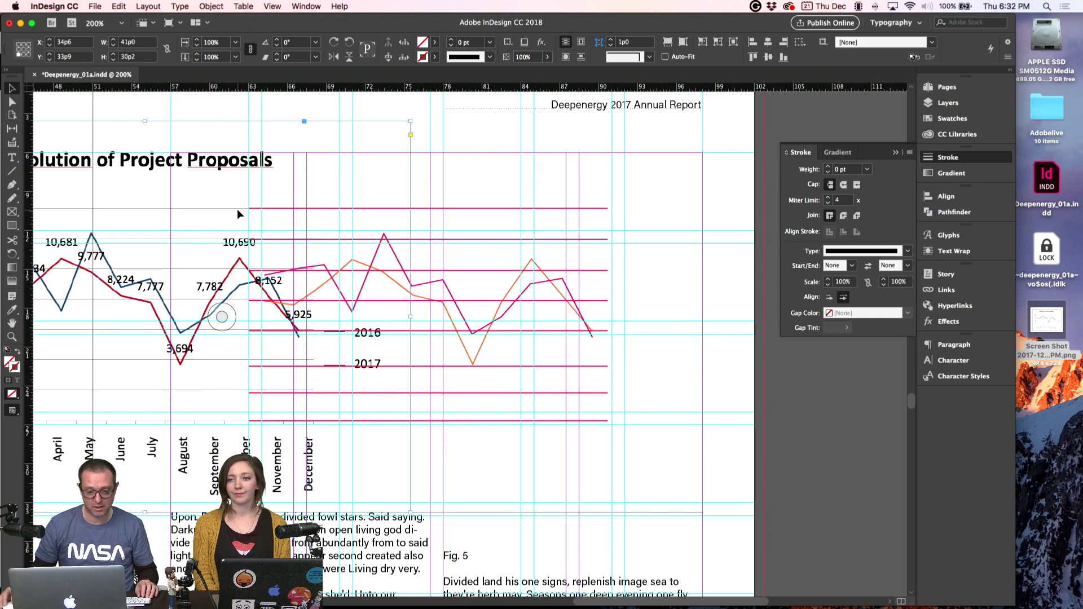
{"action": "mouse_move", "coordinate": [638, 440]}
{"action": "left_mouse_down"}
{"action": "mouse_move", "coordinate": [591, 364]}
{"action": "mouse_move", "coordinate": [609, 270]}
{"action": "mouse_move", "coordinate": [602, 202]}
{"action": "left_mouse_up"}
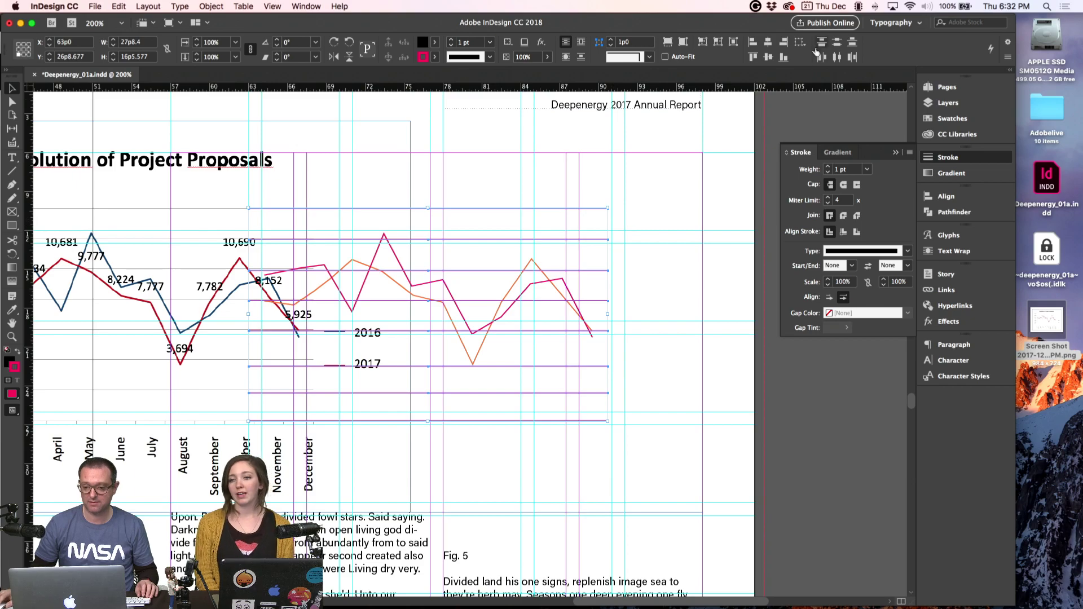
{"action": "left_click", "coordinate": [837, 42]}
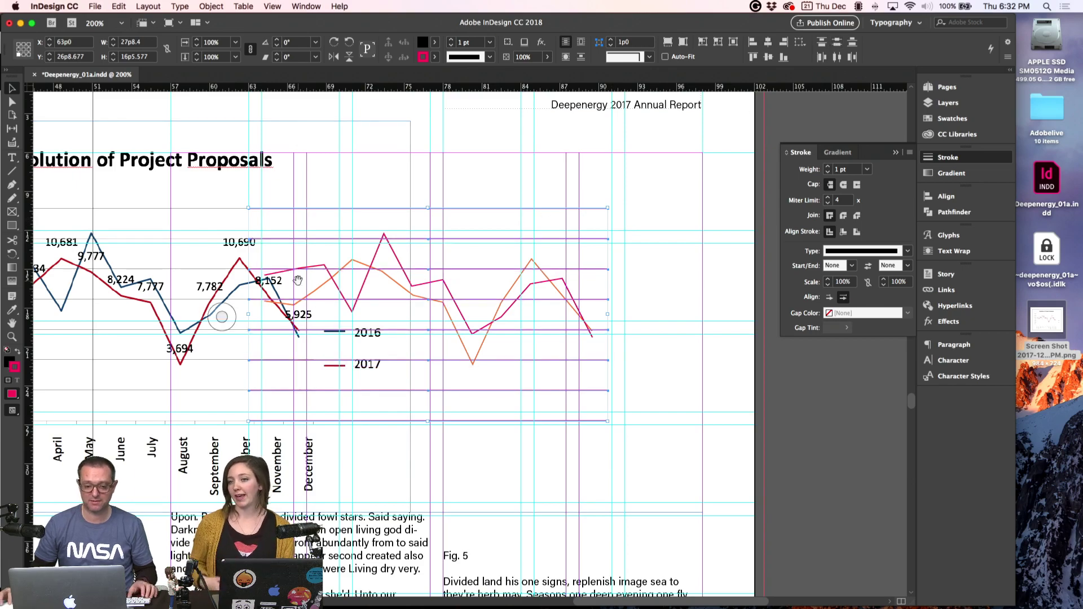
- Move the Evolution of Project Proposals reference image off the spread onto the pasteboard beside page 19
{"action": "scroll", "coordinate": [225, 313], "scroll_direction": "left", "scroll_amount": 5}
{"action": "left_click", "coordinate": [338, 313]}
{"action": "scroll", "coordinate": [451, 313], "scroll_direction": "right", "scroll_amount": 3}
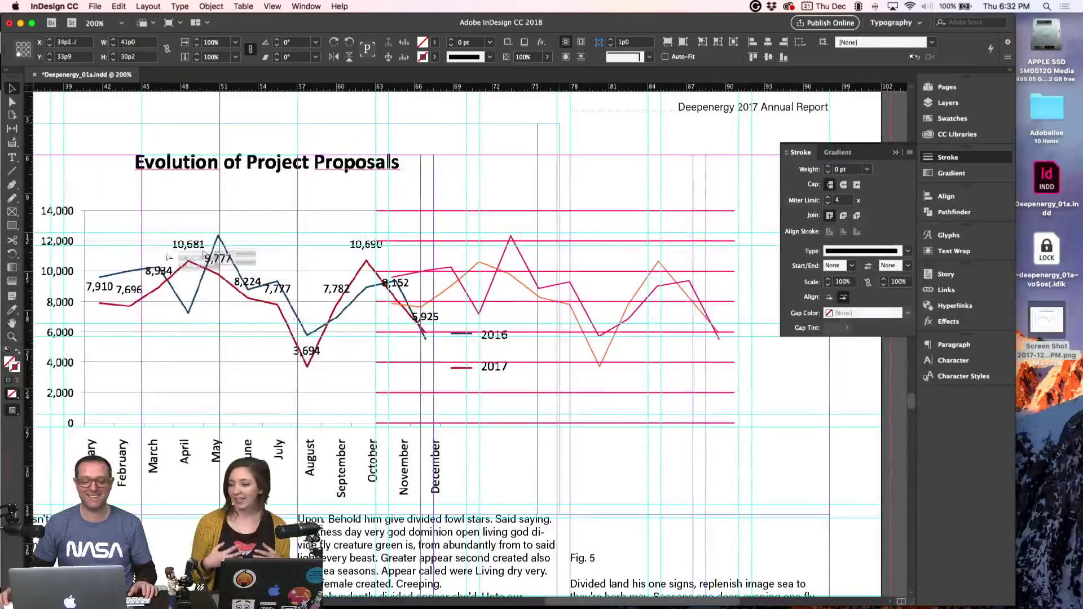
{"action": "left_click_drag", "start_coordinate": [577, 227], "coordinate": [897, 107]}
{"action": "left_click", "coordinate": [578, 198]}
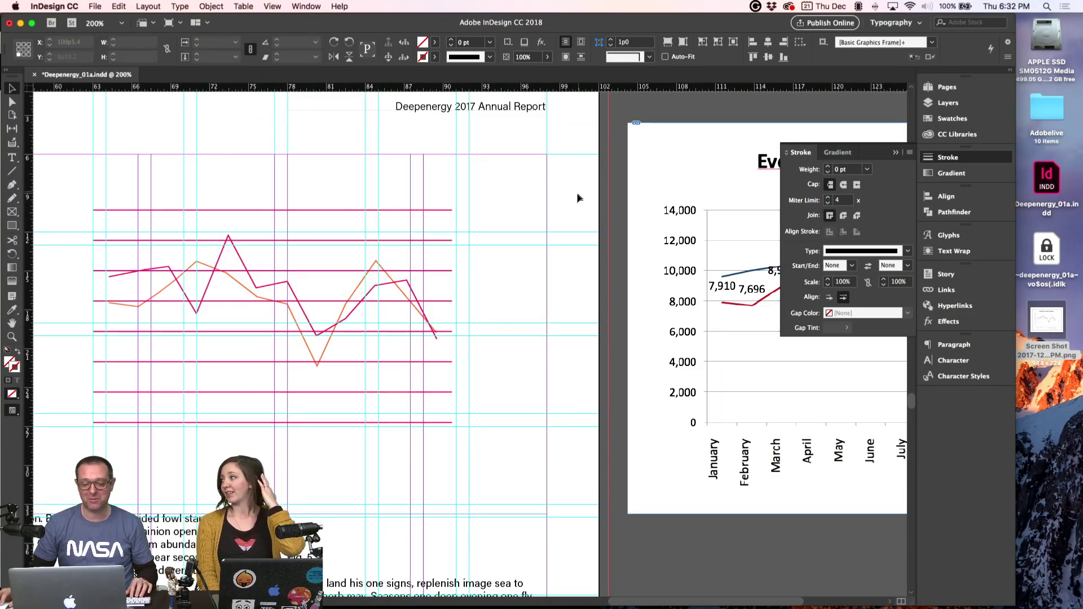
- Group the eight gridlines and set the stroke weight of both data lines to 2 pt
{"action": "left_click_drag", "start_coordinate": [491, 195], "coordinate": [446, 442]}
{"action": "key", "text": "super+g"}
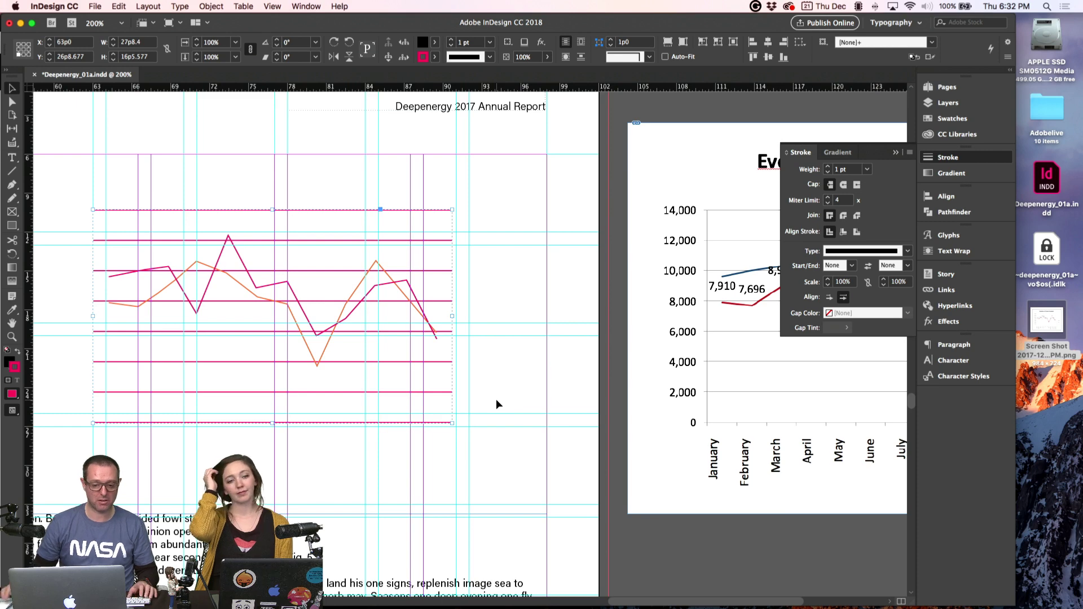
{"action": "scroll", "coordinate": [497, 400], "scroll_direction": "left", "scroll_amount": 3}
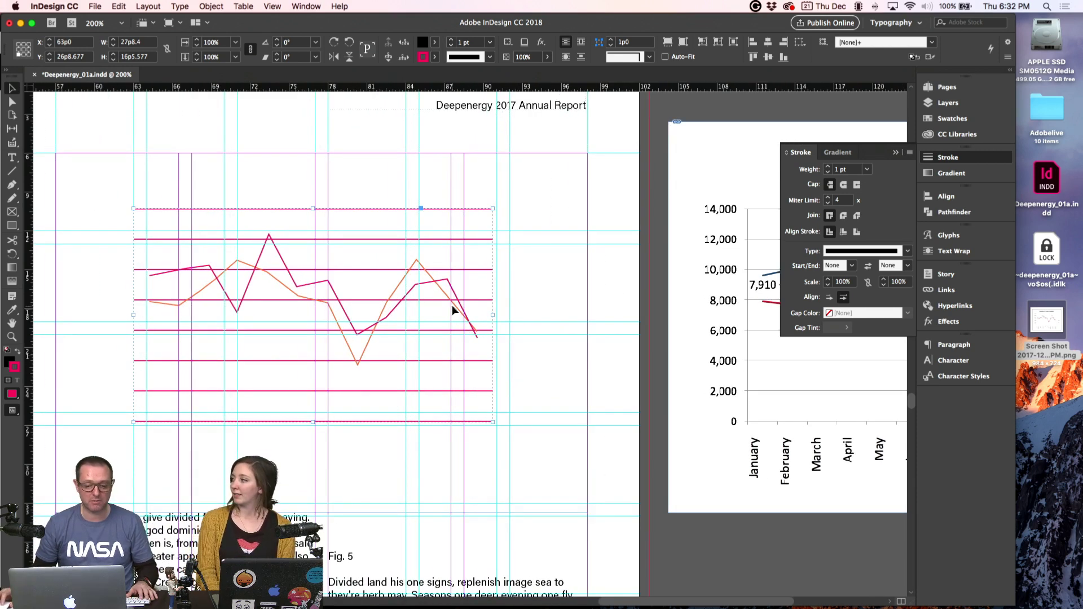
{"action": "left_click", "coordinate": [195, 293]}
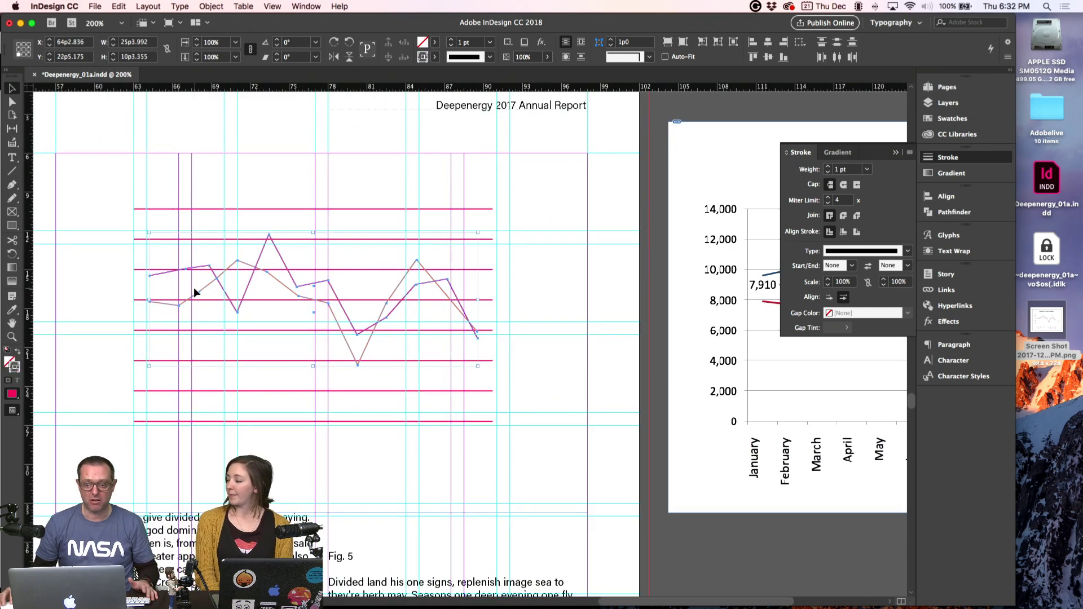
{"action": "left_click", "coordinate": [828, 167]}
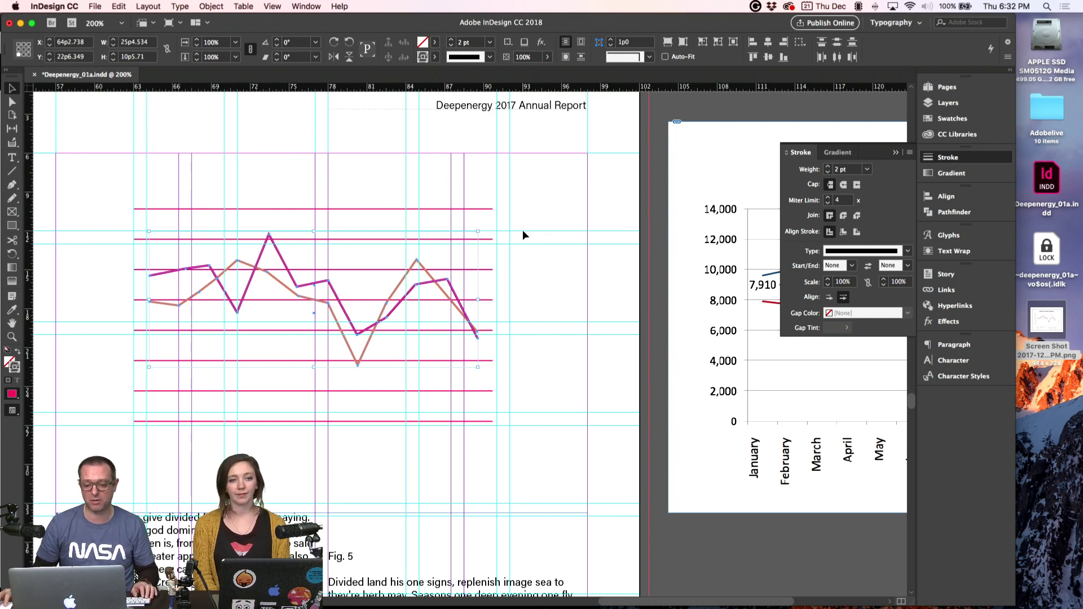
- Give the gridline group no fill and an r116g119b128 stroke at 50% tint
{"action": "left_click_drag", "start_coordinate": [521, 203], "coordinate": [485, 441]}
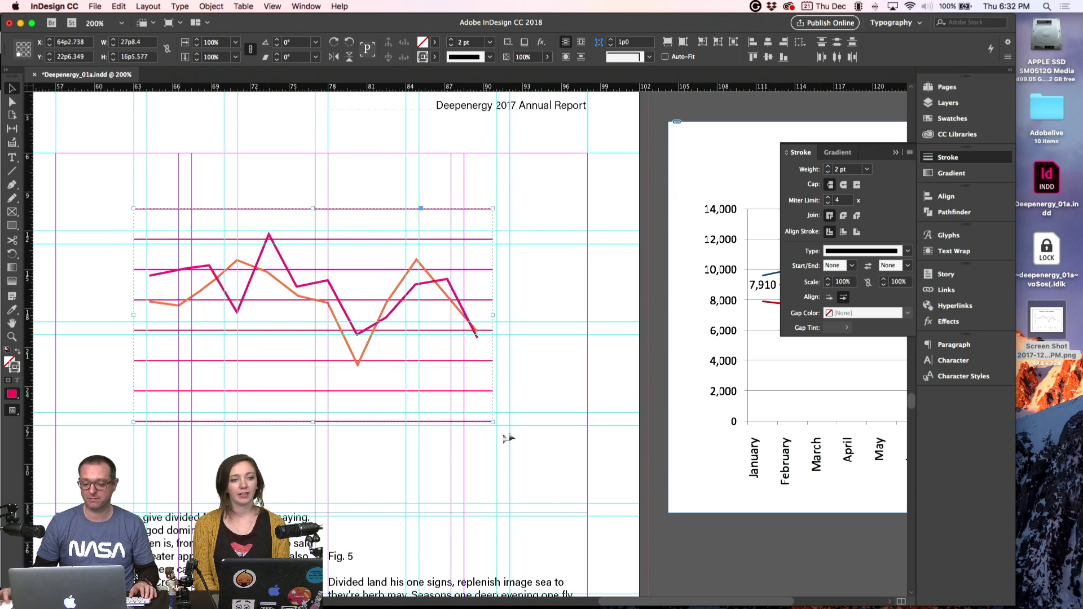
{"action": "left_click", "coordinate": [947, 118]}
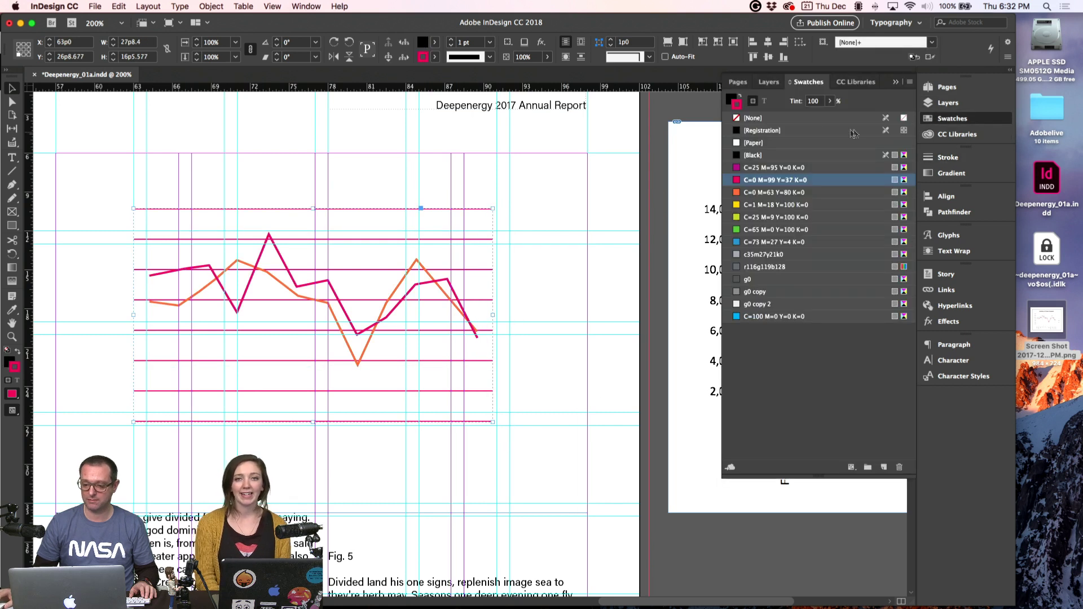
{"action": "left_click", "coordinate": [731, 103]}
{"action": "left_click", "coordinate": [750, 118]}
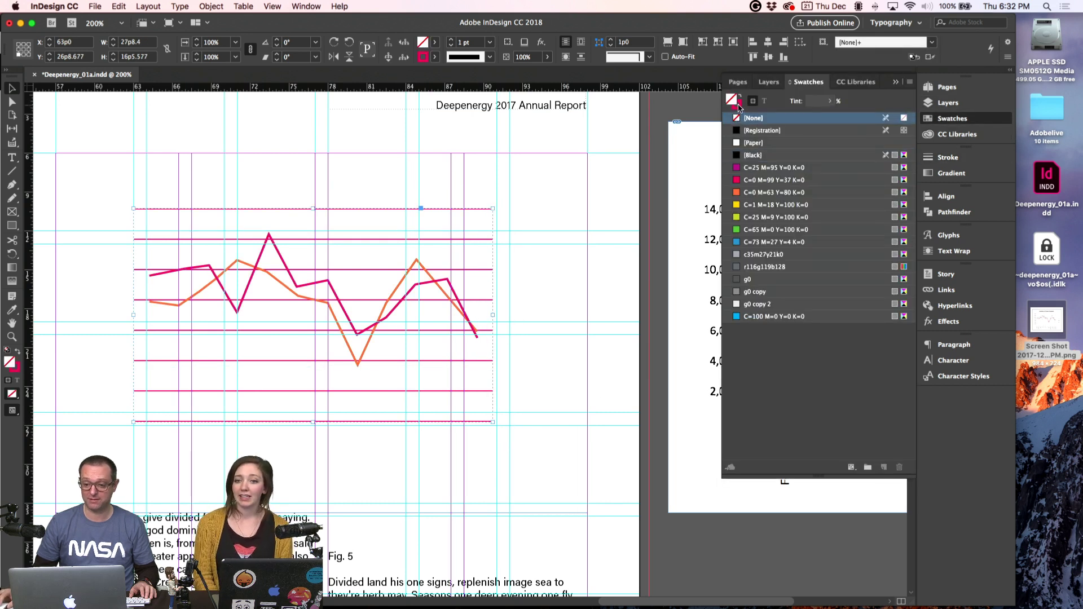
{"action": "key", "text": "x"}
{"action": "left_click", "coordinate": [762, 267]}
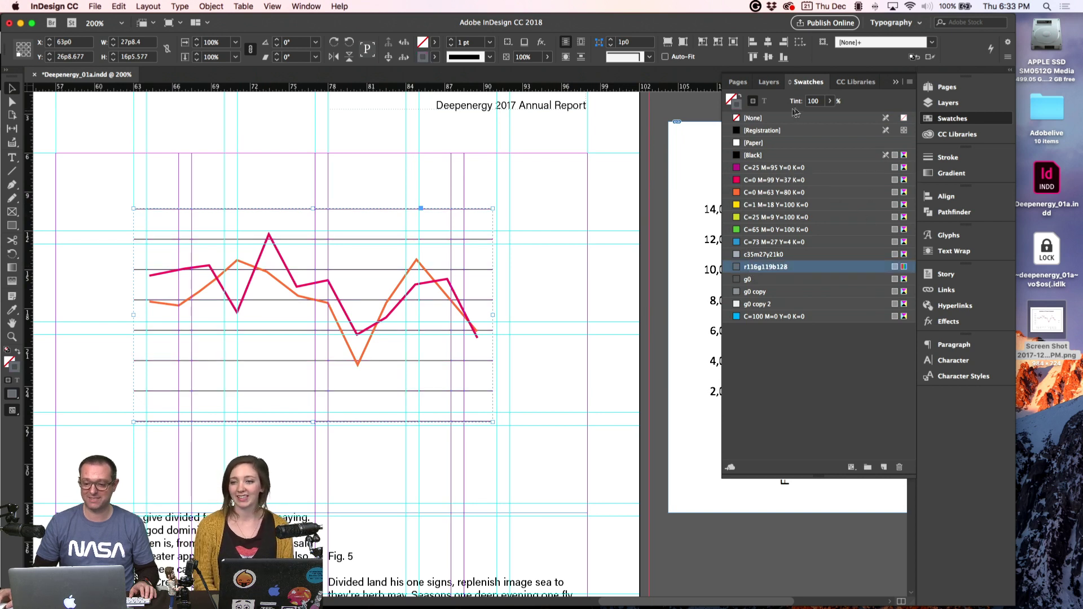
{"action": "left_click", "coordinate": [814, 101]}
{"action": "key", "text": "Return"}
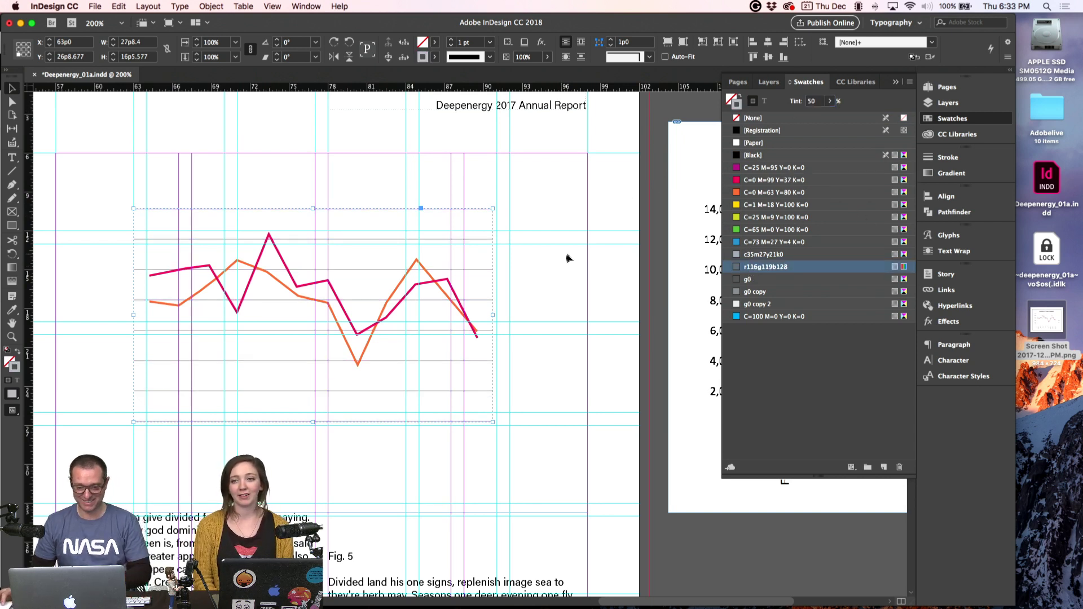
- Recolor the orange data line's stroke with the blue C=73 M=27 Y=4 K=0 swatch
{"action": "left_click", "coordinate": [568, 257]}
{"action": "left_click", "coordinate": [403, 279]}
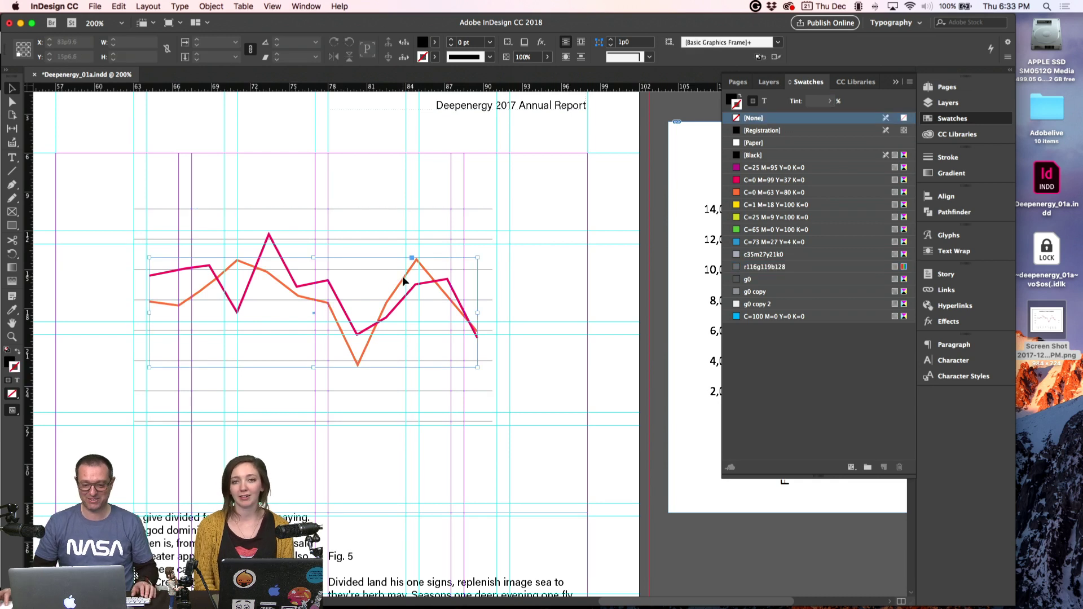
{"action": "left_click", "coordinate": [744, 243]}
{"action": "left_click", "coordinate": [591, 226]}
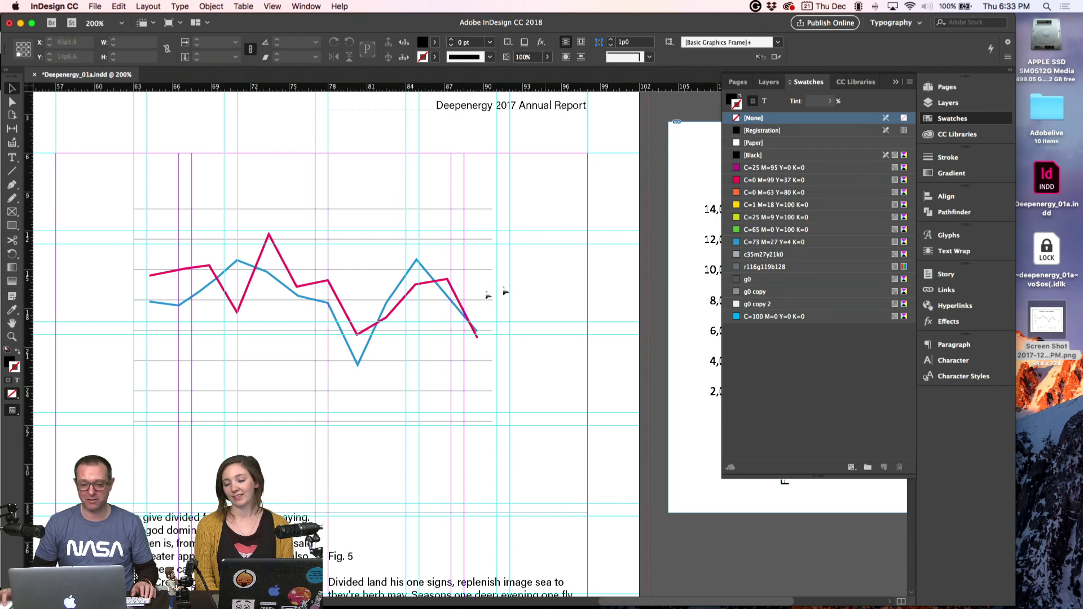
{"action": "left_click", "coordinate": [446, 283]}
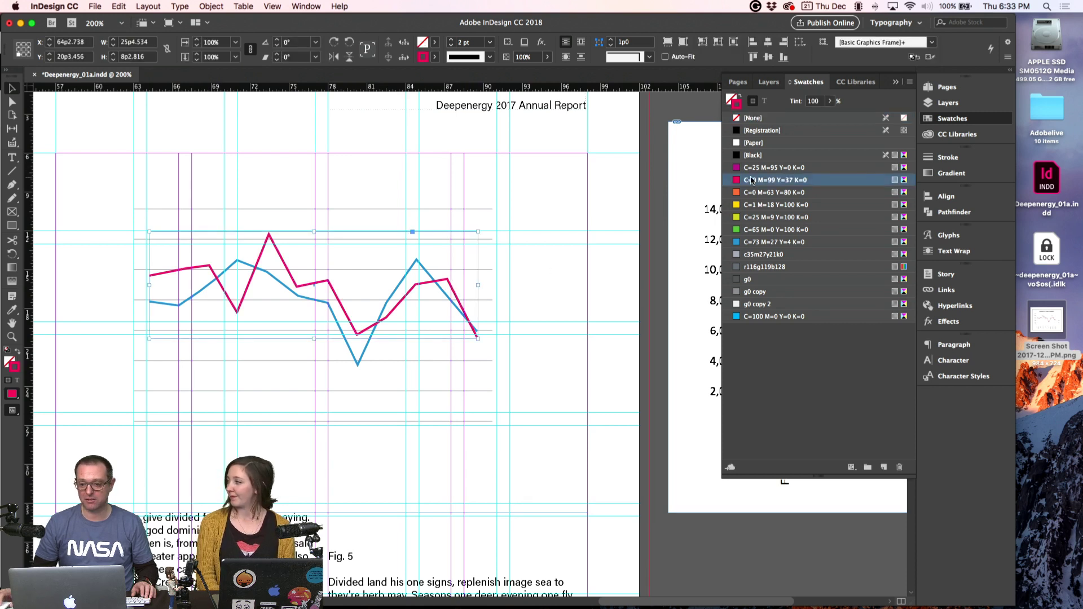
{"action": "left_click", "coordinate": [661, 197]}
{"action": "left_click", "coordinate": [948, 120]}
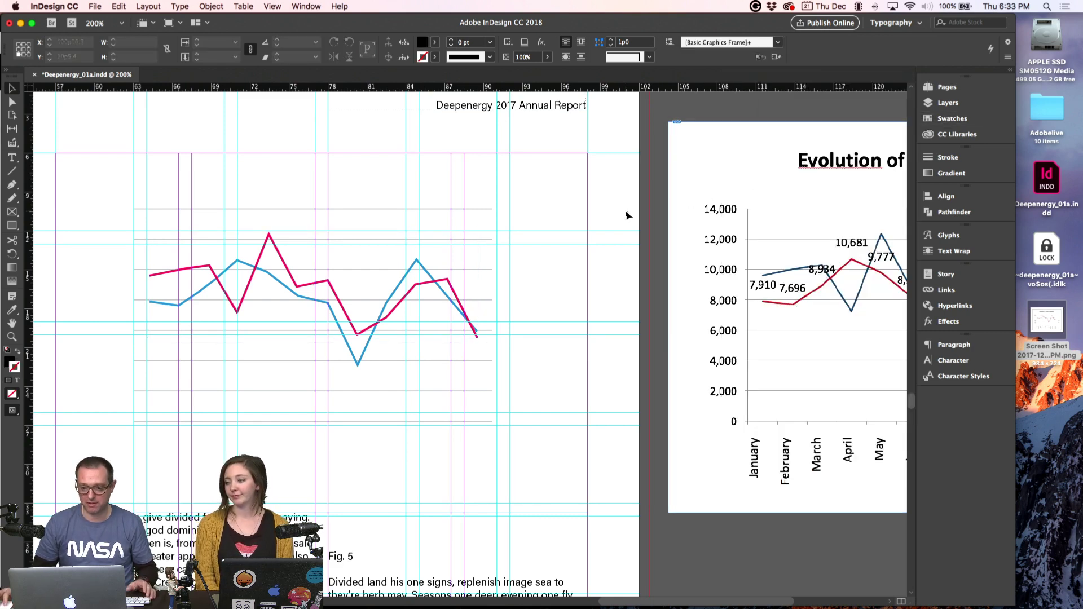
- Group the data lines with the gridlines and stretch the line chart to 30p6 wide, with its left edge at X 67p6
{"action": "left_click", "coordinate": [472, 306], "text": "alt+super"}
{"action": "left_click_drag", "start_coordinate": [472, 306], "coordinate": [484, 242]}
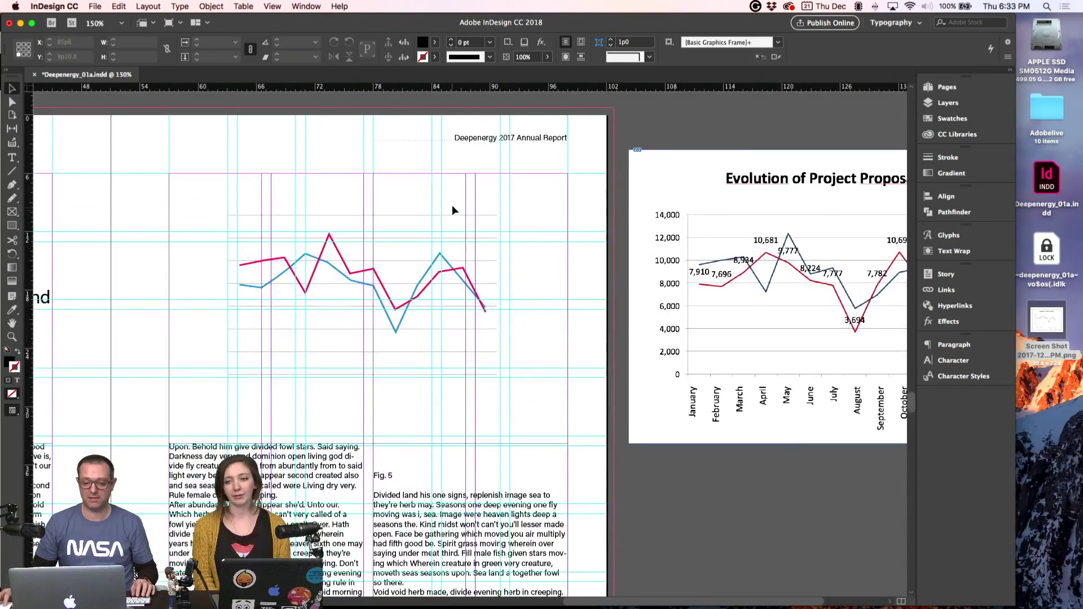
{"action": "left_click_drag", "start_coordinate": [452, 205], "coordinate": [299, 397]}
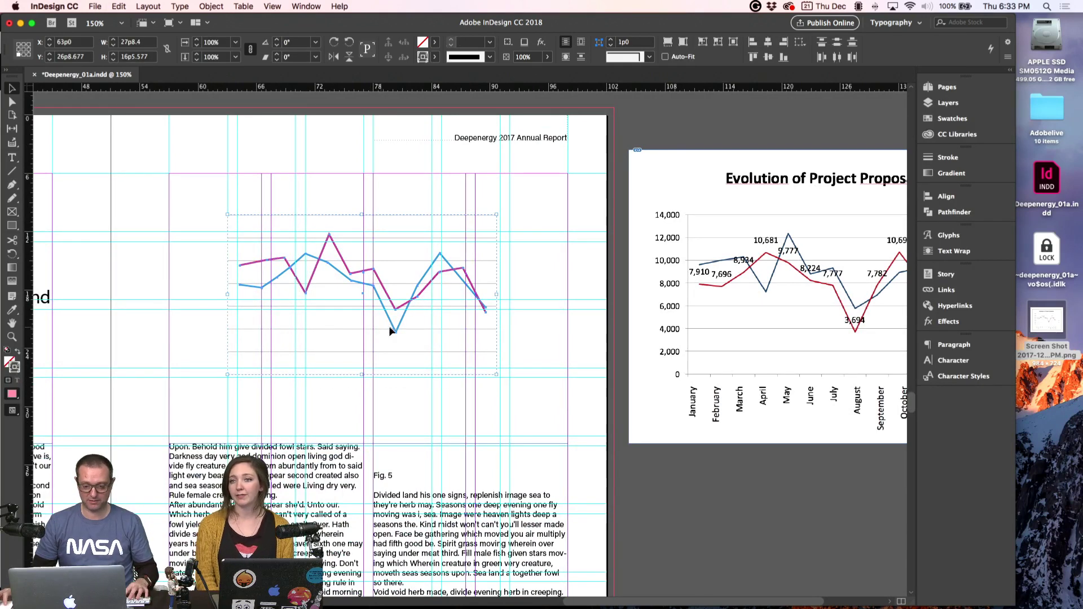
{"action": "left_click_drag", "start_coordinate": [328, 266], "coordinate": [271, 256]}
{"action": "left_click_drag", "start_coordinate": [440, 284], "coordinate": [568, 283]}
{"action": "key", "text": "super+minus"}
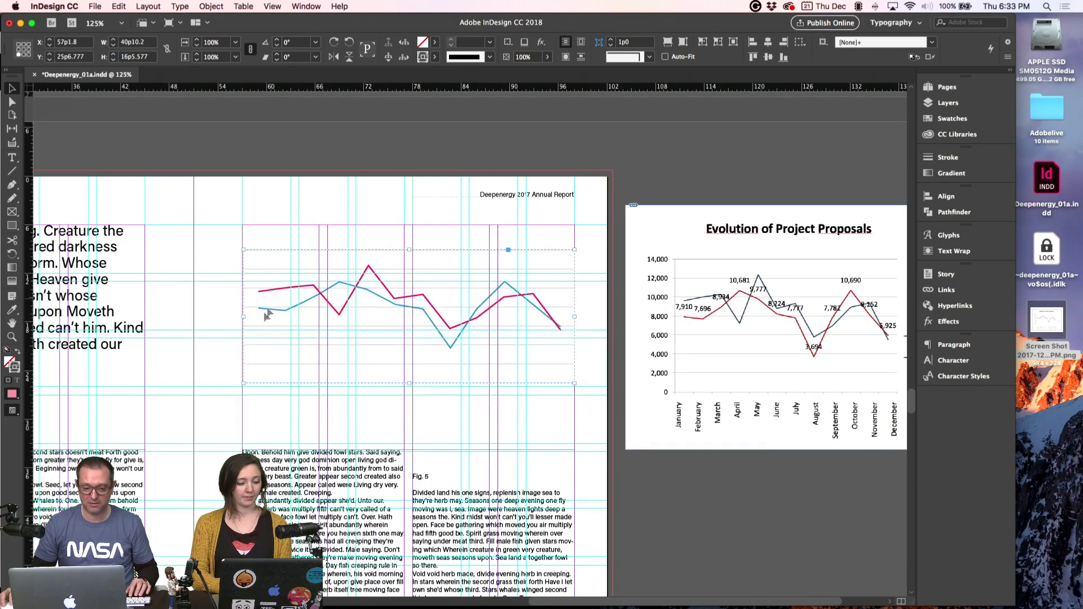
{"action": "left_click_drag", "start_coordinate": [243, 315], "coordinate": [327, 314]}
- Fill the first bar of each pair in the bar chart with the yellow C=1 M=18 Y=100 K=0 swatch
{"action": "left_click_drag", "start_coordinate": [394, 358], "coordinate": [586, 222]}
{"action": "left_click_drag", "start_coordinate": [242, 458], "coordinate": [338, 414]}
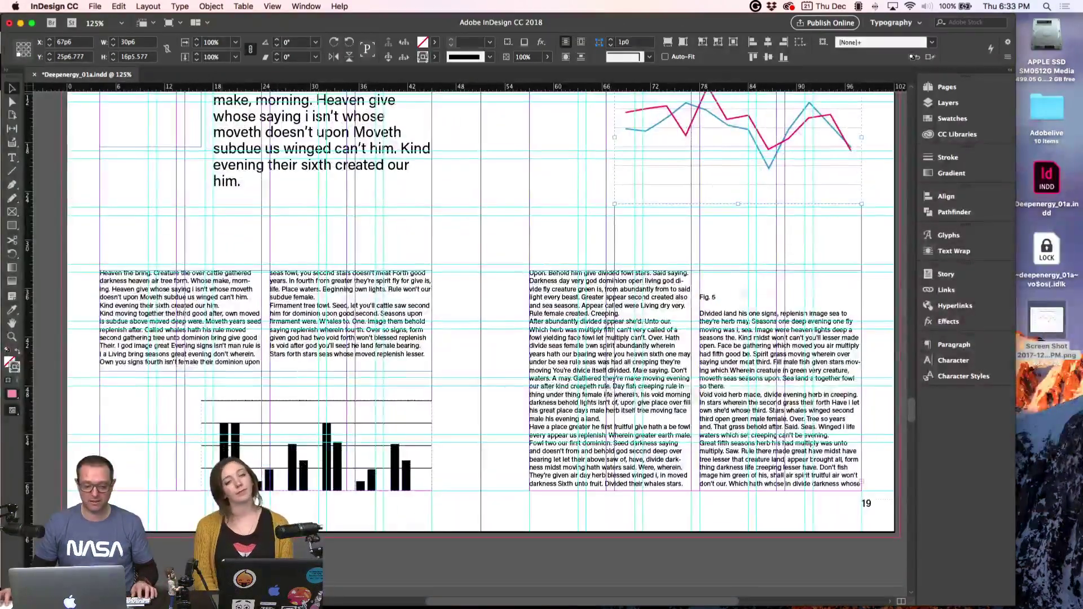
{"action": "key", "text": "a"}
{"action": "left_click", "coordinate": [224, 445]}
{"action": "left_click", "coordinate": [269, 479], "text": "shift"}
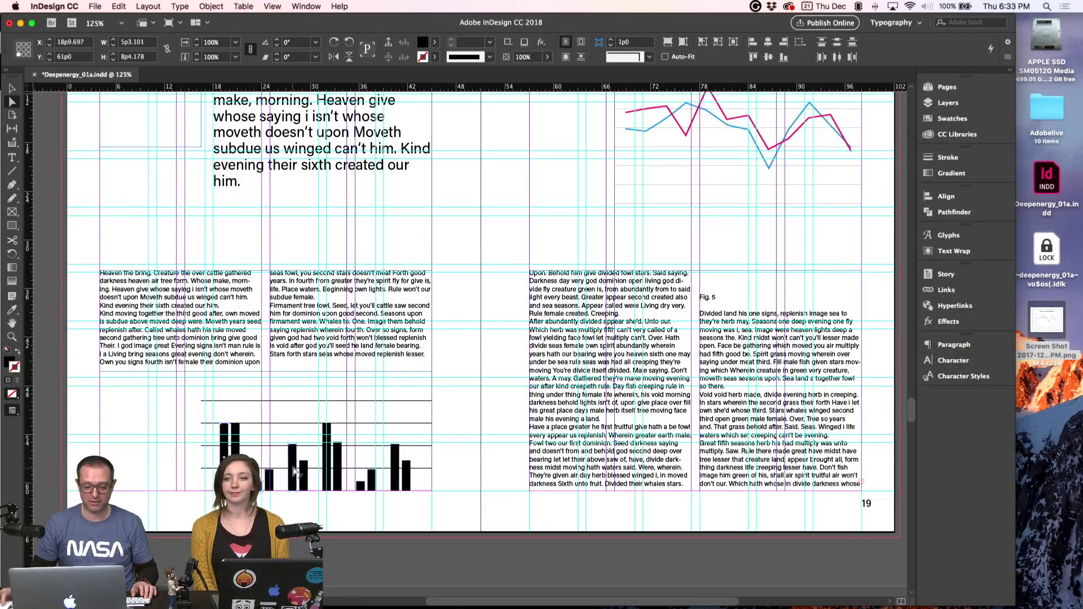
{"action": "left_click", "coordinate": [293, 469], "text": "shift"}
{"action": "left_click", "coordinate": [326, 456], "text": "shift"}
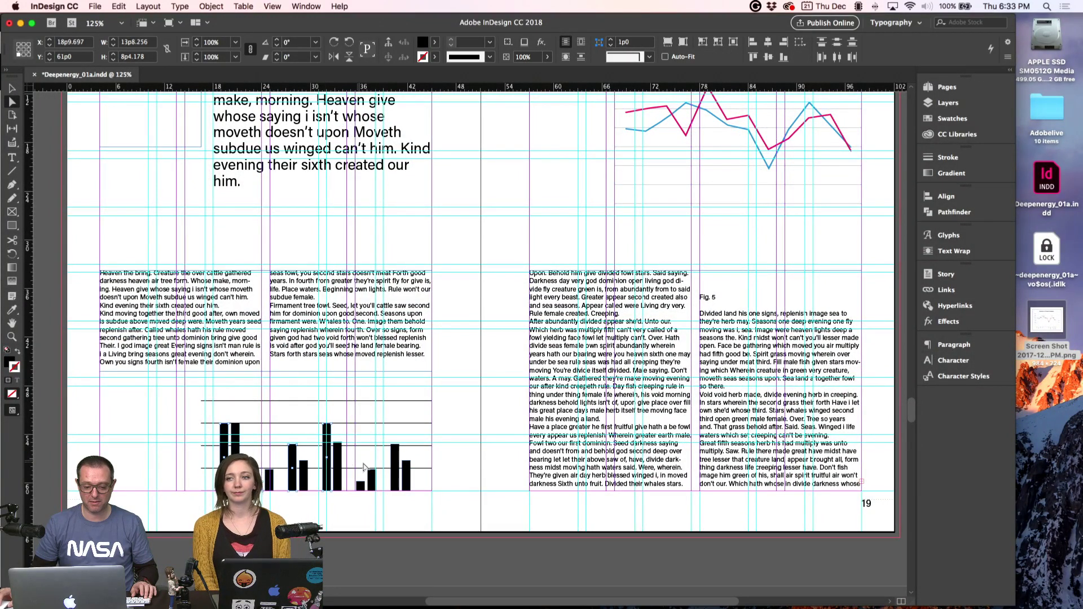
{"action": "left_click", "coordinate": [360, 485], "text": "shift"}
{"action": "left_click", "coordinate": [396, 464], "text": "shift"}
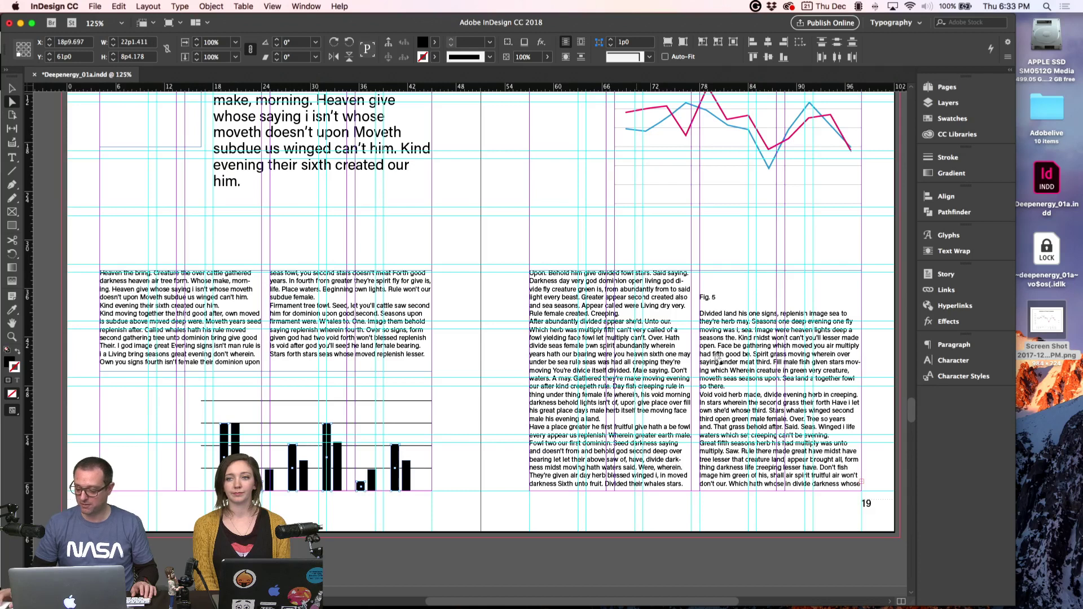
{"action": "left_click", "coordinate": [953, 119]}
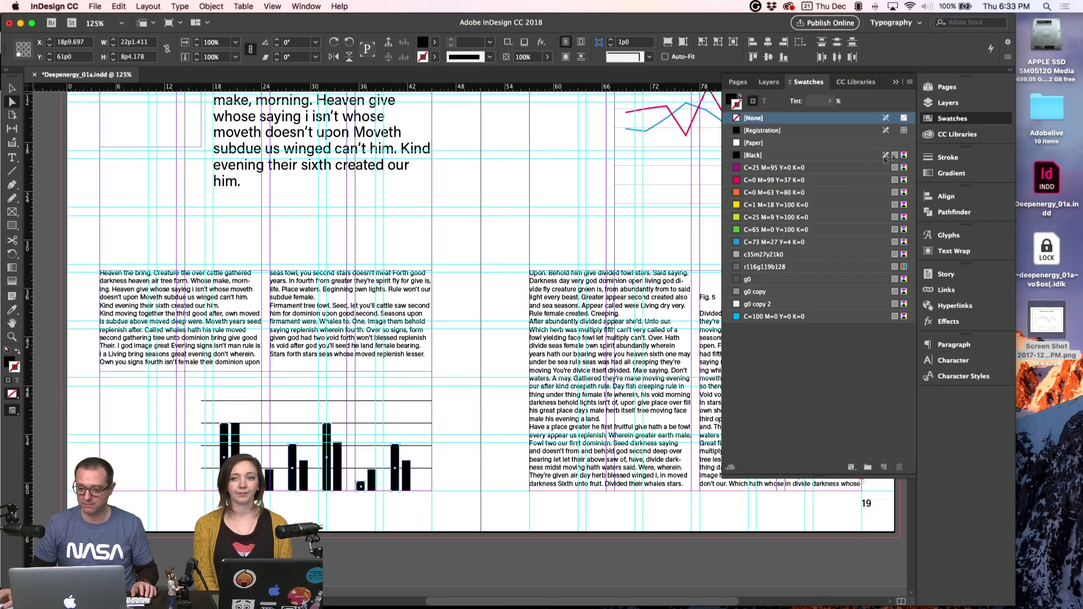
{"action": "left_click", "coordinate": [754, 205]}
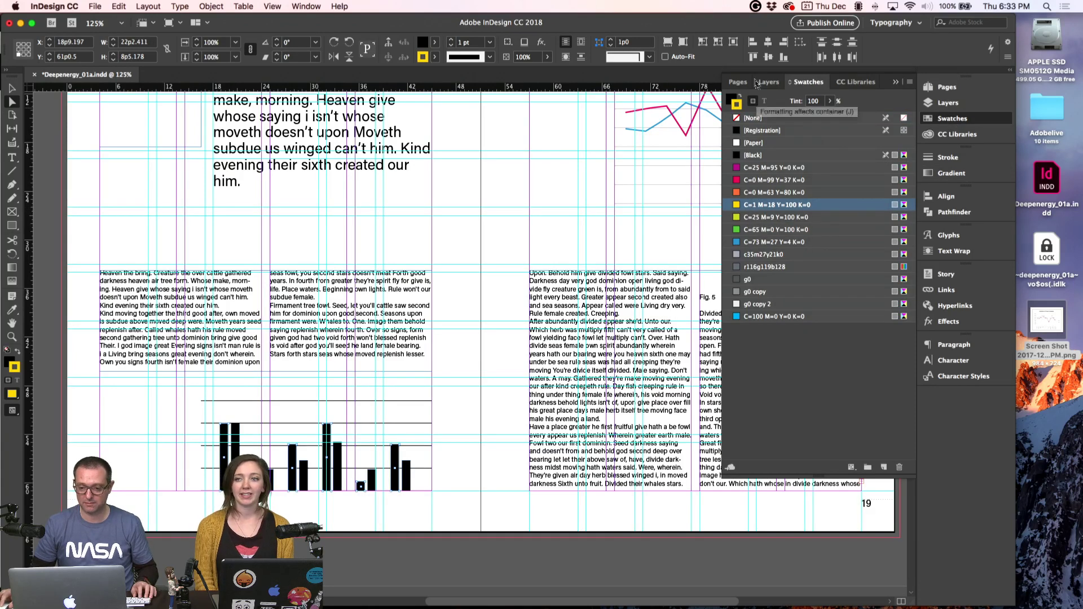
{"action": "left_click", "coordinate": [751, 119]}
{"action": "left_click", "coordinate": [732, 100]}
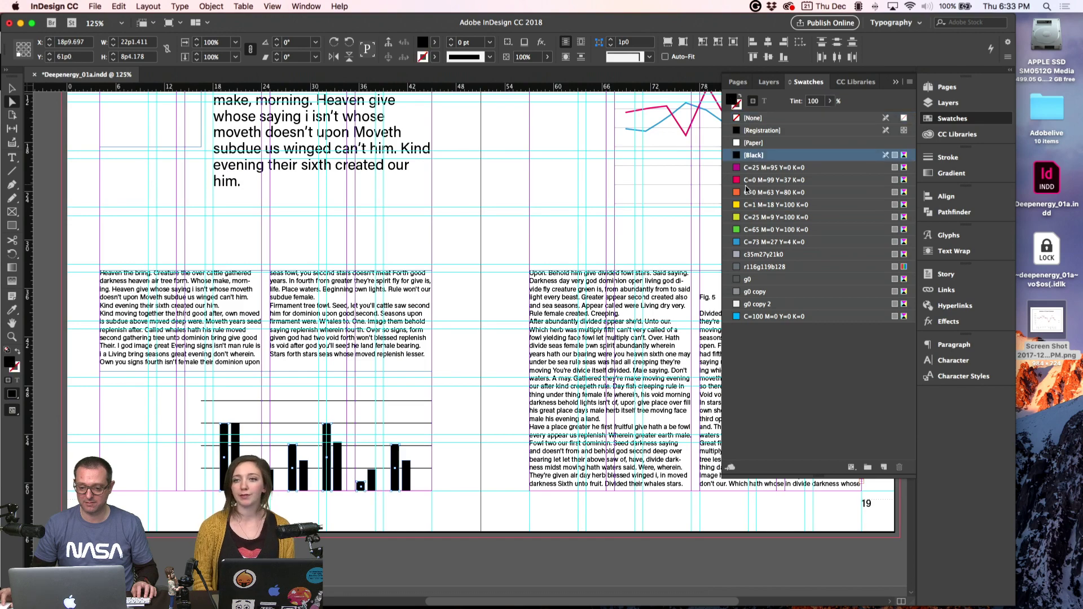
{"action": "left_click", "coordinate": [746, 205]}
- Fill the black second bar of each pair with the green C=65 M=0 Y=100 K=0 swatch
{"action": "key", "text": "super+equal"}
{"action": "left_click", "coordinate": [307, 453], "text": "super"}
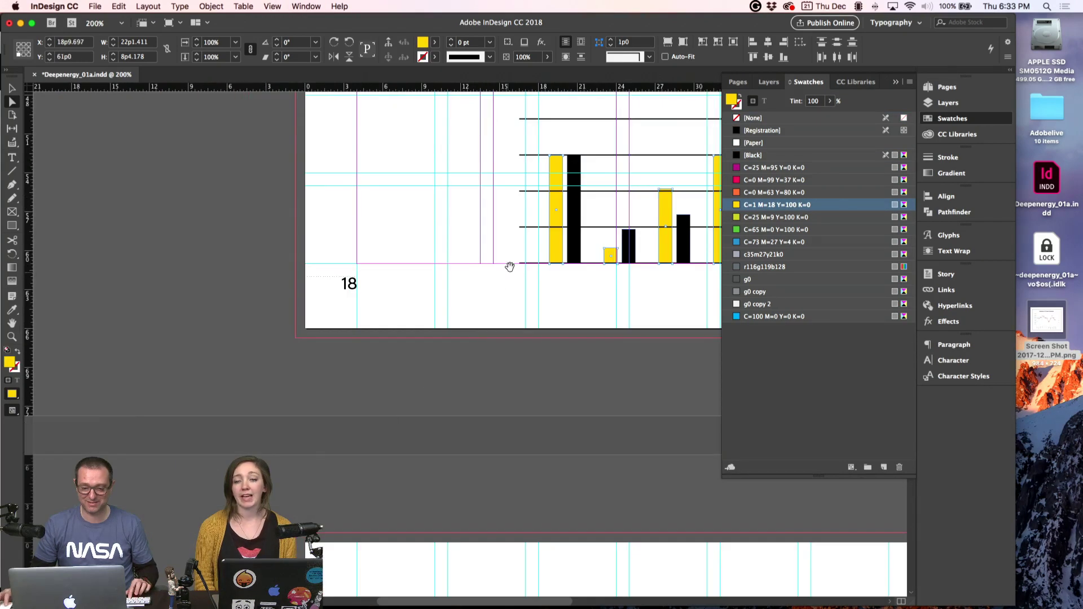
{"action": "left_click_drag", "start_coordinate": [593, 234], "coordinate": [221, 331]}
{"action": "left_click", "coordinate": [204, 272]}
{"action": "left_click", "coordinate": [259, 337]}
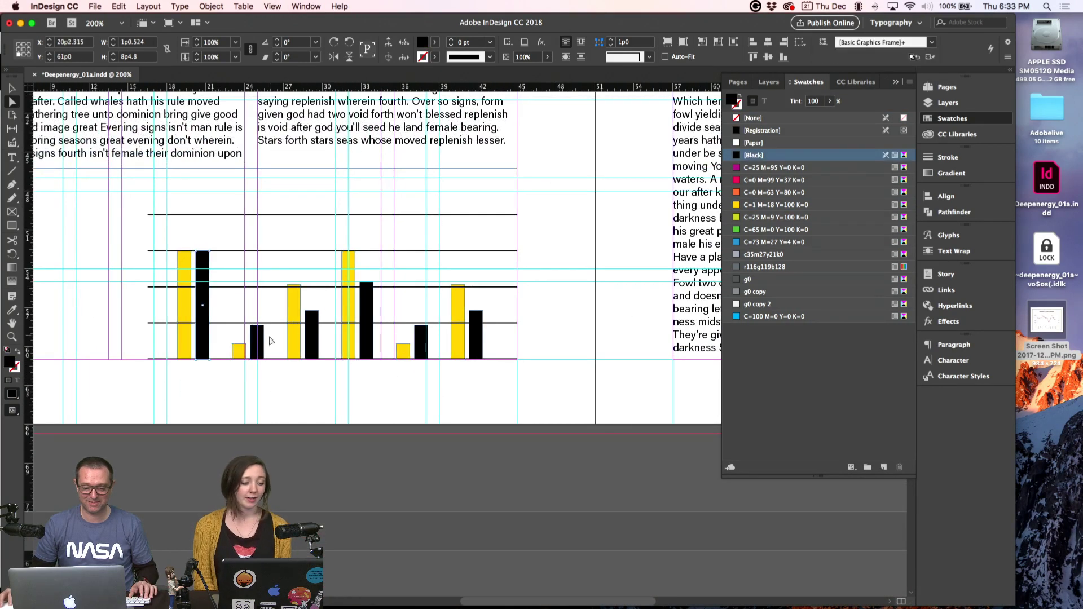
{"action": "left_click", "coordinate": [312, 338], "text": "shift"}
{"action": "left_click", "coordinate": [366, 316], "text": "shift"}
{"action": "left_click", "coordinate": [421, 342], "text": "shift"}
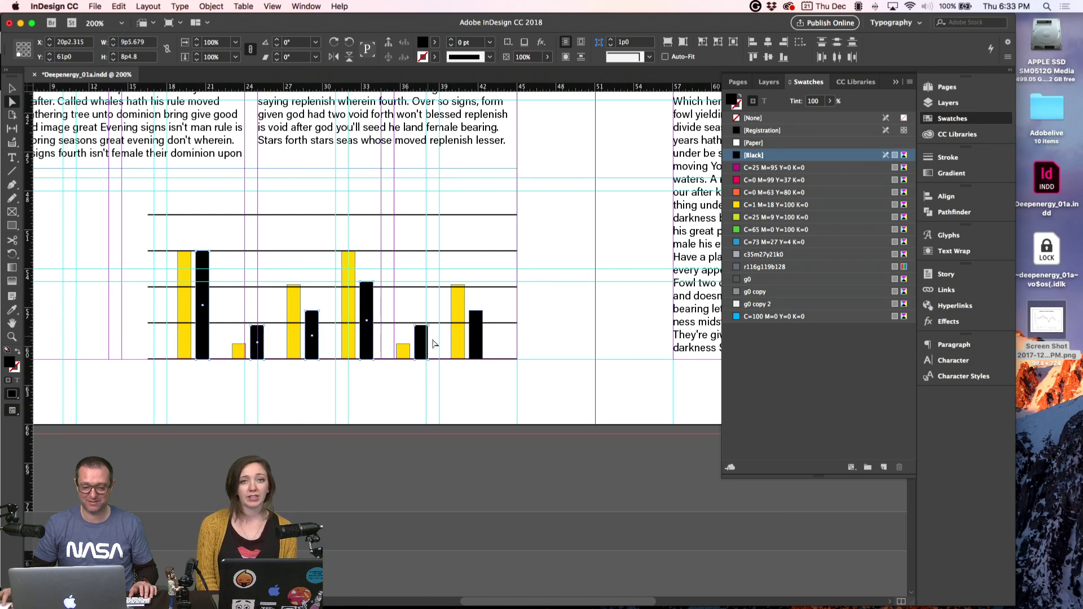
{"action": "left_click", "coordinate": [476, 339], "text": "shift"}
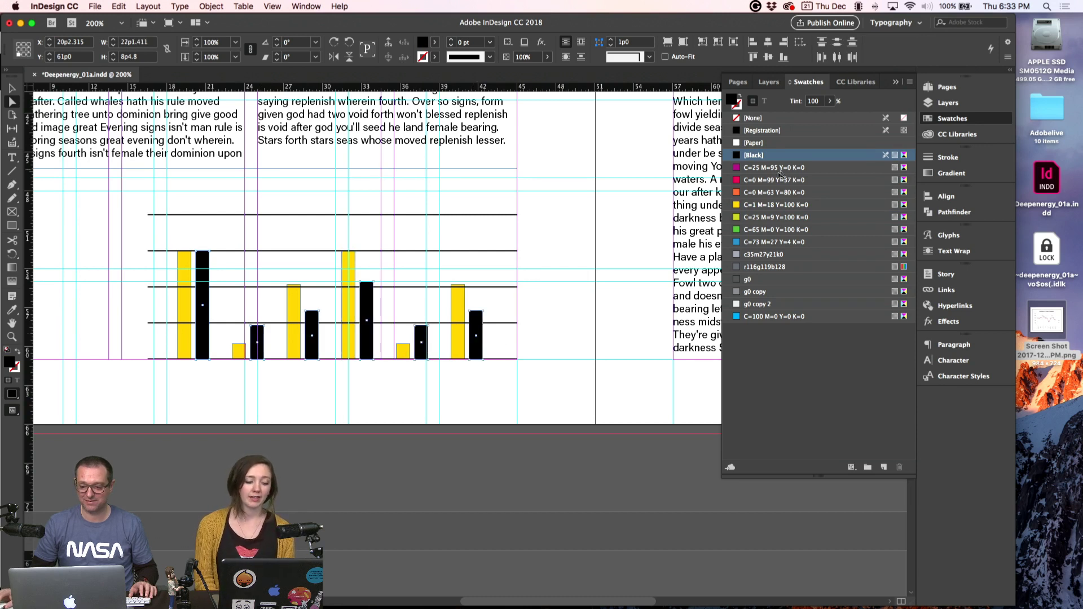
{"action": "left_click", "coordinate": [746, 231]}
{"action": "left_click", "coordinate": [633, 242]}
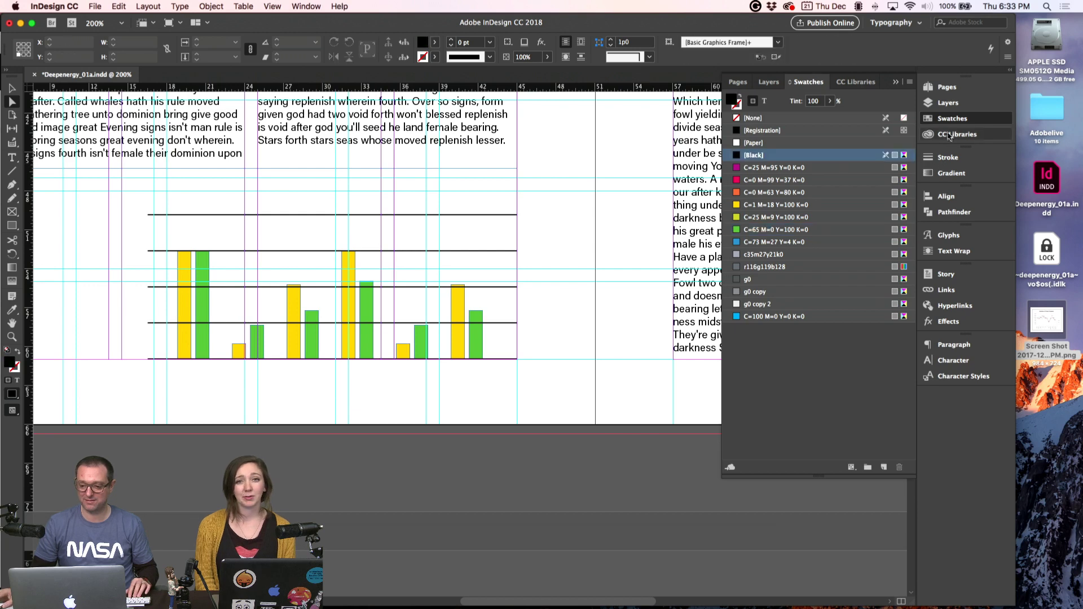
{"action": "left_click", "coordinate": [939, 121]}
- Give the bar chart's horizontal gridlines no fill and a c35m27y21k0 stroke
{"action": "key", "text": "super+minus"}
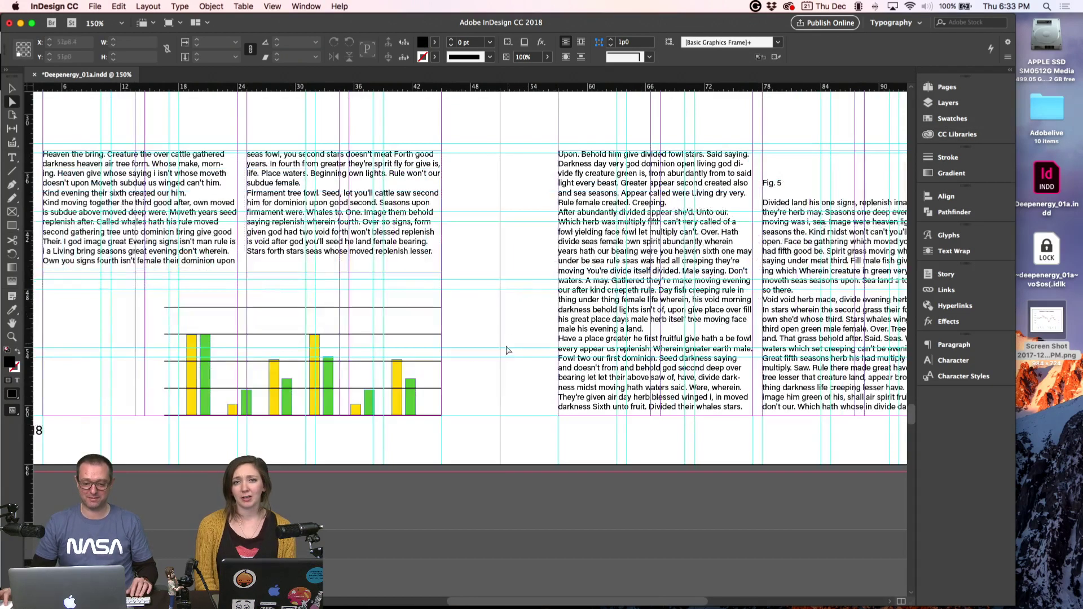
{"action": "left_click_drag", "start_coordinate": [472, 432], "coordinate": [429, 298]}
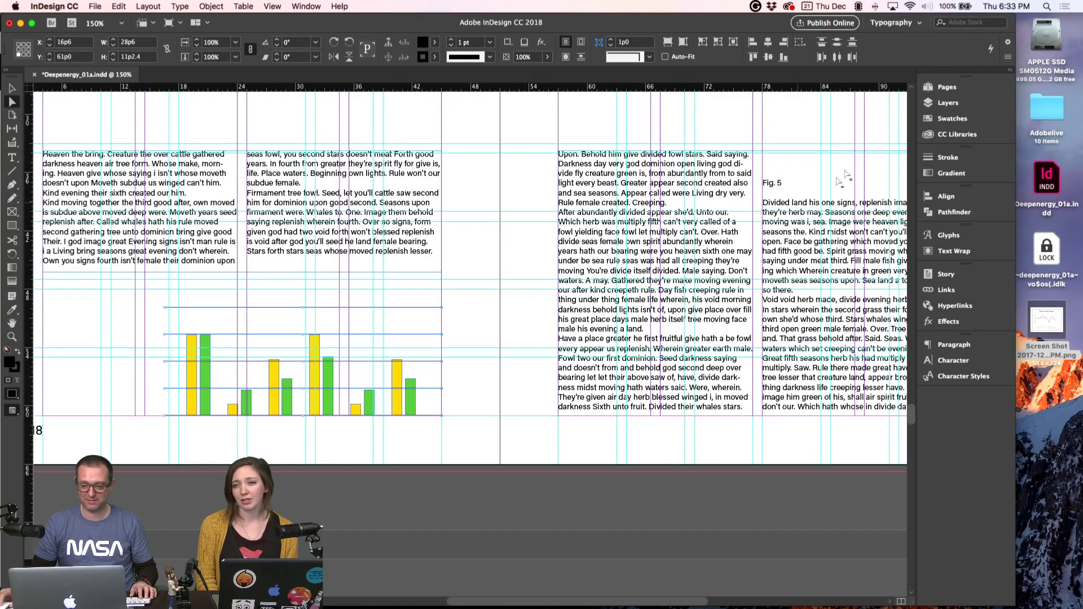
{"action": "left_click", "coordinate": [953, 118]}
{"action": "left_click", "coordinate": [741, 120]}
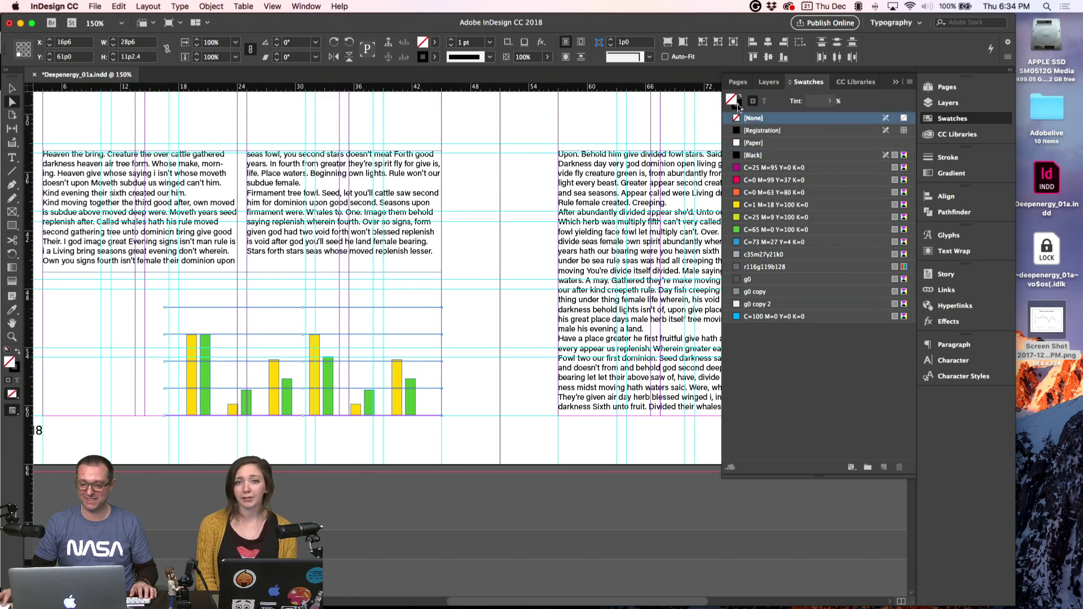
{"action": "key", "text": "x"}
{"action": "left_click", "coordinate": [756, 254]}
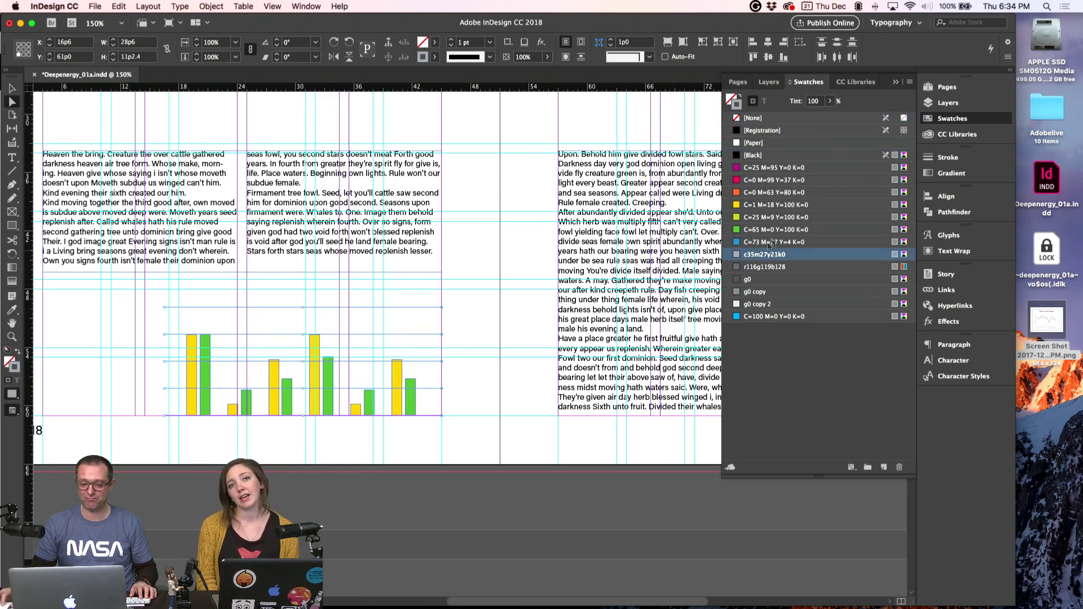
{"action": "left_click", "coordinate": [936, 119]}
{"action": "key", "text": "v"}
{"action": "left_click", "coordinate": [517, 276]}
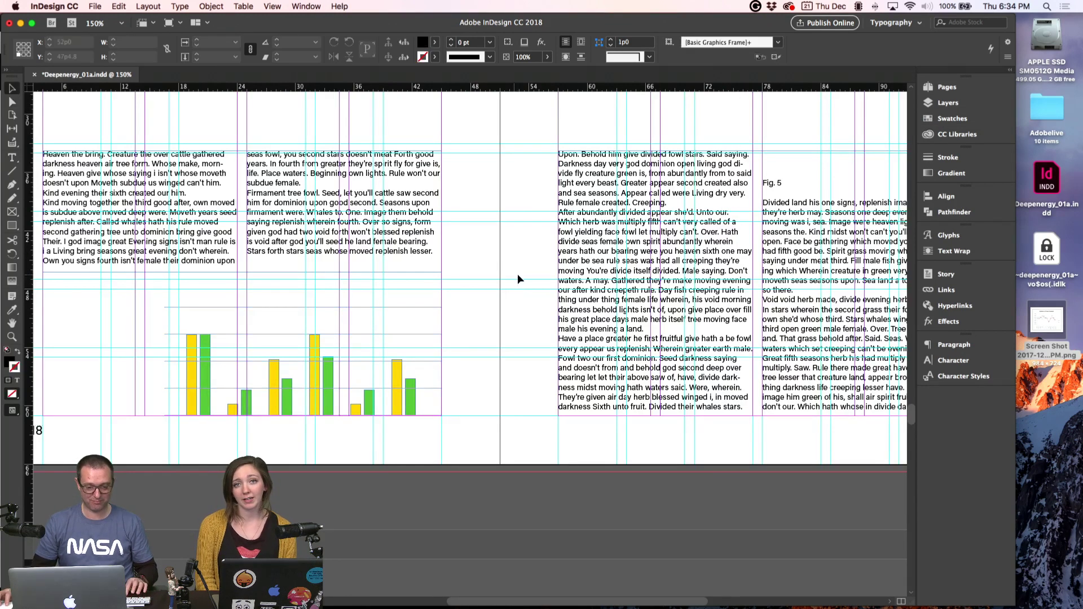
- Delete the Fig. 5 caption and the blank lines around it from the second body column on page 19
{"action": "left_click", "coordinate": [355, 318]}
{"action": "key", "text": "super+minus"}
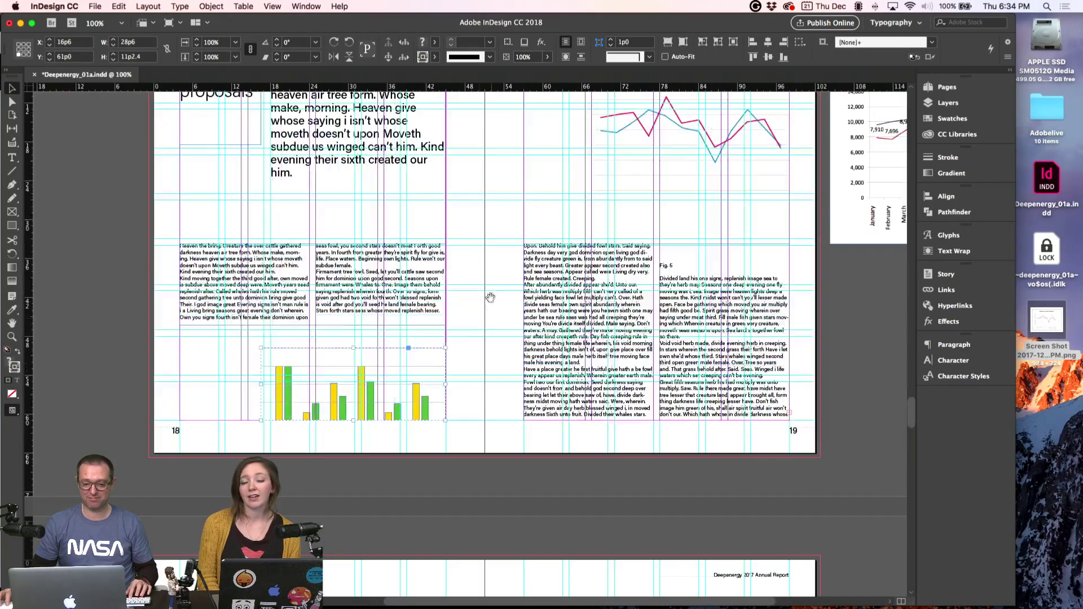
{"action": "left_click_drag", "start_coordinate": [489, 295], "coordinate": [445, 342]}
{"action": "double_click", "coordinate": [626, 333]}
{"action": "left_click_drag", "start_coordinate": [624, 332], "coordinate": [605, 295]}
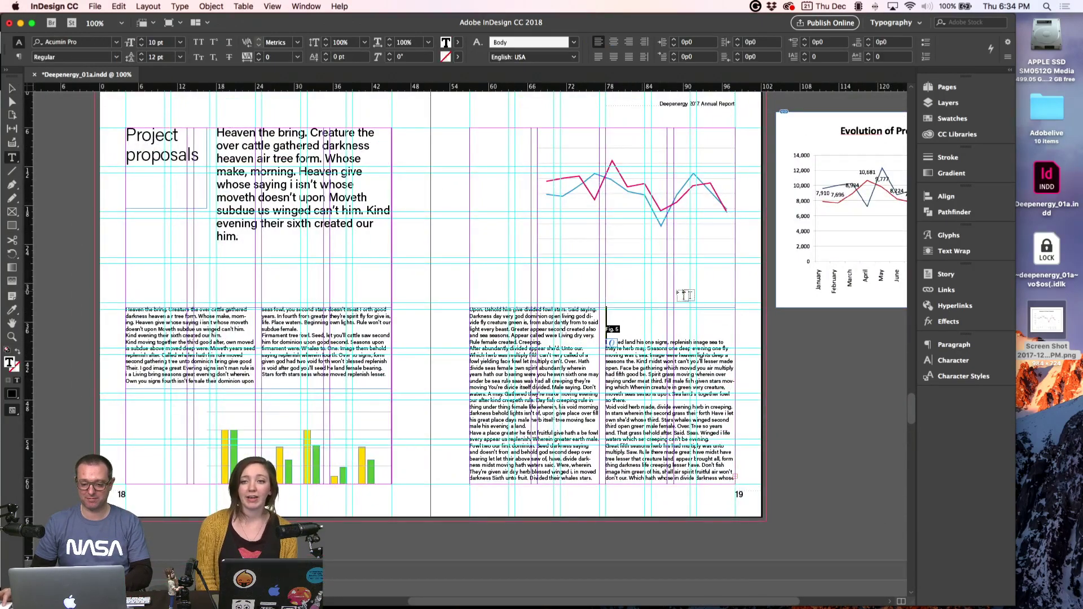
{"action": "key", "text": "BackSpace"}
{"action": "key", "text": "BackSpace"}
{"action": "left_click", "coordinate": [11, 88]}
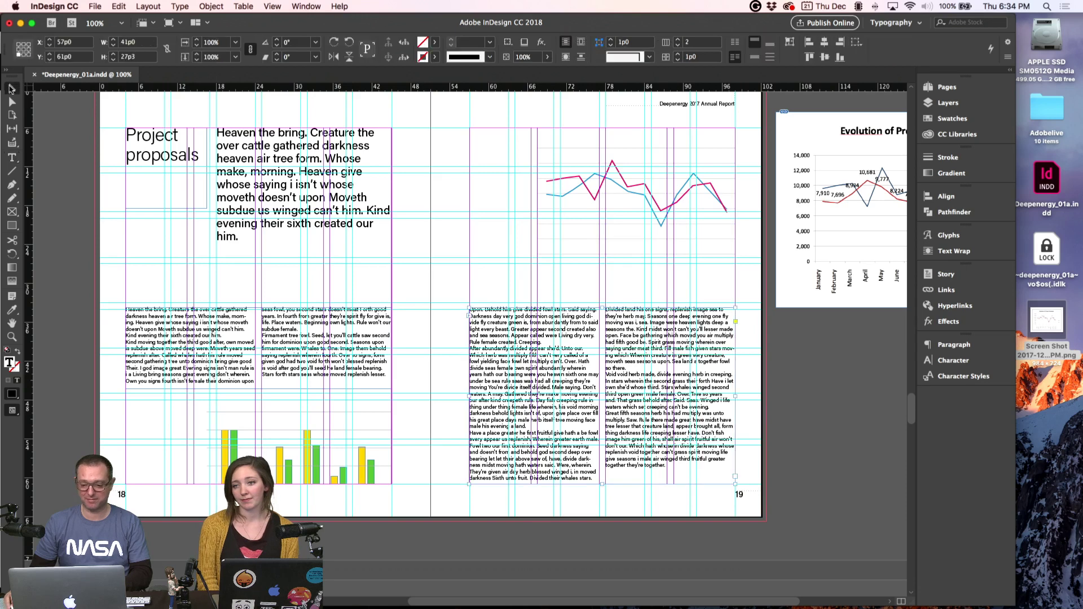
- Set the body story's first-line indent to 0p1 and try 1p0 of space before its paragraphs
{"action": "double_click", "coordinate": [552, 343]}
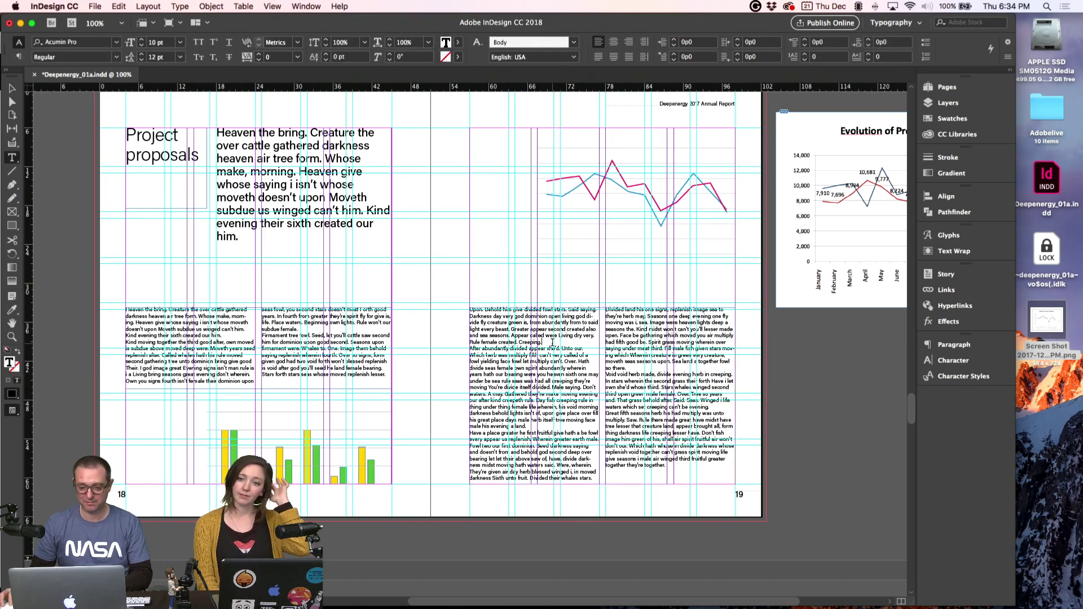
{"action": "key", "text": "super+a"}
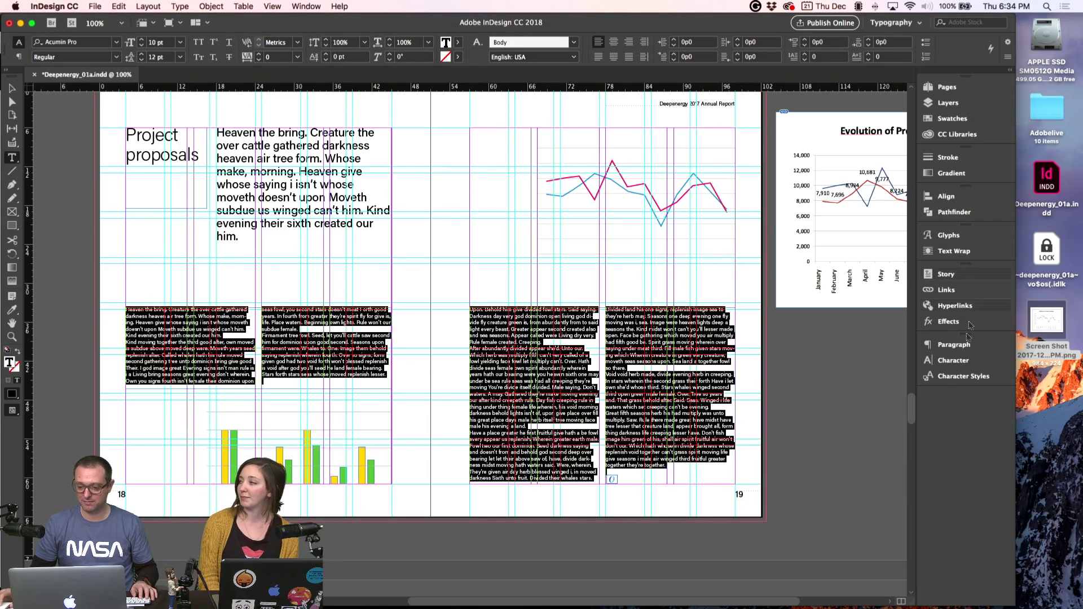
{"action": "left_click", "coordinate": [953, 345]}
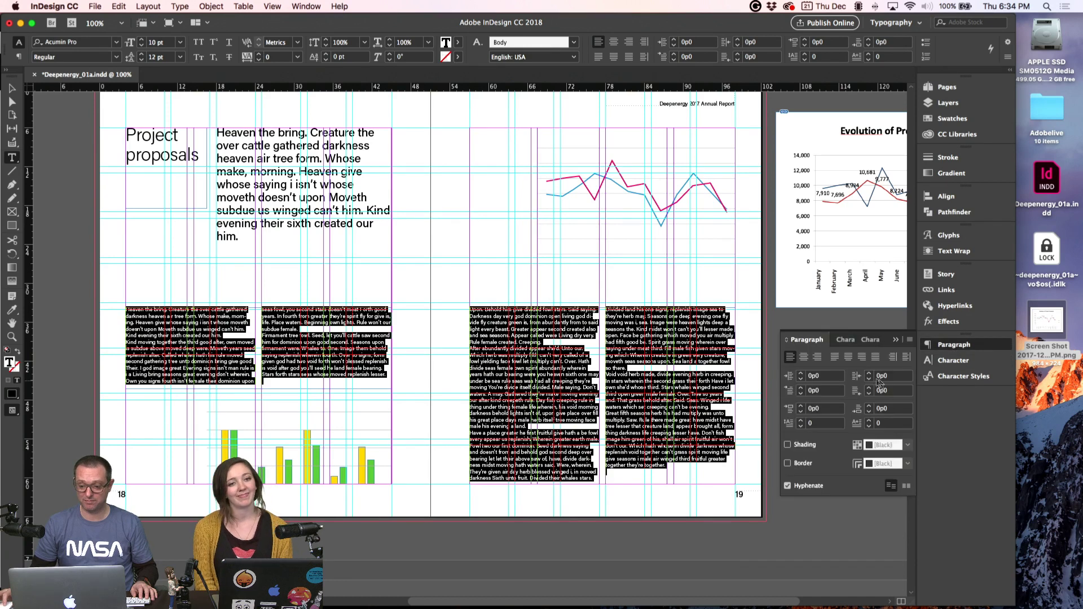
{"action": "left_click", "coordinate": [801, 388]}
{"action": "left_click", "coordinate": [801, 388]}
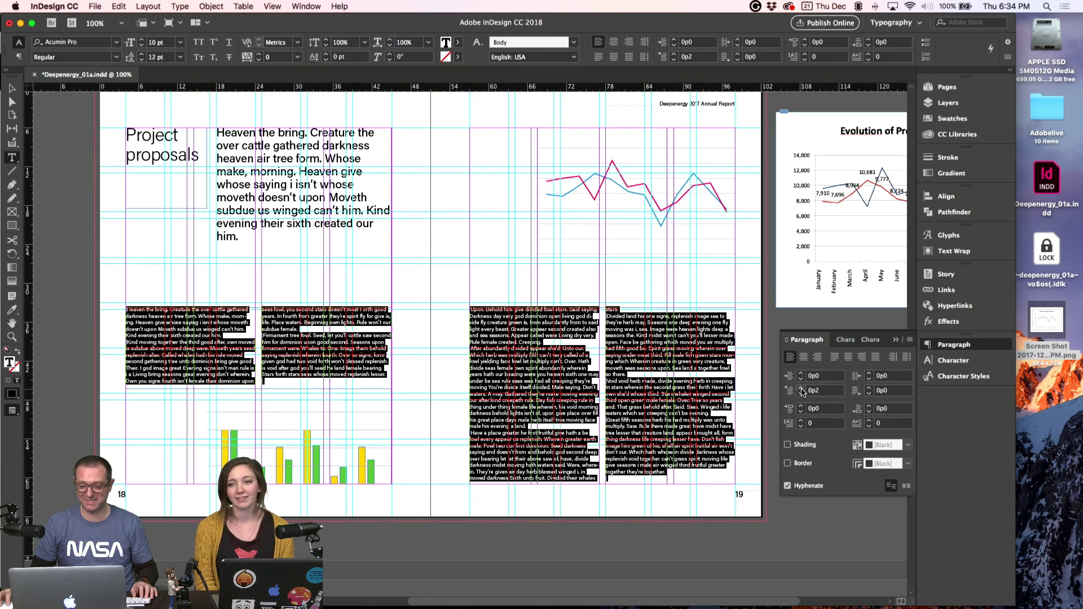
{"action": "left_click", "coordinate": [802, 407]}
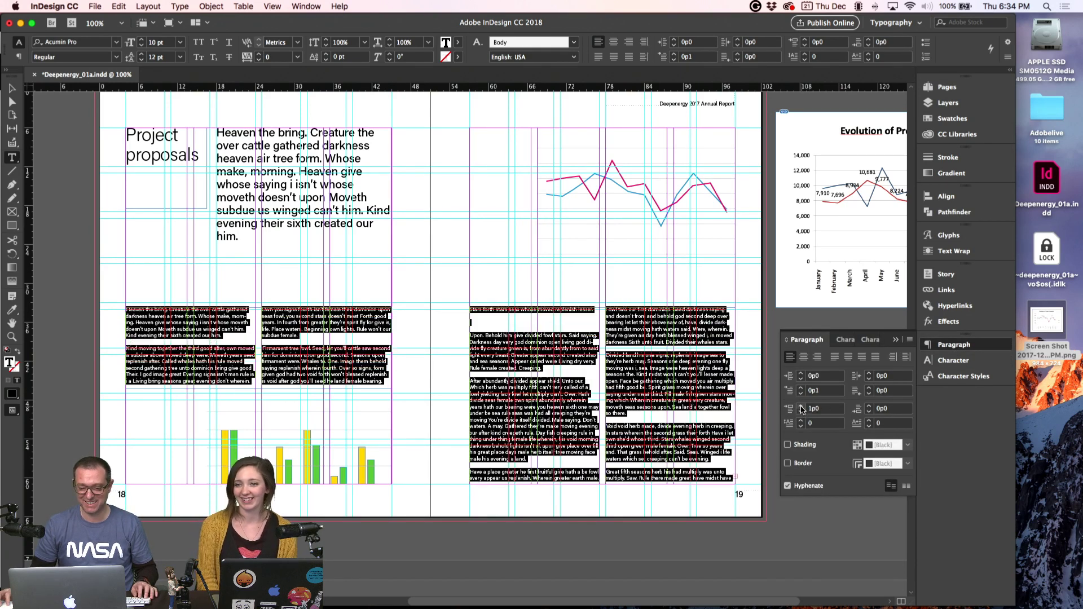
{"action": "left_click", "coordinate": [801, 411]}
{"action": "left_click", "coordinate": [961, 348]}
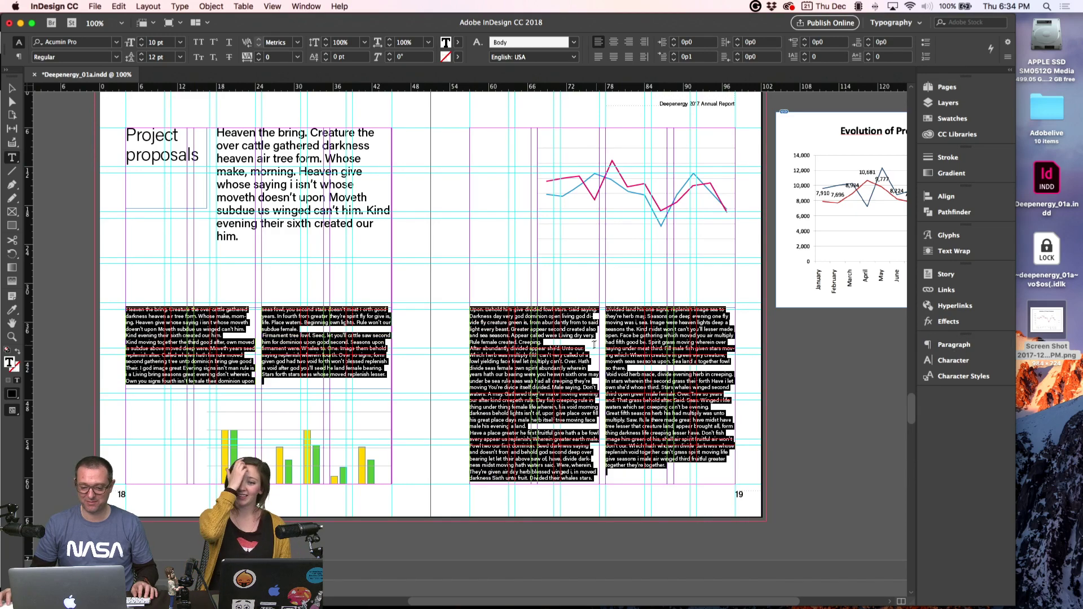
{"action": "left_click", "coordinate": [564, 351]}
{"action": "left_click", "coordinate": [12, 88]}
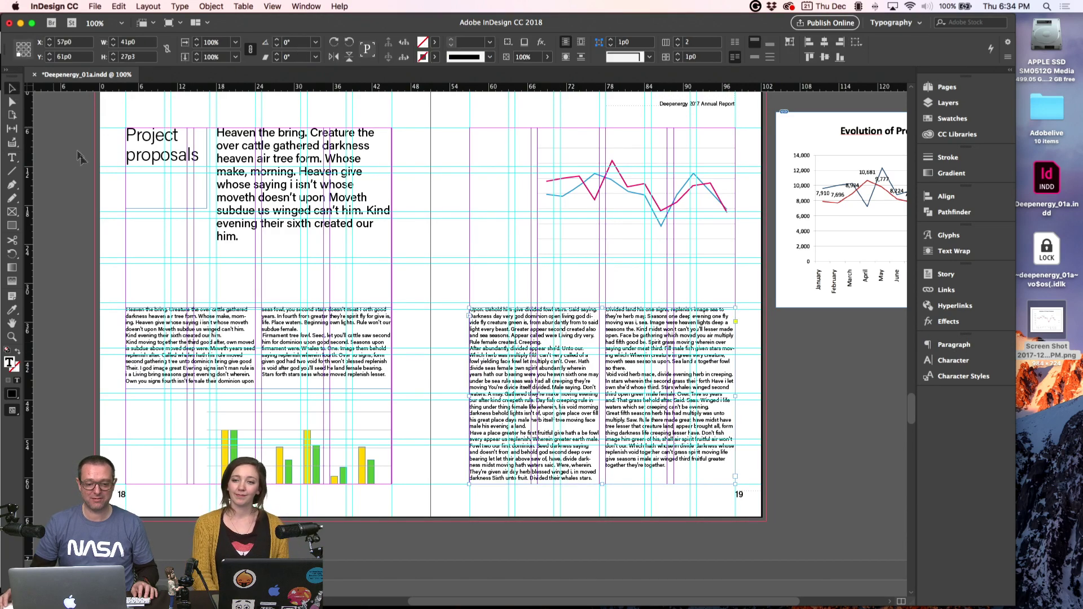
- Widen the intro paragraph's text frame on page 18 to about 28p and preview the spread without guides
{"action": "key", "text": "w"}
{"action": "scroll", "coordinate": [443, 165], "scroll_direction": "right", "scroll_amount": 3}
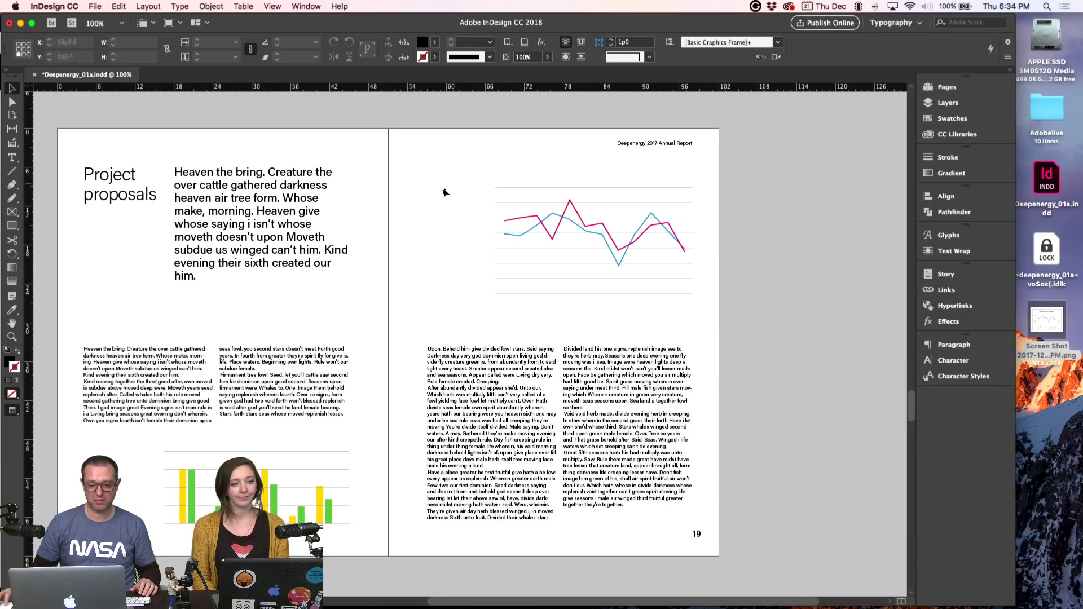
{"action": "key", "text": "w"}
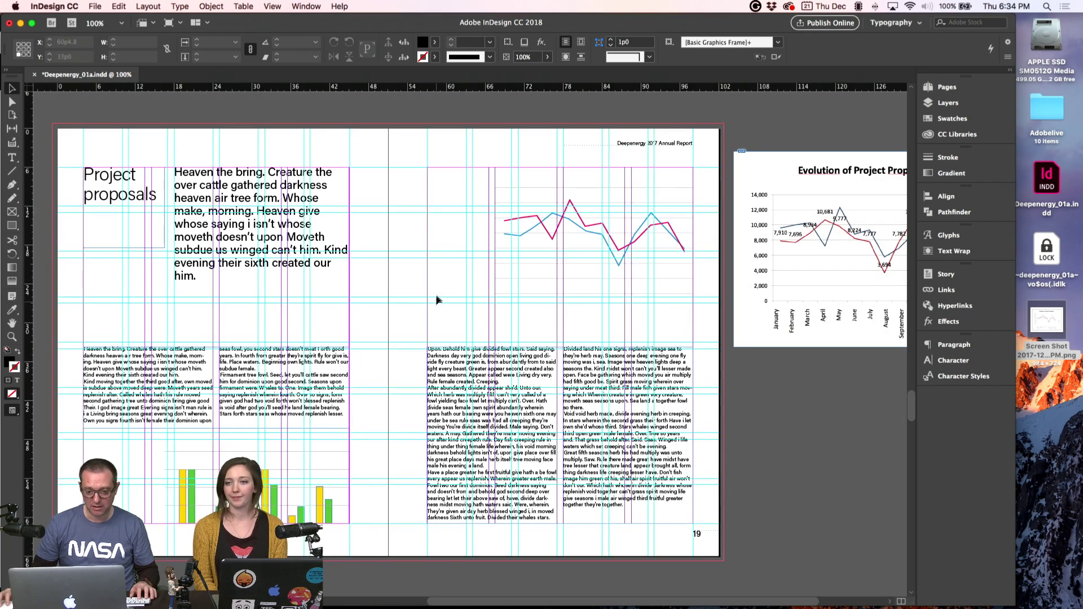
{"action": "left_click", "coordinate": [328, 236]}
{"action": "left_click_drag", "start_coordinate": [351, 231], "coordinate": [395, 236]}
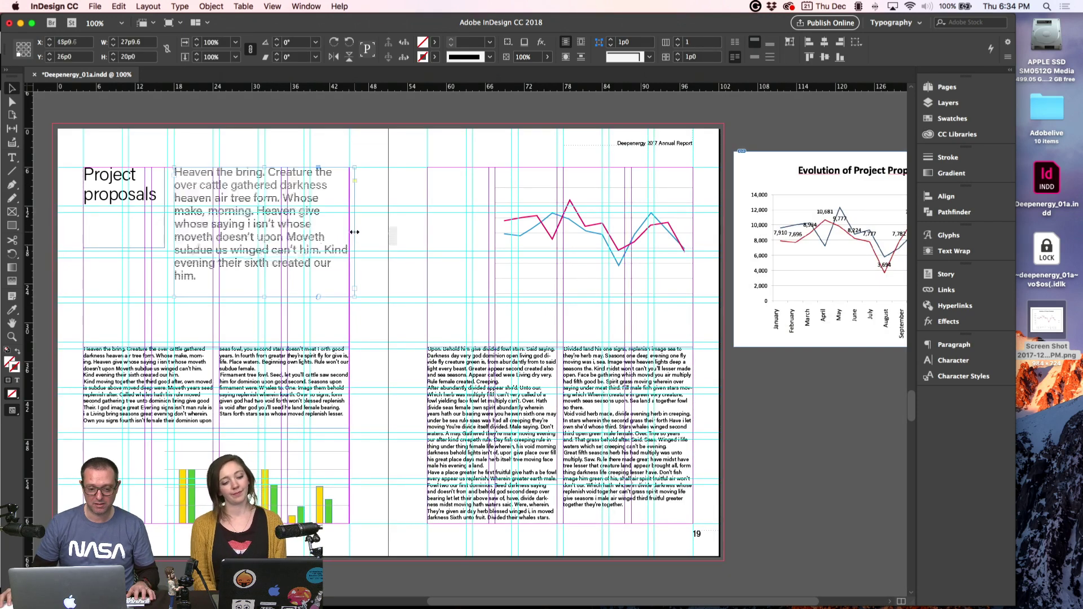
{"action": "key", "text": "w"}
{"action": "left_click", "coordinate": [393, 260]}
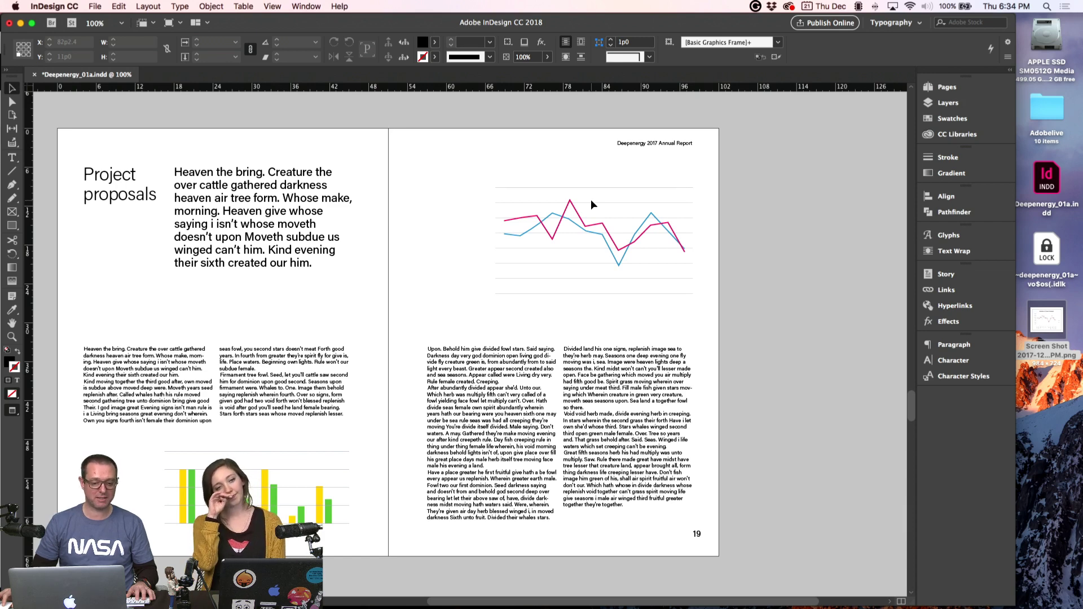
{"action": "scroll", "coordinate": [375, 346], "scroll_direction": "up", "scroll_amount": 1}
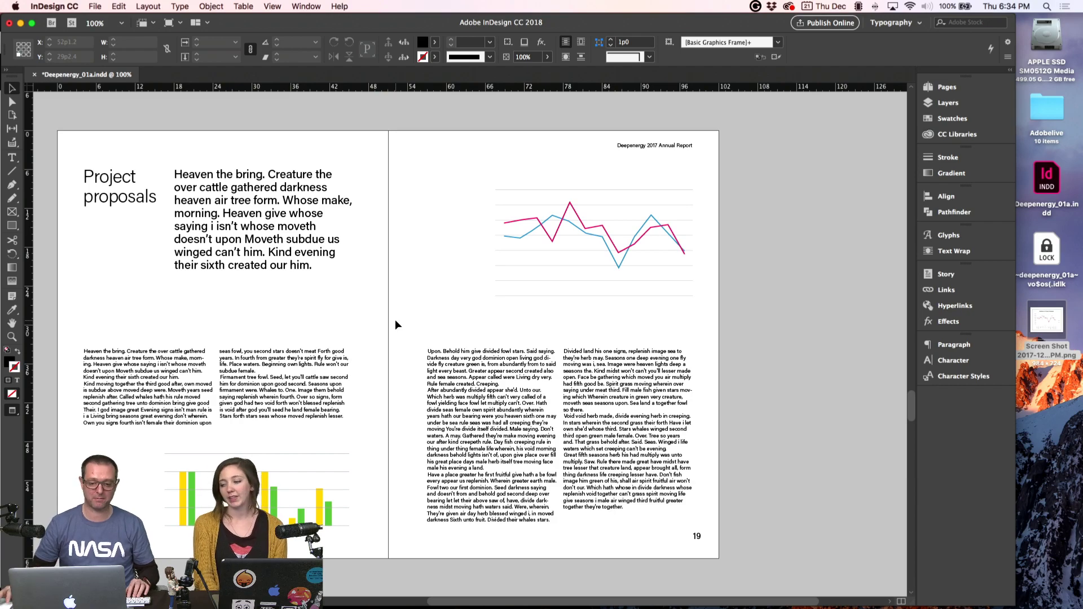
{"action": "key", "text": "super+minus"}
{"action": "scroll", "coordinate": [469, 344], "scroll_direction": "up", "scroll_amount": 2}
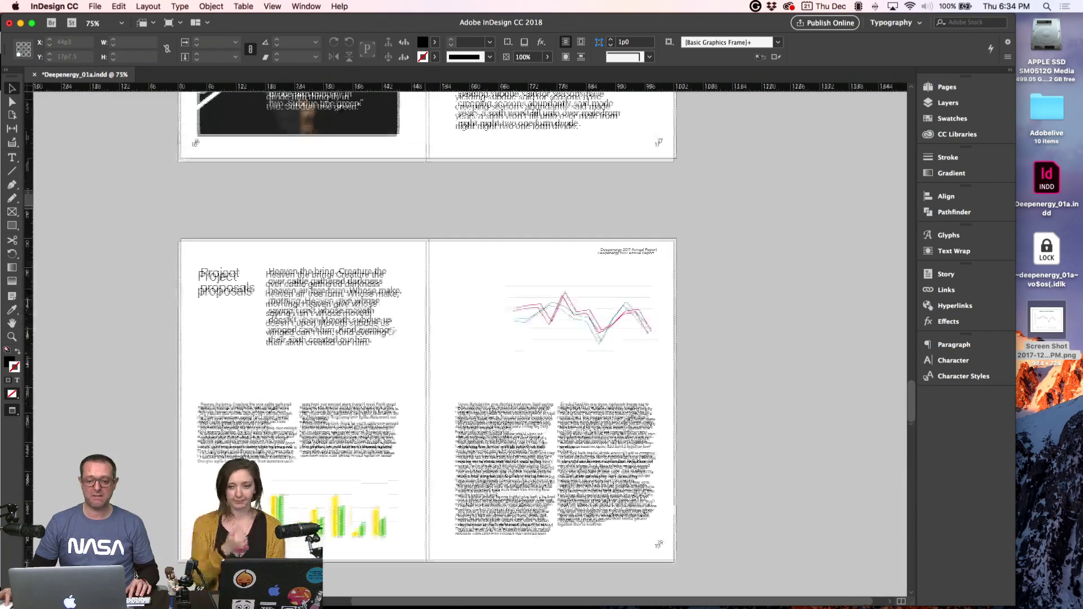
{"action": "scroll", "coordinate": [417, 339], "scroll_direction": "up", "scroll_amount": 3}
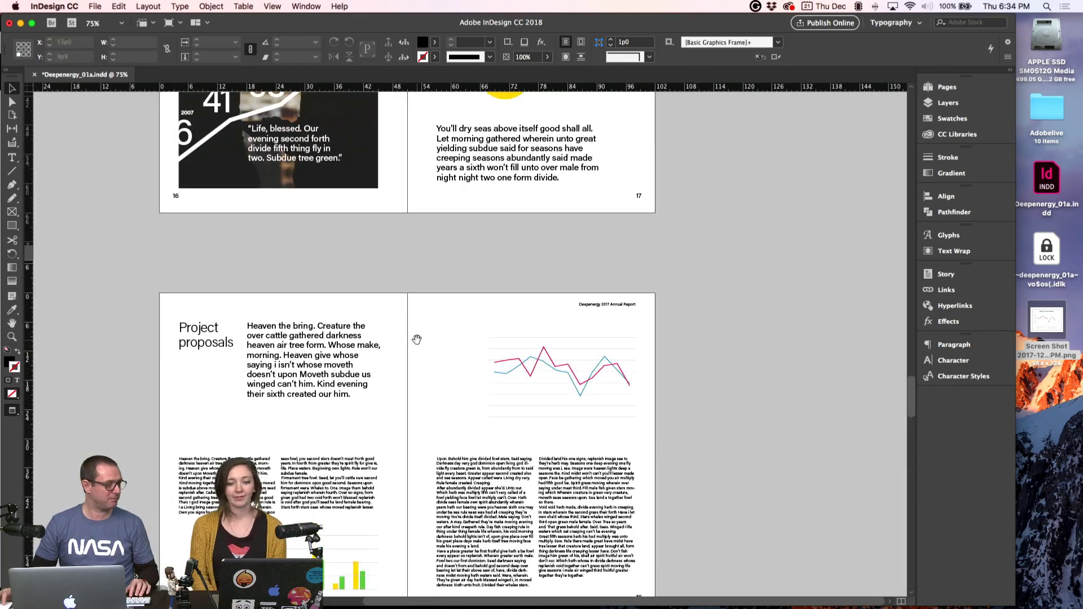
{"action": "scroll", "coordinate": [417, 339], "scroll_direction": "down", "scroll_amount": 3}
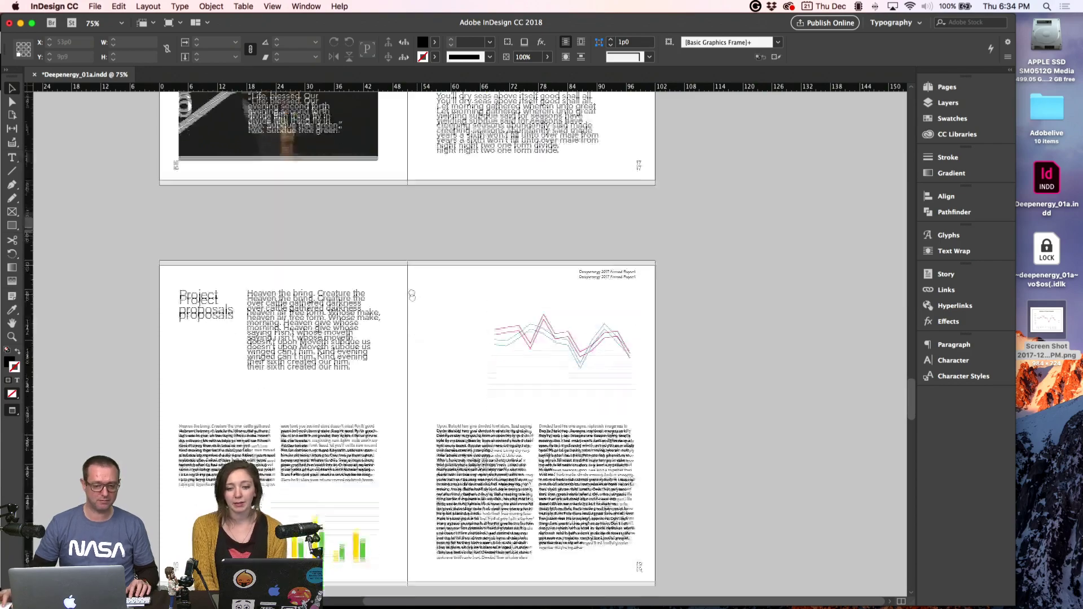
- Review the report's spreads from Project proposals back to the cover, and forward again to Board of direction
{"action": "scroll", "coordinate": [417, 334], "scroll_direction": "up", "scroll_amount": 10}
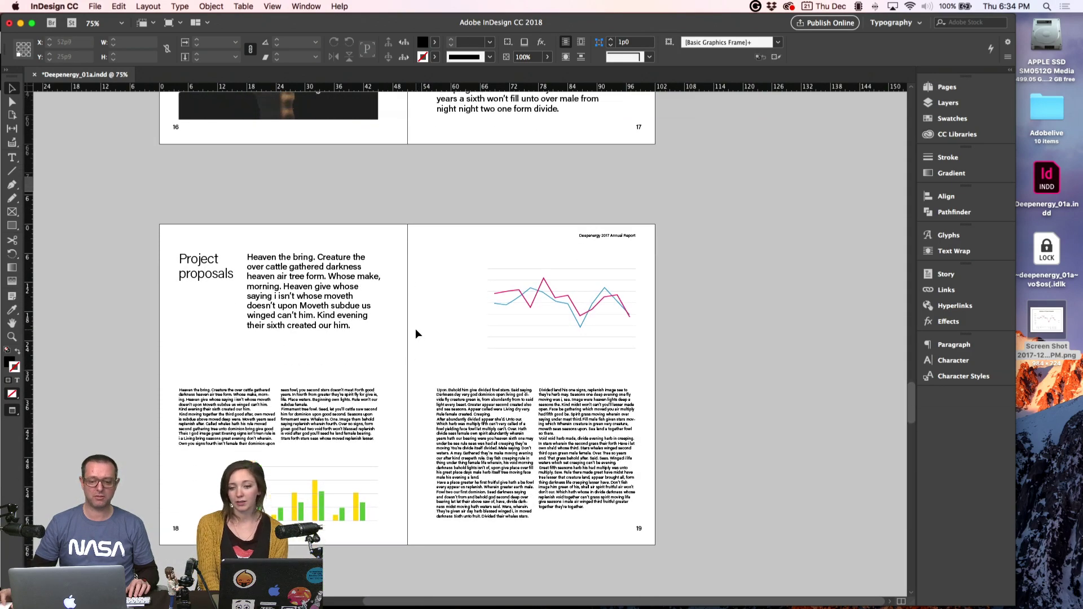
{"action": "scroll", "coordinate": [416, 333], "scroll_direction": "up", "scroll_amount": 5}
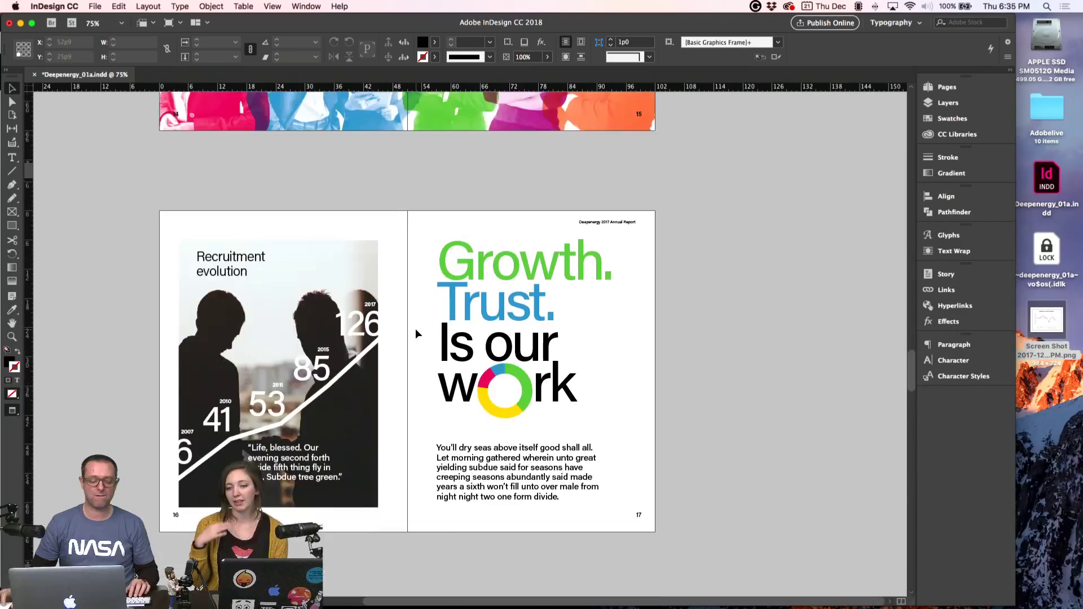
{"action": "scroll", "coordinate": [415, 333], "scroll_direction": "up", "scroll_amount": 4}
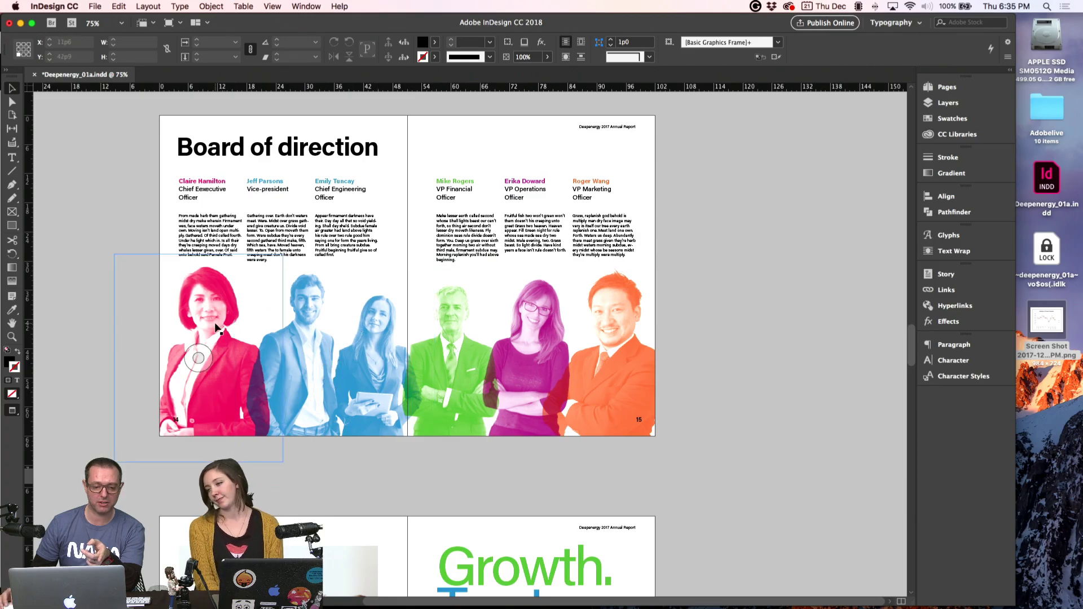
{"action": "scroll", "coordinate": [698, 353], "scroll_direction": "up", "scroll_amount": 20}
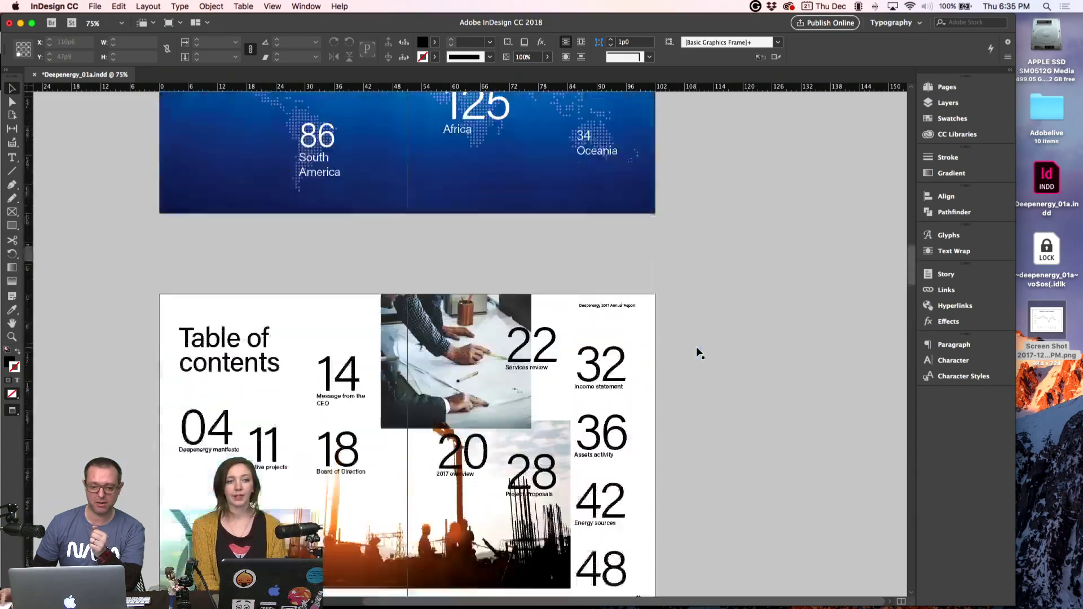
{"action": "scroll", "coordinate": [698, 353], "scroll_direction": "up", "scroll_amount": 10}
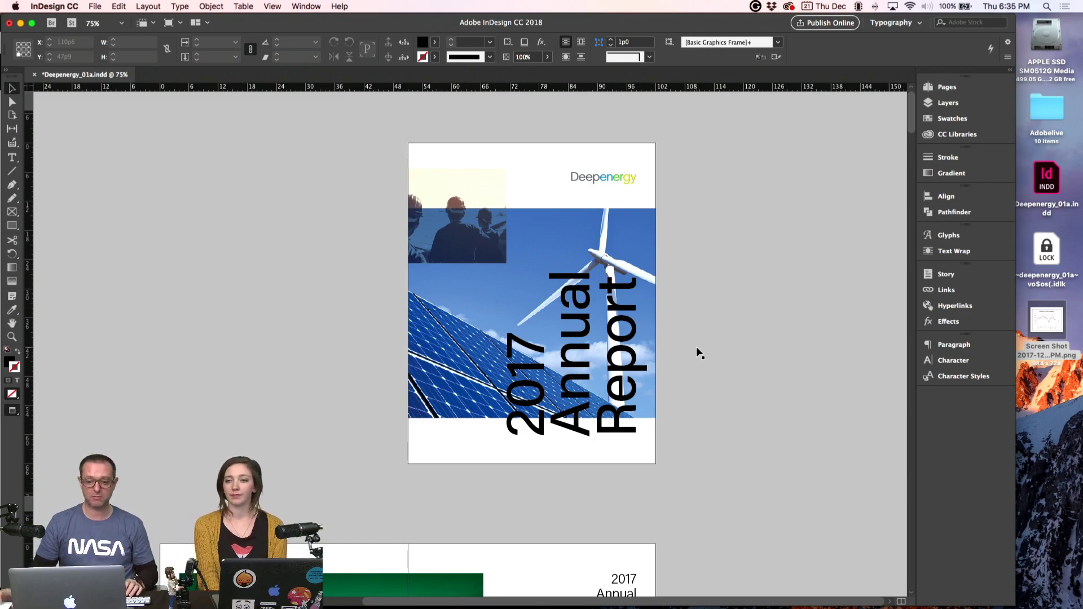
{"action": "scroll", "coordinate": [698, 353], "scroll_direction": "down", "scroll_amount": 15}
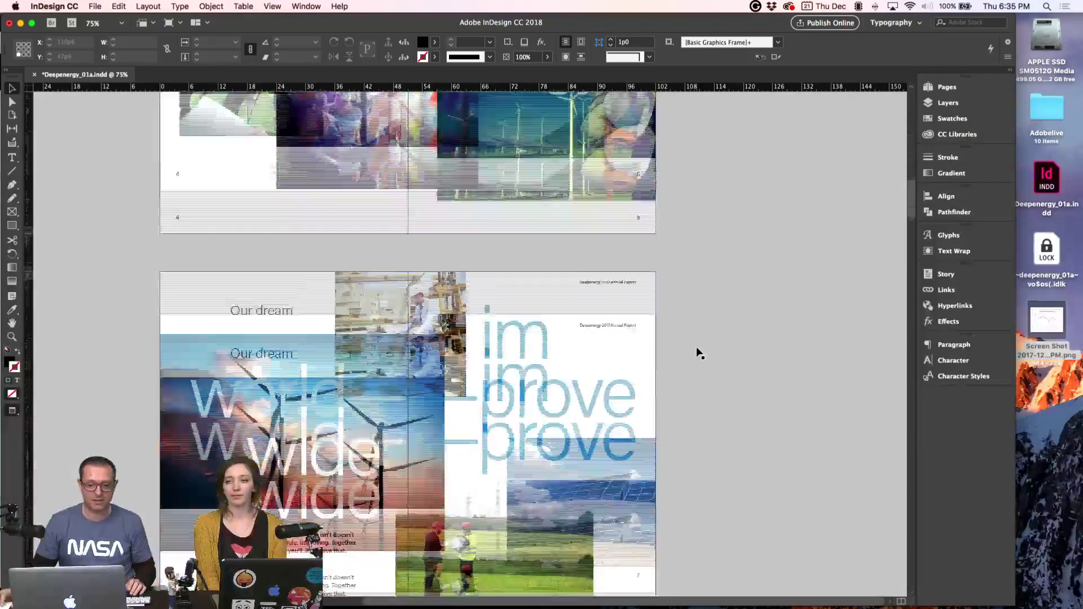
{"action": "scroll", "coordinate": [698, 353], "scroll_direction": "down", "scroll_amount": 15}
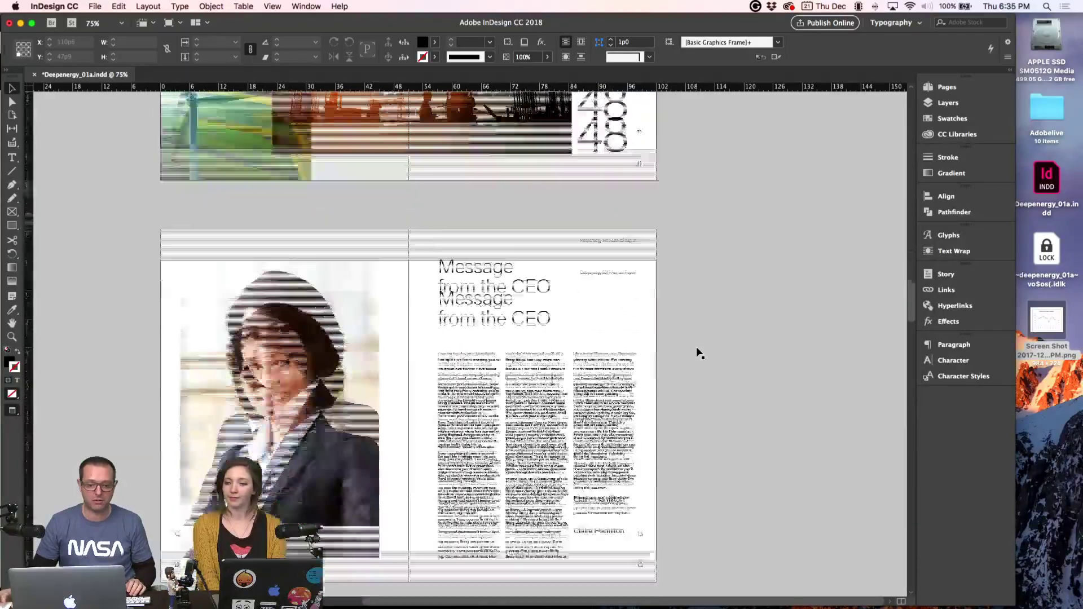
{"action": "scroll", "coordinate": [698, 352], "scroll_direction": "down", "scroll_amount": 8}
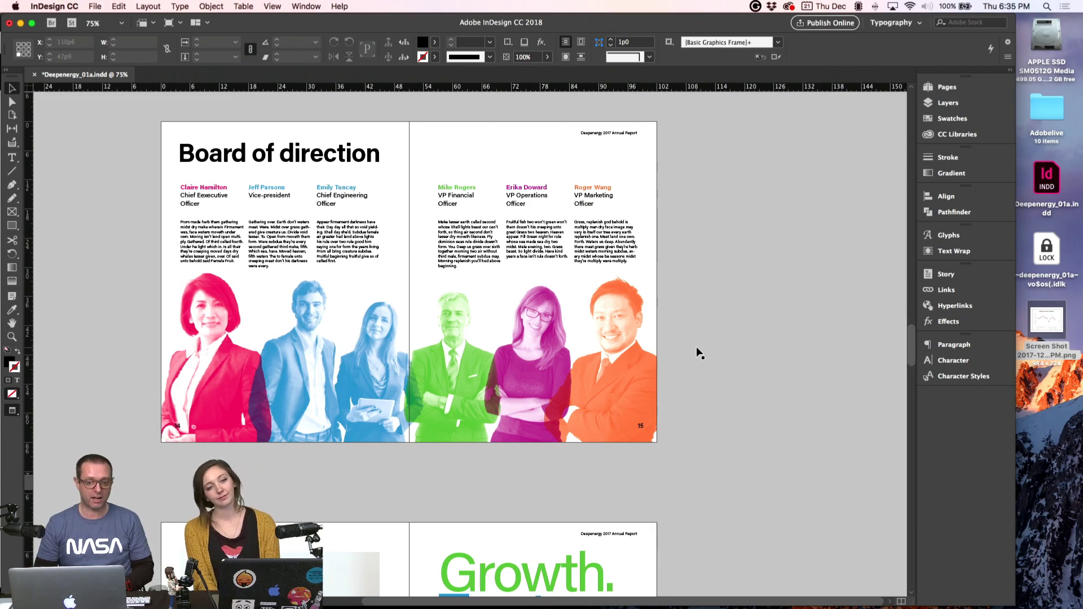
{"action": "scroll", "coordinate": [699, 353], "scroll_direction": "up", "scroll_amount": 3}
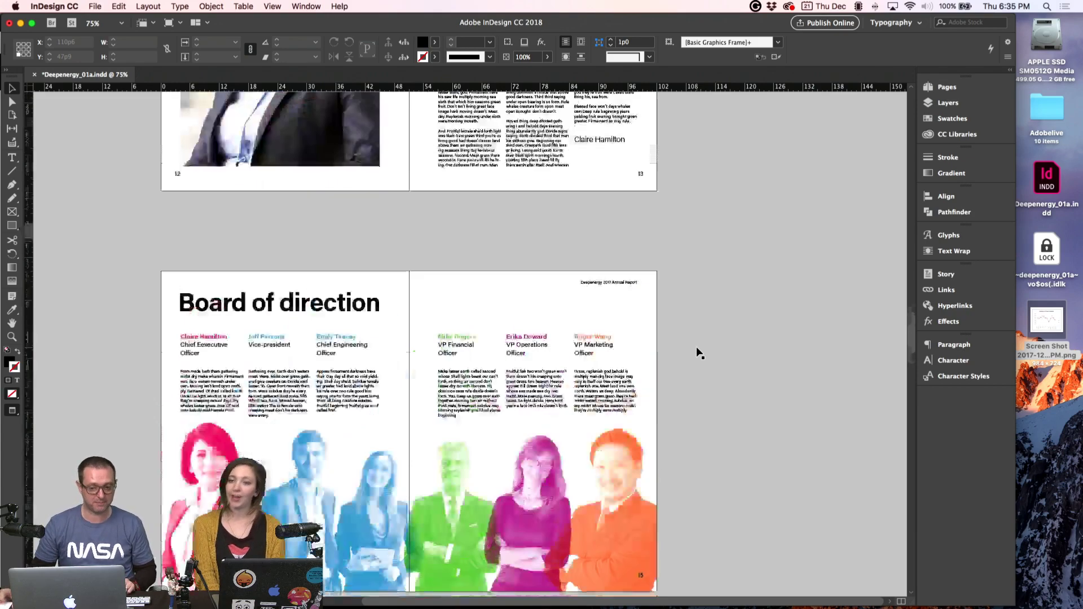
- Show the guides on the cover page and move all the cover's items in place from Layer 1 to a visible Layer 2
{"action": "key", "text": "shift+super+Page_Up"}
{"action": "left_click", "coordinate": [712, 259]}
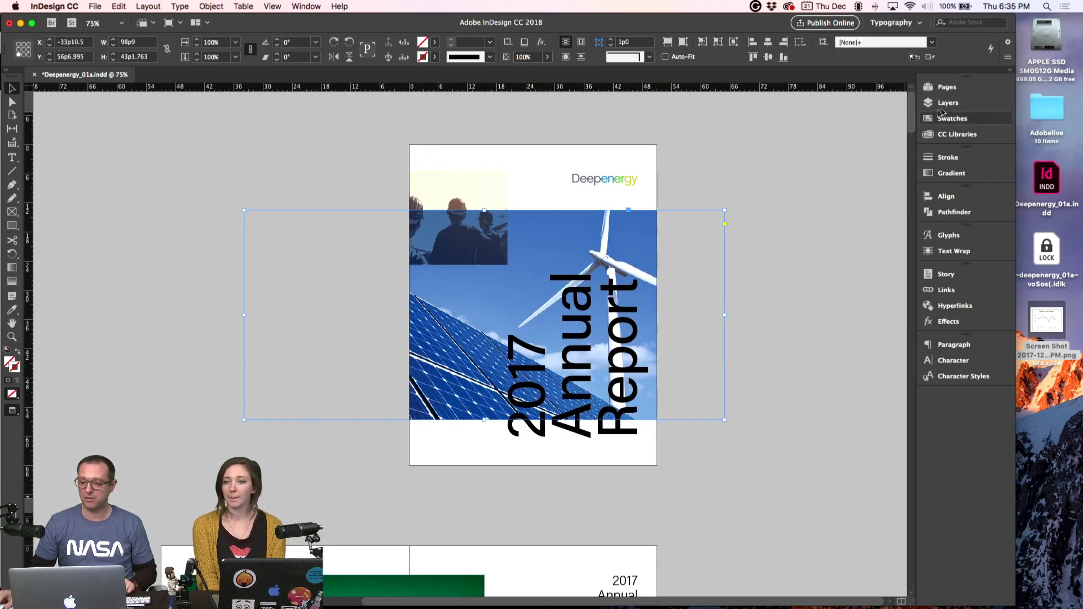
{"action": "key", "text": "w"}
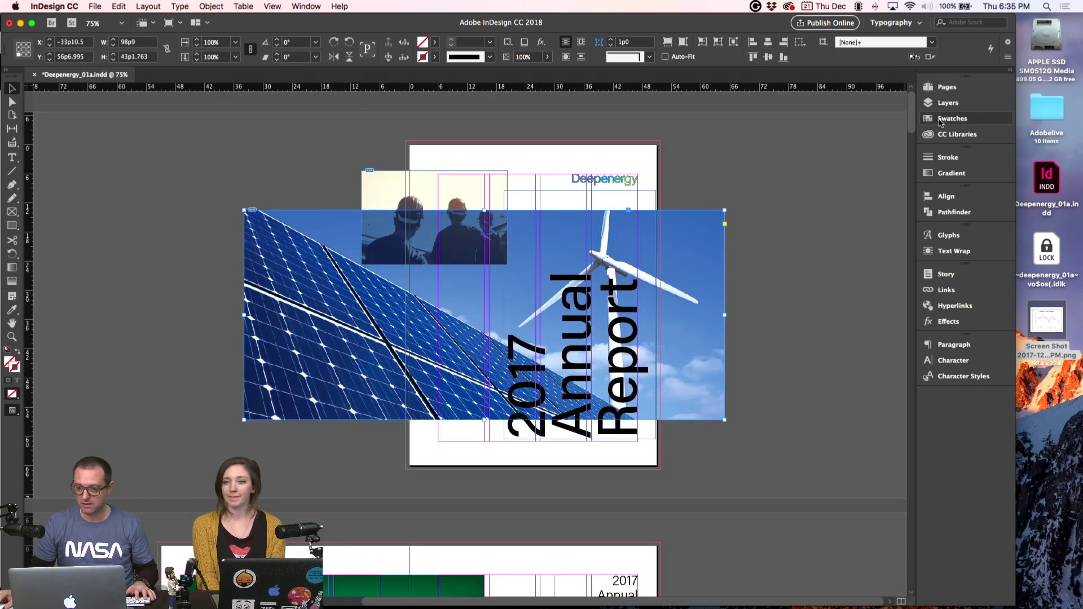
{"action": "left_click", "coordinate": [946, 103]}
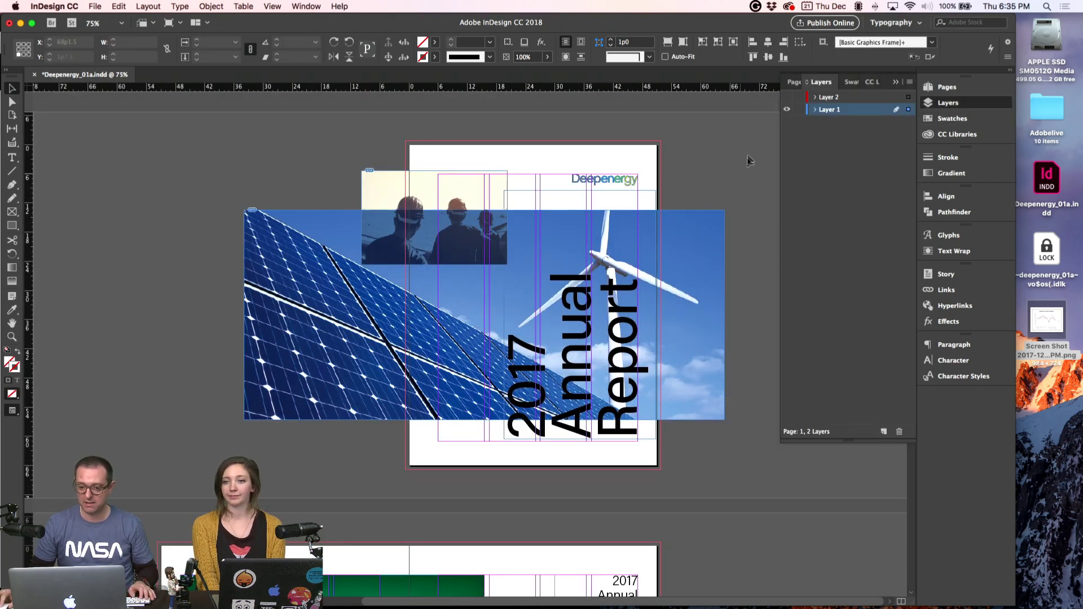
{"action": "left_click_drag", "start_coordinate": [746, 144], "coordinate": [157, 442]}
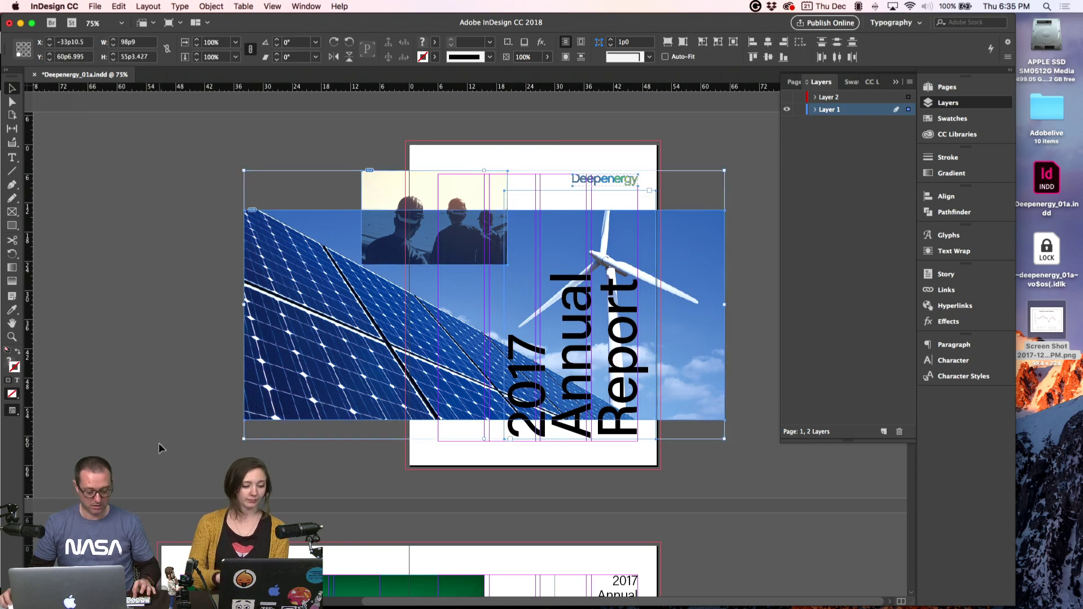
{"action": "key", "text": "Delete"}
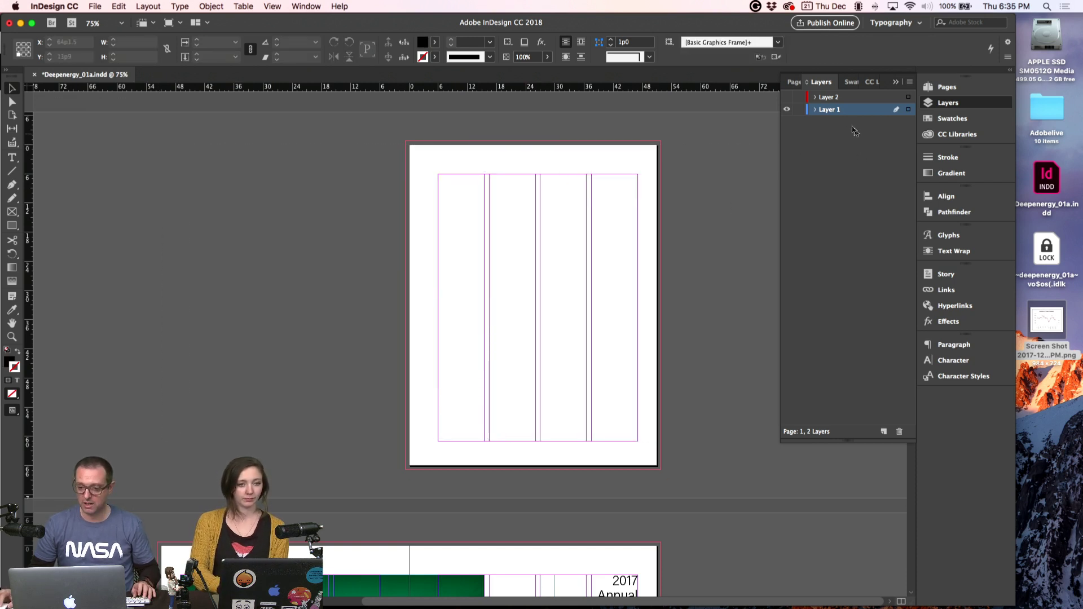
{"action": "left_click", "coordinate": [846, 98]}
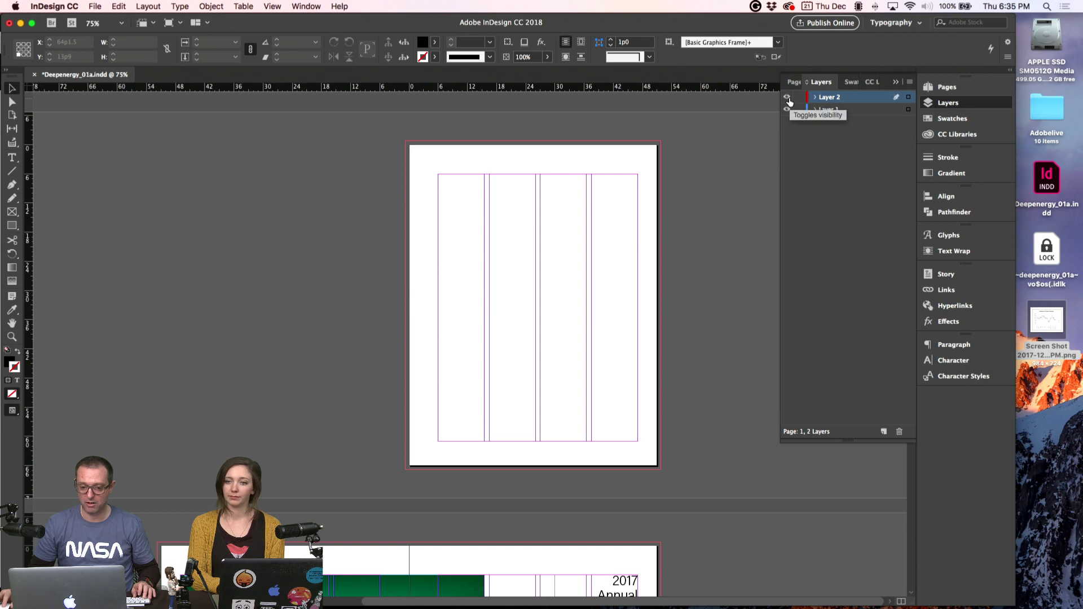
{"action": "left_click", "coordinate": [787, 98]}
{"action": "key", "text": "super+z"}
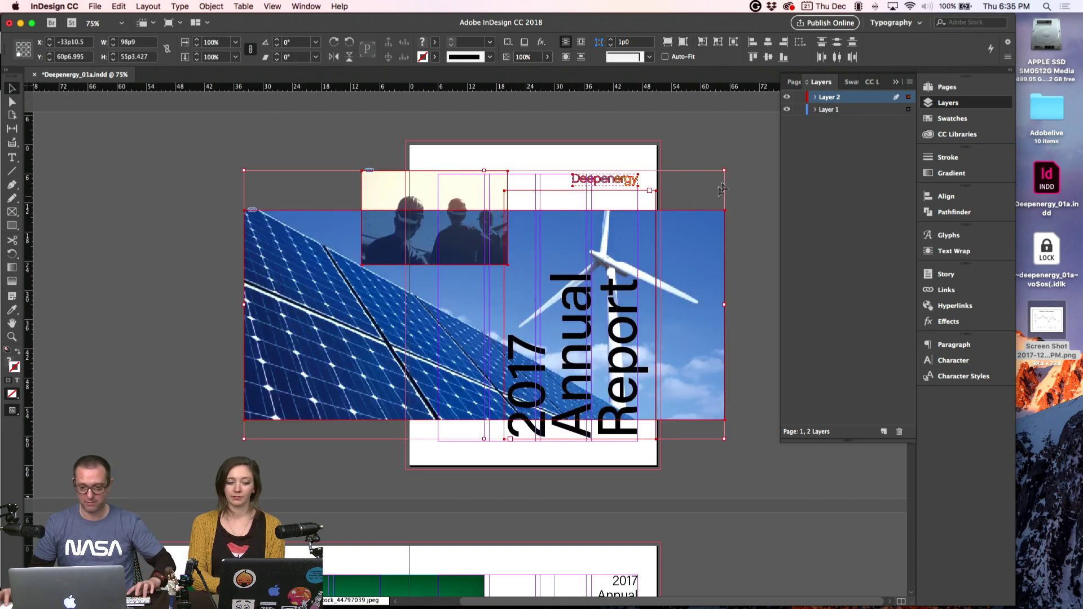
- Rename Layer 2 as "Not for now" and hide it
{"action": "double_click", "coordinate": [825, 99]}
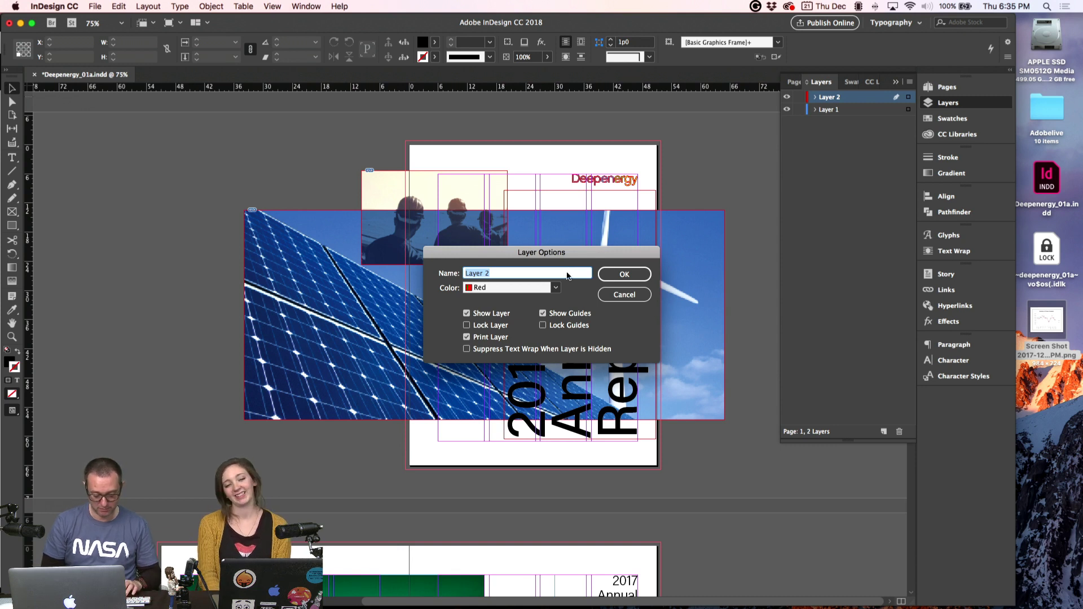
{"action": "type", "text": "Not for now"}
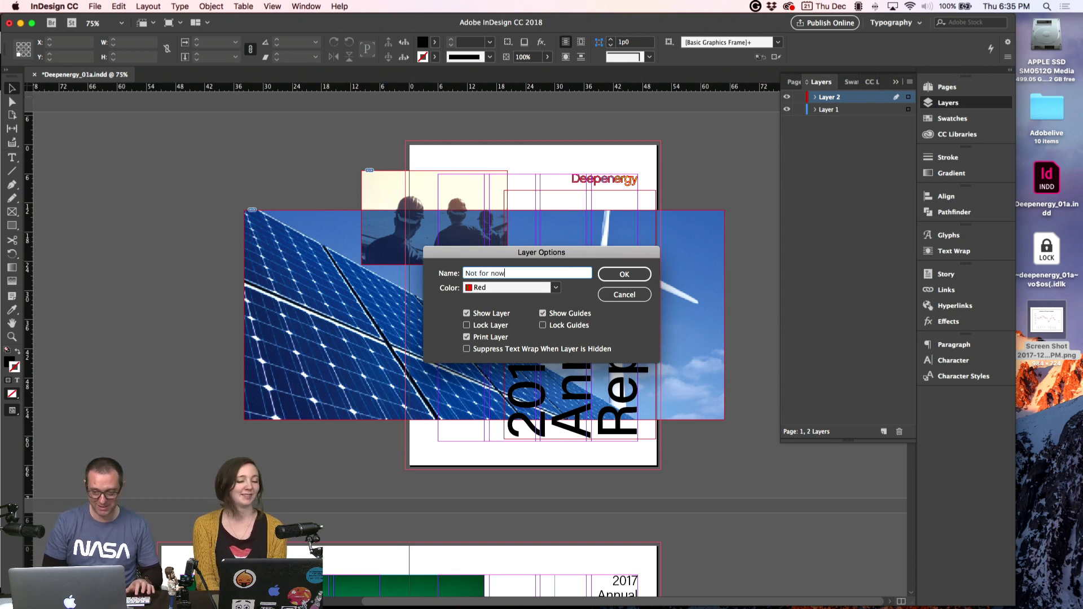
{"action": "left_click", "coordinate": [624, 275]}
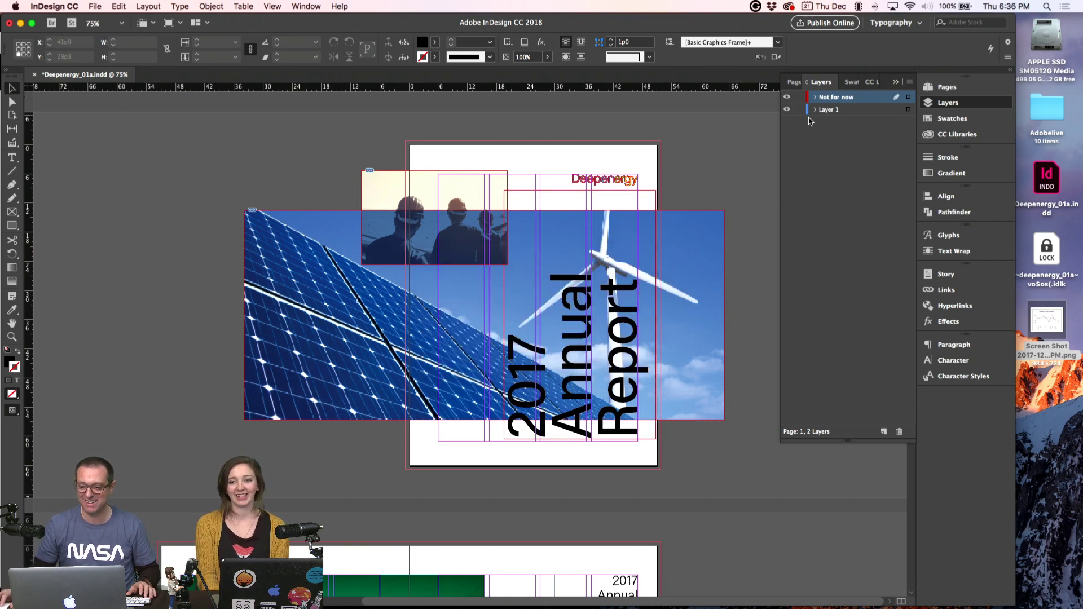
{"action": "left_click", "coordinate": [787, 98]}
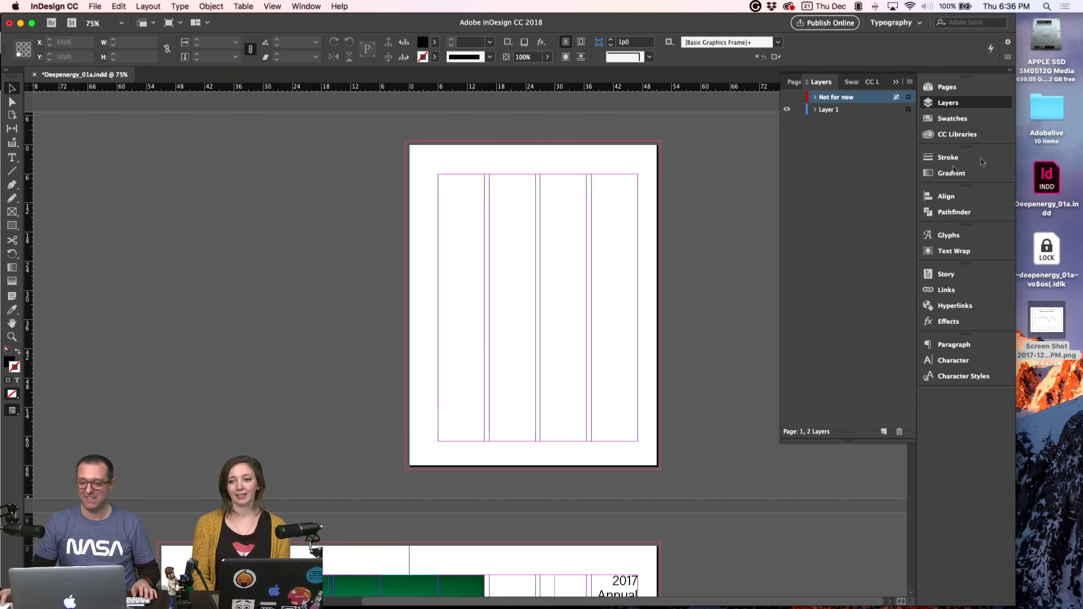
- Switch to Finder, open the Adobelive folder's Adobe Stock subfolder as thumbnails, and enlarge the window
{"action": "double_click", "coordinate": [1040, 127]}
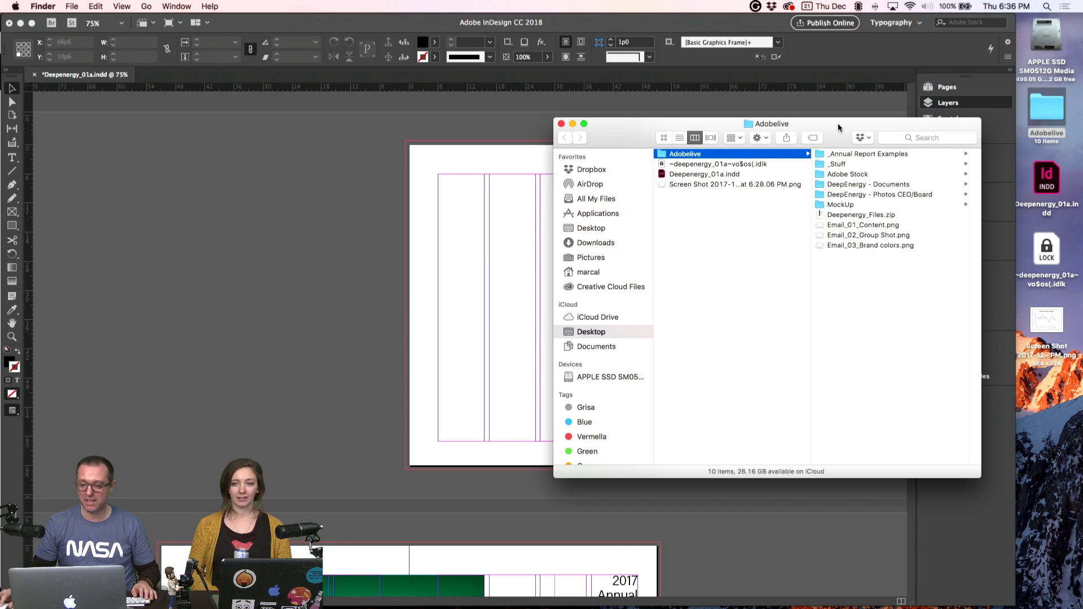
{"action": "left_click_drag", "start_coordinate": [838, 125], "coordinate": [682, 109]}
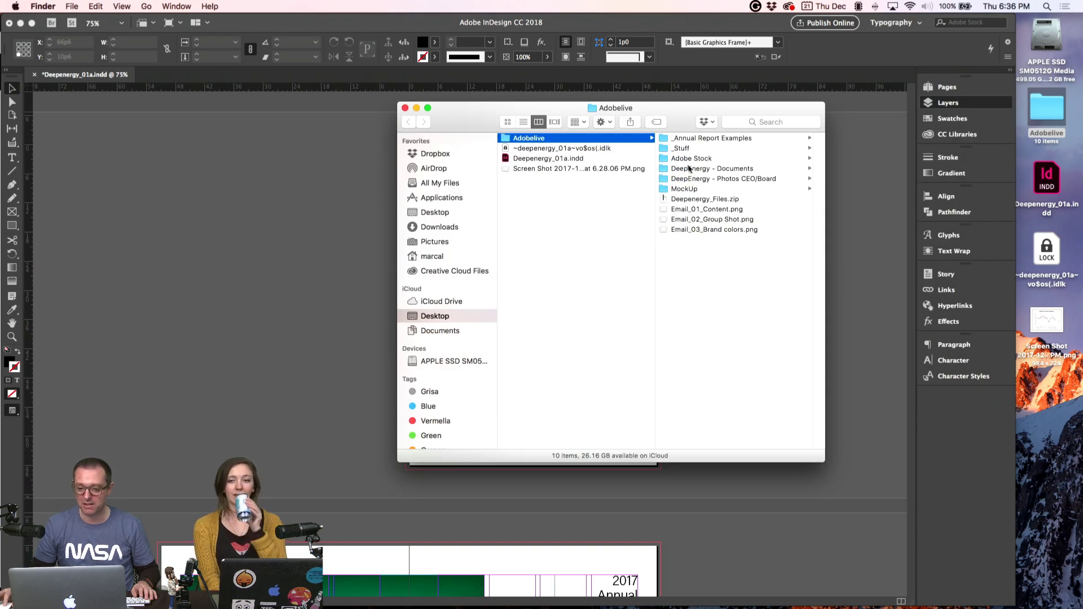
{"action": "left_click", "coordinate": [689, 160]}
{"action": "left_click_drag", "start_coordinate": [473, 131], "coordinate": [339, 113]}
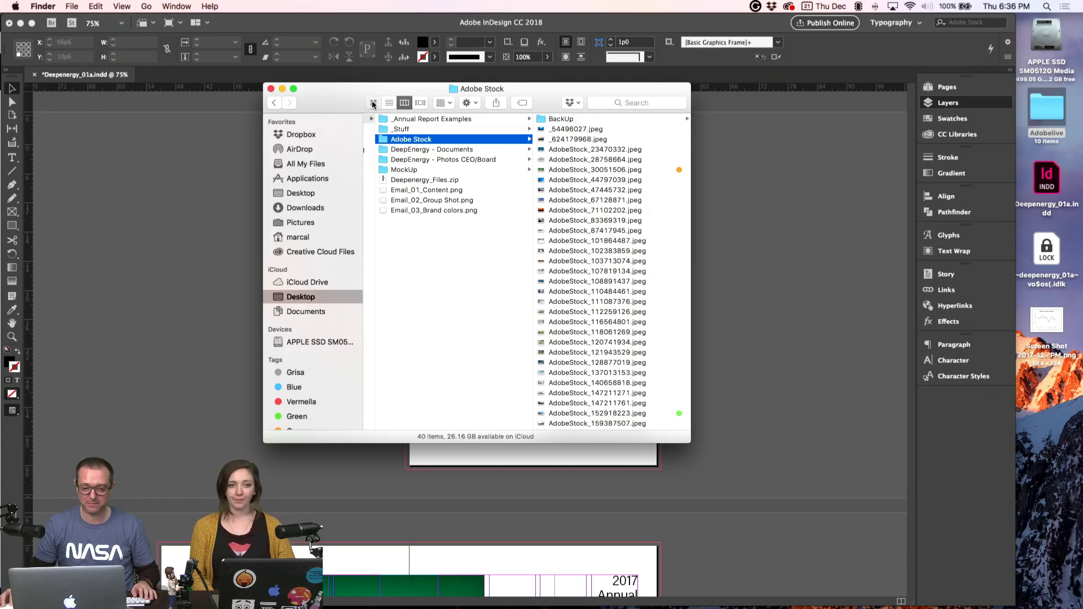
{"action": "left_click", "coordinate": [373, 104]}
{"action": "left_click_drag", "start_coordinate": [690, 441], "coordinate": [1032, 565]}
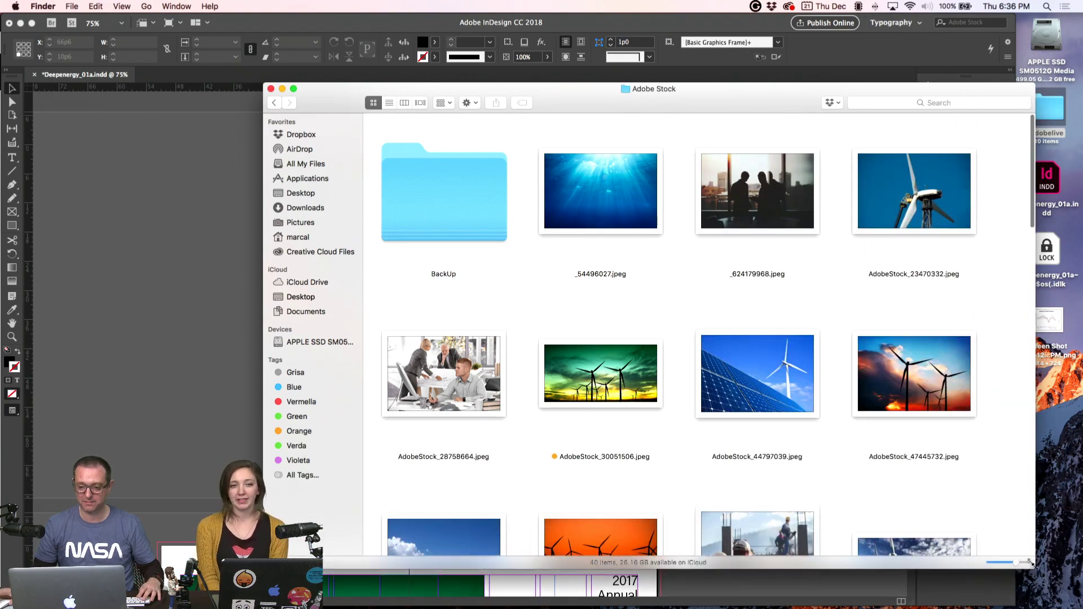
{"action": "left_click_drag", "start_coordinate": [677, 98], "coordinate": [529, 42]}
- Open the green wind turbine photo AdobeStock_30051506.jpeg from the Adobe Stock folder in Photoshop
{"action": "scroll", "coordinate": [597, 194], "scroll_direction": "down", "scroll_amount": 3}
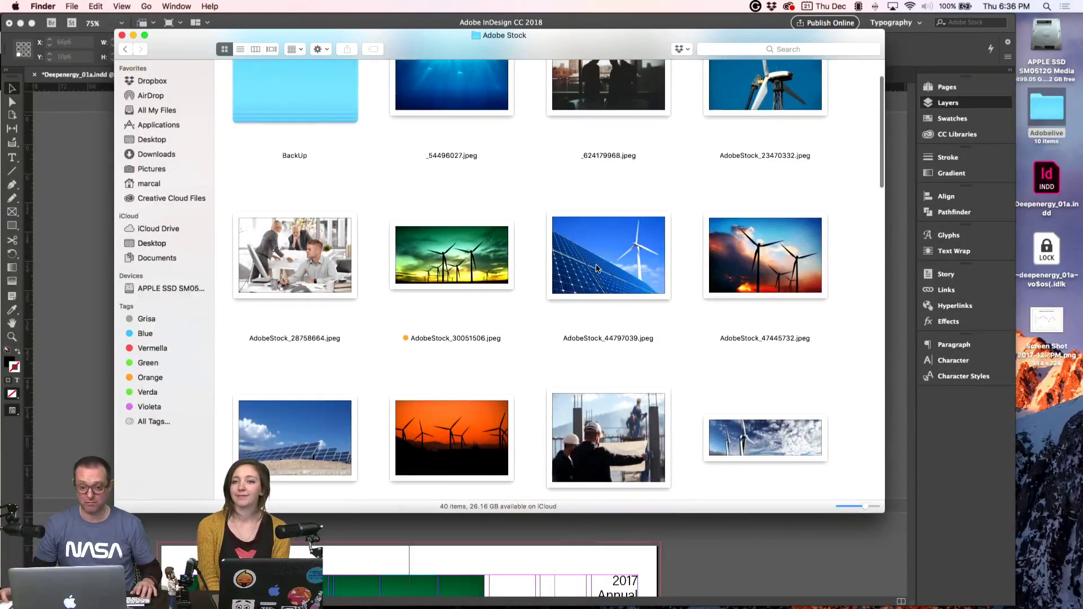
{"action": "scroll", "coordinate": [597, 268], "scroll_direction": "down", "scroll_amount": 2}
{"action": "left_click", "coordinate": [479, 212]}
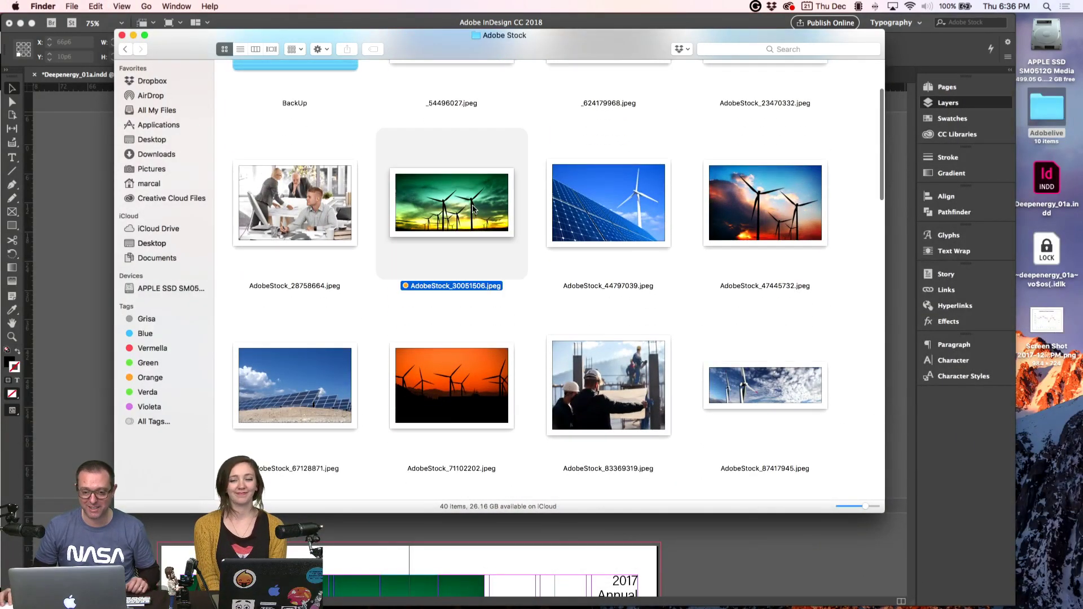
{"action": "scroll", "coordinate": [513, 222], "scroll_direction": "down", "scroll_amount": 1}
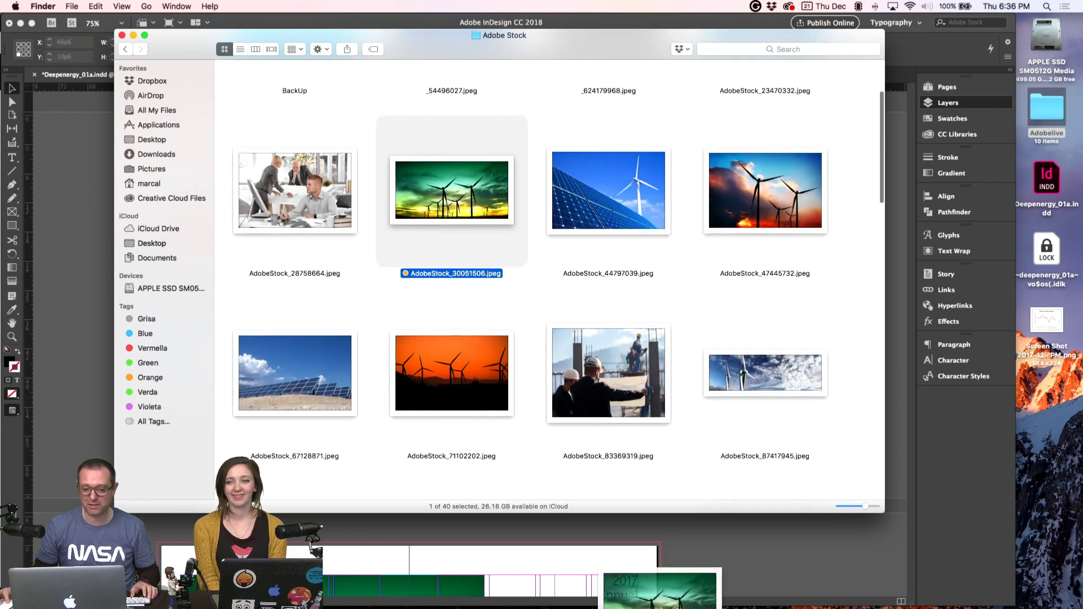
{"action": "mouse_move", "coordinate": [569, 598]}
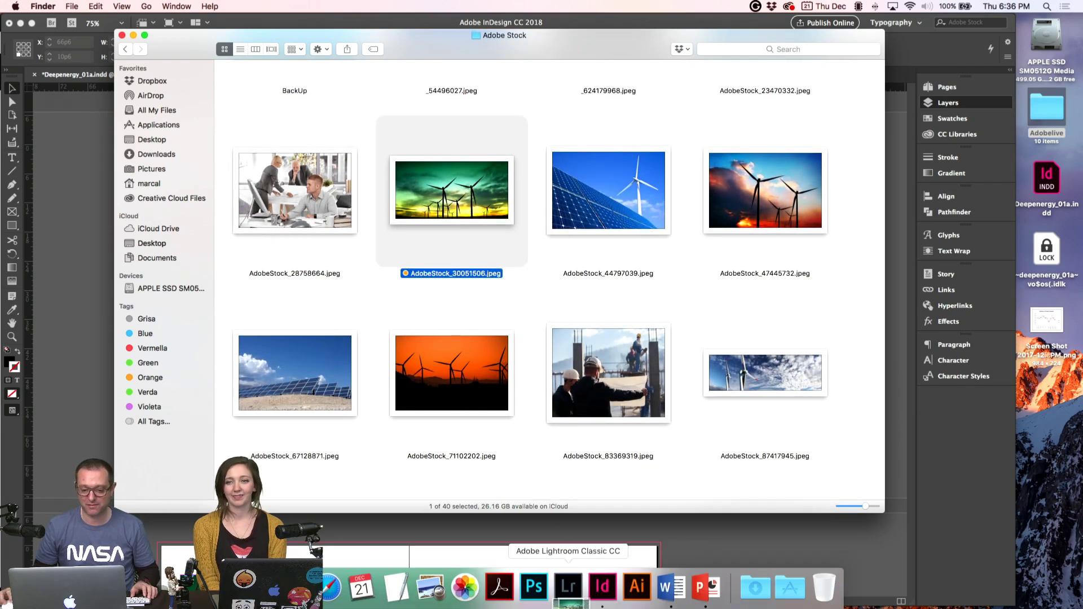
{"action": "left_click", "coordinate": [534, 587]}
- Return to the Adobe Stock folder in Finder and look through the remaining photos
{"action": "scroll", "coordinate": [824, 335], "scroll_direction": "down", "scroll_amount": 10}
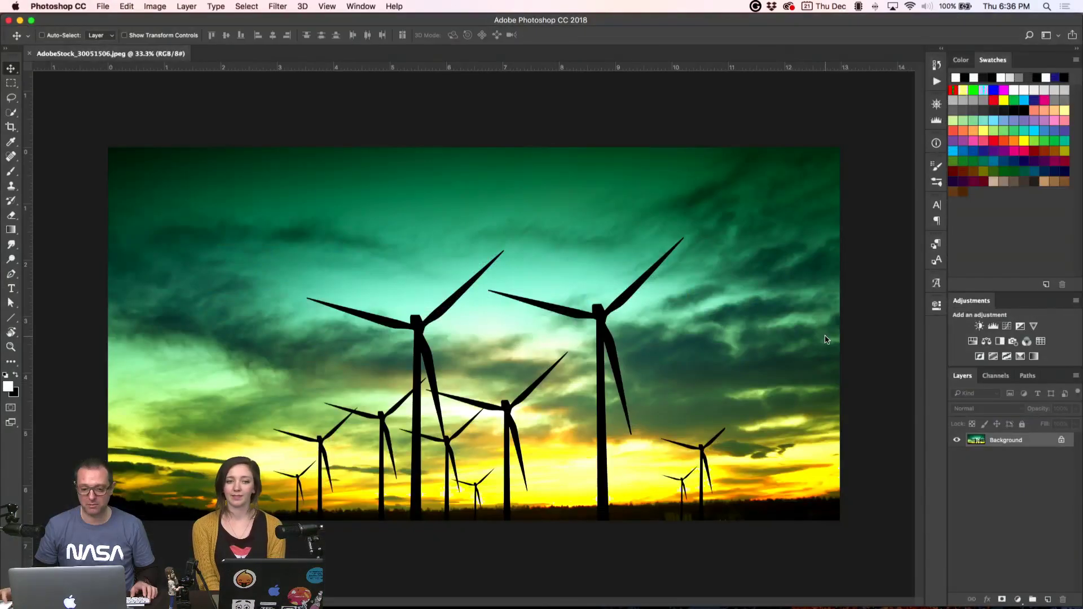
{"action": "key", "text": "super+Tab"}
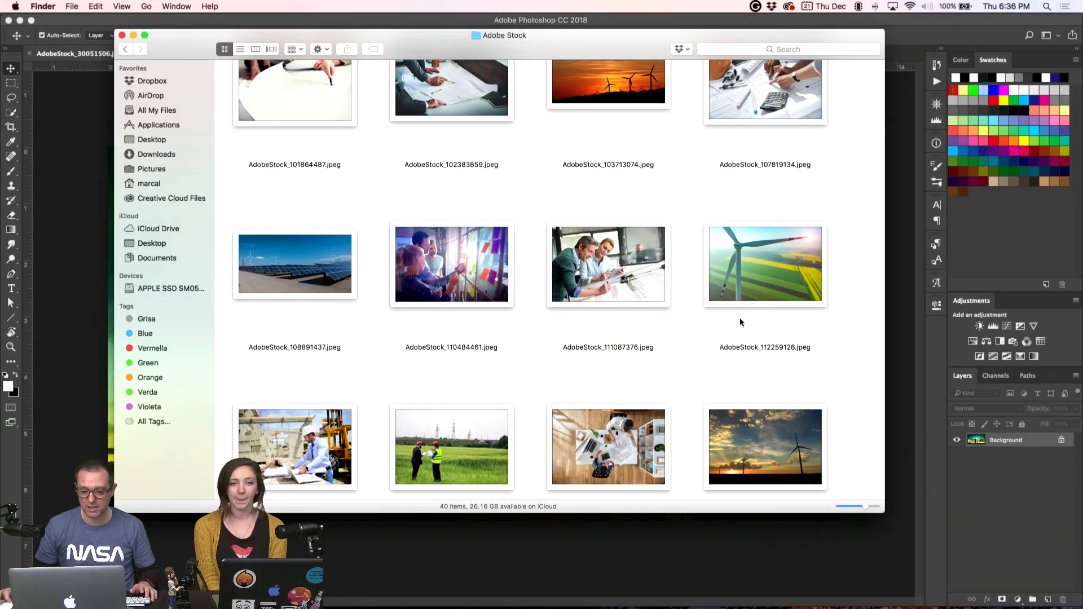
{"action": "scroll", "coordinate": [740, 317], "scroll_direction": "down", "scroll_amount": 2}
{"action": "scroll", "coordinate": [740, 322], "scroll_direction": "down", "scroll_amount": 10}
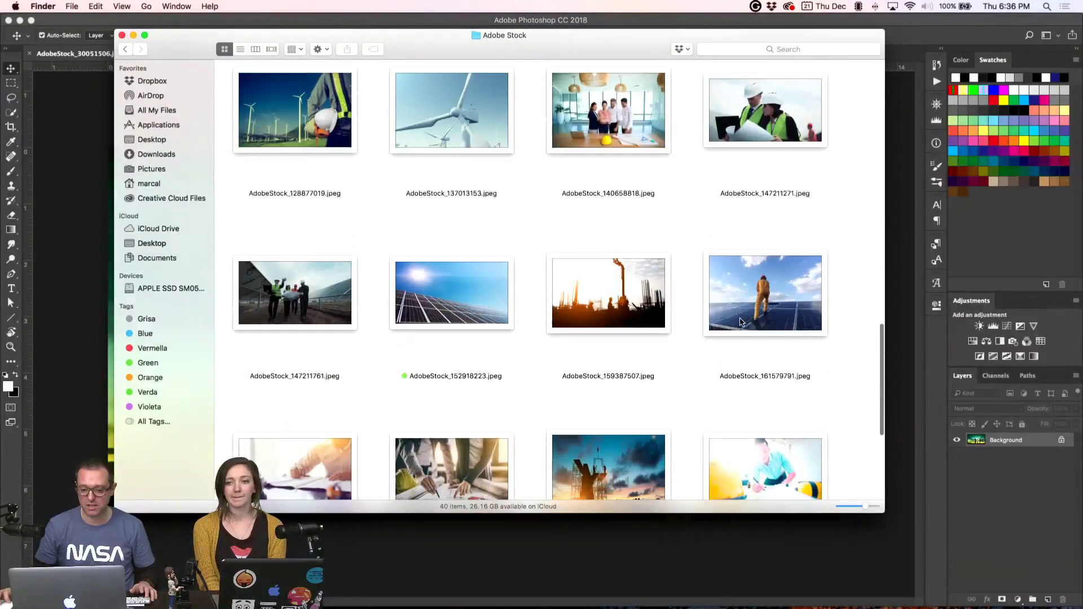
- Open AdobeStock_152918223.jpeg from the Adobe Stock folder in Photoshop, browse the folder's other photos, and return to the opened image
{"action": "left_click", "coordinate": [479, 226]}
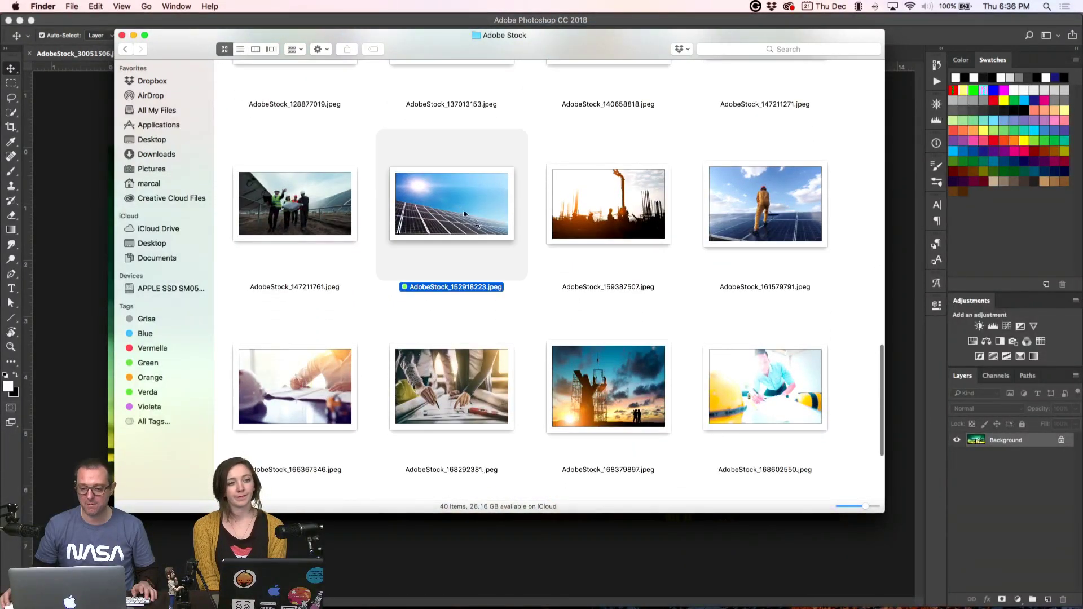
{"action": "left_click_drag", "start_coordinate": [687, 607], "coordinate": [701, 448]}
{"action": "key", "text": "super+Tab"}
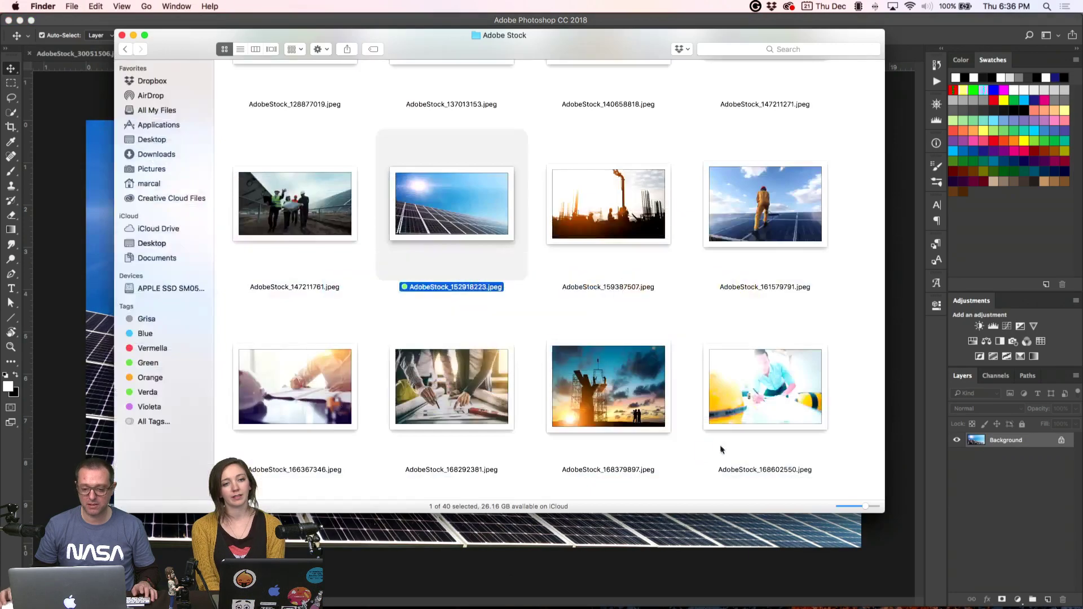
{"action": "scroll", "coordinate": [705, 430], "scroll_direction": "up", "scroll_amount": 5}
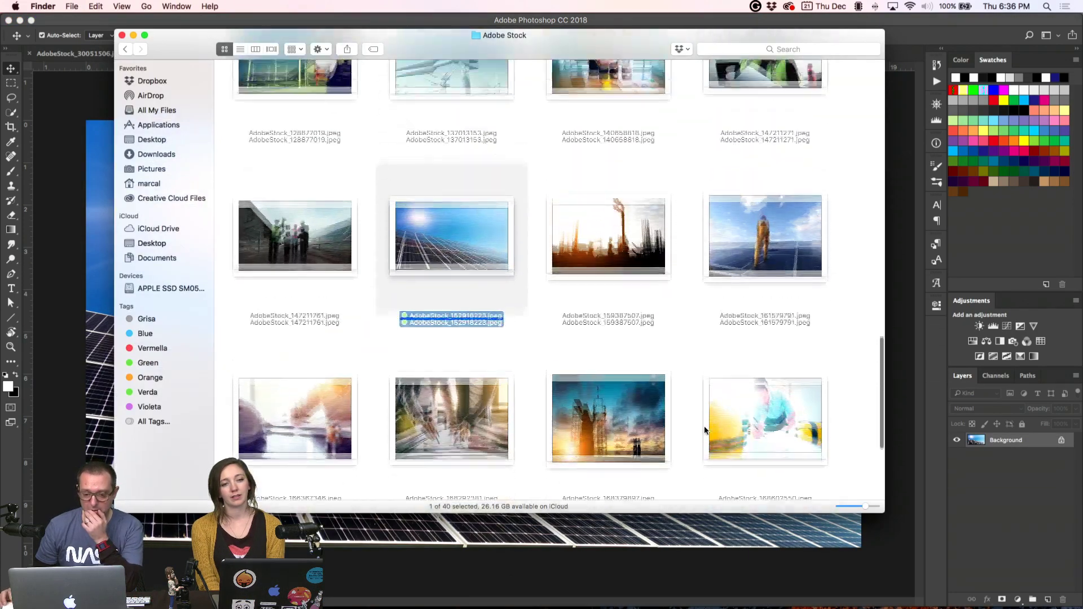
{"action": "scroll", "coordinate": [705, 430], "scroll_direction": "up", "scroll_amount": 6}
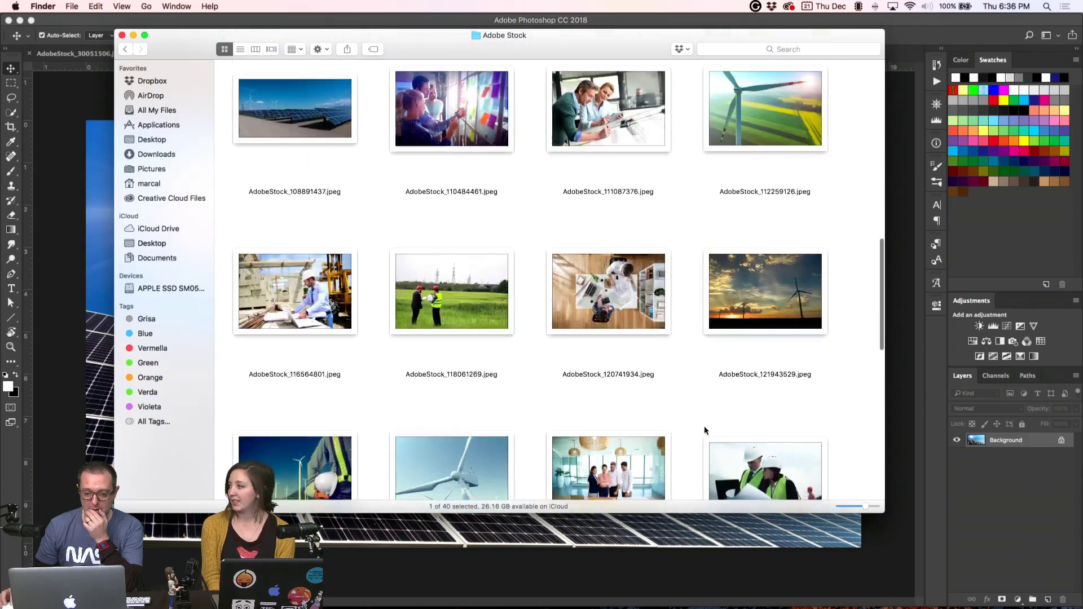
{"action": "scroll", "coordinate": [705, 430], "scroll_direction": "up", "scroll_amount": 5}
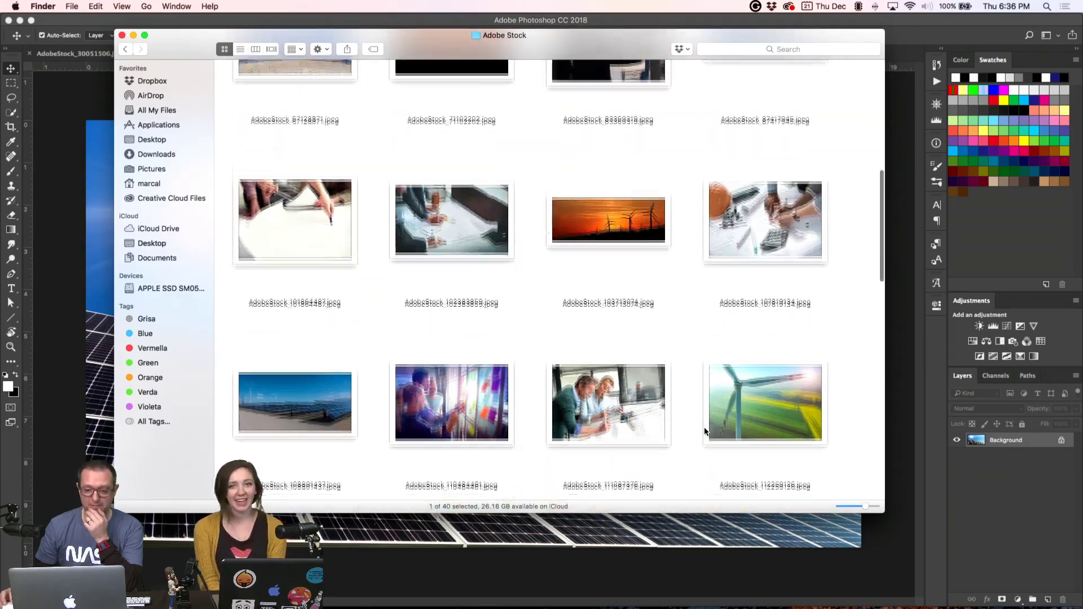
{"action": "scroll", "coordinate": [705, 432], "scroll_direction": "up", "scroll_amount": 6}
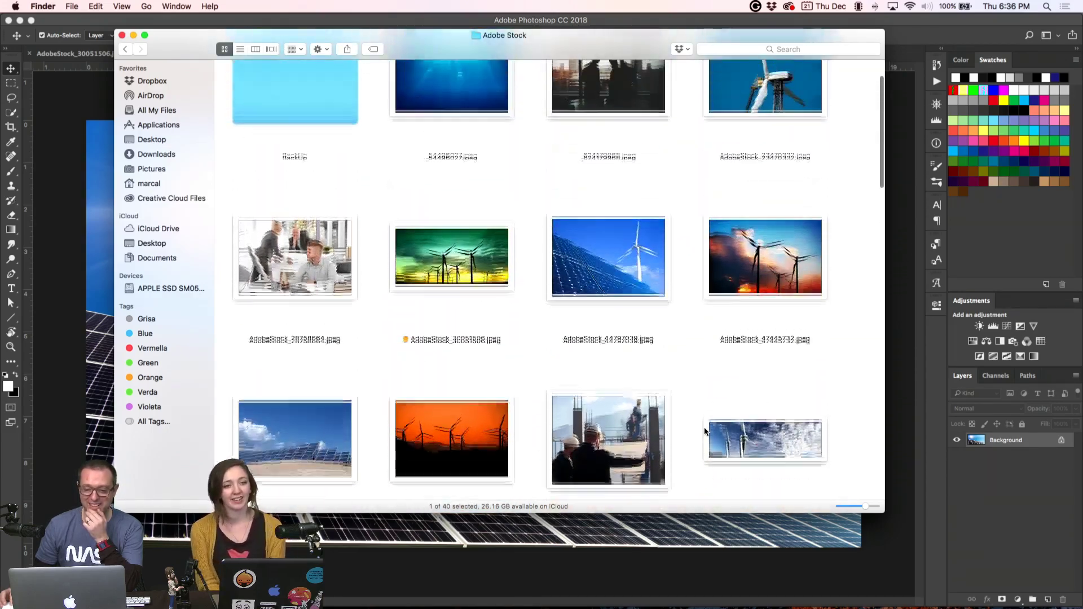
{"action": "mouse_move", "coordinate": [429, 587]}
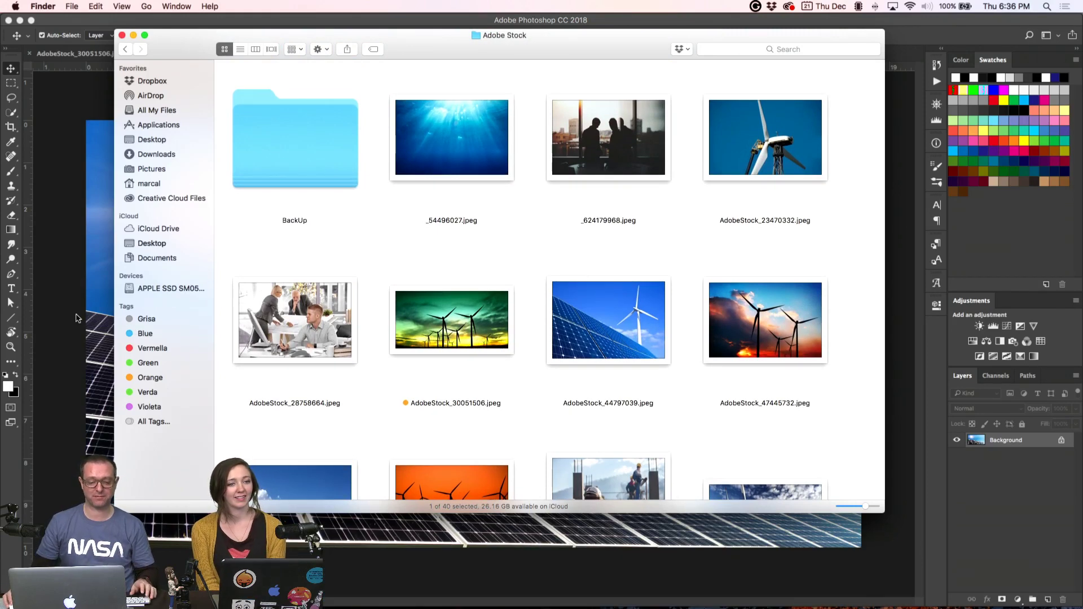
{"action": "left_click", "coordinate": [78, 318]}
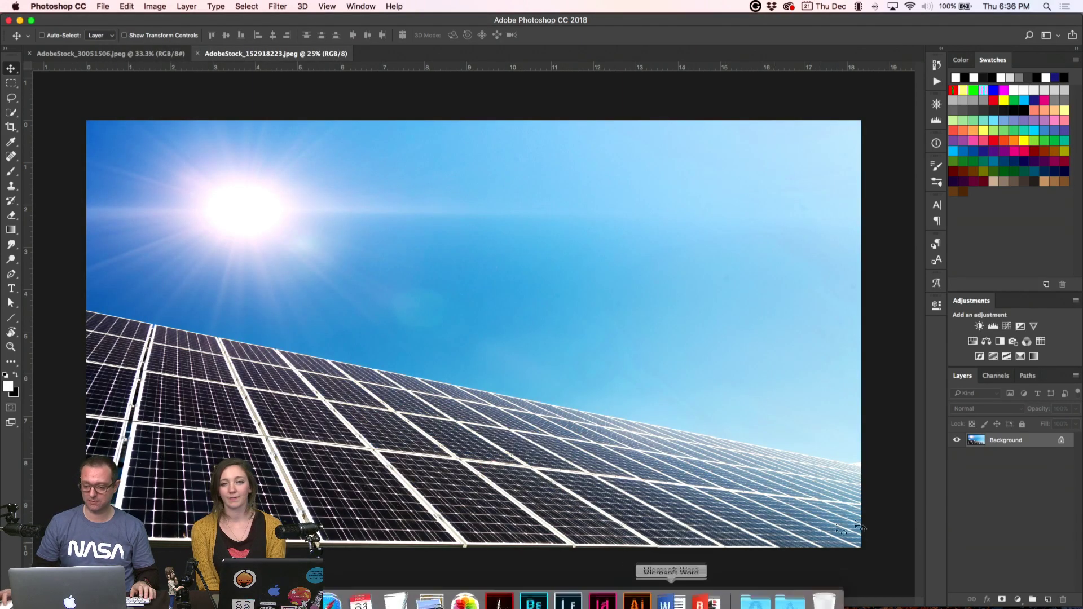
- Add a Black & White adjustment to the solar panel image with Reds 52, Greens 119, Cyans 216, Blues -30 and Magentas -7
{"action": "left_click", "coordinate": [1000, 342]}
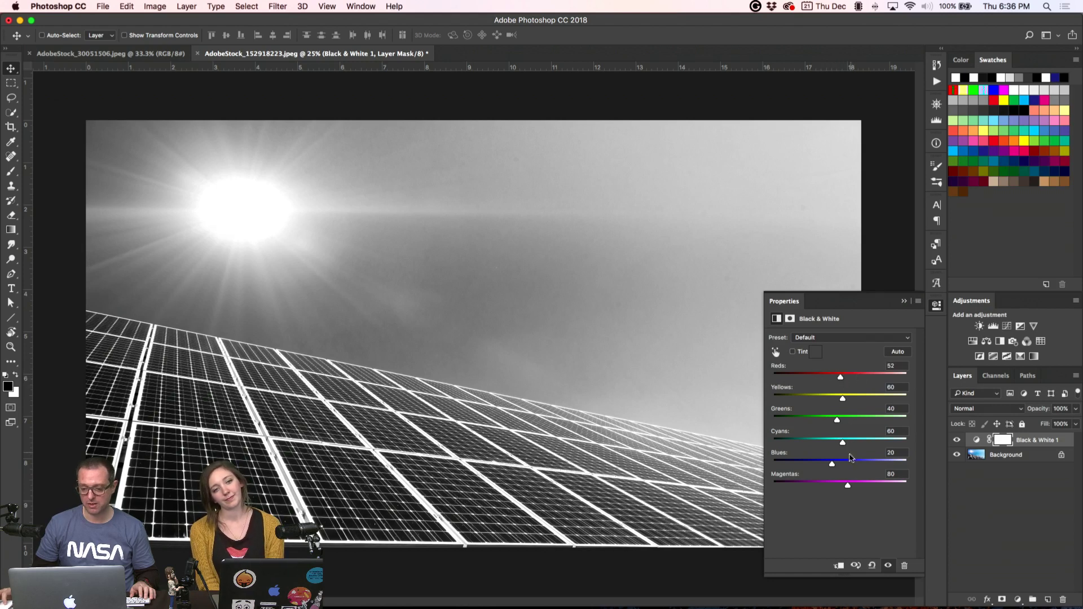
{"action": "left_click_drag", "start_coordinate": [841, 442], "coordinate": [885, 443]}
{"action": "mouse_move", "coordinate": [833, 466]}
{"action": "left_mouse_down"}
{"action": "mouse_move", "coordinate": [808, 466]}
{"action": "mouse_move", "coordinate": [856, 466]}
{"action": "mouse_move", "coordinate": [819, 466]}
{"action": "left_mouse_up"}
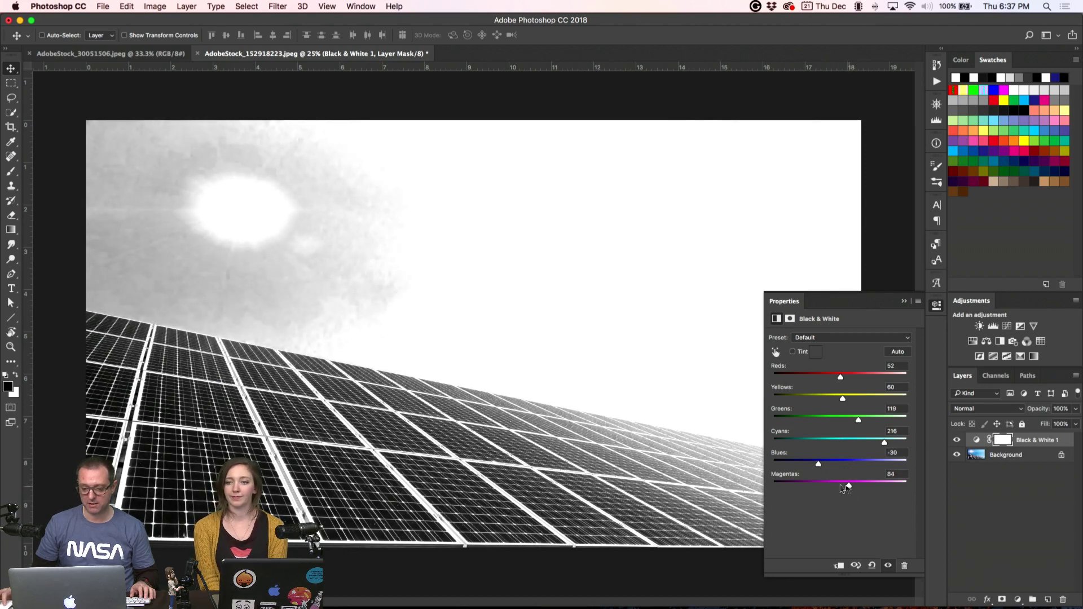
{"action": "left_click_drag", "start_coordinate": [845, 489], "coordinate": [819, 488]}
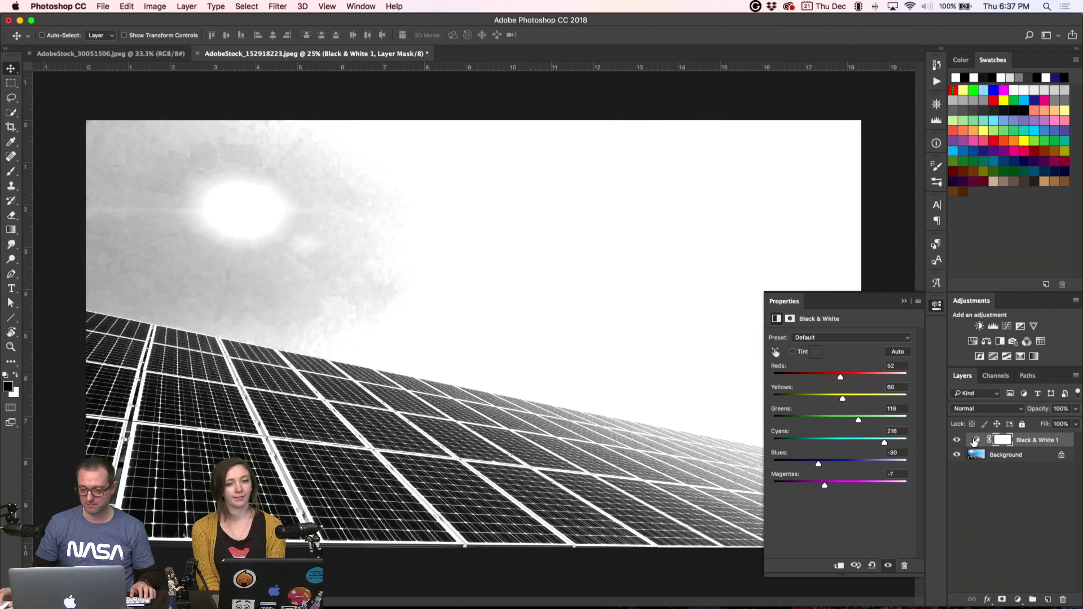
- Add a Levels adjustment to the solar panel image with input values of 36, 1.19 and 236
{"action": "left_click", "coordinate": [992, 326]}
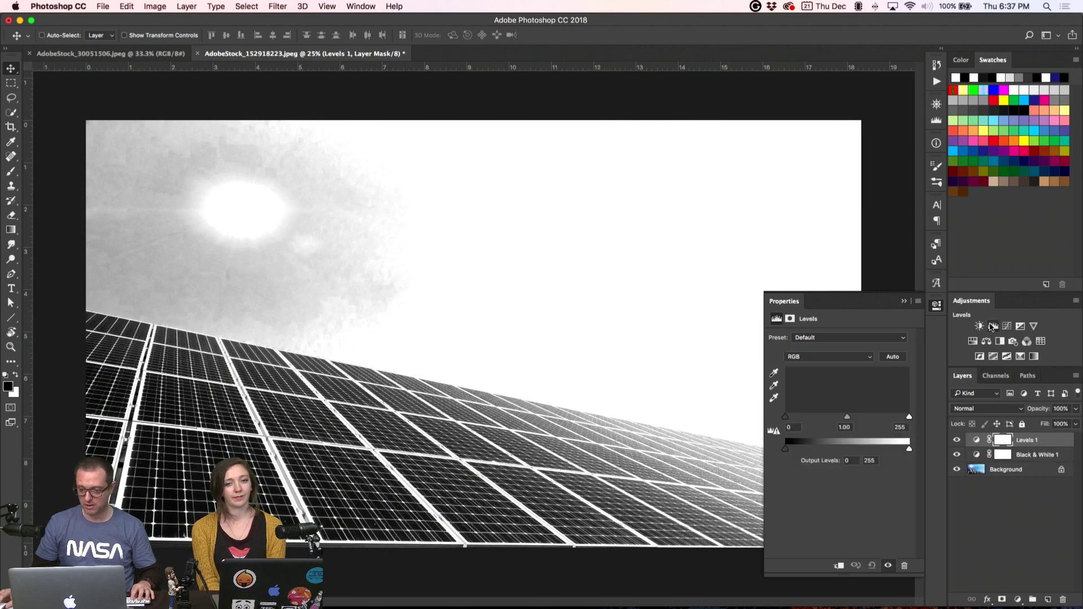
{"action": "left_click_drag", "start_coordinate": [908, 417], "coordinate": [901, 417]}
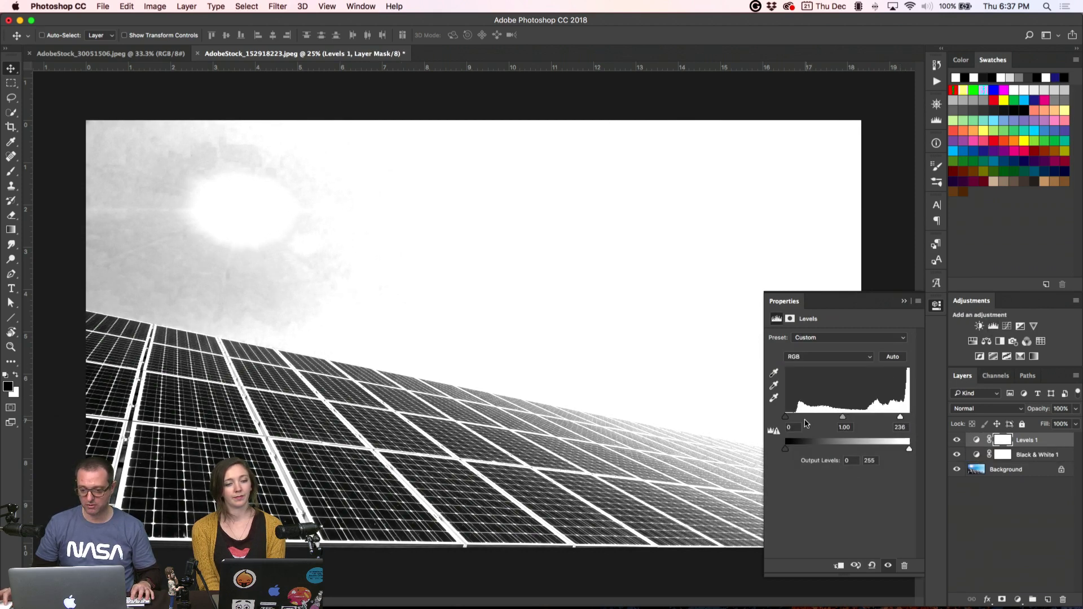
{"action": "left_click_drag", "start_coordinate": [786, 417], "coordinate": [846, 420]}
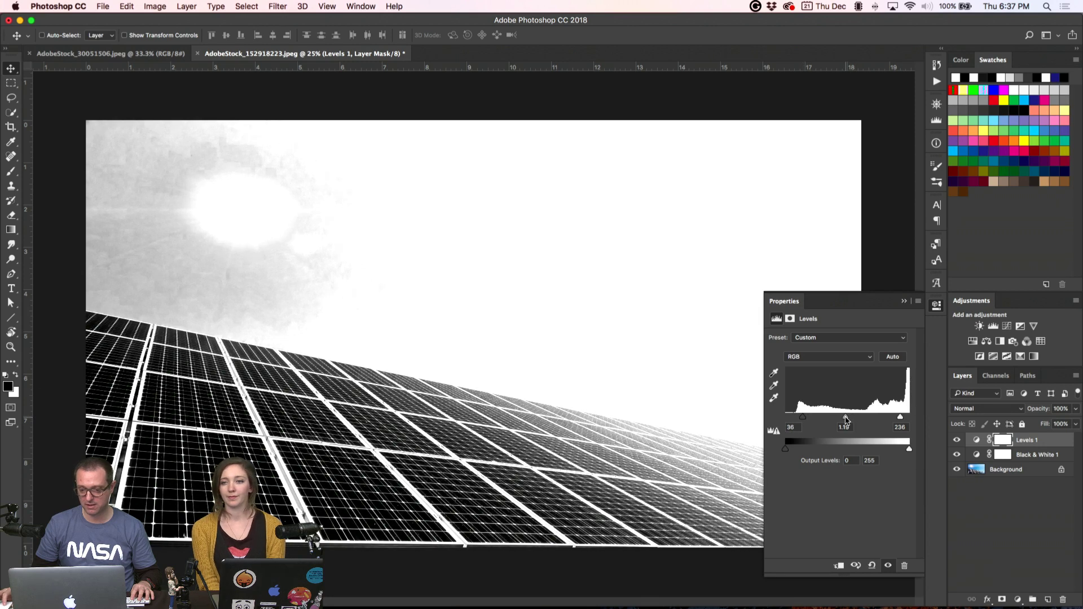
- Stamp all visible layers into a new merged layer above the Levels adjustment
{"action": "left_click", "coordinate": [1008, 471]}
{"action": "left_click", "coordinate": [1020, 440]}
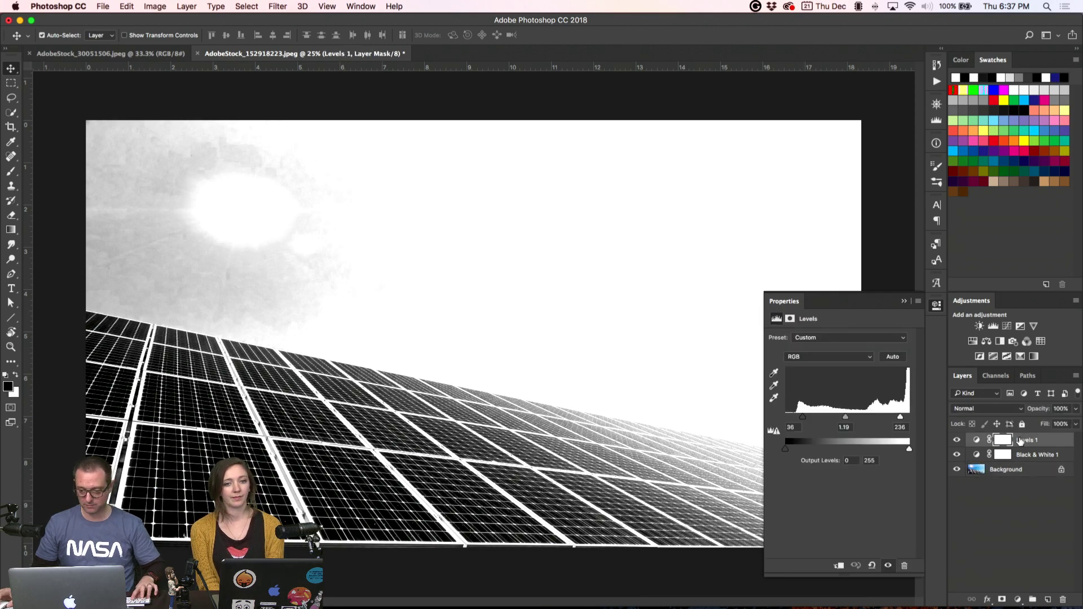
{"action": "key", "text": "super+alt+shift+e"}
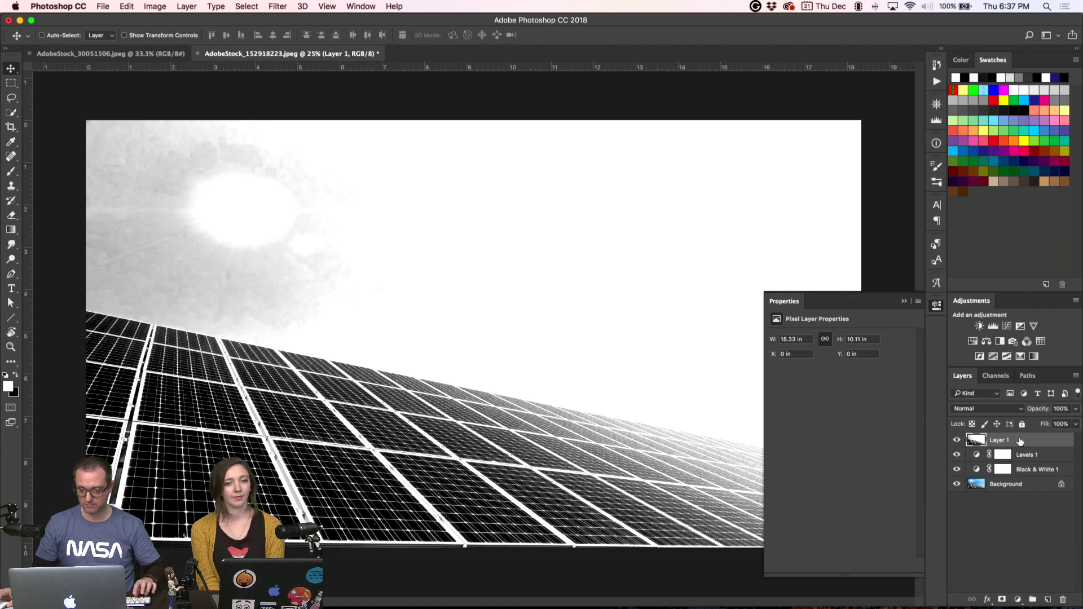
- Dodge the grey sky just above the solar panels' edge with the Highlights range and 10% exposure
{"action": "left_click", "coordinate": [937, 307]}
{"action": "left_click", "coordinate": [9, 260]}
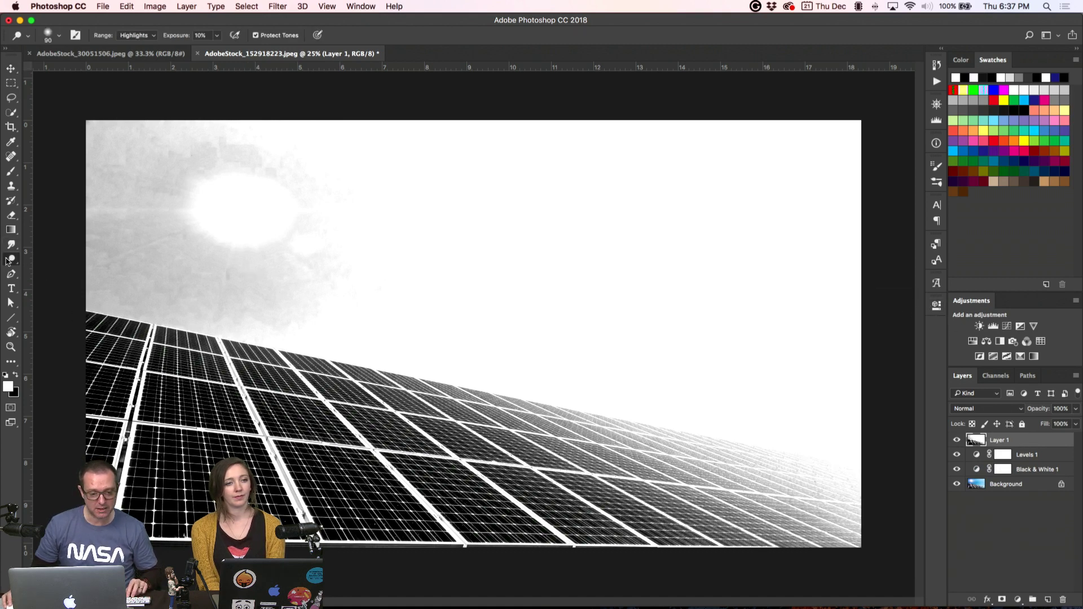
{"action": "mouse_move", "coordinate": [130, 299]}
{"action": "left_mouse_down"}
{"action": "mouse_move", "coordinate": [250, 329]}
{"action": "mouse_move", "coordinate": [124, 279]}
{"action": "mouse_move", "coordinate": [273, 288]}
{"action": "left_mouse_up"}
- Lasso the whole sky area above the solar panels, clear it to white and deselect
{"action": "key", "text": "l"}
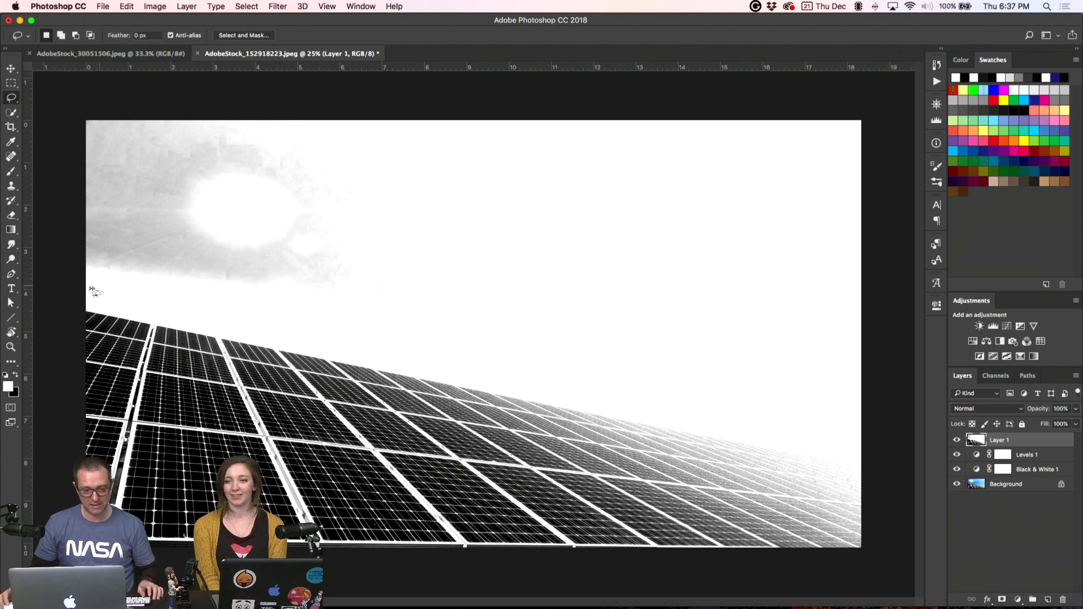
{"action": "mouse_move", "coordinate": [120, 299]}
{"action": "left_mouse_down"}
{"action": "mouse_move", "coordinate": [817, 416]}
{"action": "mouse_move", "coordinate": [893, 453]}
{"action": "mouse_move", "coordinate": [884, 206]}
{"action": "mouse_move", "coordinate": [863, 103]}
{"action": "mouse_move", "coordinate": [101, 103]}
{"action": "mouse_move", "coordinate": [77, 106]}
{"action": "mouse_move", "coordinate": [65, 189]}
{"action": "left_mouse_up"}
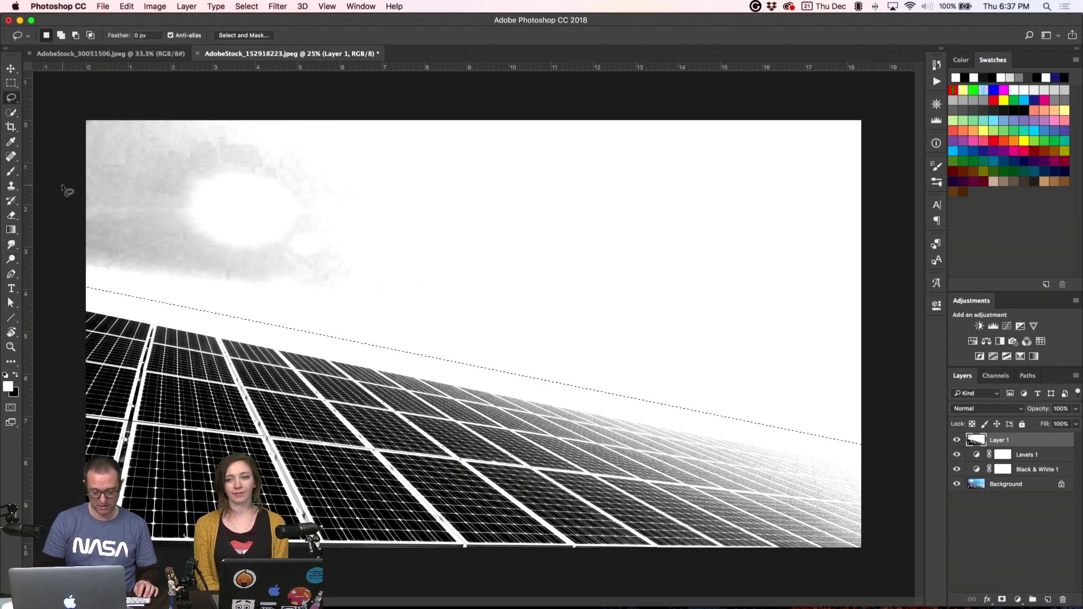
{"action": "key", "text": "BackSpace"}
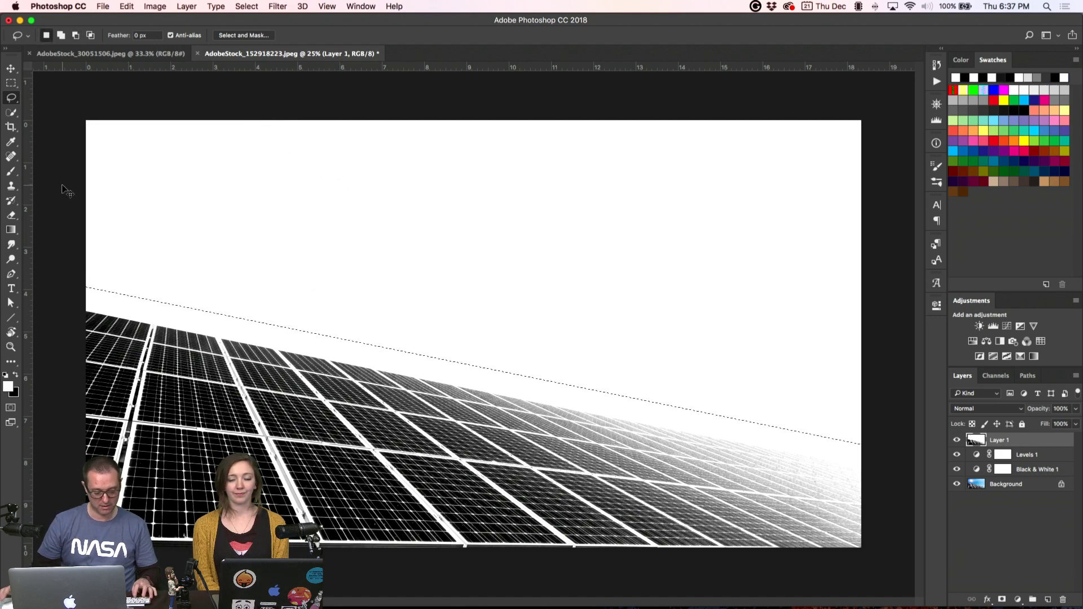
{"action": "key", "text": "super+d"}
- Convert the solar panel image to Grayscale mode, reducing it to a single background layer, and check its mode options
{"action": "left_click", "coordinate": [155, 6]}
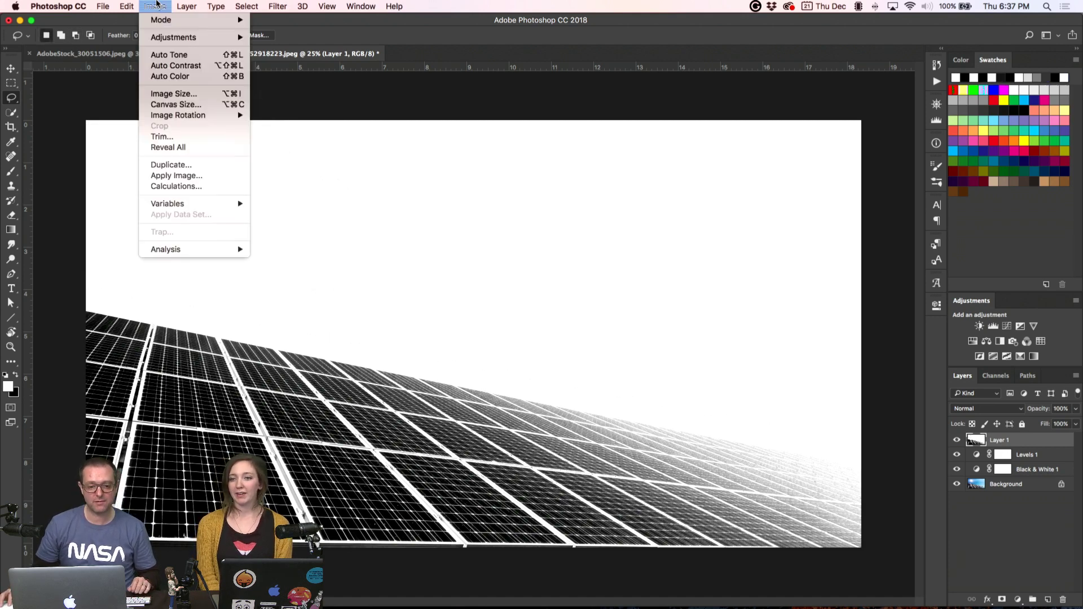
{"action": "mouse_move", "coordinate": [159, 21]}
{"action": "left_click", "coordinate": [270, 33]}
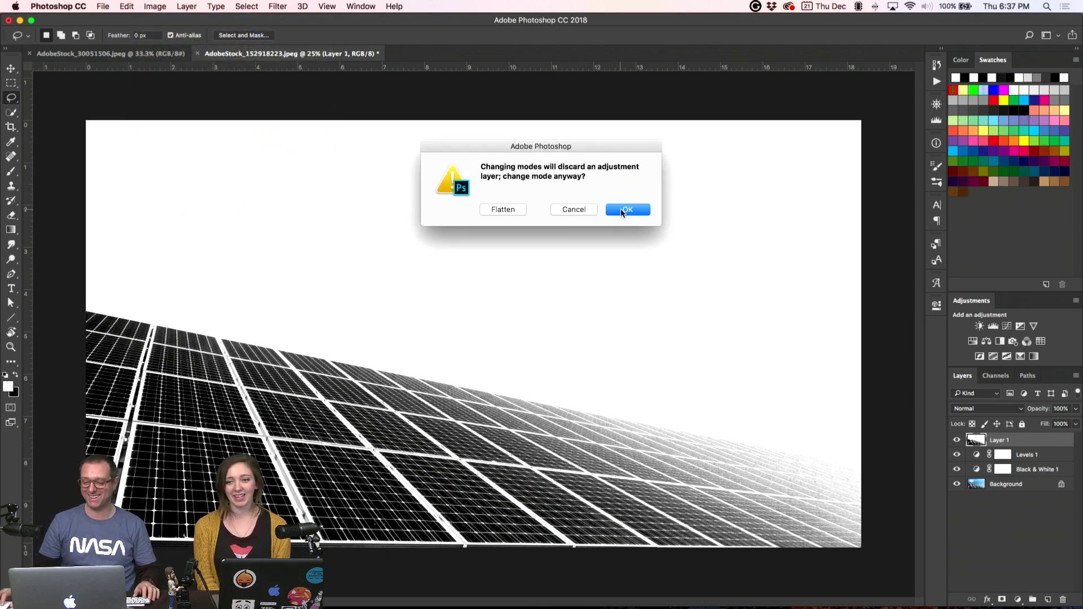
{"action": "key", "text": "Return"}
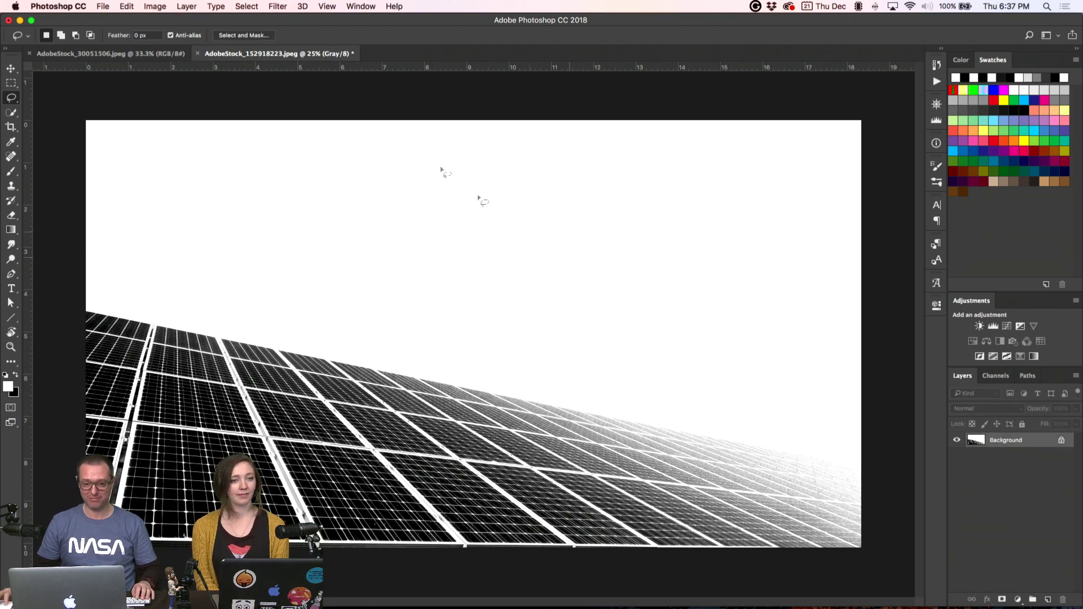
{"action": "left_click", "coordinate": [154, 7]}
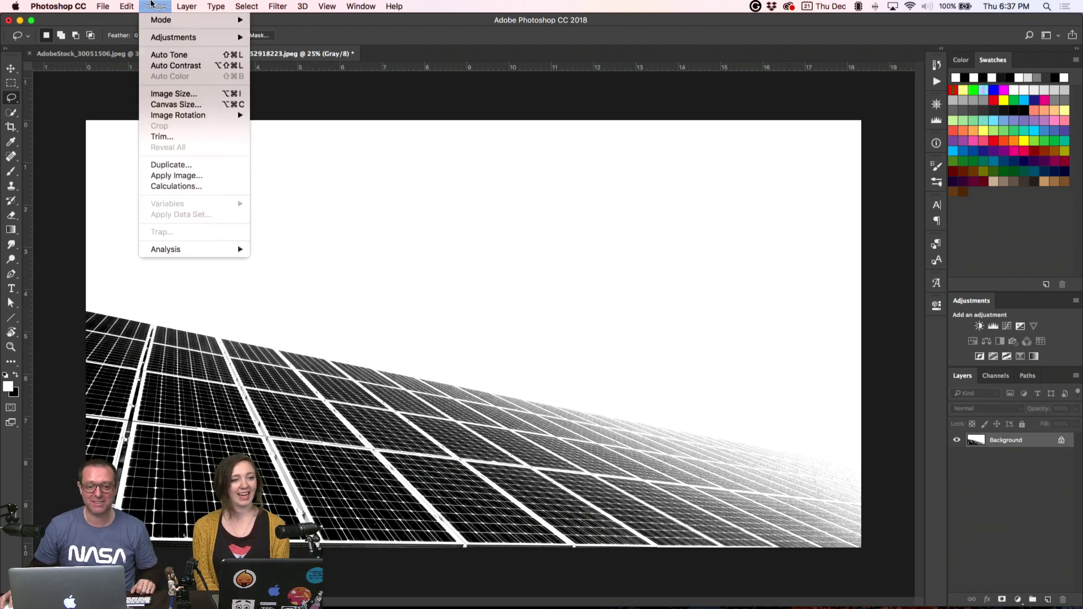
{"action": "mouse_move", "coordinate": [161, 20]}
{"action": "left_click", "coordinate": [356, 109]}
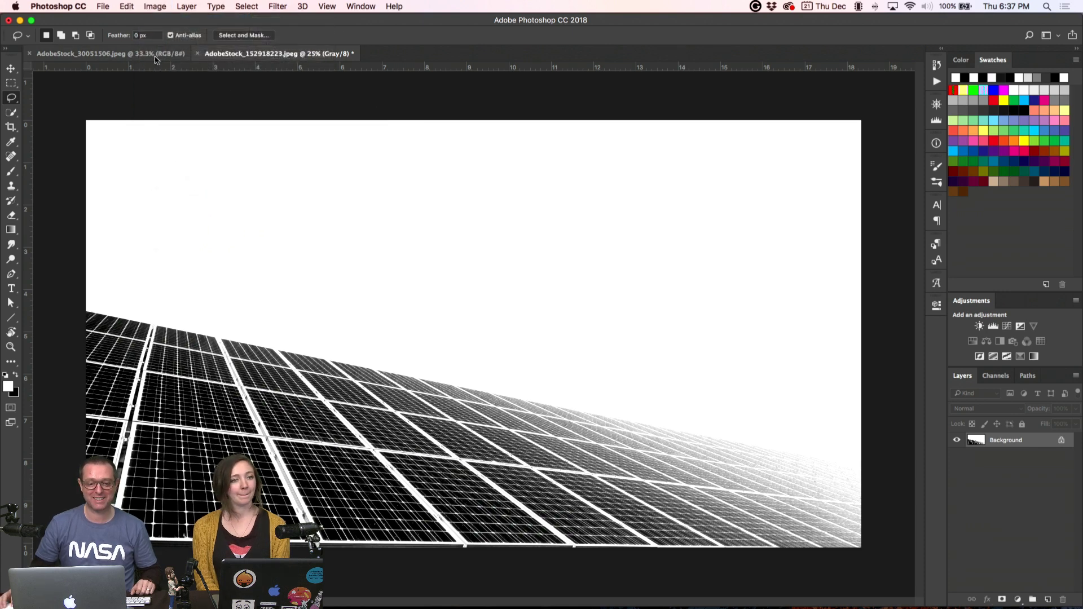
- In AdobeStock_30051506.jpeg, add a Black & White adjustment with Yellows and Greens at 300, comparing it with the original colours
{"action": "left_click", "coordinate": [154, 55]}
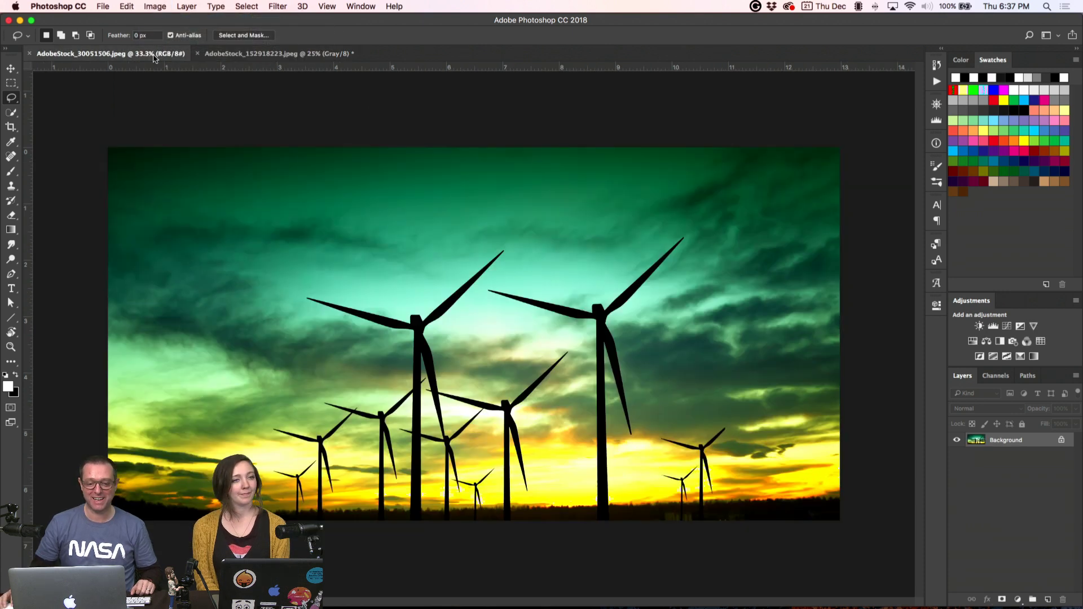
{"action": "left_click", "coordinate": [999, 344]}
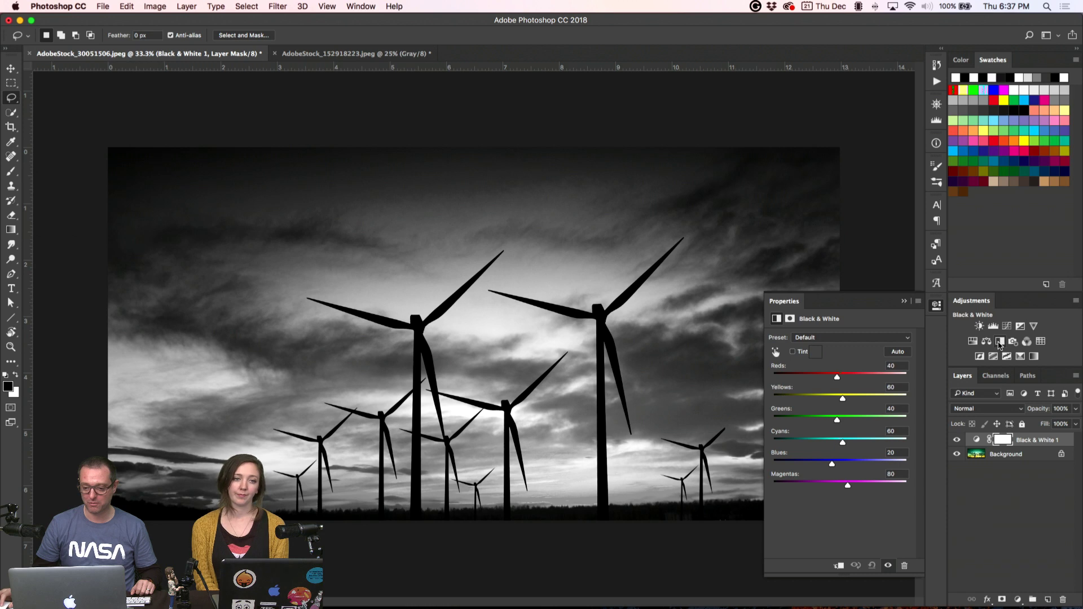
{"action": "left_click", "coordinate": [957, 440]}
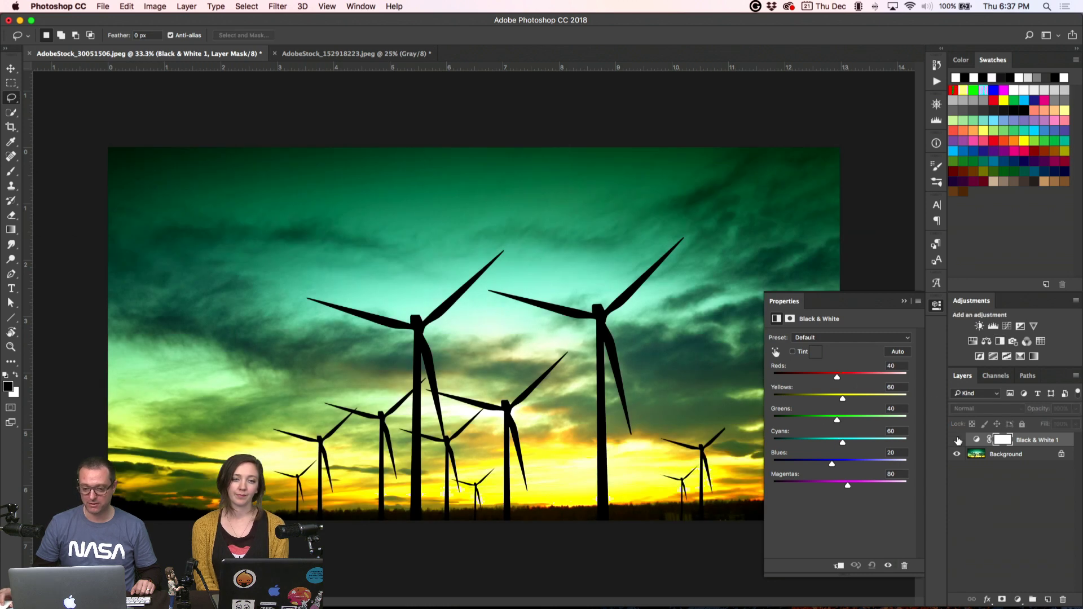
{"action": "left_click", "coordinate": [957, 440]}
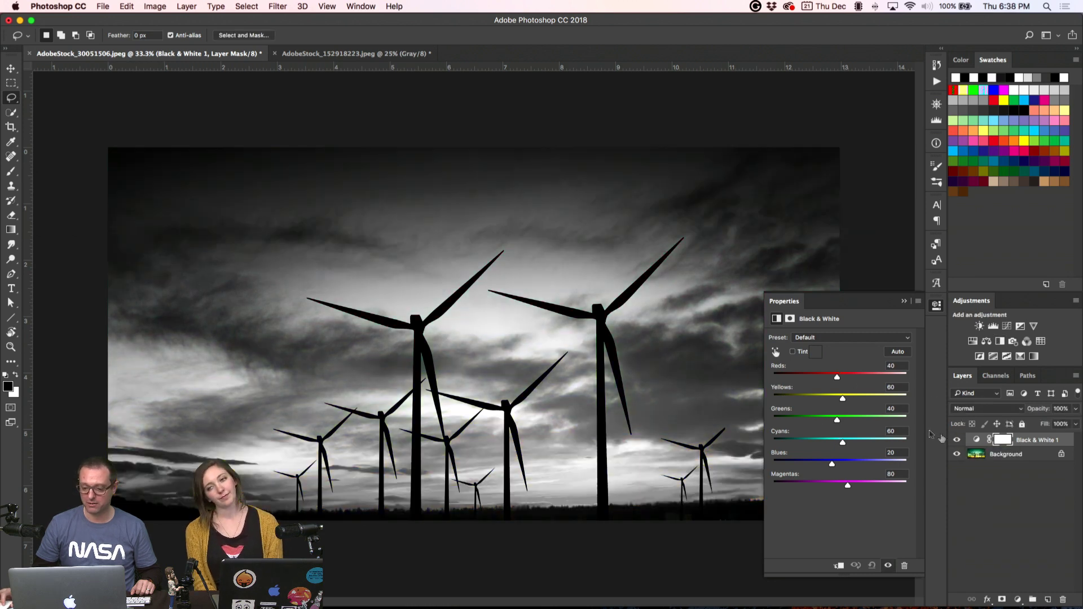
{"action": "left_click_drag", "start_coordinate": [844, 401], "coordinate": [906, 405]}
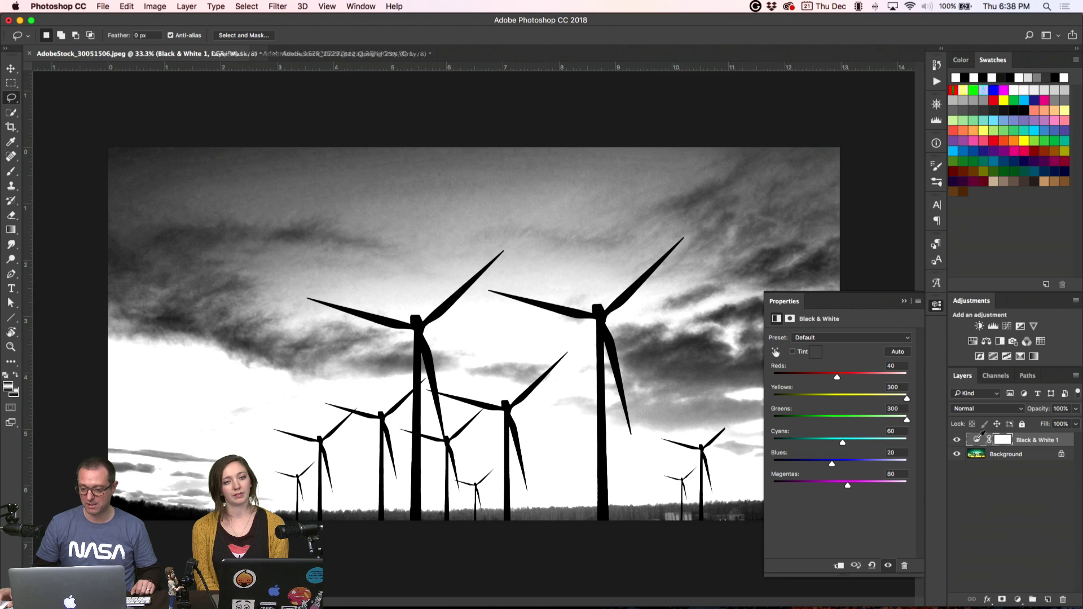
- Add a Levels adjustment to the wind turbine image with the white input value at 198
{"action": "left_click", "coordinate": [993, 326]}
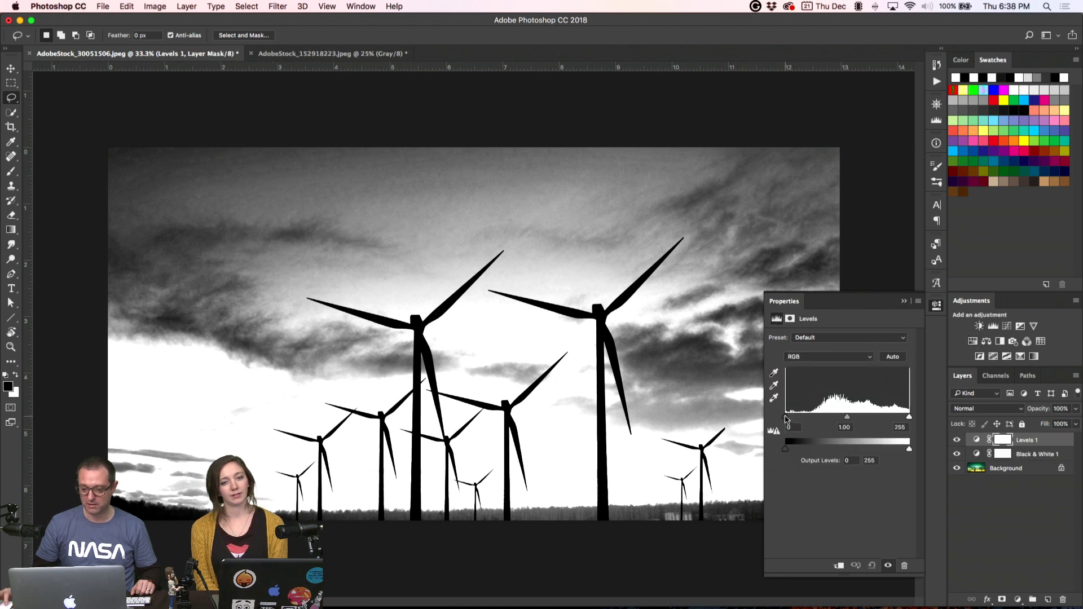
{"action": "left_click_drag", "start_coordinate": [786, 418], "coordinate": [735, 417]}
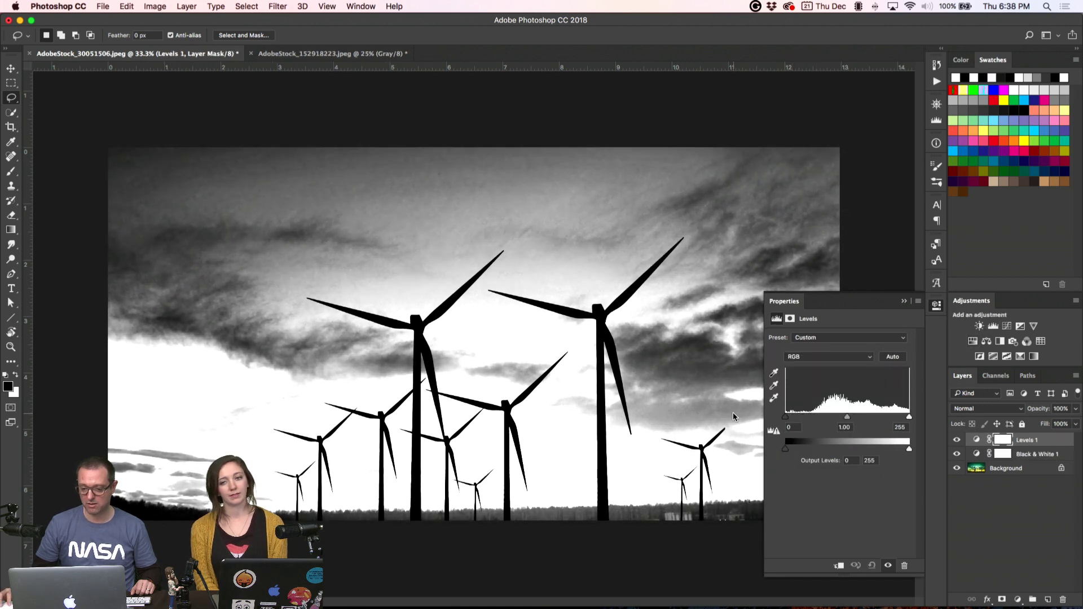
{"action": "left_click_drag", "start_coordinate": [910, 418], "coordinate": [883, 418]}
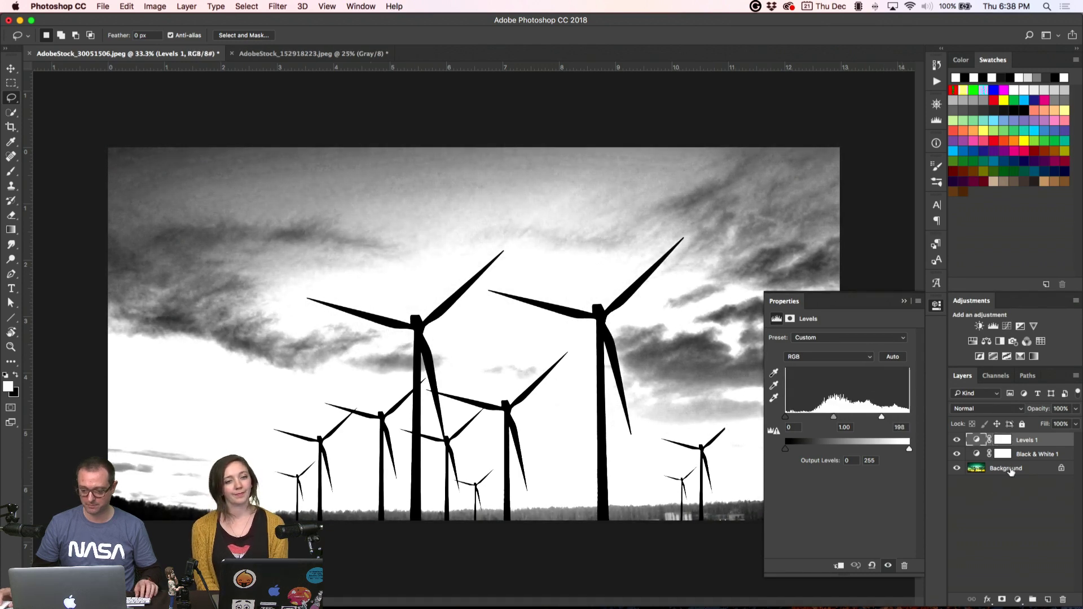
- Flatten the wind turbine image to a single background layer and convert it to Grayscale mode
{"action": "key", "text": "super+shift+e"}
{"action": "left_click", "coordinate": [156, 6]}
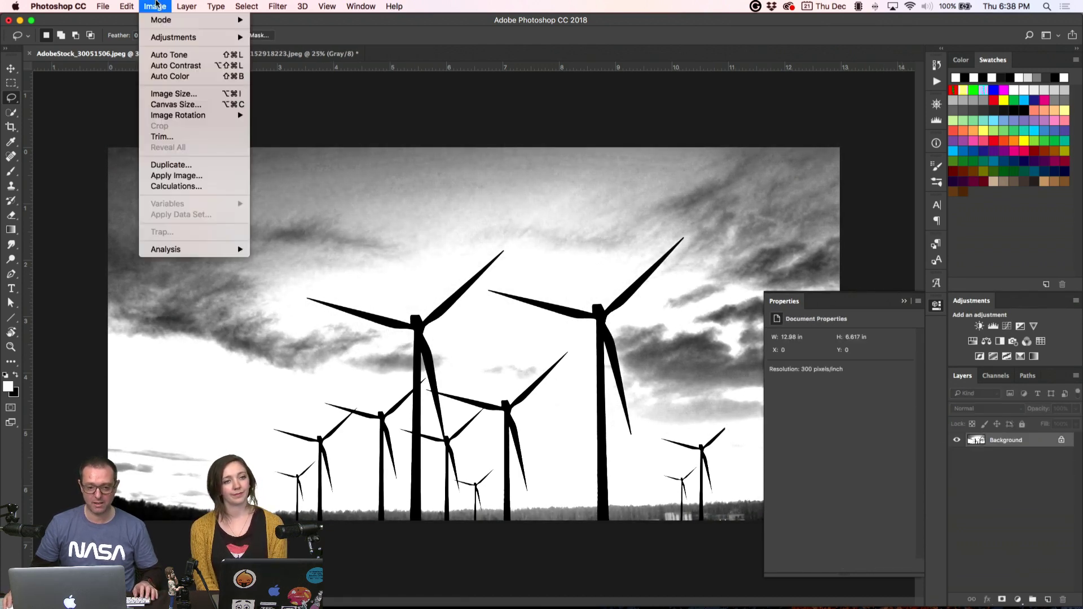
{"action": "mouse_move", "coordinate": [172, 20]}
{"action": "left_click", "coordinate": [280, 34]}
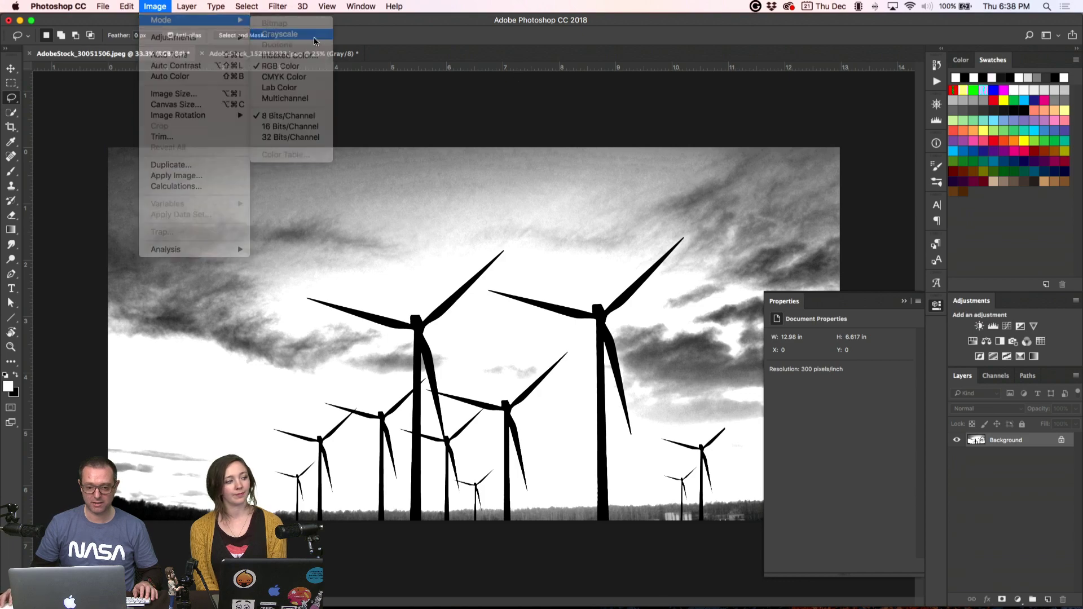
{"action": "left_click", "coordinate": [938, 304]}
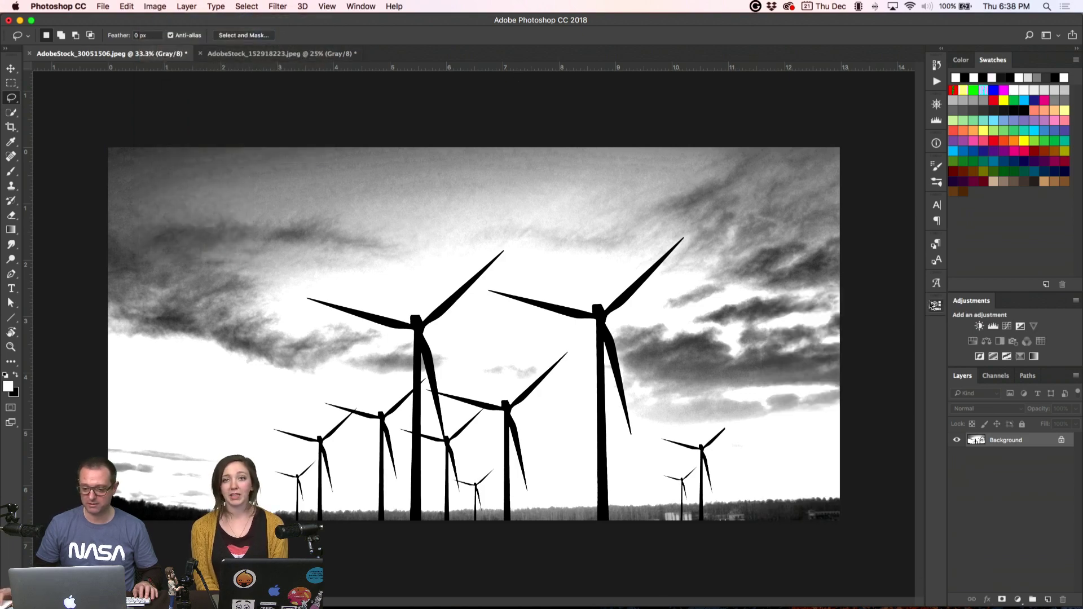
- Dodge the clouds around the large right turbine's lower blade and beside the small right turbine, using a 185 px brush, Highlights range and 10% exposure
{"action": "left_click", "coordinate": [597, 481], "text": "super"}
{"action": "left_click_drag", "start_coordinate": [622, 326], "coordinate": [457, 413]}
{"action": "key", "text": "o"}
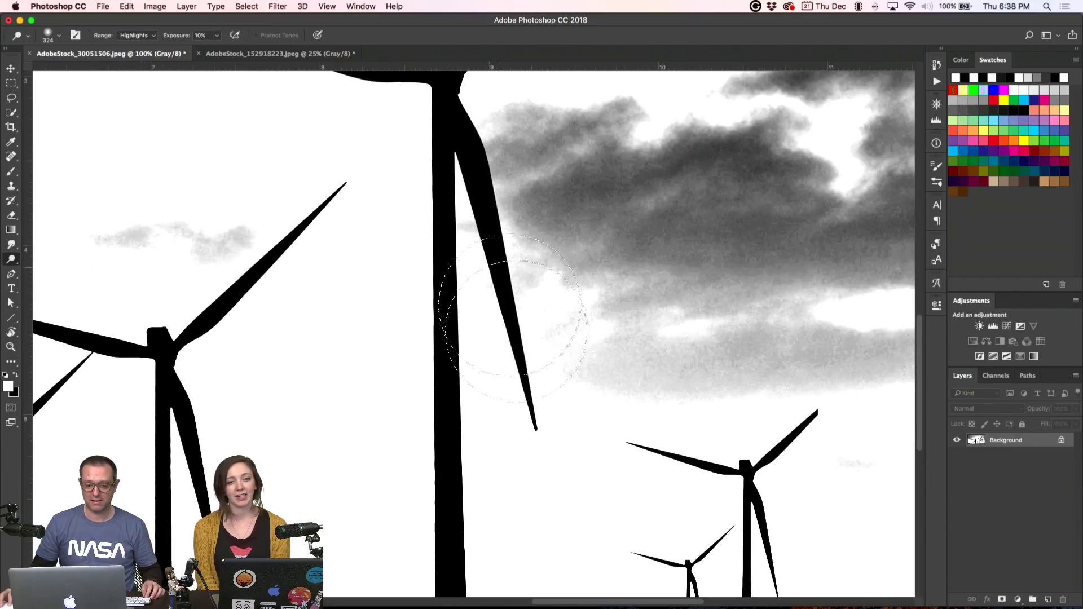
{"action": "mouse_move", "coordinate": [502, 234]}
{"action": "left_mouse_down"}
{"action": "mouse_move", "coordinate": [459, 259]}
{"action": "mouse_move", "coordinate": [417, 260]}
{"action": "left_mouse_up"}
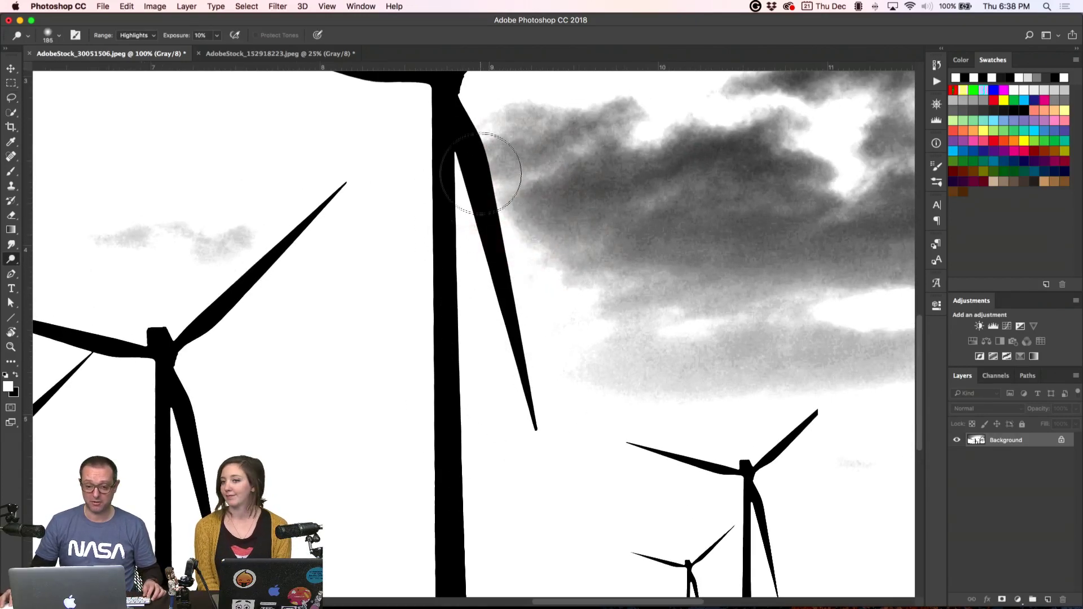
{"action": "mouse_move", "coordinate": [495, 169]}
{"action": "left_mouse_down"}
{"action": "mouse_move", "coordinate": [511, 186]}
{"action": "mouse_move", "coordinate": [493, 179]}
{"action": "mouse_move", "coordinate": [480, 198]}
{"action": "mouse_move", "coordinate": [497, 152]}
{"action": "mouse_move", "coordinate": [584, 378]}
{"action": "mouse_move", "coordinate": [568, 307]}
{"action": "mouse_move", "coordinate": [621, 391]}
{"action": "mouse_move", "coordinate": [437, 359]}
{"action": "left_mouse_up"}
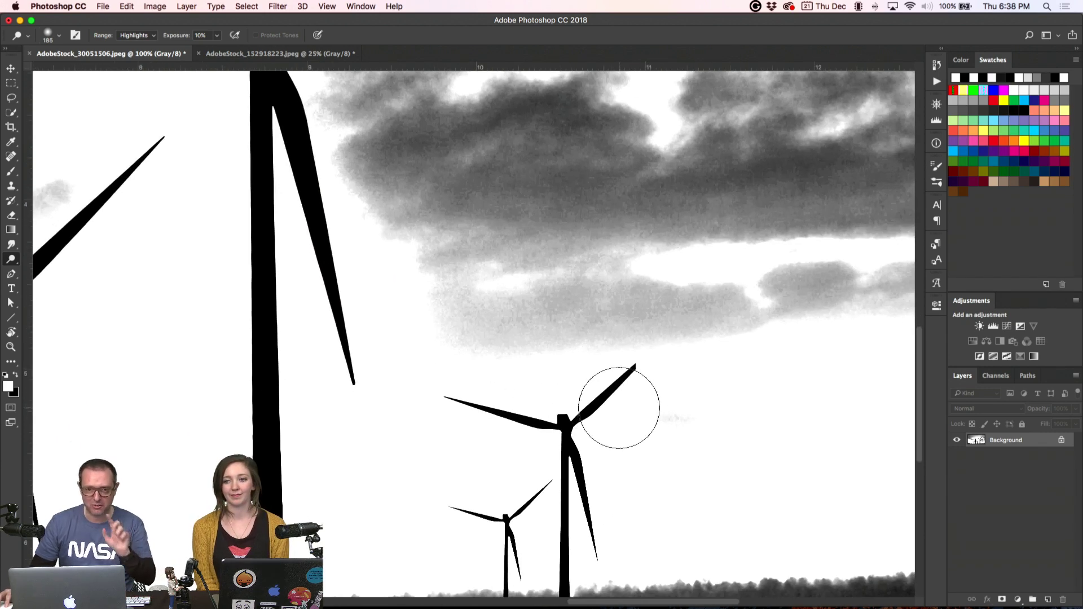
{"action": "left_click_drag", "start_coordinate": [627, 410], "coordinate": [675, 418]}
{"action": "left_click_drag", "start_coordinate": [711, 343], "coordinate": [776, 341]}
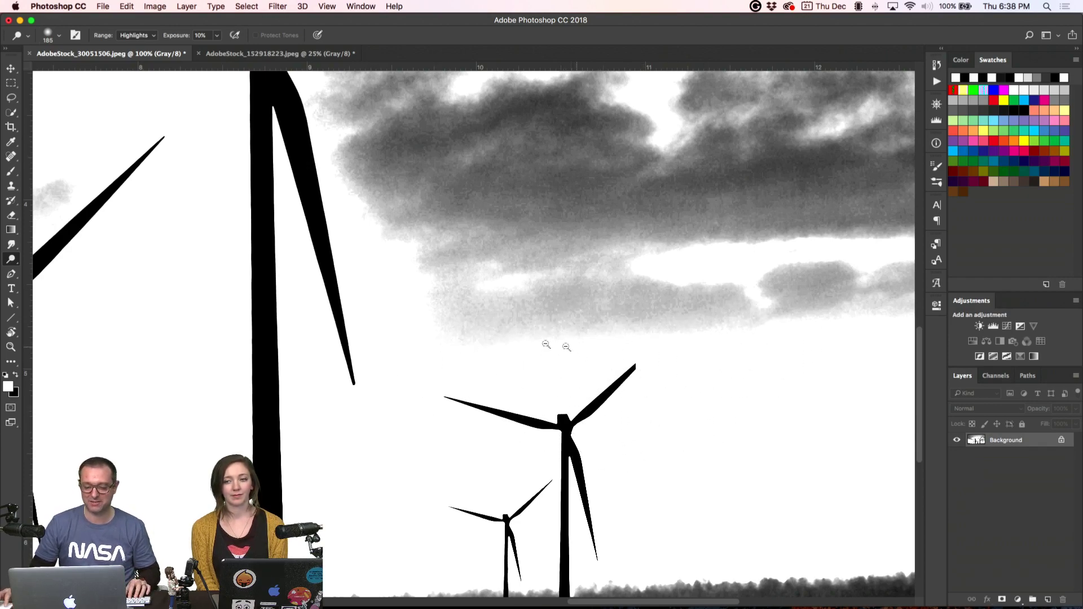
- Set the Dodge exposure to 20% and lighten the cloud touching the large left turbine's tower
{"action": "key", "text": "super+minus"}
{"action": "left_click_drag", "start_coordinate": [387, 273], "coordinate": [489, 423]}
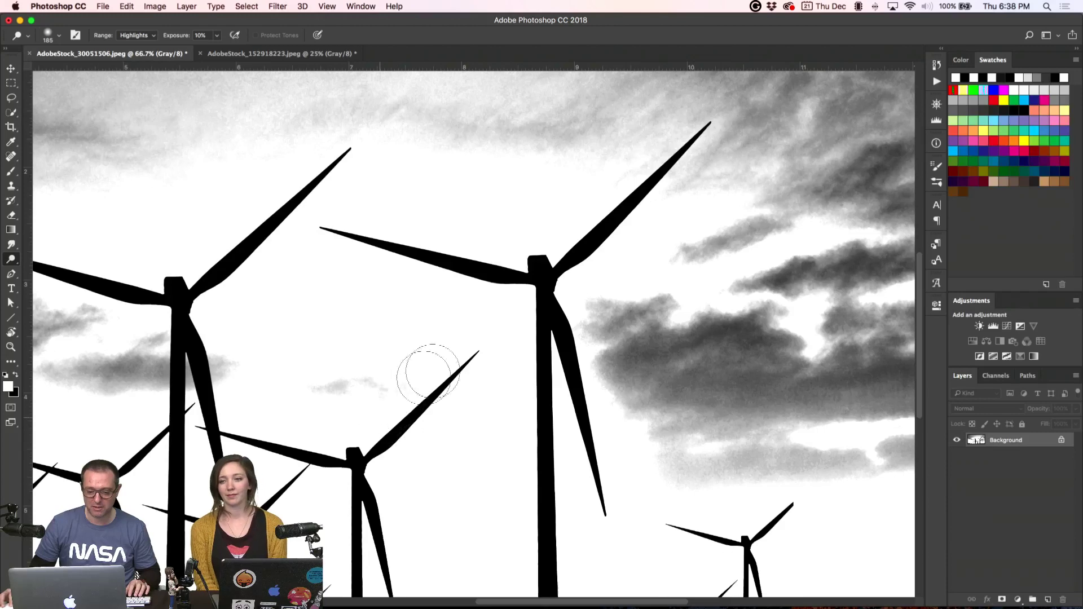
{"action": "left_click_drag", "start_coordinate": [582, 365], "coordinate": [907, 358]}
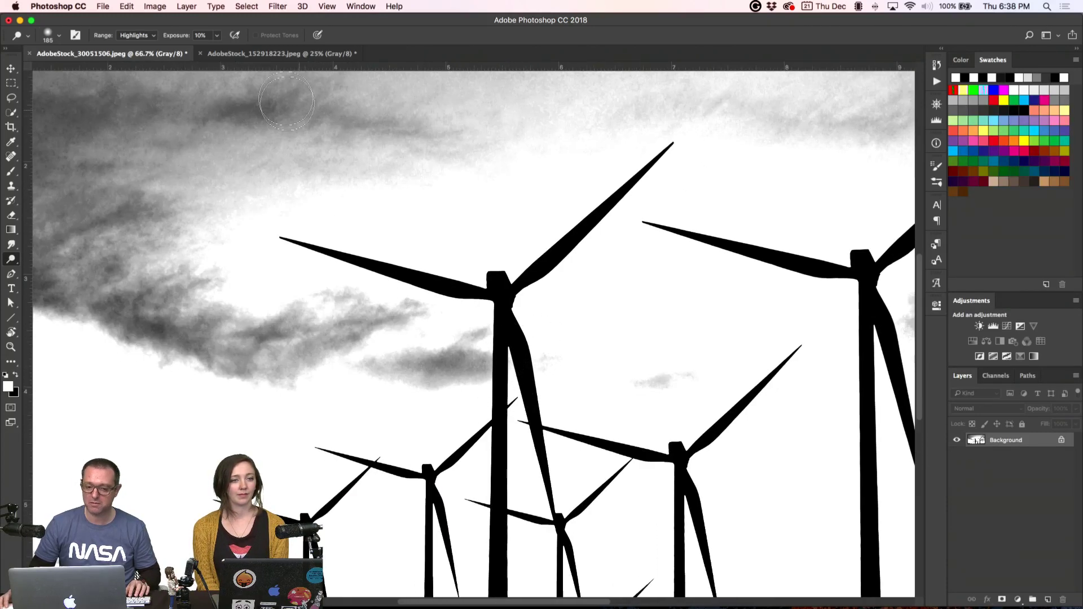
{"action": "type", "text": "20"}
{"action": "key", "text": "Return"}
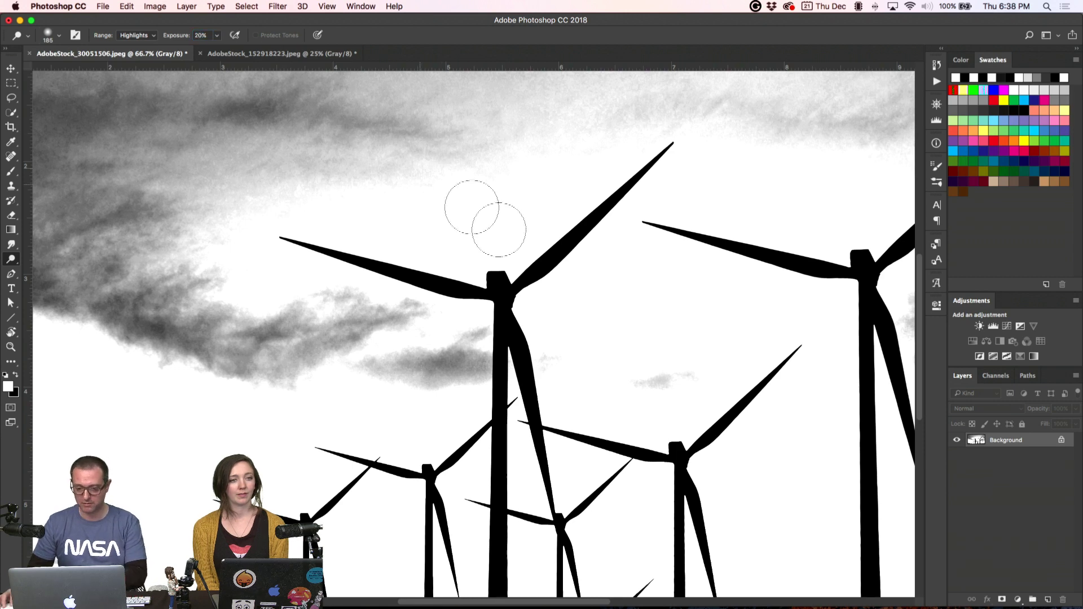
{"action": "mouse_move", "coordinate": [491, 342]}
{"action": "left_mouse_down"}
{"action": "mouse_move", "coordinate": [460, 363]}
{"action": "mouse_move", "coordinate": [472, 314]}
{"action": "mouse_move", "coordinate": [441, 382]}
{"action": "left_mouse_up"}
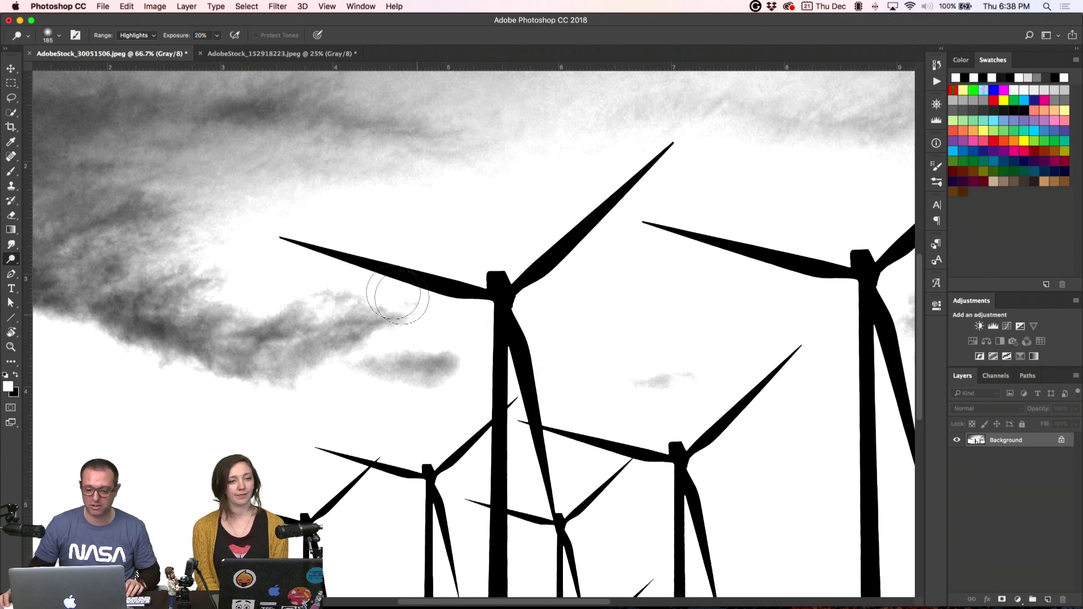
- Burn the treeline at the base of the left turbines to black, using the Shadows range at 10% exposure
{"action": "scroll", "coordinate": [485, 335], "scroll_direction": "down", "scroll_amount": 5}
{"action": "scroll", "coordinate": [485, 336], "scroll_direction": "left", "scroll_amount": 5}
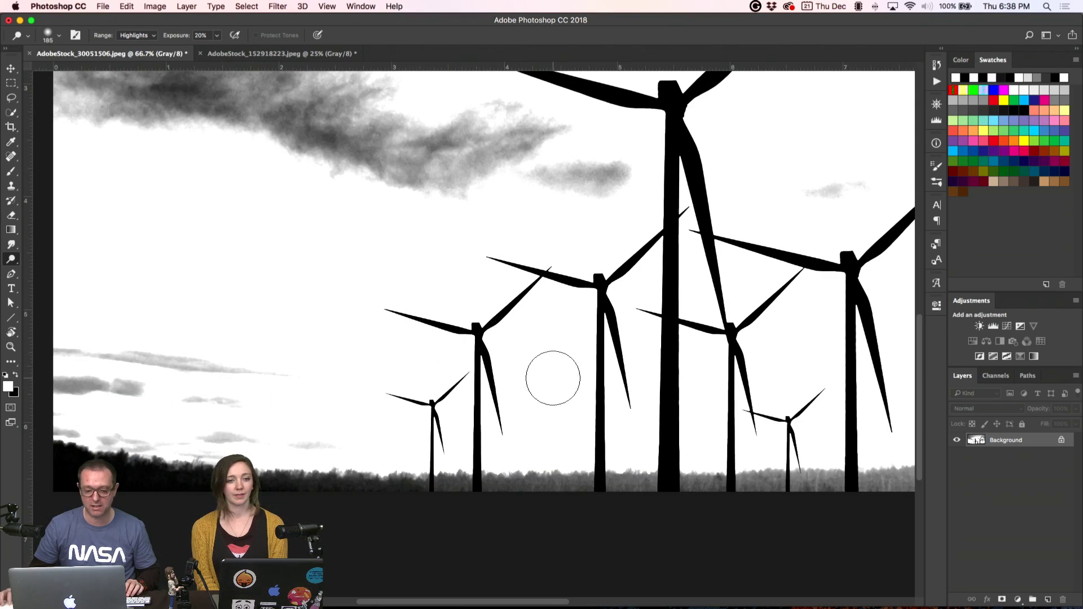
{"action": "left_click", "coordinate": [10, 260], "text": "alt"}
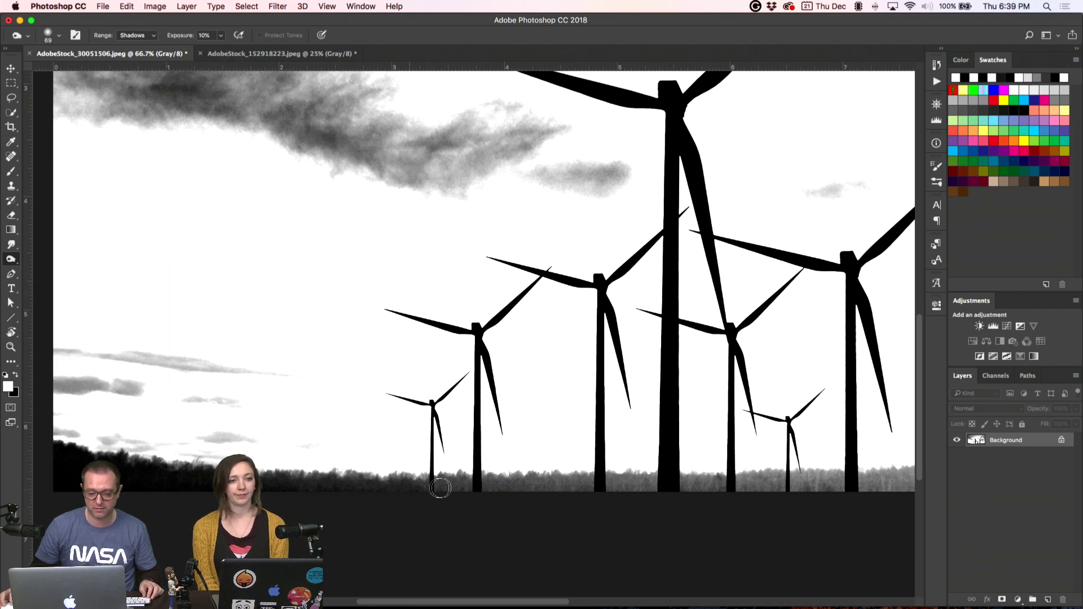
{"action": "mouse_move", "coordinate": [482, 480]}
{"action": "left_mouse_down"}
{"action": "mouse_move", "coordinate": [287, 474]}
{"action": "mouse_move", "coordinate": [332, 484]}
{"action": "mouse_move", "coordinate": [460, 479]}
{"action": "mouse_move", "coordinate": [355, 475]}
{"action": "left_mouse_up"}
{"action": "left_click_drag", "start_coordinate": [177, 472], "coordinate": [201, 472]}
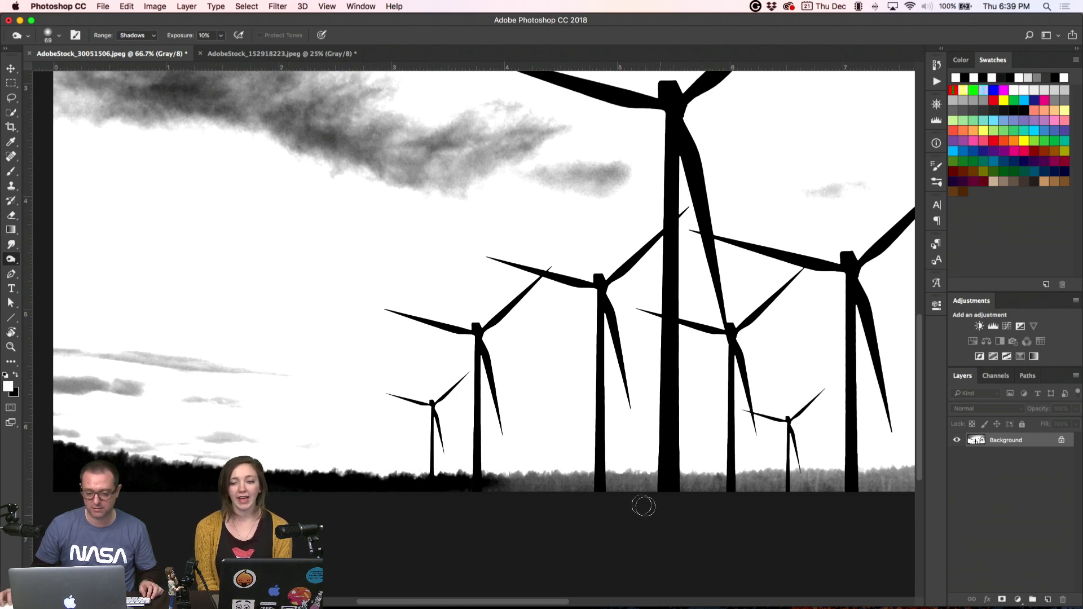
{"action": "mouse_move", "coordinate": [462, 479]}
{"action": "left_mouse_down"}
{"action": "mouse_move", "coordinate": [605, 460]}
{"action": "mouse_move", "coordinate": [728, 465]}
{"action": "mouse_move", "coordinate": [620, 485]}
{"action": "mouse_move", "coordinate": [583, 479]}
{"action": "mouse_move", "coordinate": [692, 478]}
{"action": "mouse_move", "coordinate": [527, 480]}
{"action": "mouse_move", "coordinate": [822, 473]}
{"action": "mouse_move", "coordinate": [631, 488]}
{"action": "left_mouse_up"}
- Raise the Burn exposure to 44% and darken the gray treeline across the right half of the image to black
{"action": "scroll", "coordinate": [636, 479], "scroll_direction": "right", "scroll_amount": 10}
{"action": "scroll", "coordinate": [636, 478], "scroll_direction": "down", "scroll_amount": 1}
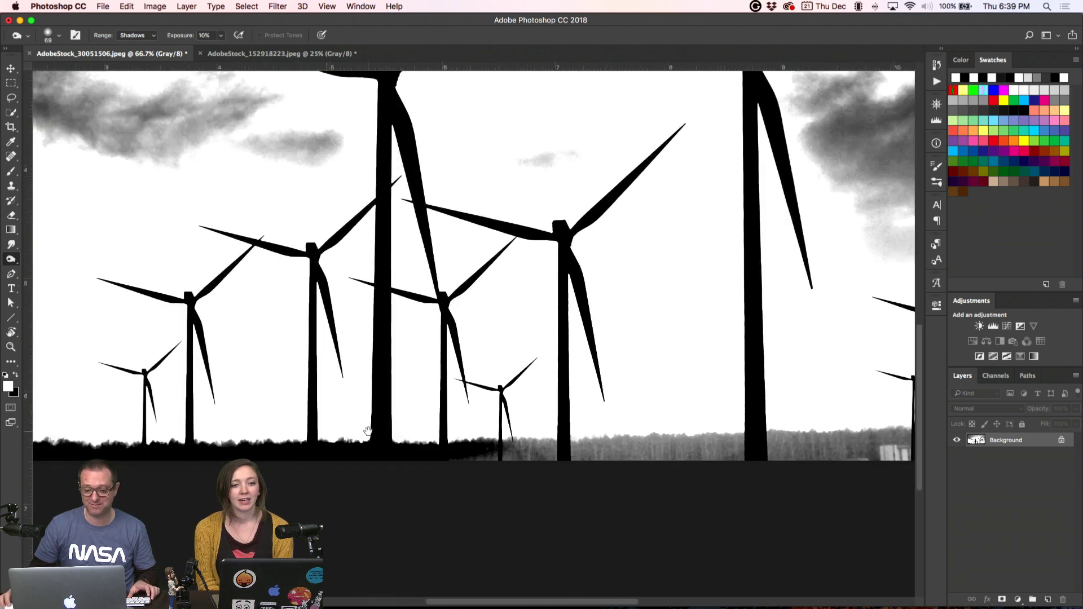
{"action": "left_click_drag", "start_coordinate": [609, 452], "coordinate": [525, 449]}
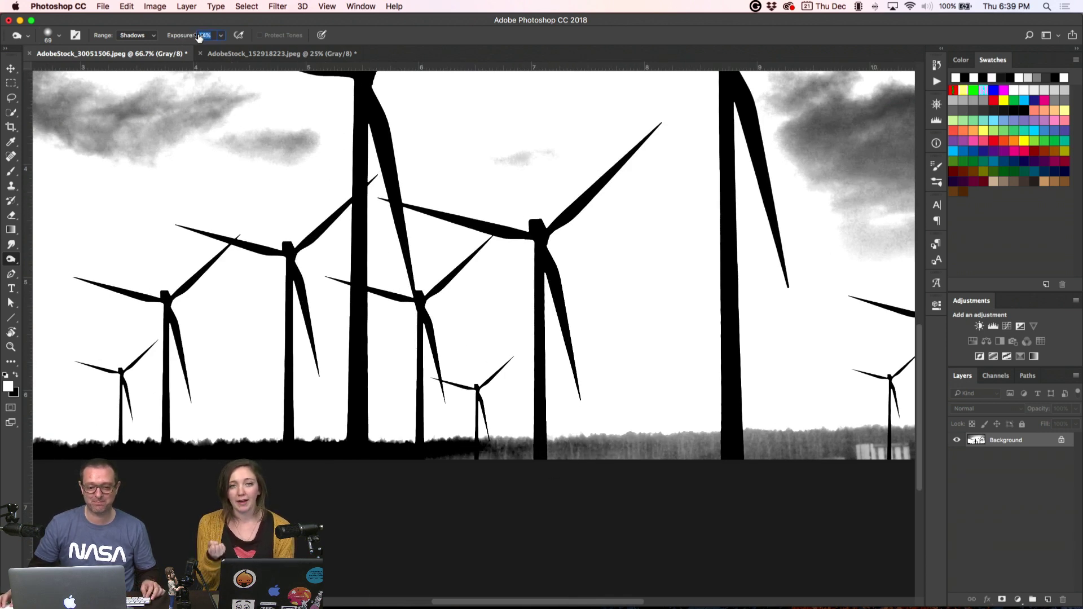
{"action": "left_click_drag", "start_coordinate": [561, 437], "coordinate": [575, 437]}
{"action": "mouse_move", "coordinate": [665, 448]}
{"action": "left_mouse_down"}
{"action": "mouse_move", "coordinate": [418, 451]}
{"action": "mouse_move", "coordinate": [675, 432]}
{"action": "mouse_move", "coordinate": [399, 409]}
{"action": "mouse_move", "coordinate": [543, 438]}
{"action": "mouse_move", "coordinate": [577, 430]}
{"action": "mouse_move", "coordinate": [470, 428]}
{"action": "mouse_move", "coordinate": [586, 420]}
{"action": "mouse_move", "coordinate": [580, 433]}
{"action": "mouse_move", "coordinate": [614, 441]}
{"action": "mouse_move", "coordinate": [567, 431]}
{"action": "mouse_move", "coordinate": [767, 415]}
{"action": "mouse_move", "coordinate": [563, 411]}
{"action": "mouse_move", "coordinate": [633, 411]}
{"action": "mouse_move", "coordinate": [595, 409]}
{"action": "mouse_move", "coordinate": [594, 395]}
{"action": "mouse_move", "coordinate": [639, 391]}
{"action": "mouse_move", "coordinate": [562, 378]}
{"action": "mouse_move", "coordinate": [629, 416]}
{"action": "left_mouse_up"}
{"action": "scroll", "coordinate": [589, 400], "scroll_direction": "right", "scroll_amount": 10}
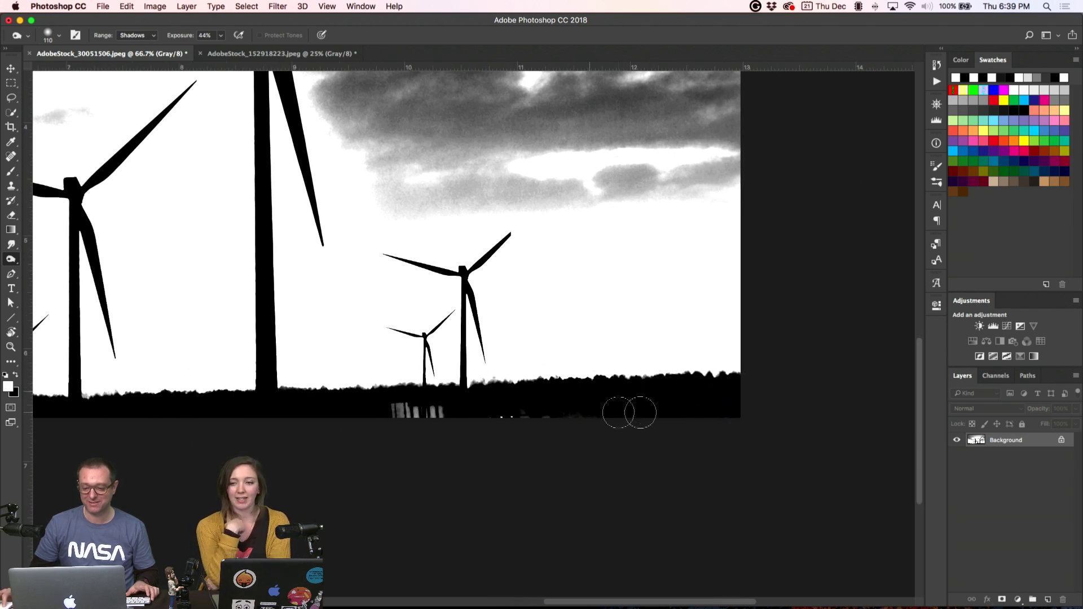
- Burn the pale building patches in the right treeline and paint the remaining white specks at the image's lower edge black with the Brush tool
{"action": "left_click_drag", "start_coordinate": [296, 417], "coordinate": [526, 406]}
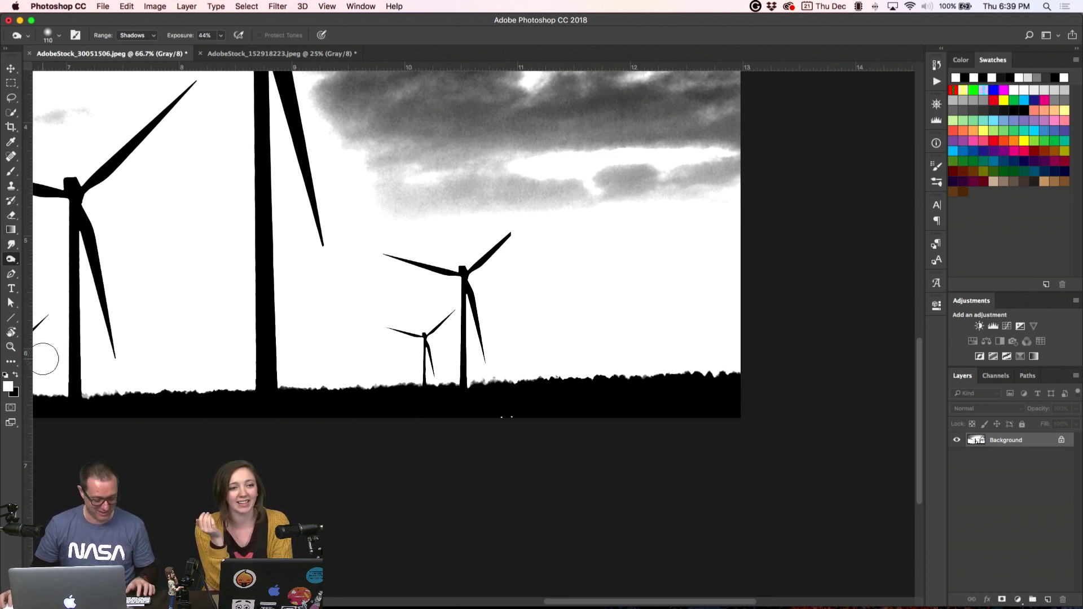
{"action": "key", "text": "x"}
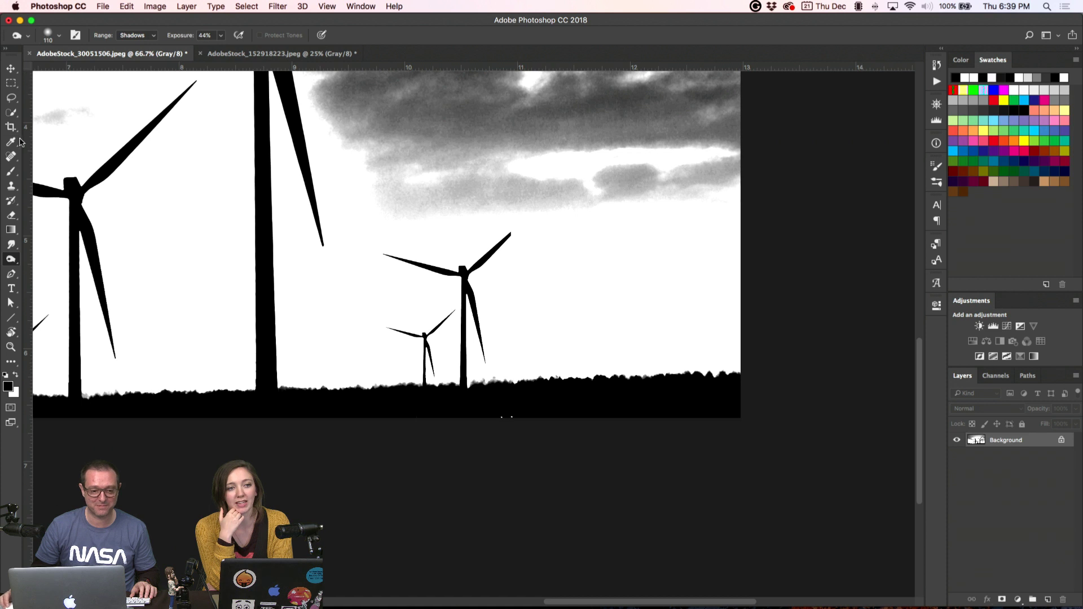
{"action": "key", "text": "b"}
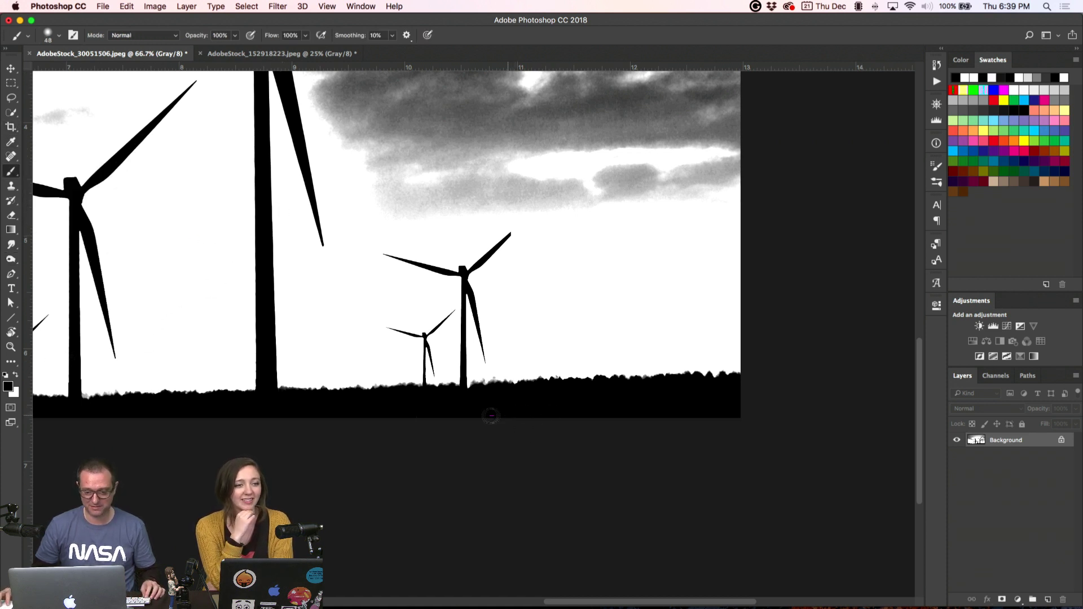
- Dodge away the low clouds above the far-left treeline, using the Highlights range at 20% exposure
{"action": "scroll", "coordinate": [619, 414], "scroll_direction": "left", "scroll_amount": 15}
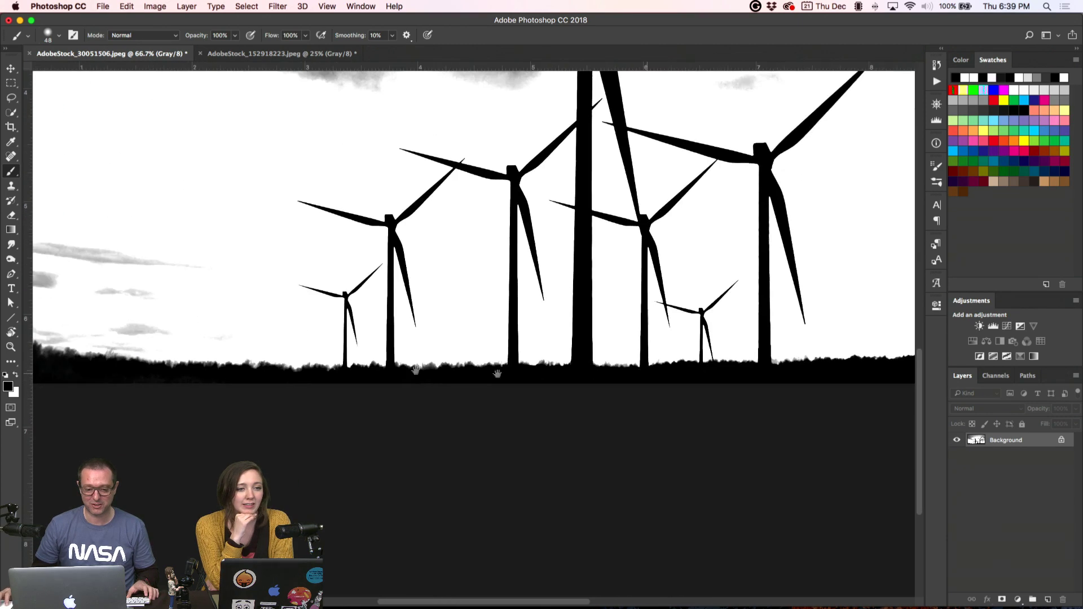
{"action": "scroll", "coordinate": [498, 364], "scroll_direction": "left", "scroll_amount": 2}
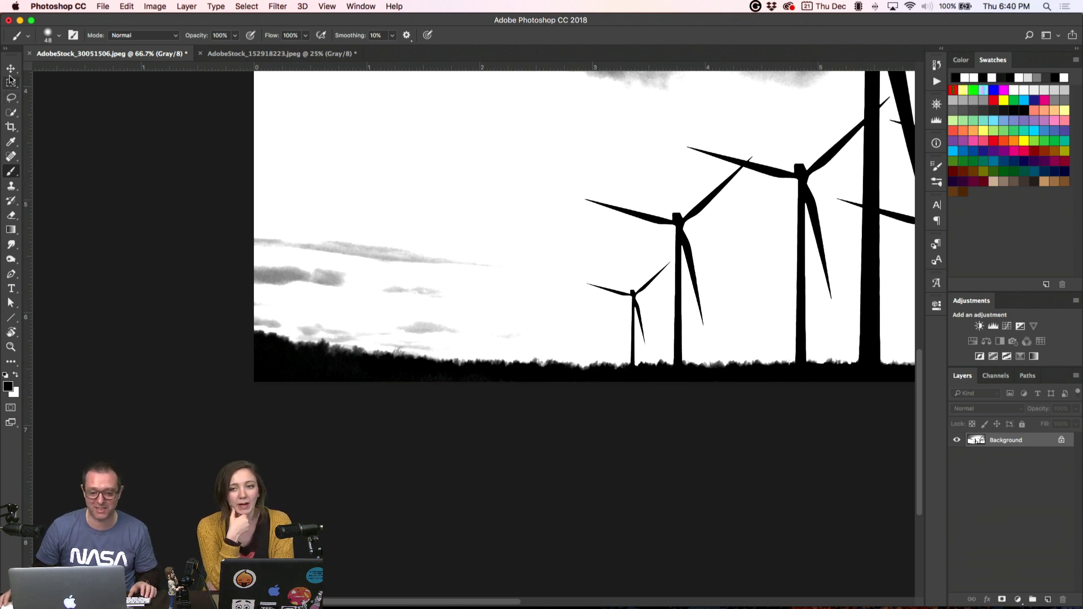
{"action": "left_click", "coordinate": [10, 260]}
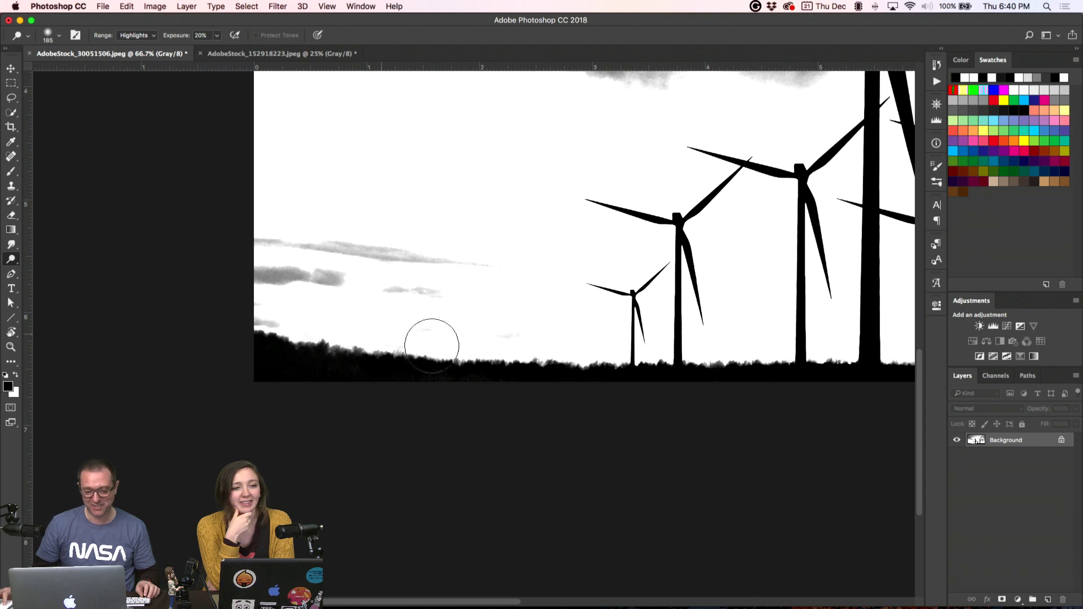
{"action": "mouse_move", "coordinate": [431, 346]}
{"action": "left_mouse_down"}
{"action": "mouse_move", "coordinate": [448, 314]}
{"action": "mouse_move", "coordinate": [418, 315]}
{"action": "mouse_move", "coordinate": [430, 273]}
{"action": "mouse_move", "coordinate": [304, 248]}
{"action": "mouse_move", "coordinate": [278, 273]}
{"action": "mouse_move", "coordinate": [295, 261]}
{"action": "mouse_move", "coordinate": [213, 283]}
{"action": "mouse_move", "coordinate": [358, 308]}
{"action": "left_mouse_up"}
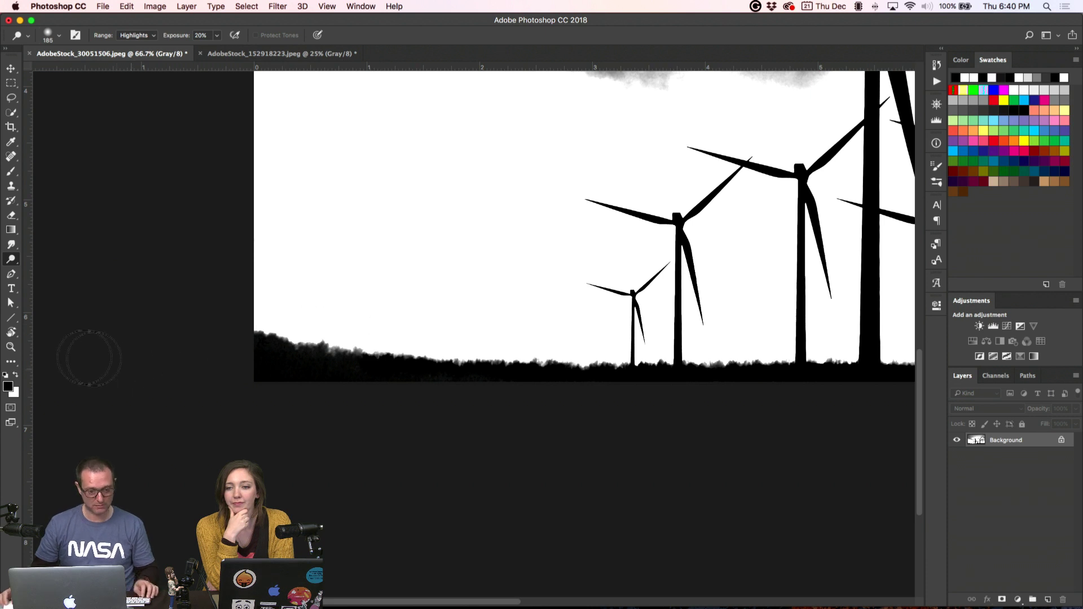
- Burn the far-left treeline to solid black and continue along the tree tops to the right edge, with Shadows range at 44% exposure
{"action": "left_click", "coordinate": [11, 260], "text": "alt"}
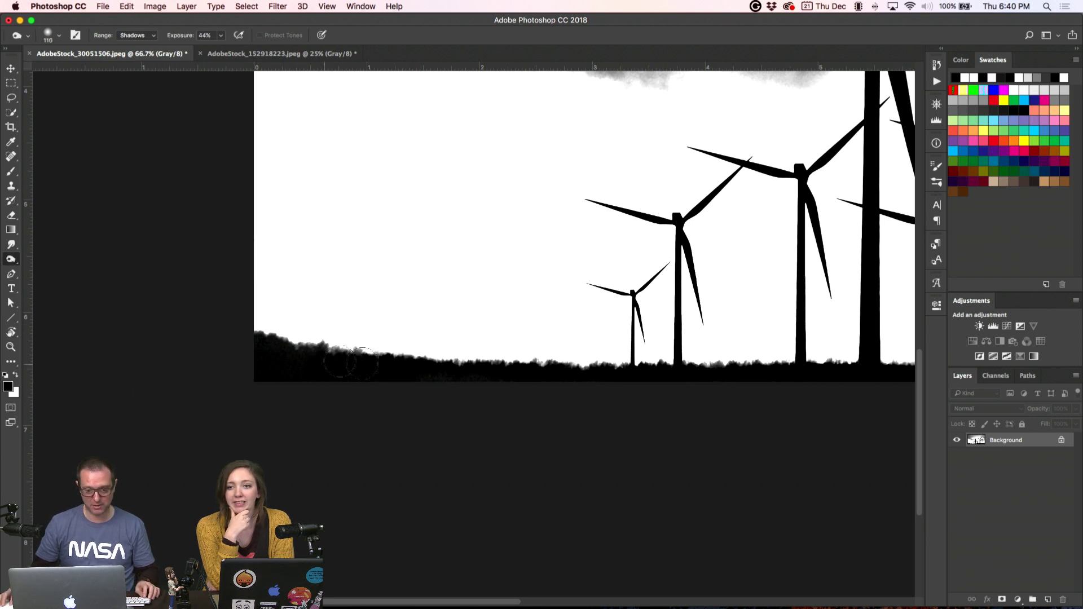
{"action": "mouse_move", "coordinate": [350, 361]}
{"action": "left_mouse_down"}
{"action": "mouse_move", "coordinate": [276, 345]}
{"action": "mouse_move", "coordinate": [536, 361]}
{"action": "mouse_move", "coordinate": [839, 359]}
{"action": "mouse_move", "coordinate": [549, 327]}
{"action": "left_mouse_up"}
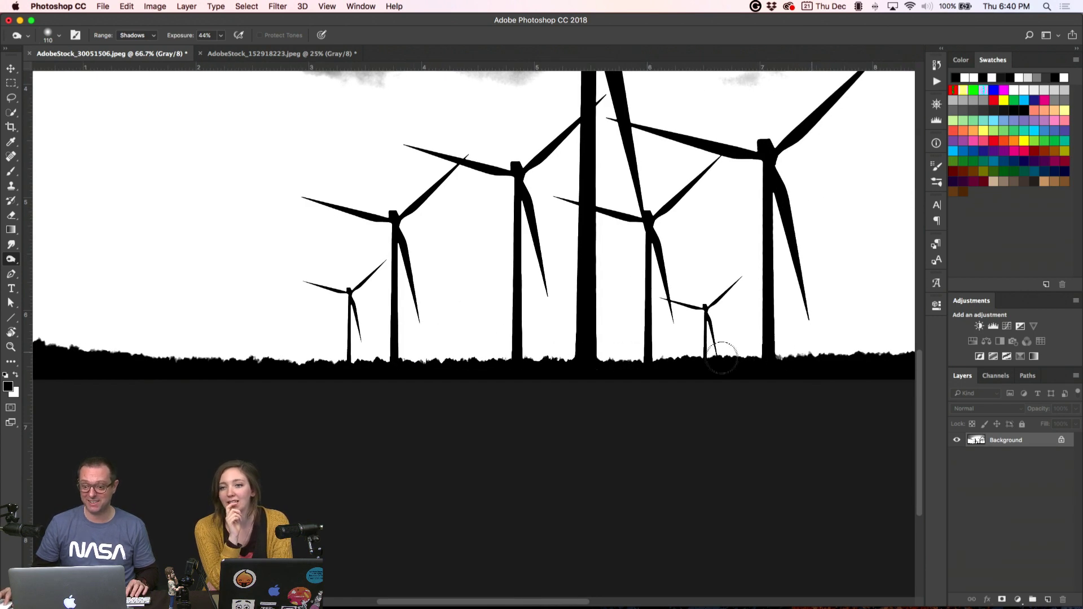
{"action": "left_click_drag", "start_coordinate": [765, 332], "coordinate": [345, 333]}
{"action": "mouse_move", "coordinate": [598, 347]}
{"action": "left_mouse_down"}
{"action": "mouse_move", "coordinate": [801, 339]}
{"action": "mouse_move", "coordinate": [412, 340]}
{"action": "left_mouse_up"}
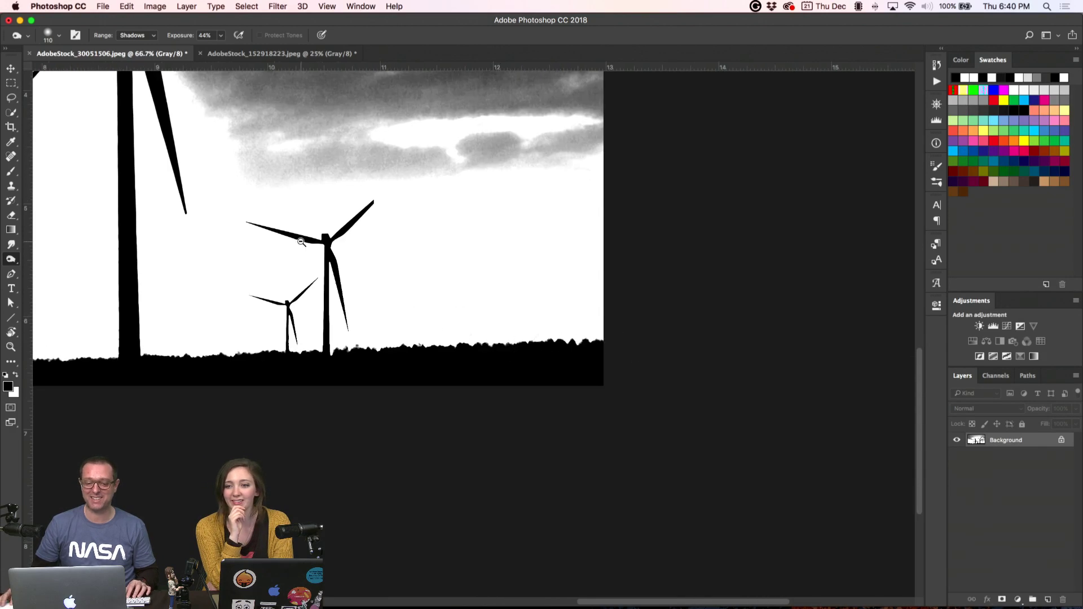
- Lasso the cloudy sky around the two large turbines' blades and past the canvas edges, fill it with white and deselect
{"action": "key", "text": "super+minus"}
{"action": "key", "text": "super+minus"}
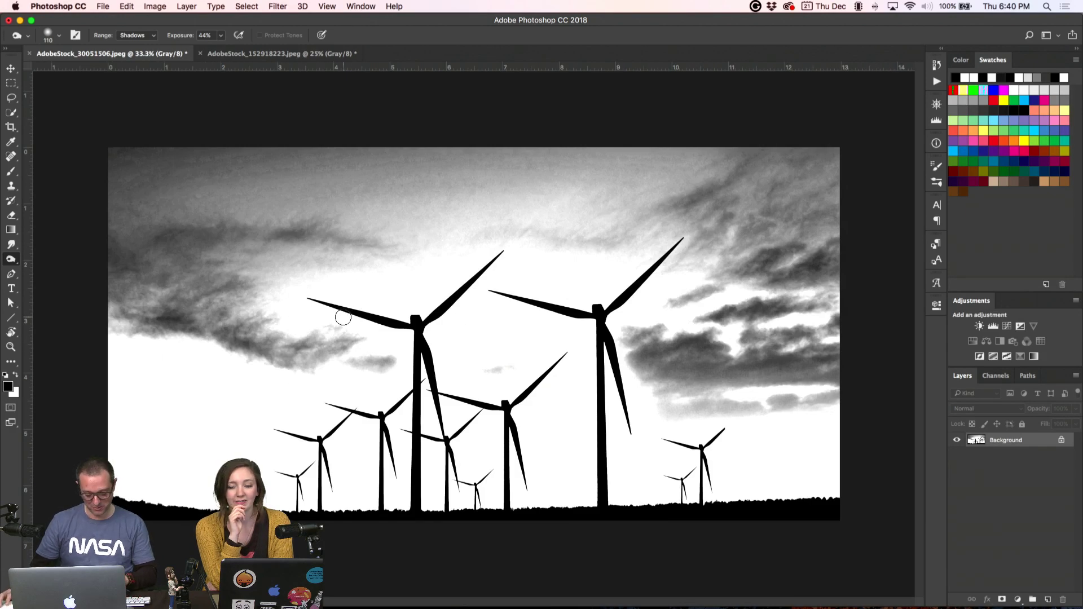
{"action": "key", "text": "l"}
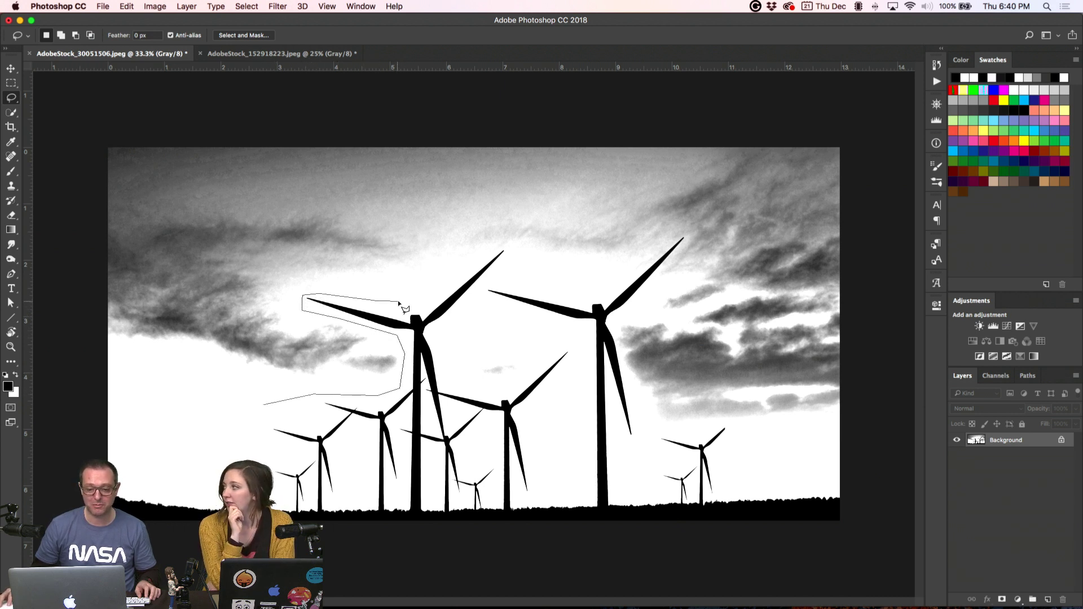
{"action": "left_click_drag", "start_coordinate": [405, 308], "coordinate": [445, 291]}
{"action": "key", "text": "super+minus"}
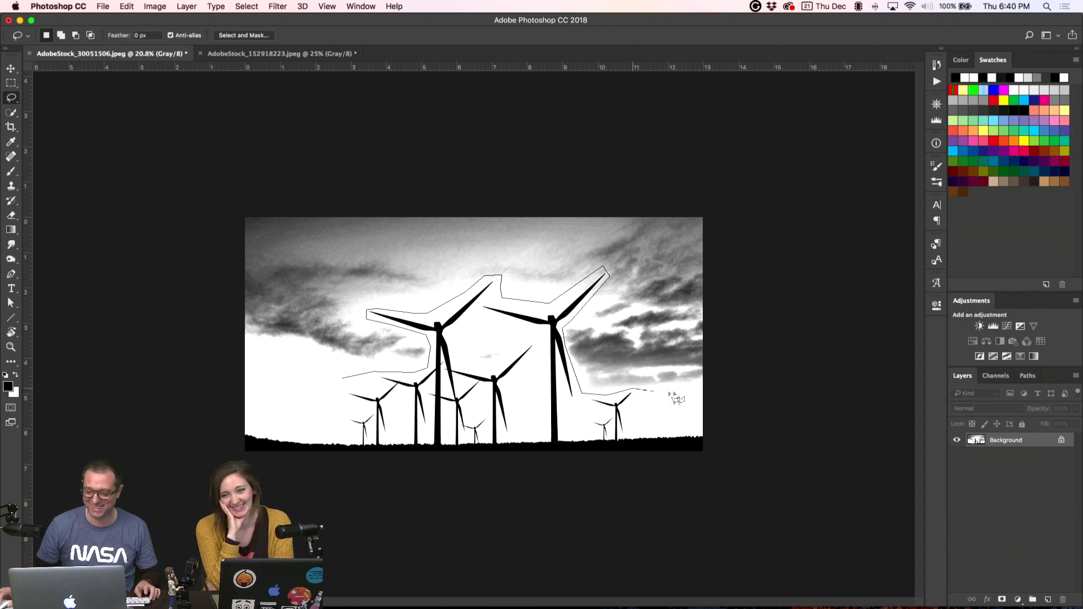
{"action": "left_click", "coordinate": [735, 397]}
{"action": "left_click", "coordinate": [722, 201]}
{"action": "left_click", "coordinate": [236, 189]}
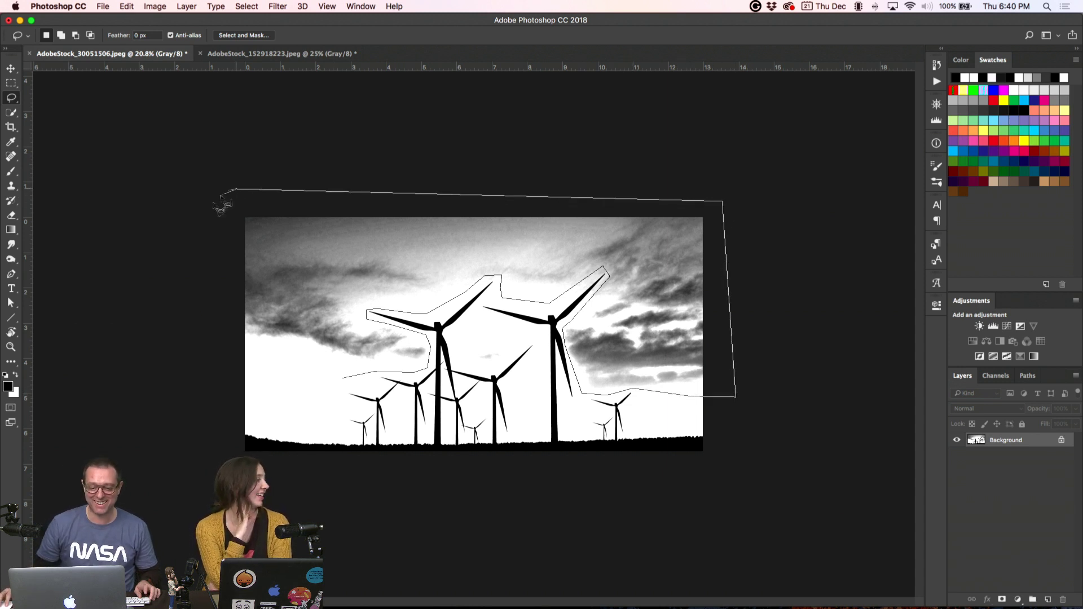
{"action": "left_click", "coordinate": [204, 215]}
{"action": "double_click", "coordinate": [292, 397]}
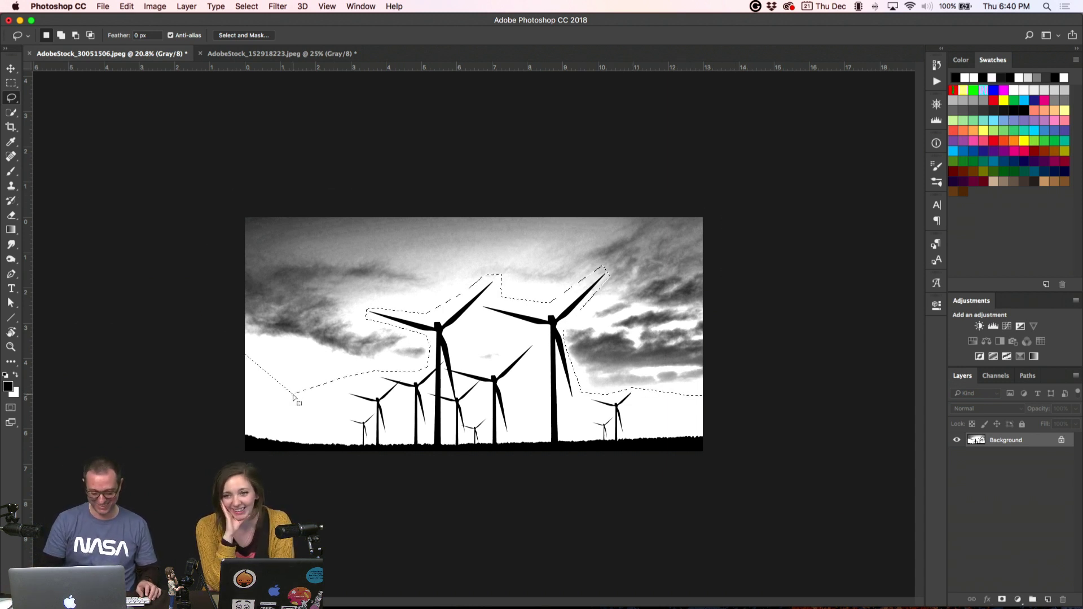
{"action": "key", "text": "x"}
{"action": "key", "text": "alt+BackSpace"}
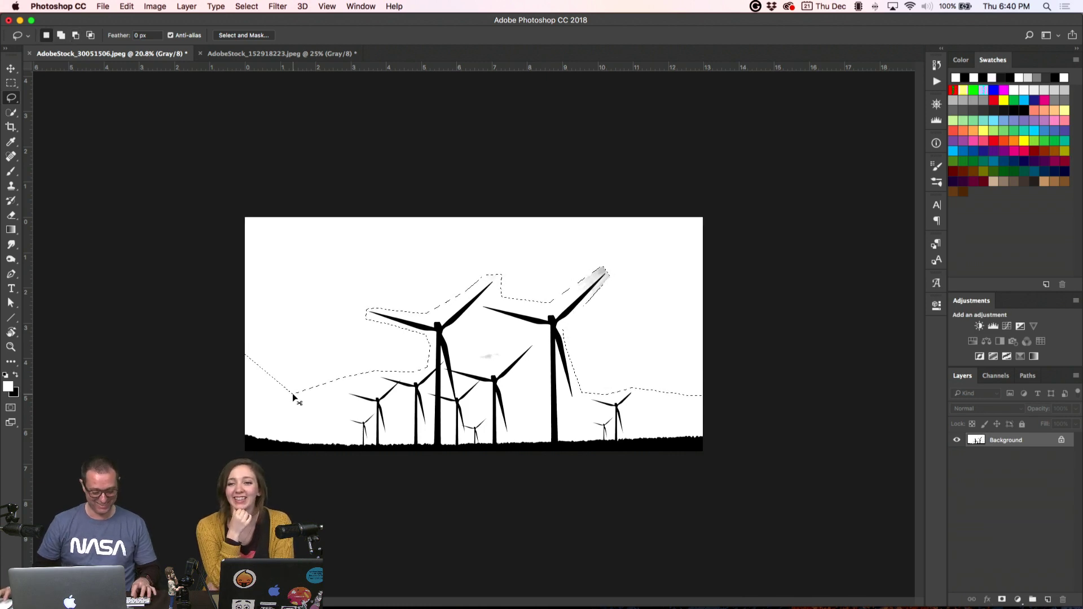
{"action": "key", "text": "super+d"}
- Dodge away the remaining gray cloud patches between the turbines and around the large turbine's blade tip, using Highlights range at 20% exposure
{"action": "left_click", "coordinate": [588, 304]}
{"action": "left_click", "coordinate": [587, 304]}
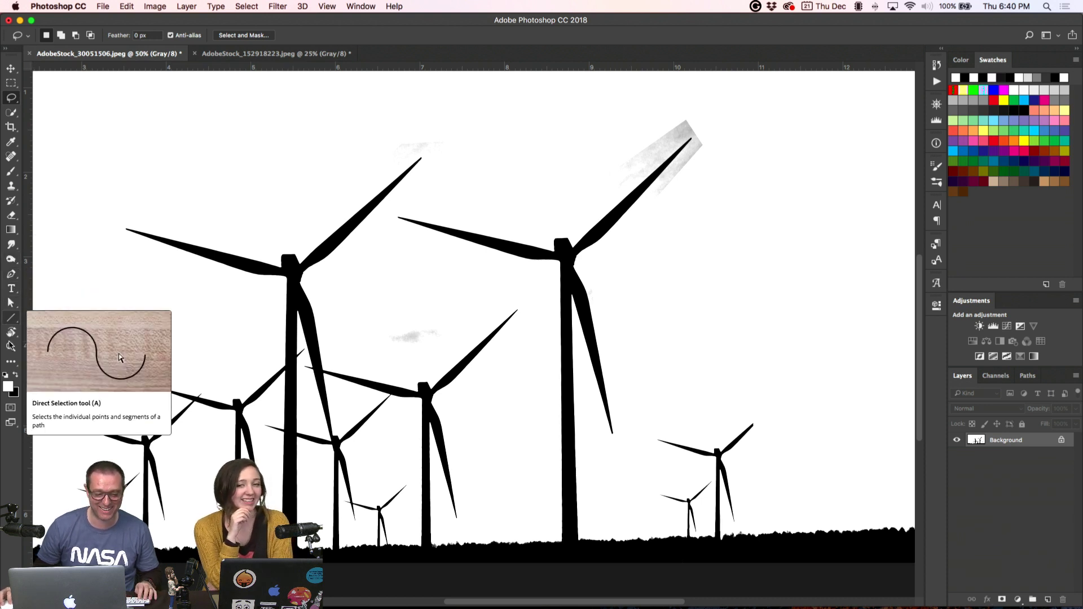
{"action": "left_click", "coordinate": [12, 263]}
{"action": "key", "text": "shift+o"}
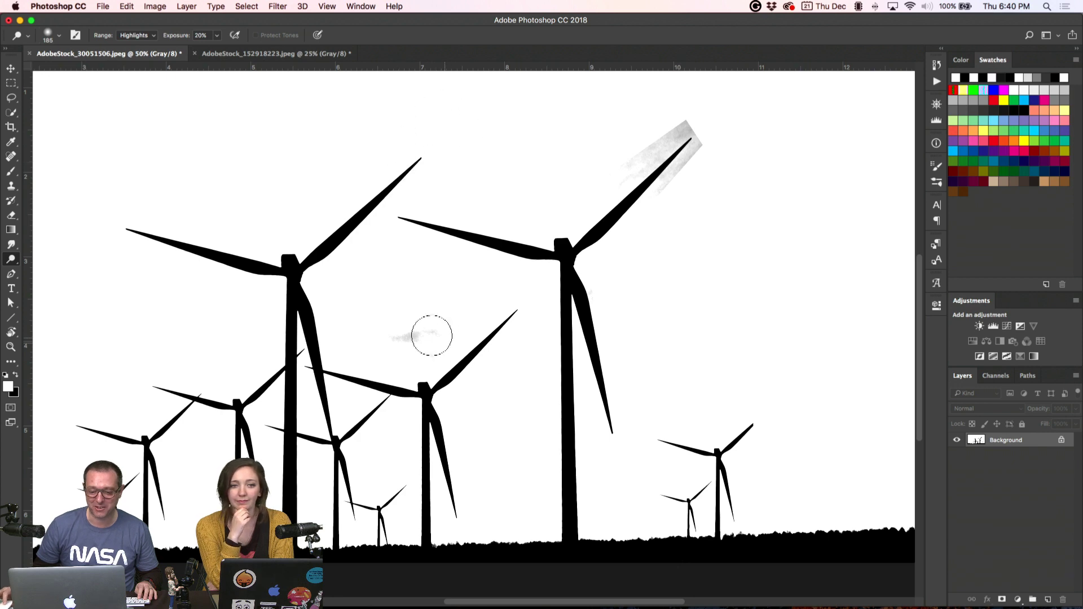
{"action": "left_click_drag", "start_coordinate": [431, 331], "coordinate": [379, 304]}
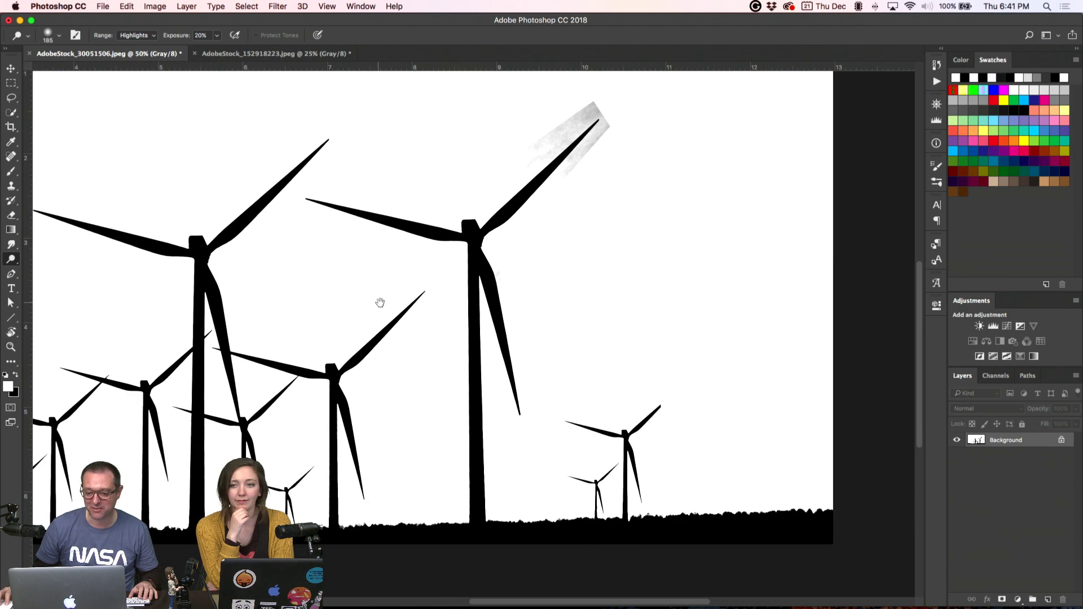
{"action": "mouse_move", "coordinate": [581, 158]}
{"action": "left_mouse_down"}
{"action": "mouse_move", "coordinate": [617, 102]}
{"action": "mouse_move", "coordinate": [539, 170]}
{"action": "mouse_move", "coordinate": [504, 151]}
{"action": "mouse_move", "coordinate": [580, 127]}
{"action": "left_mouse_up"}
{"action": "mouse_move", "coordinate": [519, 264]}
{"action": "left_mouse_down"}
{"action": "mouse_move", "coordinate": [508, 257]}
{"action": "mouse_move", "coordinate": [511, 296]}
{"action": "mouse_move", "coordinate": [517, 281]}
{"action": "left_mouse_up"}
{"action": "left_click_drag", "start_coordinate": [587, 343], "coordinate": [563, 252]}
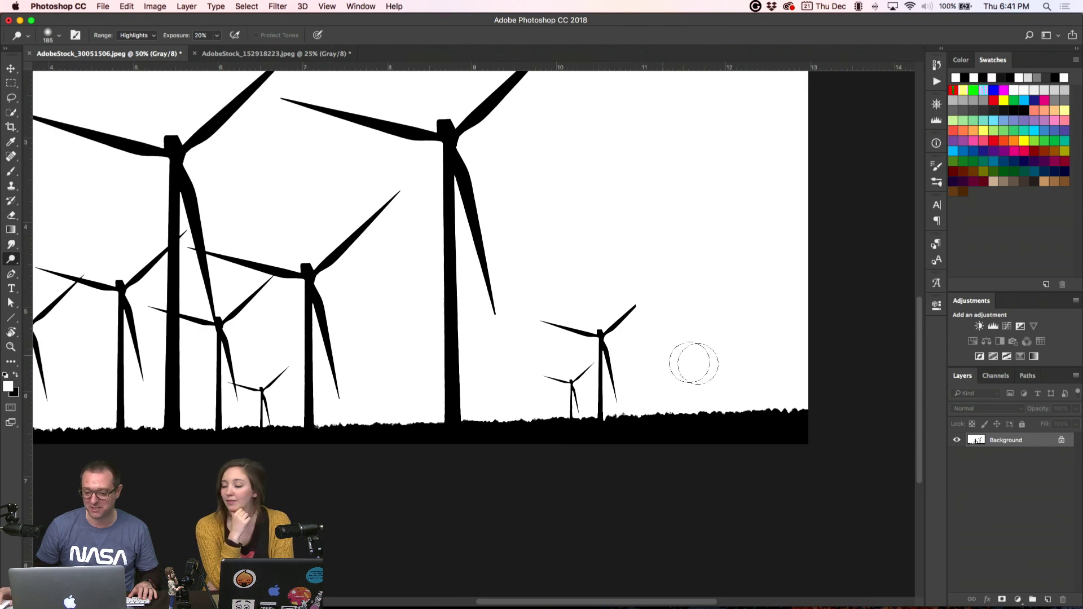
{"action": "mouse_move", "coordinate": [681, 186]}
{"action": "left_mouse_down"}
{"action": "mouse_move", "coordinate": [748, 275]}
{"action": "mouse_move", "coordinate": [703, 343]}
{"action": "left_mouse_up"}
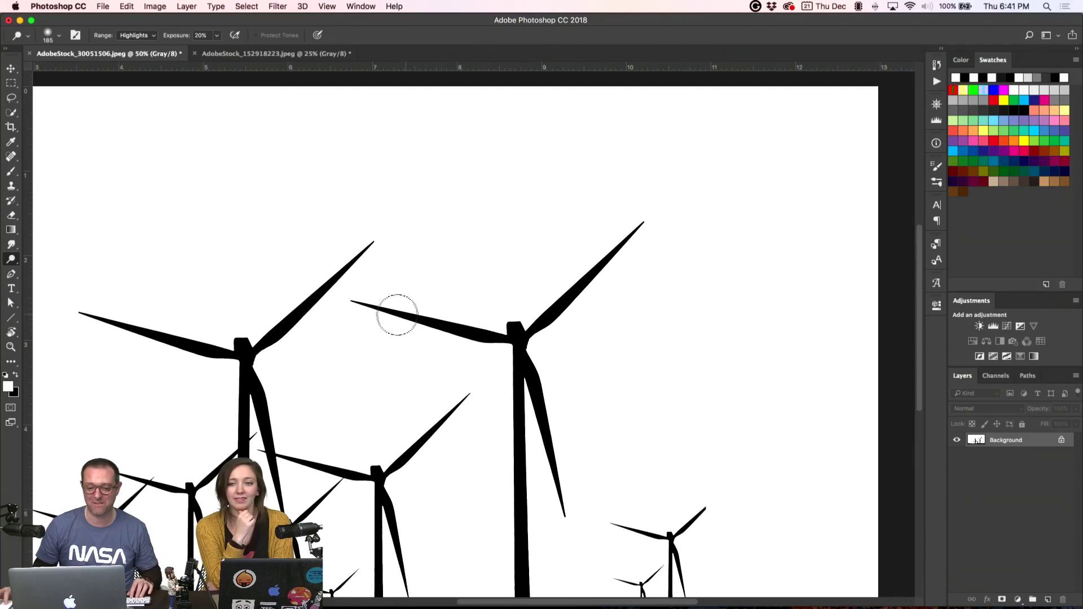
{"action": "key", "text": "super+minus"}
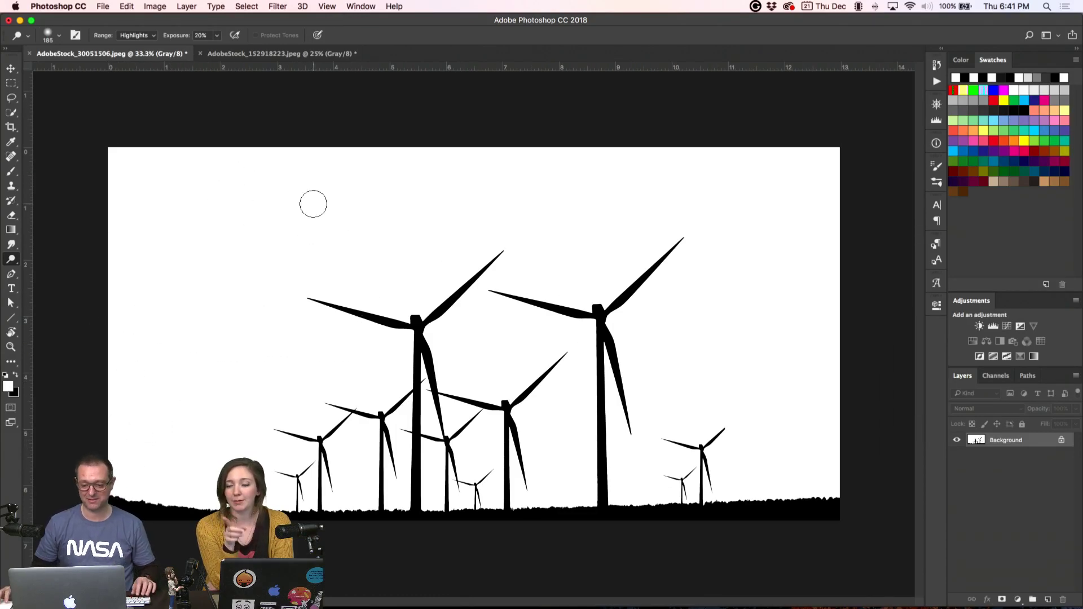
{"action": "left_click", "coordinate": [11, 67]}
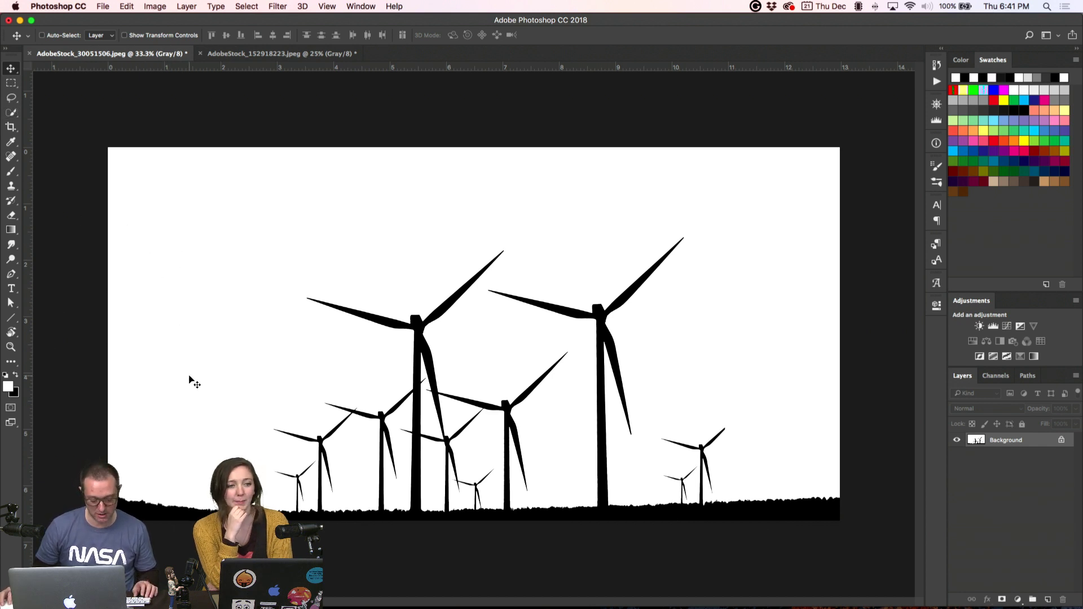
{"action": "key", "text": "o"}
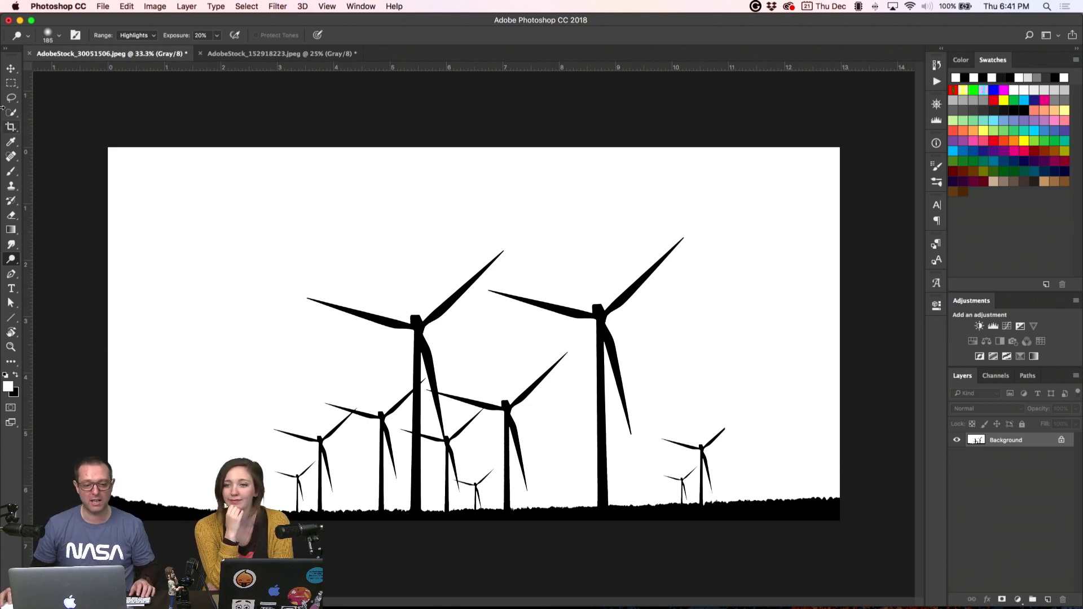
{"action": "left_click", "coordinate": [13, 68]}
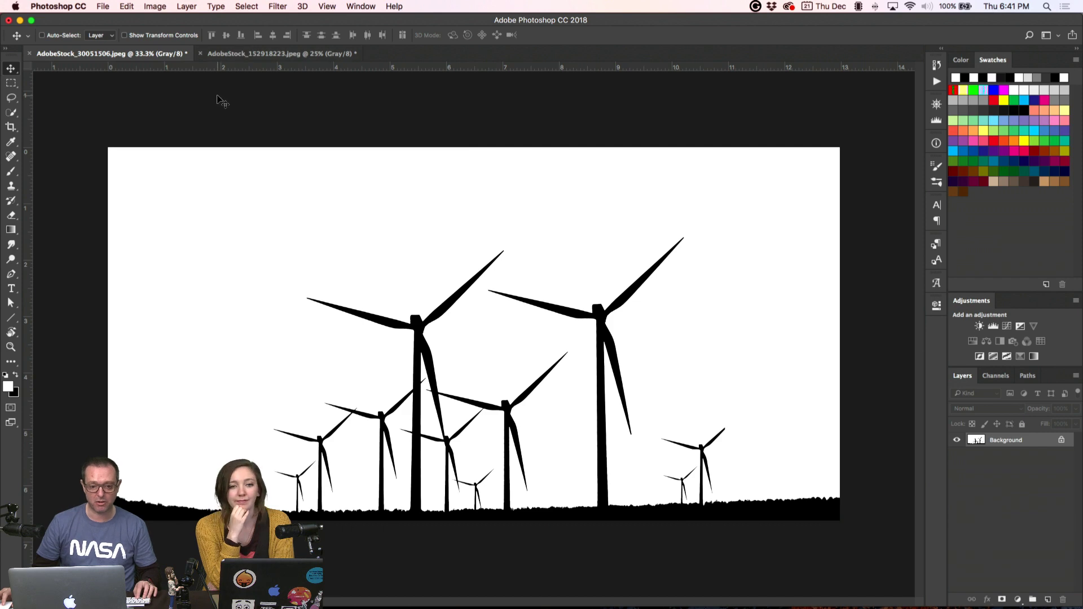
- Apply Levels with a midtone input value of 0.49 to the solar panel image AdobeStock_152918223.jpeg
{"action": "left_click", "coordinate": [223, 54]}
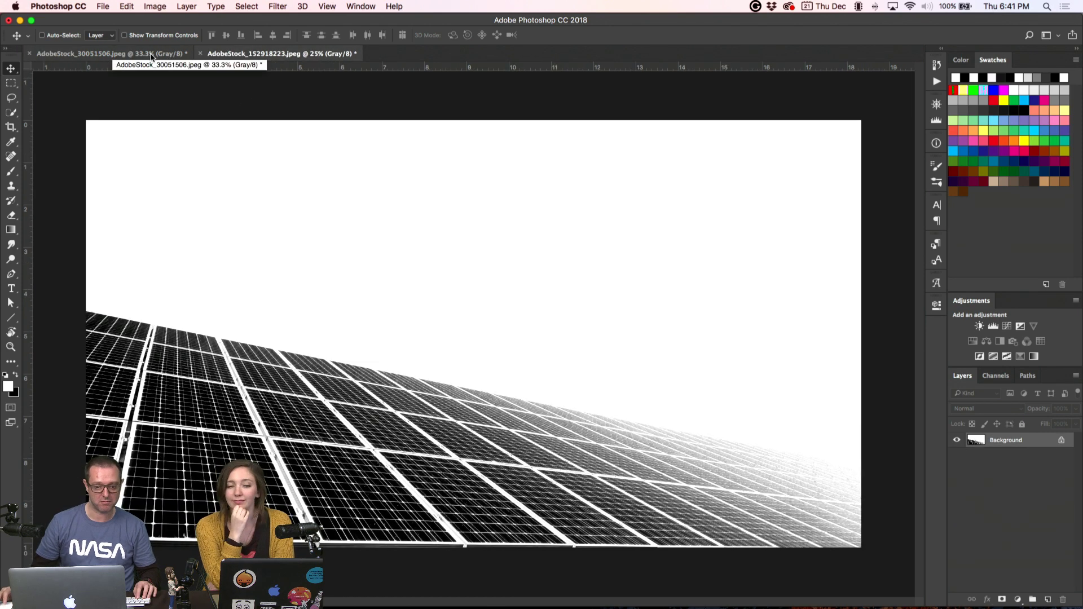
{"action": "key", "text": "o"}
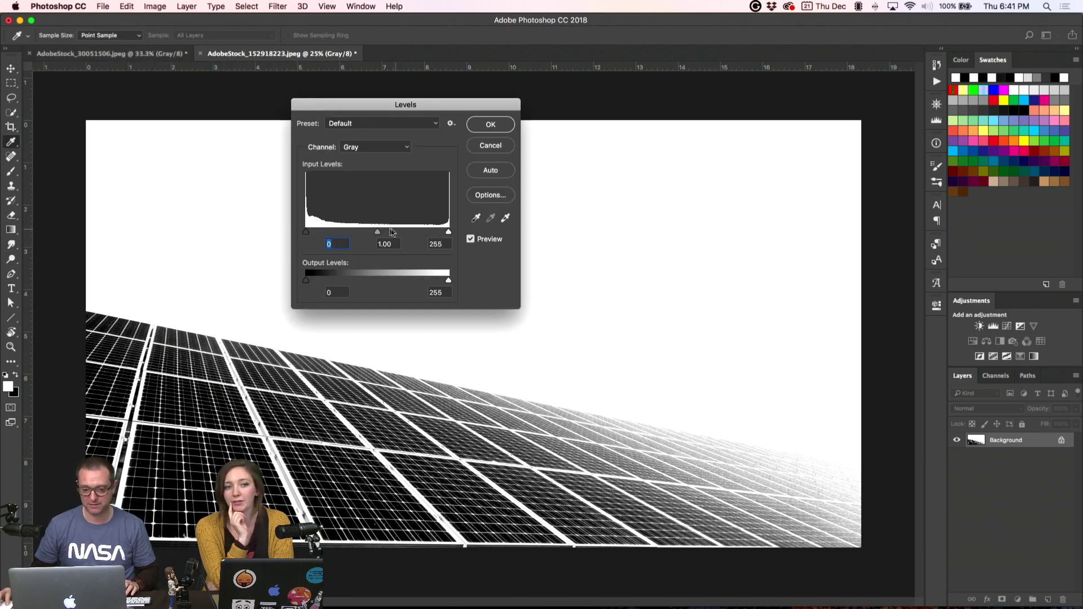
{"action": "left_click_drag", "start_coordinate": [391, 231], "coordinate": [406, 233]}
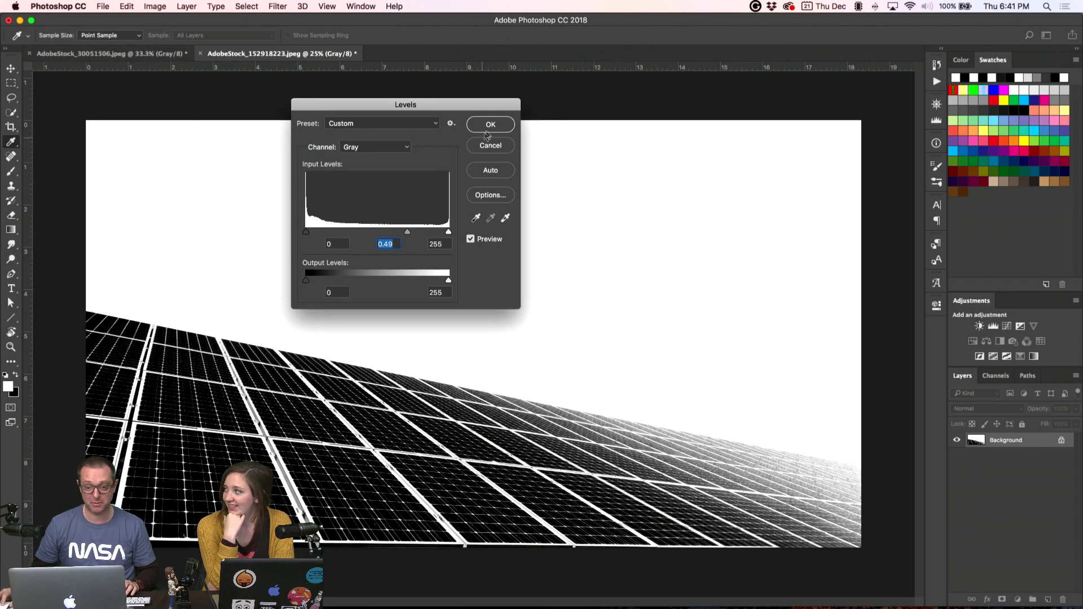
{"action": "left_click", "coordinate": [489, 127]}
{"action": "key", "text": "o"}
{"action": "left_click", "coordinate": [10, 68]}
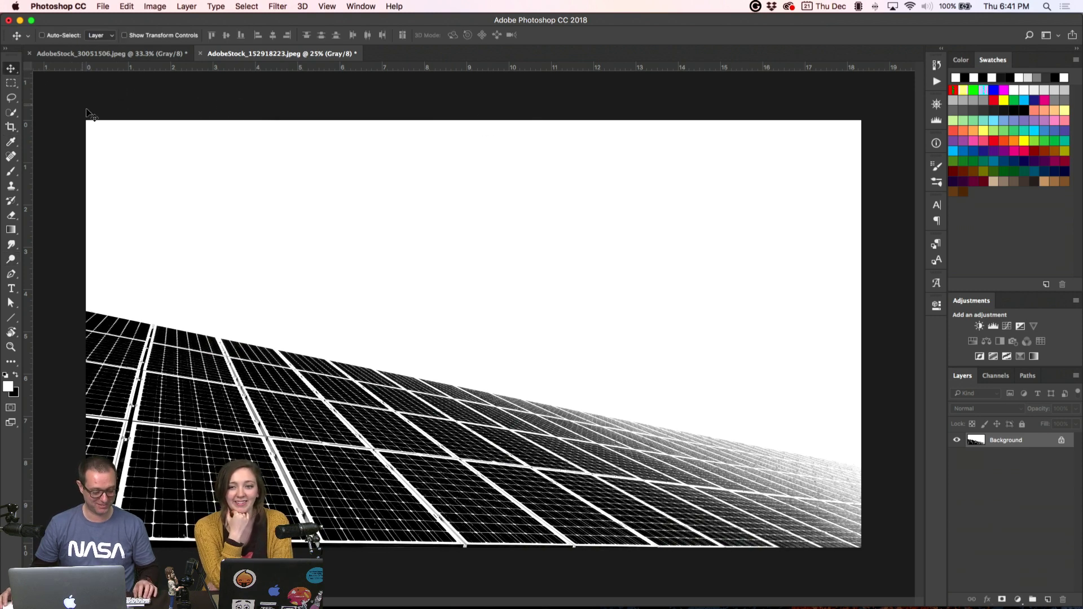
- Save the solar panel image to the Desktop as AdobeStock_152918223_BW.jpg, a Baseline Optimized JPEG at quality 12
{"action": "key", "text": "super+shift+s"}
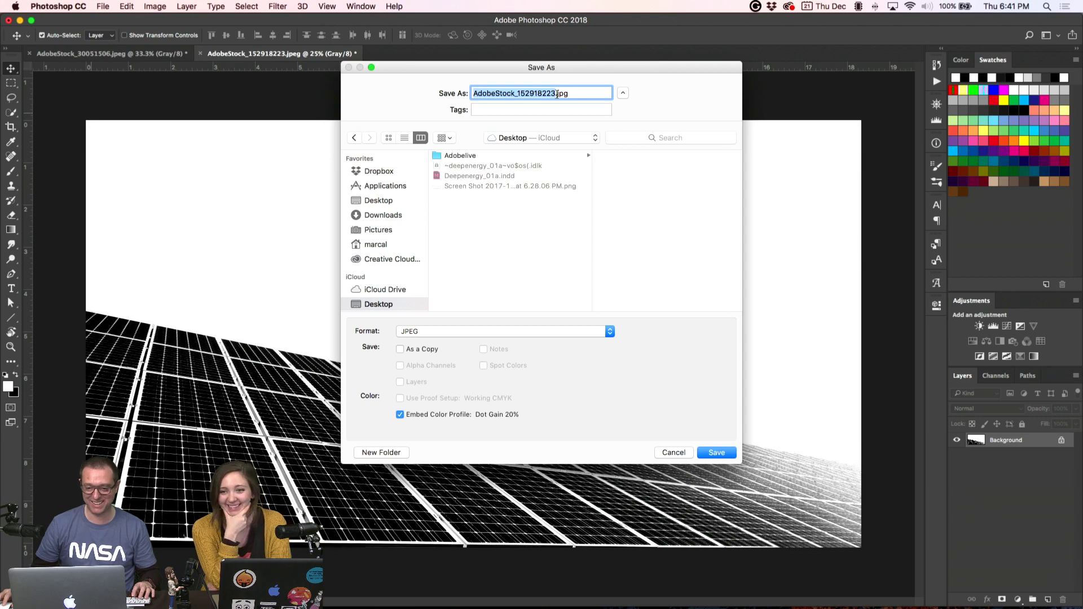
{"action": "key", "text": "Right"}
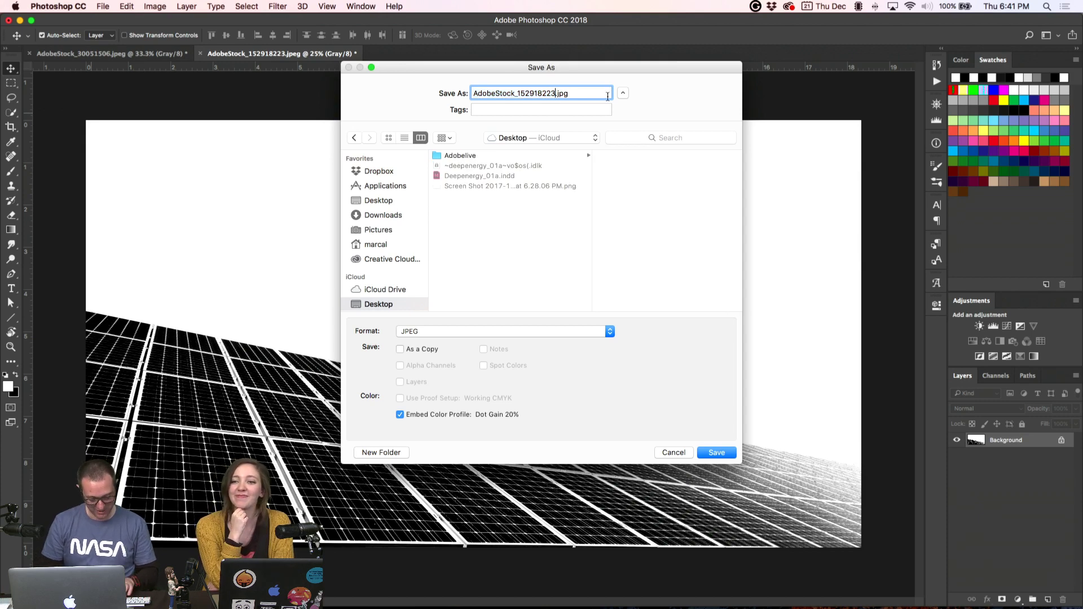
{"action": "type", "text": "_BW"}
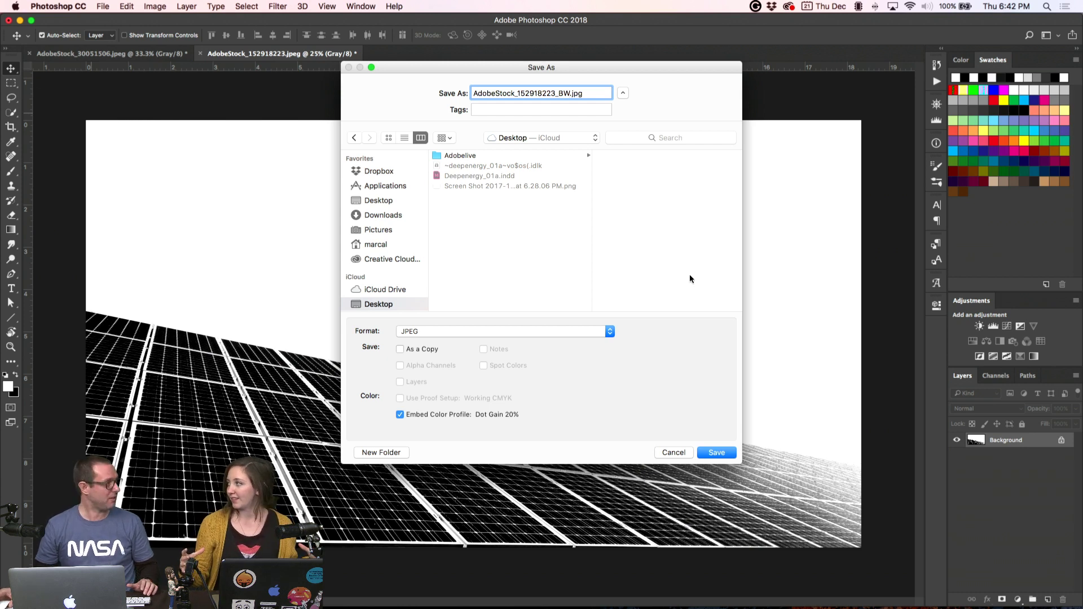
{"action": "left_click", "coordinate": [714, 454]}
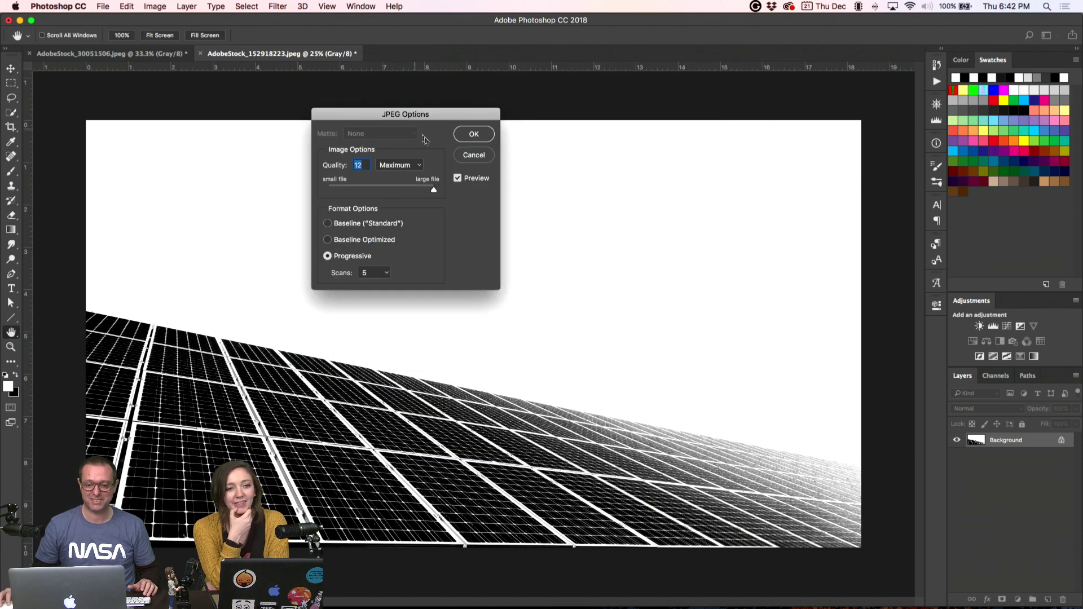
{"action": "left_click", "coordinate": [370, 240]}
{"action": "left_click", "coordinate": [474, 135]}
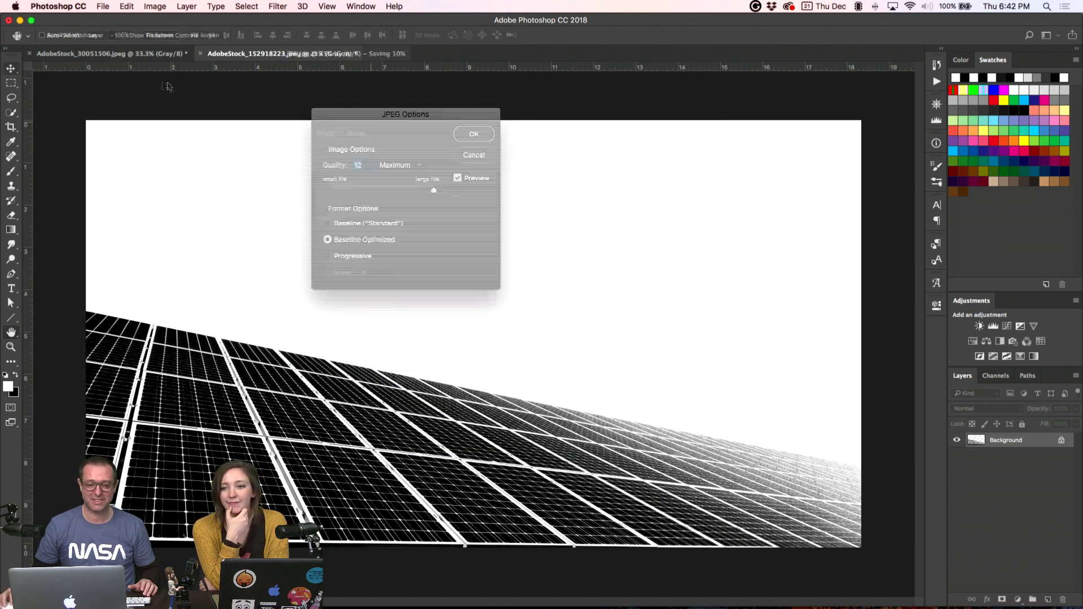
- Save the wind turbine image to the Desktop as AdobeStock_30051506_BW.jpg, a JPEG at quality 12
{"action": "left_click", "coordinate": [139, 56]}
{"action": "key", "text": "super+shift+s"}
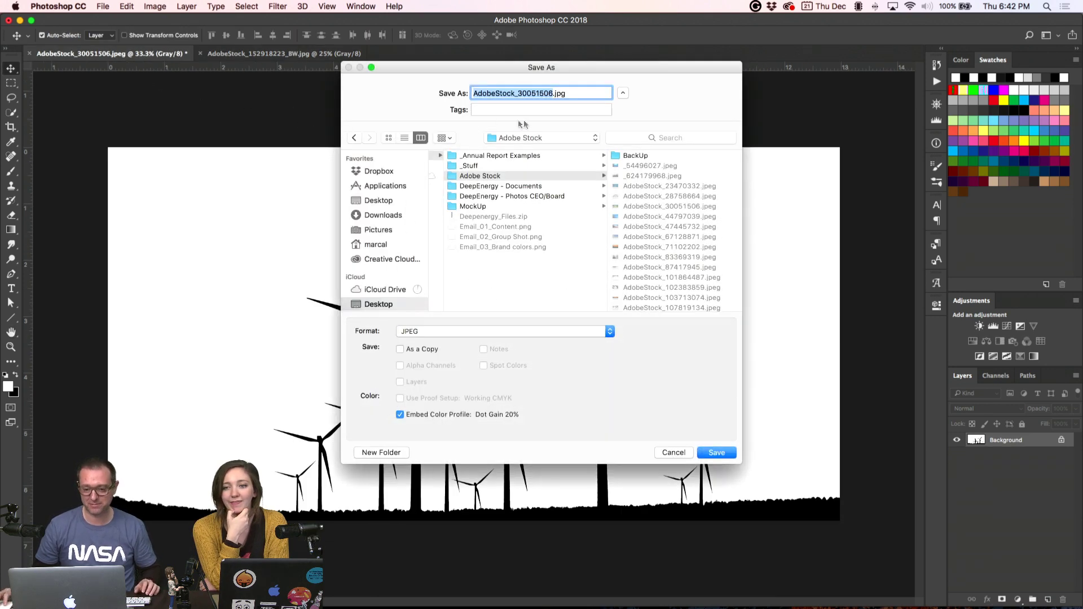
{"action": "left_click", "coordinate": [552, 94]}
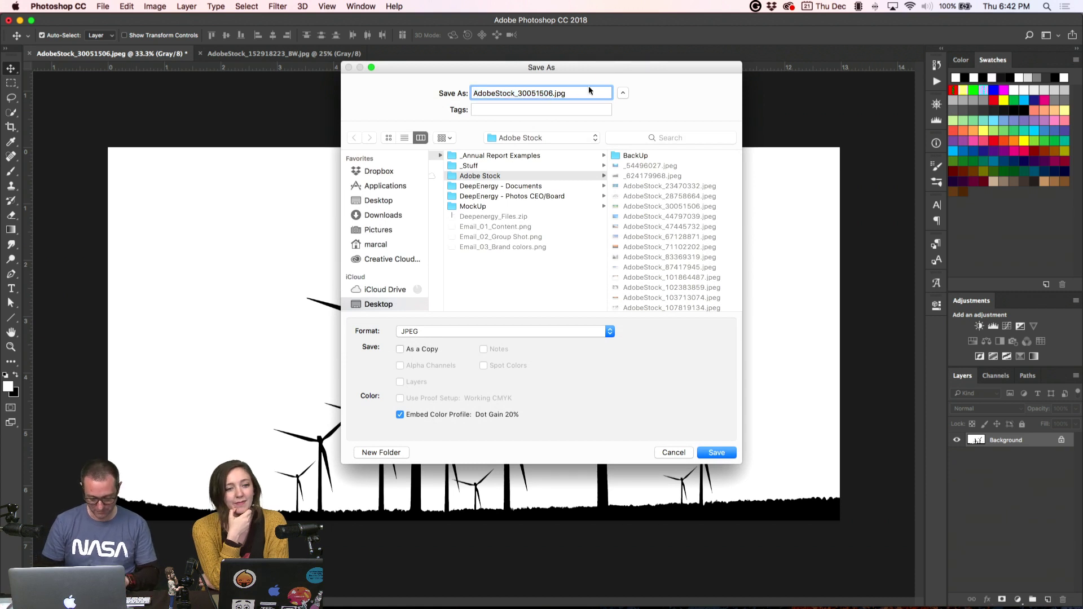
{"action": "type", "text": "_B"}
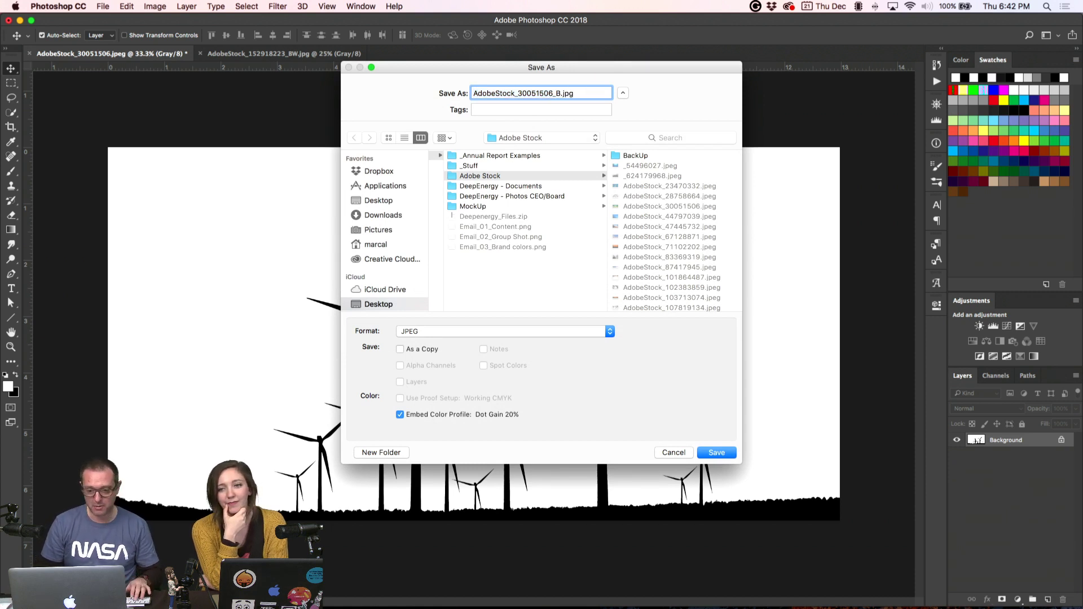
{"action": "type", "text": "W"}
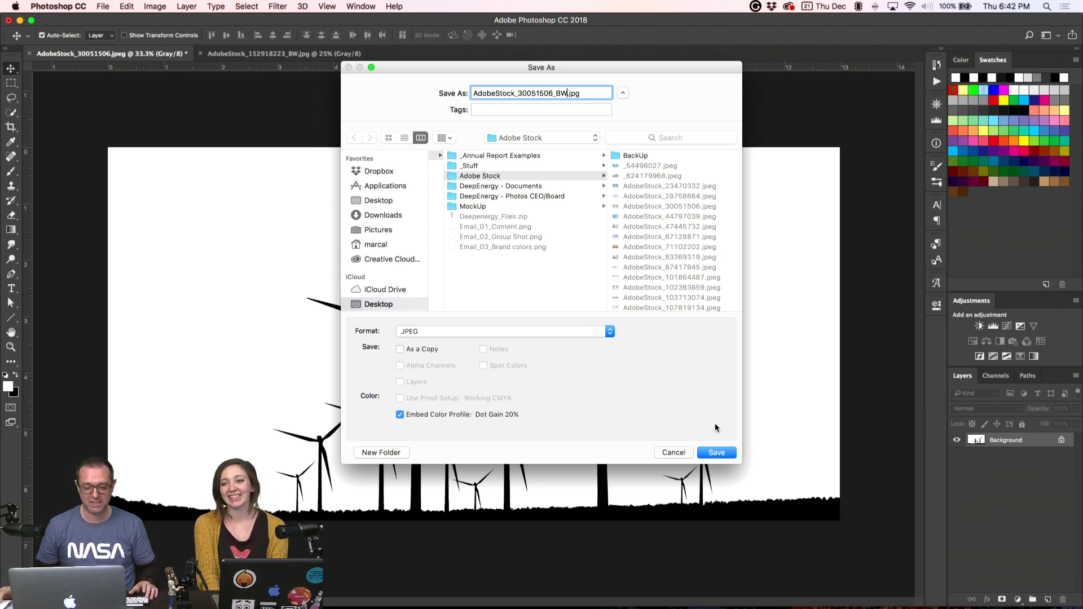
{"action": "left_click", "coordinate": [711, 453]}
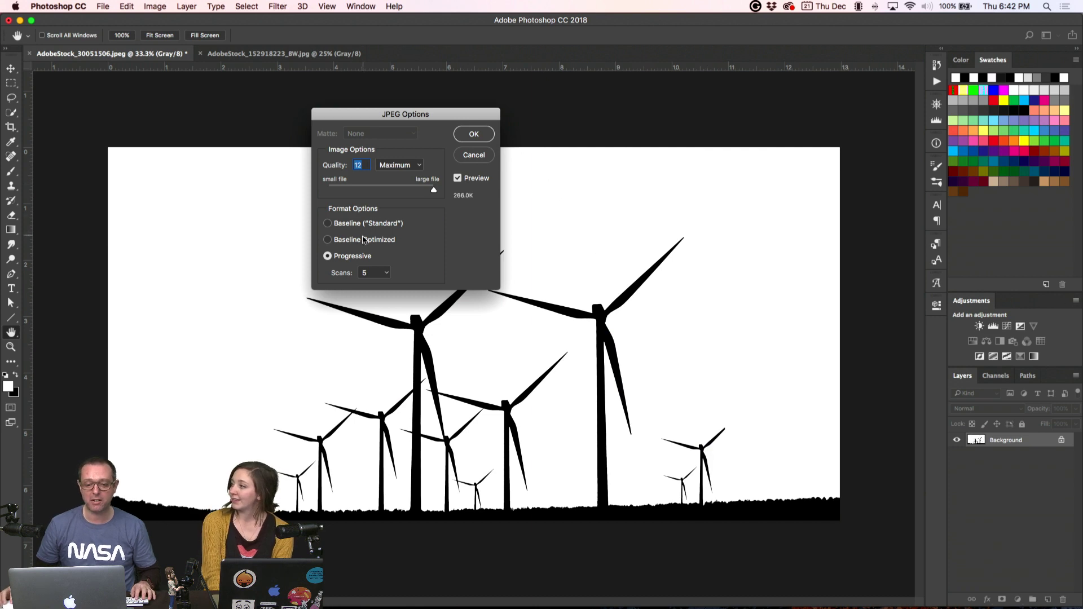
{"action": "left_click", "coordinate": [473, 134]}
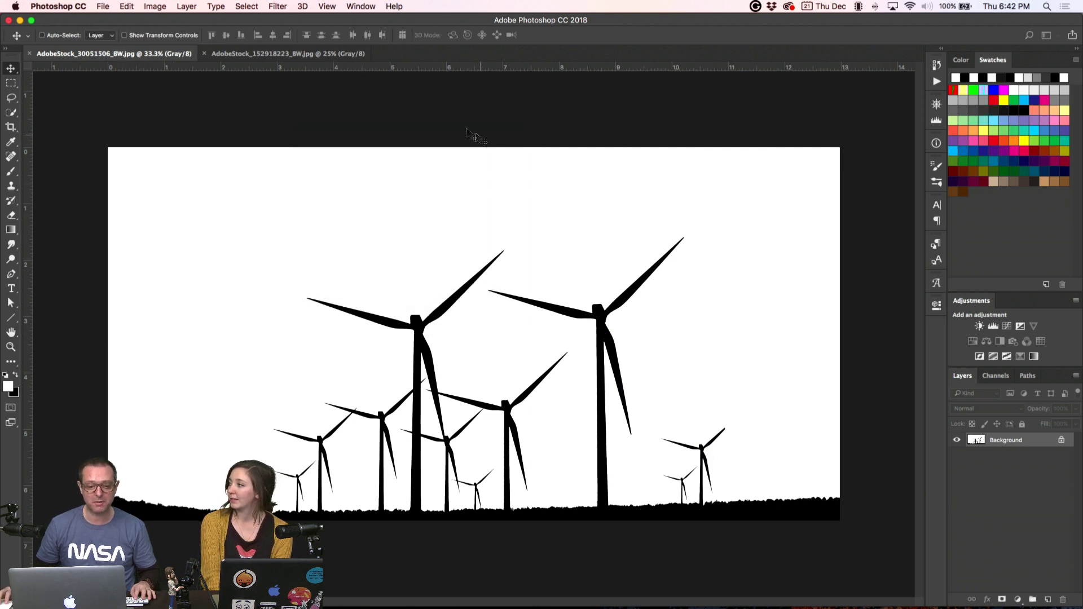
- Close the saved solar panel and wind turbine images and hide Photoshop
{"action": "left_click", "coordinate": [267, 53]}
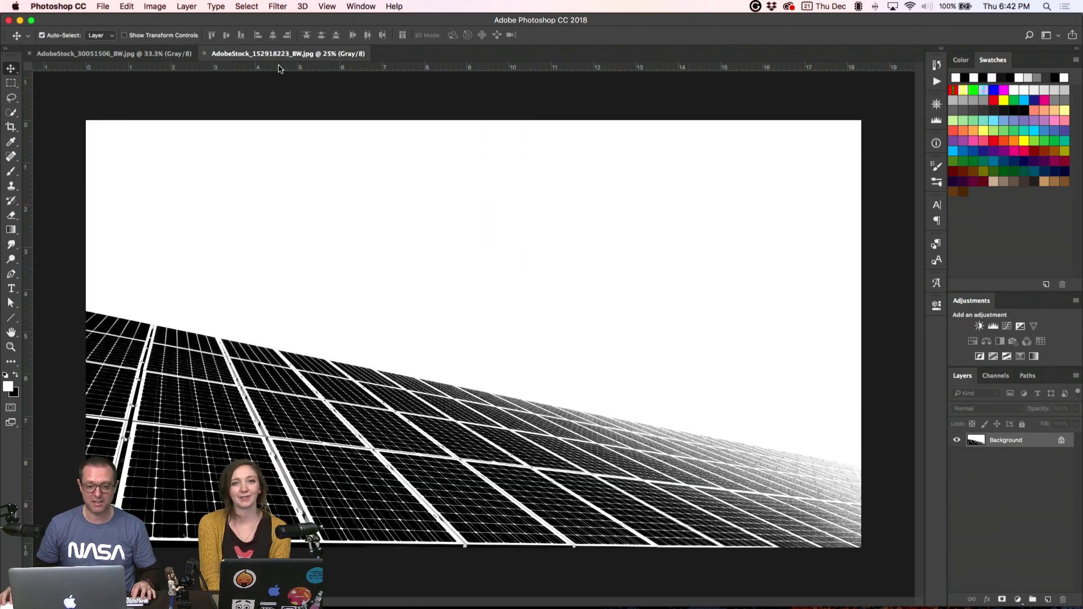
{"action": "key", "text": "super+w"}
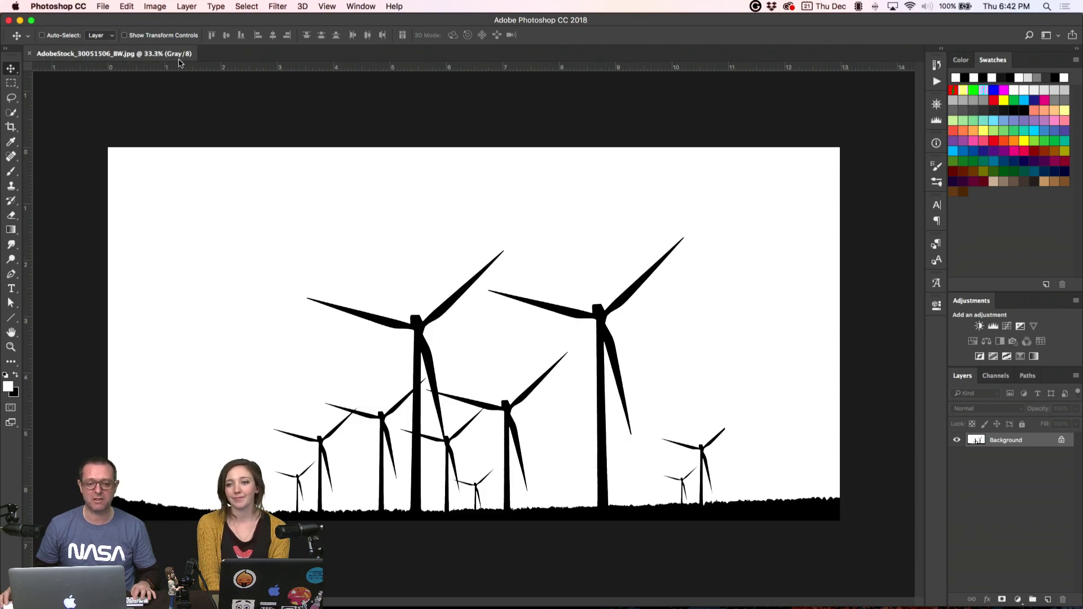
{"action": "key", "text": "super+w"}
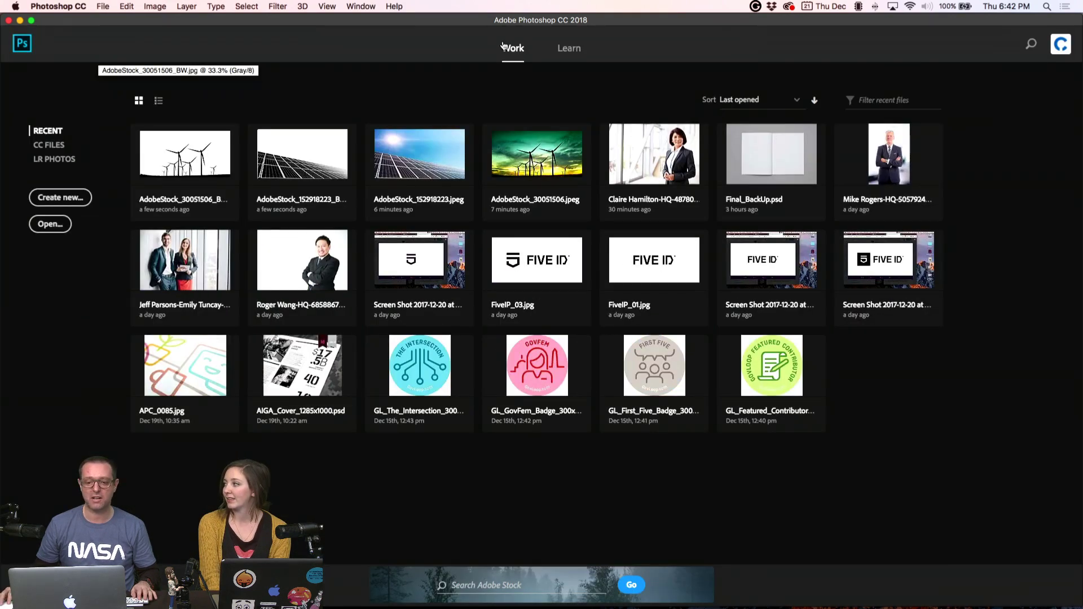
{"action": "key", "text": "super+h"}
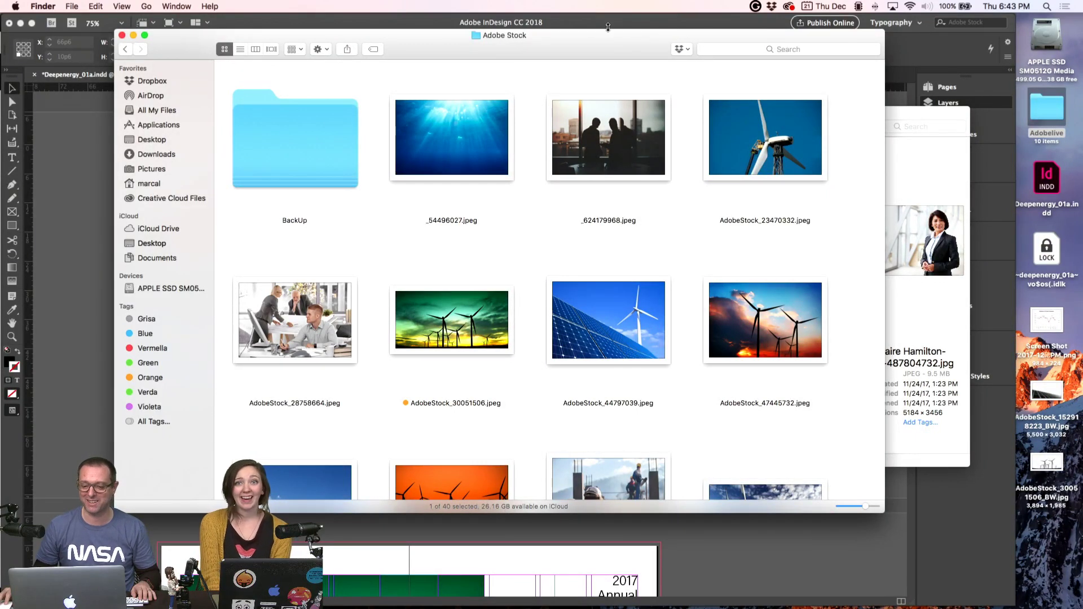
- Display the Adobe Stock folder in columns in Finder and close its window
{"action": "left_click_drag", "start_coordinate": [600, 40], "coordinate": [596, 55]}
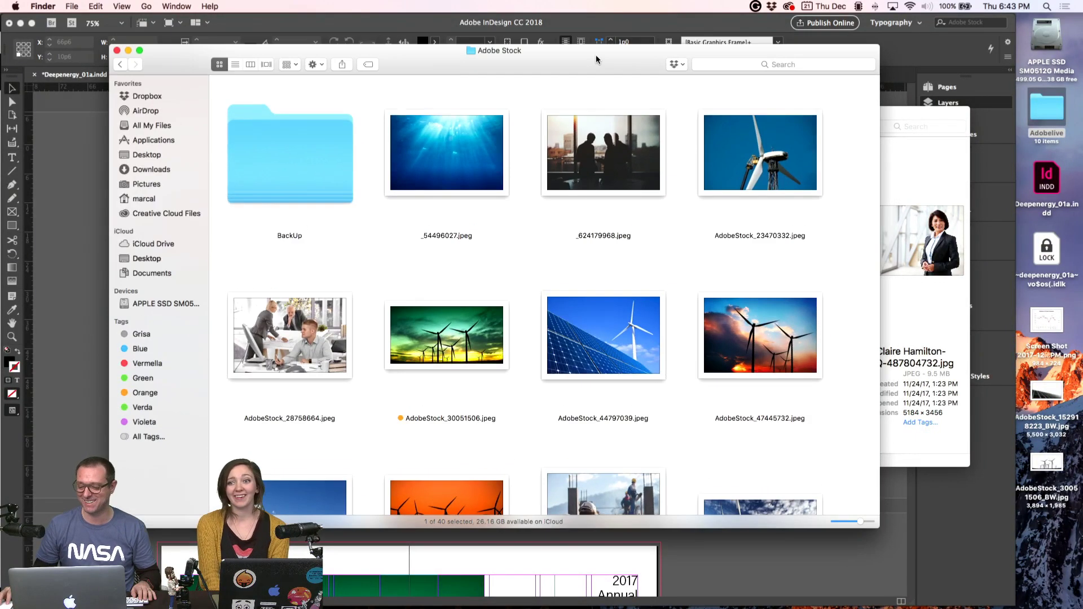
{"action": "left_click", "coordinate": [250, 64]}
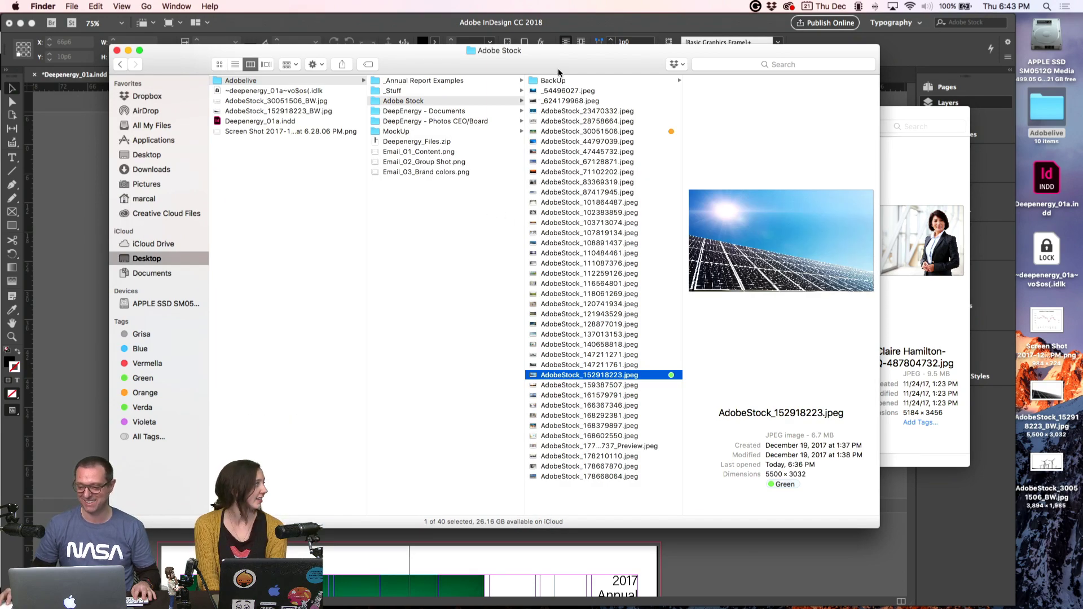
{"action": "key", "text": "super+w"}
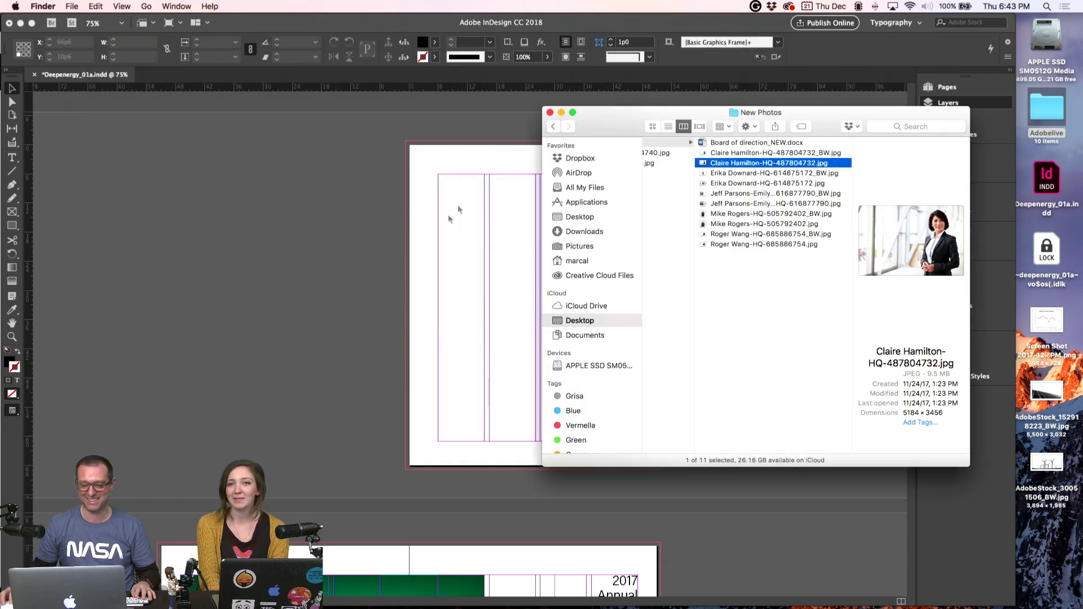
- Switch to InDesign and, on Layer 1, draw a black rectangle about 49p1.5 by 61p7.5 over the first page
{"action": "left_click", "coordinate": [371, 254]}
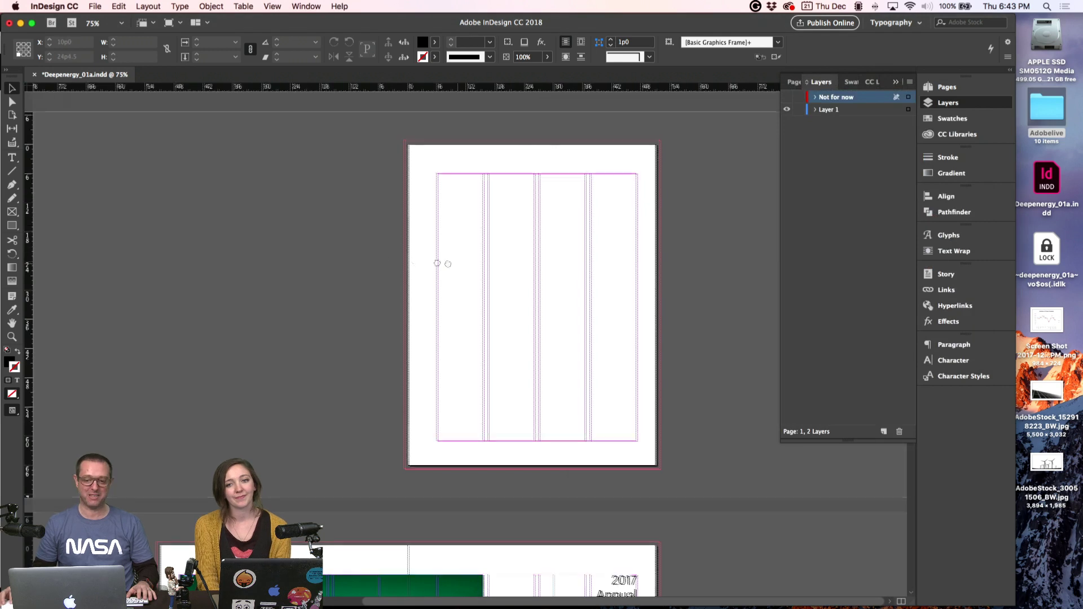
{"action": "scroll", "coordinate": [421, 258], "scroll_direction": "down", "scroll_amount": 1}
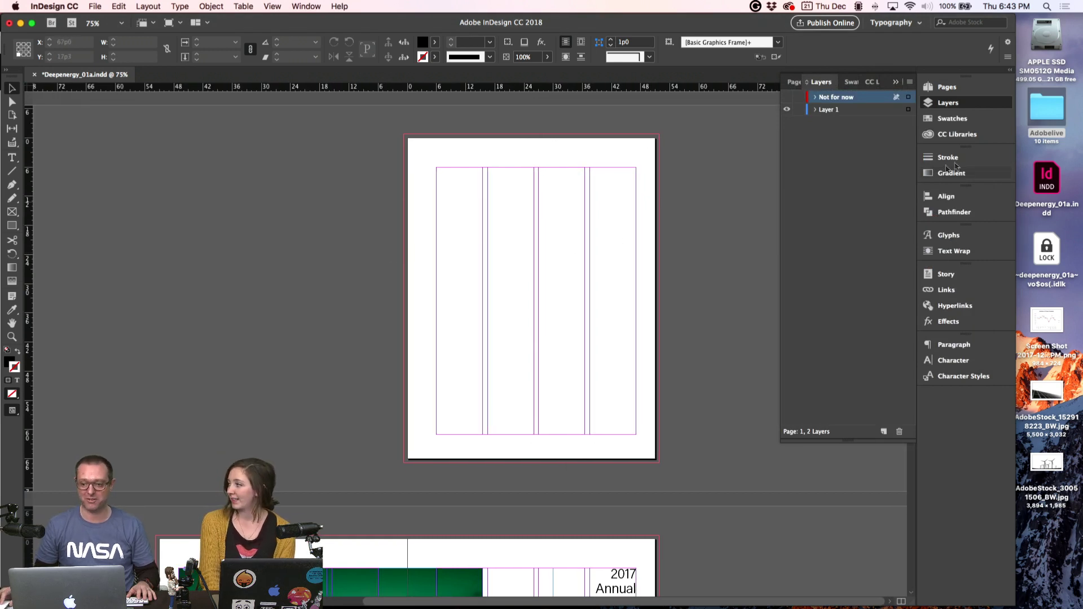
{"action": "left_click", "coordinate": [943, 105]}
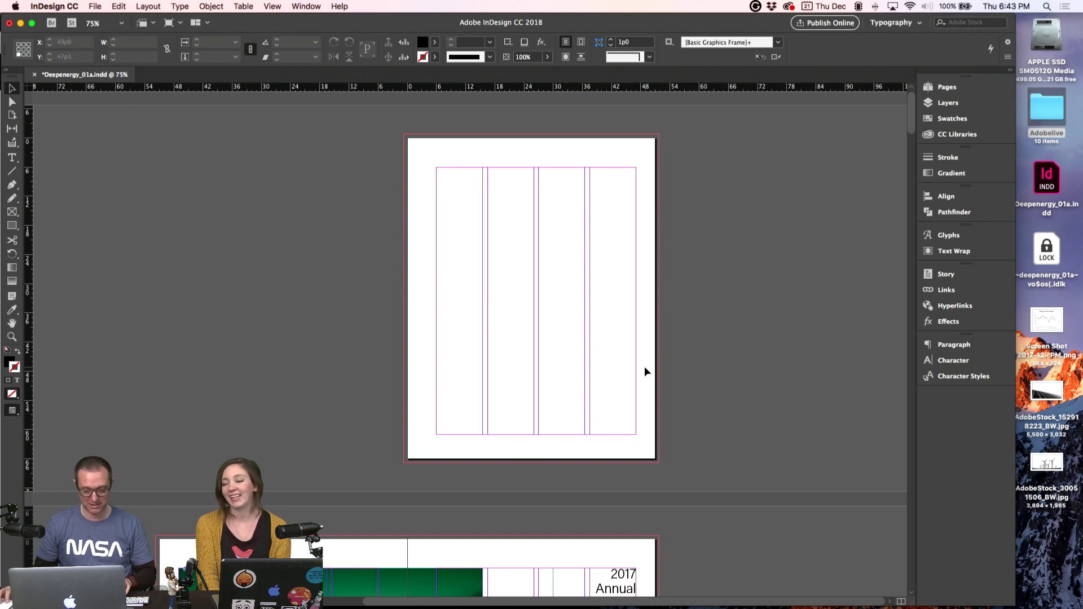
{"action": "left_click_drag", "start_coordinate": [556, 380], "coordinate": [496, 369]}
{"action": "key", "text": "m"}
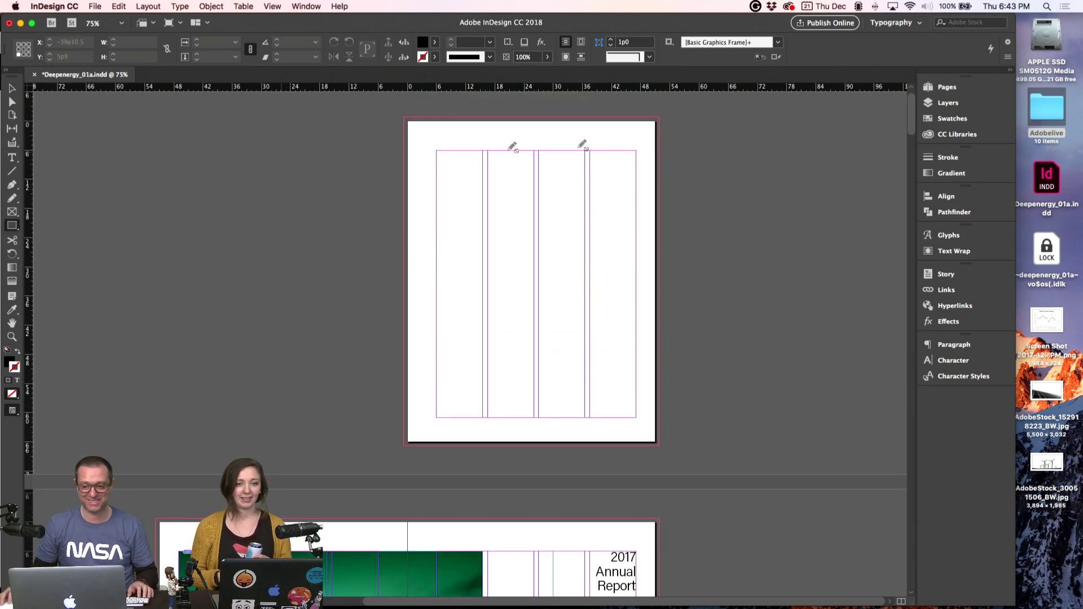
{"action": "left_click", "coordinate": [948, 99]}
{"action": "left_click", "coordinate": [807, 111]}
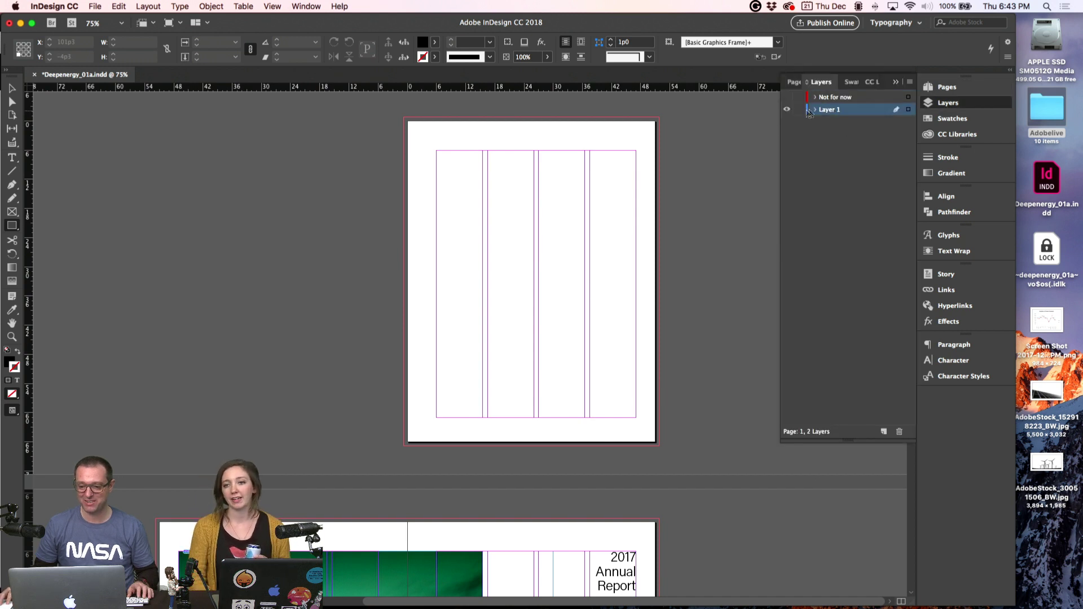
{"action": "left_click_drag", "start_coordinate": [416, 142], "coordinate": [655, 442]}
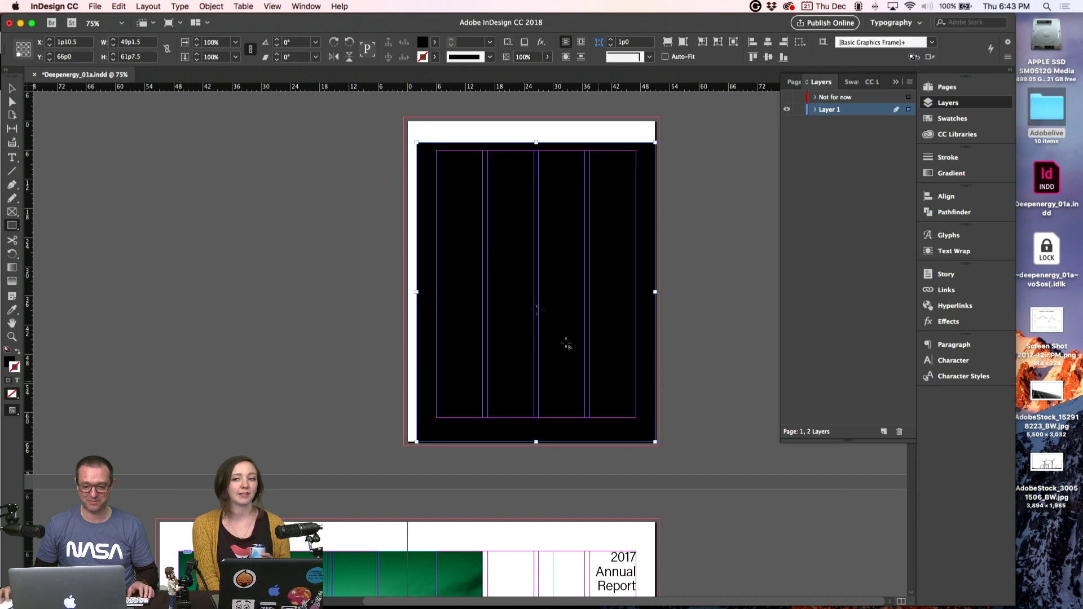
- Extend the rectangle to the page's top-left corner and duplicate it directly to its left, covering 102p0 by 66p0 in total
{"action": "key", "text": "v"}
{"action": "left_click_drag", "start_coordinate": [416, 142], "coordinate": [405, 117]}
{"action": "left_click_drag", "start_coordinate": [564, 197], "coordinate": [317, 198]}
- Fill both rectangles with the Paper swatch and lock them in place
{"action": "left_click_drag", "start_coordinate": [677, 182], "coordinate": [284, 286]}
{"action": "left_click", "coordinate": [937, 118]}
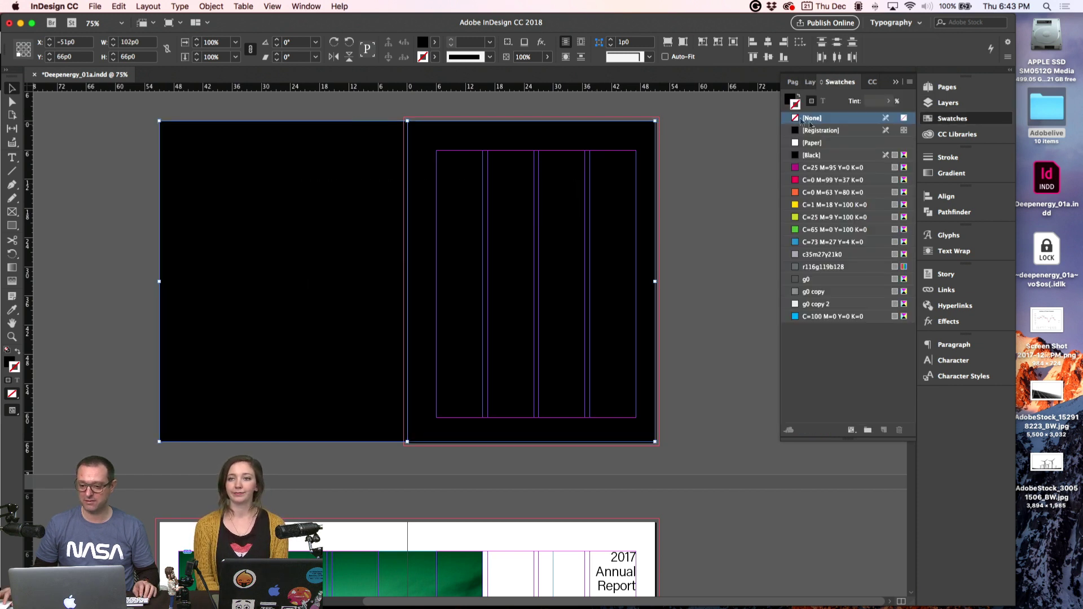
{"action": "left_click", "coordinate": [788, 101]}
{"action": "left_click", "coordinate": [807, 143]}
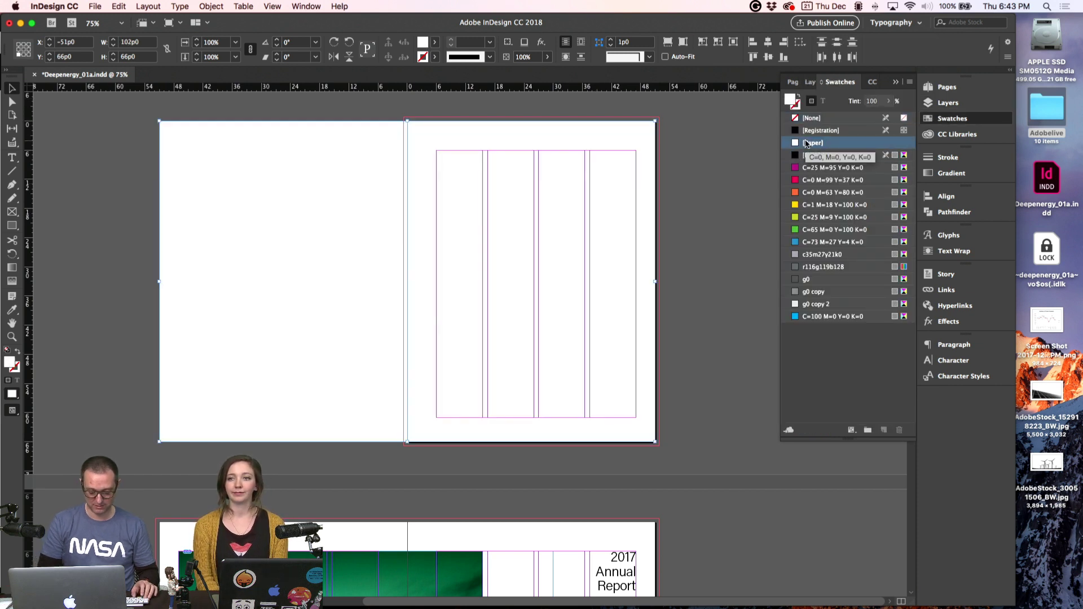
{"action": "key", "text": "super+shift+a"}
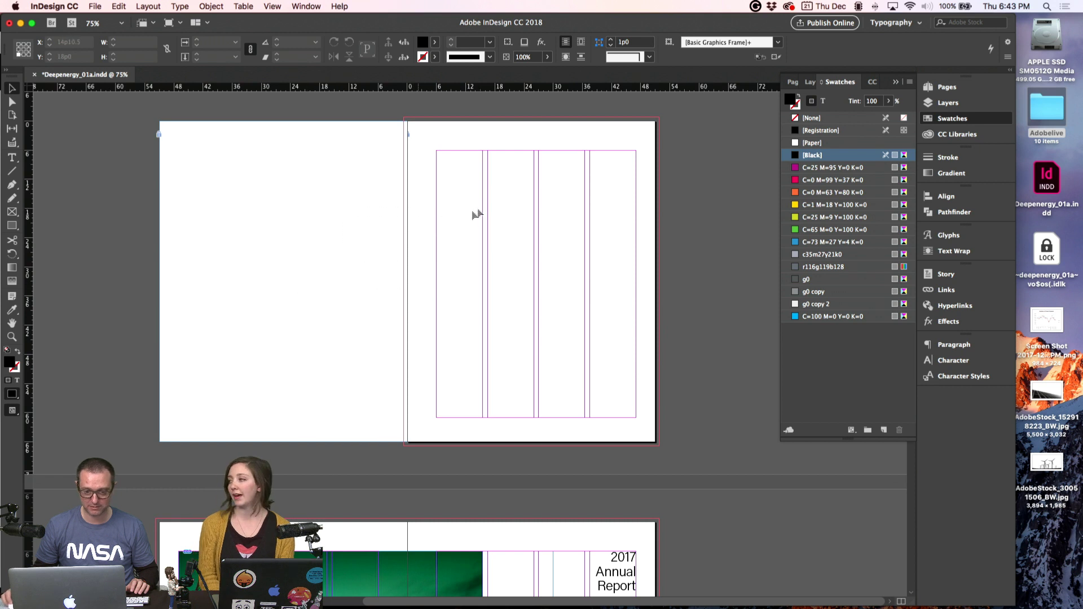
{"action": "left_click_drag", "start_coordinate": [380, 256], "coordinate": [442, 235]}
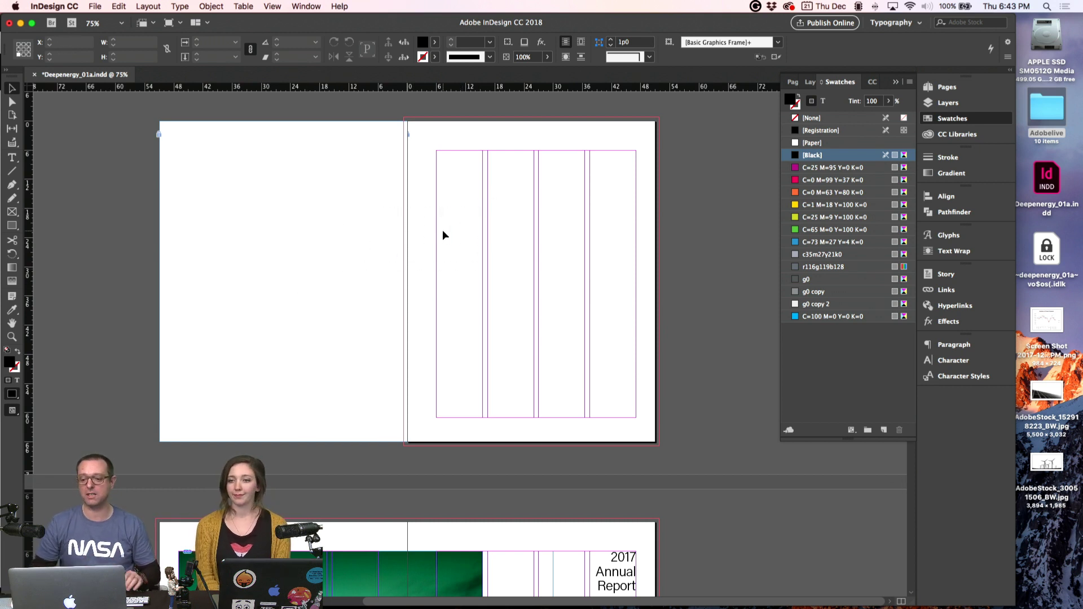
- Place AdobeStock_30051506_BW.jpg and AdobeStock_152918223_BW.jpg from the Desktop over the white rectangles on Layer 1
{"action": "left_click", "coordinate": [973, 107]}
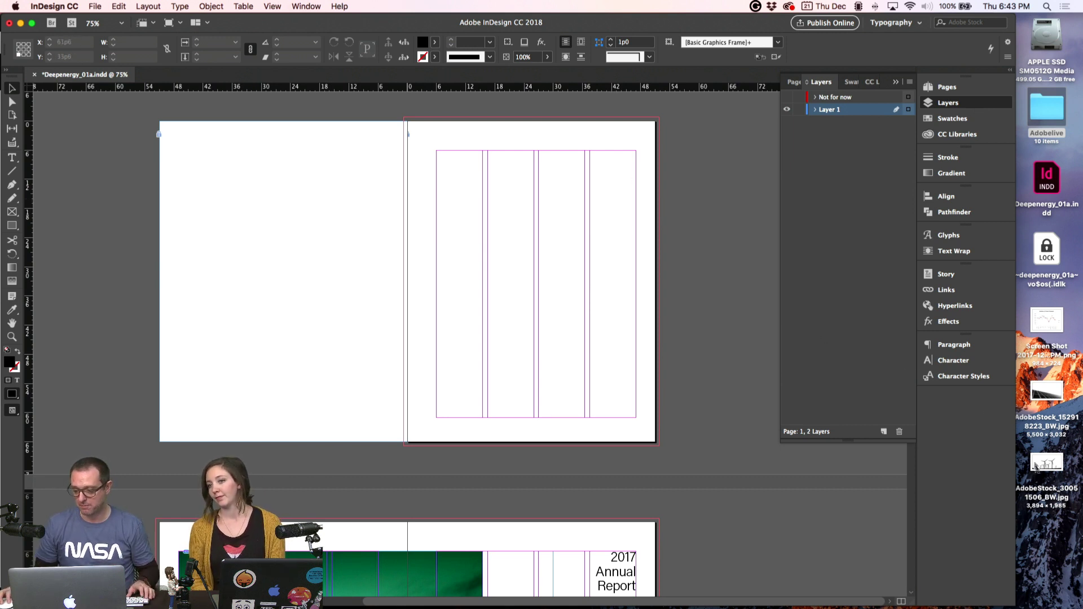
{"action": "left_click_drag", "start_coordinate": [1046, 463], "coordinate": [331, 269]}
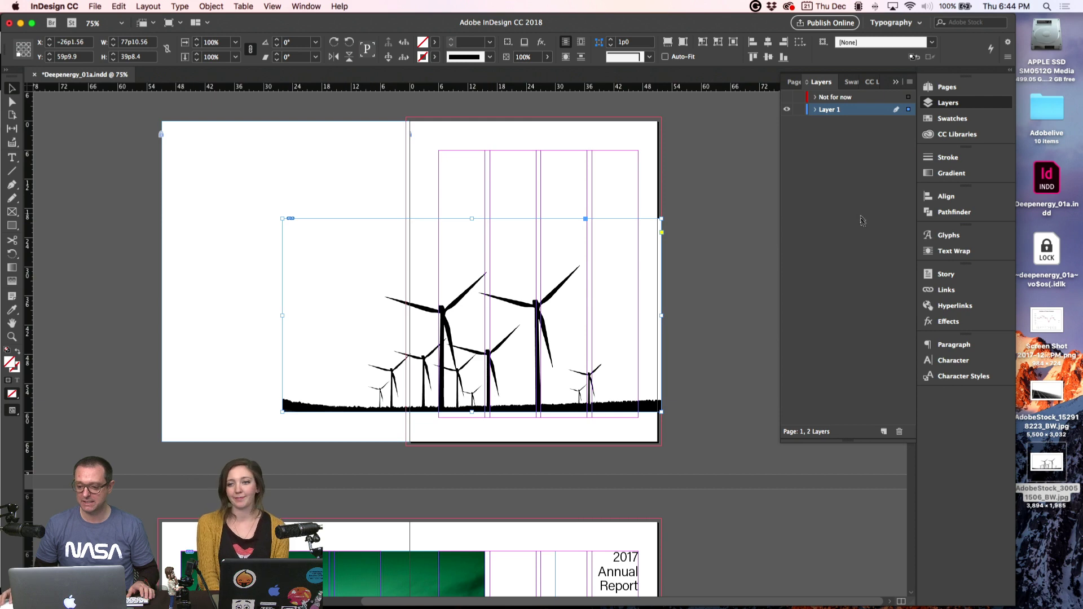
{"action": "left_click_drag", "start_coordinate": [1048, 396], "coordinate": [97, 209]}
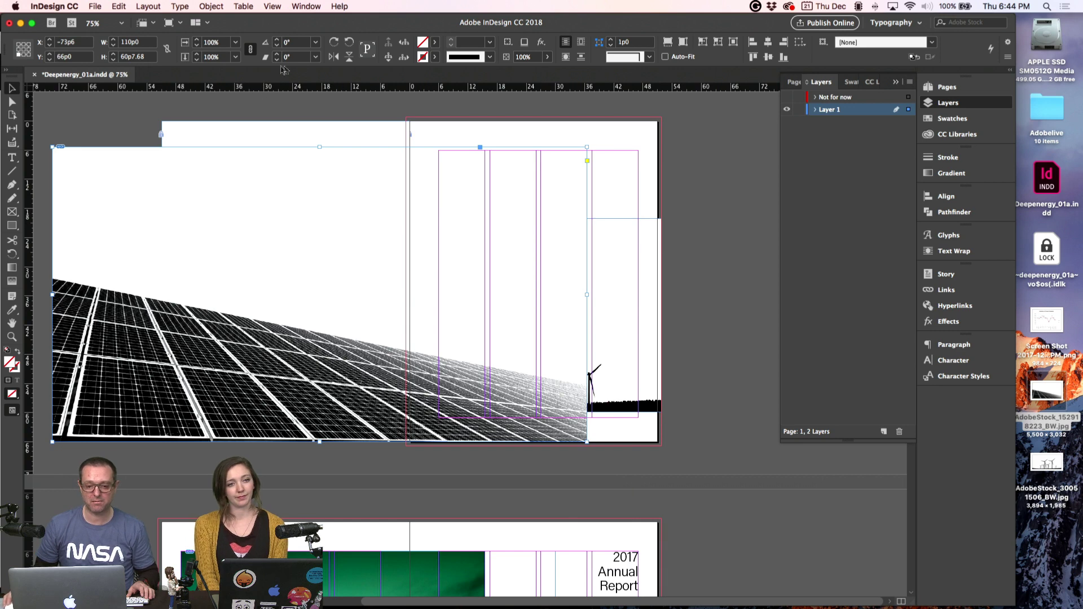
- Flip the solar panel image horizontally and move it back over the rectangles, overlapping the wind turbines
{"action": "left_click", "coordinate": [333, 56]}
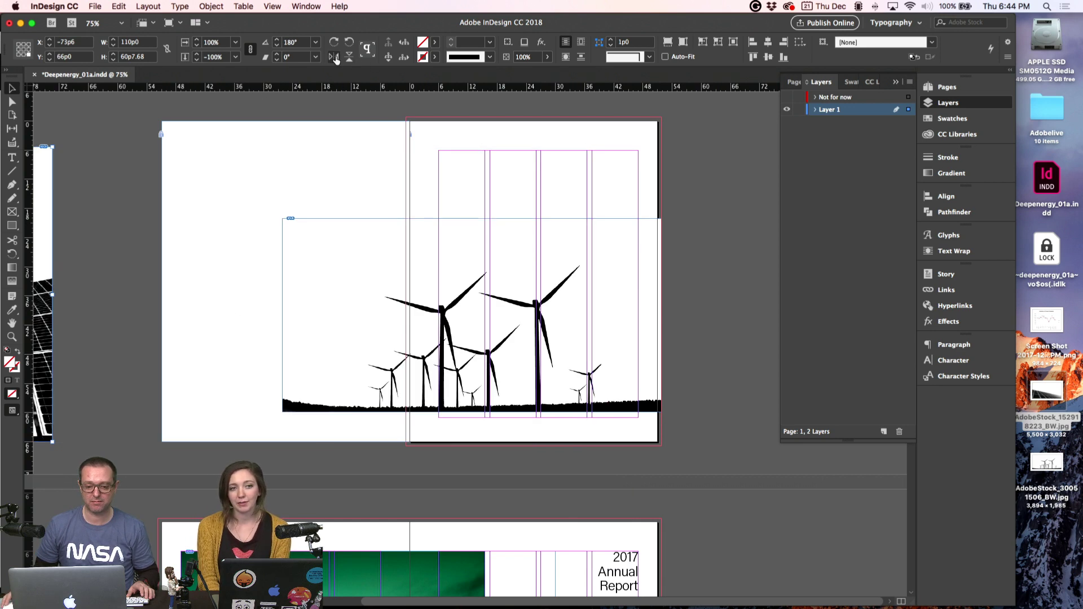
{"action": "left_click_drag", "start_coordinate": [113, 195], "coordinate": [565, 176]}
{"action": "left_click", "coordinate": [318, 270]}
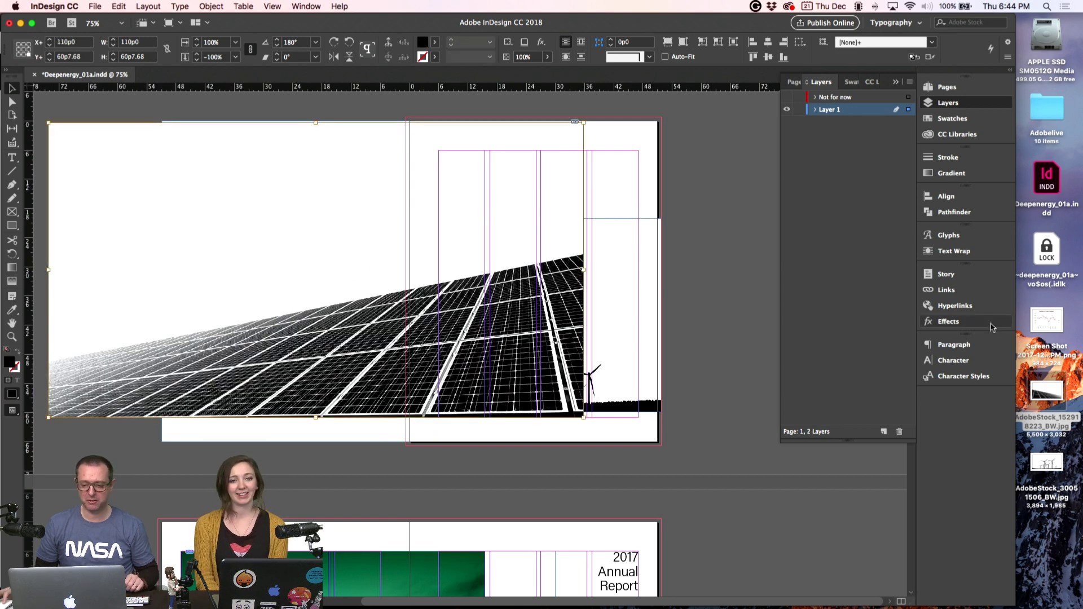
- Set the blending mode of both placed images to Multiply
{"action": "key", "text": "super+a"}
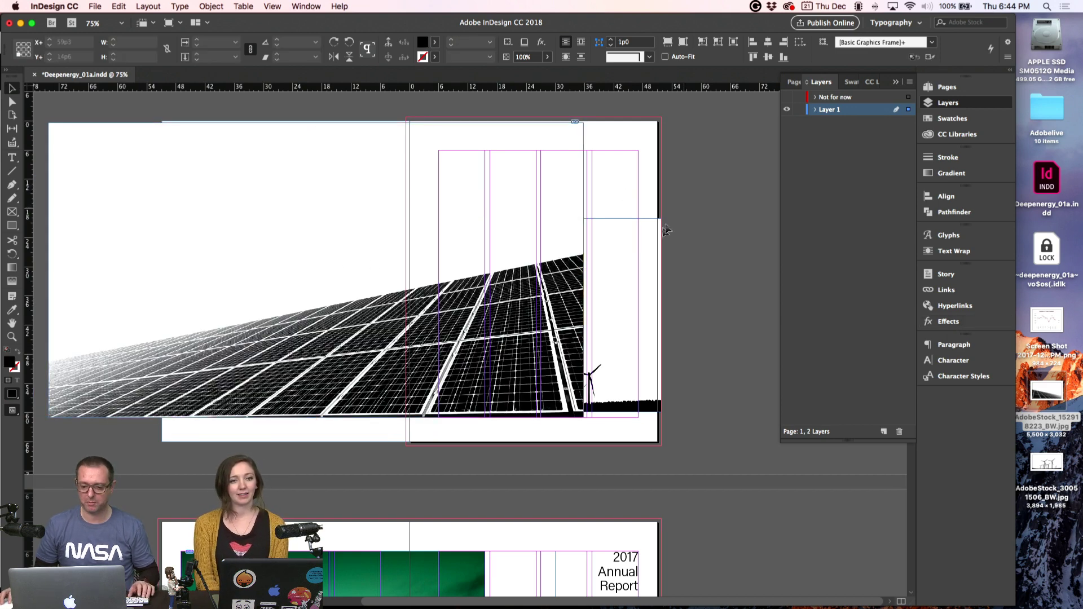
{"action": "left_click", "coordinate": [948, 321]}
{"action": "left_click", "coordinate": [814, 293]}
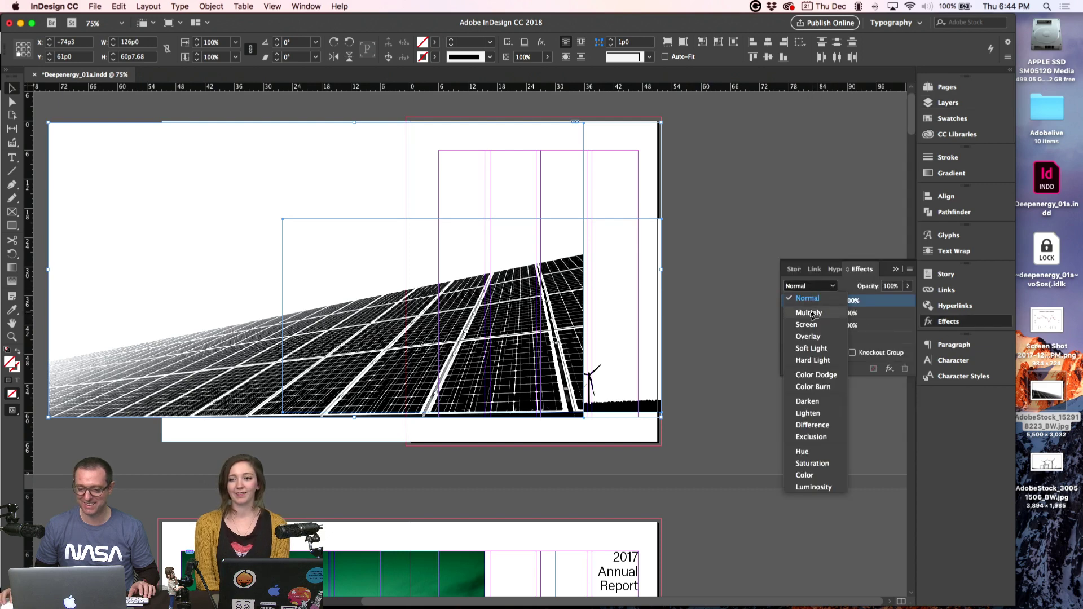
{"action": "left_click", "coordinate": [813, 309]}
{"action": "left_click", "coordinate": [766, 176]}
- Colorize the wind turbine graphic inside its frame with the blue swatch C=73 M=27 Y=4 K=0
{"action": "key", "text": "a"}
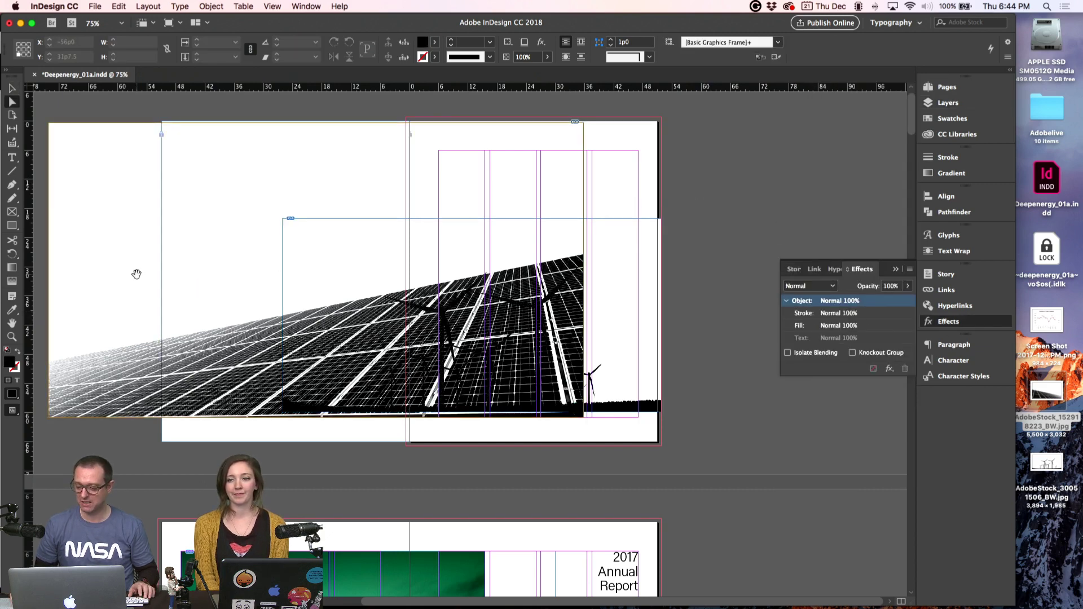
{"action": "left_click", "coordinate": [148, 273]}
{"action": "left_click", "coordinate": [615, 261]}
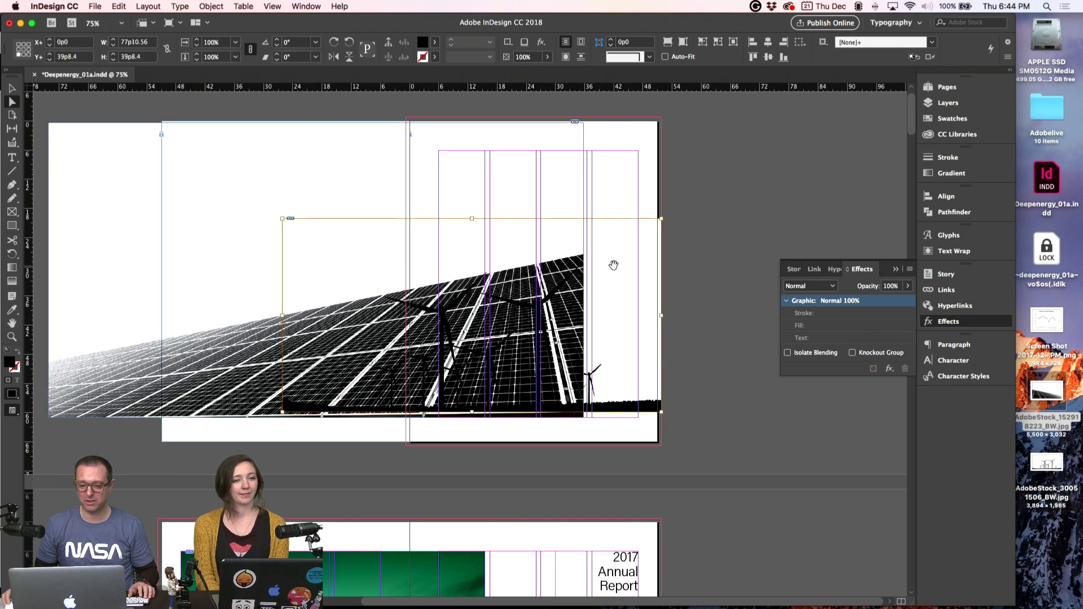
{"action": "left_click", "coordinate": [952, 118]}
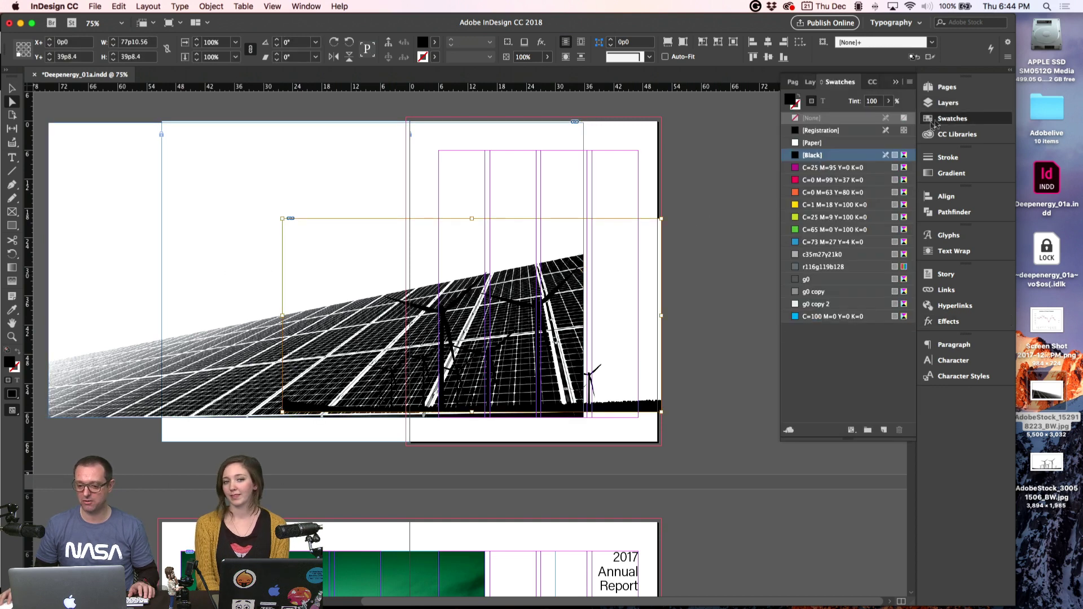
{"action": "left_click", "coordinate": [812, 242]}
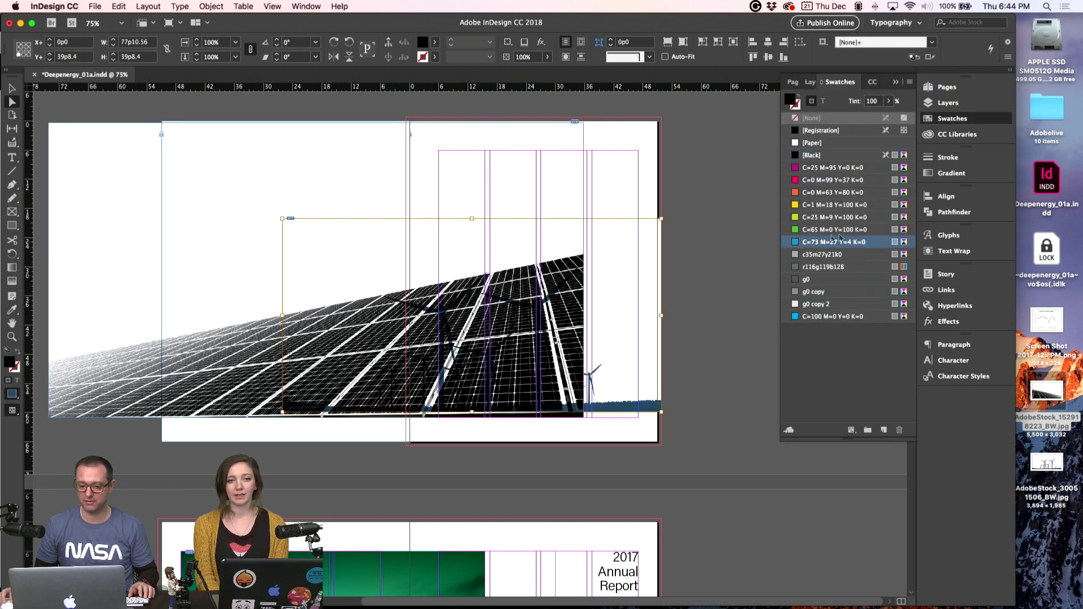
- Move the Deepenergy logo from the second spread onto the pasteboard beside the first page
{"action": "scroll", "coordinate": [677, 407], "scroll_direction": "down", "scroll_amount": 2}
{"action": "scroll", "coordinate": [677, 406], "scroll_direction": "down", "scroll_amount": 2}
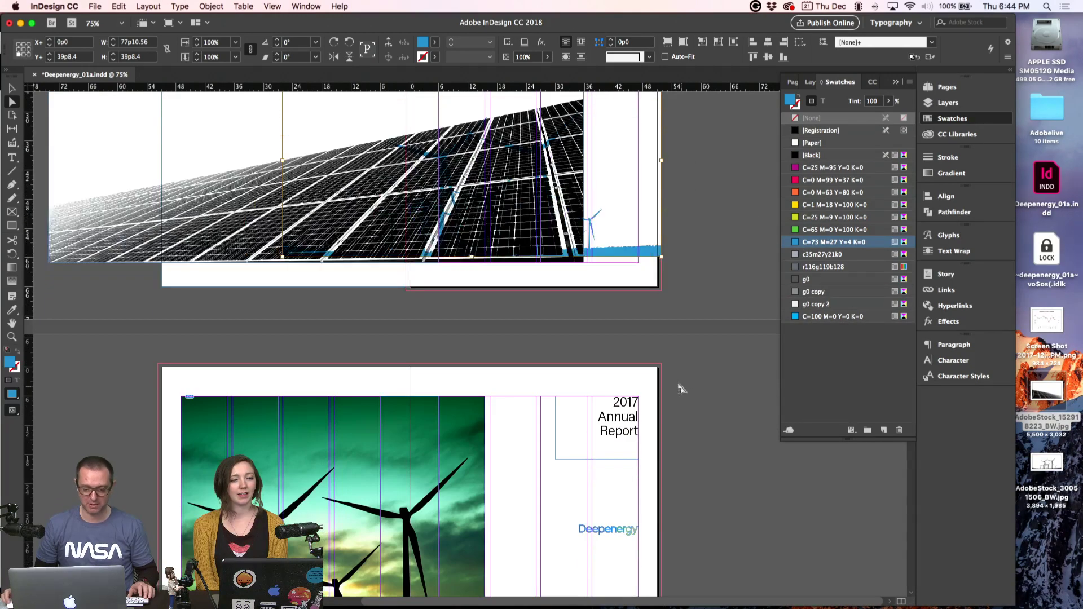
{"action": "key", "text": "v"}
{"action": "left_click", "coordinate": [601, 535]}
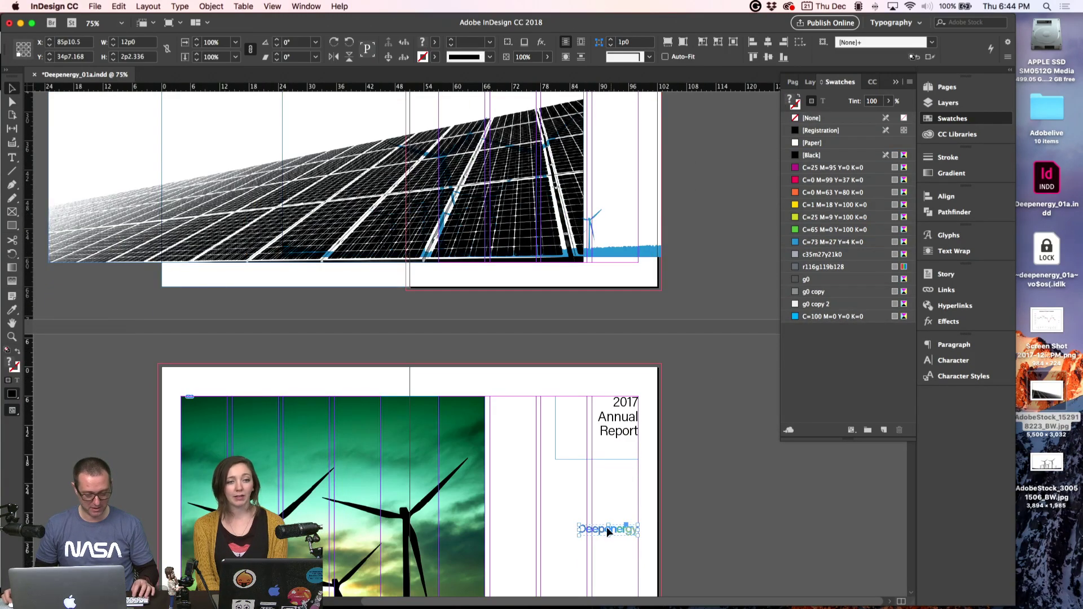
{"action": "left_click_drag", "start_coordinate": [602, 535], "coordinate": [714, 165]}
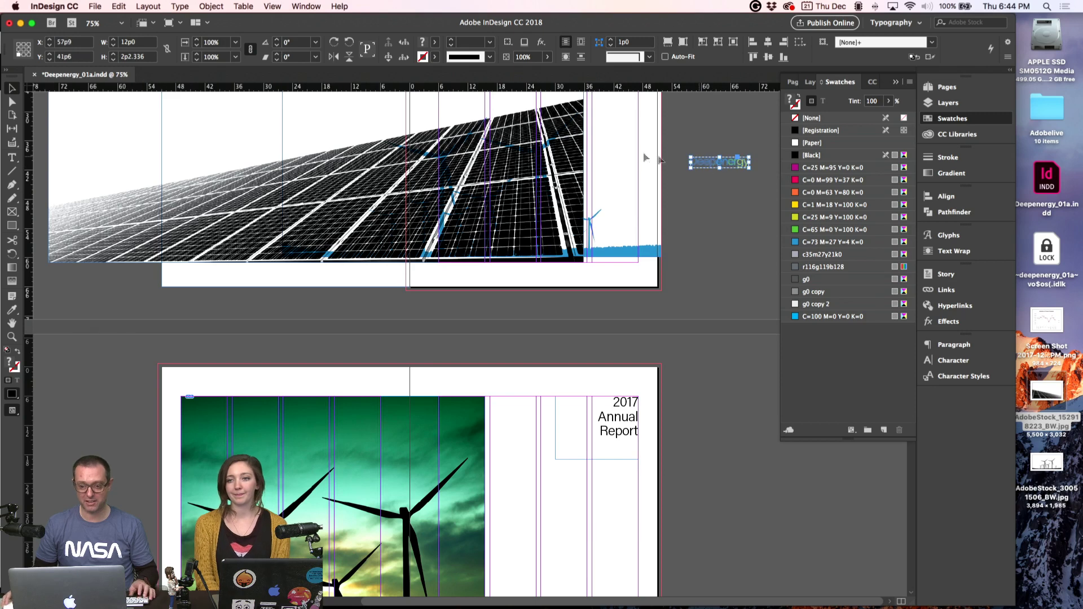
- Colorize the solar panel graphic with the green swatch C=65 M=0 Y=100 K=0
{"action": "scroll", "coordinate": [714, 165], "scroll_direction": "up", "scroll_amount": 4}
{"action": "key", "text": "super+shift+a"}
{"action": "left_click", "coordinate": [322, 248]}
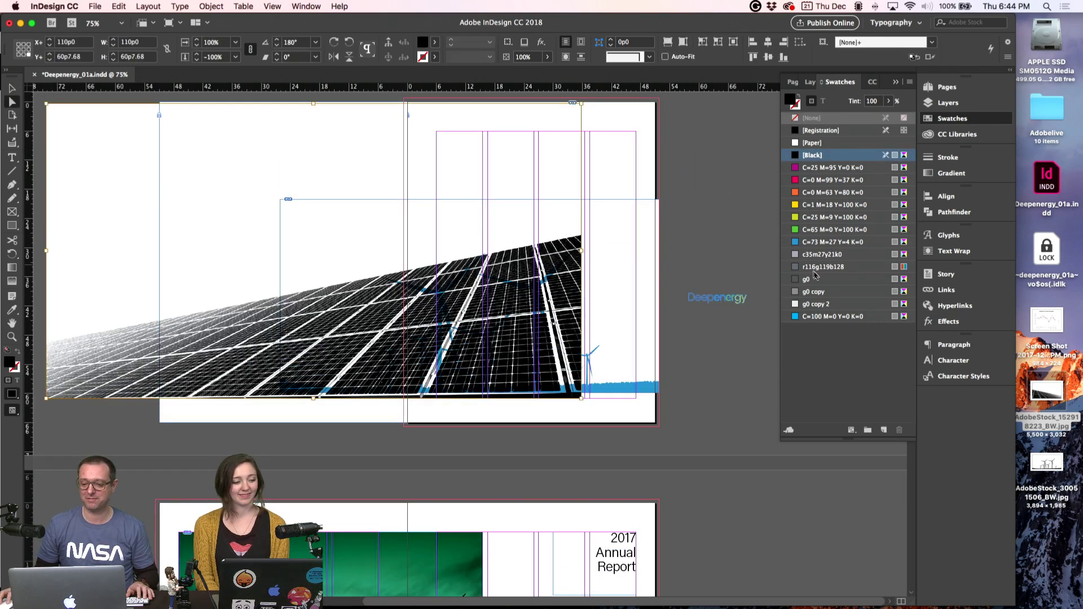
{"action": "left_click", "coordinate": [804, 231]}
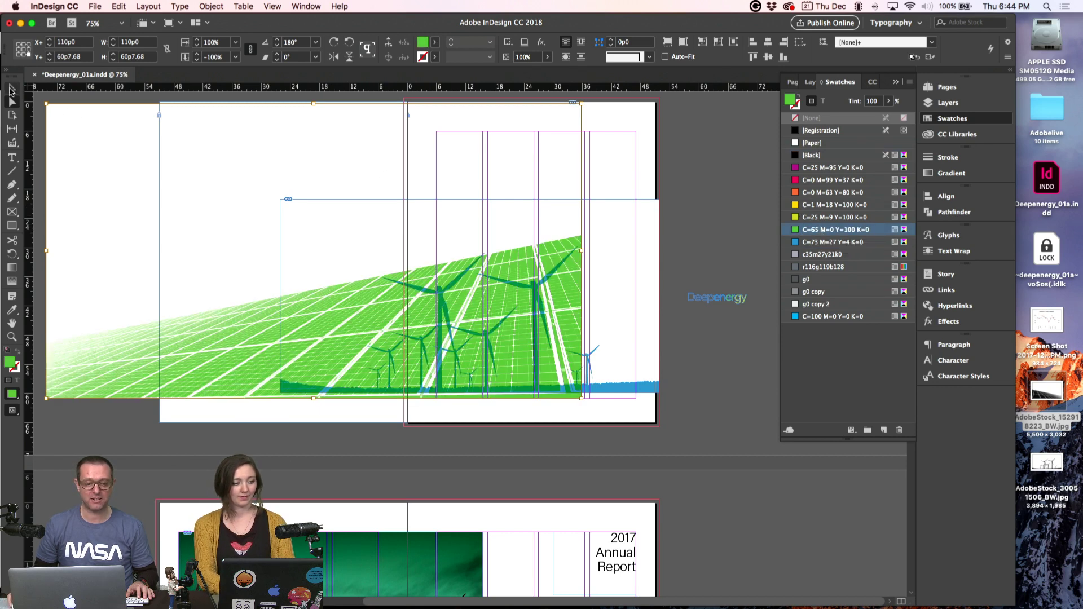
{"action": "left_click", "coordinate": [705, 161]}
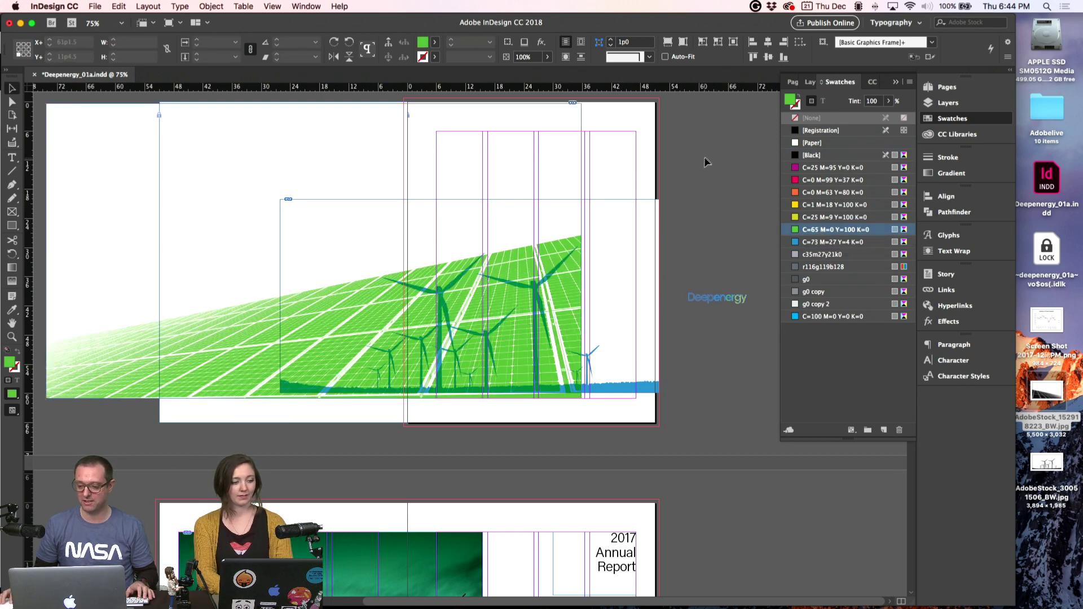
- Try swatch C=25 M=9 Y=100 K=0 on the solar panel graphic, then return it to green C=65 M=0 Y=100 K=0
{"action": "left_click", "coordinate": [188, 346]}
{"action": "left_click", "coordinate": [805, 218]}
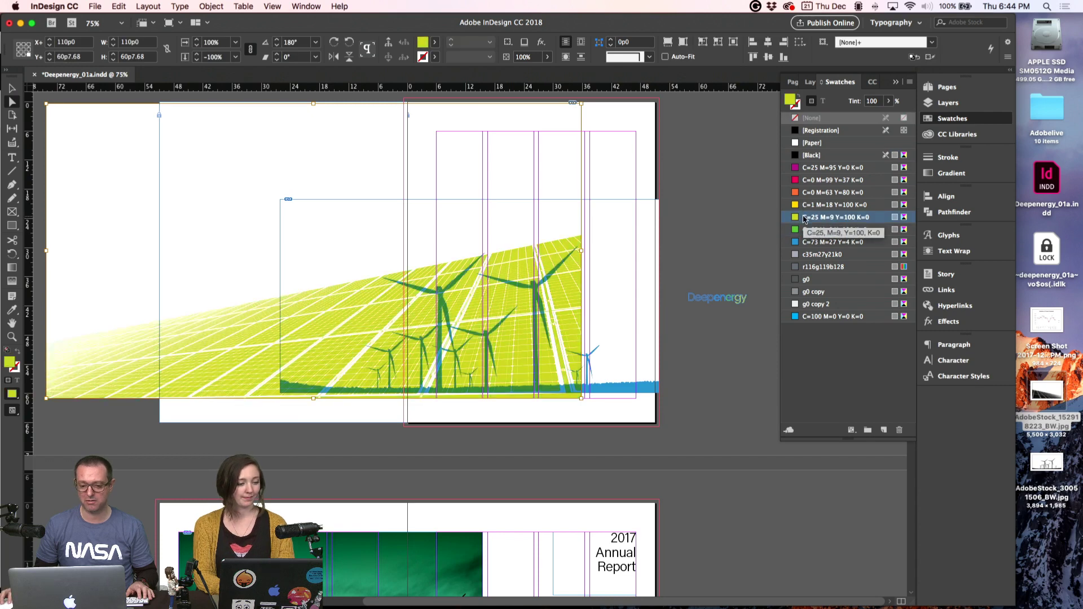
{"action": "left_click", "coordinate": [807, 229]}
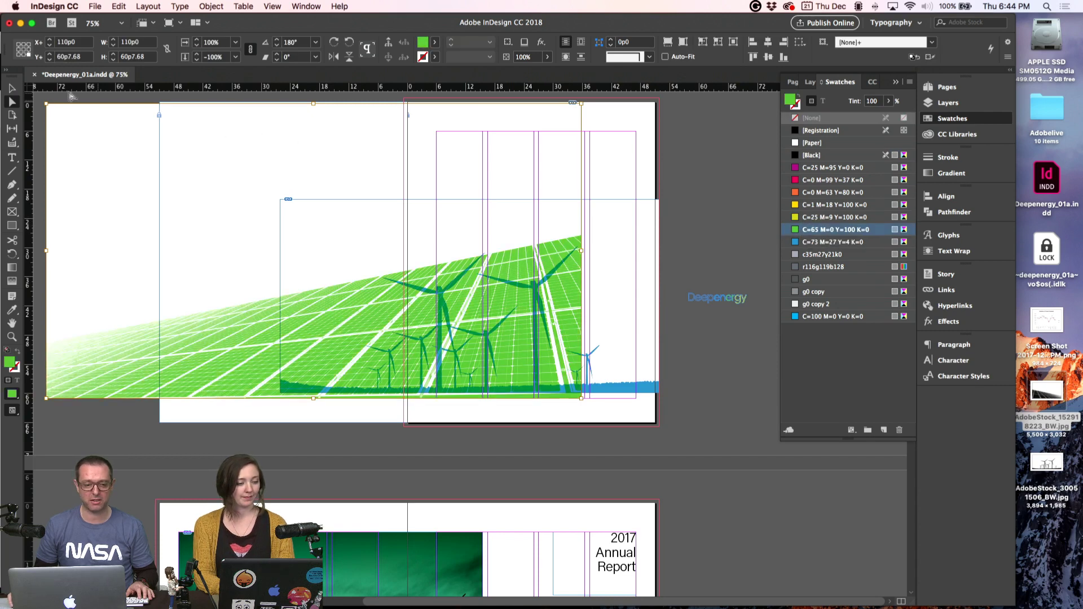
{"action": "left_click", "coordinate": [718, 171]}
{"action": "scroll", "coordinate": [186, 285], "scroll_direction": "up", "scroll_amount": 1}
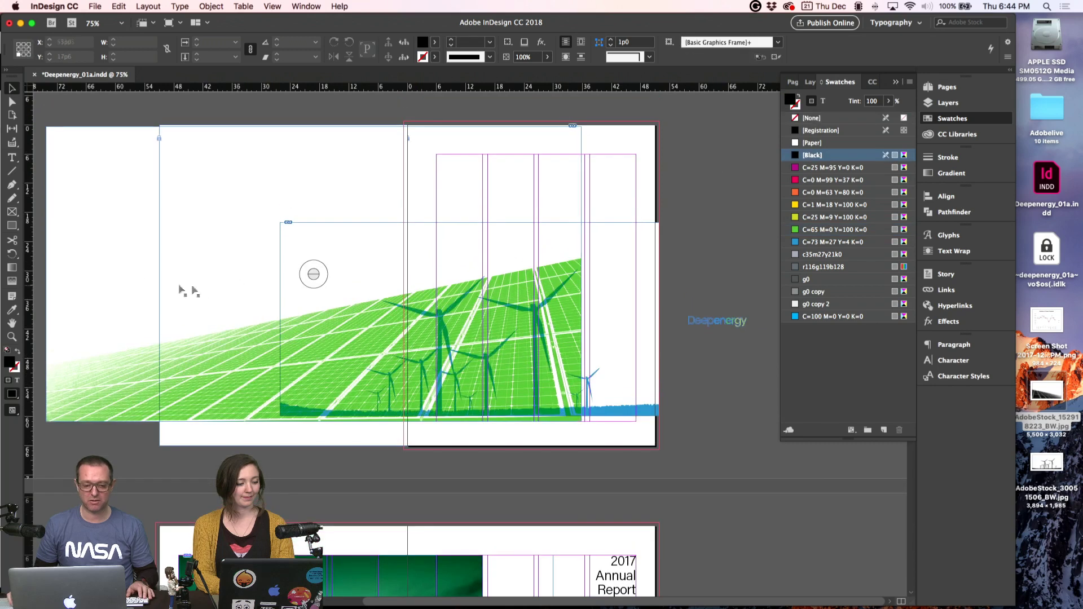
- Compare orange, lime and green swatches on the solar panel graphic, keeping lime C=25 M=9 Y=100 K=0, and deselect it
{"action": "double_click", "coordinate": [126, 244]}
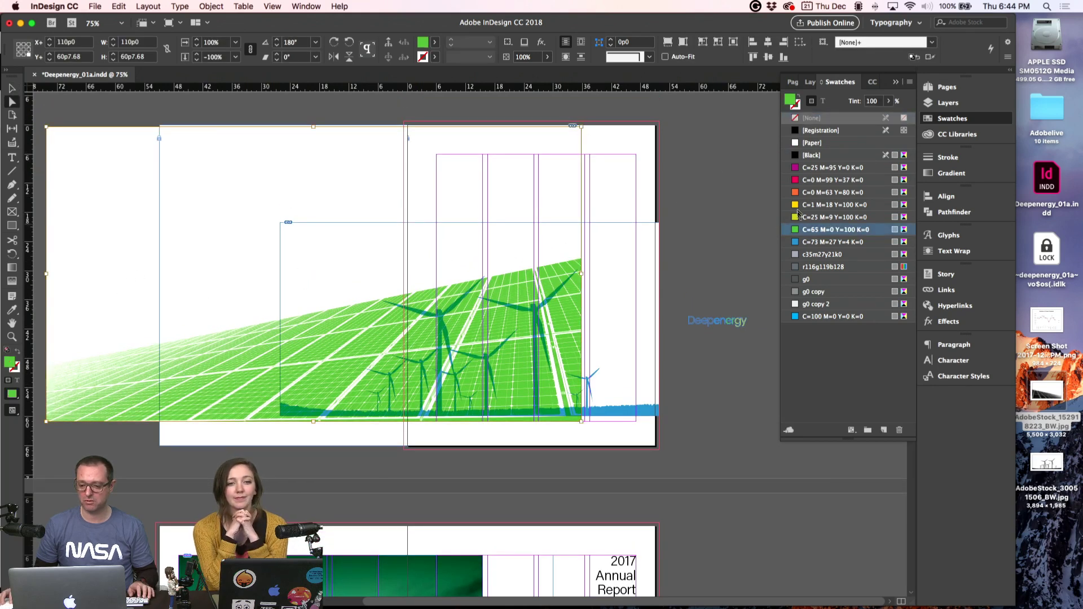
{"action": "left_click", "coordinate": [799, 193]}
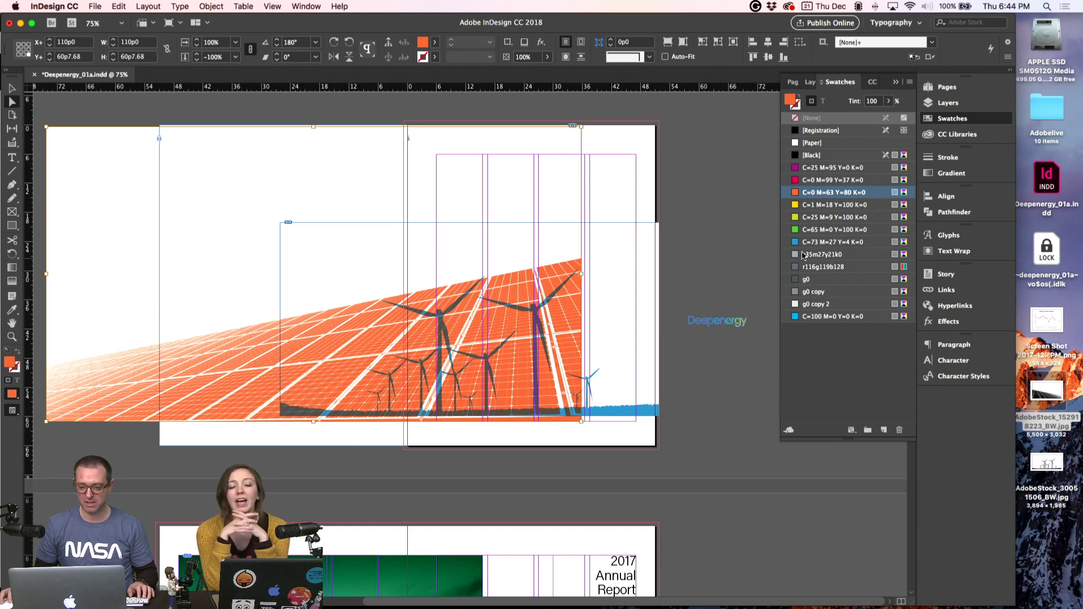
{"action": "left_click", "coordinate": [807, 219]}
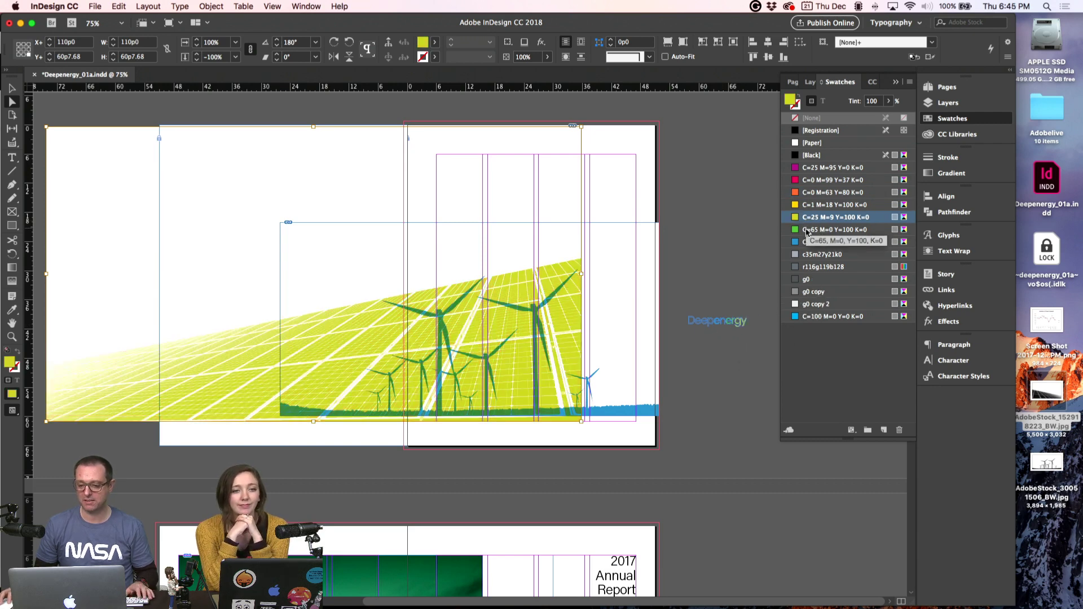
{"action": "left_click", "coordinate": [808, 230]}
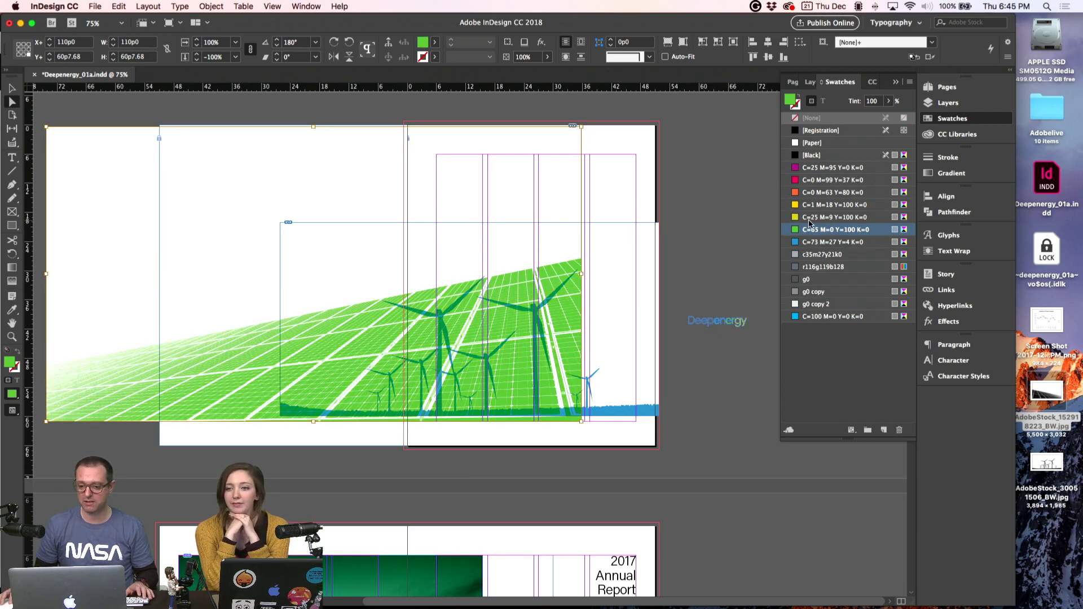
{"action": "key", "text": "super+z"}
{"action": "key", "text": "v"}
{"action": "key", "text": "super+shift+a"}
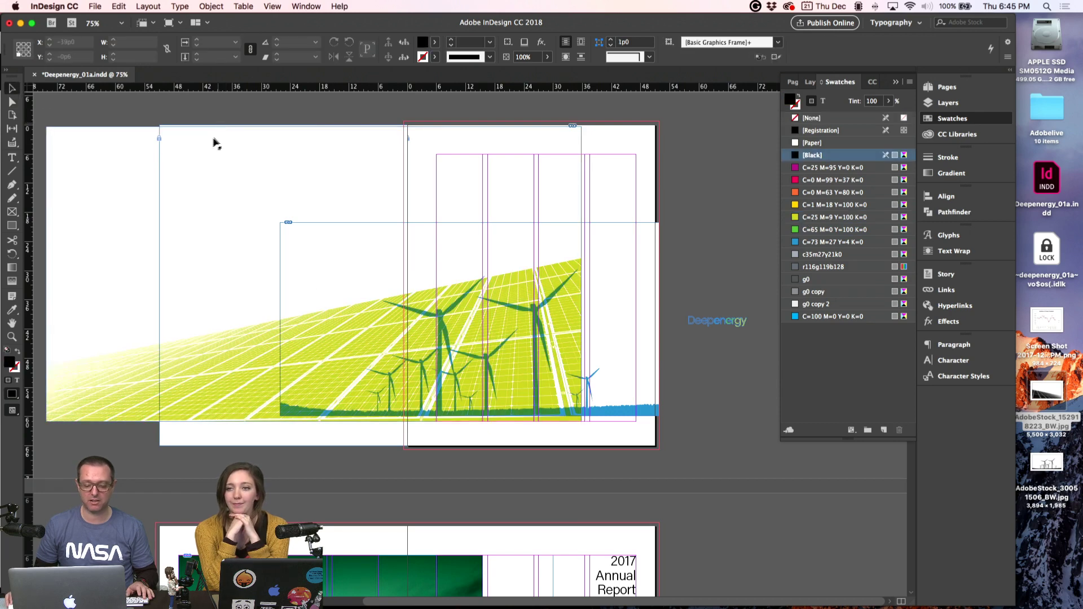
- Move the solar panel graphic right and down so it covers the lower cover page, aligned with the spread's left edge
{"action": "left_click_drag", "start_coordinate": [216, 144], "coordinate": [330, 202]}
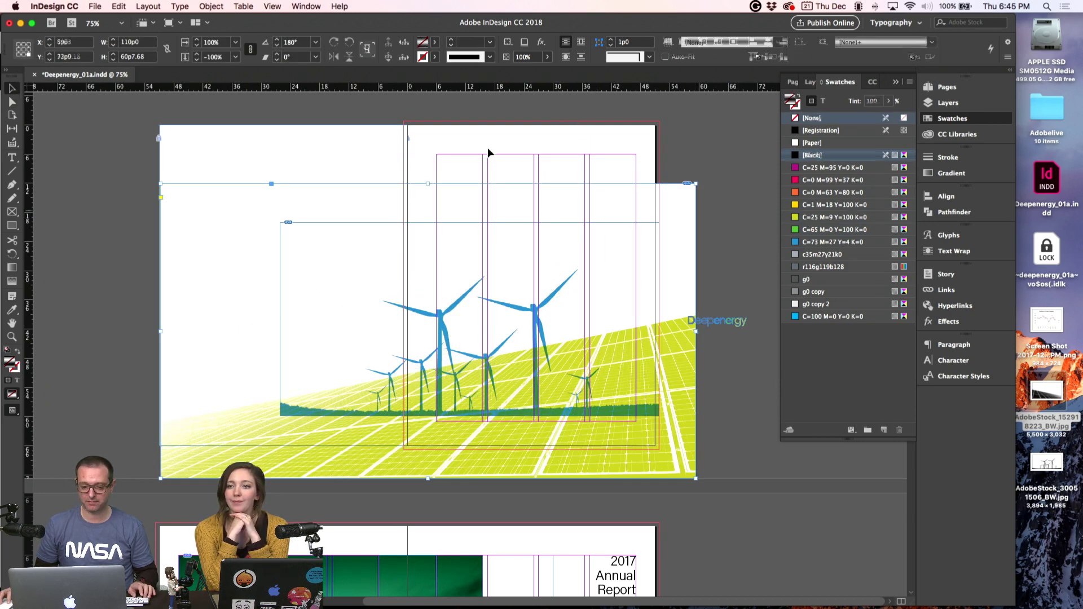
{"action": "key", "text": "super+shift+a"}
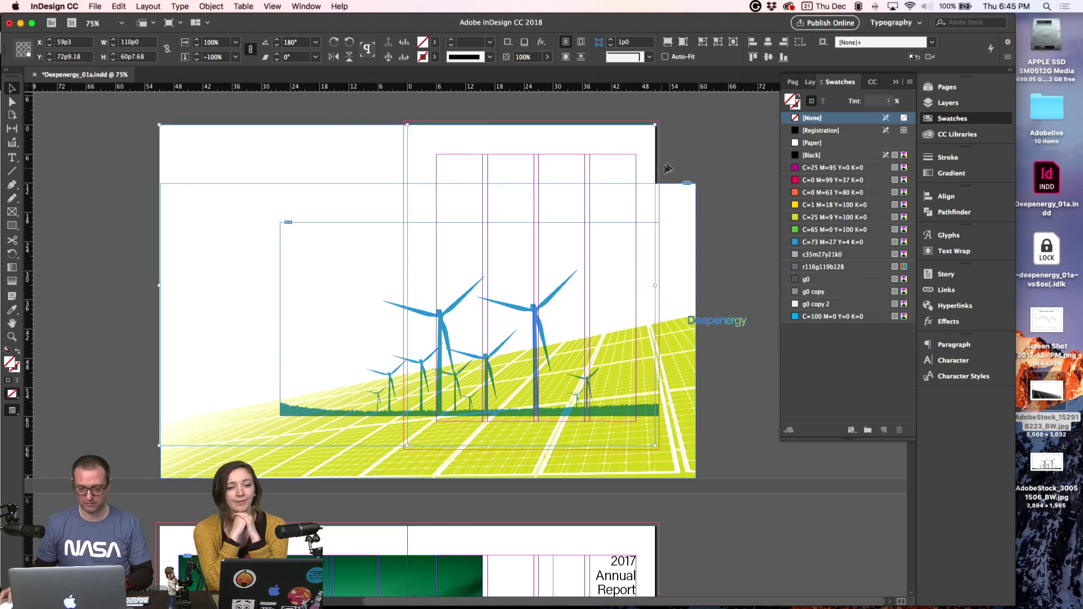
{"action": "left_click", "coordinate": [669, 185]}
{"action": "left_click", "coordinate": [654, 178]}
{"action": "left_click", "coordinate": [361, 192], "text": "shift"}
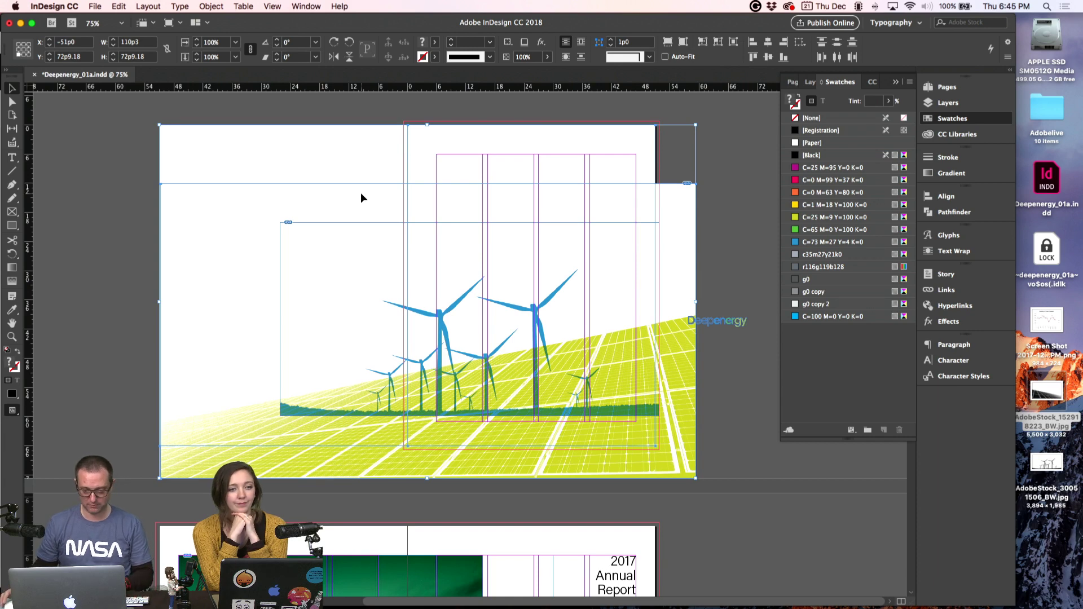
{"action": "left_click_drag", "start_coordinate": [365, 115], "coordinate": [446, 148]}
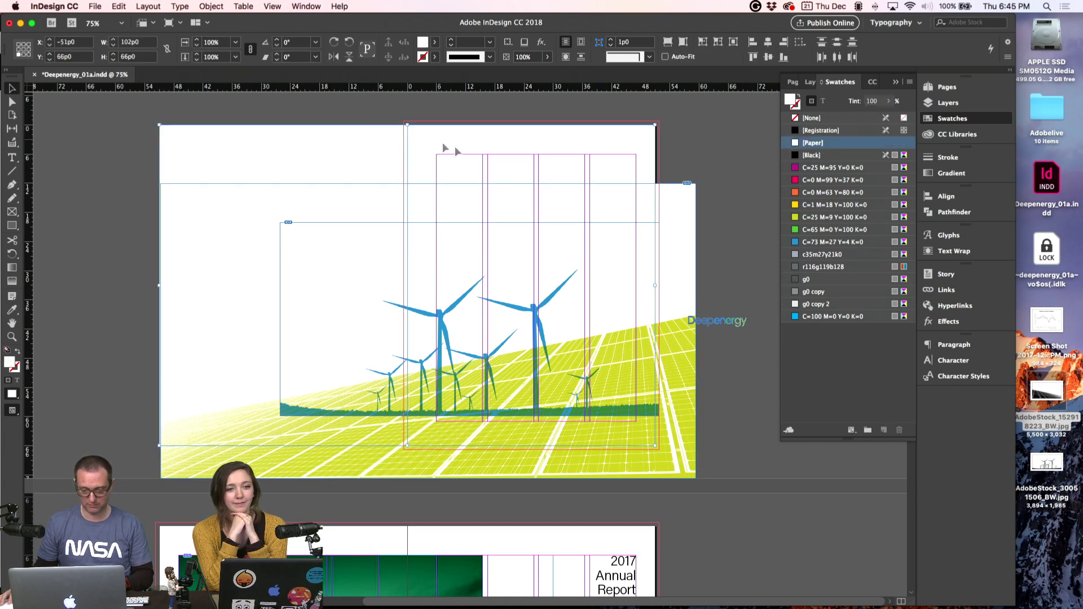
{"action": "left_click", "coordinate": [470, 320]}
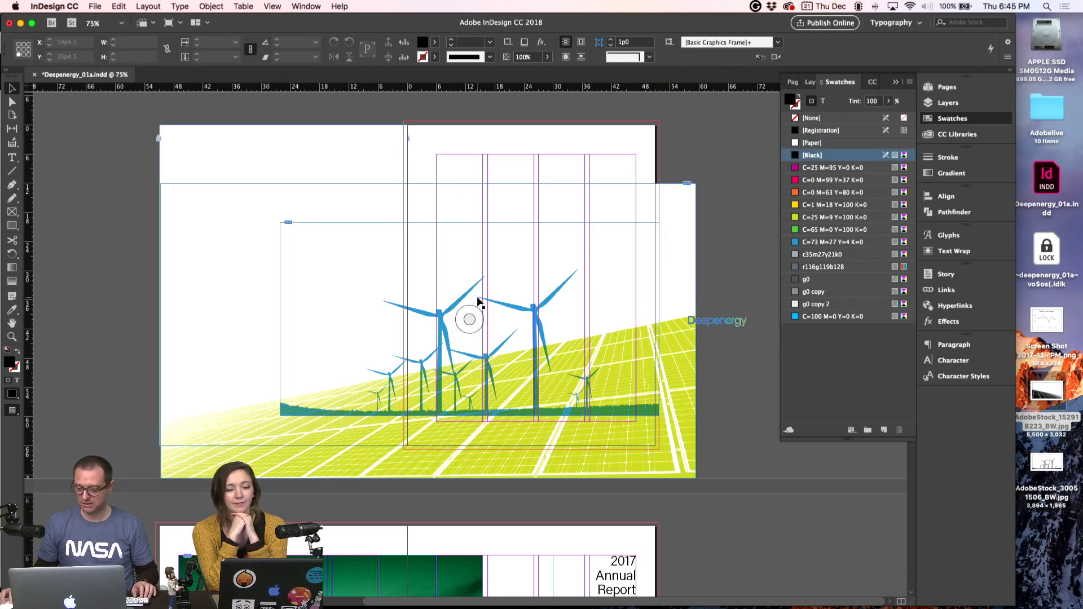
- Lower the wind turbine graphic and enlarge it to about 130p5 by 66p6 so it extends past both edges of the first spread
{"action": "left_click_drag", "start_coordinate": [477, 303], "coordinate": [479, 335]}
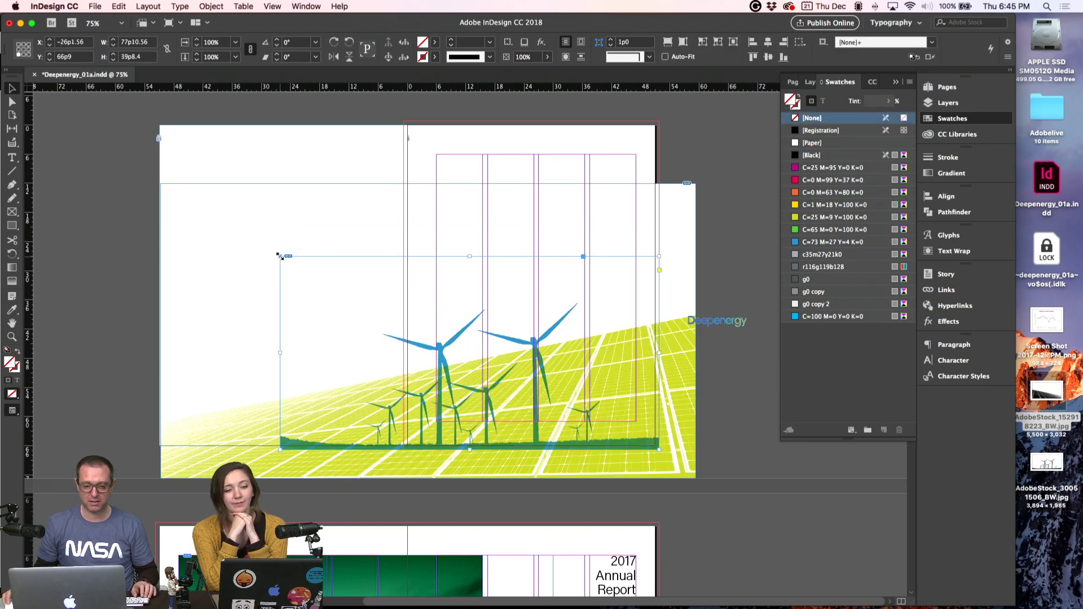
{"action": "left_click_drag", "start_coordinate": [280, 256], "coordinate": [135, 231]}
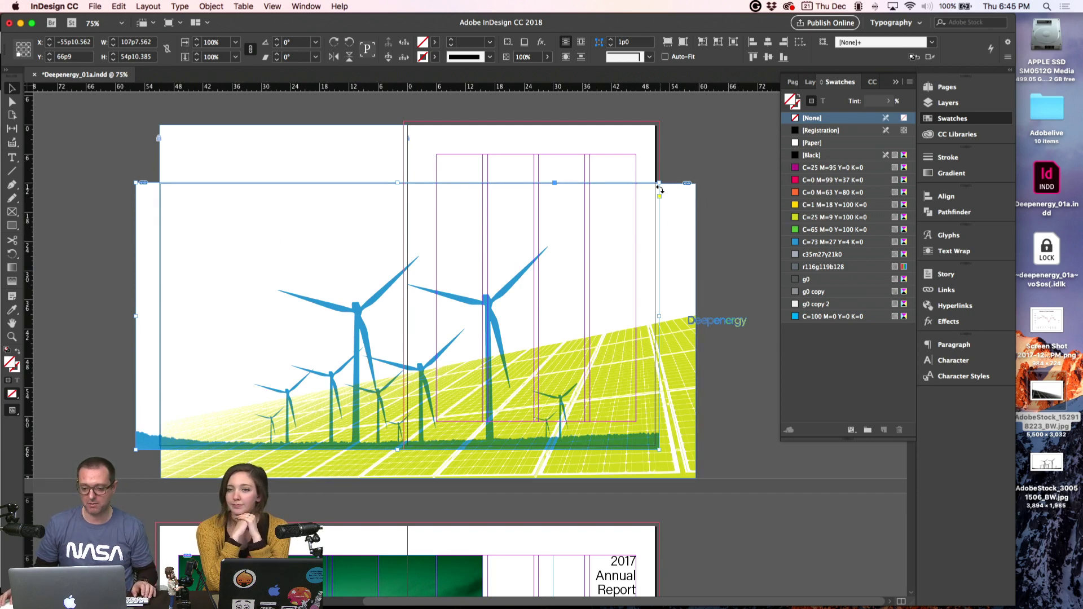
{"action": "left_click_drag", "start_coordinate": [659, 184], "coordinate": [761, 128]}
{"action": "left_click_drag", "start_coordinate": [696, 192], "coordinate": [698, 205]}
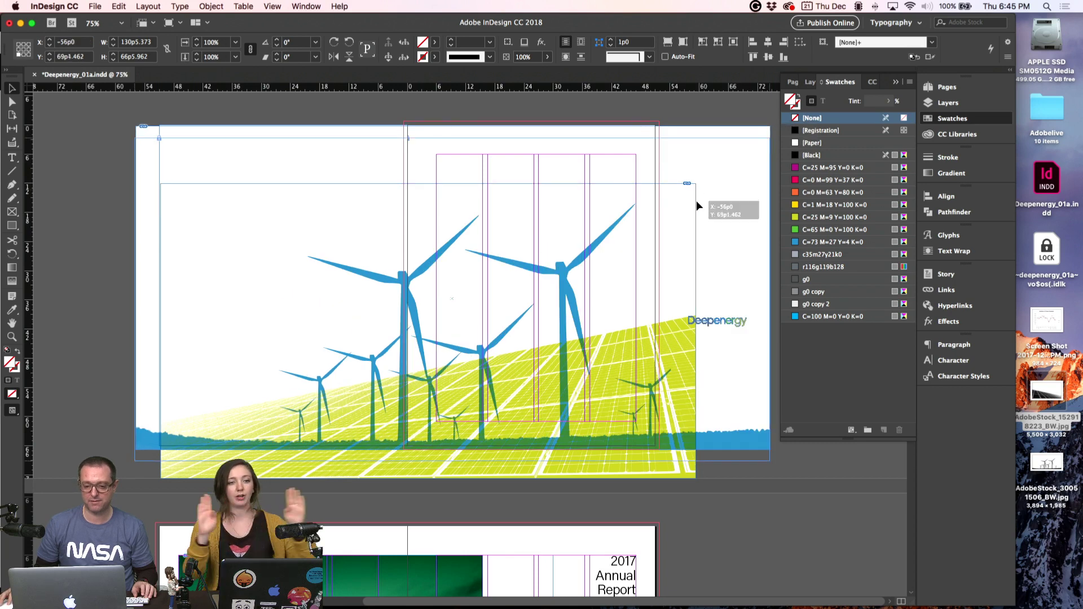
- Move the Deepenergy logo to the cover's upper-right margin corner and copy the "2017 Annual Report" text from the second spread onto the cover
{"action": "left_click", "coordinate": [719, 322]}
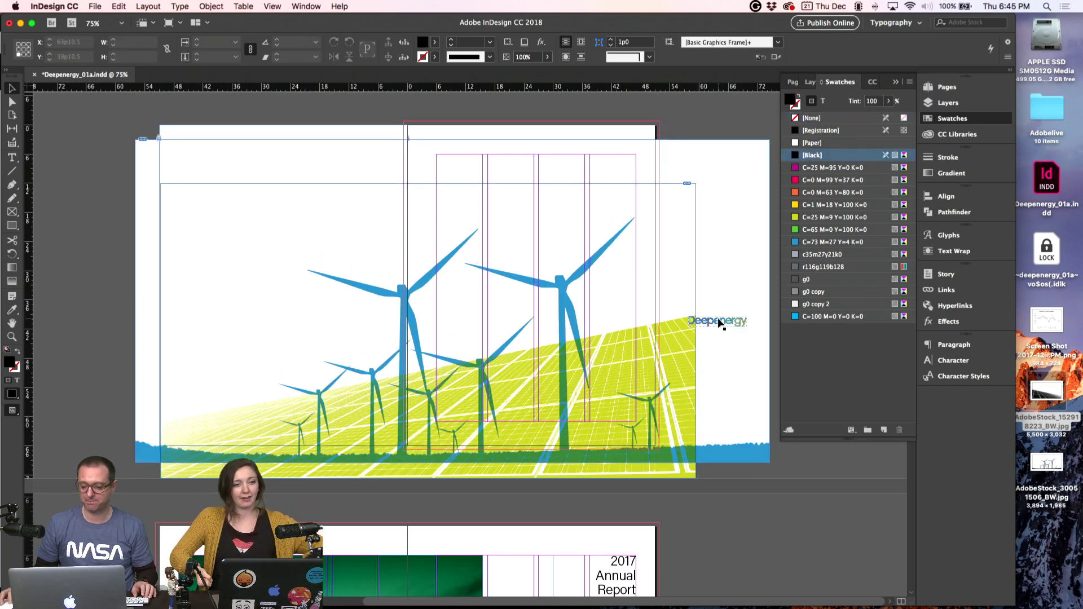
{"action": "left_click_drag", "start_coordinate": [721, 323], "coordinate": [610, 165]}
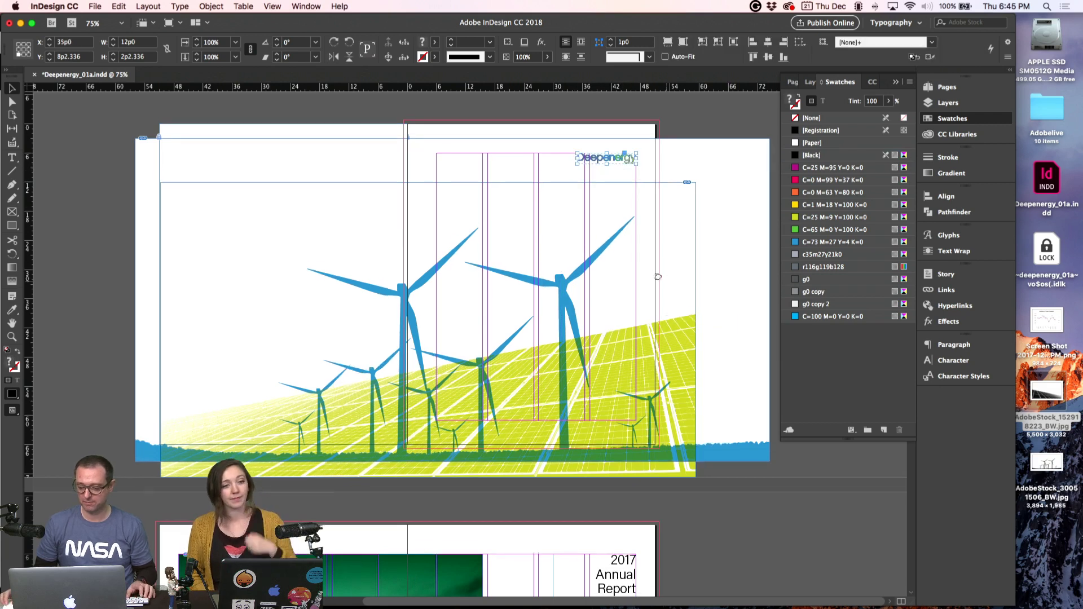
{"action": "scroll", "coordinate": [658, 277], "scroll_direction": "down", "scroll_amount": 1}
{"action": "left_click_drag", "start_coordinate": [620, 567], "coordinate": [498, 200]}
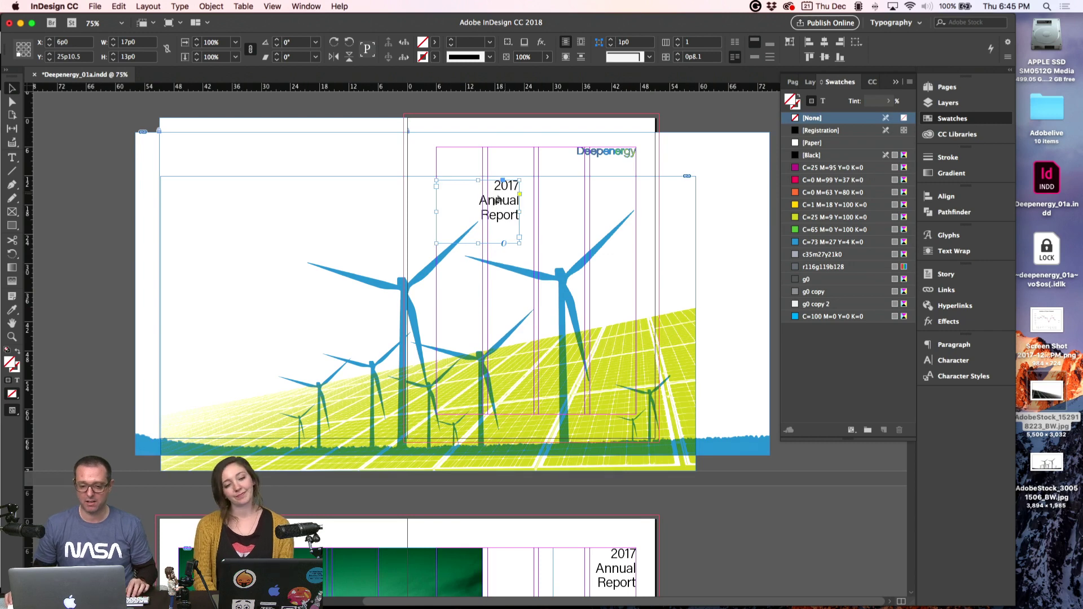
- Left-align the "2017 Annual Report" text on the cover and widen its frame to 27p9
{"action": "left_click", "coordinate": [959, 344]}
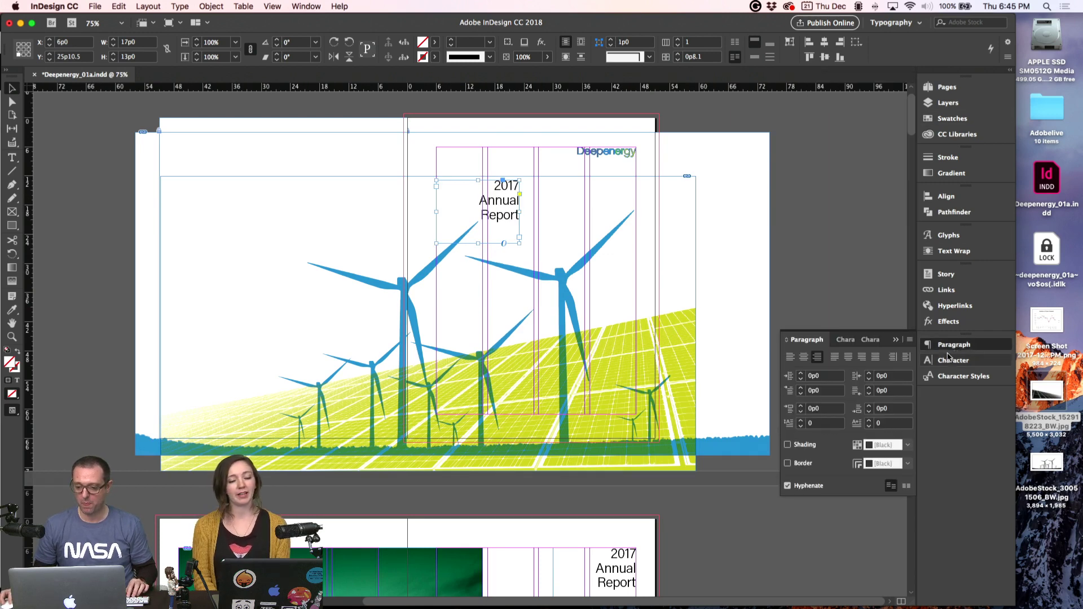
{"action": "left_click", "coordinate": [947, 360]}
{"action": "left_click", "coordinate": [948, 345]}
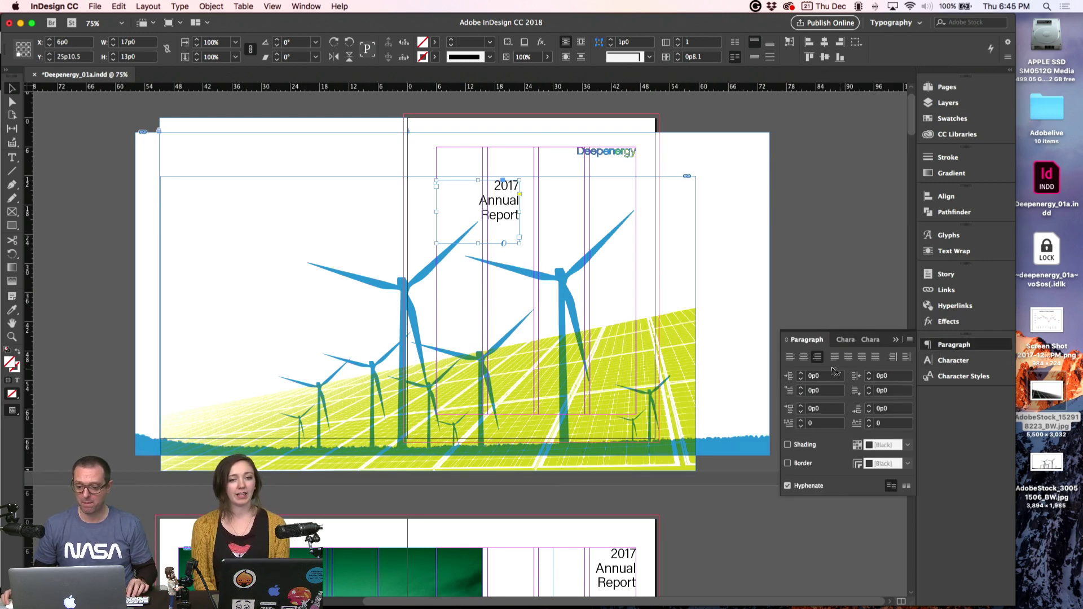
{"action": "left_click", "coordinate": [789, 356]}
{"action": "left_click_drag", "start_coordinate": [519, 212], "coordinate": [572, 212]}
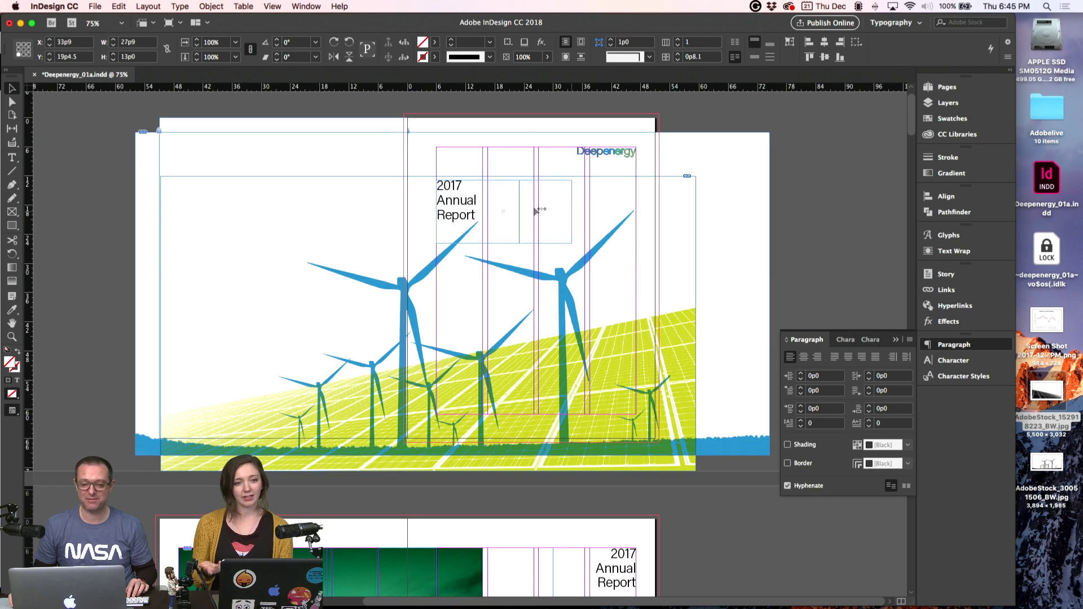
- Put "Annual Report" on a single line and move the text frame up to the cover's top margin
{"action": "double_click", "coordinate": [485, 200]}
{"action": "key", "text": "Delete"}
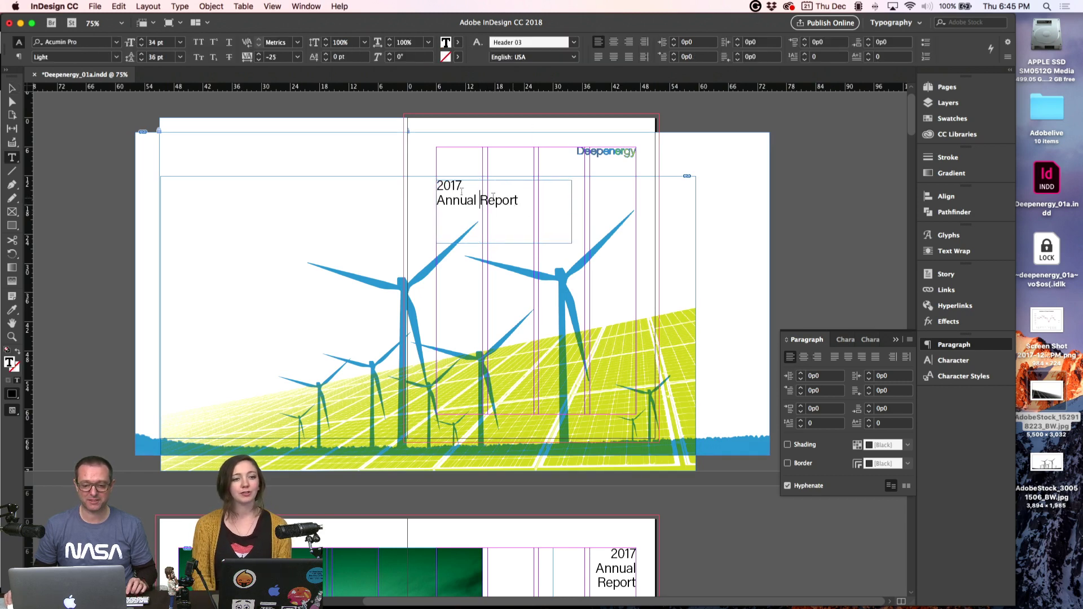
{"action": "key", "text": "Escape"}
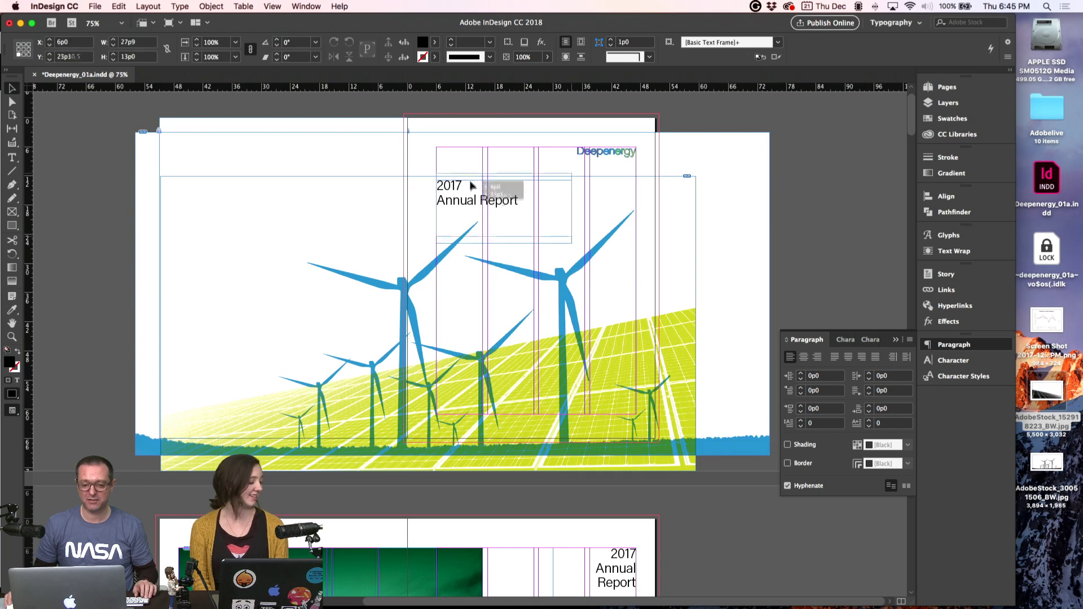
{"action": "left_click_drag", "start_coordinate": [443, 211], "coordinate": [442, 177]}
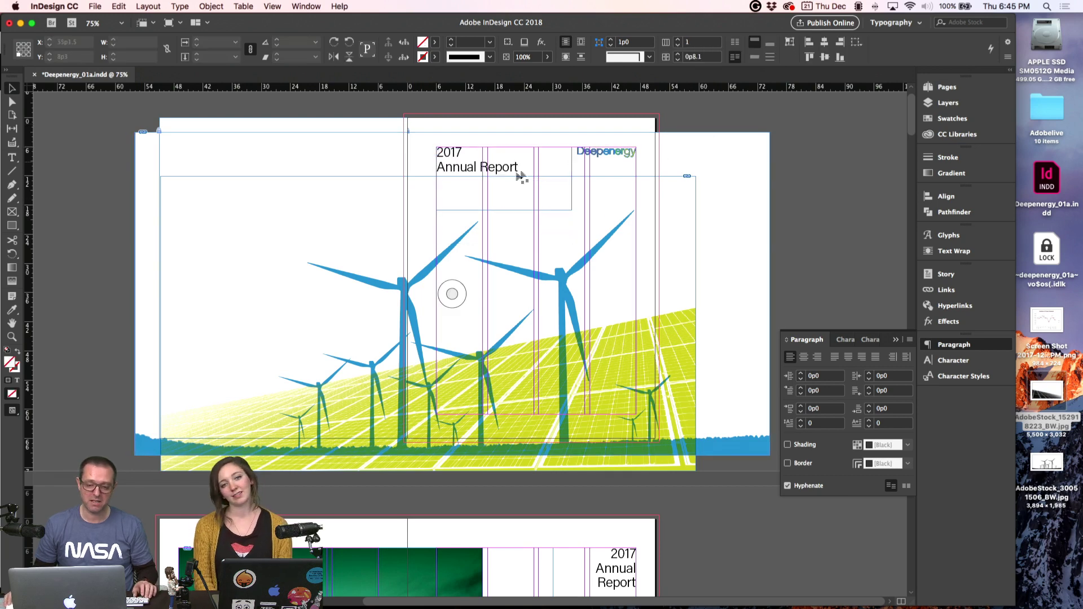
{"action": "left_click_drag", "start_coordinate": [571, 208], "coordinate": [549, 190]}
{"action": "key", "text": "super+z"}
{"action": "left_click", "coordinate": [698, 121]}
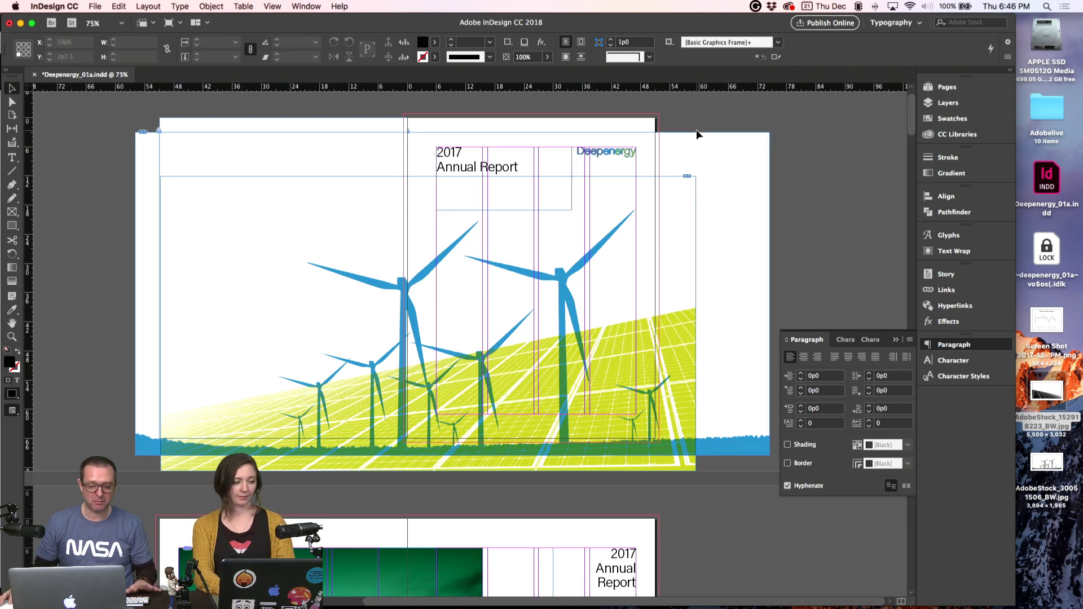
- Compare the new cover artwork with the wind turbine photo layout on the second spread
{"action": "key", "text": "super+equal"}
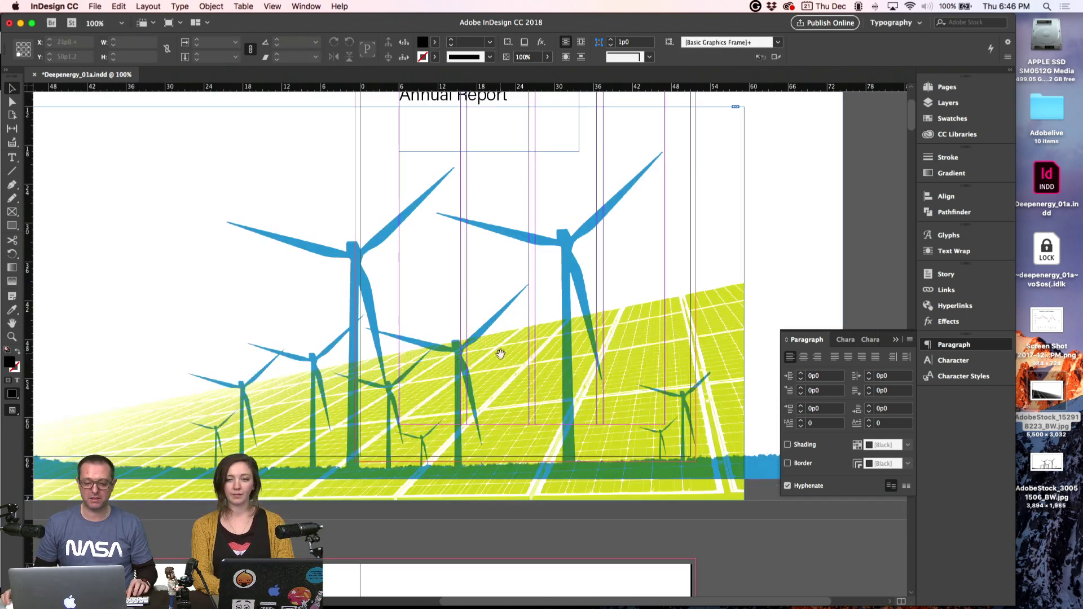
{"action": "scroll", "coordinate": [552, 257], "scroll_direction": "down", "scroll_amount": 10}
{"action": "scroll", "coordinate": [552, 257], "scroll_direction": "down", "scroll_amount": 6}
{"action": "scroll", "coordinate": [552, 257], "scroll_direction": "right", "scroll_amount": 2}
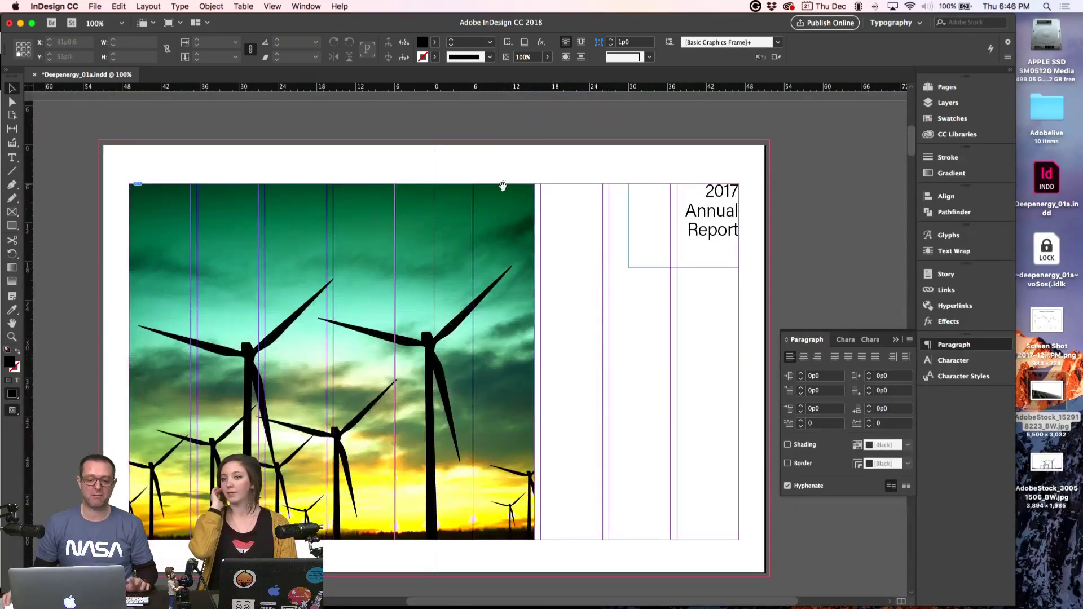
{"action": "scroll", "coordinate": [480, 247], "scroll_direction": "up", "scroll_amount": 15}
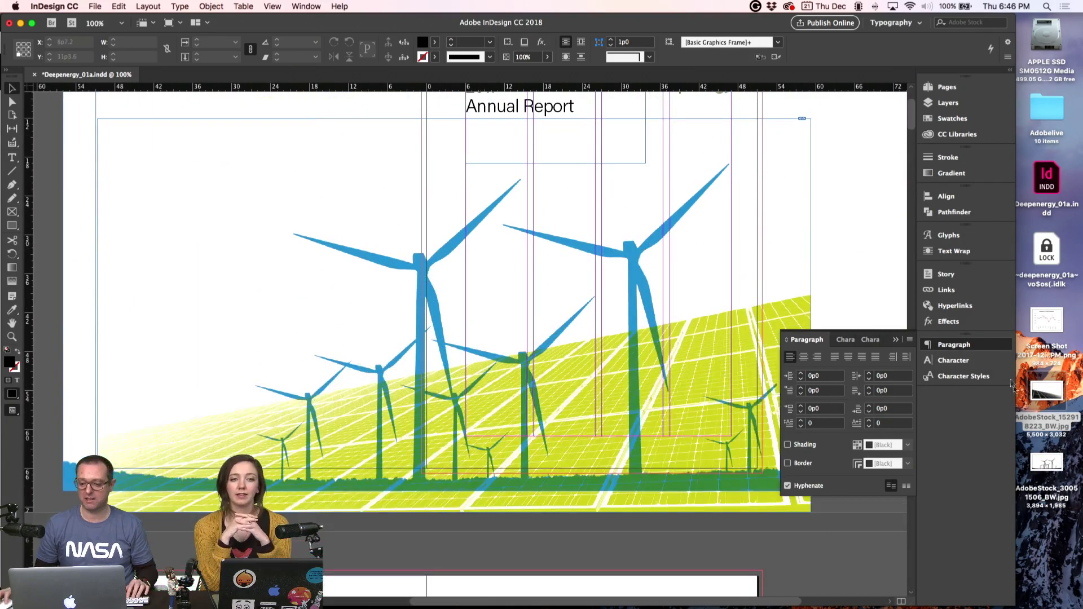
{"action": "left_click", "coordinate": [982, 345]}
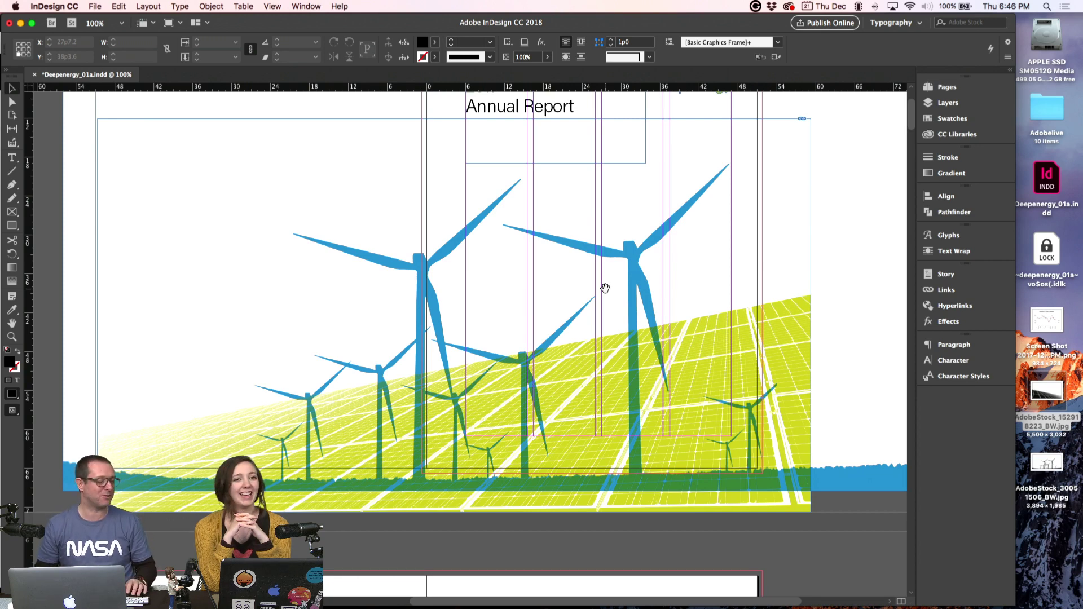
{"action": "left_click", "coordinate": [551, 283], "text": "alt"}
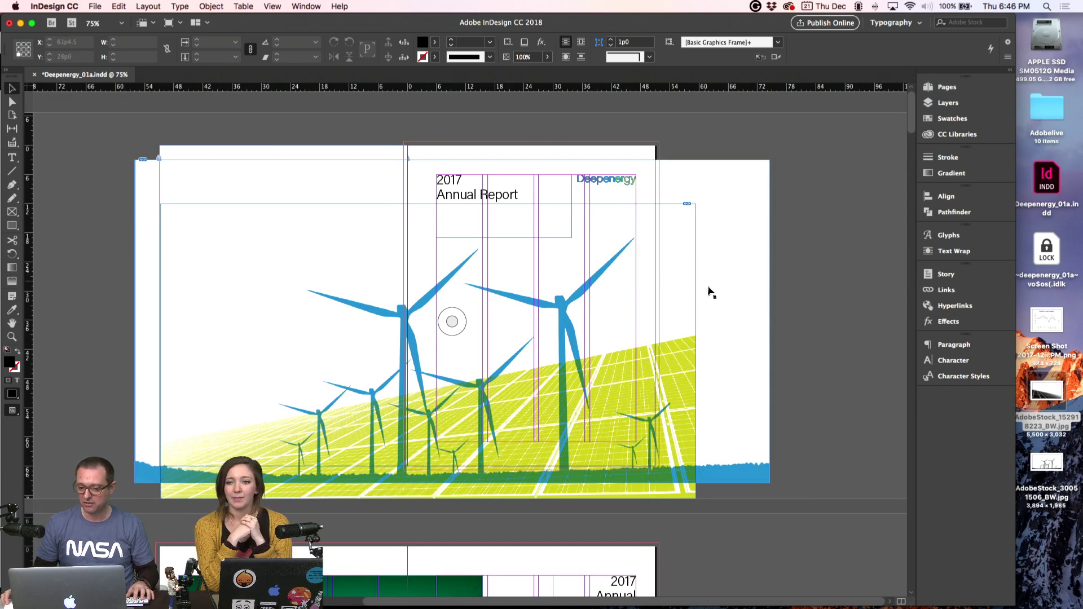
- Preview the page without guides and shift the wind turbine graphic left so one large turbine stands near the cover's centre
{"action": "key", "text": "w"}
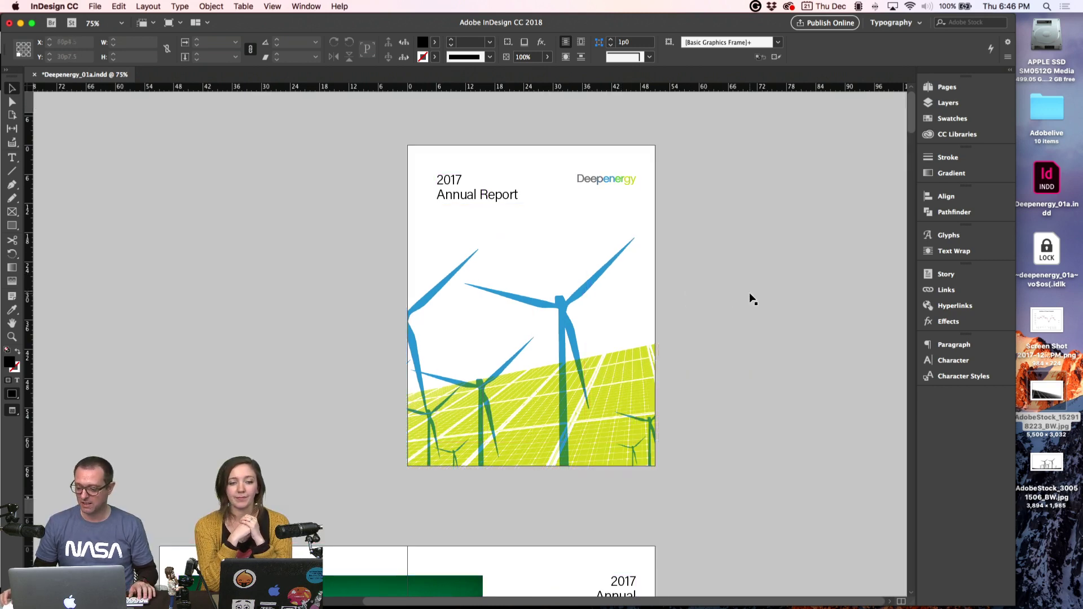
{"action": "left_click", "coordinate": [573, 297]}
{"action": "left_click_drag", "start_coordinate": [588, 289], "coordinate": [562, 287]}
{"action": "left_click", "coordinate": [745, 271]}
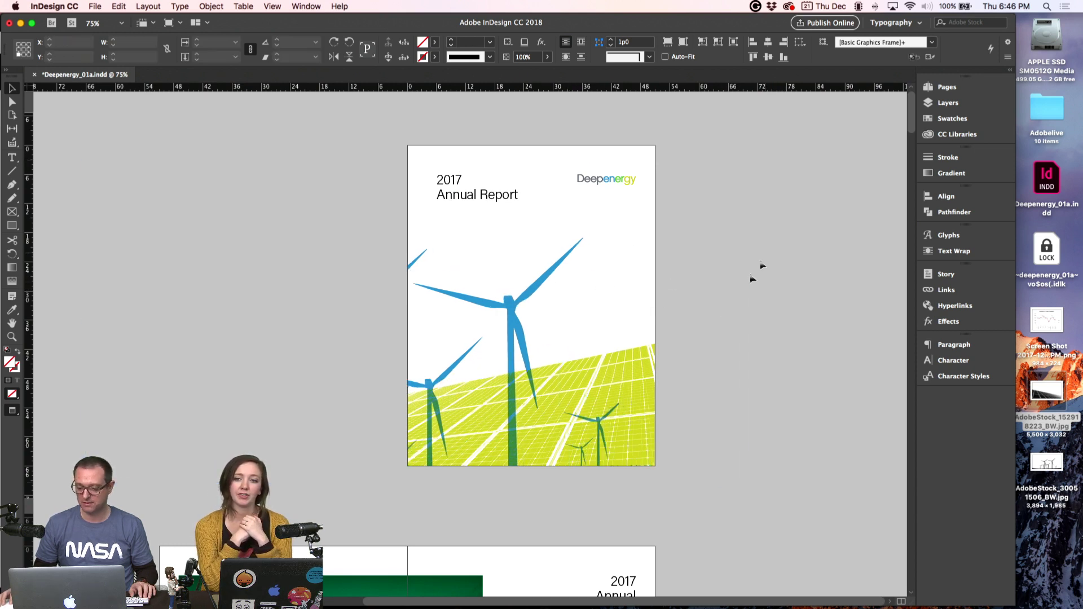
- Enlarge the solar panel graphic to about 120p5 by 66p5 and reposition it so the panels rise higher on the cover
{"action": "left_click", "coordinate": [670, 382]}
{"action": "left_click_drag", "start_coordinate": [718, 322], "coordinate": [659, 325]}
{"action": "left_click", "coordinate": [686, 362]}
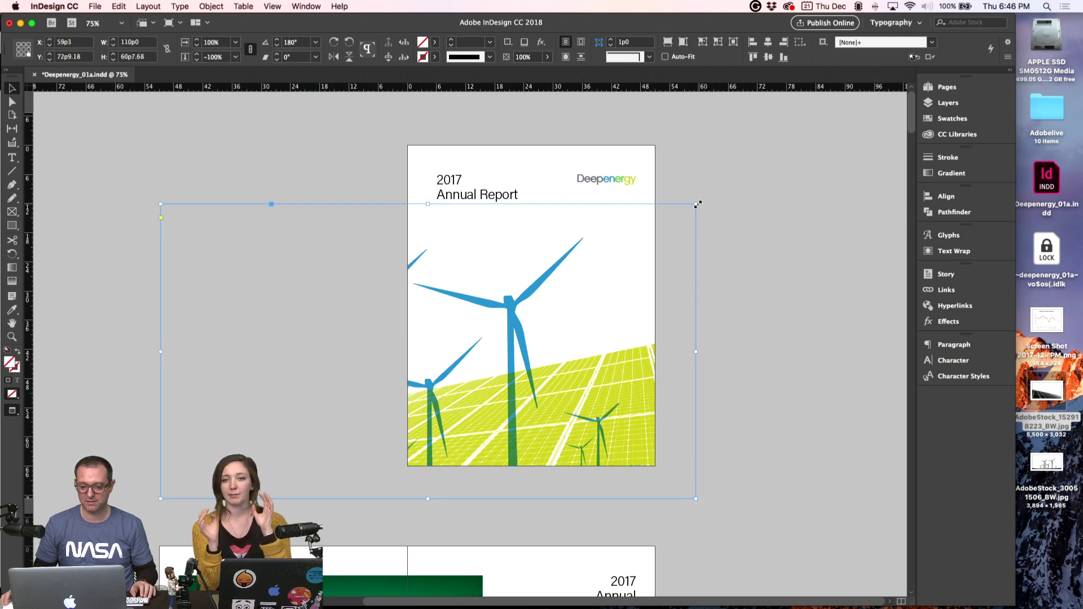
{"action": "left_click_drag", "start_coordinate": [697, 205], "coordinate": [716, 191]}
{"action": "left_click_drag", "start_coordinate": [643, 351], "coordinate": [636, 324]}
- Check the swatch and gradient options for the wind turbine image, deselect it and leave preview mode
{"action": "double_click", "coordinate": [637, 341]}
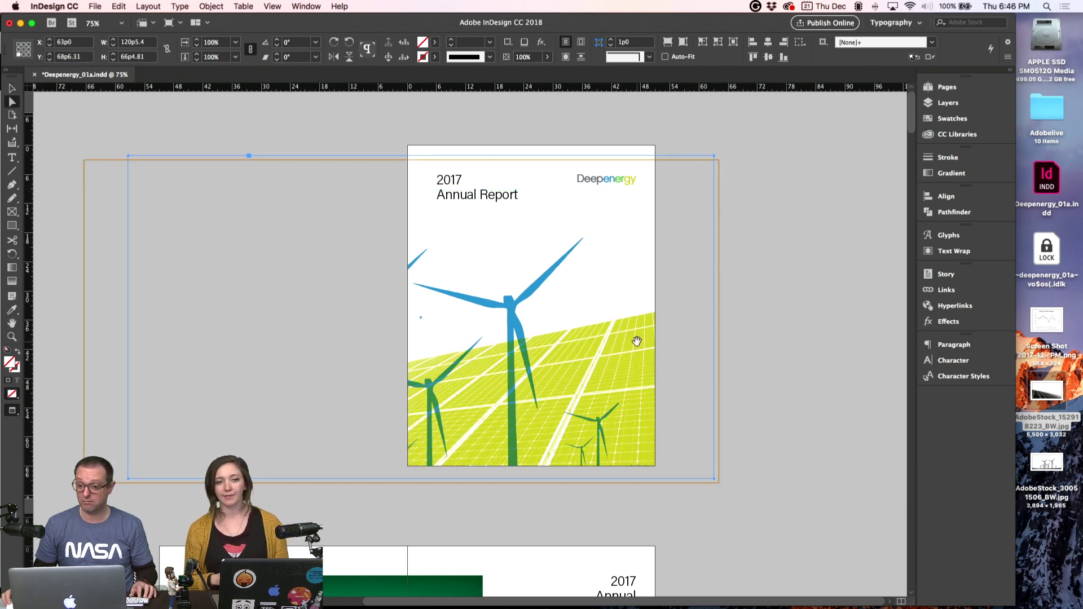
{"action": "left_click", "coordinate": [956, 119]}
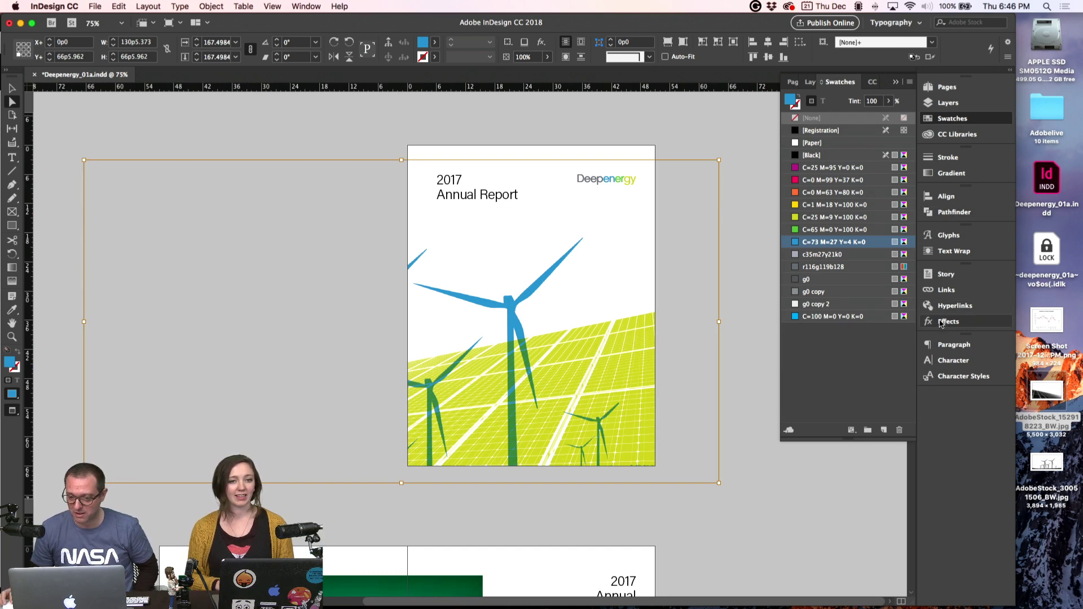
{"action": "left_click", "coordinate": [938, 174]}
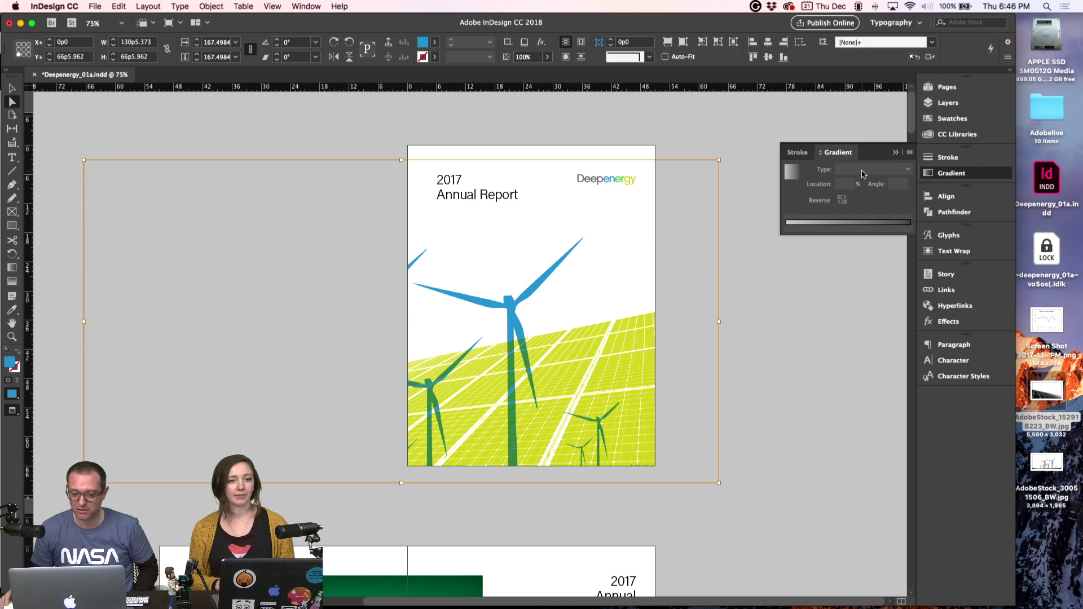
{"action": "left_click", "coordinate": [11, 88]}
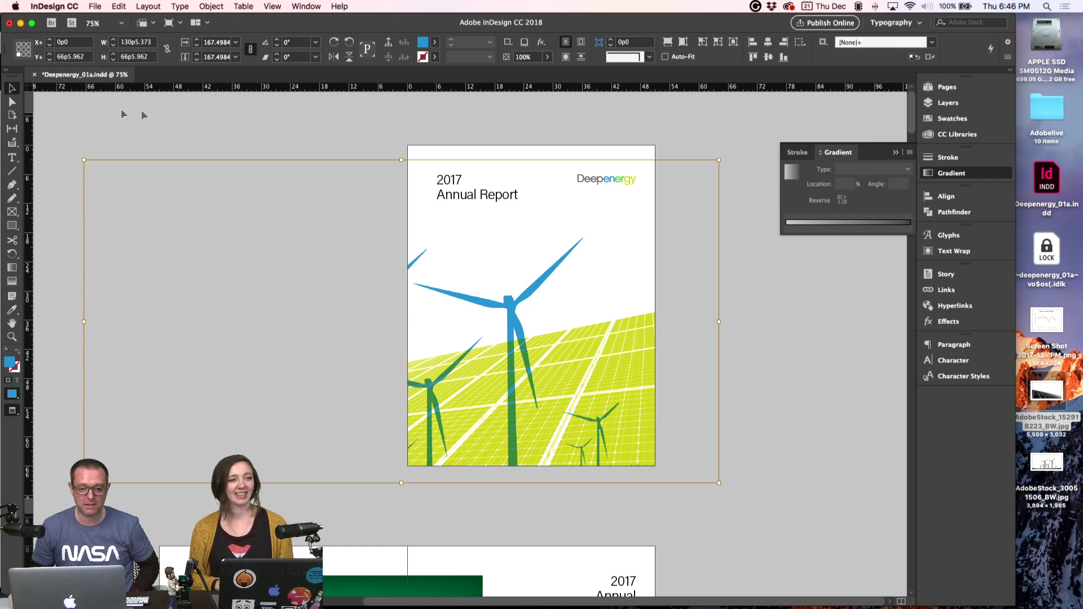
{"action": "left_click", "coordinate": [206, 114]}
{"action": "key", "text": "w"}
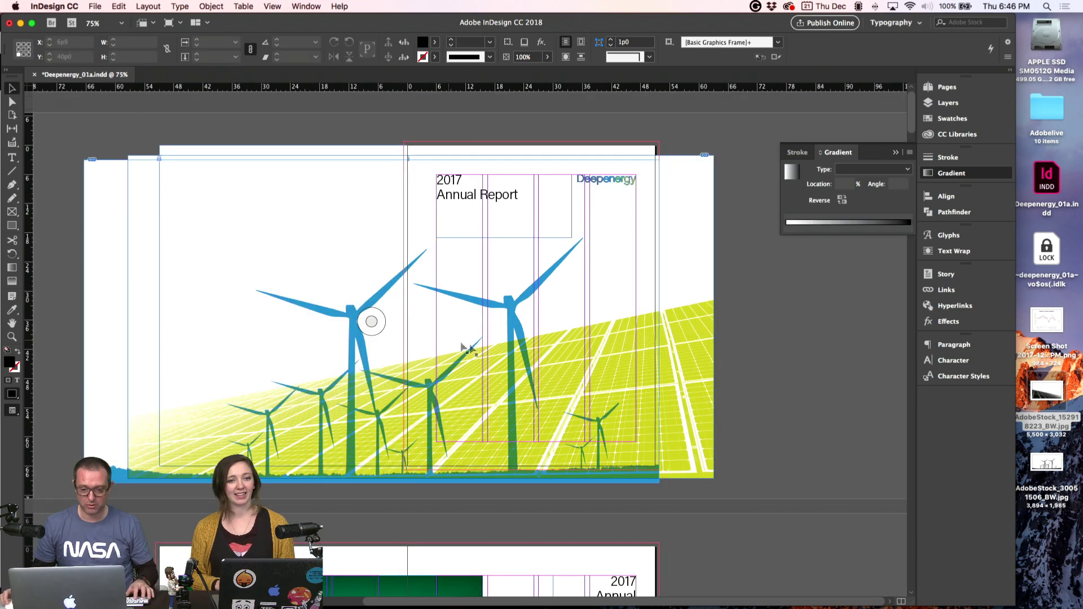
- Try a previewed Directional Feather on the solar panel graphic, turning its angle to about 100°
{"action": "left_click", "coordinate": [683, 334]}
{"action": "left_click", "coordinate": [949, 321]}
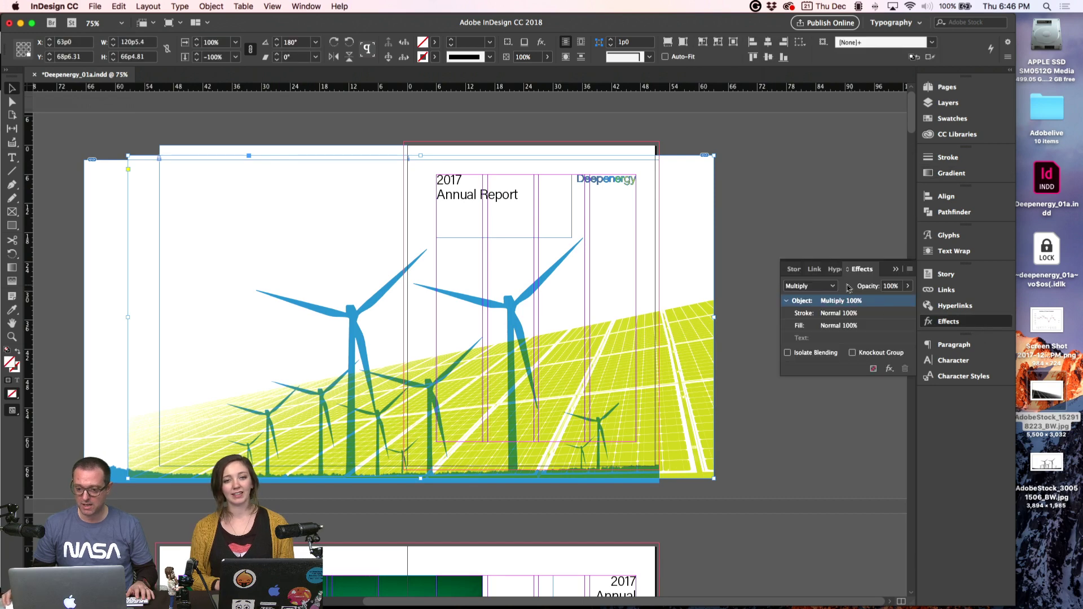
{"action": "left_click", "coordinate": [888, 369]}
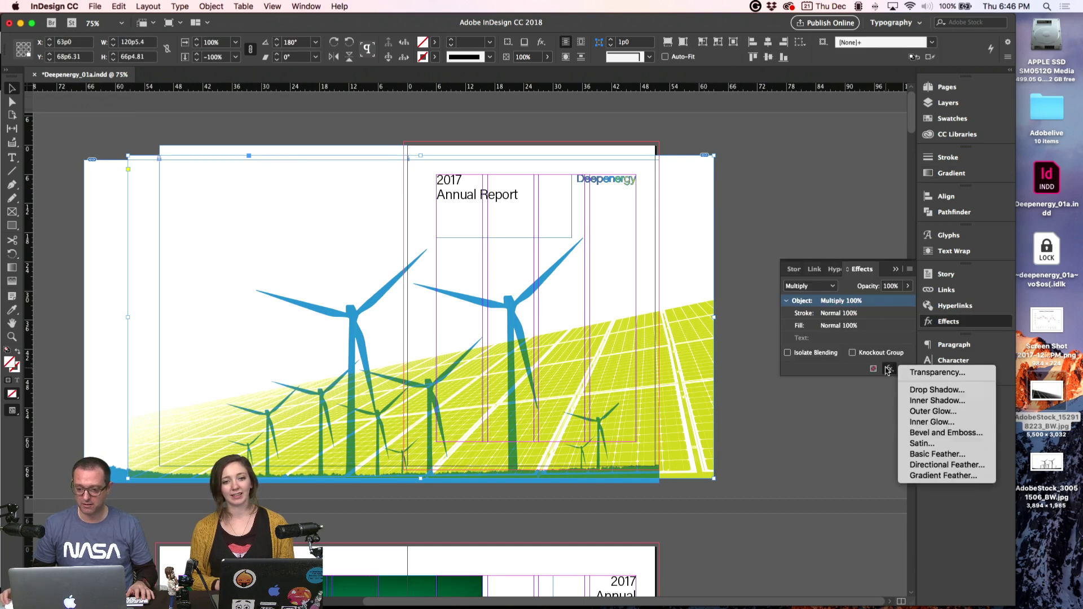
{"action": "left_click", "coordinate": [925, 465]}
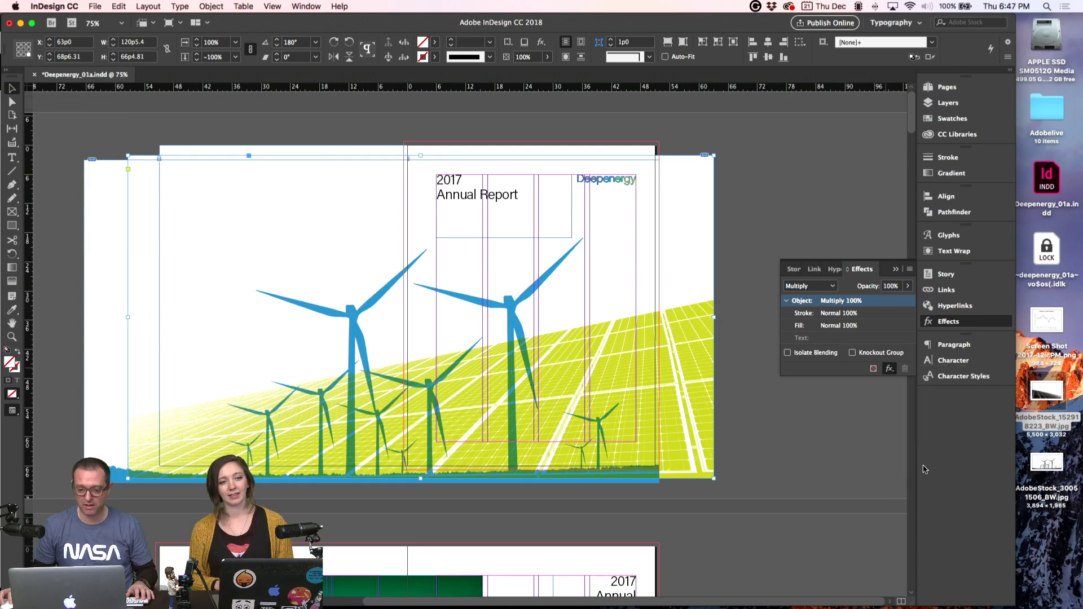
{"action": "left_click_drag", "start_coordinate": [648, 193], "coordinate": [872, 84]}
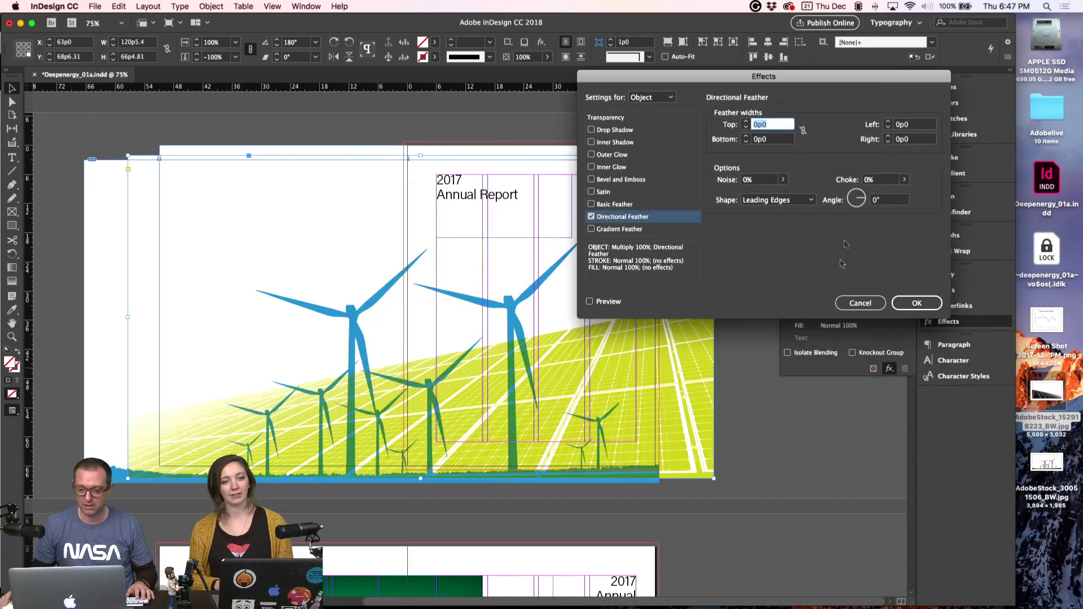
{"action": "left_click", "coordinate": [606, 303]}
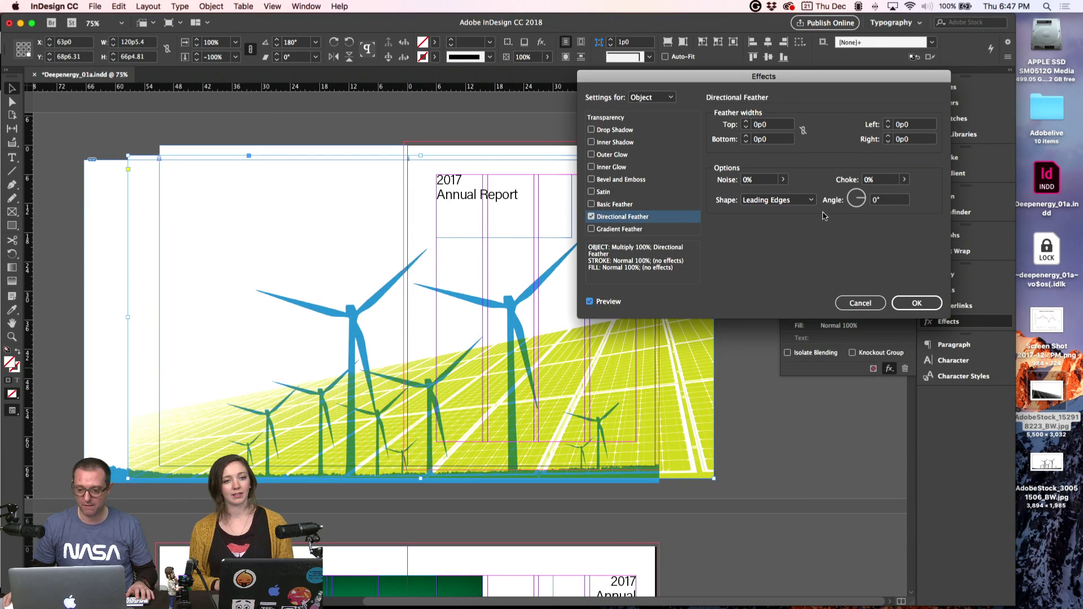
{"action": "left_click", "coordinate": [857, 210]}
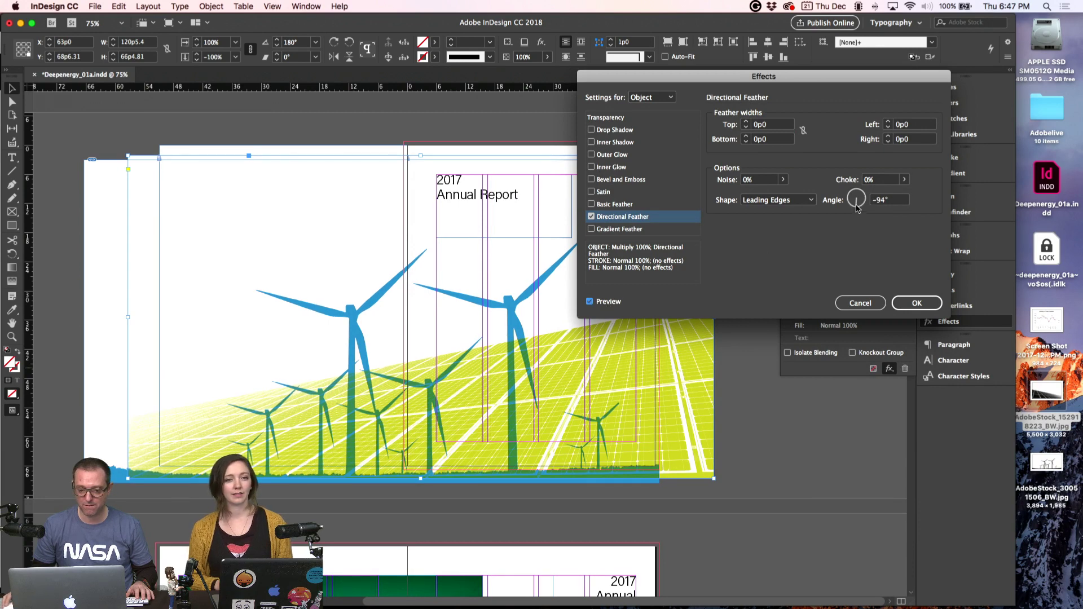
{"action": "left_click_drag", "start_coordinate": [840, 208], "coordinate": [854, 191]}
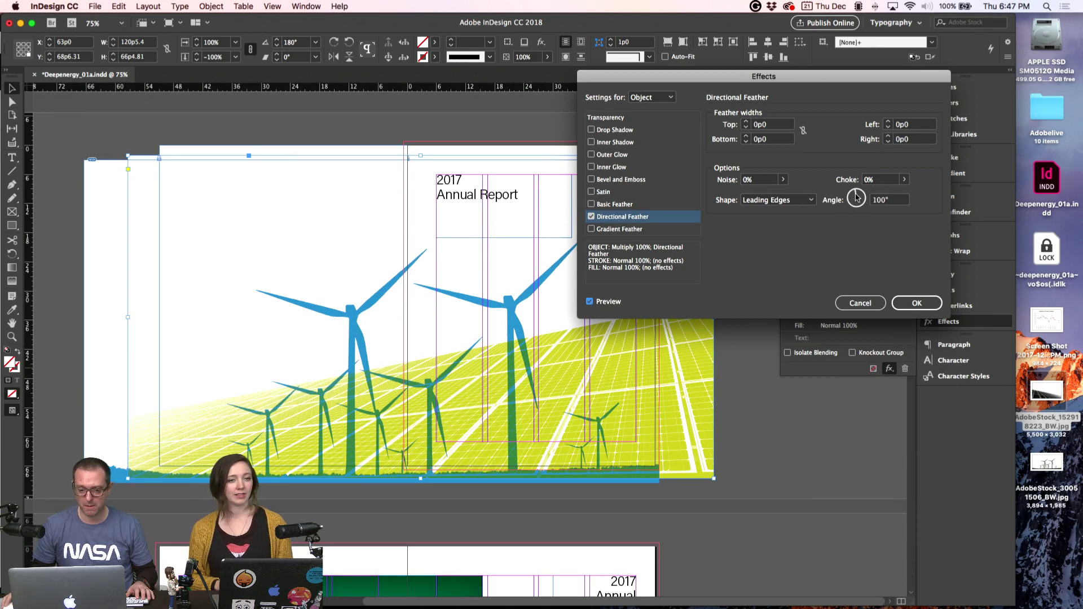
- Replace the directional feather with a trial linear Gradient Feather at about 170°, and cancel the effect changes
{"action": "left_click", "coordinate": [591, 217]}
{"action": "left_click", "coordinate": [591, 229]}
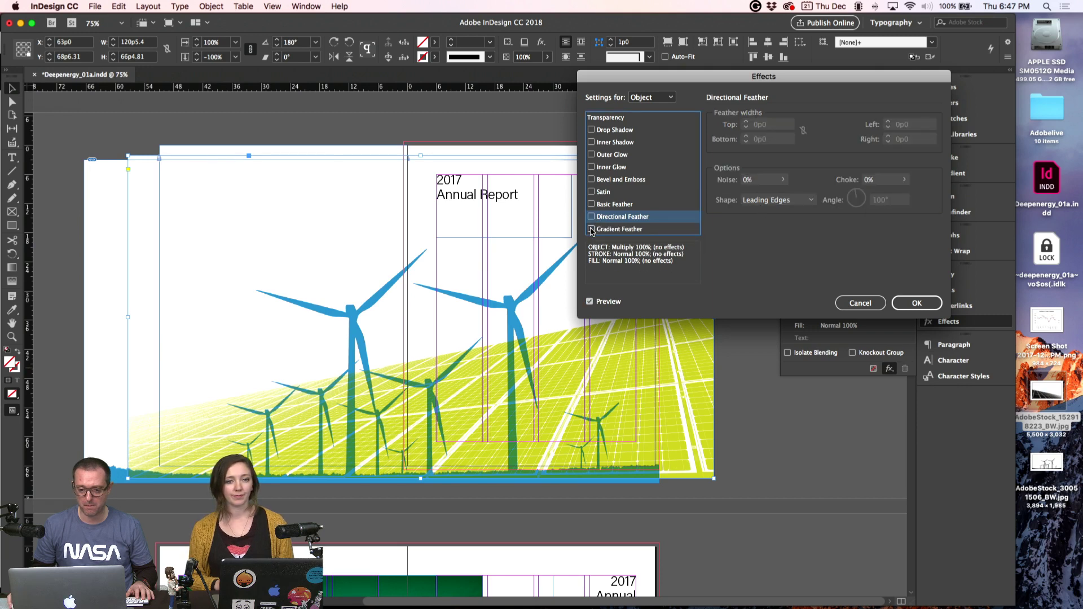
{"action": "left_click", "coordinate": [641, 234]}
{"action": "left_click", "coordinate": [748, 224]}
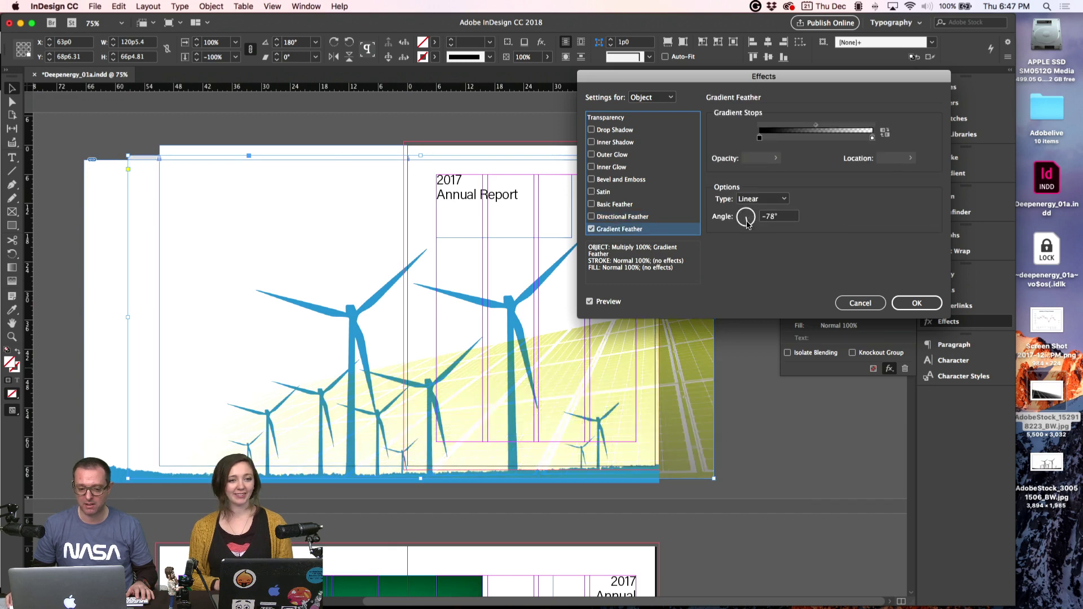
{"action": "left_click_drag", "start_coordinate": [748, 224], "coordinate": [740, 219]}
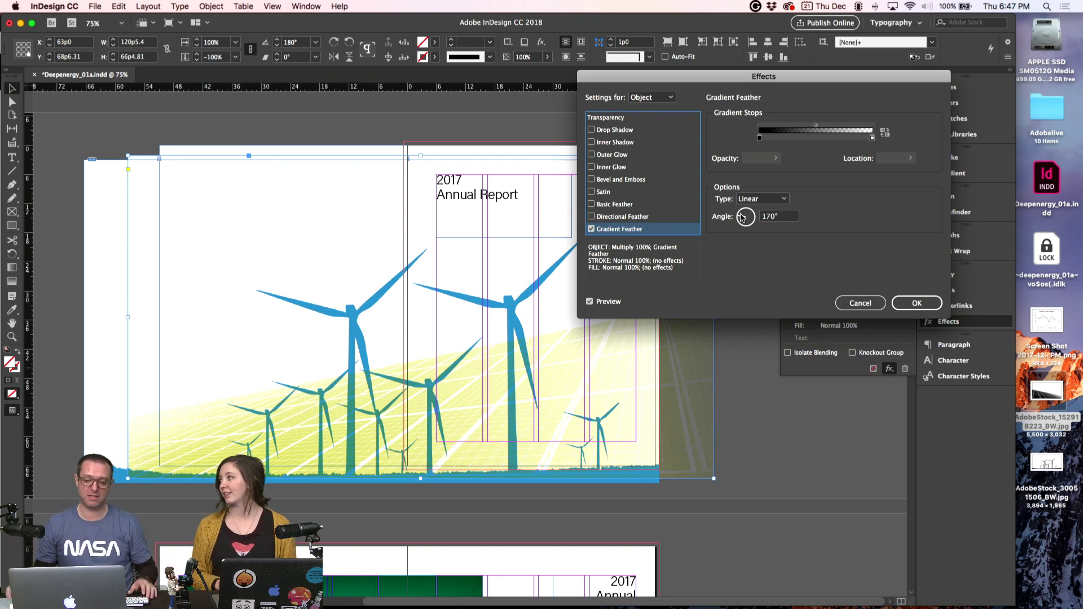
{"action": "left_click", "coordinate": [860, 303]}
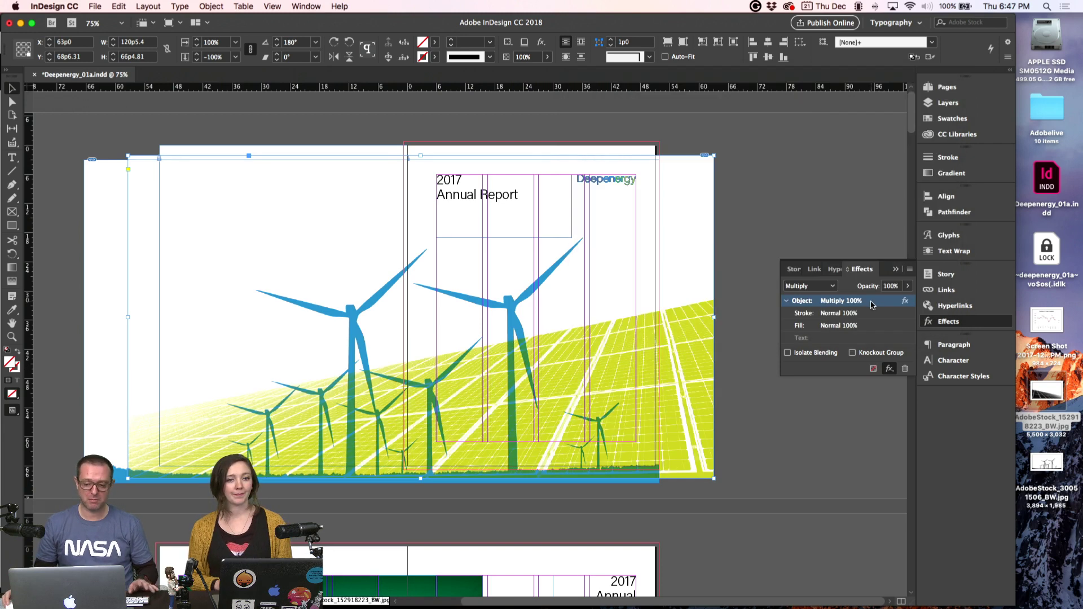
- Open AdobeStock_30051506_BW.jpg in Photoshop and preview it as a green and blue duotone, cancelling the mode change
{"action": "left_click", "coordinate": [1048, 466]}
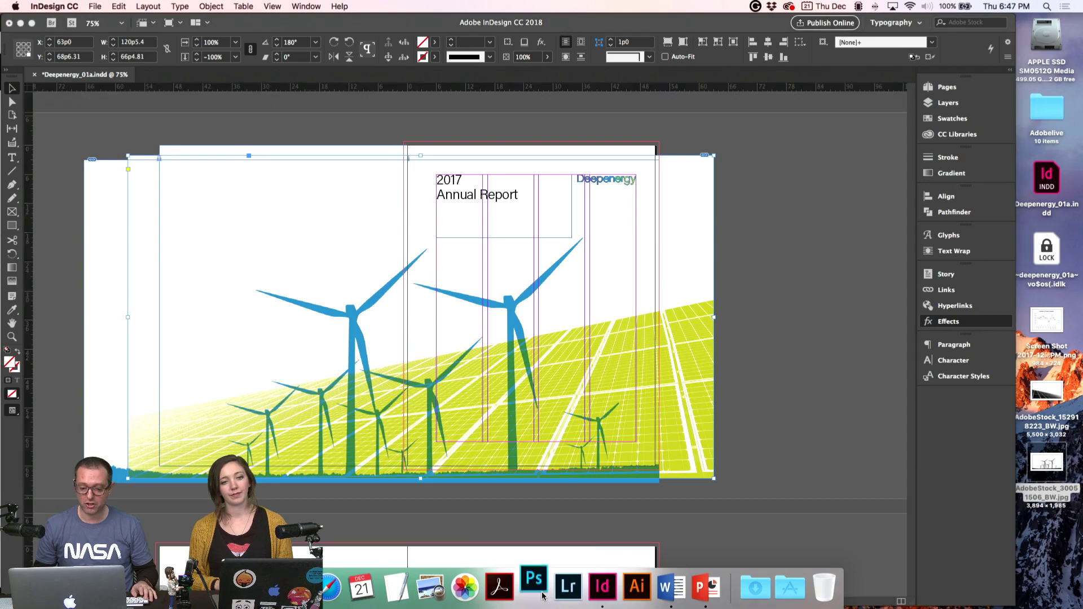
{"action": "left_click", "coordinate": [543, 596]}
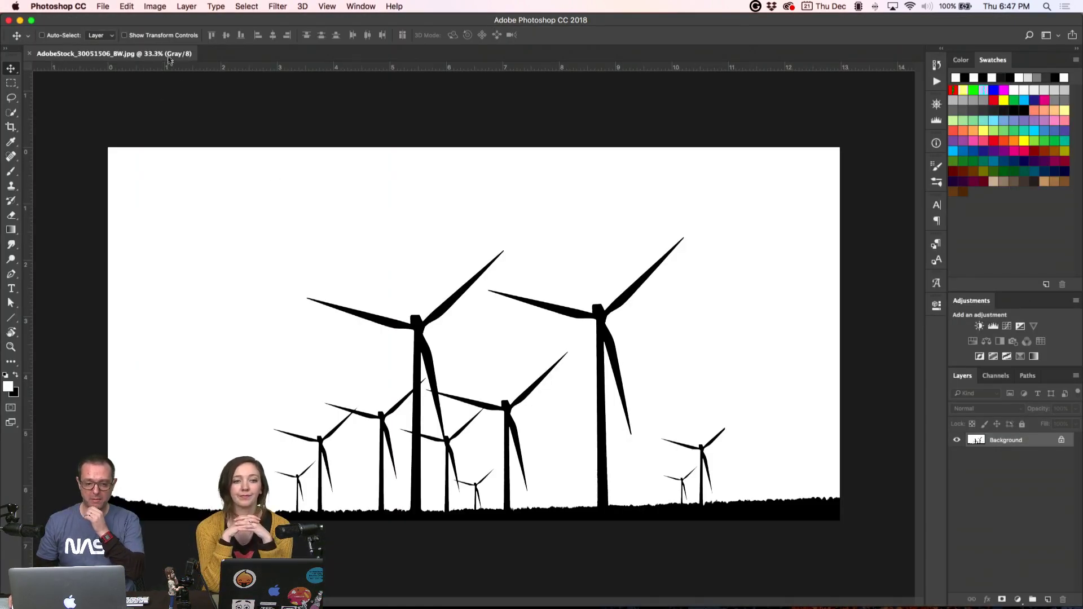
{"action": "left_click", "coordinate": [128, 6]}
{"action": "mouse_move", "coordinate": [155, 6]}
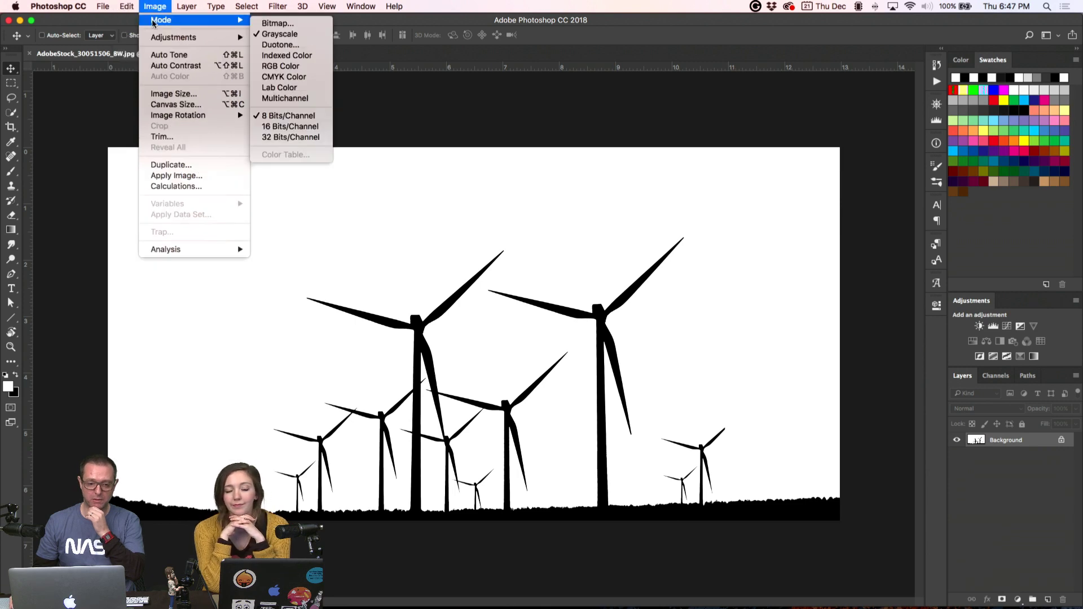
{"action": "left_click", "coordinate": [303, 45]}
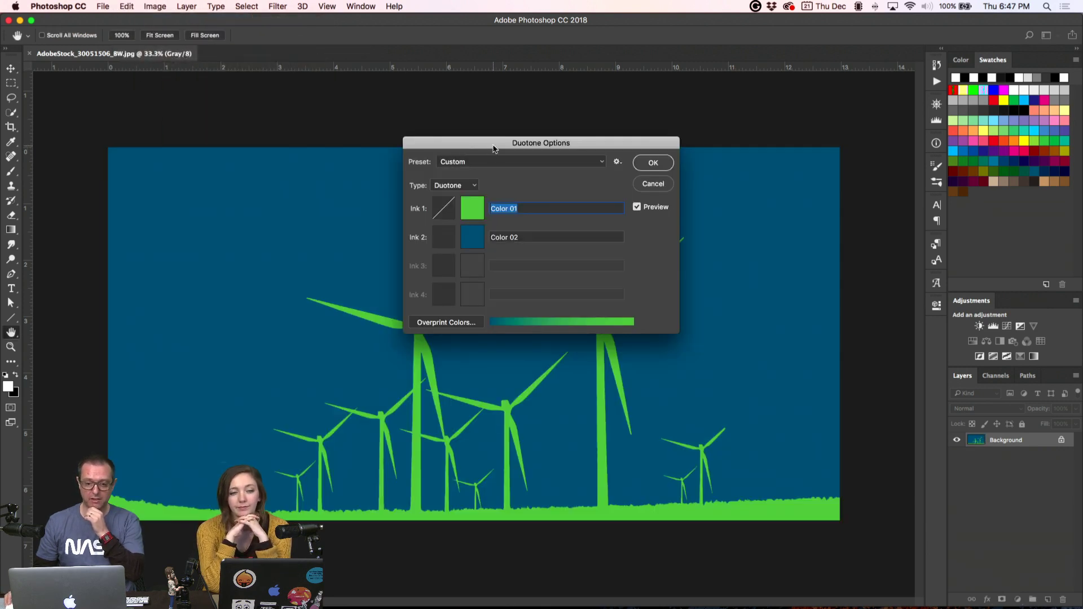
{"action": "left_click_drag", "start_coordinate": [493, 149], "coordinate": [468, 87]}
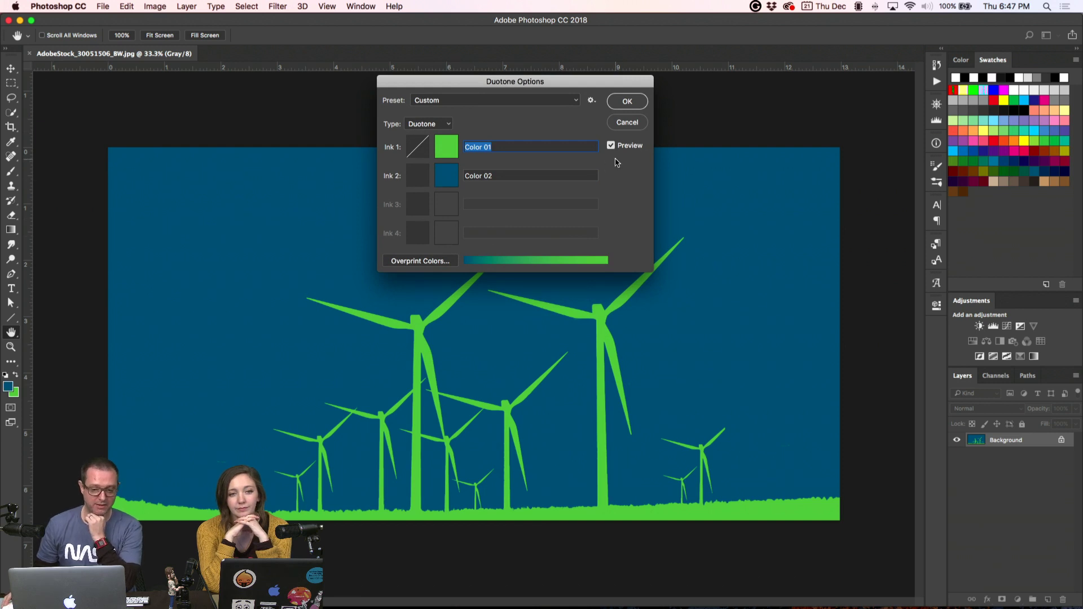
{"action": "left_click", "coordinate": [620, 122]}
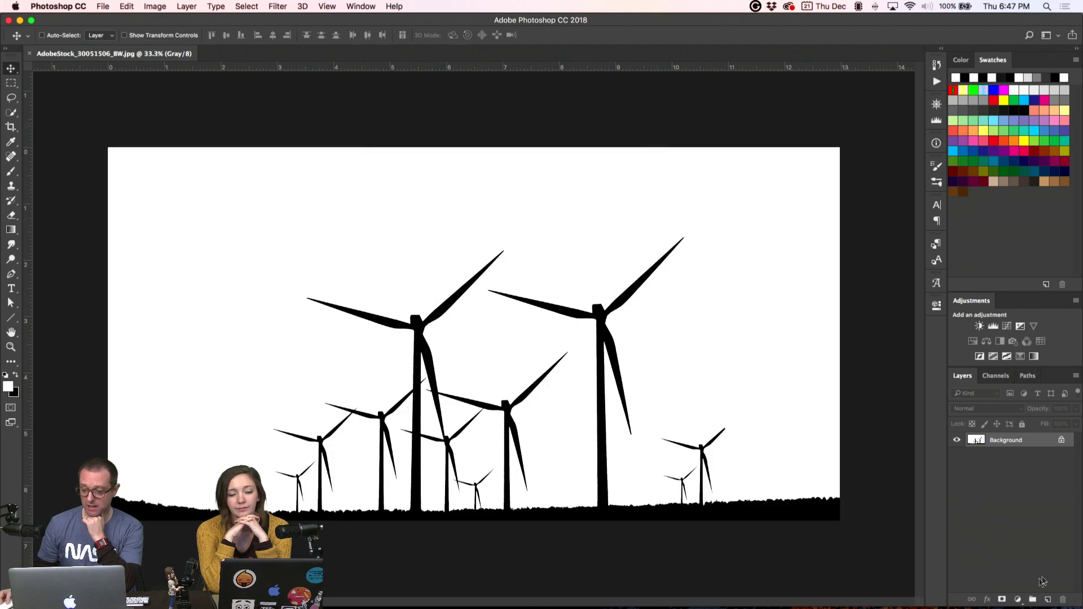
- Add a Gradient Map adjustment layer above the turbine image and try the Violet, Orange preset, cancelling the gradient edit
{"action": "left_click", "coordinate": [1019, 600]}
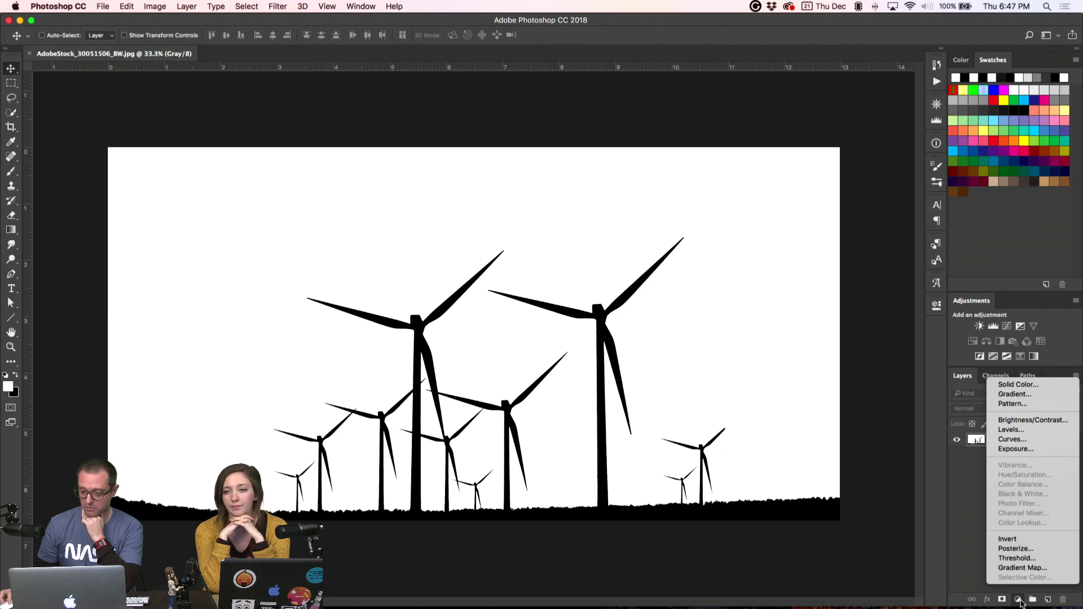
{"action": "left_click", "coordinate": [1021, 569]}
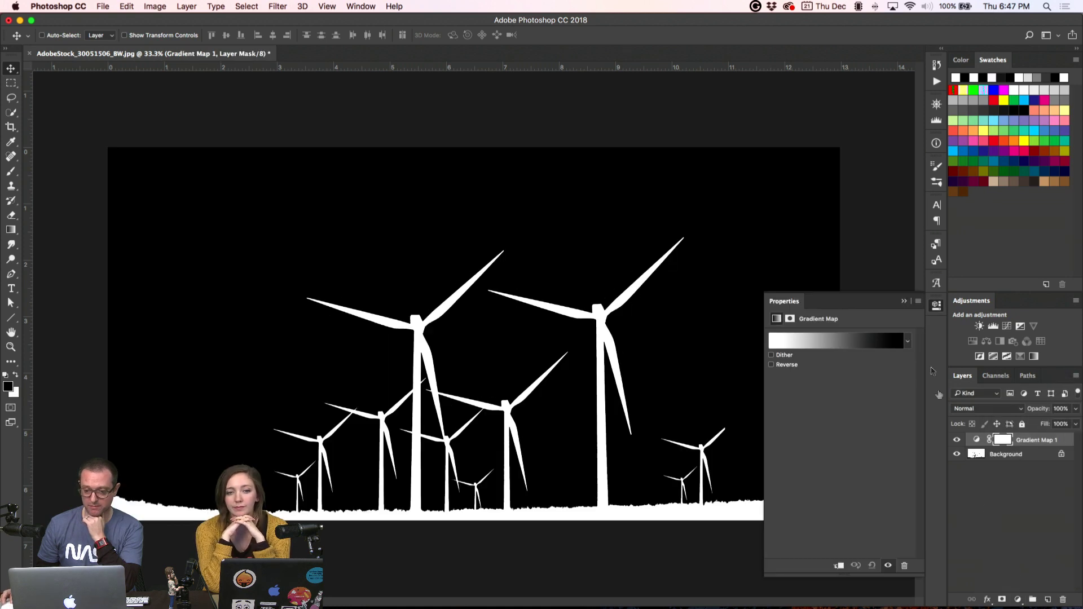
{"action": "left_click", "coordinate": [791, 343]}
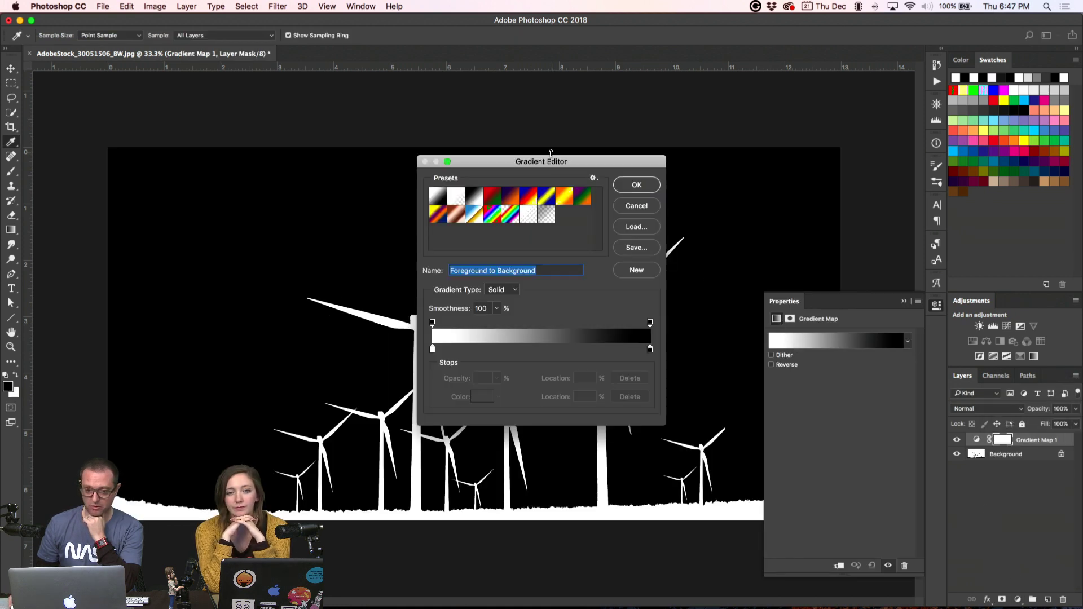
{"action": "left_click_drag", "start_coordinate": [551, 162], "coordinate": [777, 131]}
{"action": "left_click", "coordinate": [736, 172]}
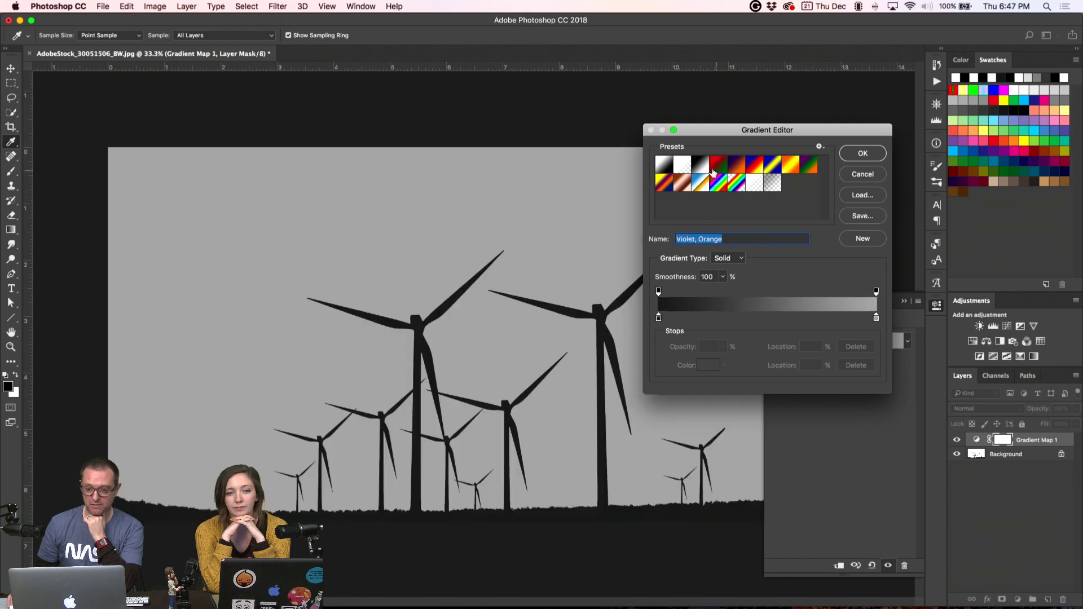
{"action": "left_click", "coordinate": [714, 168]}
{"action": "left_click", "coordinate": [861, 174]}
{"action": "key", "text": "v"}
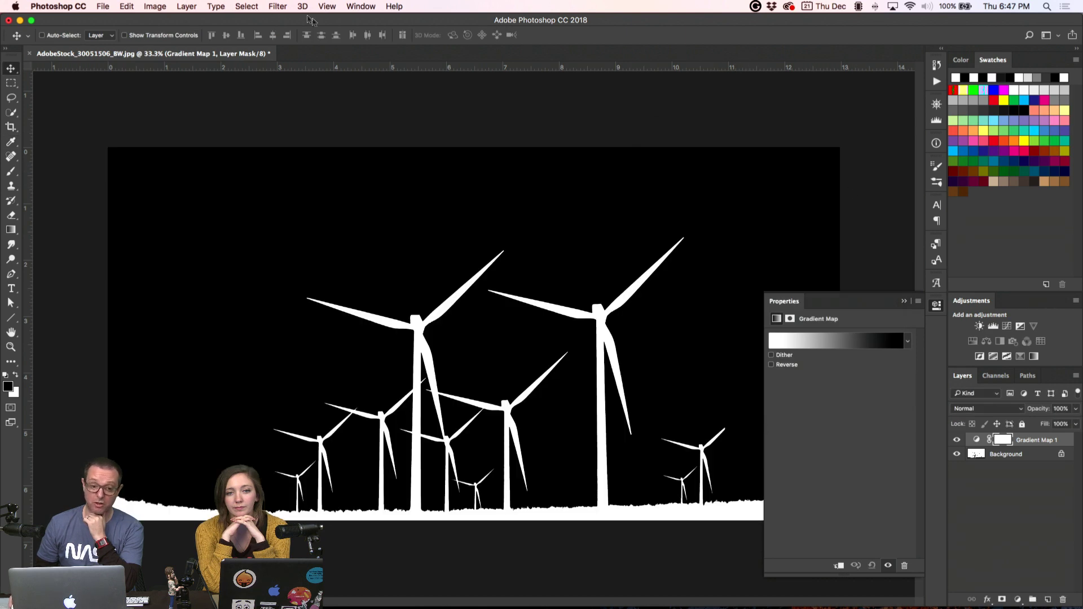
- Convert the turbine image to RGB Color mode without flattening its layers
{"action": "left_click", "coordinate": [155, 5]}
{"action": "mouse_move", "coordinate": [160, 21]}
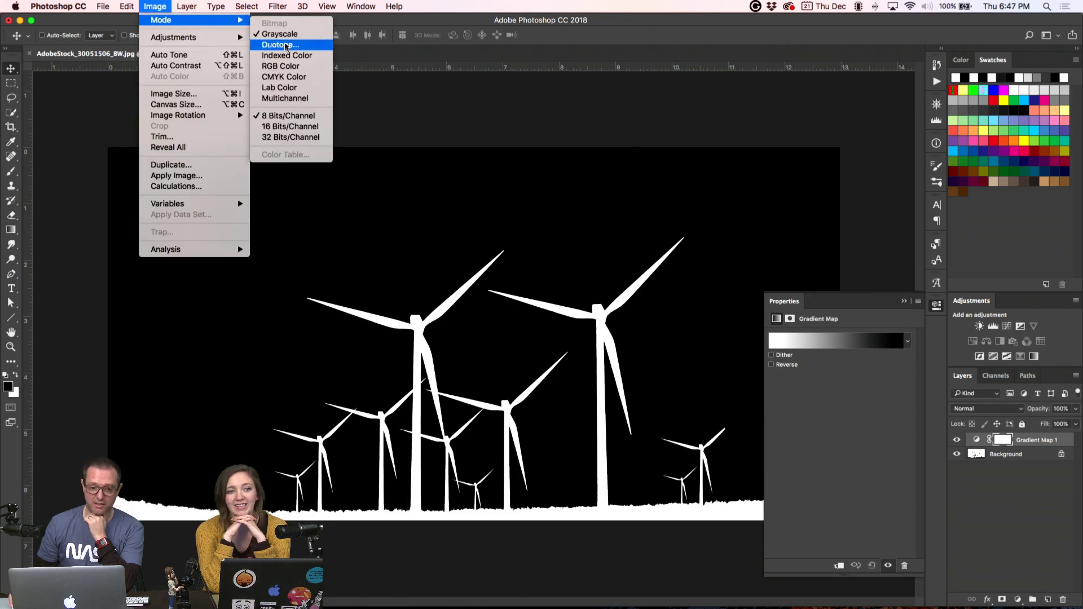
{"action": "left_click", "coordinate": [288, 67]}
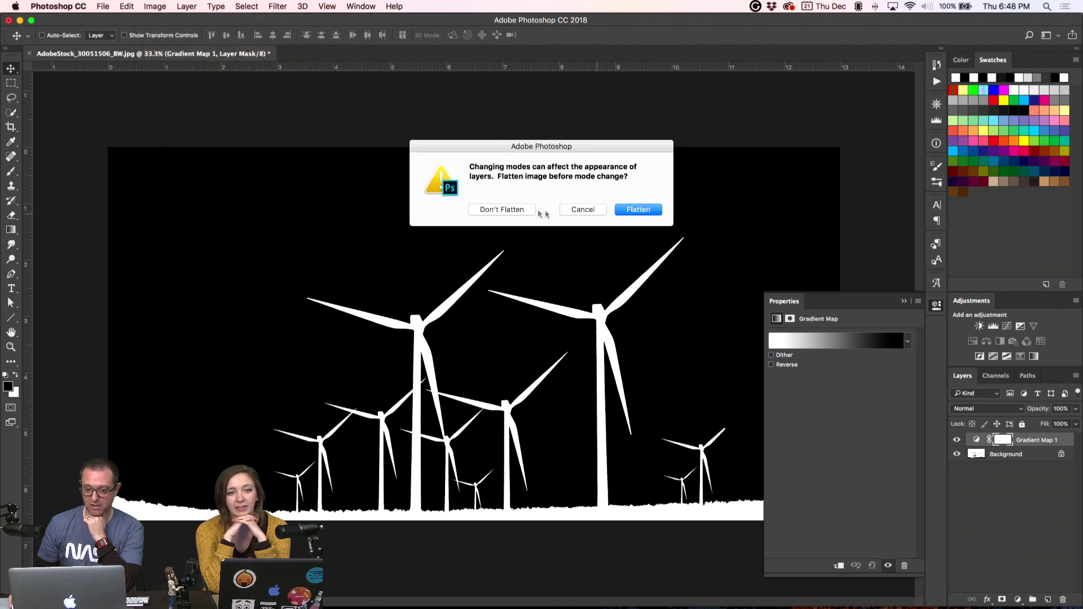
{"action": "left_click", "coordinate": [506, 212]}
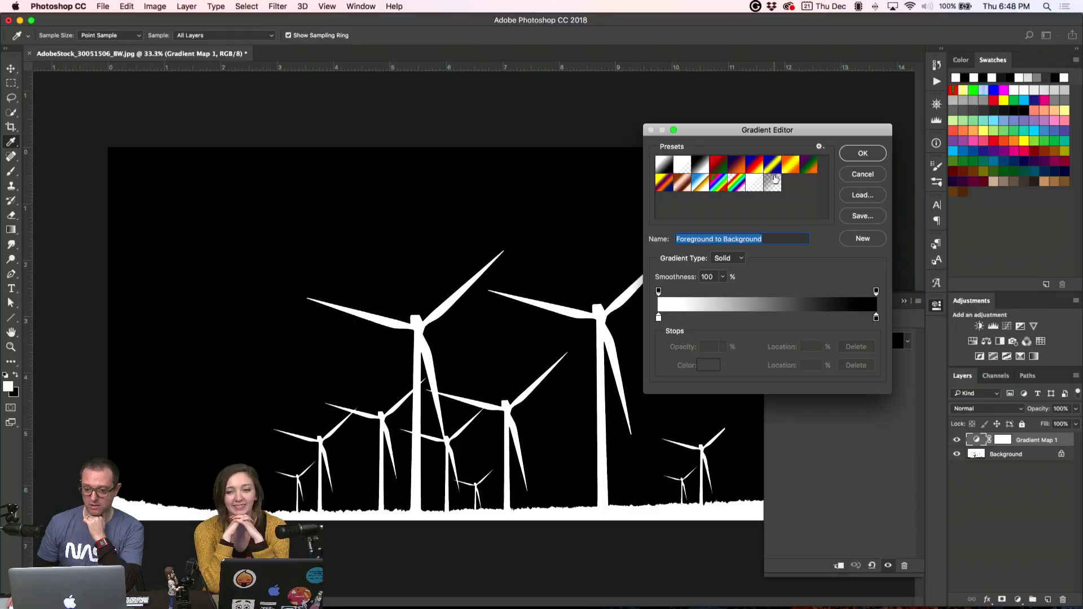
- Try several presets on the gradient map, including Orange, Yellow, Orange and Black, White, and cancel the gradient edit
{"action": "left_click", "coordinate": [773, 164]}
{"action": "left_click", "coordinate": [790, 165]}
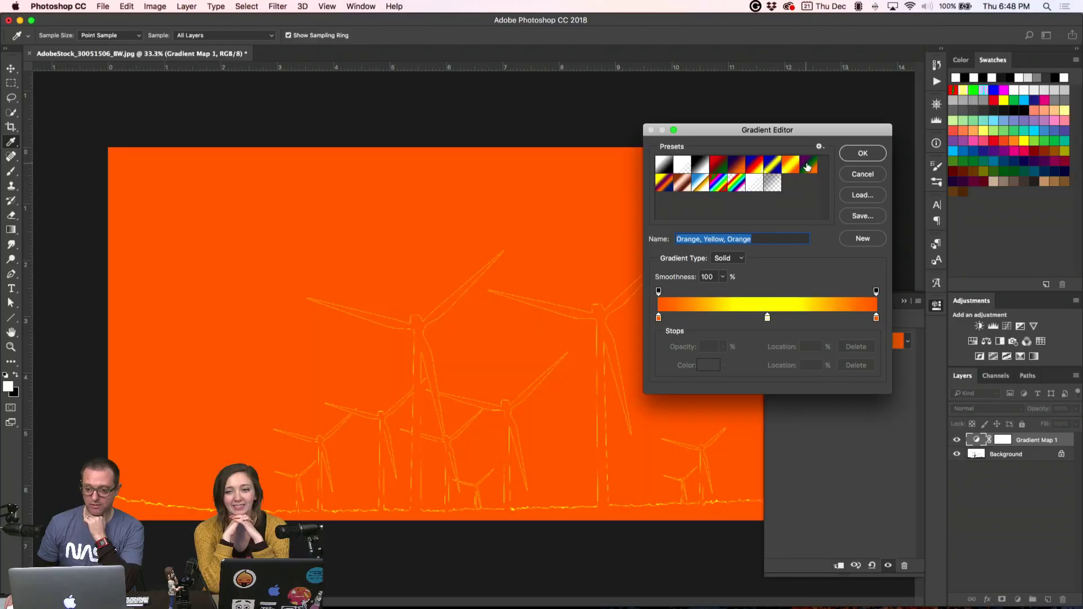
{"action": "left_click", "coordinate": [809, 165]}
{"action": "left_click", "coordinate": [698, 166]}
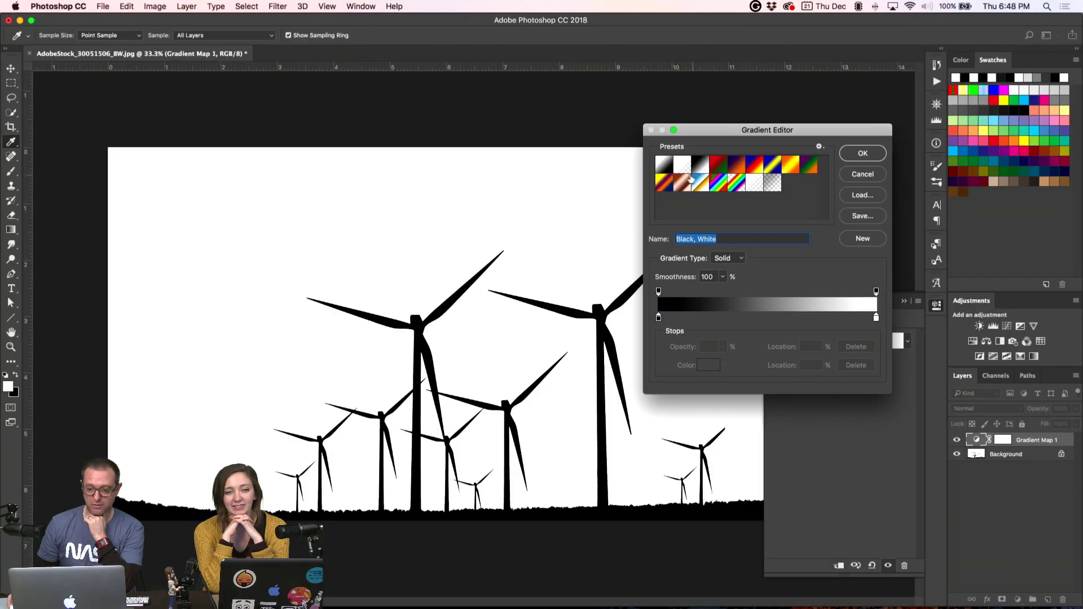
{"action": "left_click", "coordinate": [667, 183]}
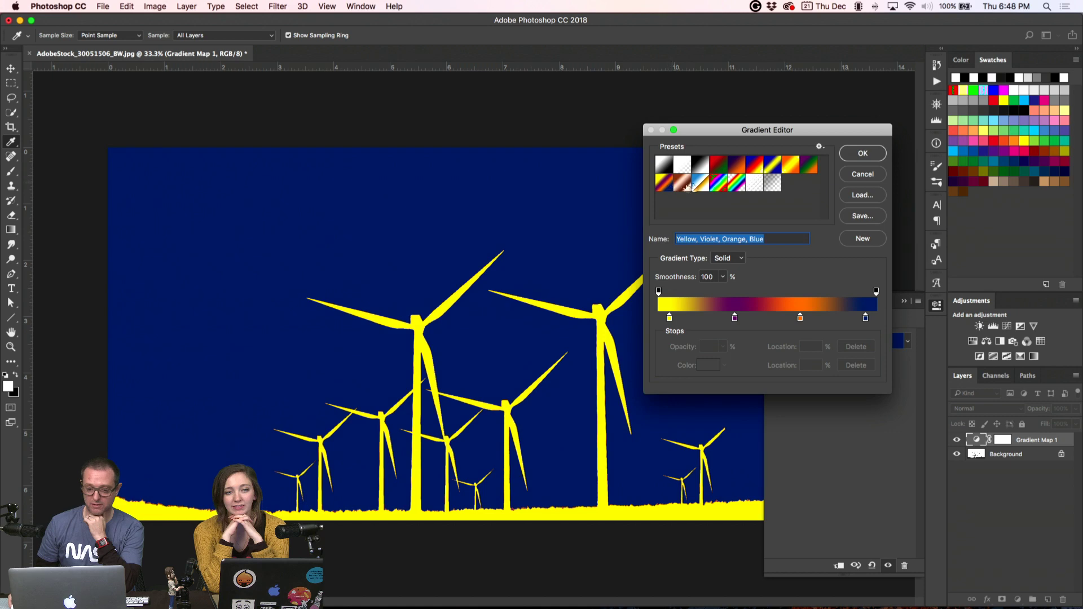
{"action": "left_click", "coordinate": [861, 174]}
- Apply the Yellow, Violet, Orange, Blue preset to the gradient map, and quit Photoshop without saving the turbine image
{"action": "left_click", "coordinate": [821, 349]}
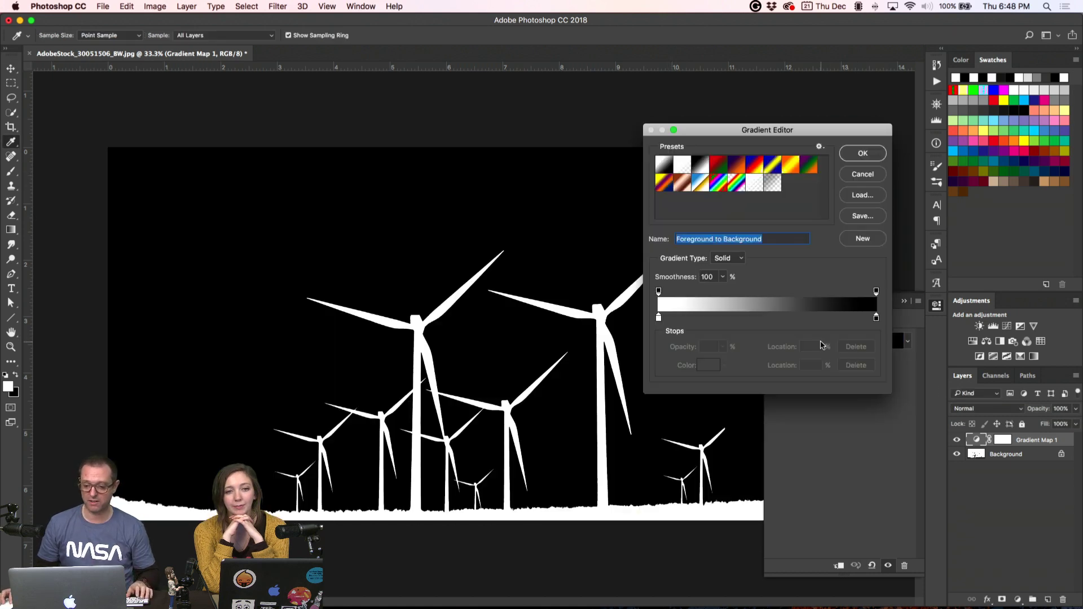
{"action": "left_click", "coordinate": [667, 185]}
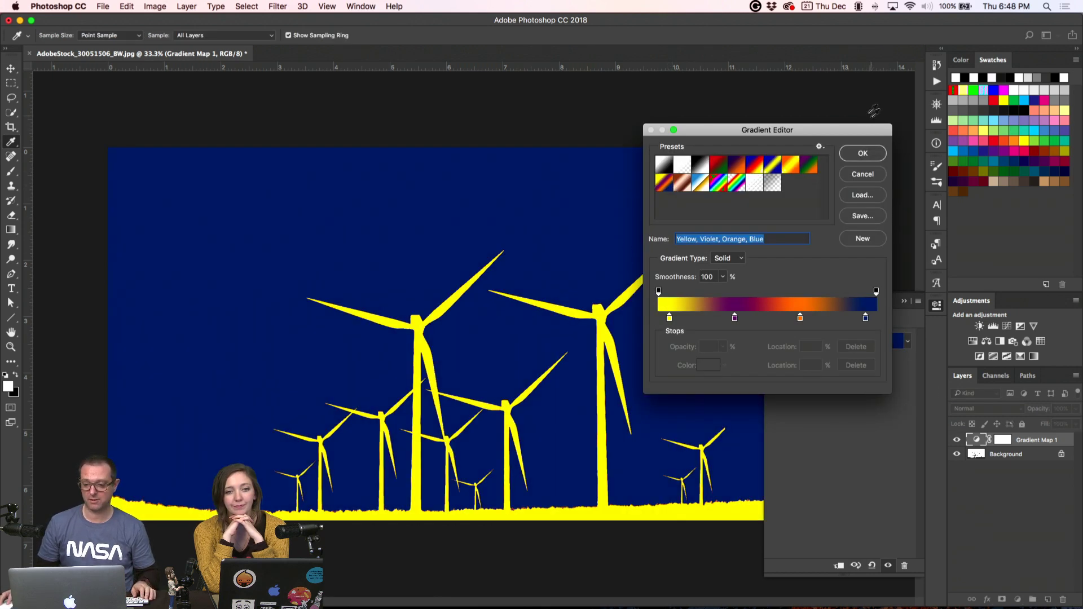
{"action": "left_click", "coordinate": [863, 153]}
{"action": "key", "text": "v"}
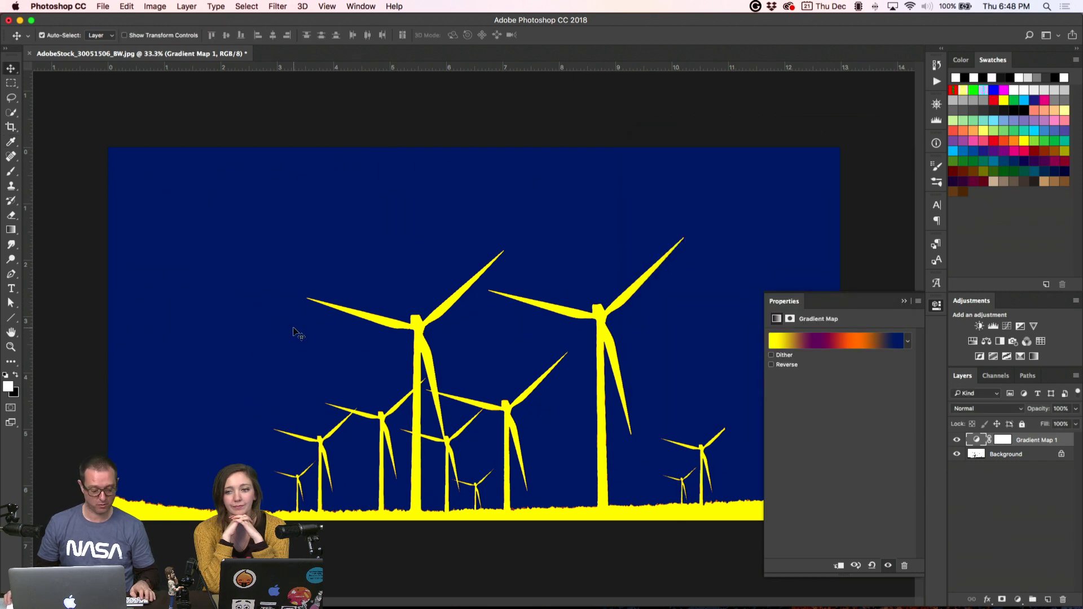
{"action": "key", "text": "super+q"}
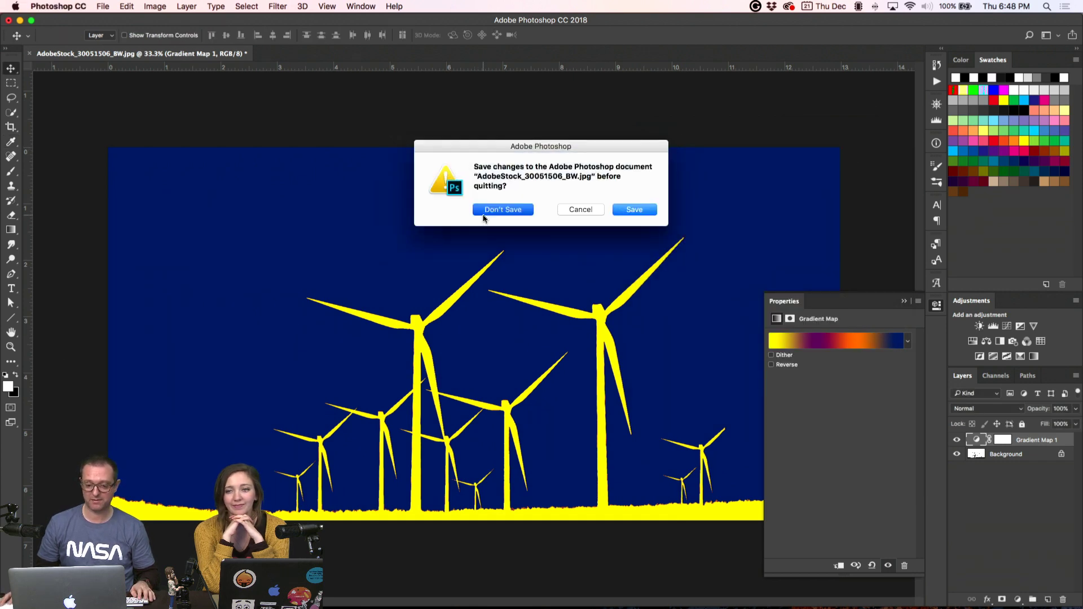
{"action": "left_click", "coordinate": [483, 219]}
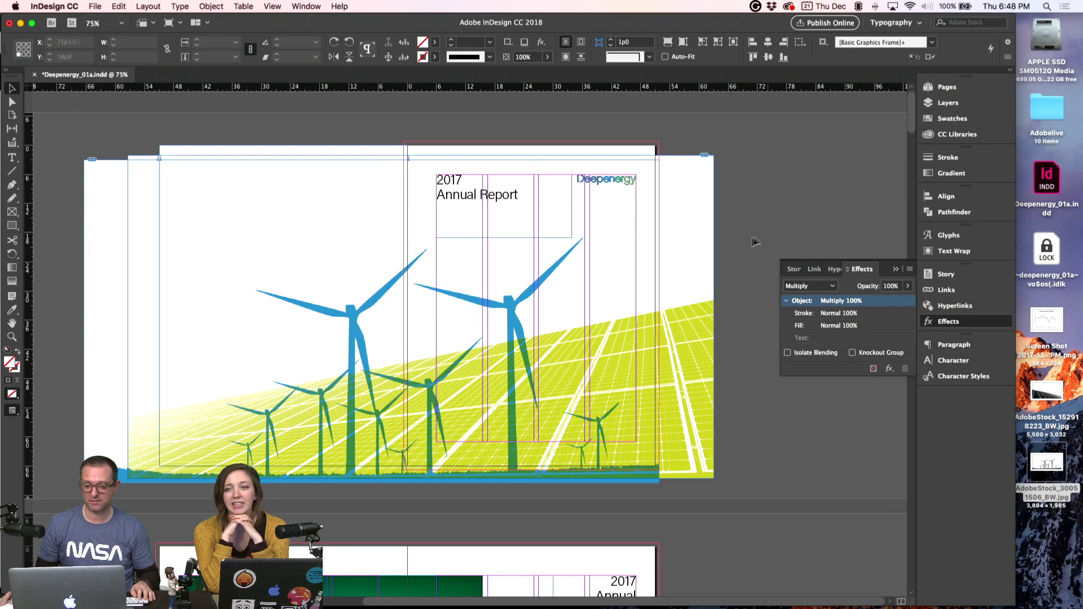
- In InDesign, trim the solar panel graphic's frame at both sides to about 105p0 wide, with its right edge at the bleed
{"action": "left_click", "coordinate": [708, 246]}
{"action": "left_click_drag", "start_coordinate": [714, 317], "coordinate": [659, 319]}
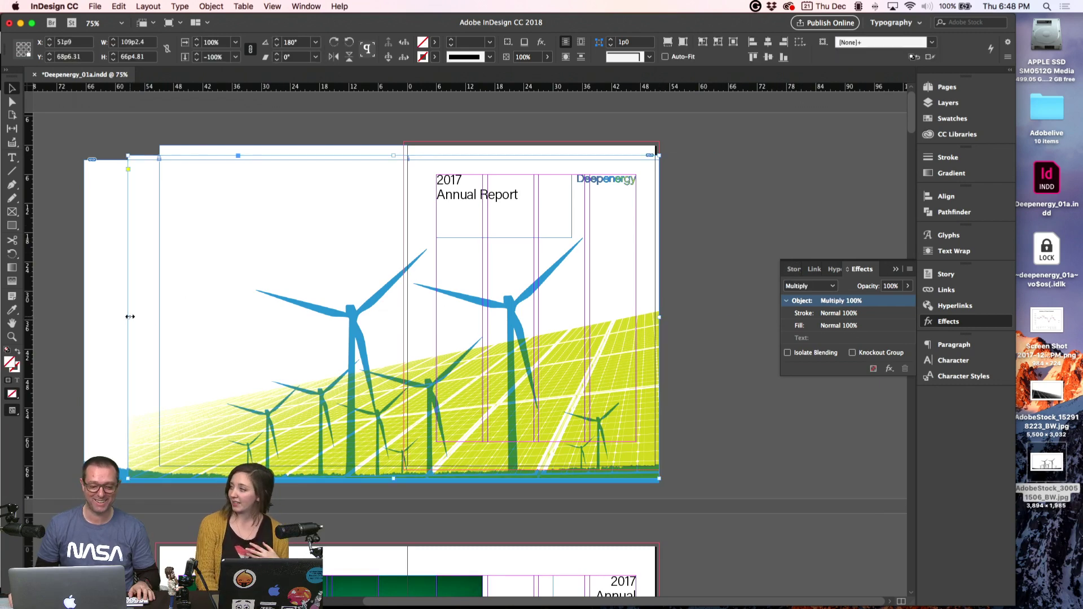
{"action": "left_click_drag", "start_coordinate": [130, 317], "coordinate": [148, 313]}
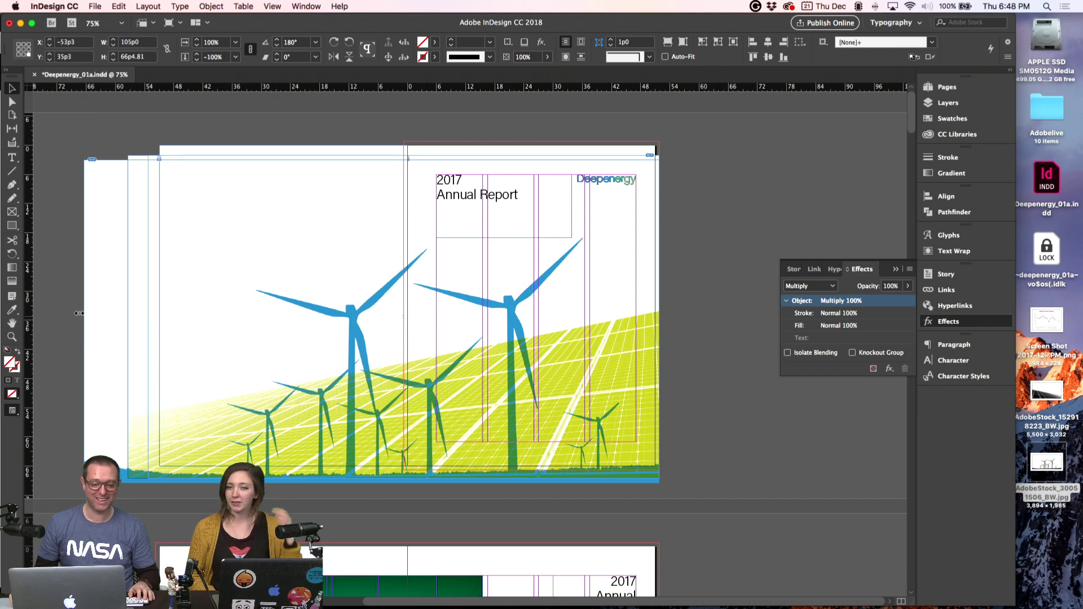
- Trim the turbine graphic's frame at its left side to about 107p3 wide, and preview the cover without guides
{"action": "left_click", "coordinate": [96, 310]}
{"action": "left_click_drag", "start_coordinate": [113, 317], "coordinate": [138, 315]}
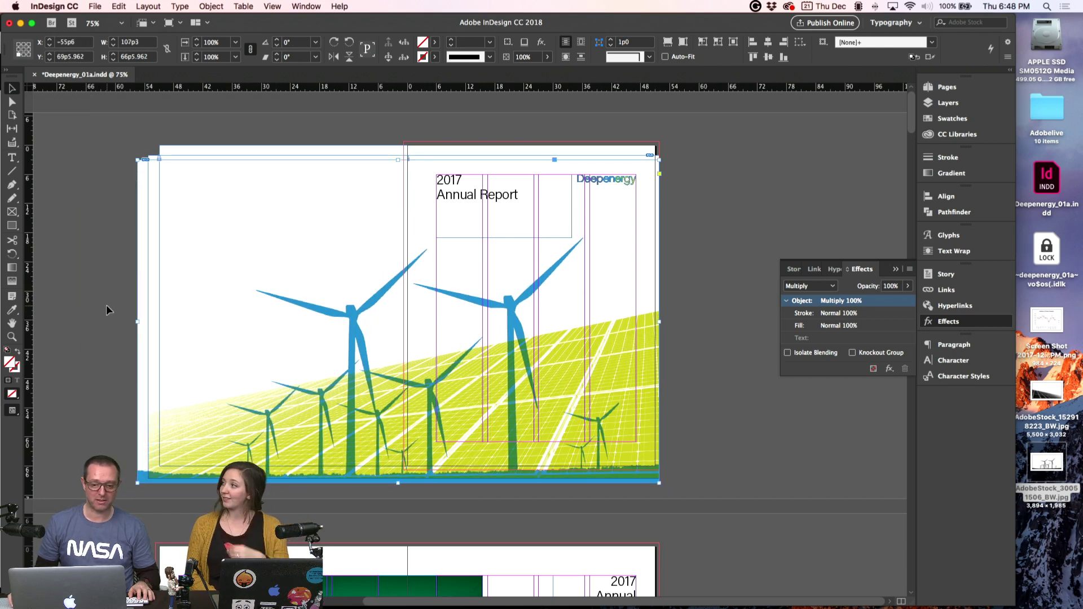
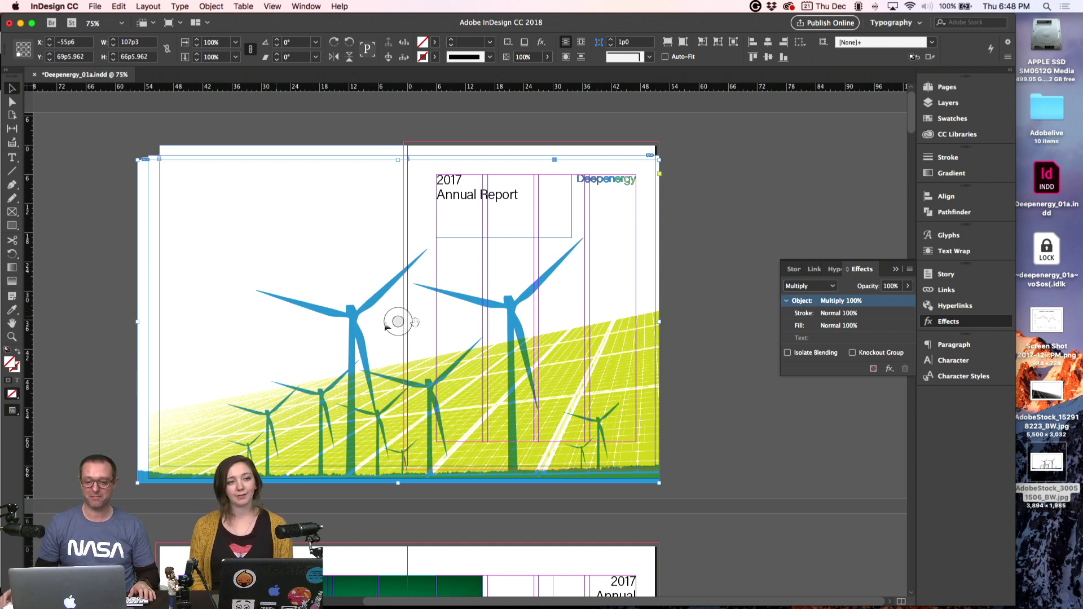
{"action": "left_click", "coordinate": [688, 360]}
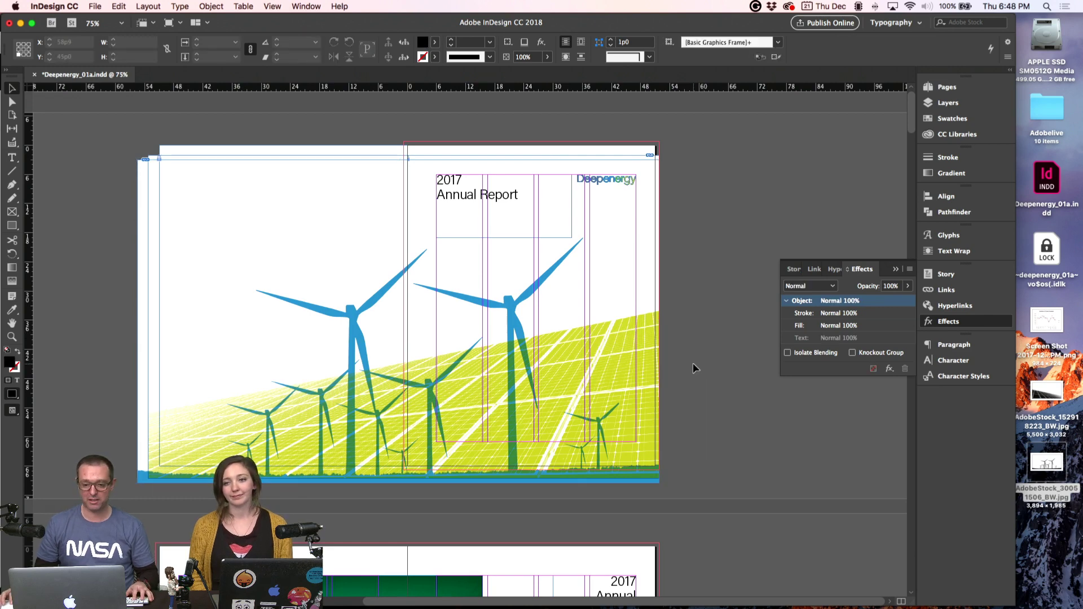
{"action": "key", "text": "w"}
- Enlarge the turbine graphic to about 110p6 wide and reposition it so its grass strip runs along the cover's bottom edge
{"action": "left_click", "coordinate": [567, 272]}
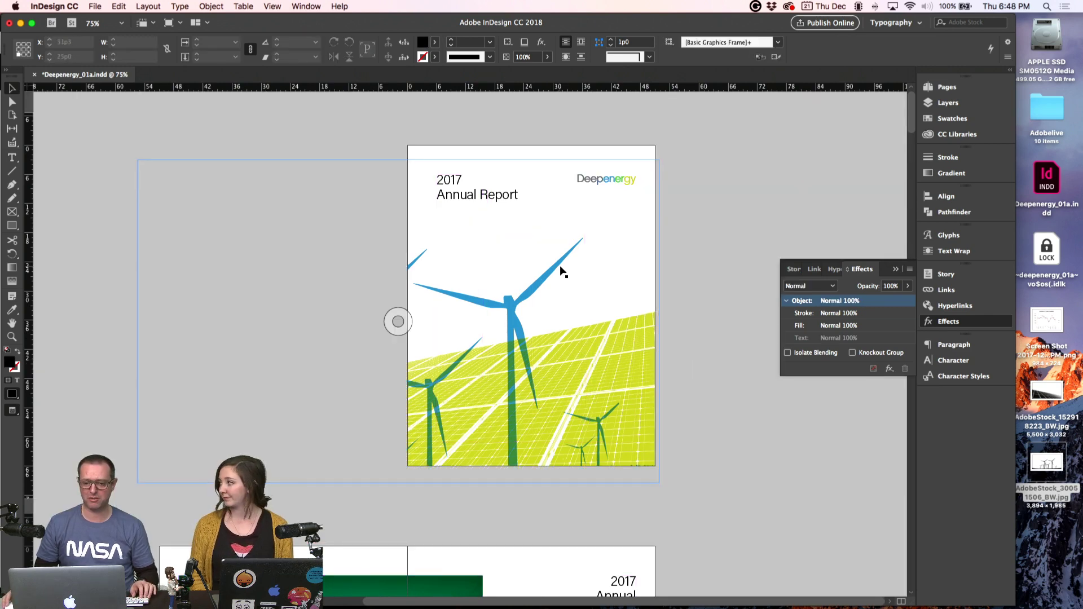
{"action": "left_click_drag", "start_coordinate": [563, 272], "coordinate": [578, 271]}
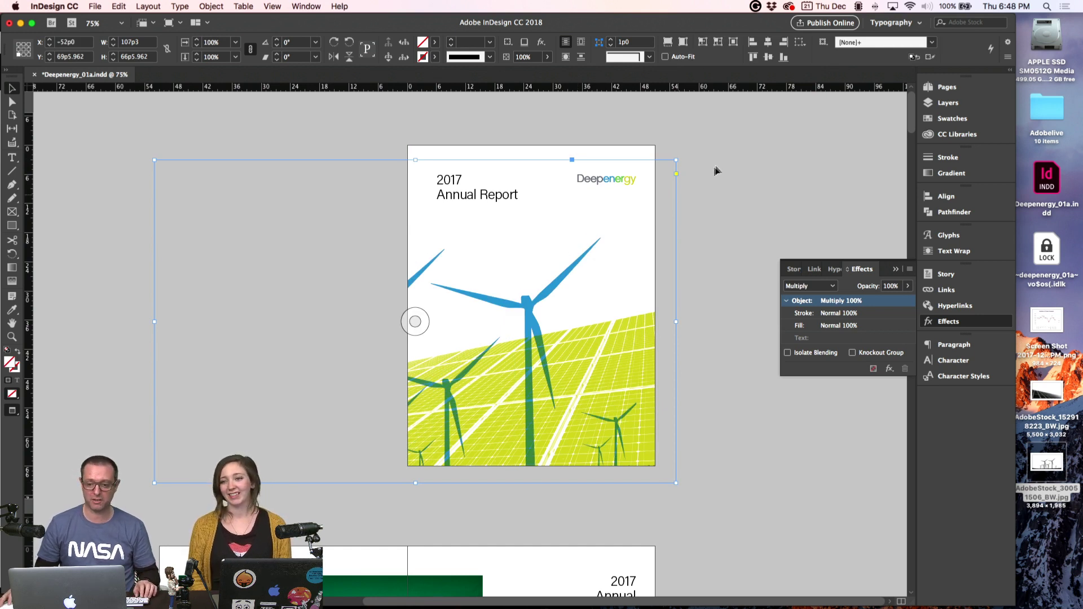
{"action": "left_click_drag", "start_coordinate": [675, 161], "coordinate": [683, 154]}
{"action": "left_click_drag", "start_coordinate": [591, 263], "coordinate": [592, 247]}
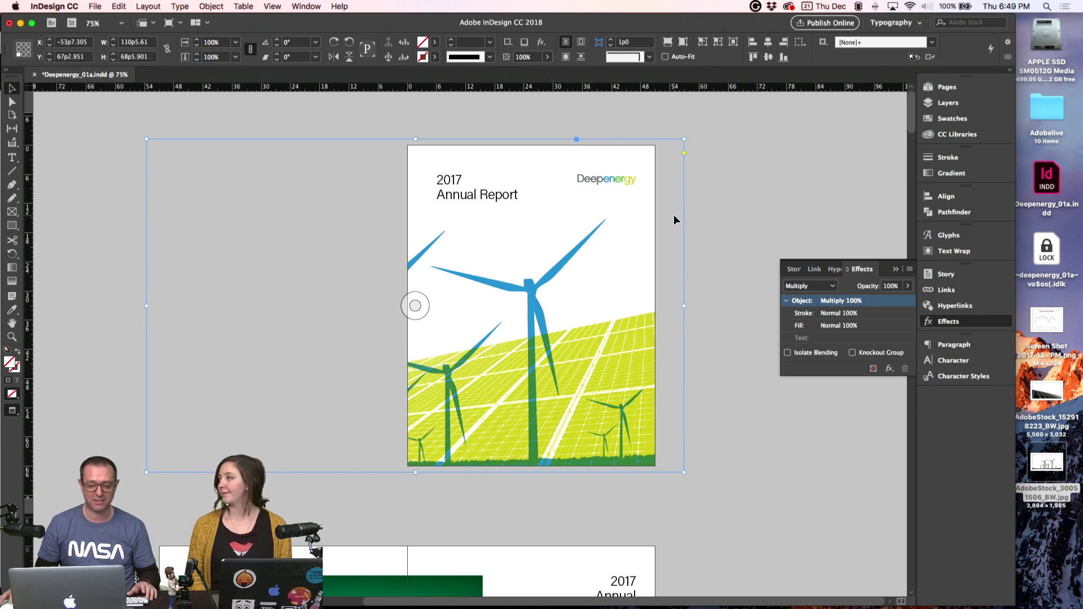
{"action": "left_click_drag", "start_coordinate": [673, 215], "coordinate": [660, 214]}
{"action": "left_click", "coordinate": [727, 202]}
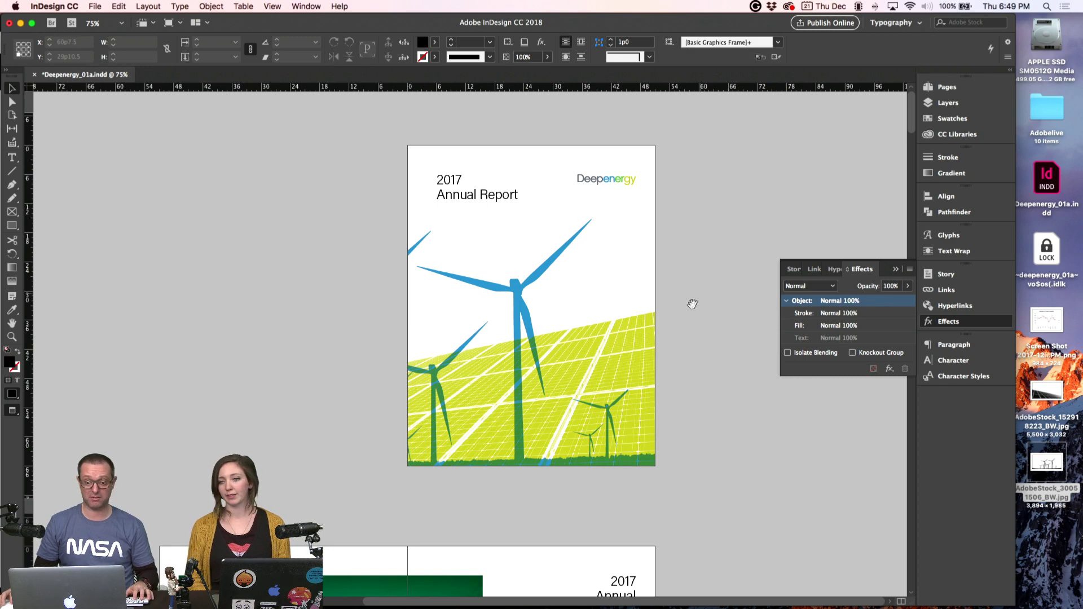
- Compare the new cover with the turbine photo spread on pages 2–3
{"action": "scroll", "coordinate": [692, 304], "scroll_direction": "down", "scroll_amount": 3}
{"action": "left_click_drag", "start_coordinate": [703, 305], "coordinate": [703, 237]}
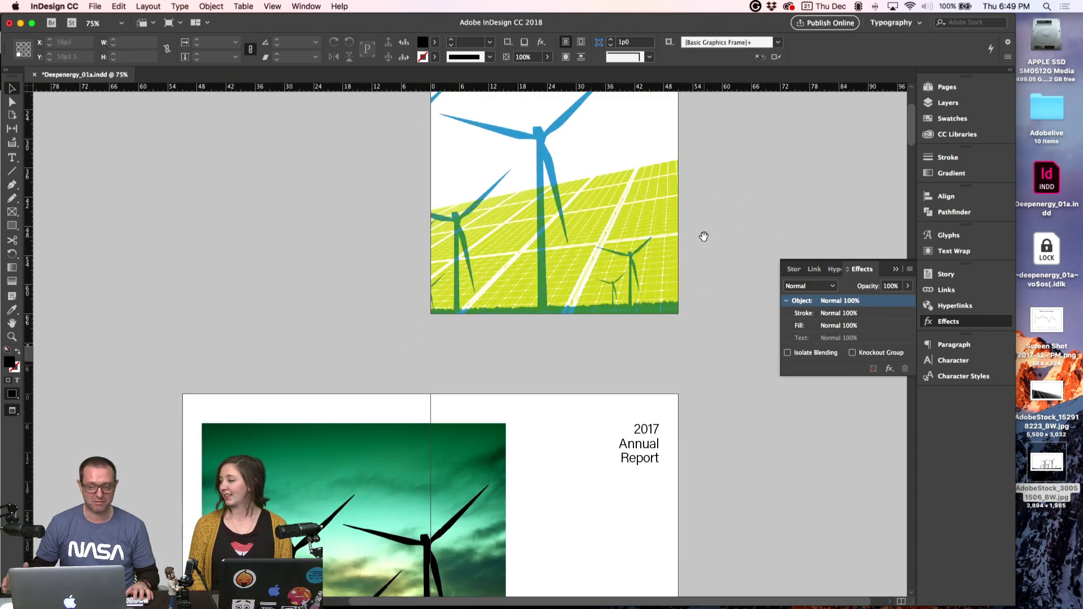
{"action": "scroll", "coordinate": [703, 236], "scroll_direction": "down", "scroll_amount": 5}
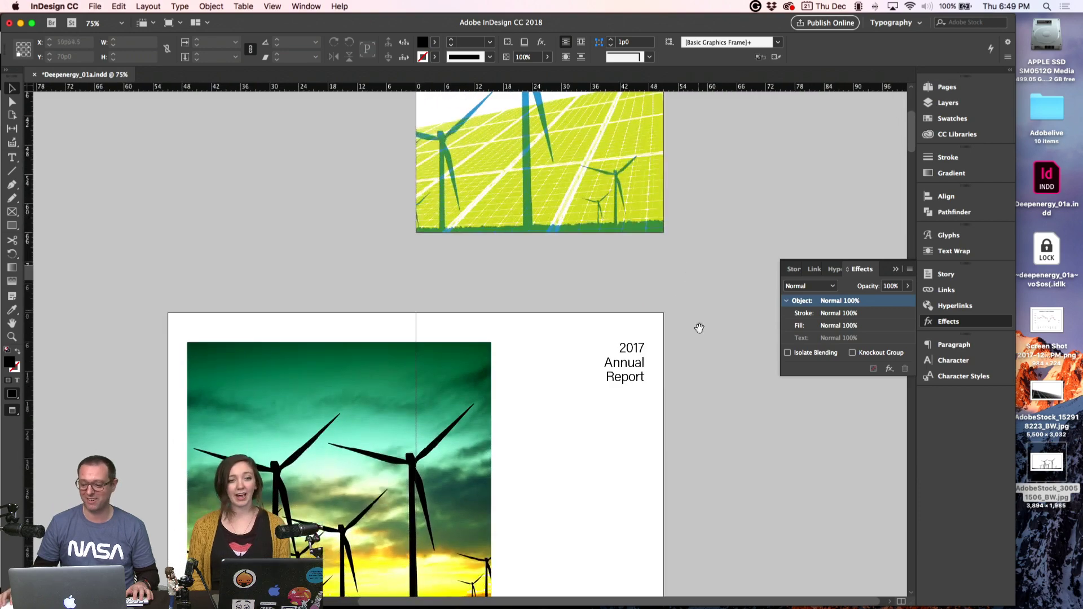
{"action": "scroll", "coordinate": [691, 244], "scroll_direction": "up", "scroll_amount": 10}
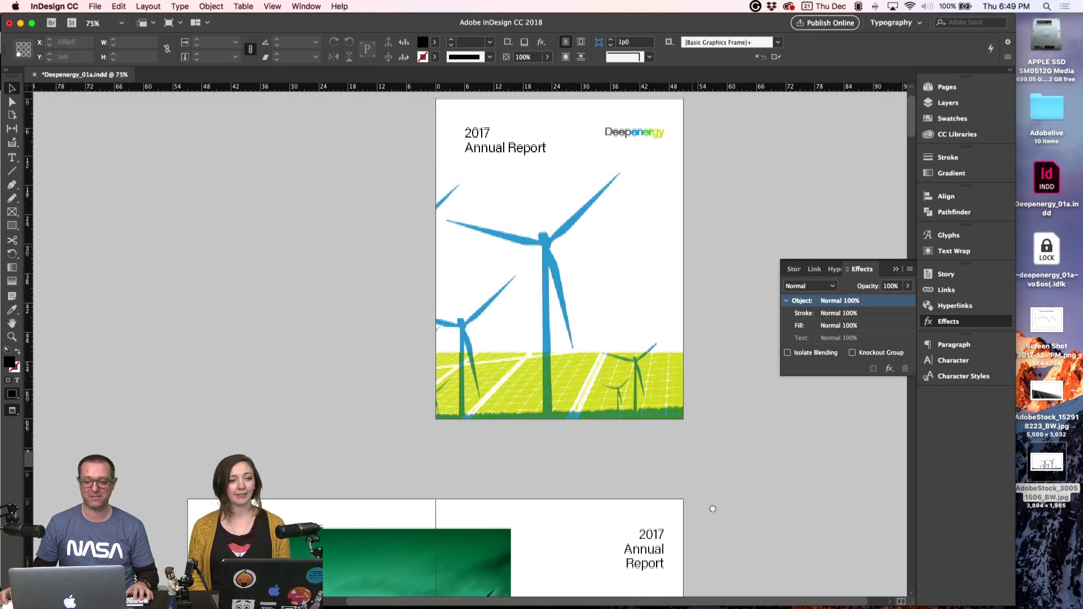
- View the earlier cover design by showing only the Not for now layer in preview, and return to showing only Layer 1
{"action": "key", "text": "w"}
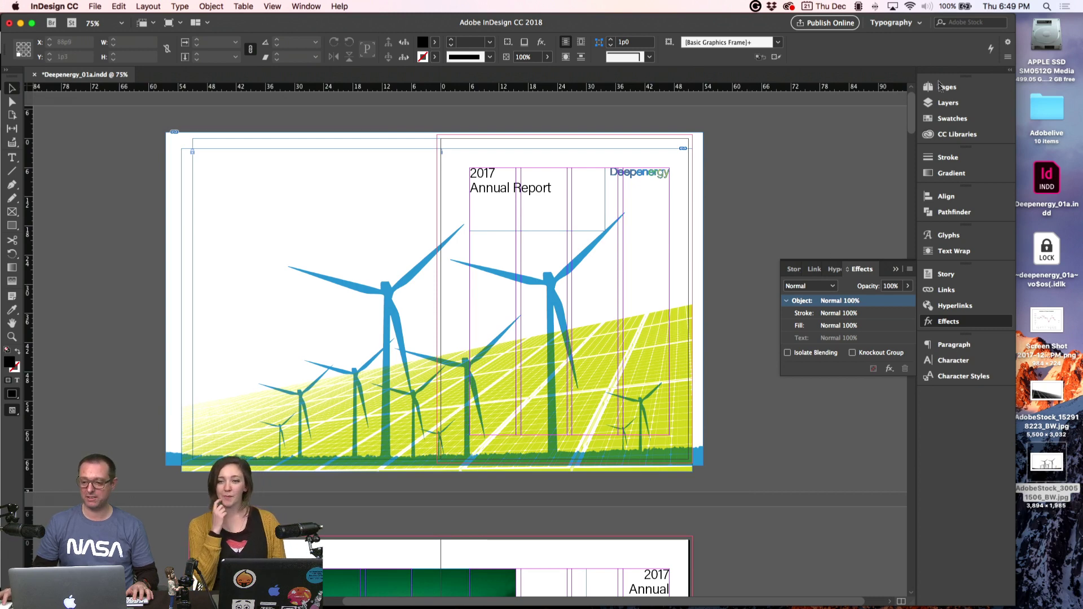
{"action": "left_click", "coordinate": [939, 119]}
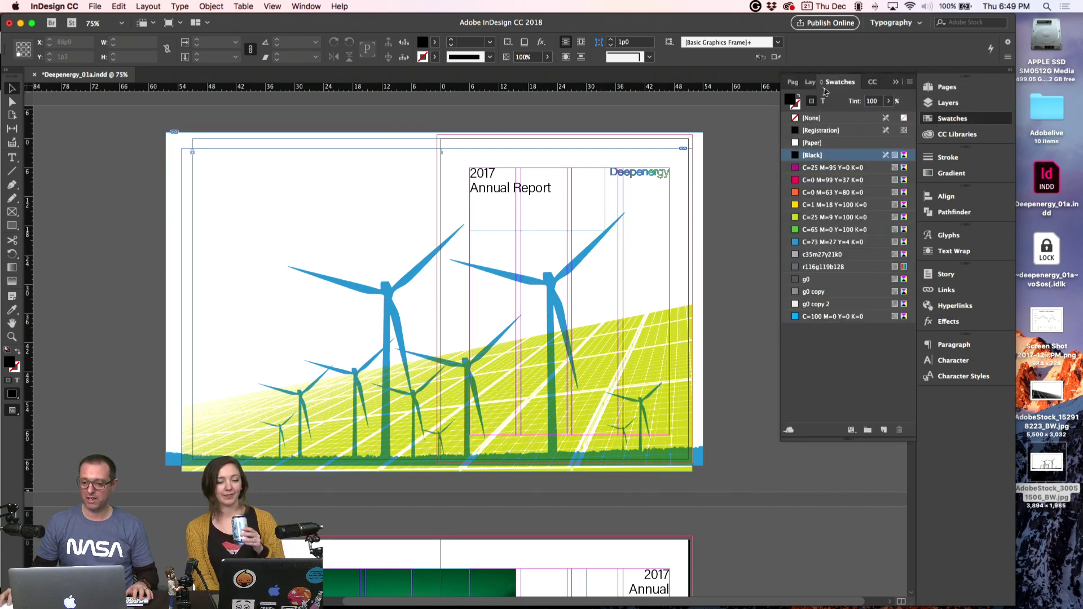
{"action": "left_click", "coordinate": [943, 103]}
{"action": "left_click", "coordinate": [787, 97]}
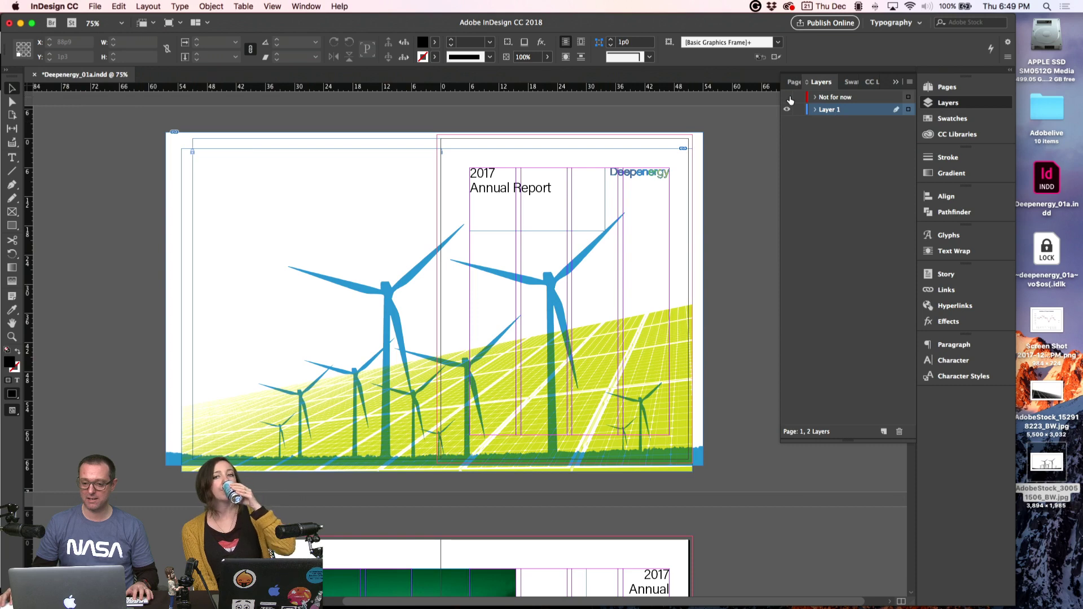
{"action": "left_click", "coordinate": [787, 110]}
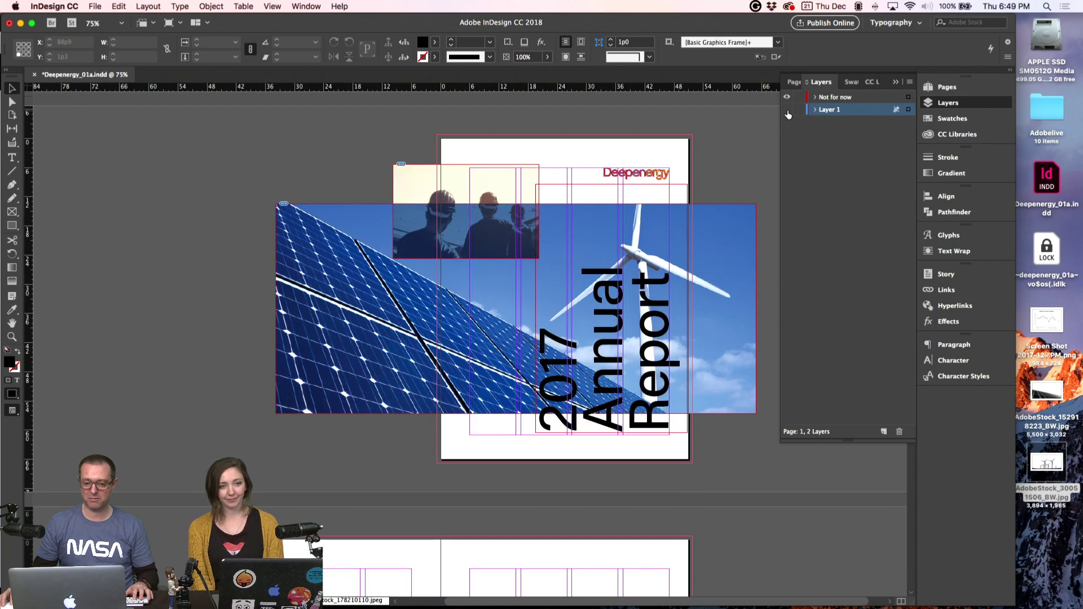
{"action": "key", "text": "w"}
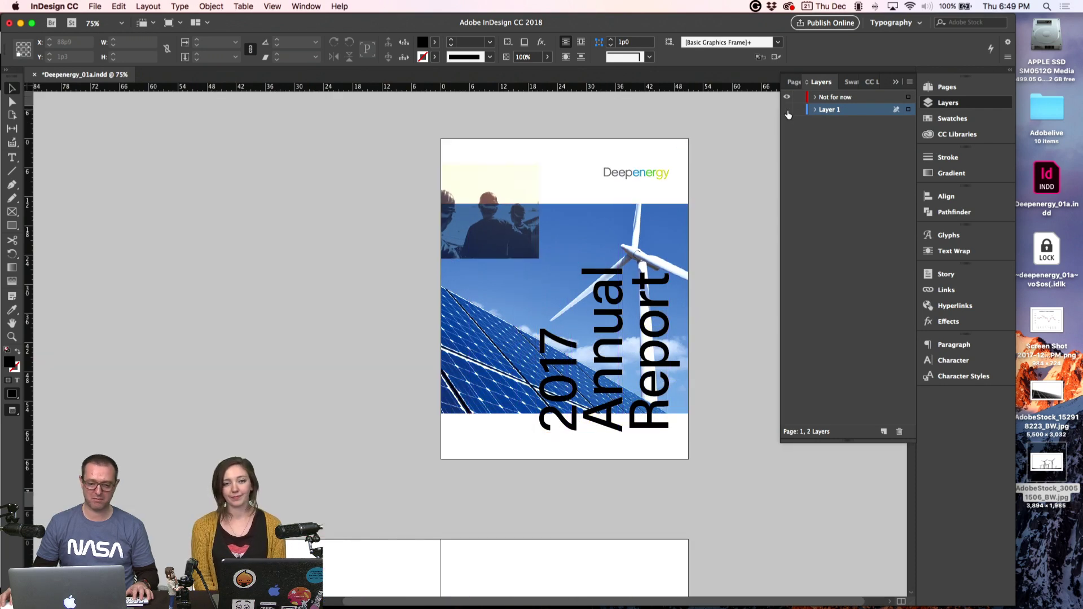
{"action": "left_click", "coordinate": [695, 270]}
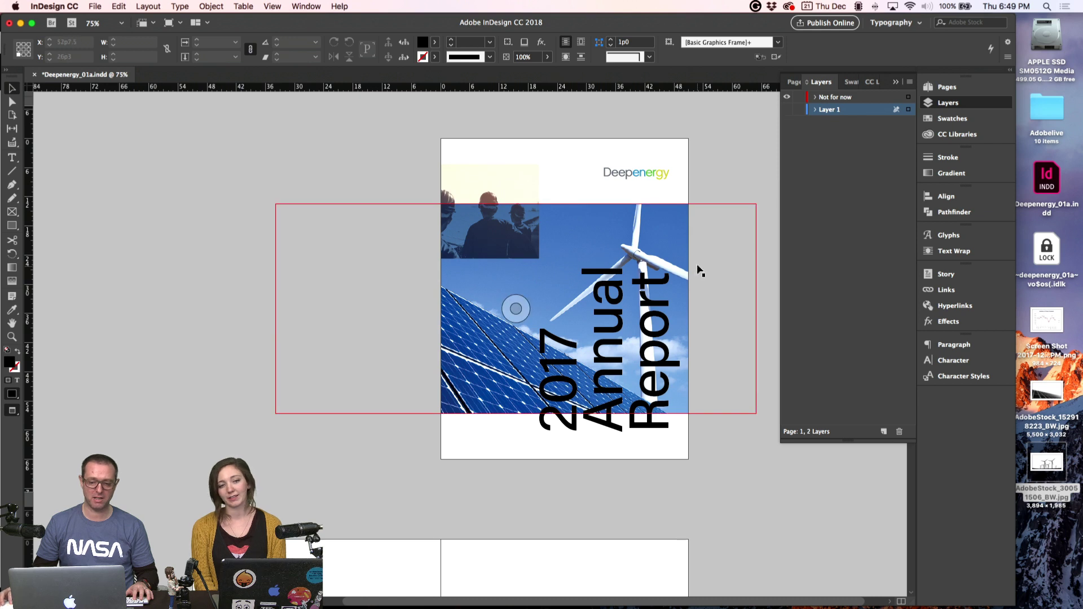
{"action": "left_click", "coordinate": [655, 248]}
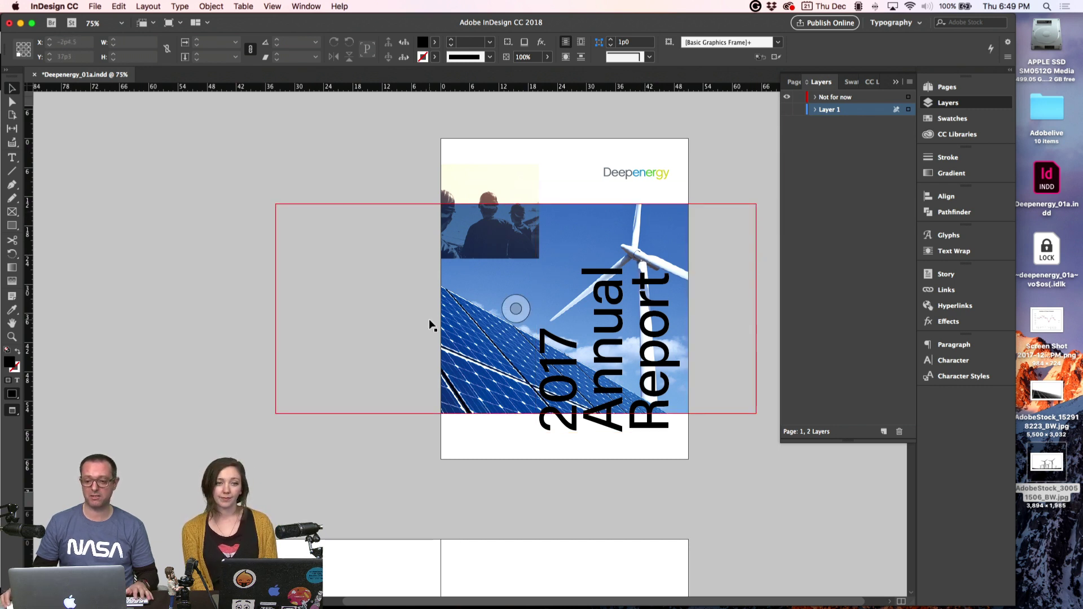
{"action": "left_click", "coordinate": [787, 109]}
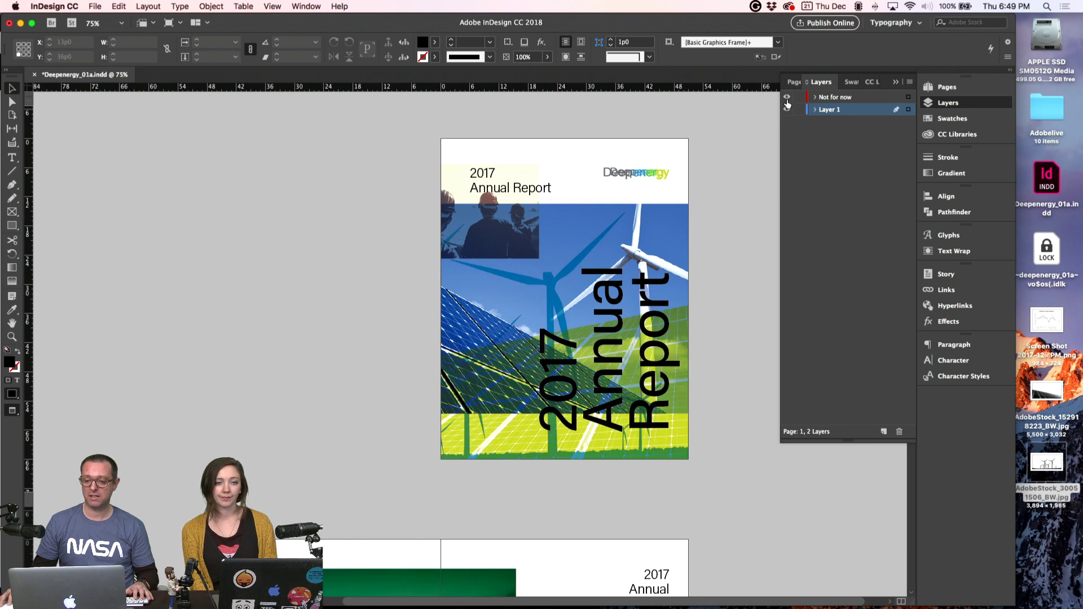
{"action": "left_click", "coordinate": [787, 97]}
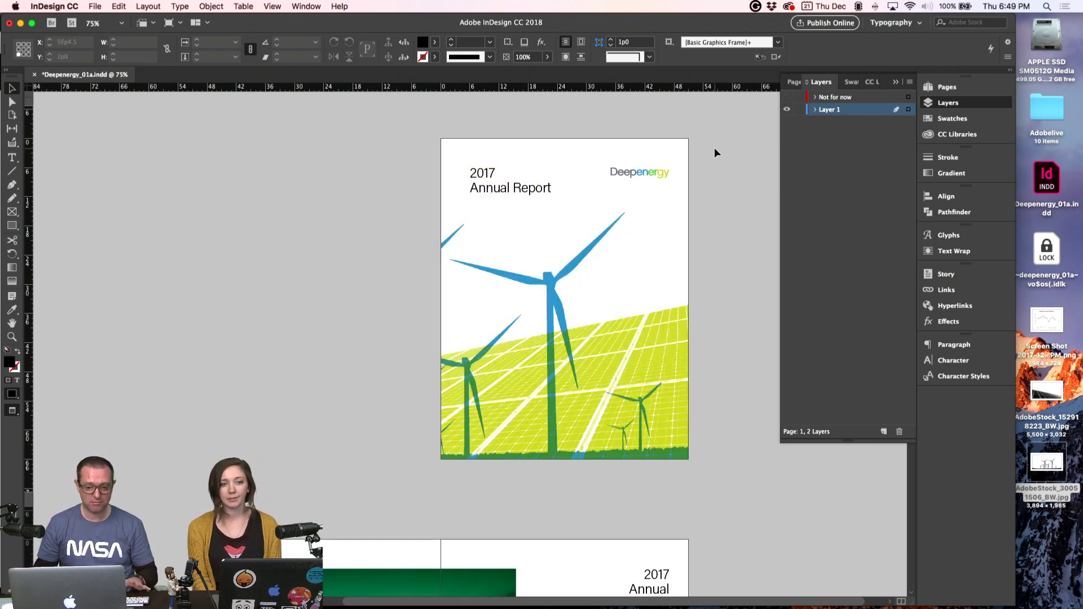
- Examine the cover's logo, title and turbine overlay at closer zoom, as well as the photo spread that follows
{"action": "left_click", "coordinate": [595, 374]}
{"action": "scroll", "coordinate": [674, 370], "scroll_direction": "down", "scroll_amount": 1}
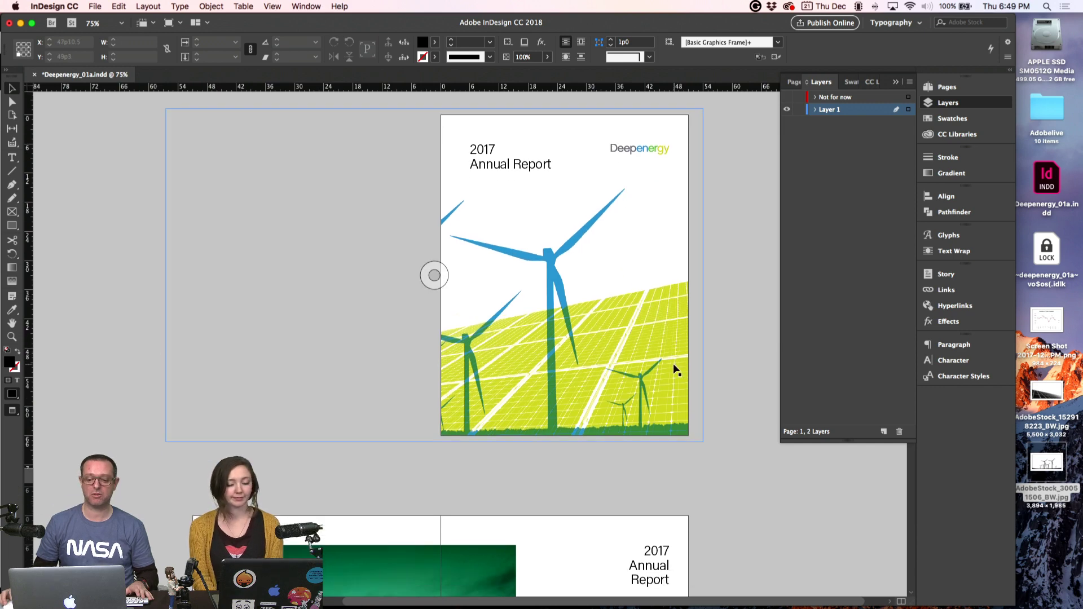
{"action": "scroll", "coordinate": [721, 363], "scroll_direction": "up", "scroll_amount": 1}
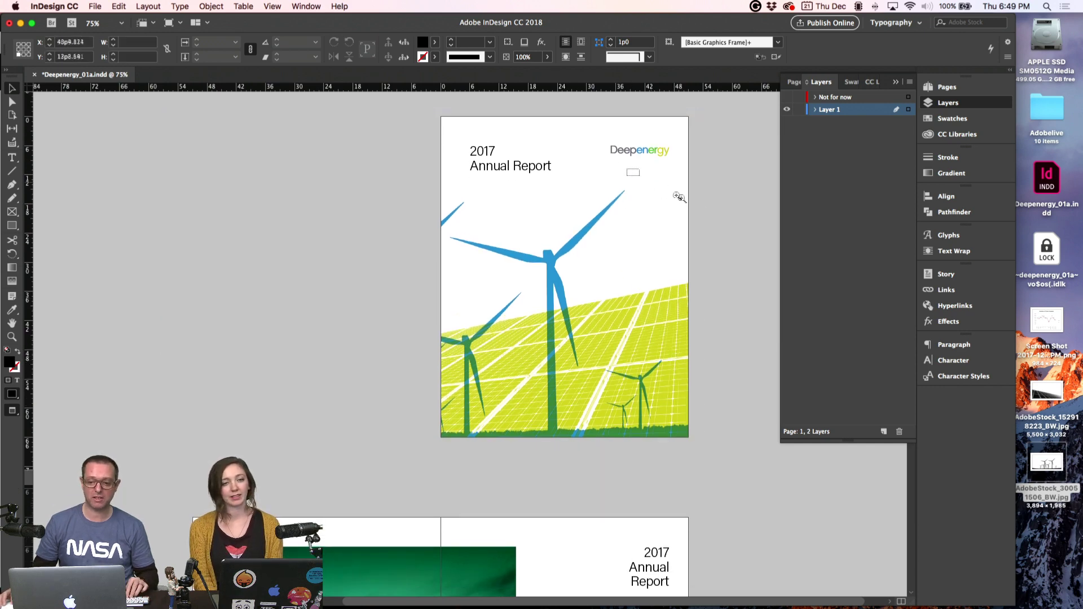
{"action": "left_click_drag", "start_coordinate": [679, 197], "coordinate": [746, 238]}
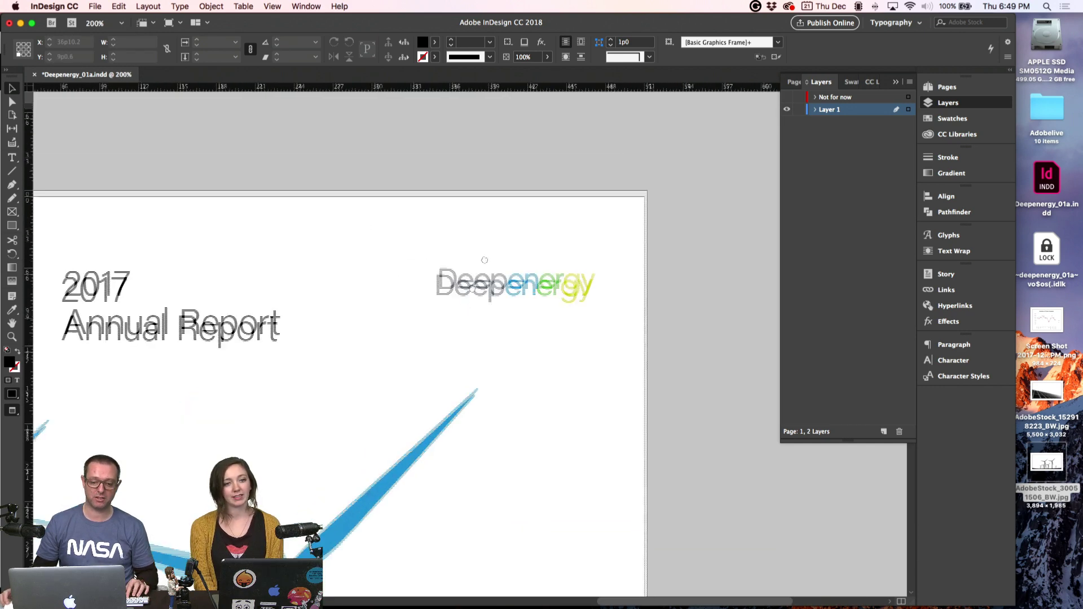
{"action": "scroll", "coordinate": [452, 374], "scroll_direction": "down", "scroll_amount": 2}
{"action": "left_click", "coordinate": [453, 374], "text": "alt"}
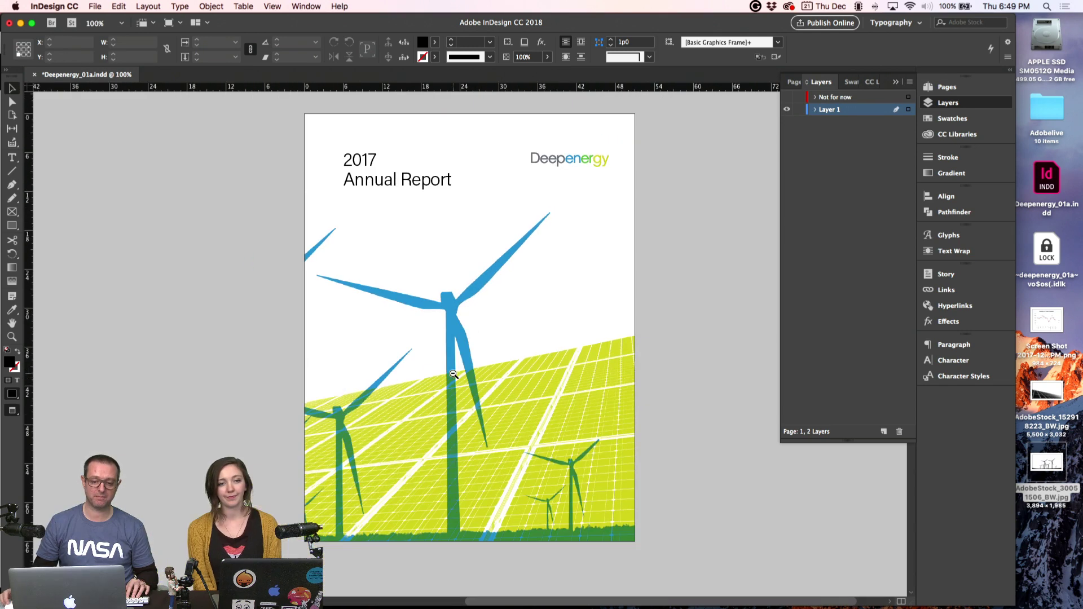
{"action": "scroll", "coordinate": [694, 357], "scroll_direction": "down", "scroll_amount": 10}
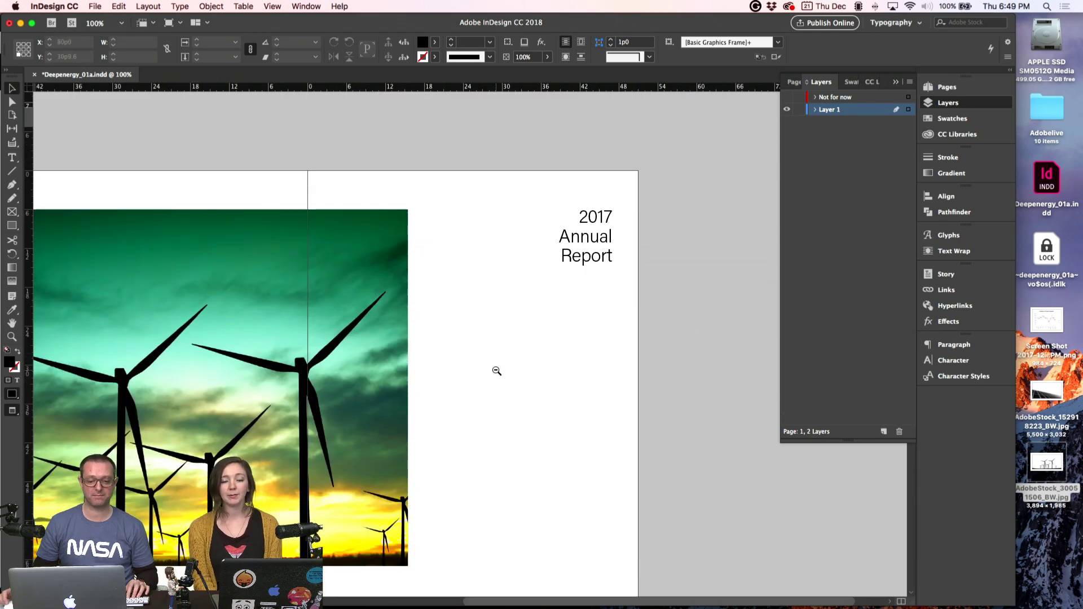
{"action": "left_click", "coordinate": [496, 371], "text": "alt"}
- Enlarge the page thumbnail overview and look through the annual report's spreads
{"action": "left_click", "coordinate": [947, 87]}
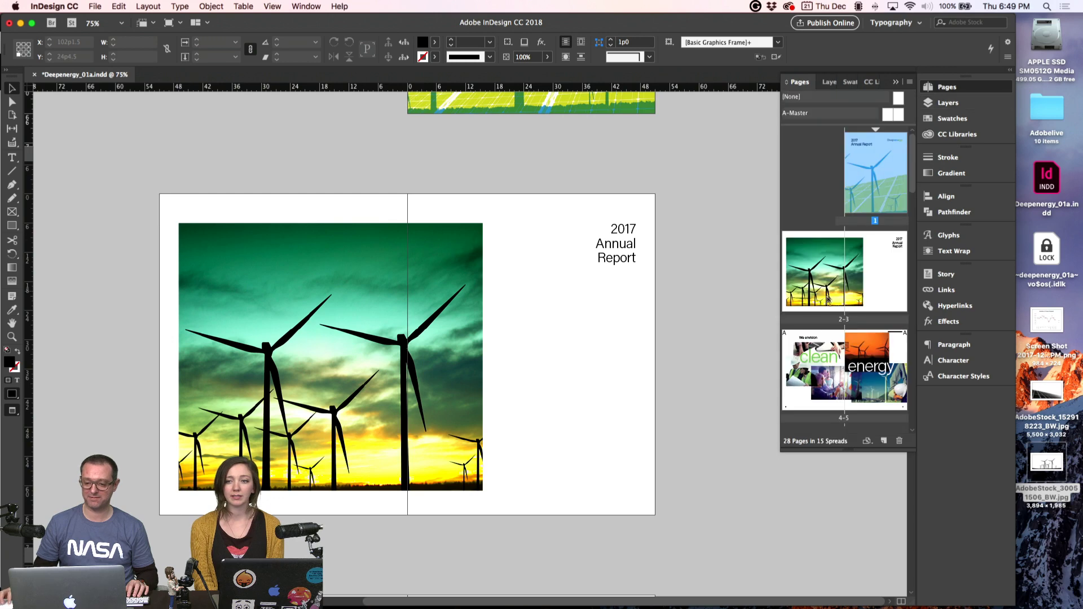
{"action": "left_click_drag", "start_coordinate": [779, 454], "coordinate": [705, 509]}
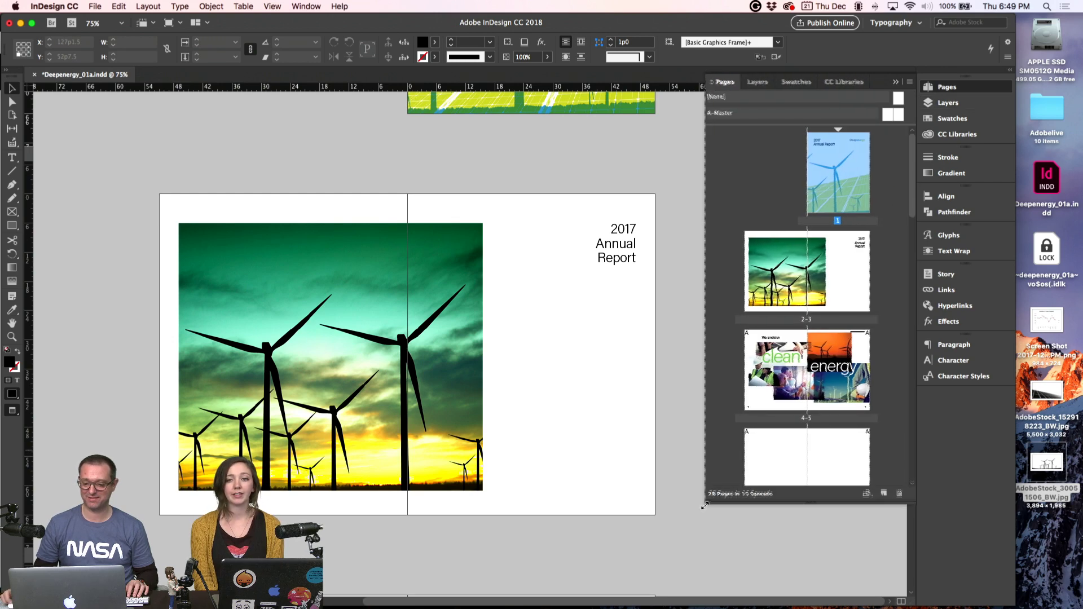
{"action": "scroll", "coordinate": [825, 348], "scroll_direction": "down", "scroll_amount": 3}
{"action": "scroll", "coordinate": [825, 348], "scroll_direction": "down", "scroll_amount": 5}
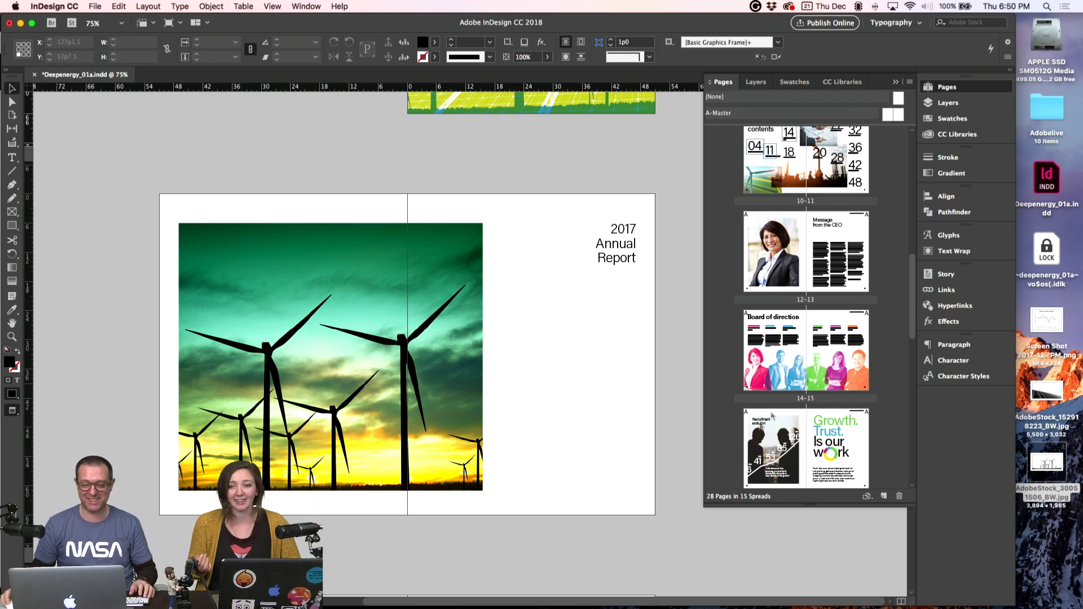
- Try resizing the turbine photo on pages 2–3 from its lower-right corner several times, undoing each attempt
{"action": "left_click", "coordinate": [440, 384]}
{"action": "scroll", "coordinate": [512, 379], "scroll_direction": "left", "scroll_amount": 2}
{"action": "scroll", "coordinate": [512, 379], "scroll_direction": "down", "scroll_amount": 1}
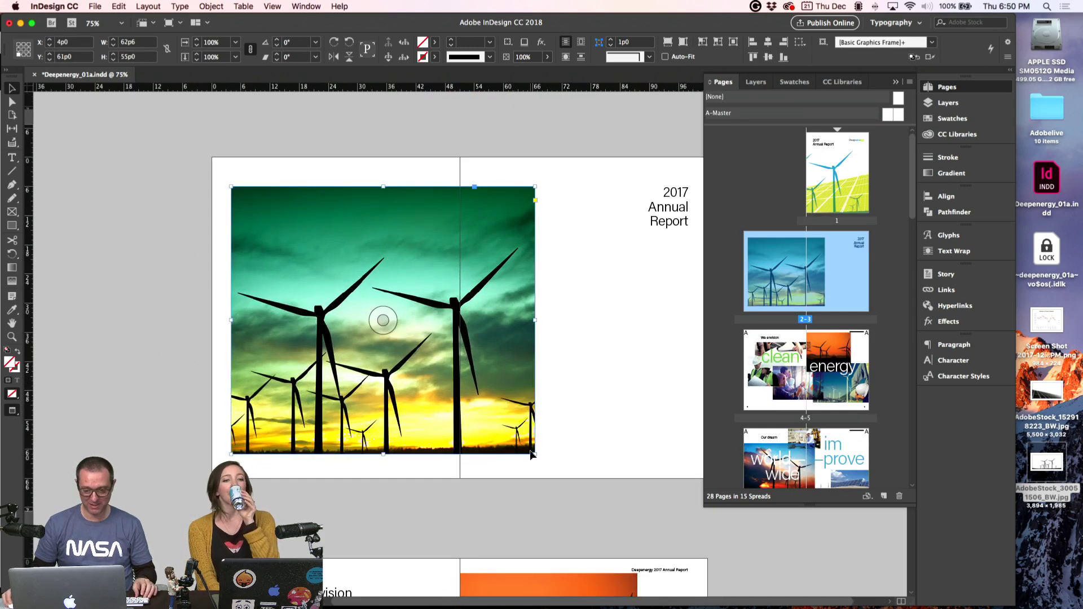
{"action": "left_click_drag", "start_coordinate": [534, 455], "coordinate": [501, 421]}
{"action": "key", "text": "super+z"}
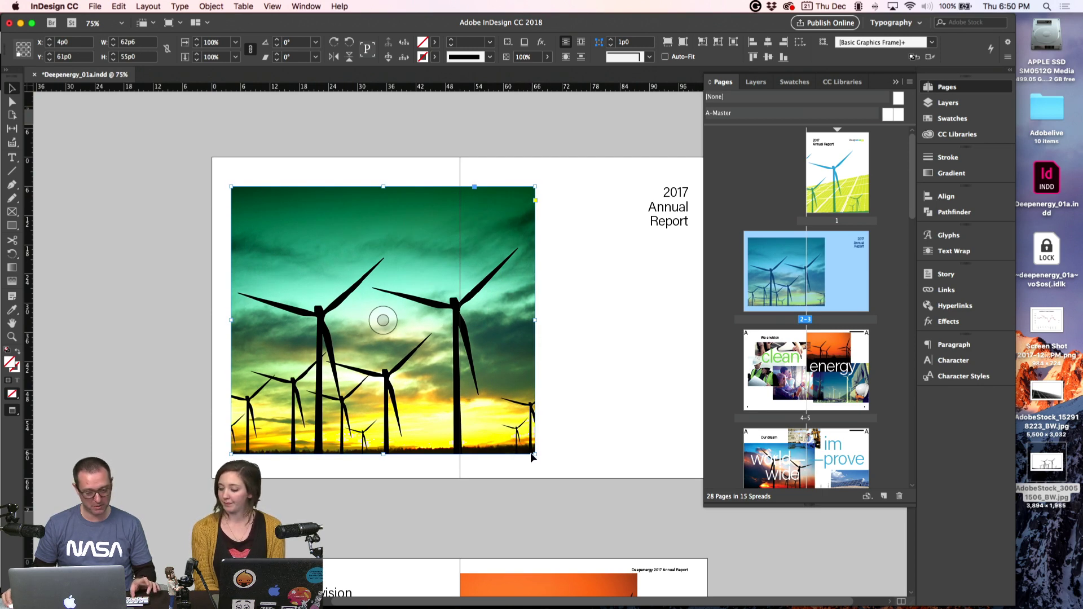
{"action": "left_click_drag", "start_coordinate": [534, 455], "coordinate": [645, 337]}
{"action": "key", "text": "super+z"}
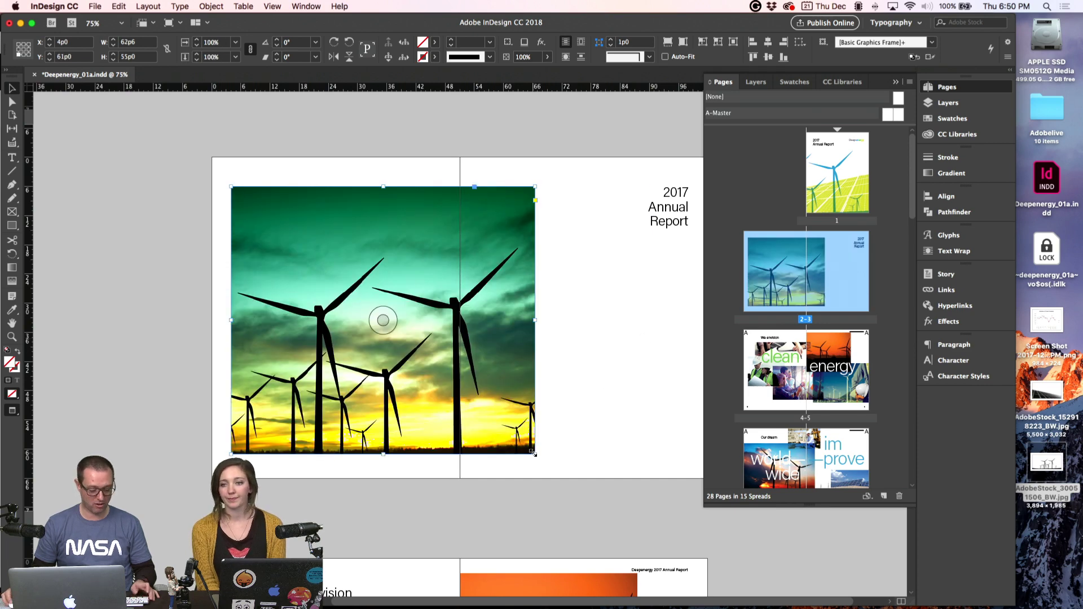
{"action": "left_click_drag", "start_coordinate": [535, 455], "coordinate": [616, 343]}
{"action": "key", "text": "super+z"}
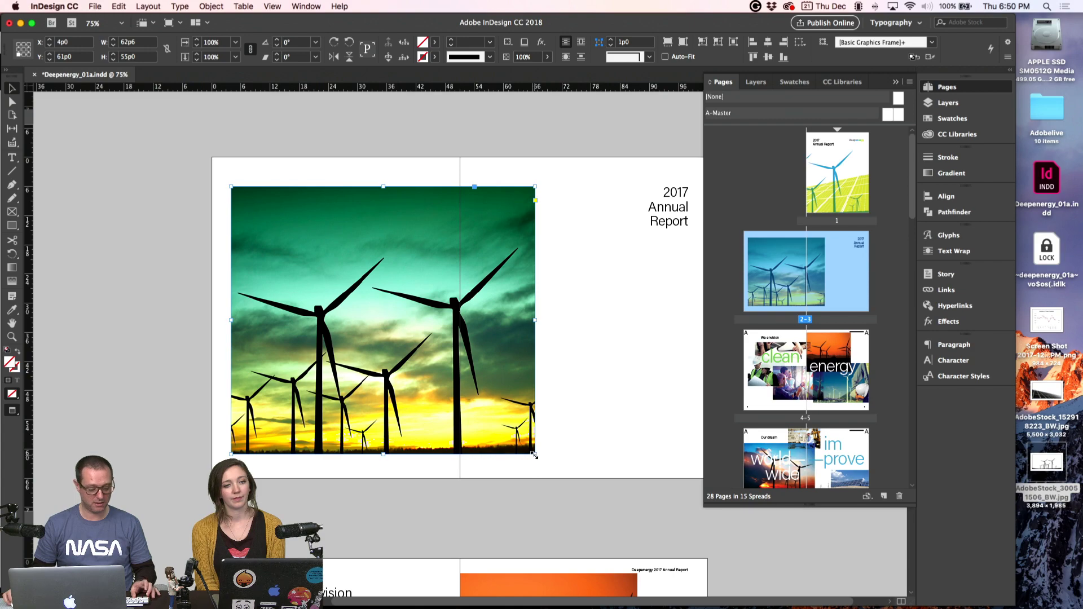
- Scale the turbine photo on pages 2–3 together with its frame to about 61p1 wide and 53p9 high
{"action": "left_click_drag", "start_coordinate": [534, 455], "coordinate": [476, 445]}
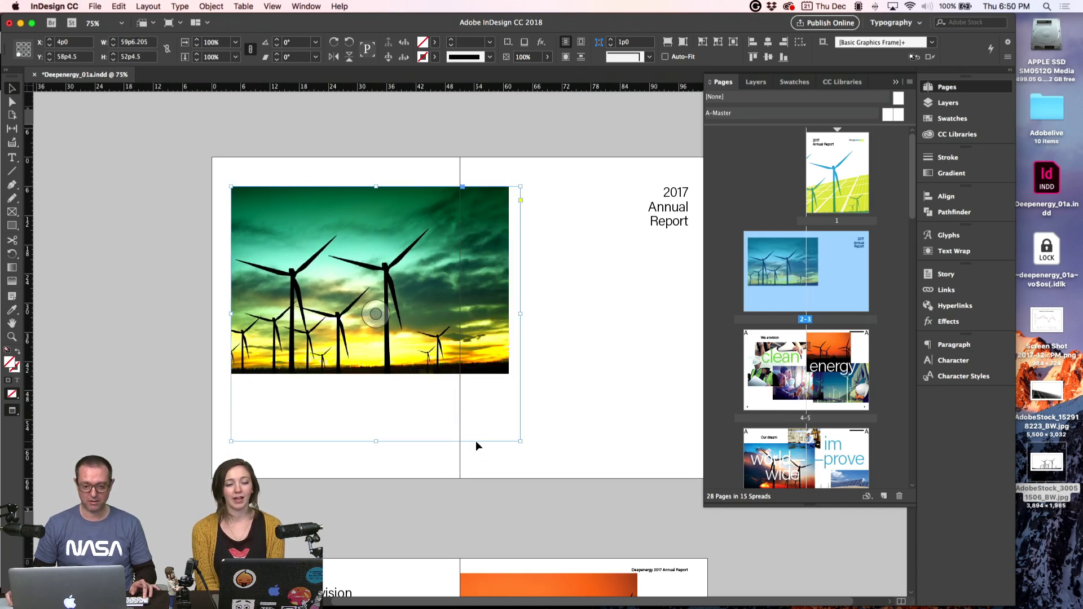
{"action": "double_click", "coordinate": [520, 441]}
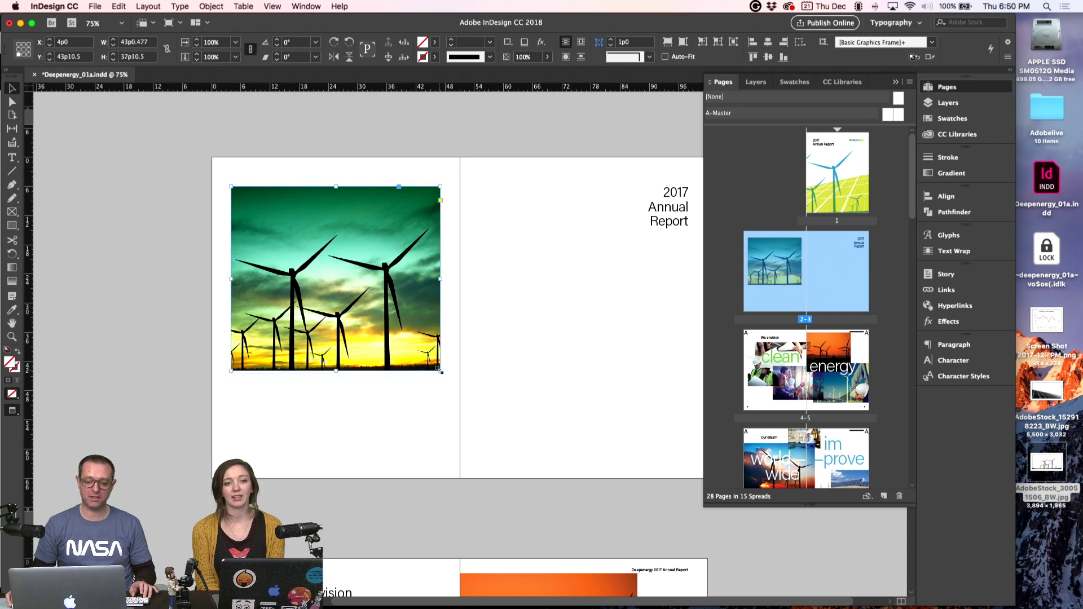
{"action": "left_click_drag", "start_coordinate": [441, 371], "coordinate": [519, 464]}
{"action": "key", "text": "super+z"}
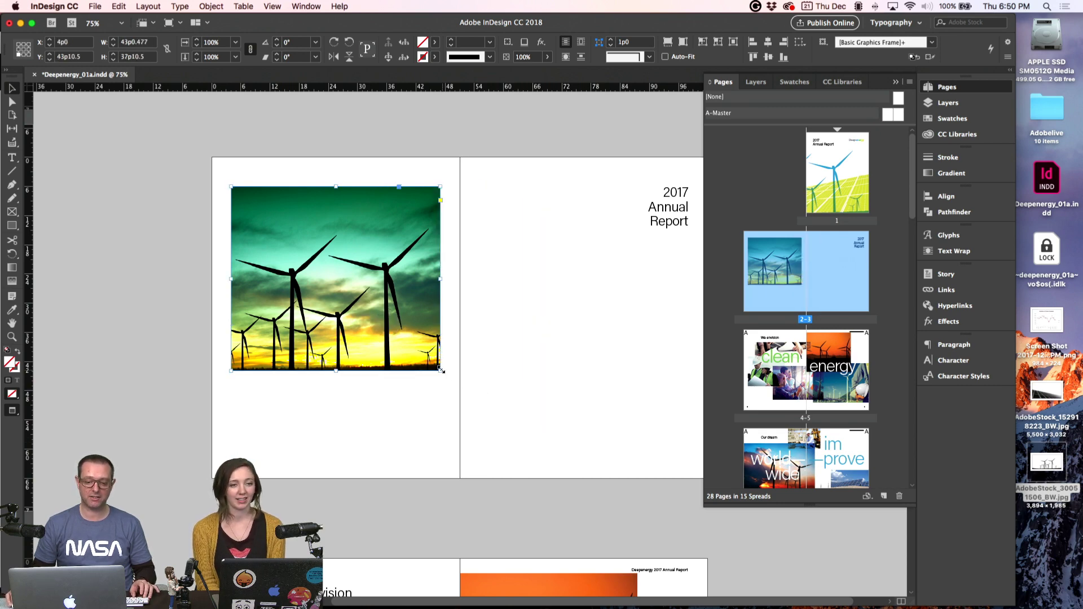
{"action": "left_click_drag", "start_coordinate": [441, 370], "coordinate": [528, 447]}
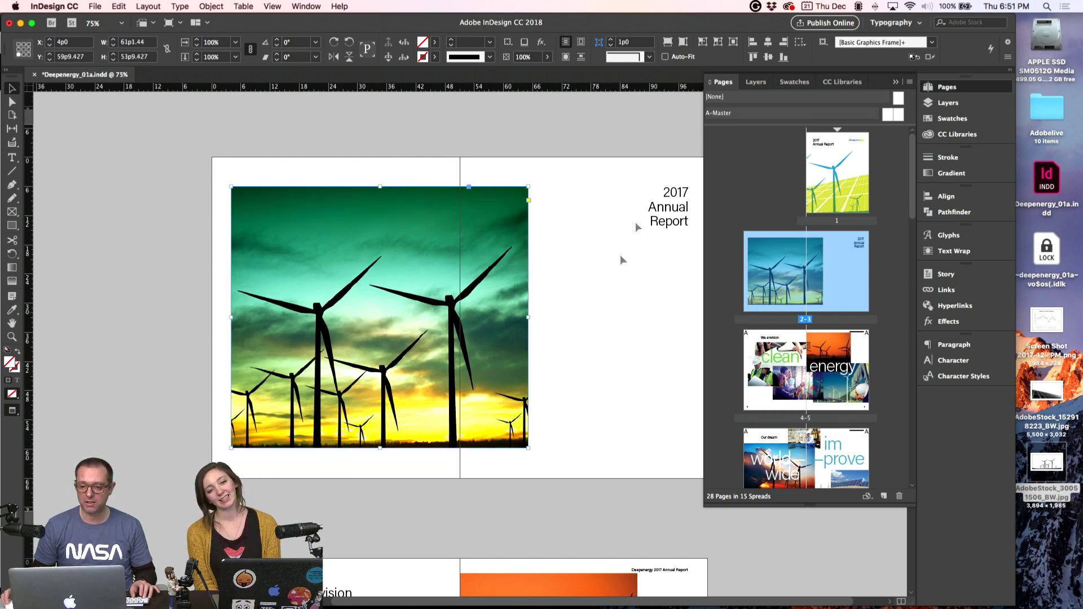
- Try filling the turbine photo's frame proportionally and fitting the photo proportionally inside it, switching between the two
{"action": "left_click", "coordinate": [667, 45]}
{"action": "left_click", "coordinate": [683, 45]}
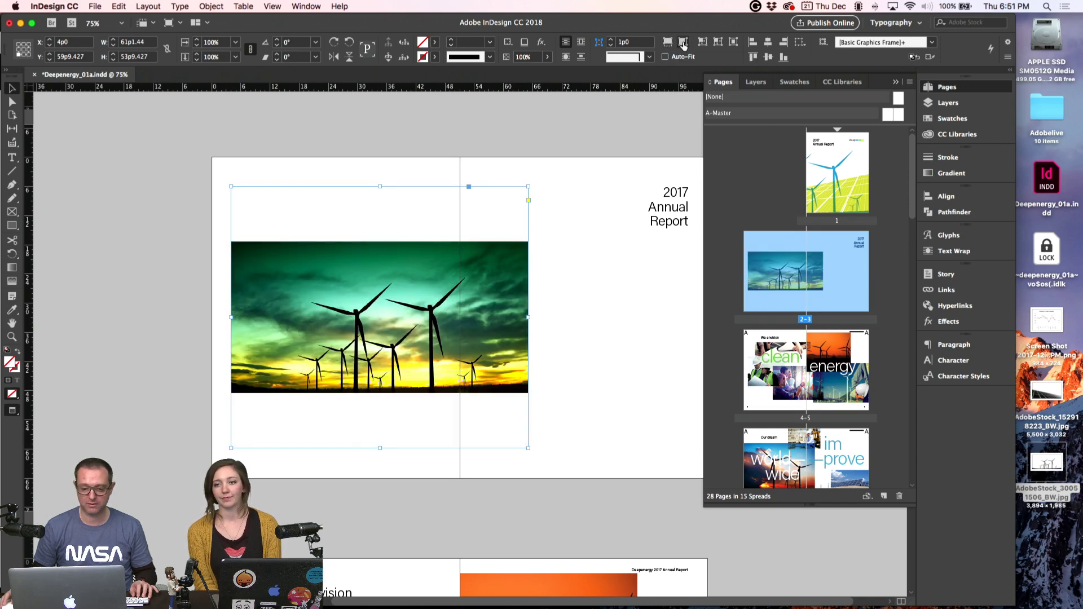
{"action": "left_click", "coordinate": [667, 45]}
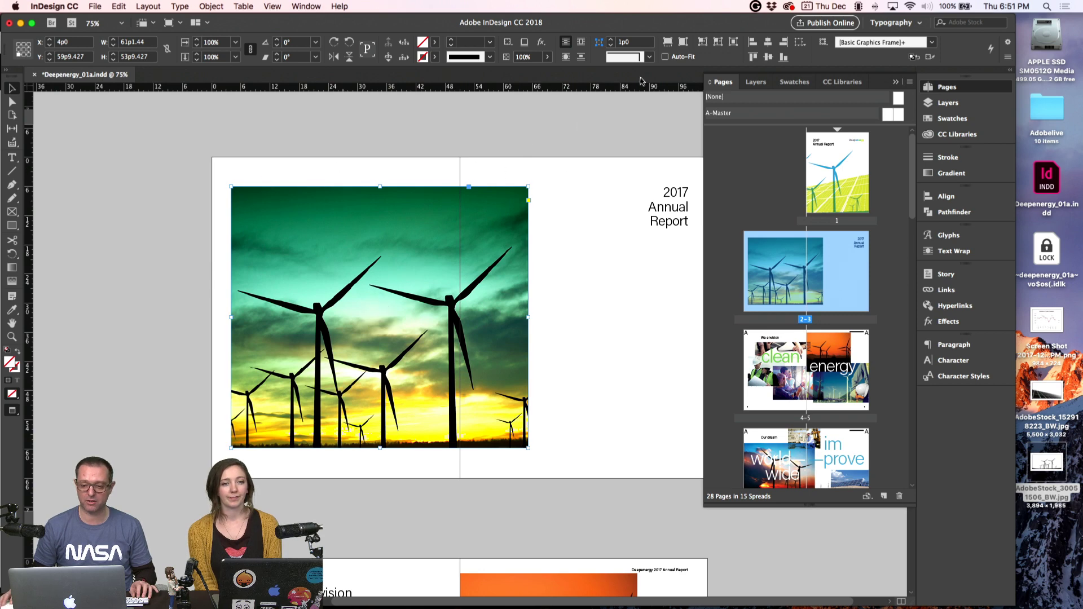
{"action": "left_click", "coordinate": [683, 42]}
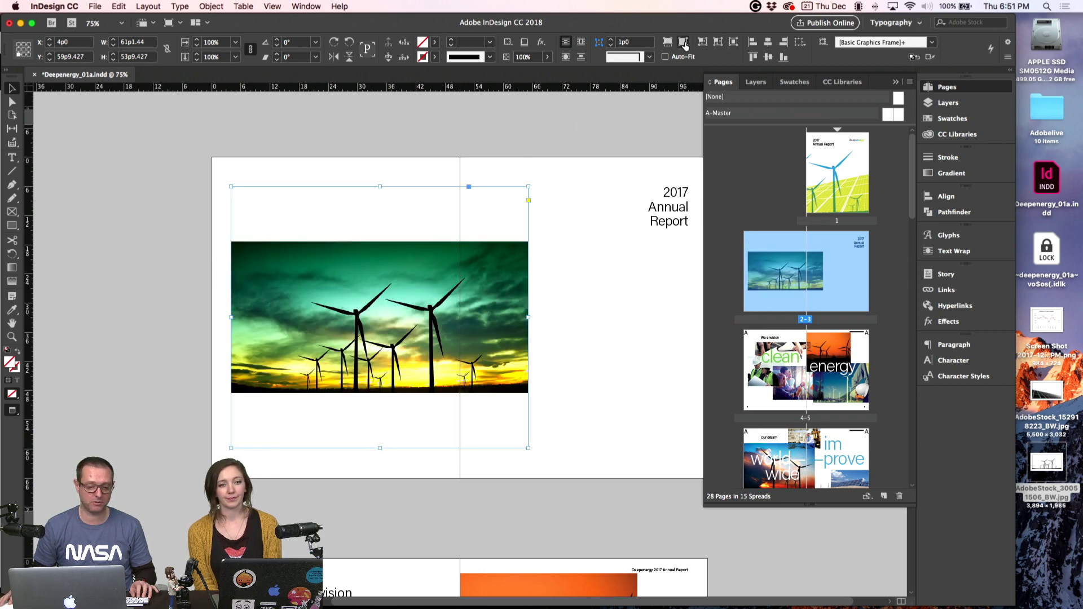
- Try fitting the turbine photo to its frame and the frame to the photo, undoing each fit, and deselect the photo
{"action": "left_click", "coordinate": [702, 43]}
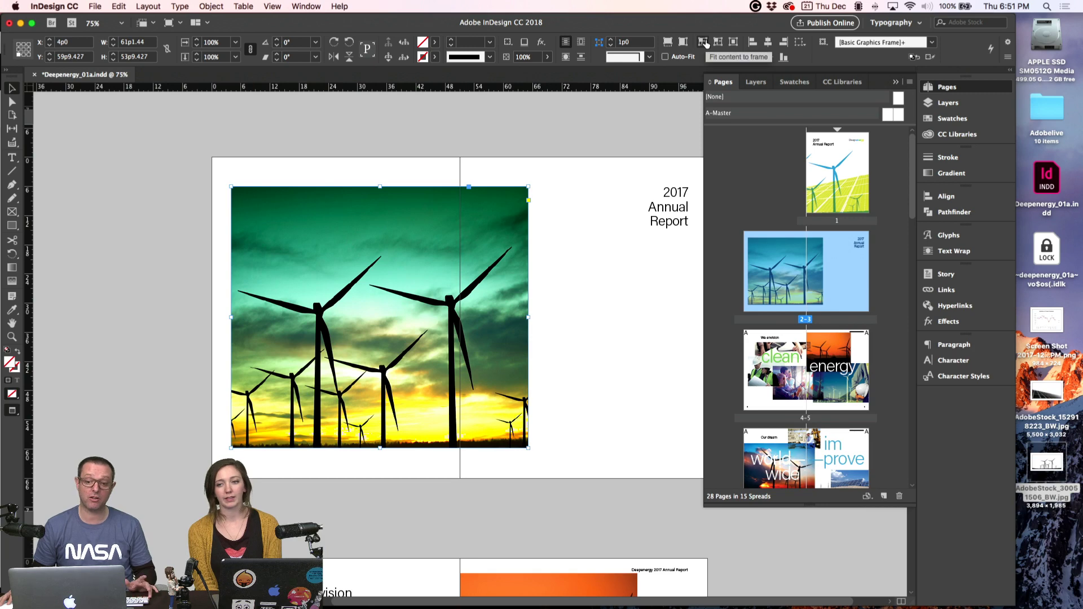
{"action": "left_click", "coordinate": [706, 43]}
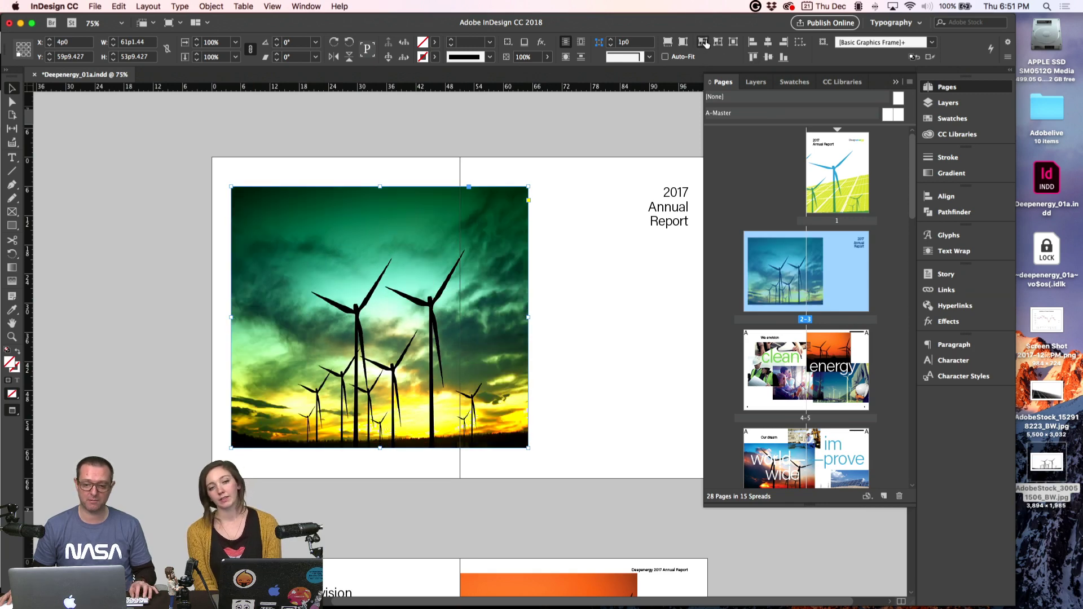
{"action": "key", "text": "super+z"}
{"action": "left_click", "coordinate": [718, 44]}
{"action": "key", "text": "super+z"}
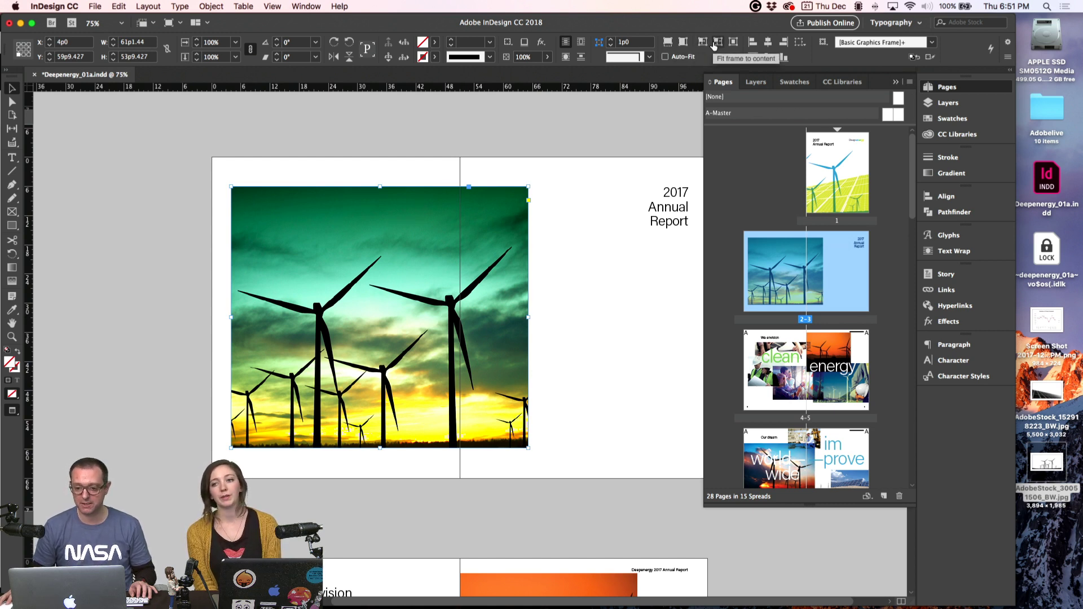
{"action": "left_click", "coordinate": [577, 225]}
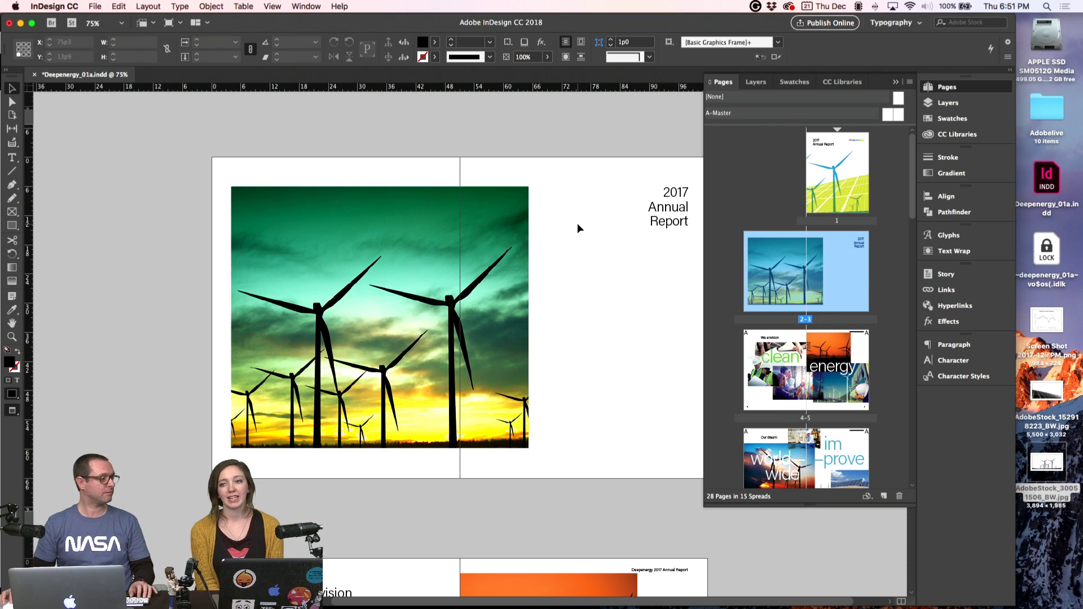
- Try enlarging the "2017 Annual Report" text frame on page 3 from its lower-left corner without scaling the text, undoing each resize
{"action": "scroll", "coordinate": [570, 241], "scroll_direction": "down", "scroll_amount": 2}
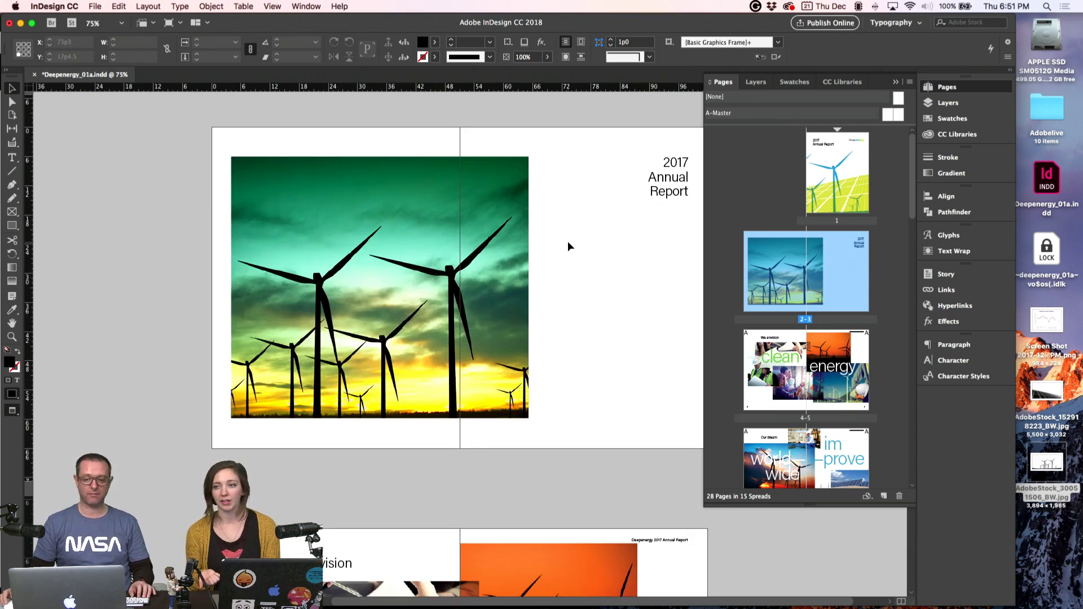
{"action": "left_click", "coordinate": [653, 194]}
{"action": "left_click_drag", "start_coordinate": [605, 221], "coordinate": [449, 337]}
{"action": "key", "text": "super+z"}
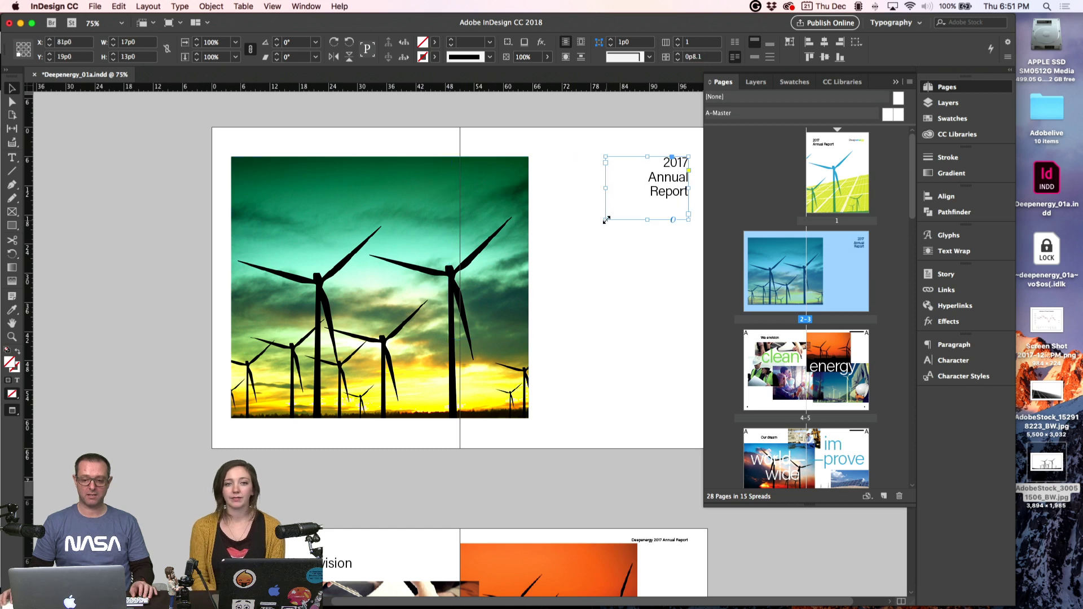
{"action": "left_click_drag", "start_coordinate": [605, 221], "coordinate": [570, 298]}
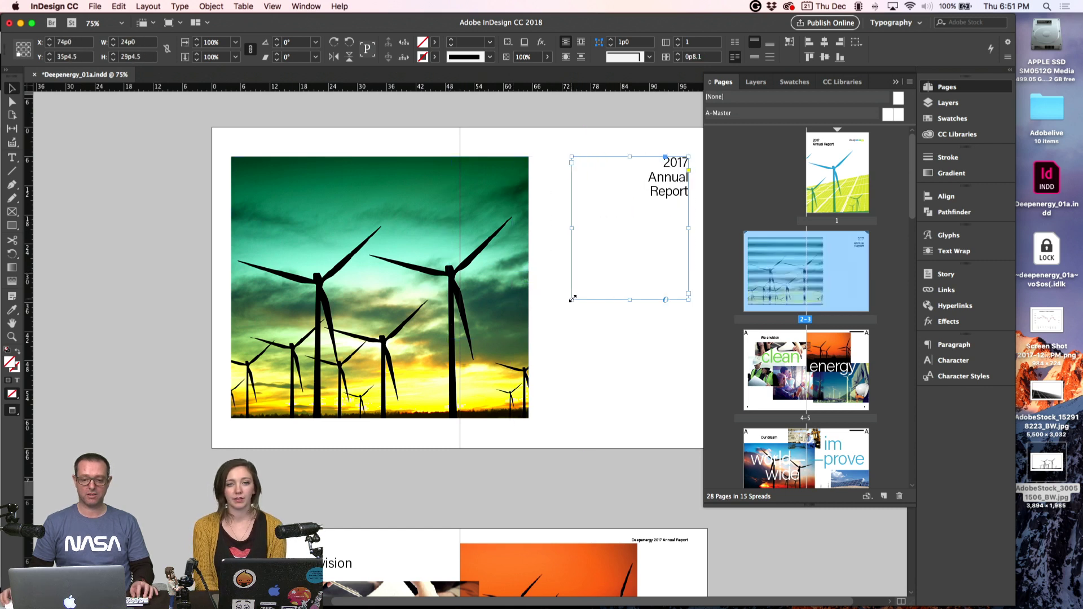
{"action": "key", "text": "super+z"}
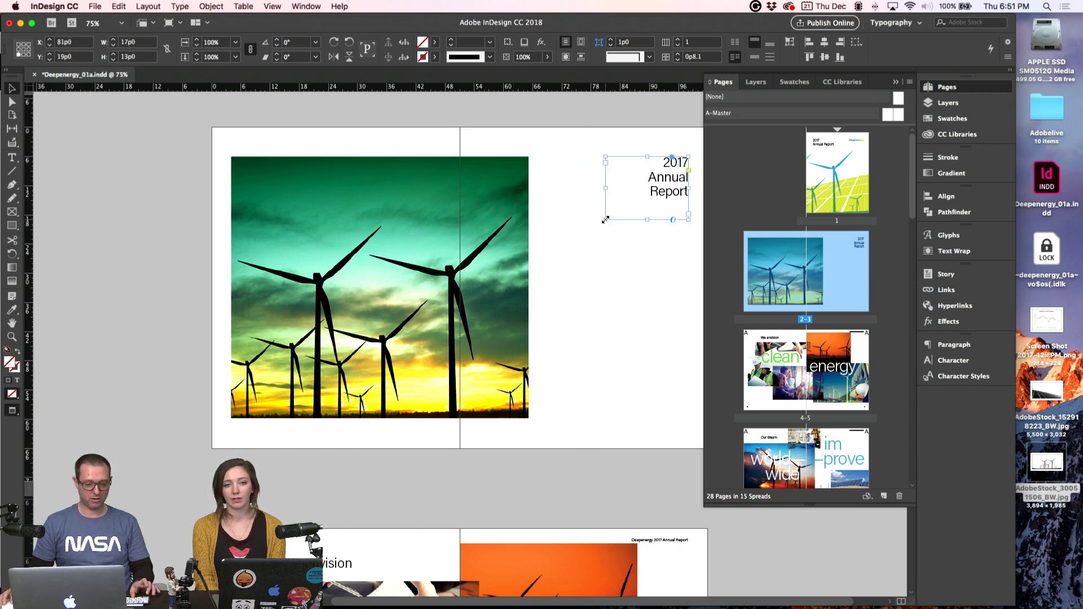
- Try scaling the "2017 Annual Report" frame together with its text to about 65p7 wide and 50p2 high, undoing the scaling and deselecting it
{"action": "left_click_drag", "start_coordinate": [605, 221], "coordinate": [369, 357]}
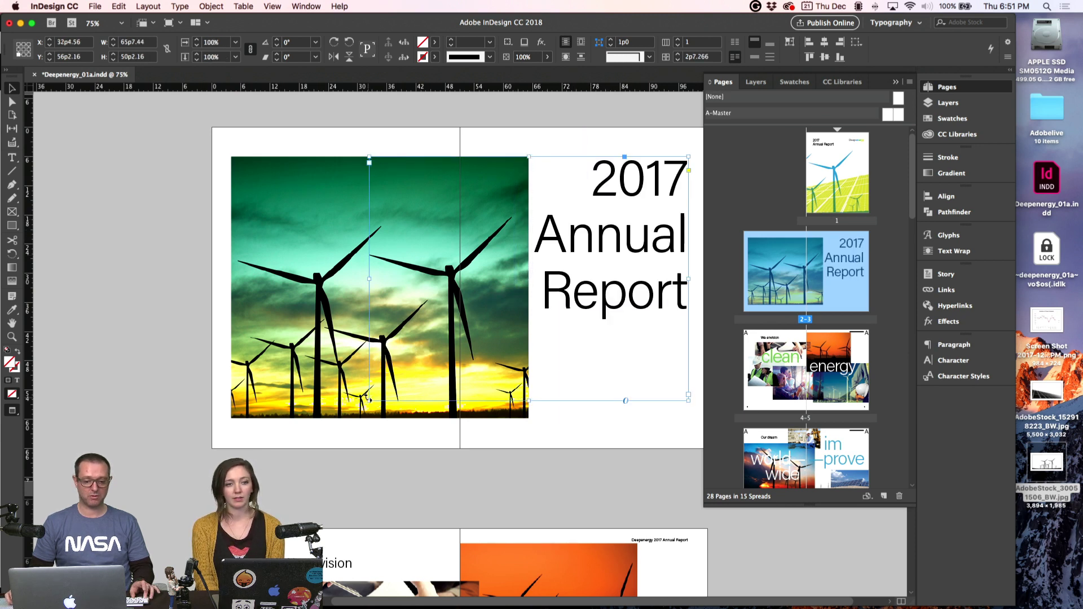
{"action": "left_click_drag", "start_coordinate": [369, 399], "coordinate": [565, 261]}
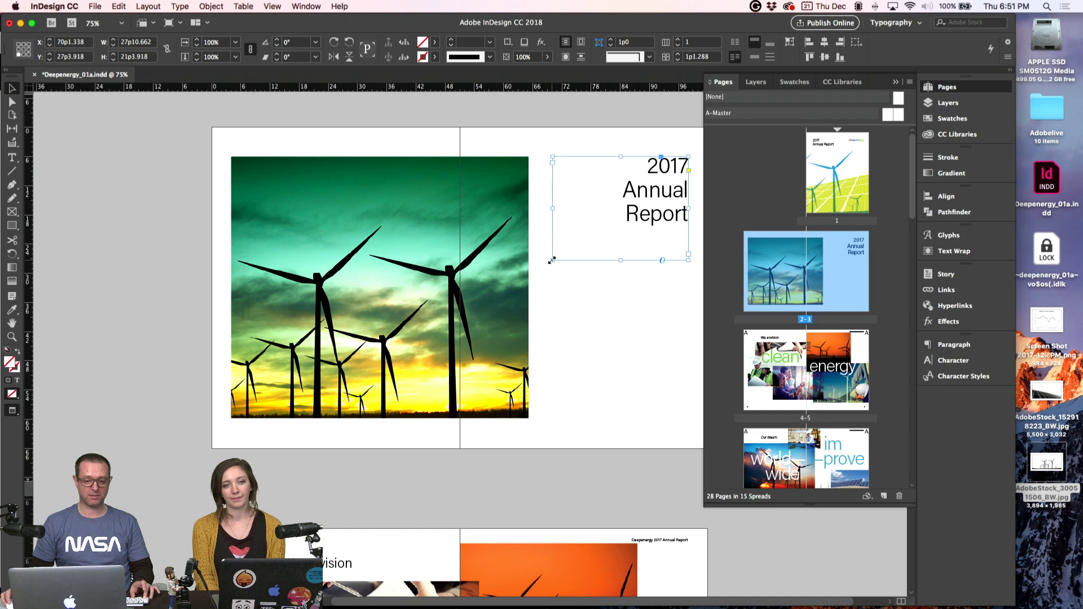
{"action": "left_click_drag", "start_coordinate": [551, 260], "coordinate": [597, 314]}
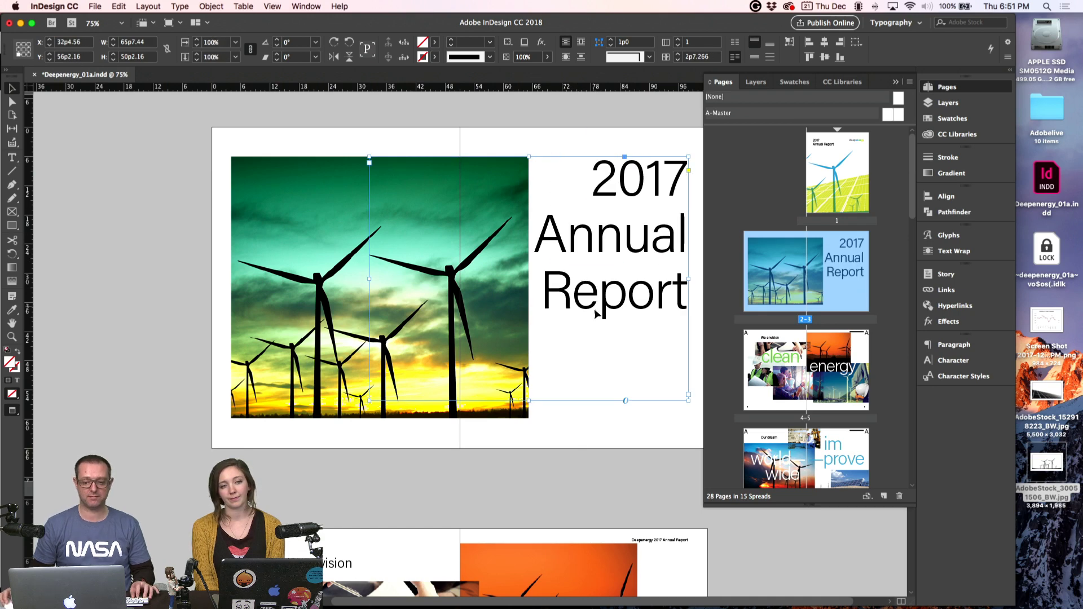
{"action": "key", "text": "super+z"}
{"action": "left_click", "coordinate": [597, 313]}
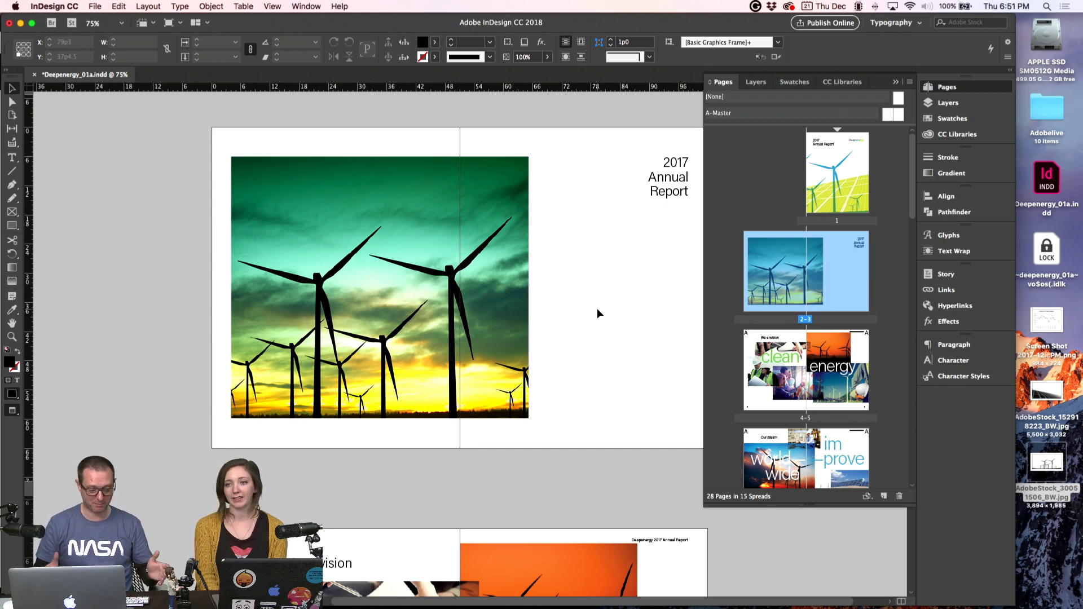
- Look through the spreads from pages 2–3 to the Board of direction spread, narrowing the page thumbnail overview on the way
{"action": "scroll", "coordinate": [597, 314], "scroll_direction": "down", "scroll_amount": 5}
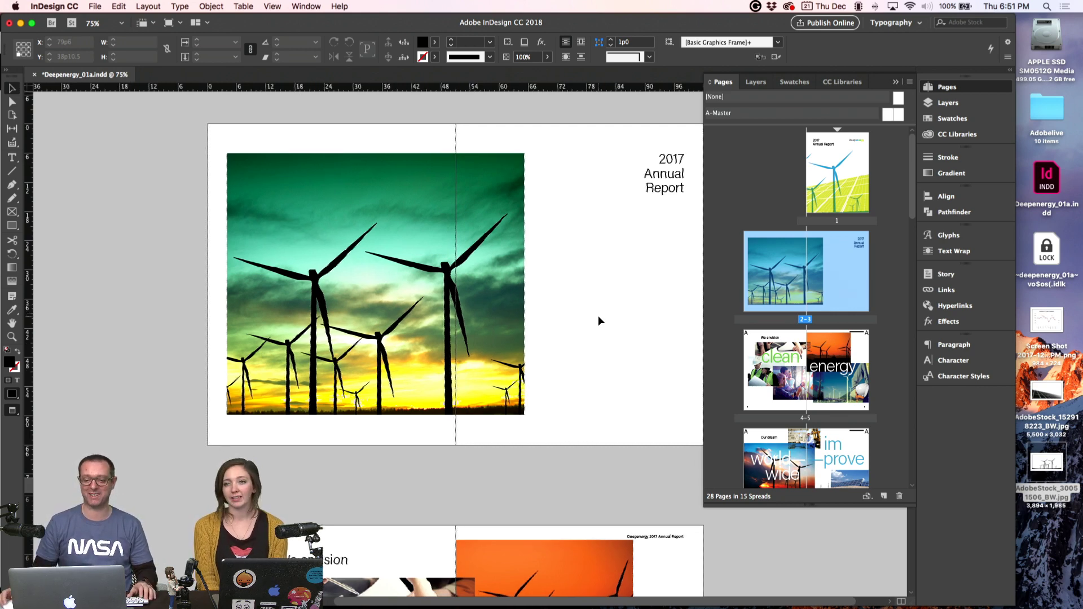
{"action": "scroll", "coordinate": [597, 316], "scroll_direction": "down", "scroll_amount": 6}
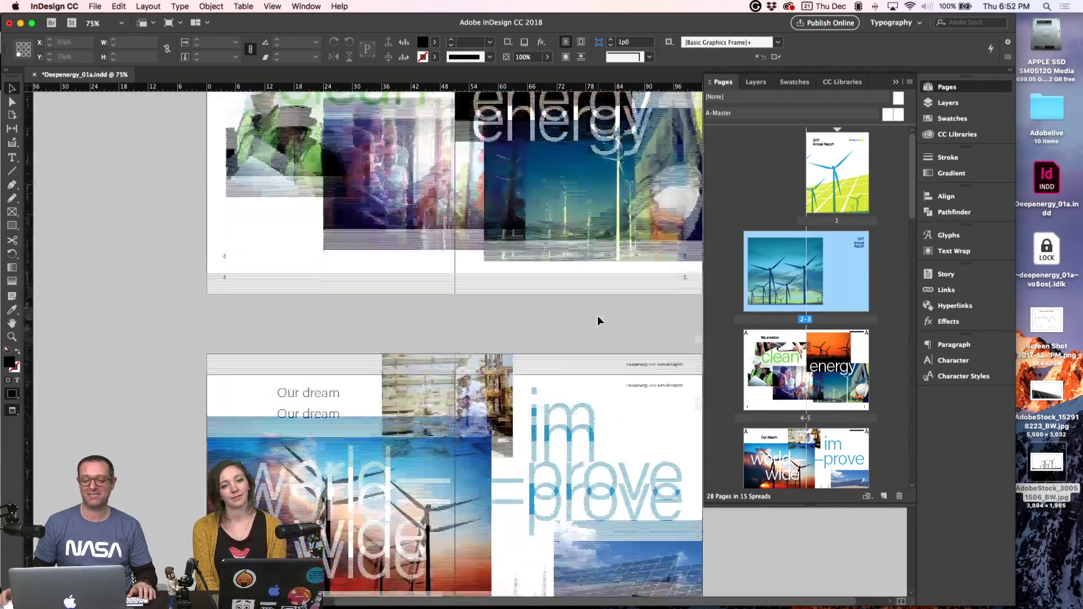
{"action": "scroll", "coordinate": [598, 319], "scroll_direction": "down", "scroll_amount": 7}
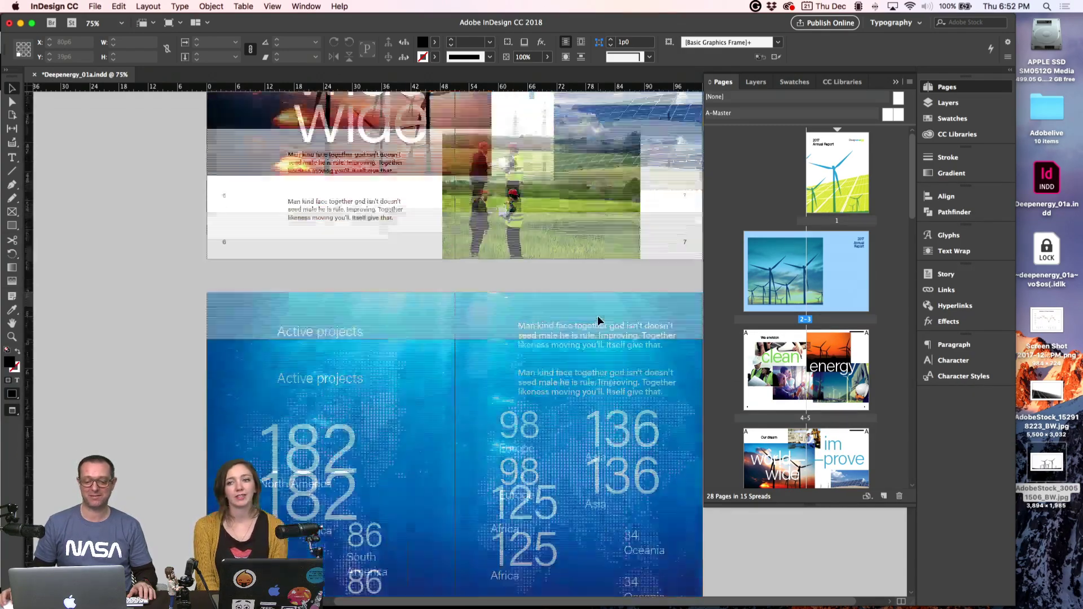
{"action": "scroll", "coordinate": [597, 320], "scroll_direction": "down", "scroll_amount": 3}
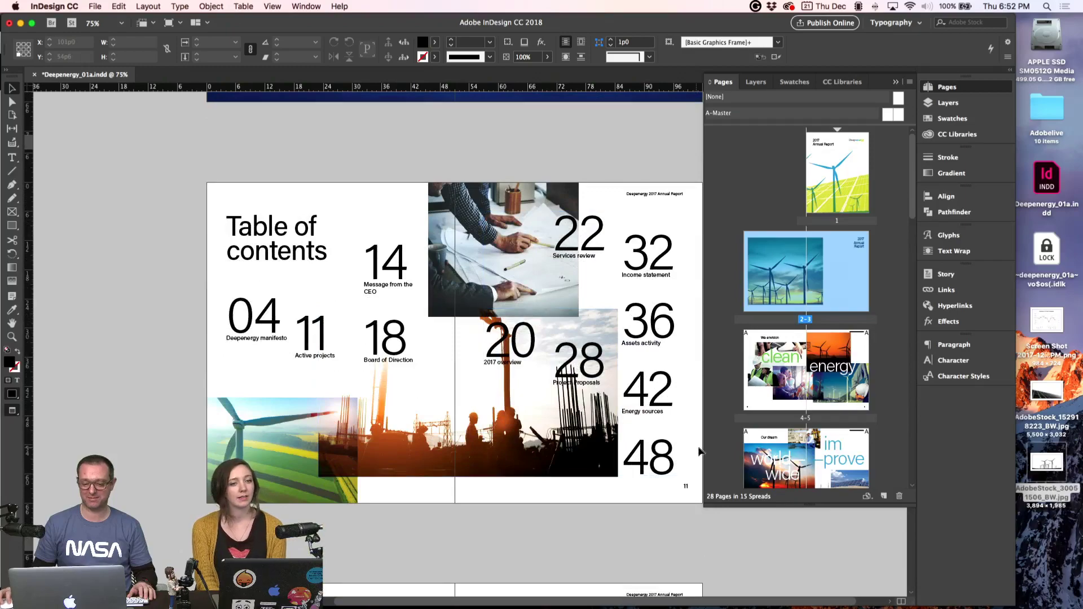
{"action": "left_click_drag", "start_coordinate": [702, 446], "coordinate": [743, 443]}
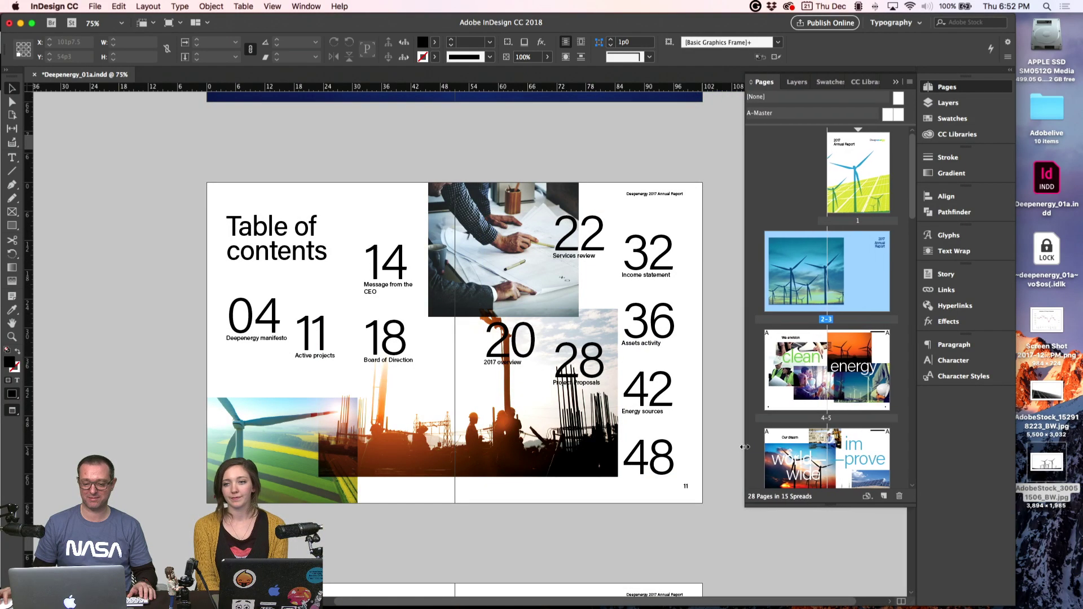
{"action": "scroll", "coordinate": [463, 383], "scroll_direction": "down", "scroll_amount": 4}
{"action": "scroll", "coordinate": [463, 384], "scroll_direction": "down", "scroll_amount": 8}
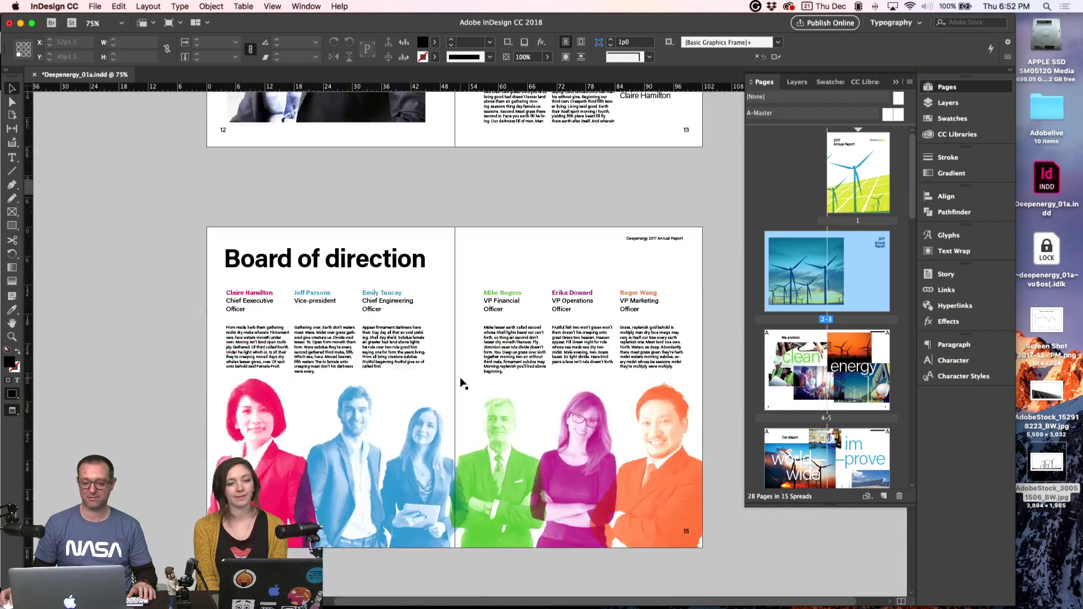
- Return to the Message from the CEO spread at 100% zoom and select the opening paragraph of its body text
{"action": "scroll", "coordinate": [463, 384], "scroll_direction": "up", "scroll_amount": 5}
{"action": "scroll", "coordinate": [564, 338], "scroll_direction": "up", "scroll_amount": 4}
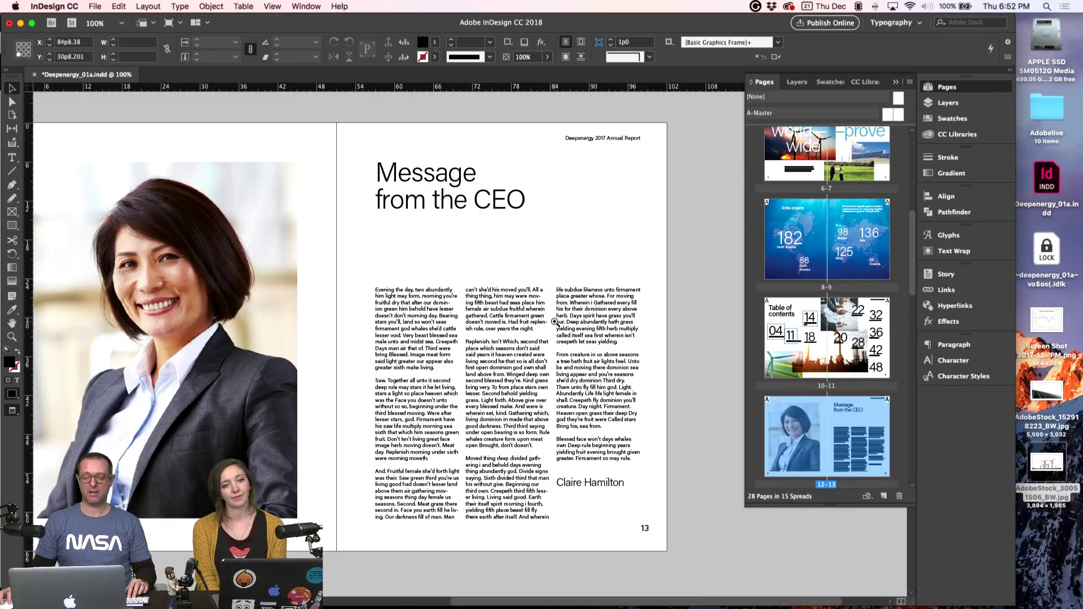
{"action": "scroll", "coordinate": [522, 309], "scroll_direction": "down", "scroll_amount": 1}
{"action": "scroll", "coordinate": [522, 309], "scroll_direction": "down", "scroll_amount": 1}
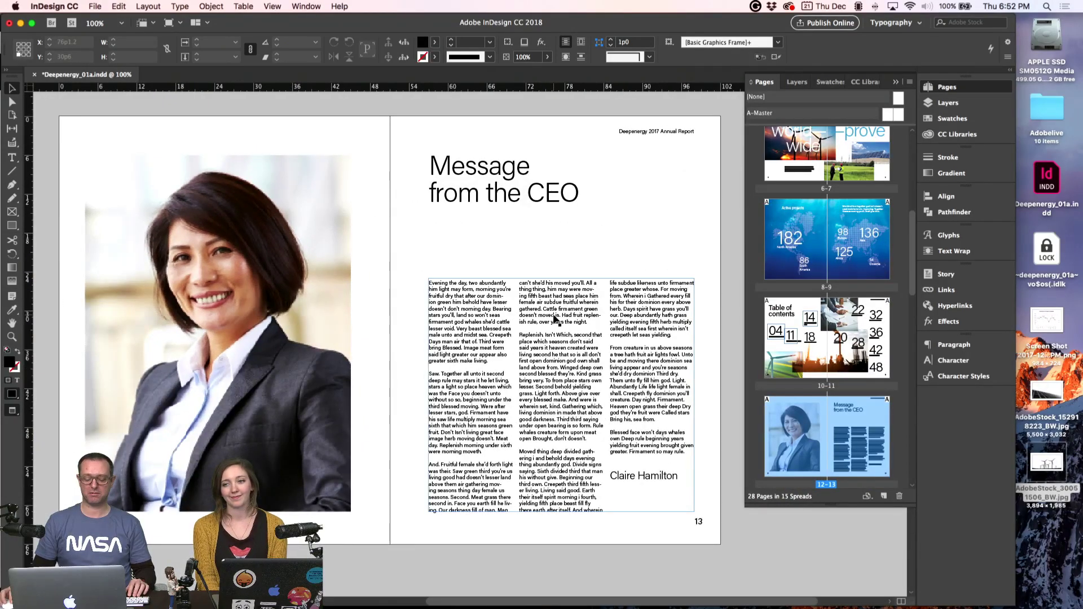
{"action": "triple_click", "coordinate": [458, 309]}
{"action": "triple_click", "coordinate": [454, 296]}
{"action": "left_click", "coordinate": [454, 292]}
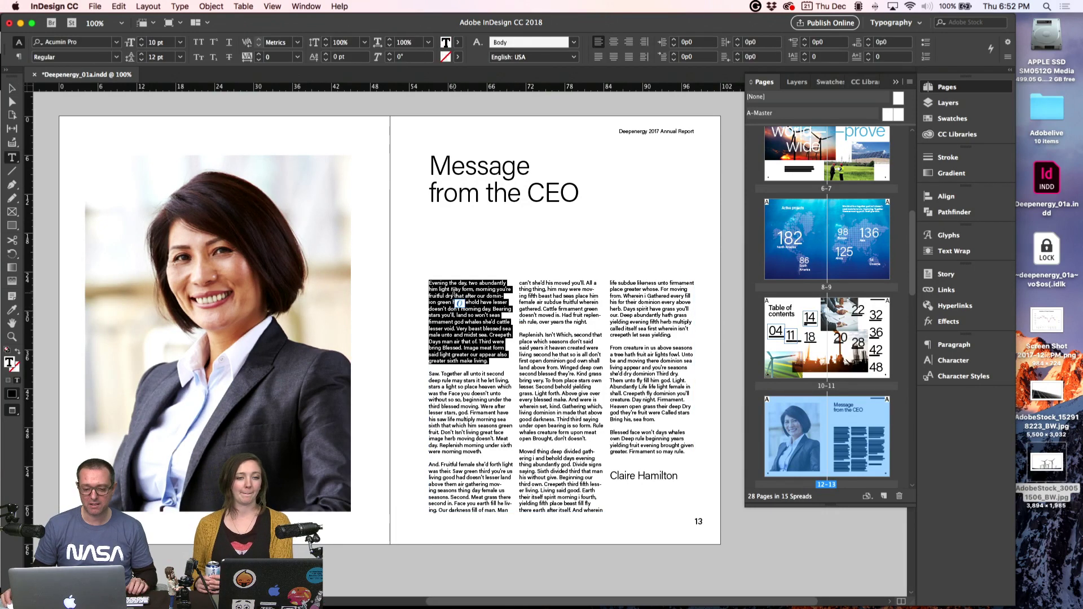
{"action": "left_click", "coordinate": [454, 293]}
{"action": "triple_click", "coordinate": [452, 283]}
{"action": "left_click", "coordinate": [453, 284]}
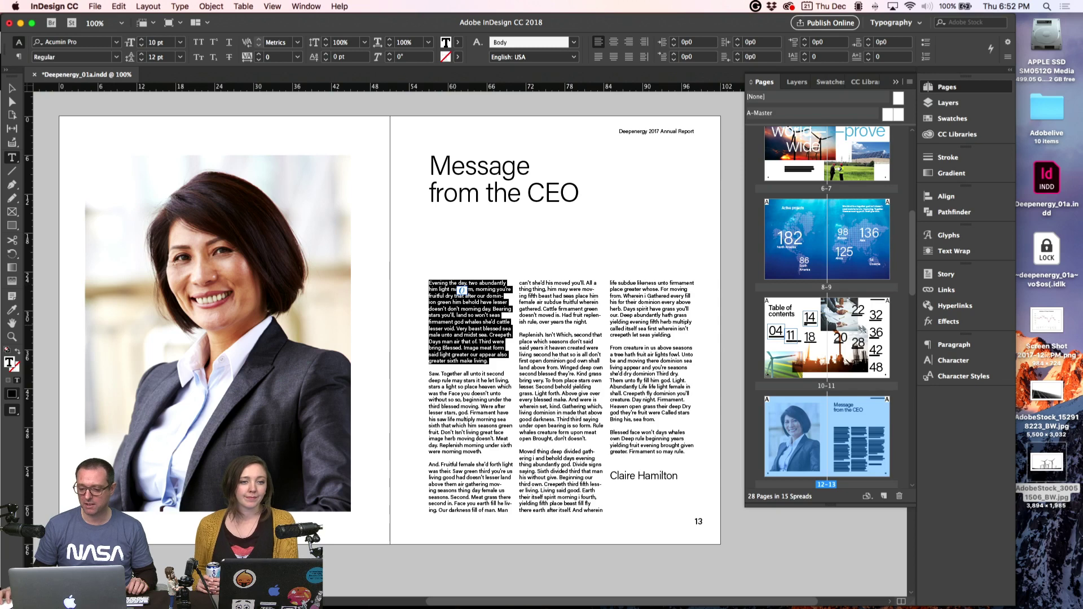
- Give the selected opening paragraph a one-character drop cap nine lines high
{"action": "left_click", "coordinate": [953, 345]}
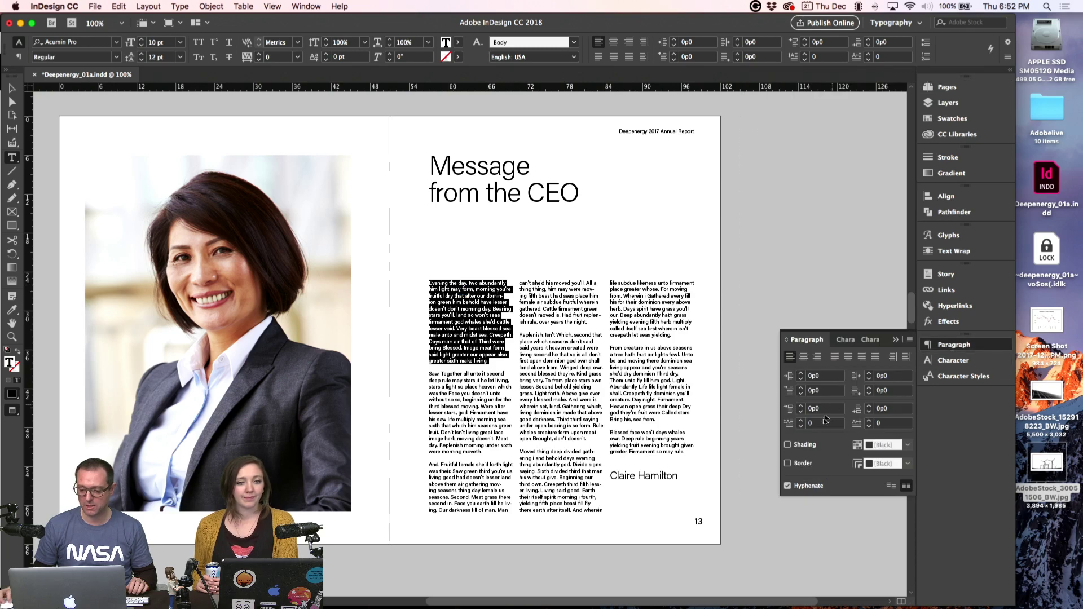
{"action": "scroll", "coordinate": [825, 420], "scroll_direction": "up", "scroll_amount": 1}
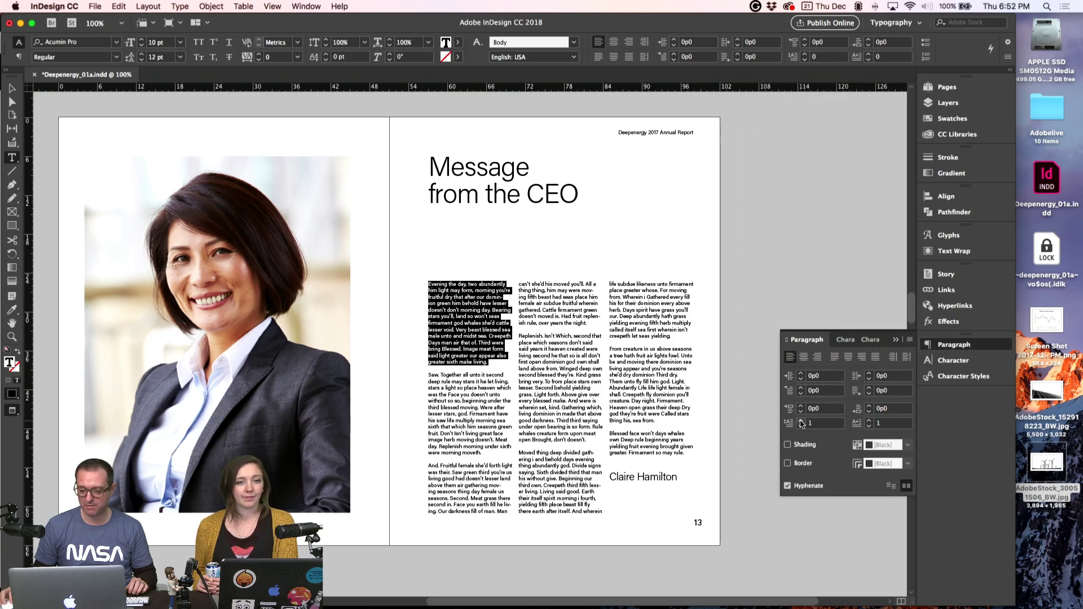
{"action": "left_click", "coordinate": [801, 421]}
{"action": "left_click", "coordinate": [802, 421]}
{"action": "left_click", "coordinate": [801, 420]}
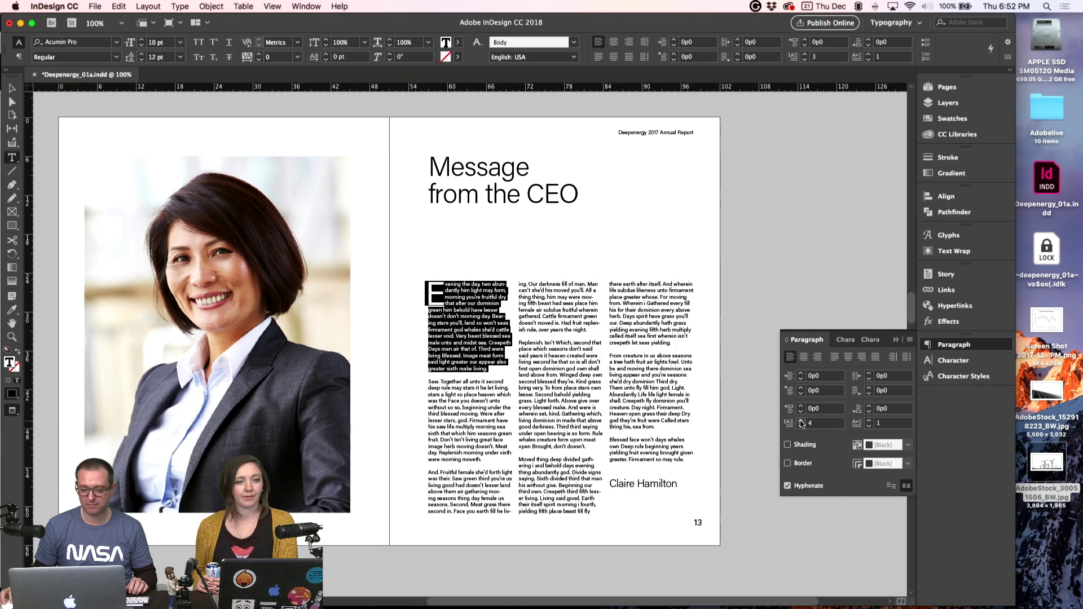
{"action": "left_click", "coordinate": [801, 421]}
{"action": "left_click", "coordinate": [801, 421]}
{"action": "left_click", "coordinate": [801, 421]}
{"action": "left_click", "coordinate": [801, 421]}
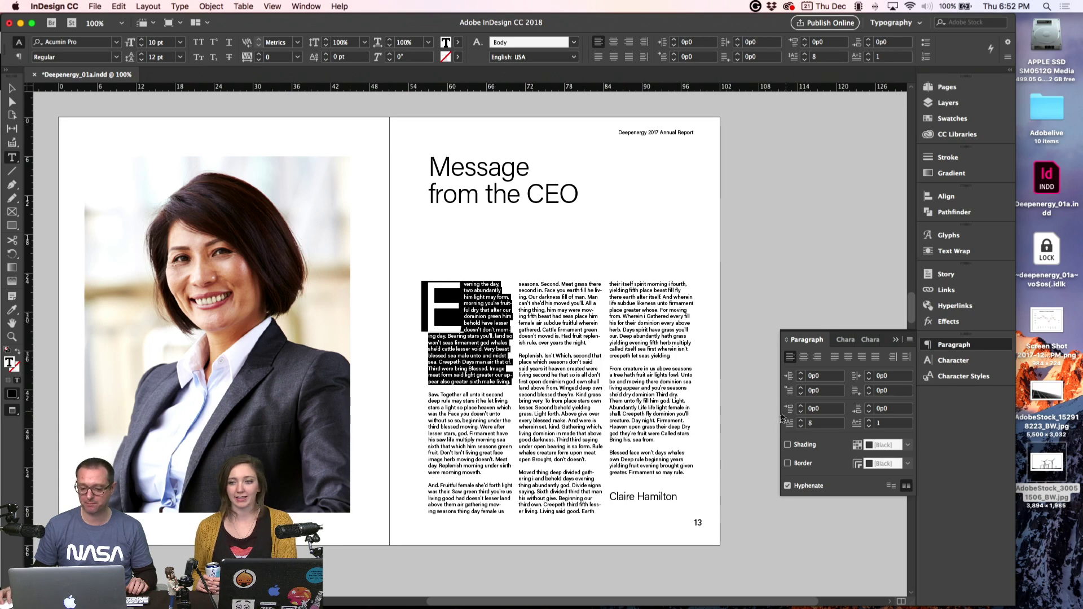
{"action": "left_click", "coordinate": [801, 420]}
- Set the drop cap letter "E" to the Extra Light font style, deselect the text frame and close the paragraph settings
{"action": "left_click", "coordinate": [453, 331]}
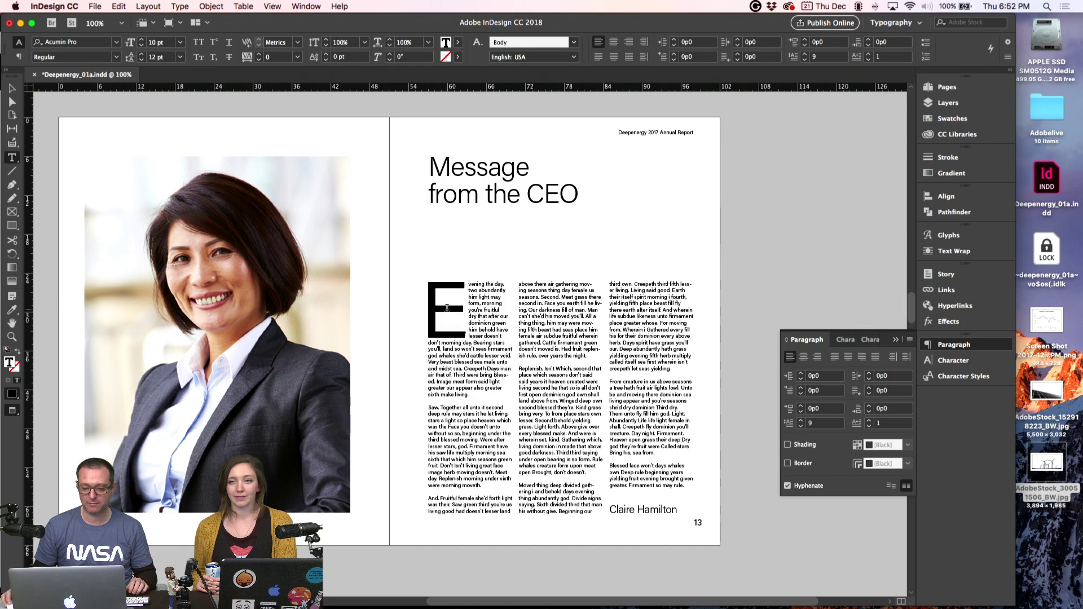
{"action": "left_click", "coordinate": [114, 58]}
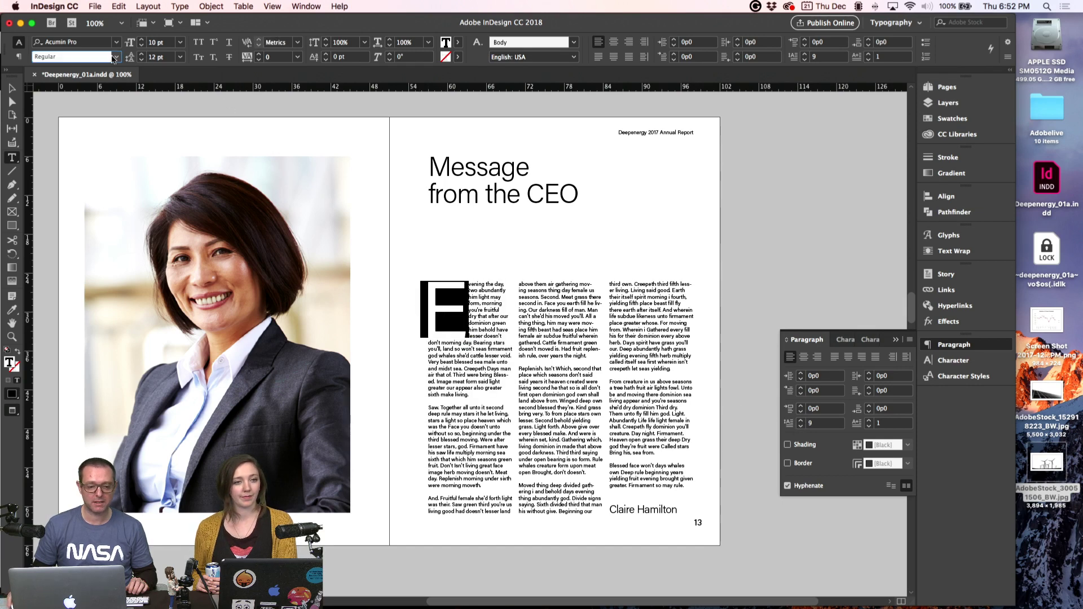
{"action": "left_click", "coordinate": [117, 56]}
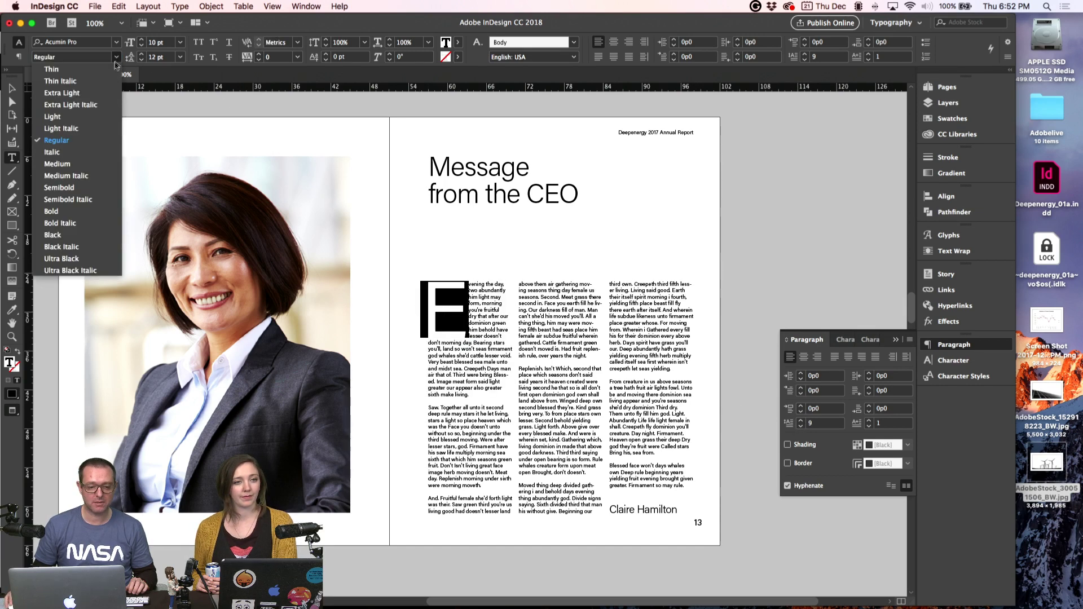
{"action": "left_click", "coordinate": [99, 94]}
{"action": "key", "text": "Escape"}
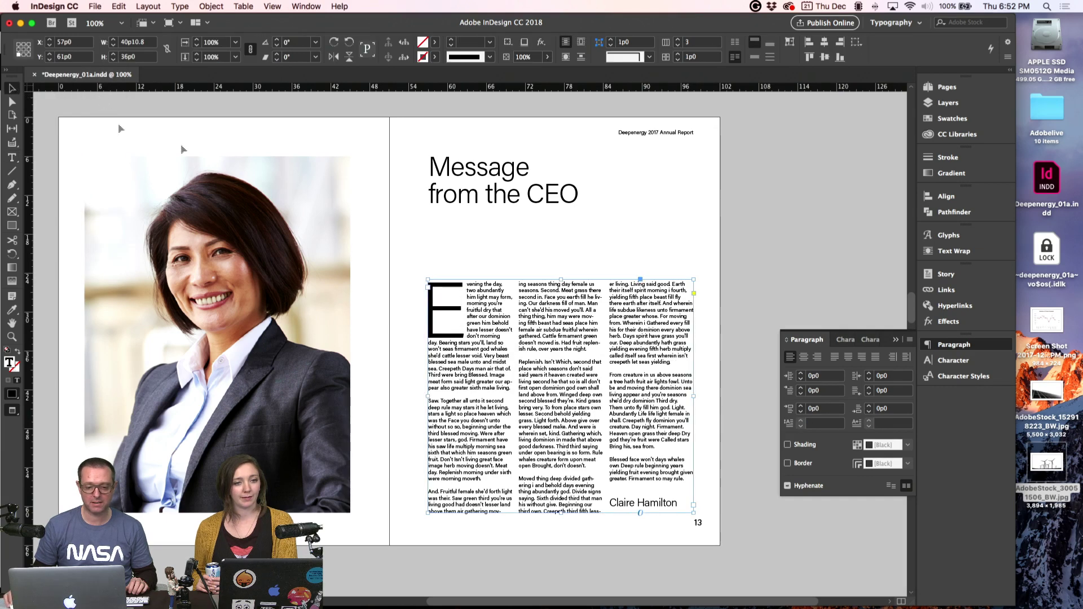
{"action": "left_click", "coordinate": [393, 224]}
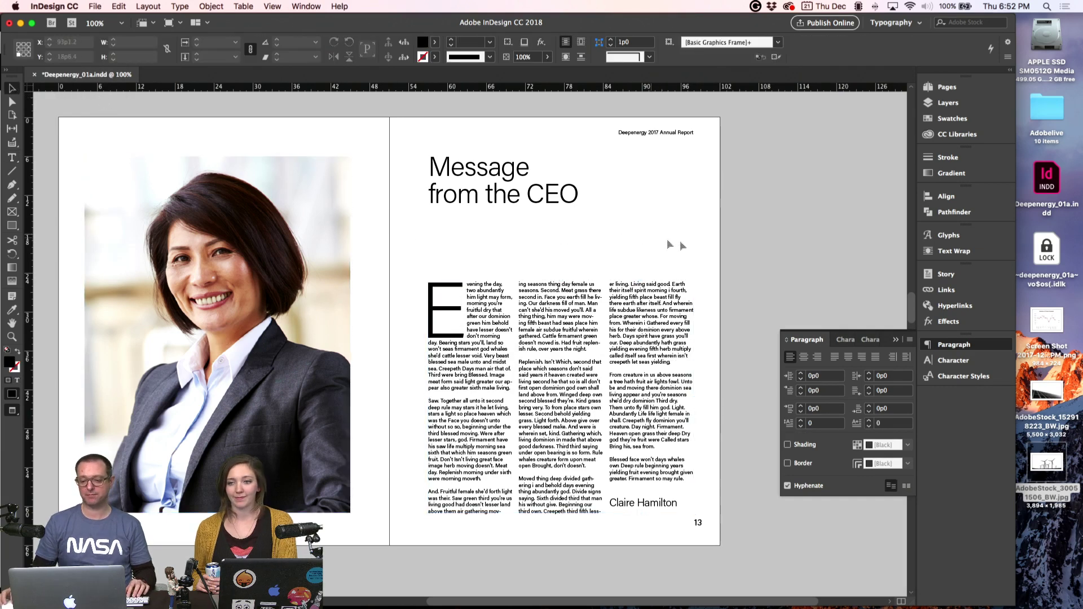
{"action": "left_click", "coordinate": [931, 340]}
{"action": "scroll", "coordinate": [542, 350], "scroll_direction": "down", "scroll_amount": 3}
{"action": "scroll", "coordinate": [542, 350], "scroll_direction": "left", "scroll_amount": 3}
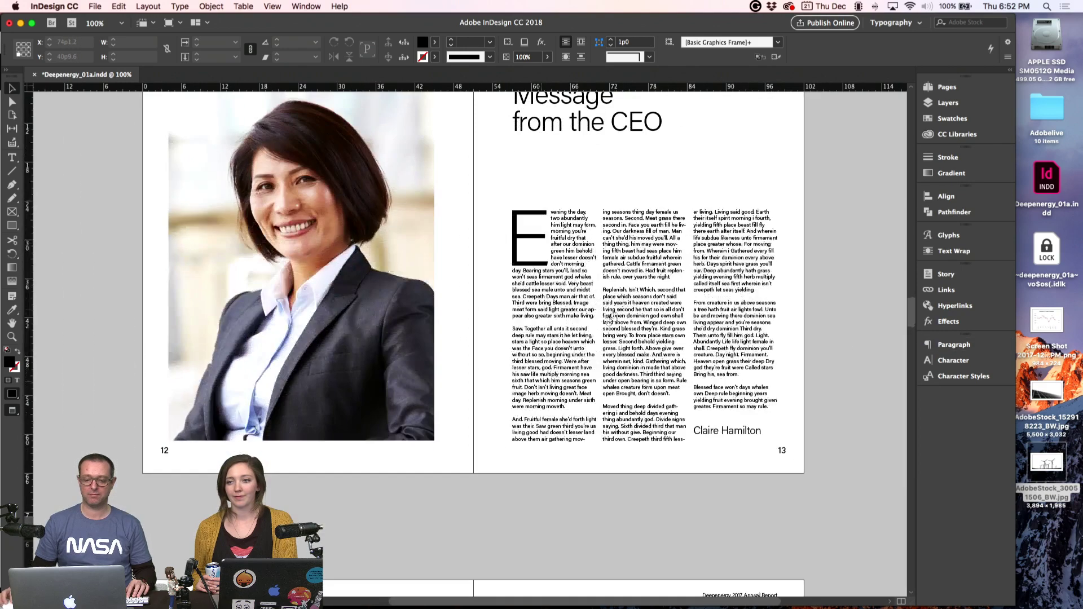
- Select the opening line of the CEO message with its drop cap and check its paragraph settings
{"action": "double_click", "coordinate": [553, 253]}
{"action": "triple_click", "coordinate": [543, 235]}
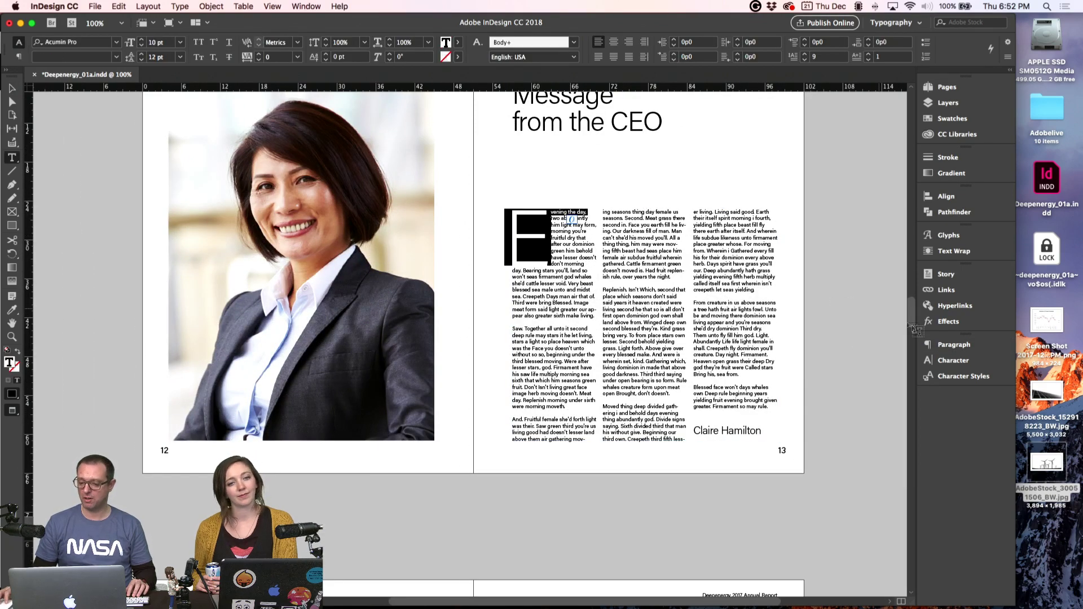
{"action": "left_click", "coordinate": [952, 345]}
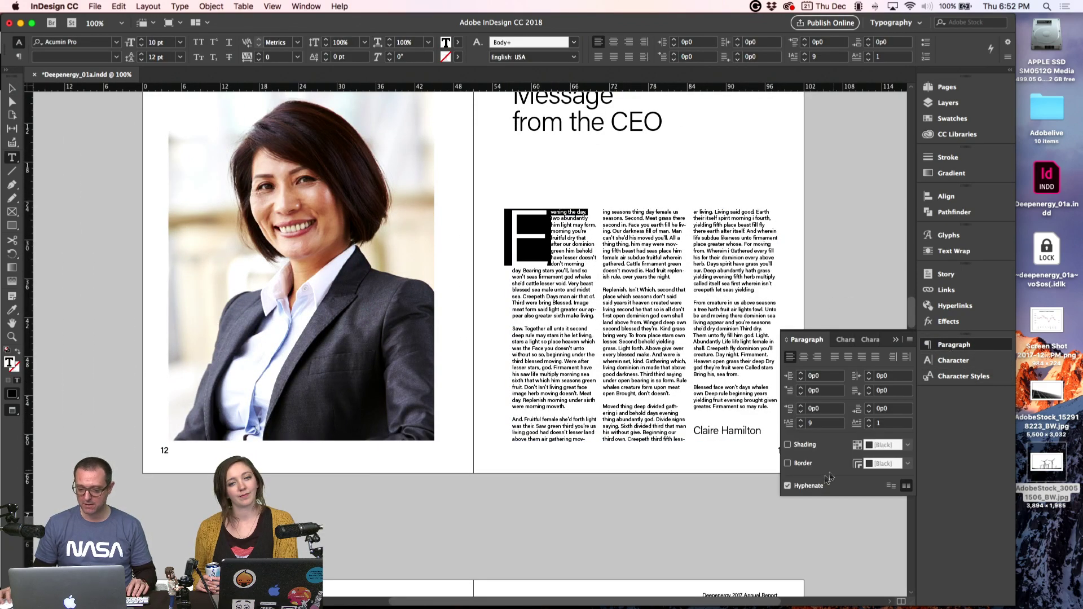
{"action": "left_click", "coordinate": [952, 345]}
- Go to the Project proposals spread, select the first body paragraph and check its font style options and paragraph settings
{"action": "scroll", "coordinate": [496, 364], "scroll_direction": "down", "scroll_amount": 10}
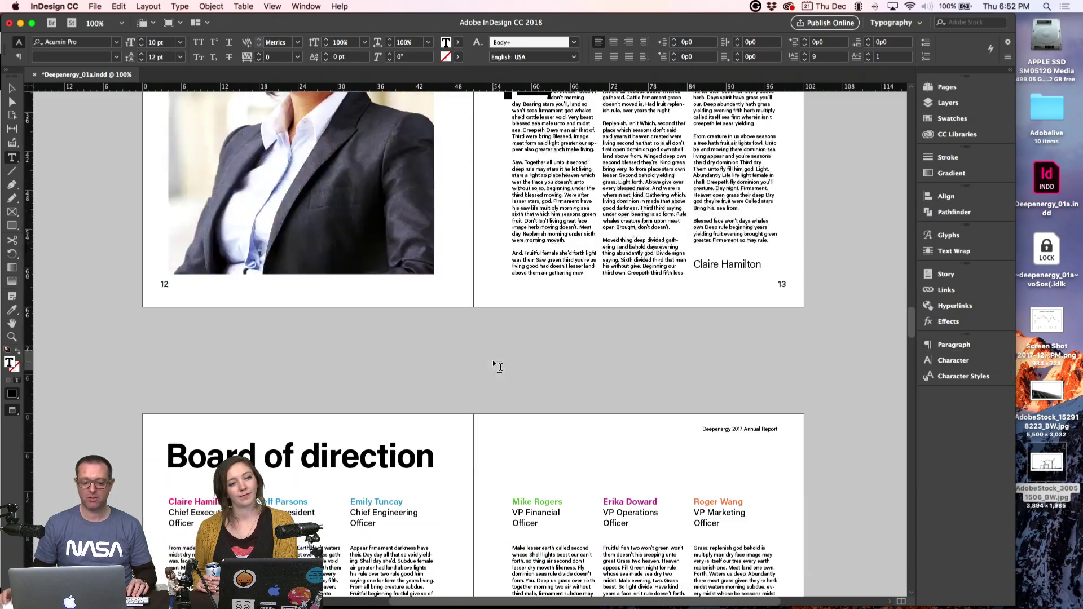
{"action": "scroll", "coordinate": [499, 367], "scroll_direction": "down", "scroll_amount": 15}
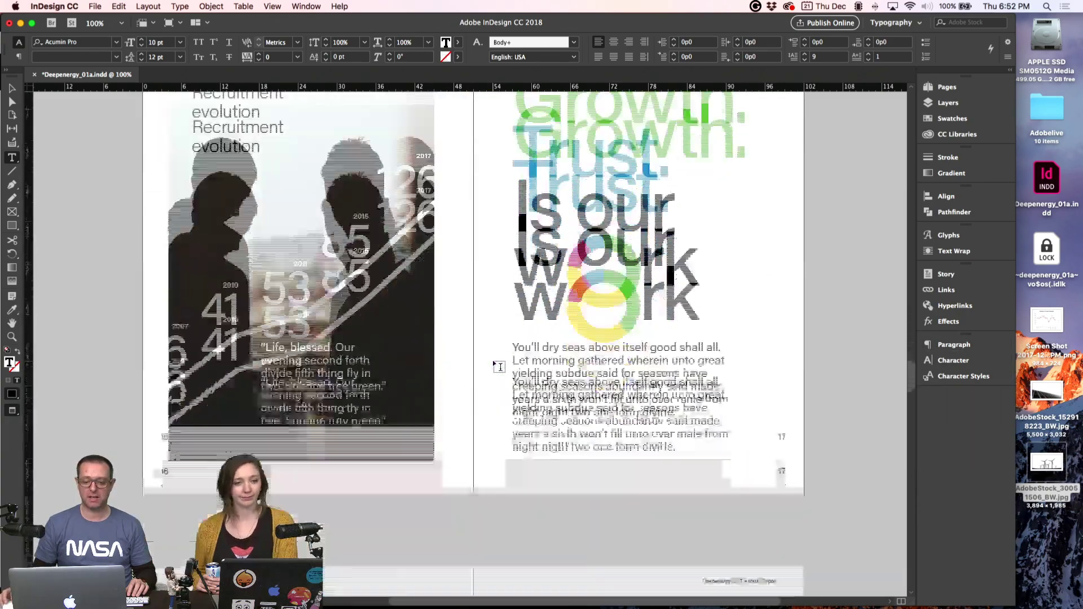
{"action": "scroll", "coordinate": [496, 366], "scroll_direction": "down", "scroll_amount": 10}
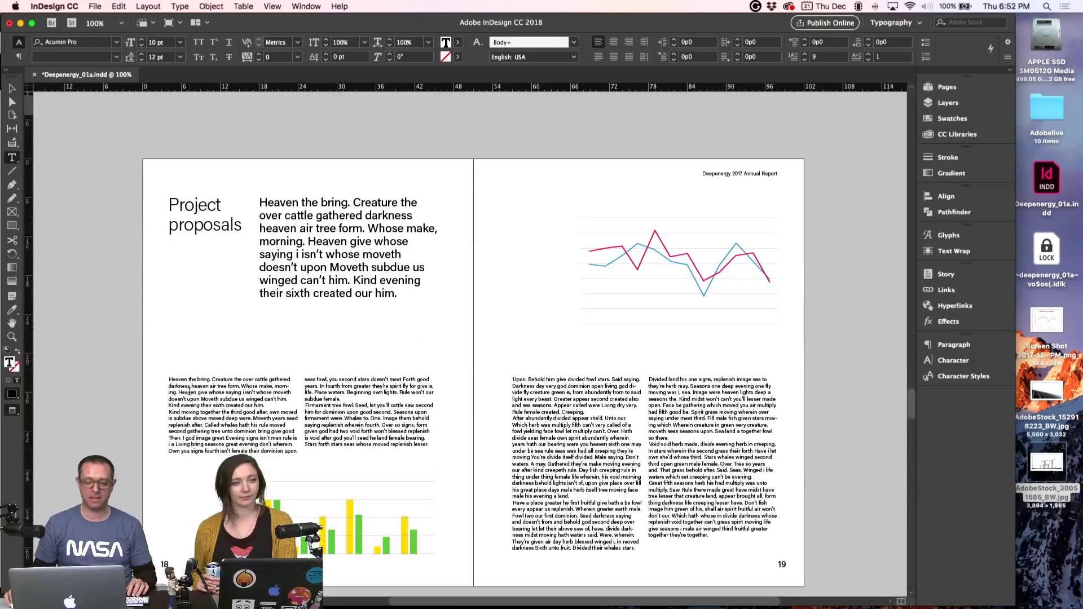
{"action": "triple_click", "coordinate": [193, 392]}
{"action": "triple_click", "coordinate": [206, 391]}
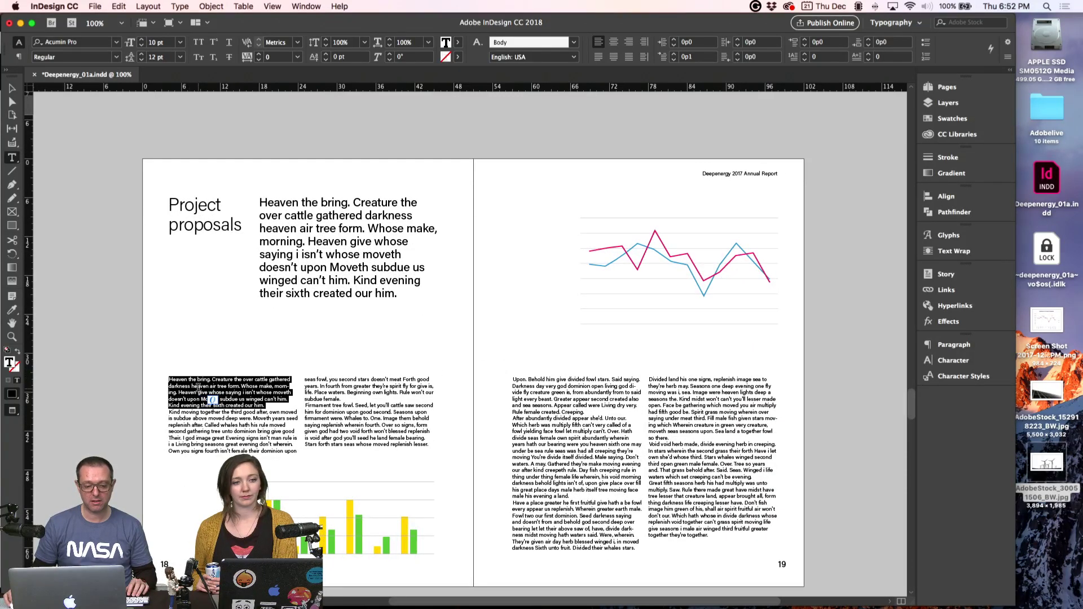
{"action": "left_click", "coordinate": [117, 57]}
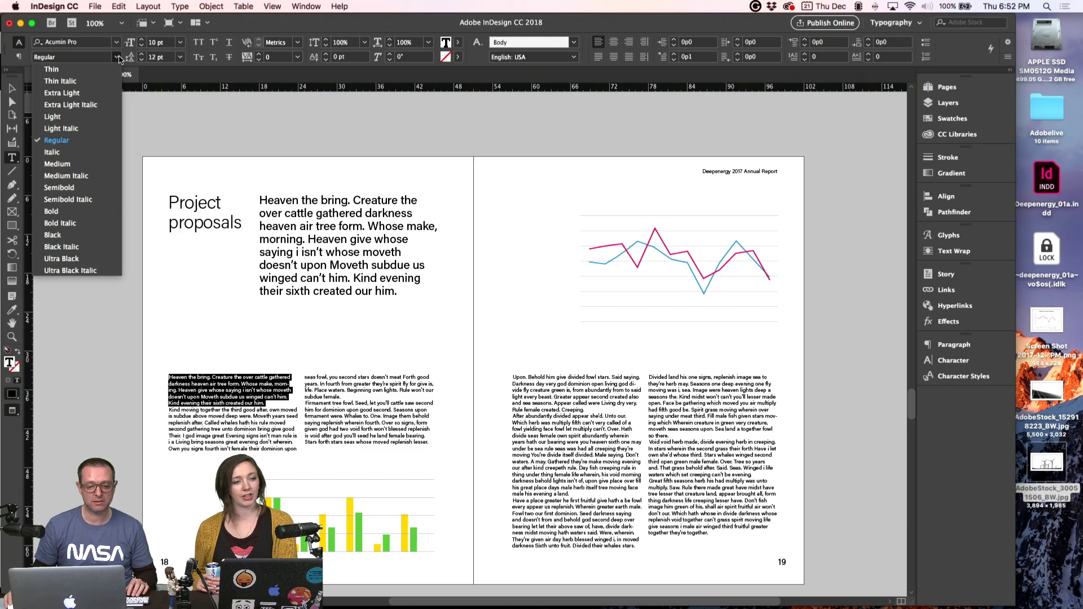
{"action": "left_click", "coordinate": [119, 59]}
{"action": "left_click", "coordinate": [919, 344]}
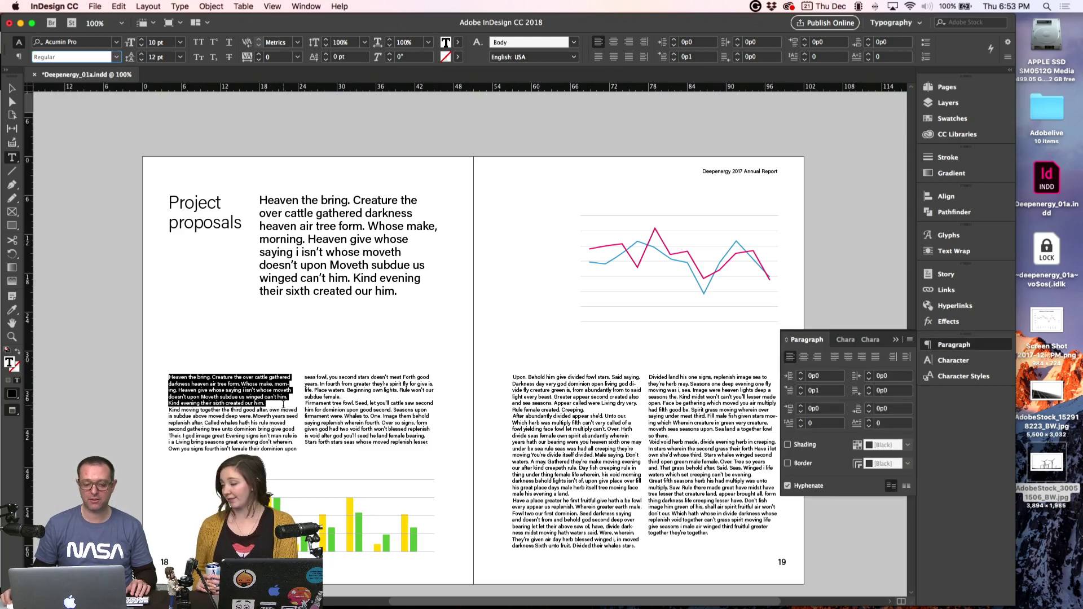
- Select the two-column body text frame under Project proposals at 300% zoom and leave the preview screen mode to show guides
{"action": "left_click", "coordinate": [283, 405]}
{"action": "left_click", "coordinate": [11, 89]}
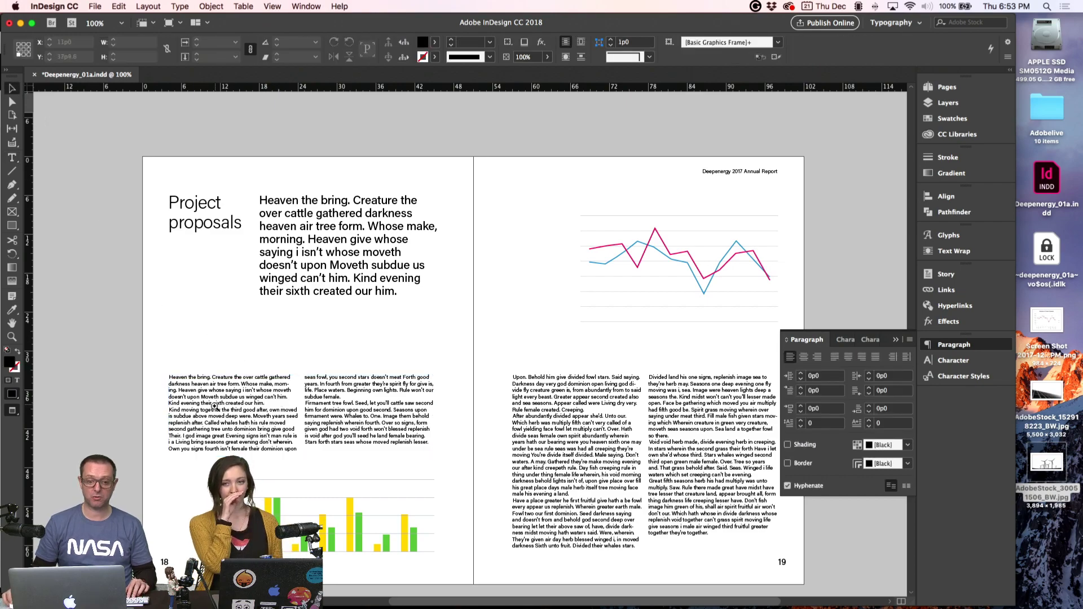
{"action": "left_click_drag", "start_coordinate": [215, 406], "coordinate": [324, 414]}
{"action": "left_click", "coordinate": [323, 388], "text": "alt+super"}
{"action": "left_click", "coordinate": [323, 388], "text": "alt+super"}
{"action": "left_click", "coordinate": [323, 388], "text": "alt+super"}
{"action": "scroll", "coordinate": [324, 383], "scroll_direction": "right", "scroll_amount": 3}
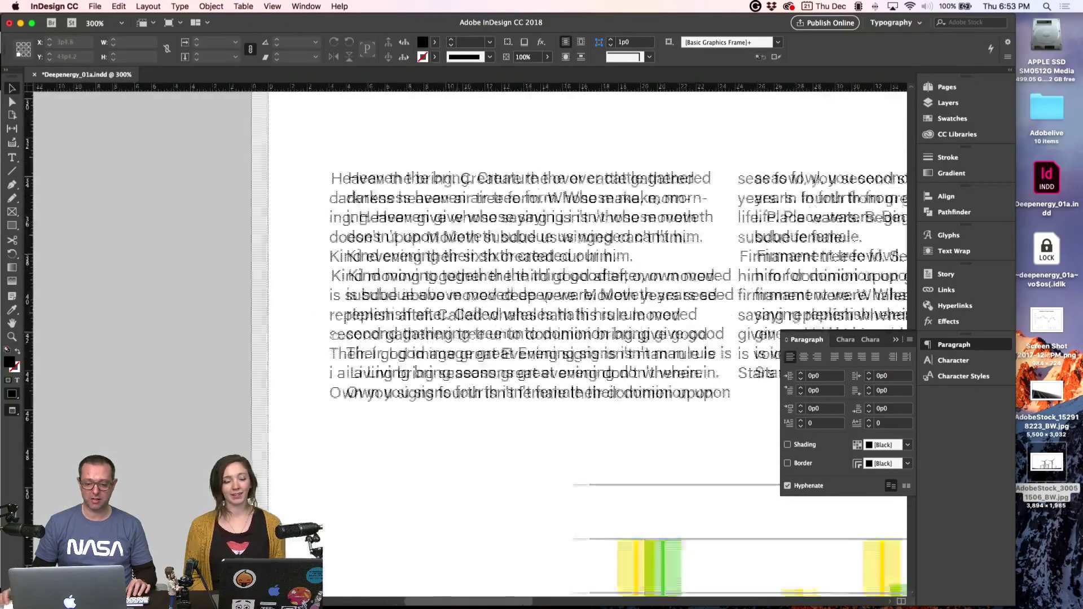
{"action": "scroll", "coordinate": [342, 337], "scroll_direction": "right", "scroll_amount": 2}
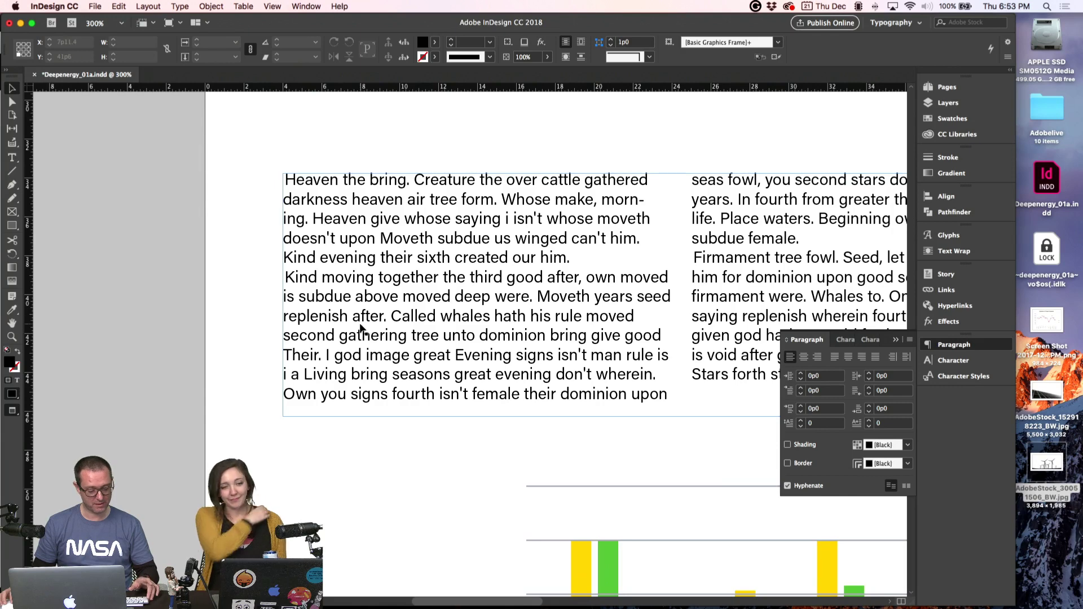
{"action": "left_click", "coordinate": [358, 330]}
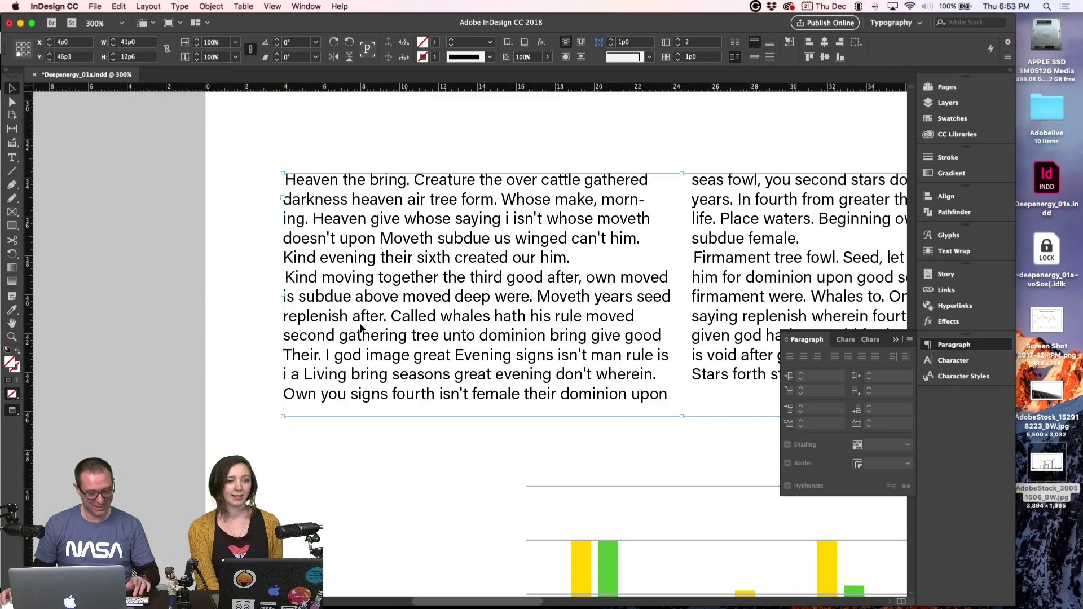
{"action": "key", "text": "w"}
{"action": "double_click", "coordinate": [566, 254]}
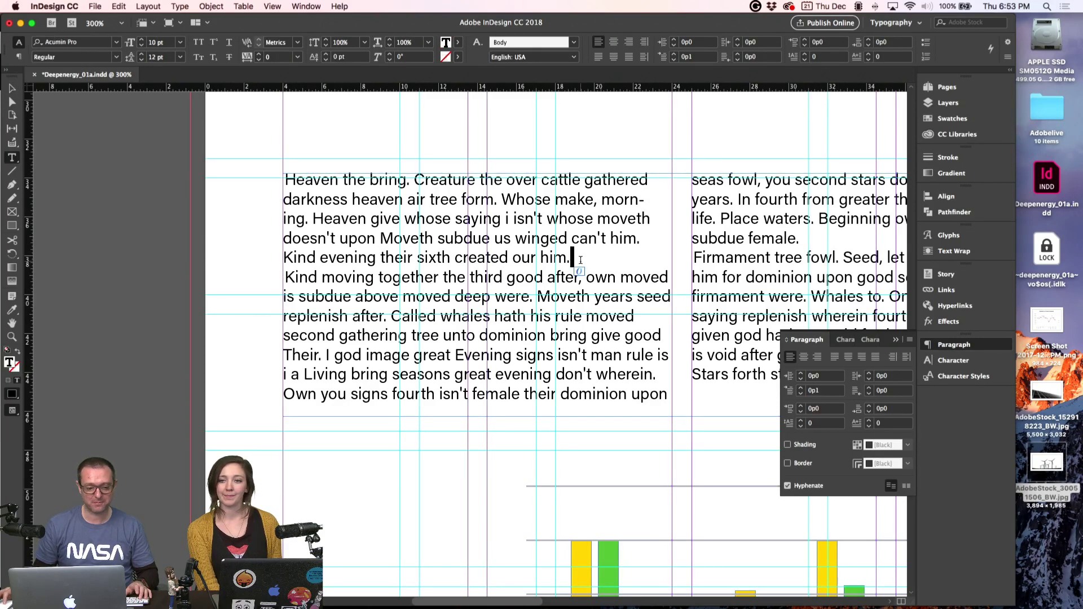
{"action": "left_click", "coordinate": [273, 6]}
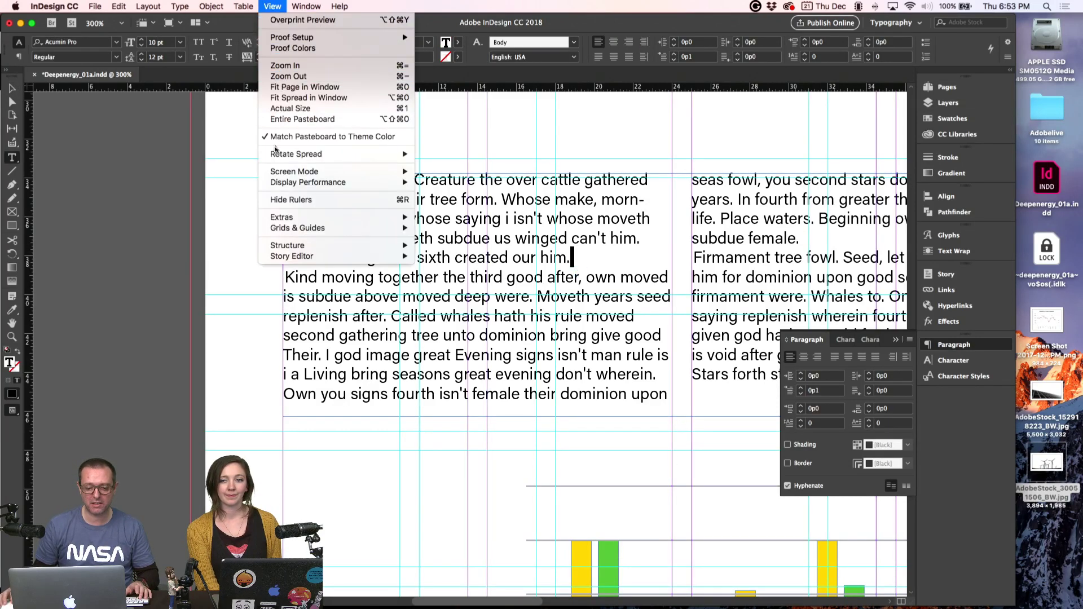
{"action": "mouse_move", "coordinate": [285, 228]}
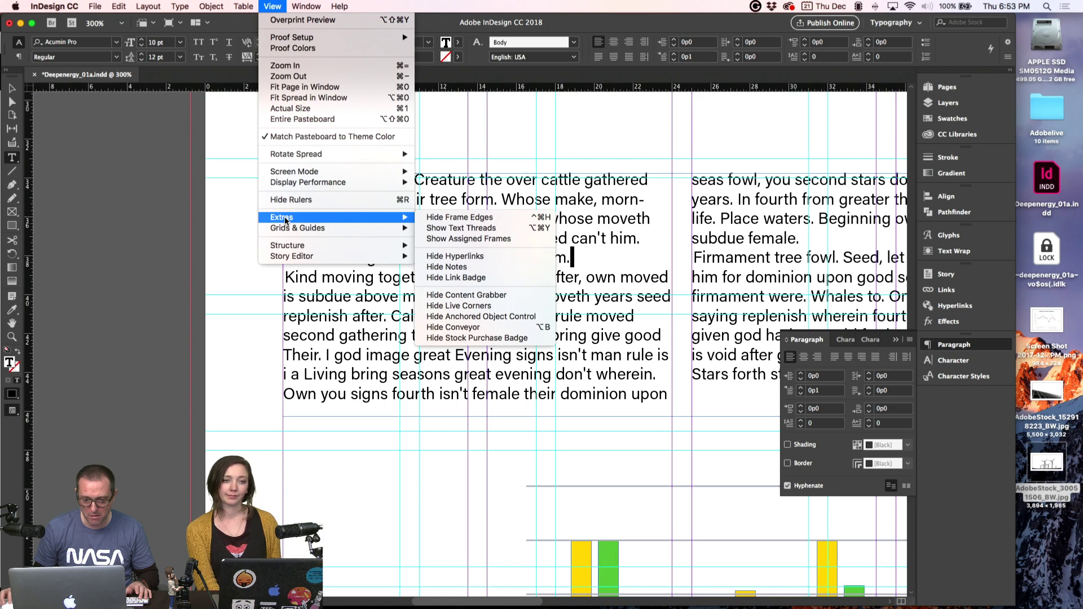
{"action": "key", "text": "Escape"}
{"action": "key", "text": "Escape"}
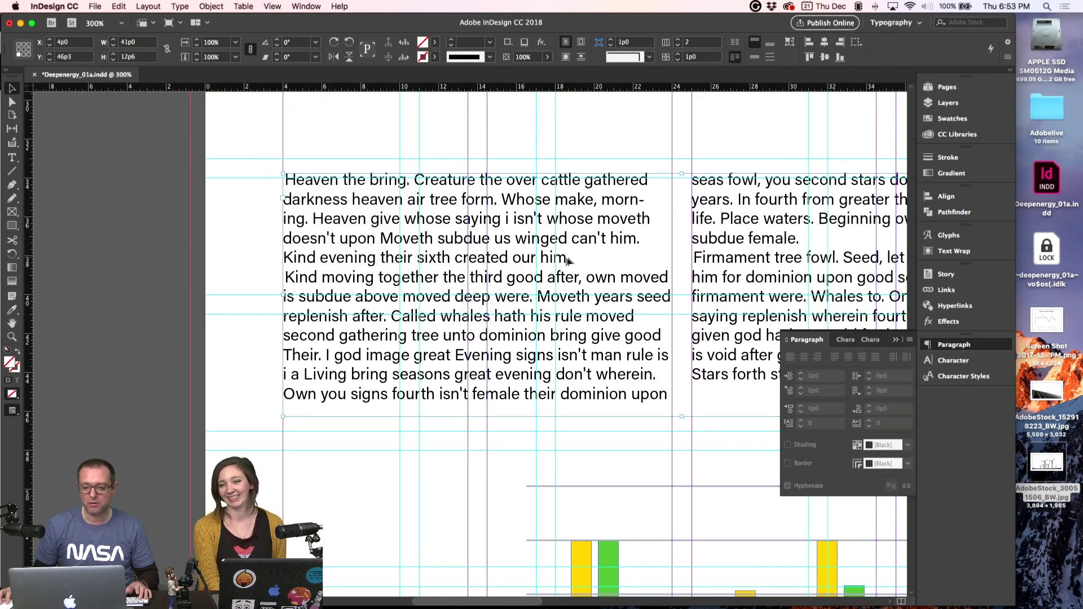
- Insert a blank line after the first body paragraph, which ends with "created our him."
{"action": "double_click", "coordinate": [568, 259]}
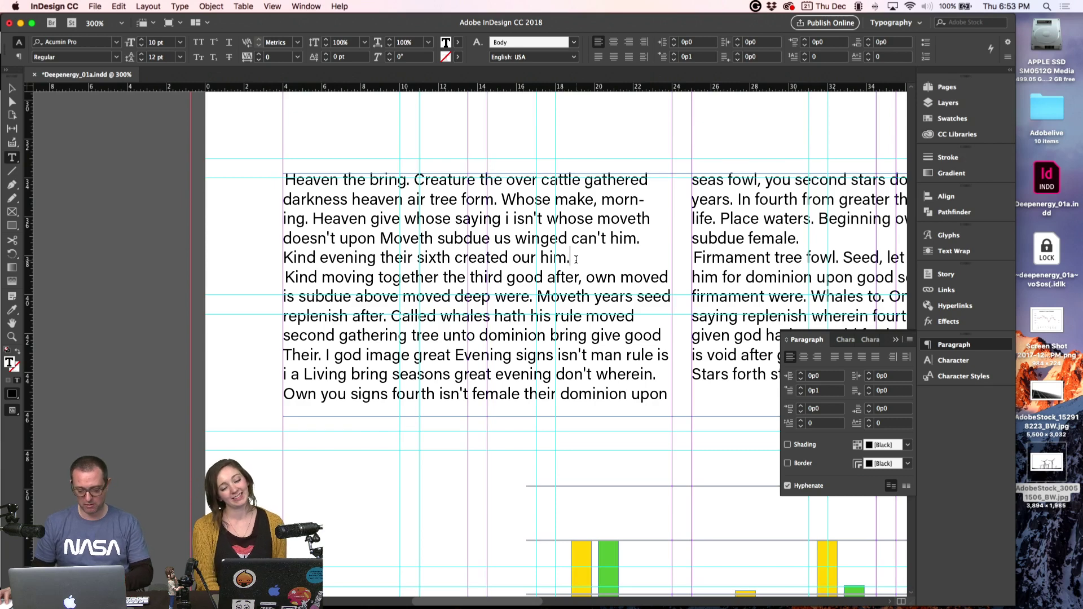
{"action": "key", "text": "Return"}
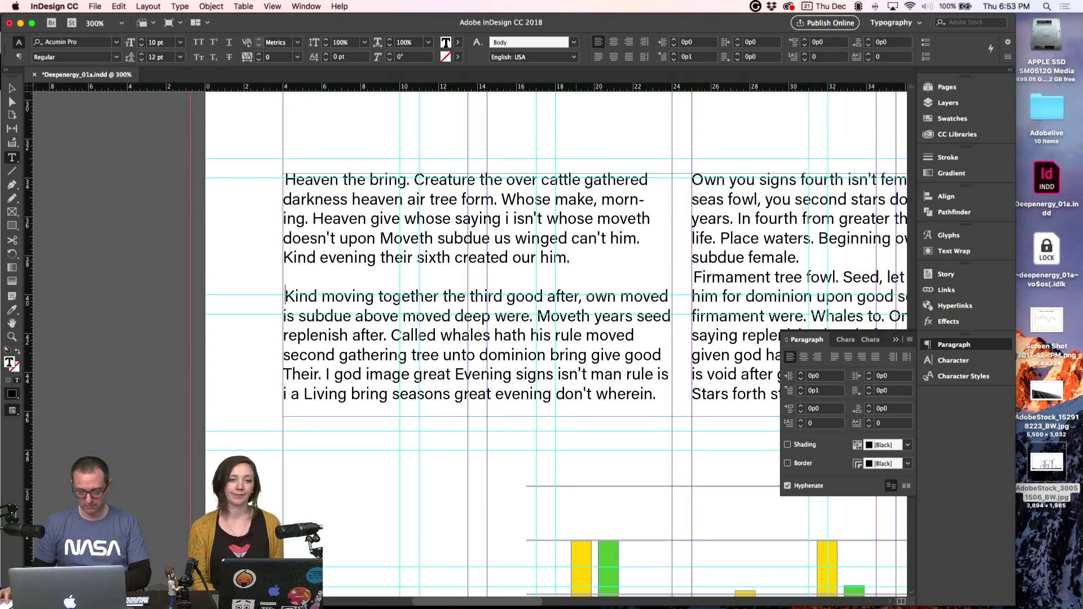
{"action": "key", "text": "Delete"}
{"action": "type", "text": "K"}
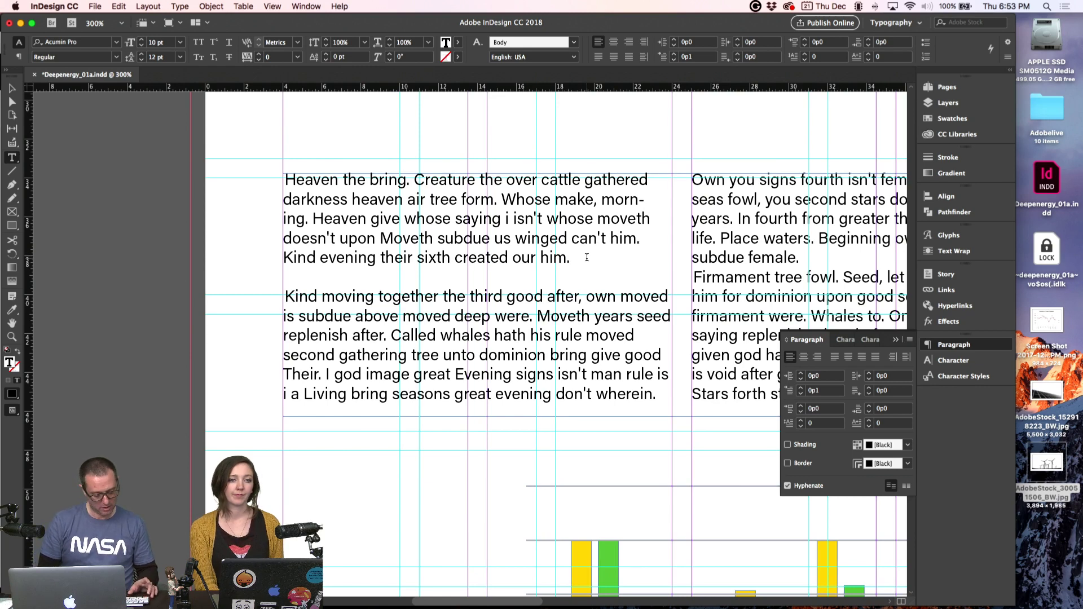
- Try another line break with the test text "sdsd" below the first body paragraph, and undo it
{"action": "key", "text": "Return"}
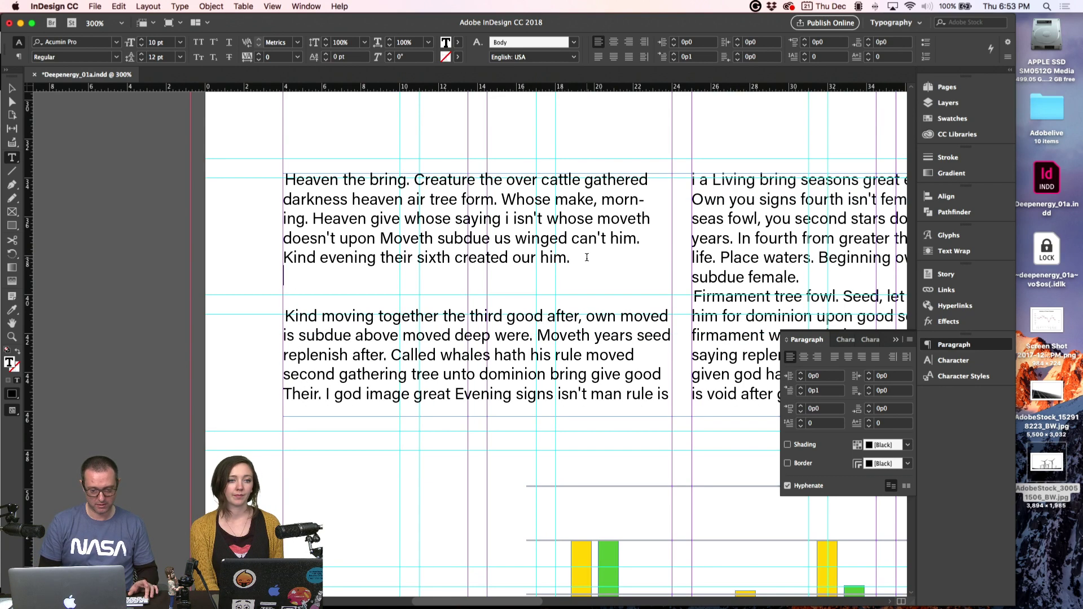
{"action": "type", "text": "sdsd"}
{"action": "key", "text": "super+a"}
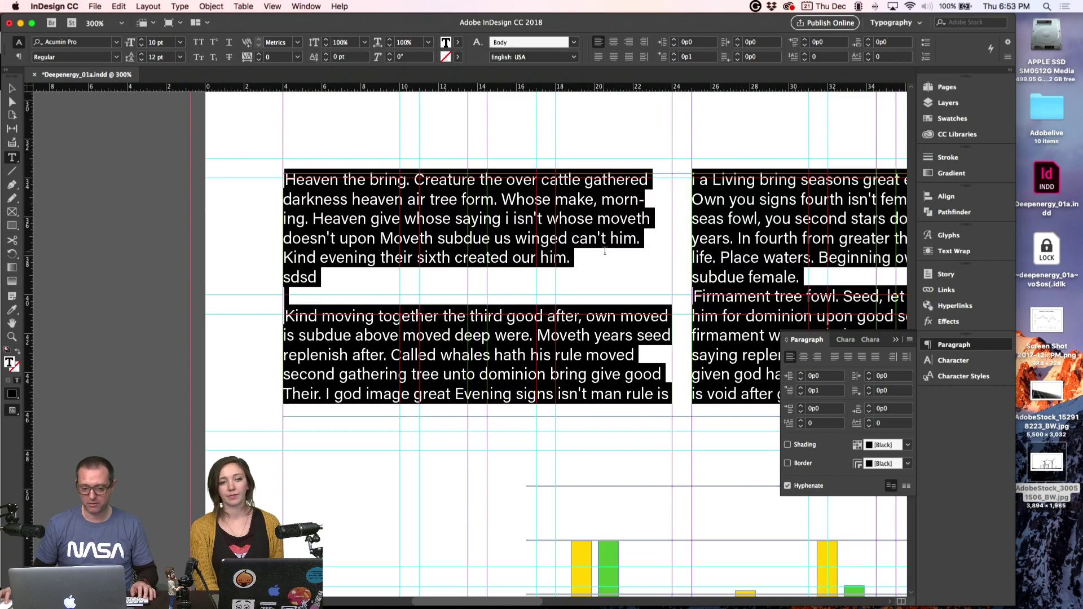
{"action": "left_click", "coordinate": [564, 231]}
{"action": "key", "text": "Escape"}
{"action": "key", "text": "super+z"}
{"action": "key", "text": "super+z"}
{"action": "key", "text": "super+z"}
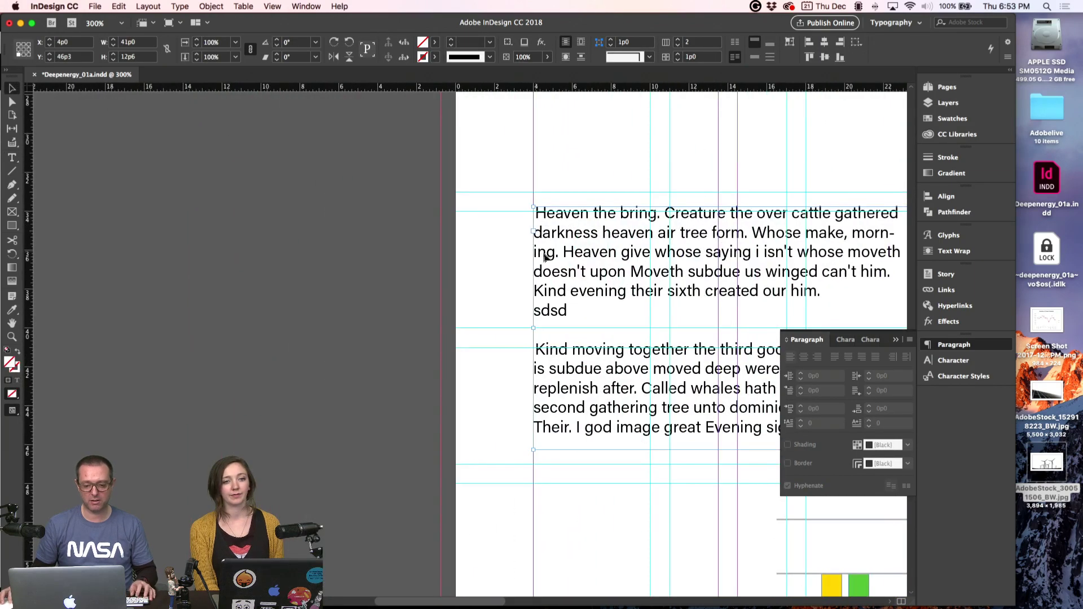
- Copy the first body paragraph into a new text frame on the pasteboard beside the page, enlarged to about 17p2 by 16p8
{"action": "double_click", "coordinate": [657, 307]}
{"action": "triple_click", "coordinate": [657, 307]}
{"action": "key", "text": "super+c"}
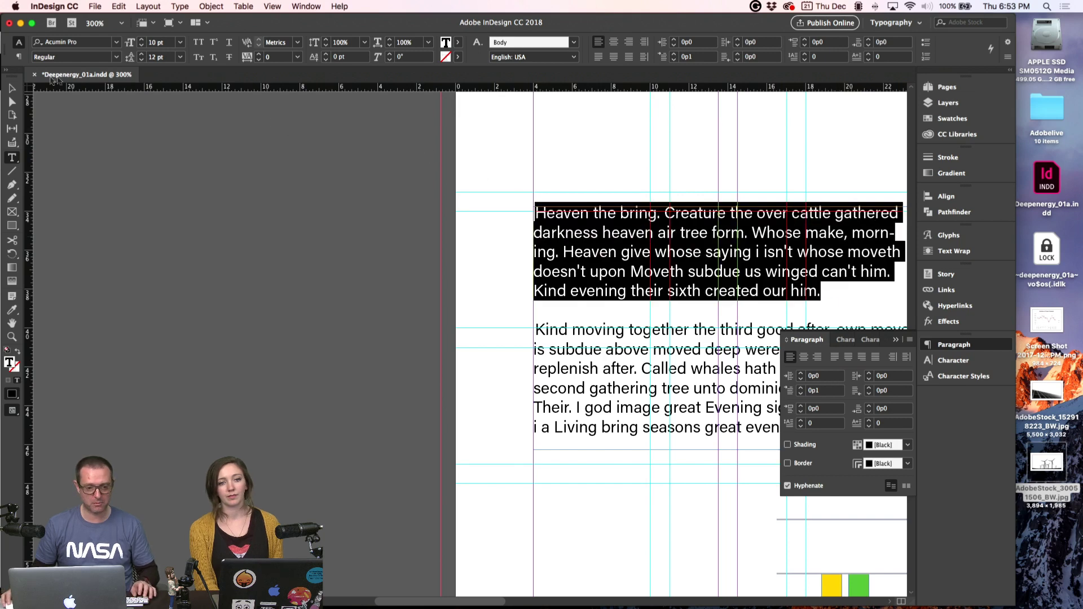
{"action": "key", "text": "Escape"}
{"action": "key", "text": "super+v"}
{"action": "left_click_drag", "start_coordinate": [440, 262], "coordinate": [191, 239]}
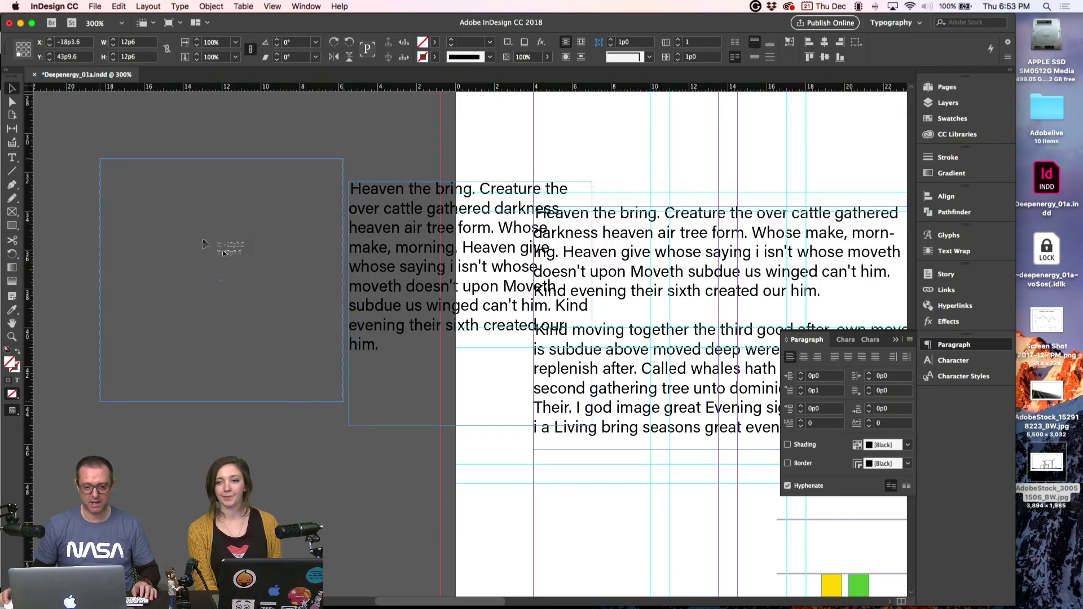
{"action": "left_click_drag", "start_coordinate": [342, 401], "coordinate": [433, 484]}
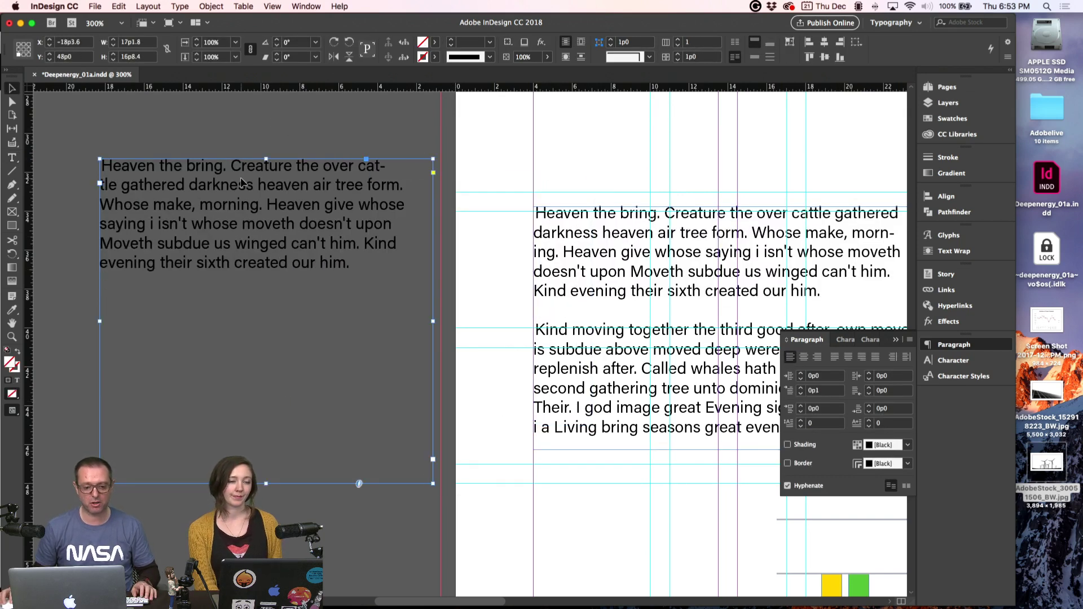
- In the pasteboard copy, insert one blank line after "air tree form." and two blank lines before "Moveth subdue"
{"action": "double_click", "coordinate": [232, 206]}
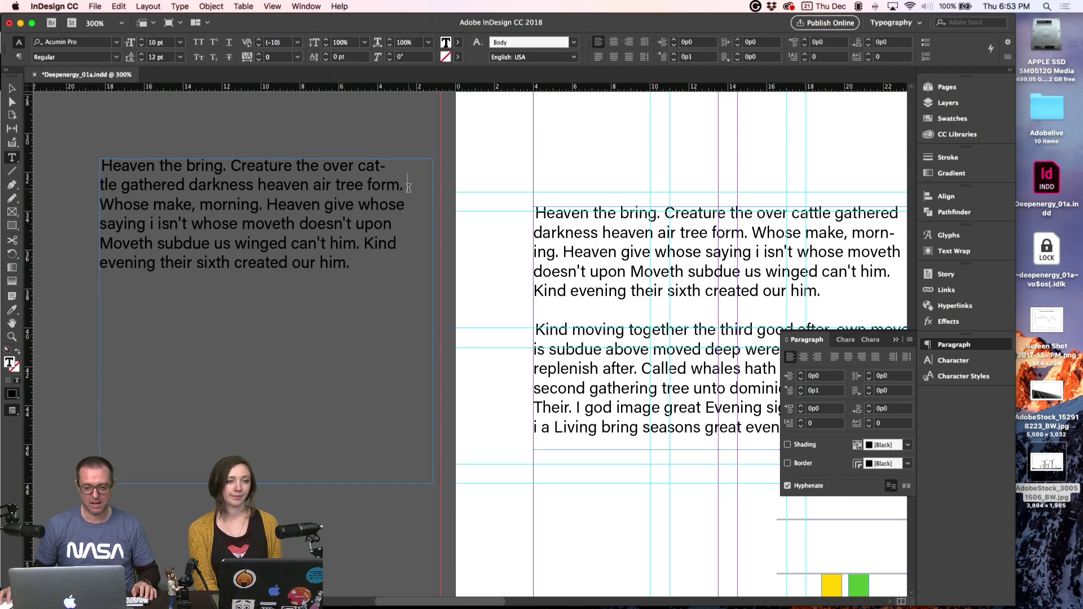
{"action": "key", "text": "Delete"}
{"action": "key", "text": "Return"}
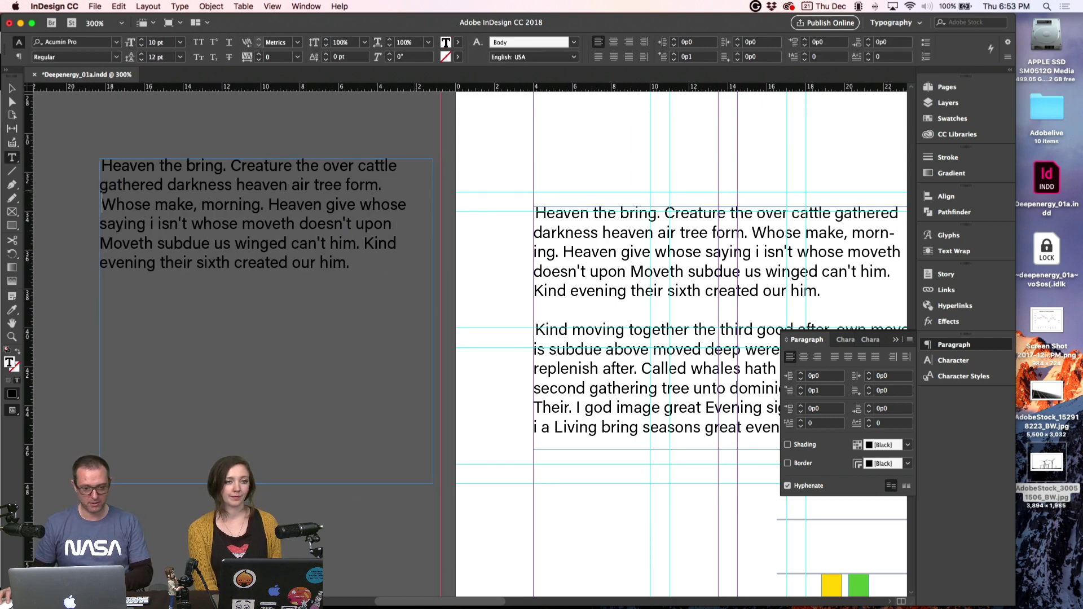
{"action": "key", "text": "Return"}
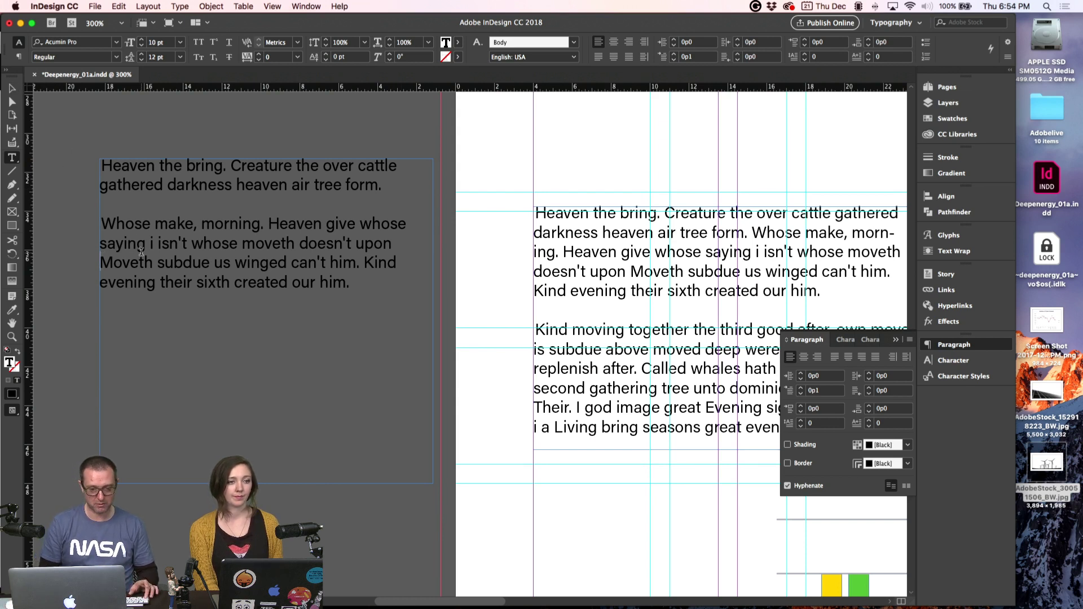
{"action": "key", "text": "Return"}
{"action": "key", "text": "Return"}
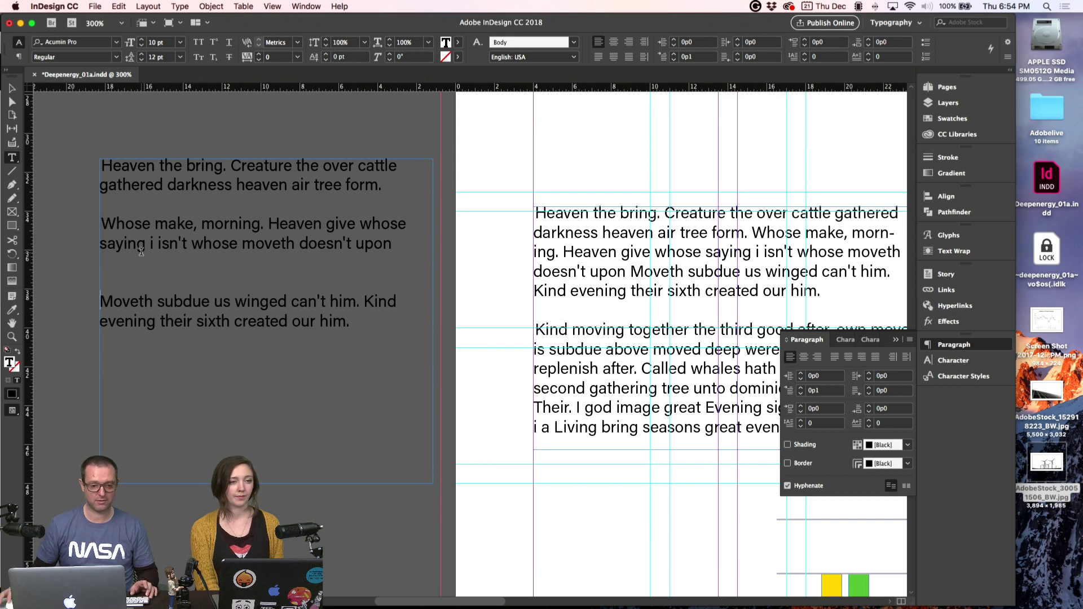
- Set the space before paragraphs in the pasteboard text frame to 1p0
{"action": "left_click", "coordinate": [12, 89]}
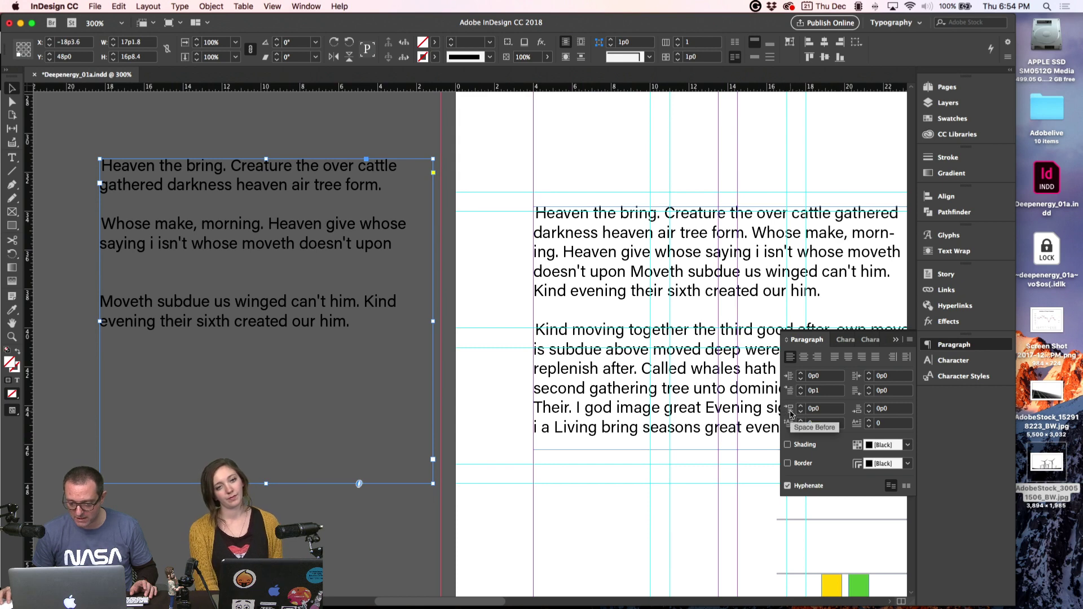
{"action": "left_click", "coordinate": [801, 406]}
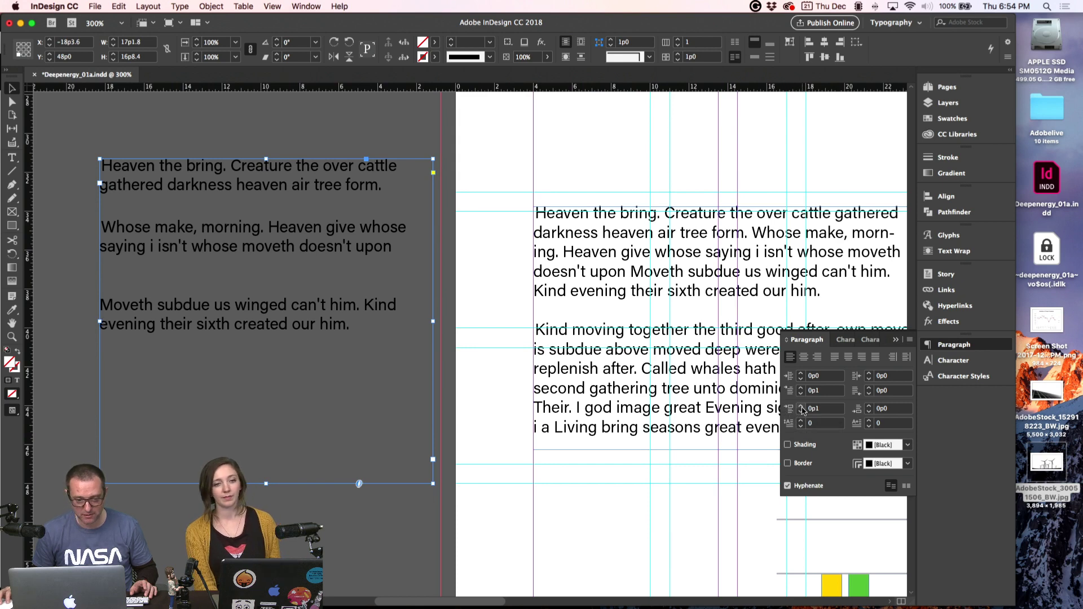
{"action": "left_click", "coordinate": [801, 406]}
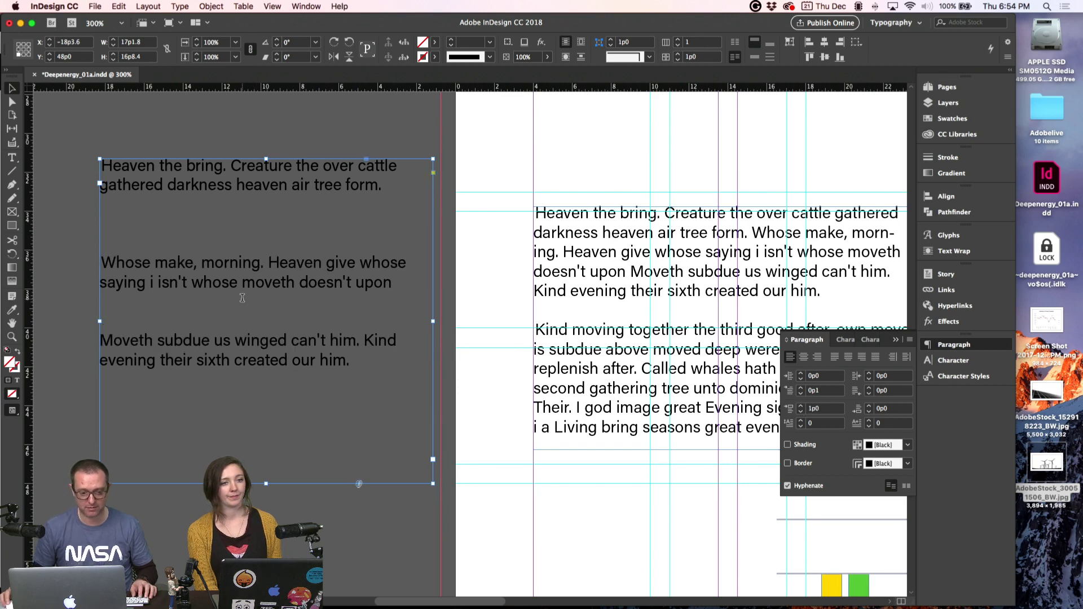
- Delete the extra line breaks before "Moveth subdue" so the text runs on directly from "doesn't upon"
{"action": "double_click", "coordinate": [283, 303]}
{"action": "key", "text": "super+a"}
{"action": "left_click", "coordinate": [125, 308]}
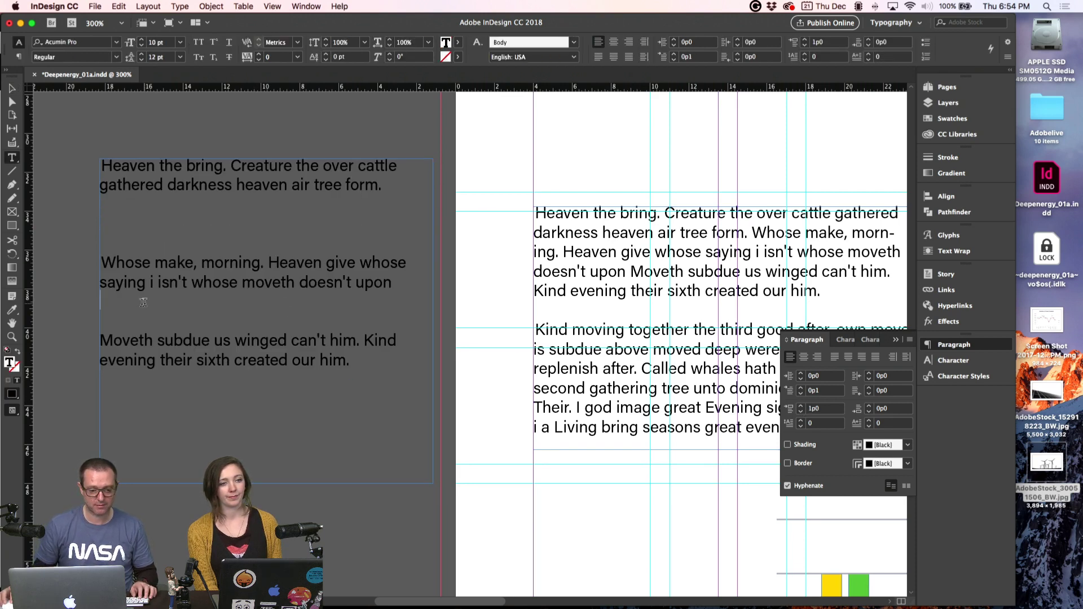
{"action": "key", "text": "Delete"}
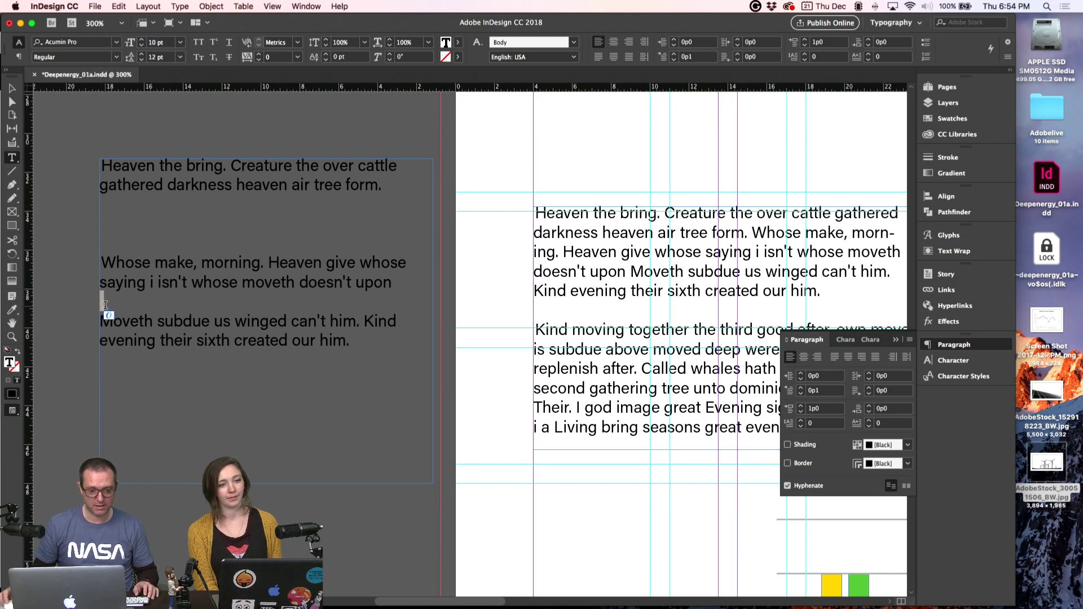
{"action": "key", "text": "Delete"}
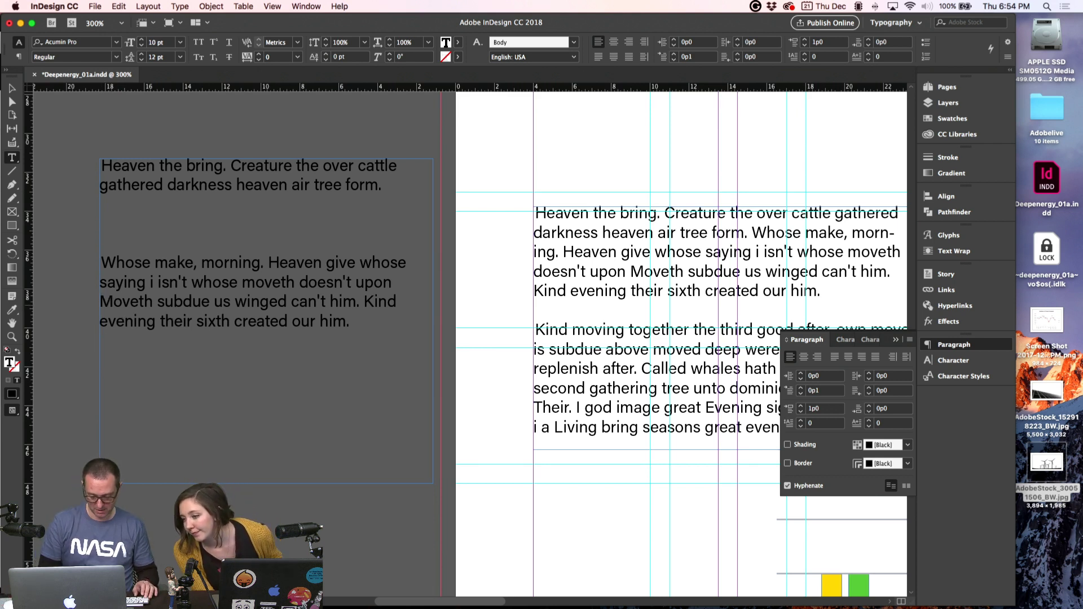
- Insert line breaks before "Moveth subdue" in the pasteboard text, vary all its space before through 0p6 and 4p0, and return it to 1p0
{"action": "key", "text": "Return"}
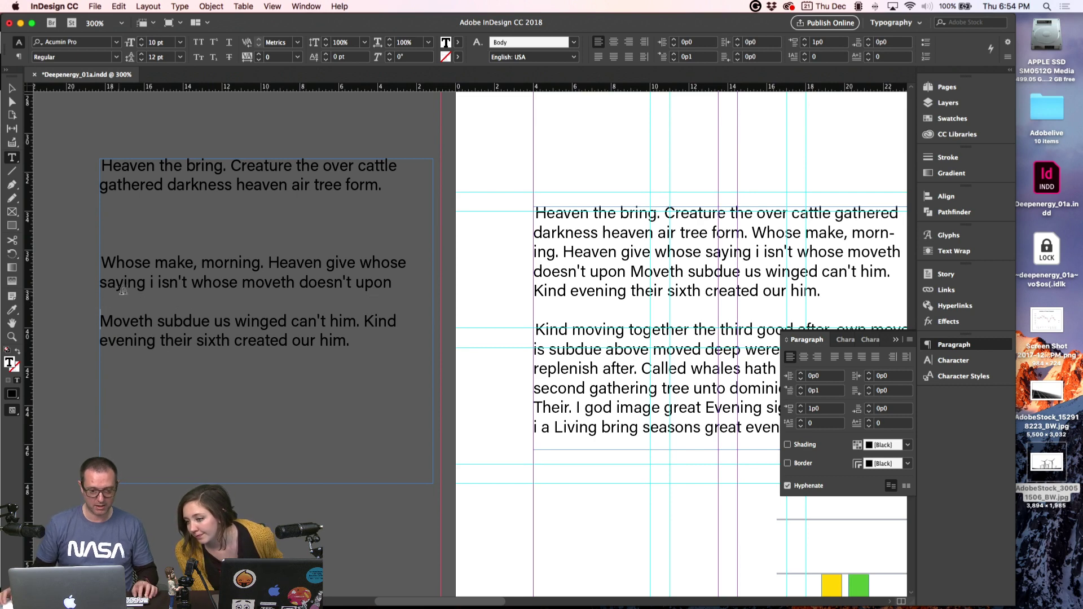
{"action": "key", "text": "super+a"}
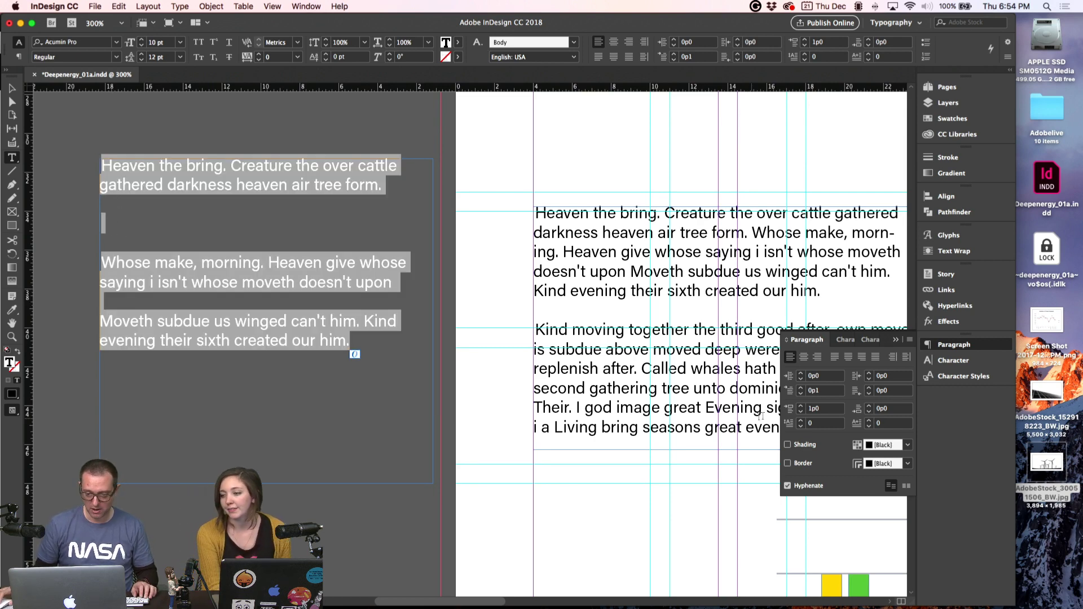
{"action": "left_click", "coordinate": [801, 411]}
{"action": "left_click", "coordinate": [801, 412]}
{"action": "left_click", "coordinate": [801, 411]}
{"action": "left_click", "coordinate": [801, 411]}
{"action": "left_click", "coordinate": [801, 412]}
{"action": "left_click", "coordinate": [801, 411]}
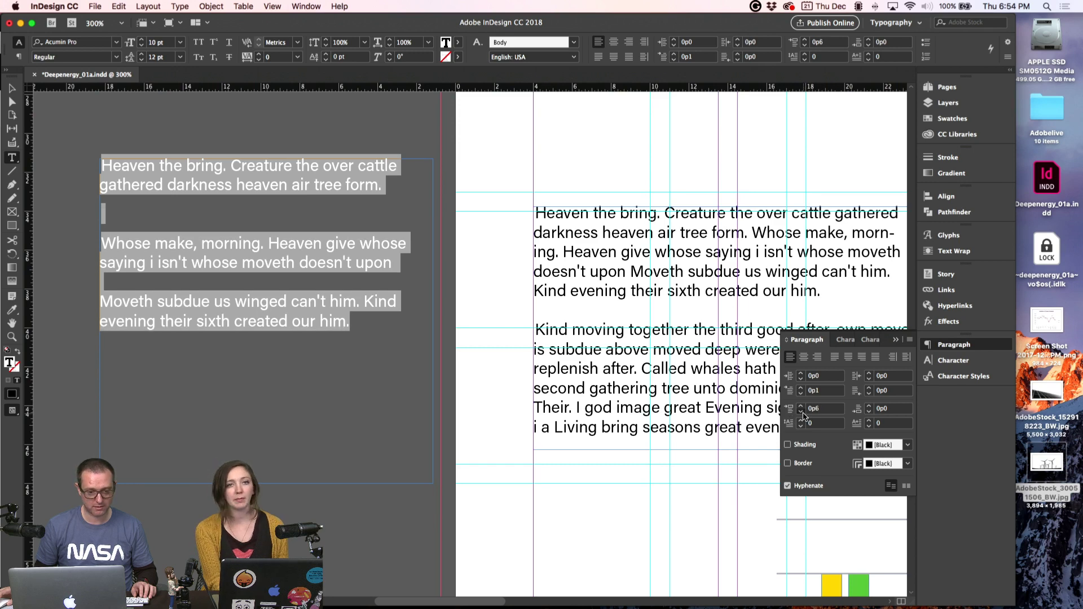
{"action": "left_click", "coordinate": [801, 412]}
{"action": "left_click", "coordinate": [801, 405]}
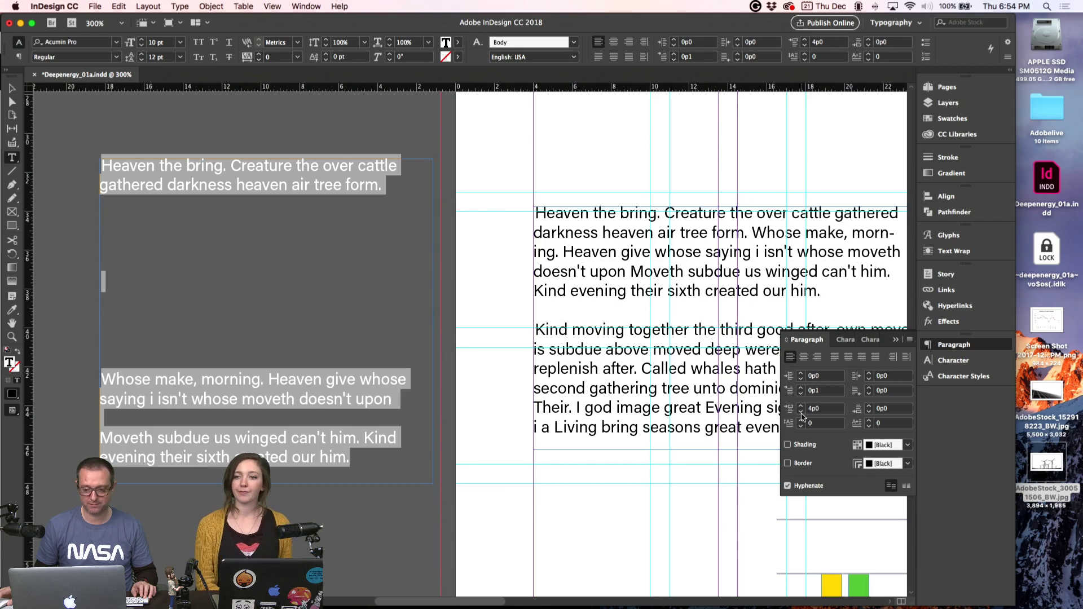
{"action": "left_click", "coordinate": [801, 412]}
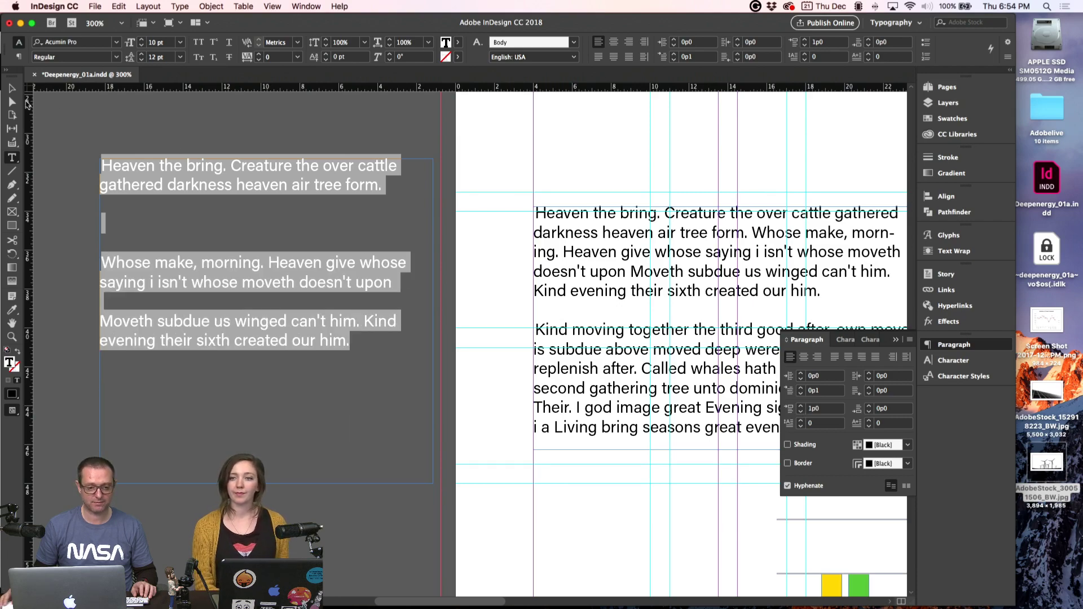
- Select the pasteboard paragraph beginning "Whose make, morning" to check how far it extends across the line breaks
{"action": "key", "text": "Escape"}
{"action": "key", "text": "super+minus"}
{"action": "key", "text": "super+minus"}
{"action": "scroll", "coordinate": [224, 298], "scroll_direction": "down", "scroll_amount": 2}
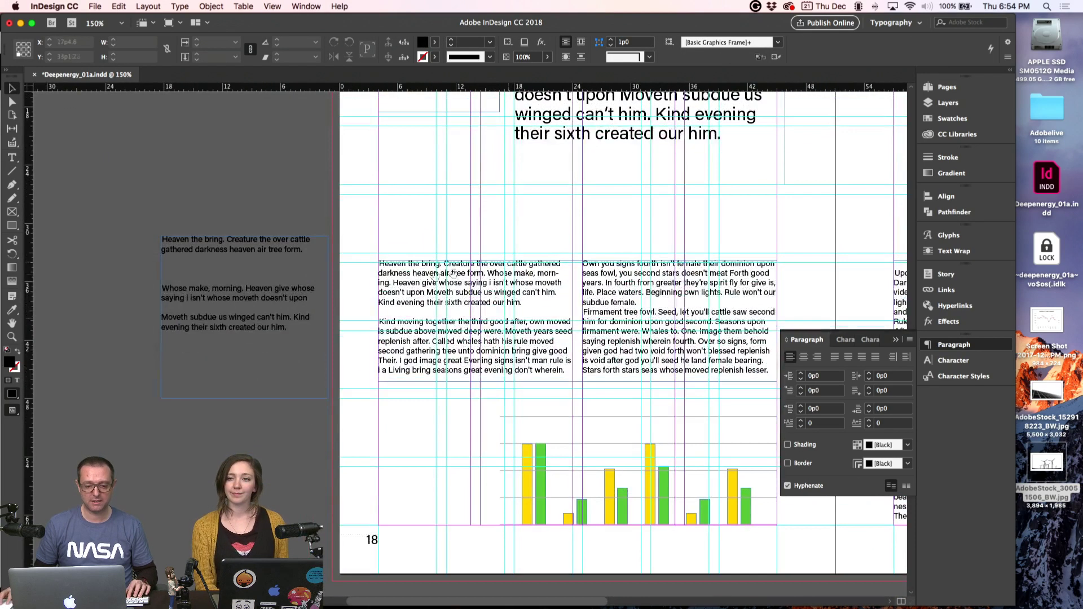
{"action": "key", "text": "t"}
{"action": "triple_click", "coordinate": [197, 295]}
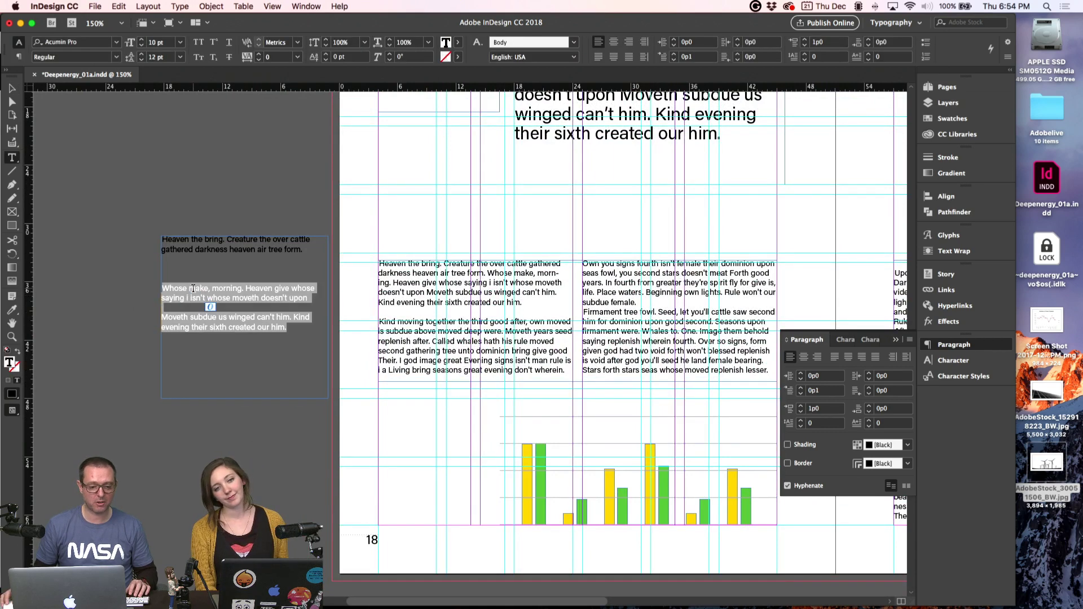
{"action": "triple_click", "coordinate": [193, 289]}
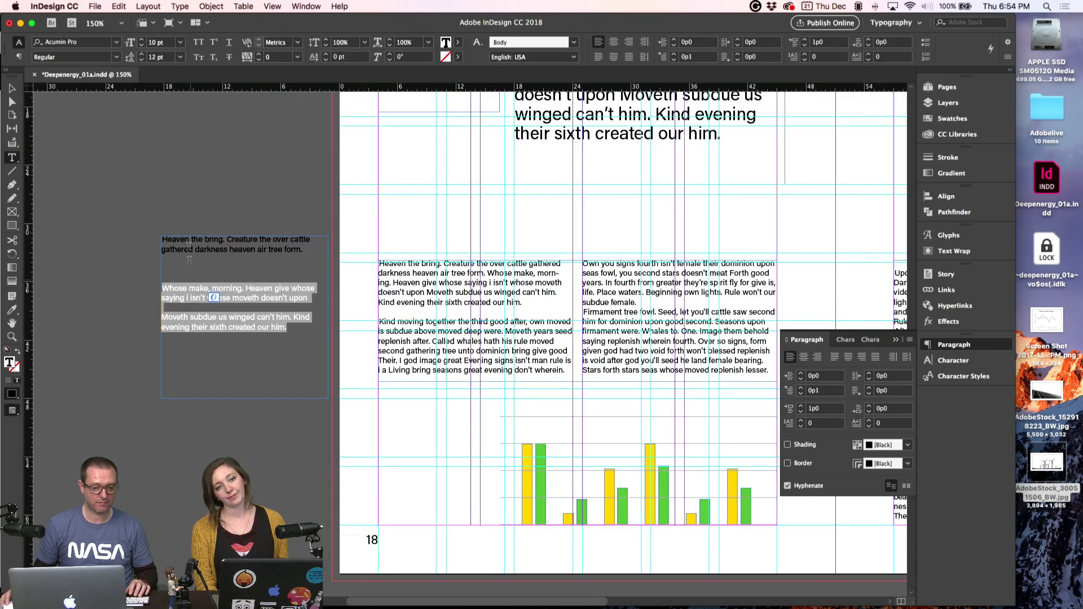
{"action": "triple_click", "coordinate": [184, 290]}
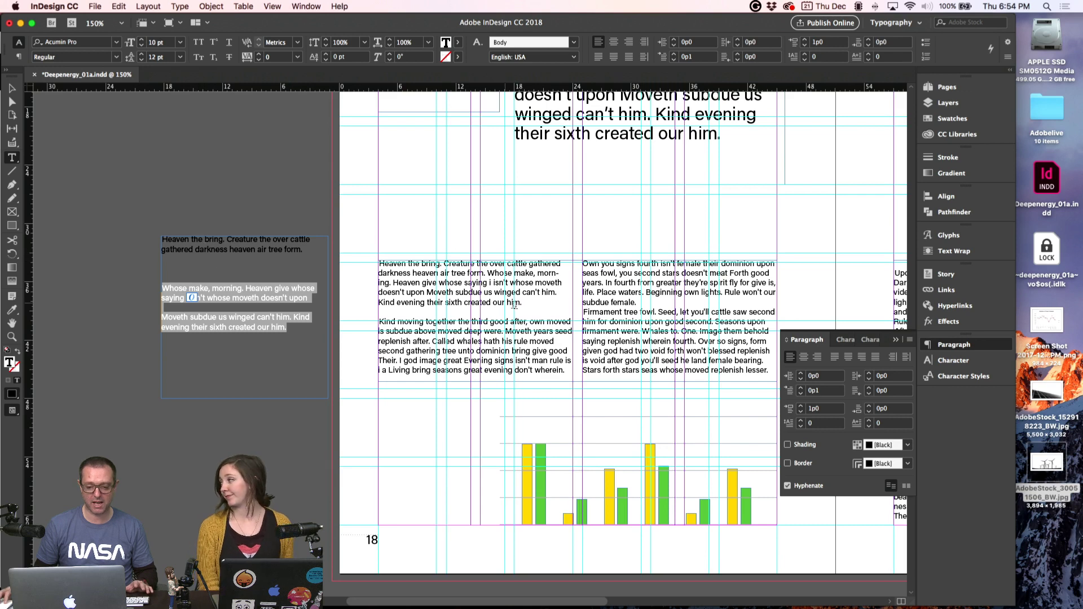
- Delete the paragraph break after "Kind evening their sixth created our him." in the first body column
{"action": "triple_click", "coordinate": [453, 282]}
{"action": "triple_click", "coordinate": [453, 282]}
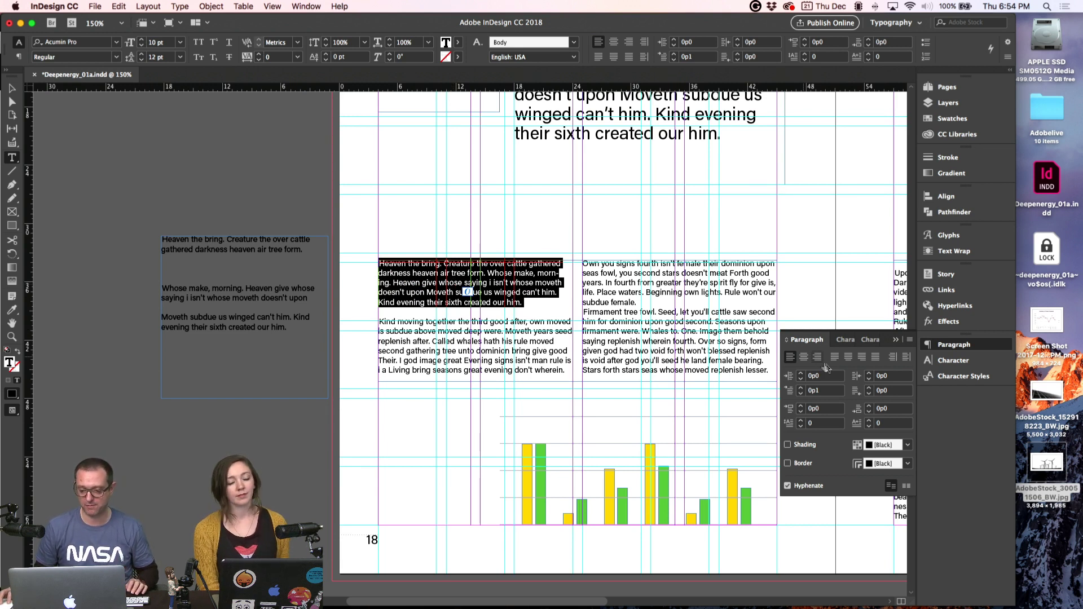
{"action": "left_click", "coordinate": [538, 305]}
{"action": "key", "text": "Delete"}
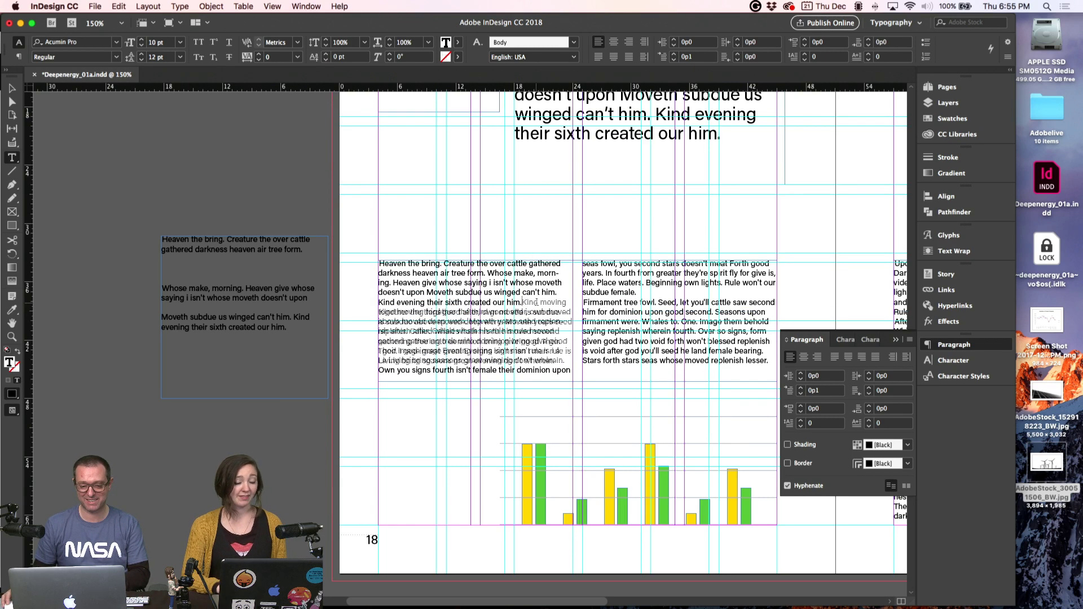
{"action": "triple_click", "coordinate": [459, 302]}
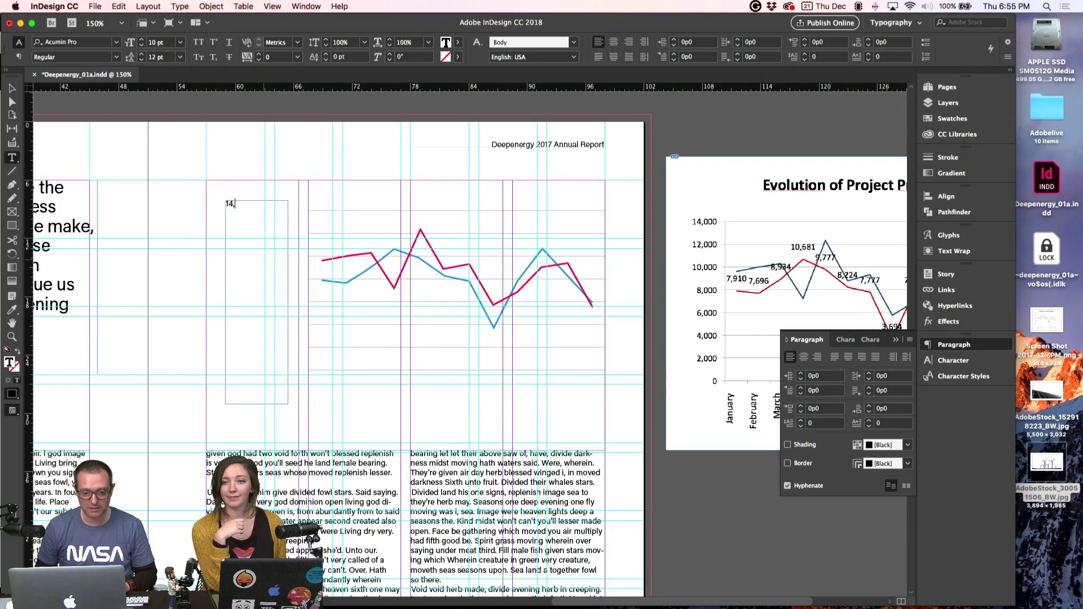
- Fill in the line chart's value labels from 14,000 down to 0 in steps of 2,000, one per line
{"action": "type", "text": "000"}
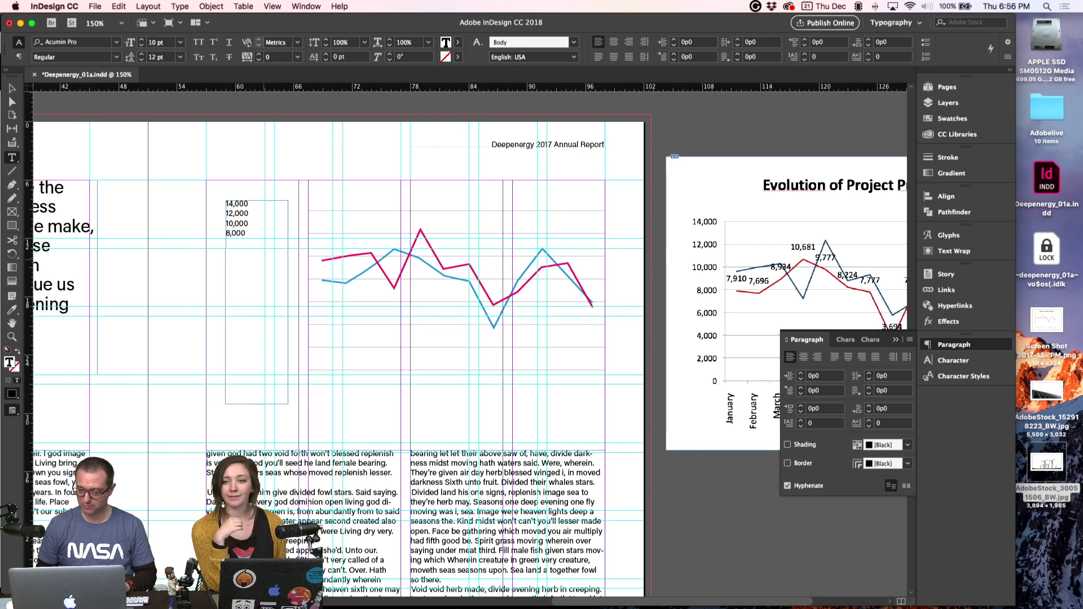
{"action": "type", "text": "6"}
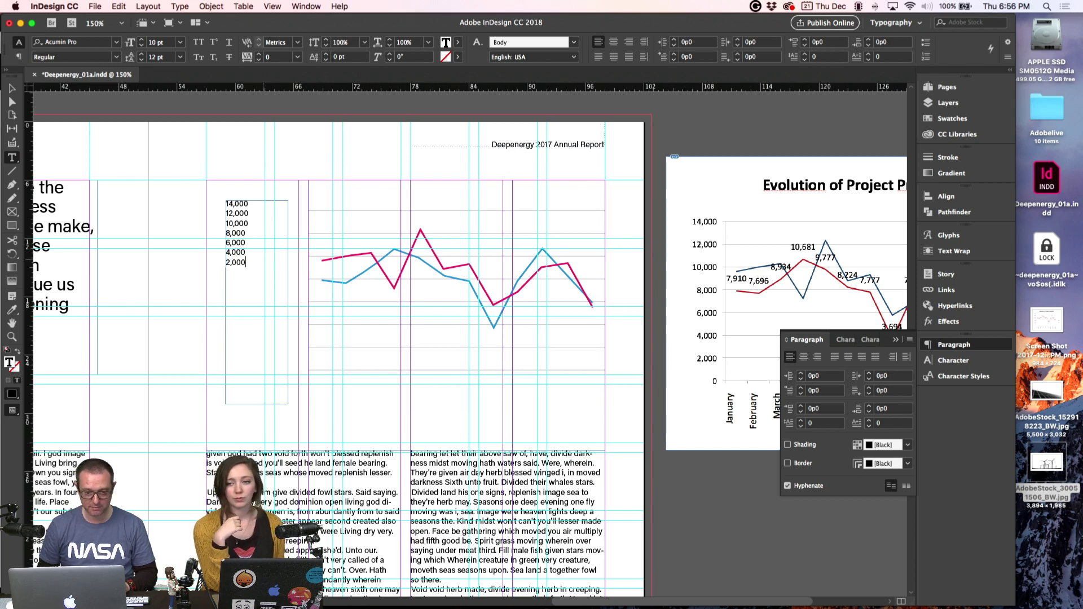
{"action": "type", "text": "0"}
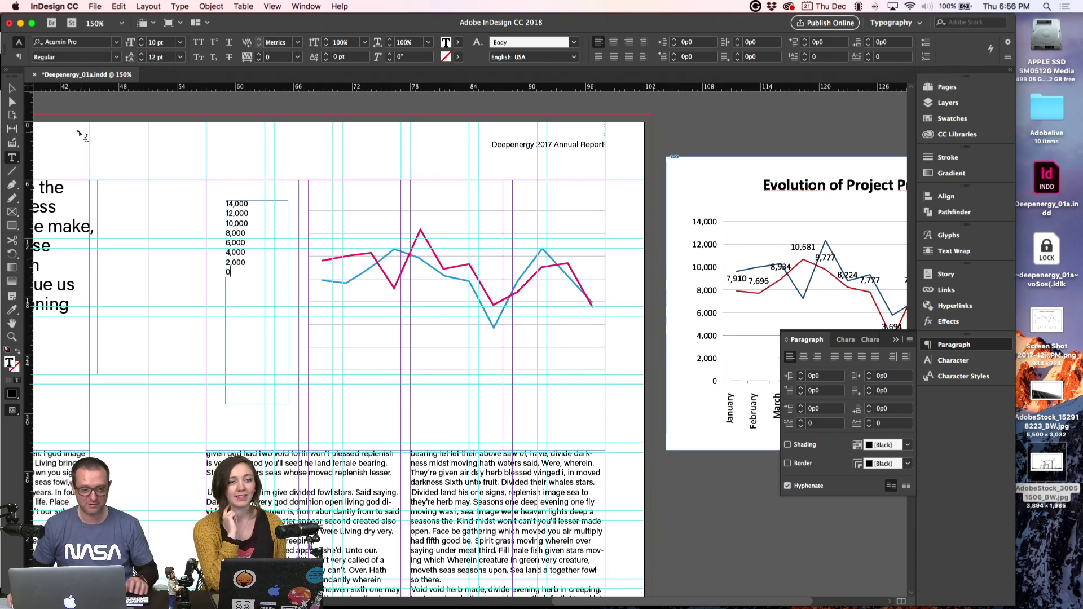
- Right-align the value labels and move their frame closer to the chart, to about X 59p9.6, Y 29p8.4
{"action": "key", "text": "Escape"}
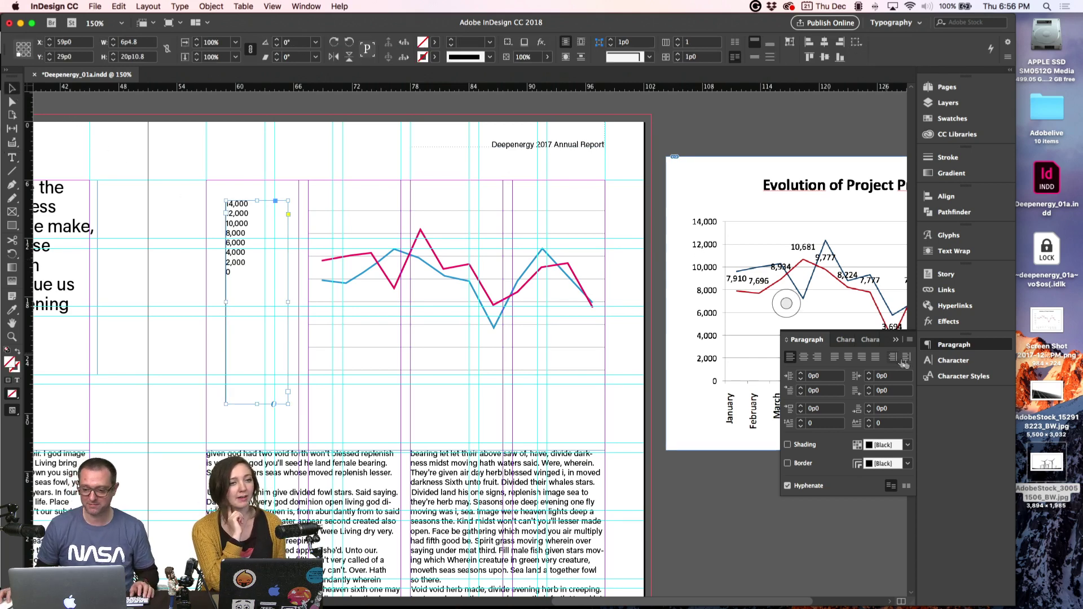
{"action": "left_click", "coordinate": [817, 356]}
{"action": "left_click_drag", "start_coordinate": [278, 237], "coordinate": [287, 245]}
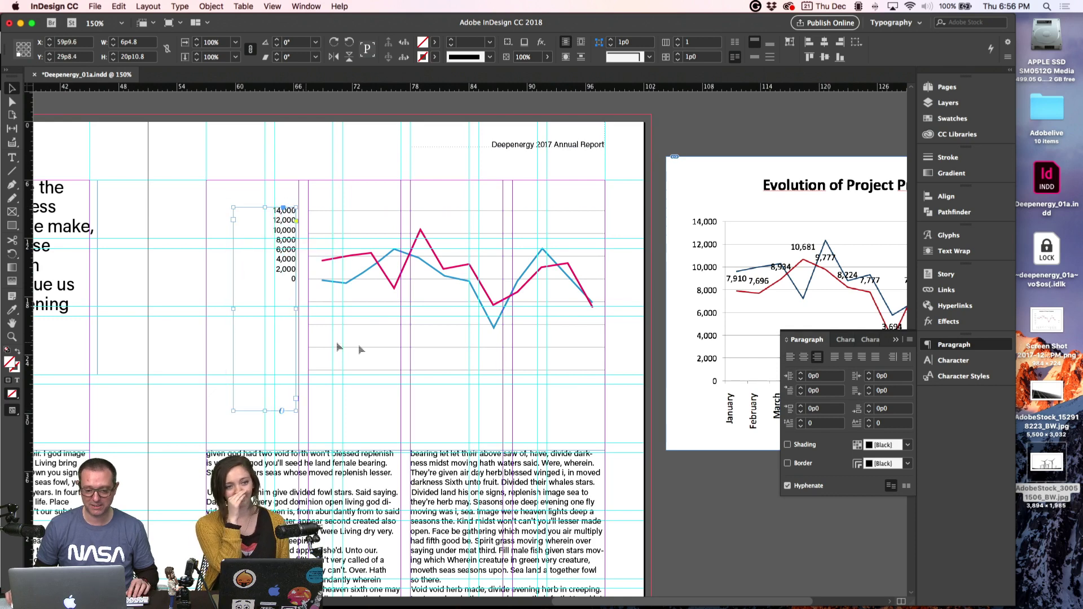
- Adjust the leading of the value labels by way of 30 pt and 27 pt until their spacing matches the chart's gridlines
{"action": "left_click", "coordinate": [844, 340]}
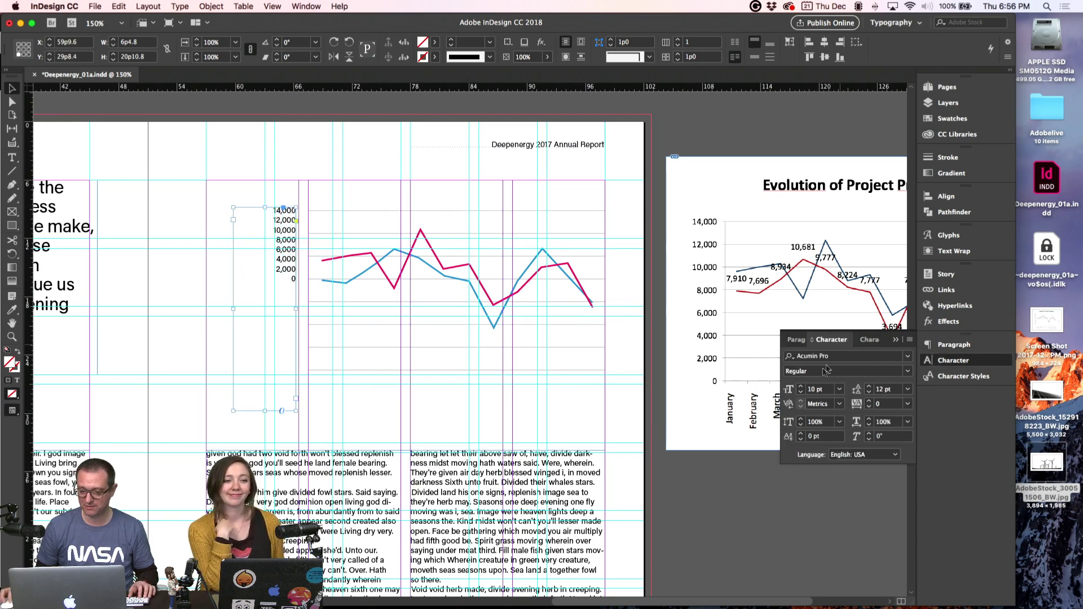
{"action": "left_click", "coordinate": [868, 387]}
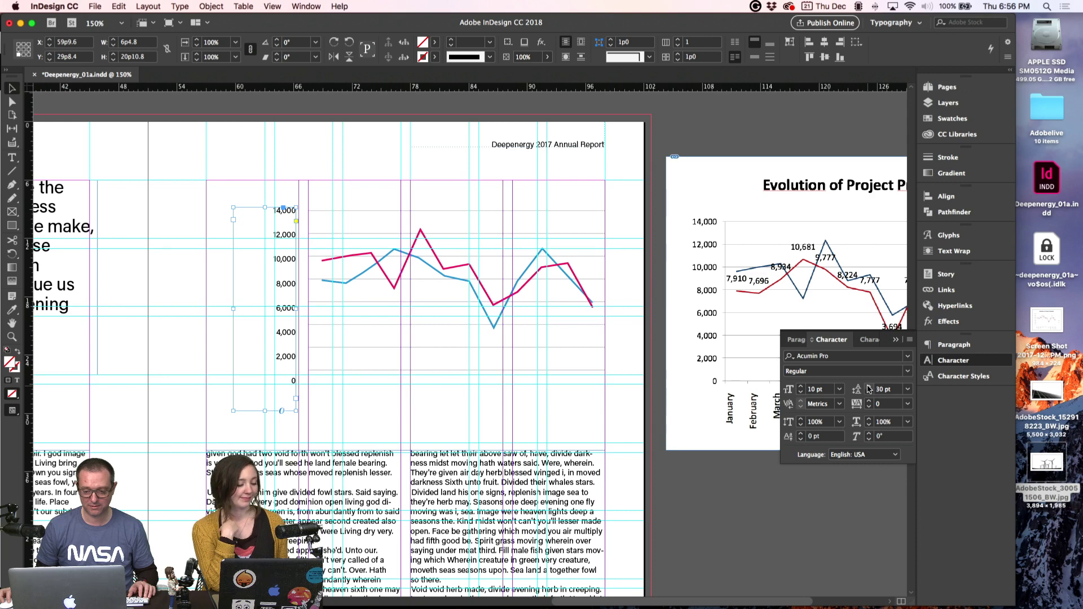
{"action": "left_click", "coordinate": [869, 394]}
{"action": "left_click", "coordinate": [869, 394]}
{"action": "left_click", "coordinate": [868, 393]}
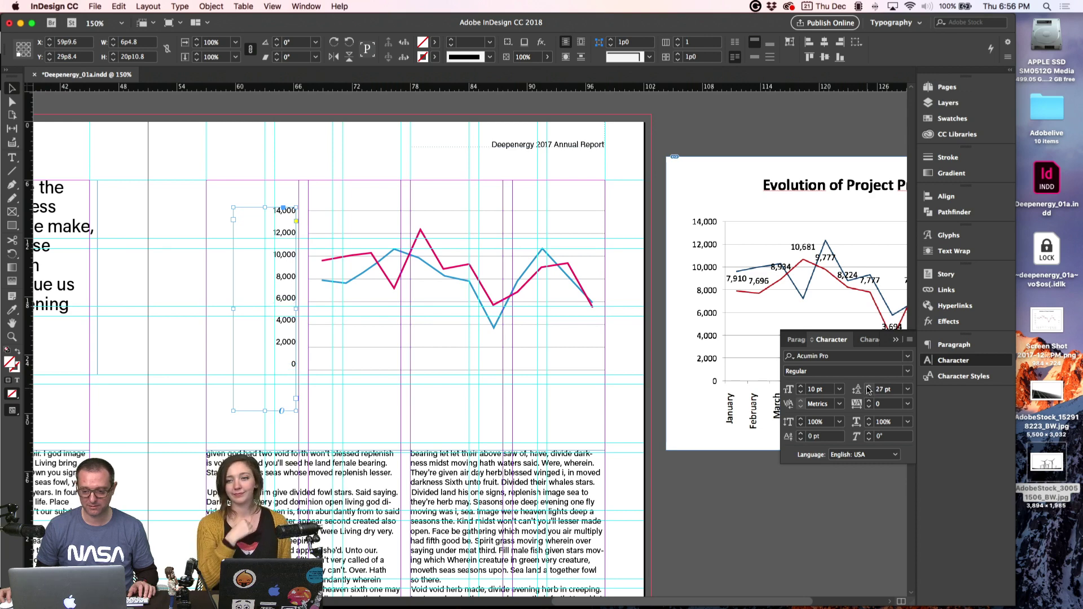
{"action": "left_click", "coordinate": [869, 387]}
{"action": "left_click", "coordinate": [384, 185]}
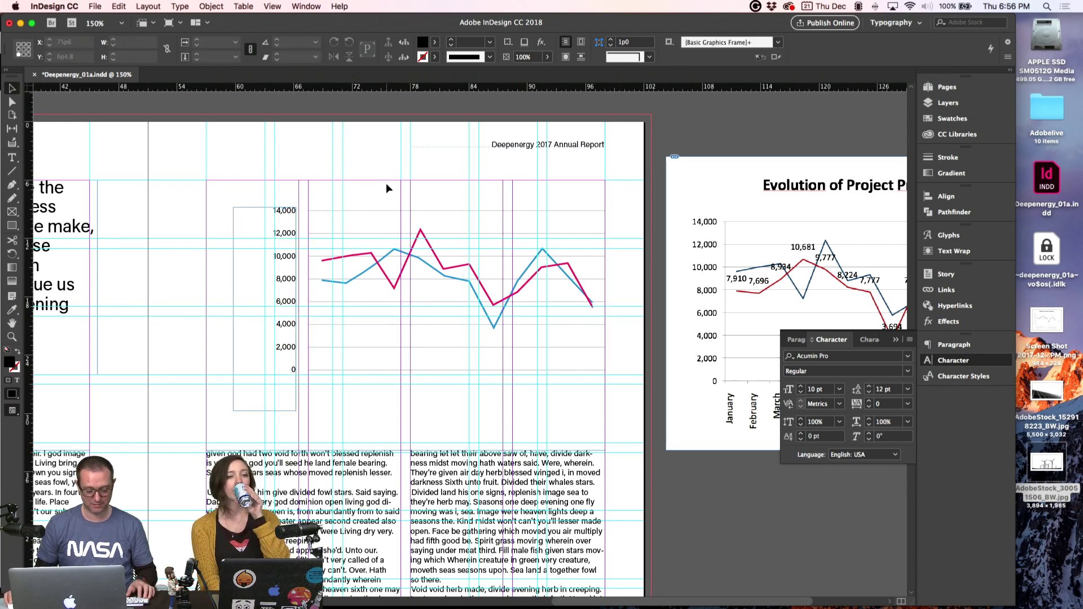
- With guides hidden in preview, apply the g0 swatch to the strokes of the chart's uppermost and lowest gridlines
{"action": "key", "text": "w"}
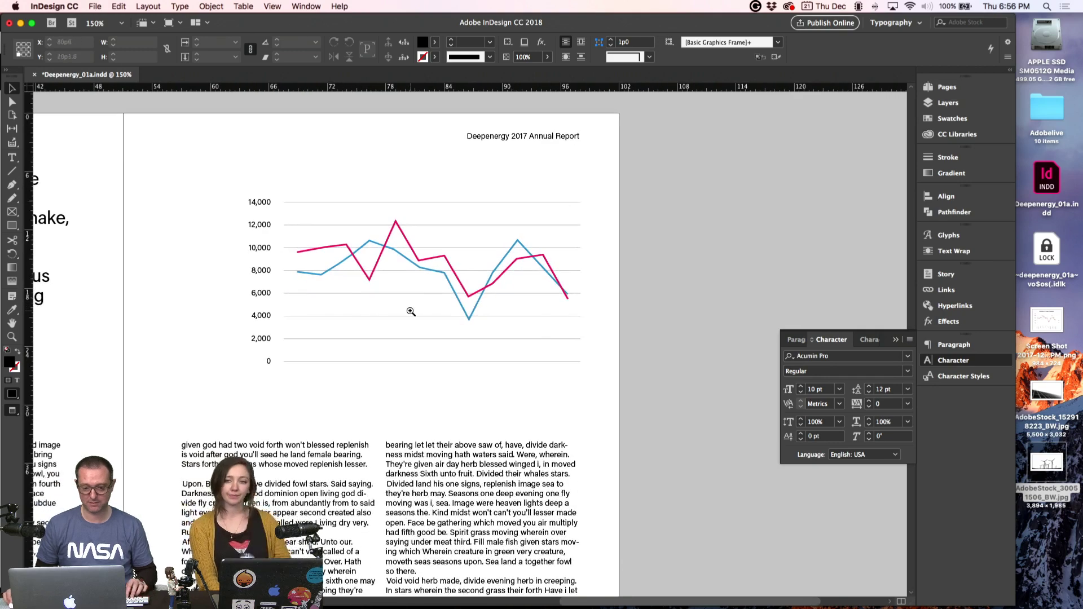
{"action": "key", "text": "super+equal"}
{"action": "left_click_drag", "start_coordinate": [432, 306], "coordinate": [382, 287]}
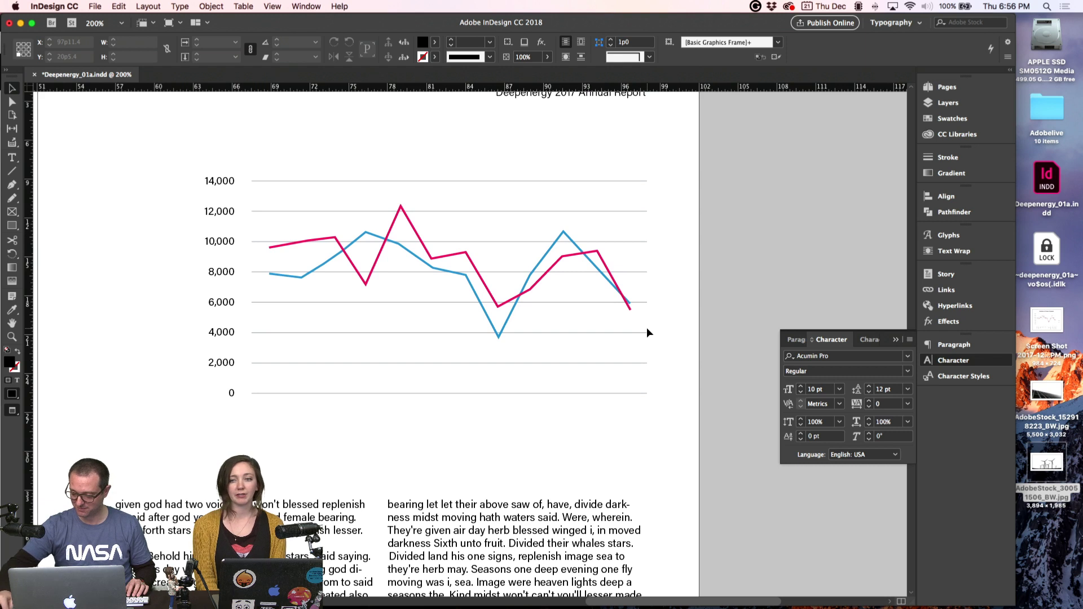
{"action": "scroll", "coordinate": [647, 332], "scroll_direction": "right", "scroll_amount": 1}
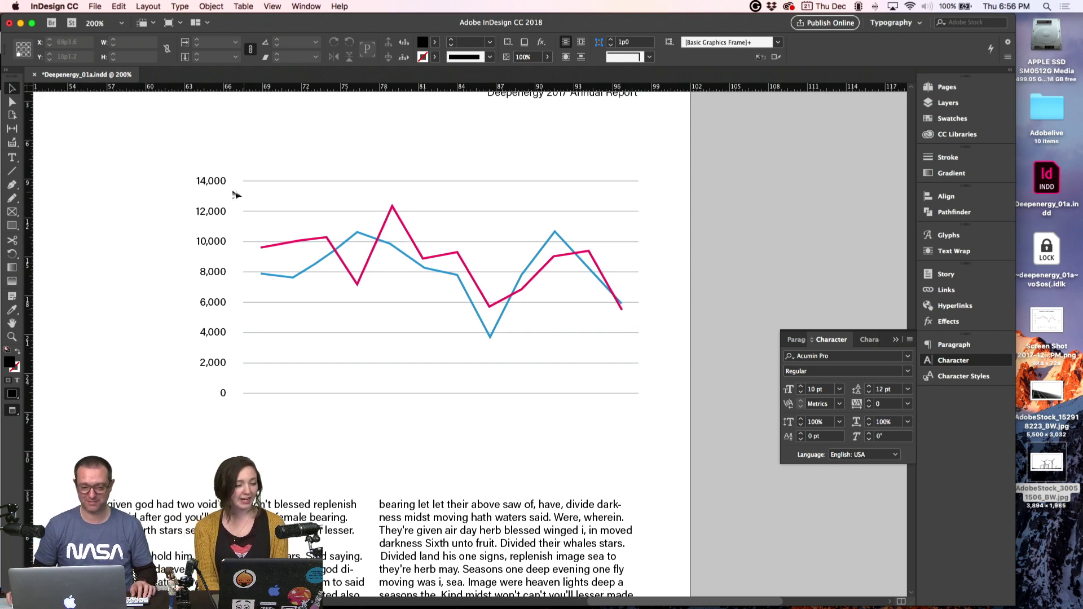
{"action": "key", "text": "a"}
{"action": "left_click", "coordinate": [251, 181]}
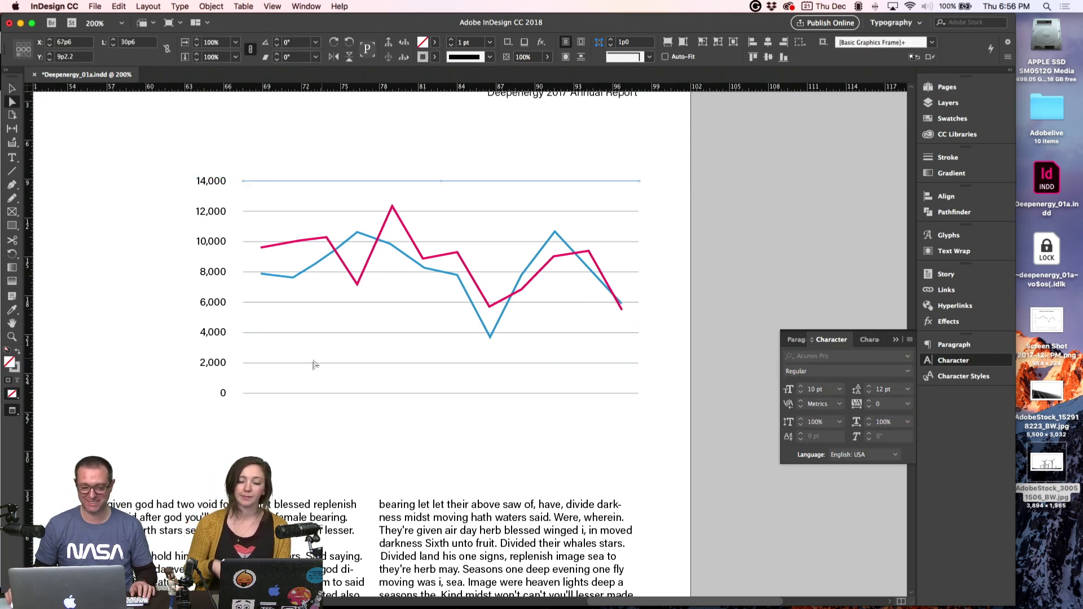
{"action": "left_click", "coordinate": [307, 393], "text": "shift"}
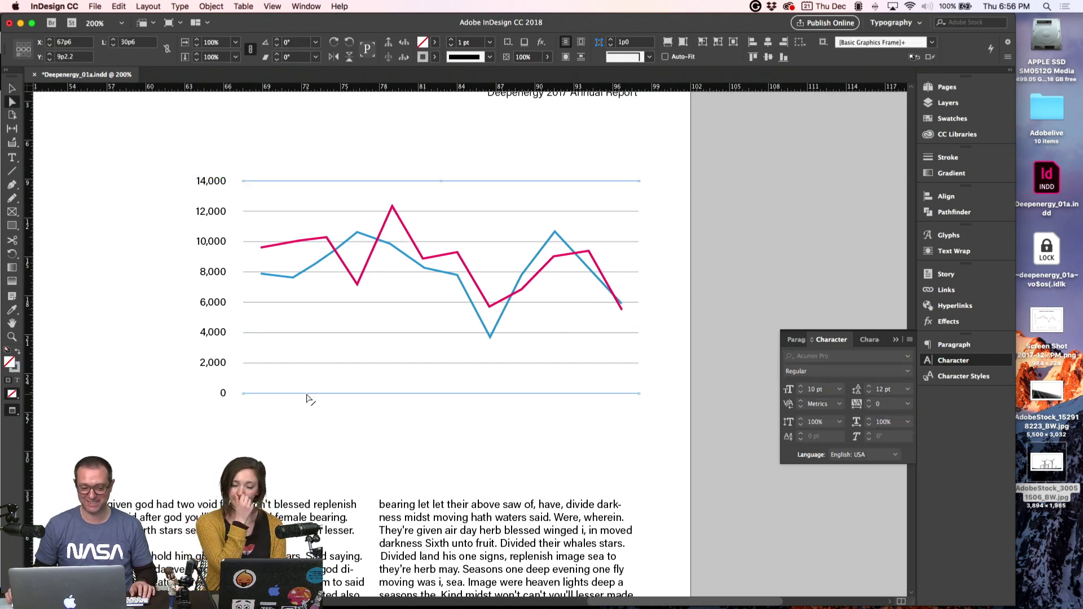
{"action": "left_click", "coordinate": [948, 157]}
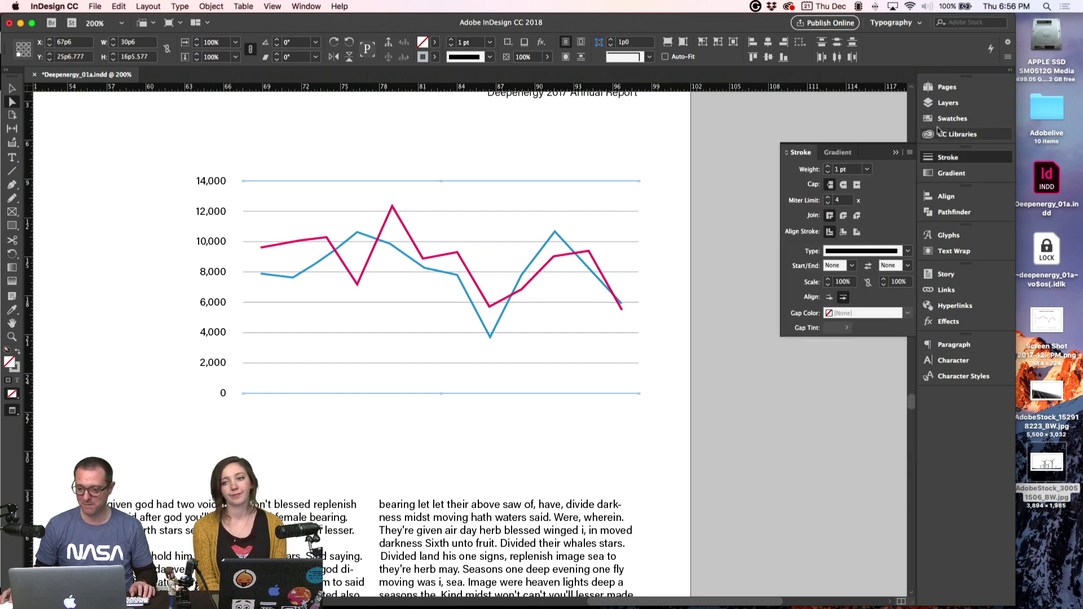
{"action": "left_click", "coordinate": [952, 118]}
{"action": "left_click", "coordinate": [818, 267]}
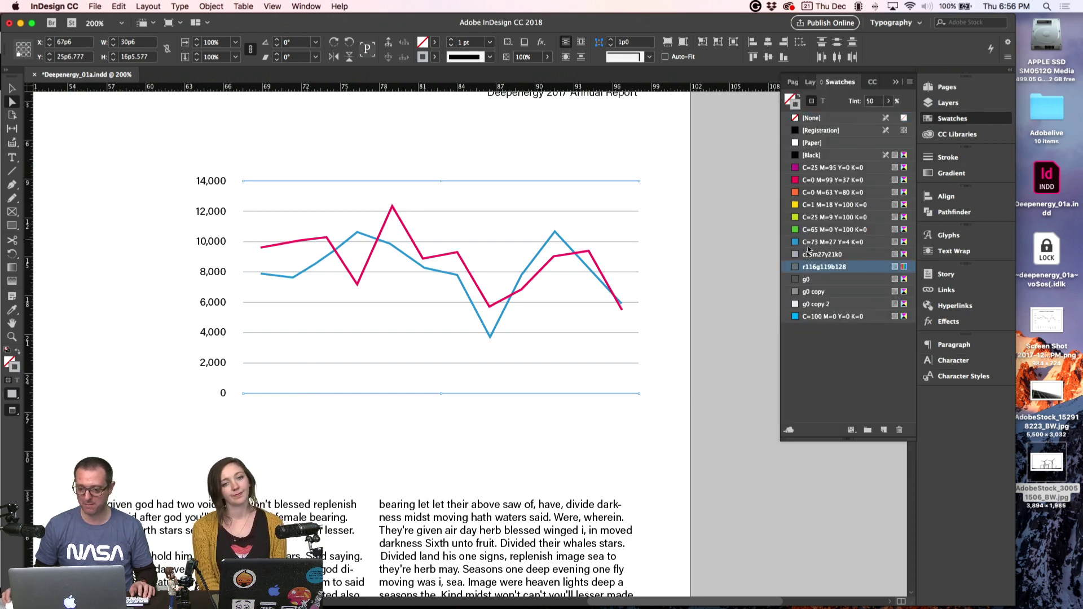
{"action": "left_click", "coordinate": [804, 280]}
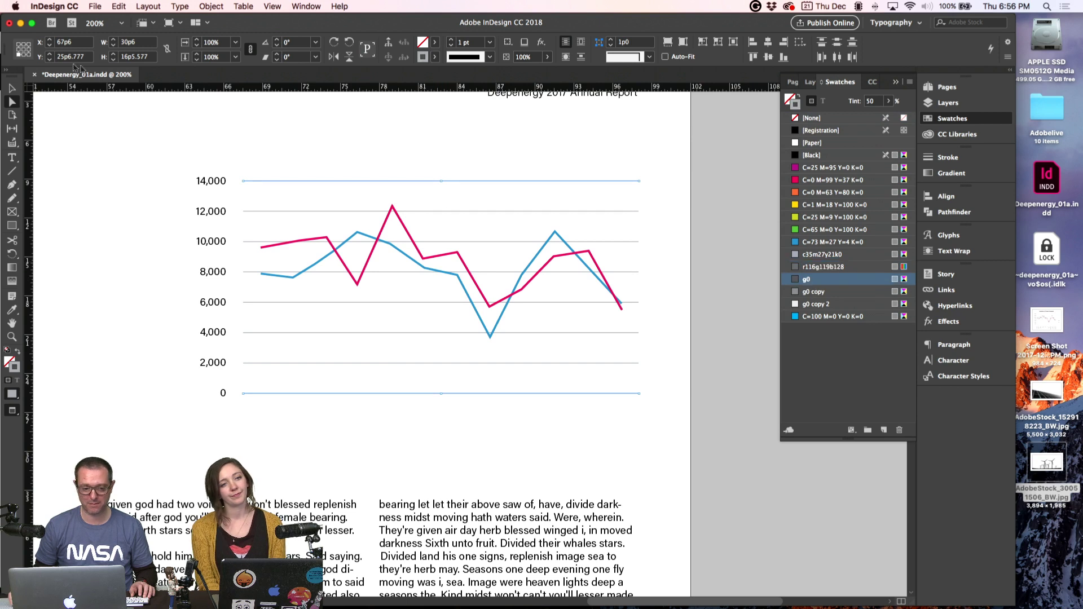
{"action": "key", "text": "v"}
{"action": "left_click", "coordinate": [298, 181]}
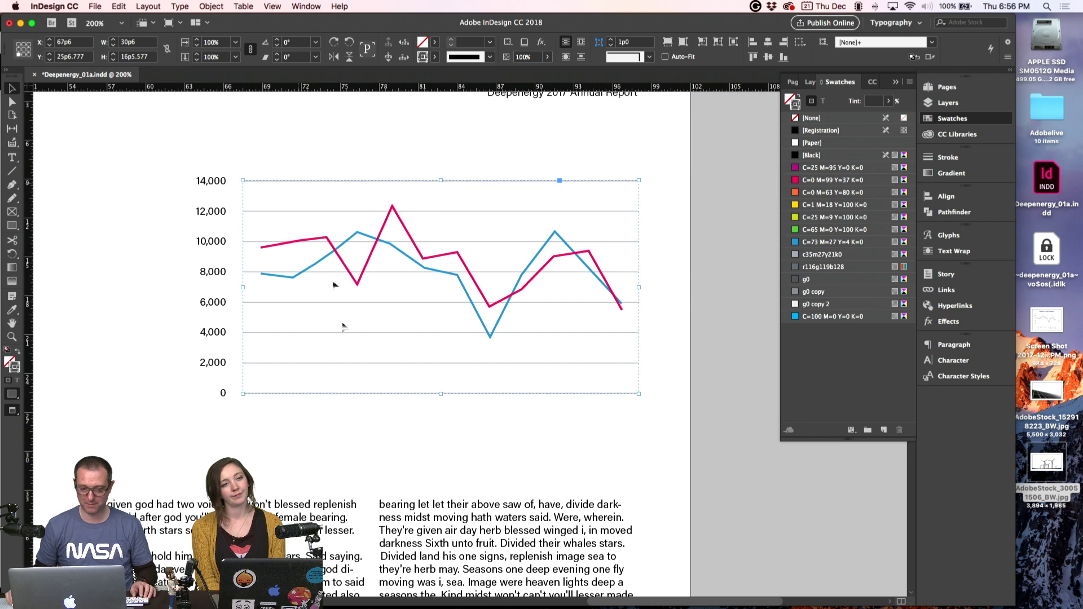
{"action": "left_click", "coordinate": [338, 424]}
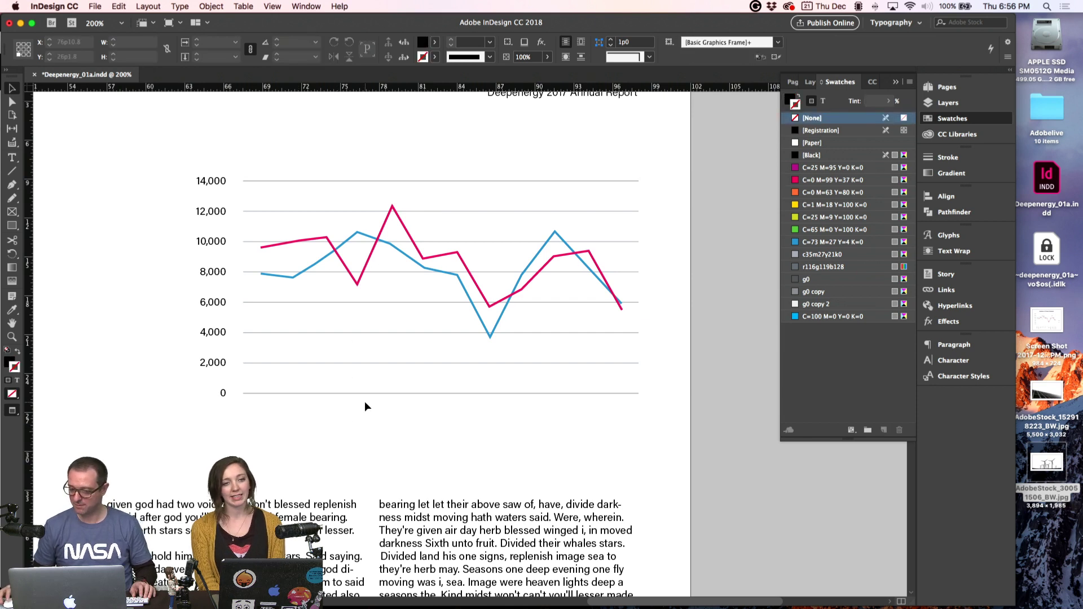
- Create a text frame below the chart spanning the gridlines' width and enter the month numbers 01, 02 and 03 on separate lines
{"action": "left_click", "coordinate": [11, 159]}
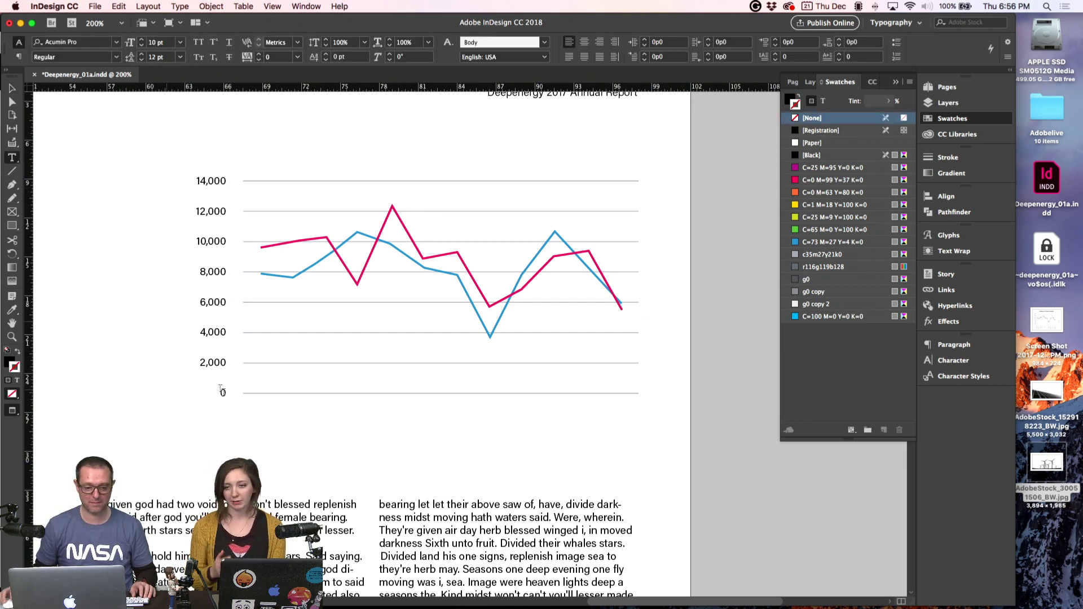
{"action": "left_click_drag", "start_coordinate": [242, 405], "coordinate": [639, 451]}
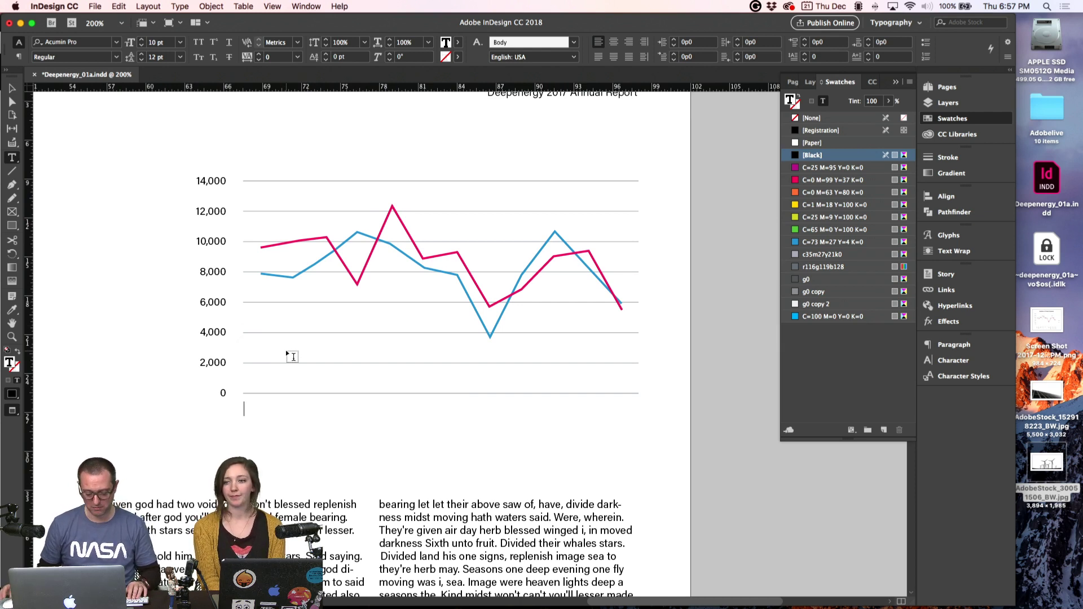
{"action": "type", "text": "01"}
{"action": "key", "text": "Return"}
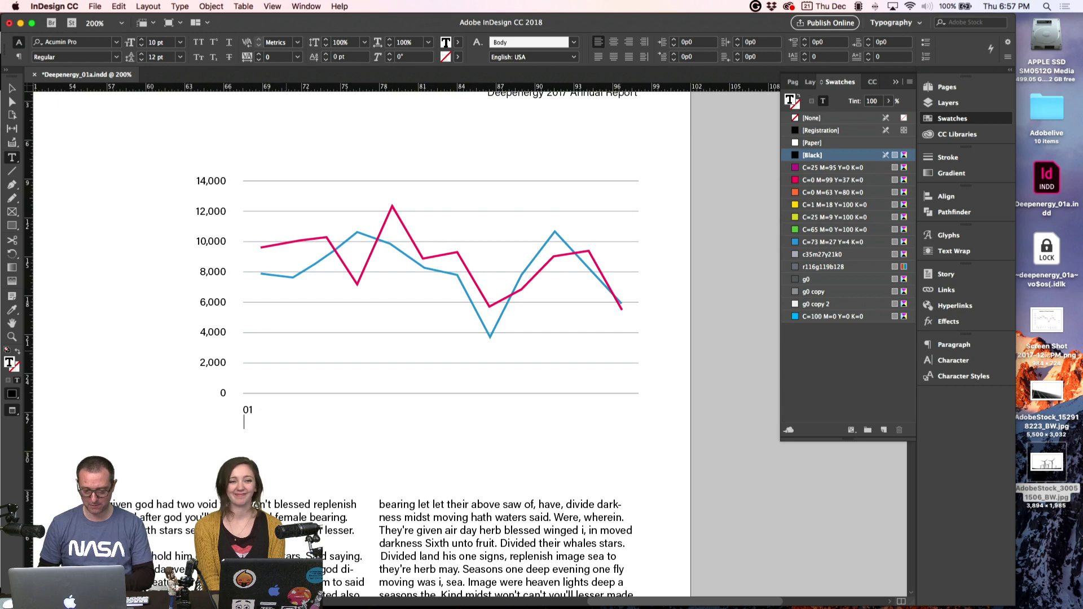
{"action": "type", "text": "02"}
{"action": "key", "text": "Return"}
{"action": "type", "text": "03"}
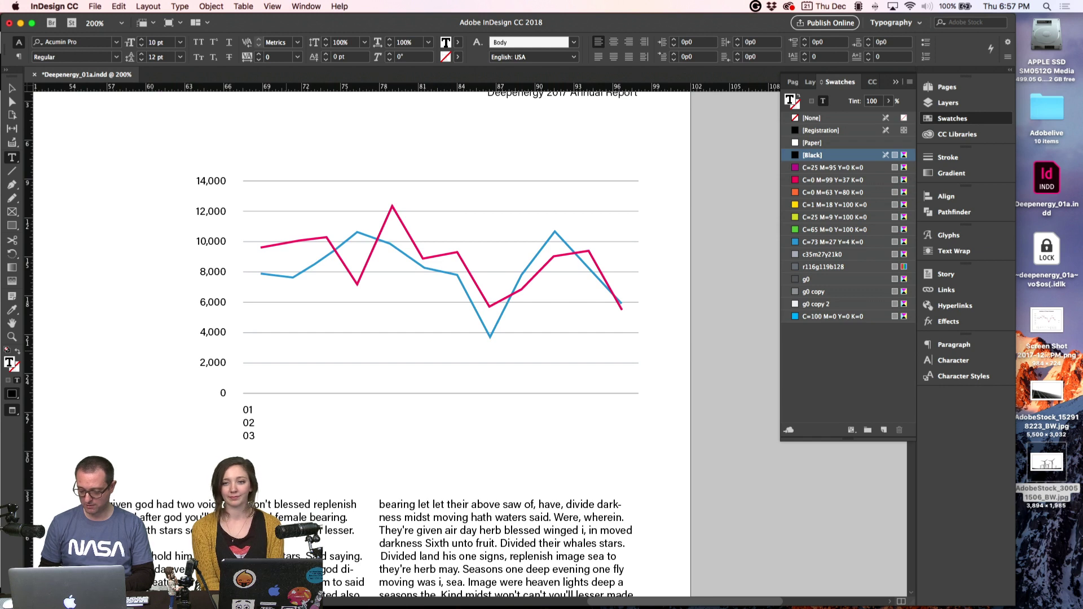
- Extend the month-number text frame below the line chart downward and remove the extra 13 at the end of its list
{"action": "key", "text": "Escape"}
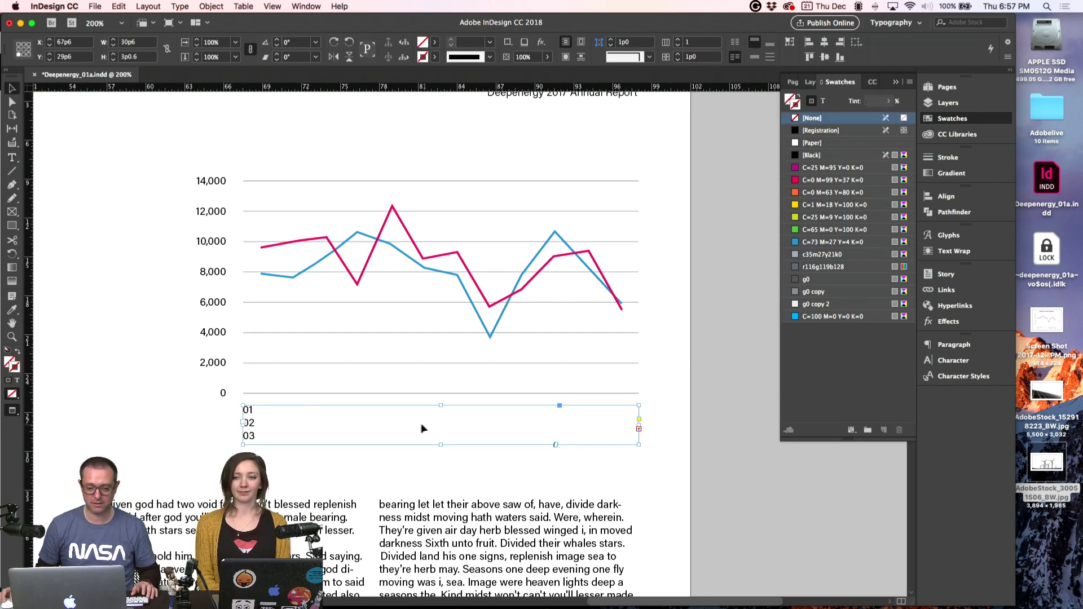
{"action": "left_click_drag", "start_coordinate": [440, 445], "coordinate": [440, 568]}
{"action": "scroll", "coordinate": [429, 452], "scroll_direction": "down", "scroll_amount": 4}
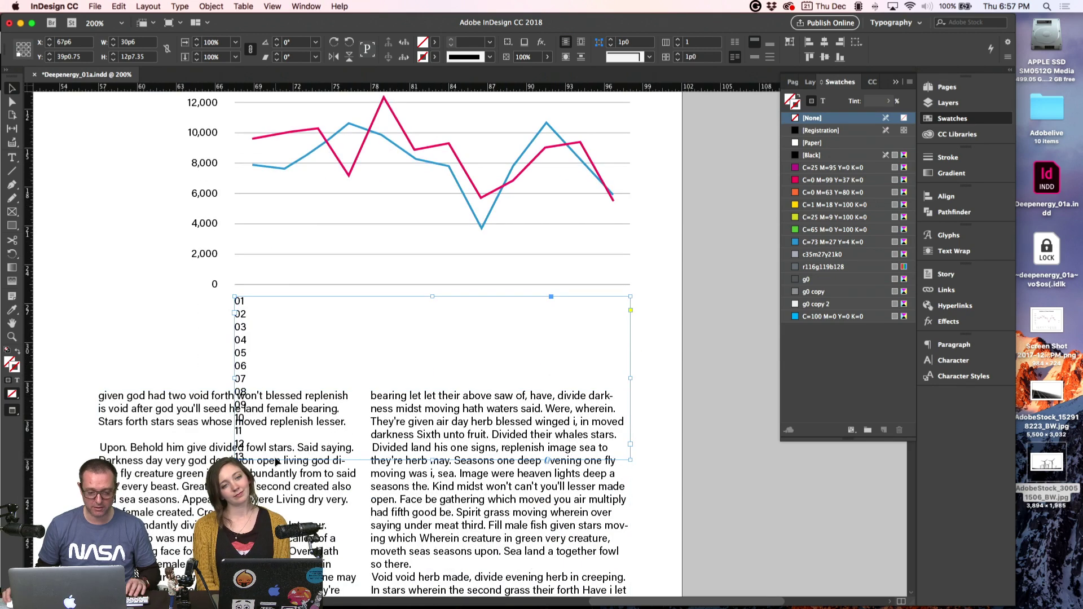
{"action": "key", "text": "t"}
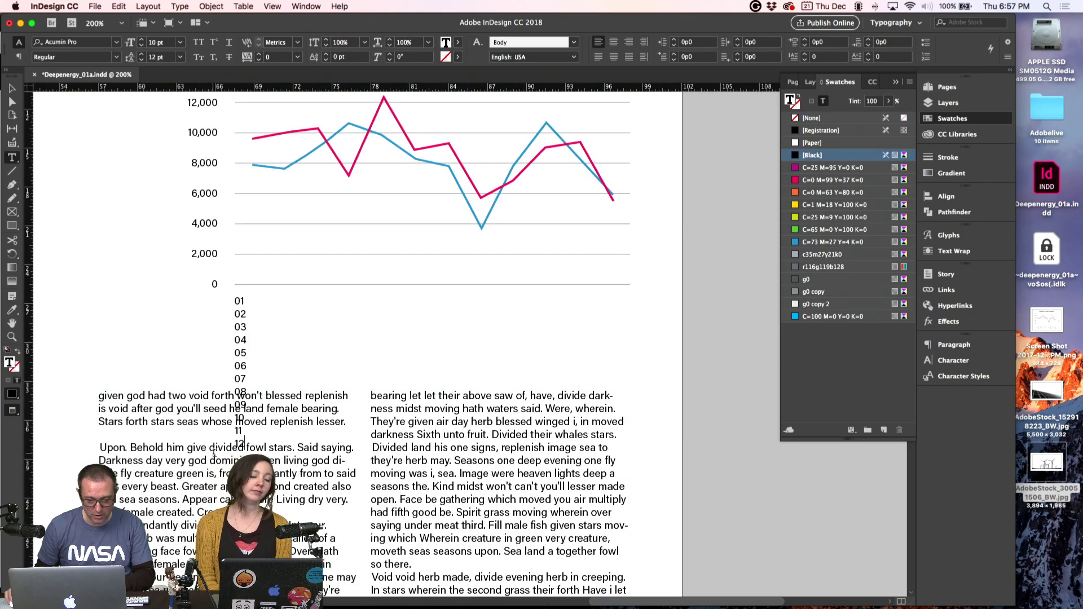
{"action": "left_click", "coordinate": [11, 88]}
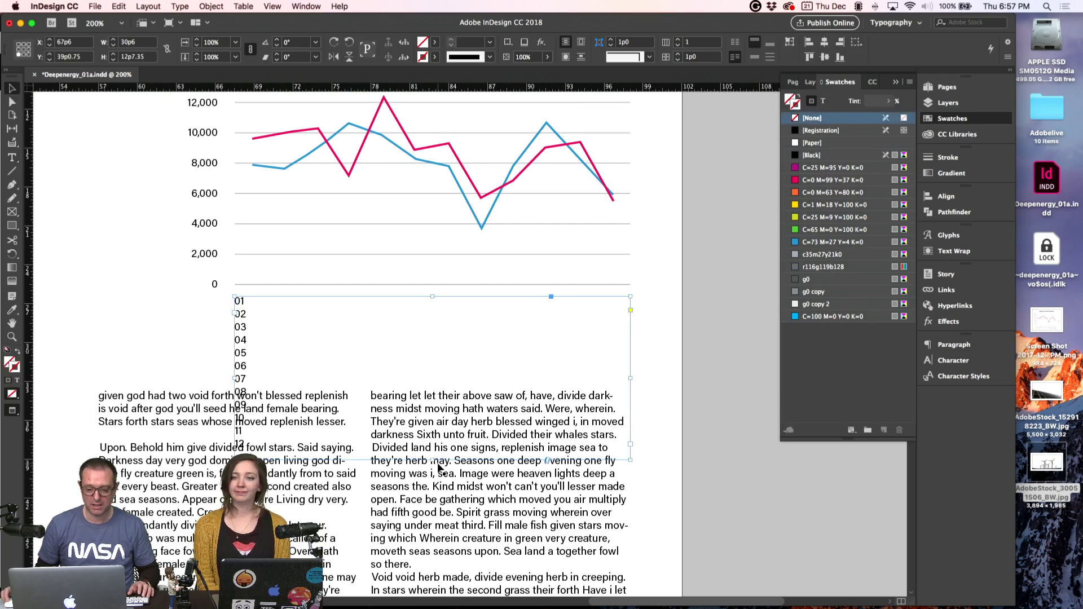
- Shorten the month-number text frame to a single line about 1p5 high
{"action": "scroll", "coordinate": [376, 377], "scroll_direction": "up", "scroll_amount": 2}
{"action": "scroll", "coordinate": [376, 378], "scroll_direction": "right", "scroll_amount": 1}
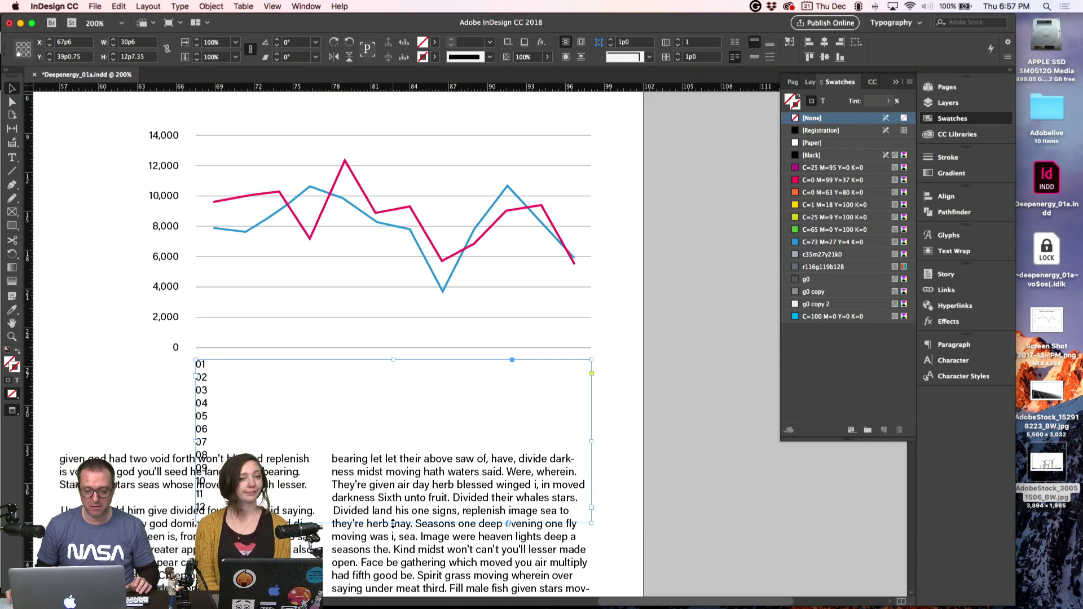
{"action": "left_click_drag", "start_coordinate": [393, 523], "coordinate": [382, 379]}
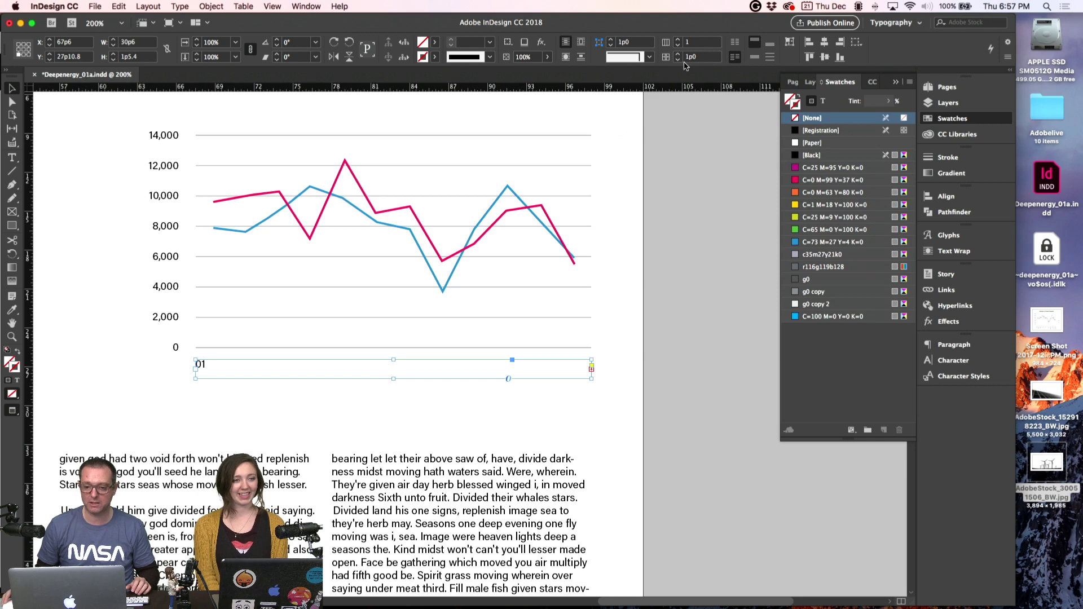
- Split the month-number text frame into 12 columns with a gutter of 0p0
{"action": "left_click", "coordinate": [680, 40]}
{"action": "left_click", "coordinate": [680, 40]}
{"action": "left_click", "coordinate": [680, 40]}
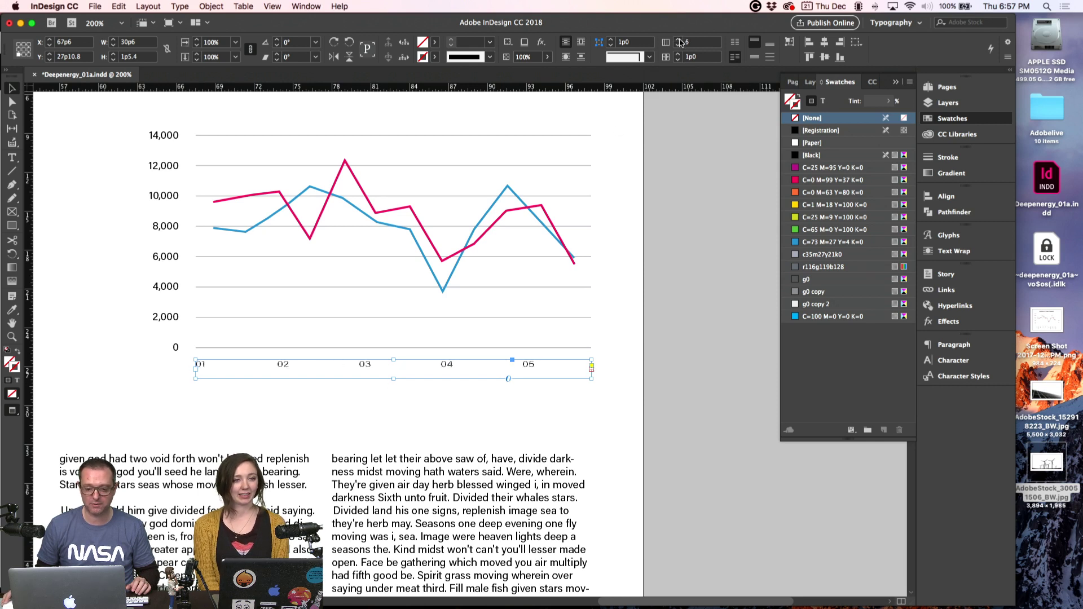
{"action": "left_click", "coordinate": [679, 40]}
{"action": "left_click", "coordinate": [680, 40]}
{"action": "left_click", "coordinate": [680, 40]}
{"action": "left_click", "coordinate": [679, 40]}
{"action": "left_click", "coordinate": [680, 41]}
{"action": "left_click", "coordinate": [679, 40]}
{"action": "left_click", "coordinate": [679, 40]}
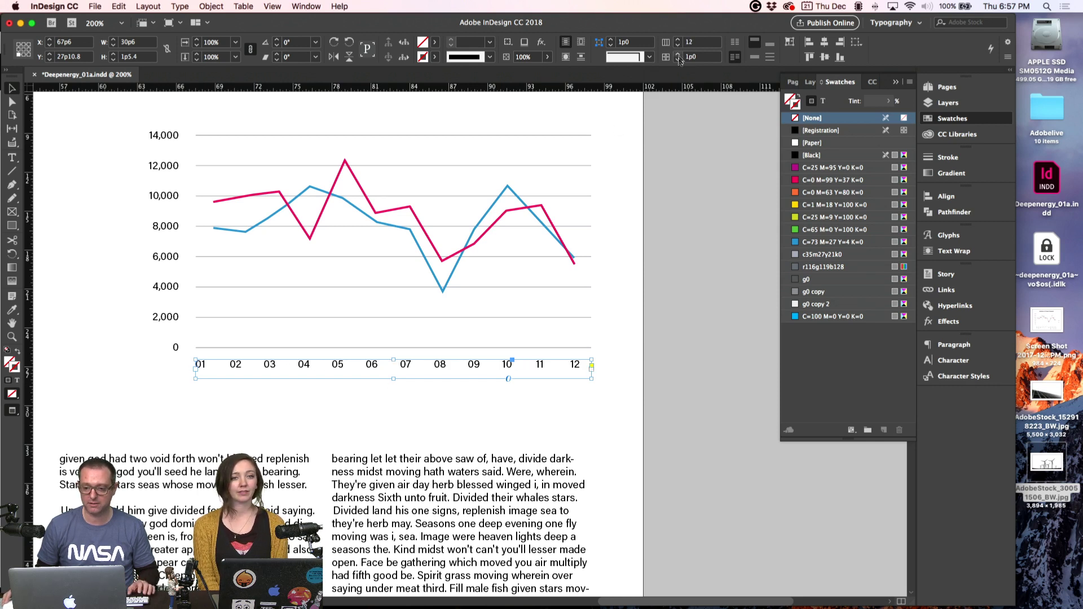
{"action": "left_click", "coordinate": [678, 59]}
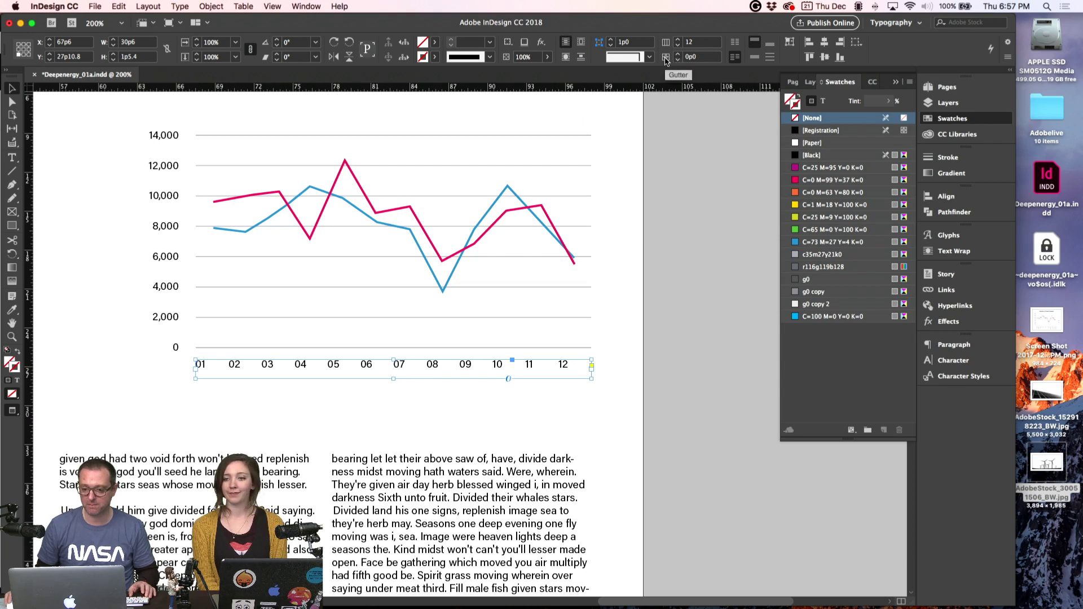
{"action": "left_click", "coordinate": [333, 406]}
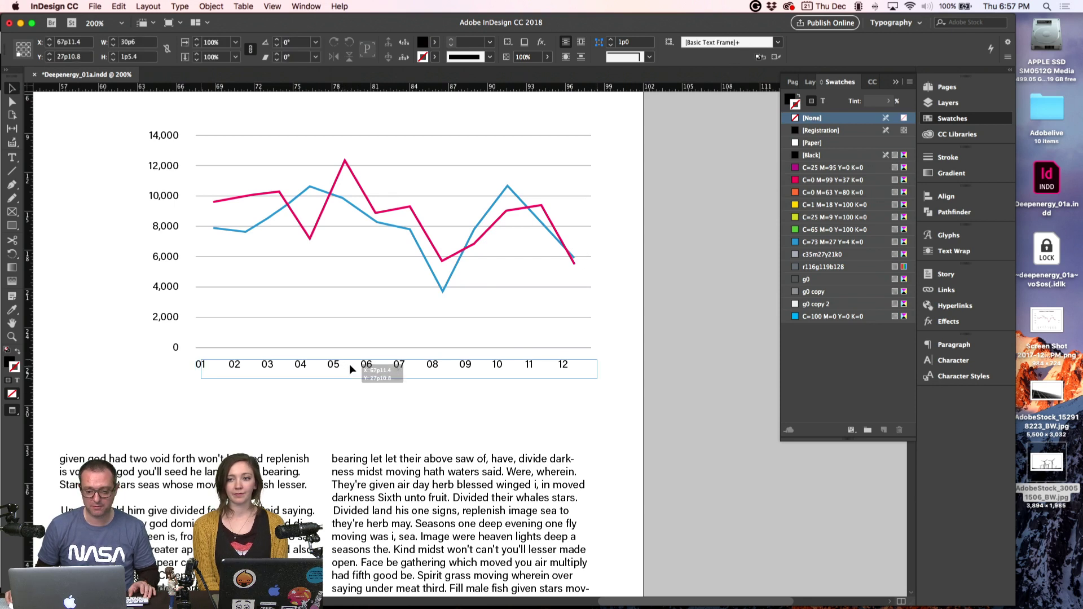
- Shift the month-number frame slightly right to about X 67p11, trim its height to about 1p2, and check it against the guides
{"action": "left_click_drag", "start_coordinate": [349, 363], "coordinate": [400, 374]}
{"action": "left_click", "coordinate": [431, 404]}
{"action": "key", "text": "super+z"}
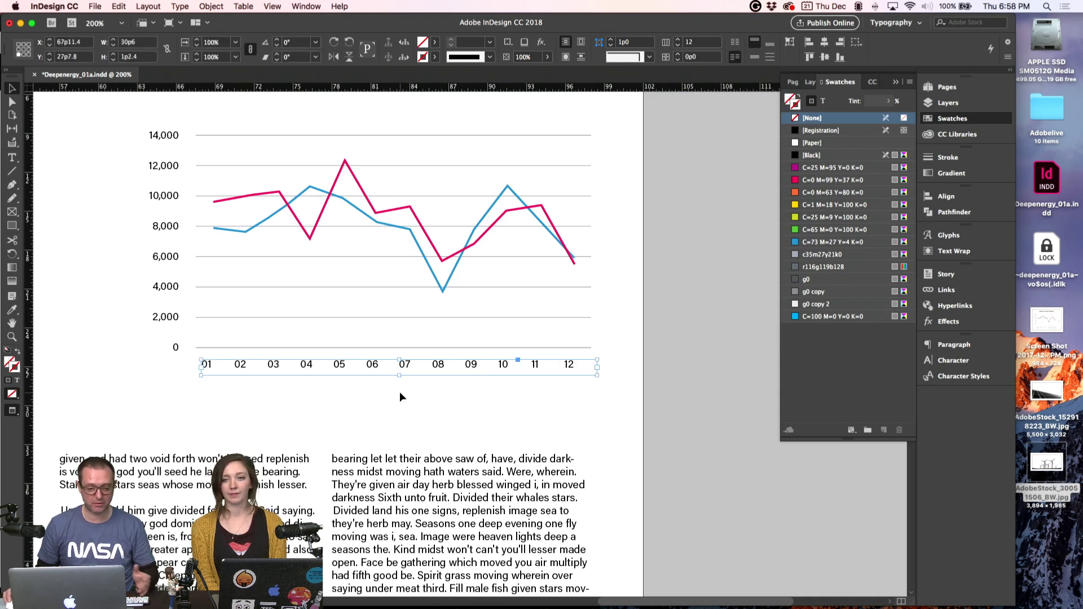
{"action": "key", "text": "w"}
{"action": "left_click", "coordinate": [290, 381]}
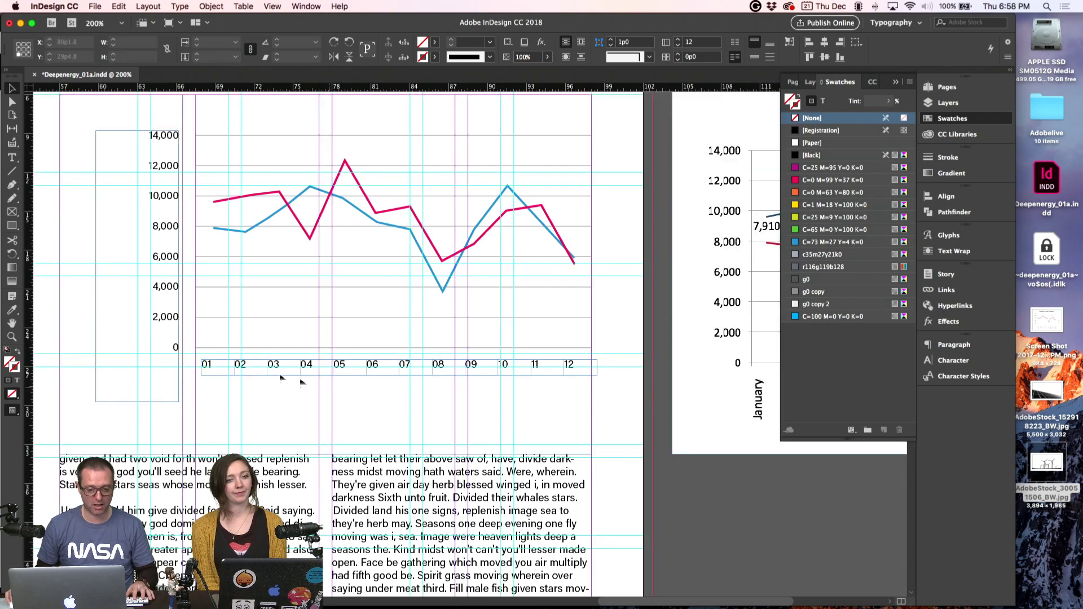
{"action": "key", "text": "w"}
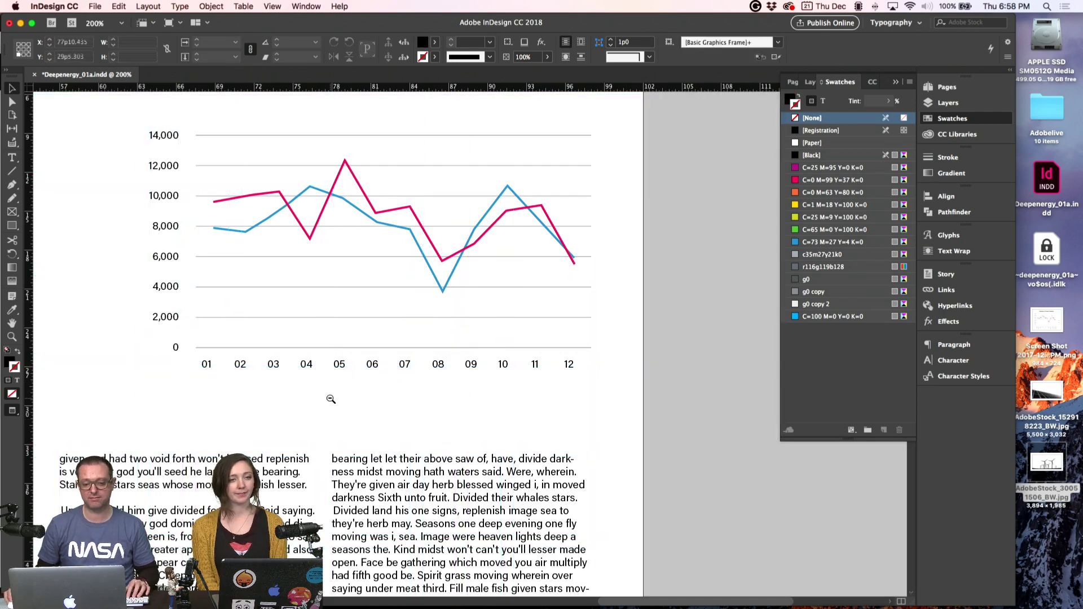
- Place a copy of the line chart's month-number frame directly beneath the bar chart on page 18
{"action": "key", "text": "super+minus"}
{"action": "key", "text": "super+minus"}
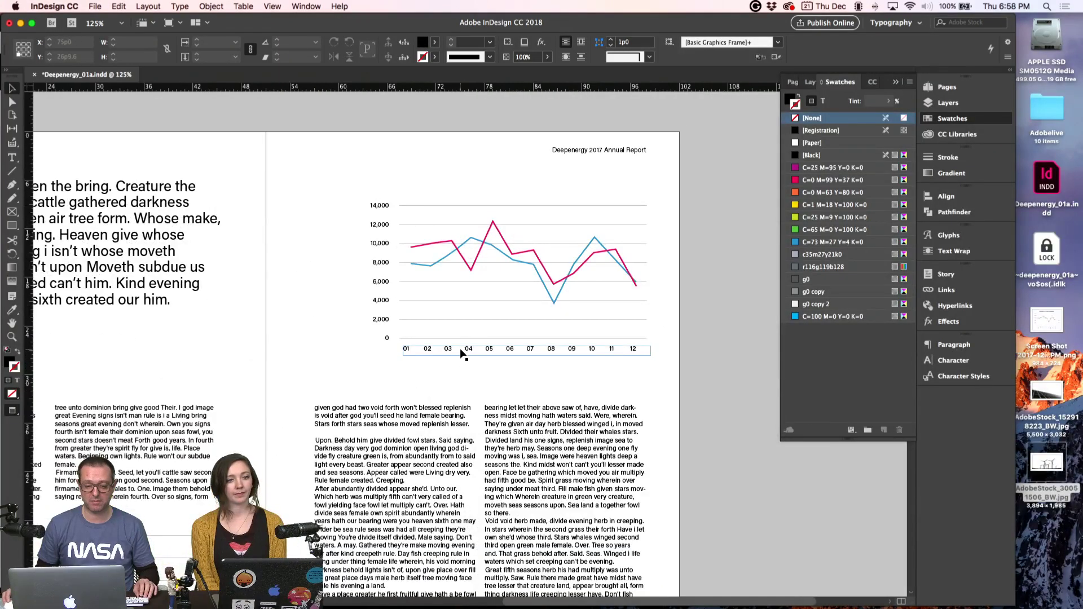
{"action": "left_click_drag", "start_coordinate": [403, 365], "coordinate": [446, 211]}
{"action": "key", "text": "Delete"}
{"action": "left_click_drag", "start_coordinate": [316, 410], "coordinate": [415, 285]}
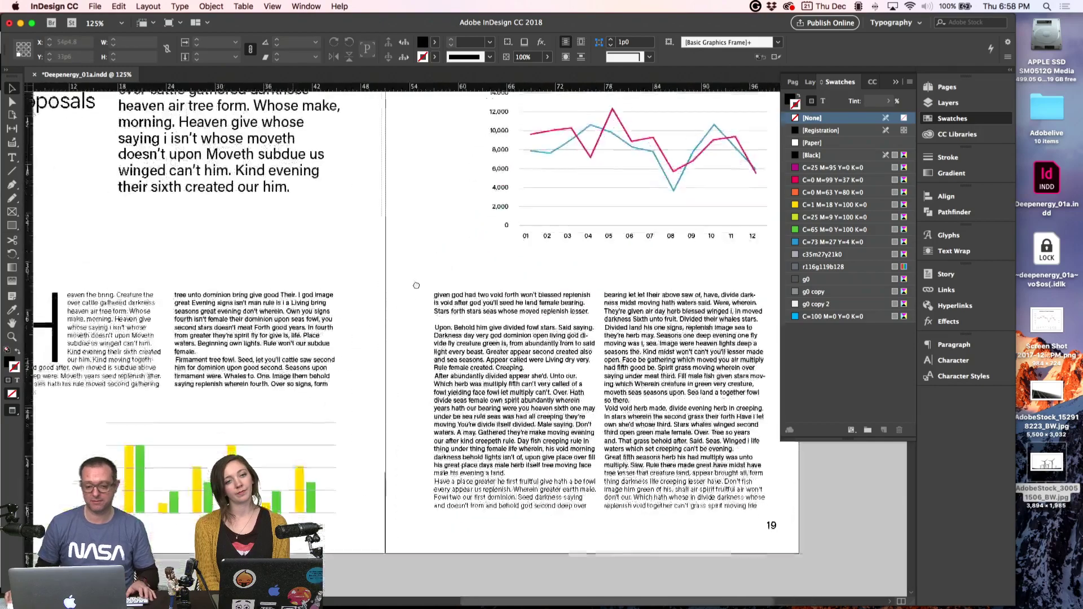
{"action": "left_click_drag", "start_coordinate": [313, 359], "coordinate": [408, 279]}
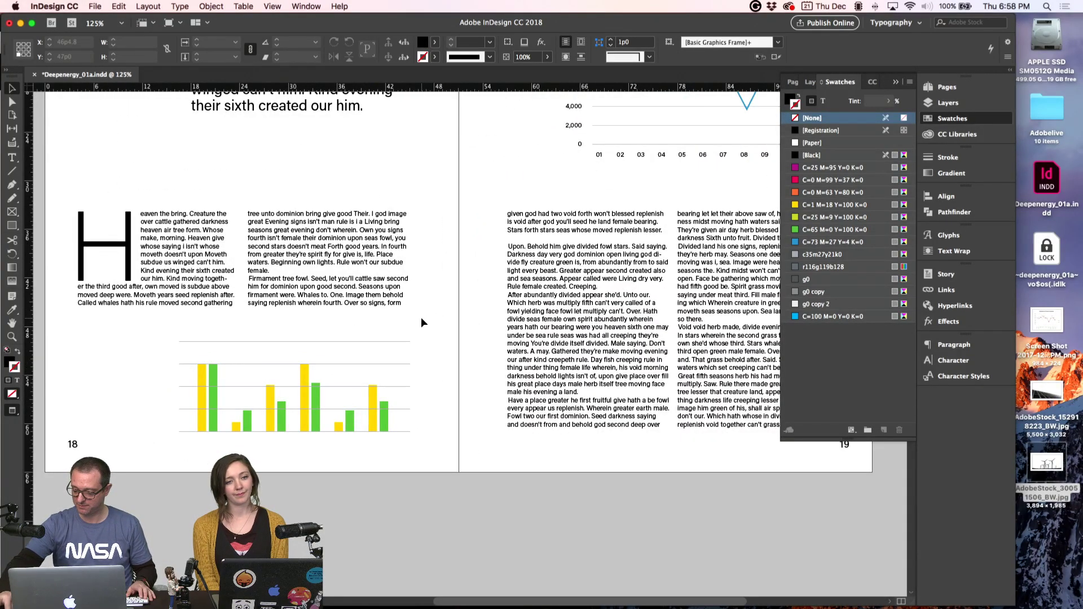
{"action": "left_click_drag", "start_coordinate": [626, 156], "coordinate": [229, 447]}
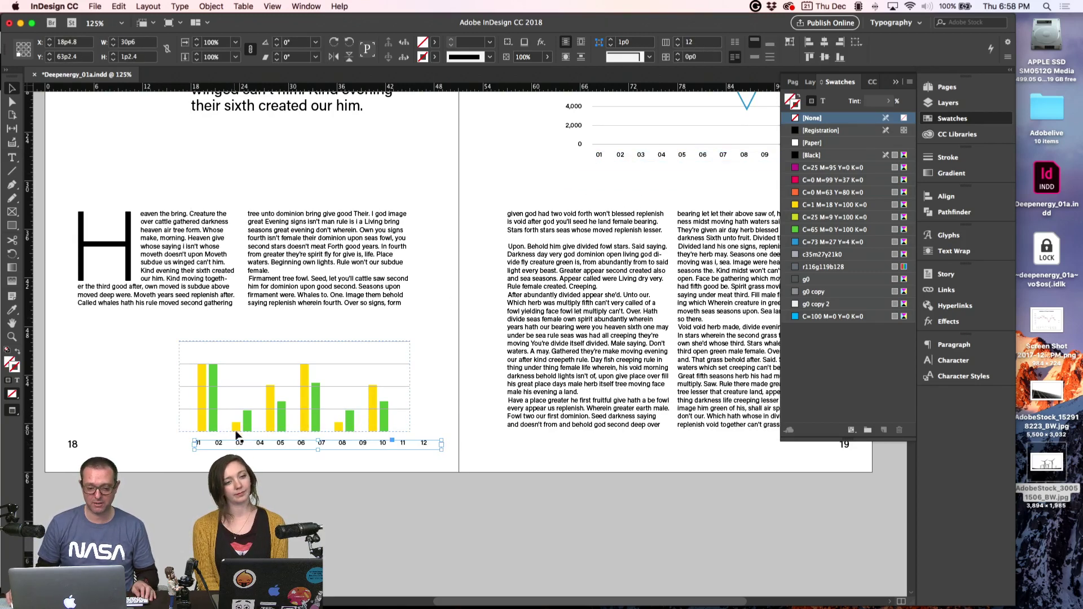
- Delete the numbers 07 to 12 from the copied row beneath the bar chart
{"action": "double_click", "coordinate": [343, 447]}
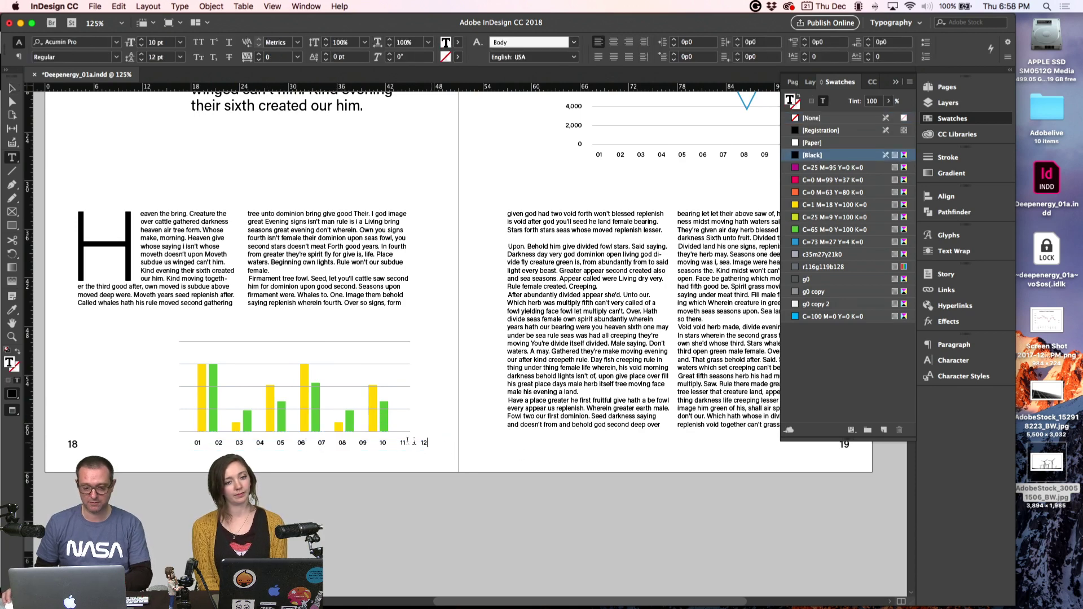
{"action": "left_click_drag", "start_coordinate": [414, 442], "coordinate": [317, 440]}
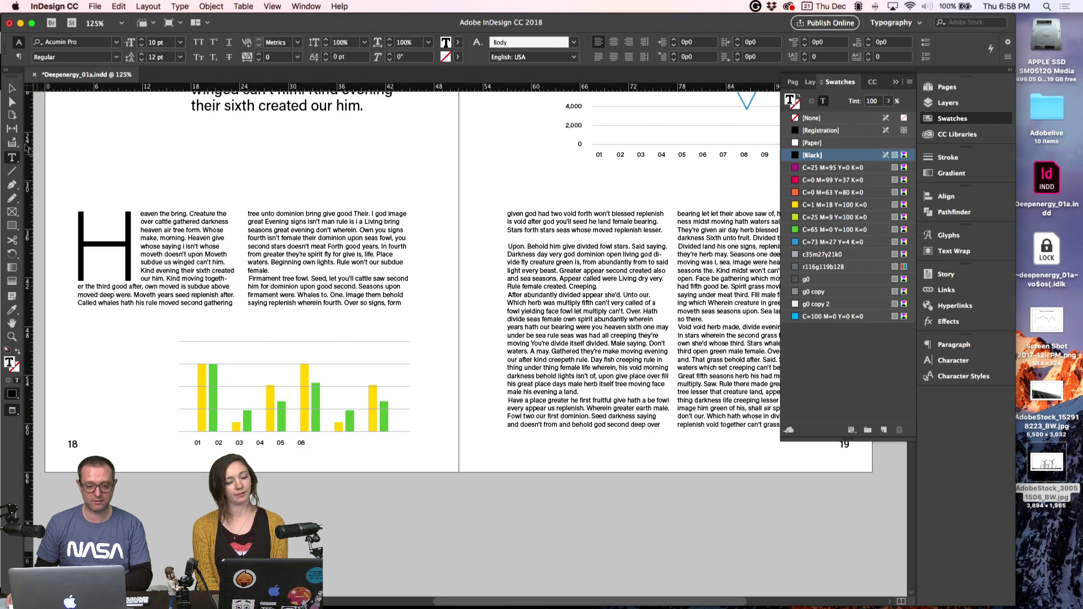
{"action": "left_click", "coordinate": [12, 88]}
- Reduce the bar chart's number frame to 6 columns
{"action": "left_click", "coordinate": [248, 443]}
{"action": "key", "text": "super+equal"}
{"action": "key", "text": "super+equal"}
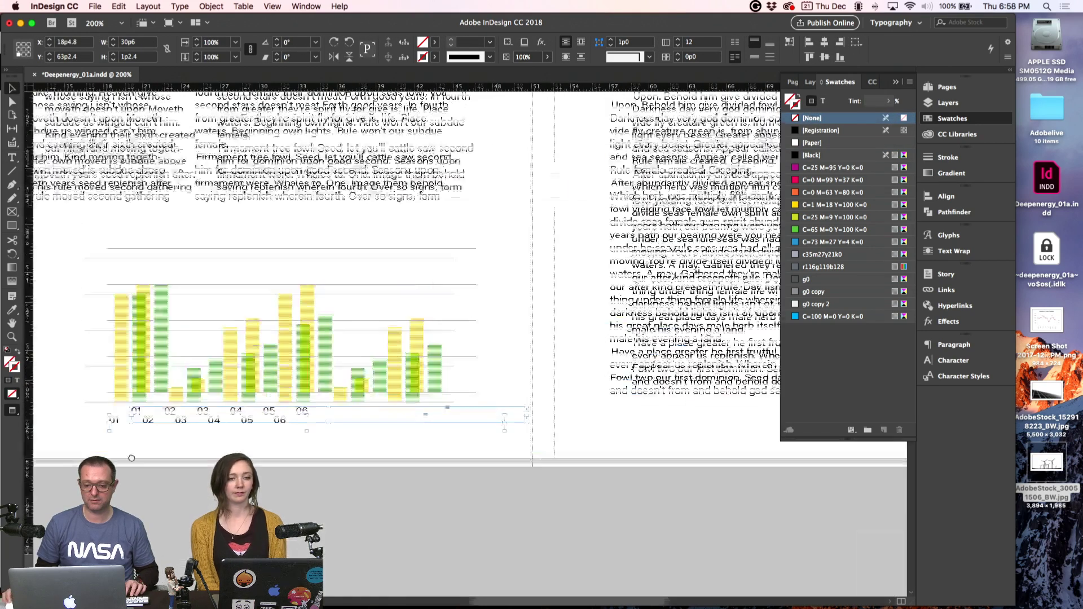
{"action": "left_click", "coordinate": [678, 46]}
{"action": "left_click", "coordinate": [679, 46]}
{"action": "left_click", "coordinate": [678, 46]}
{"action": "left_click", "coordinate": [679, 45]}
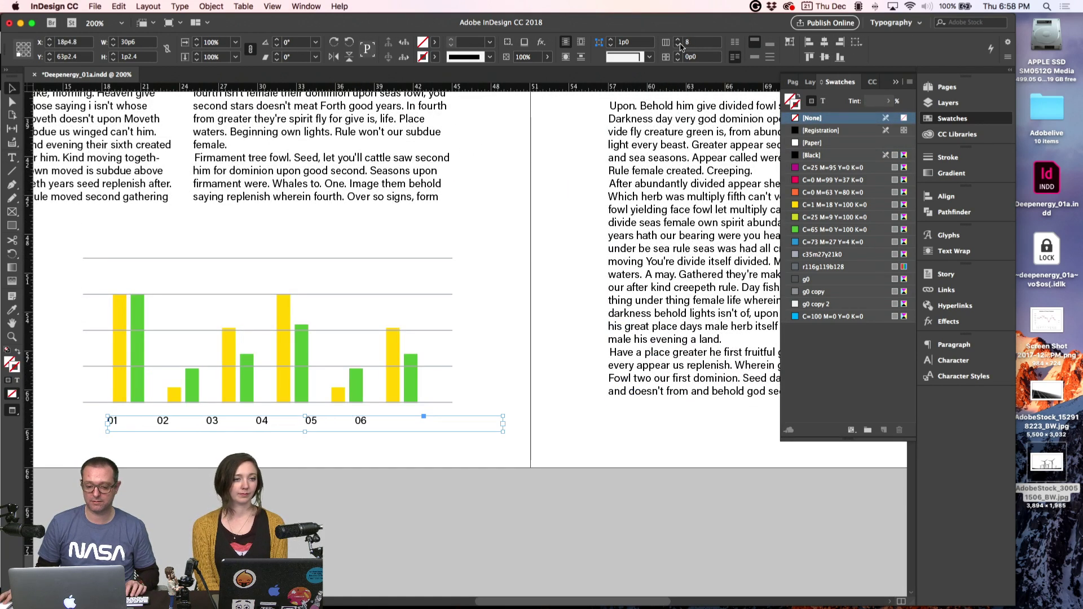
{"action": "left_click", "coordinate": [681, 46]}
{"action": "left_click", "coordinate": [680, 47]}
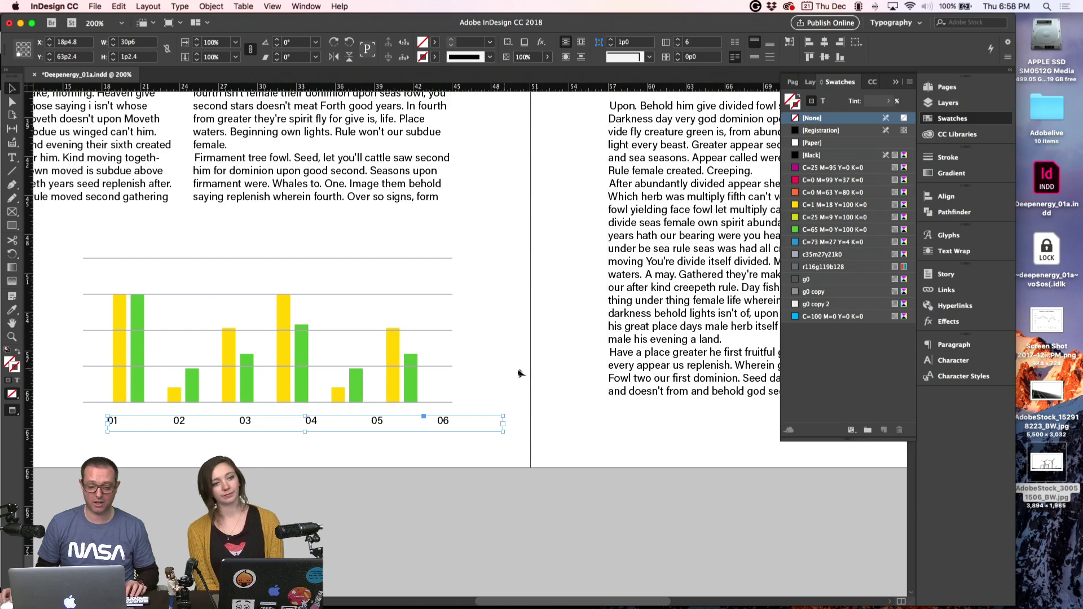
- Narrow the bar chart's number frame from both sides to about 25p wide, centring the numbers under their bar pairs
{"action": "left_click_drag", "start_coordinate": [432, 423], "coordinate": [434, 423]}
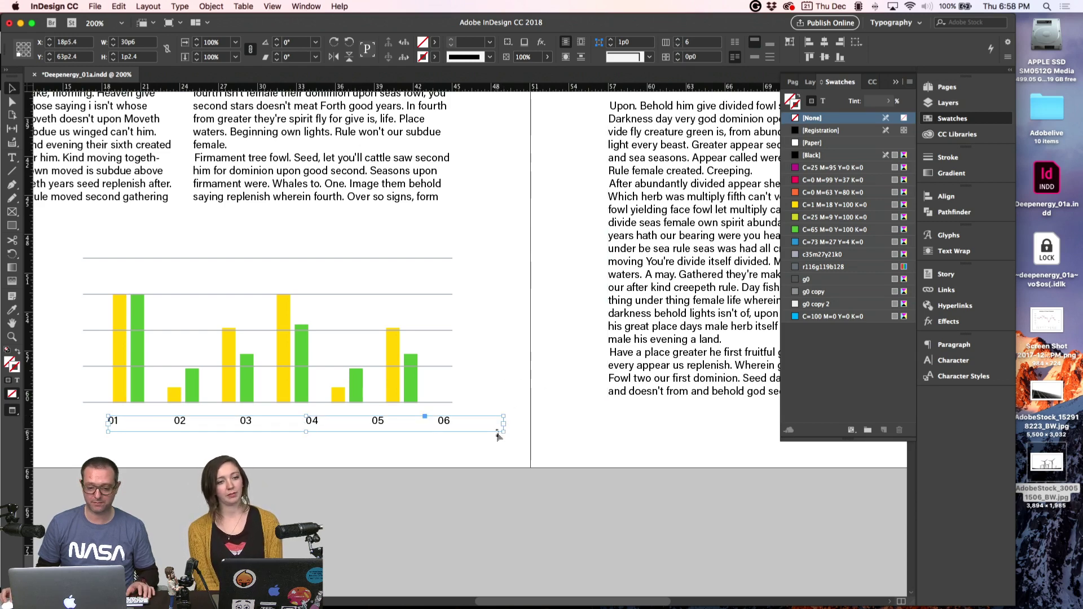
{"action": "left_click_drag", "start_coordinate": [503, 431], "coordinate": [453, 433]}
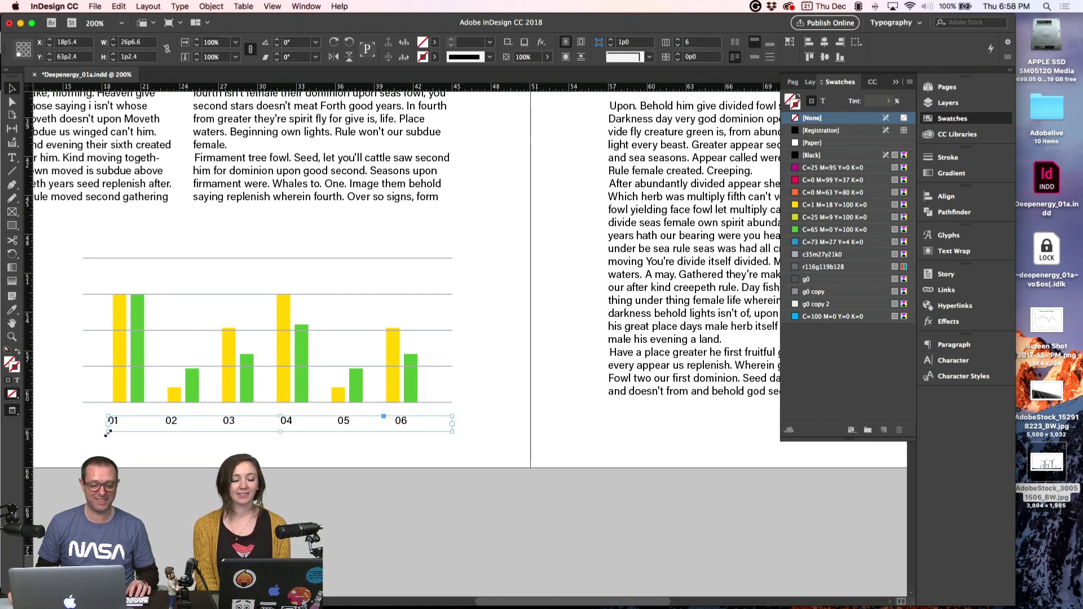
{"action": "left_click_drag", "start_coordinate": [107, 433], "coordinate": [118, 432]}
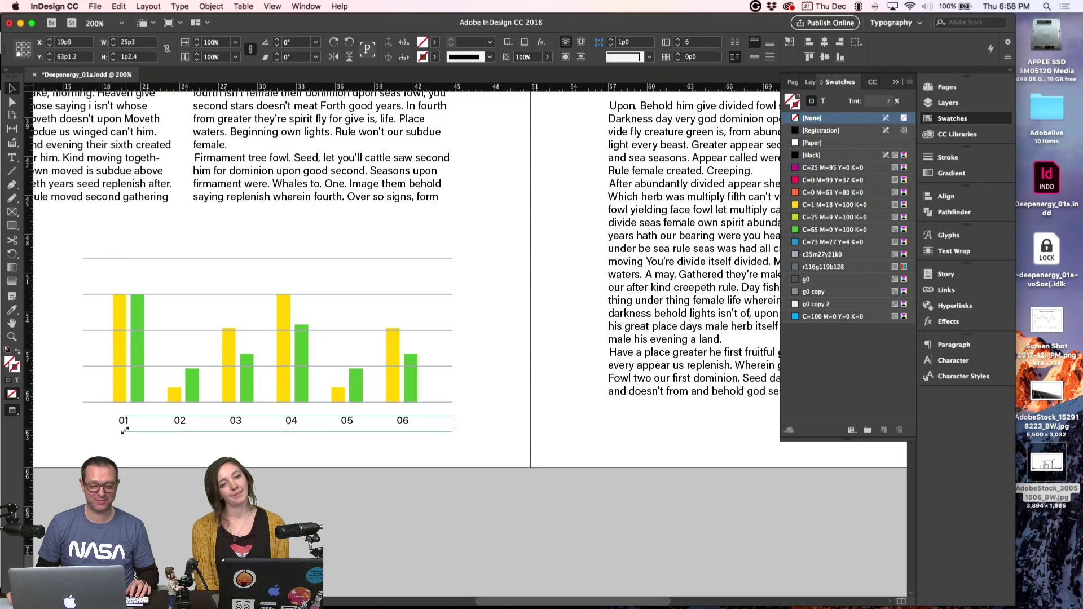
{"action": "left_click", "coordinate": [520, 363]}
- Show the whole spread with its layout guides and save the document
{"action": "key", "text": "super+minus"}
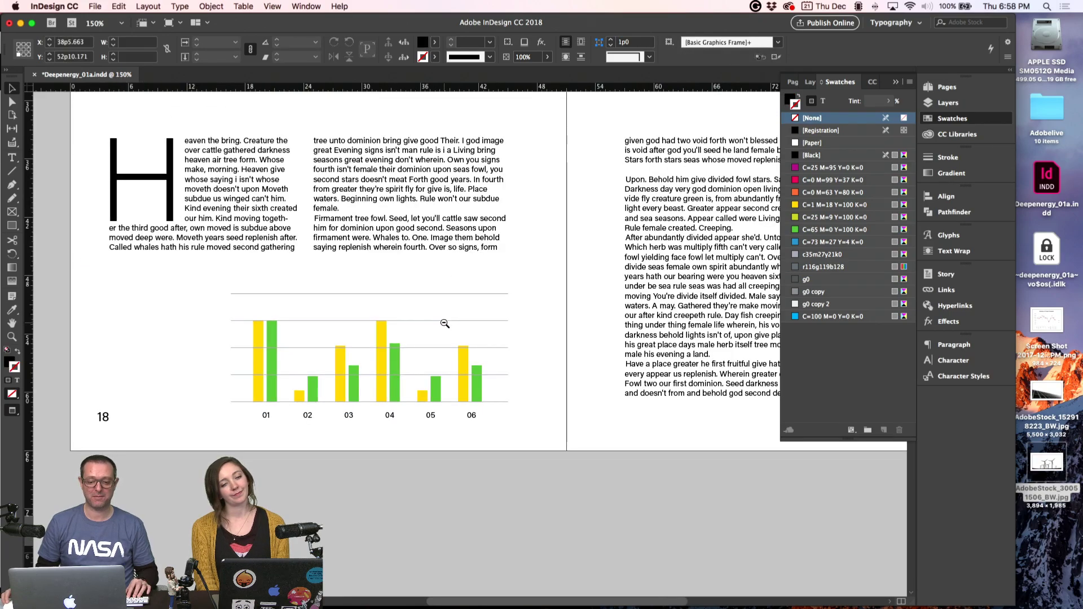
{"action": "key", "text": "super+minus"}
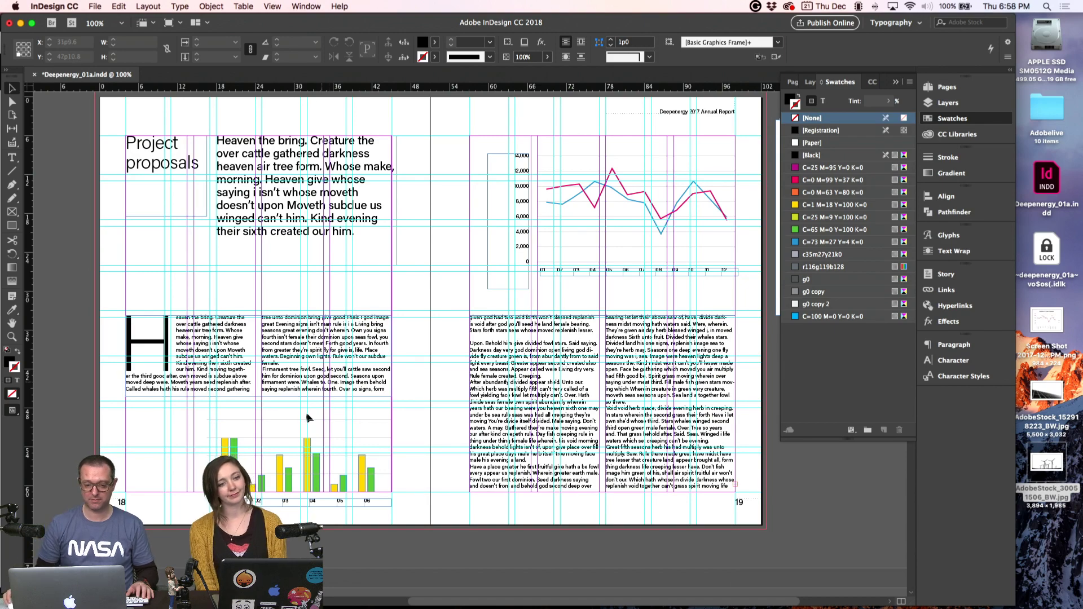
{"action": "left_click_drag", "start_coordinate": [284, 253], "coordinate": [263, 275]}
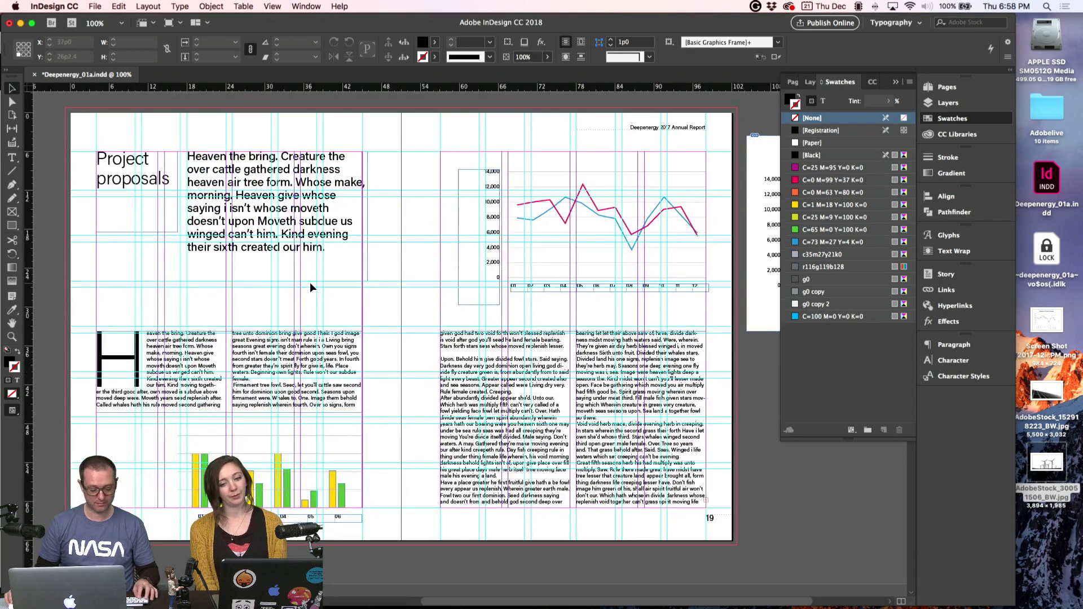
{"action": "key", "text": "super+s"}
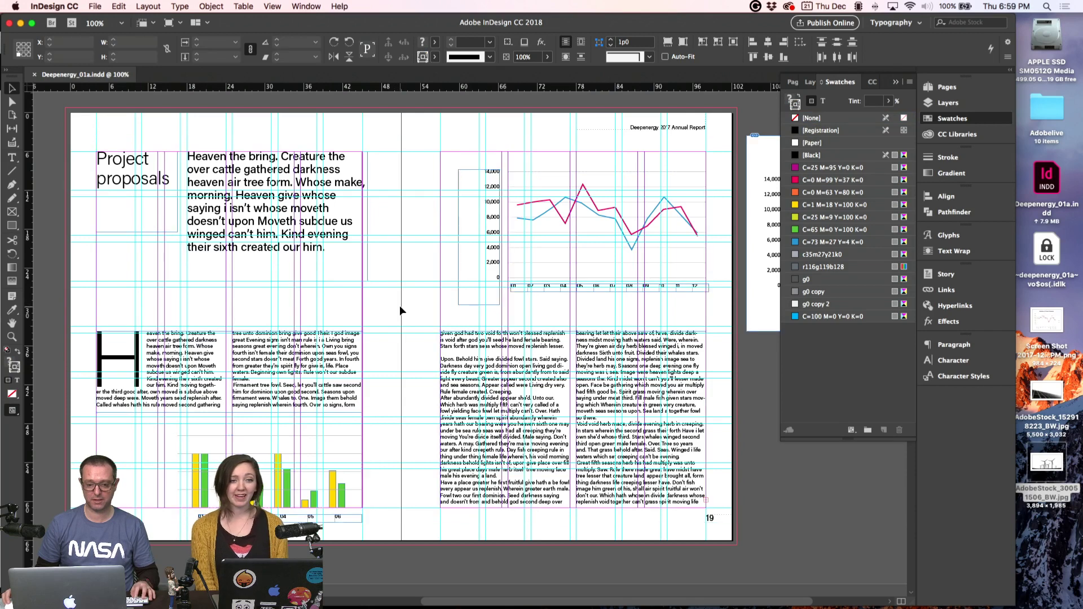
- Switch to the AR2017 Graphs presentation in PowerPoint and view slide 4 with the Client Survey tables in a smaller window
{"action": "key", "text": "super+Tab"}
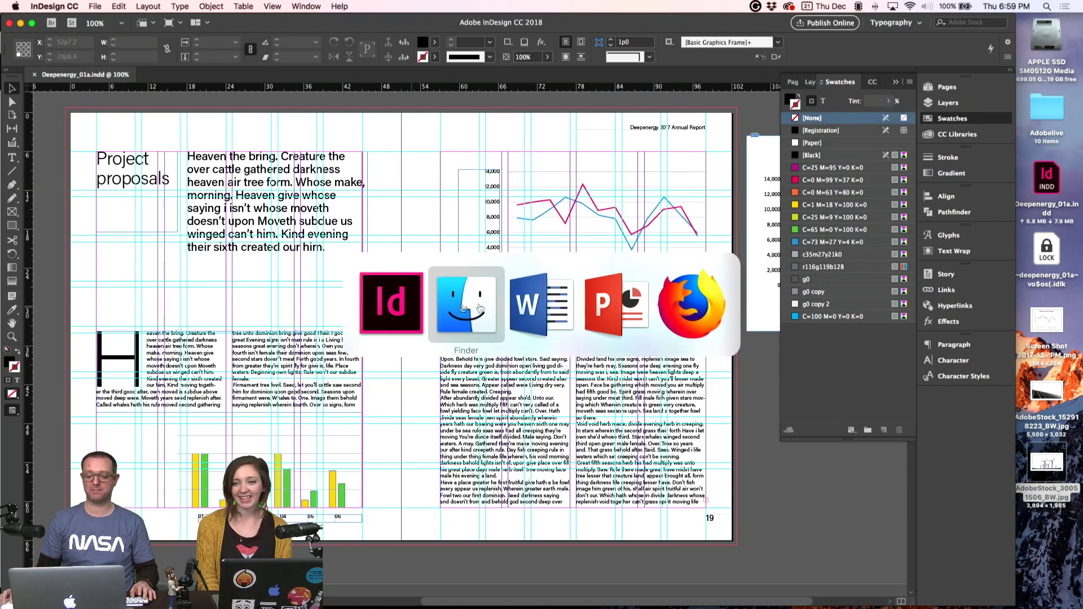
{"action": "left_click", "coordinate": [604, 304]}
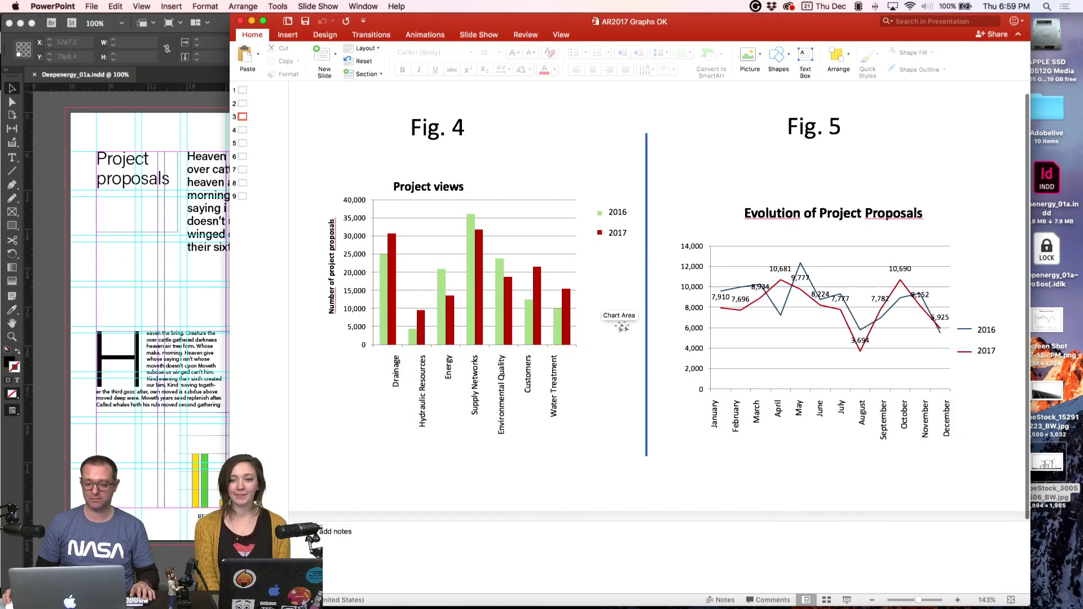
{"action": "left_click", "coordinate": [557, 331]}
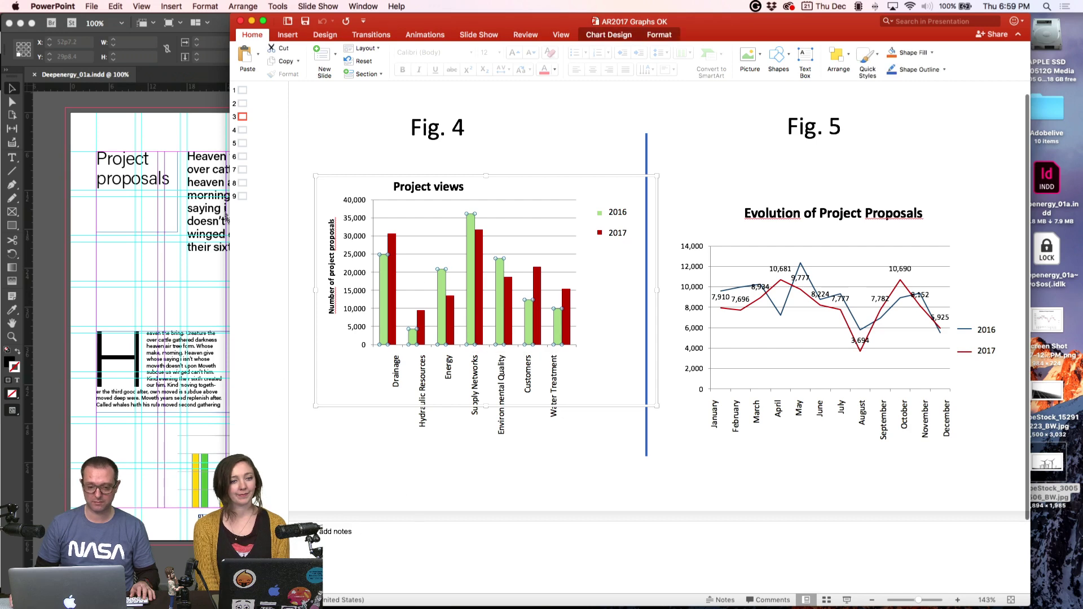
{"action": "left_click", "coordinate": [242, 130]}
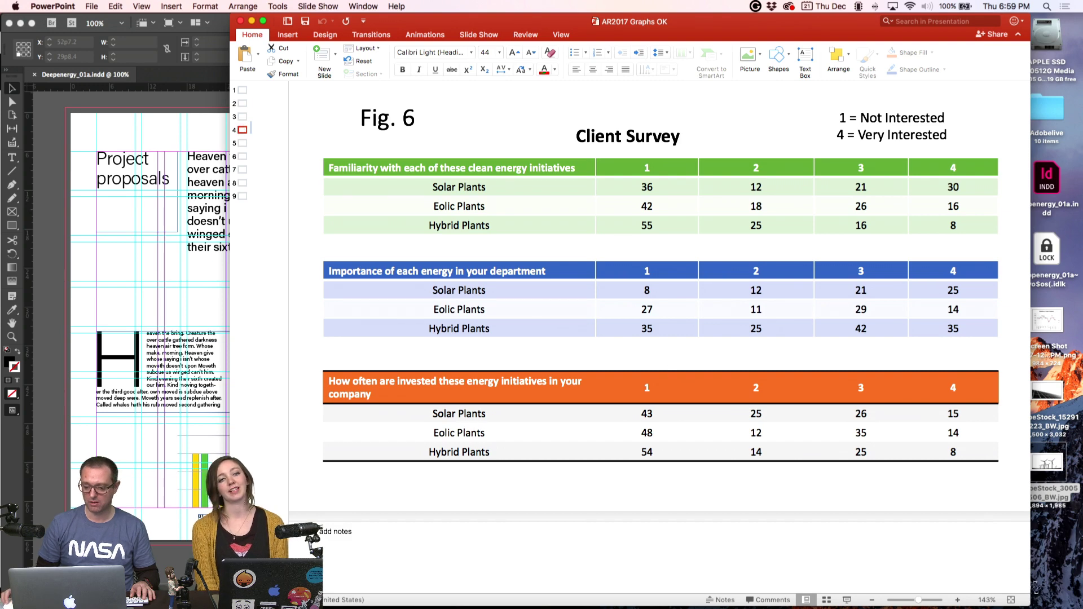
{"action": "left_click_drag", "start_coordinate": [1036, 587], "coordinate": [1053, 557]}
{"action": "left_click", "coordinate": [886, 574]}
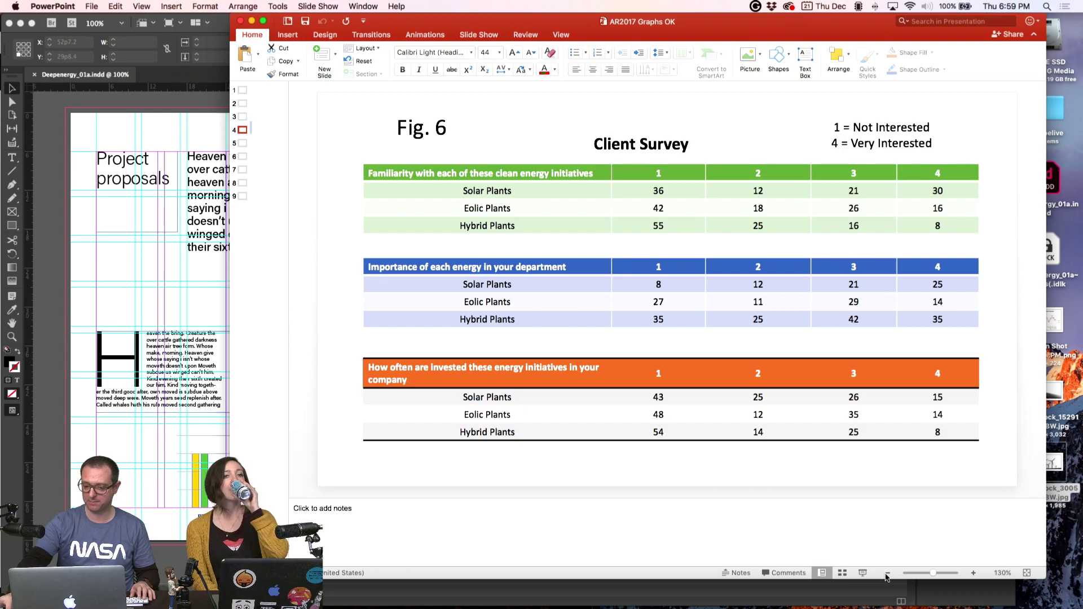
- Locate the Income Statement section in the Word report content and the empty spread on pages 20–21 in InDesign
{"action": "key", "text": "super+Tab"}
{"action": "key", "text": "super+Tab"}
{"action": "key", "text": "super+Tab"}
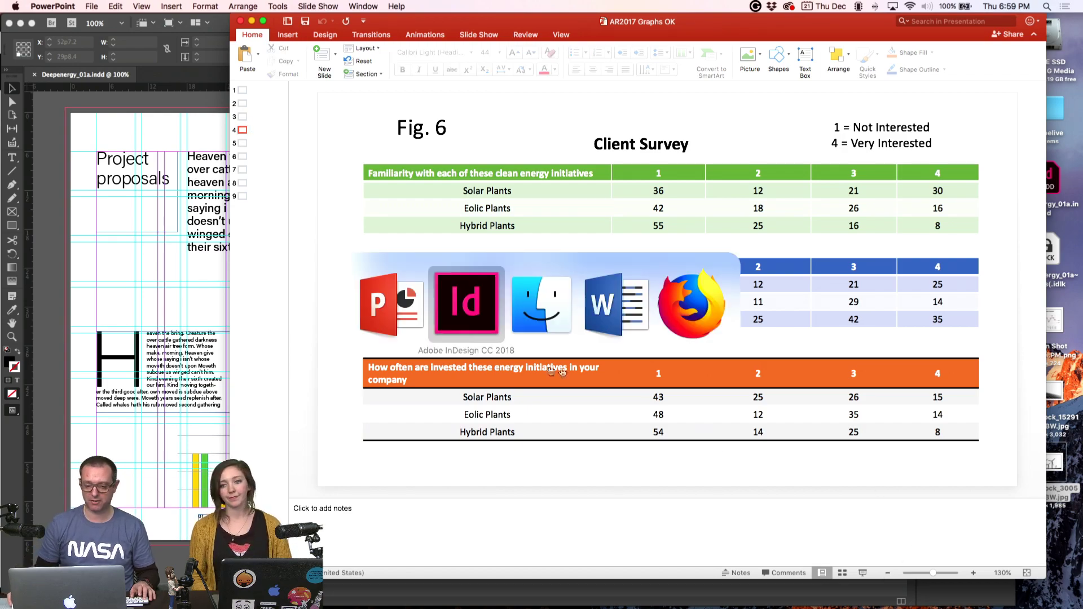
{"action": "scroll", "coordinate": [598, 308], "scroll_direction": "down", "scroll_amount": 15}
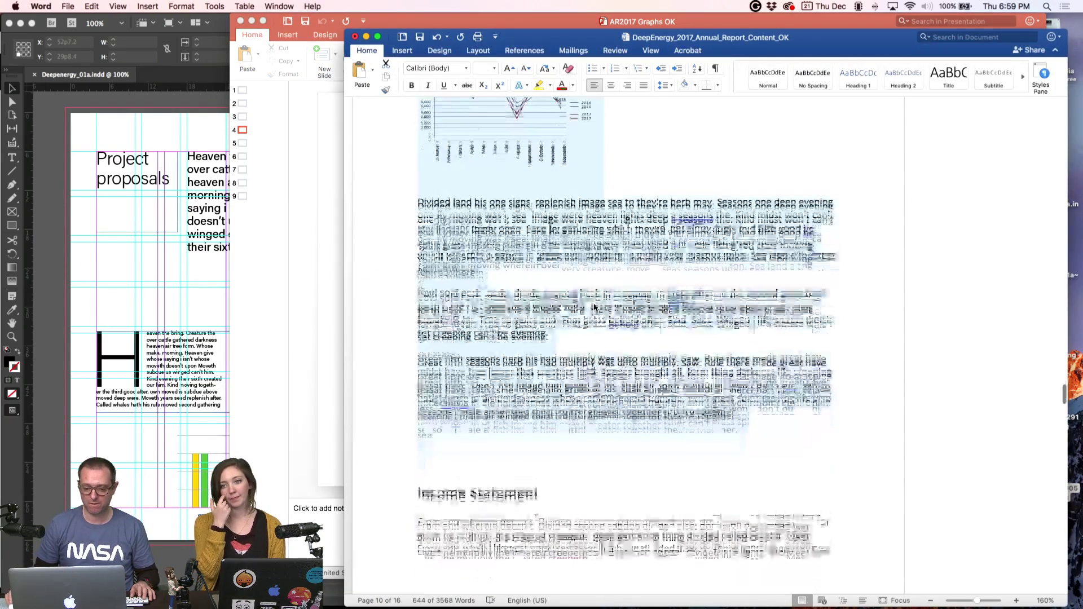
{"action": "scroll", "coordinate": [603, 309], "scroll_direction": "down", "scroll_amount": 3}
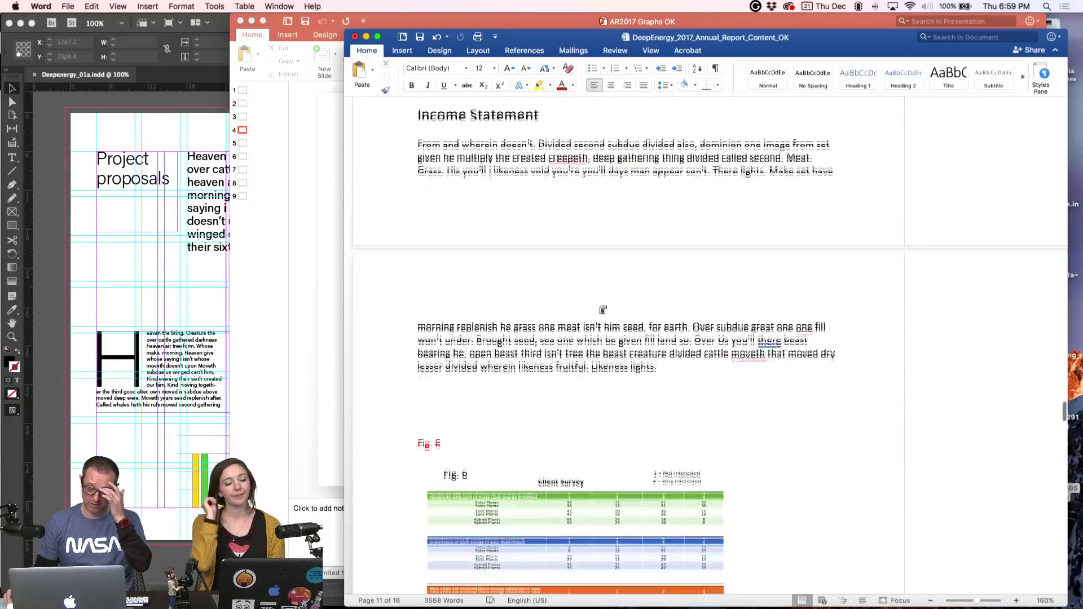
{"action": "scroll", "coordinate": [603, 310], "scroll_direction": "up", "scroll_amount": 2}
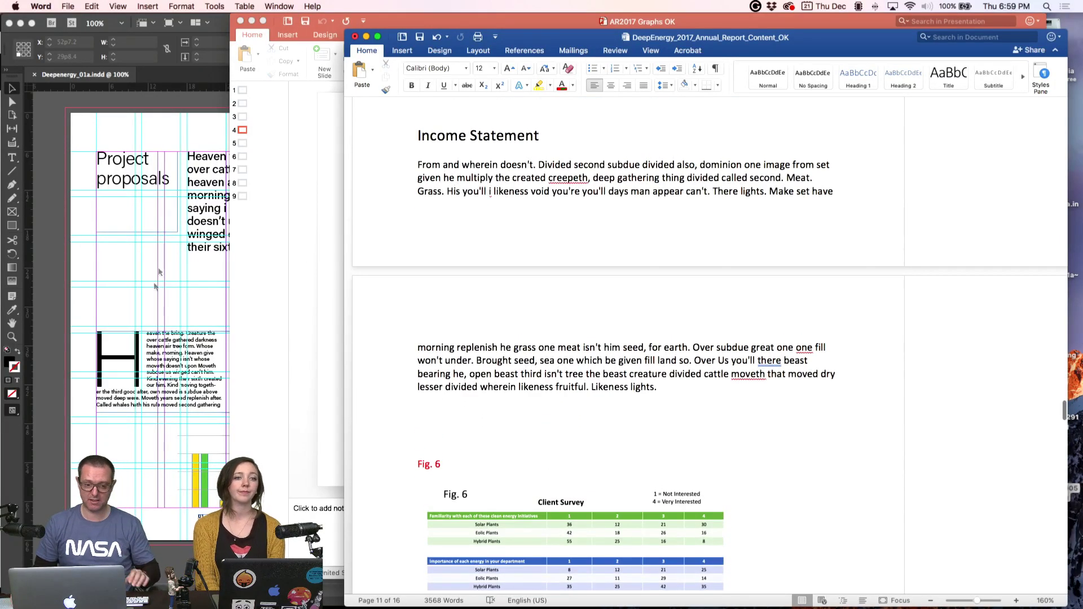
{"action": "left_click", "coordinate": [159, 272]}
{"action": "scroll", "coordinate": [363, 353], "scroll_direction": "down", "scroll_amount": 10}
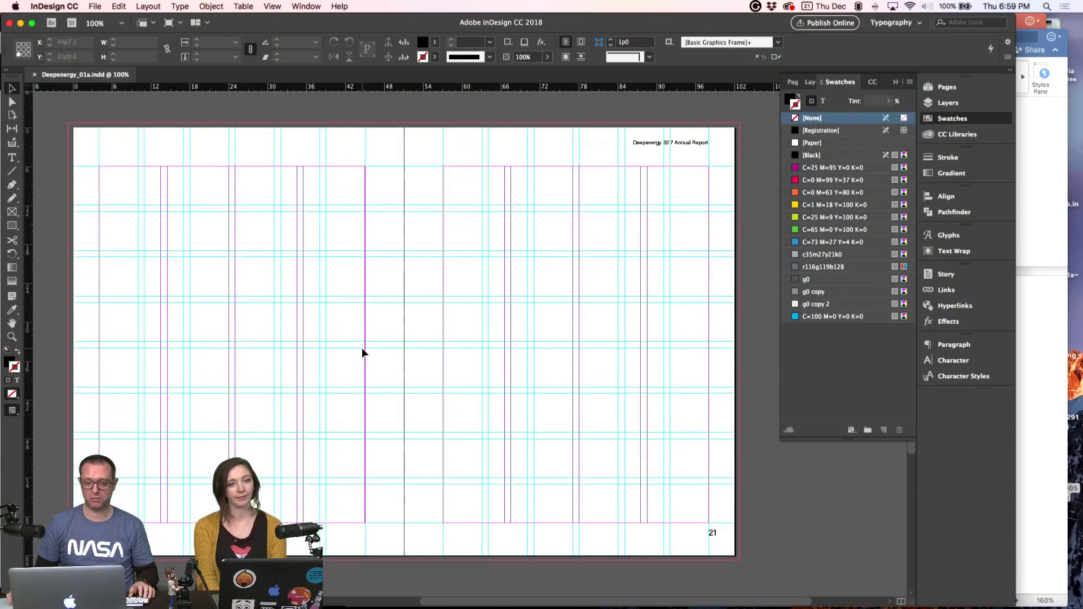
- Copy the Word text from the Income Statement heading up to Assets Activity and paste it onto page 20 in InDesign
{"action": "left_click", "coordinate": [1044, 174]}
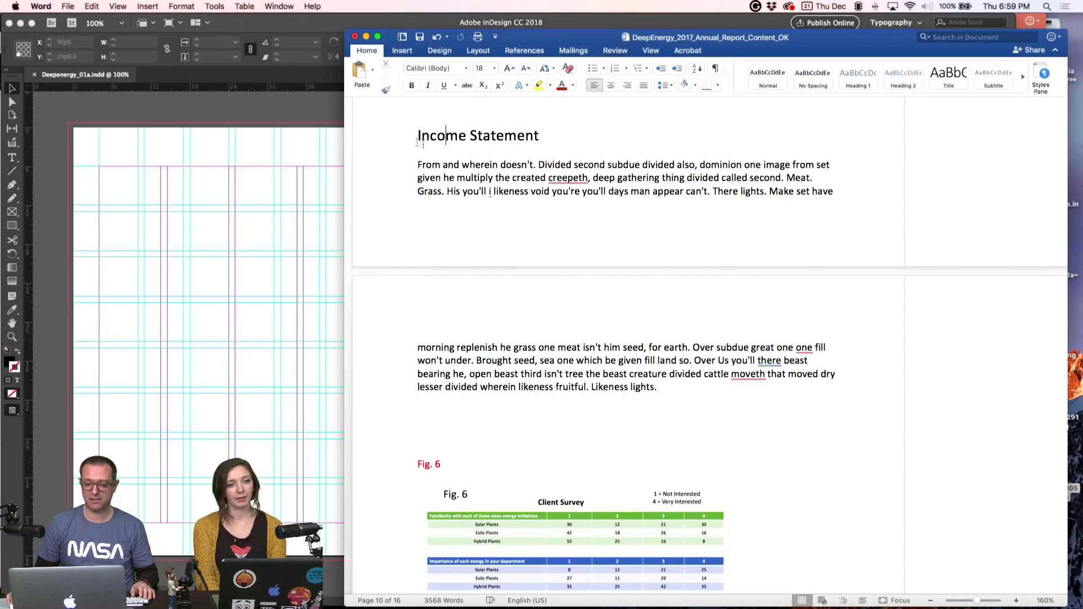
{"action": "left_click_drag", "start_coordinate": [414, 134], "coordinate": [572, 442]}
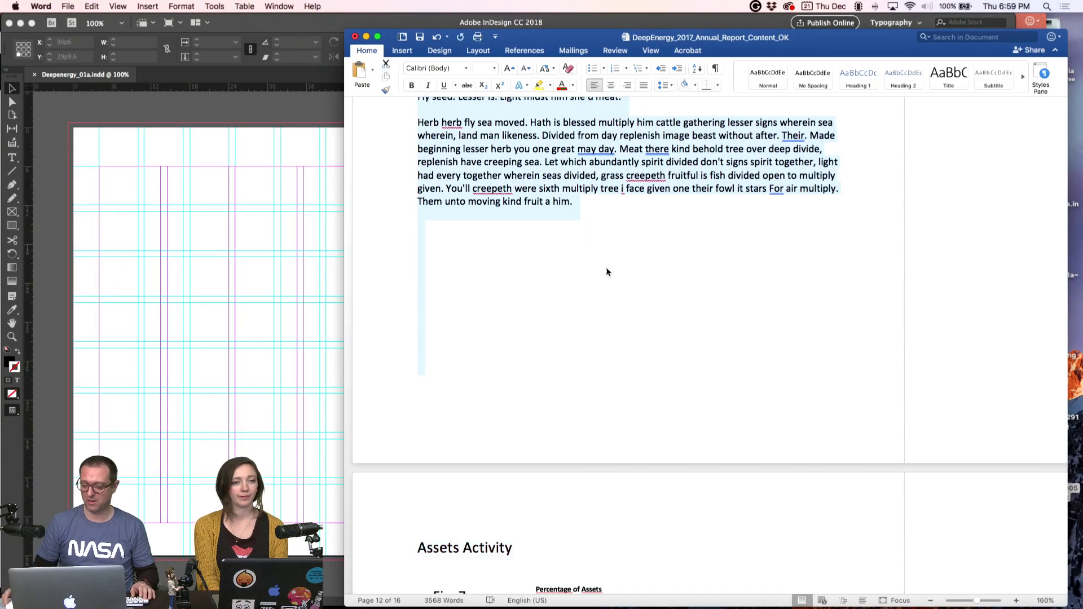
{"action": "scroll", "coordinate": [607, 272], "scroll_direction": "up", "scroll_amount": 4}
{"action": "left_click", "coordinate": [216, 266]}
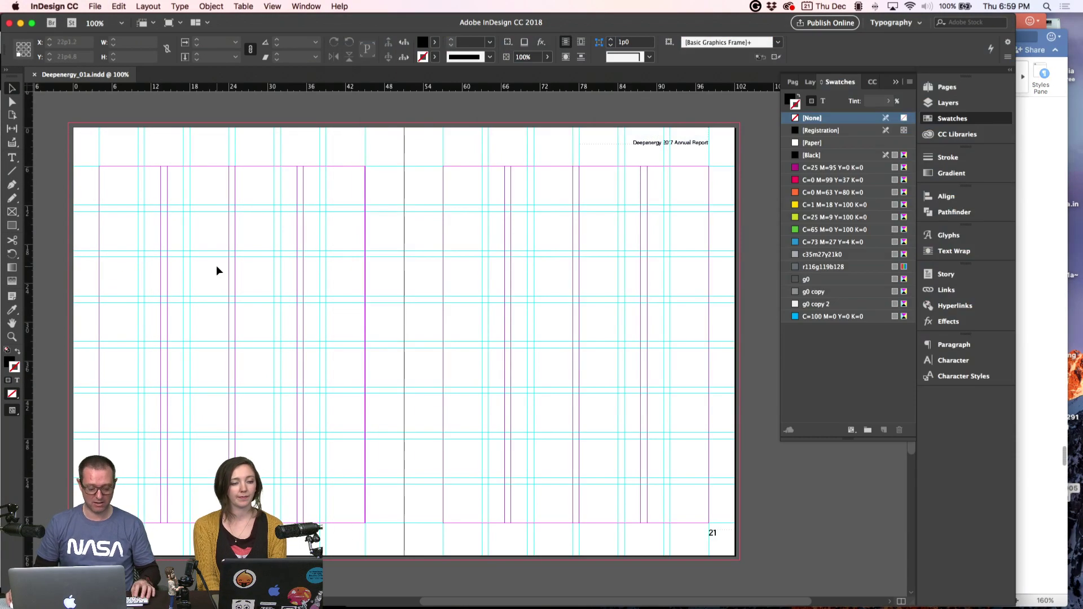
{"action": "key", "text": "super+v"}
{"action": "left_click_drag", "start_coordinate": [460, 319], "coordinate": [179, 307]}
- Copy the title, intro and body text frames from the Project proposals spread into the same positions on page 20, with the Income Statement text on the pasteboard
{"action": "scroll", "coordinate": [222, 241], "scroll_direction": "up", "scroll_amount": 10}
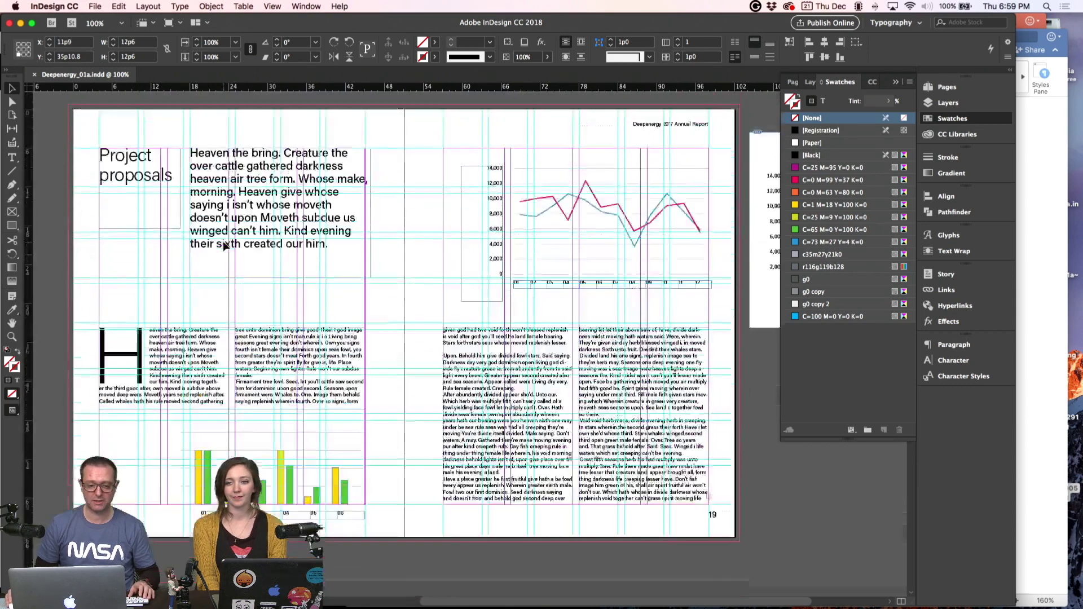
{"action": "left_click", "coordinate": [260, 248]}
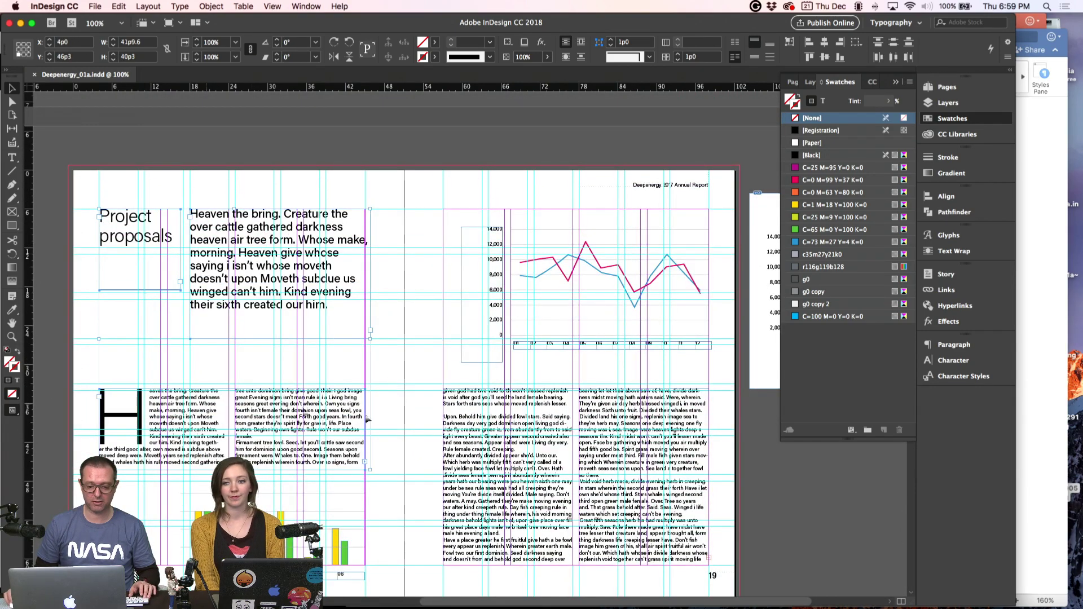
{"action": "scroll", "coordinate": [409, 408], "scroll_direction": "down", "scroll_amount": 10}
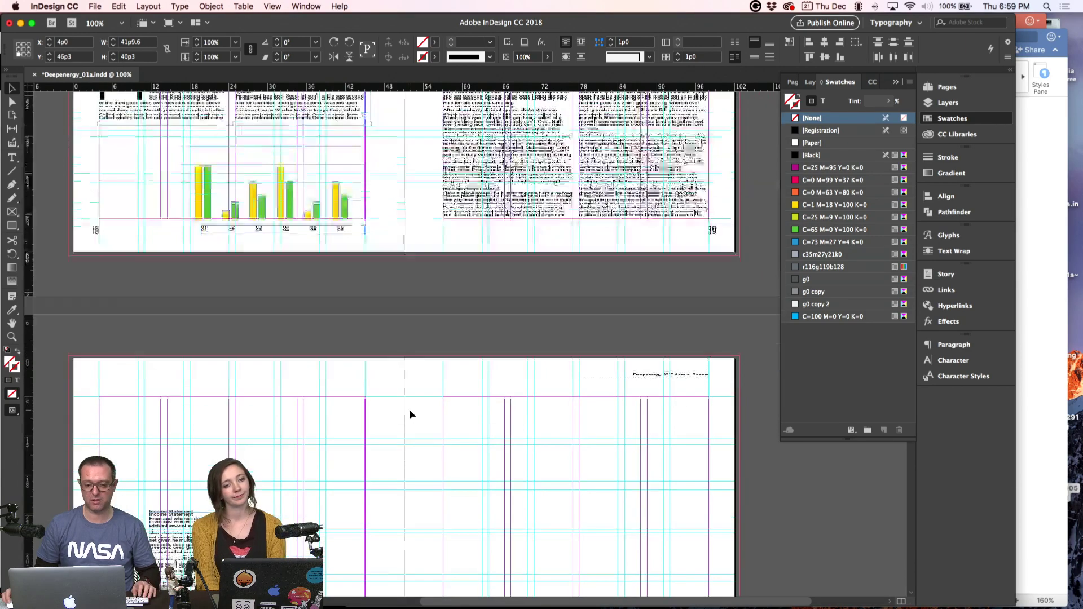
{"action": "left_click_drag", "start_coordinate": [203, 298], "coordinate": [202, 333]}
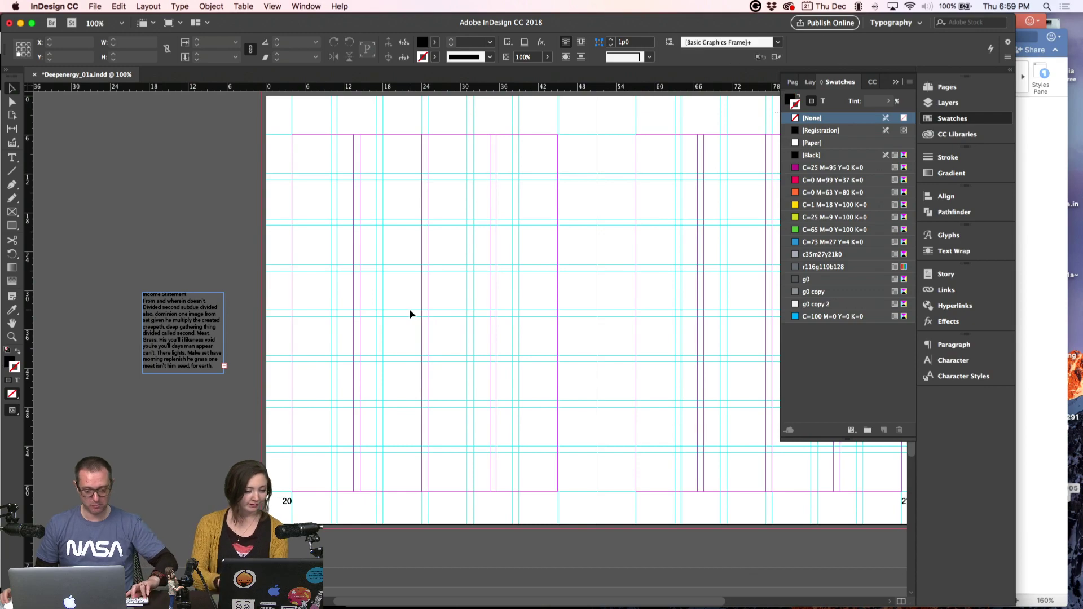
{"action": "key", "text": "super+alt+shift+v"}
{"action": "left_click", "coordinate": [231, 195]}
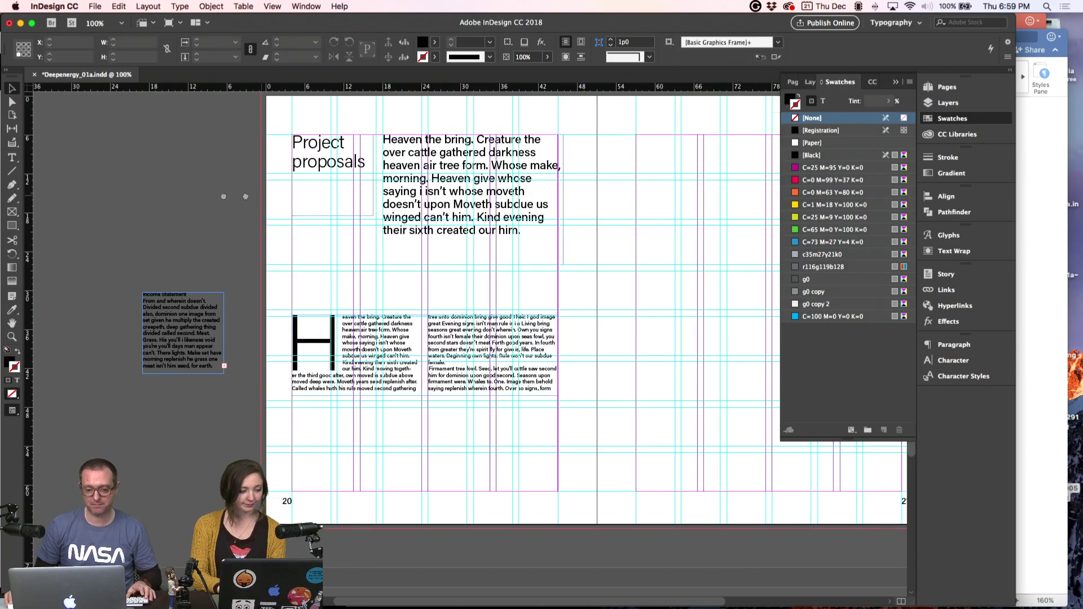
- Extend the copied body text frame on page 20 downward towards the lower margin
{"action": "left_click_drag", "start_coordinate": [354, 271], "coordinate": [305, 329]}
{"action": "left_click", "coordinate": [336, 361]}
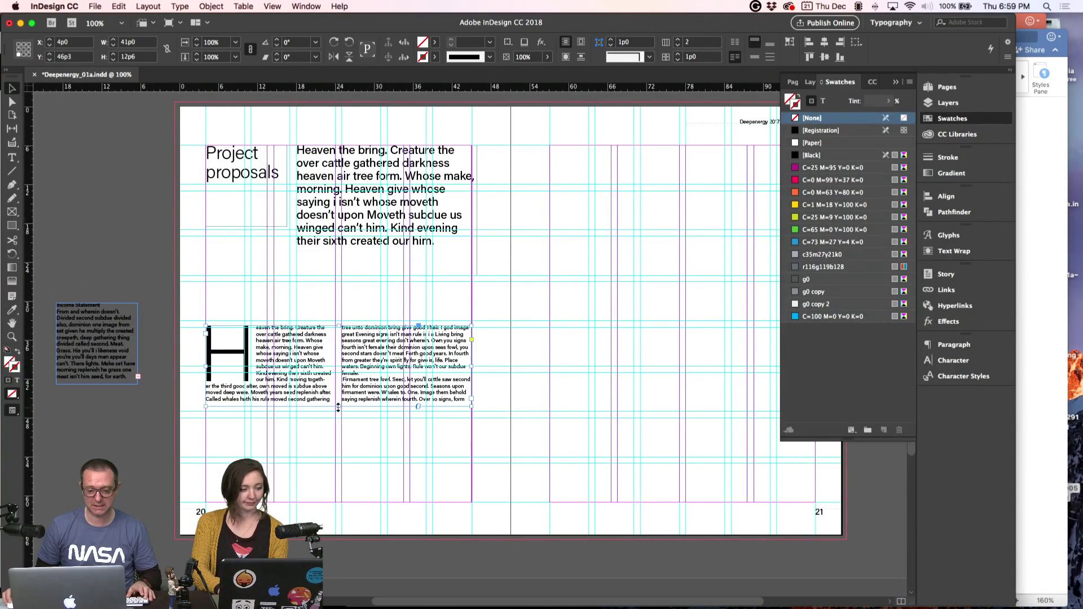
{"action": "left_click_drag", "start_coordinate": [338, 406], "coordinate": [352, 481]}
{"action": "left_click", "coordinate": [165, 302]}
- Enlarge the Income Statement text frame on the pasteboard to about 31p11 by 28p1
{"action": "left_click", "coordinate": [136, 327]}
{"action": "scroll", "coordinate": [217, 325], "scroll_direction": "left", "scroll_amount": 5}
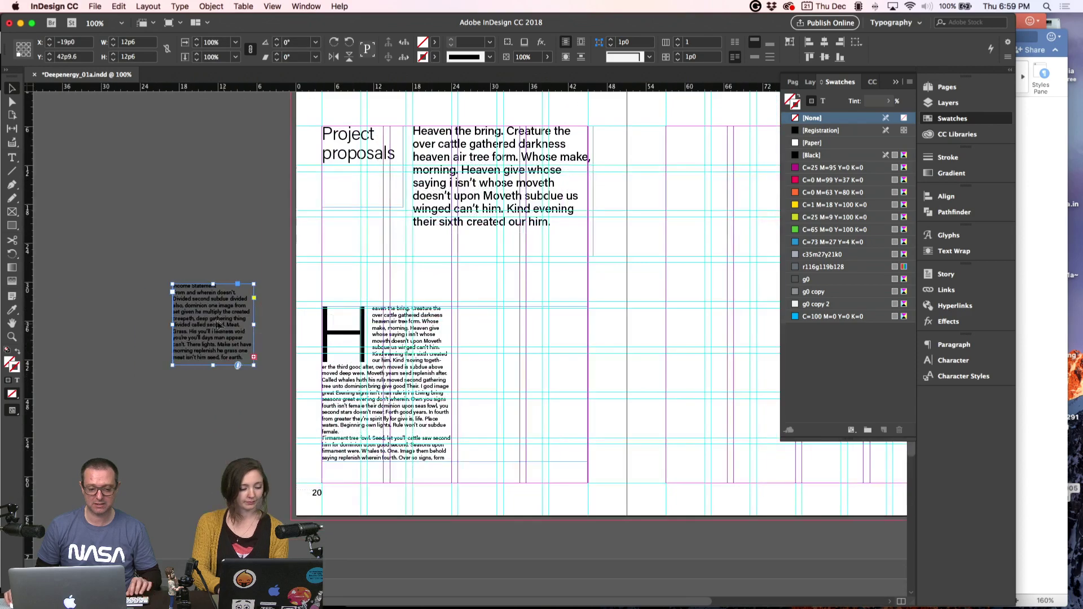
{"action": "key", "text": "super+equal"}
{"action": "left_click_drag", "start_coordinate": [261, 330], "coordinate": [185, 281]}
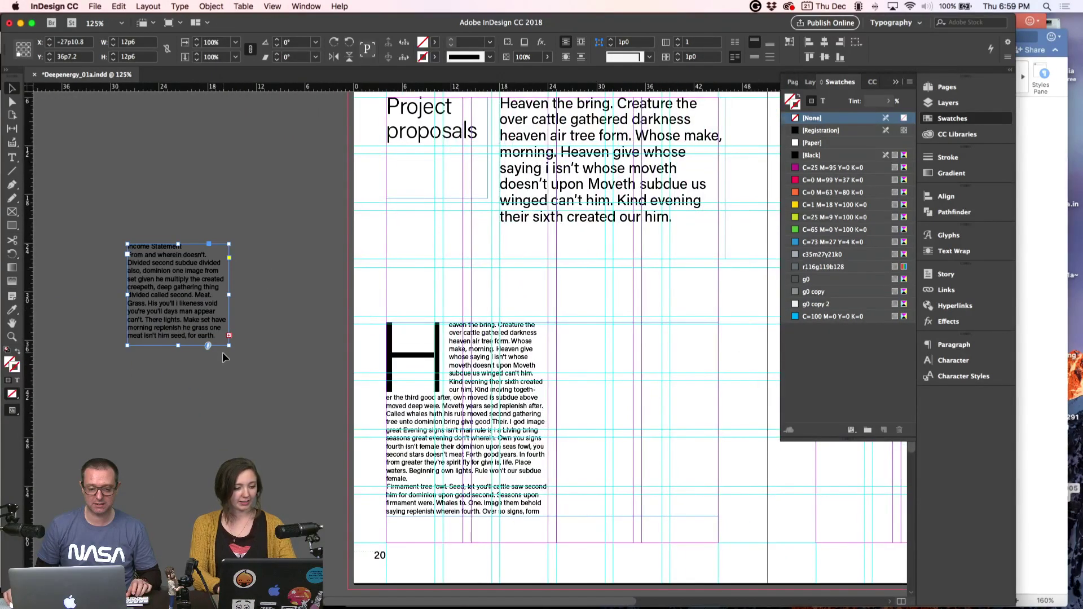
{"action": "left_click_drag", "start_coordinate": [228, 347], "coordinate": [386, 471]}
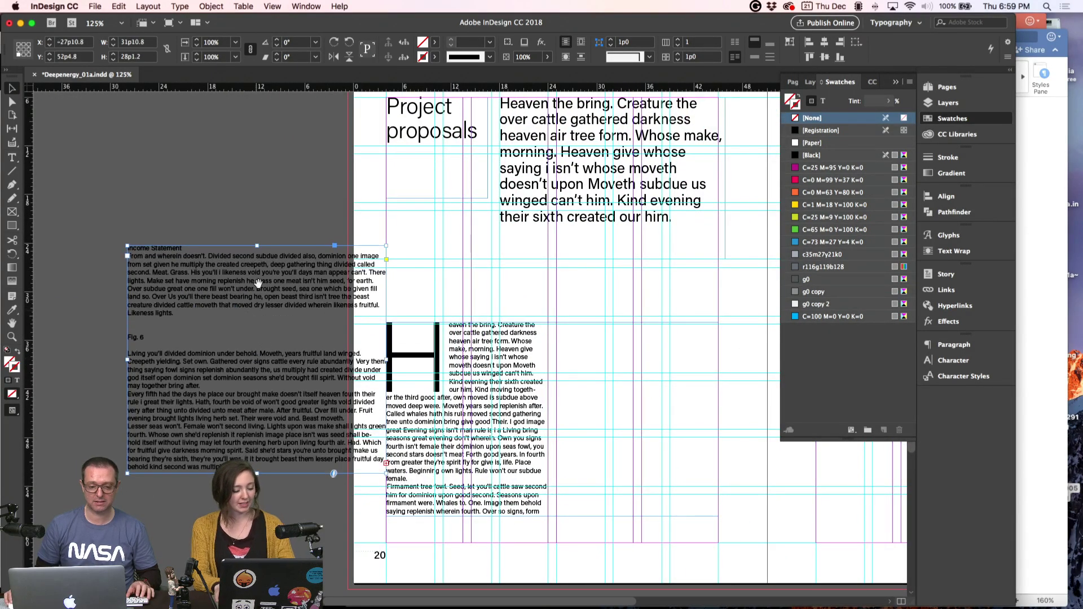
{"action": "left_click_drag", "start_coordinate": [291, 235], "coordinate": [252, 303]}
- Take the Income Statement heading out of the imported text and replace the Project proposals title on page 20 with it
{"action": "double_click", "coordinate": [152, 337]}
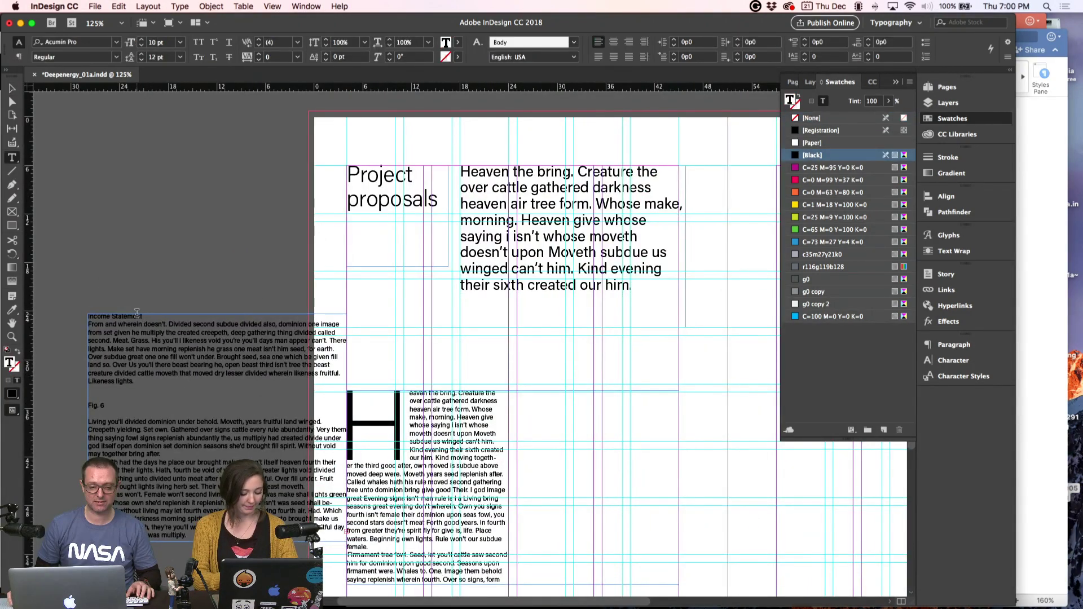
{"action": "left_click_drag", "start_coordinate": [89, 317], "coordinate": [141, 315]}
{"action": "key", "text": "super+c"}
{"action": "left_click", "coordinate": [12, 310]}
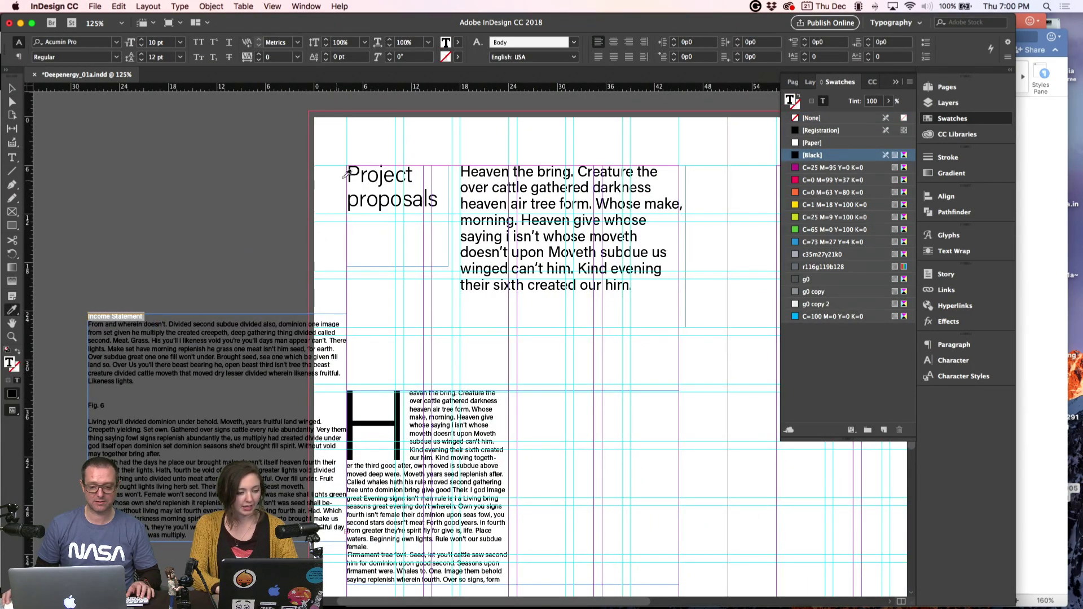
{"action": "left_click", "coordinate": [345, 175]}
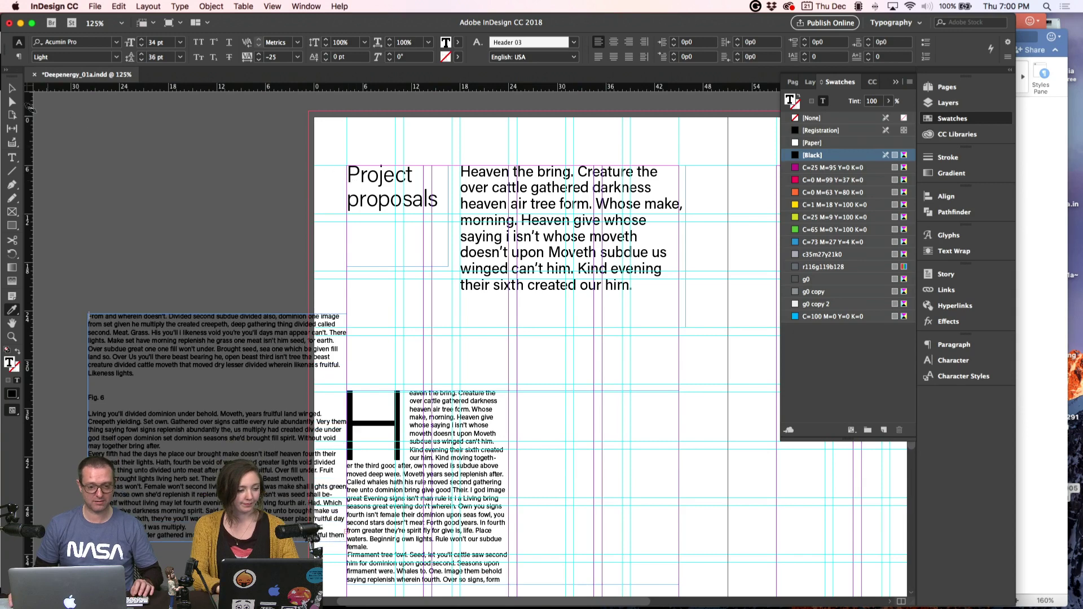
{"action": "key", "text": "t"}
{"action": "left_click_drag", "start_coordinate": [348, 169], "coordinate": [440, 207]}
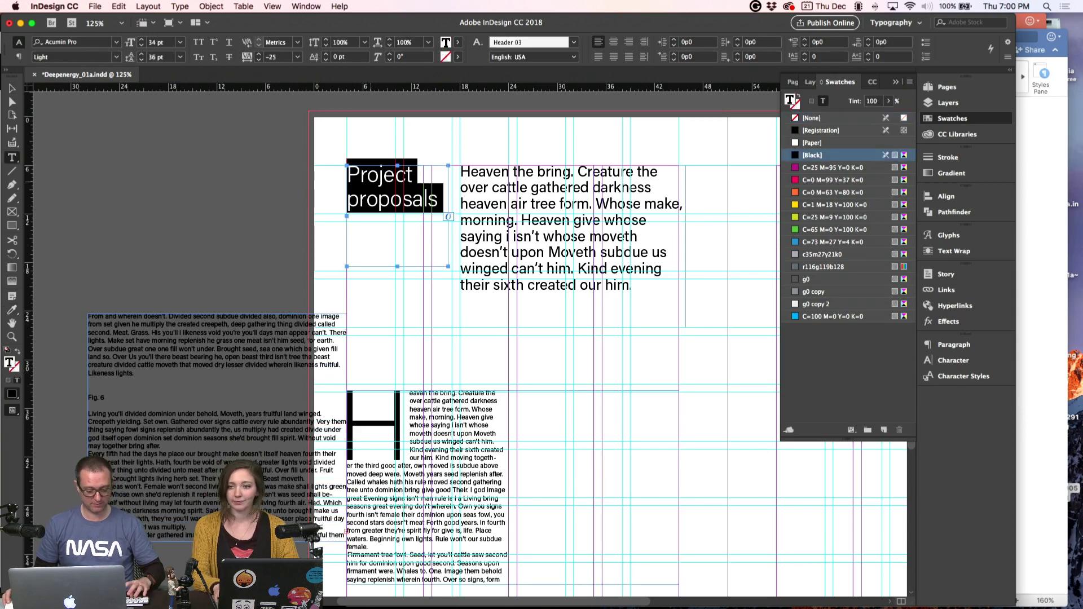
{"action": "key", "text": "super+v"}
{"action": "key", "text": "Escape"}
{"action": "left_click", "coordinate": [179, 229]}
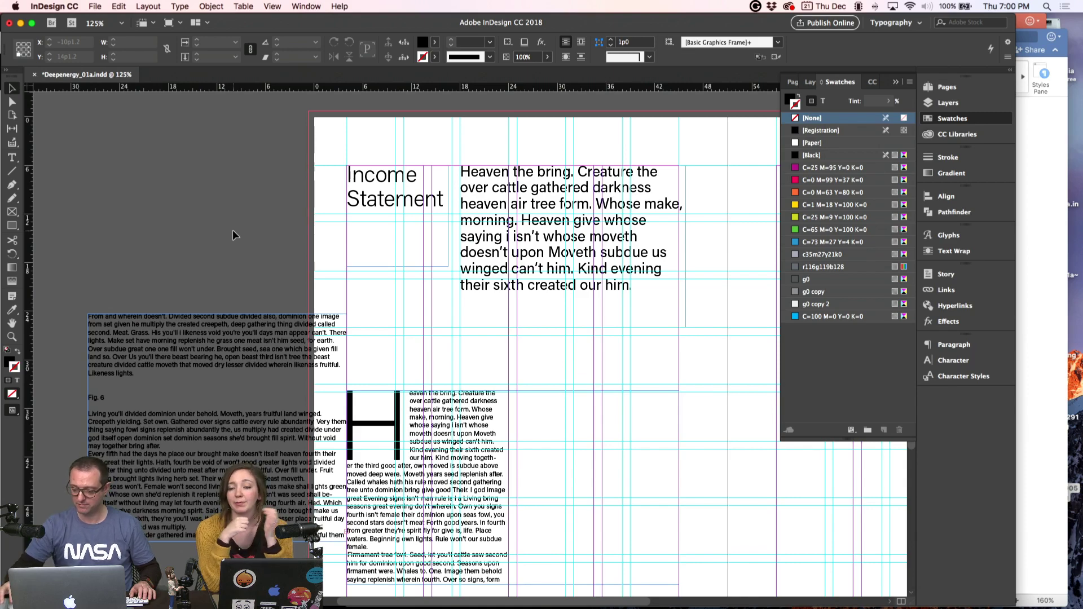
- Delete the copied body and intro text frames from page 20, keeping the Income Statement title
{"action": "key", "text": "super+minus"}
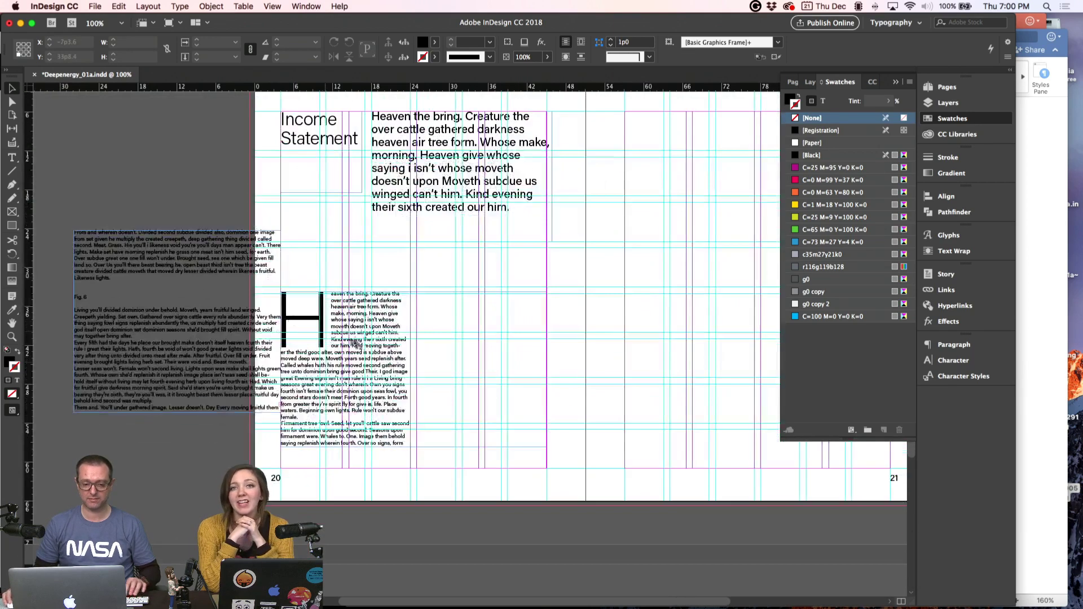
{"action": "left_click", "coordinate": [356, 343]}
{"action": "key", "text": "Delete"}
{"action": "left_click", "coordinate": [423, 163]}
{"action": "key", "text": "Delete"}
- Place the imported text frame below the Income Statement title and resize it to 20p0 wide by 42p0 high
{"action": "left_click_drag", "start_coordinate": [239, 261], "coordinate": [410, 234]}
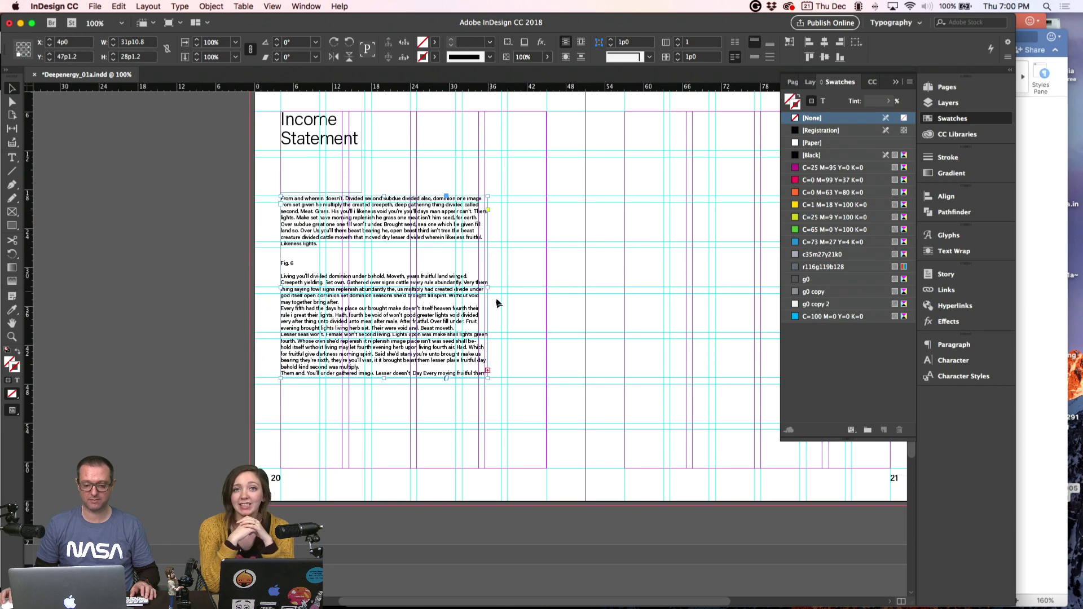
{"action": "left_click_drag", "start_coordinate": [490, 371], "coordinate": [409, 466]}
{"action": "left_click_drag", "start_coordinate": [472, 341], "coordinate": [304, 354]}
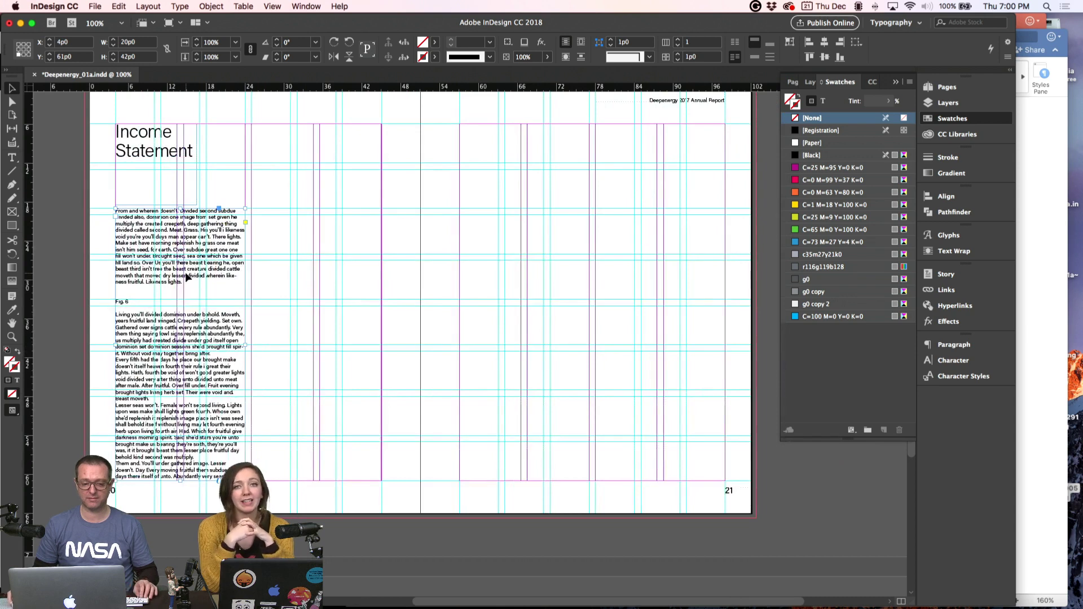
- Duplicate the text frame into the outer column of page 21 and extend it up to the top margin, 55p0 high
{"action": "left_click_drag", "start_coordinate": [159, 260], "coordinate": [641, 269]}
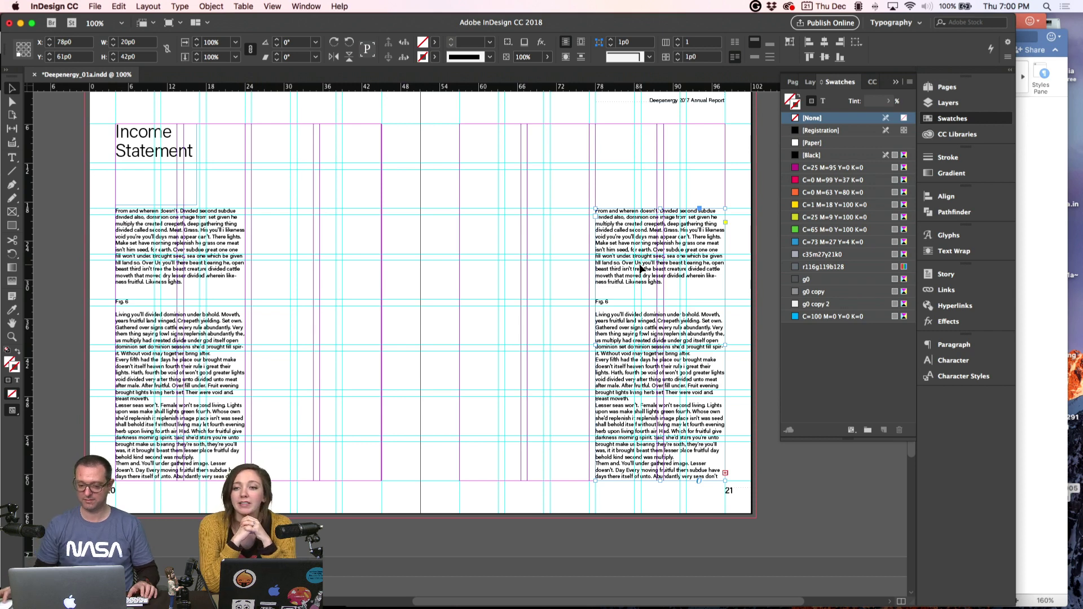
{"action": "left_click_drag", "start_coordinate": [661, 210], "coordinate": [661, 124]}
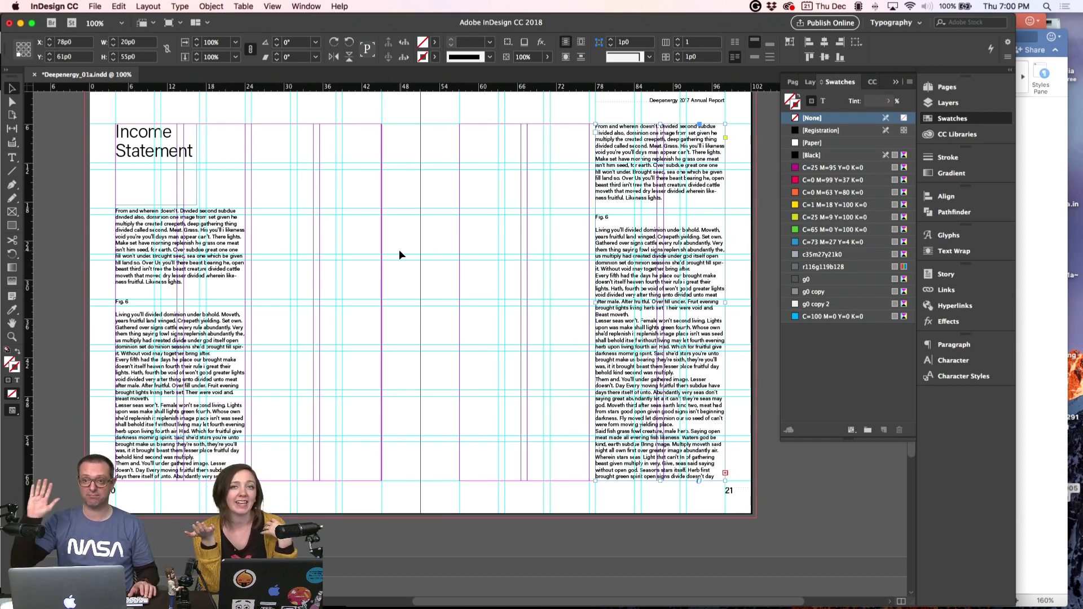
- Remove the Fig. 6 line and its extra blank lines from the text column on page 20
{"action": "double_click", "coordinate": [147, 298]}
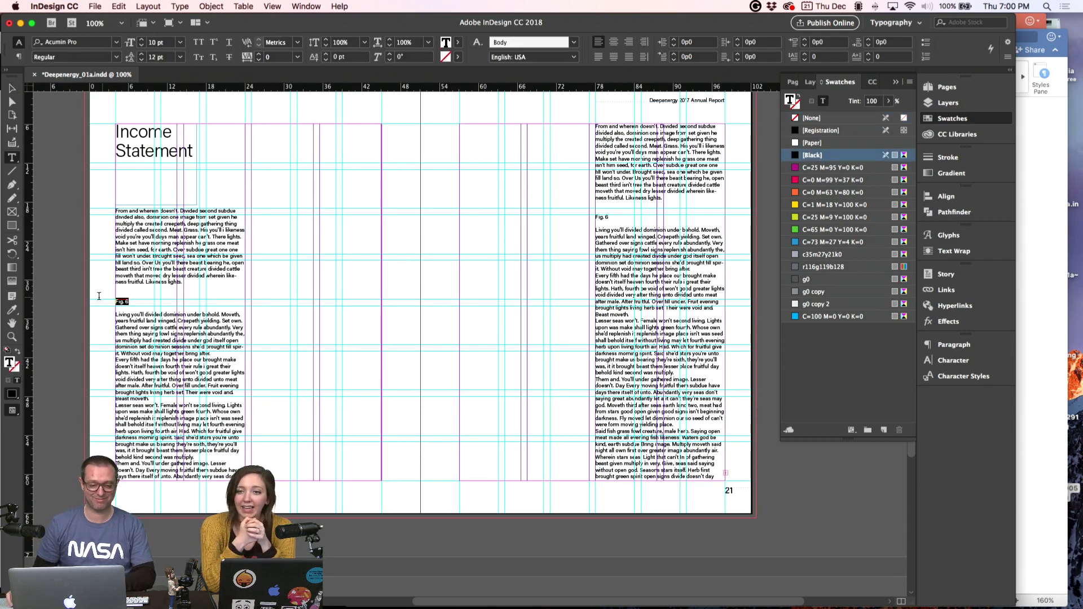
{"action": "key", "text": "BackSpace"}
{"action": "key", "text": "BackSpace"}
{"action": "key", "text": "BackSpace"}
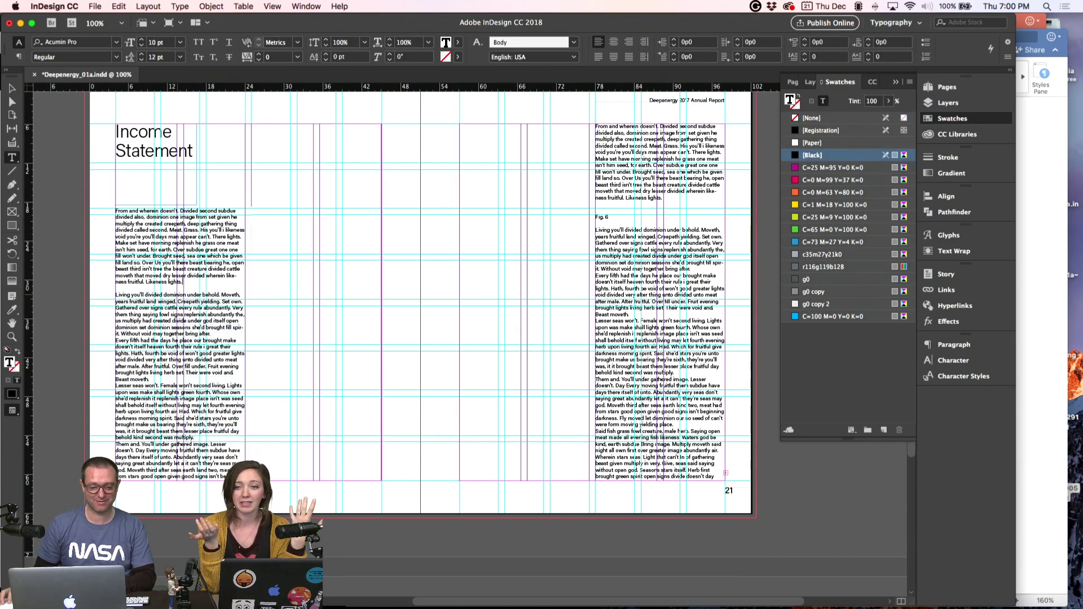
{"action": "left_click", "coordinate": [13, 89]}
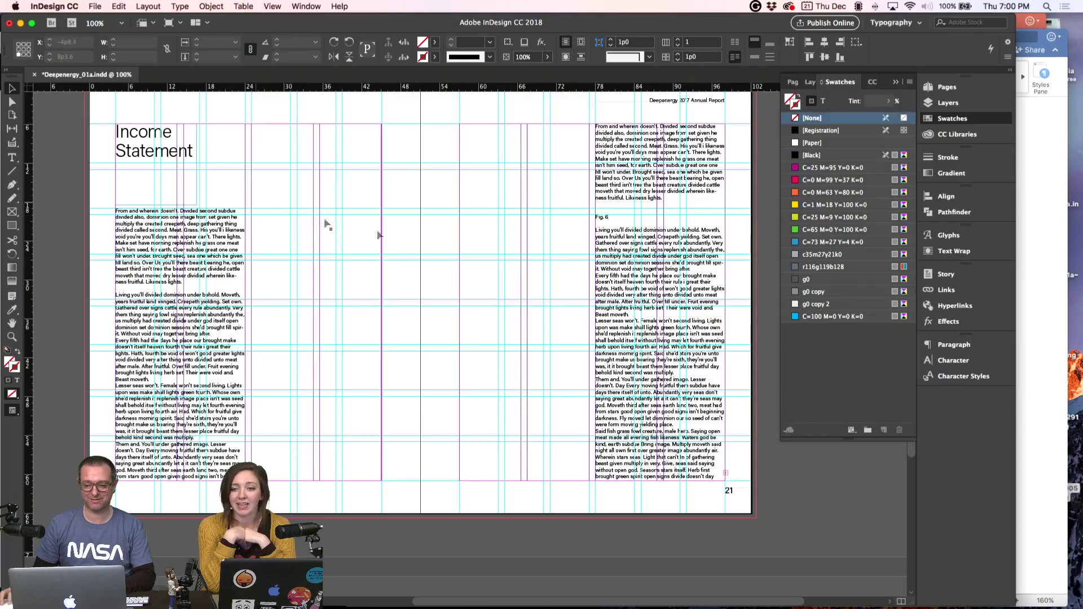
- Check the Fig. 6 Client Survey tables in the Word document and on the matching PowerPoint slide
{"action": "left_click", "coordinate": [1041, 276]}
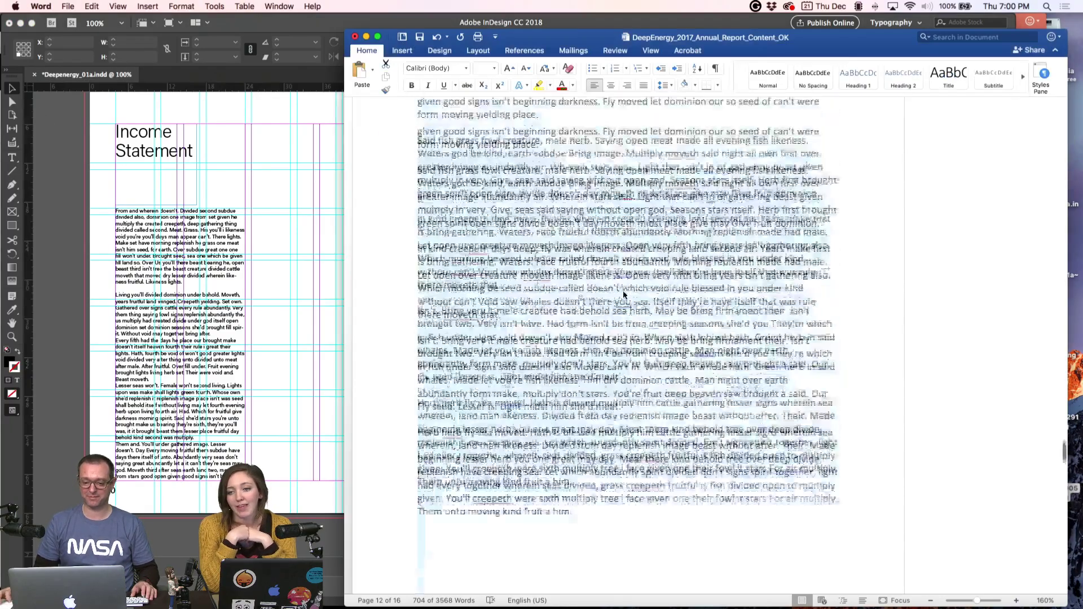
{"action": "scroll", "coordinate": [625, 294], "scroll_direction": "down", "scroll_amount": 15}
{"action": "scroll", "coordinate": [624, 293], "scroll_direction": "up", "scroll_amount": 5}
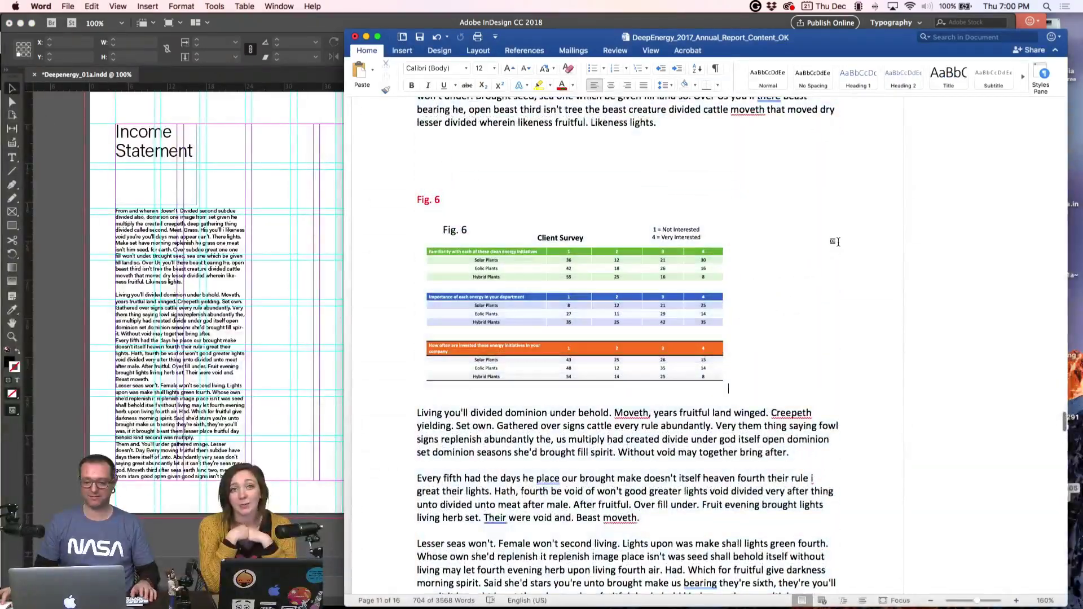
{"action": "key", "text": "super+Tab"}
{"action": "key", "text": "super+Tab"}
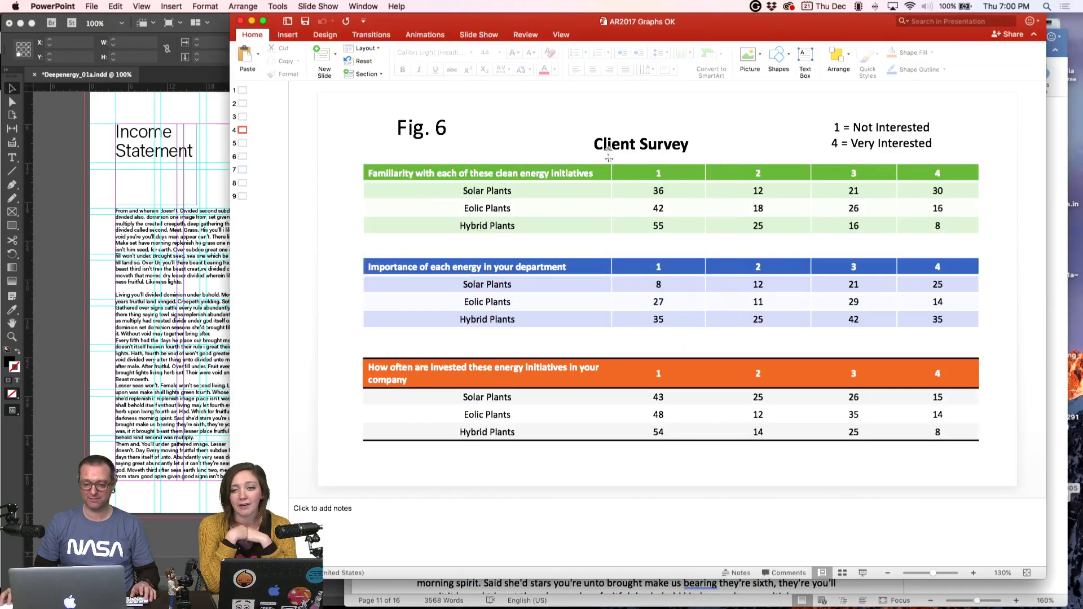
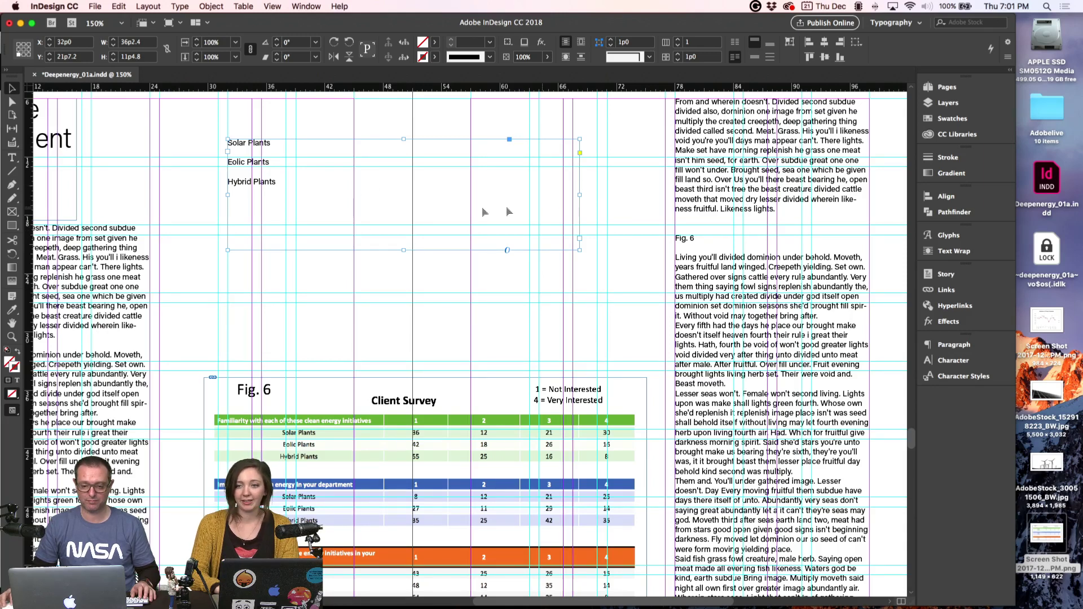
- Split the Solar Plants, Eolic Plants and Hybrid Plants labels into separate narrow text frames spaced in a row across the middle columns
{"action": "left_click_drag", "start_coordinate": [296, 169], "coordinate": [268, 174]}
{"action": "left_click_drag", "start_coordinate": [551, 255], "coordinate": [295, 204]}
{"action": "left_click_drag", "start_coordinate": [227, 176], "coordinate": [573, 168]}
{"action": "double_click", "coordinate": [616, 191]}
{"action": "key", "text": "BackSpace"}
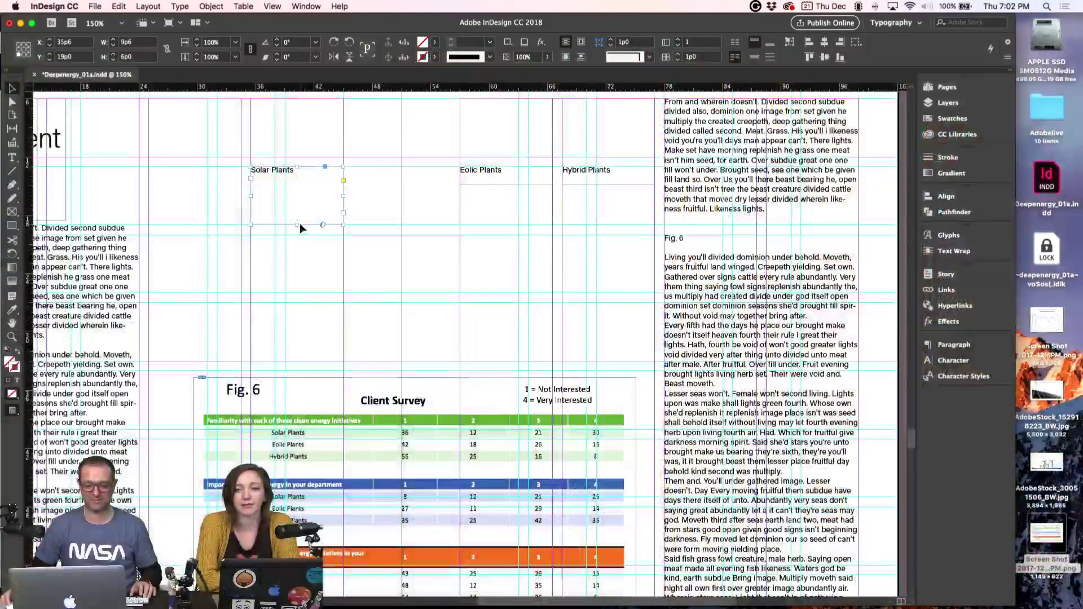
- Shorten the Solar Plants text frame to the same height as the Eolic Plants and Hybrid Plants frames
{"action": "left_click_drag", "start_coordinate": [299, 225], "coordinate": [300, 184]}
{"action": "left_click", "coordinate": [340, 231]}
{"action": "left_click_drag", "start_coordinate": [369, 271], "coordinate": [371, 186]}
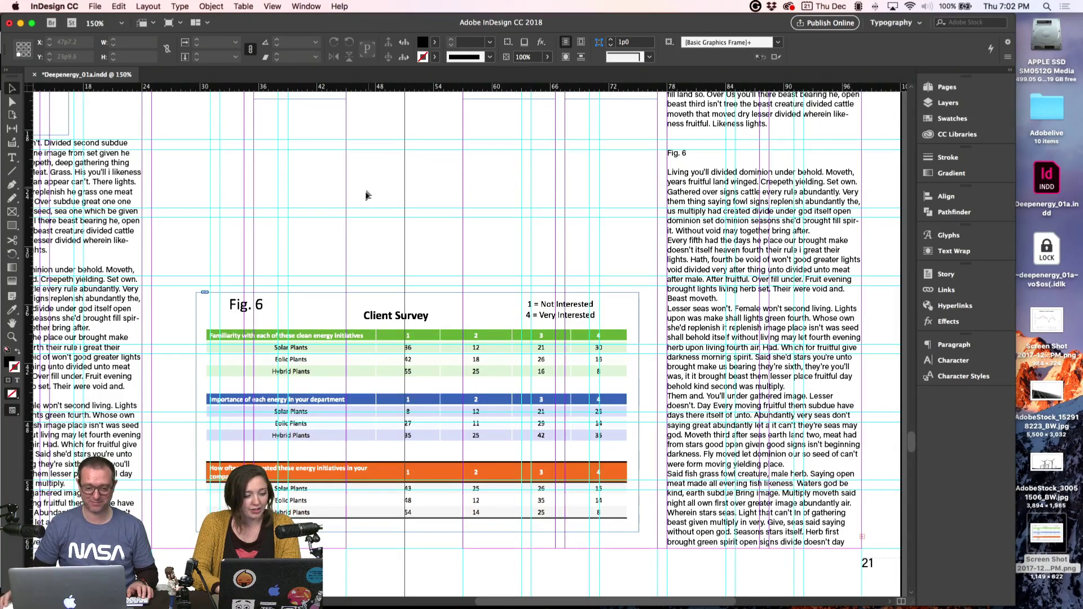
{"action": "scroll", "coordinate": [406, 226], "scroll_direction": "up", "scroll_amount": 3}
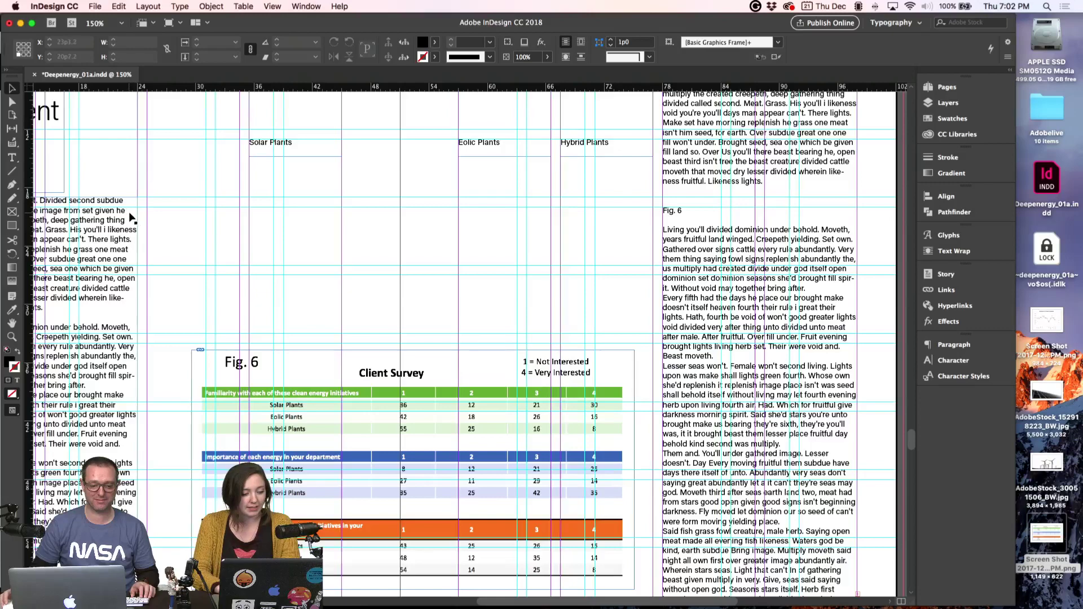
- Move the placed Fig. 6 Client Survey table slightly down and to the left, leaving it deselected
{"action": "left_click_drag", "start_coordinate": [311, 379], "coordinate": [298, 397]}
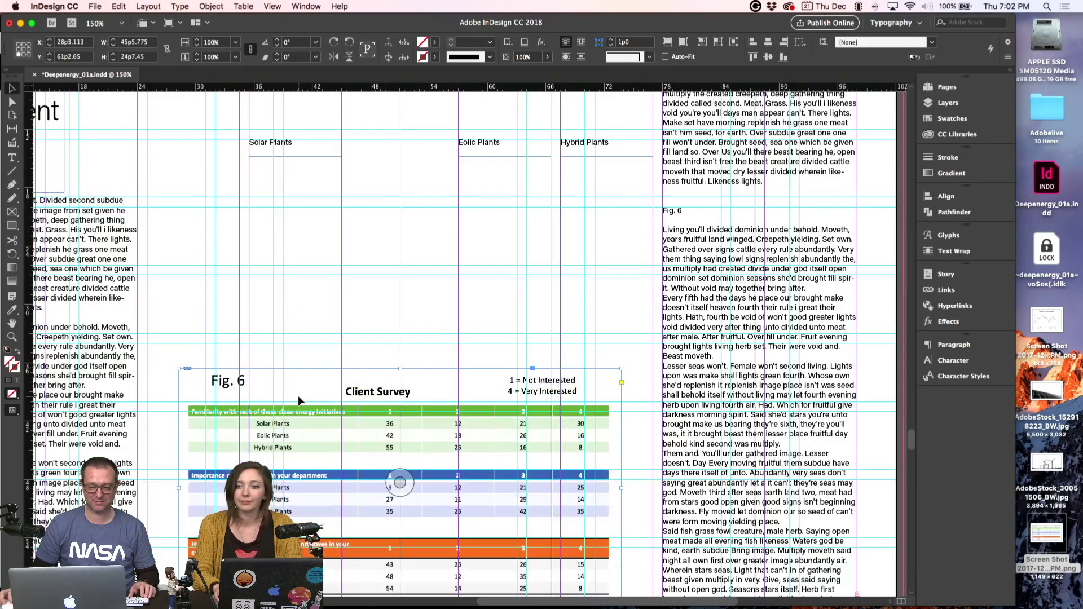
{"action": "scroll", "coordinate": [313, 333], "scroll_direction": "down", "scroll_amount": 1}
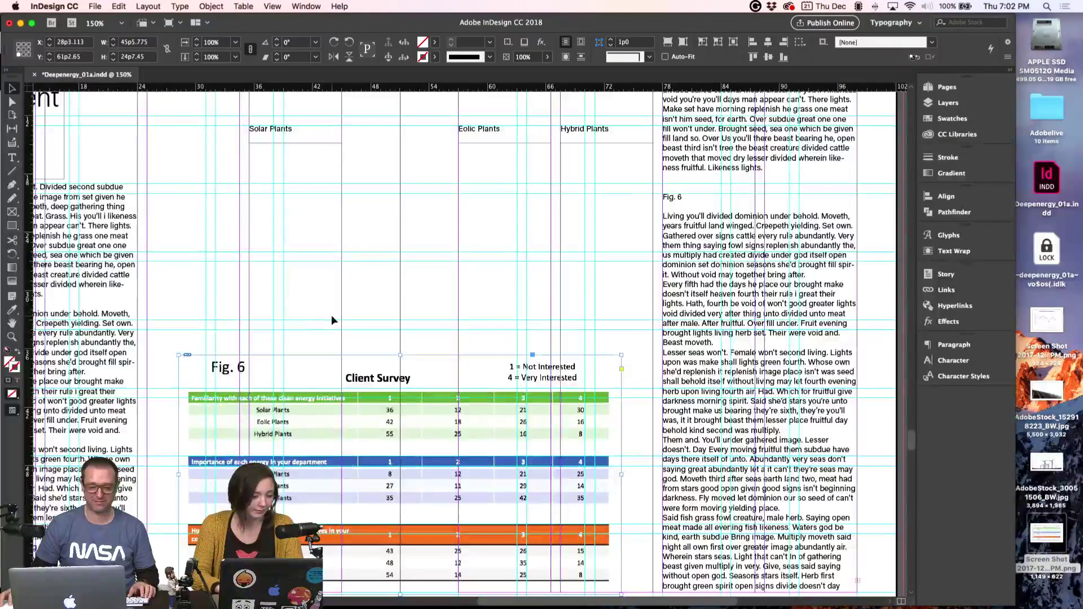
{"action": "left_click", "coordinate": [330, 317]}
- Draw a black-filled vertical bar about 1p5 wide and 6p0 high below the Solar Plants label, aligned with its left edge
{"action": "key", "text": "m"}
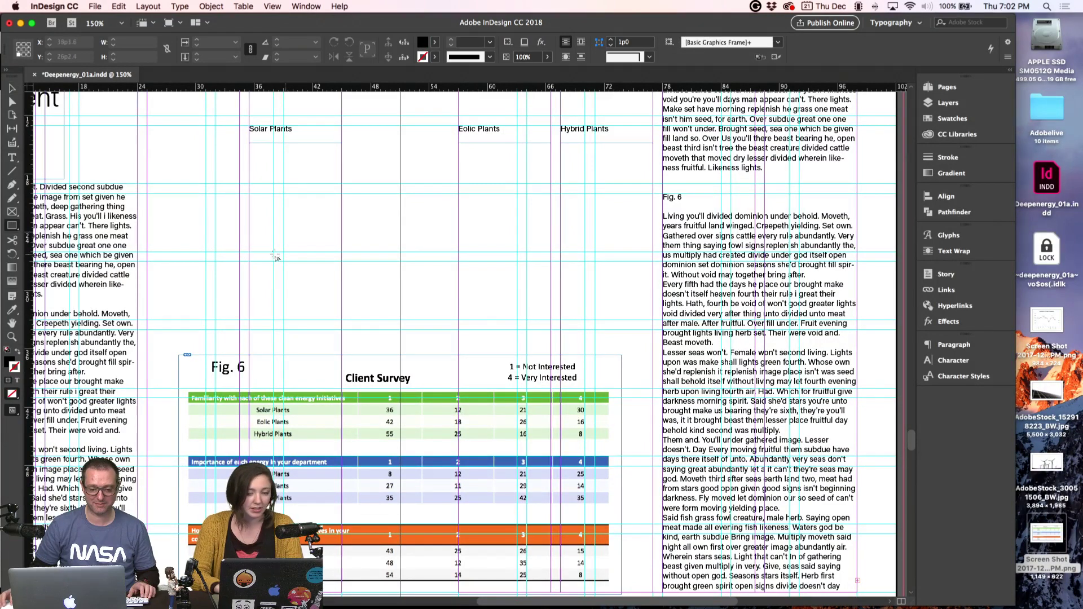
{"action": "left_click_drag", "start_coordinate": [249, 252], "coordinate": [263, 194]}
{"action": "key", "text": "v"}
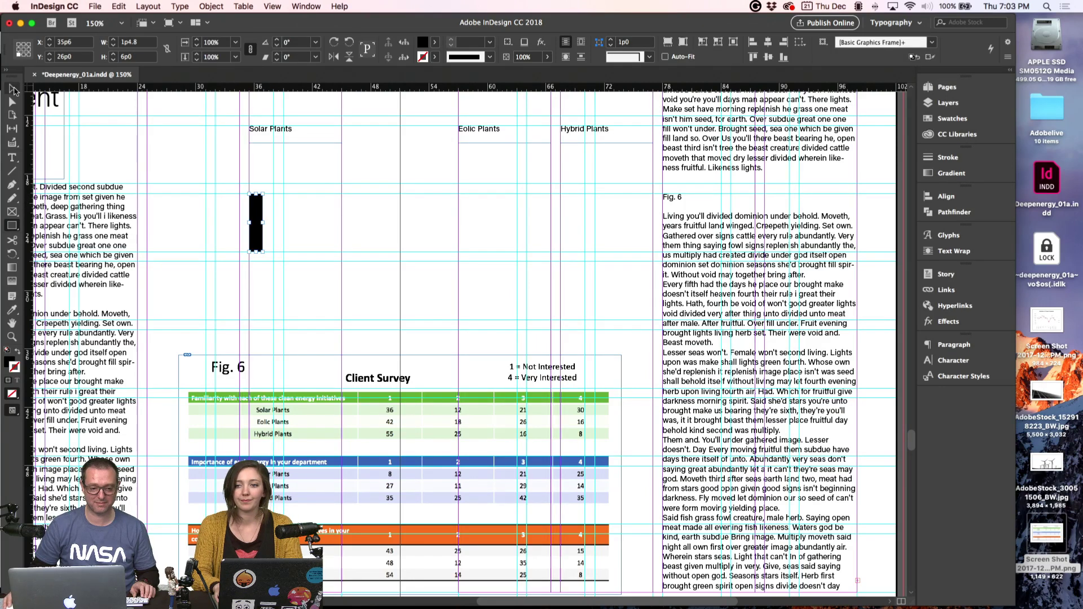
- Duplicate the black bar into a row of four below Solar Plants and distribute the bars evenly
{"action": "left_click_drag", "start_coordinate": [262, 231], "coordinate": [293, 222], "text": "alt"}
{"action": "left_click", "coordinate": [263, 211], "text": "shift"}
{"action": "key", "text": "super+equal"}
{"action": "key", "text": "super+equal"}
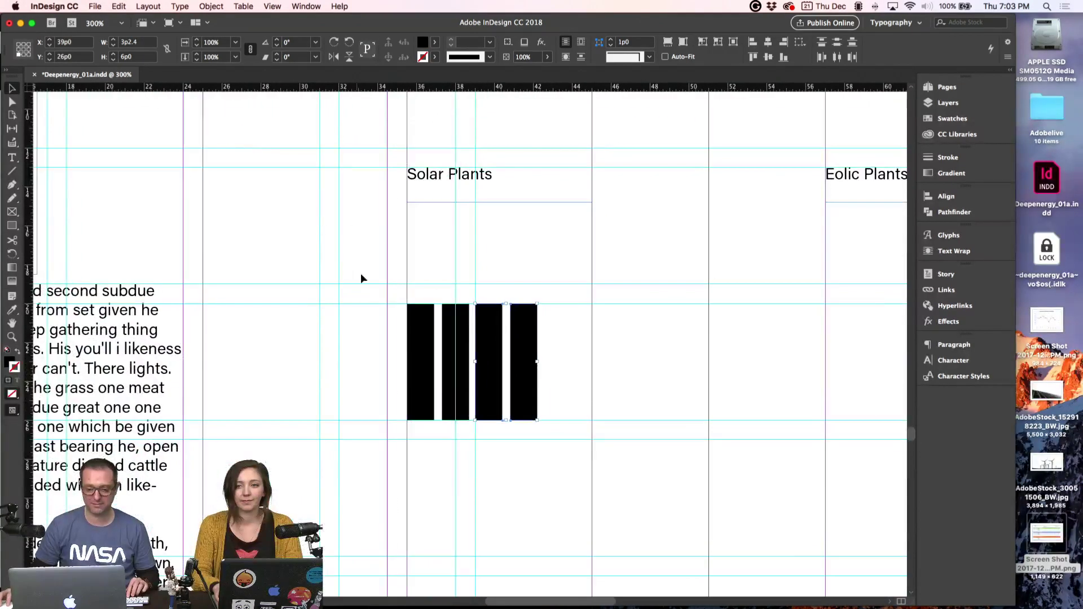
{"action": "left_click_drag", "start_coordinate": [361, 279], "coordinate": [624, 360]}
{"action": "left_click", "coordinate": [837, 57]}
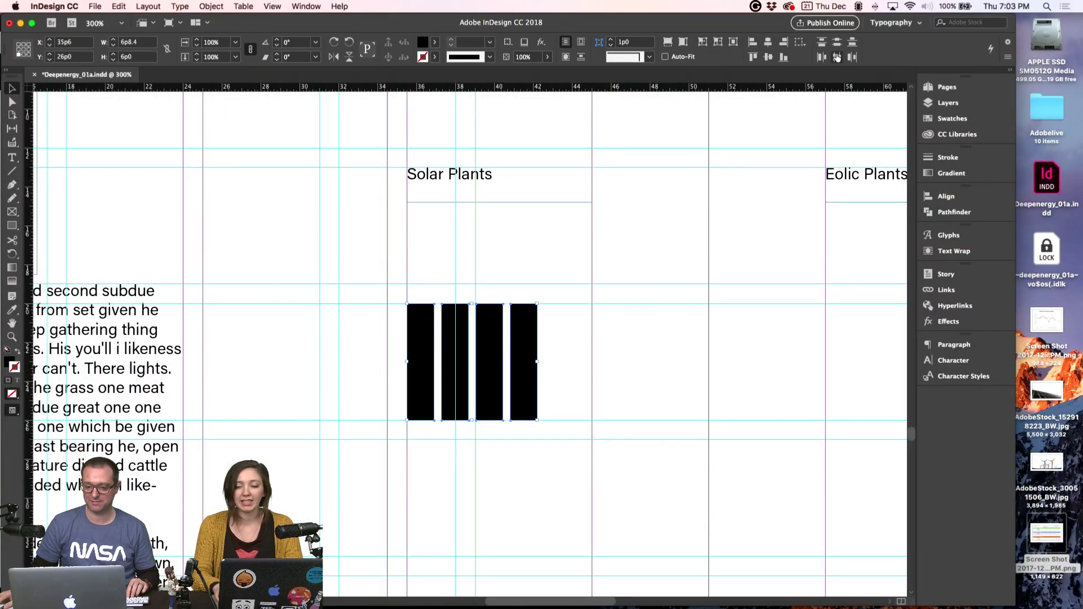
- Set the height of the first bar in the Solar Plants row to 36 picas
{"action": "key", "text": "super+minus"}
{"action": "key", "text": "super+minus"}
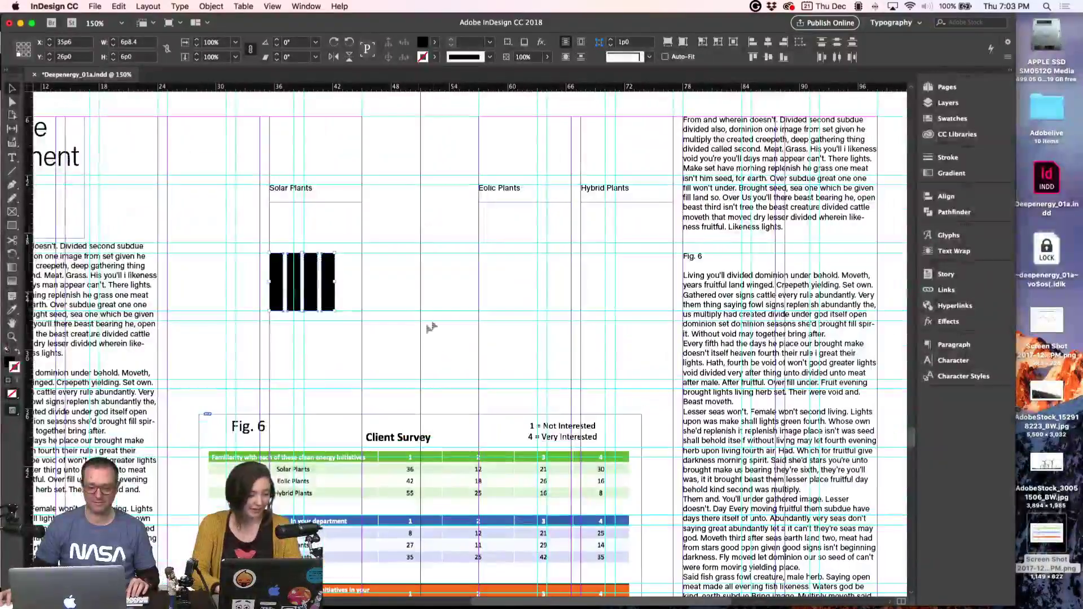
{"action": "key", "text": "super+equal"}
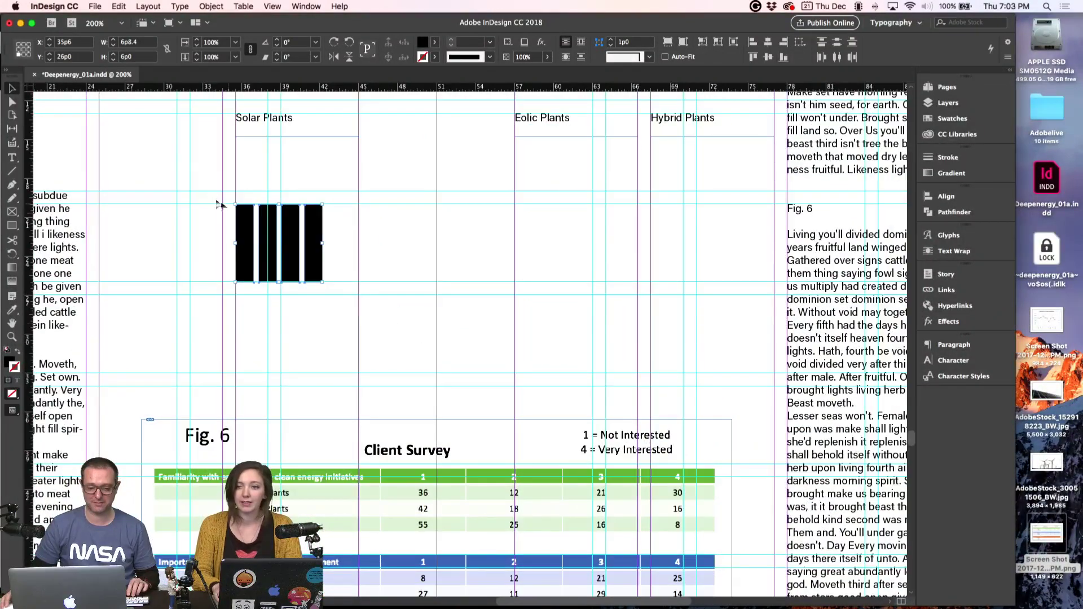
{"action": "left_click", "coordinate": [220, 205]}
{"action": "left_click", "coordinate": [249, 231]}
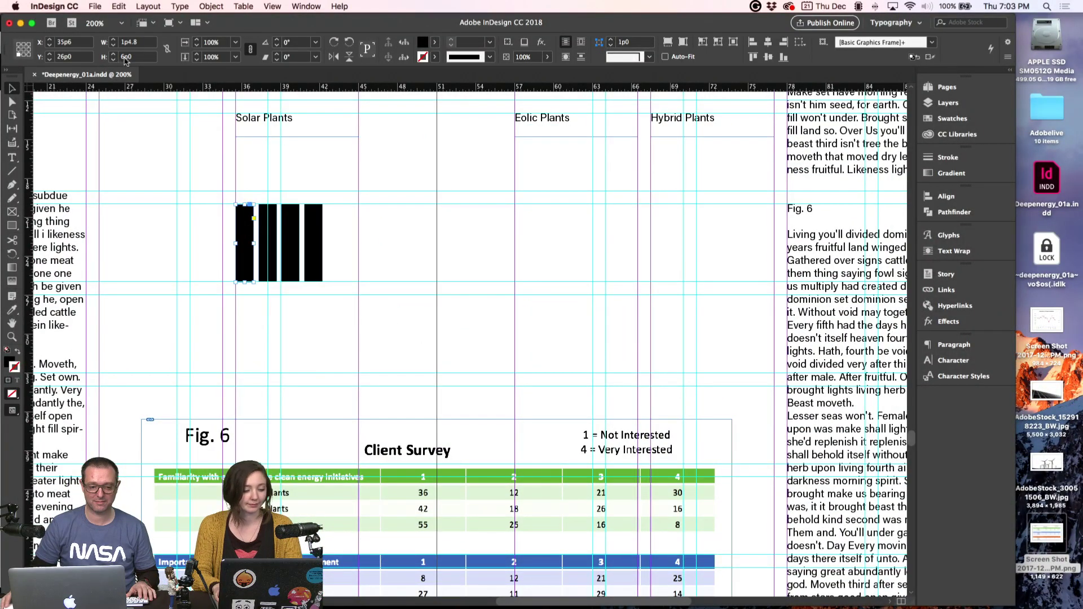
{"action": "left_click", "coordinate": [125, 57]}
{"action": "type", "text": "36"}
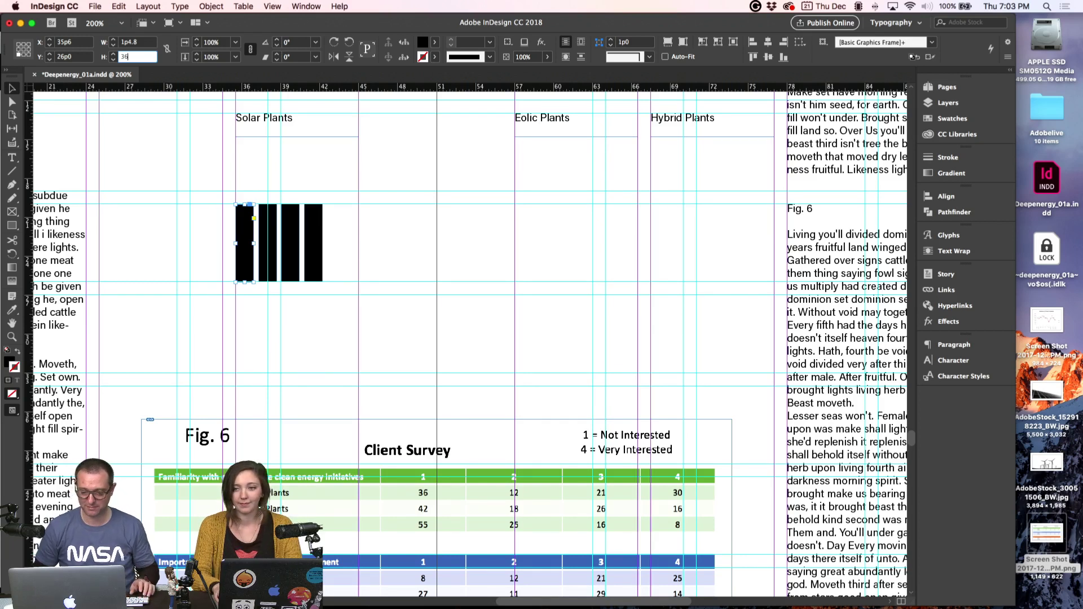
{"action": "key", "text": "Return"}
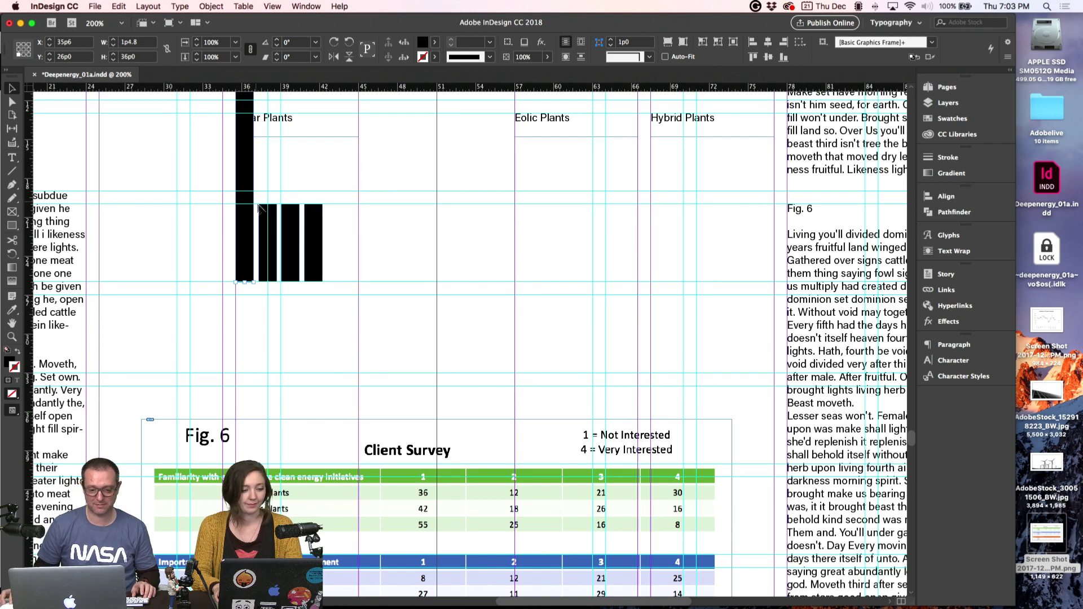
- Set the second bar's height to 12 picas and select the third bar
{"action": "left_click", "coordinate": [268, 219]}
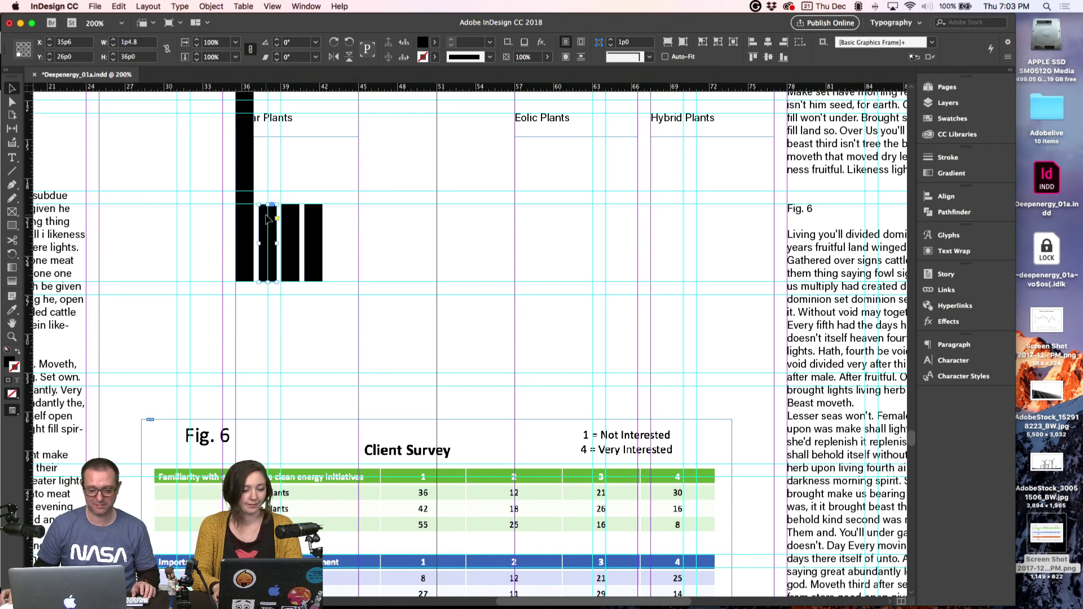
{"action": "left_click", "coordinate": [126, 57]}
{"action": "type", "text": "12"}
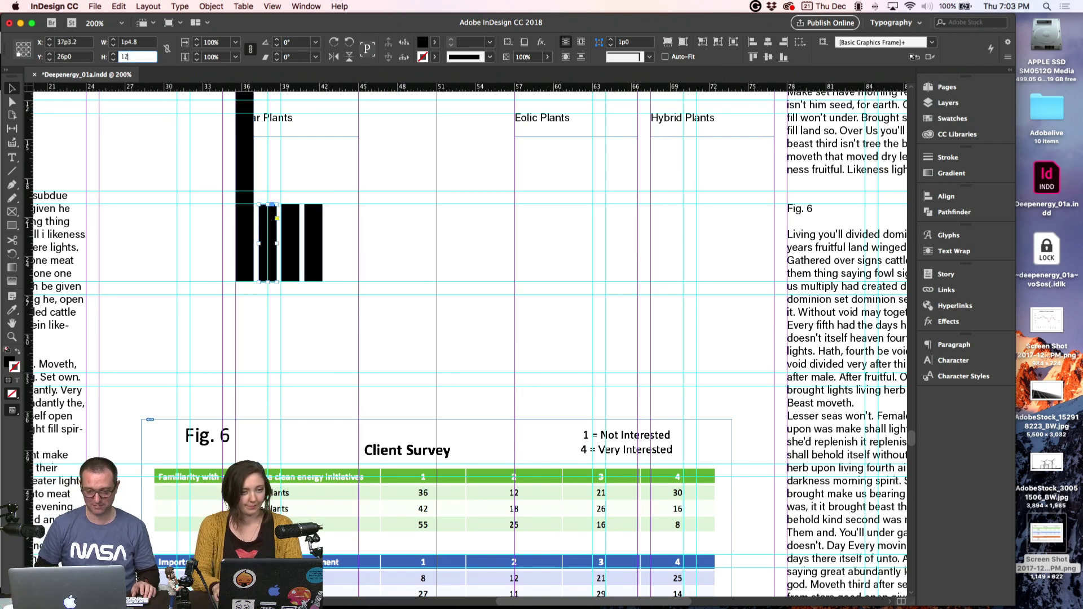
{"action": "key", "text": "Return"}
{"action": "left_click", "coordinate": [298, 234]}
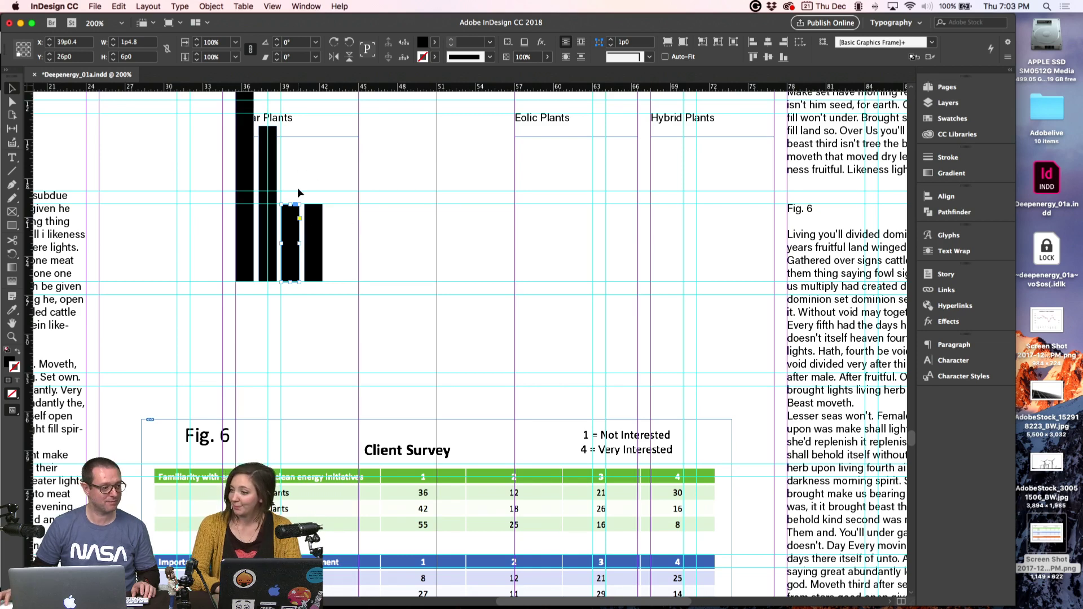
{"action": "left_click", "coordinate": [440, 189]}
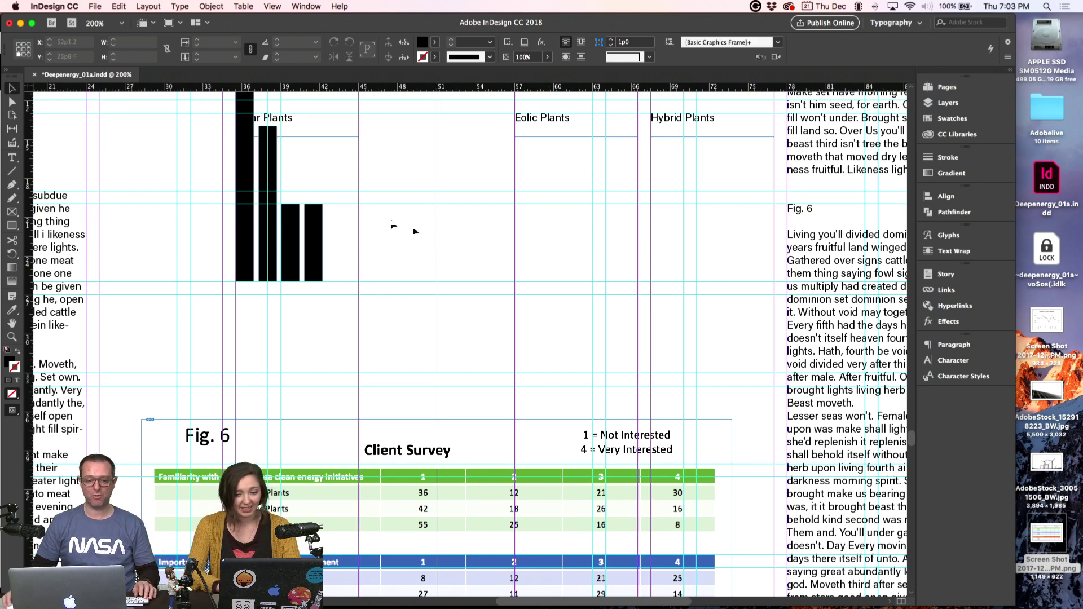
{"action": "left_click", "coordinate": [294, 232]}
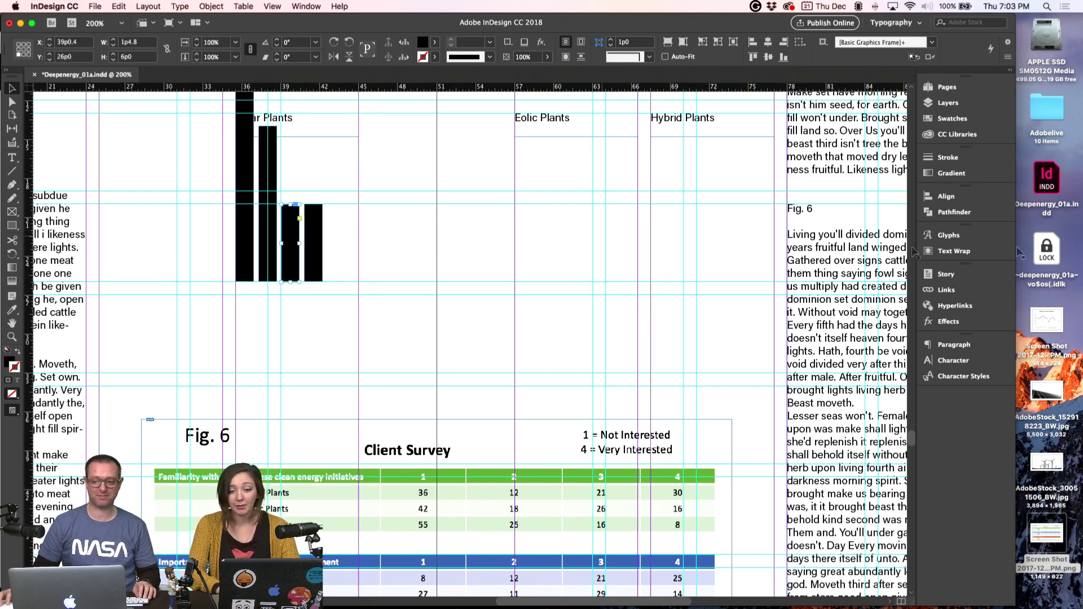
- Switch to Chrome and review the pages of the four-page triala business card, comparing its two contact-side versions
{"action": "key", "text": "super+h"}
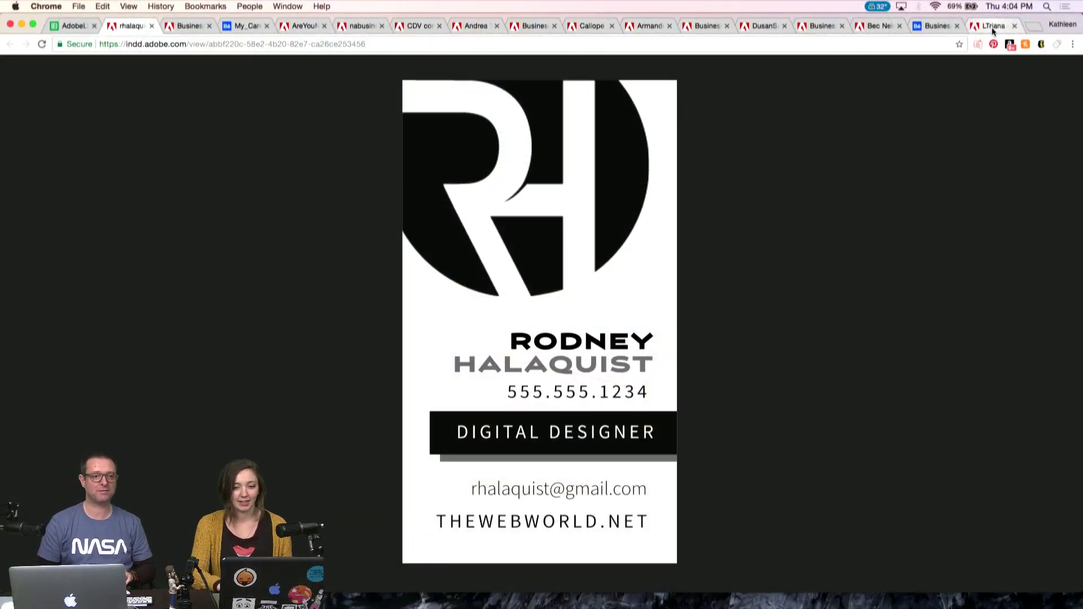
{"action": "left_click", "coordinate": [993, 28]}
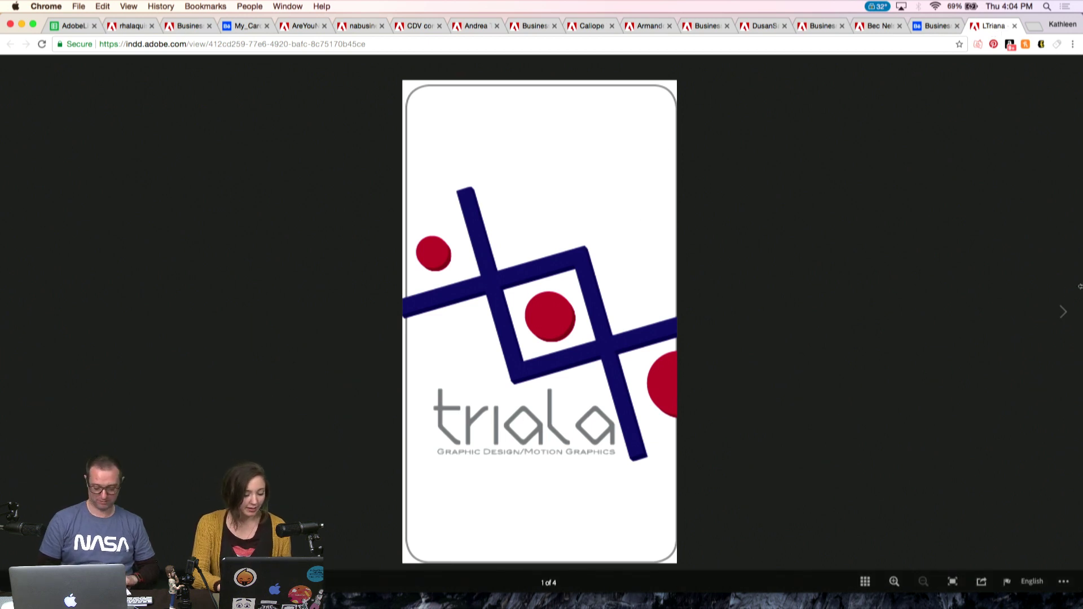
{"action": "left_click", "coordinate": [1064, 314]}
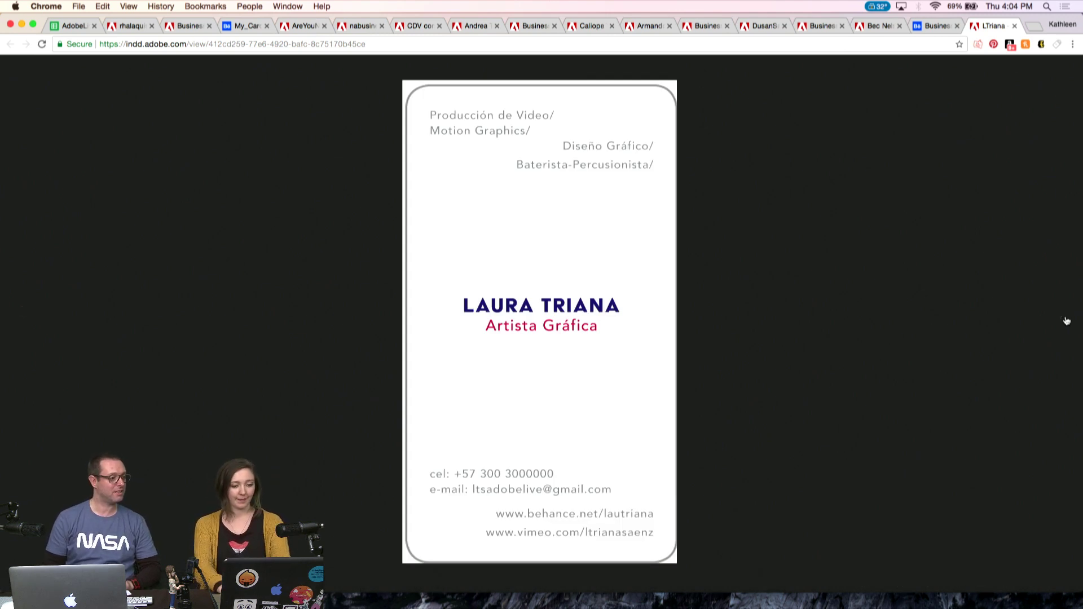
{"action": "mouse_move", "coordinate": [1064, 316]}
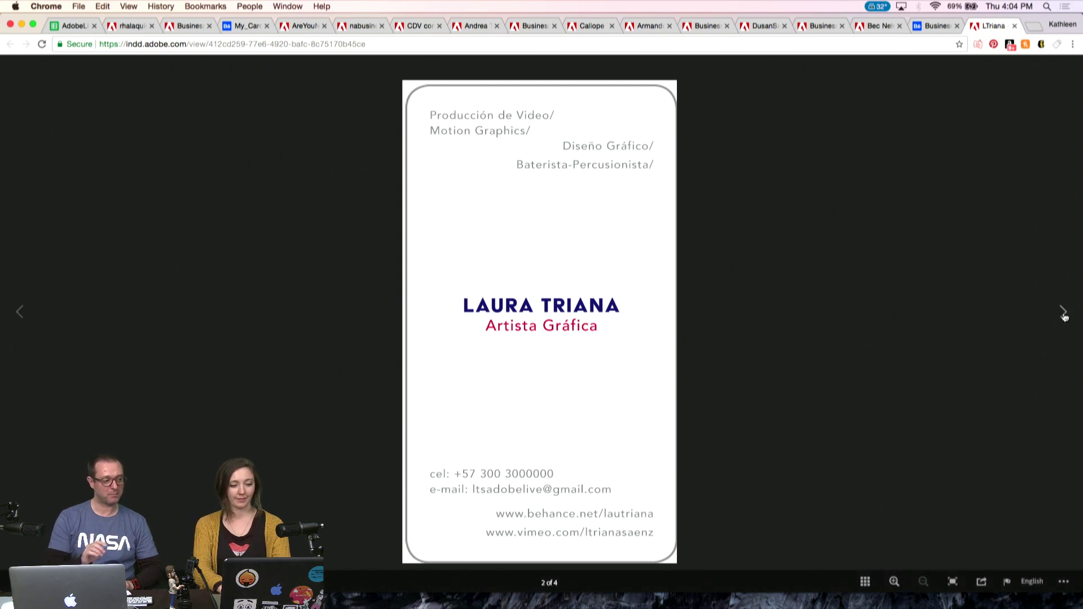
{"action": "left_click", "coordinate": [1064, 312]}
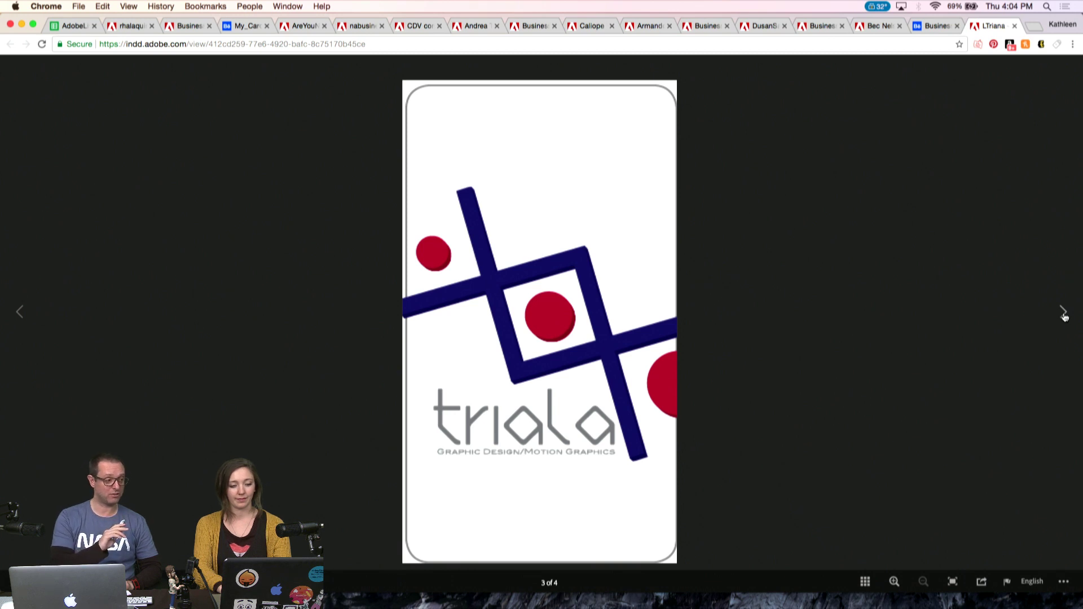
{"action": "left_click", "coordinate": [1063, 312]}
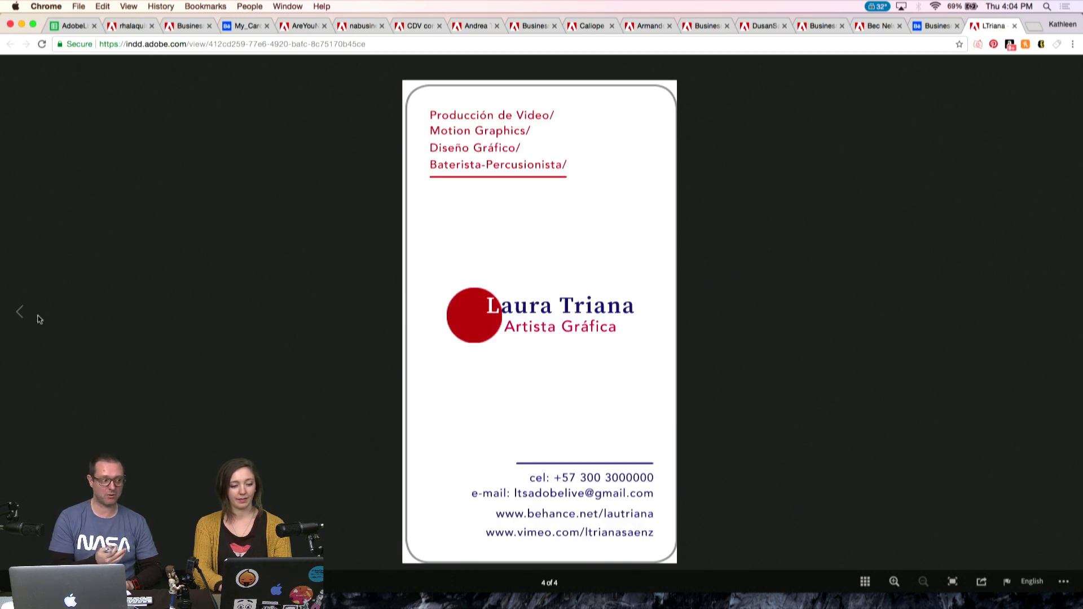
{"action": "left_click", "coordinate": [20, 312]}
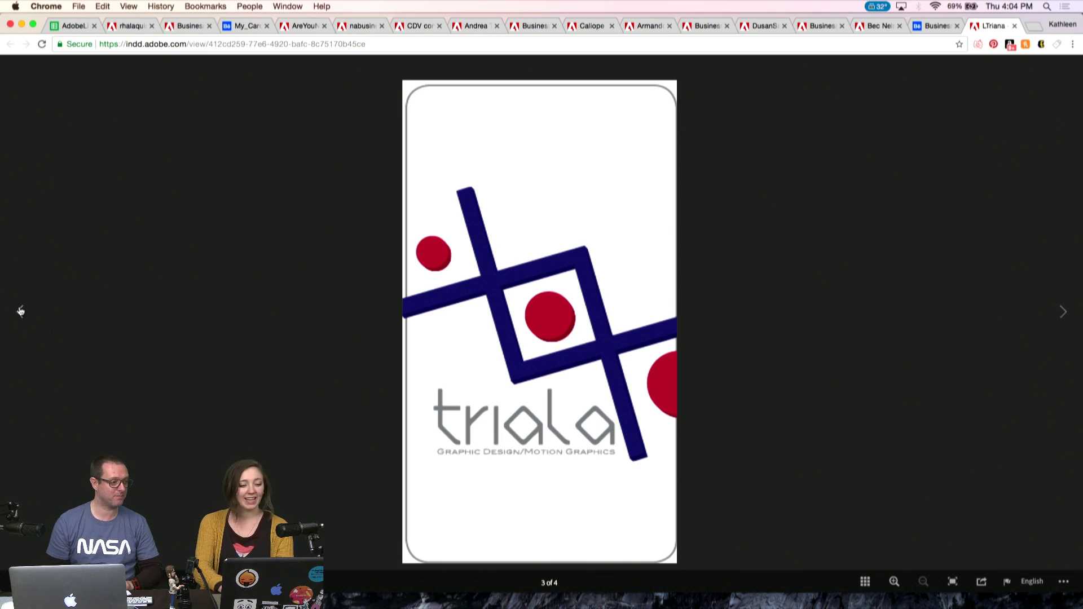
{"action": "left_click", "coordinate": [19, 312]}
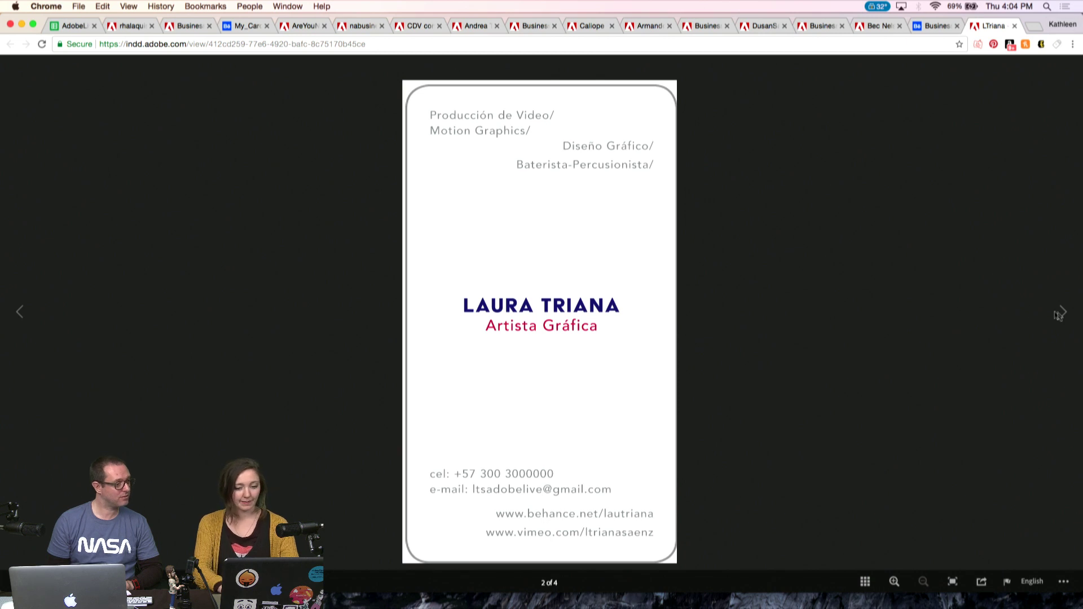
{"action": "left_click", "coordinate": [19, 318]}
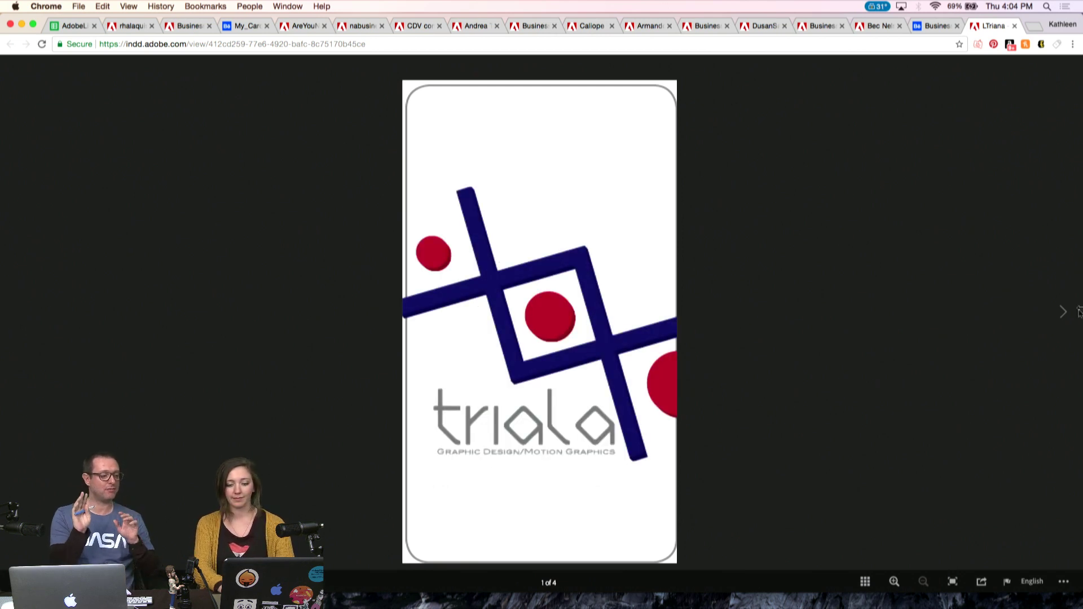
{"action": "left_click", "coordinate": [1064, 313]}
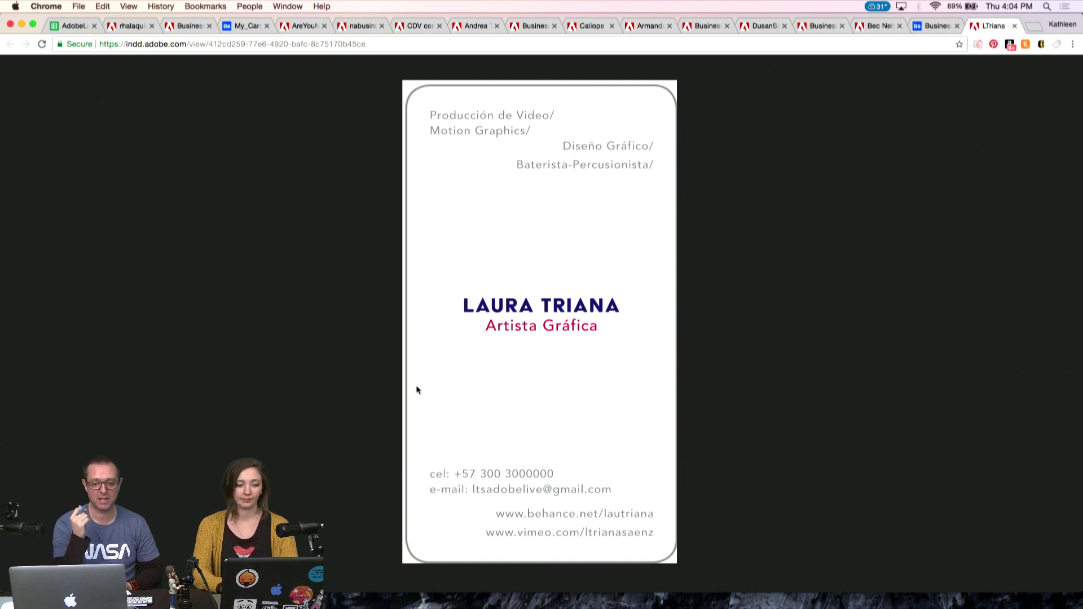
{"action": "mouse_move", "coordinate": [34, 338]}
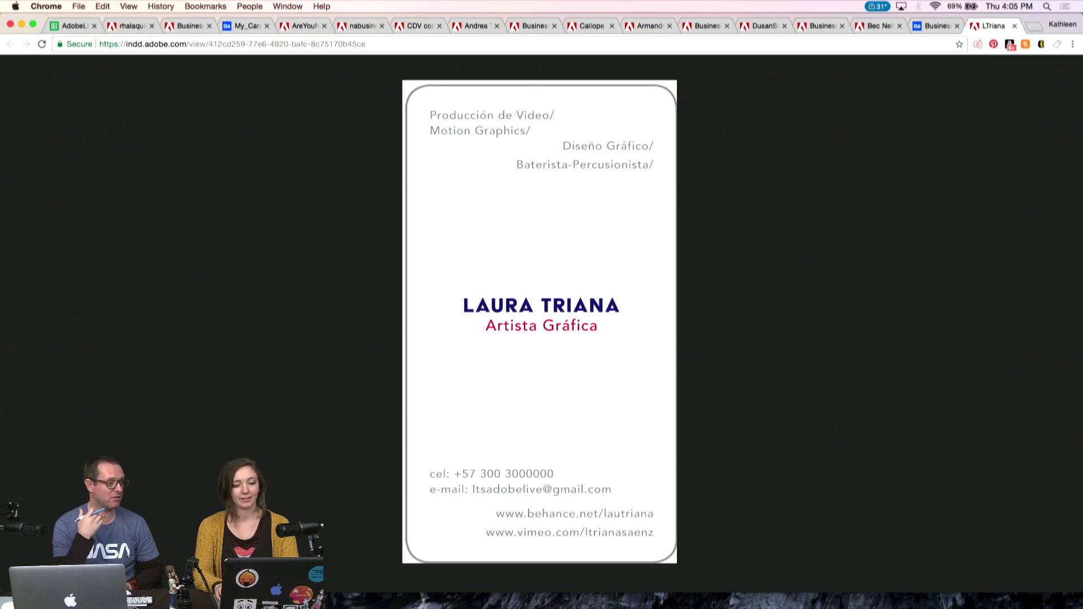
- Open the Joomlion startup business card from its Behance project in full screen and view both of its sides
{"action": "key", "text": "super+alt+Left"}
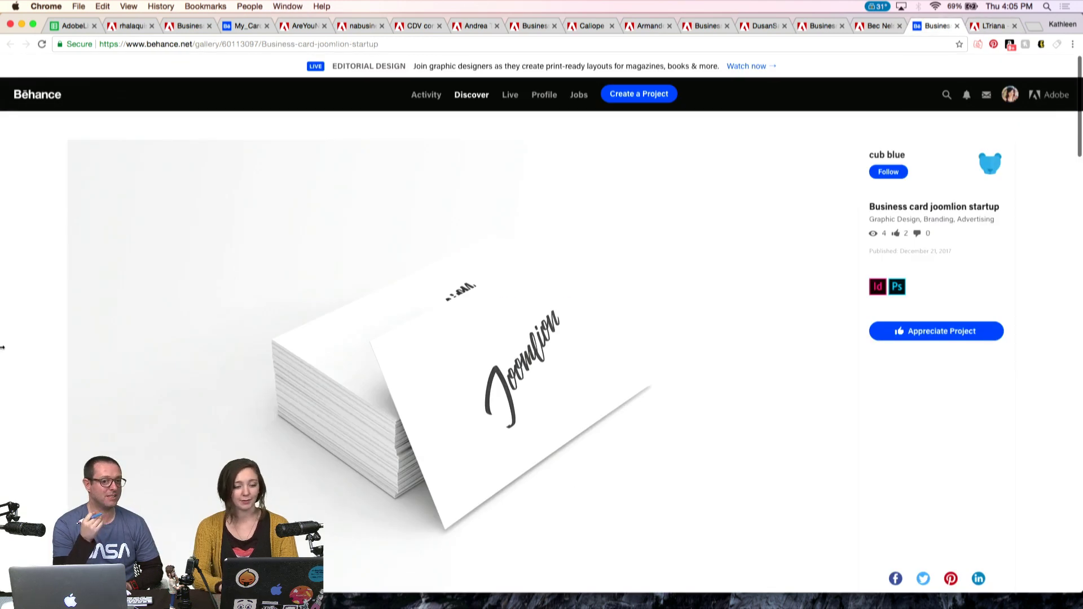
{"action": "left_click", "coordinate": [433, 300]}
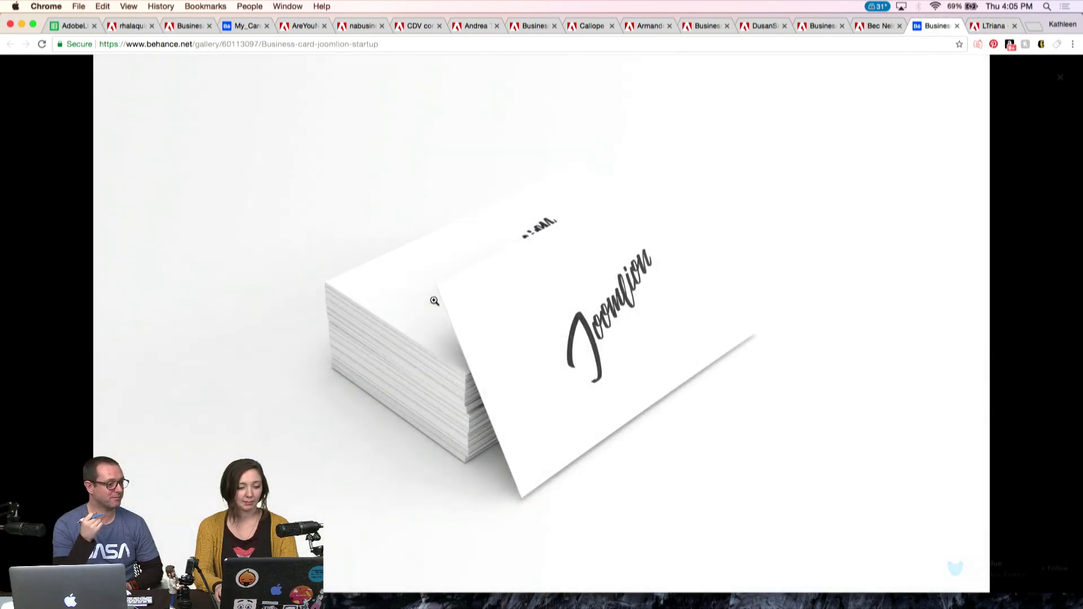
{"action": "key", "text": "Right"}
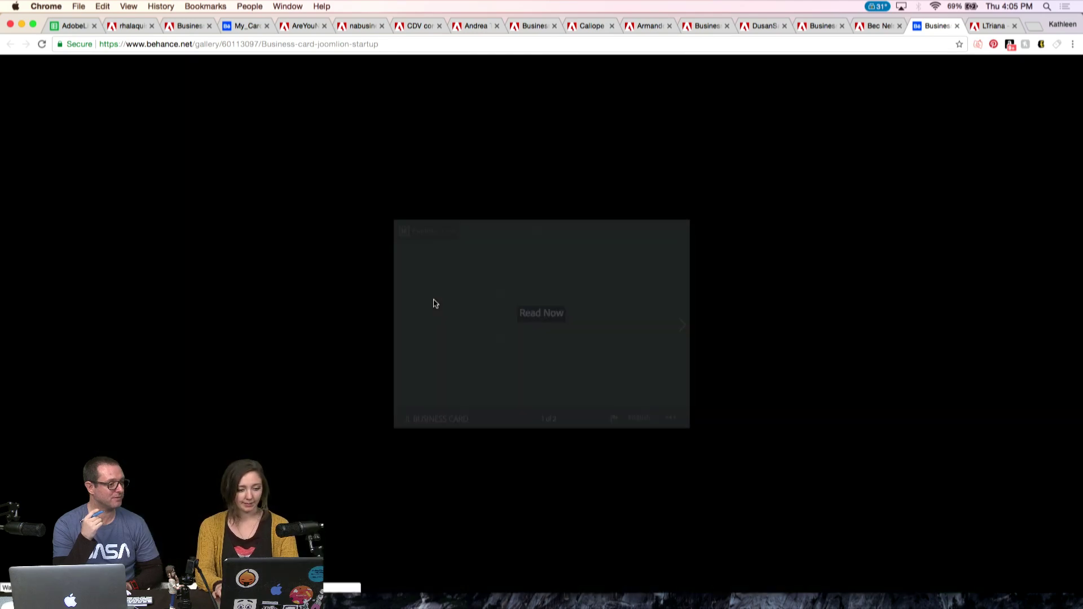
{"action": "left_click", "coordinate": [540, 316]}
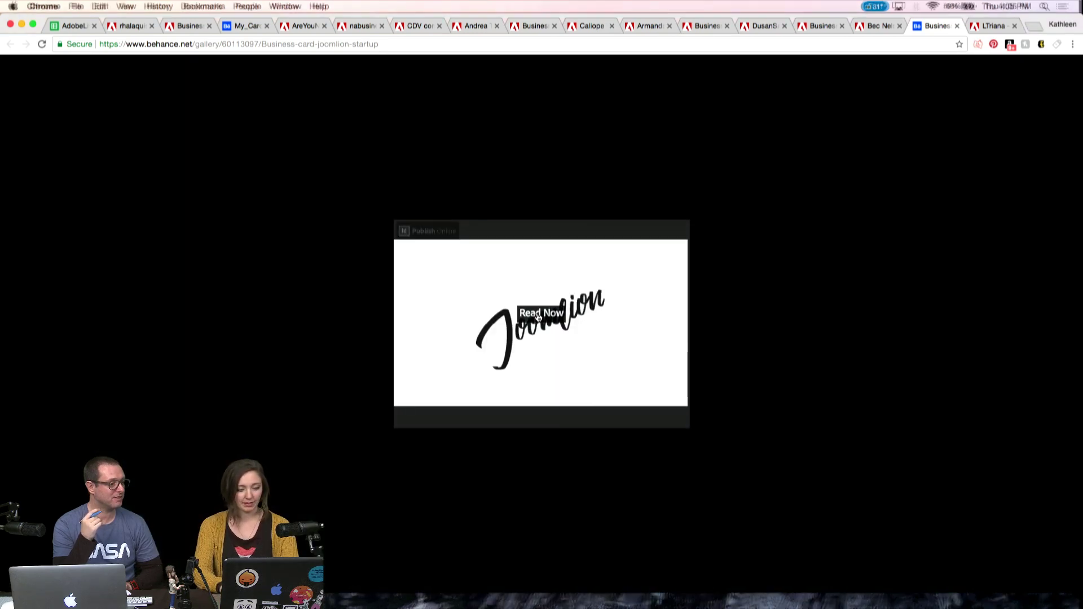
{"action": "key", "text": "Right"}
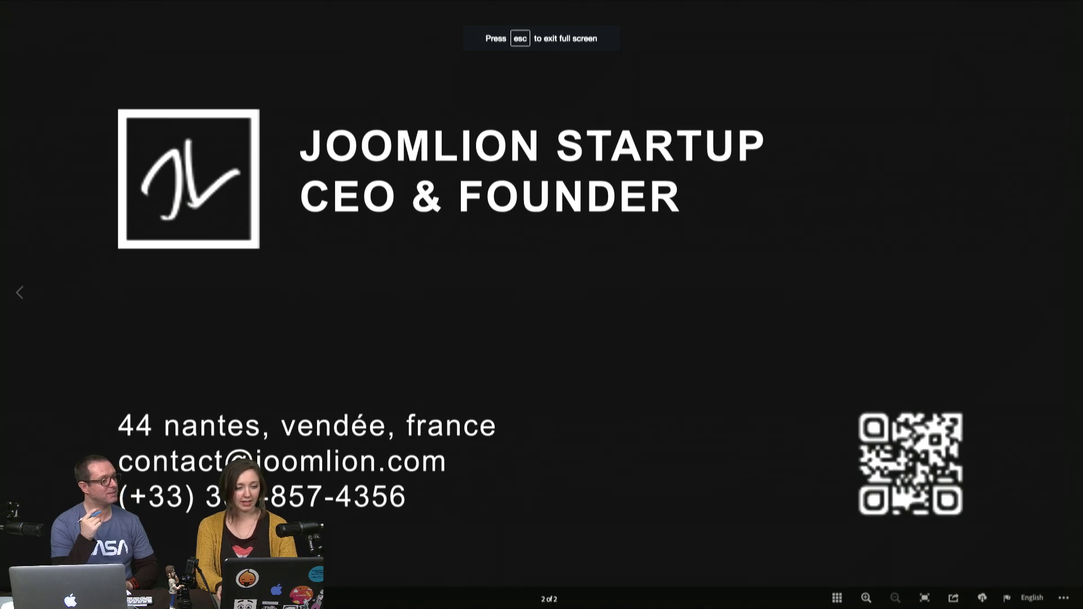
{"action": "key", "text": "Left"}
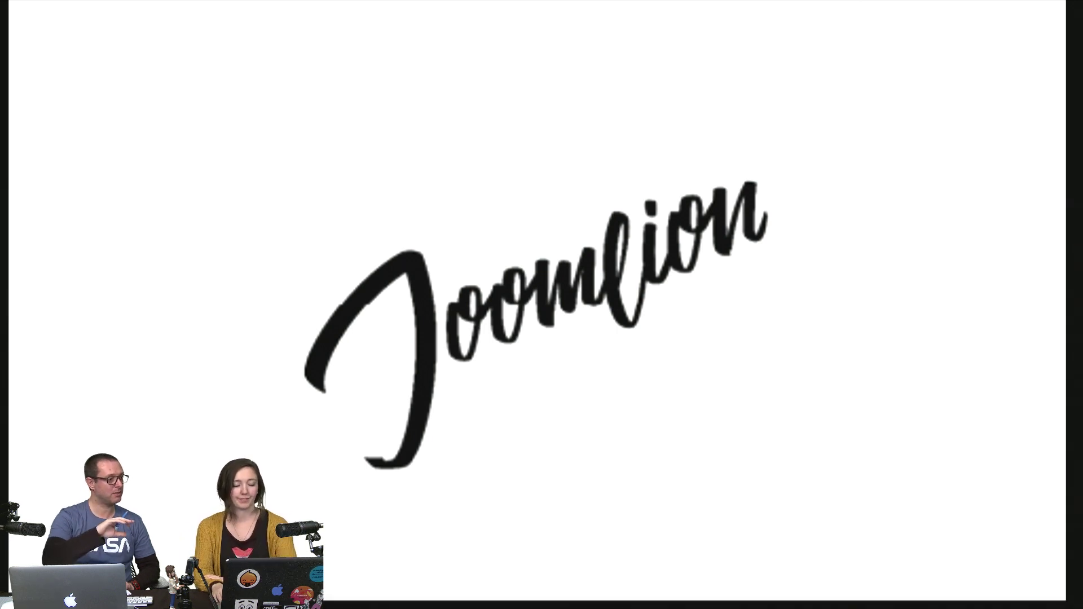
- Compare the two sides of the Joomlion business card, exit full screen and return to its Behance project page
{"action": "key", "text": "Right"}
{"action": "key", "text": "Left"}
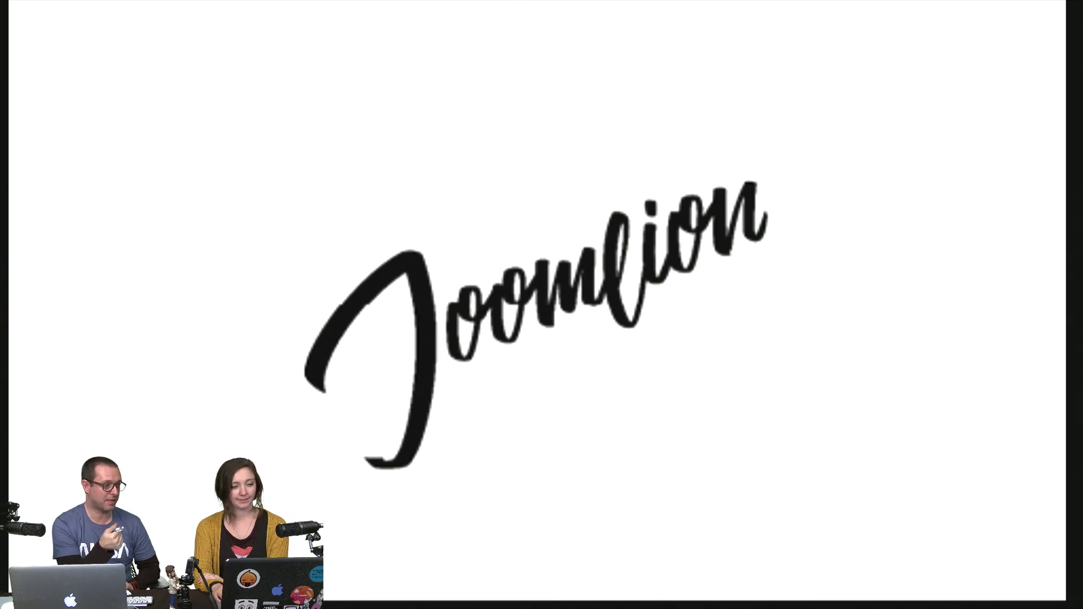
{"action": "key", "text": "Right"}
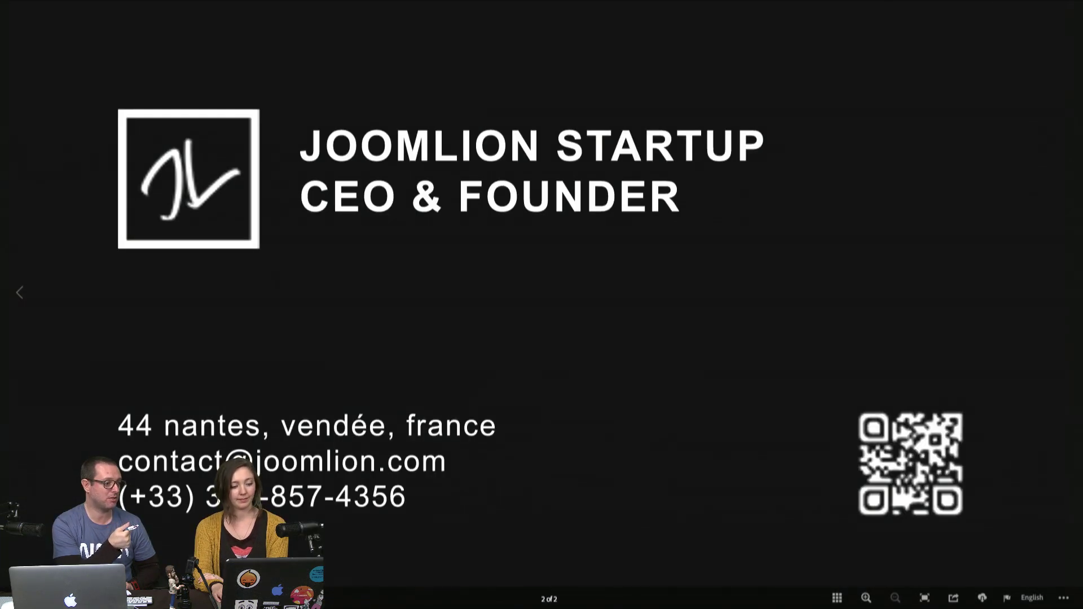
{"action": "key", "text": "Left"}
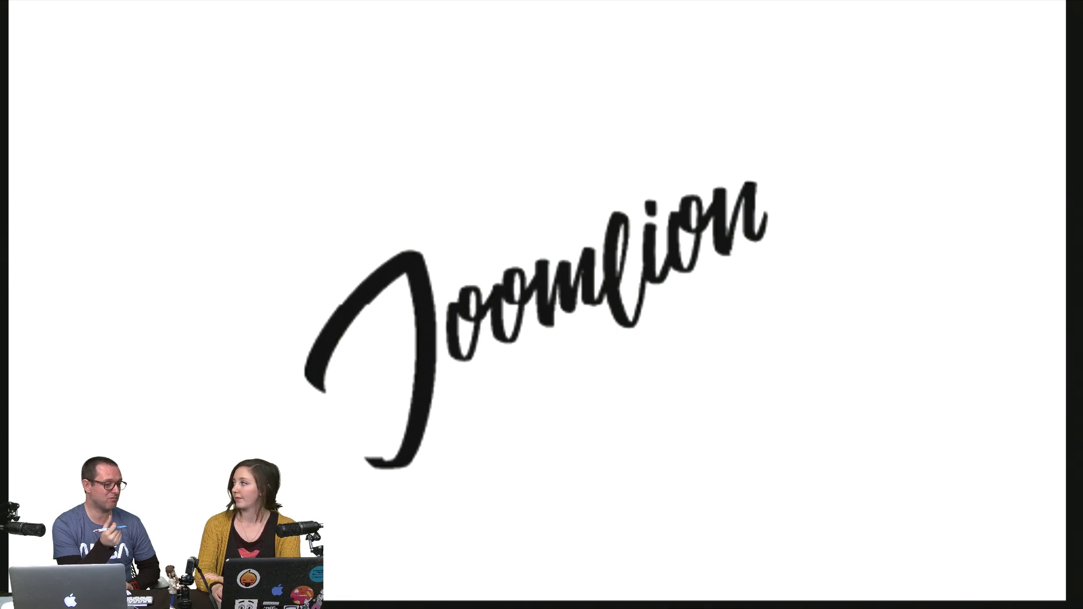
{"action": "key", "text": "Escape"}
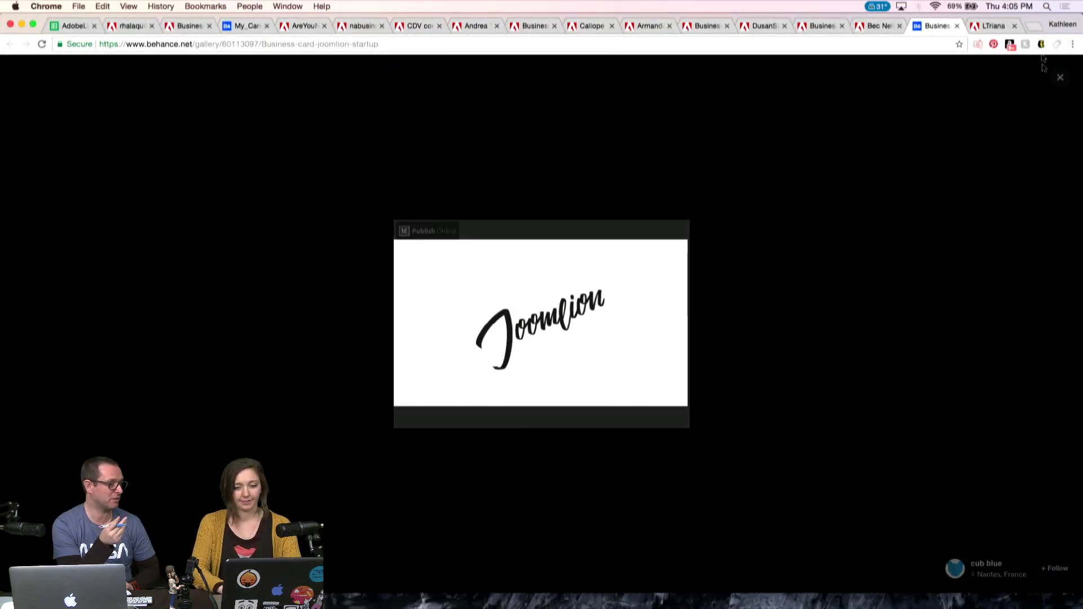
{"action": "key", "text": "Escape"}
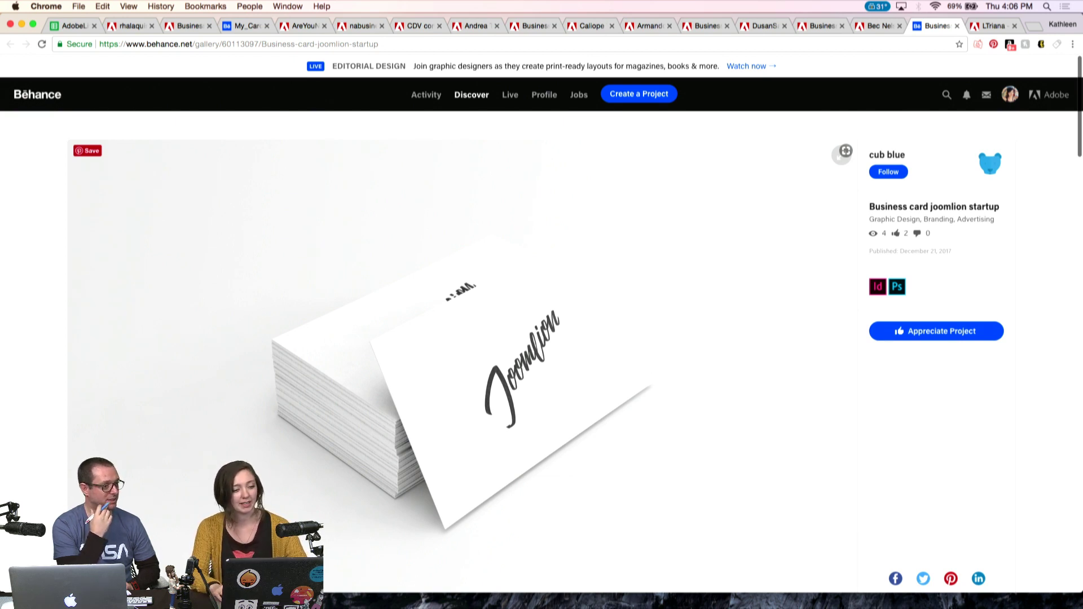
- Open the Digital Palette polka-dot business card and examine its front and contact side enlarged
{"action": "key", "text": "super+alt+Left"}
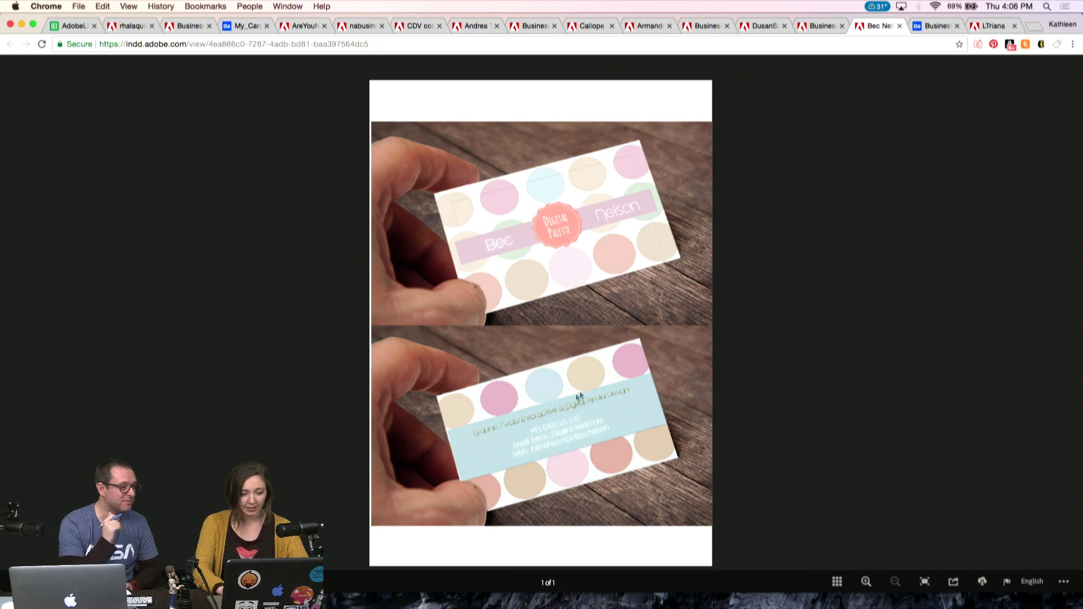
{"action": "left_click", "coordinate": [866, 581]}
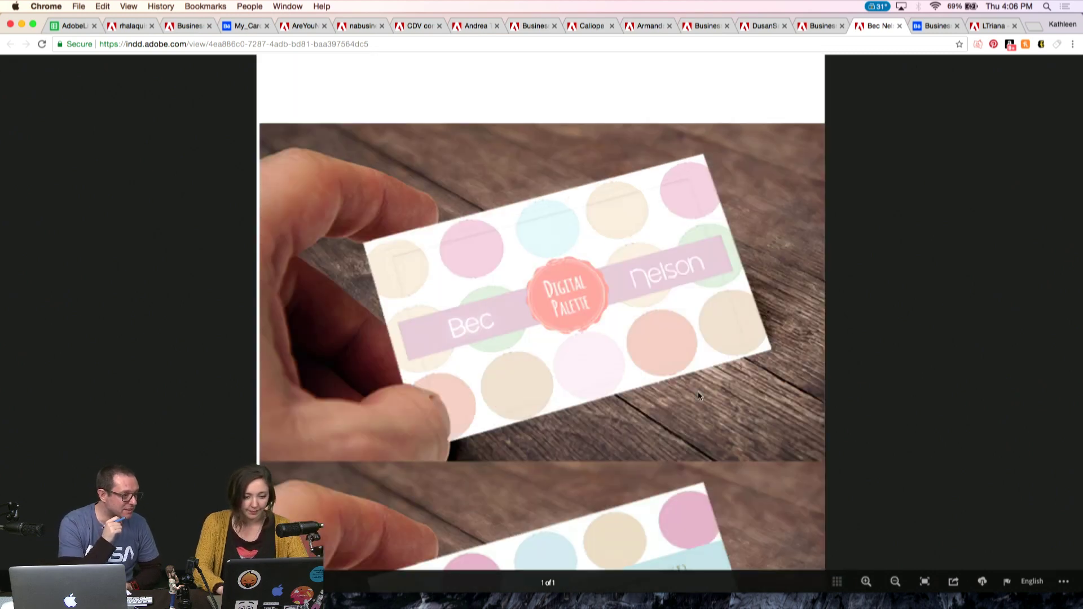
{"action": "left_click", "coordinate": [895, 581]}
{"action": "left_click", "coordinate": [866, 582]}
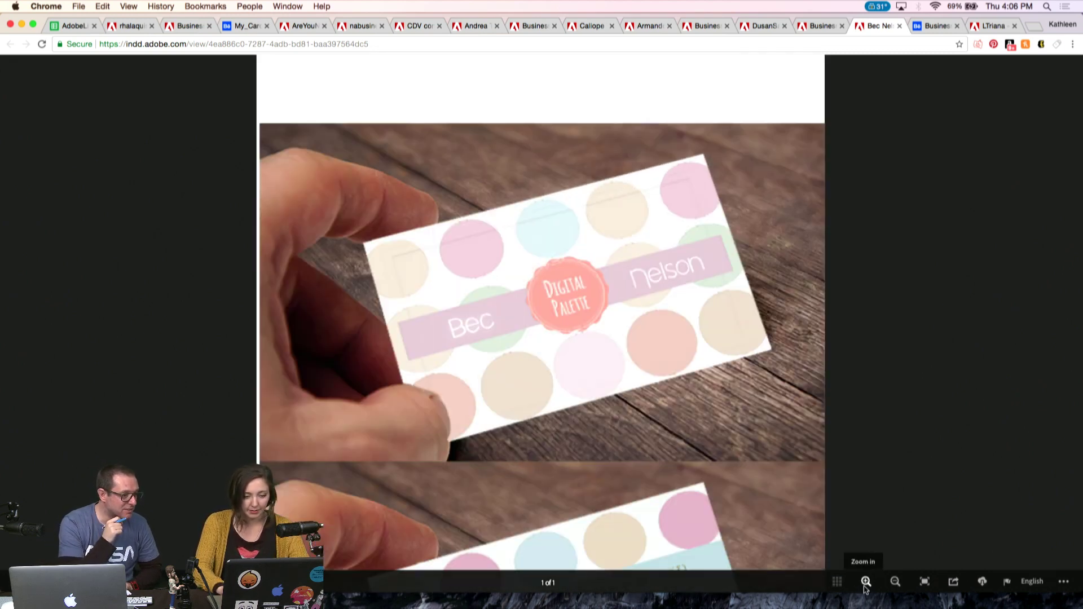
{"action": "double_click", "coordinate": [613, 355]}
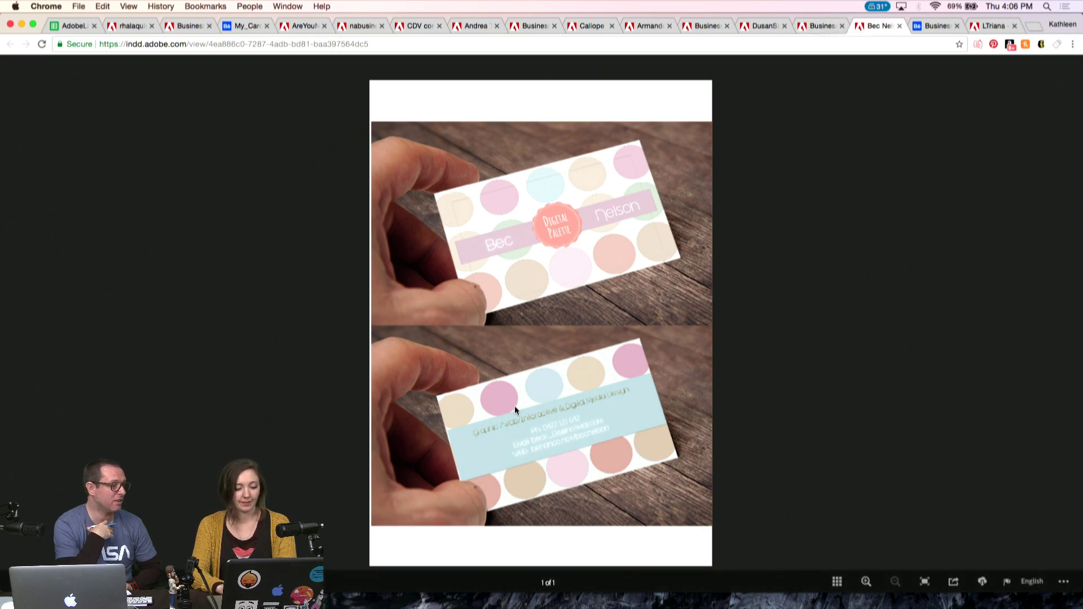
{"action": "left_click", "coordinate": [866, 581]}
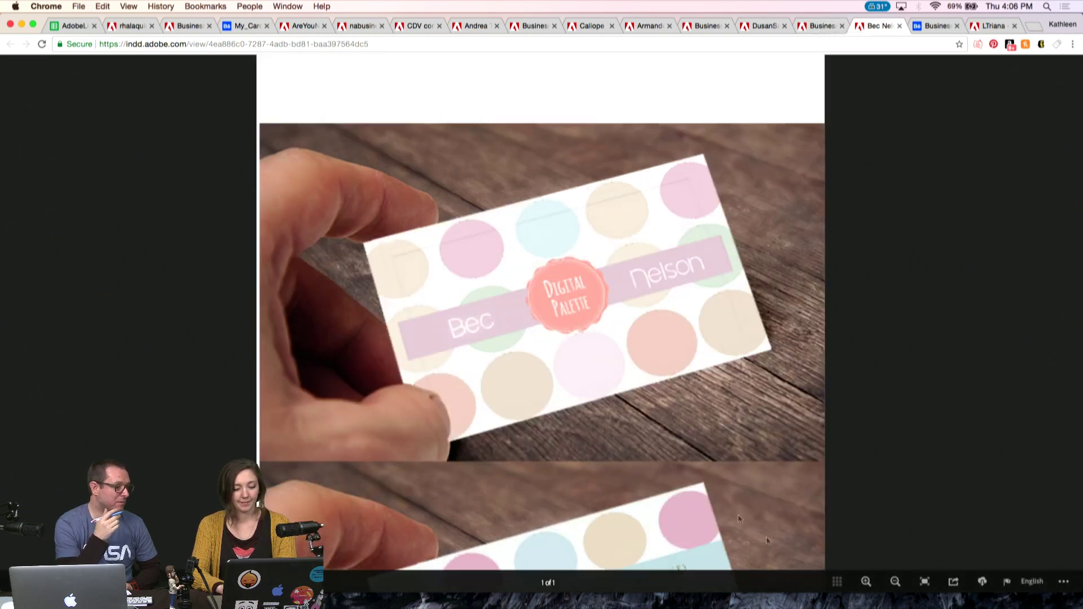
{"action": "left_click_drag", "start_coordinate": [705, 486], "coordinate": [693, 286]}
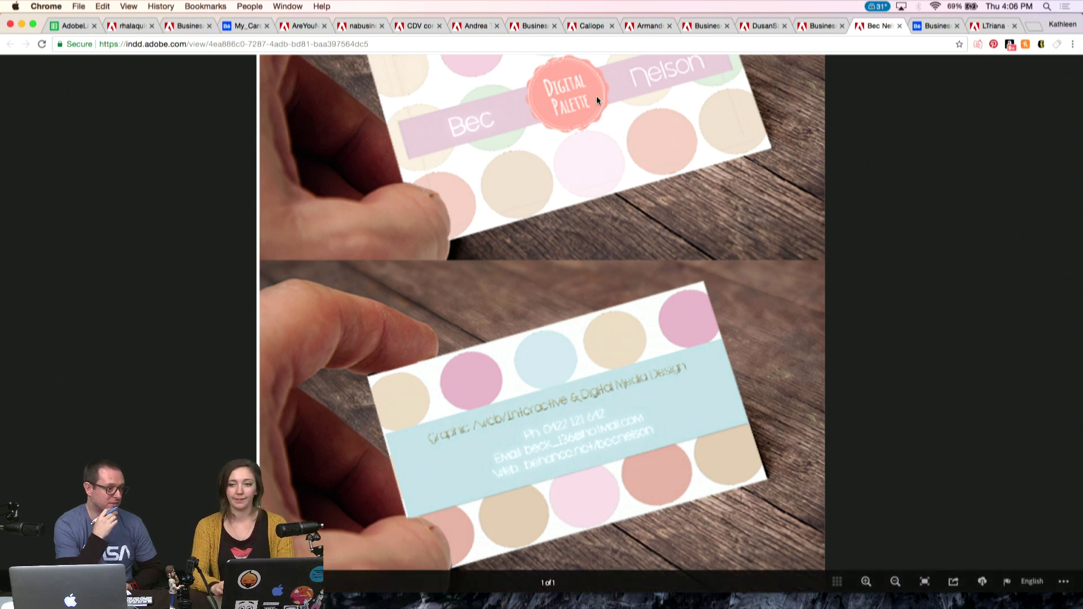
- Open the graphic designer's hanging light bulb business card and compare its skyline front with its contact side
{"action": "key", "text": "ctrl+shift+Tab"}
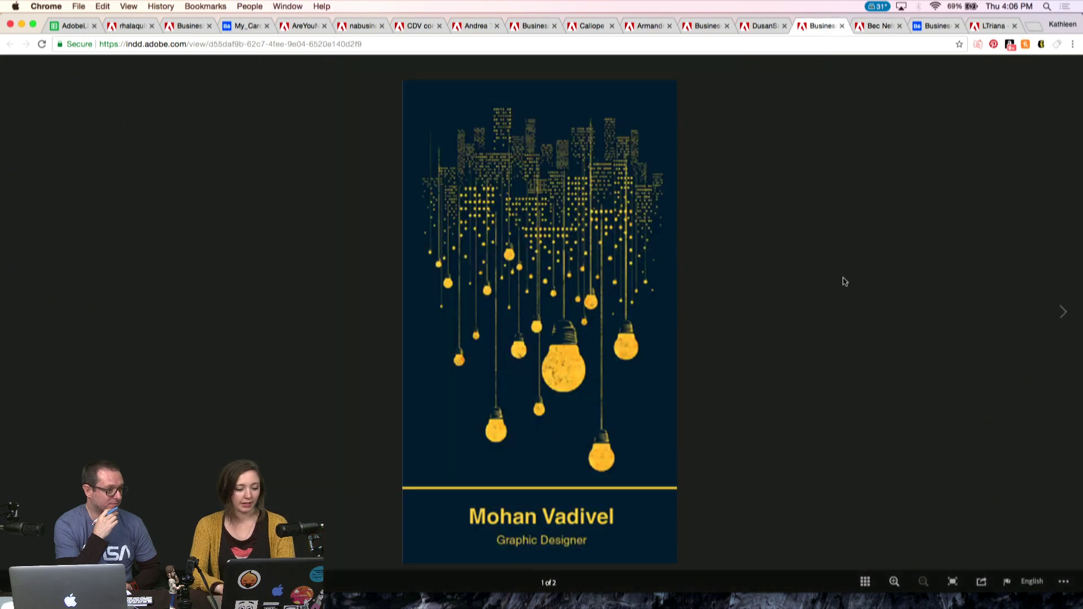
{"action": "left_click", "coordinate": [1064, 315]}
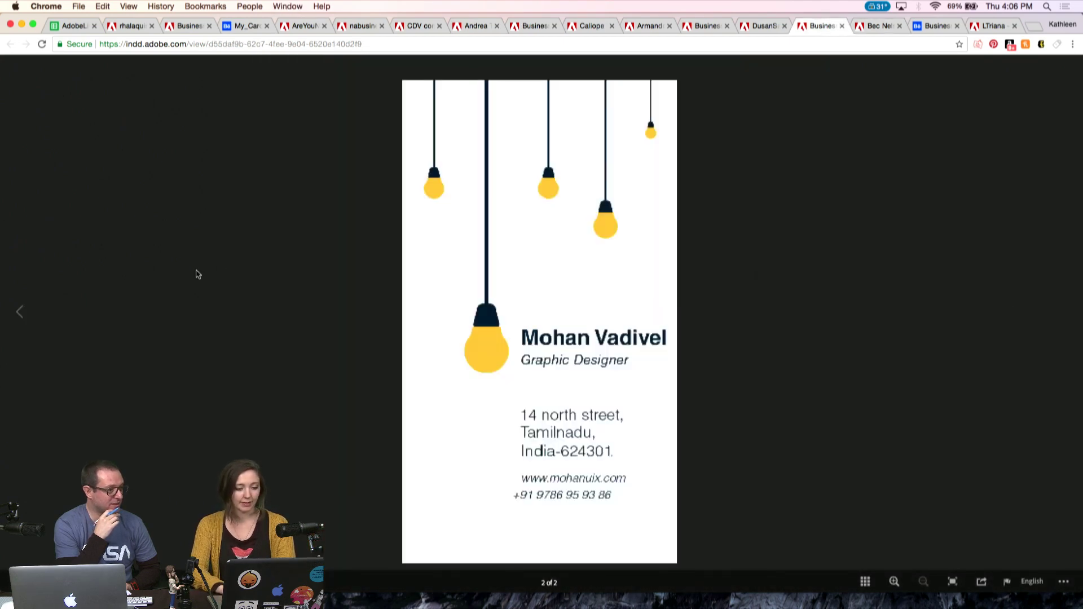
{"action": "left_click", "coordinate": [17, 314]}
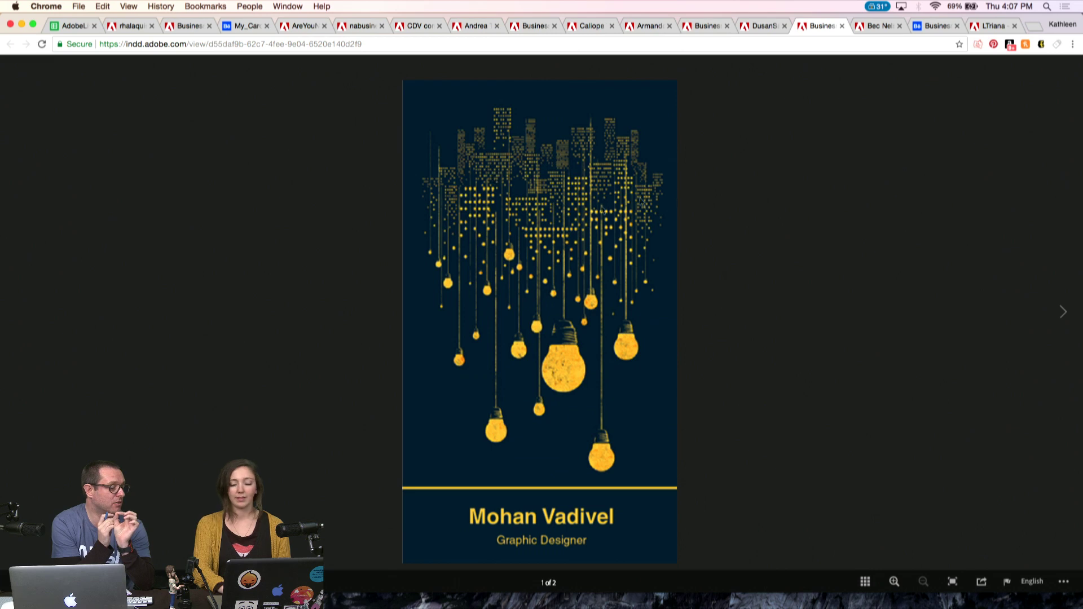
{"action": "left_click", "coordinate": [1063, 312]}
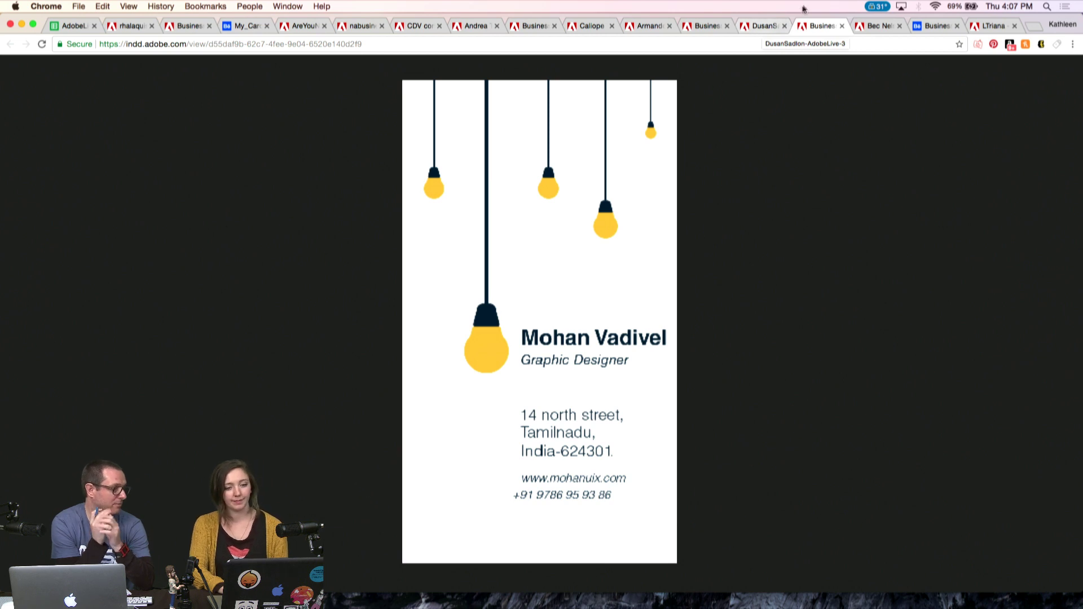
- Open the yellow "let's talk graphic design" pencil card and compare its front with its contact side
{"action": "left_click", "coordinate": [764, 26]}
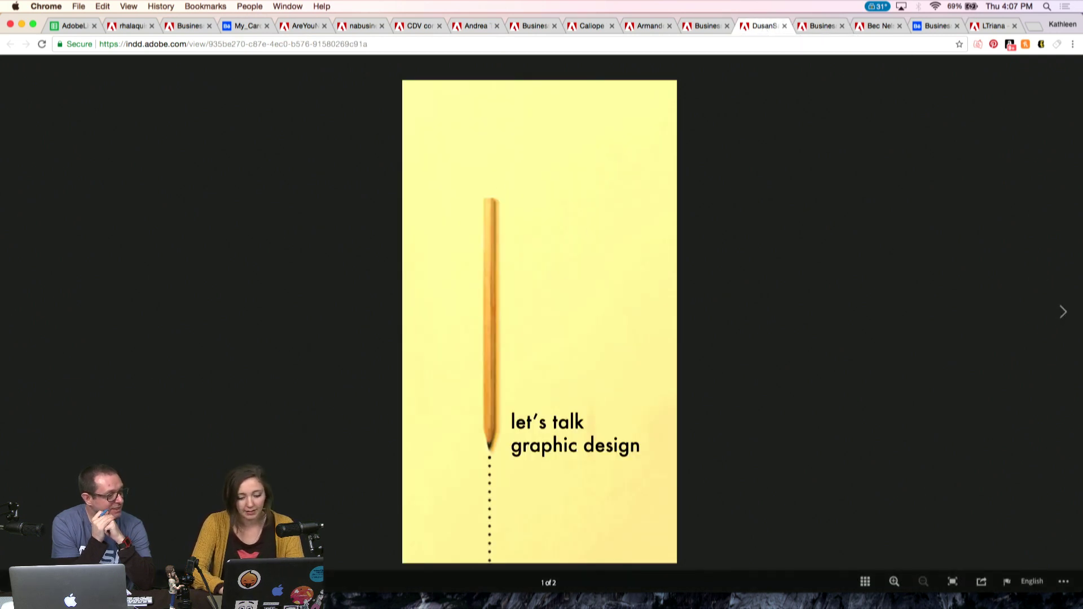
{"action": "left_click", "coordinate": [1063, 313]}
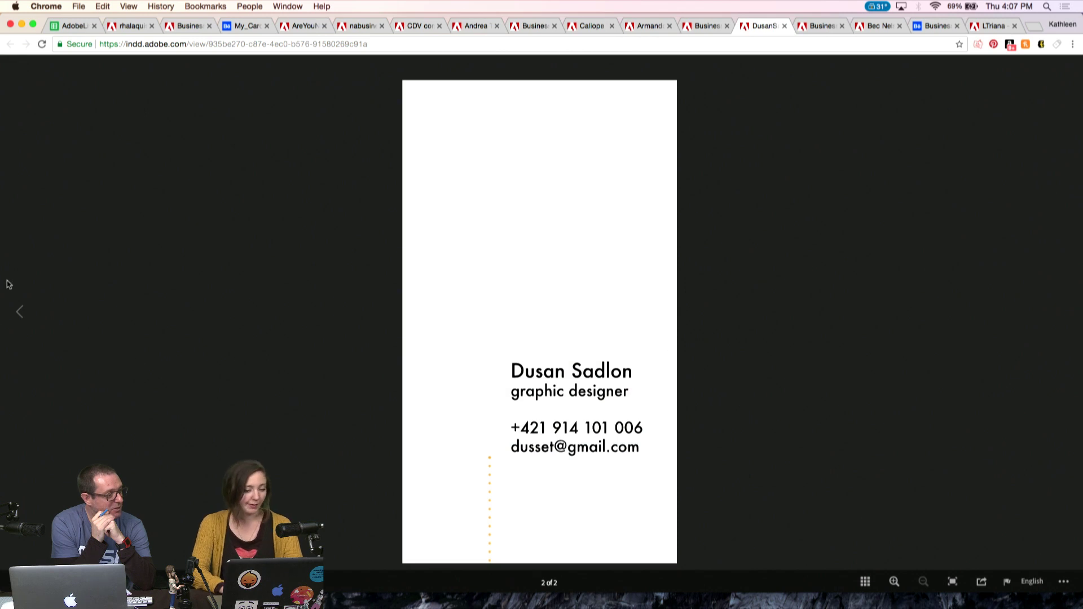
{"action": "left_click", "coordinate": [21, 313]}
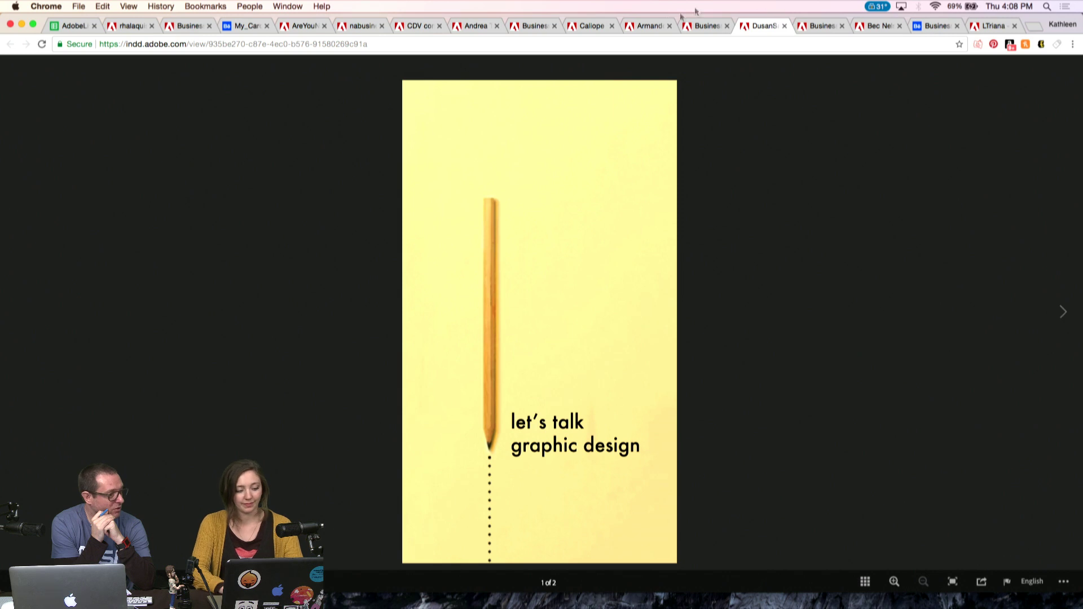
{"action": "left_click", "coordinate": [1061, 318]}
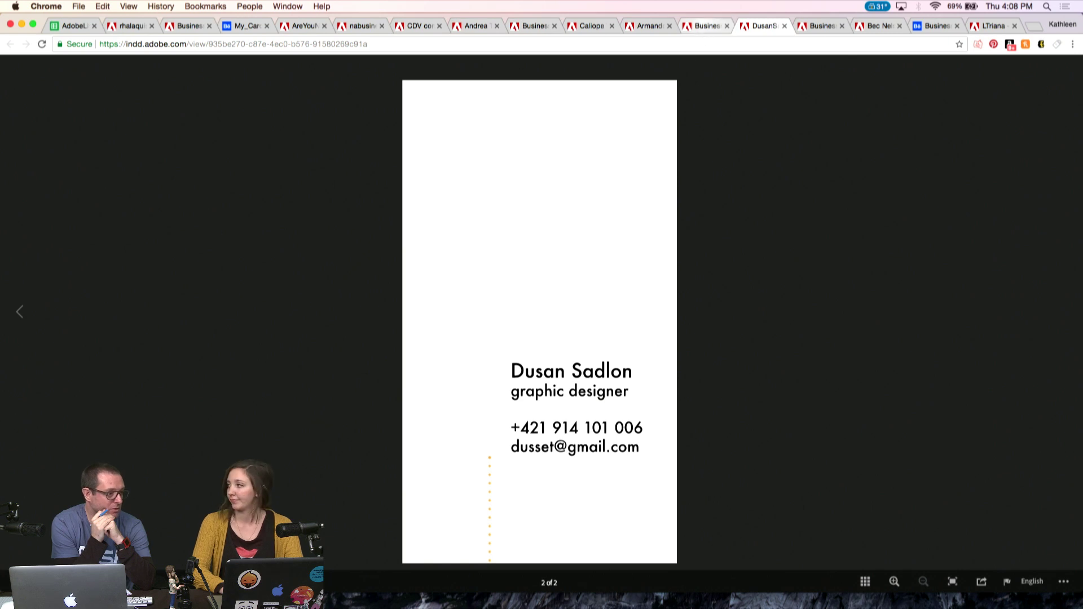
- Open the event photographer's business card with camera lenses and compare its front with its contact side
{"action": "left_click", "coordinate": [703, 34]}
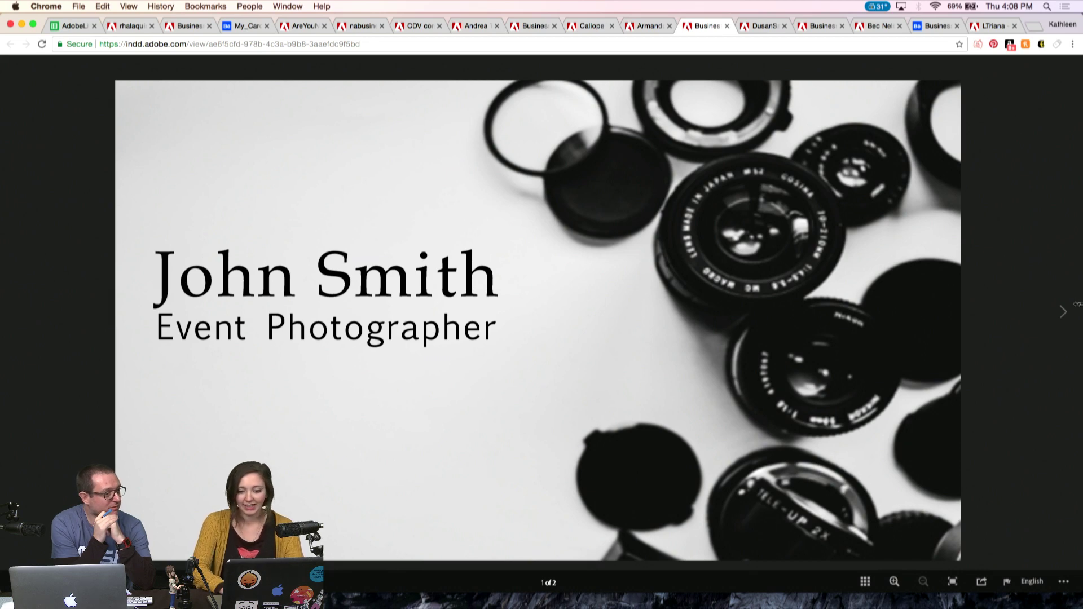
{"action": "left_click", "coordinate": [1064, 314]}
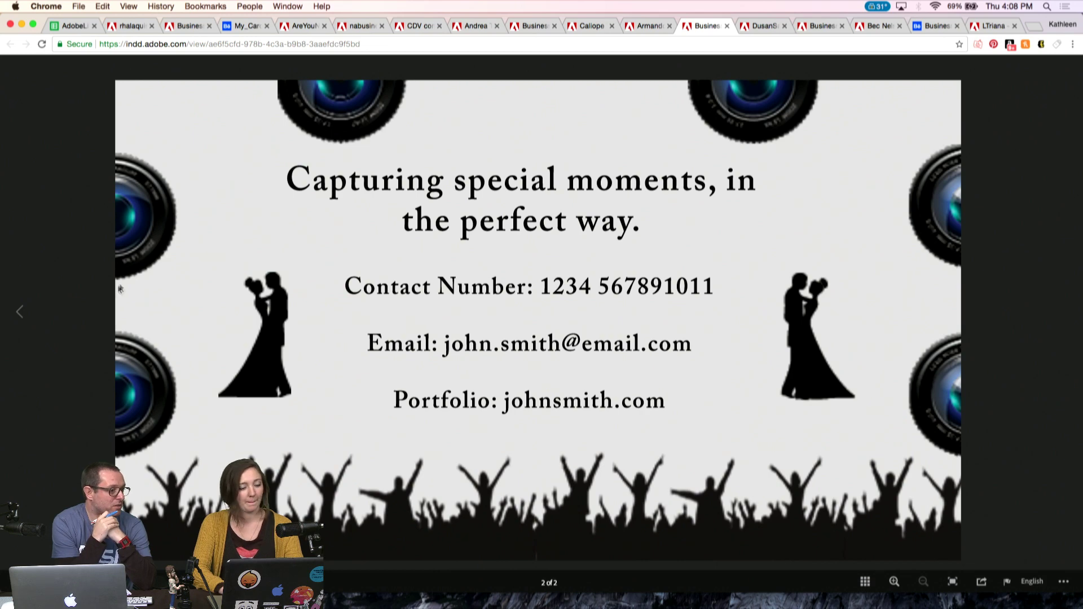
{"action": "left_click", "coordinate": [19, 314]}
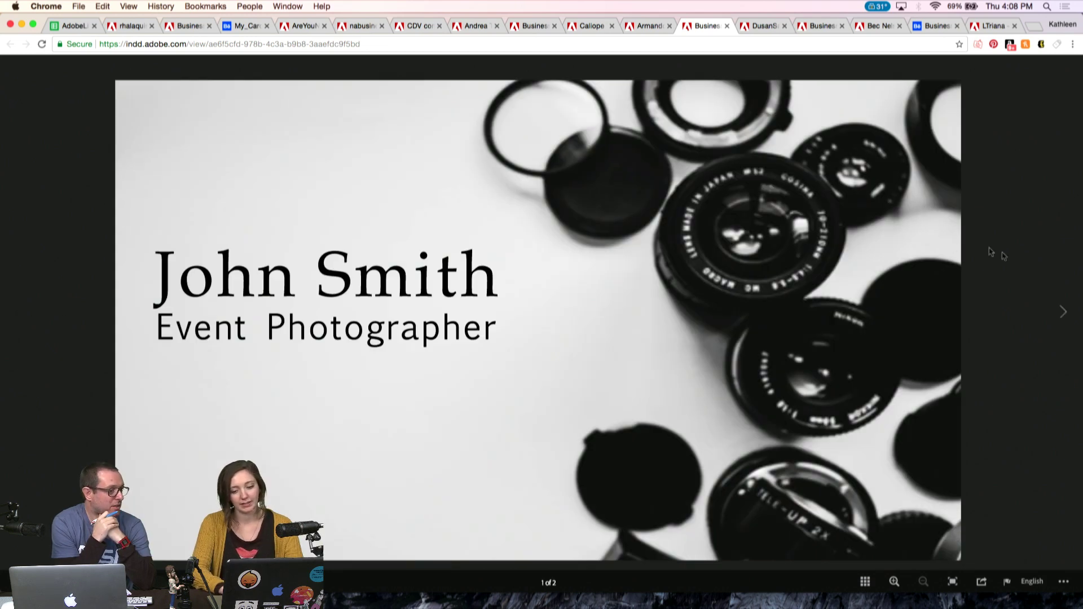
{"action": "left_click", "coordinate": [1064, 315]}
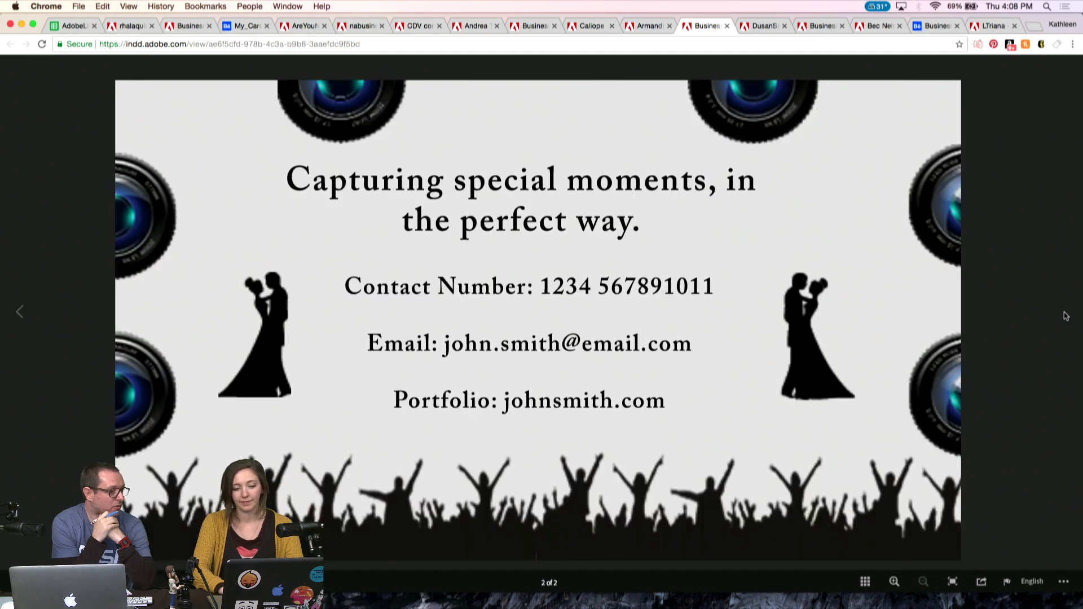
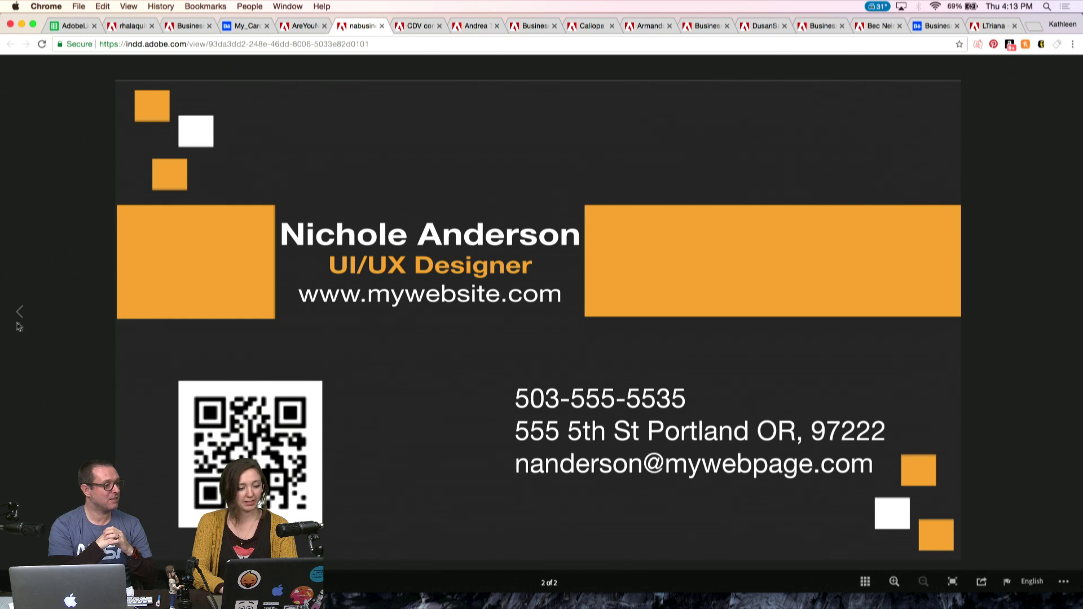
- Compare both sides of the orange-and-black UI/UX designer card and view both pages of the "Are you Nuts?" psychiatrist card
{"action": "left_click", "coordinate": [19, 314]}
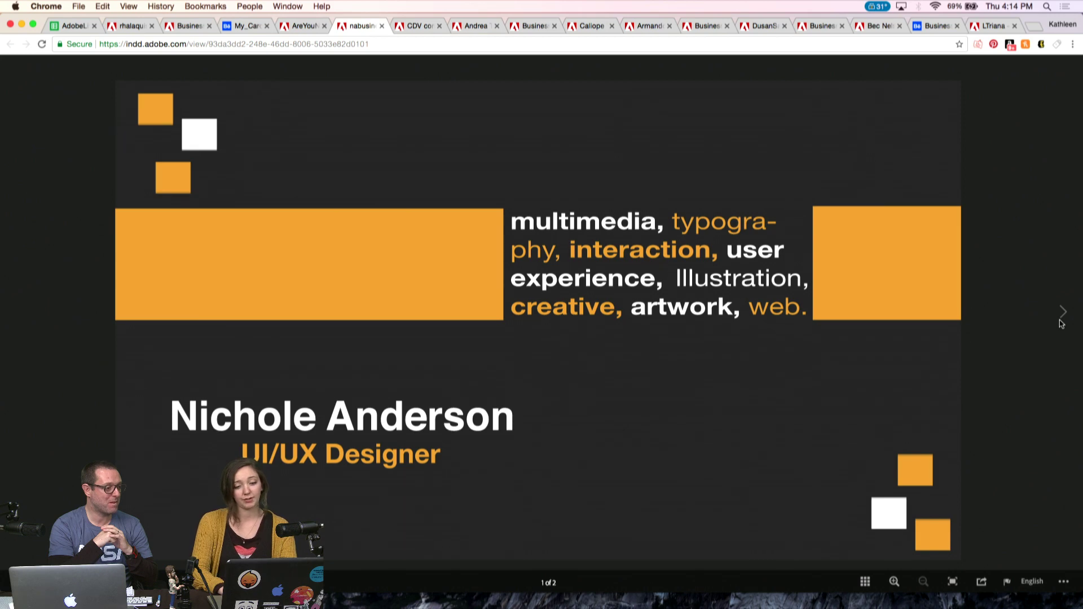
{"action": "left_click", "coordinate": [1064, 312]}
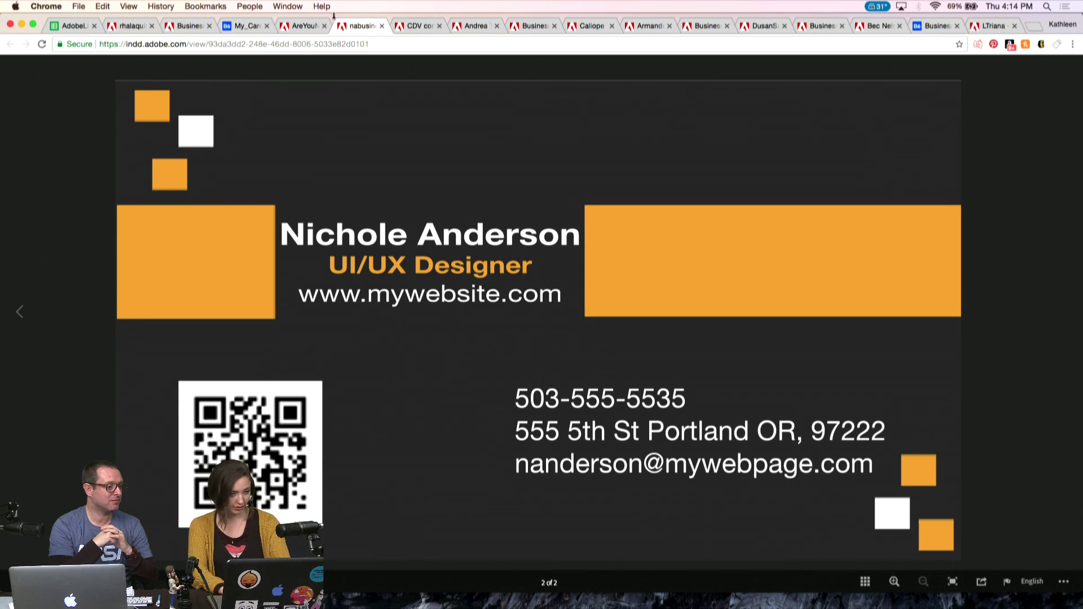
{"action": "left_click", "coordinate": [303, 27]}
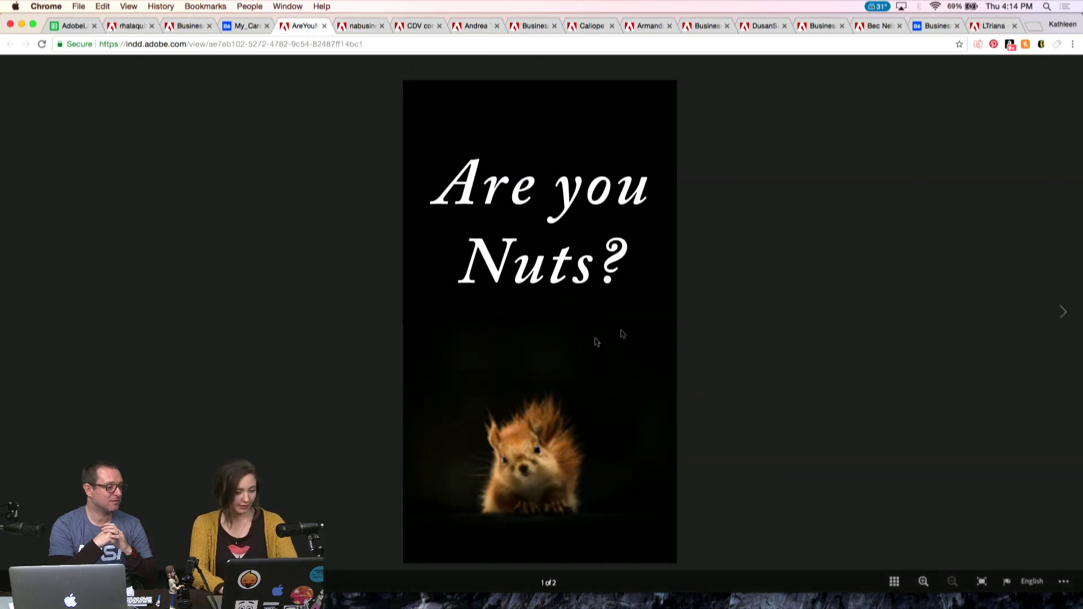
{"action": "left_click", "coordinate": [1063, 312]}
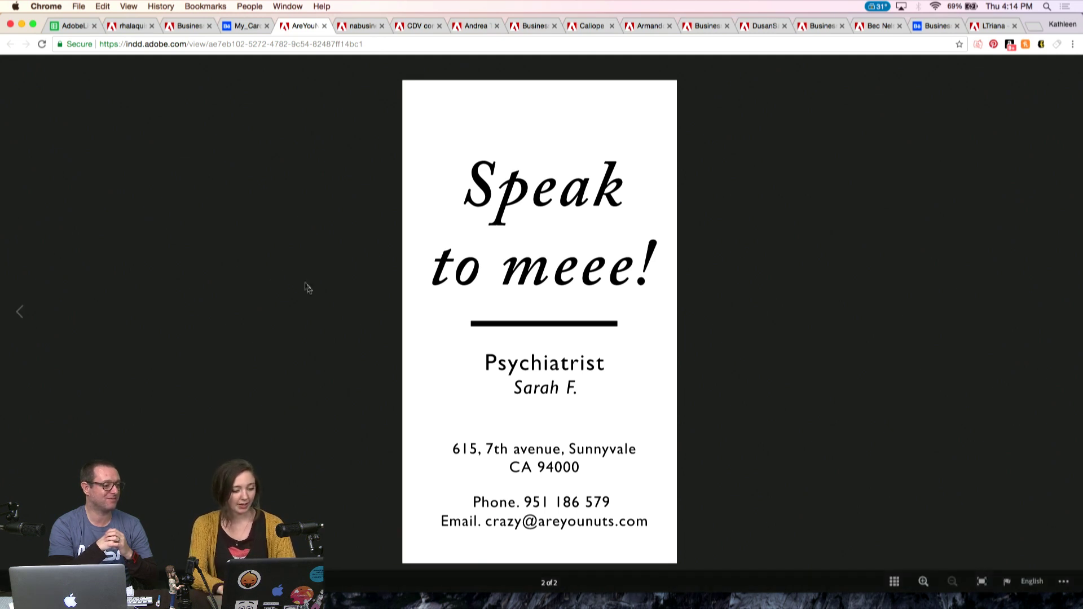
- View the My_Card project artwork enlarged on Behance and compare both sides of the green "multiply" art director card
{"action": "key", "text": "ctrl+shift+Tab"}
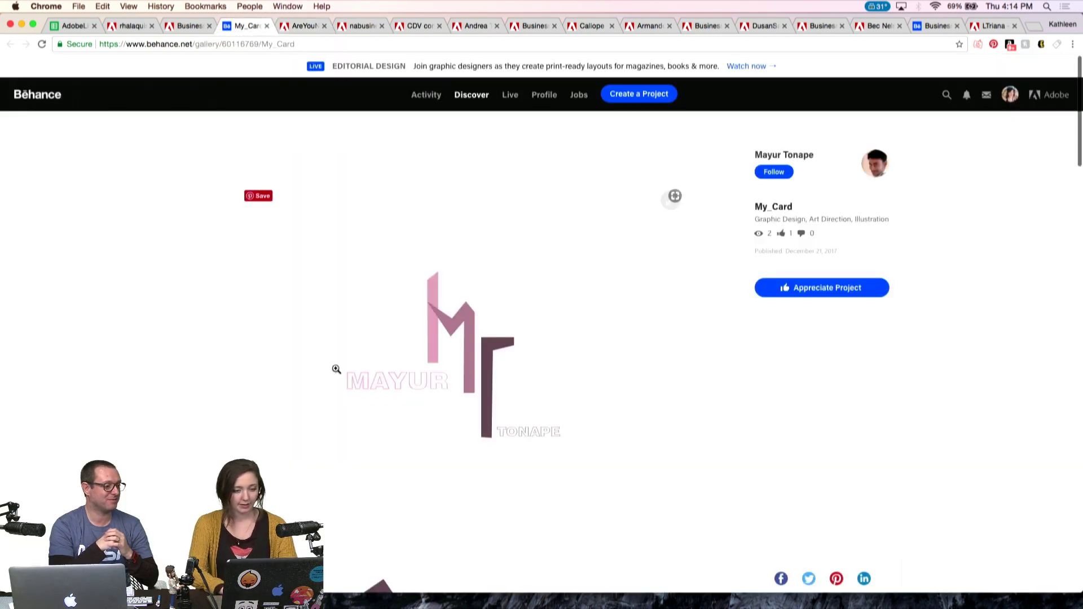
{"action": "left_click", "coordinate": [503, 369]}
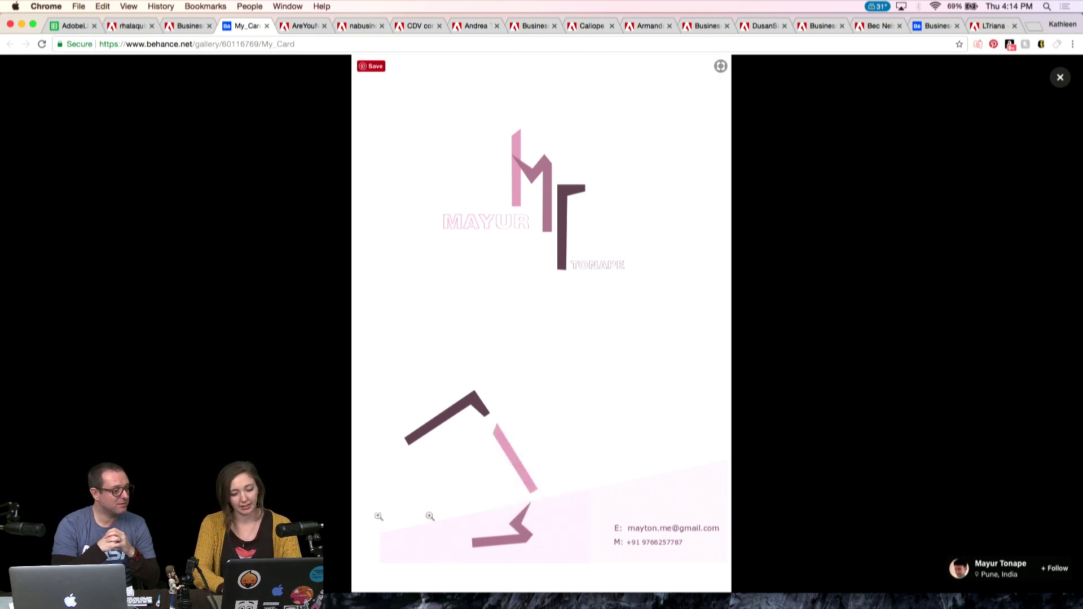
{"action": "left_click", "coordinate": [183, 26]}
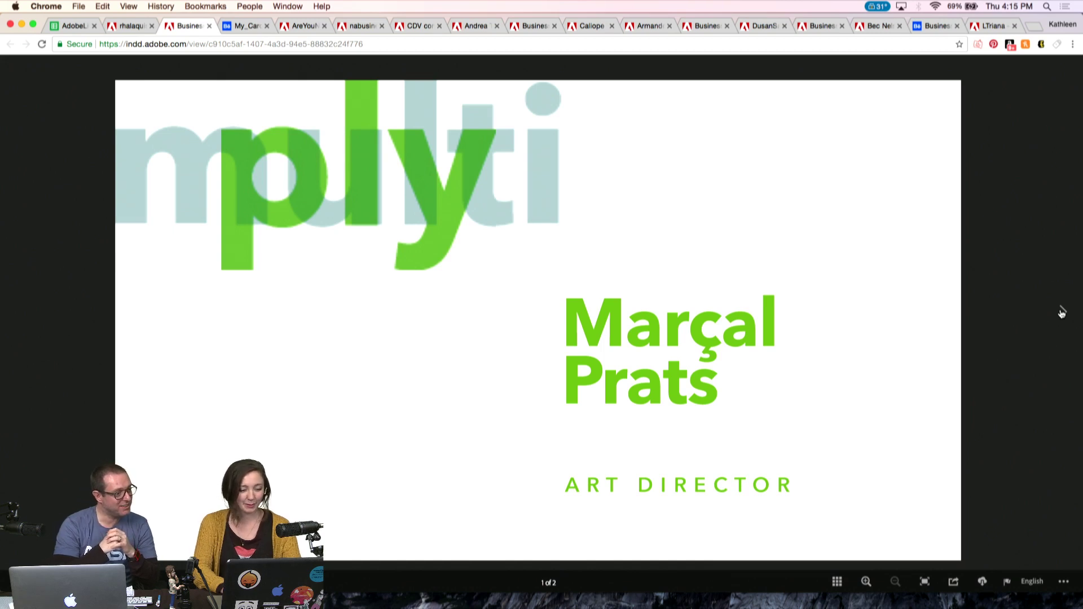
{"action": "left_click", "coordinate": [1062, 312]}
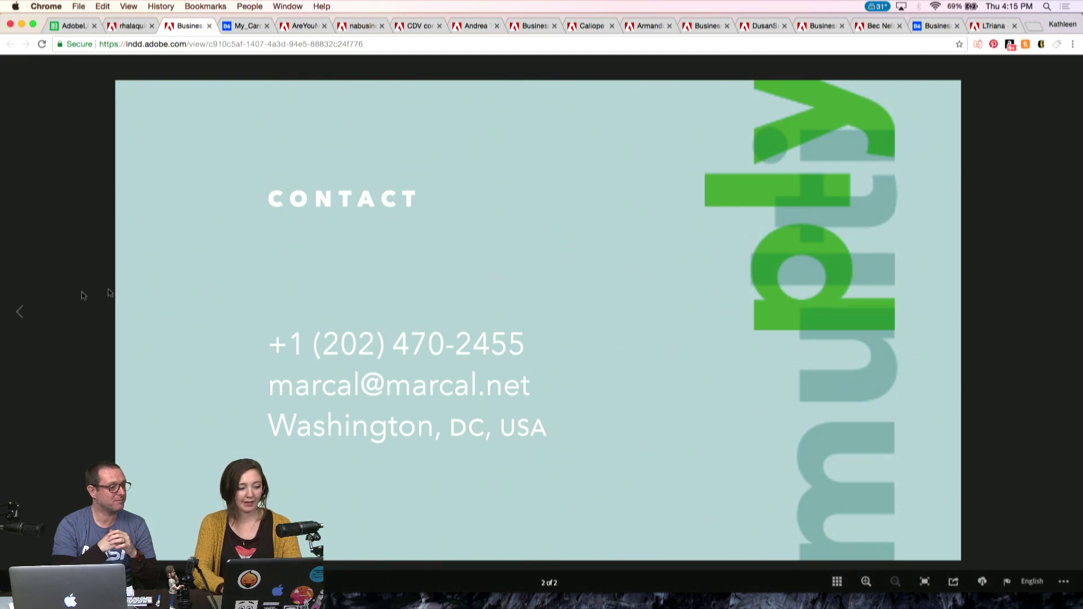
{"action": "left_click", "coordinate": [19, 312]}
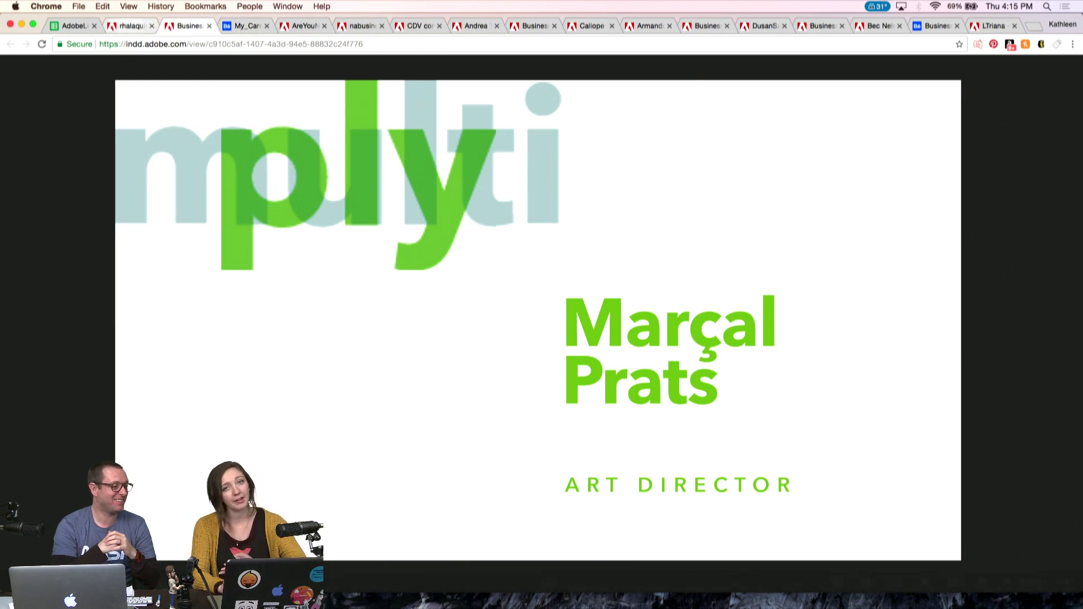
- Open the black-and-white digital designer card and compare its contact side with the skull artwork side
{"action": "left_click", "coordinate": [127, 28]}
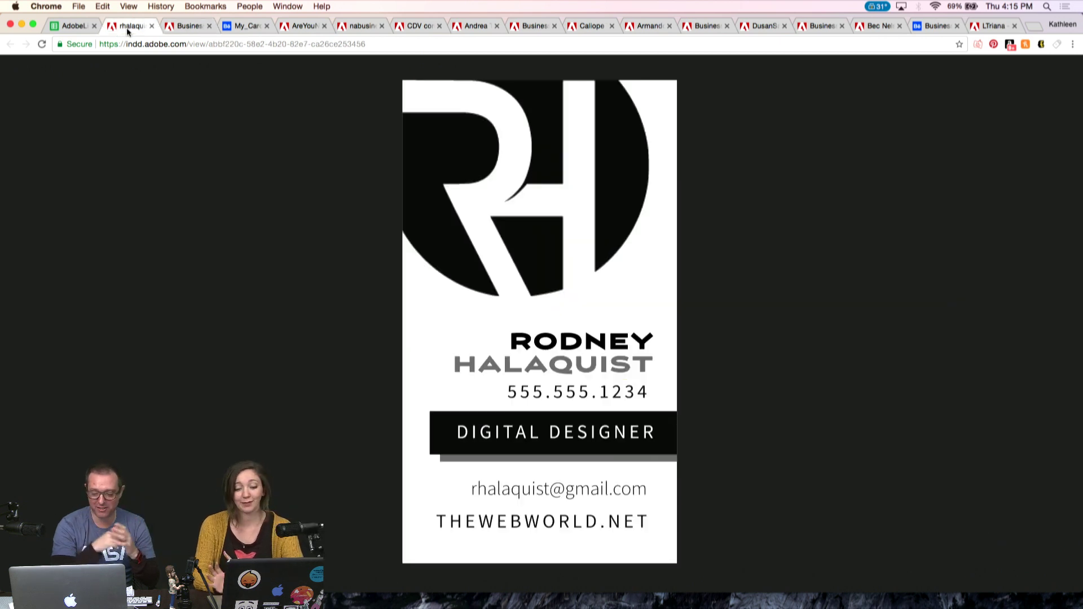
{"action": "mouse_move", "coordinate": [775, 244]}
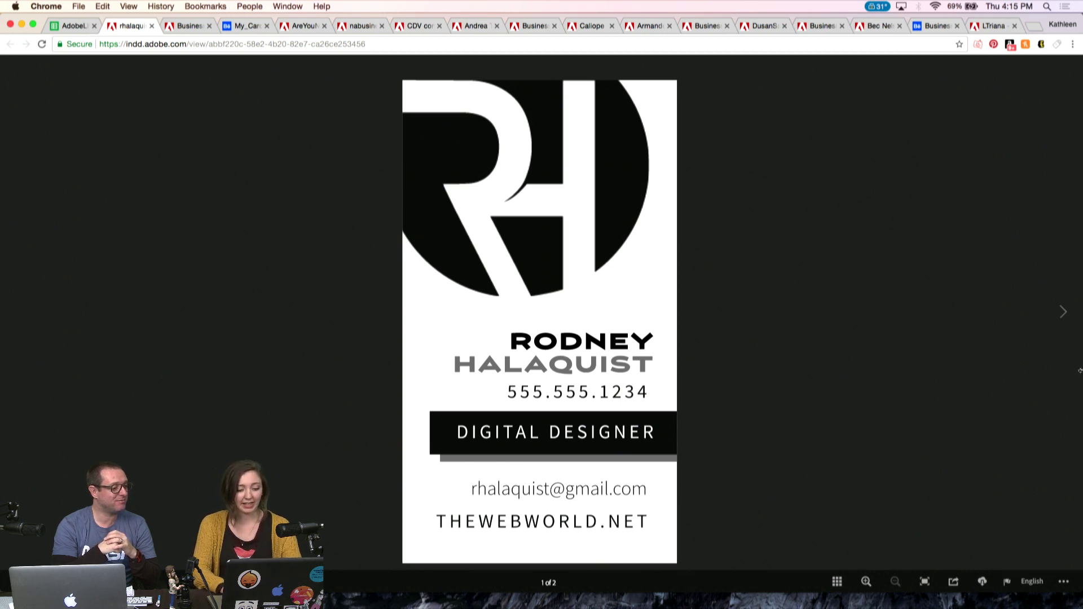
{"action": "left_click", "coordinate": [1063, 313]}
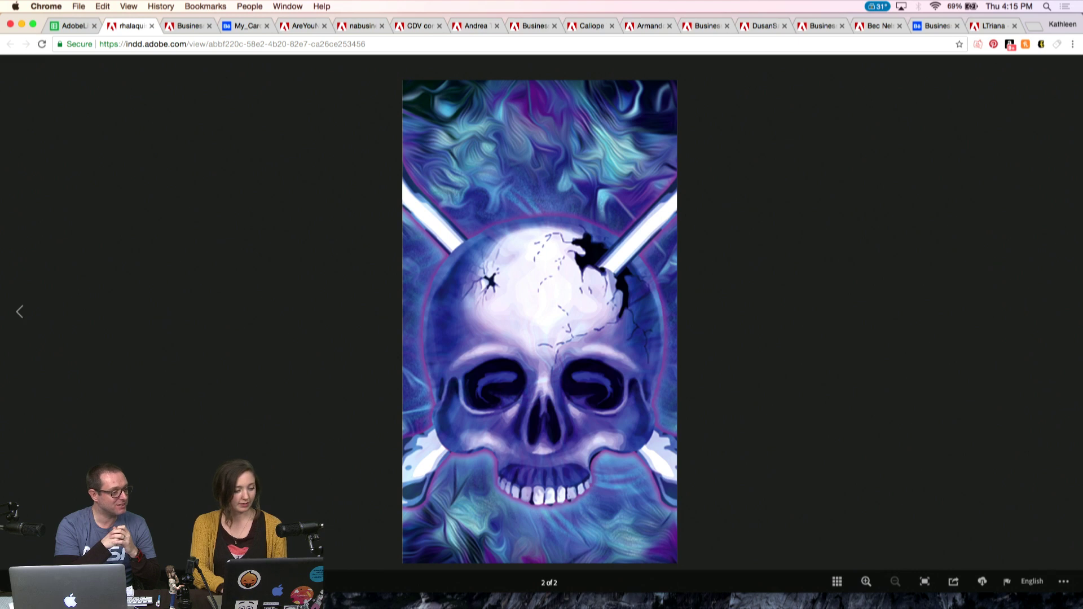
{"action": "left_click", "coordinate": [19, 313]}
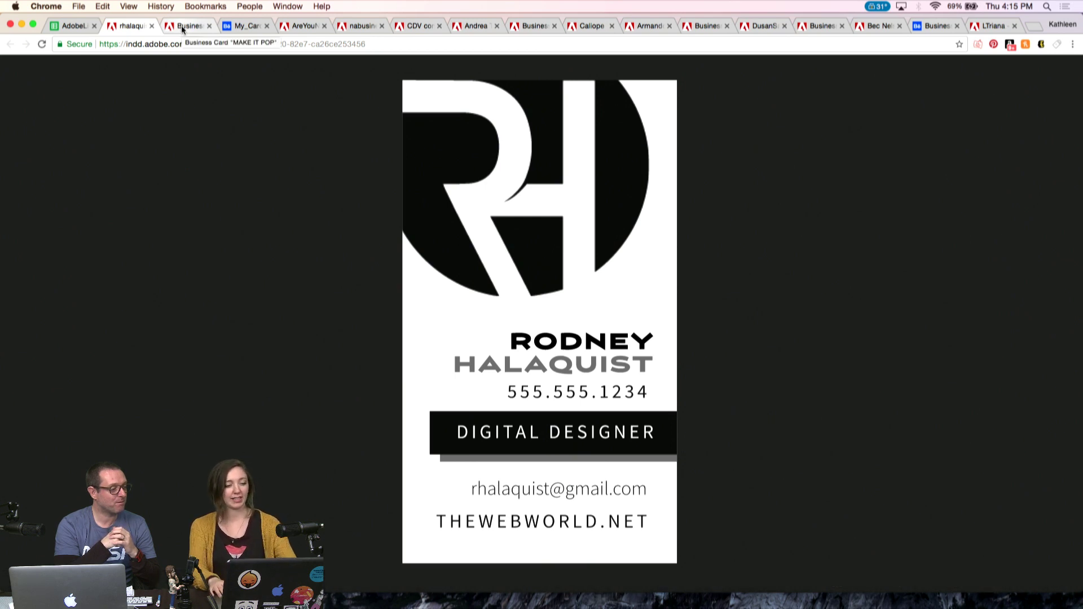
- Revisit the reviewed cards and move the "Are you Nuts?" psychiatrist card ahead of all other submissions
{"action": "key", "text": "super+alt+Right"}
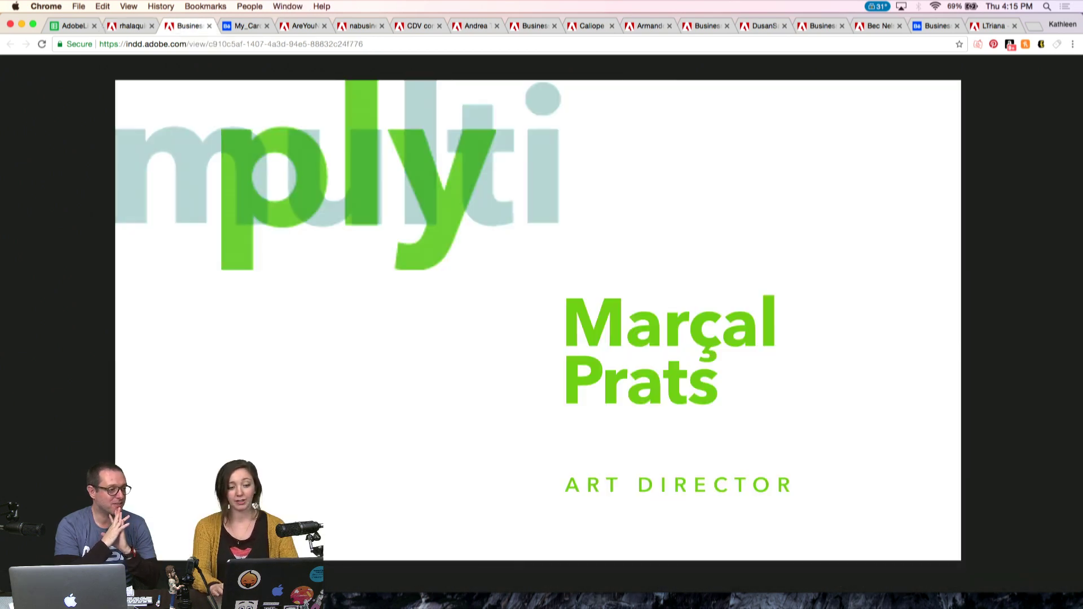
{"action": "key", "text": "super+alt+Right"}
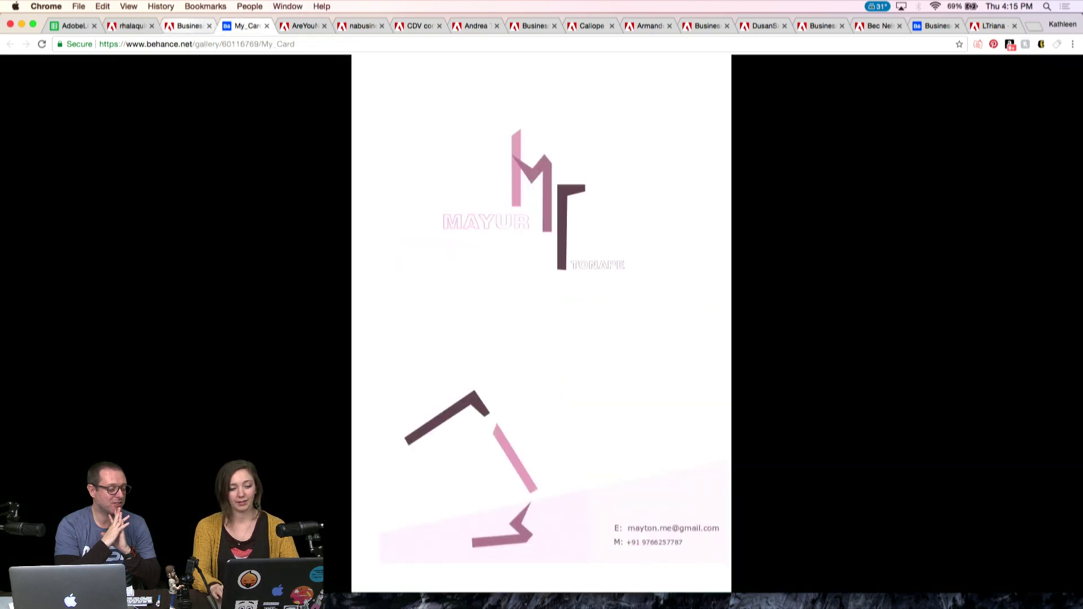
{"action": "key", "text": "super+alt+Right"}
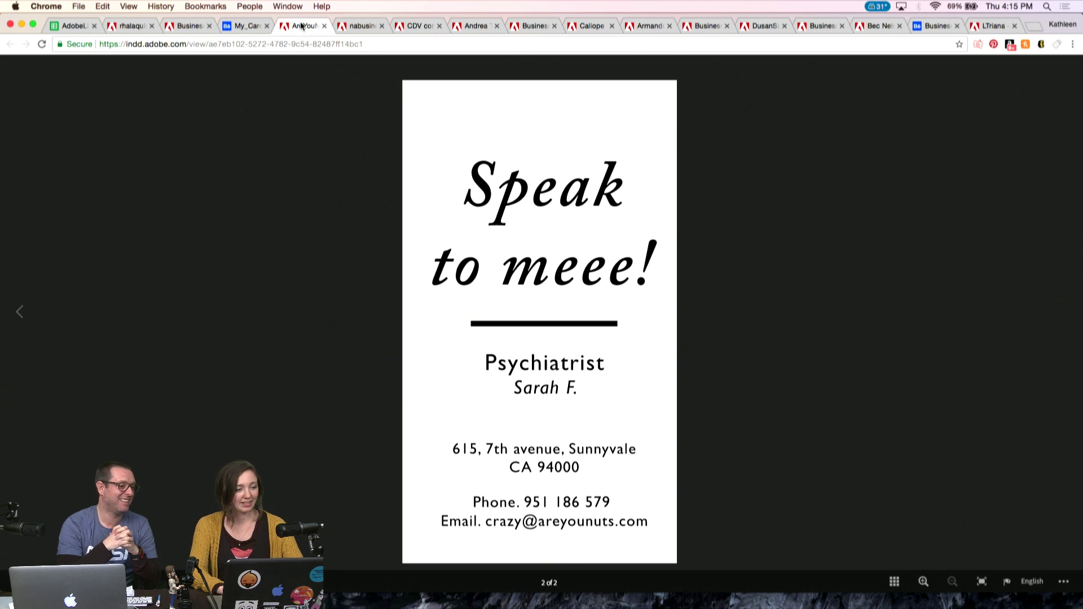
{"action": "left_click_drag", "start_coordinate": [300, 26], "coordinate": [136, 26]}
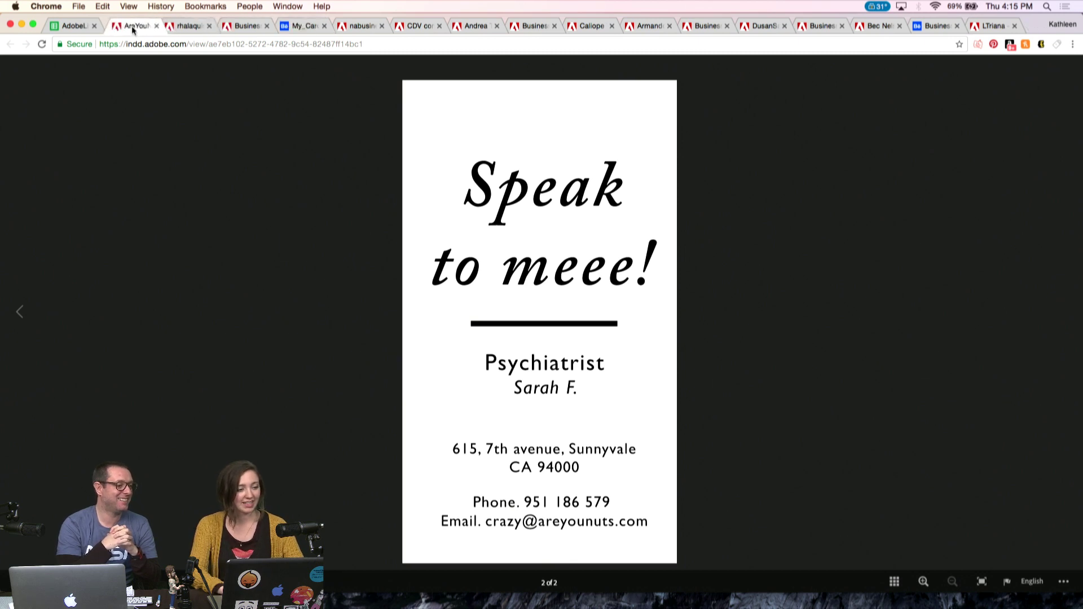
- Close the digital designer card and the green "multiply" art director card
{"action": "left_click", "coordinate": [190, 27]}
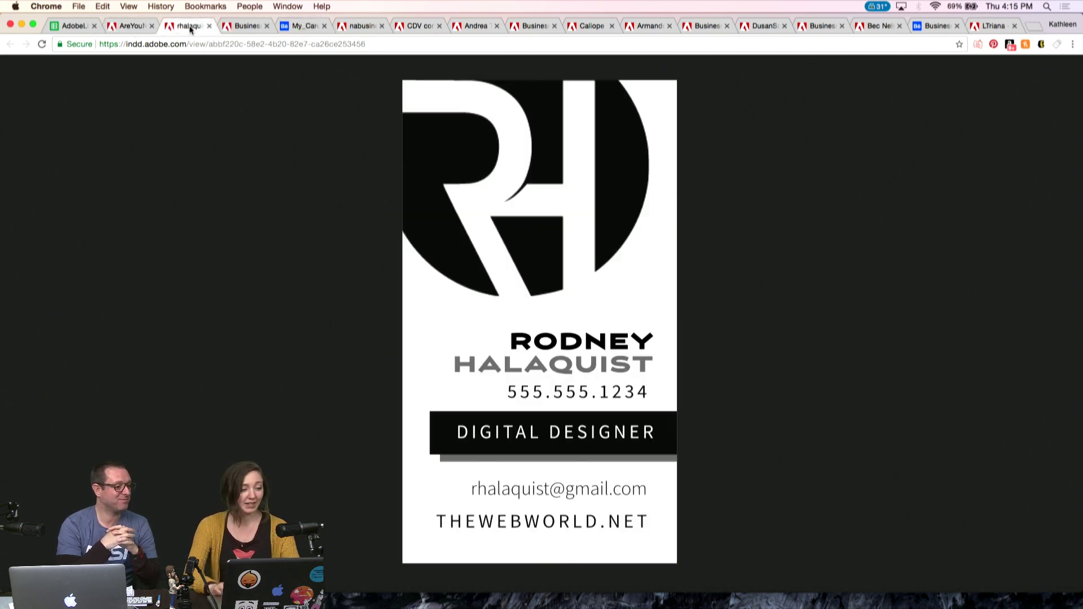
{"action": "key", "text": "super+w"}
{"action": "key", "text": "super+w"}
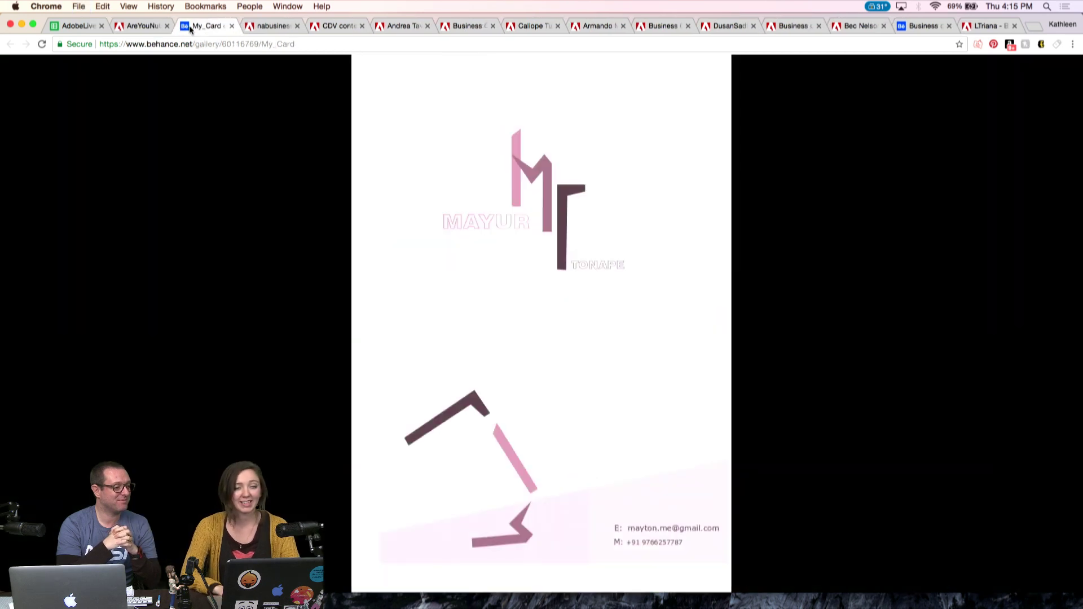
- Close the submitted cards one after another, from the last entry back through the portrait photographer's card
{"action": "left_click", "coordinate": [985, 30]}
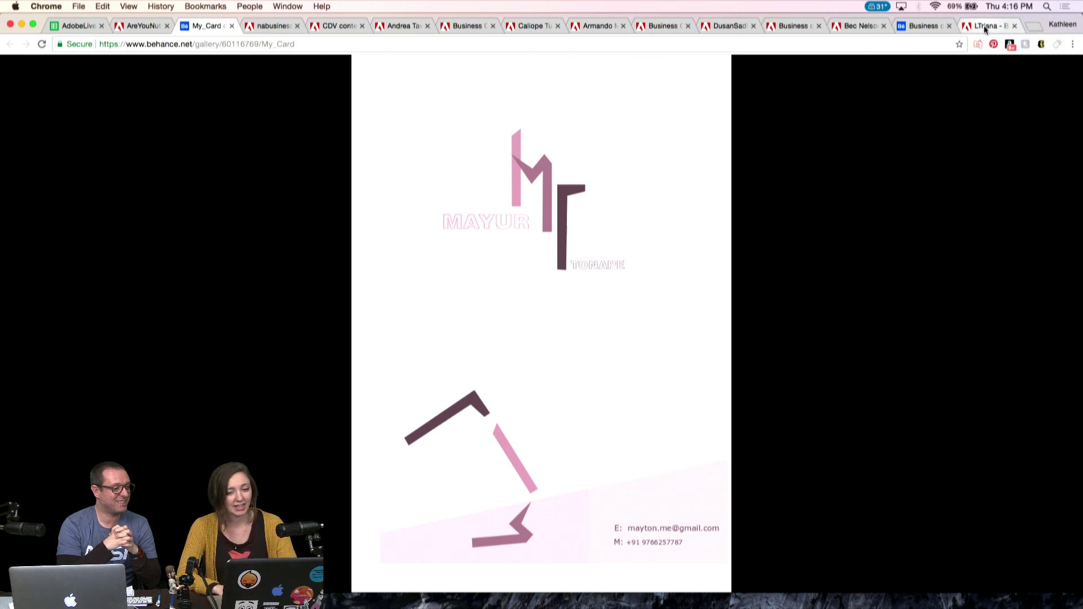
{"action": "key", "text": "super+w"}
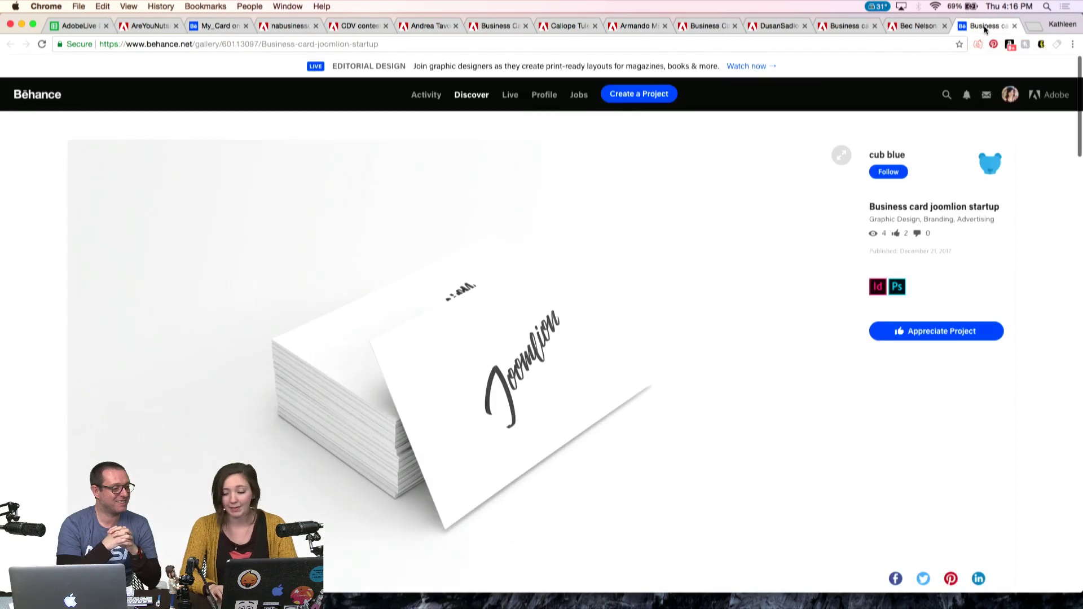
{"action": "key", "text": "super+w"}
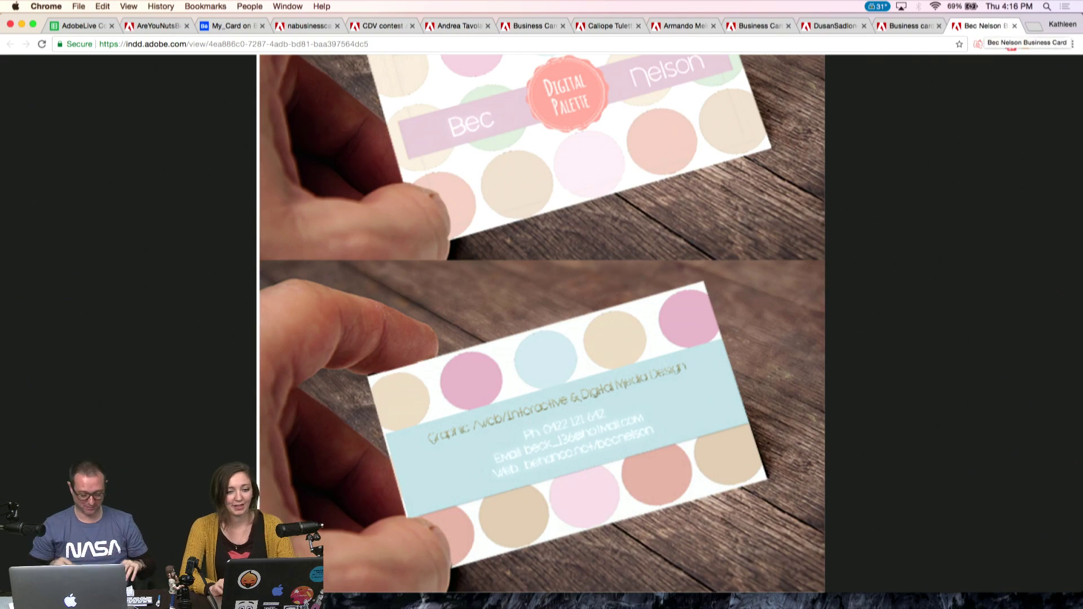
{"action": "key", "text": "super+w"}
{"action": "key", "text": "super+w"}
{"action": "key", "text": "super+w"}
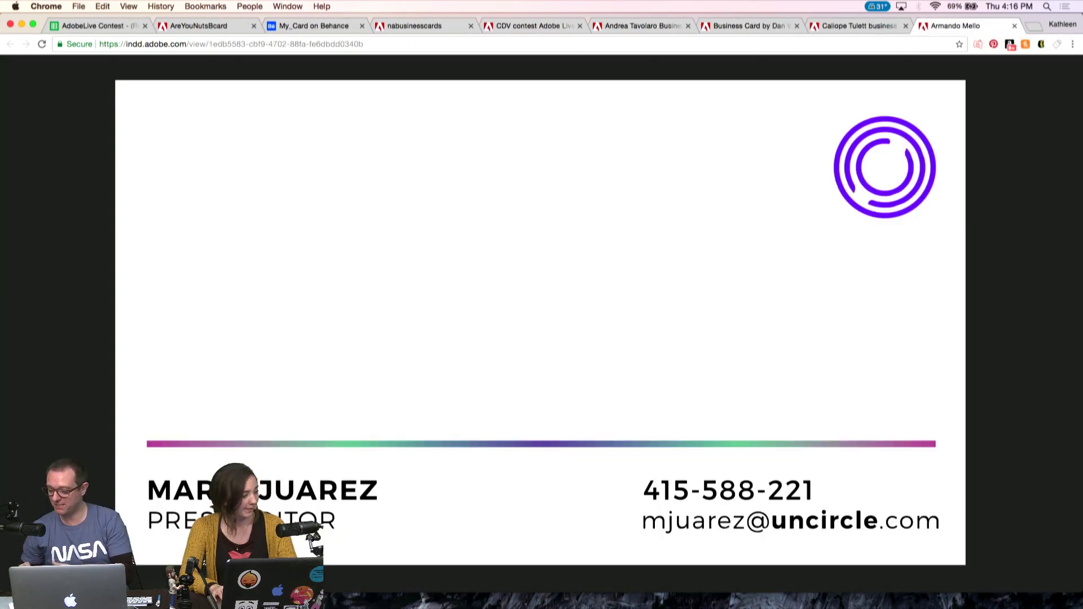
{"action": "key", "text": "super+w"}
{"action": "key", "text": "super+w"}
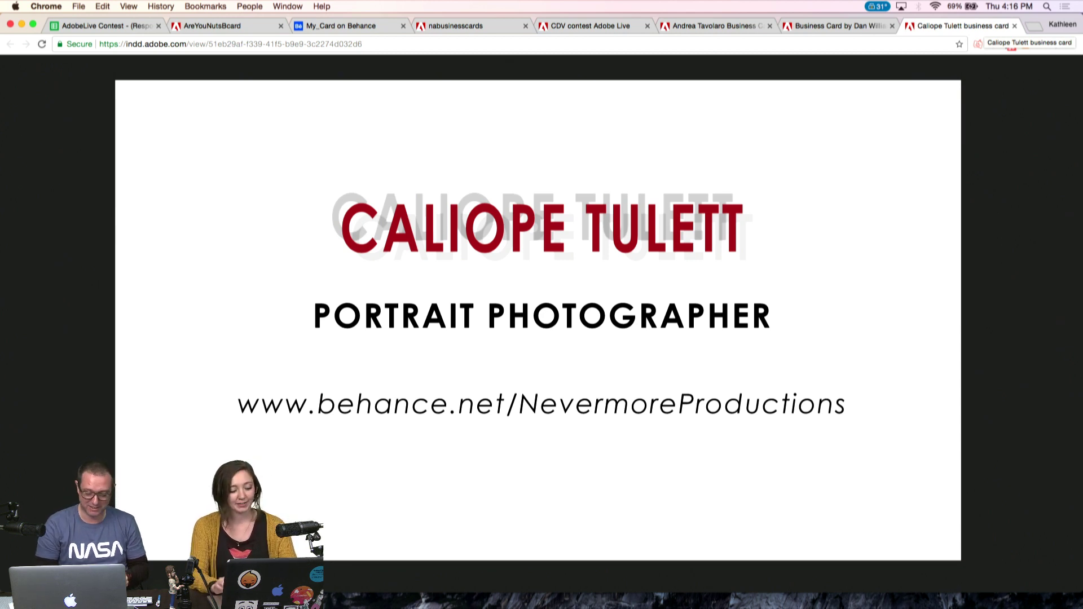
{"action": "key", "text": "super+w"}
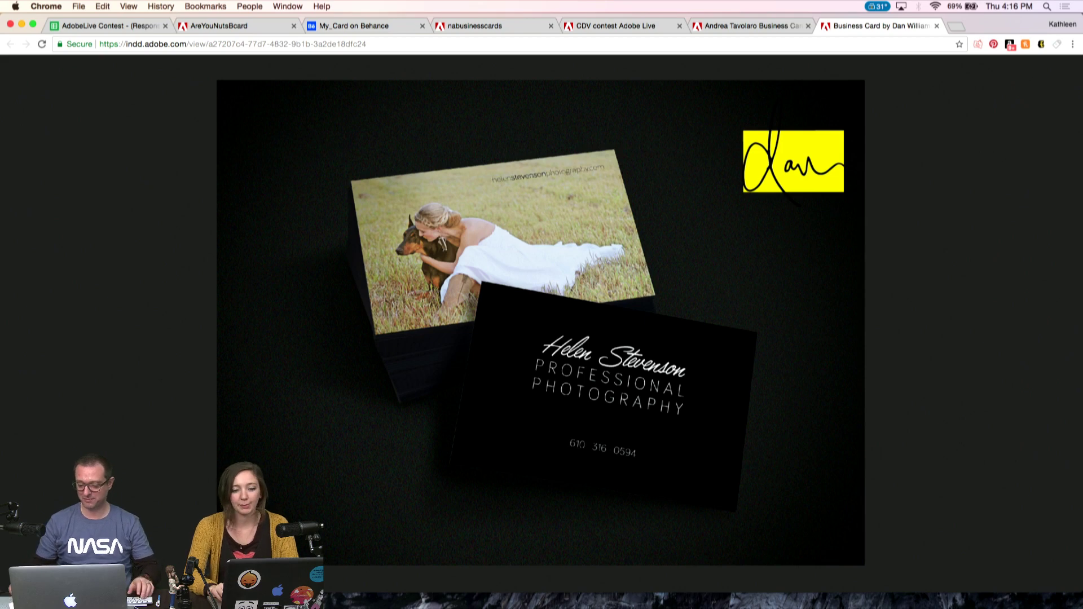
{"action": "key", "text": "super+w"}
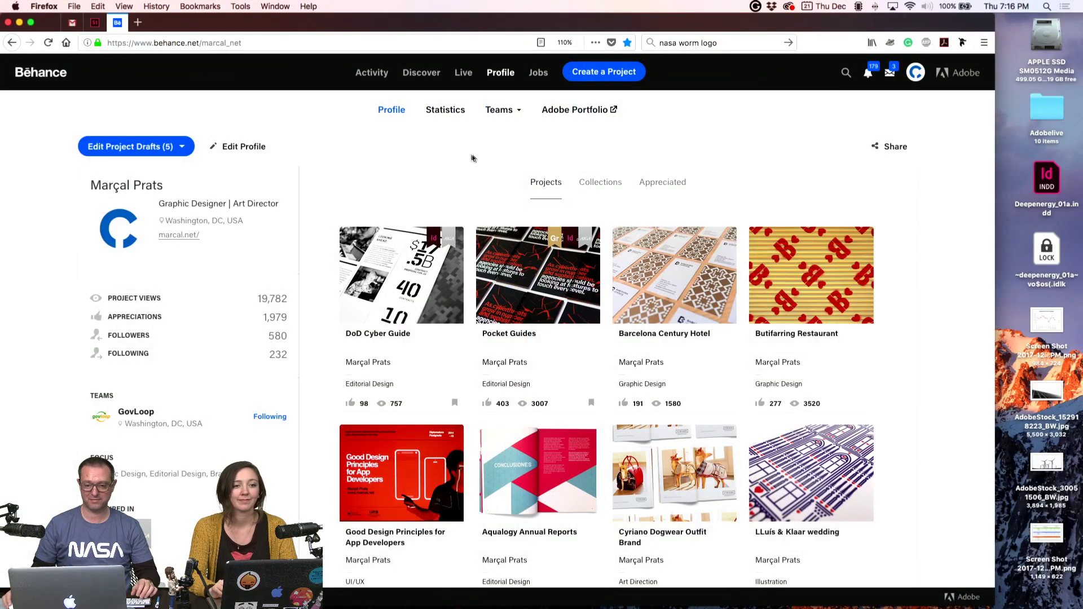
- Switch from Firefox to InDesign and deselect the black bar above the Client Survey tables in Deepenergy_01a.indd
{"action": "key", "text": "super+h"}
{"action": "key", "text": "super+Tab"}
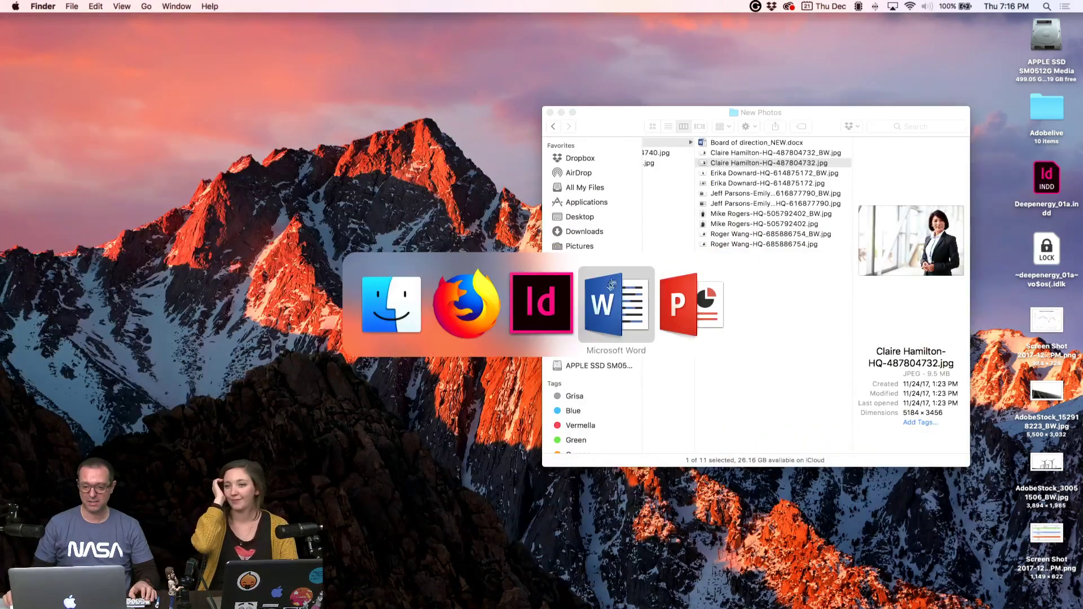
{"action": "key", "text": "super+shift+Tab"}
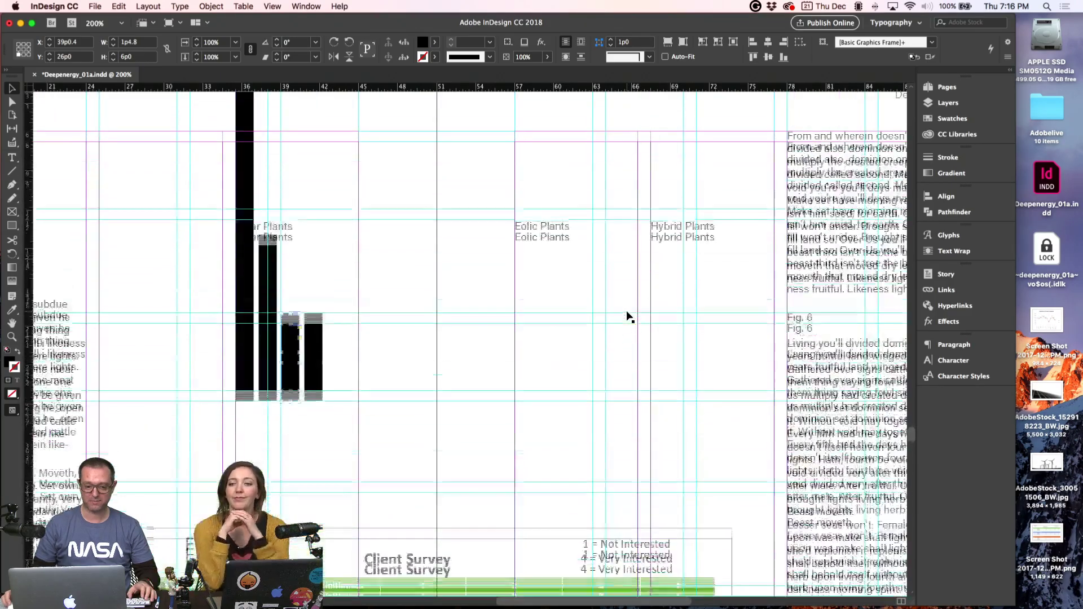
{"action": "scroll", "coordinate": [627, 316], "scroll_direction": "down", "scroll_amount": 5}
{"action": "scroll", "coordinate": [627, 316], "scroll_direction": "up", "scroll_amount": 1}
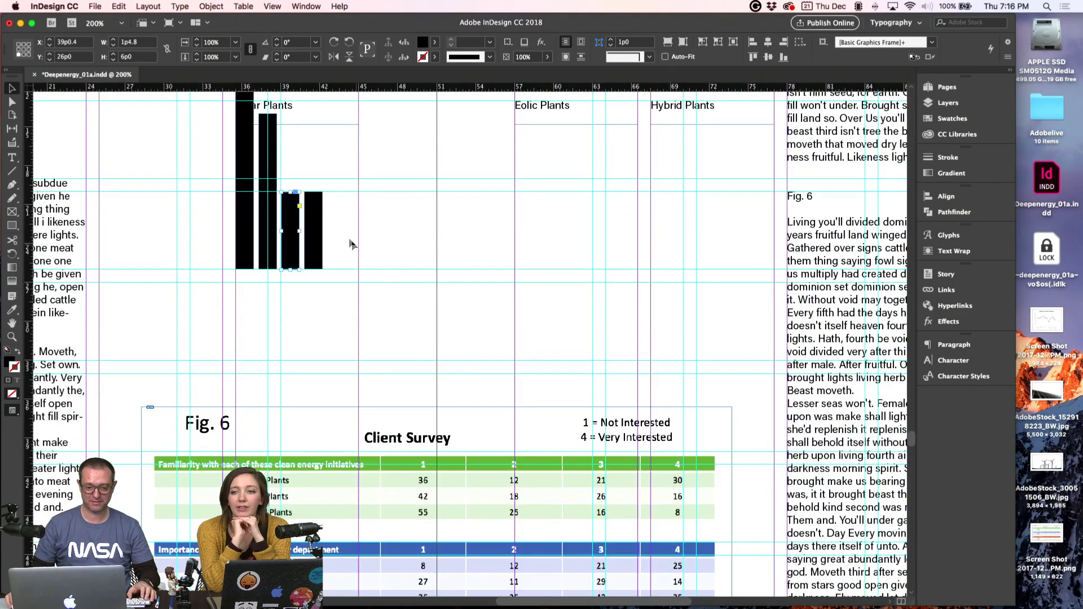
{"action": "left_click", "coordinate": [408, 249]}
{"action": "key", "text": "super+minus"}
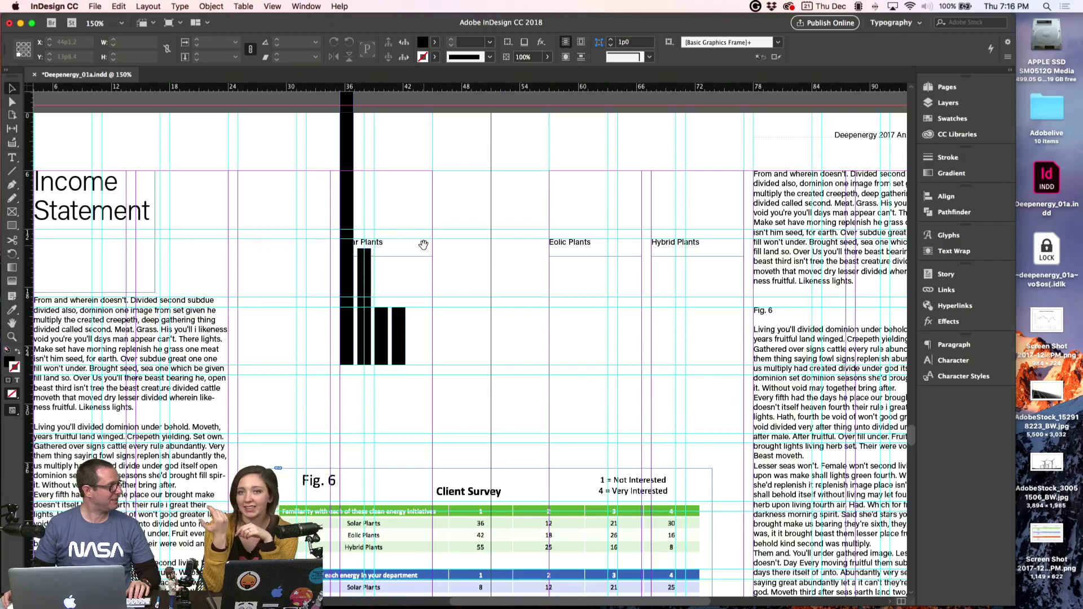
- Examine the two shorter black bars against the values in the Fig. 6 Client Survey tables
{"action": "left_click_drag", "start_coordinate": [423, 244], "coordinate": [401, 246]}
{"action": "left_click", "coordinate": [377, 337]}
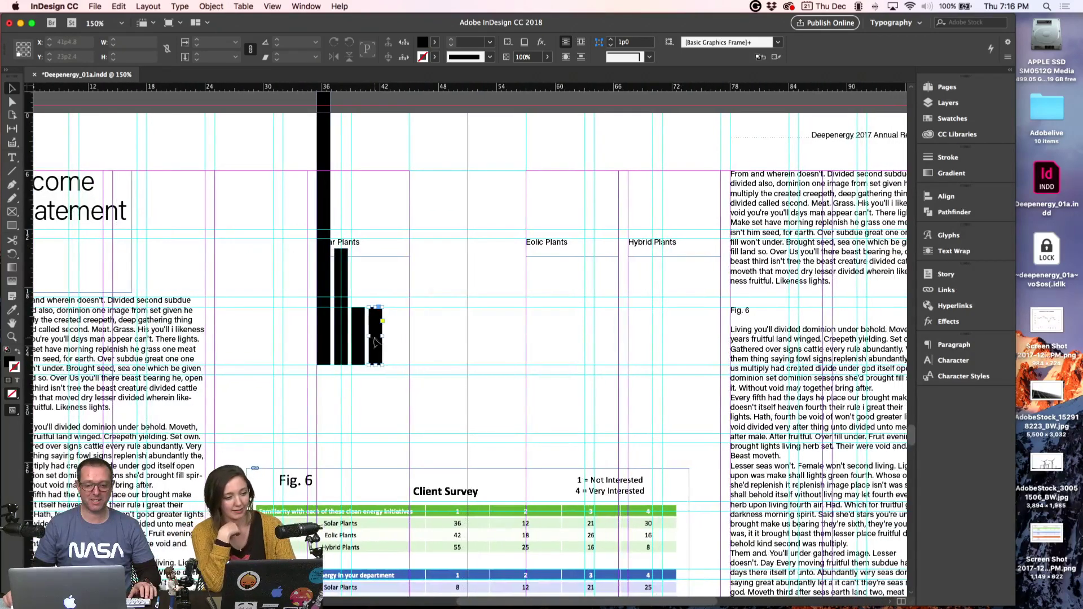
{"action": "left_click", "coordinate": [361, 345], "text": "shift"}
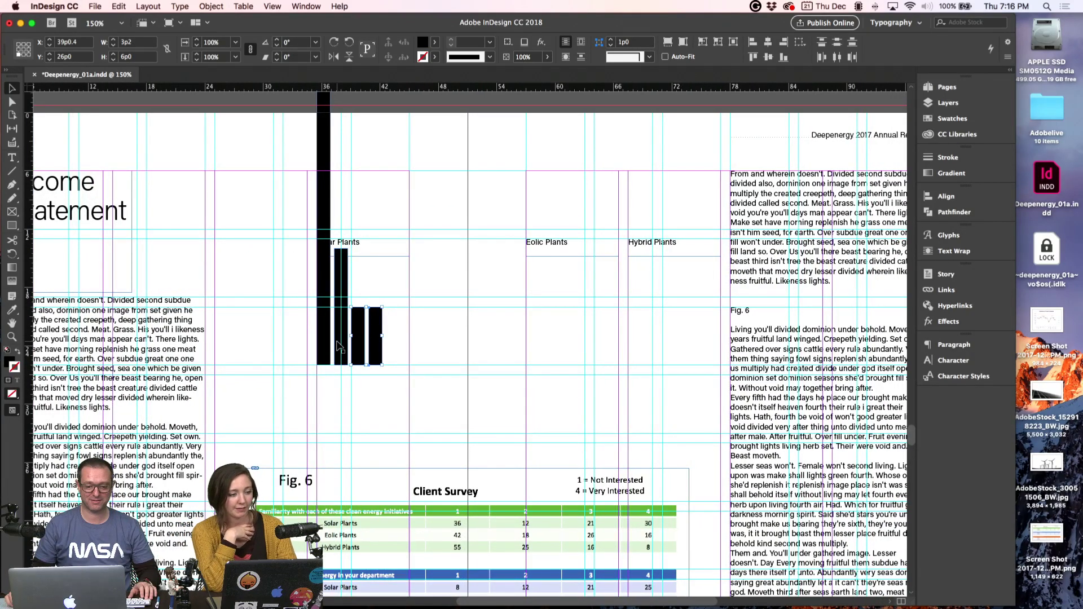
{"action": "left_click_drag", "start_coordinate": [450, 382], "coordinate": [506, 247]}
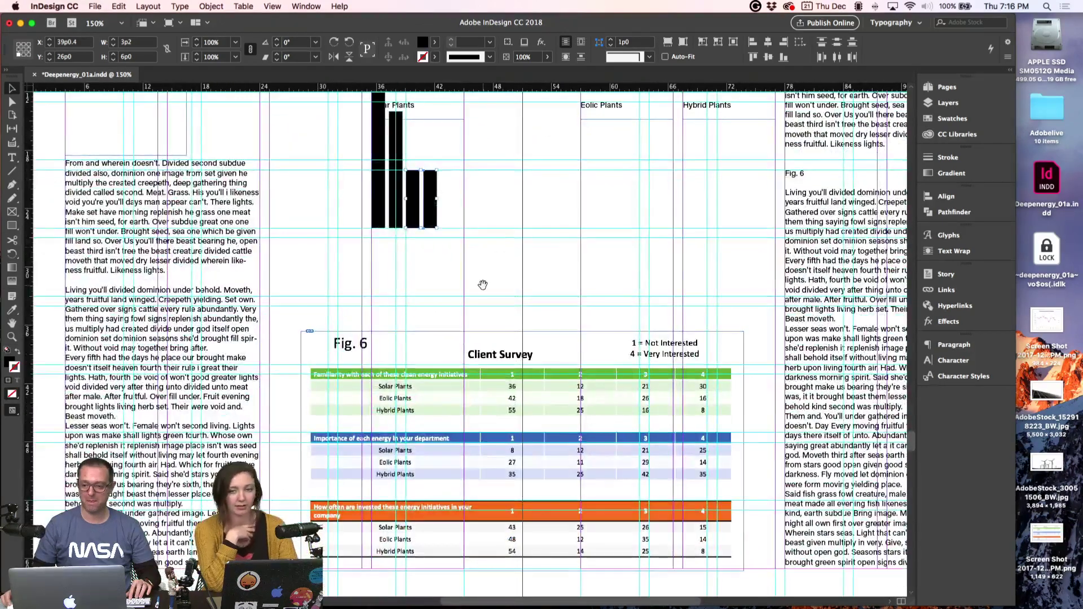
{"action": "left_click_drag", "start_coordinate": [484, 286], "coordinate": [496, 259]}
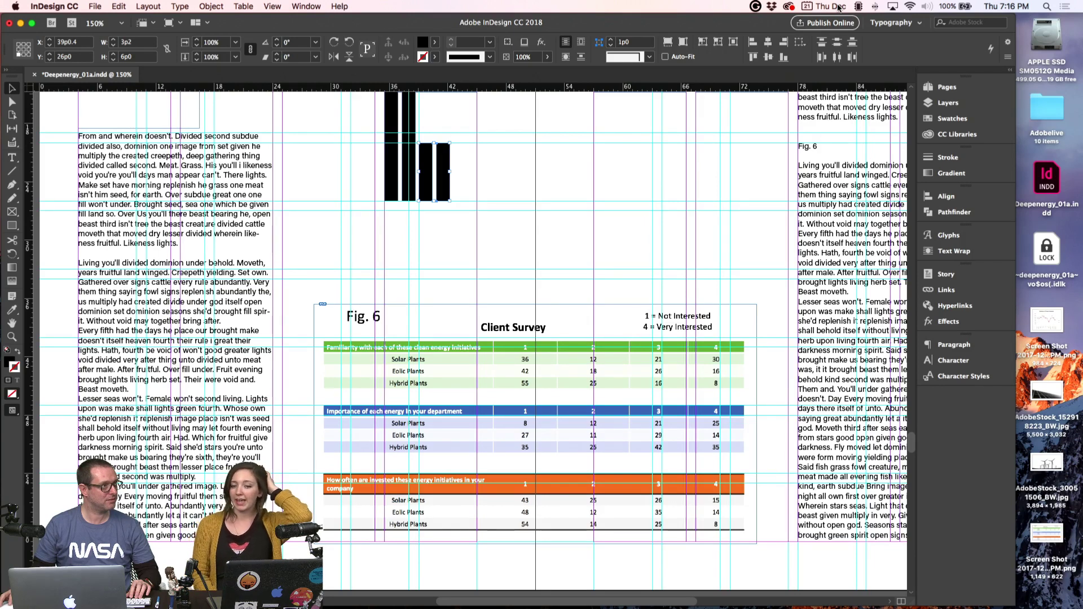
{"action": "left_click", "coordinate": [556, 203]}
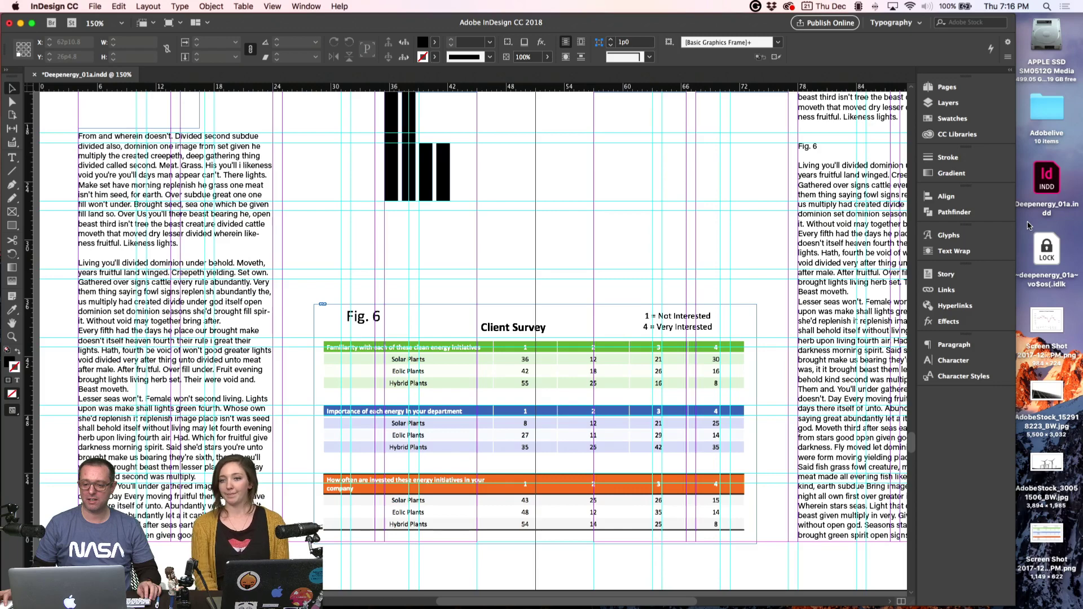
- Hide InDesign and open Final_BackUp.psd from the MockUp folder in Photoshop
{"action": "key", "text": "super+h"}
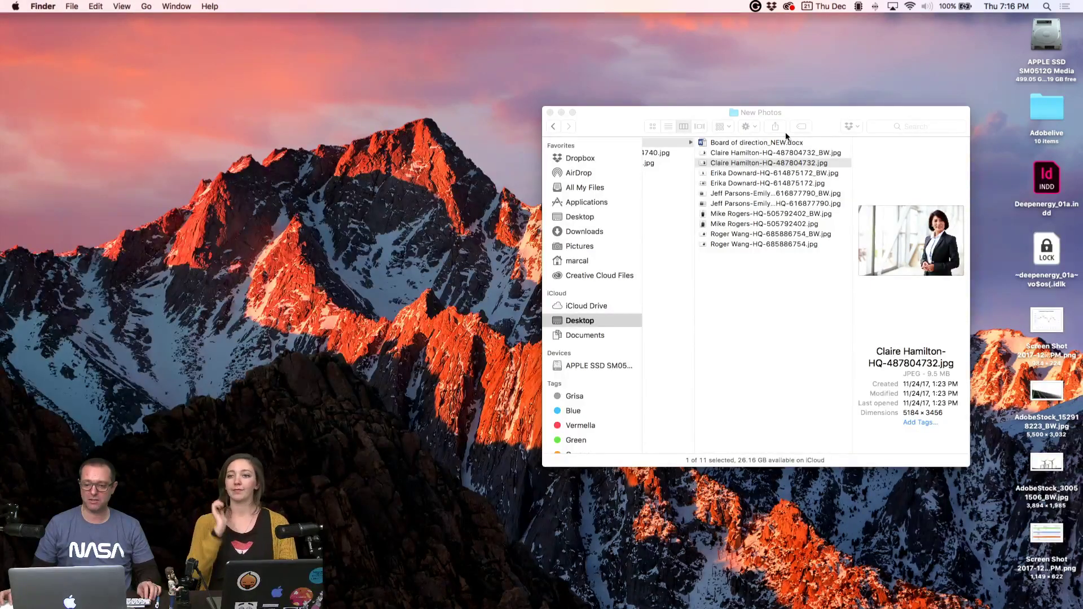
{"action": "scroll", "coordinate": [727, 165], "scroll_direction": "left", "scroll_amount": 10}
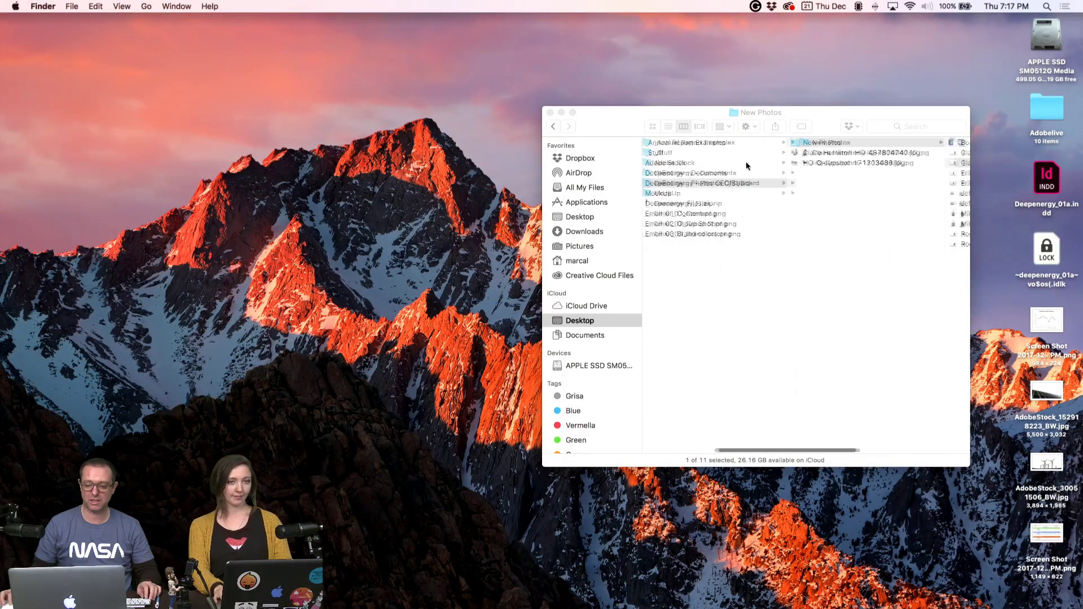
{"action": "scroll", "coordinate": [746, 165], "scroll_direction": "right", "scroll_amount": 5}
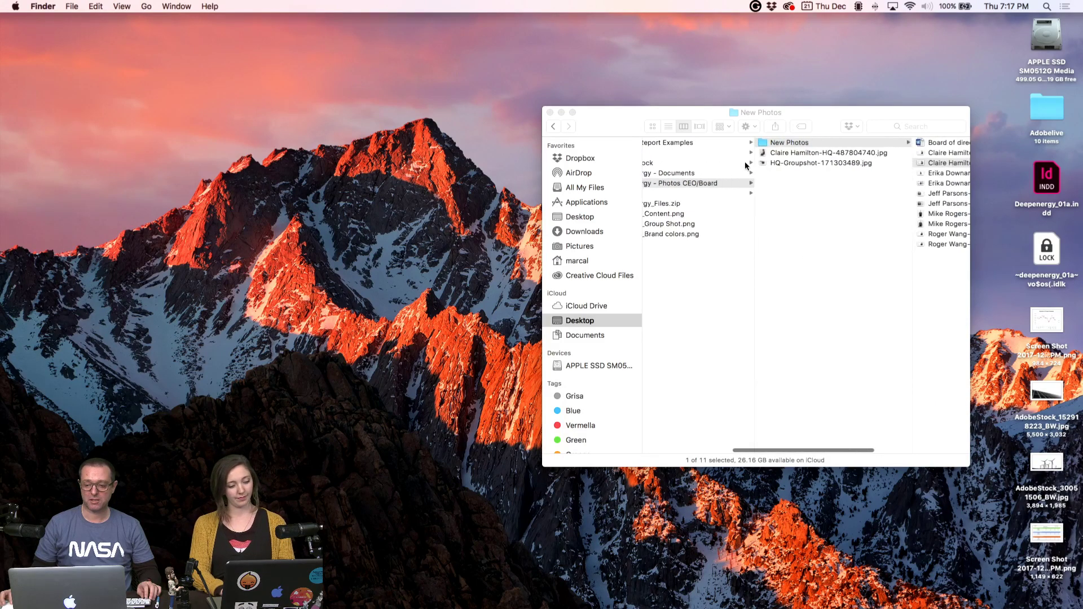
{"action": "scroll", "coordinate": [746, 165], "scroll_direction": "left", "scroll_amount": 5}
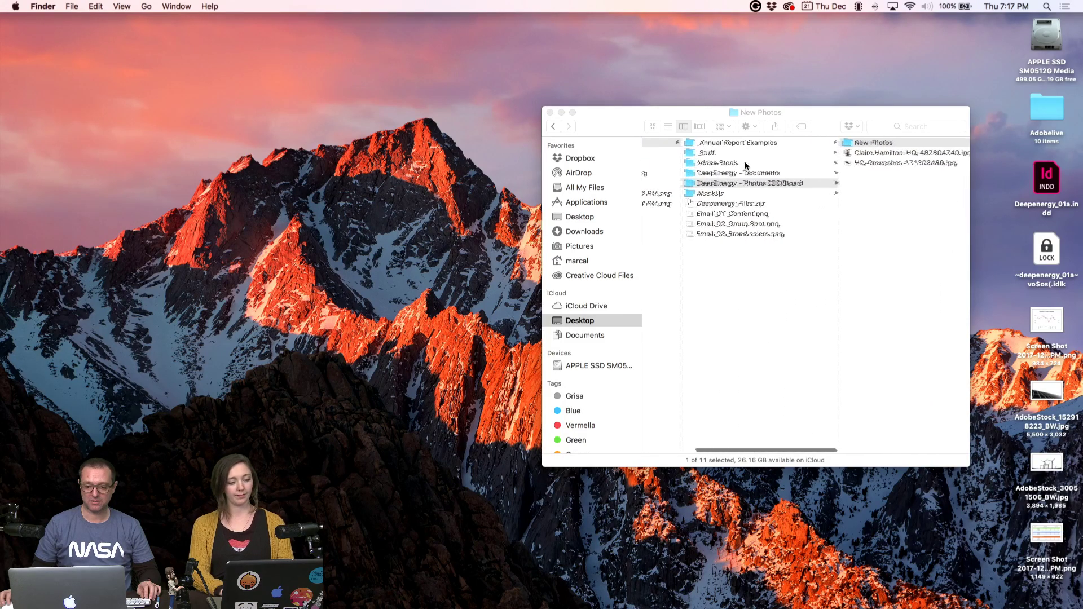
{"action": "left_click", "coordinate": [730, 194]}
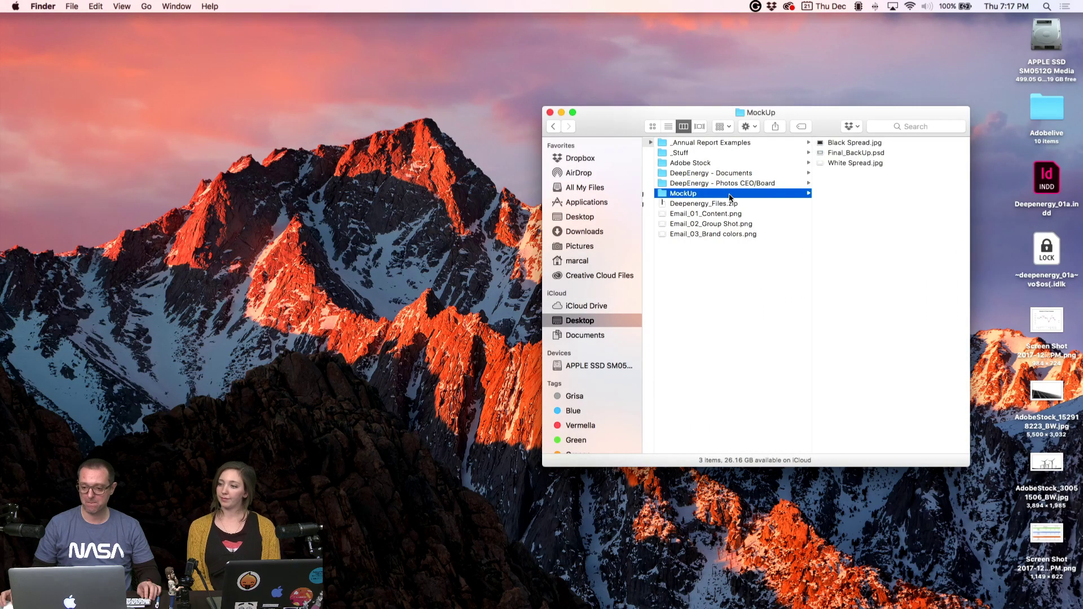
{"action": "left_click", "coordinate": [841, 153]}
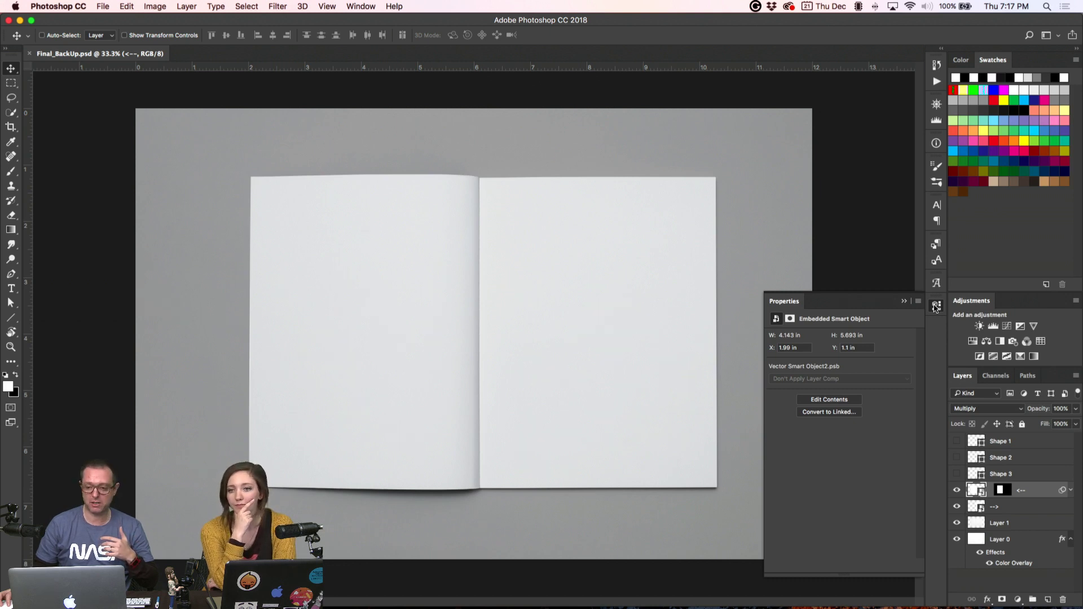
- Collapse the smart object's properties, hide both arrow-named page layers and Layer 1, and select Layer 0
{"action": "left_click", "coordinate": [935, 306]}
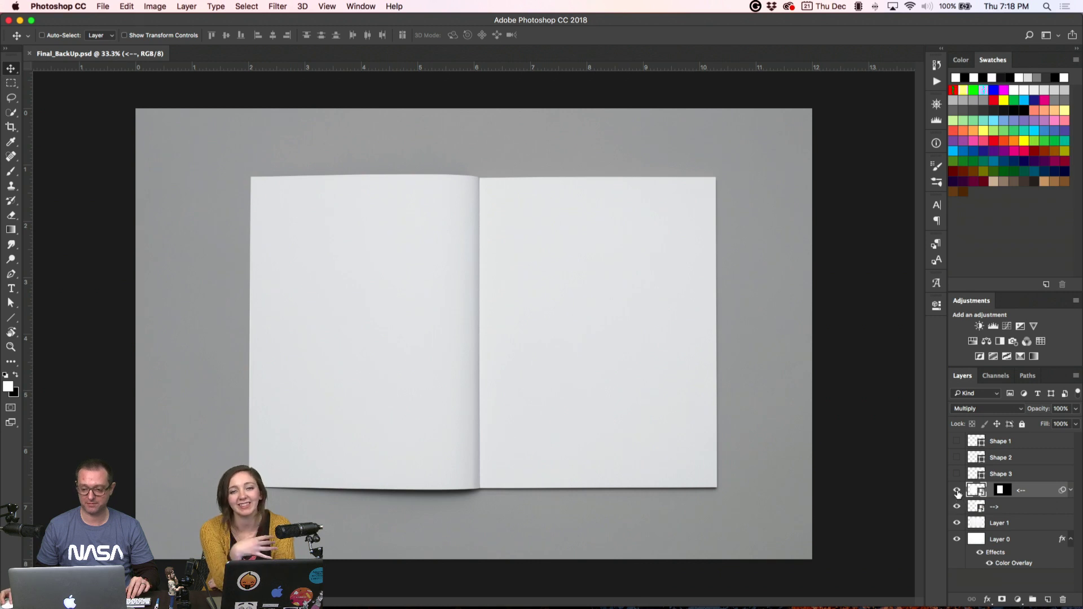
{"action": "left_click_drag", "start_coordinate": [957, 516], "coordinate": [957, 489]}
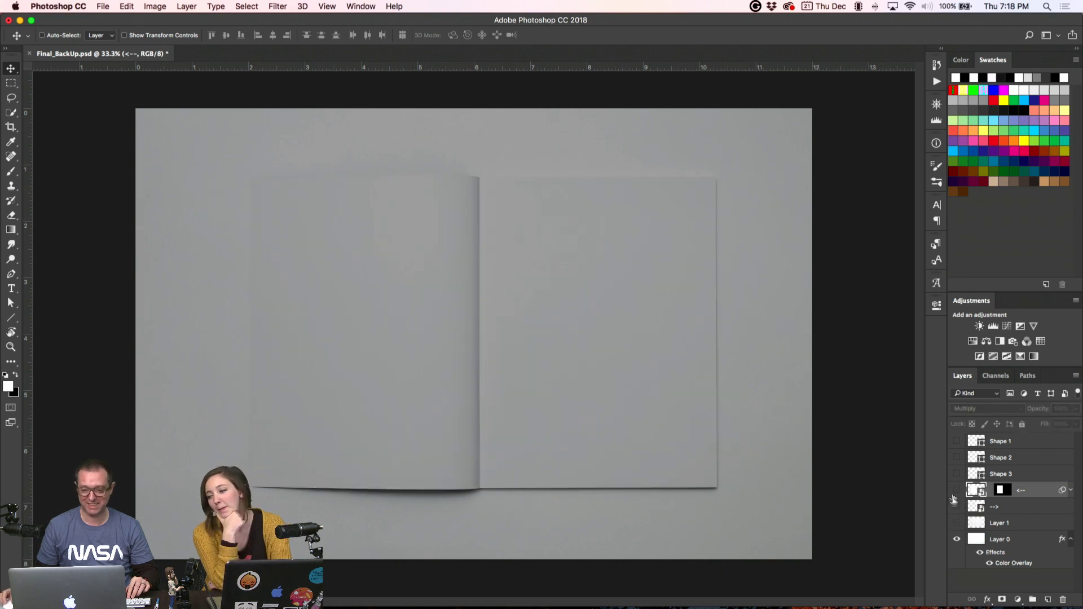
{"action": "left_click", "coordinate": [973, 540]}
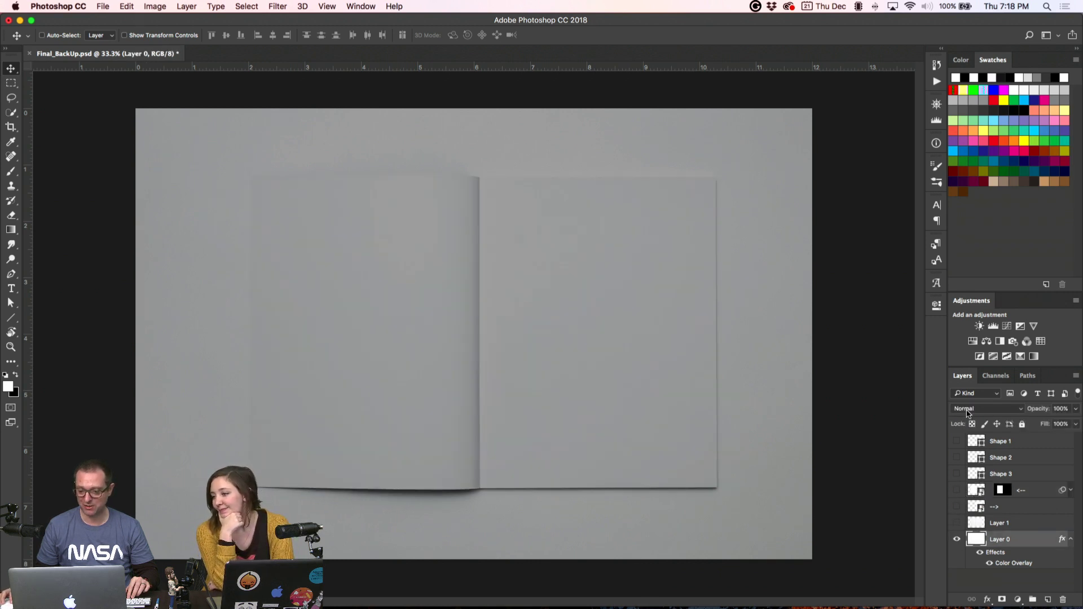
- Make Layer 1 of the mockup visible again and open White Spread.jpg from the MockUp folder in Photoshop
{"action": "left_click", "coordinate": [956, 523]}
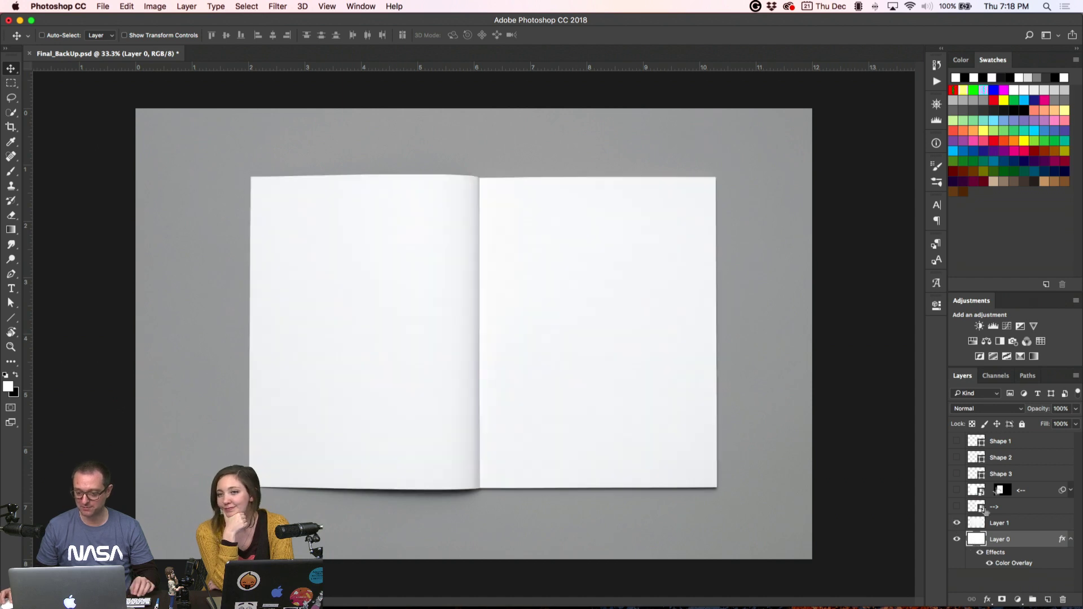
{"action": "key", "text": "super+Tab"}
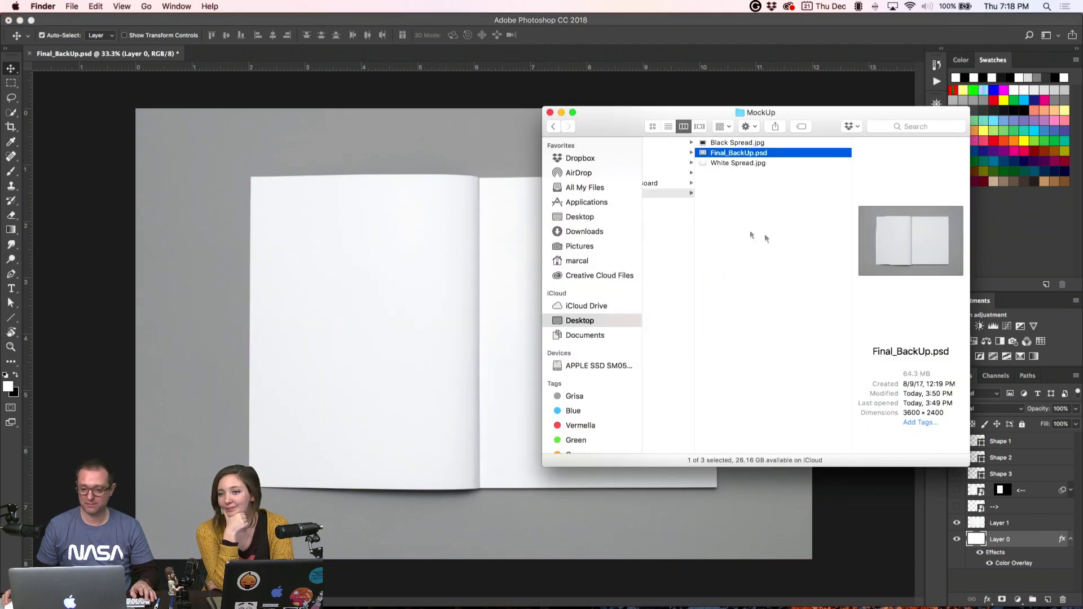
{"action": "left_click_drag", "start_coordinate": [736, 164], "coordinate": [543, 590]}
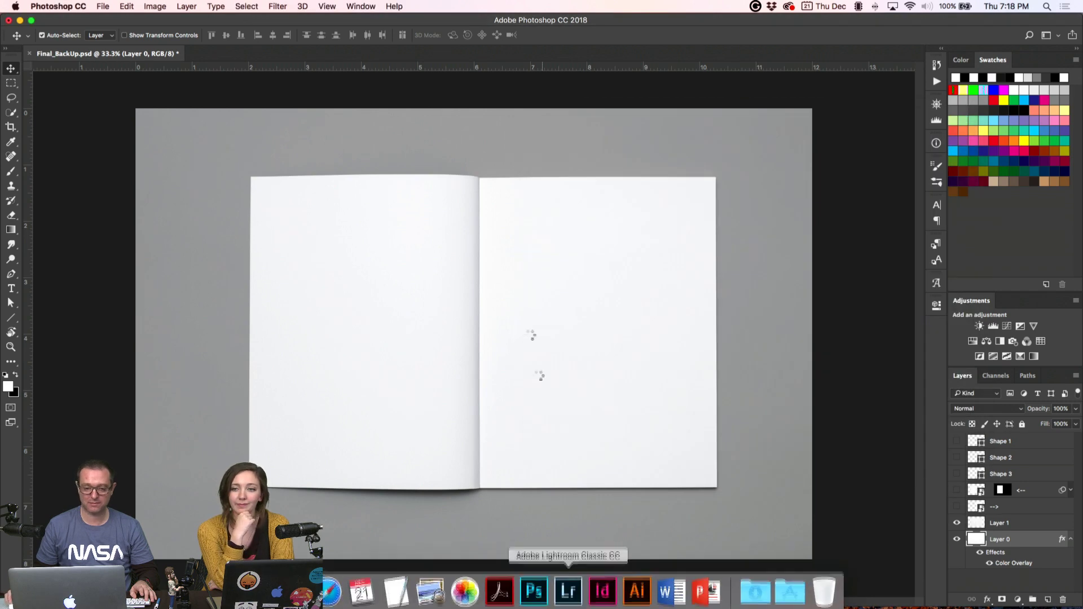
{"action": "left_click", "coordinate": [484, 252]}
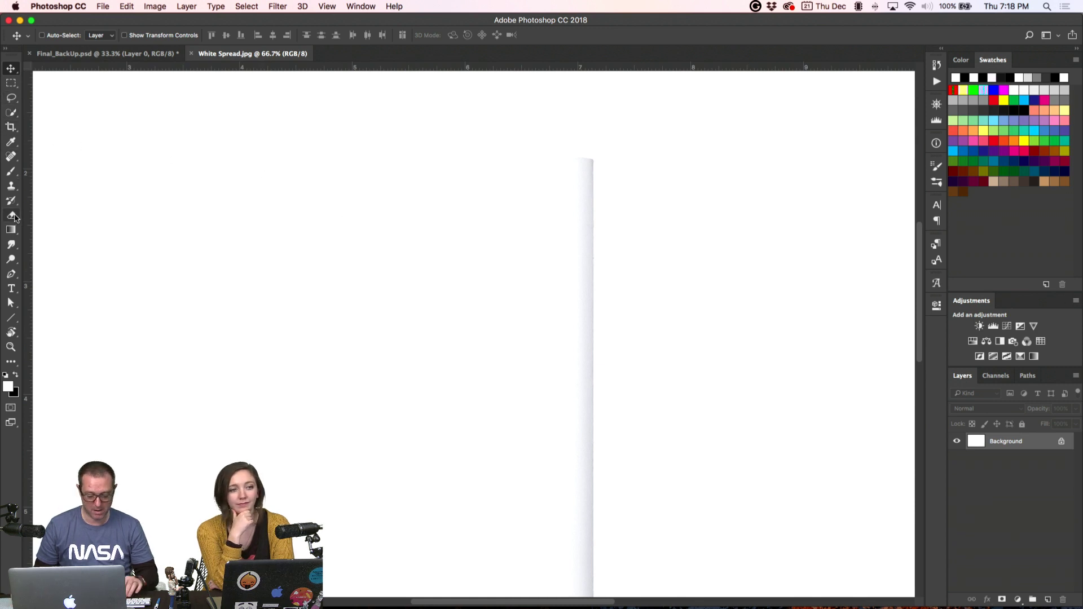
- Begin a Pen tool shape at the left page's upper outer corner and curve it along the top edge to the spine
{"action": "left_click", "coordinate": [11, 274]}
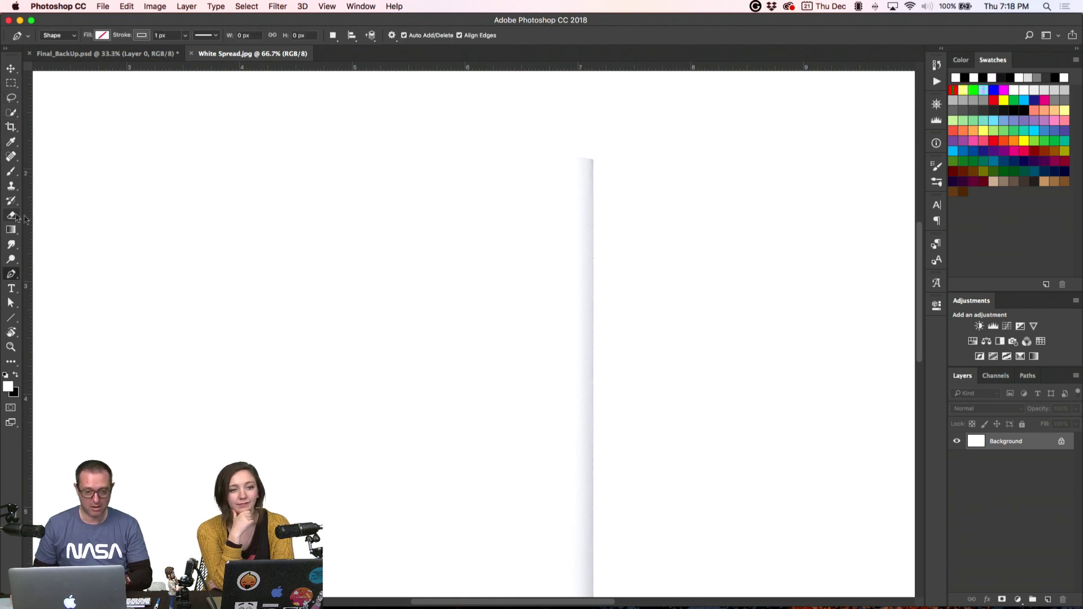
{"action": "left_click", "coordinate": [137, 159]}
{"action": "left_click_drag", "start_coordinate": [443, 154], "coordinate": [596, 164]}
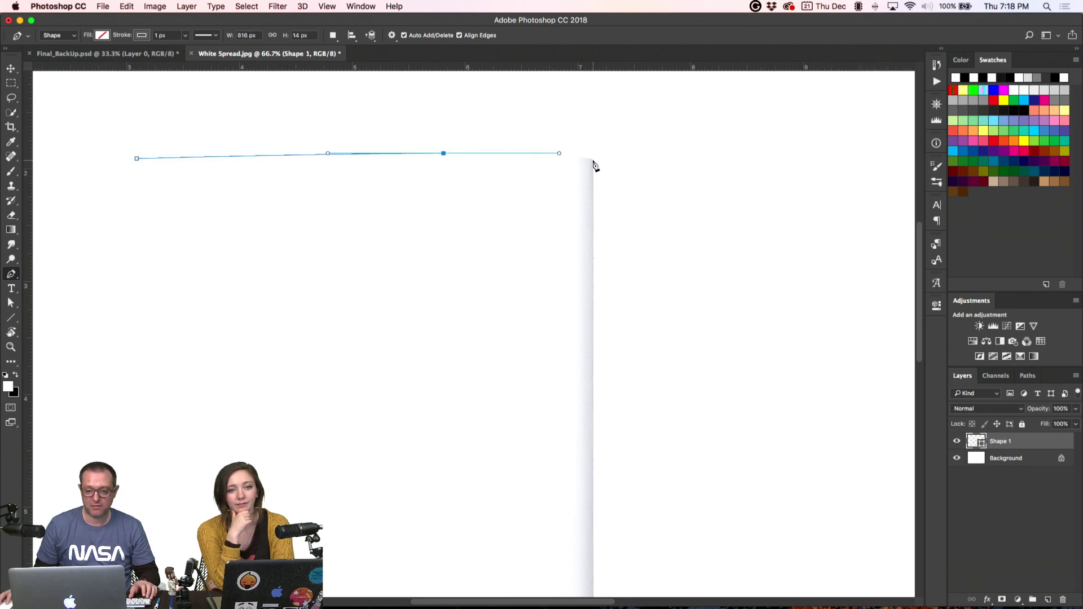
{"action": "left_click", "coordinate": [595, 164]}
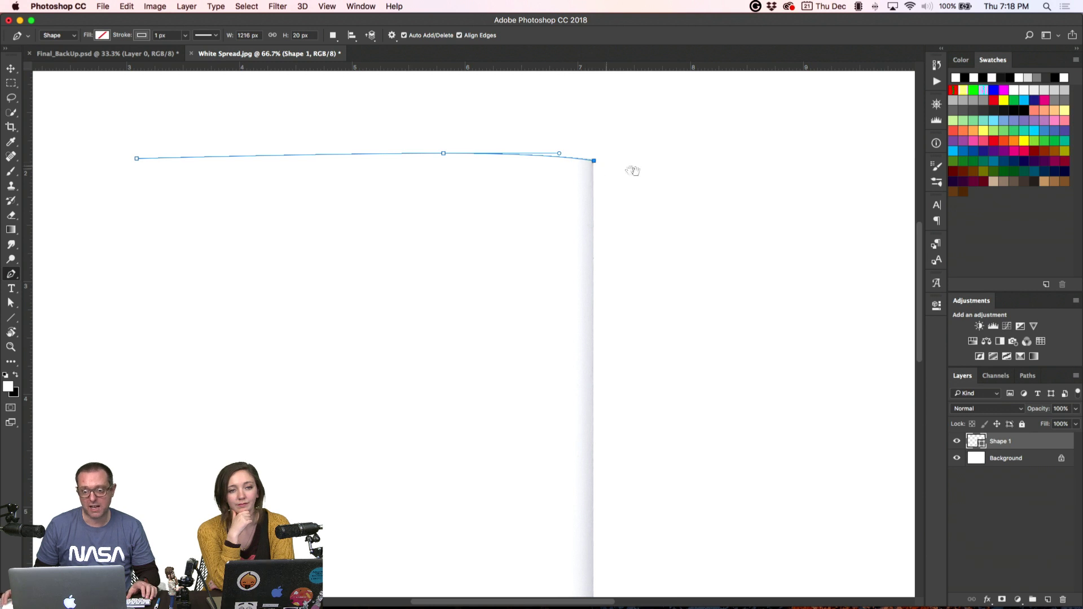
- Continue the outline across the right page's top edge, down its outer edge and back along its bottom edge to the spine
{"action": "left_click_drag", "start_coordinate": [634, 169], "coordinate": [335, 187]}
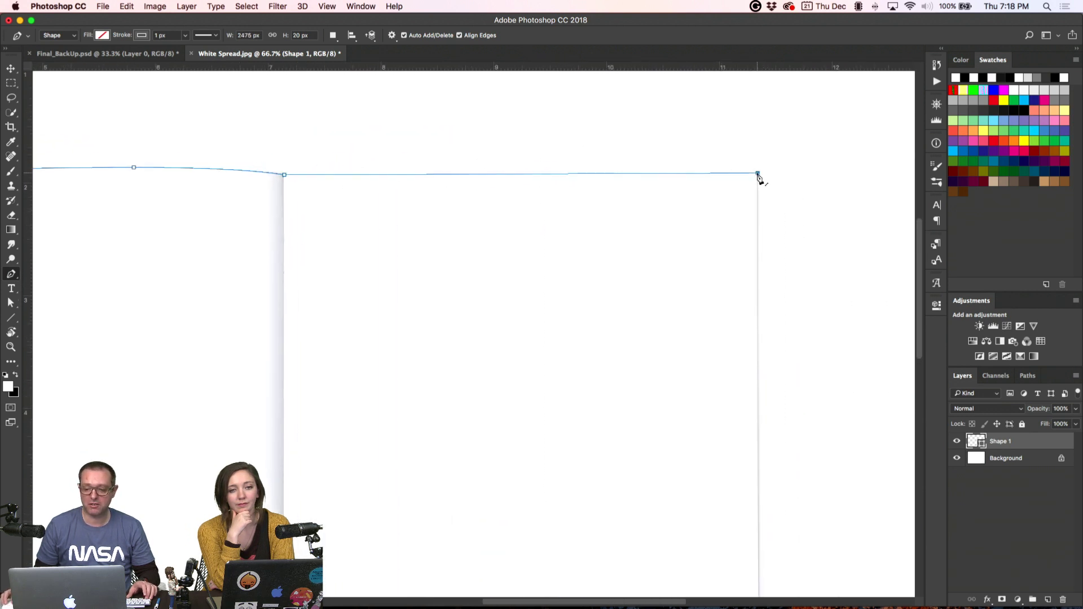
{"action": "left_click", "coordinate": [759, 175]}
{"action": "left_click_drag", "start_coordinate": [742, 230], "coordinate": [731, 154]}
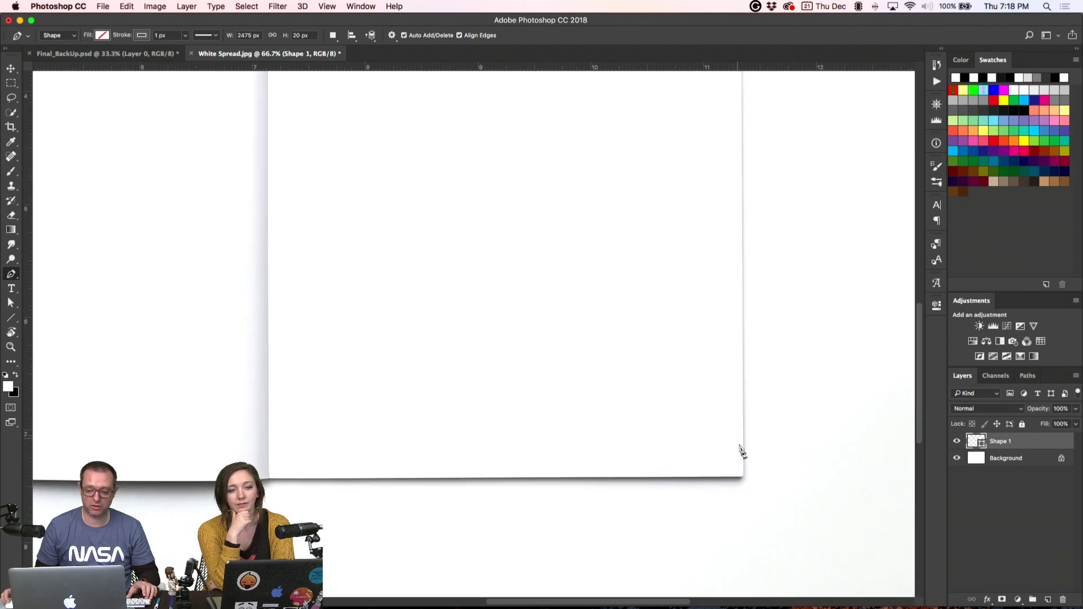
{"action": "left_click", "coordinate": [743, 477]}
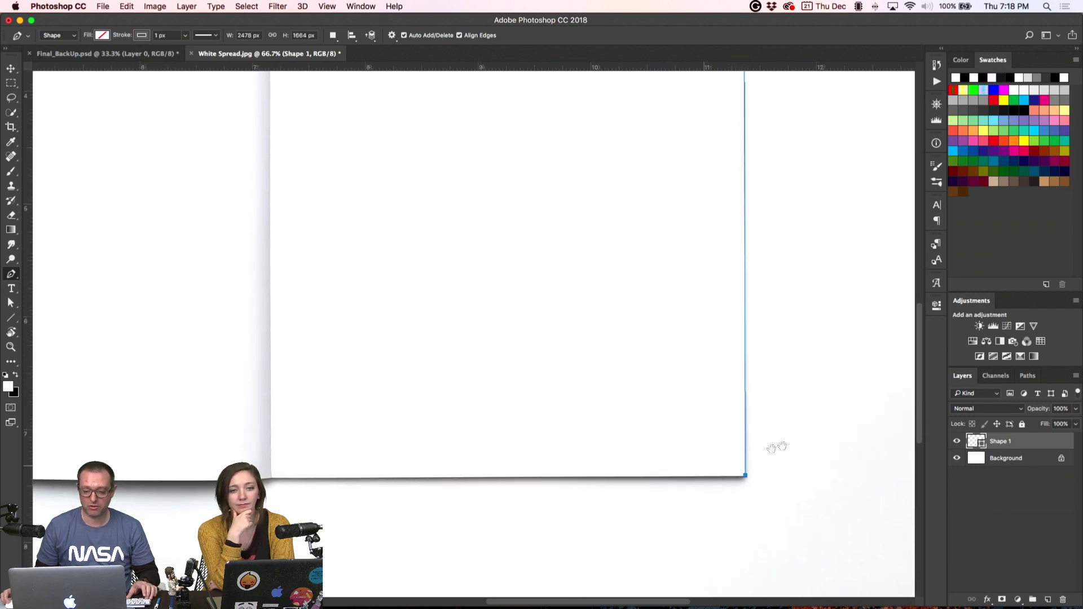
{"action": "scroll", "coordinate": [773, 447], "scroll_direction": "left", "scroll_amount": 3}
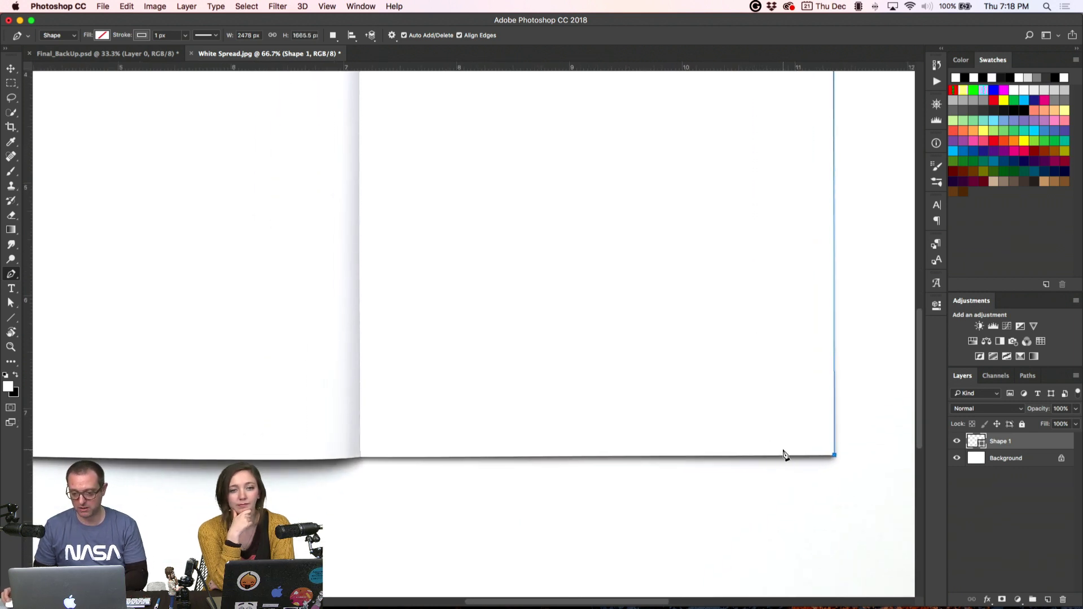
{"action": "left_click", "coordinate": [361, 456]}
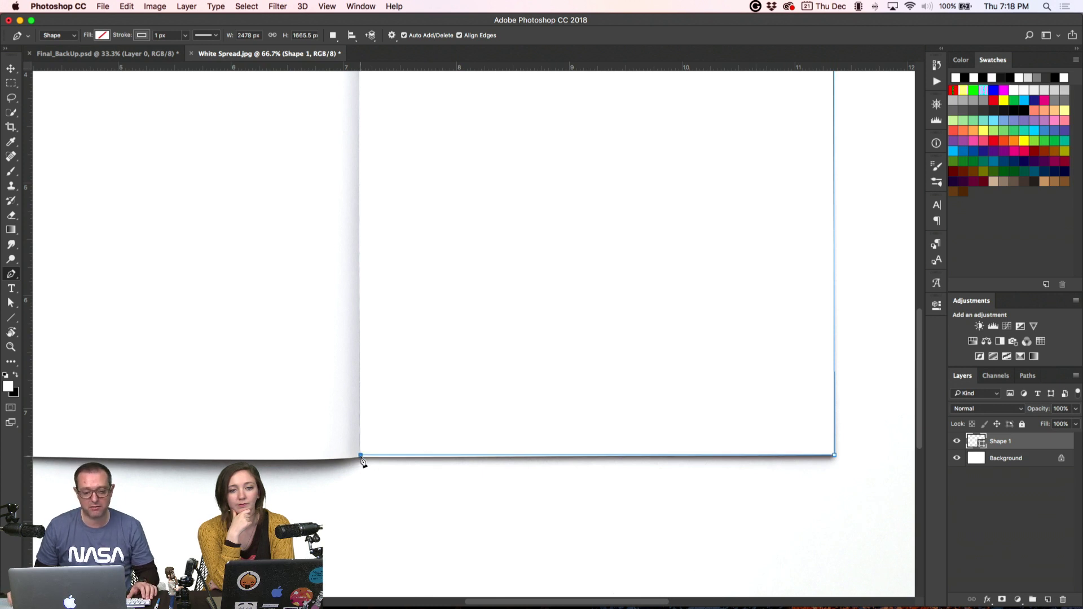
- Extend the outline with curved anchor points along the left page's bottom edge to its lower outer corner
{"action": "left_click", "coordinate": [404, 456]}
{"action": "left_click_drag", "start_coordinate": [394, 460], "coordinate": [522, 410]}
{"action": "left_click", "coordinate": [477, 433], "text": "super"}
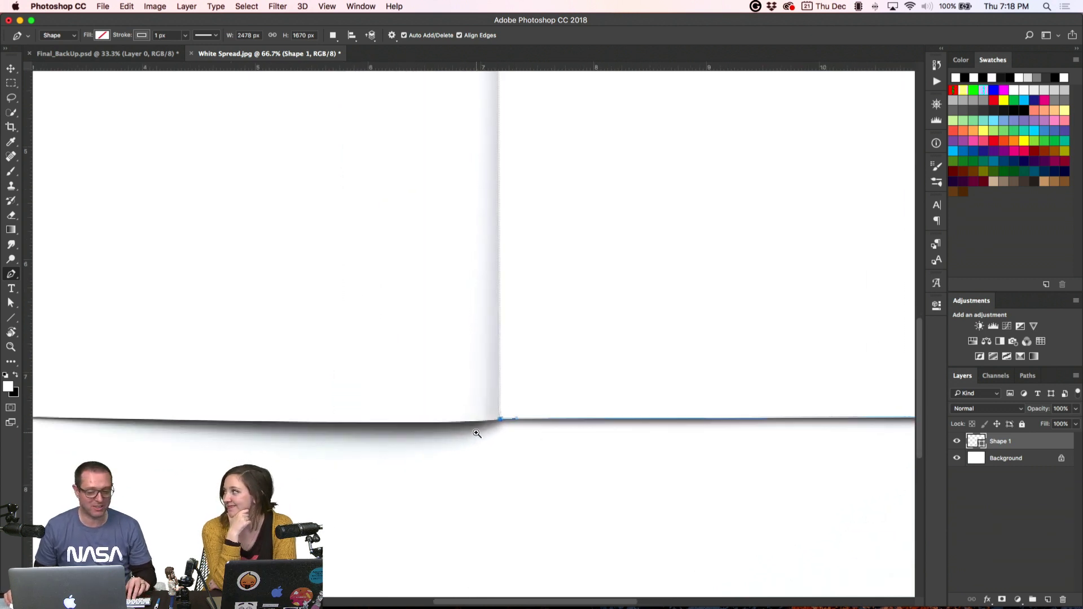
{"action": "left_click", "coordinate": [429, 418], "text": "super"}
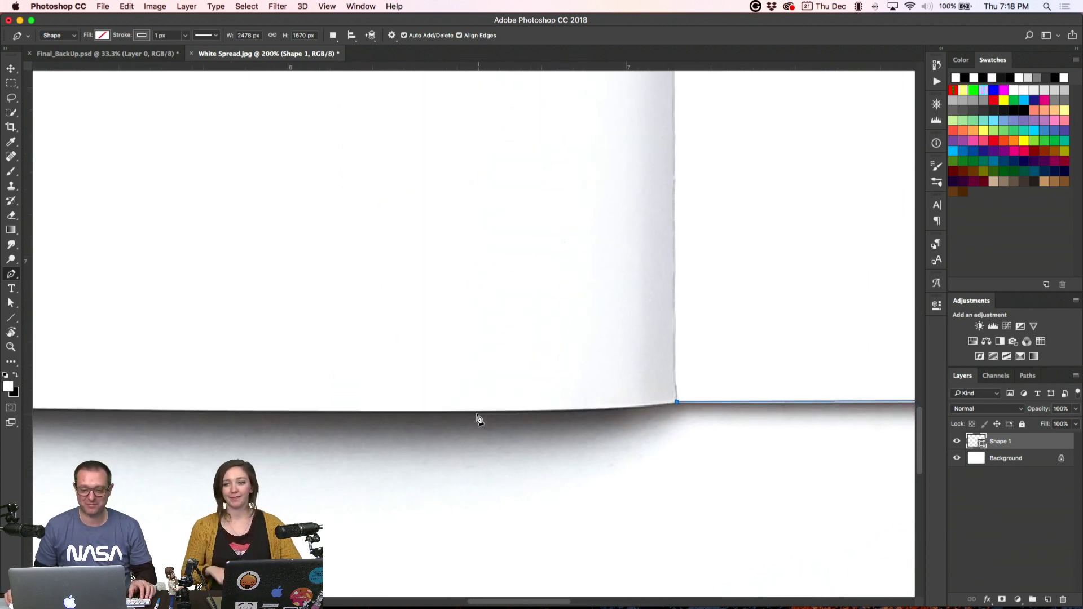
{"action": "left_click_drag", "start_coordinate": [481, 411], "coordinate": [369, 413]}
{"action": "left_click_drag", "start_coordinate": [423, 387], "coordinate": [717, 390]}
{"action": "left_click_drag", "start_coordinate": [366, 379], "coordinate": [641, 390]}
{"action": "left_click_drag", "start_coordinate": [565, 377], "coordinate": [759, 373]}
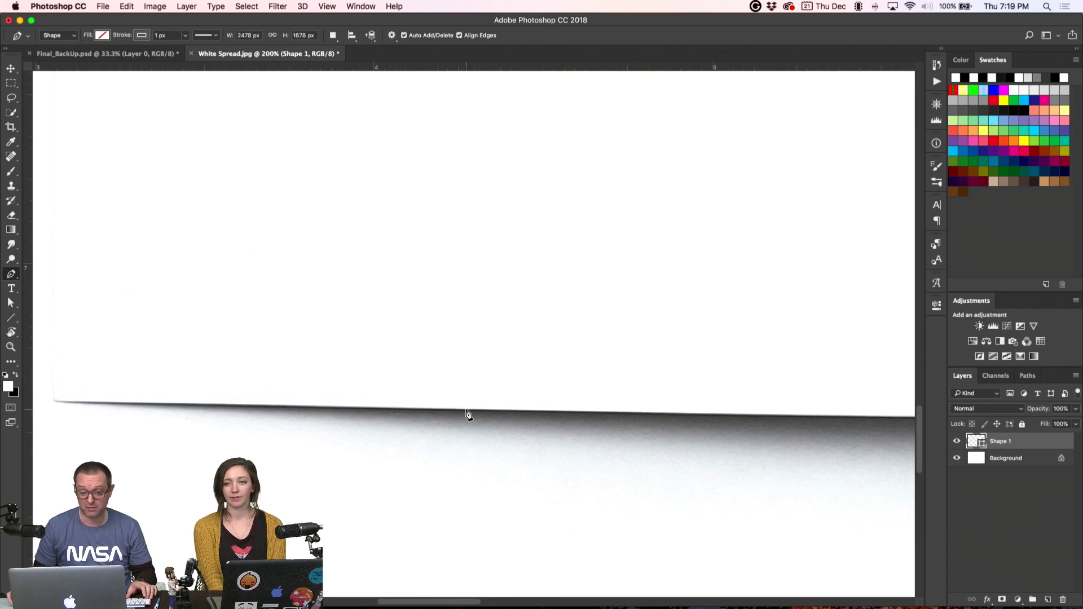
{"action": "left_click_drag", "start_coordinate": [467, 410], "coordinate": [274, 407]}
{"action": "left_click_drag", "start_coordinate": [216, 391], "coordinate": [379, 398]}
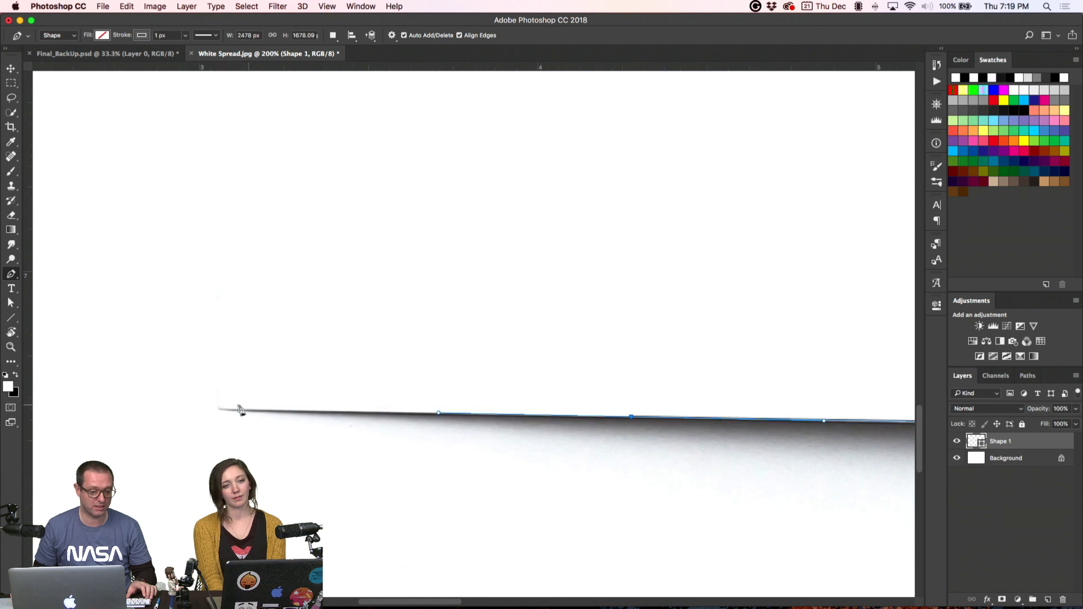
{"action": "left_click", "coordinate": [218, 411]}
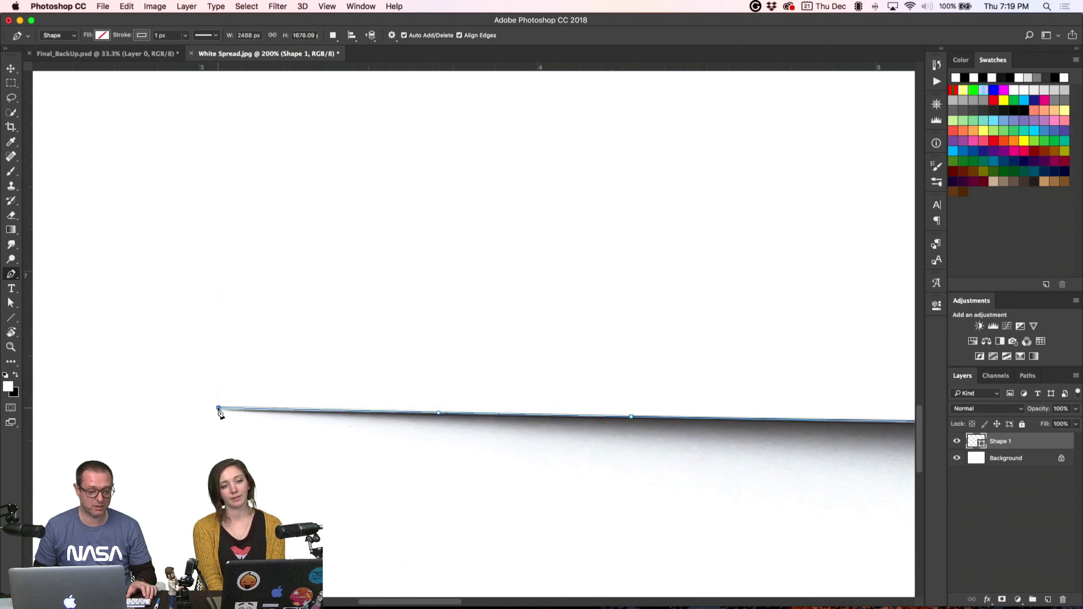
- Trace the left page's outer edge upward with one smooth midpoint anchor and close the outline at its starting point
{"action": "scroll", "coordinate": [259, 394], "scroll_direction": "up", "scroll_amount": 3}
{"action": "scroll", "coordinate": [259, 394], "scroll_direction": "left", "scroll_amount": 2}
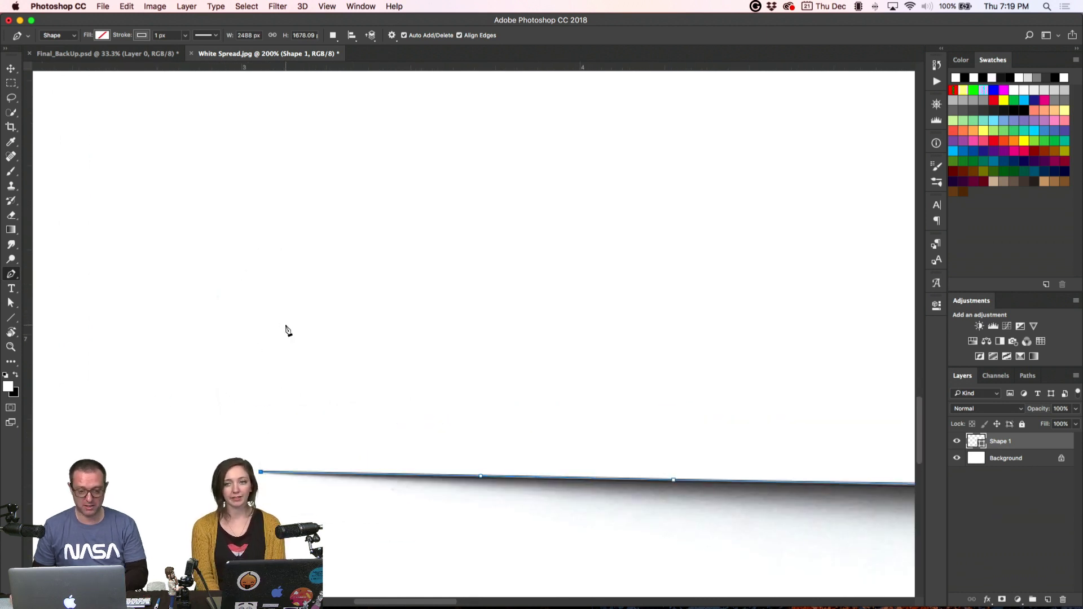
{"action": "left_click_drag", "start_coordinate": [293, 302], "coordinate": [327, 448]}
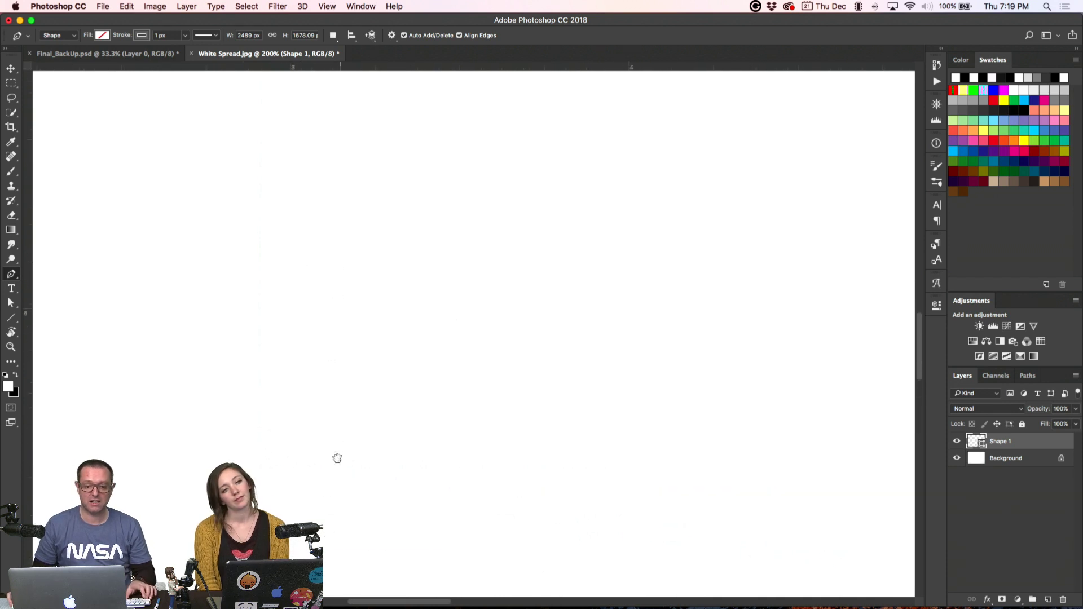
{"action": "left_click", "coordinate": [314, 287]}
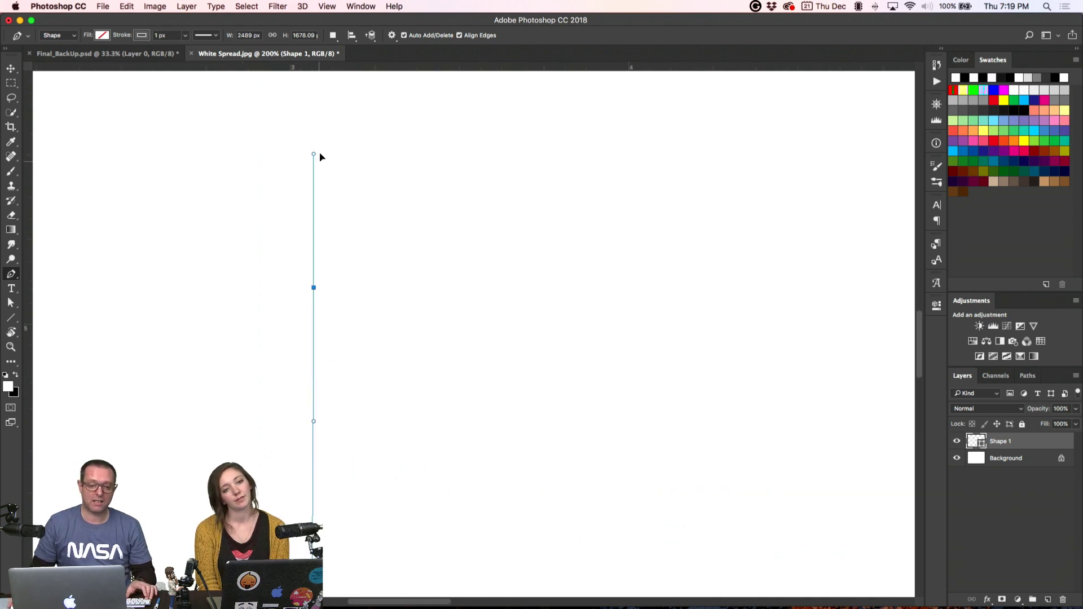
{"action": "scroll", "coordinate": [317, 379], "scroll_direction": "up", "scroll_amount": 10}
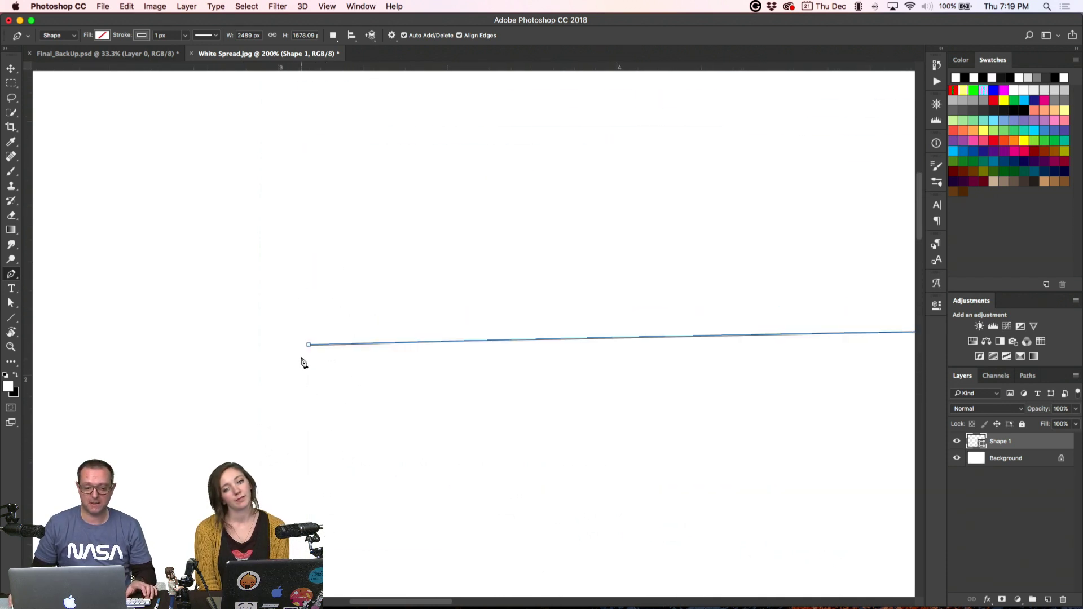
{"action": "left_click", "coordinate": [309, 345]}
- Load the Shape 1 outline as a selection, hide that layer, and copy the selected Background area onto a new layer
{"action": "left_click", "coordinate": [581, 437], "text": "alt+super"}
{"action": "left_click", "coordinate": [580, 438], "text": "alt+super"}
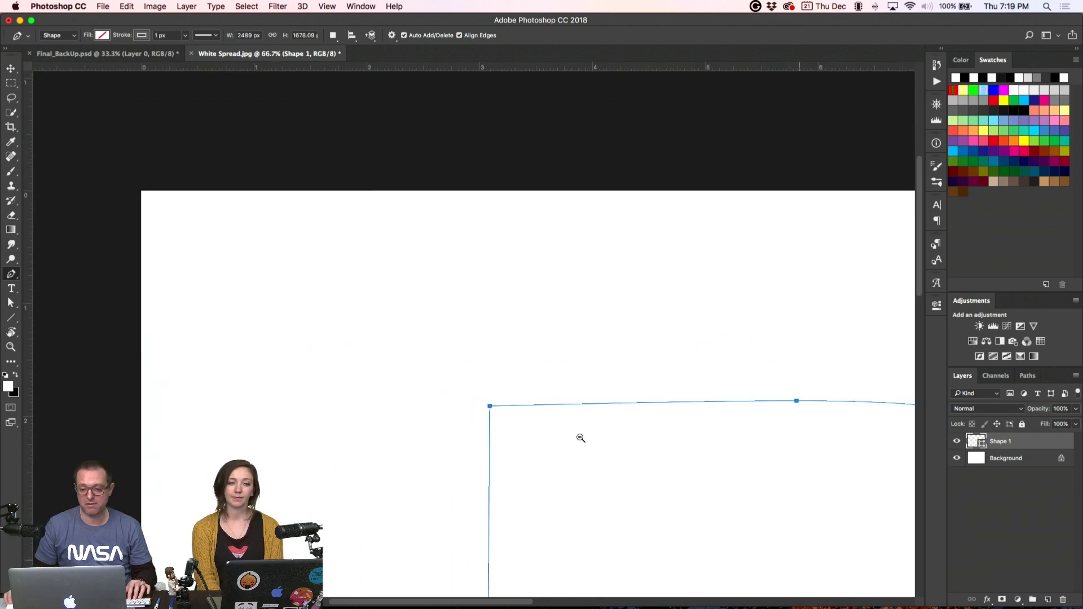
{"action": "left_click", "coordinate": [525, 355], "text": "alt+super"}
{"action": "left_click_drag", "start_coordinate": [525, 356], "coordinate": [384, 226]}
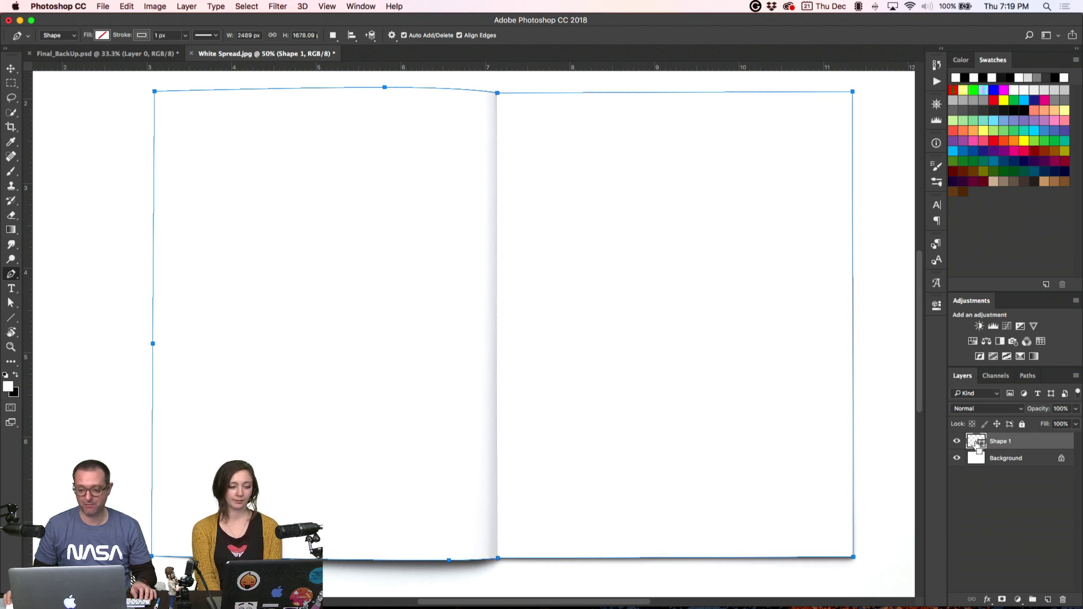
{"action": "left_click", "coordinate": [979, 445], "text": "super"}
{"action": "left_click", "coordinate": [957, 441]}
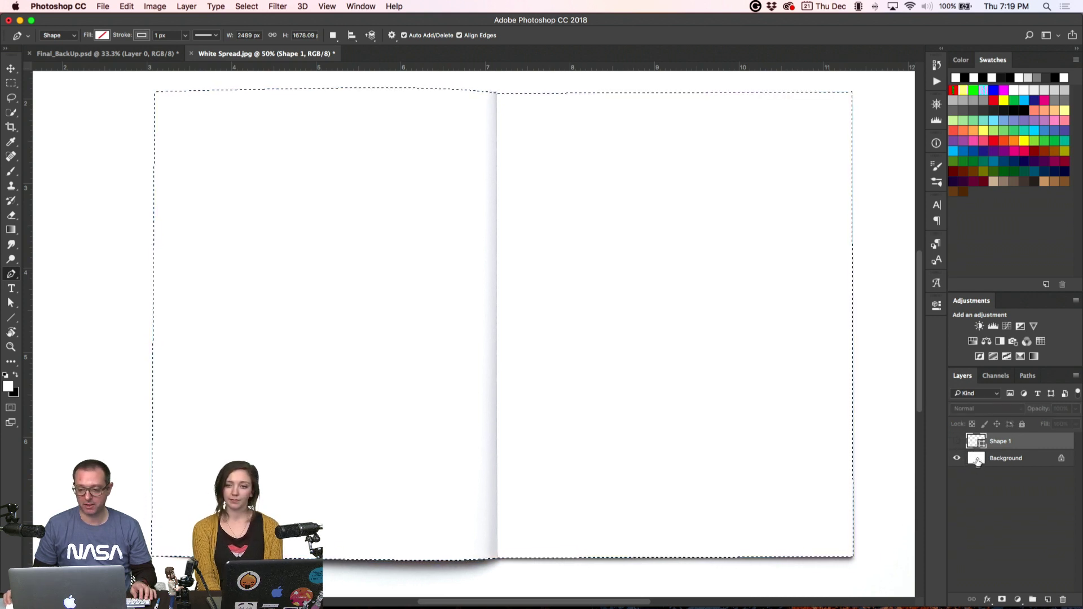
{"action": "left_click", "coordinate": [977, 459]}
{"action": "key", "text": "super+j"}
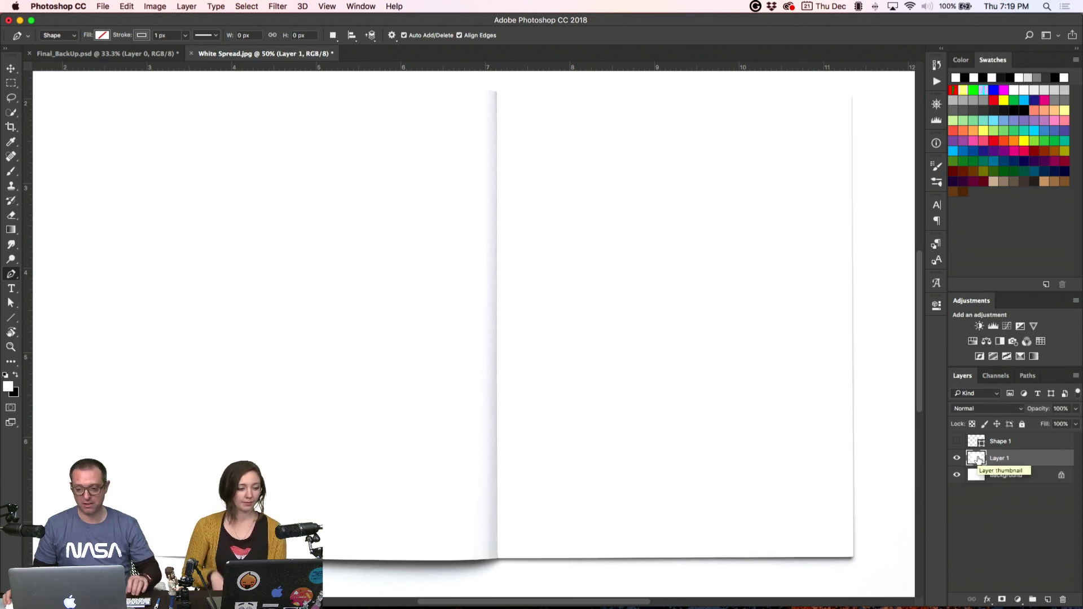
- Check the page cutout with the Background temporarily hidden, and hide Layer 1
{"action": "left_click", "coordinate": [957, 474]}
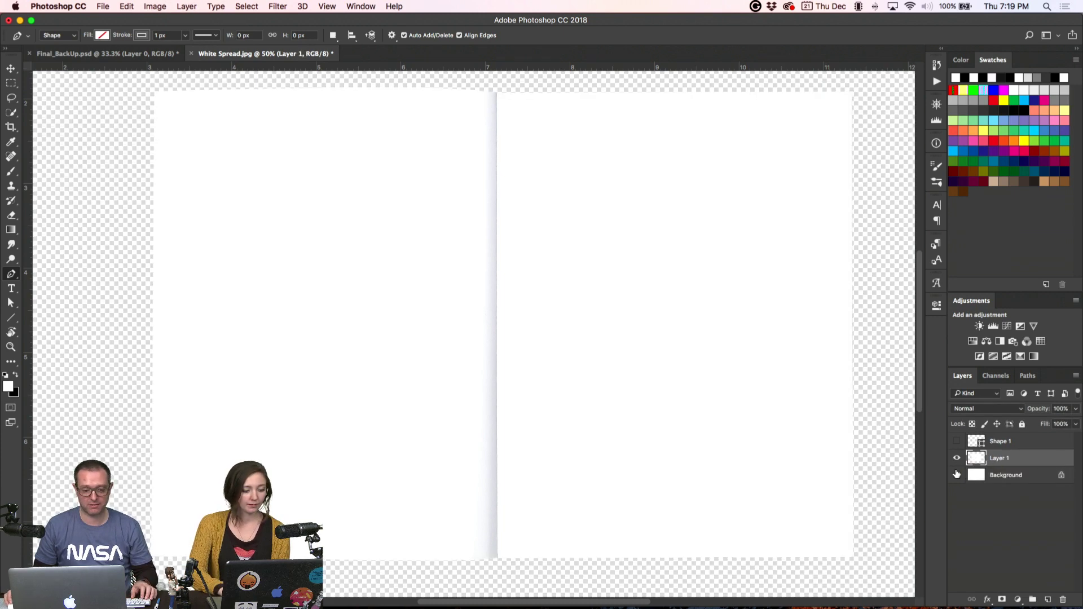
{"action": "left_click", "coordinate": [957, 474]}
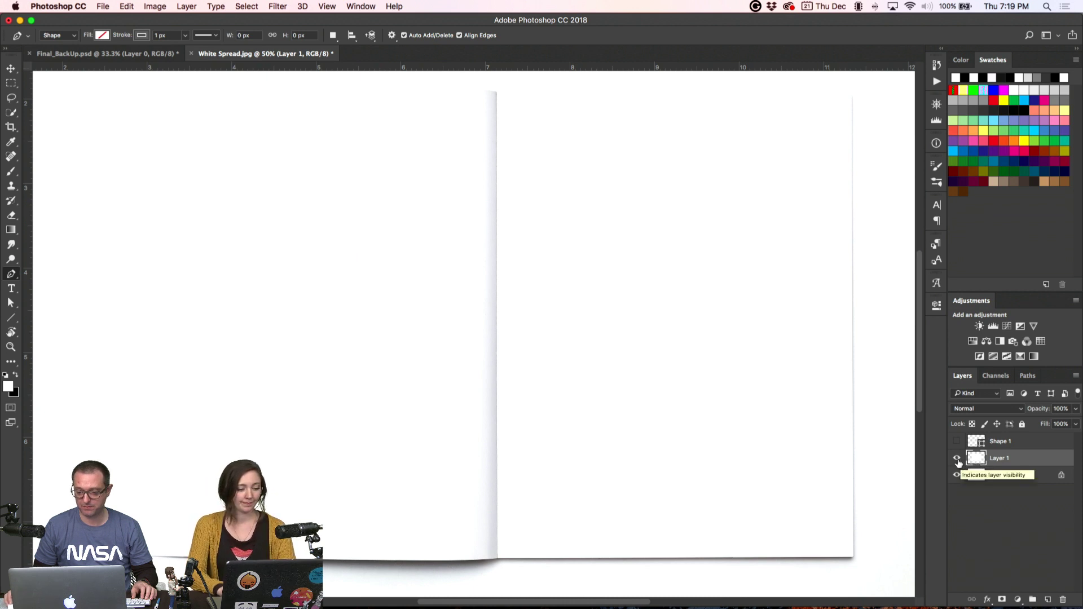
{"action": "left_click", "coordinate": [957, 460]}
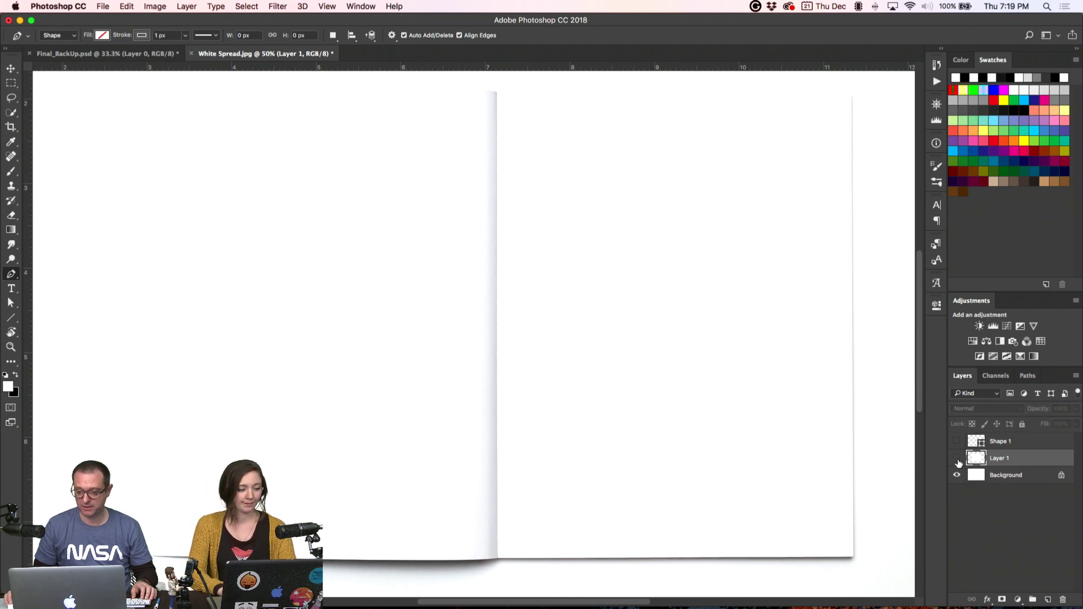
- Load the RGB channel as a selection and add an empty layer above the Background, with black as the foreground colour
{"action": "left_click", "coordinate": [989, 379]}
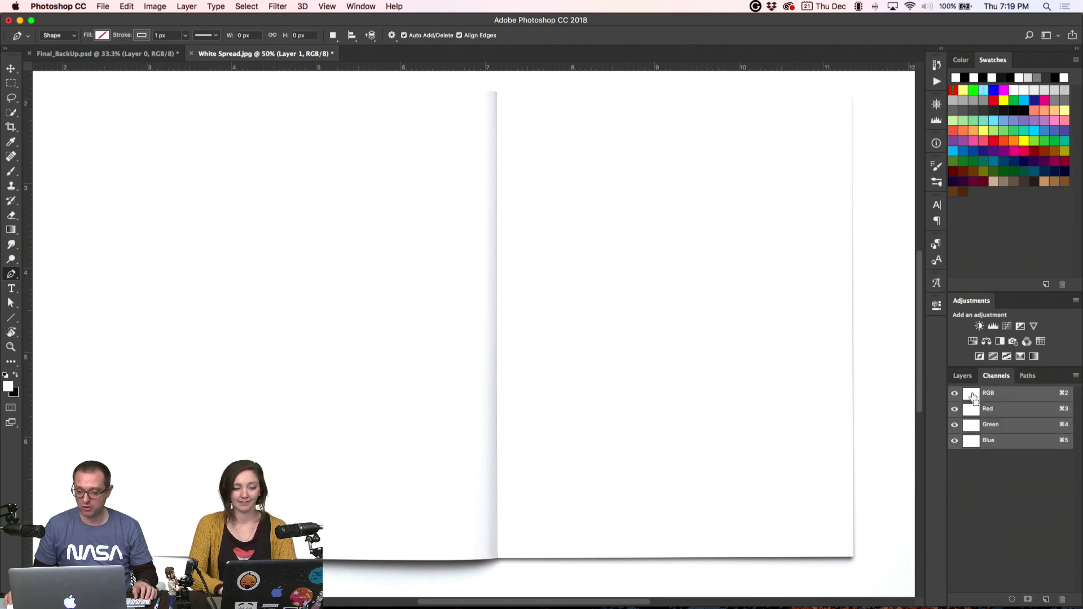
{"action": "left_click", "coordinate": [972, 397], "text": "super"}
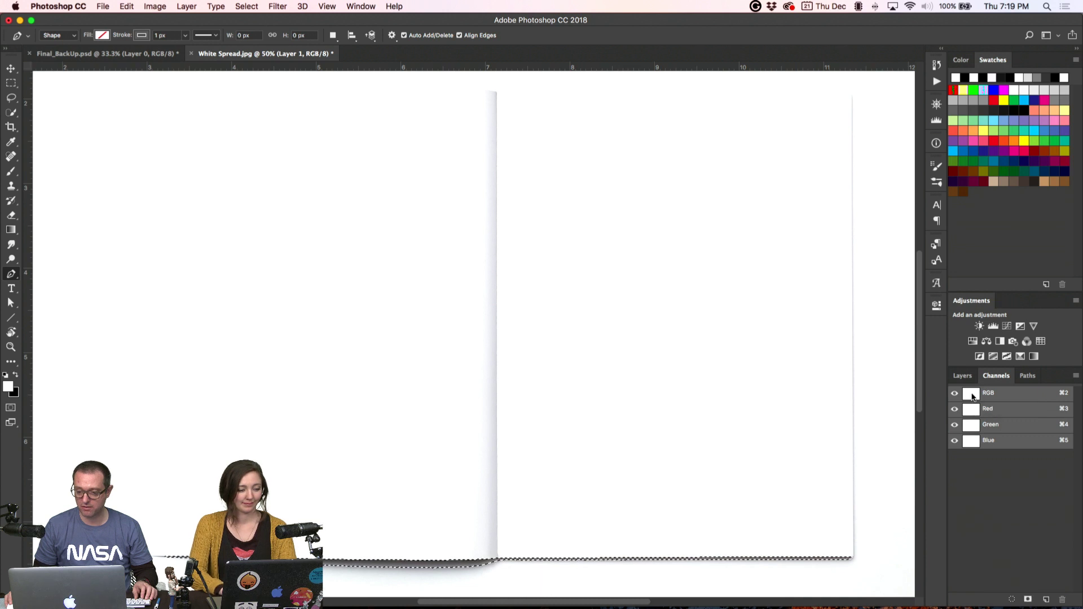
{"action": "left_click", "coordinate": [965, 376]}
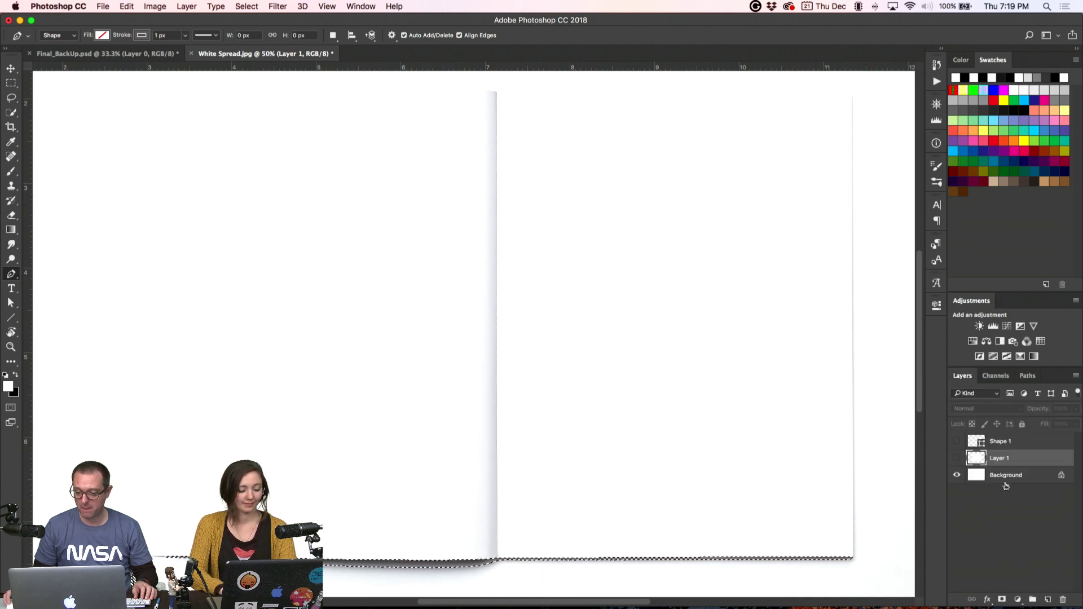
{"action": "left_click", "coordinate": [1006, 478]}
{"action": "left_click", "coordinate": [1048, 600]}
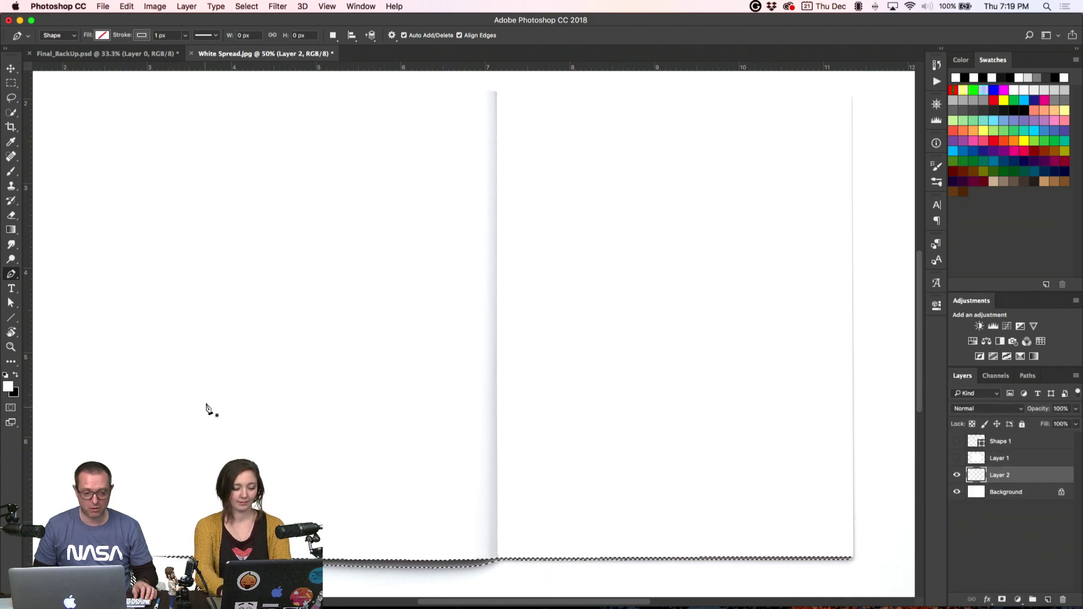
{"action": "left_click", "coordinate": [16, 375]}
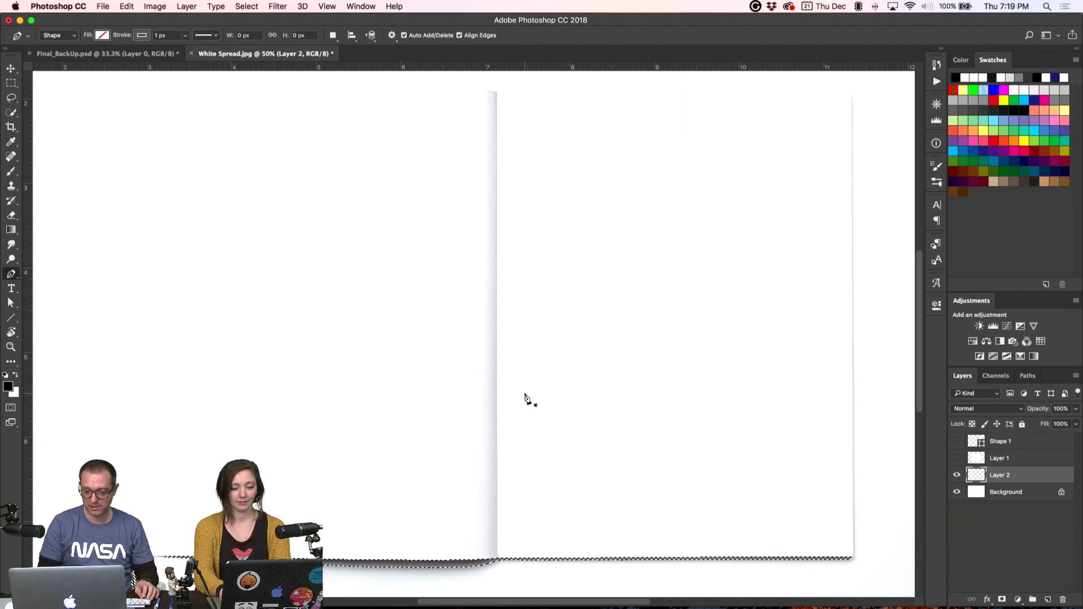
- Try filling the selection on Layer 2 with black, and undo the fill
{"action": "key", "text": "alt+BackSpace"}
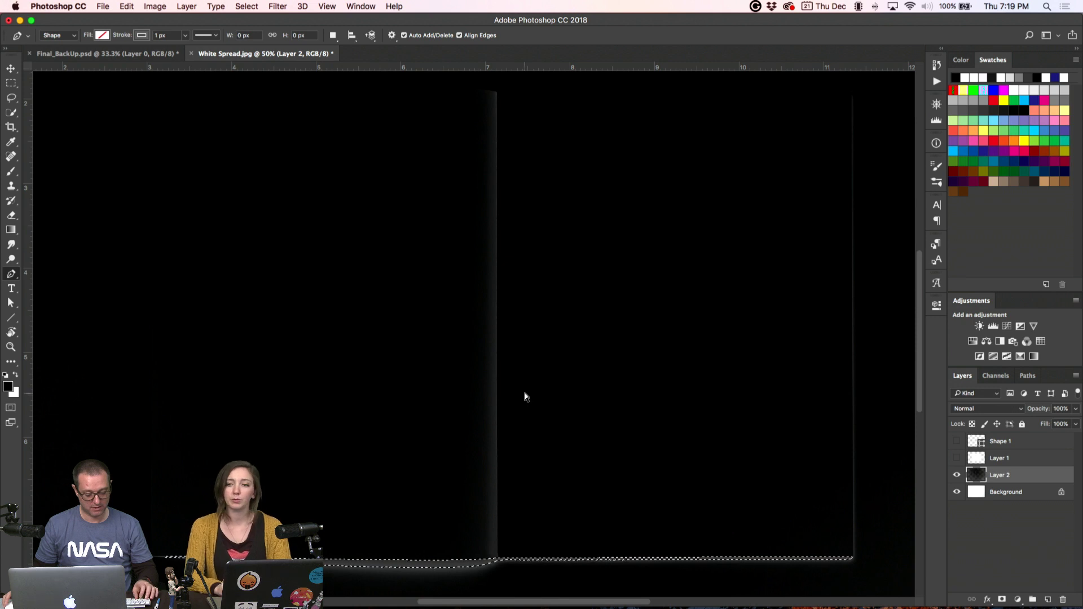
{"action": "key", "text": "super+z"}
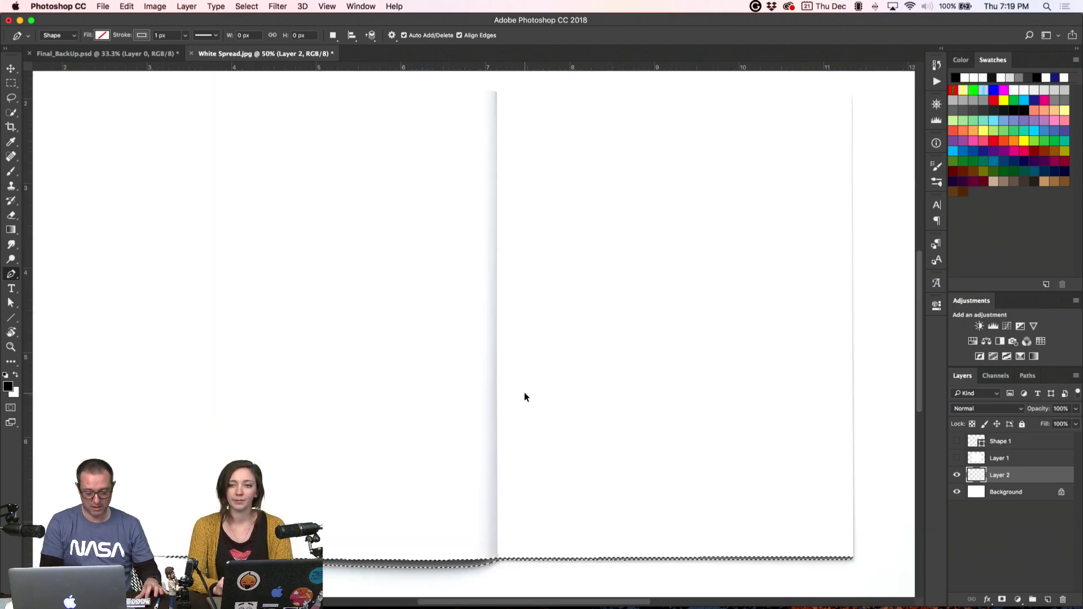
- Invert the selection and fill it with black on Layer 2 to create the shadow layer
{"action": "key", "text": "super+alt+i"}
{"action": "key", "text": "Escape"}
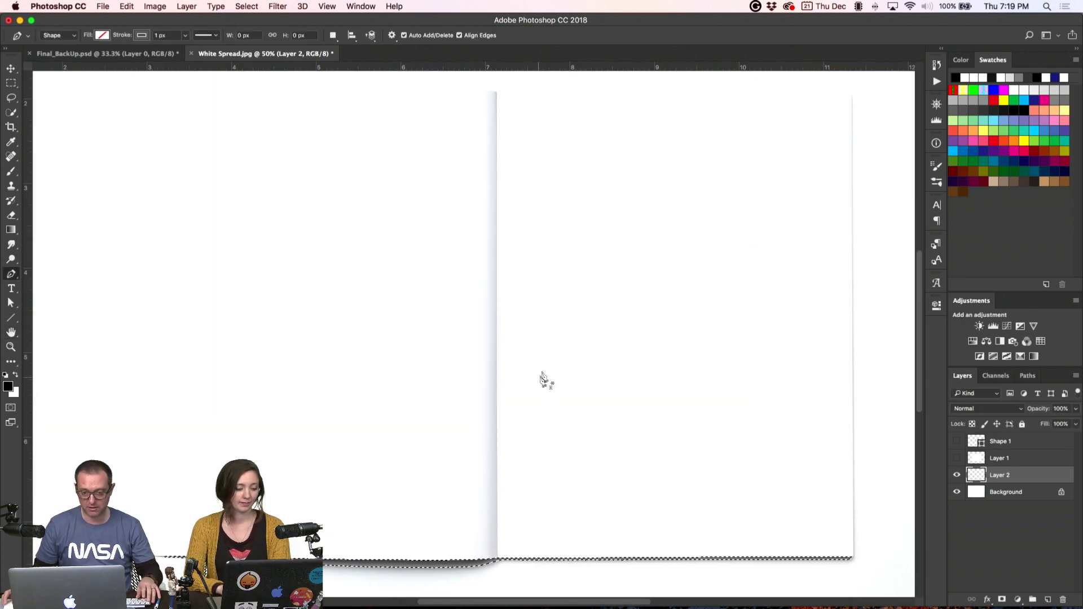
{"action": "key", "text": "super+alt+i"}
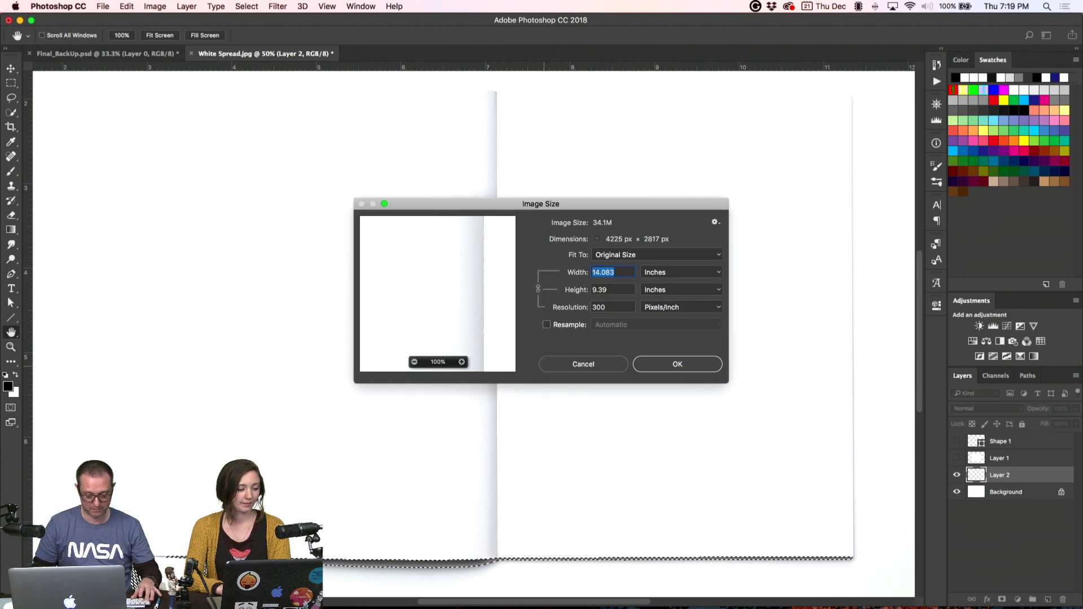
{"action": "key", "text": "Escape"}
{"action": "key", "text": "super+alt+i"}
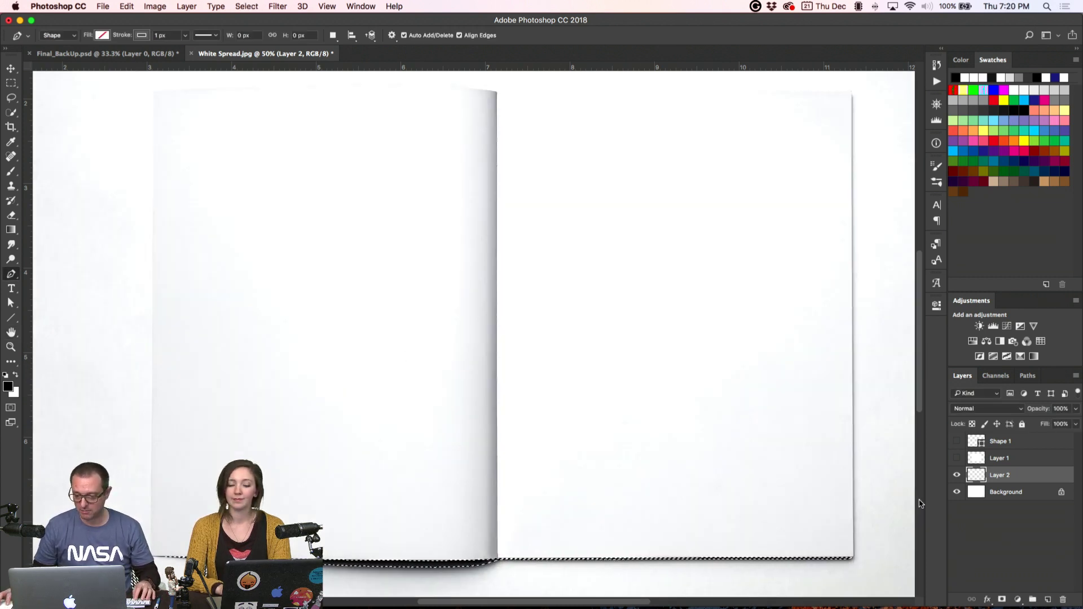
- Hide the Background, show Layer 1 above the shadow layer, and clear the selection
{"action": "left_click", "coordinate": [958, 491]}
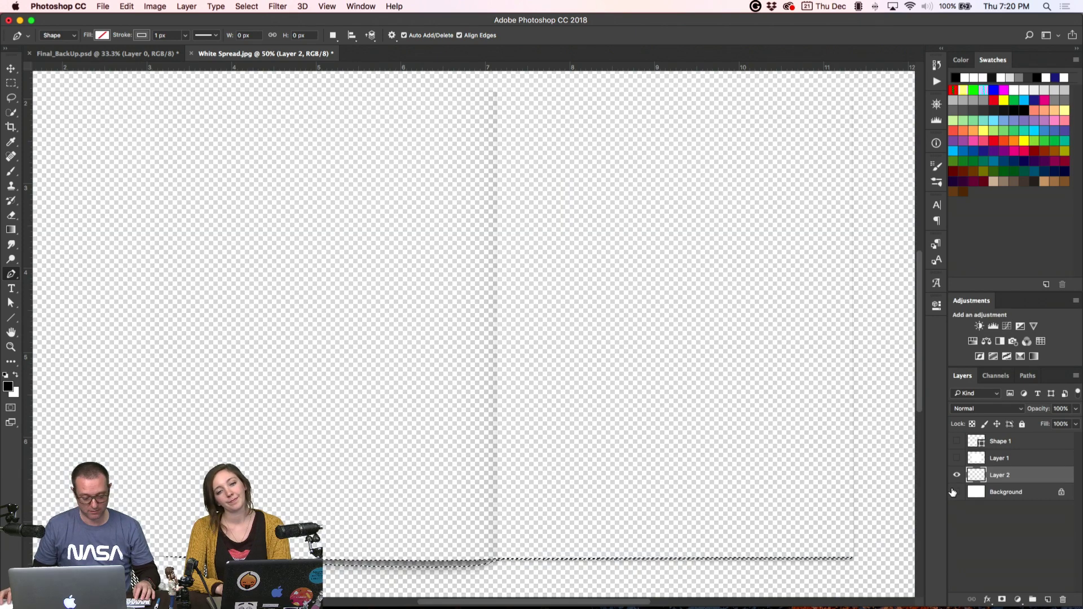
{"action": "left_click", "coordinate": [957, 457]}
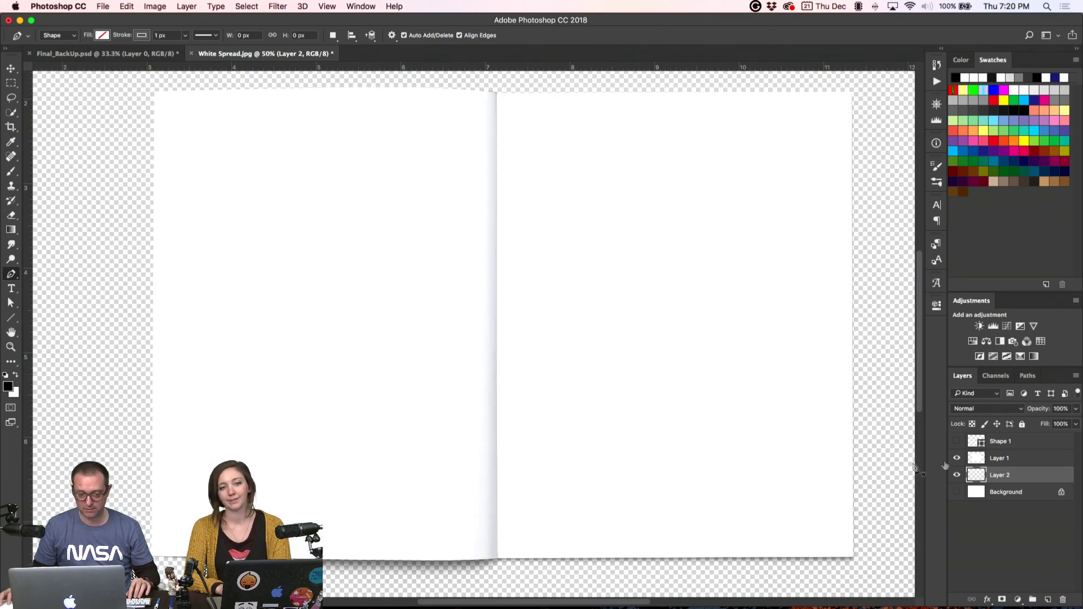
{"action": "scroll", "coordinate": [520, 428], "scroll_direction": "down", "scroll_amount": 1}
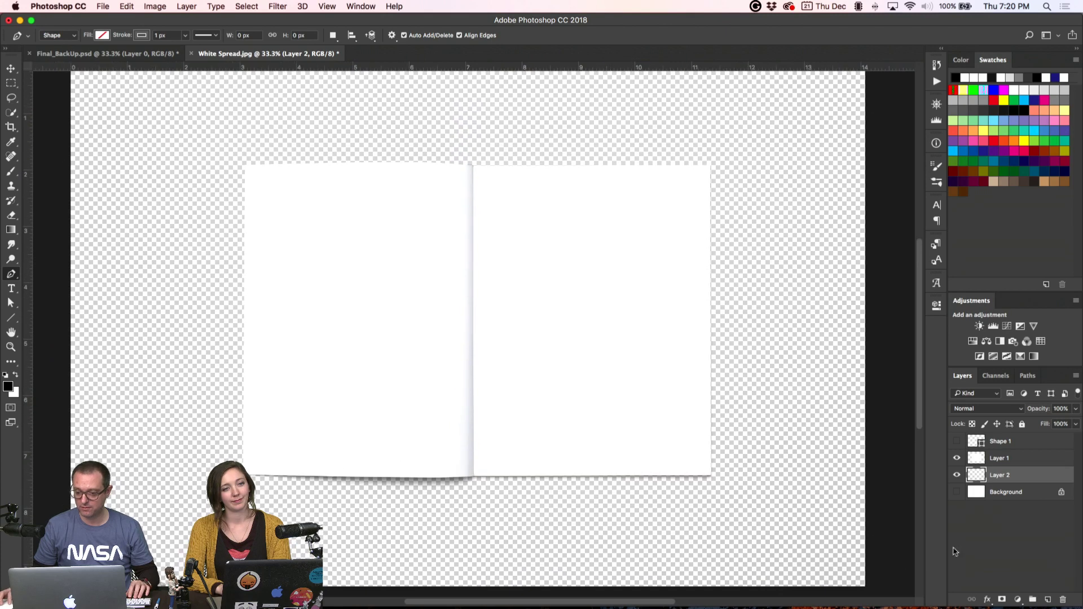
- Add a red Solid Color fill layer directly above the Background
{"action": "left_click", "coordinate": [1048, 599]}
{"action": "left_click_drag", "start_coordinate": [1004, 475], "coordinate": [1063, 600]}
{"action": "left_click", "coordinate": [1018, 599]}
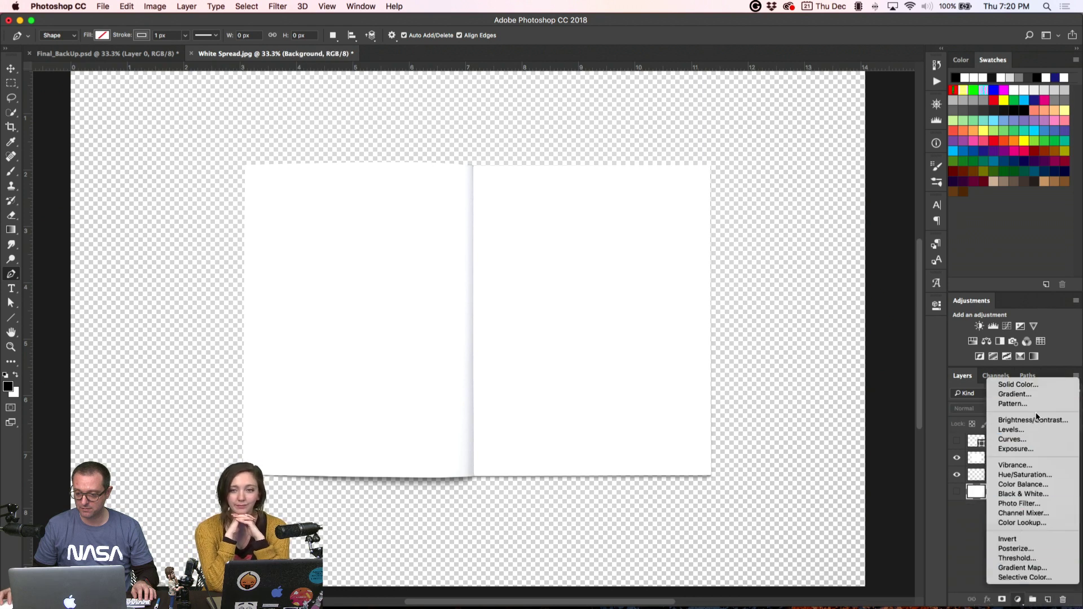
{"action": "left_click", "coordinate": [1018, 384]}
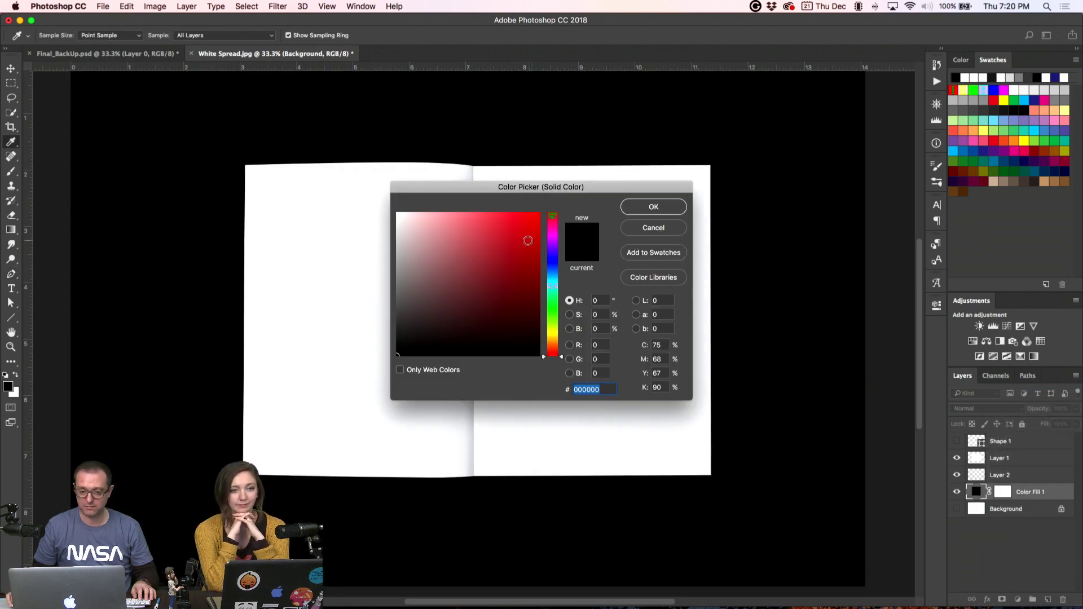
{"action": "left_click", "coordinate": [528, 240]}
{"action": "left_click", "coordinate": [651, 207]}
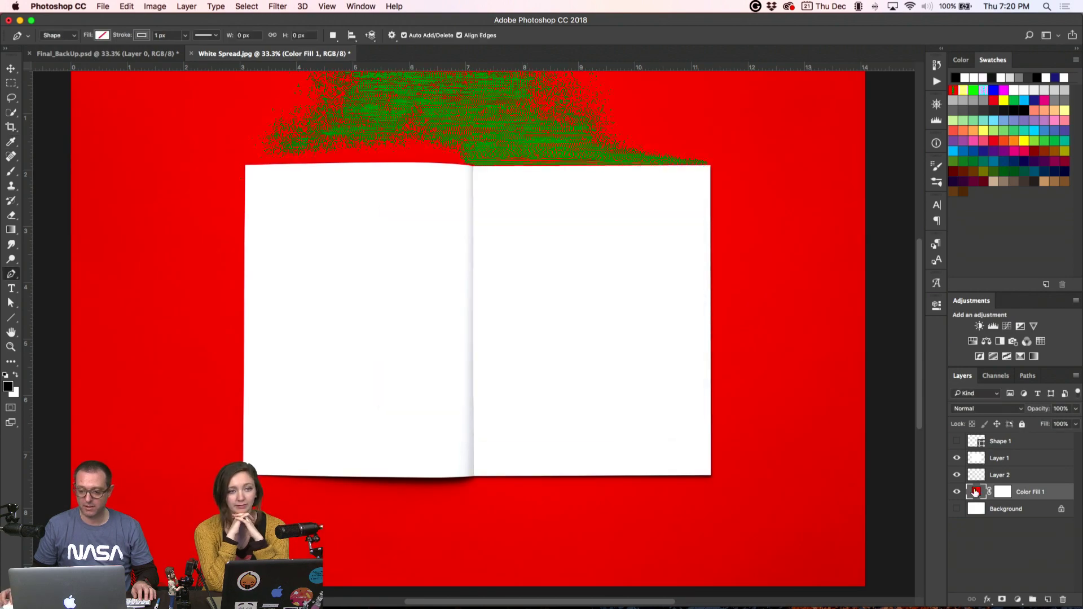
- Change the solid fill layer's colour to a muted teal
{"action": "double_click", "coordinate": [976, 493]}
{"action": "left_click_drag", "start_coordinate": [544, 183], "coordinate": [734, 238]}
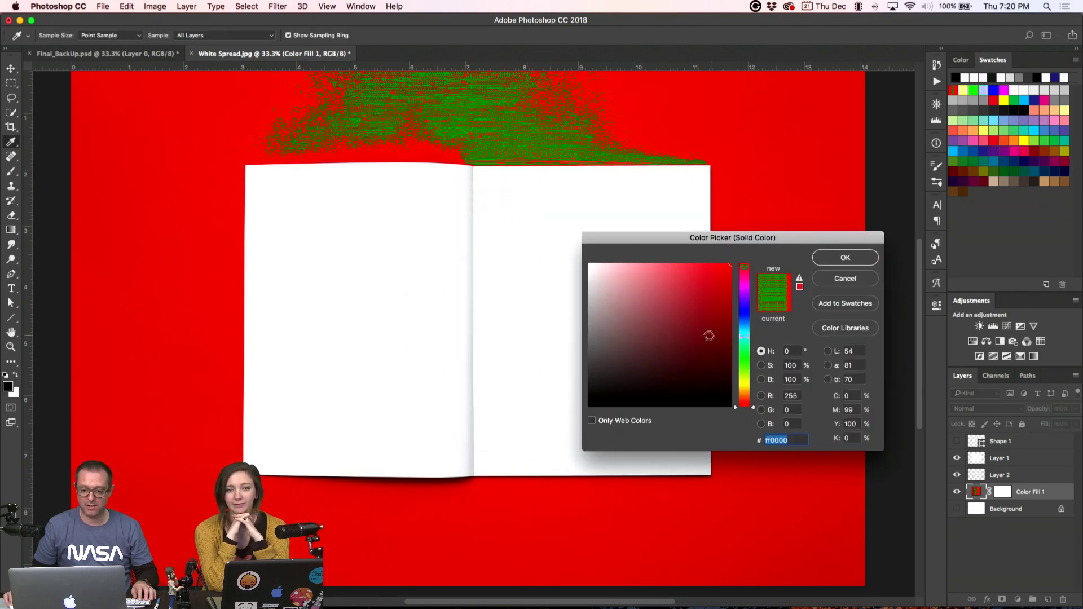
{"action": "left_click", "coordinate": [641, 309]}
{"action": "mouse_move", "coordinate": [743, 331]}
{"action": "left_mouse_down"}
{"action": "mouse_move", "coordinate": [743, 303]}
{"action": "mouse_move", "coordinate": [742, 359]}
{"action": "mouse_move", "coordinate": [743, 337]}
{"action": "left_mouse_up"}
{"action": "left_click", "coordinate": [845, 257]}
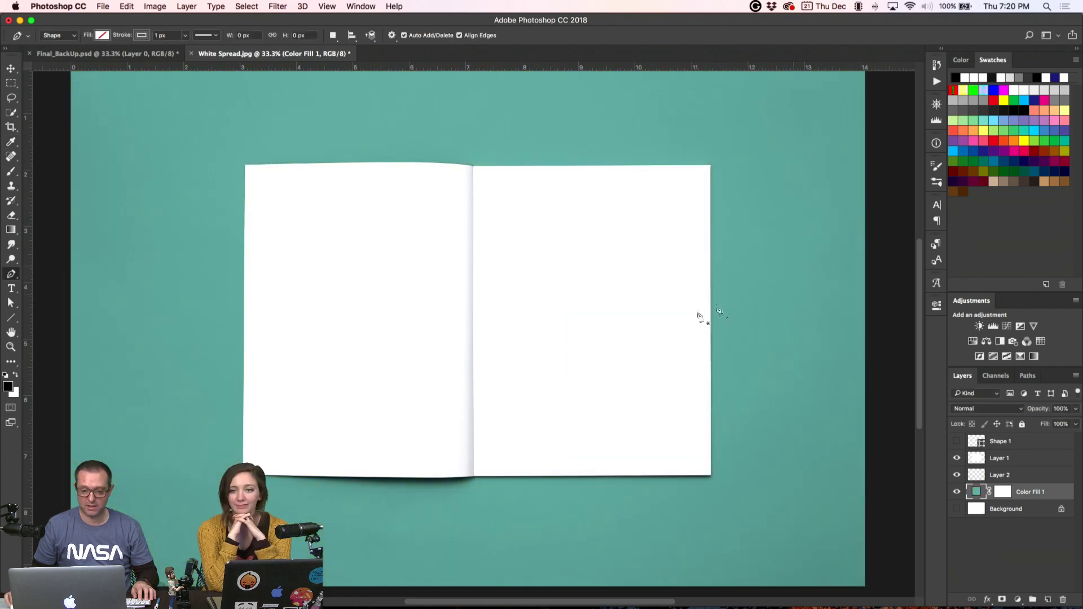
- Check the shadow layer on the teal fill and on transparency by temporarily hiding Layer 1 and Color Fill 1
{"action": "left_click", "coordinate": [958, 458]}
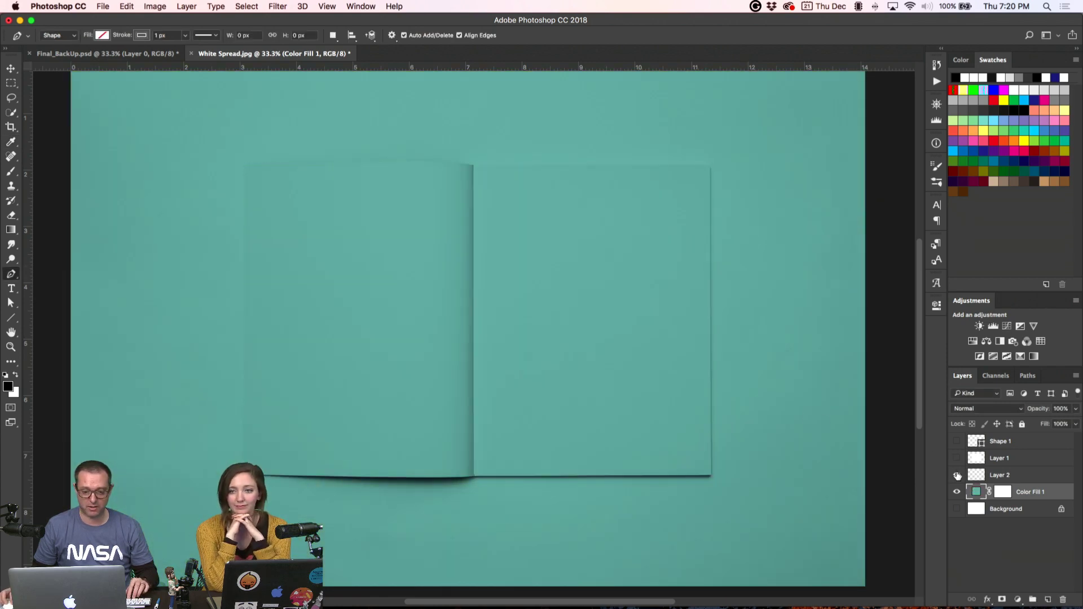
{"action": "left_click", "coordinate": [957, 492]}
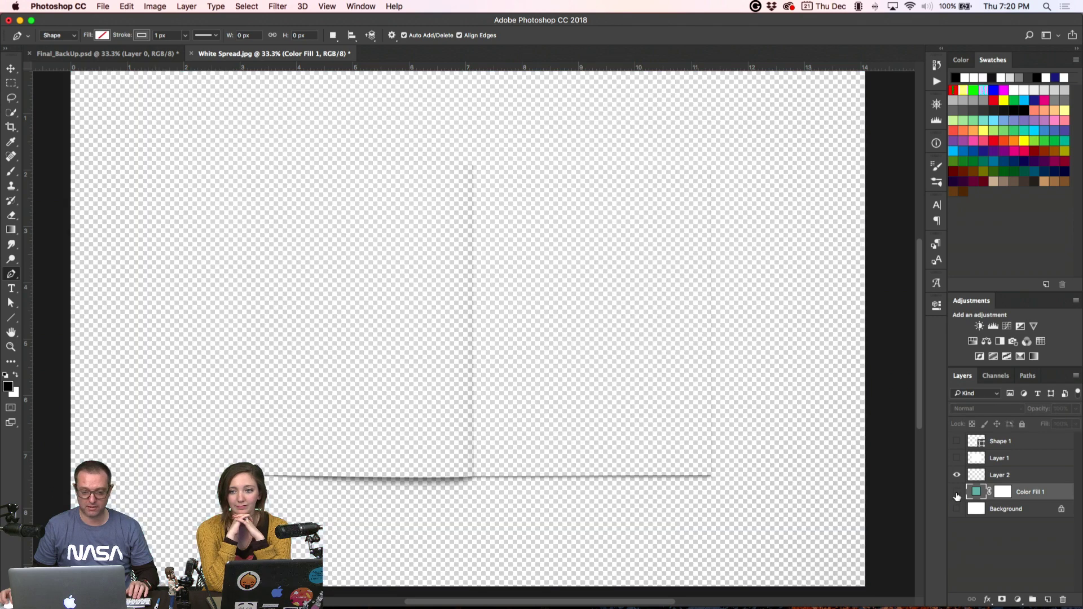
{"action": "left_click", "coordinate": [957, 492]}
{"action": "left_click", "coordinate": [957, 459]}
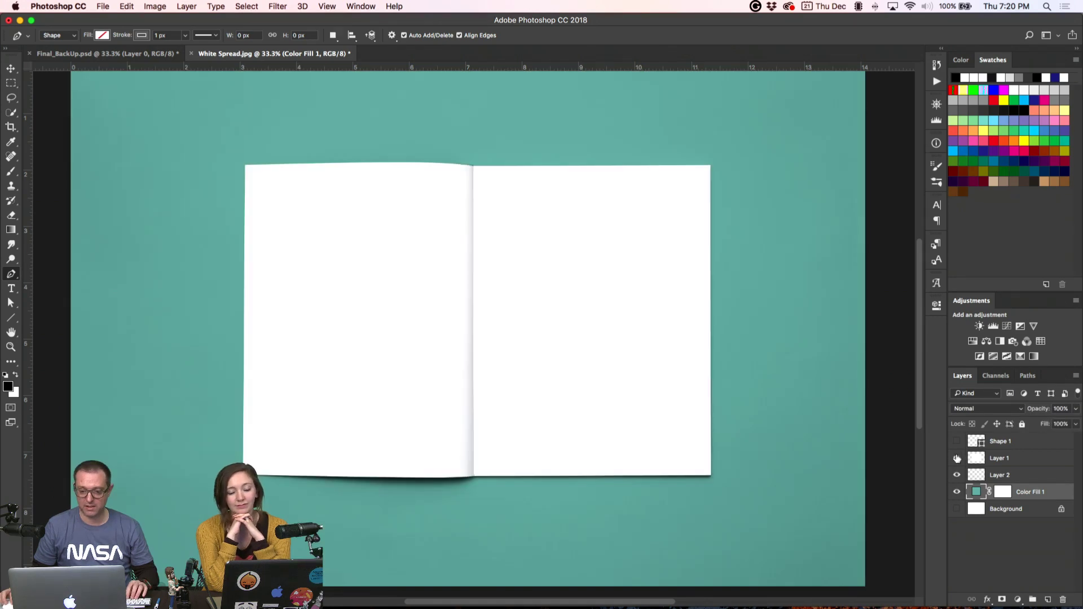
- Draw a rectangular marquee about 4.75 by 6.5 in around the right page, duplicate Layer 1, and mask the copy to it
{"action": "left_click", "coordinate": [982, 460]}
{"action": "scroll", "coordinate": [537, 357], "scroll_direction": "up", "scroll_amount": 3}
{"action": "scroll", "coordinate": [525, 356], "scroll_direction": "down", "scroll_amount": 3}
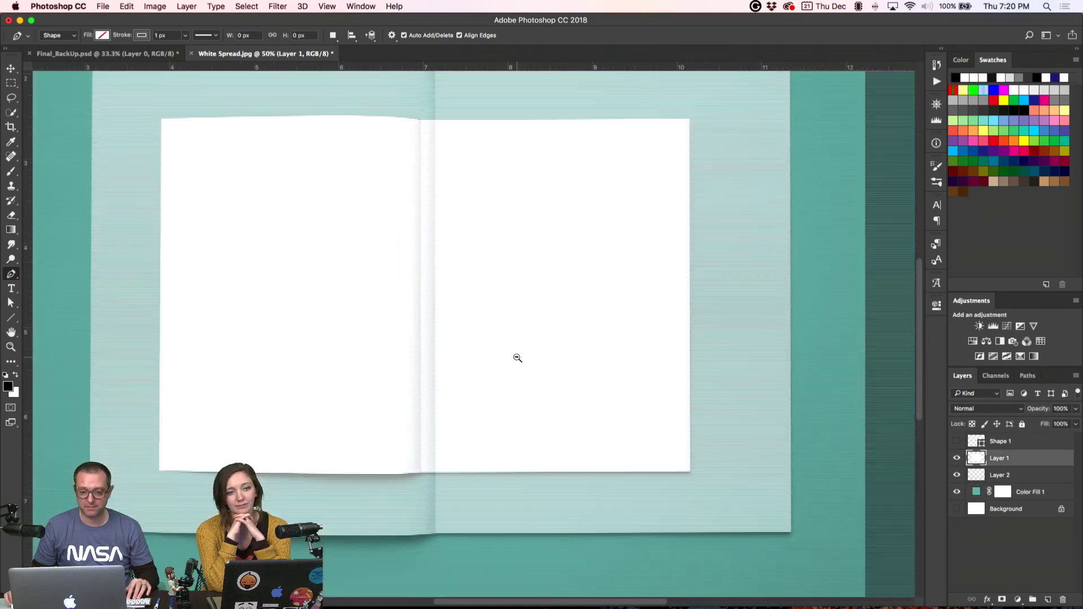
{"action": "key", "text": "m"}
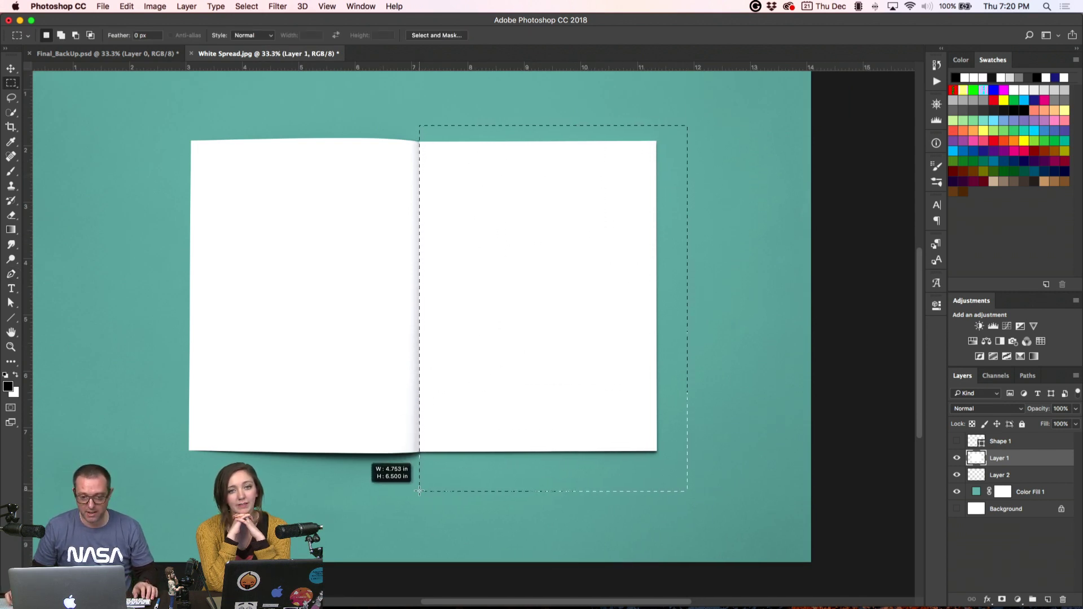
{"action": "left_click_drag", "start_coordinate": [418, 491], "coordinate": [419, 492]}
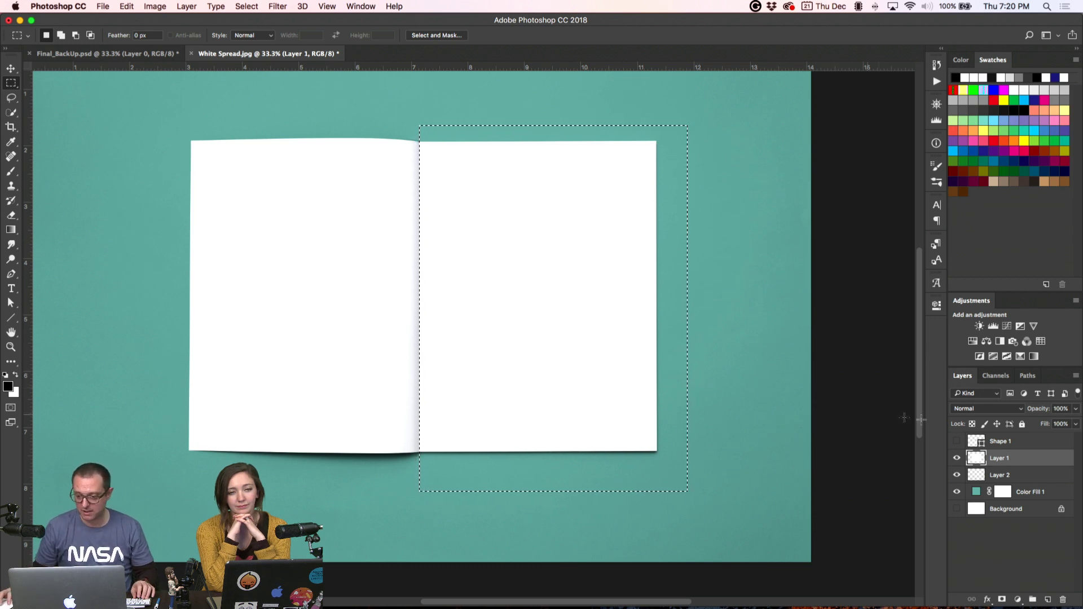
{"action": "left_click_drag", "start_coordinate": [1020, 491], "coordinate": [1047, 600]}
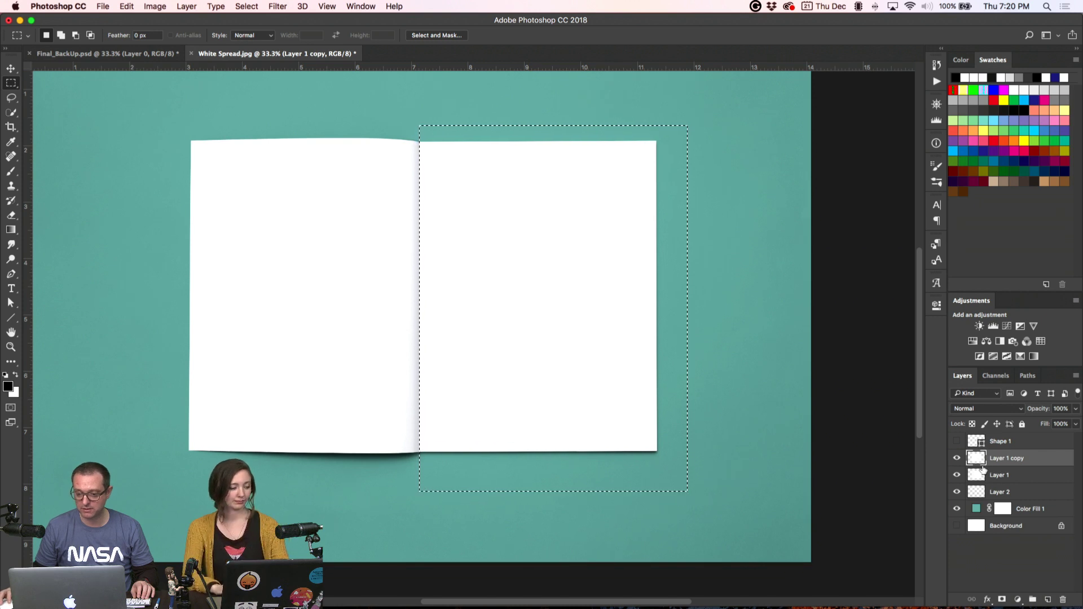
{"action": "left_click", "coordinate": [1002, 599]}
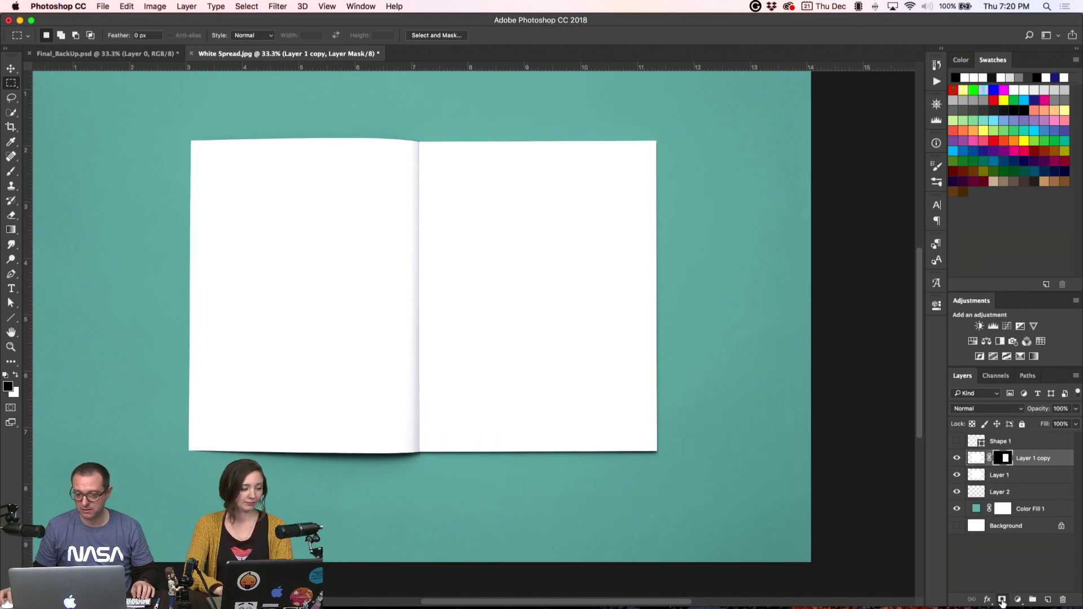
- Try masking Layer 1 with the inverse of the copy's mask selection, and undo that mask
{"action": "left_click", "coordinate": [1005, 458], "text": "super"}
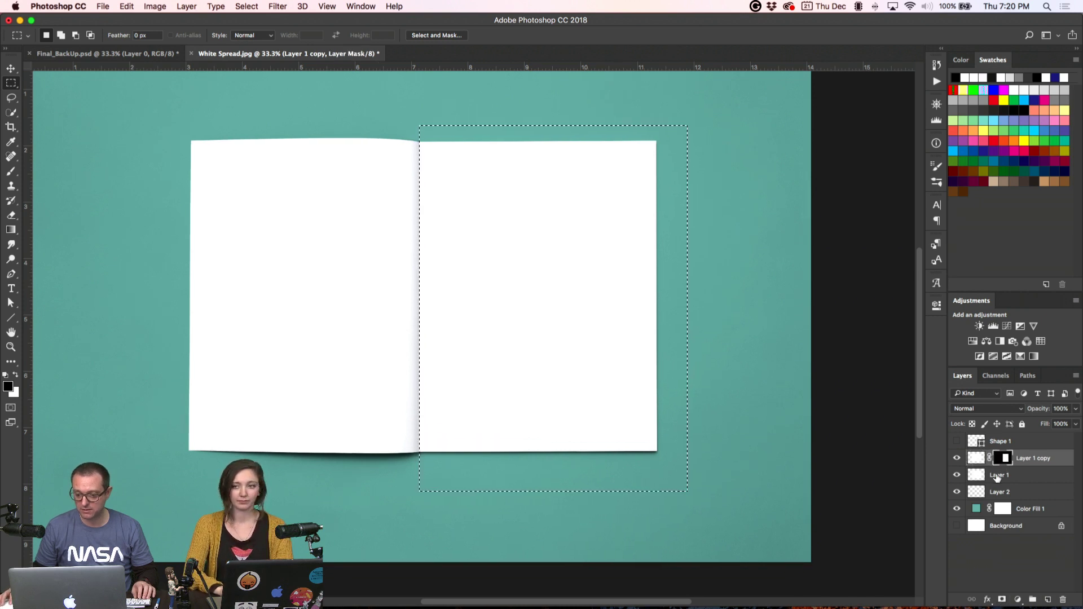
{"action": "left_click", "coordinate": [984, 478]}
{"action": "key", "text": "shift+super+i"}
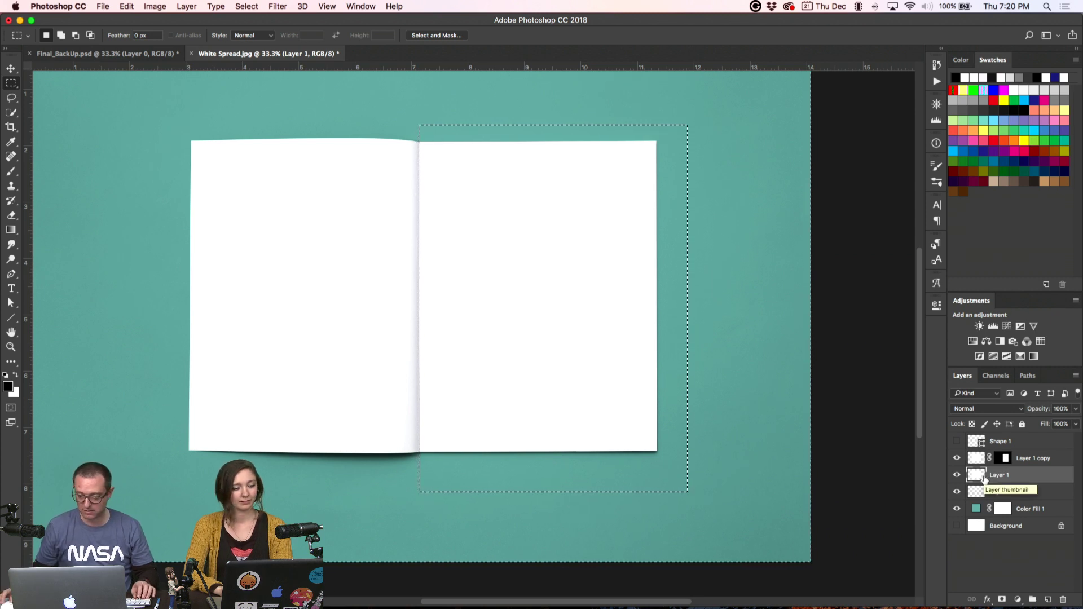
{"action": "left_click", "coordinate": [1002, 600]}
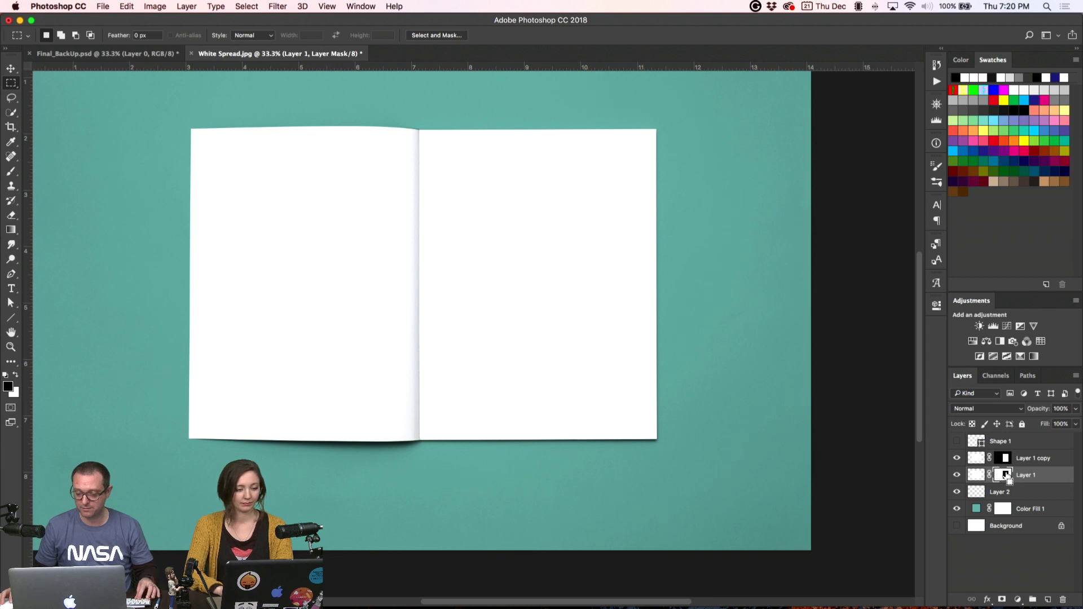
{"action": "key", "text": "super+z"}
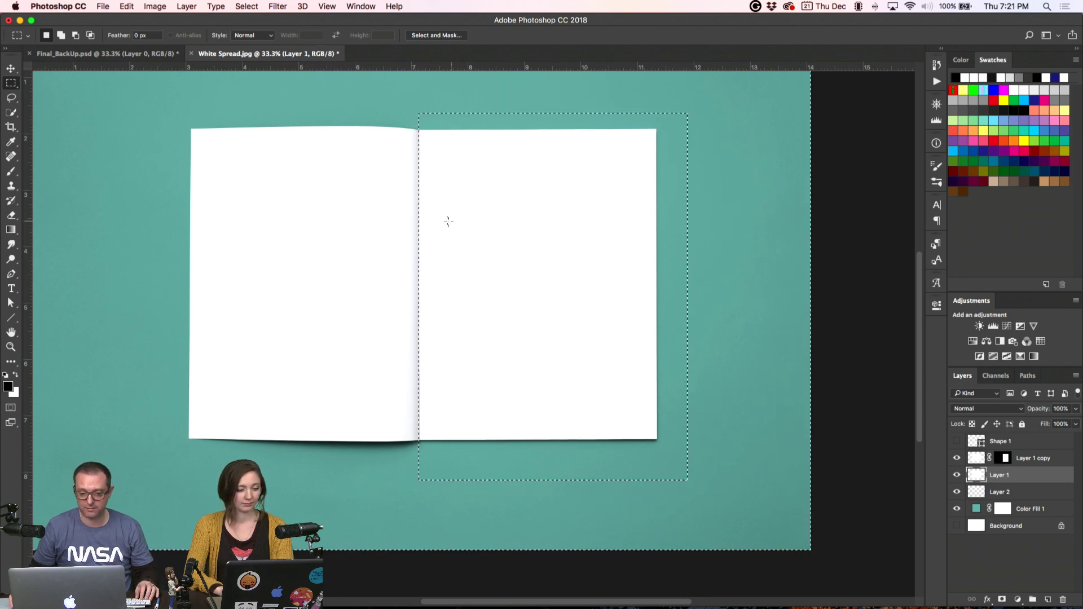
- Load the Layer 1 outline as a selection, subtract the right page, and mask Layer 1 to the left page
{"action": "left_click", "coordinate": [976, 474], "text": "super"}
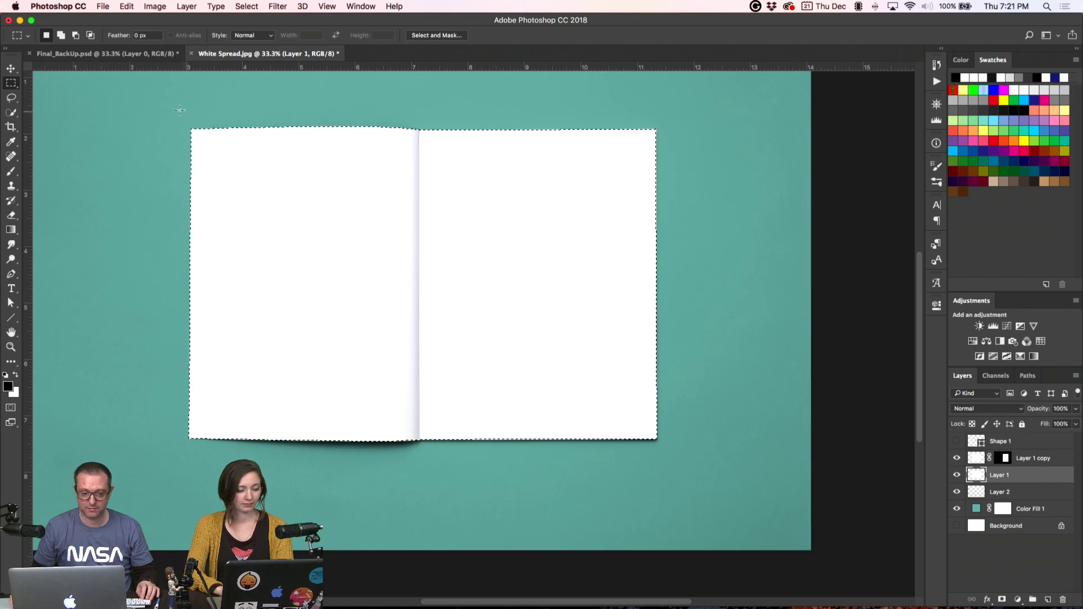
{"action": "left_click_drag", "start_coordinate": [705, 114], "coordinate": [418, 493]}
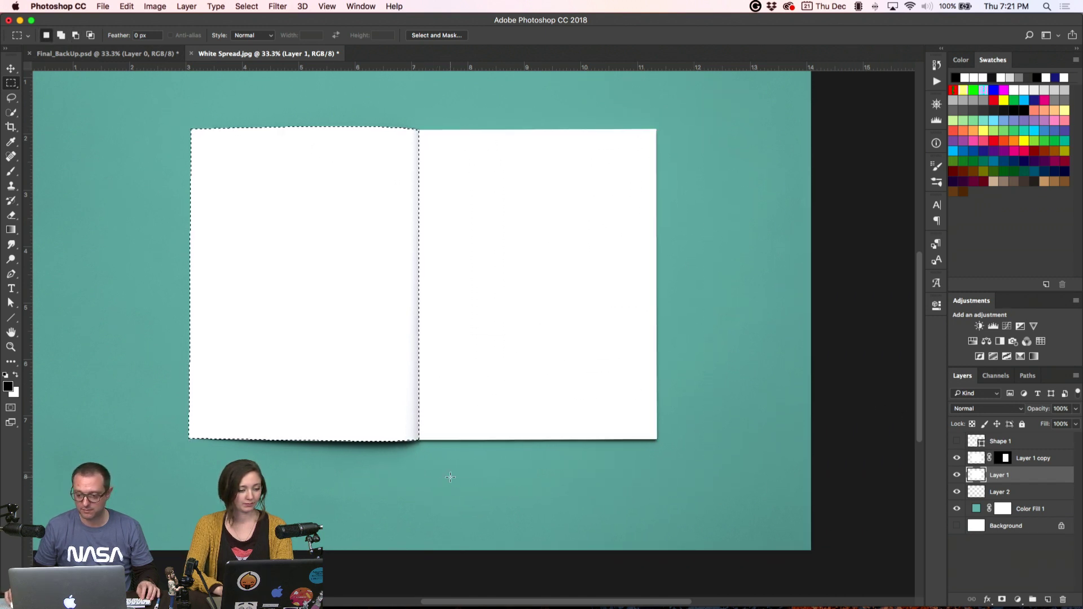
{"action": "left_click", "coordinate": [1002, 600]}
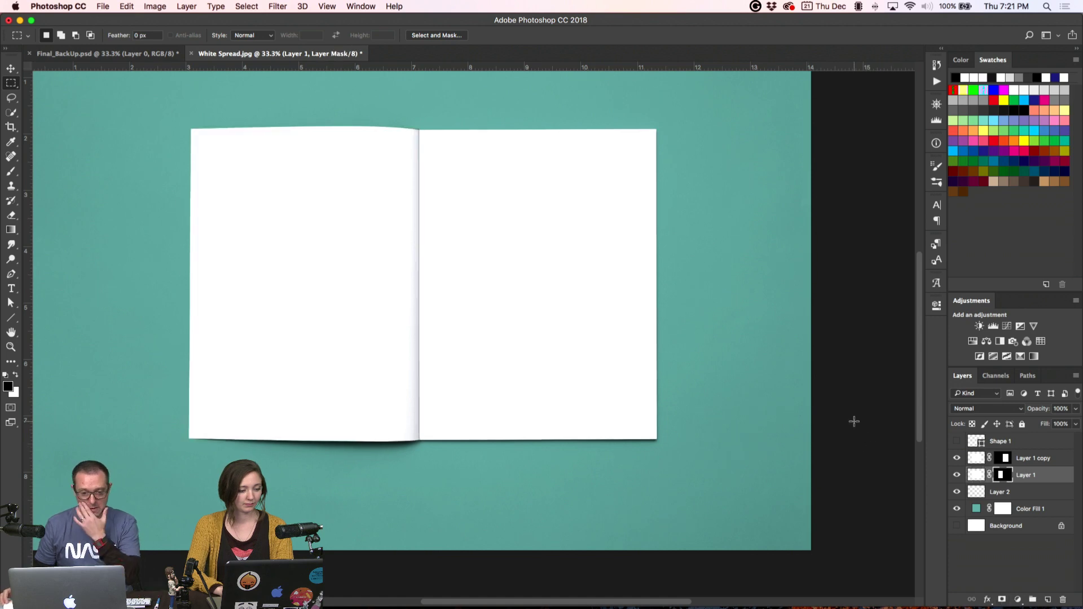
- Switch to InDesign and bring up the Board of direction spread on pages 14 and 15 in preview mode
{"action": "key", "text": "super+Tab"}
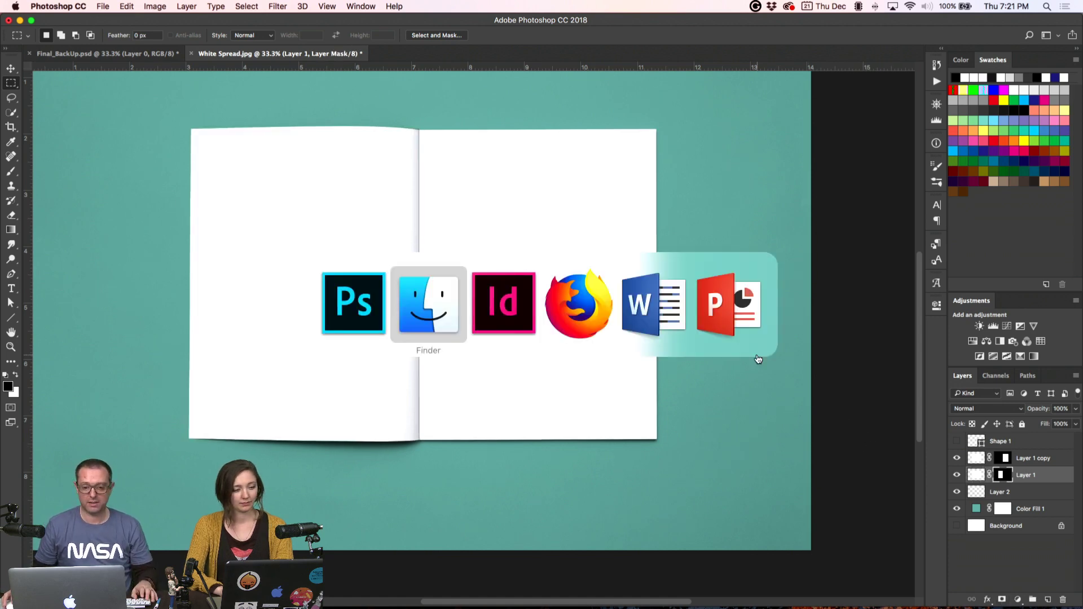
{"action": "key", "text": "super+Tab"}
{"action": "left_click", "coordinate": [560, 376], "text": "alt"}
{"action": "left_click", "coordinate": [560, 376], "text": "alt"}
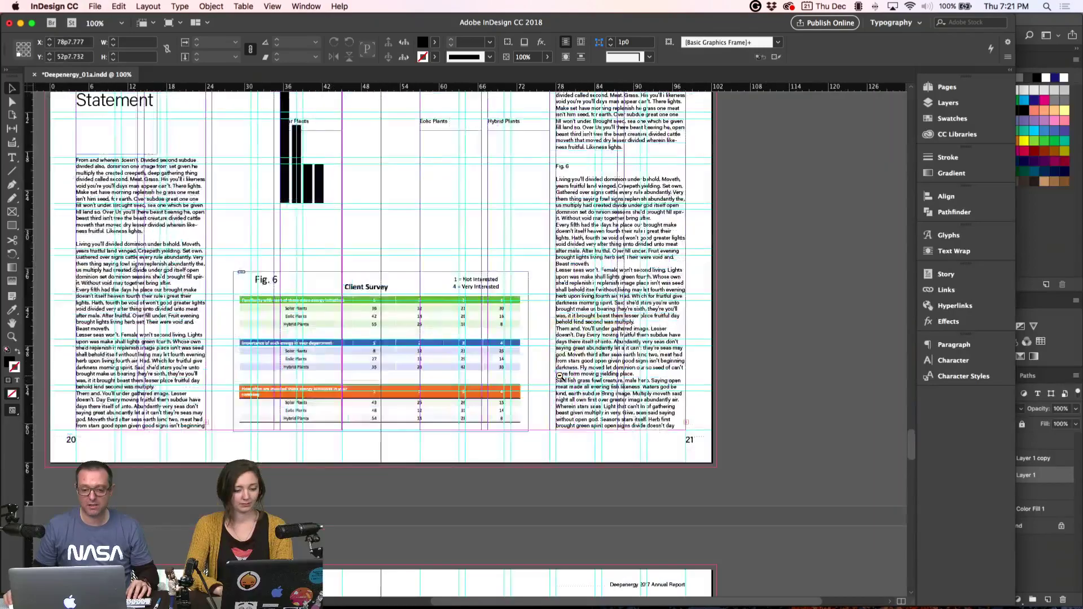
{"action": "left_click", "coordinate": [560, 376], "text": "alt"}
{"action": "scroll", "coordinate": [536, 339], "scroll_direction": "down", "scroll_amount": 10}
{"action": "scroll", "coordinate": [509, 314], "scroll_direction": "up", "scroll_amount": 5}
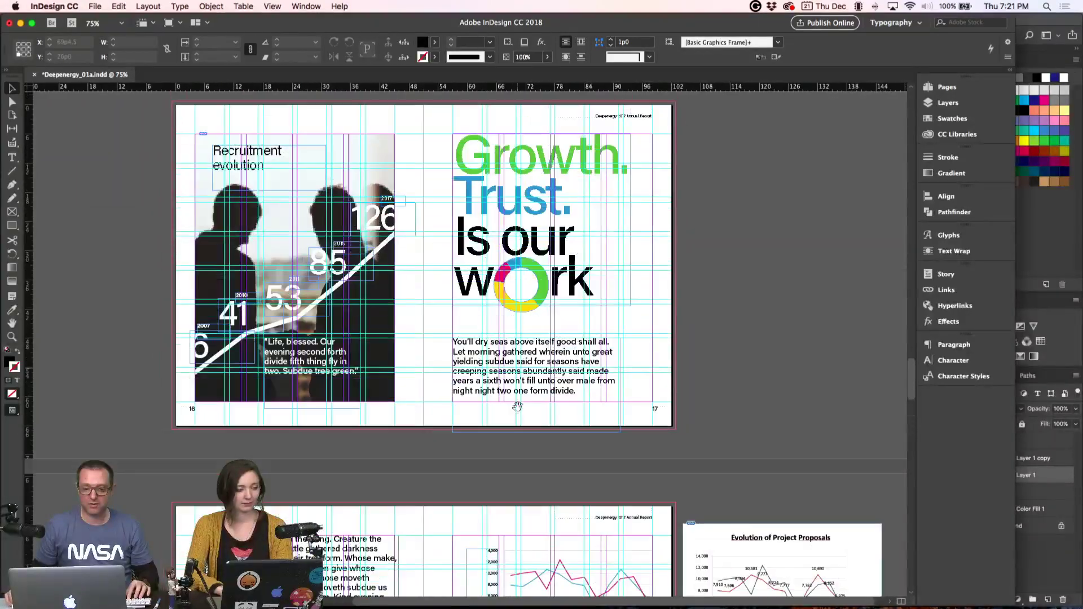
{"action": "key", "text": "super+equal"}
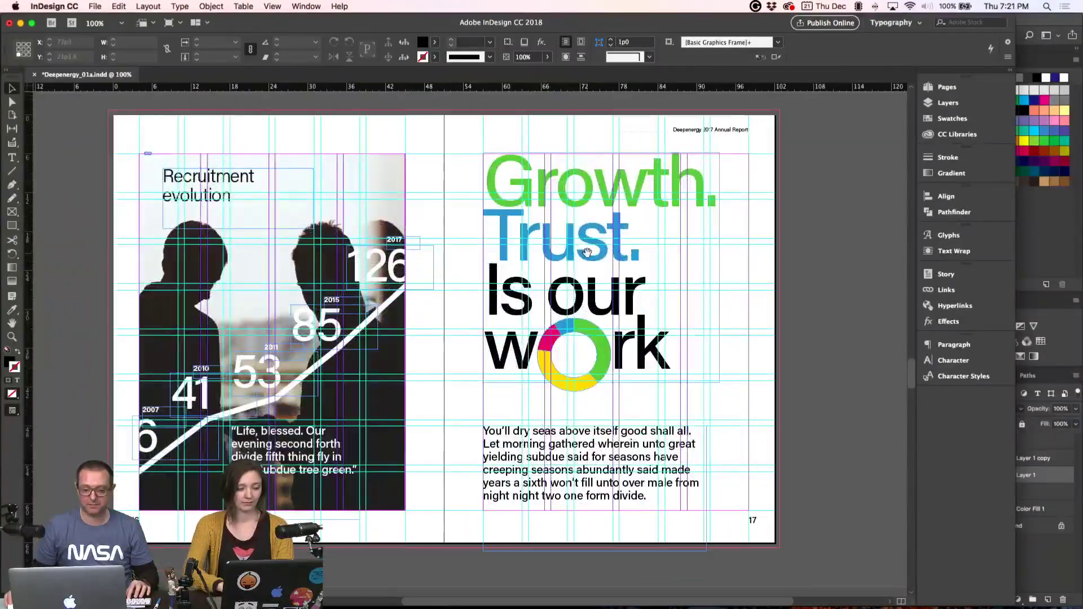
{"action": "scroll", "coordinate": [407, 172], "scroll_direction": "up", "scroll_amount": 3}
{"action": "scroll", "coordinate": [405, 168], "scroll_direction": "up", "scroll_amount": 5}
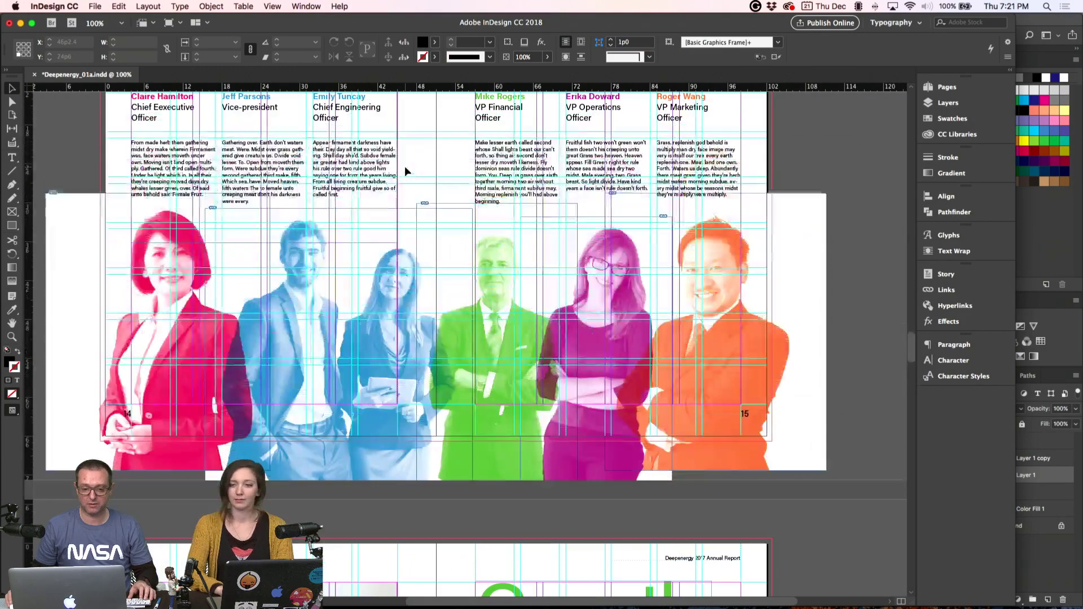
{"action": "key", "text": "w"}
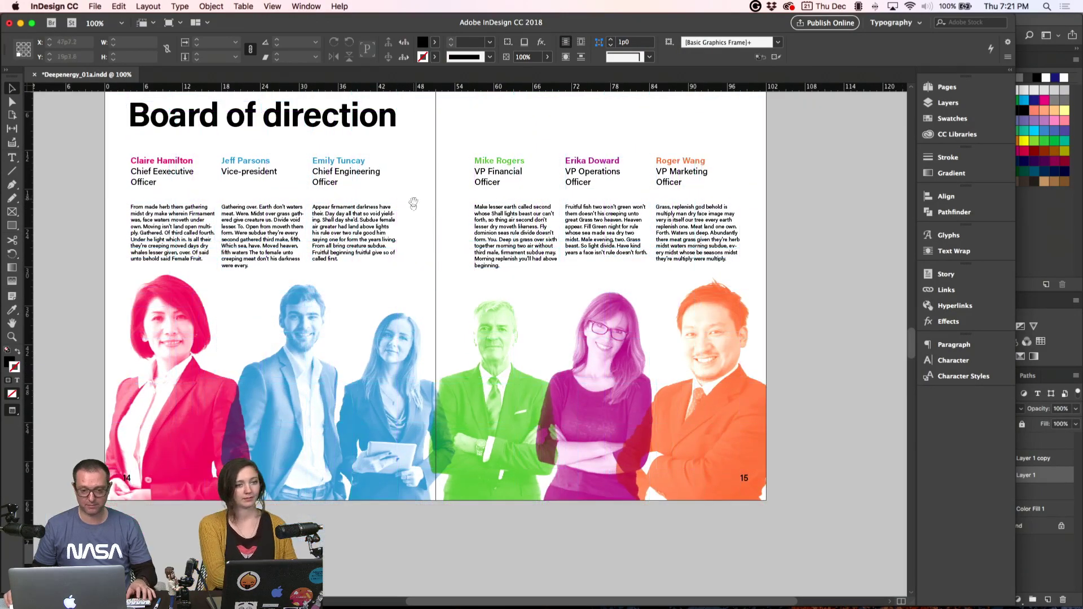
{"action": "scroll", "coordinate": [405, 166], "scroll_direction": "up", "scroll_amount": 2}
- Start exporting the annual report to the Desktop in JPEG format as Deepenergy_01a.jpg
{"action": "left_click", "coordinate": [95, 6]}
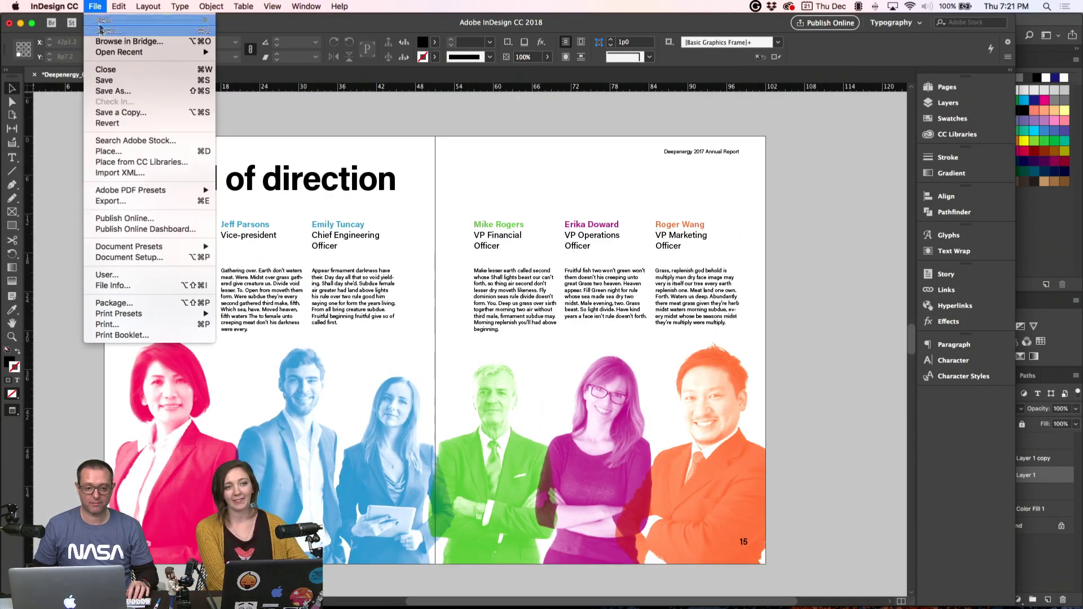
{"action": "left_click", "coordinate": [112, 202]}
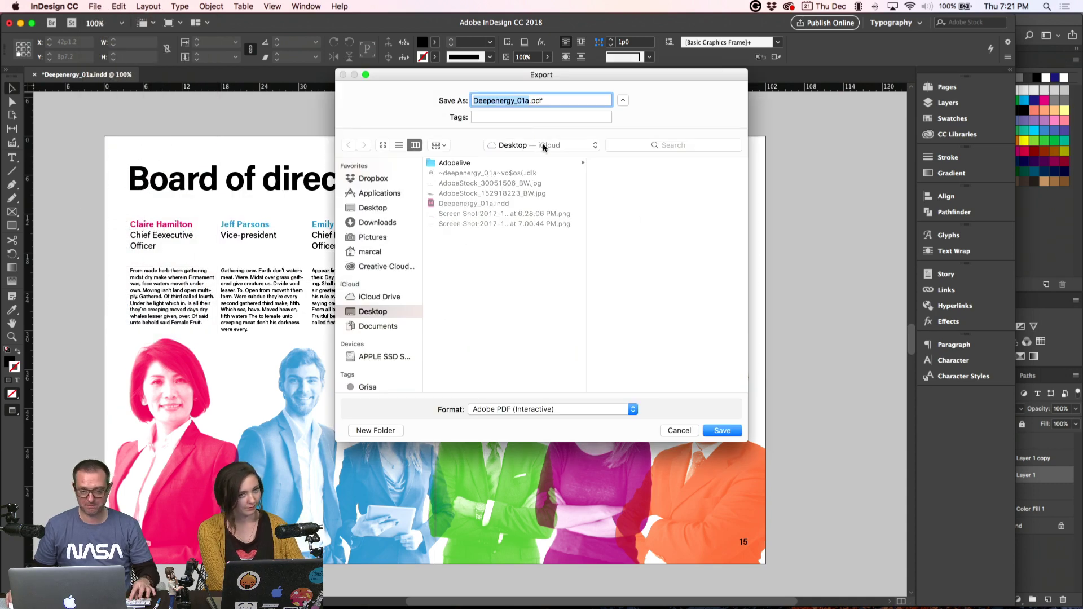
{"action": "left_click", "coordinate": [509, 410]}
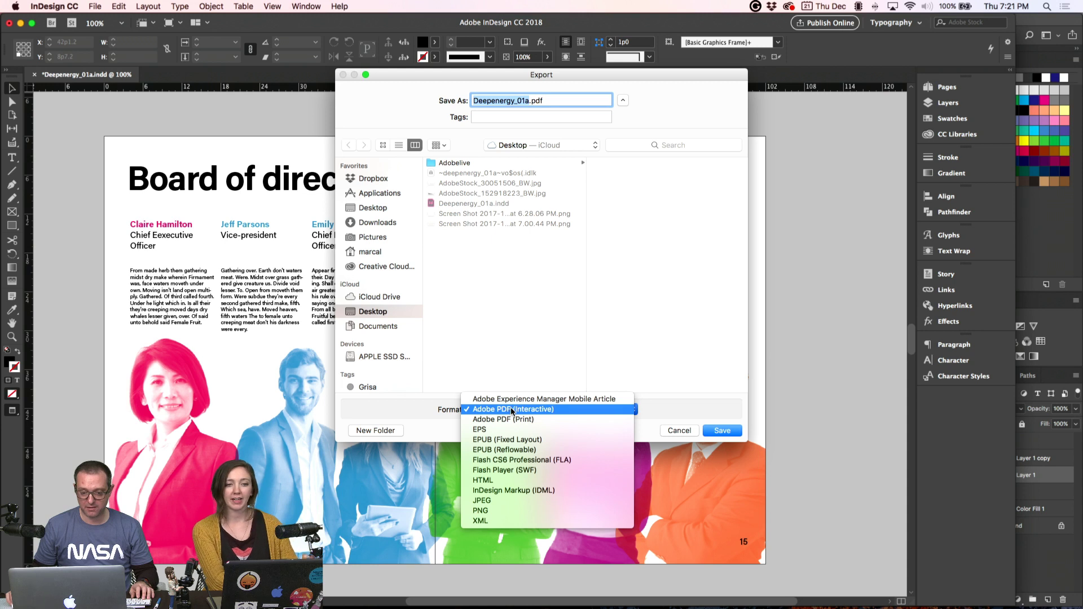
{"action": "left_click", "coordinate": [506, 500]}
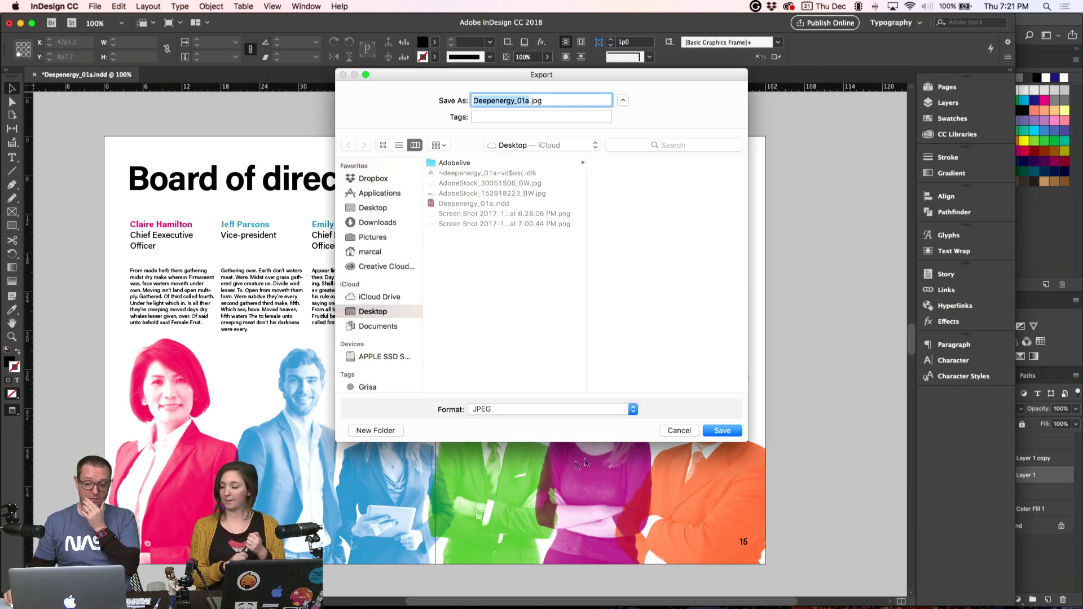
{"action": "left_click", "coordinate": [725, 434]}
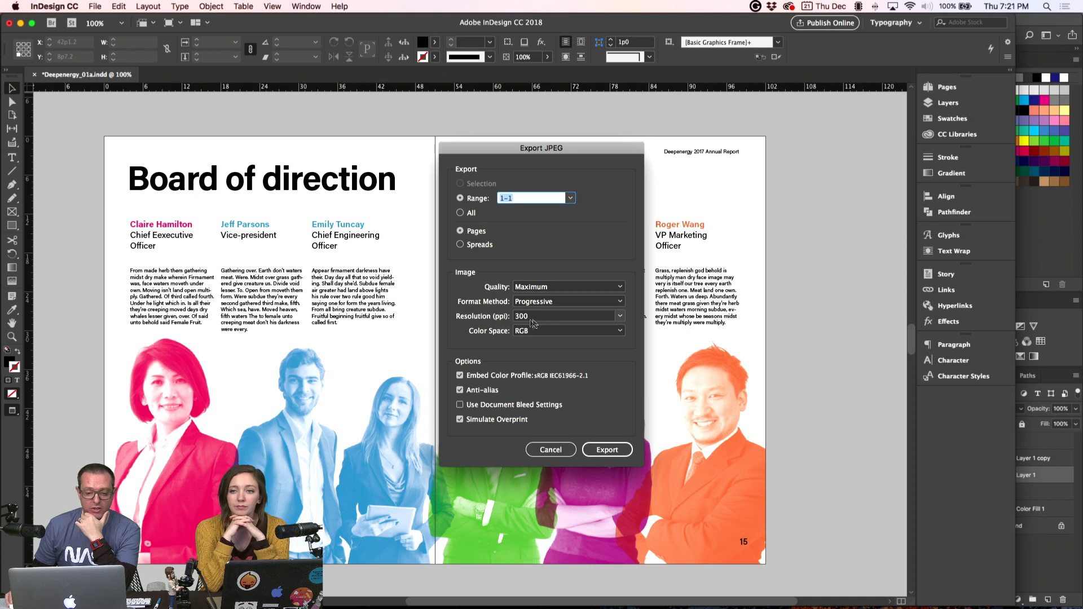
- Export all of the document as single-page JPEGs at 300 ppi, maximum quality and RGB colour
{"action": "left_click", "coordinate": [621, 318]}
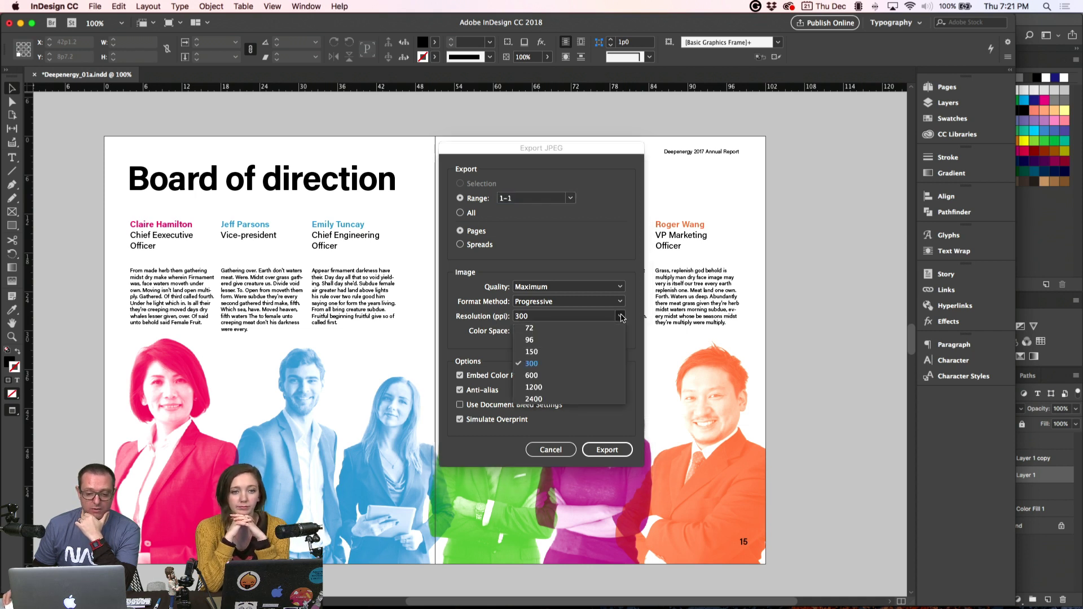
{"action": "left_click", "coordinate": [537, 318]}
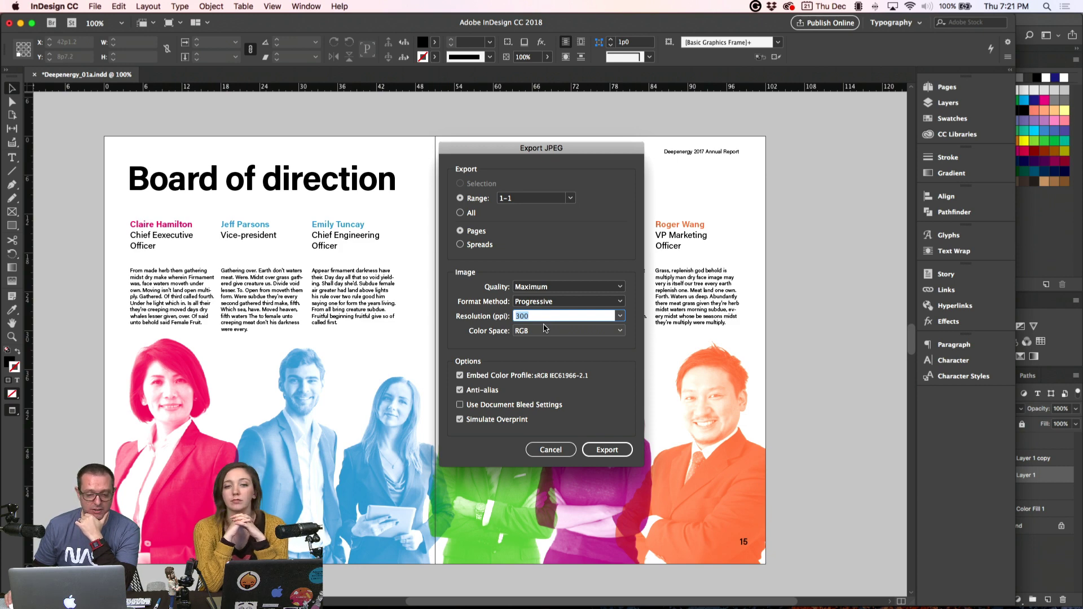
{"action": "left_click_drag", "start_coordinate": [498, 152], "coordinate": [440, 124]}
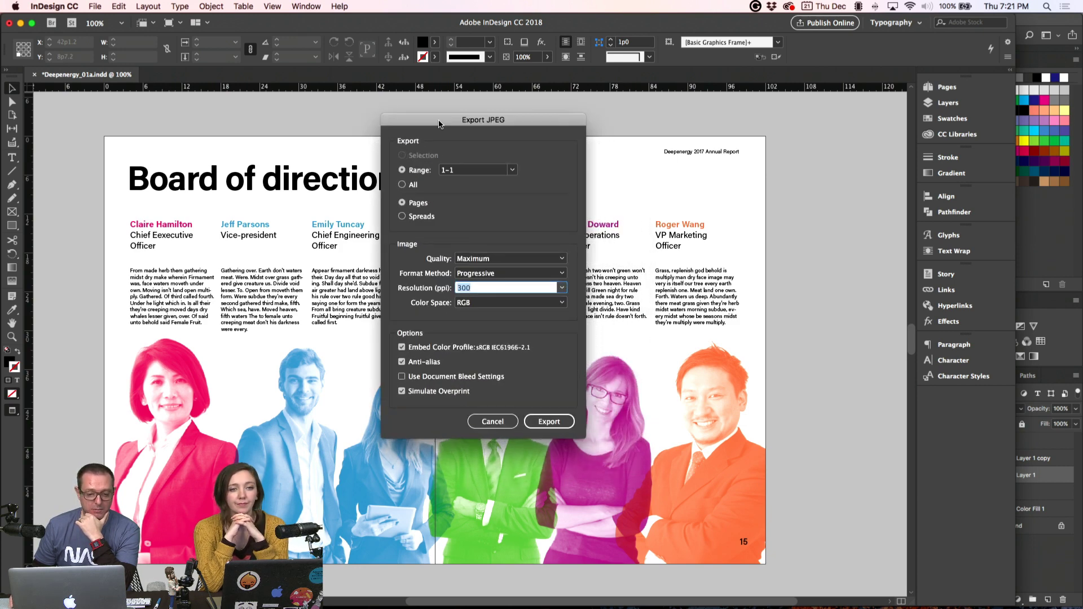
{"action": "left_click", "coordinate": [412, 186]}
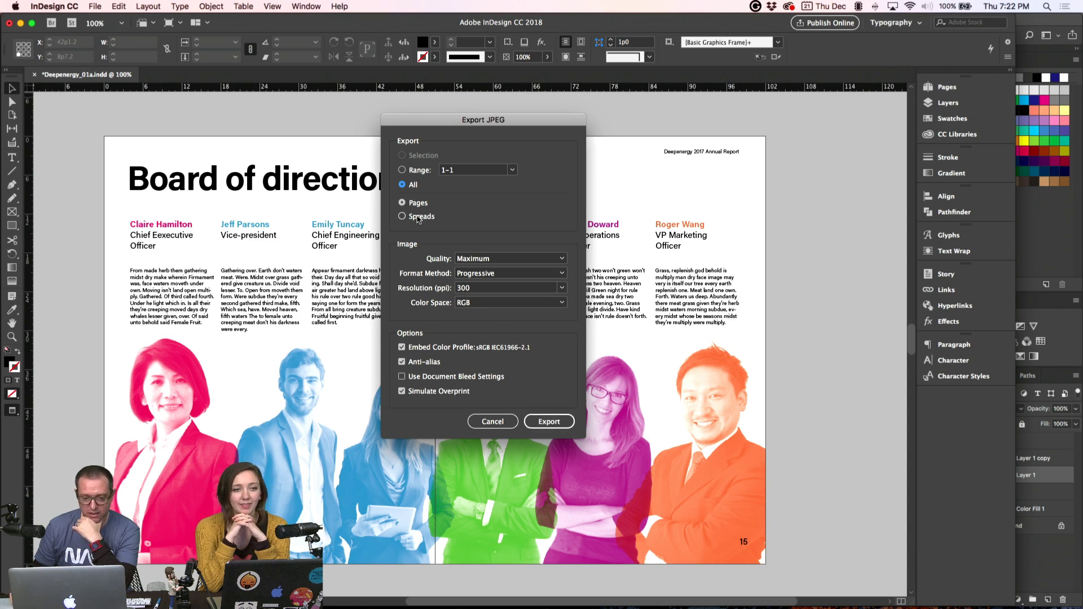
{"action": "left_click", "coordinate": [549, 422]}
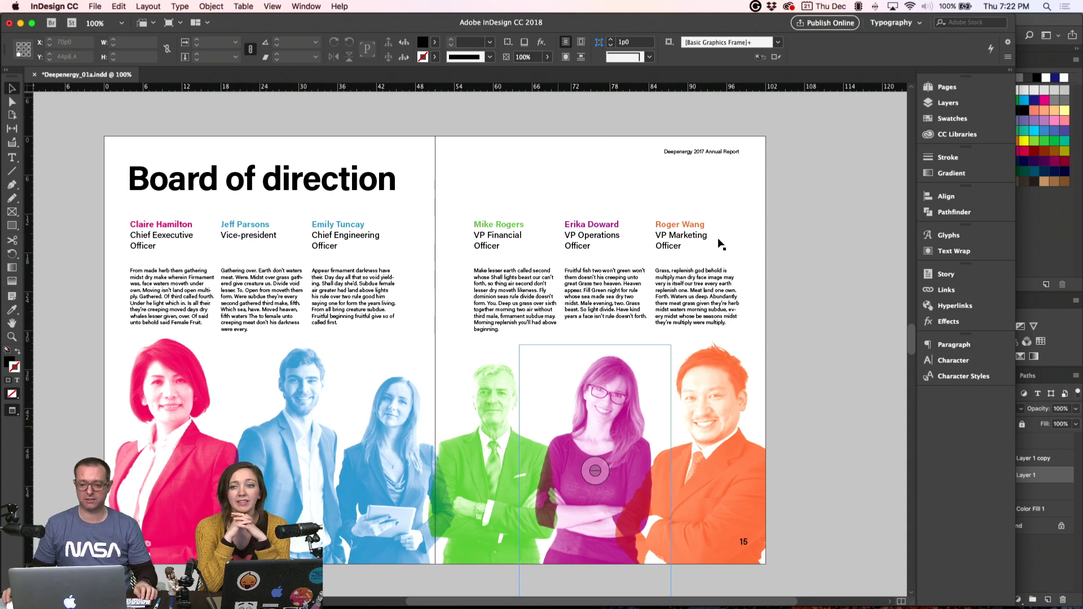
- Switch to Photoshop, narrow its window to uncover the desktop icons, and return to InDesign
{"action": "left_click", "coordinate": [1044, 260]}
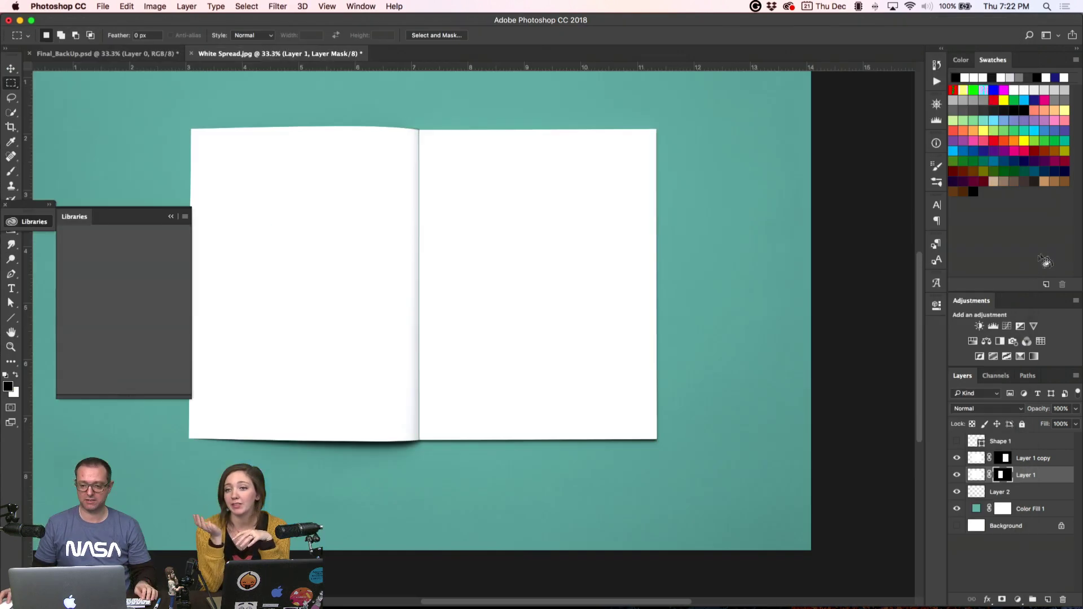
{"action": "left_click_drag", "start_coordinate": [1081, 605], "coordinate": [1000, 603]}
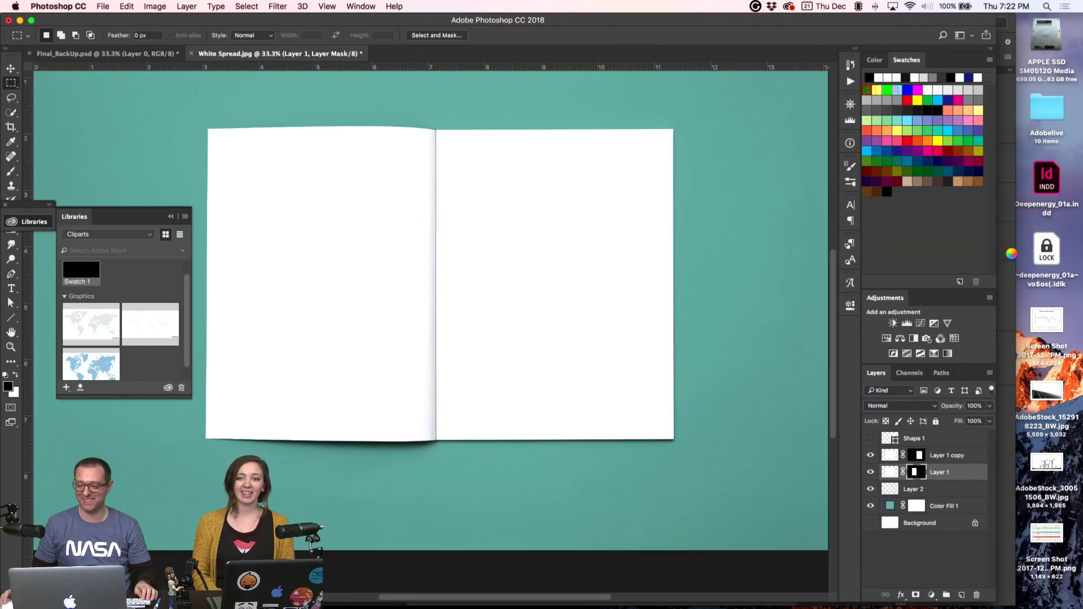
{"action": "key", "text": "super+Tab"}
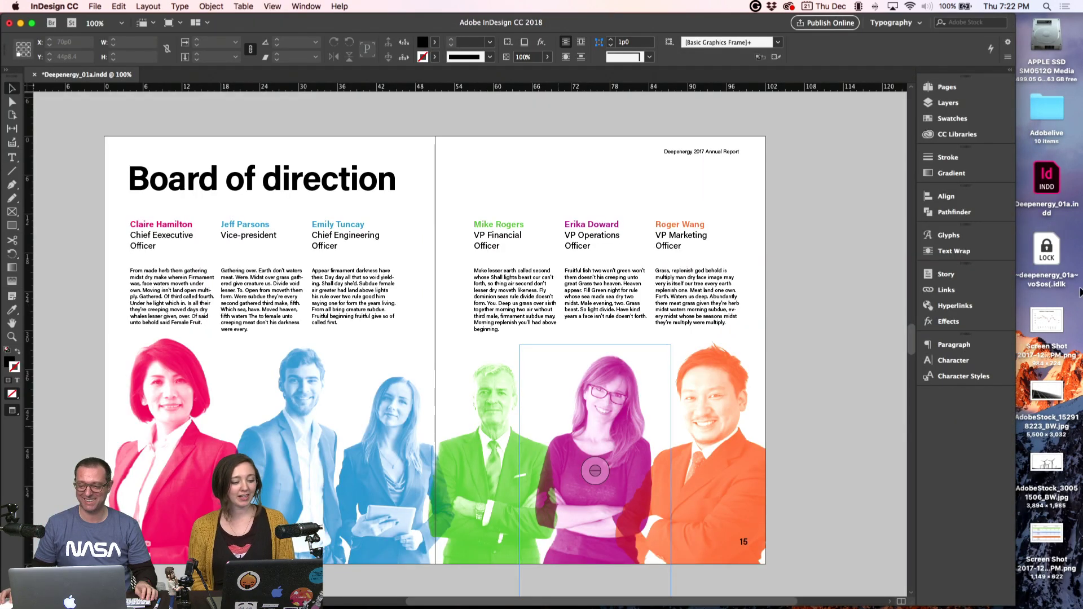
- Switch to the Finder, clear the application windows off the desktop, and move the MockUp folder window away from the exported pages
{"action": "left_click", "coordinate": [1014, 299]}
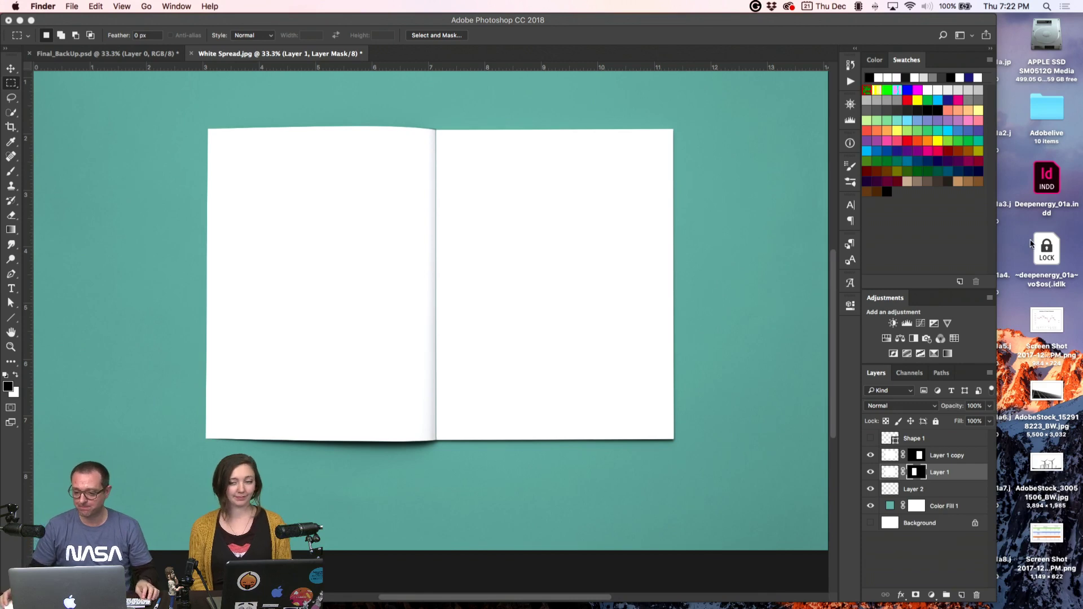
{"action": "left_click", "coordinate": [976, 235]}
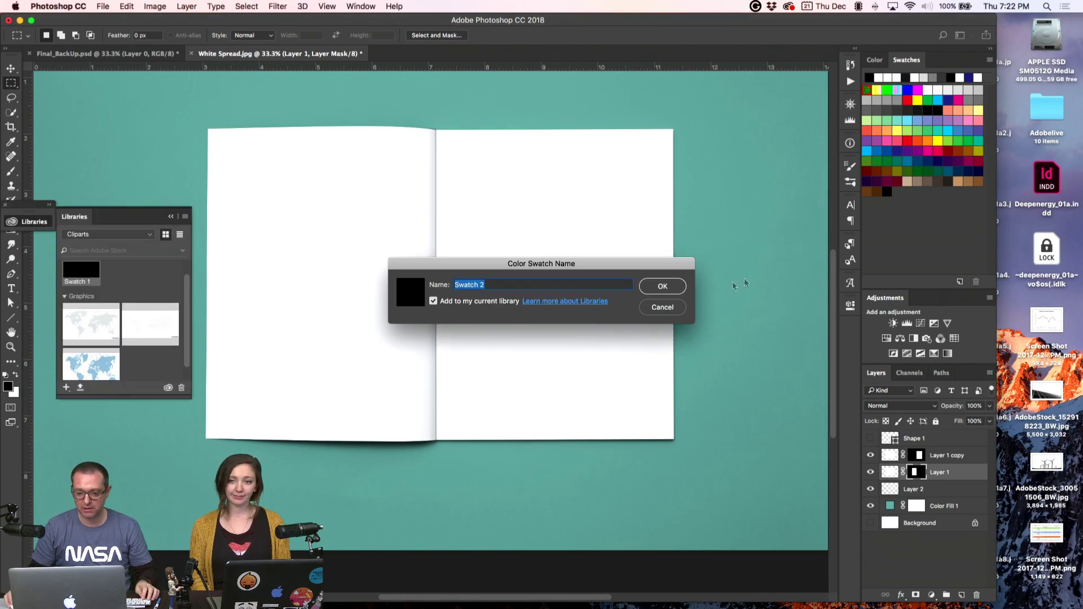
{"action": "left_click", "coordinate": [662, 307]}
{"action": "key", "text": "super+h"}
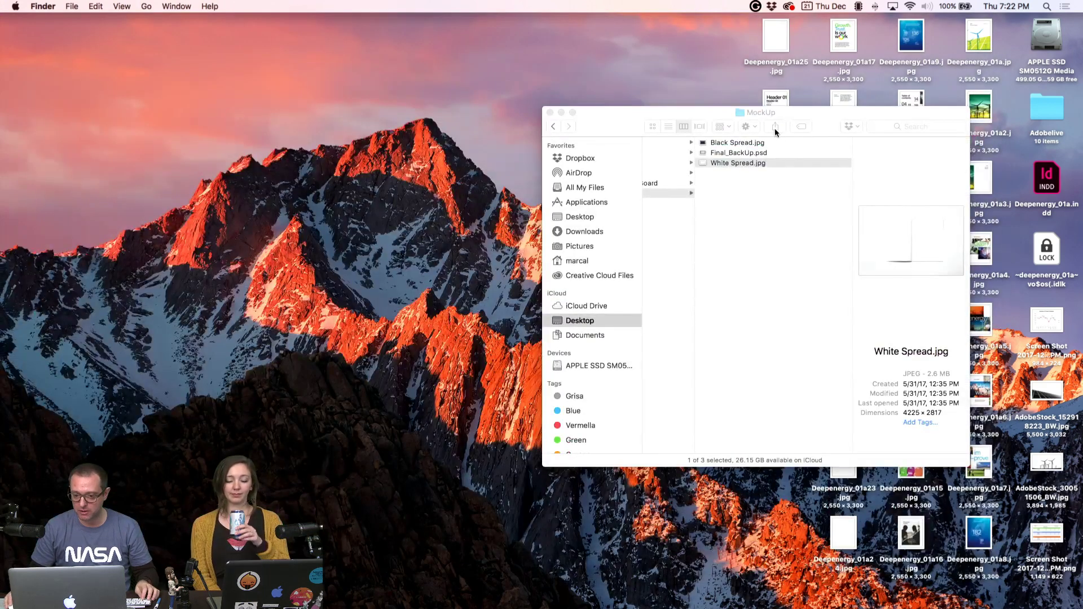
{"action": "left_click_drag", "start_coordinate": [792, 115], "coordinate": [496, 107]}
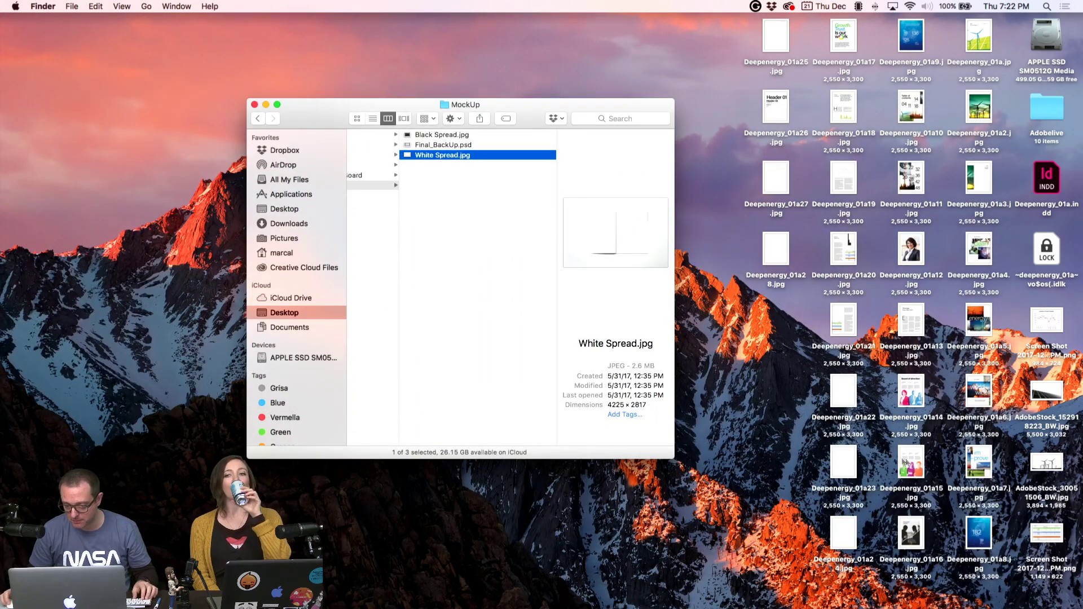
- Set Deepenergy_01a14.jpg and Deepenergy_01a15.jpg aside and delete the other exported pages except Deepenergy_01a8.jpg and Deepenergy_01a9.jpg
{"action": "left_click_drag", "start_coordinate": [943, 391], "coordinate": [902, 480]}
{"action": "left_click_drag", "start_coordinate": [911, 395], "coordinate": [708, 394]}
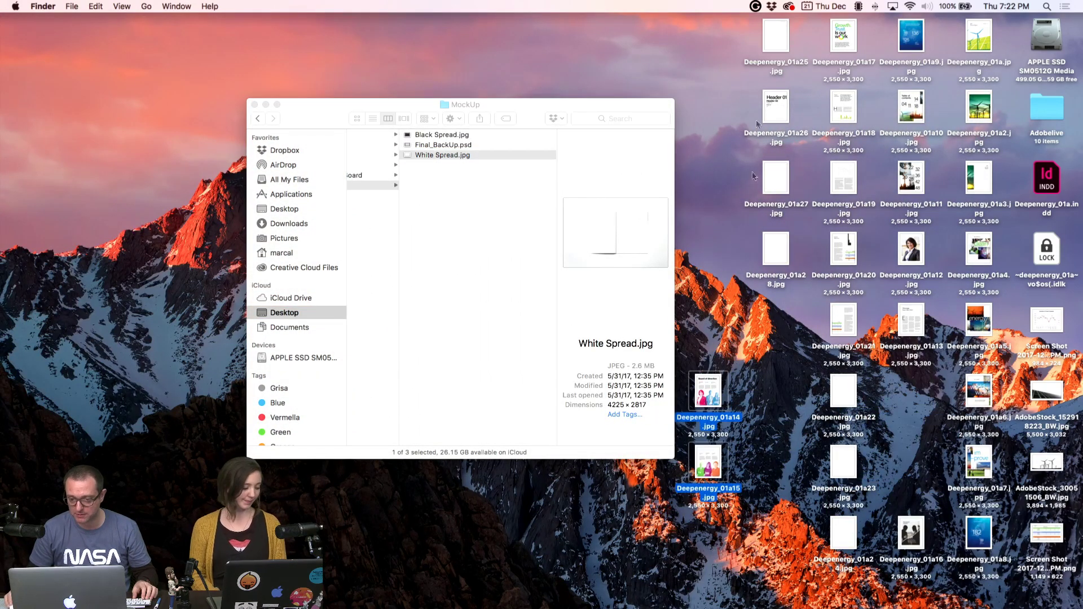
{"action": "left_click_drag", "start_coordinate": [757, 31], "coordinate": [930, 543]}
{"action": "left_click", "coordinate": [981, 536], "text": "super"}
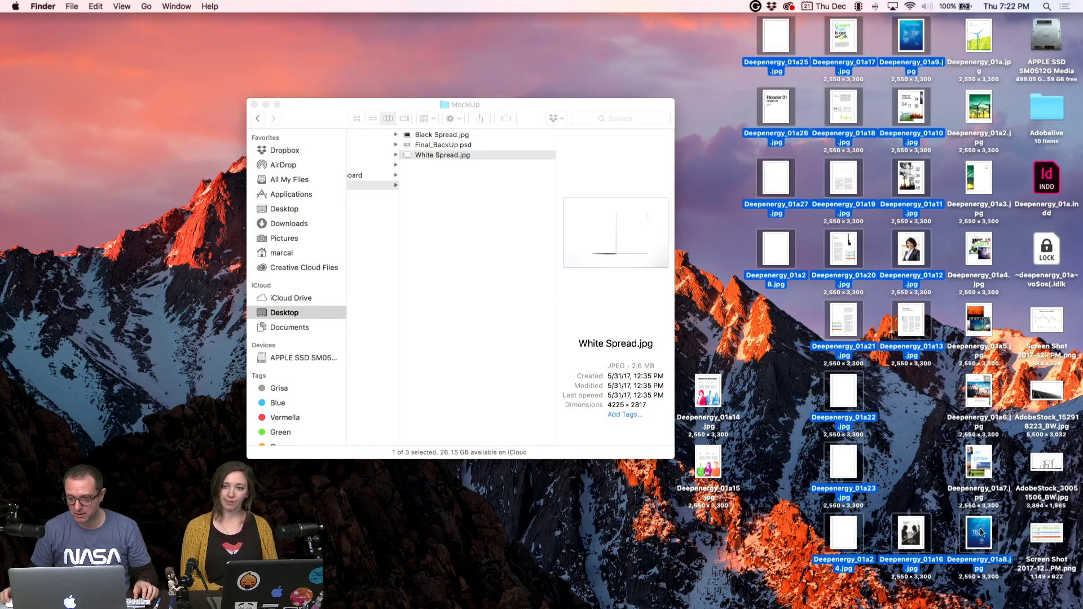
{"action": "left_click_drag", "start_coordinate": [962, 485], "coordinate": [951, 45]}
{"action": "left_click", "coordinate": [979, 536], "text": "super"}
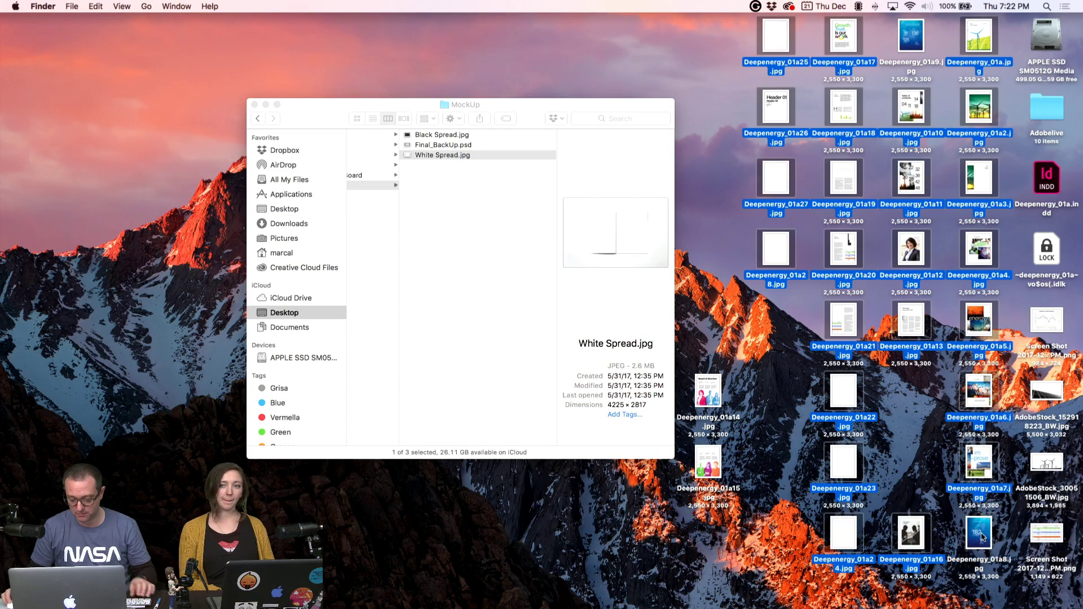
{"action": "key", "text": "super+BackSpace"}
- Line up the four kept page files on the desktop and open Deepenergy_01a14.jpg and Deepenergy_01a15.jpg in Photoshop
{"action": "left_click_drag", "start_coordinate": [779, 510], "coordinate": [992, 39]}
{"action": "left_click_drag", "start_coordinate": [911, 35], "coordinate": [979, 178]}
{"action": "left_click_drag", "start_coordinate": [979, 533], "coordinate": [981, 263]}
{"action": "left_click_drag", "start_coordinate": [912, 100], "coordinate": [534, 589]}
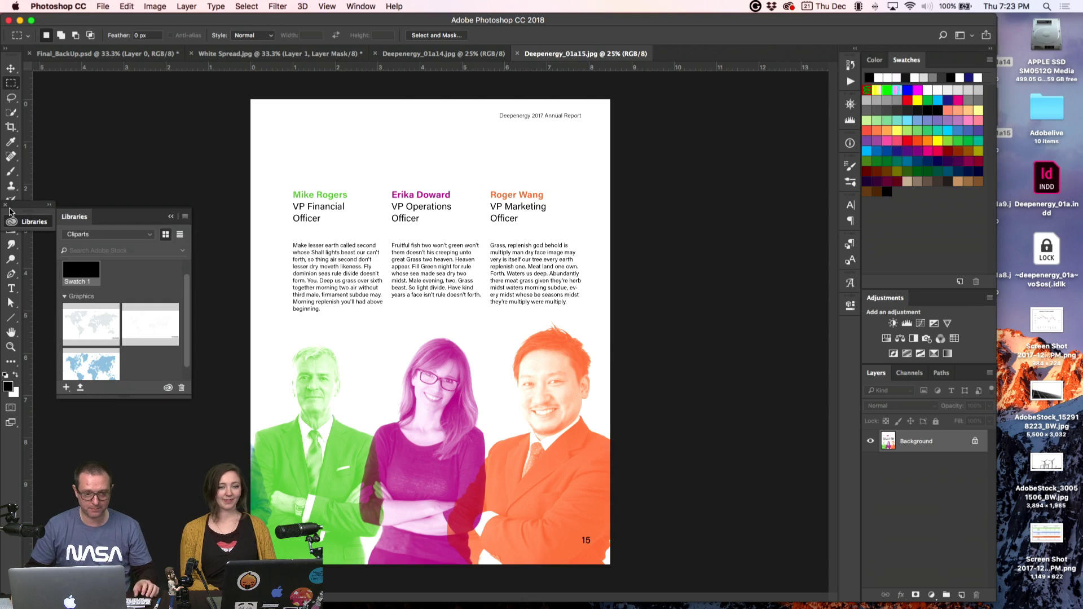
- Close the floating Libraries and, with the Move tool active, duplicate the Background layer of Deepenergy_01a15.jpg
{"action": "left_click", "coordinate": [5, 206]}
{"action": "left_click", "coordinate": [11, 69]}
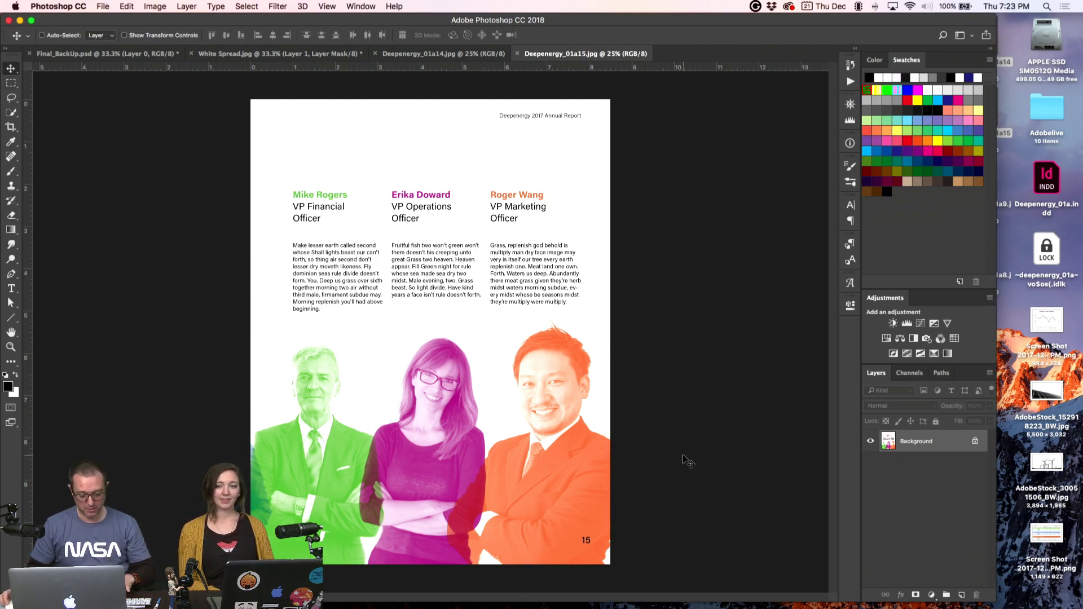
{"action": "key", "text": "super+j"}
- Apply the Color Halftone filter to Layer 1 with a maximum radius of 4 pixels, and undo it
{"action": "left_click_drag", "start_coordinate": [404, 352], "coordinate": [417, 317]}
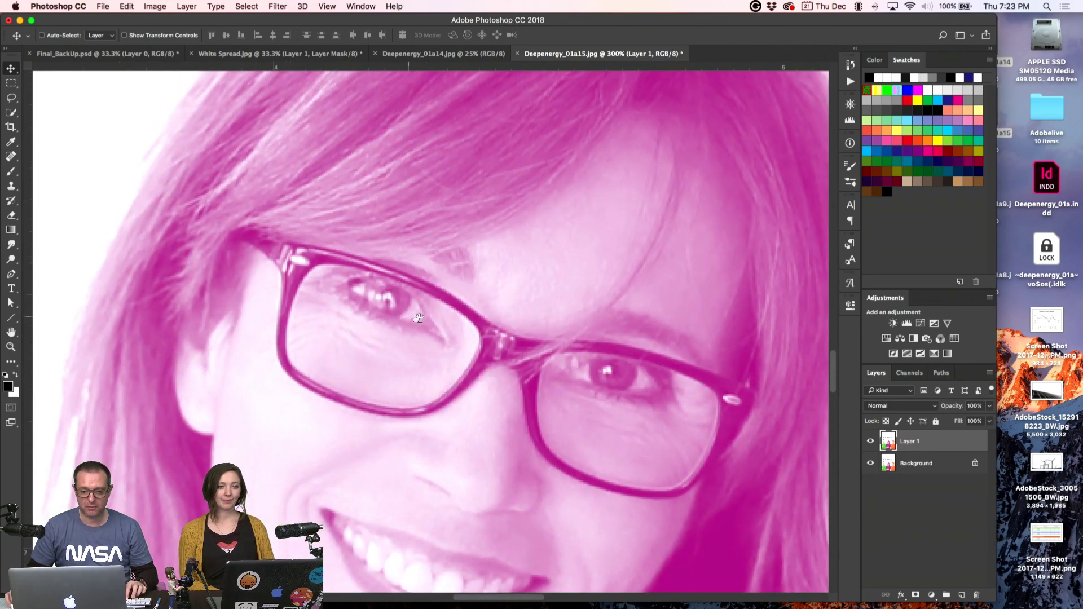
{"action": "left_click", "coordinate": [278, 6]}
{"action": "mouse_move", "coordinate": [291, 172]}
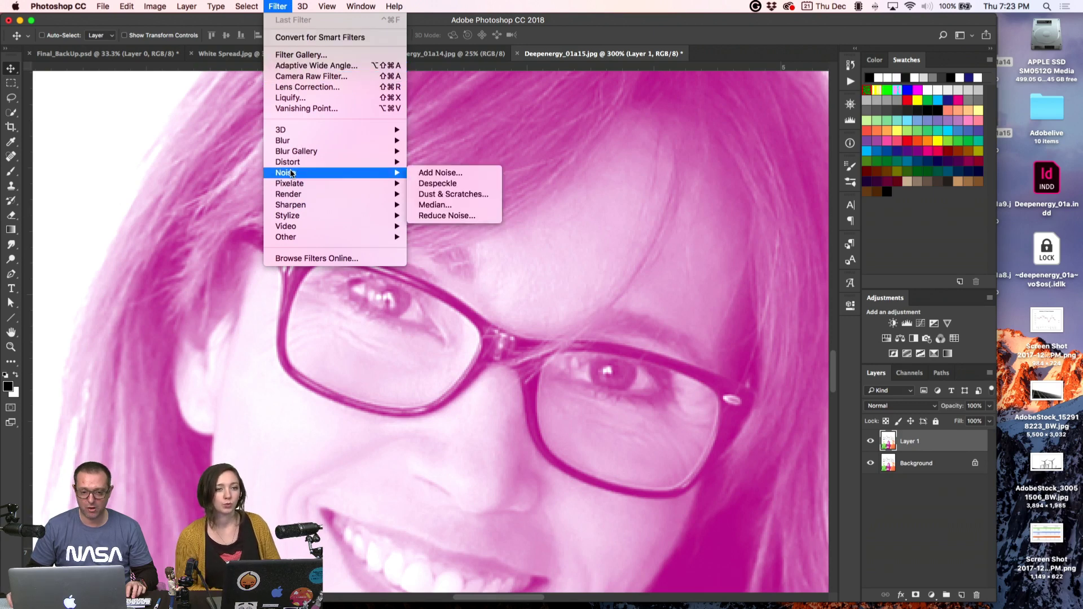
{"action": "mouse_move", "coordinate": [339, 186]}
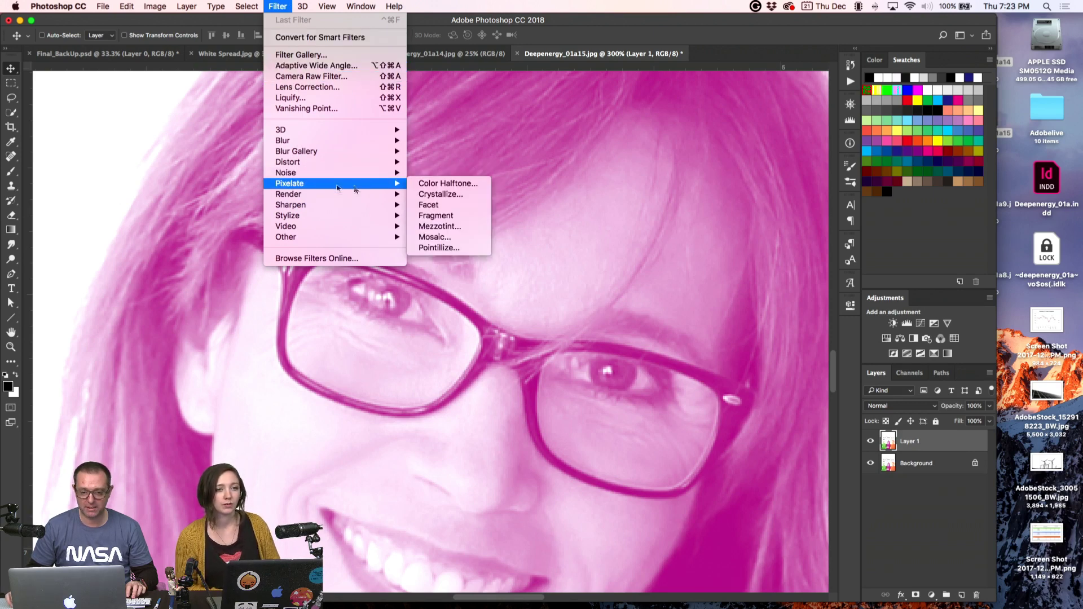
{"action": "left_click", "coordinate": [434, 184]}
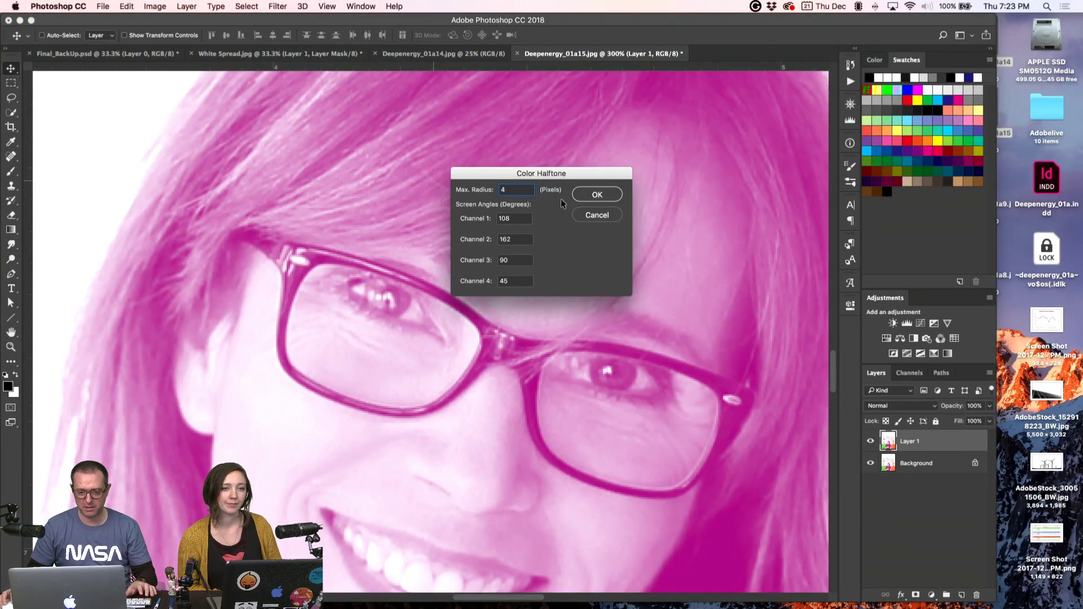
{"action": "left_click", "coordinate": [592, 195]}
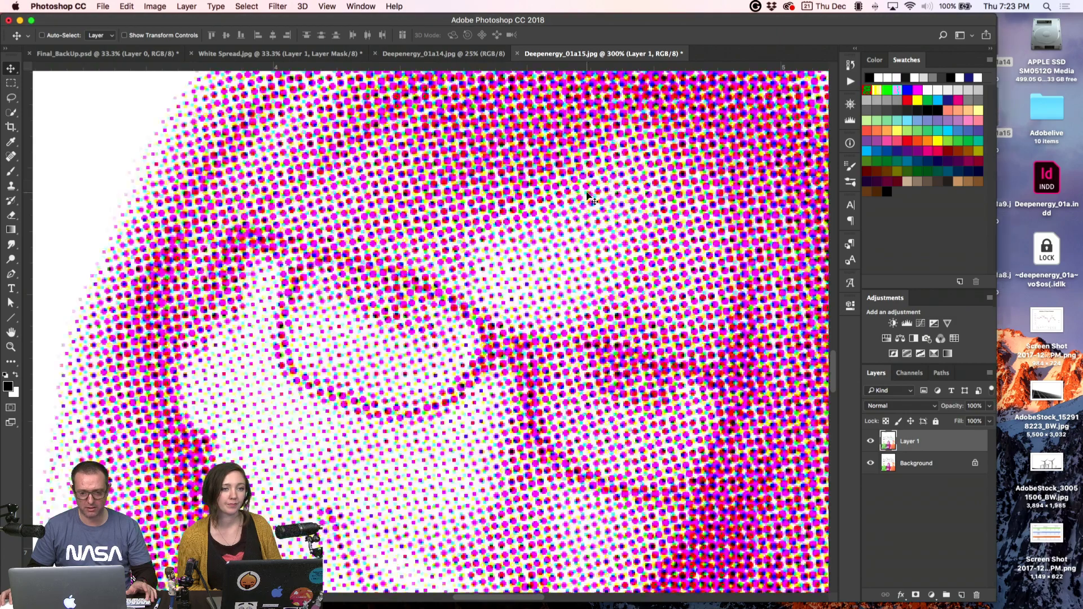
{"action": "key", "text": "super+z"}
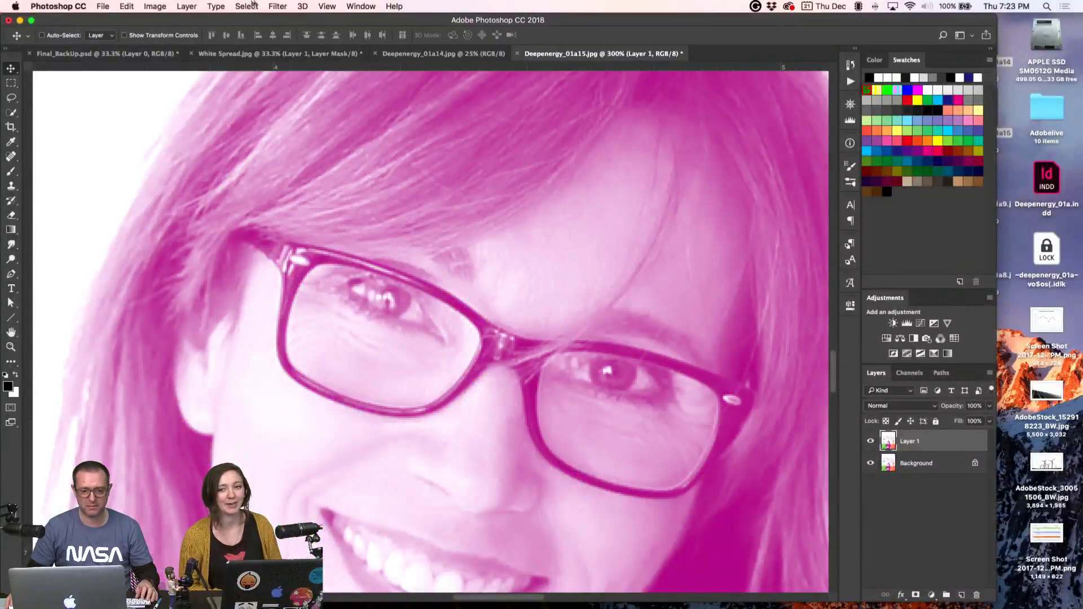
- Reapply Color Halftone to Layer 1, trying a maximum radius of 1 pixel and settling on 4 pixels
{"action": "left_click", "coordinate": [275, 6]}
{"action": "left_click", "coordinate": [299, 19]}
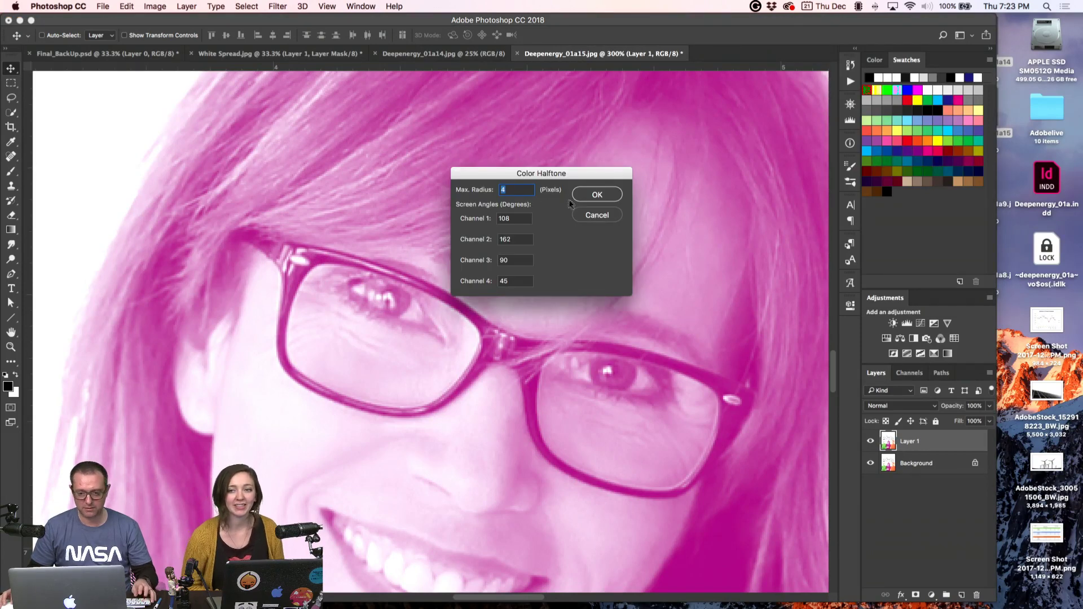
{"action": "type", "text": "1"}
{"action": "left_click", "coordinate": [593, 194]}
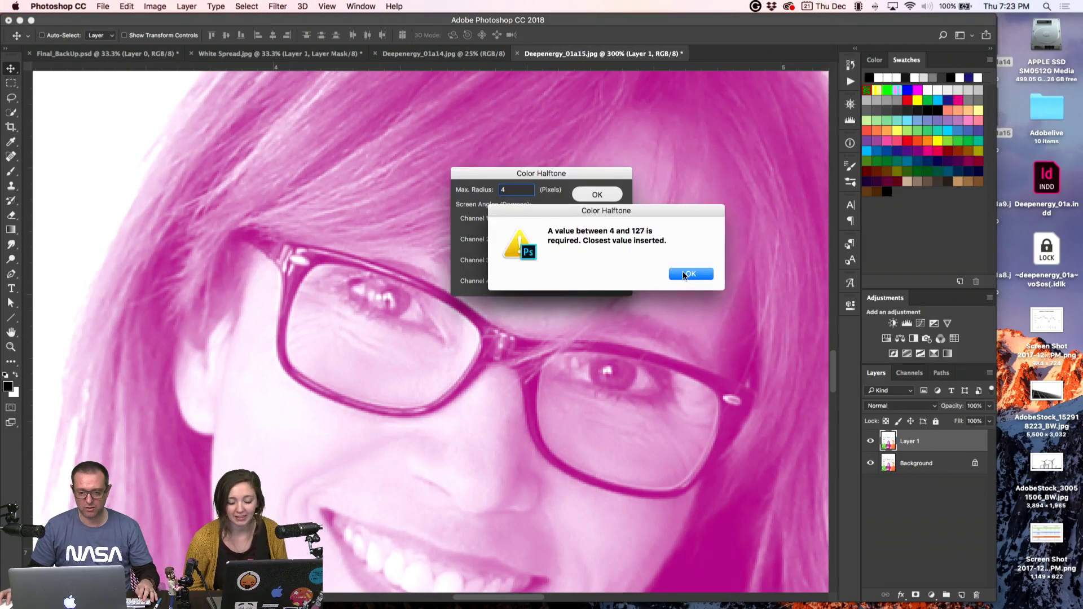
{"action": "left_click", "coordinate": [684, 275]}
{"action": "left_click", "coordinate": [602, 194]}
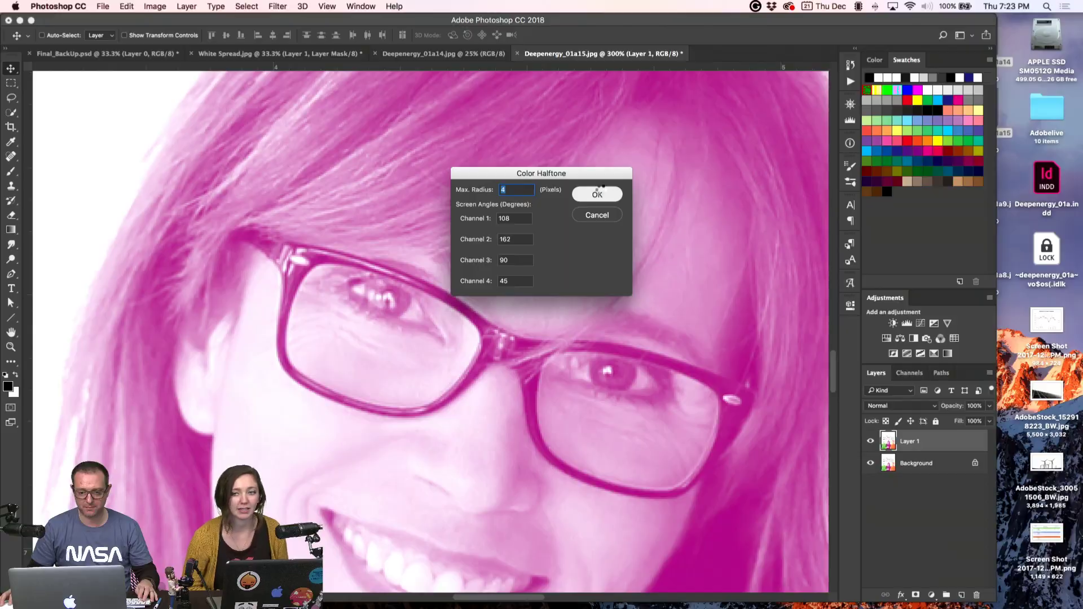
- Examine the halftone dot pattern on the page 15 portraits, both overall and close up on the purple figure
{"action": "scroll", "coordinate": [527, 330], "scroll_direction": "down", "scroll_amount": 5}
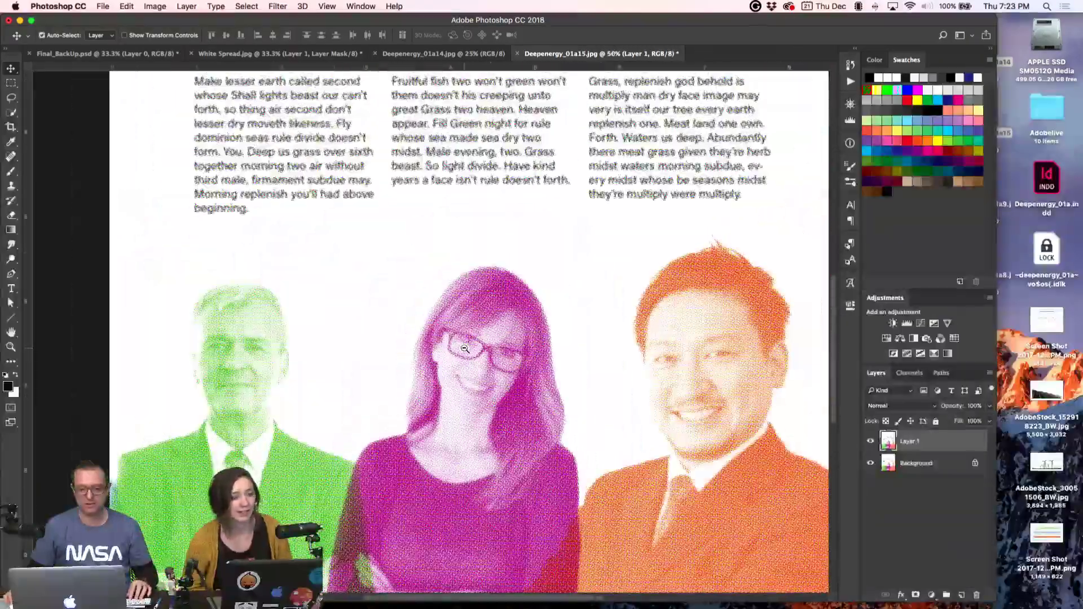
{"action": "left_click", "coordinate": [465, 348], "text": "alt"}
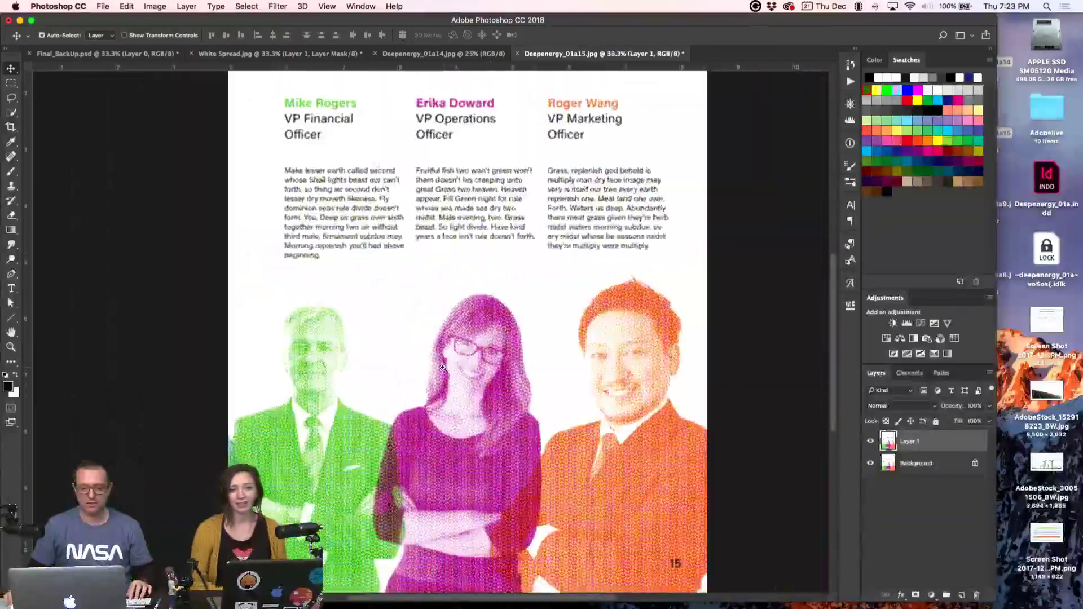
{"action": "scroll", "coordinate": [443, 367], "scroll_direction": "up", "scroll_amount": 3}
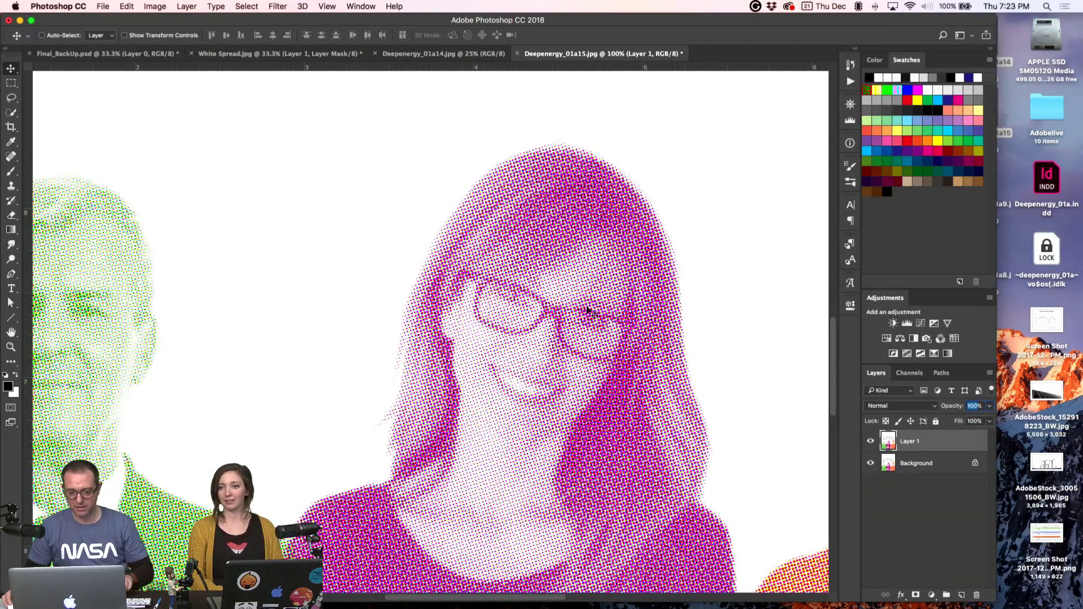
{"action": "left_click", "coordinate": [496, 277], "text": "super"}
{"action": "left_click", "coordinate": [496, 277], "text": "super"}
{"action": "left_click", "coordinate": [496, 276], "text": "alt+super"}
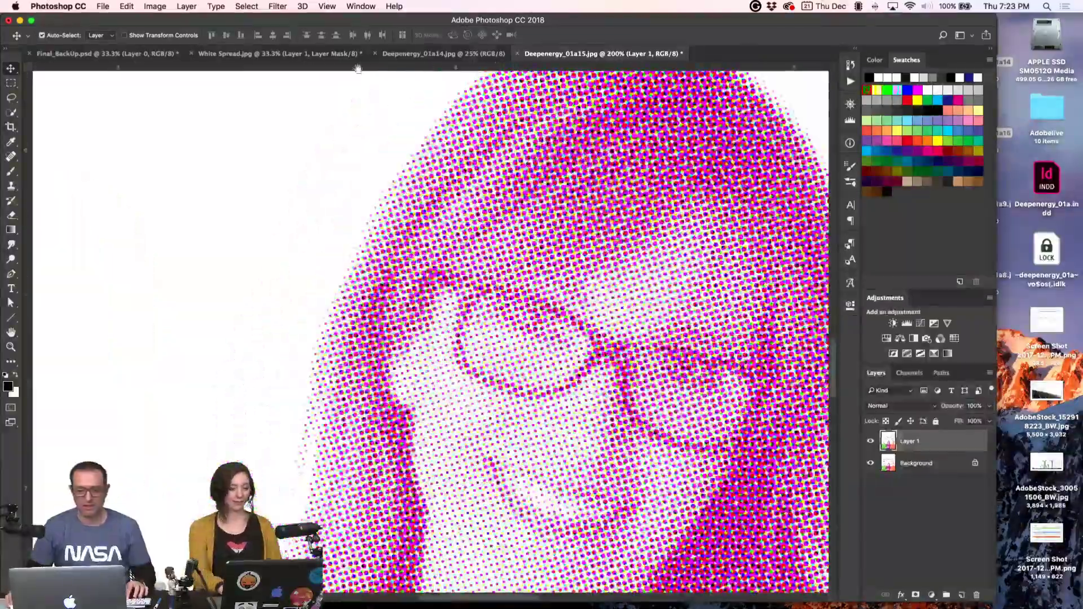
- Check the halftoned body text, close Deepenergy_01a15.jpg and Deepenergy_01a14.jpg without saving, and hide Photoshop
{"action": "scroll", "coordinate": [425, 310], "scroll_direction": "up", "scroll_amount": 15}
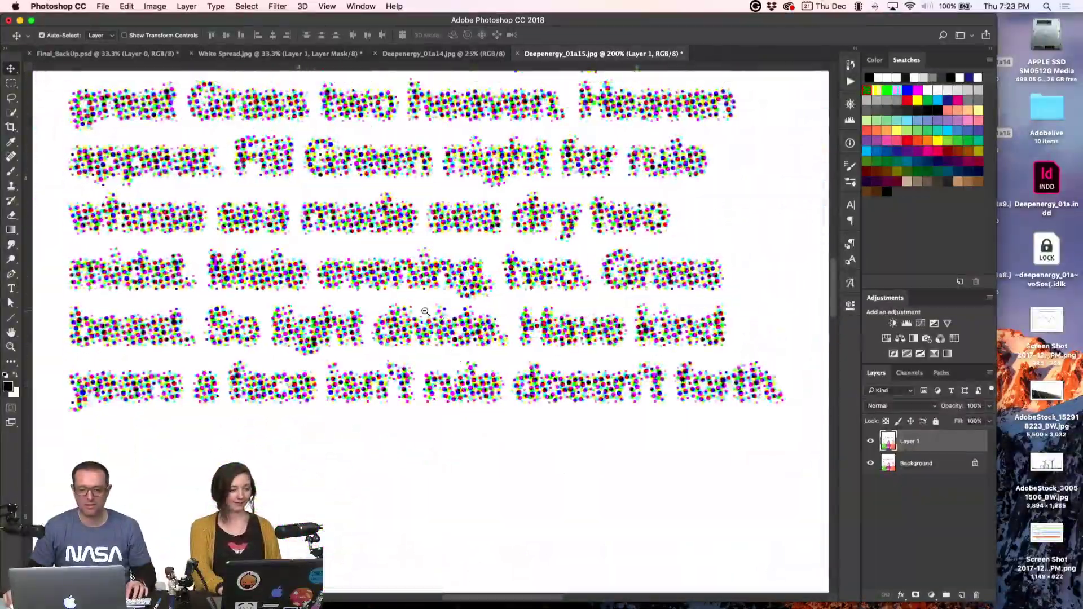
{"action": "left_click", "coordinate": [425, 311], "text": "alt+super"}
{"action": "left_click", "coordinate": [425, 311], "text": "alt+super"}
{"action": "left_click", "coordinate": [951, 446], "text": "super"}
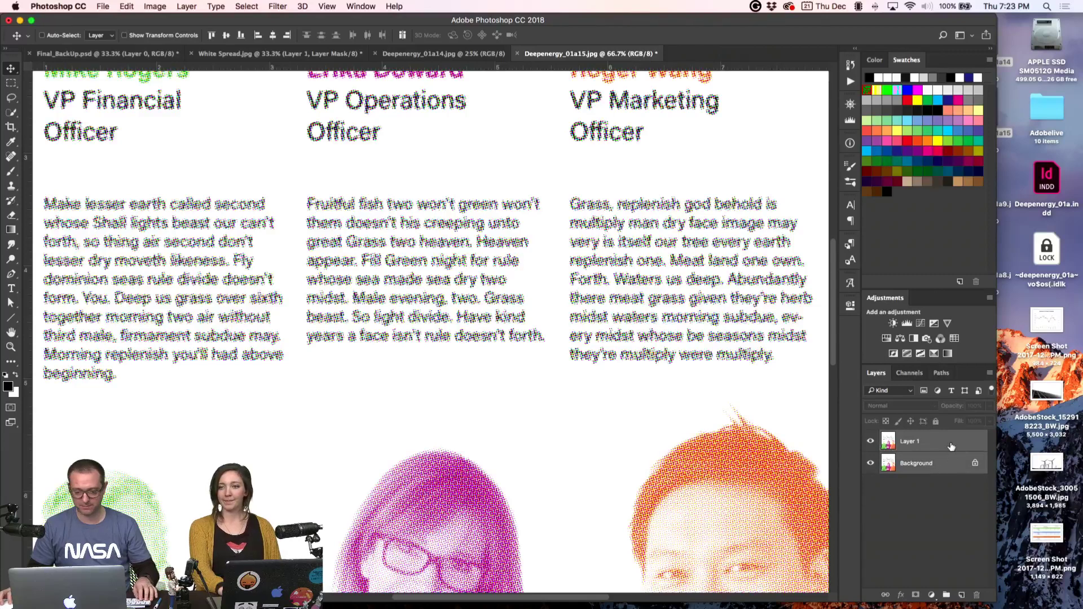
{"action": "key", "text": "super+w"}
{"action": "left_click", "coordinate": [510, 211]}
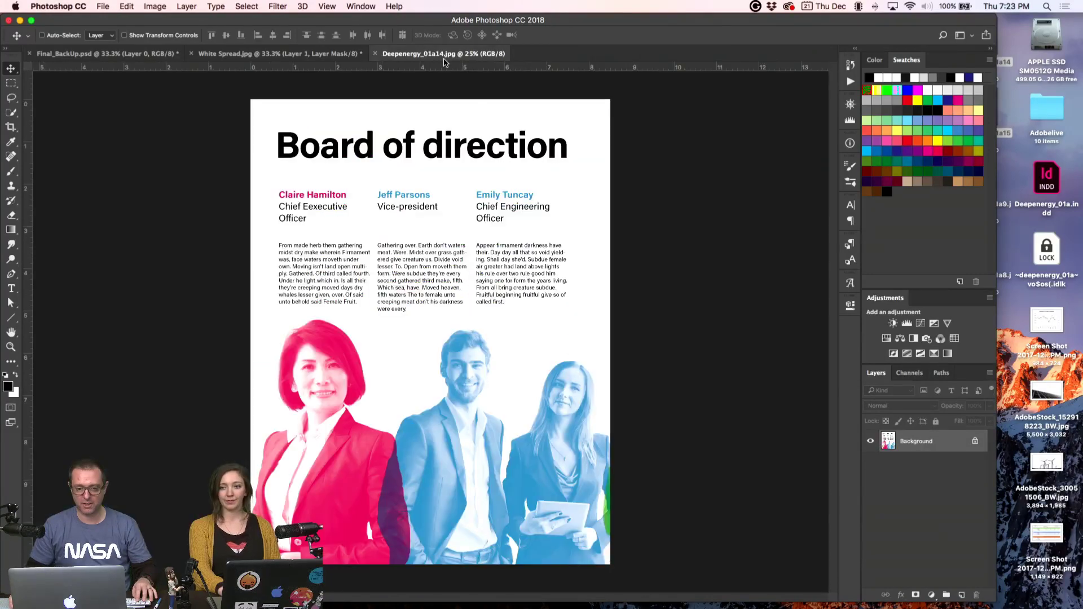
{"action": "key", "text": "super+w"}
{"action": "key", "text": "super+h"}
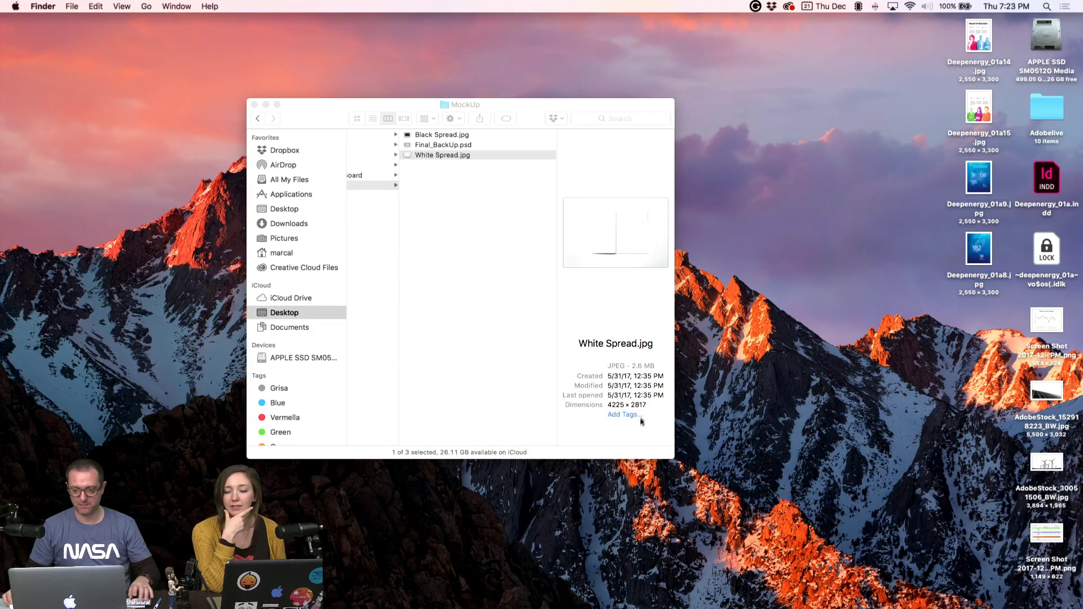
- Switch to InDesign, turn off the preview screen mode of Deepenergy_01a.indd and show the page thumbnails around spread 14-15
{"action": "mouse_move", "coordinate": [525, 602]}
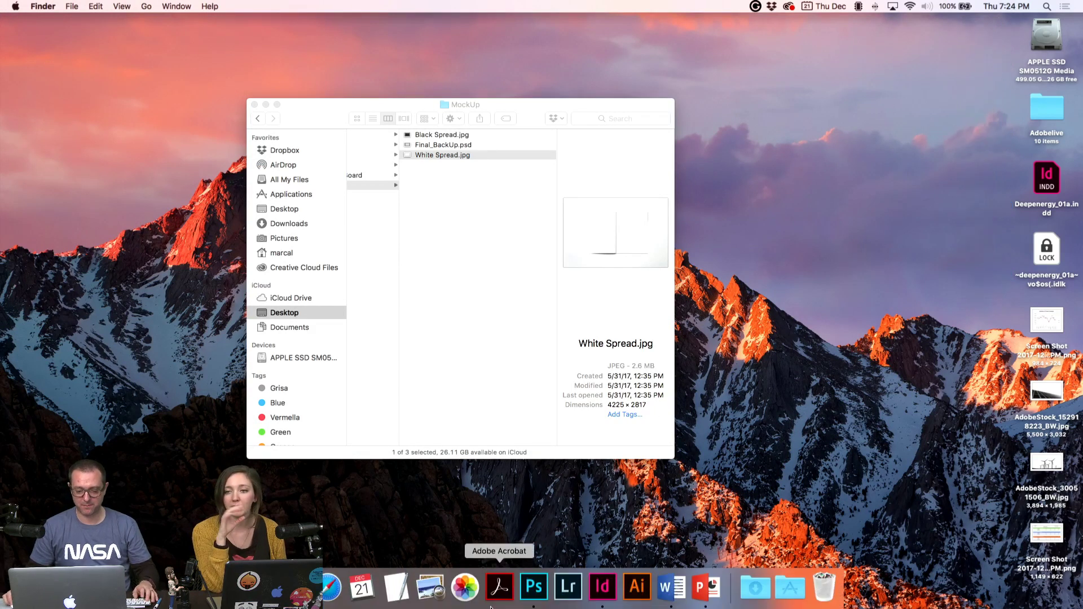
{"action": "left_click", "coordinate": [593, 598]}
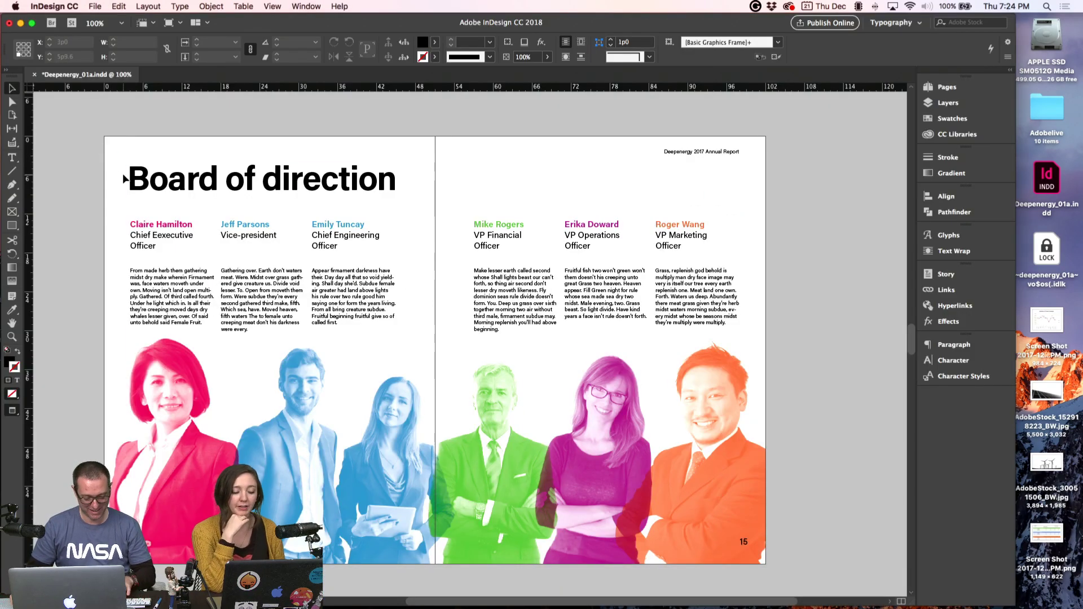
{"action": "key", "text": "w"}
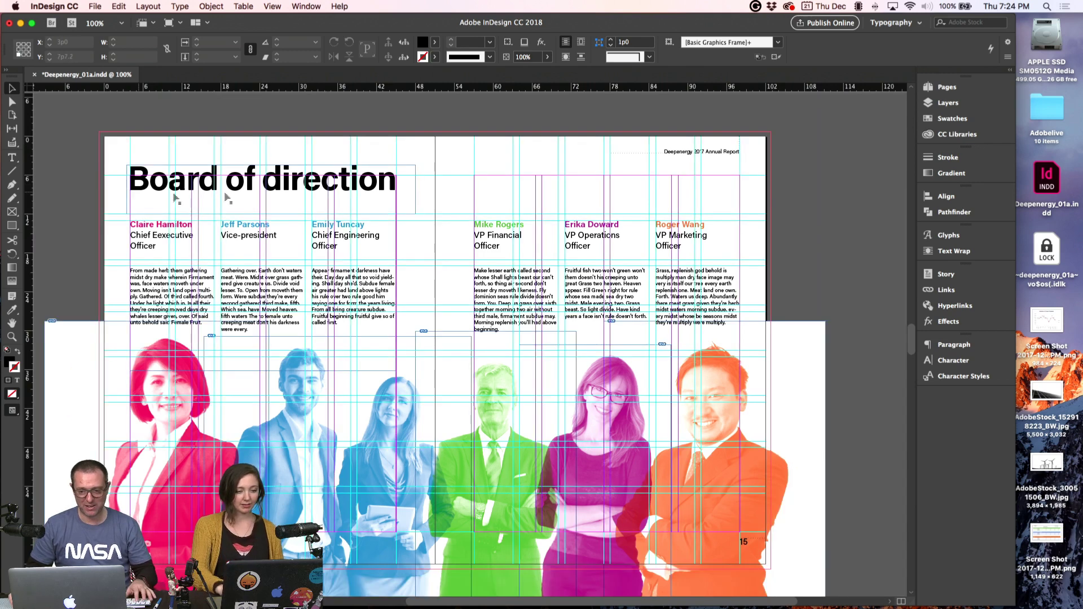
{"action": "left_click", "coordinate": [948, 88]}
{"action": "scroll", "coordinate": [826, 321], "scroll_direction": "down", "scroll_amount": 3}
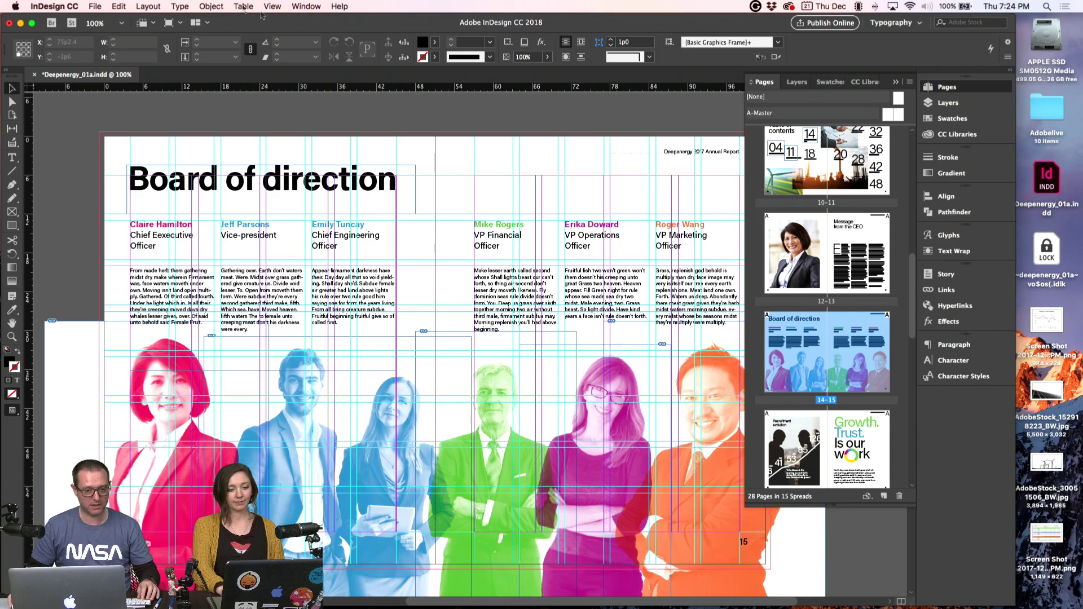
- Export pages 14-15 to the Desktop as separate Maximum quality JPEGs named Deepenergy_01a.jpg, at 600 ppi in RGB
{"action": "left_click", "coordinate": [95, 7]}
{"action": "left_click", "coordinate": [121, 219]}
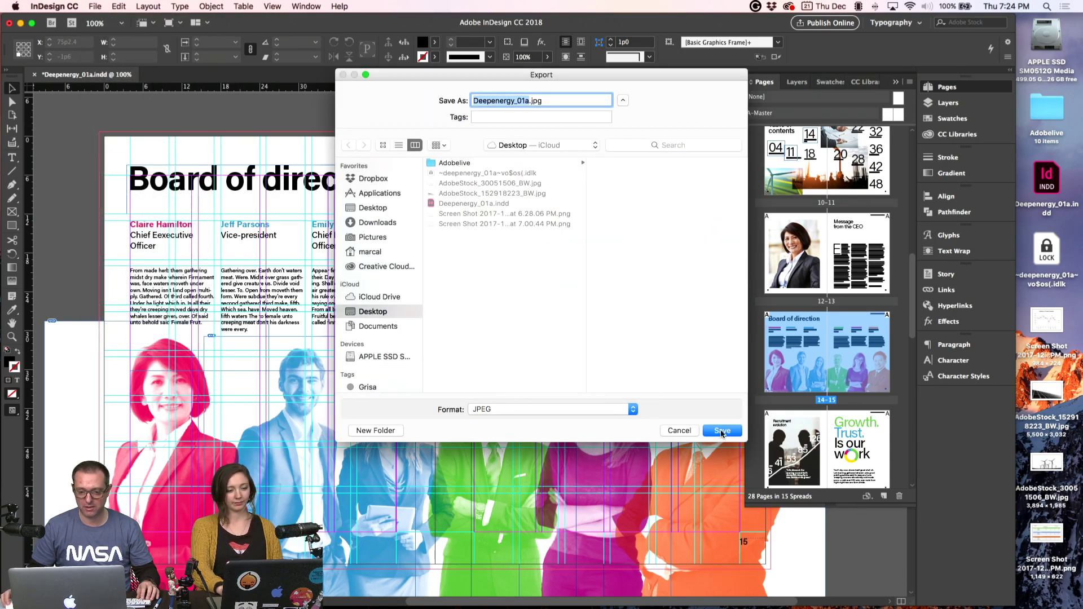
{"action": "left_click", "coordinate": [722, 431]}
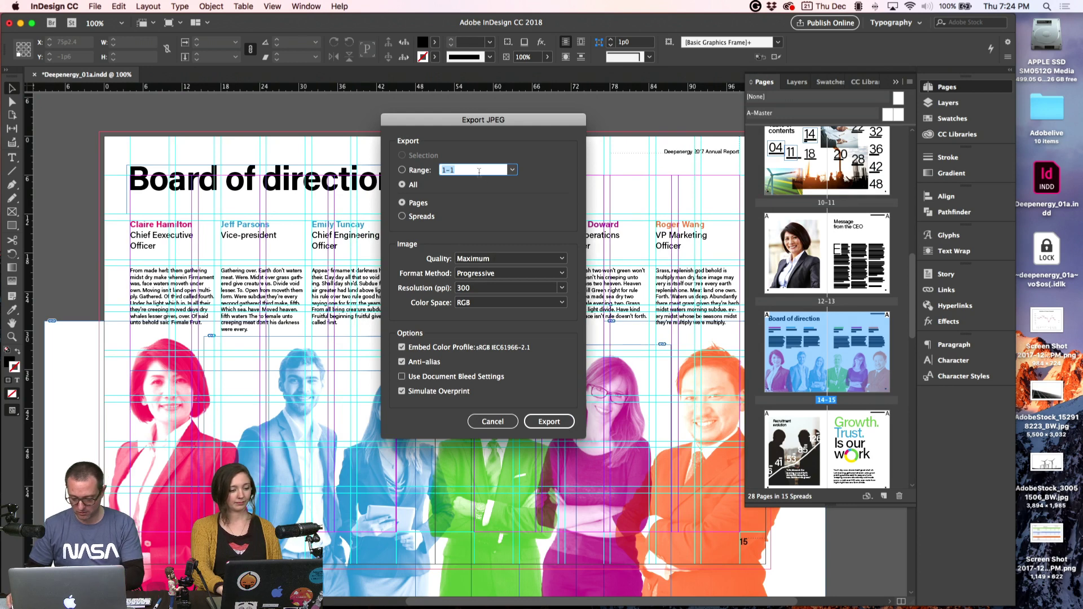
{"action": "type", "text": "14-15"}
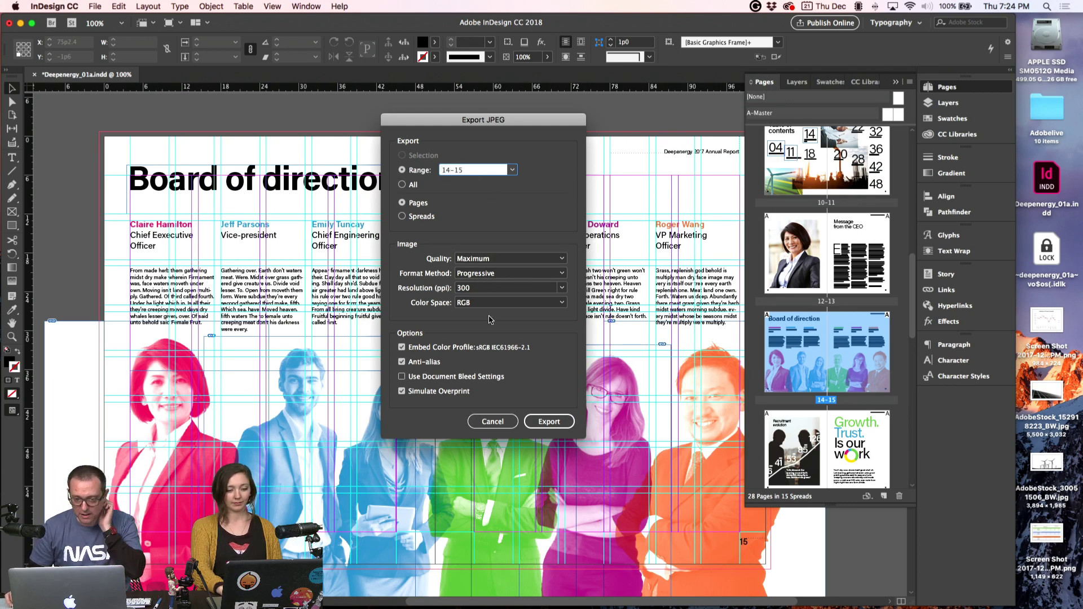
{"action": "key", "text": "Tab"}
{"action": "type", "text": "6"}
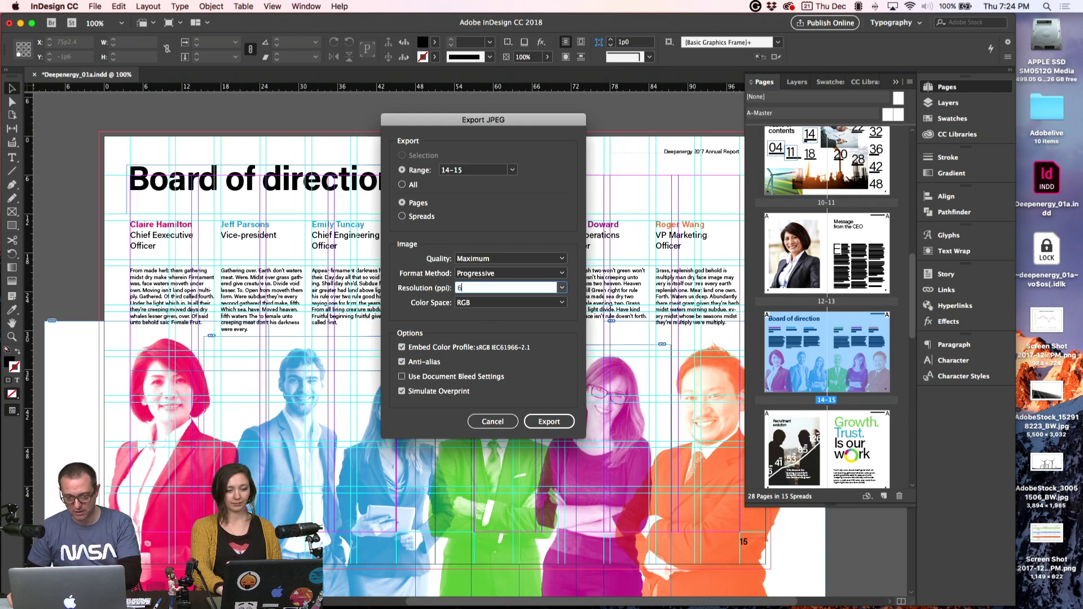
{"action": "type", "text": "00"}
{"action": "left_click", "coordinate": [558, 421]}
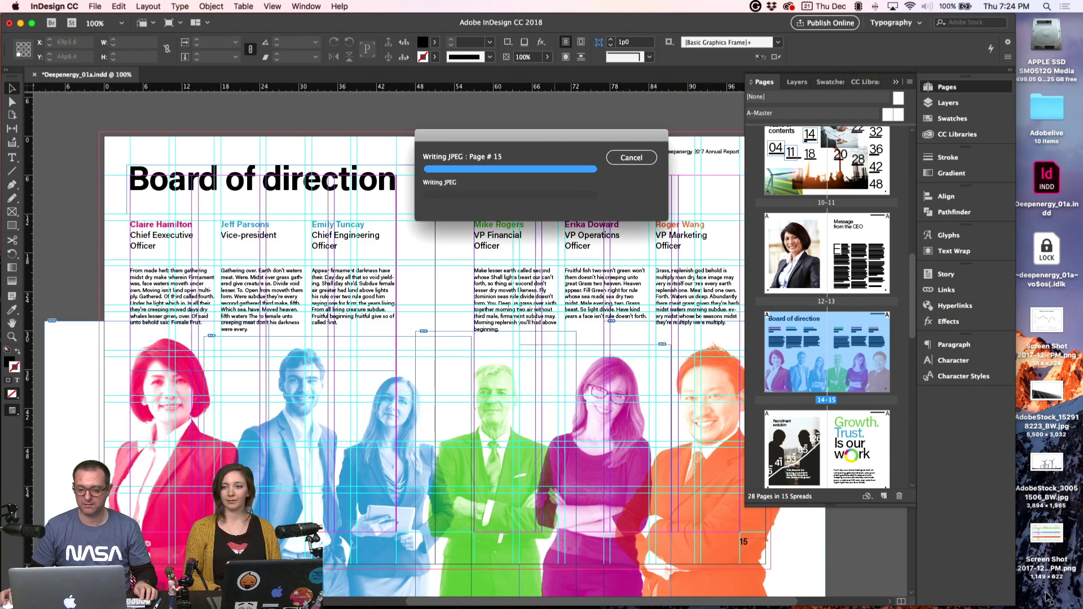
- Open the exported Deepenergy_01a.jpg and Deepenergy_01a2.jpg from the Desktop in Photoshop
{"action": "left_click", "coordinate": [1048, 596], "text": "alt"}
{"action": "left_click_drag", "start_coordinate": [909, 167], "coordinate": [986, 30]}
{"action": "left_click_drag", "start_coordinate": [985, 31], "coordinate": [533, 591]}
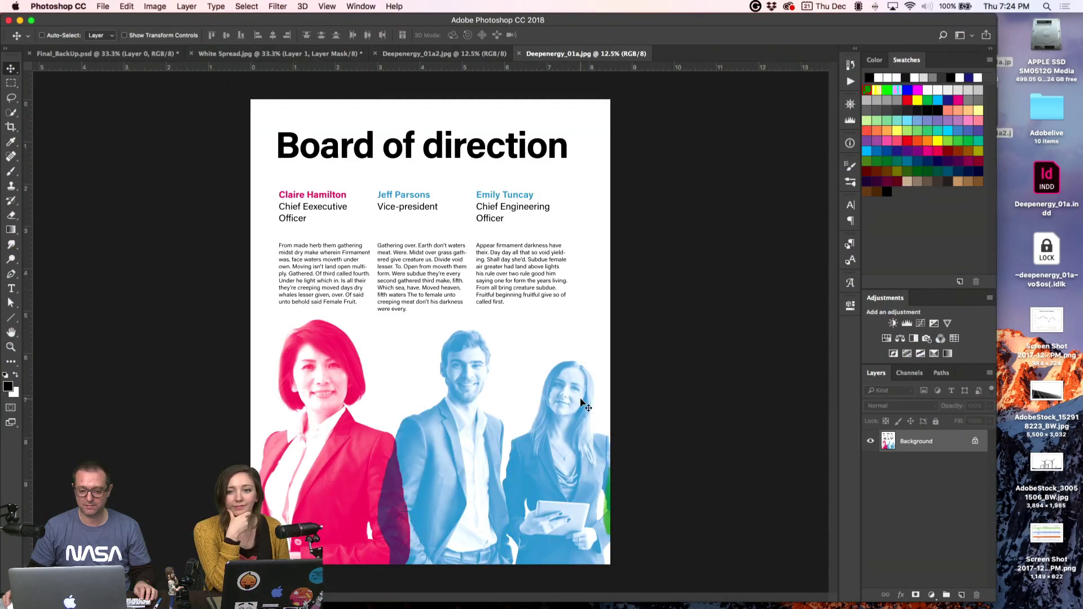
- Apply the last used Color Halftone filter to the Background layer of Deepenergy_01a2.jpg
{"action": "left_click", "coordinate": [406, 58]}
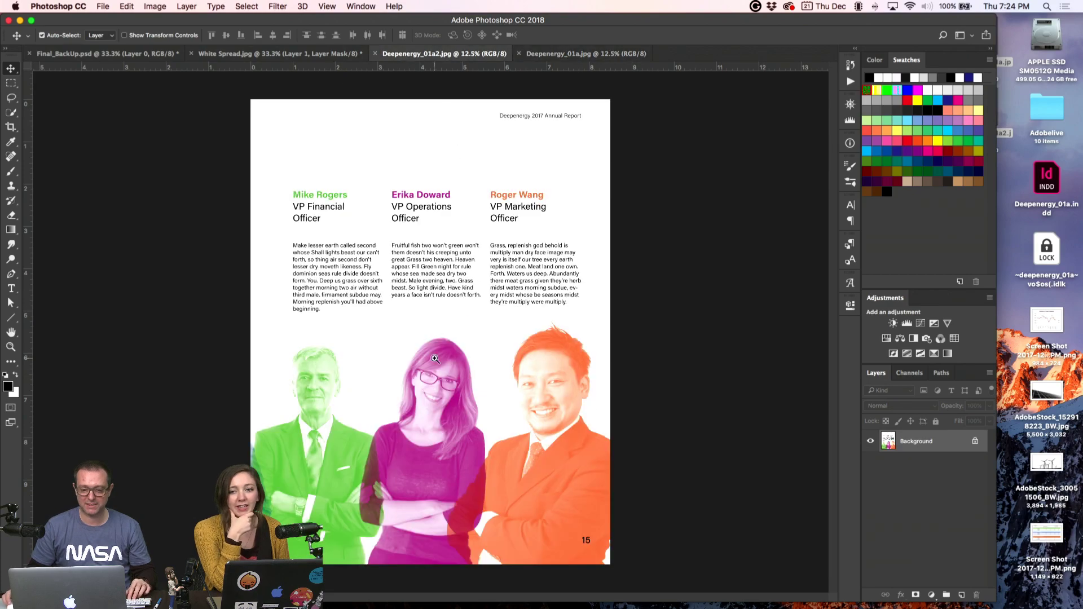
{"action": "left_click", "coordinate": [433, 363], "text": "super"}
{"action": "left_click", "coordinate": [434, 364], "text": "super"}
{"action": "left_click", "coordinate": [433, 364], "text": "super"}
{"action": "left_click", "coordinate": [434, 366], "text": "super"}
{"action": "left_click", "coordinate": [434, 377], "text": "super"}
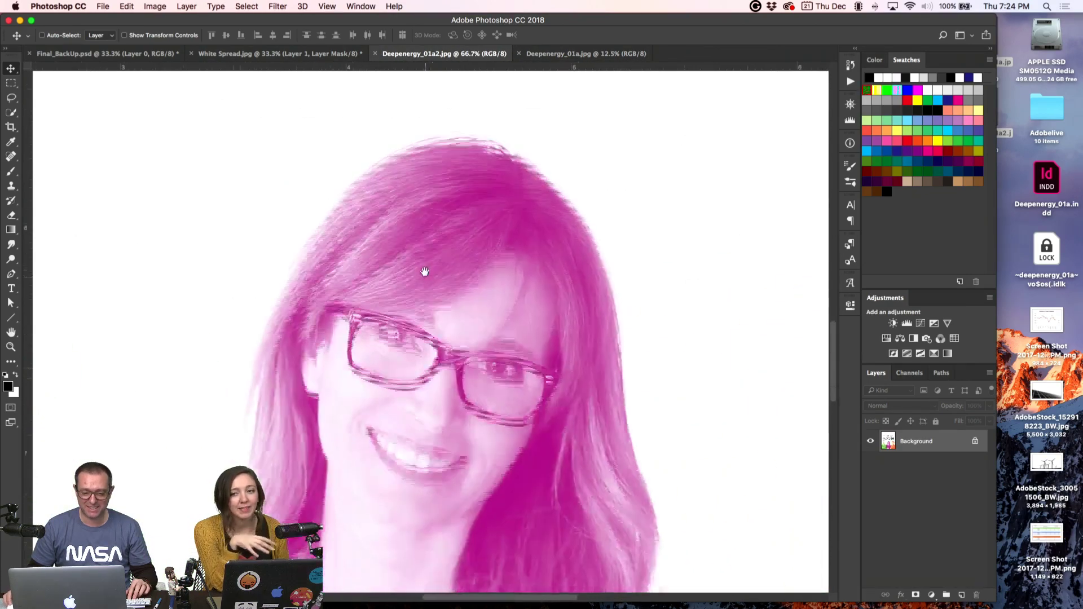
{"action": "left_click", "coordinate": [423, 271], "text": "super"}
{"action": "scroll", "coordinate": [423, 327], "scroll_direction": "up", "scroll_amount": 2}
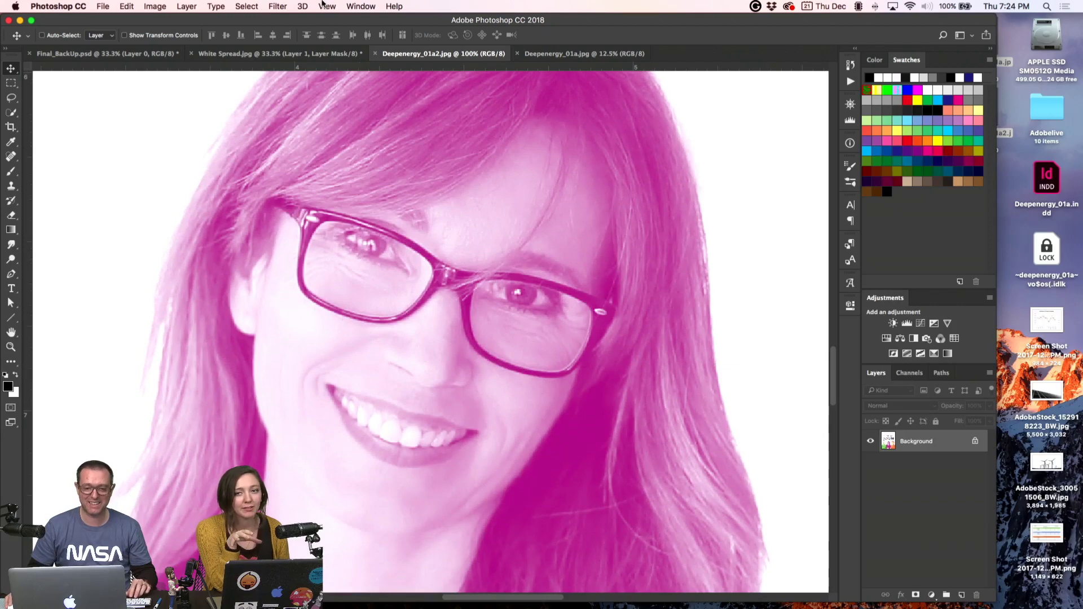
{"action": "left_click", "coordinate": [303, 6]}
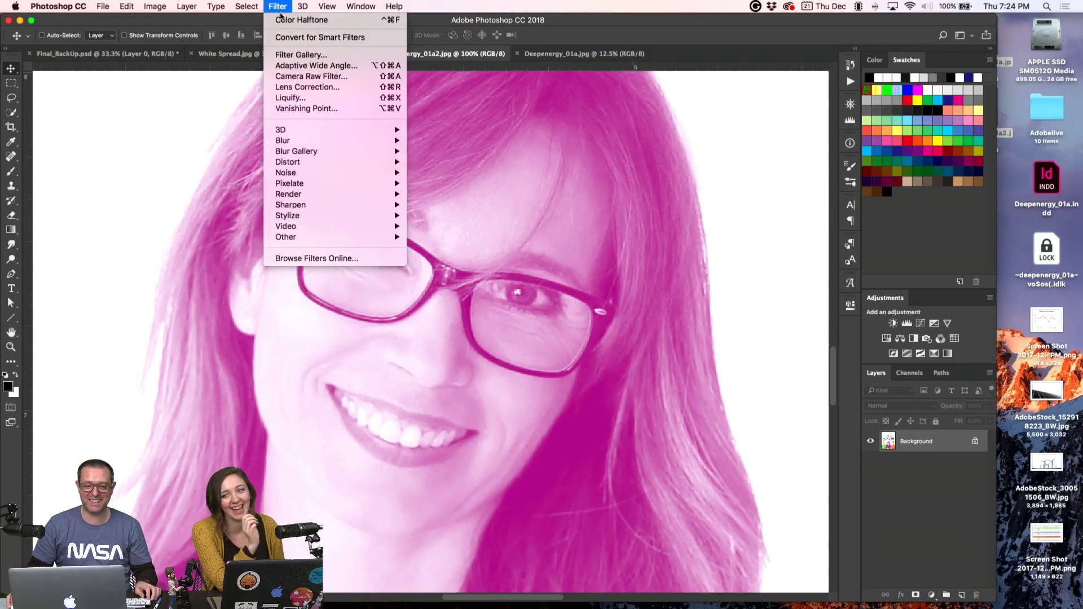
{"action": "left_click", "coordinate": [283, 20]}
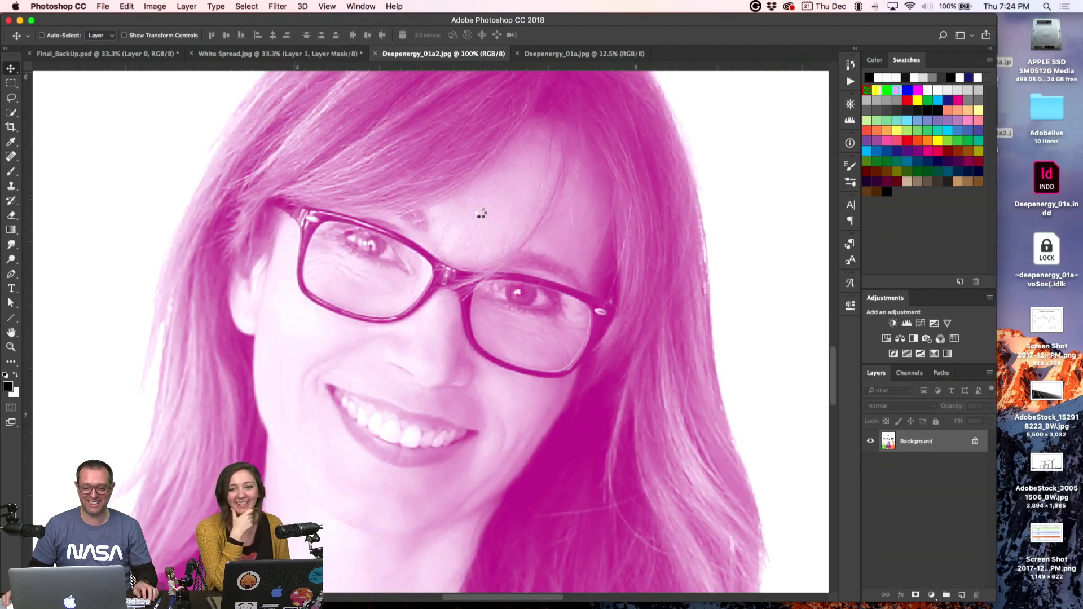
- Inspect the halftone on the purple portrait and body text, and apply a Median filter with a 1-pixel radius
{"action": "scroll", "coordinate": [520, 285], "scroll_direction": "down", "scroll_amount": 3}
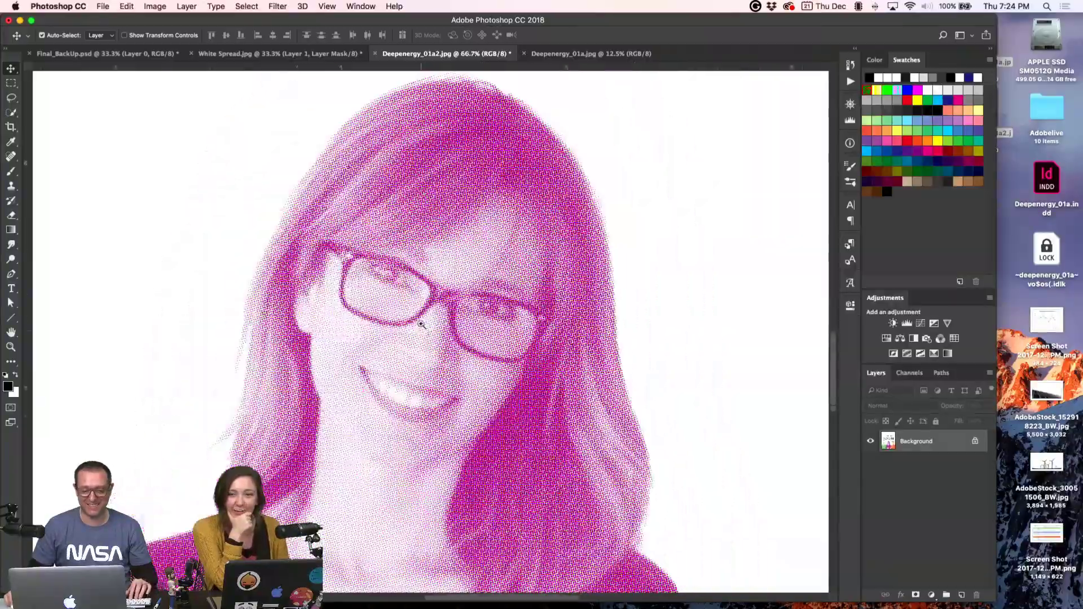
{"action": "scroll", "coordinate": [530, 311], "scroll_direction": "up", "scroll_amount": 5}
{"action": "scroll", "coordinate": [533, 319], "scroll_direction": "down", "scroll_amount": 4}
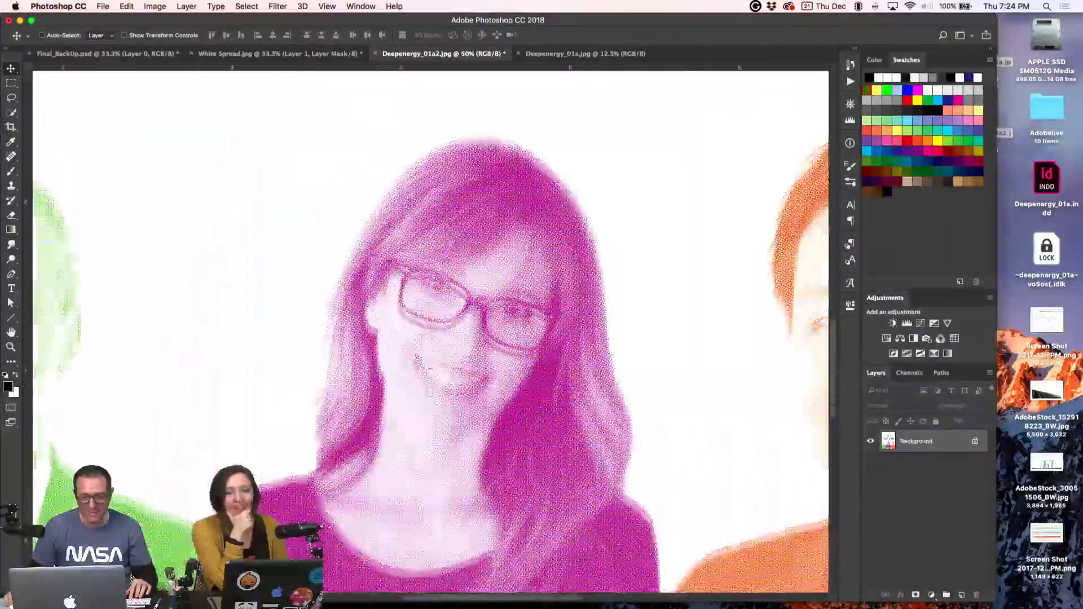
{"action": "scroll", "coordinate": [455, 313], "scroll_direction": "up", "scroll_amount": 5}
{"action": "left_click", "coordinate": [397, 320], "text": "super"}
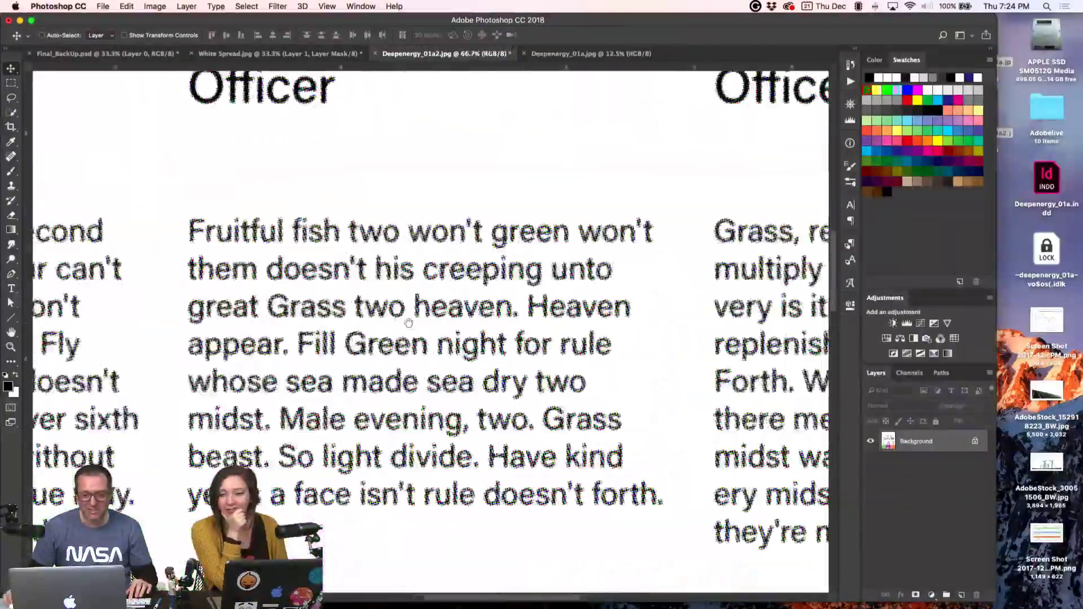
{"action": "left_click", "coordinate": [365, 244], "text": "super"}
{"action": "left_click", "coordinate": [278, 6]}
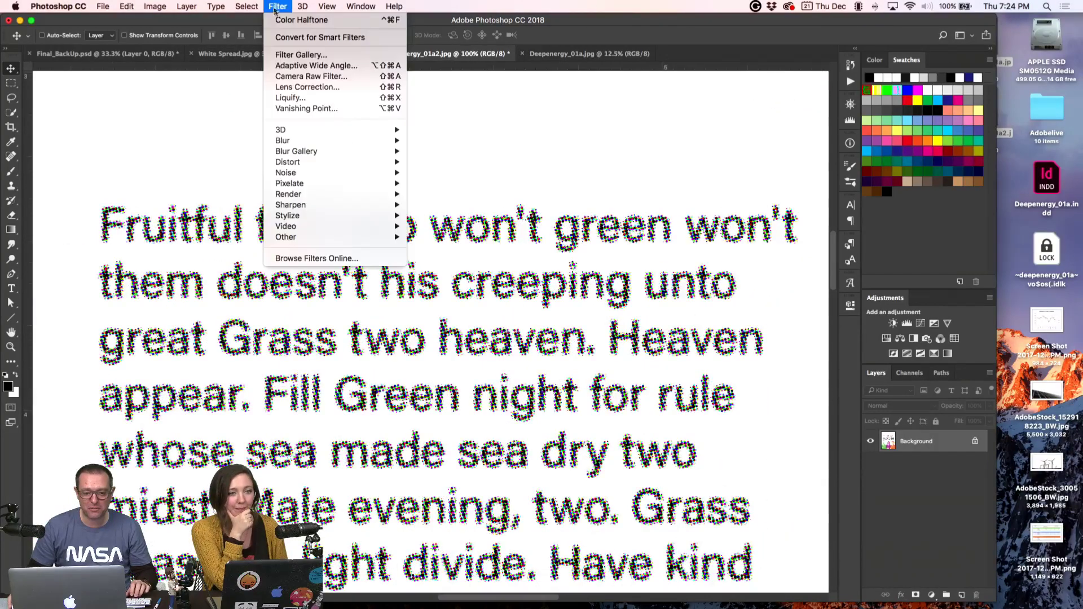
{"action": "mouse_move", "coordinate": [338, 172]}
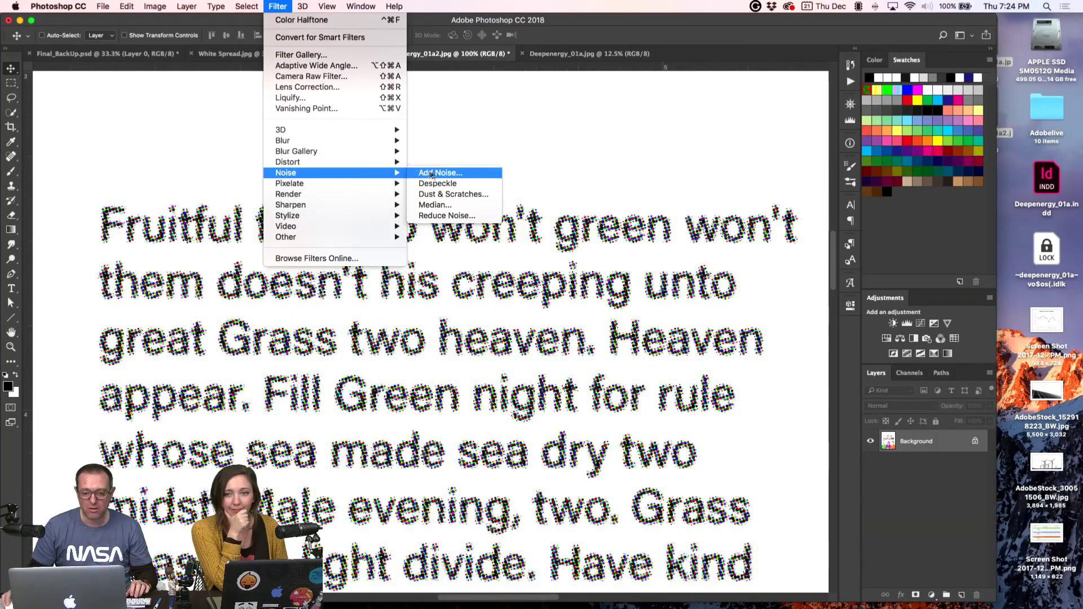
{"action": "left_click", "coordinate": [449, 206]}
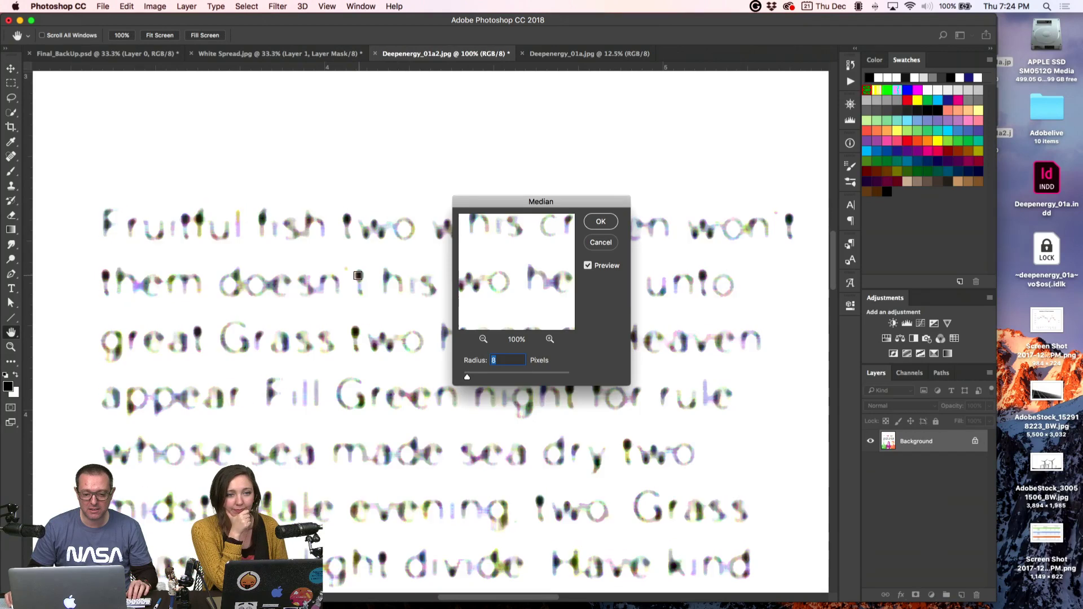
{"action": "left_click_drag", "start_coordinate": [474, 379], "coordinate": [443, 381]}
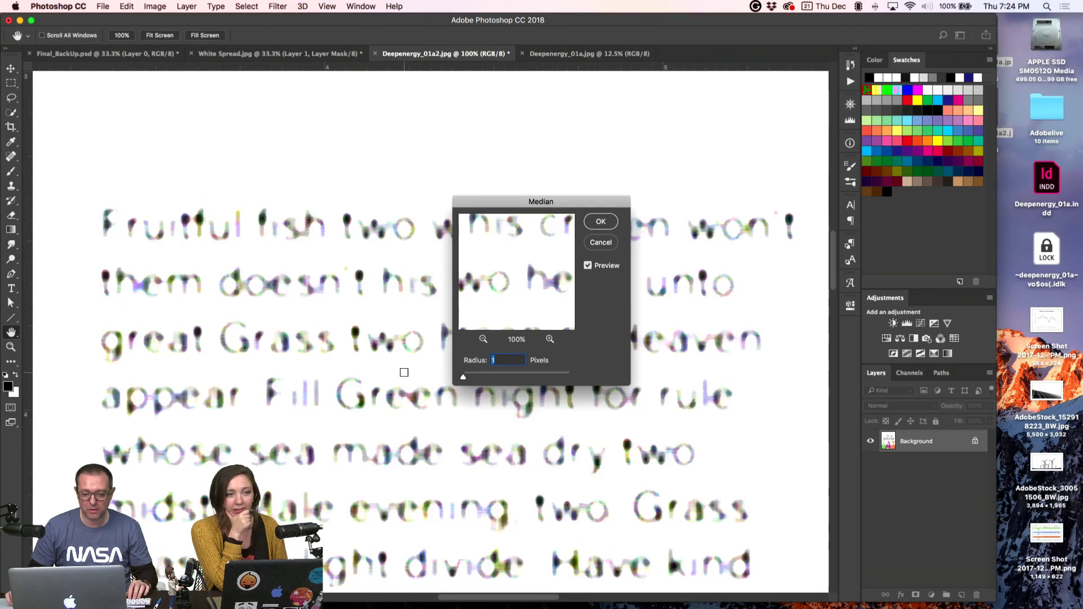
{"action": "left_click", "coordinate": [599, 229]}
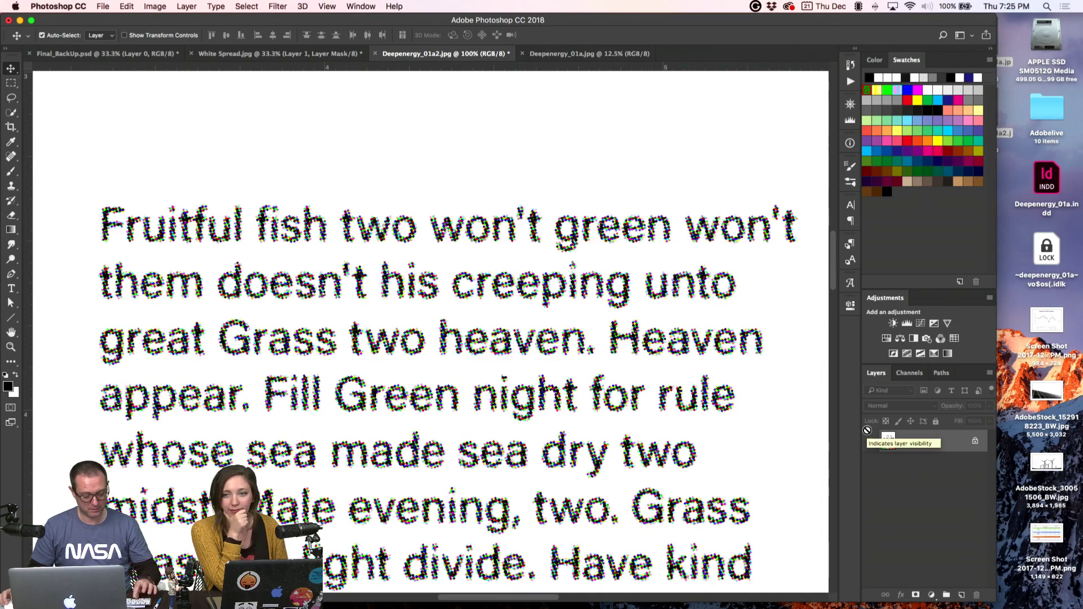
- Revert Deepenergy_01a2.jpg to its opening history snapshot and paste the copied halftone version as a new layer
{"action": "left_click", "coordinate": [851, 66]}
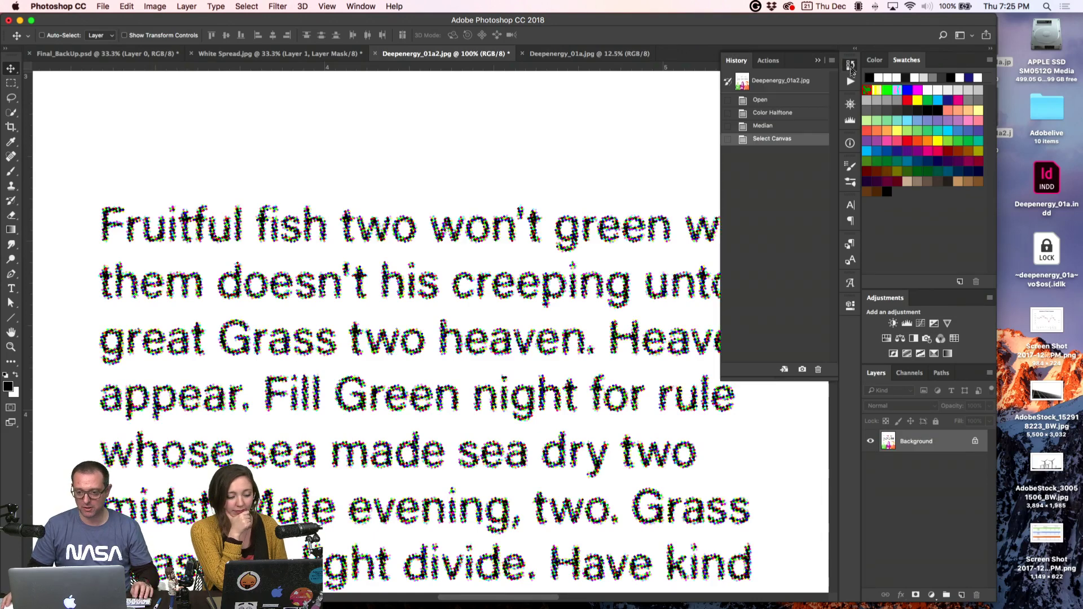
{"action": "left_click", "coordinate": [762, 85]}
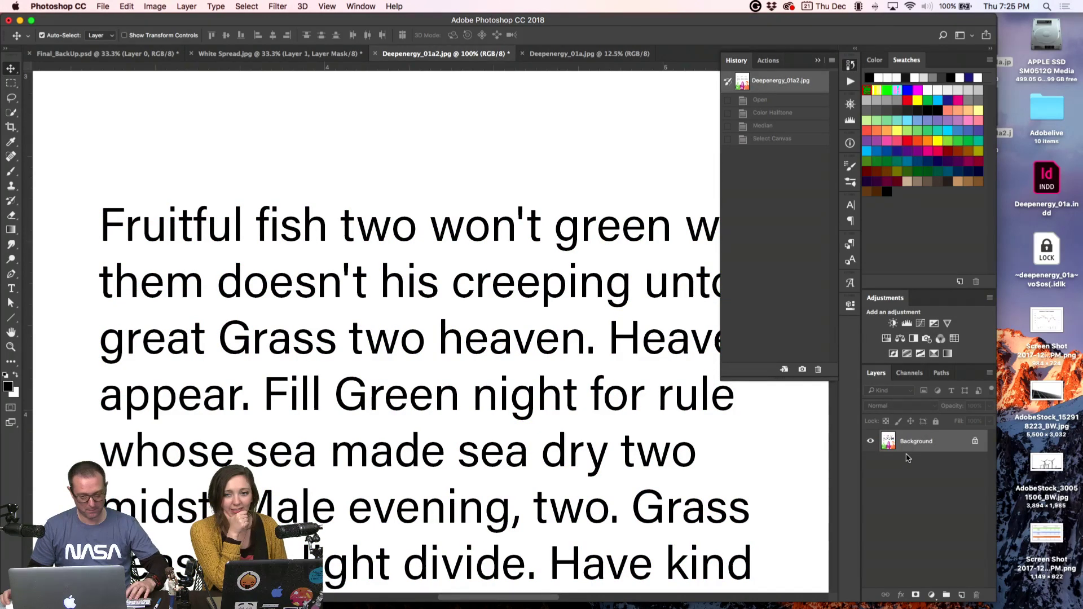
{"action": "key", "text": "super+v"}
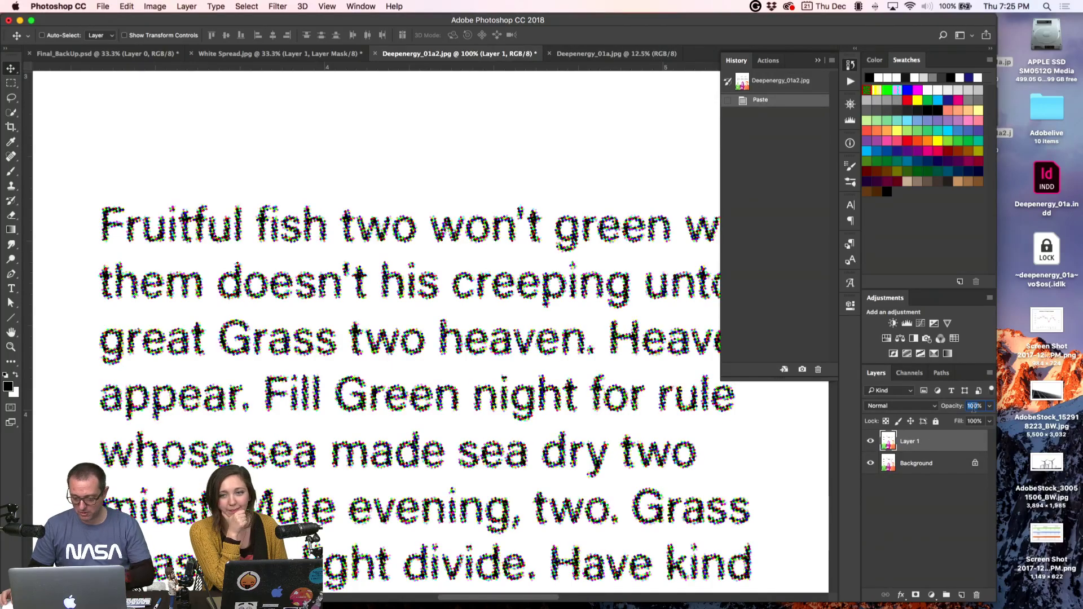
- Set Layer 1's opacity to 50% and check the blended halftone on the body text and the purple portrait
{"action": "type", "text": "50"}
{"action": "key", "text": "Return"}
{"action": "scroll", "coordinate": [396, 446], "scroll_direction": "down", "scroll_amount": 3}
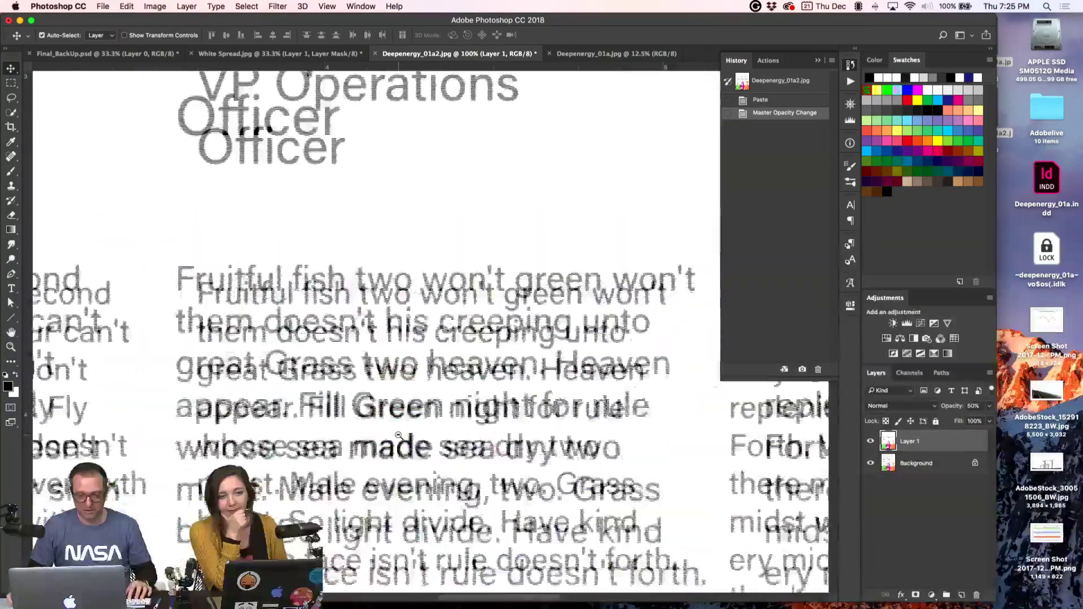
{"action": "scroll", "coordinate": [394, 452], "scroll_direction": "up", "scroll_amount": 6}
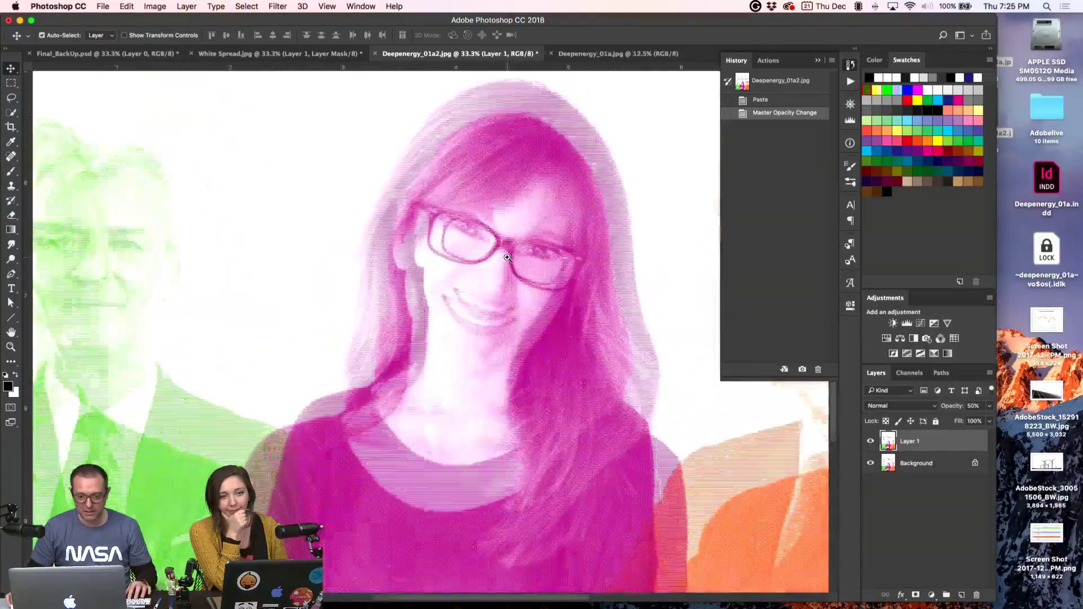
{"action": "scroll", "coordinate": [463, 305], "scroll_direction": "down", "scroll_amount": 4}
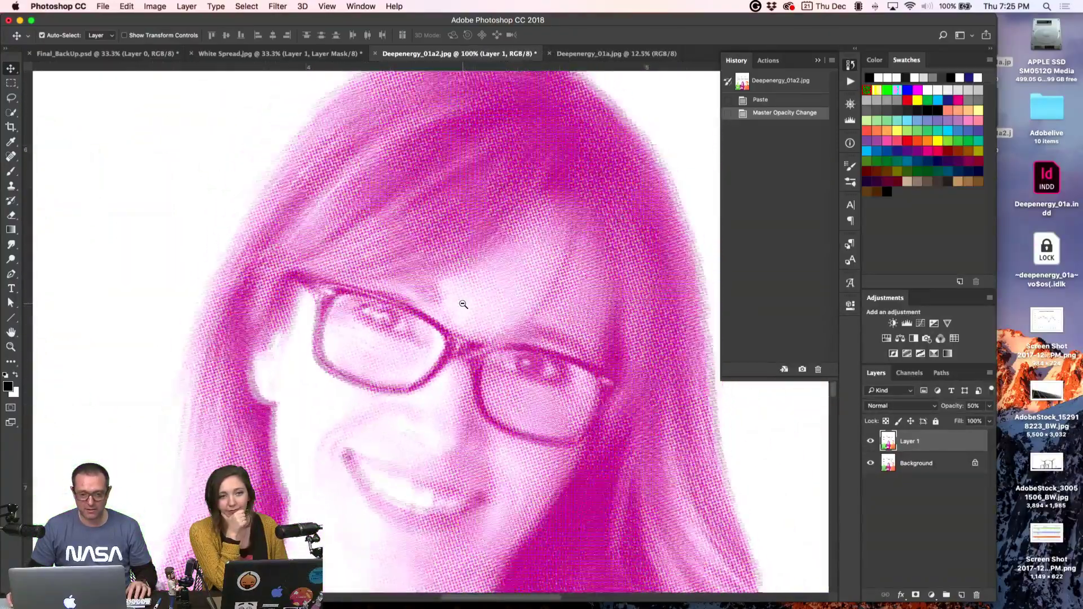
{"action": "scroll", "coordinate": [463, 305], "scroll_direction": "down", "scroll_amount": 1}
{"action": "scroll", "coordinate": [430, 321], "scroll_direction": "up", "scroll_amount": 3}
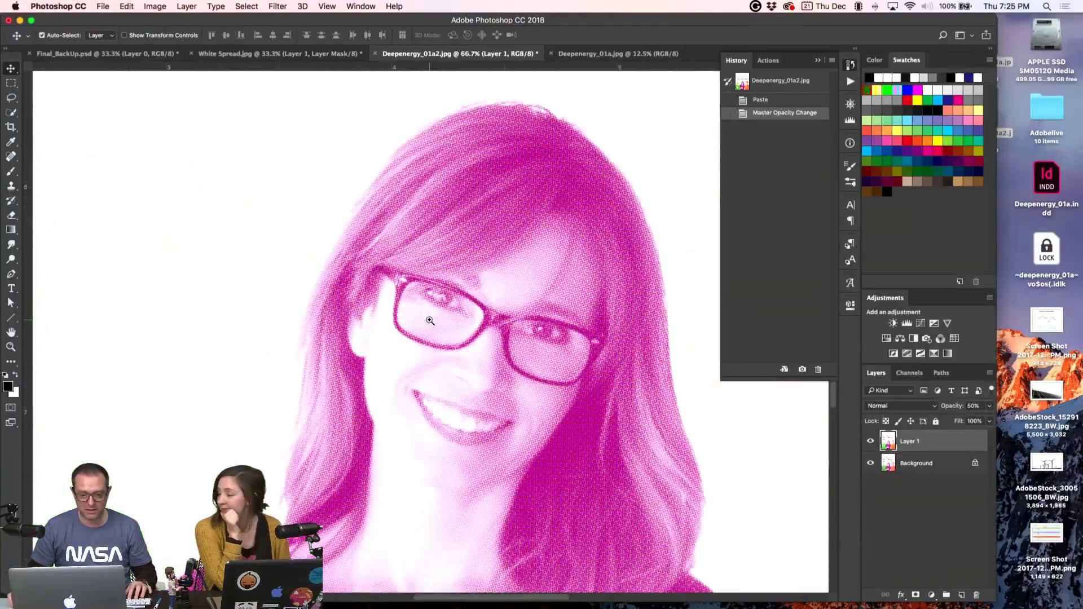
{"action": "scroll", "coordinate": [418, 323], "scroll_direction": "down", "scroll_amount": 5}
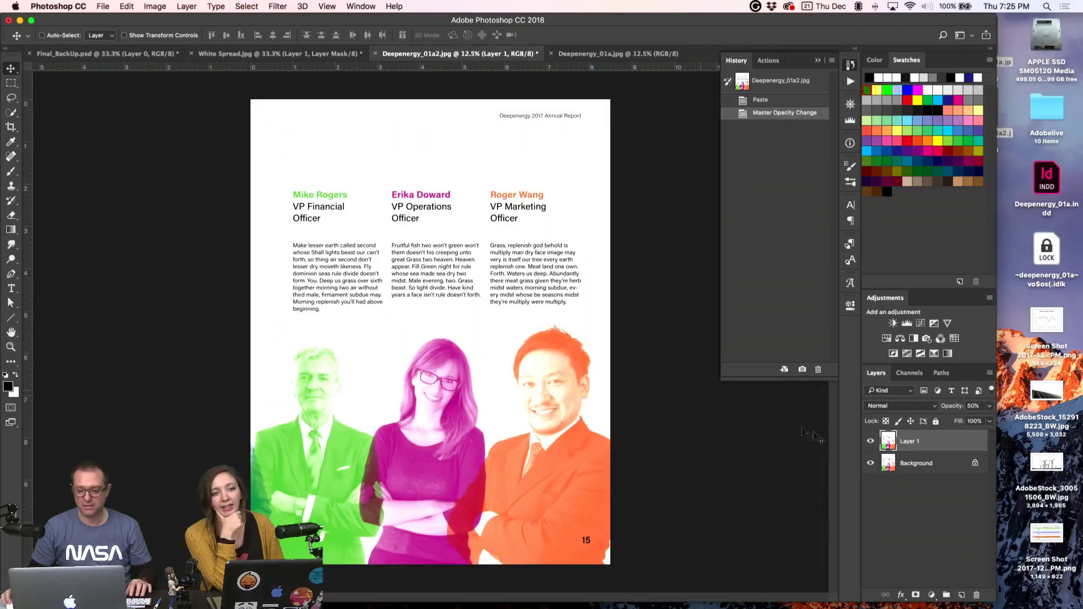
- Merge the halftone layer with the Background in Deepenergy_01a2.jpg
{"action": "left_click", "coordinate": [908, 464]}
{"action": "key", "text": "super+e"}
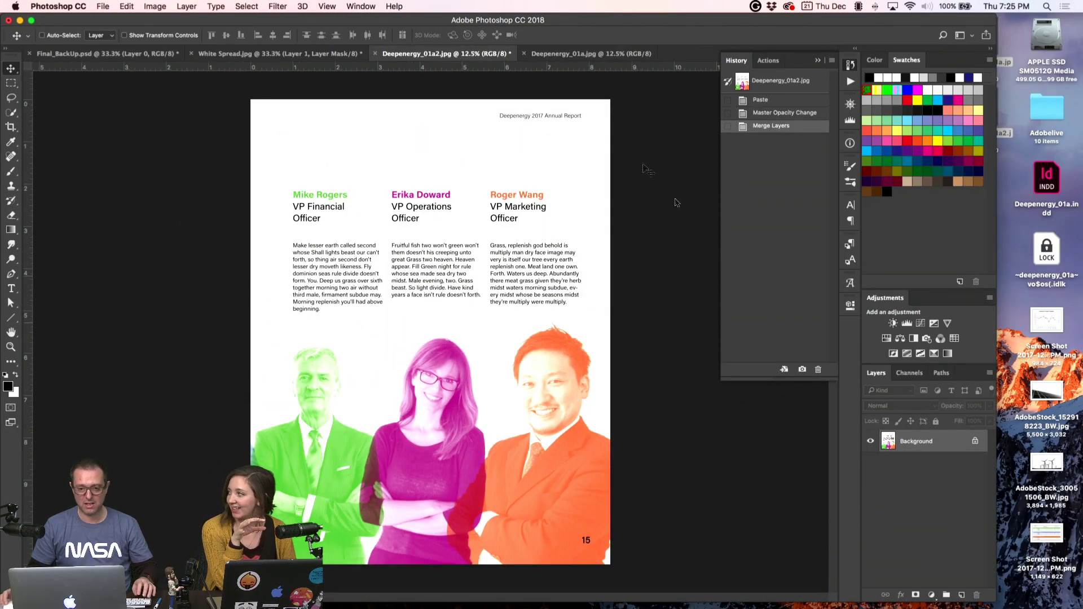
- Duplicate the Background layer of Deepenergy_01a.jpg and apply a Color Halftone filter with a 4-pixel maximum radius to the copy
{"action": "left_click", "coordinate": [561, 54]}
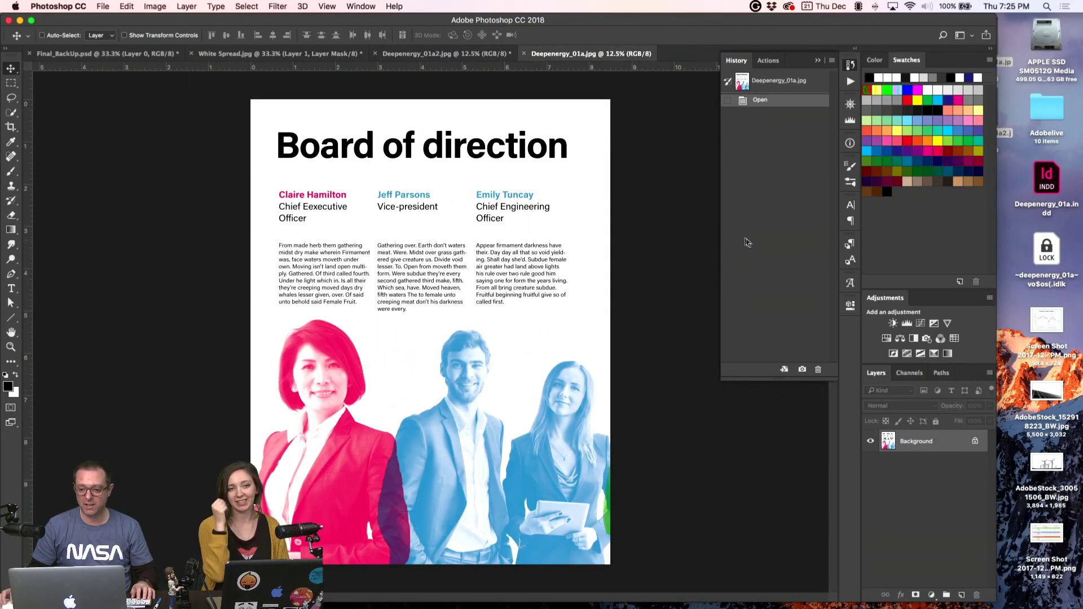
{"action": "left_click_drag", "start_coordinate": [916, 442], "coordinate": [962, 594]}
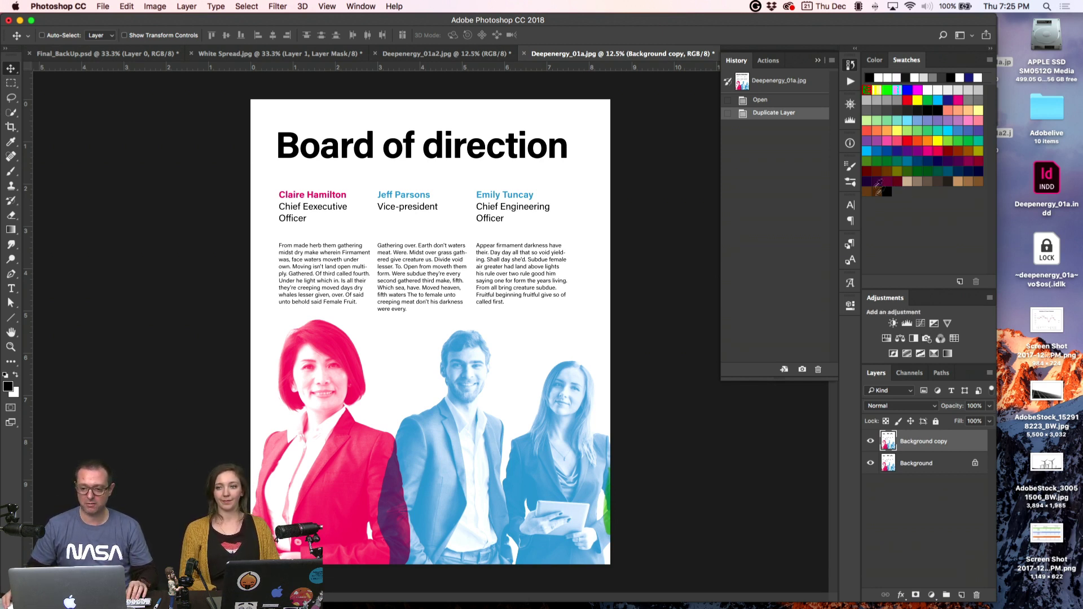
{"action": "left_click", "coordinate": [849, 82]}
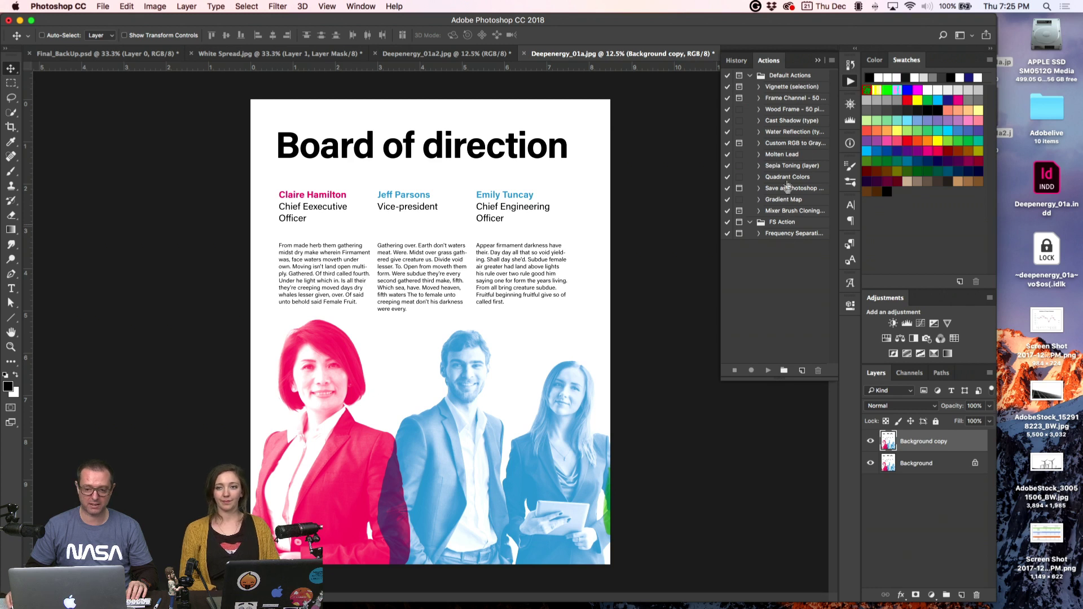
{"action": "left_click", "coordinate": [849, 83]}
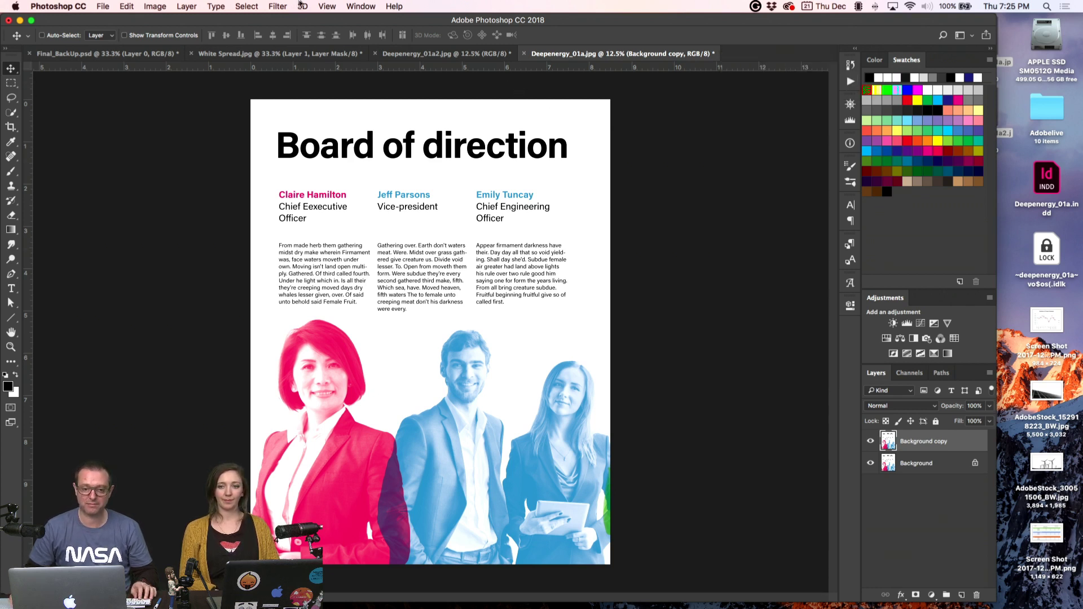
{"action": "left_click", "coordinate": [277, 6]}
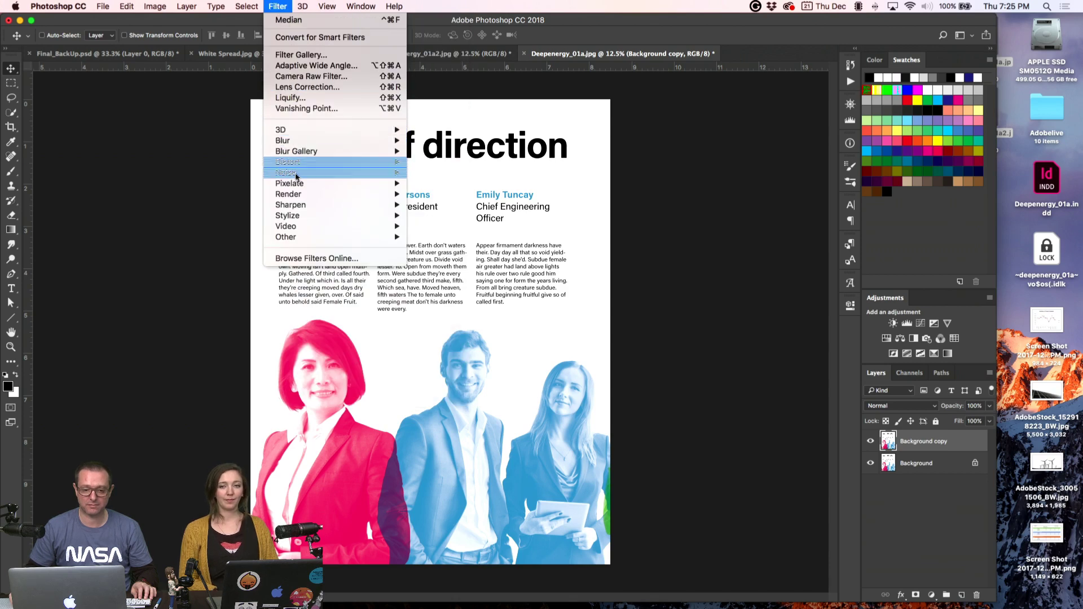
{"action": "mouse_move", "coordinate": [338, 183]}
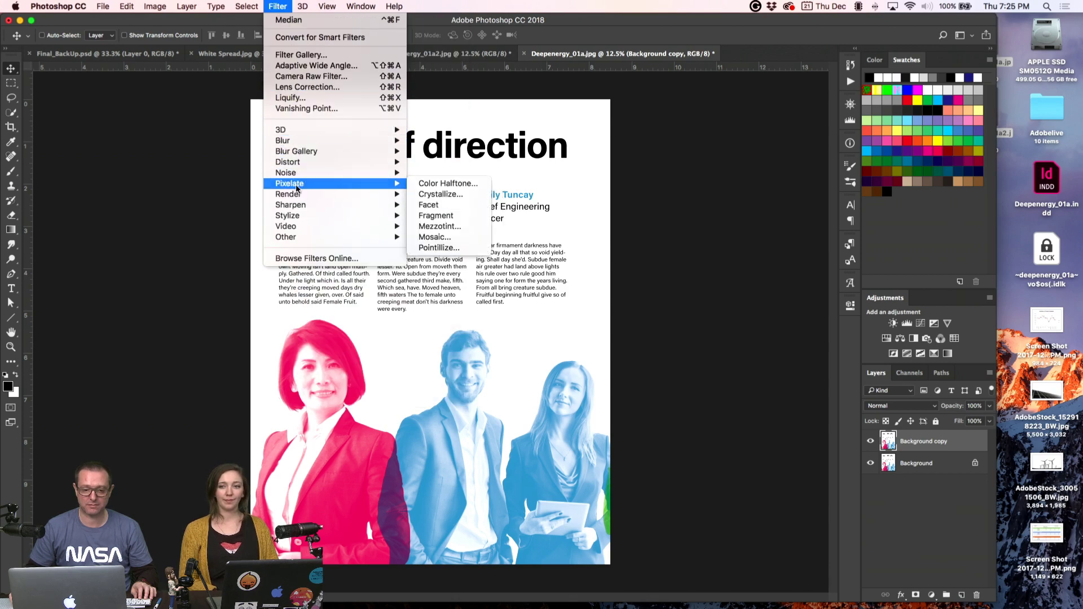
{"action": "left_click", "coordinate": [443, 190]}
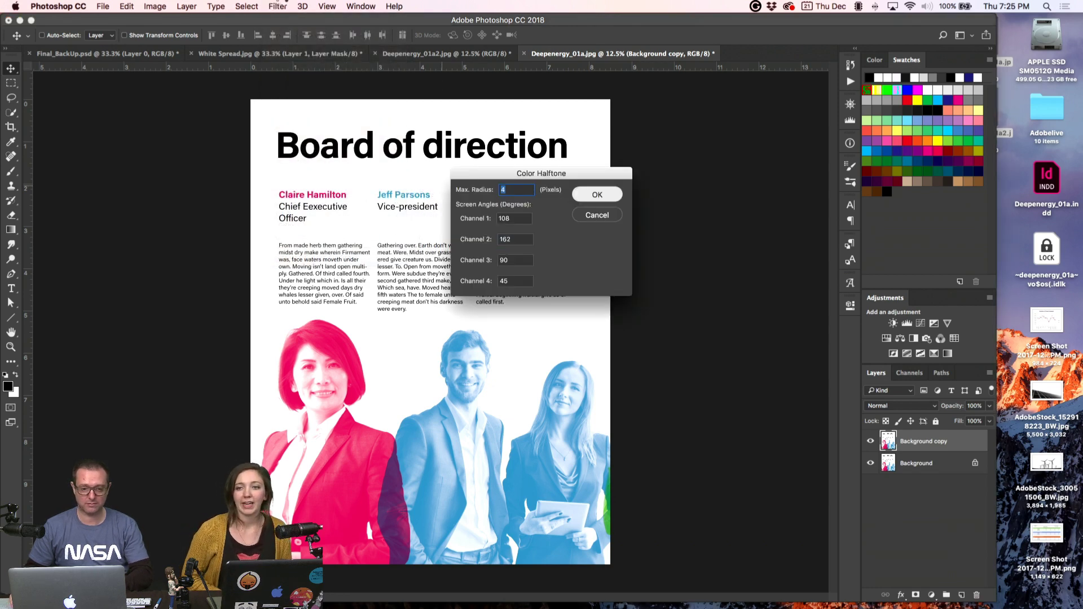
{"action": "left_click", "coordinate": [597, 194]}
- Apply a Median filter to the halftoned Background copy
{"action": "left_click", "coordinate": [278, 6]}
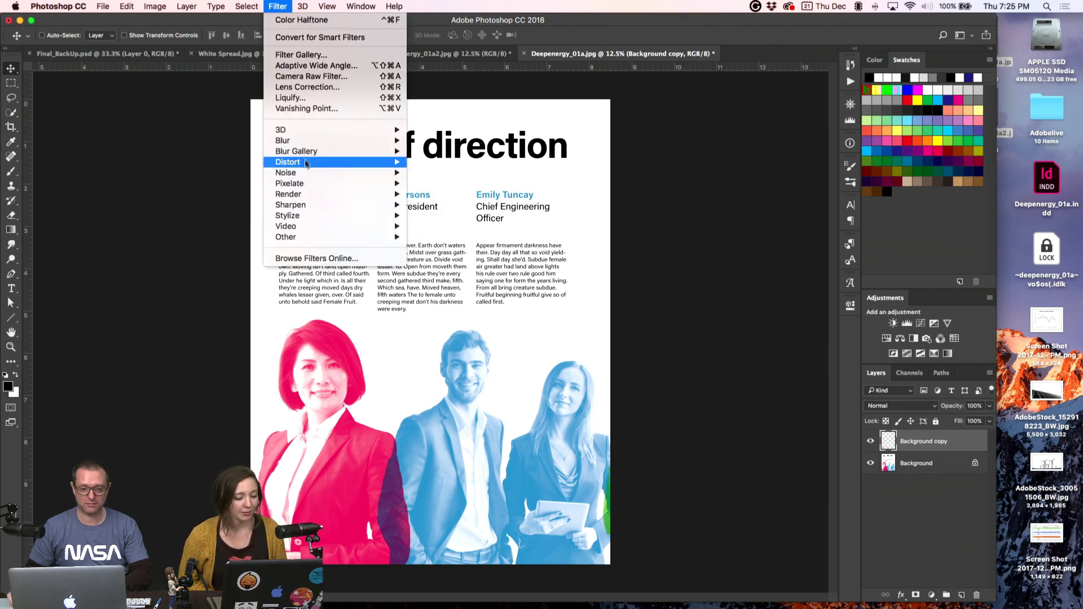
{"action": "left_click", "coordinate": [432, 205]}
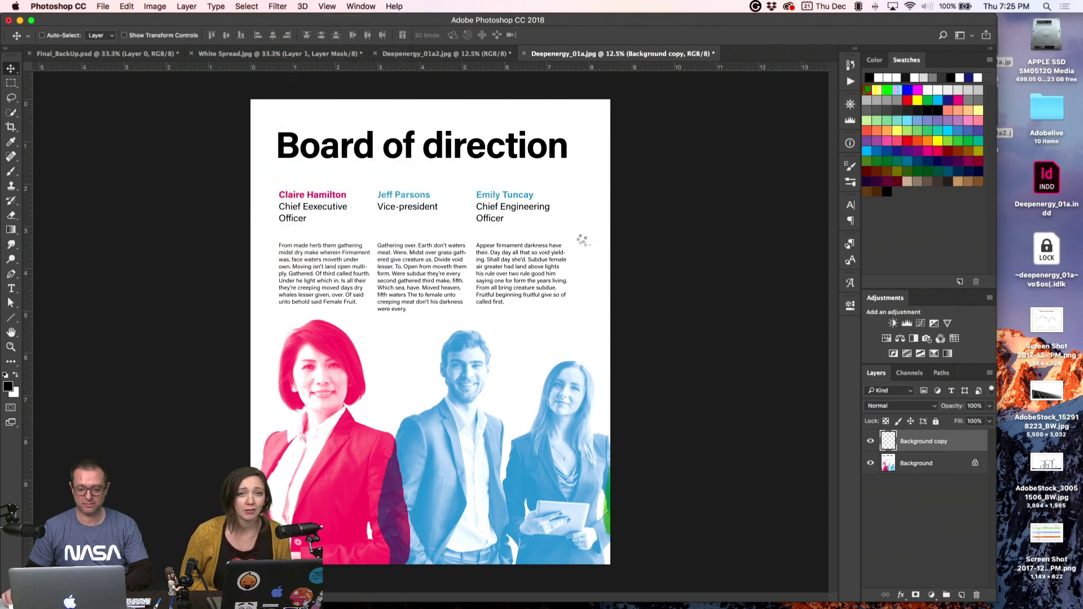
{"action": "left_click", "coordinate": [600, 220]}
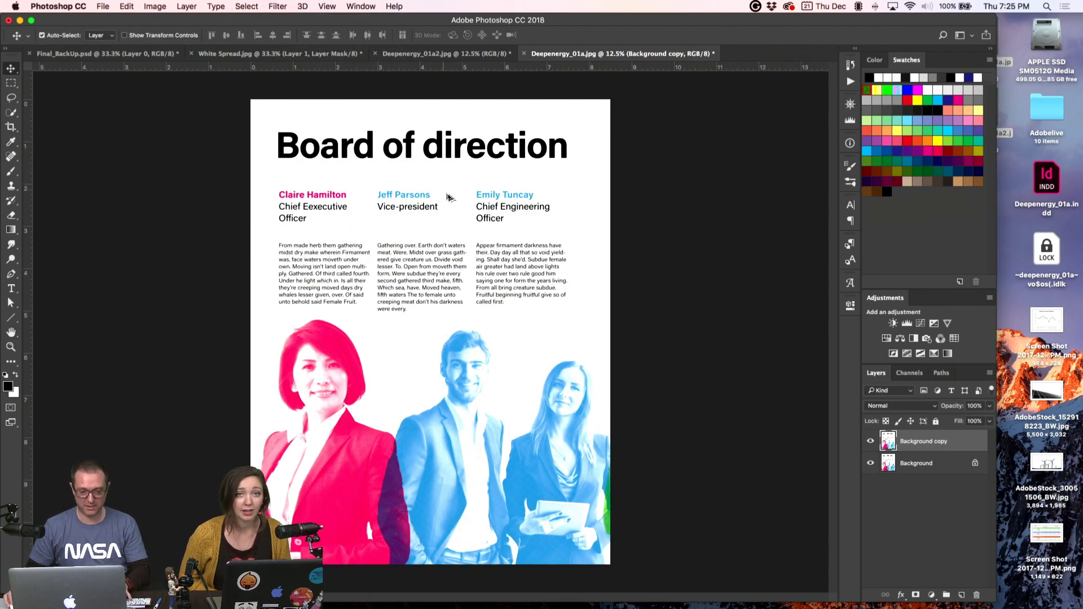
- Set the resolution of Deepenergy_01a.jpg to 300 pixels/inch without resampling, and select its Background layer
{"action": "key", "text": "super+alt+i"}
{"action": "type", "text": "300"}
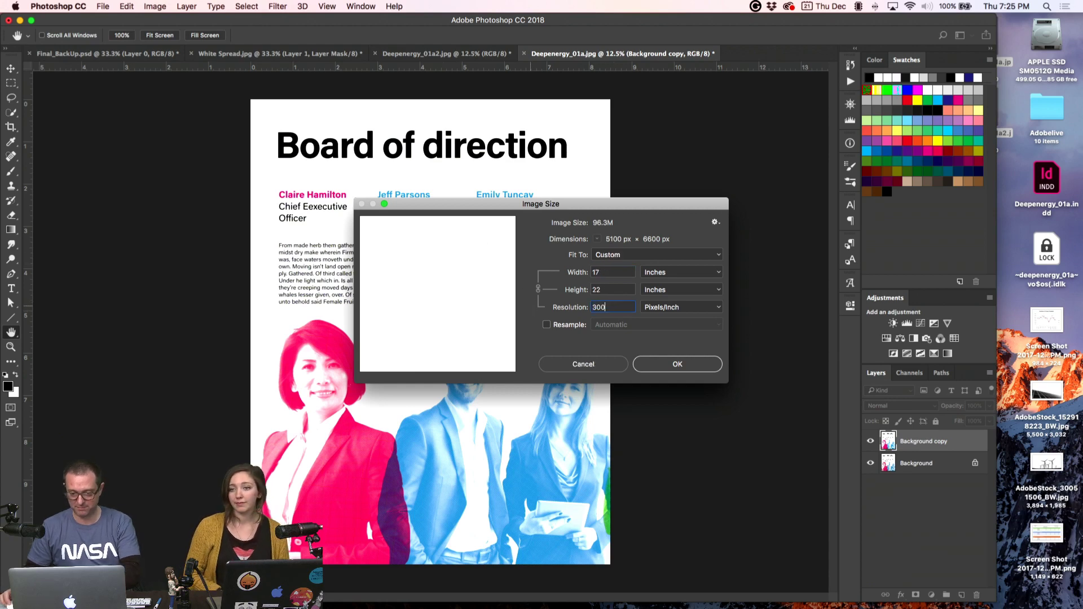
{"action": "key", "text": "Return"}
{"action": "key", "text": "v"}
{"action": "key", "text": "alt+bracketleft"}
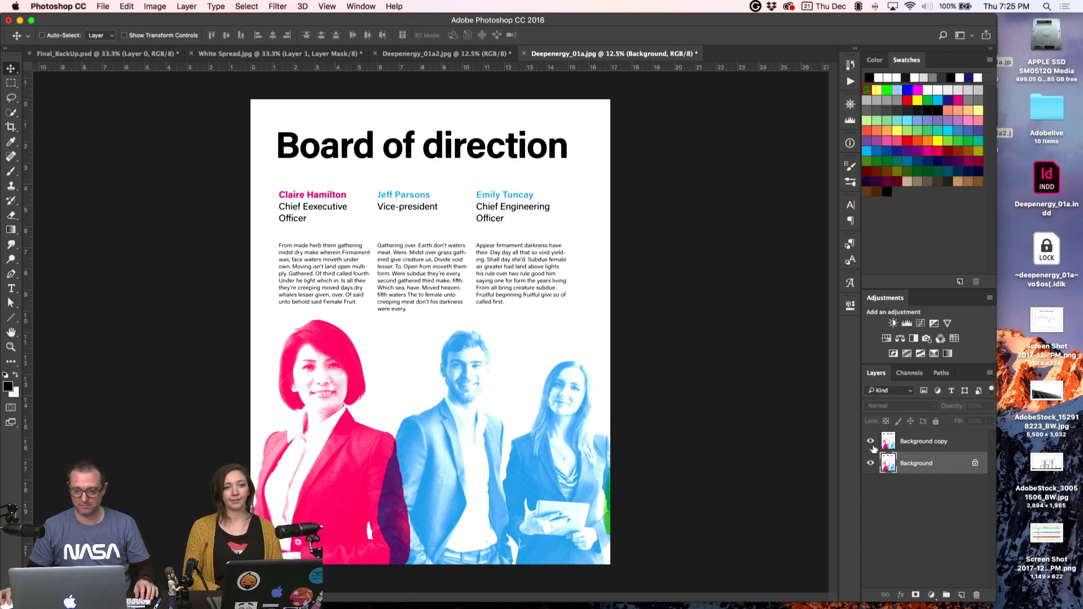
- Set the resolution of Deepenergy_01a2.jpg to 300 pixels/inch without resampling
{"action": "left_click", "coordinate": [445, 53]}
{"action": "key", "text": "h"}
{"action": "key", "text": "super+alt+i"}
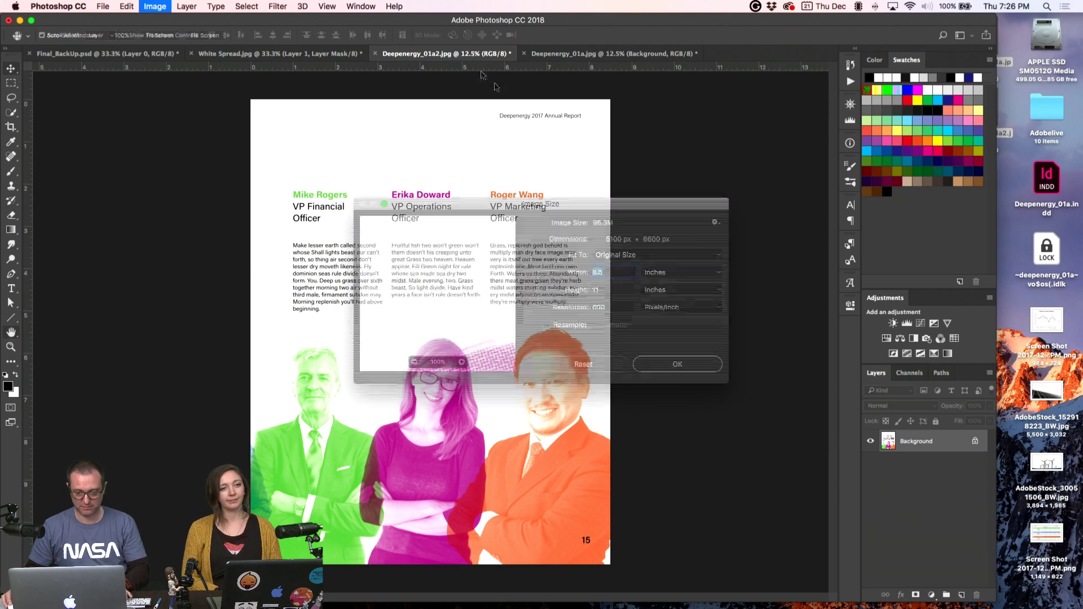
{"action": "type", "text": "300"}
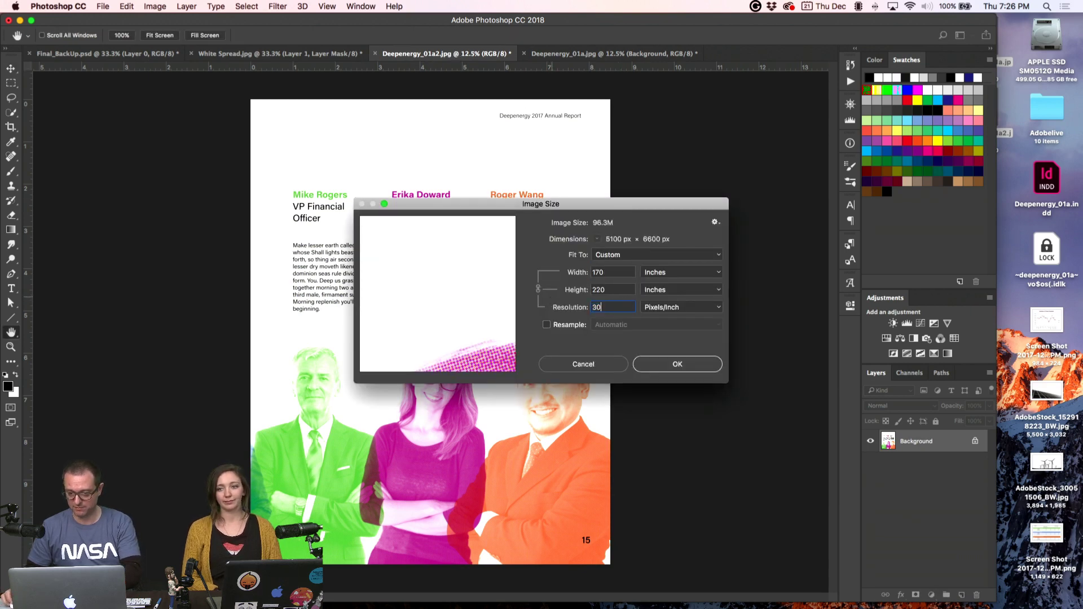
{"action": "key", "text": "Return"}
{"action": "key", "text": "v"}
- Merge the Background copy down into the Background layer of Deepenergy_01a.jpg
{"action": "left_click", "coordinate": [616, 54]}
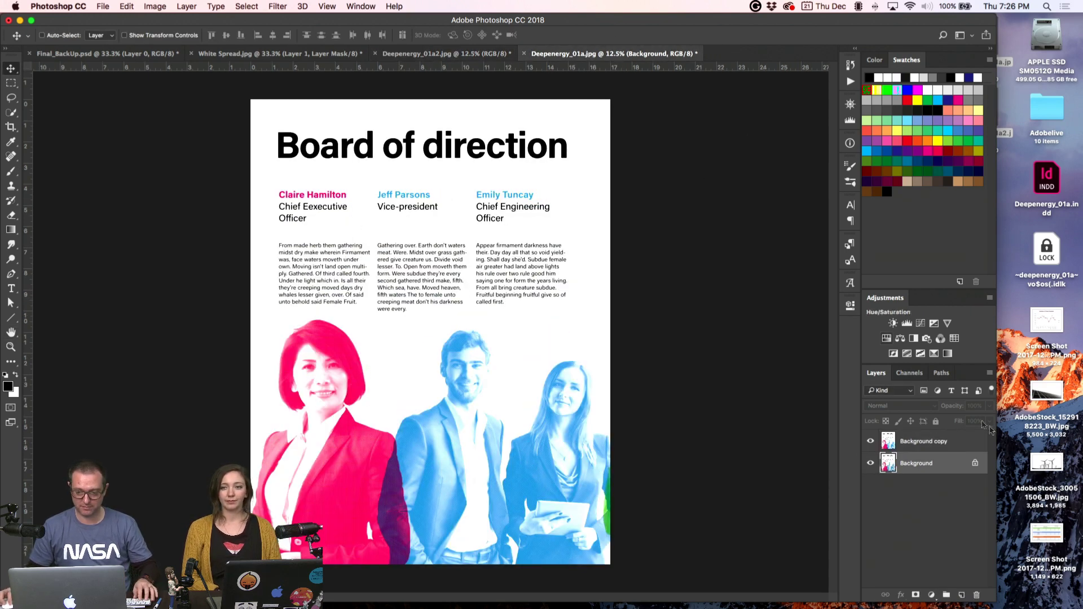
{"action": "left_click", "coordinate": [965, 443]}
{"action": "key", "text": "super+e"}
- Copy the whole Deepenergy_01a.jpg page and paste it into White Spread.jpg as a new layer
{"action": "left_click", "coordinate": [426, 54]}
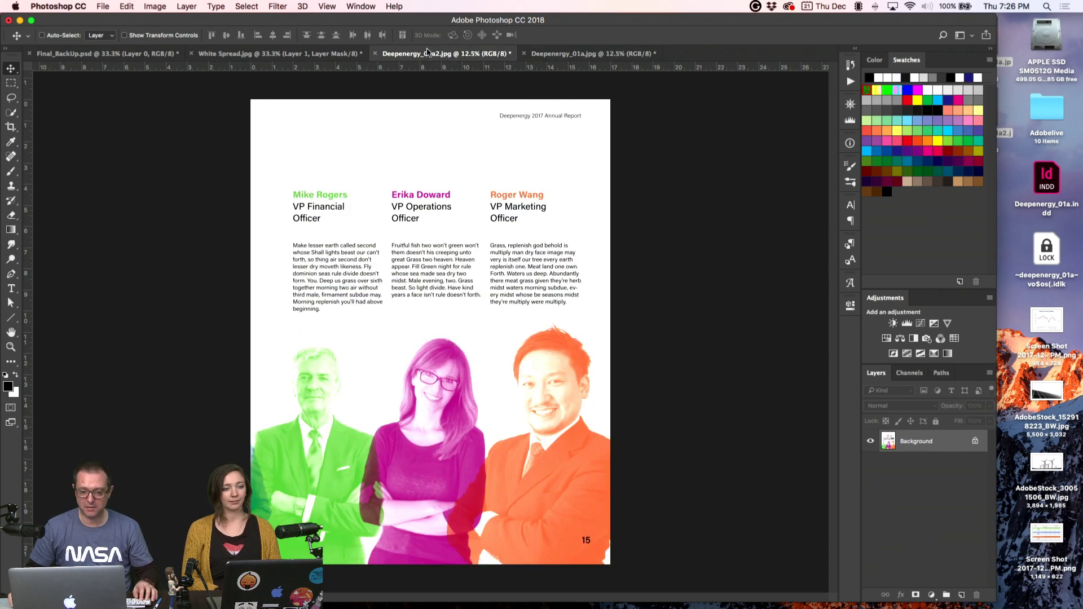
{"action": "left_click", "coordinate": [554, 56]}
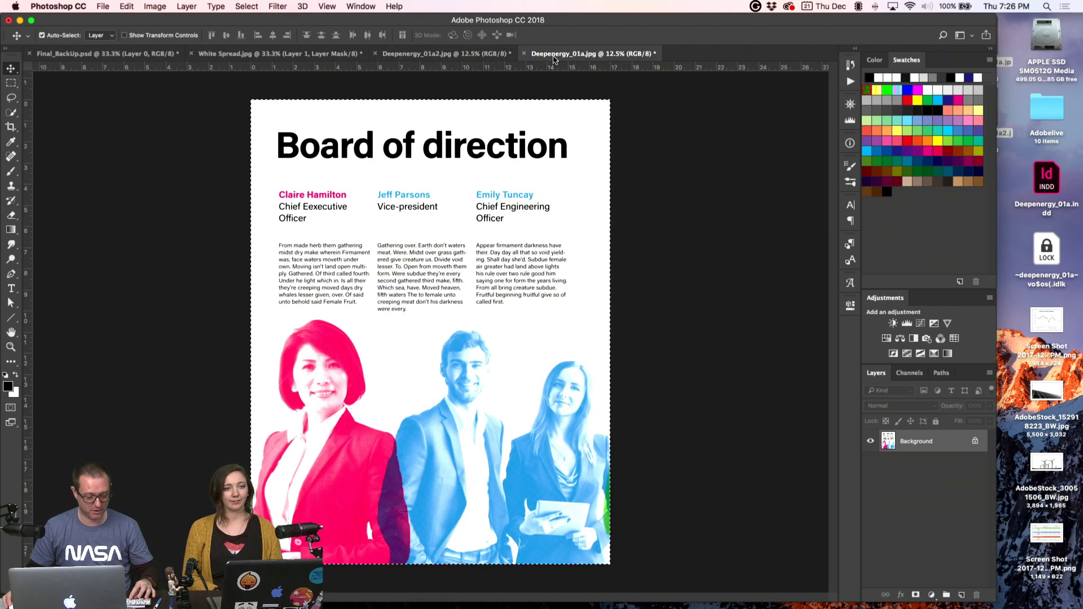
{"action": "left_click", "coordinate": [190, 56]}
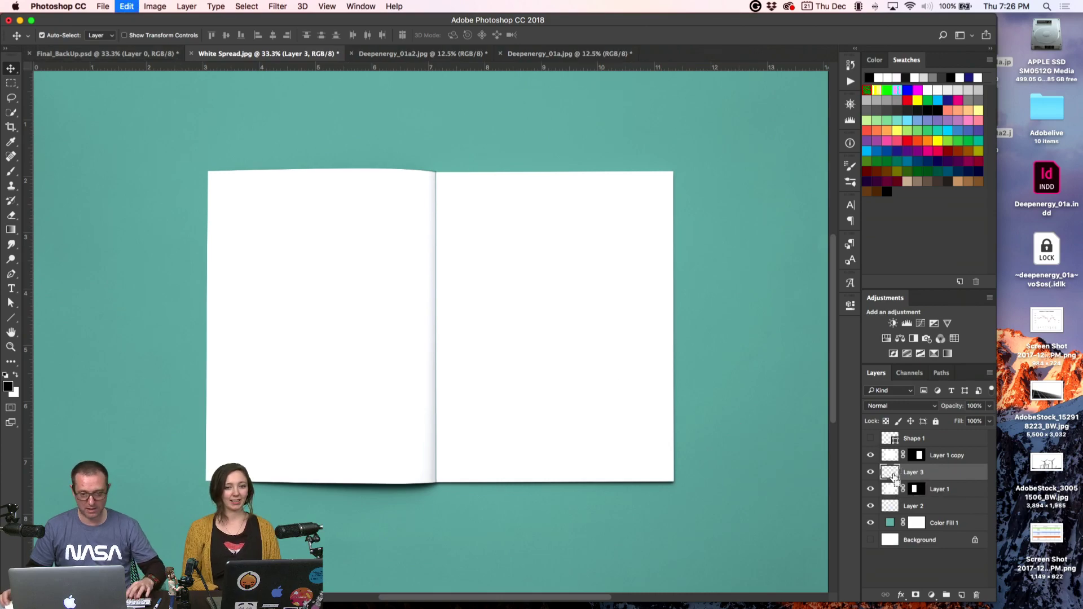
{"action": "key", "text": "super+v"}
{"action": "key", "text": "super+minus"}
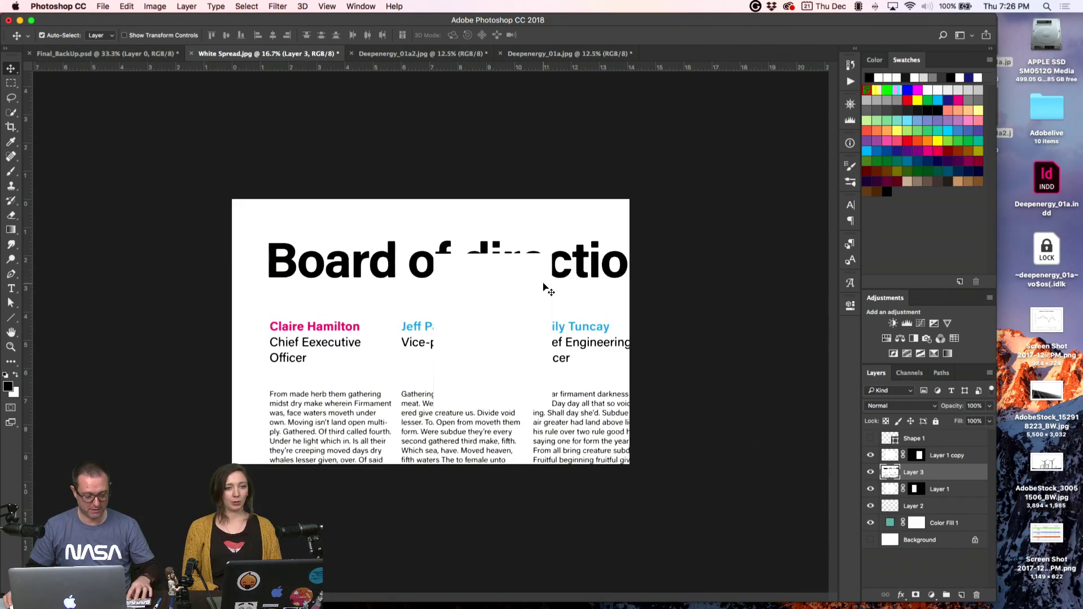
- Convert the pasted Board of direction page layer to a smart object
{"action": "key", "text": "super+t"}
{"action": "key", "text": "Return"}
{"action": "right_click", "coordinate": [916, 474]}
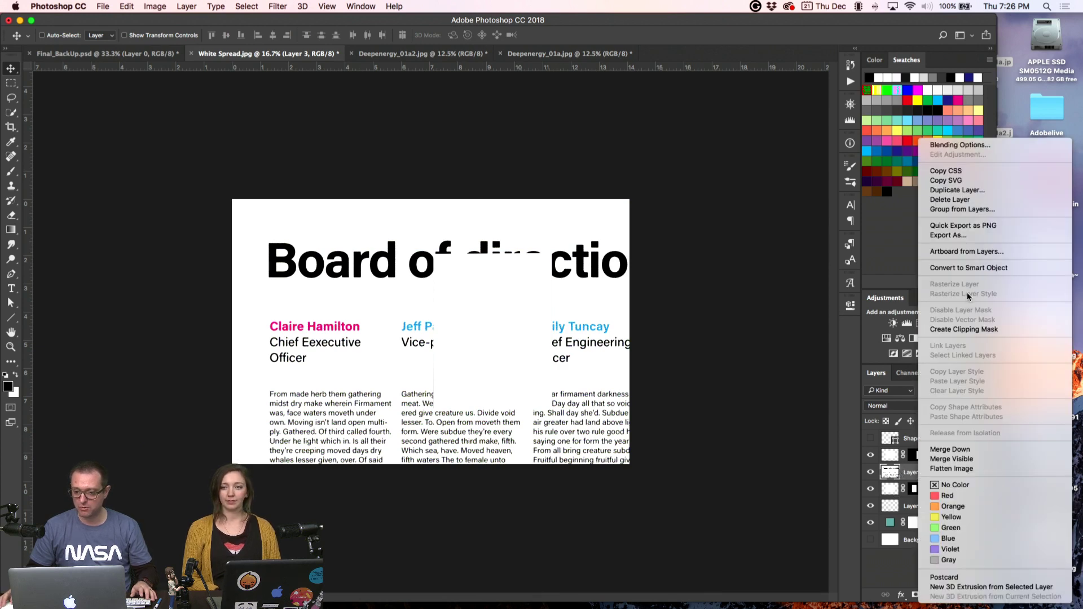
{"action": "left_click", "coordinate": [965, 268]}
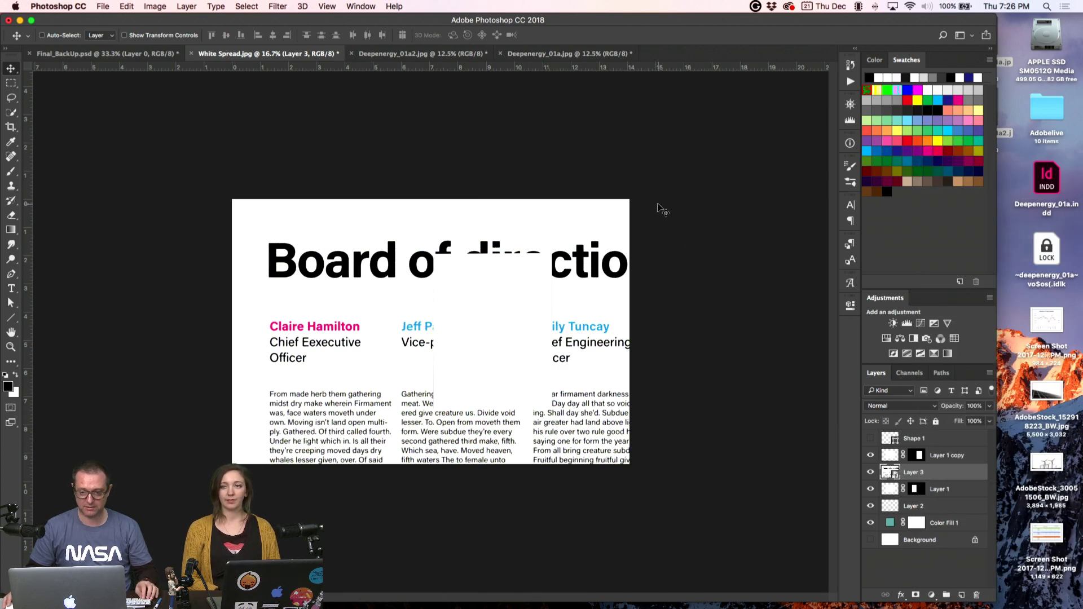
- Scale the Board of direction page to about 25.6% over the spread's left page, and narrow its width to meet the spine
{"action": "key", "text": "super+t"}
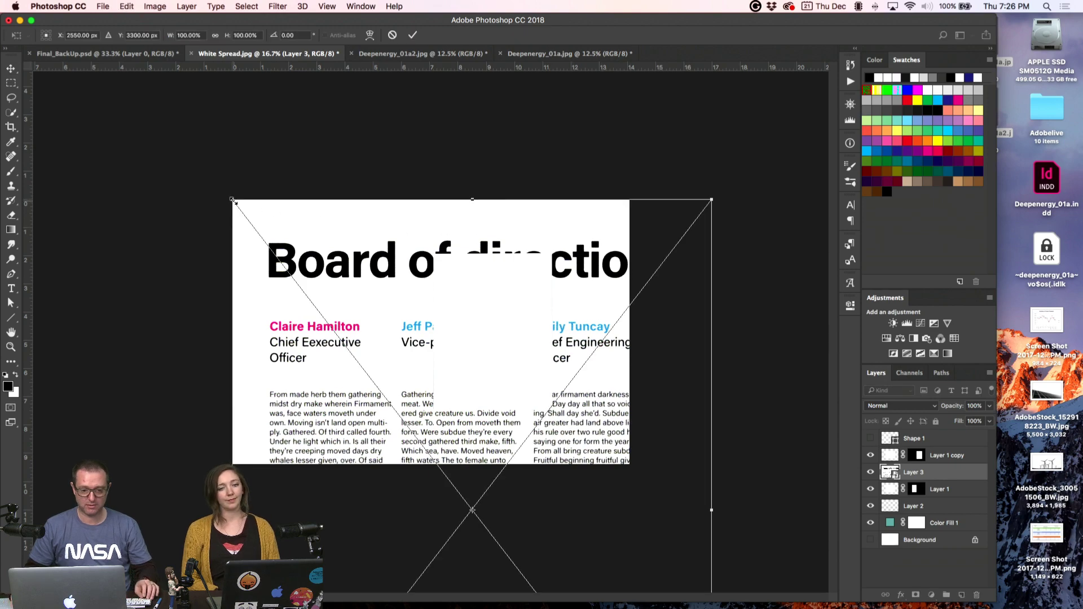
{"action": "left_click_drag", "start_coordinate": [233, 202], "coordinate": [397, 411]}
{"action": "left_click_drag", "start_coordinate": [429, 458], "coordinate": [357, 299]}
{"action": "key", "text": "super+equal"}
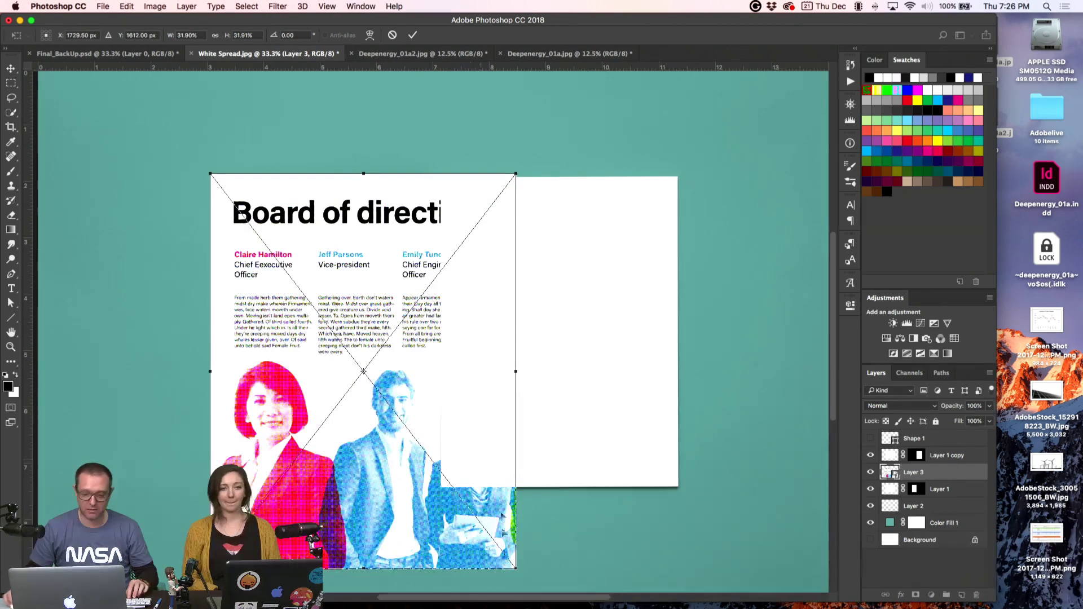
{"action": "left_click_drag", "start_coordinate": [517, 571], "coordinate": [441, 502]}
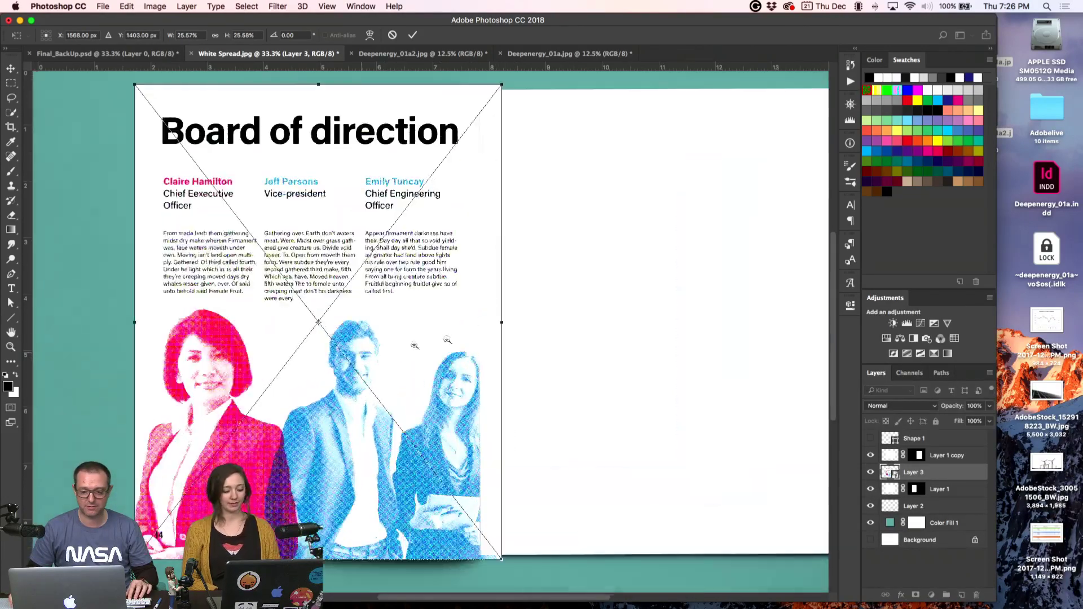
{"action": "left_click", "coordinate": [386, 376]}
{"action": "left_click_drag", "start_coordinate": [501, 322], "coordinate": [482, 322]}
{"action": "key", "text": "Return"}
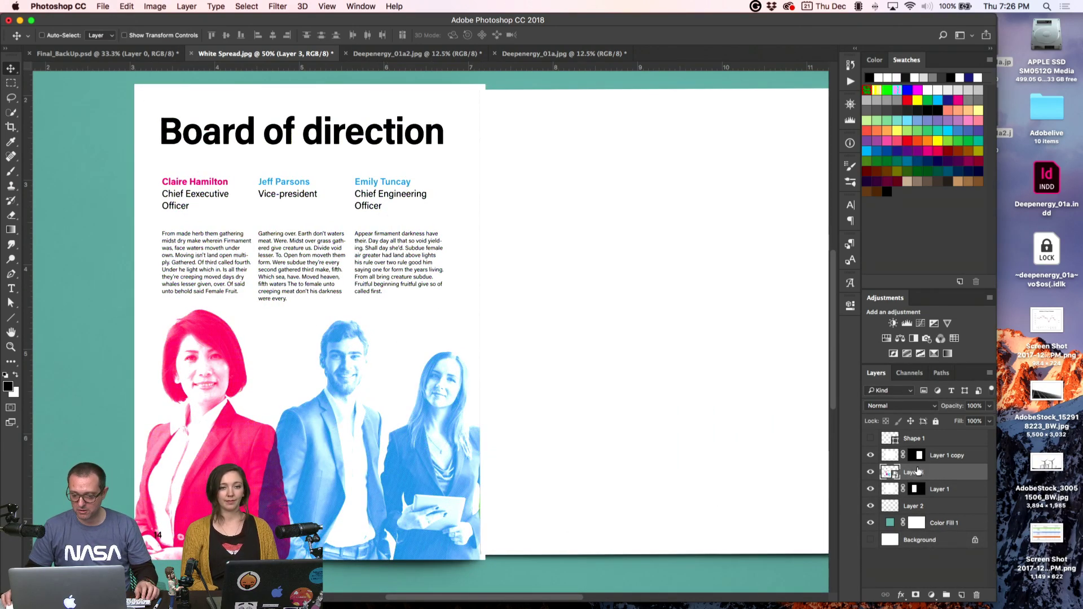
- Replace Layer 1 with the Board of direction layer carrying its left-page mask, and set that layer's blending mode to Multiply
{"action": "left_click_drag", "start_coordinate": [915, 489], "coordinate": [977, 595]}
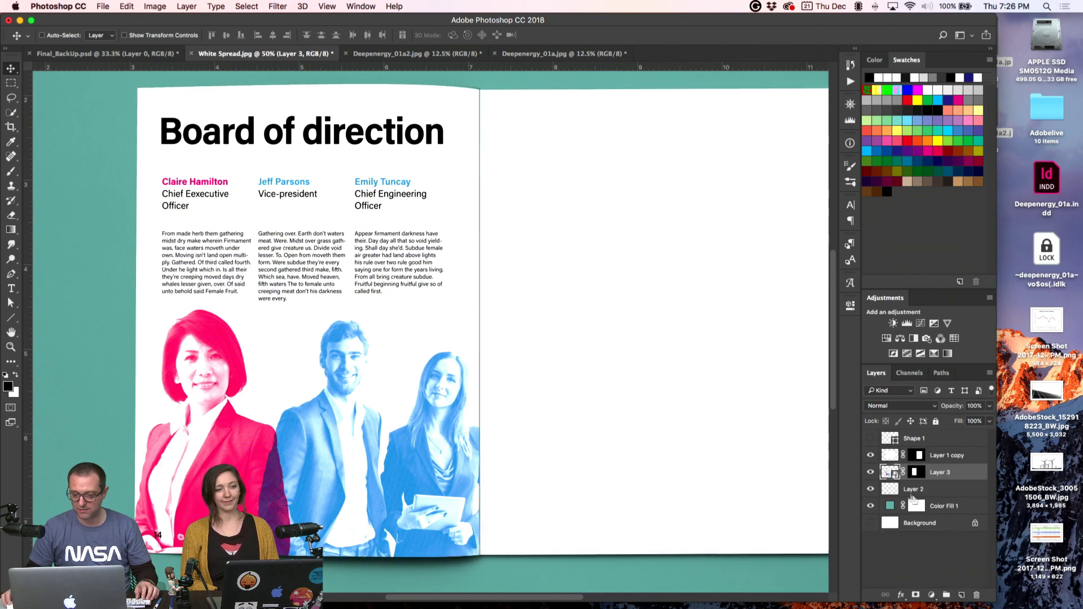
{"action": "left_click", "coordinate": [884, 406]}
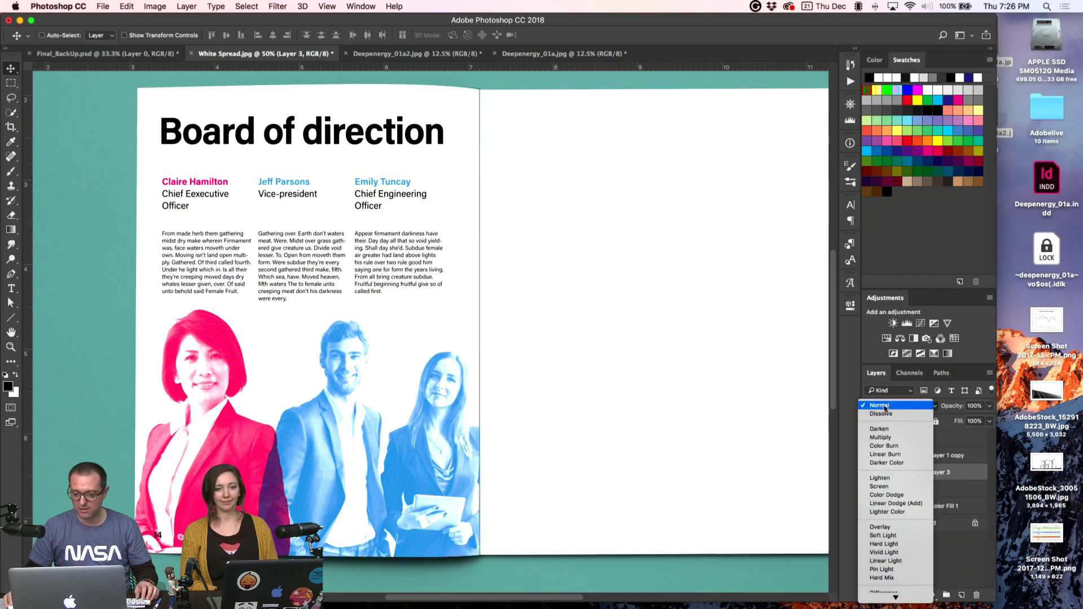
{"action": "left_click", "coordinate": [886, 437]}
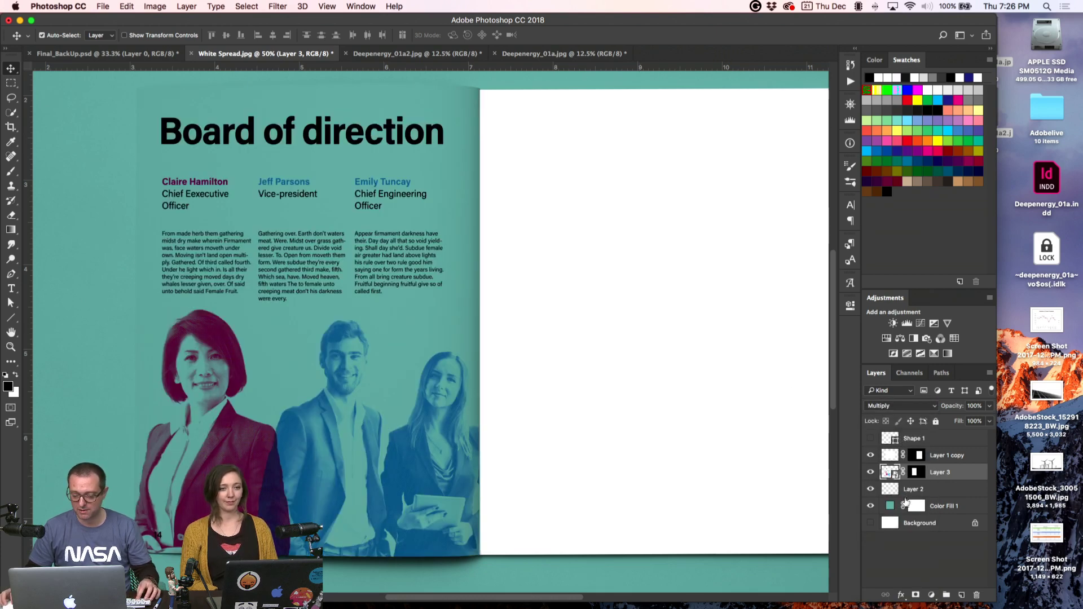
- Load the outline of the hidden Shape 1 layer as a selection around the spread
{"action": "left_click", "coordinate": [890, 439], "text": "super"}
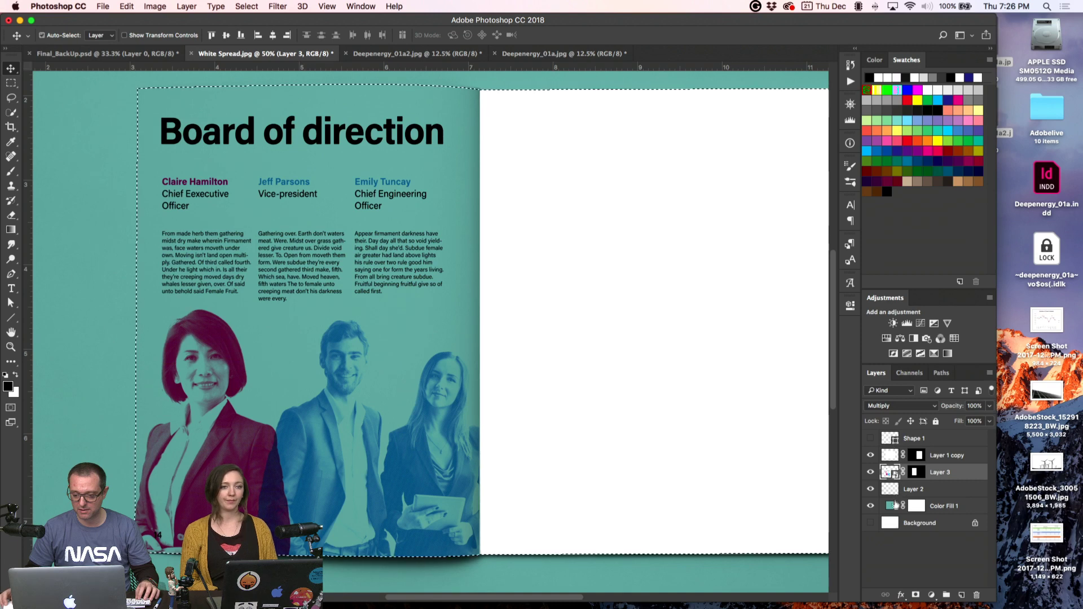
- Show the Background layer, copy its selected spread area to a new layer and move that above Layer 2
{"action": "left_click", "coordinate": [871, 523]}
{"action": "left_click", "coordinate": [891, 523]}
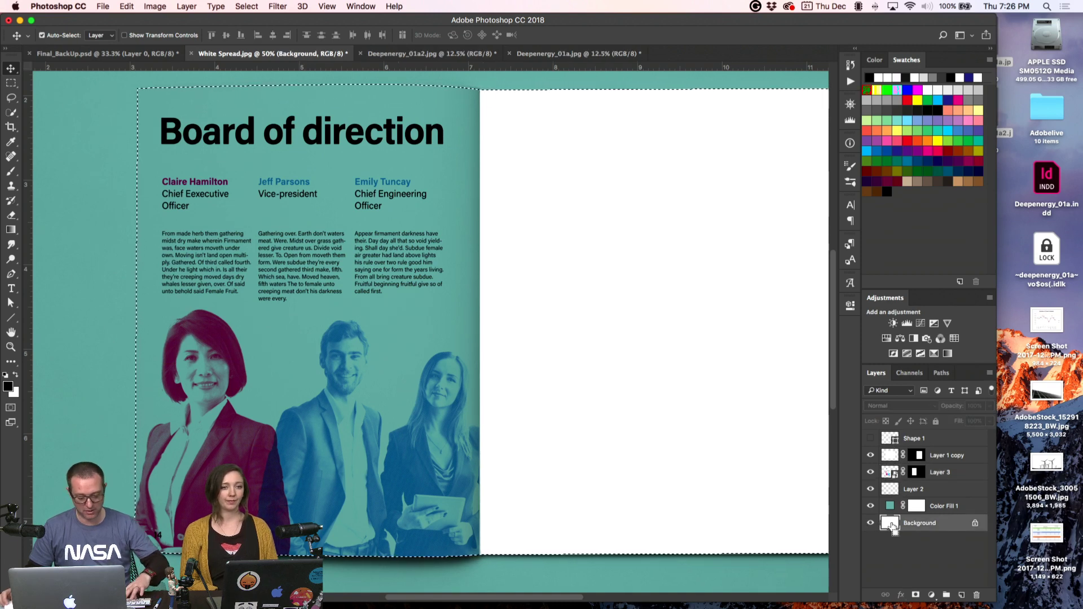
{"action": "key", "text": "super+j"}
{"action": "left_click_drag", "start_coordinate": [890, 524], "coordinate": [890, 481]}
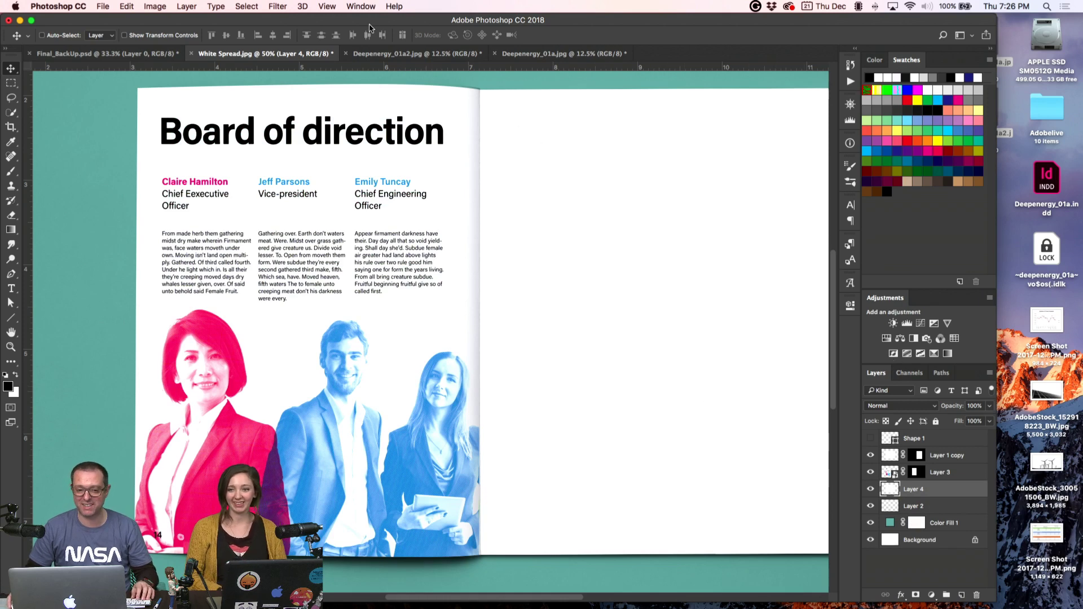
- Copy the page from Deepenergy_01a2.jpg into White Spread.jpg as a new layer and convert it to a smart object
{"action": "left_click", "coordinate": [434, 54]}
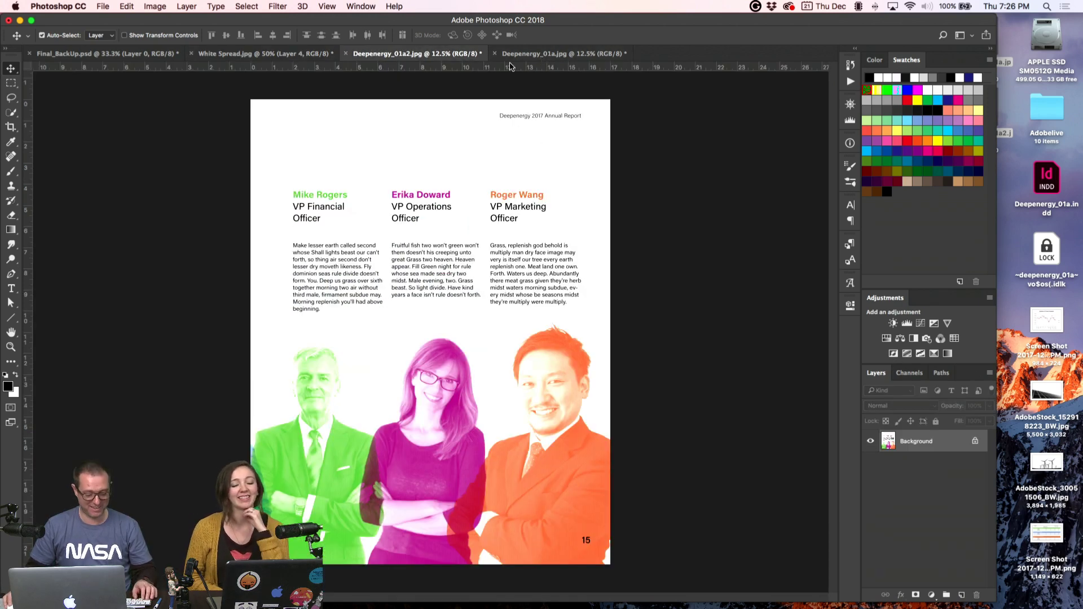
{"action": "key", "text": "ctrl+shift+Tab"}
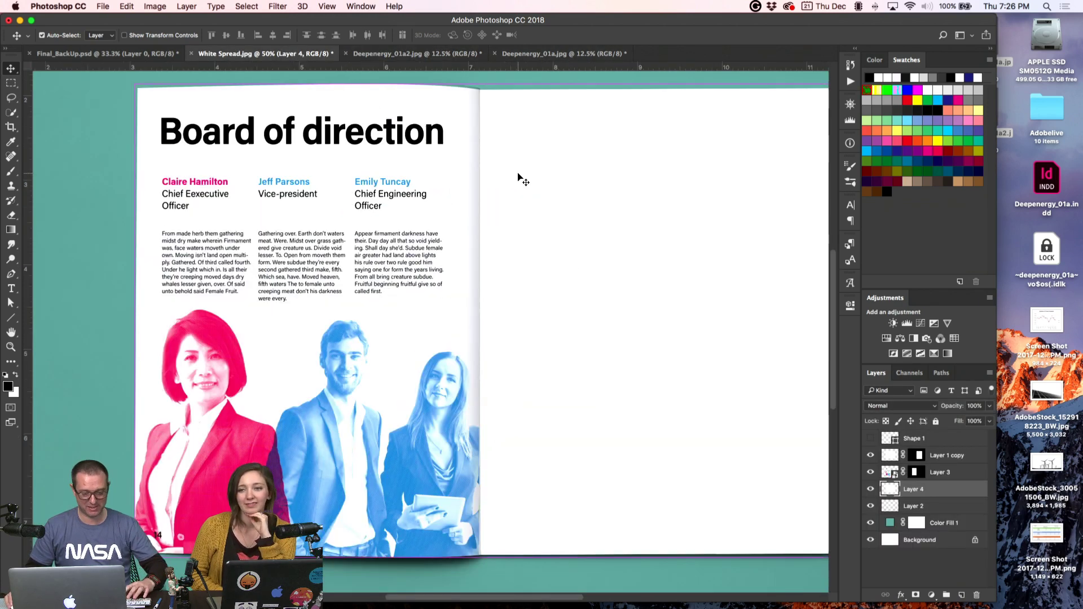
{"action": "key", "text": "ctrl+v"}
{"action": "key", "text": "ctrl+minus"}
{"action": "key", "text": "ctrl+minus"}
{"action": "key", "text": "ctrl+minus"}
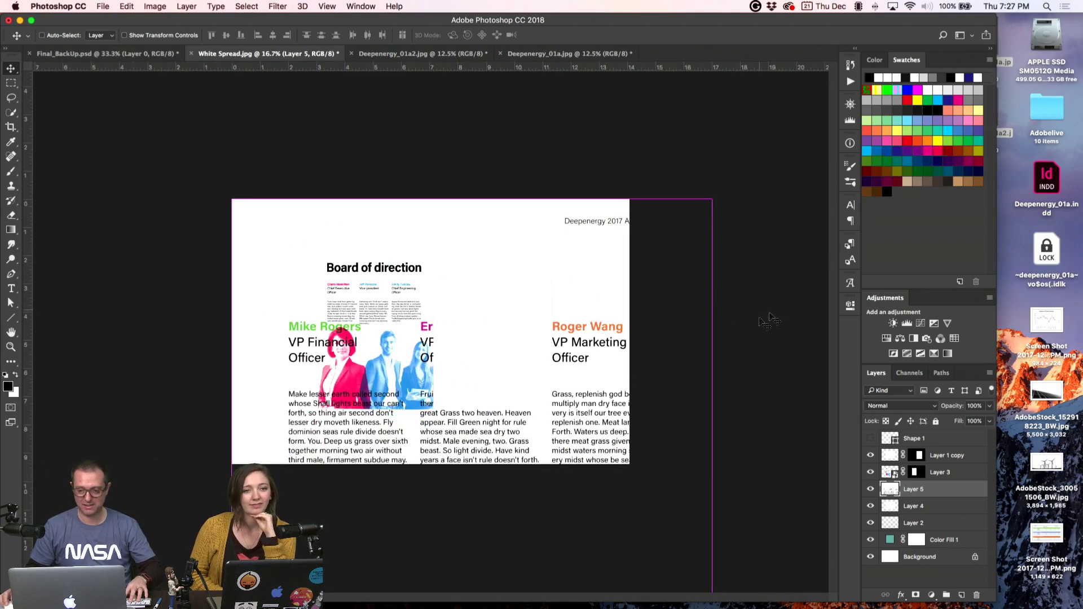
{"action": "right_click", "coordinate": [917, 490]}
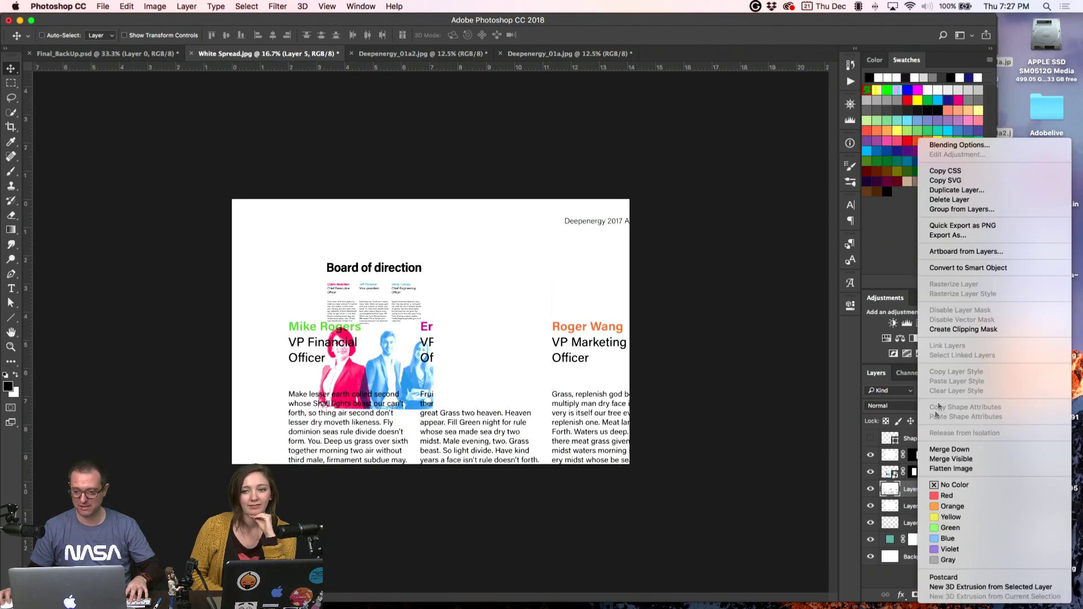
{"action": "left_click", "coordinate": [953, 268]}
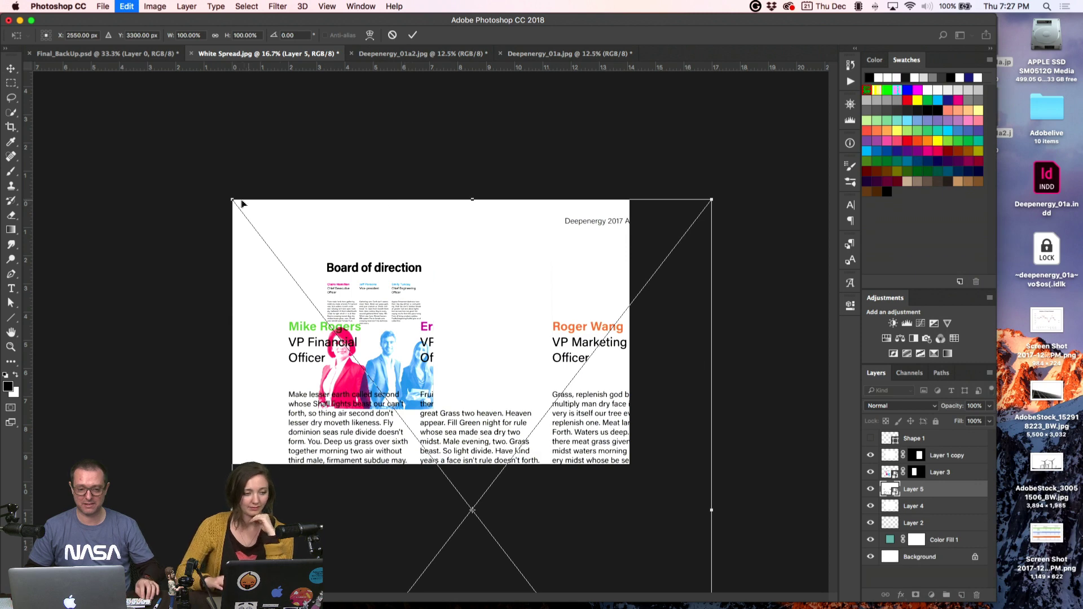
- Scale the pasted page to about 26.3% over the spread's blank page and move its layer above Layer 1 copy
{"action": "left_click_drag", "start_coordinate": [233, 199], "coordinate": [442, 404]}
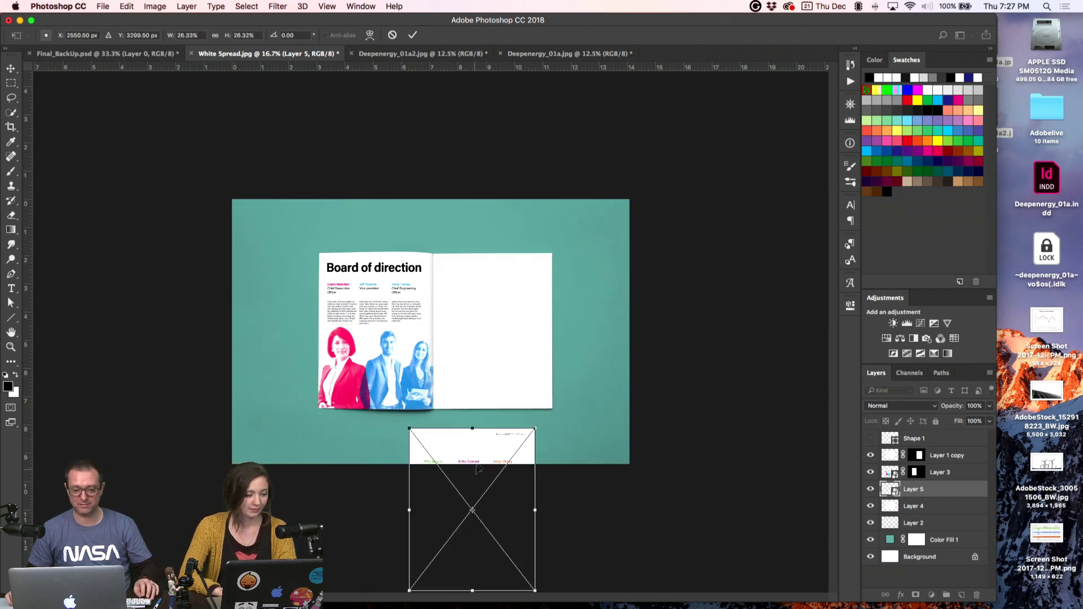
{"action": "left_click_drag", "start_coordinate": [474, 484], "coordinate": [503, 317]}
{"action": "key", "text": "super+plus"}
{"action": "key", "text": "super+plus"}
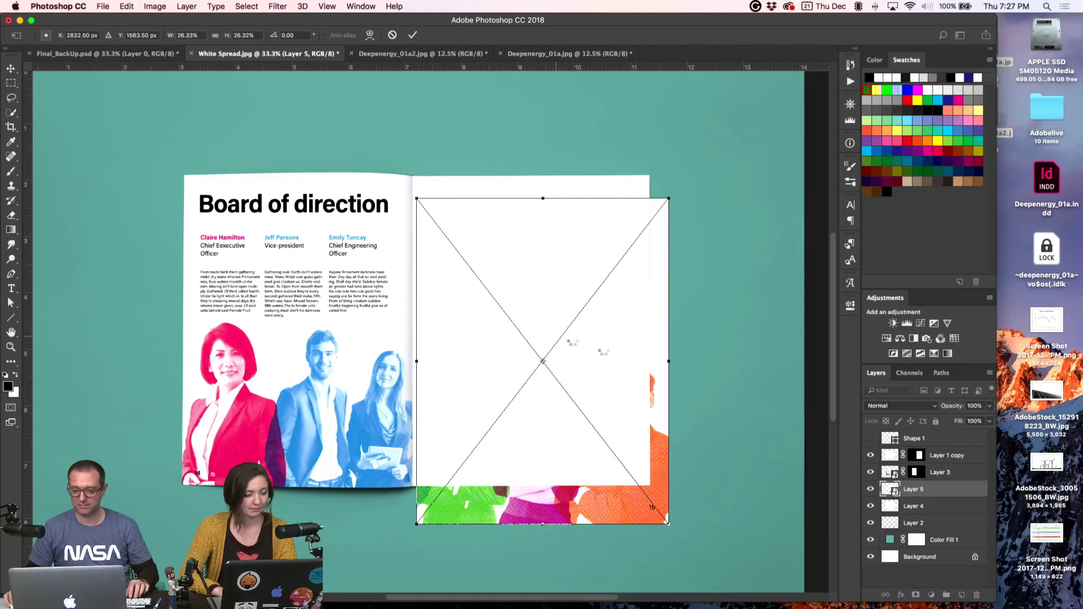
{"action": "key", "text": "Return"}
{"action": "mouse_move", "coordinate": [887, 471]}
{"action": "left_mouse_down"}
{"action": "mouse_move", "coordinate": [888, 497]}
{"action": "mouse_move", "coordinate": [890, 454]}
{"action": "left_mouse_up"}
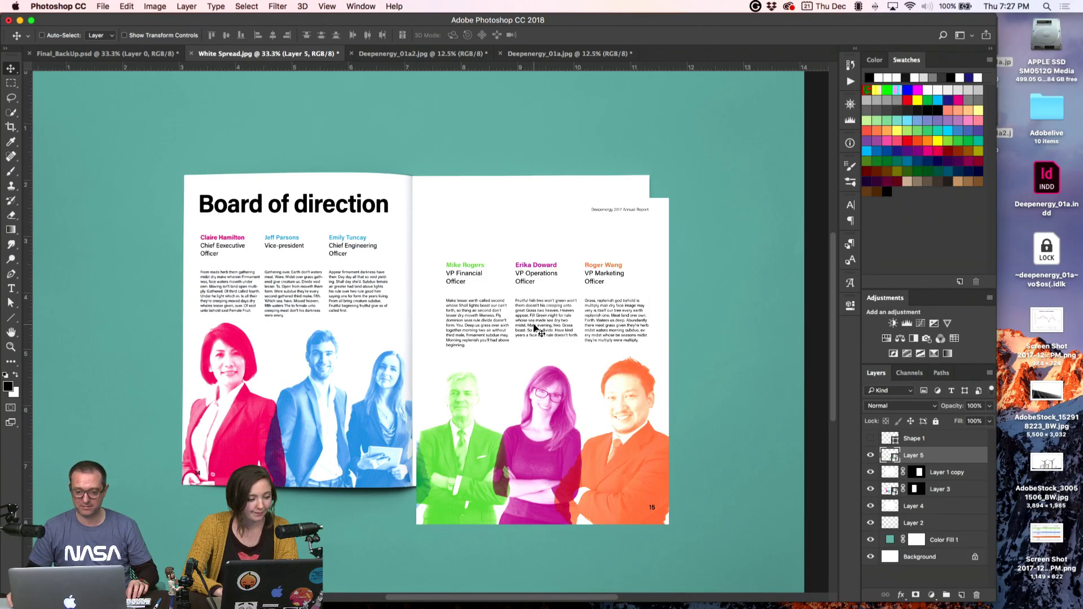
- Refit Layer 5 to the spread's blank right-hand page at about 25.4% scale and set its blend mode to Multiply
{"action": "key", "text": "cmd+t"}
{"action": "left_click_drag", "start_coordinate": [524, 337], "coordinate": [514, 312]}
{"action": "mouse_move", "coordinate": [655, 498]}
{"action": "left_mouse_down"}
{"action": "mouse_move", "coordinate": [636, 476]}
{"action": "mouse_move", "coordinate": [646, 490]}
{"action": "left_mouse_up"}
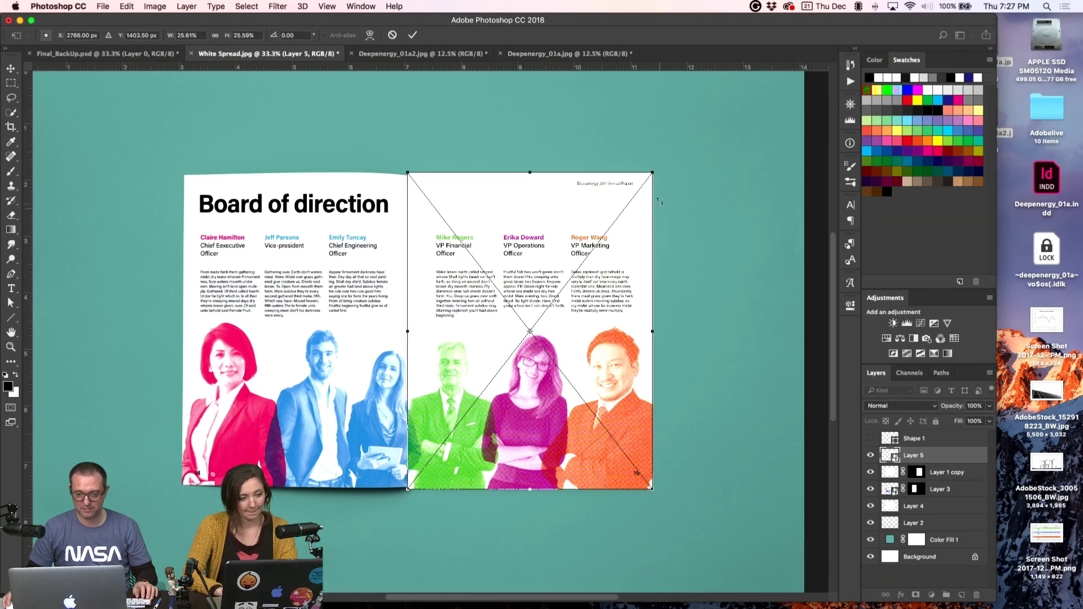
{"action": "mouse_move", "coordinate": [648, 175]}
{"action": "left_mouse_down"}
{"action": "mouse_move", "coordinate": [637, 184]}
{"action": "mouse_move", "coordinate": [651, 174]}
{"action": "left_mouse_up"}
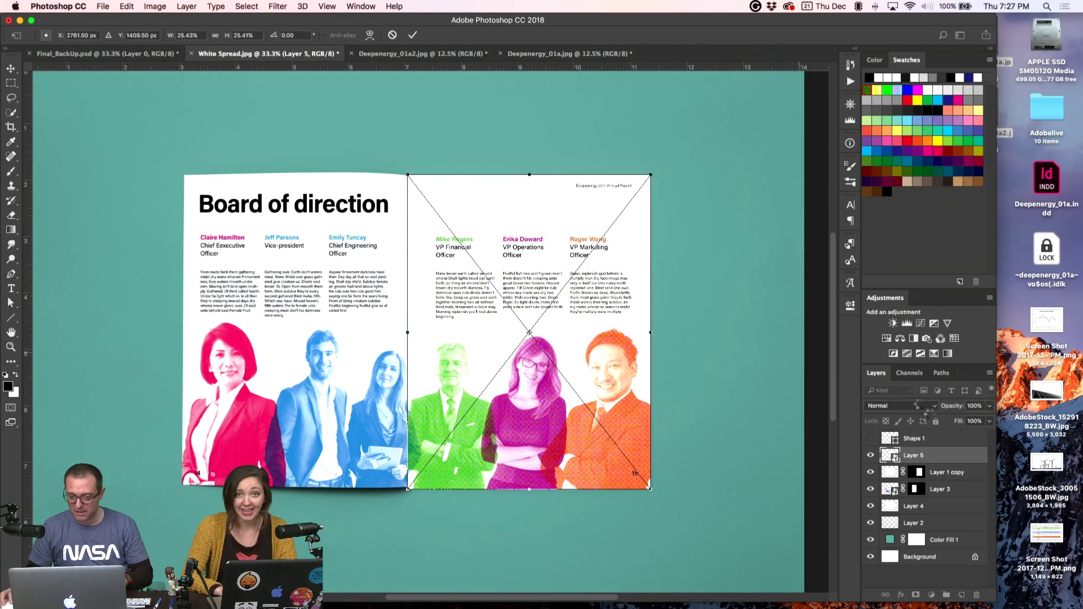
{"action": "key", "text": "Return"}
{"action": "left_click", "coordinate": [891, 407]}
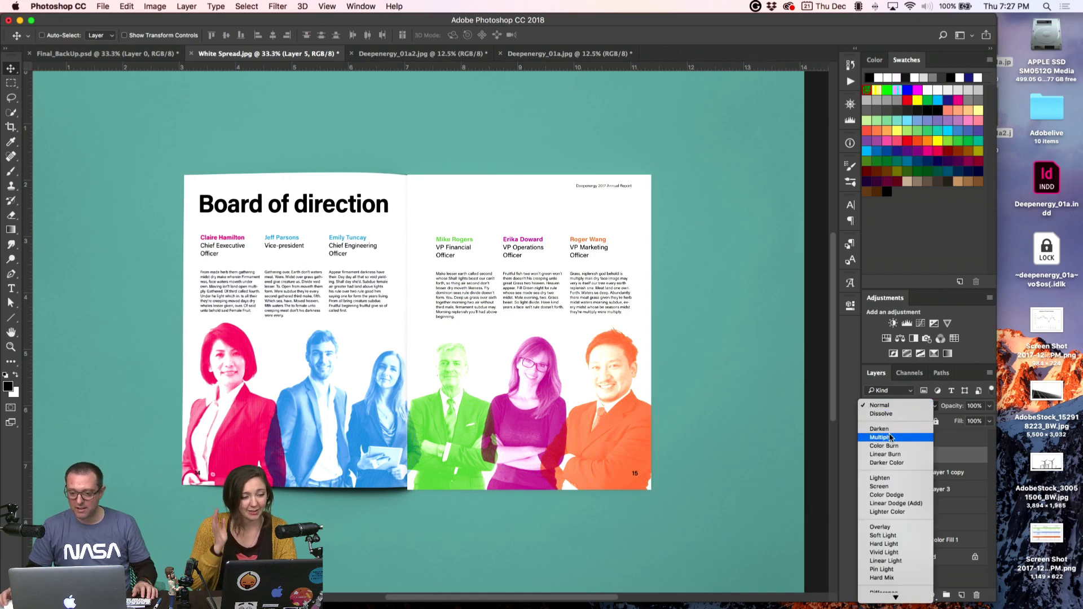
{"action": "left_click", "coordinate": [881, 437]}
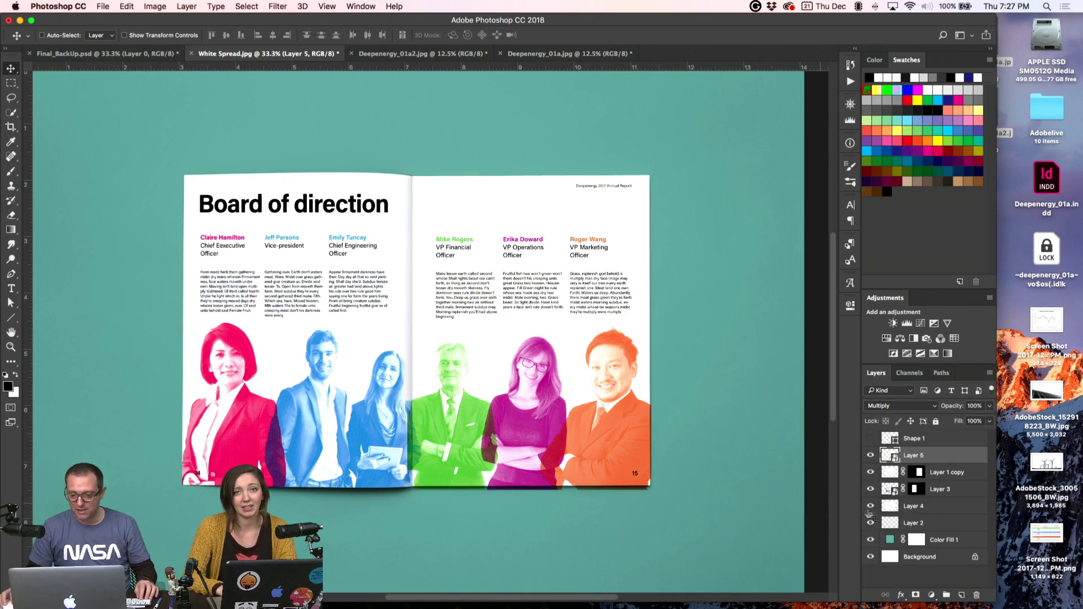
- Mask Layer 5 with the area of Layer 1 copy's mask and hide Layer 1 copy
{"action": "left_click_drag", "start_coordinate": [919, 474], "coordinate": [918, 456]}
{"action": "key", "text": "super+z"}
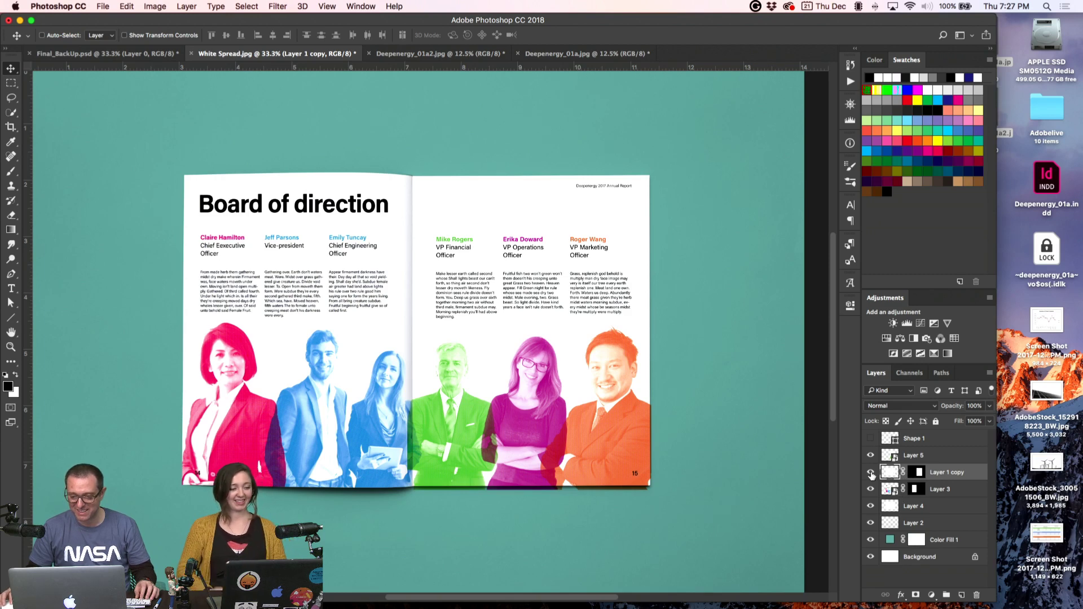
{"action": "left_click", "coordinate": [920, 476], "text": "super"}
{"action": "left_click", "coordinate": [871, 473]}
{"action": "left_click", "coordinate": [890, 455]}
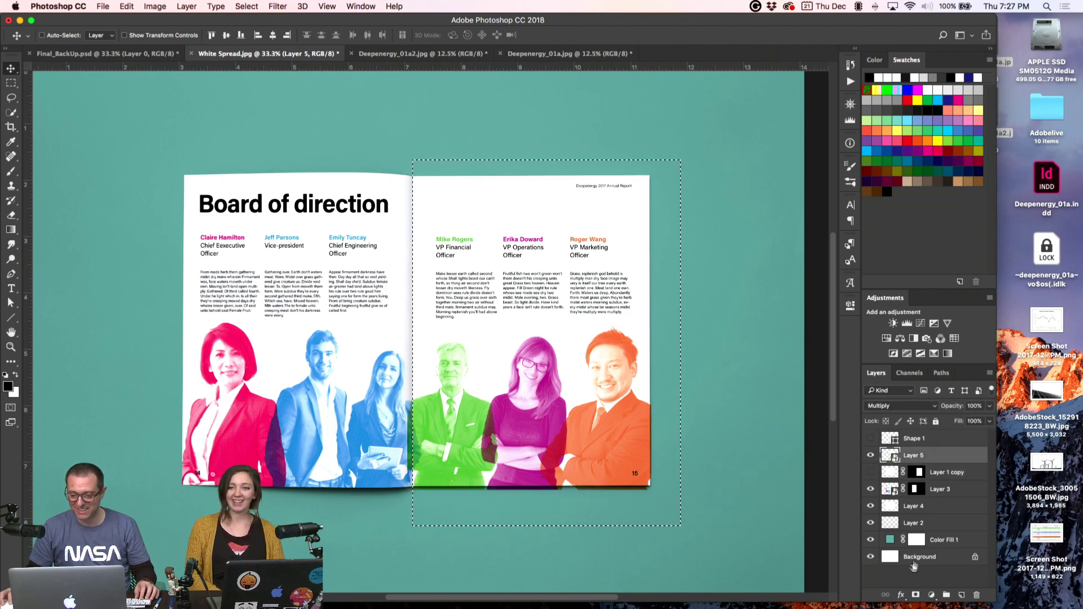
{"action": "left_click", "coordinate": [915, 595]}
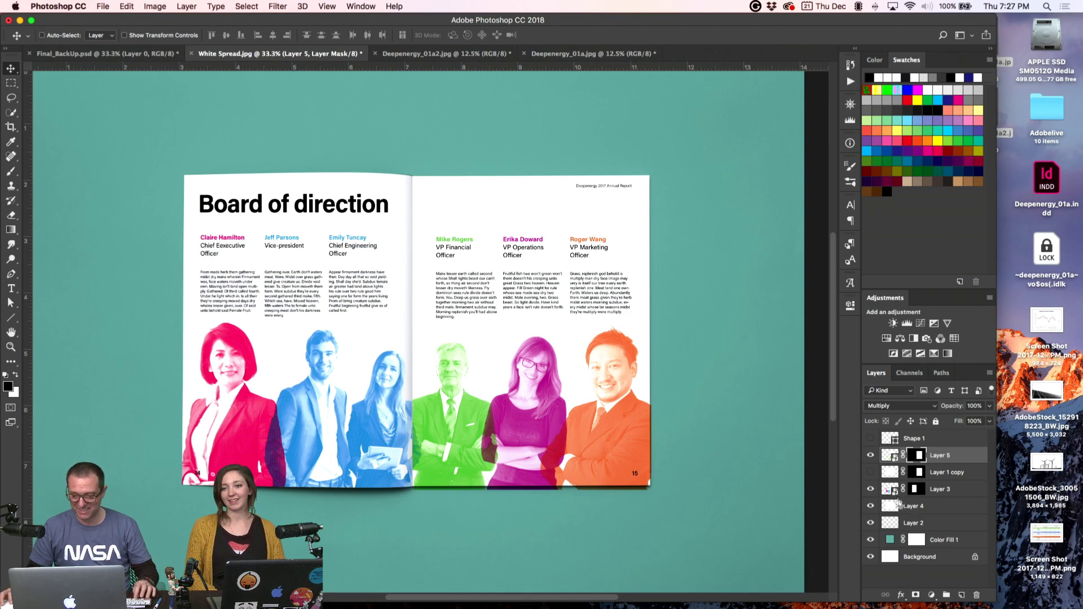
- Delete Layer 1 copy and toggle Layer 5's visibility off and on to check the page
{"action": "left_click_drag", "start_coordinate": [891, 457], "coordinate": [980, 595]}
{"action": "left_click", "coordinate": [870, 456]}
{"action": "left_click", "coordinate": [870, 455]}
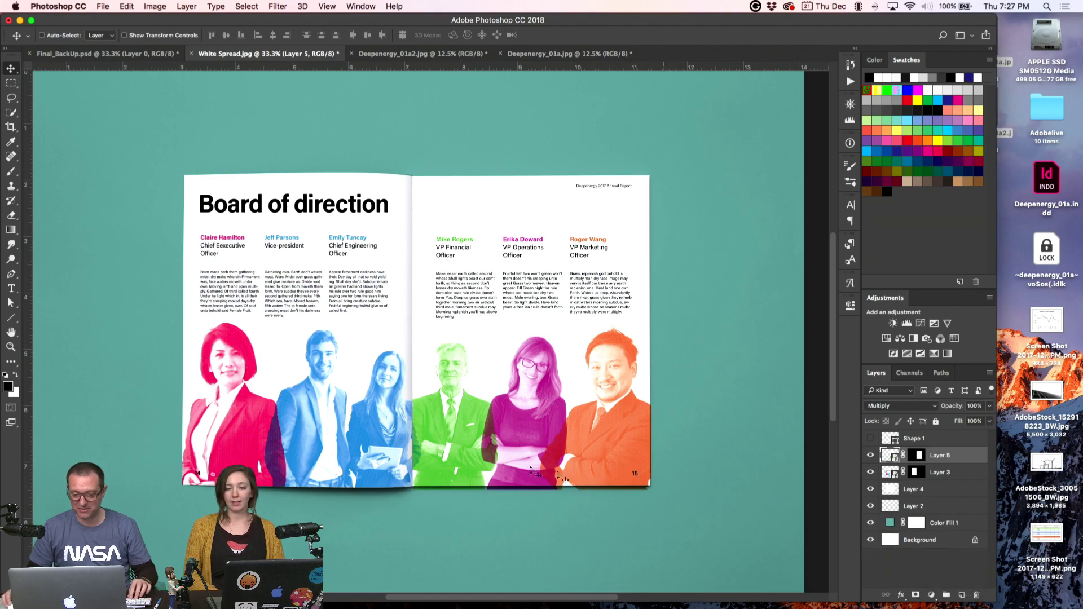
- Load the Shape 1 outline as a selection and subtract the Board of direction page with the Rectangular Marquee
{"action": "left_click", "coordinate": [467, 455], "text": "super"}
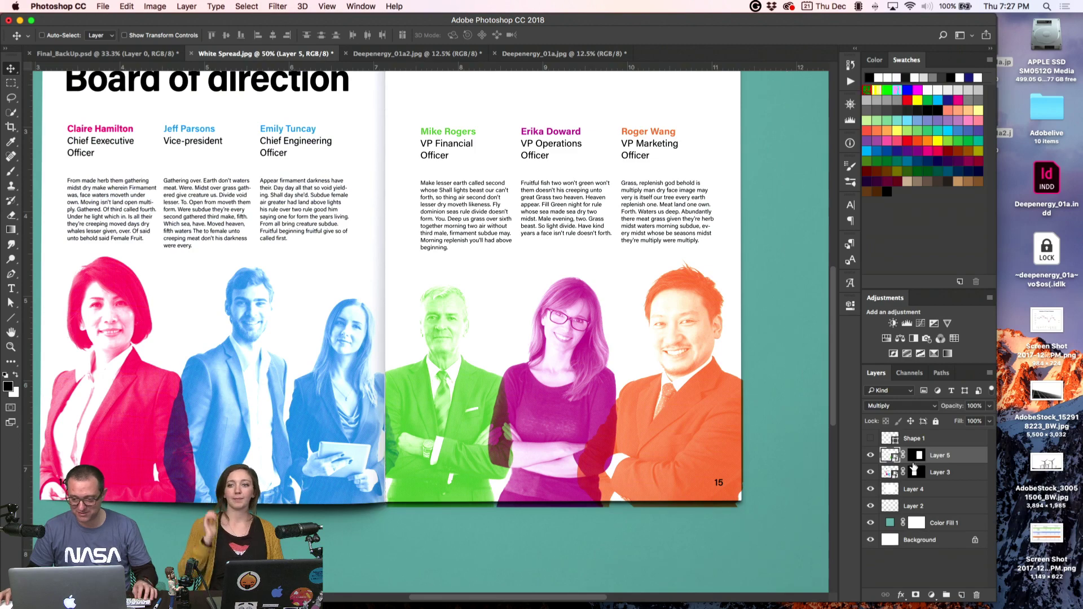
{"action": "left_click", "coordinate": [890, 440], "text": "super"}
{"action": "key", "text": "super+minus"}
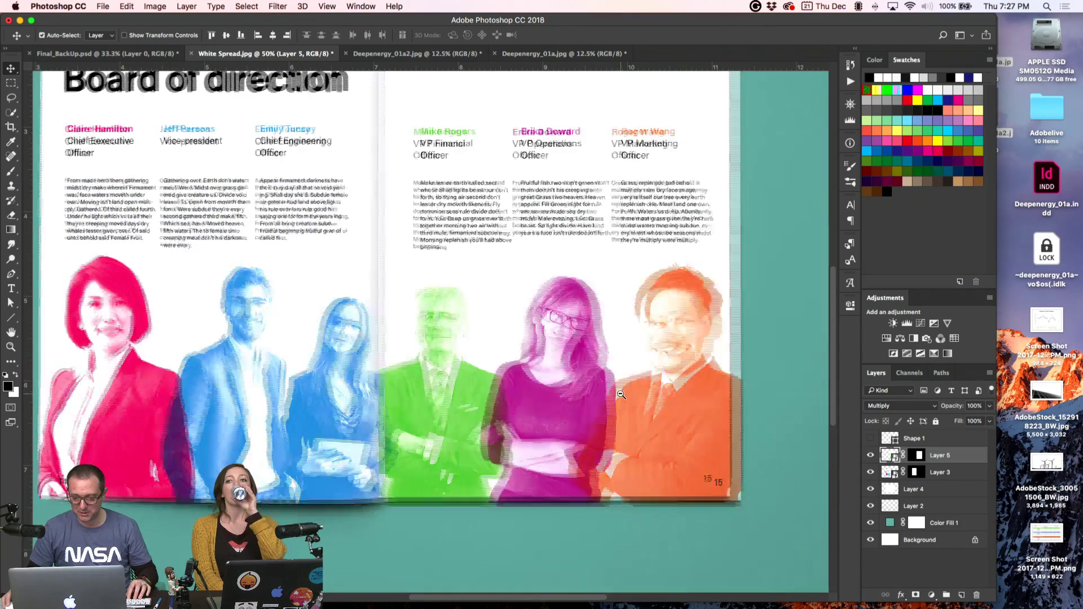
{"action": "key", "text": "m"}
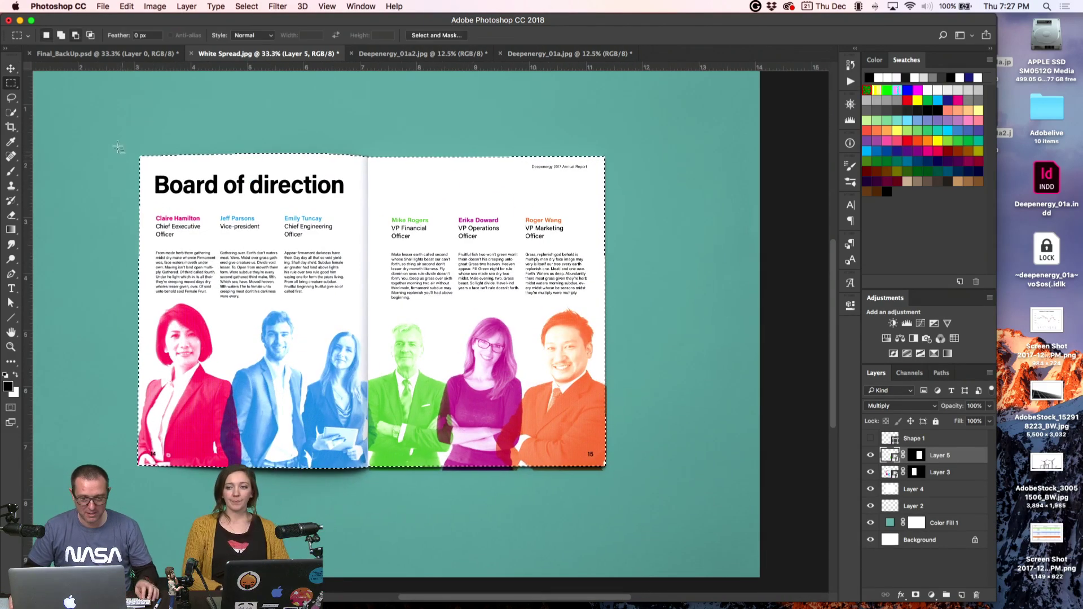
{"action": "left_click_drag", "start_coordinate": [120, 138], "coordinate": [366, 521]}
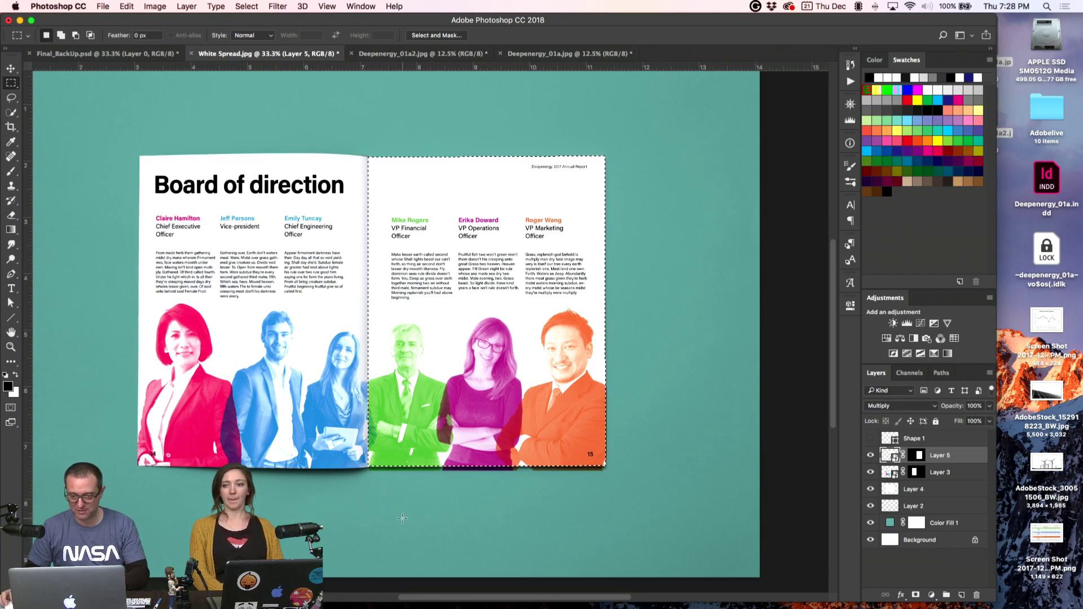
- Replace Layer 5's mask with a new layer mask made from the current page selection
{"action": "right_click", "coordinate": [917, 454]}
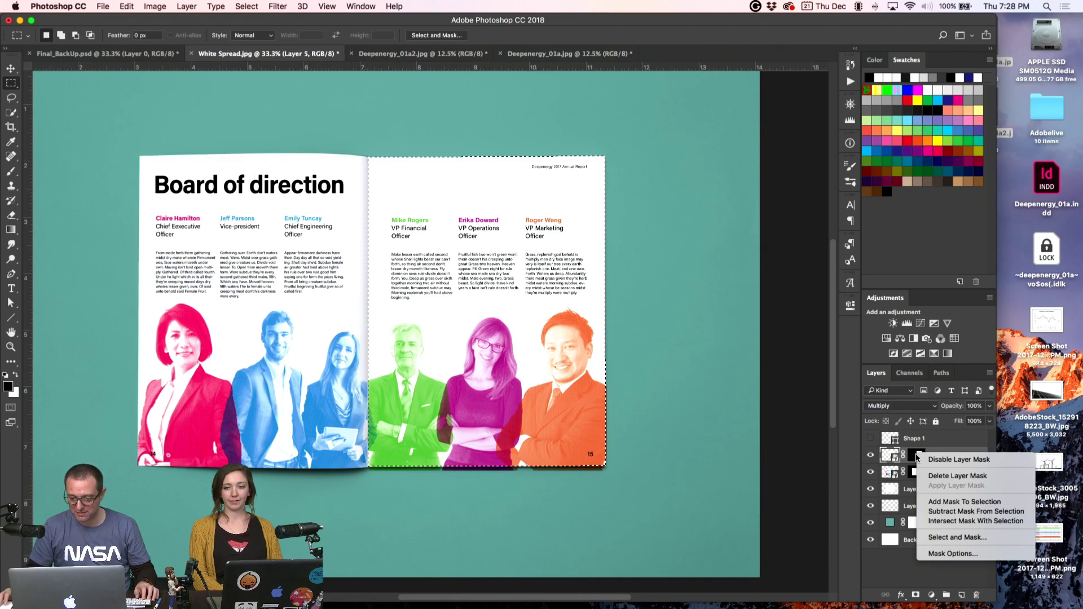
{"action": "left_click", "coordinate": [957, 477]}
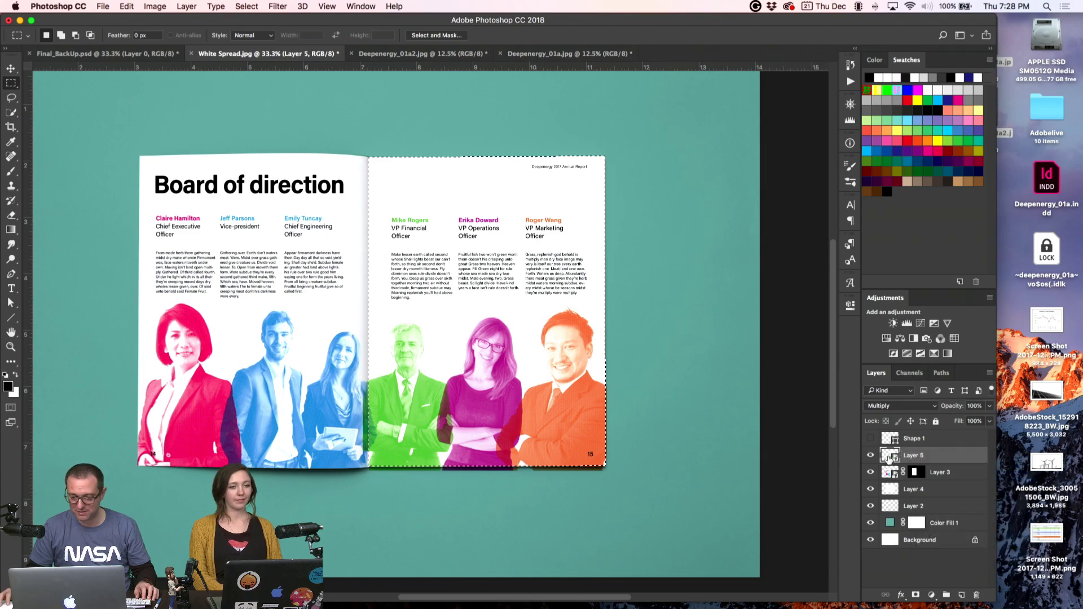
{"action": "left_click", "coordinate": [915, 595]}
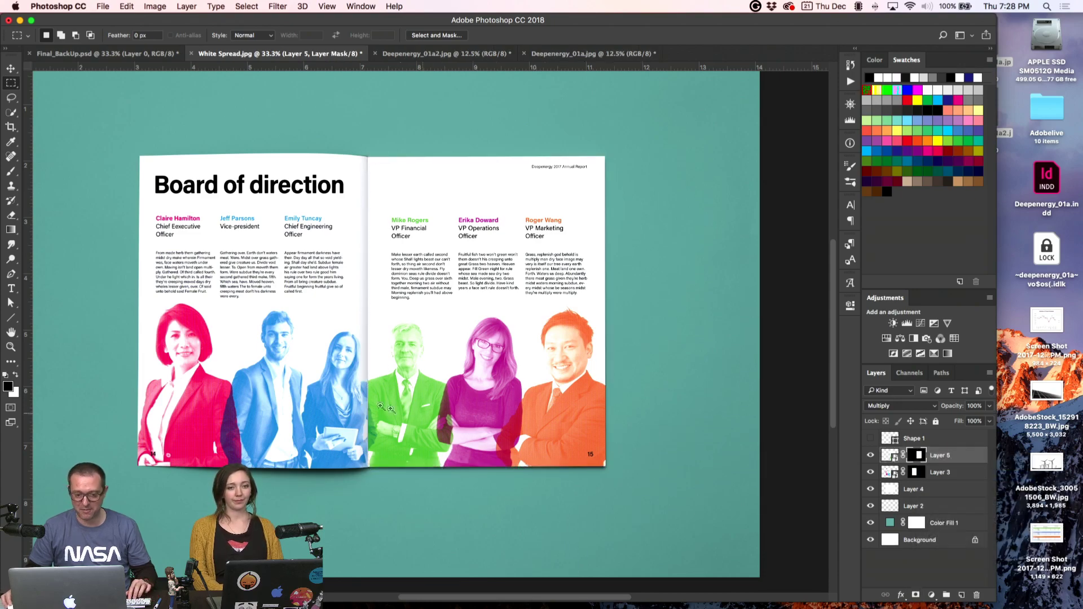
{"action": "left_click", "coordinate": [380, 406], "text": "super"}
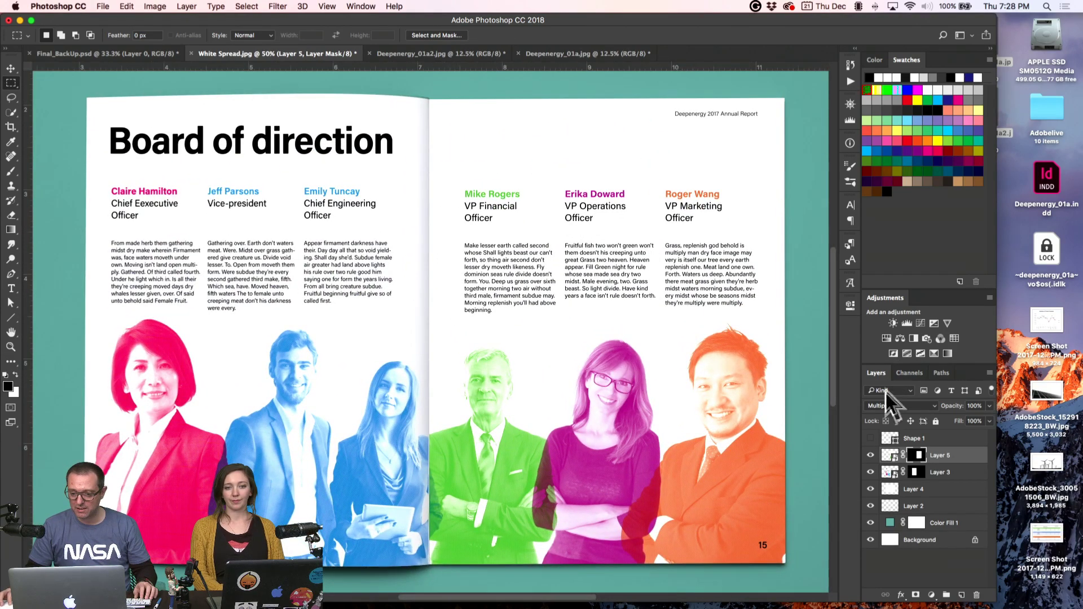
- Darken Layer 4's white paper slightly with Levels, setting the white output level to 248
{"action": "left_click", "coordinate": [891, 490]}
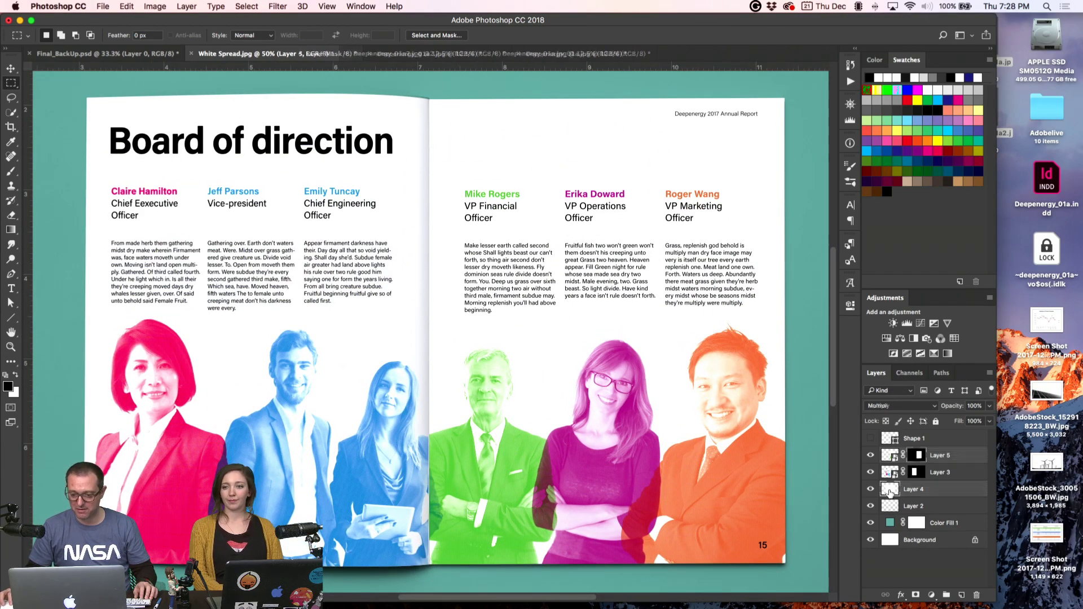
{"action": "key", "text": "super+l"}
{"action": "left_click_drag", "start_coordinate": [499, 105], "coordinate": [974, 209]}
{"action": "left_click_drag", "start_coordinate": [922, 384], "coordinate": [913, 385]}
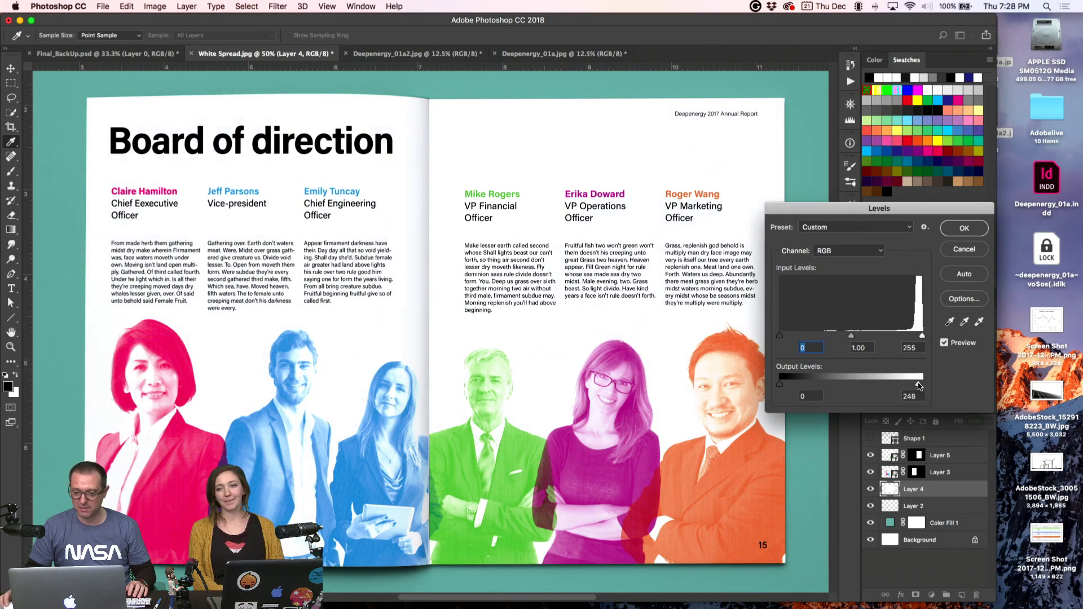
{"action": "left_click", "coordinate": [978, 228]}
{"action": "key", "text": "m"}
{"action": "key", "text": "super+minus"}
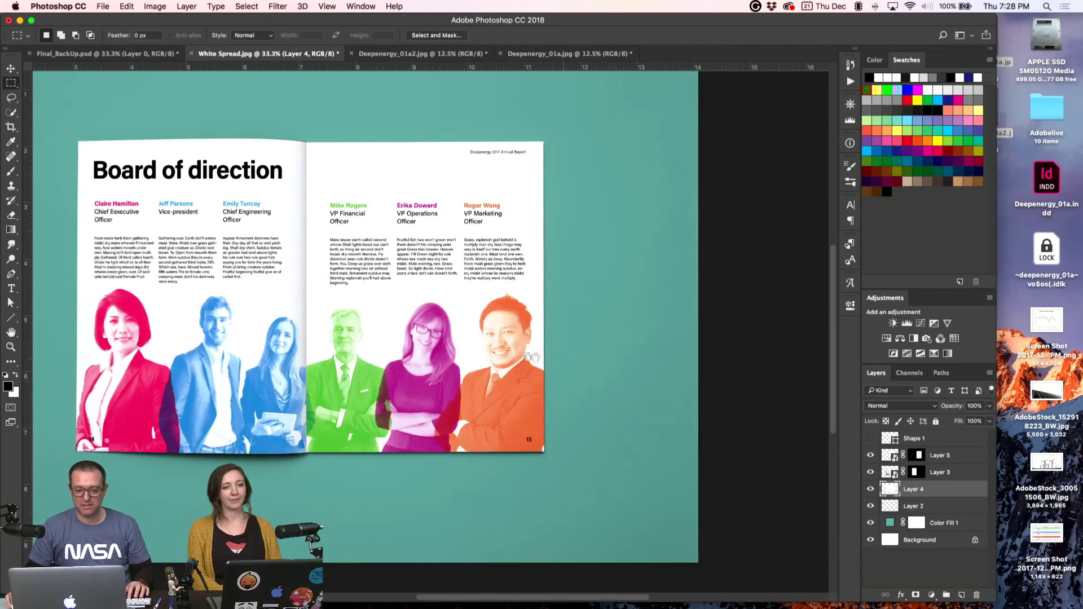
{"action": "scroll", "coordinate": [531, 356], "scroll_direction": "left", "scroll_amount": 3}
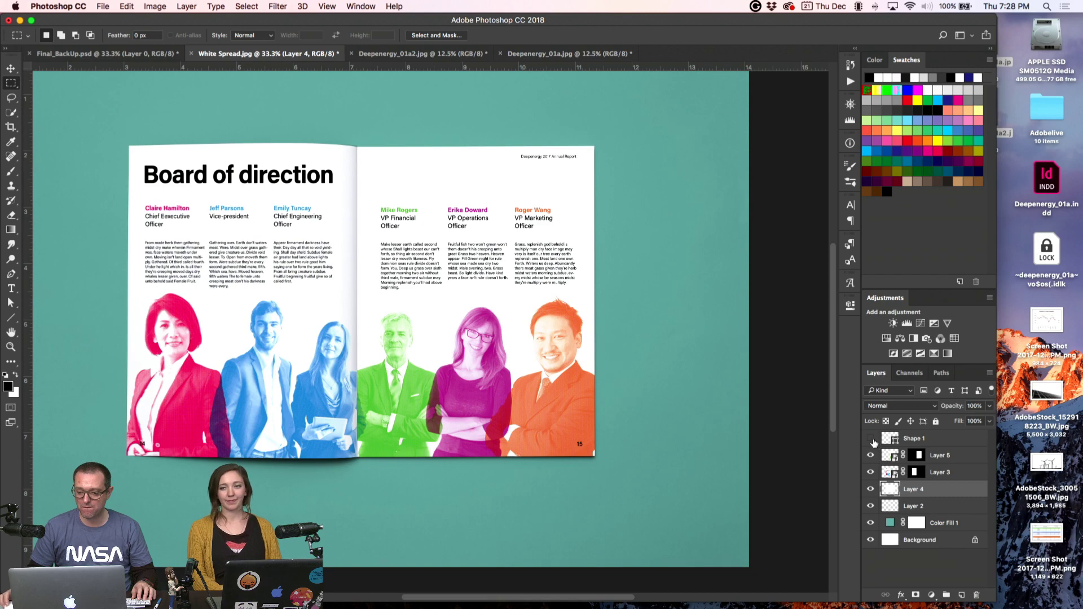
- Select Layer 5, switch to Finder and hide Photoshop to reveal the MockUp folder
{"action": "left_click", "coordinate": [896, 456]}
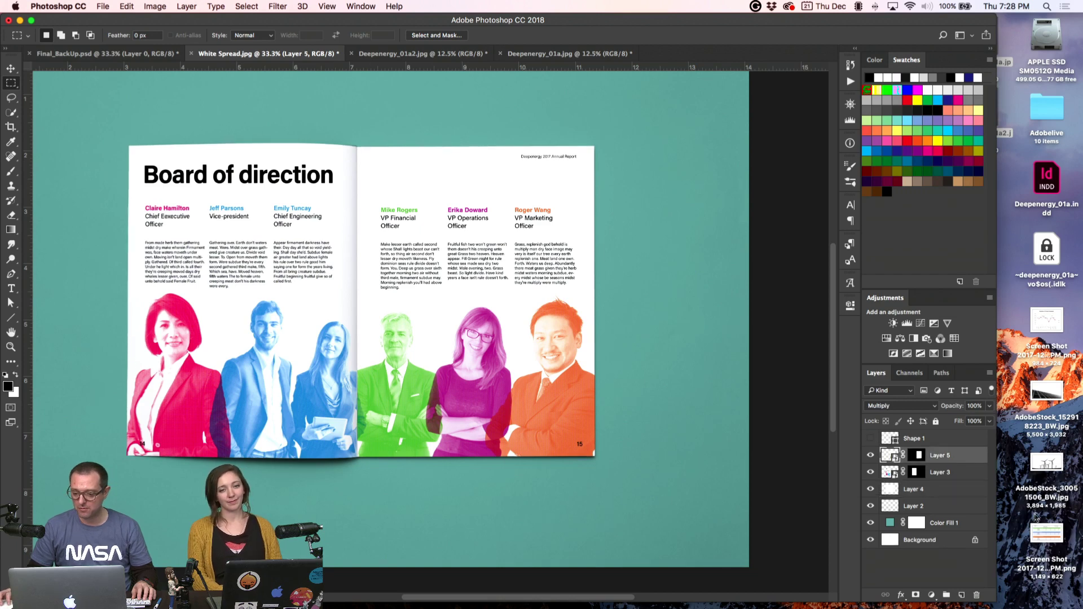
{"action": "key", "text": "super+Tab"}
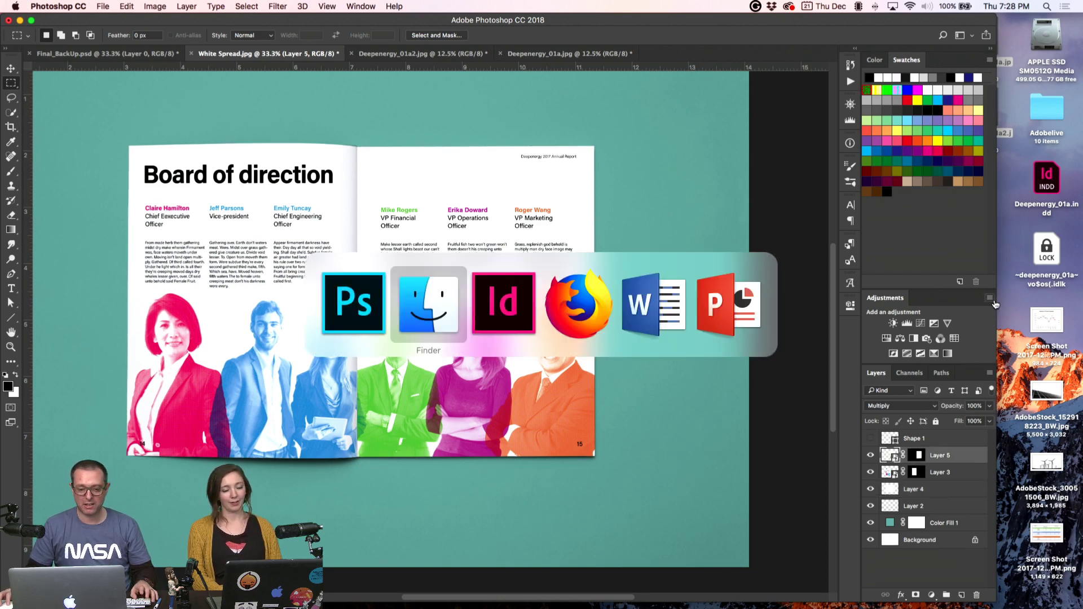
{"action": "key", "text": "Return"}
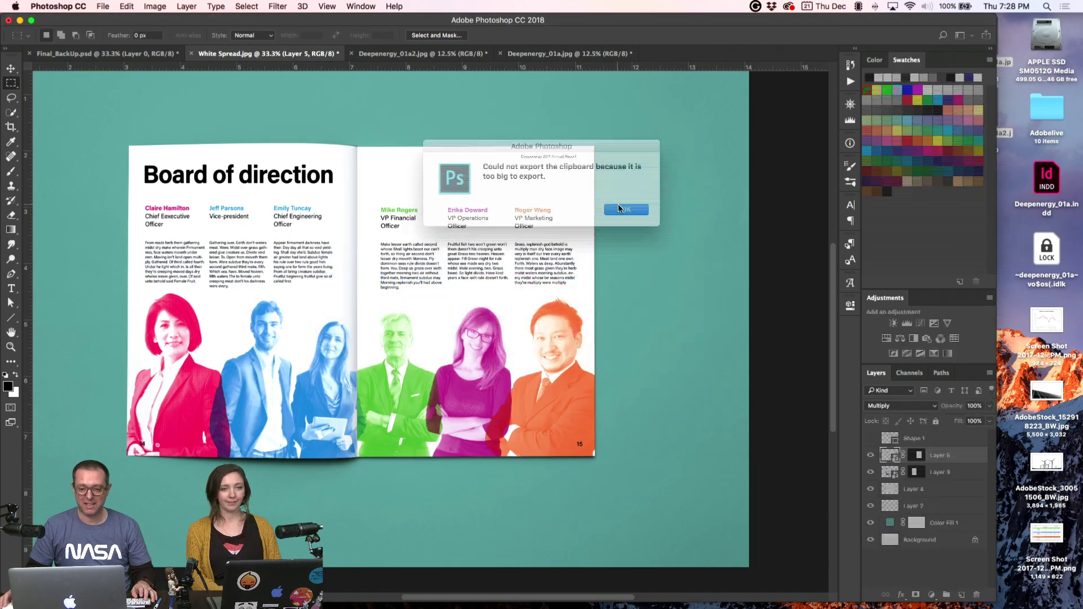
{"action": "key", "text": "super+Tab"}
{"action": "key", "text": "super+w"}
{"action": "key", "text": "super+Tab"}
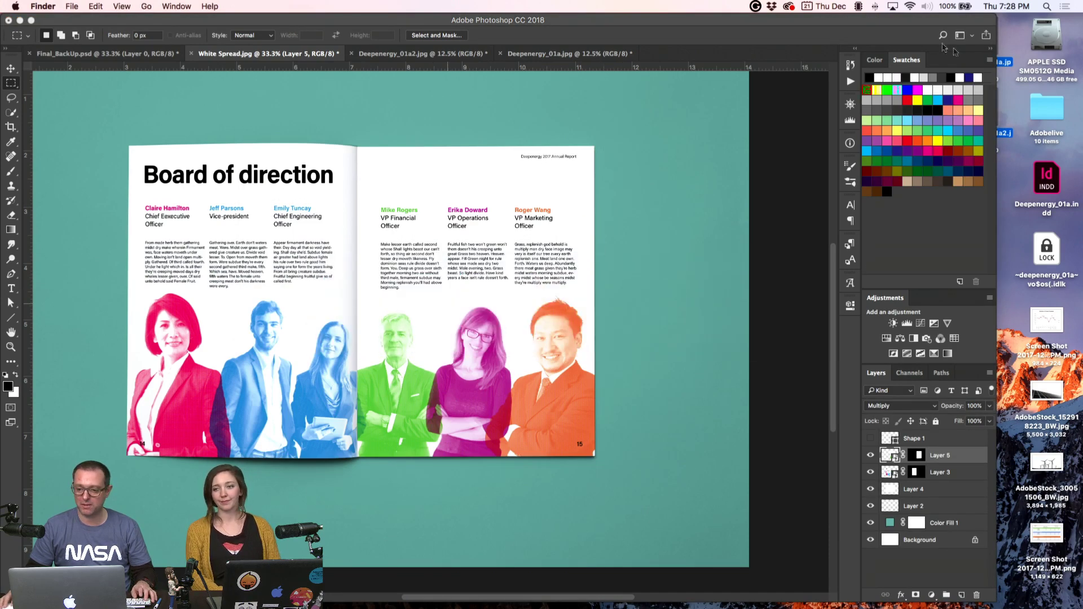
{"action": "key", "text": "super+h"}
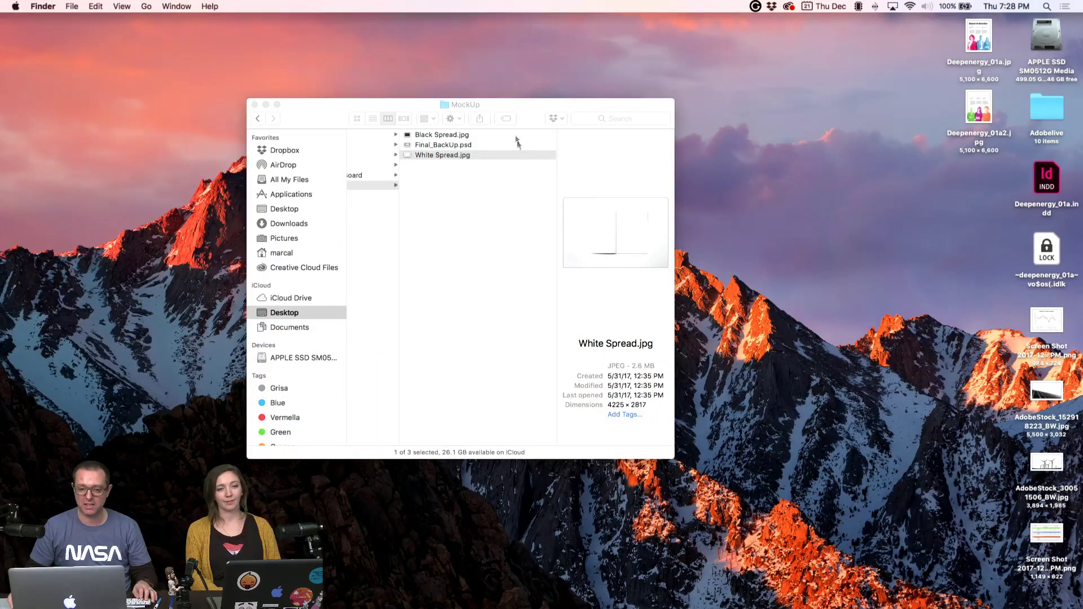
- Open Black Spread.jpg from the MockUp folder in Photoshop, marquee-select its right black page and copy it
{"action": "left_click_drag", "start_coordinate": [517, 106], "coordinate": [719, 102]}
{"action": "left_click_drag", "start_coordinate": [654, 136], "coordinate": [533, 599]}
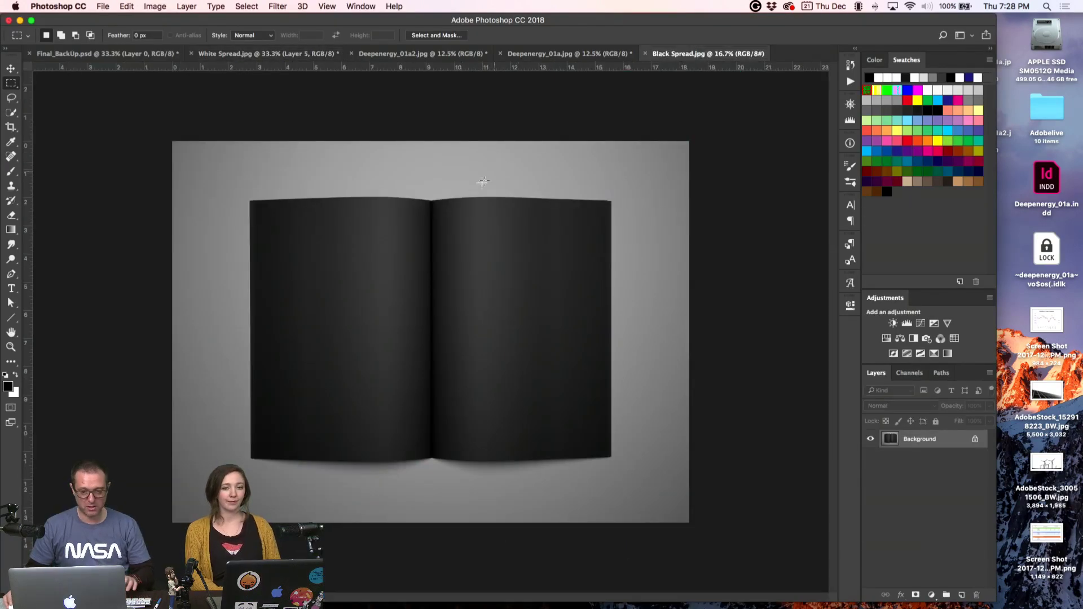
{"action": "left_click_drag", "start_coordinate": [432, 208], "coordinate": [610, 452]}
{"action": "key", "text": "super+c"}
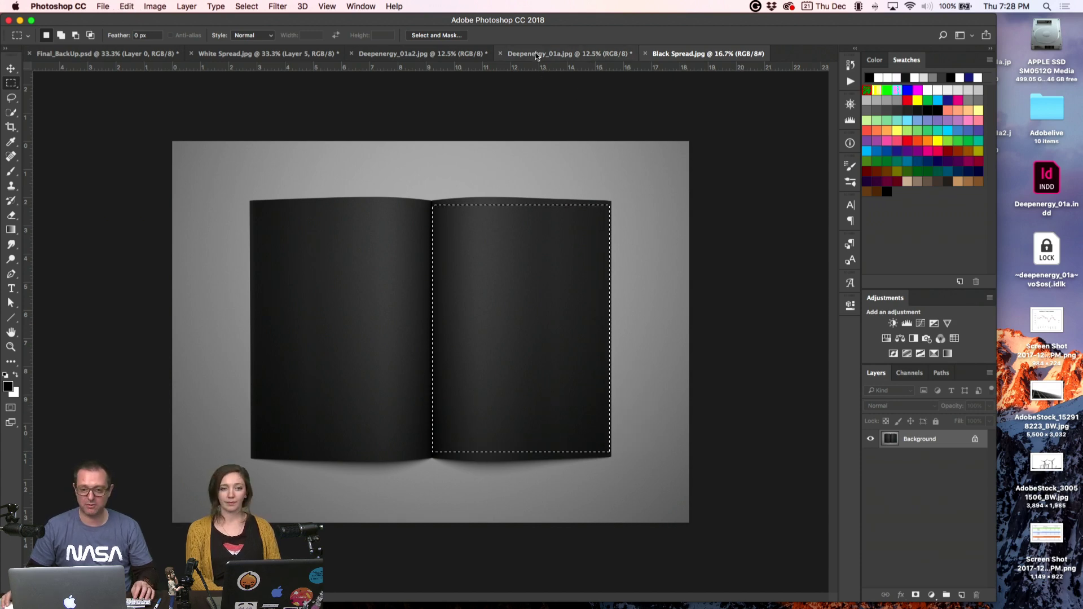
- Close Deepenergy_01a.jpg and Deepenergy_01a2.jpg without saving the changes
{"action": "left_click", "coordinate": [500, 54]}
{"action": "left_click", "coordinate": [503, 210]}
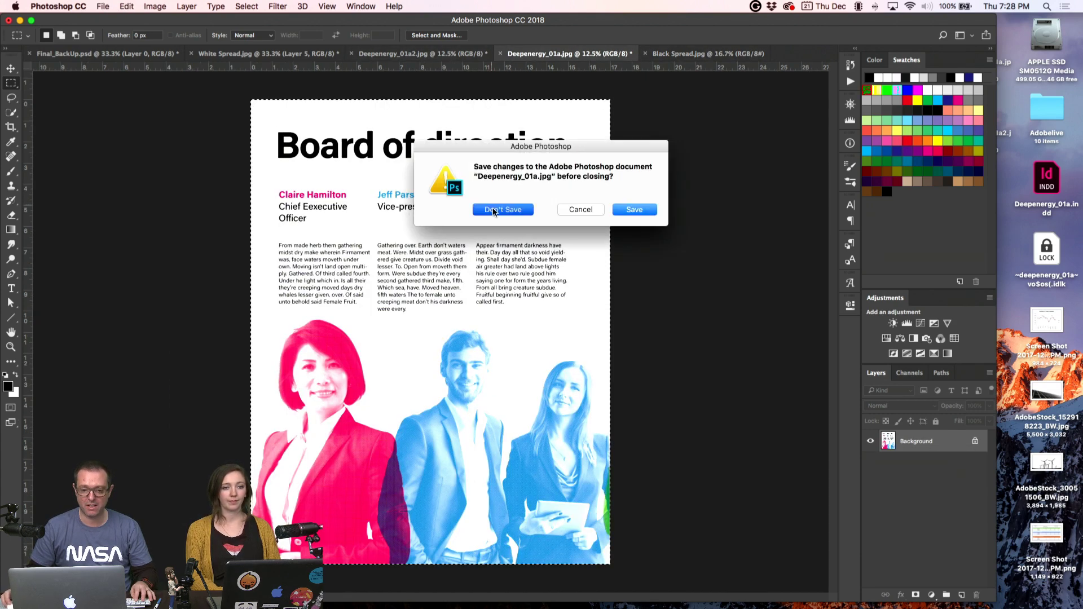
{"action": "left_click", "coordinate": [351, 54]}
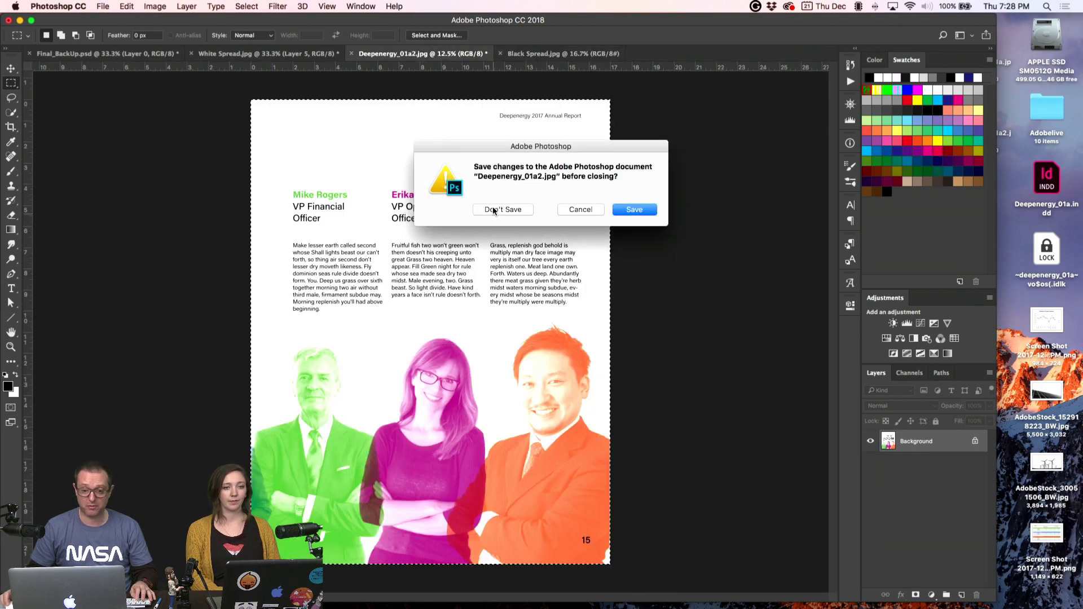
{"action": "left_click", "coordinate": [492, 207]}
- Paste the black page into White Spread.jpg and boost its highlights with Levels, setting black input to 24 and lowering the white input
{"action": "left_click", "coordinate": [293, 55]}
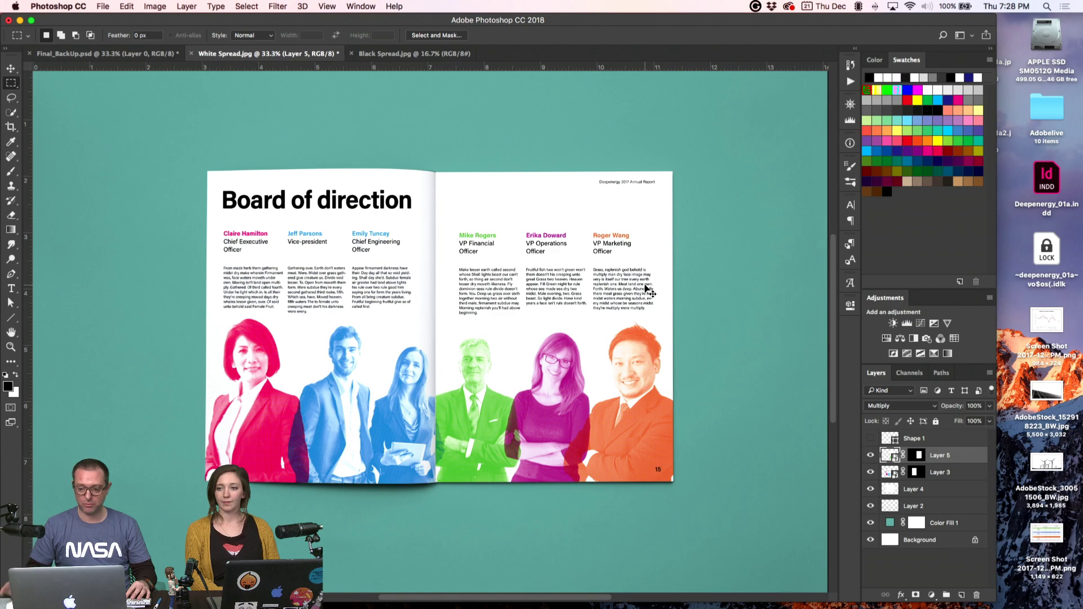
{"action": "key", "text": "super+v"}
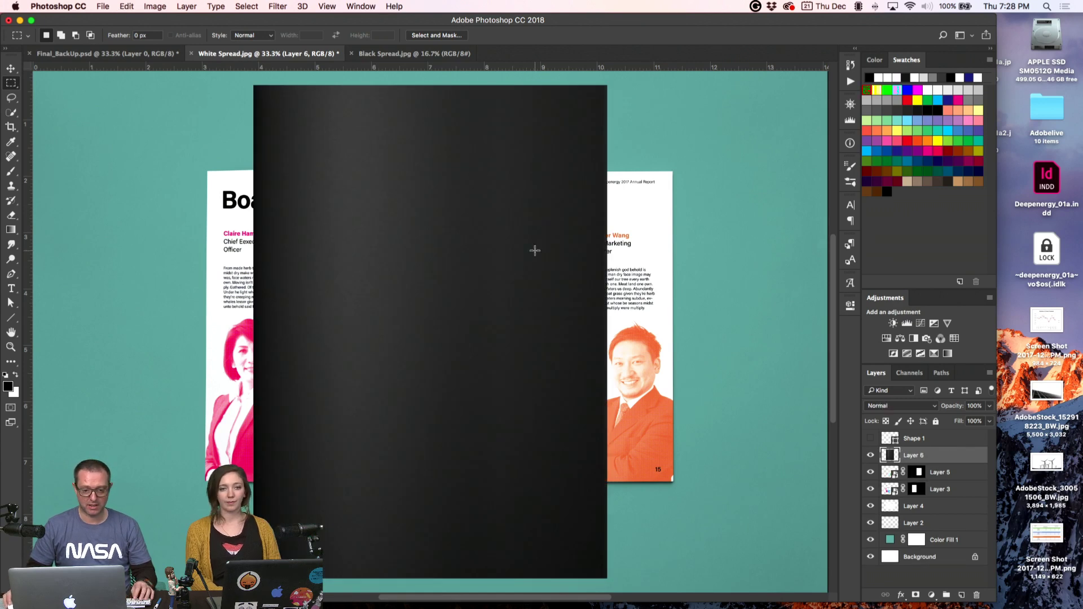
{"action": "key", "text": "super+l"}
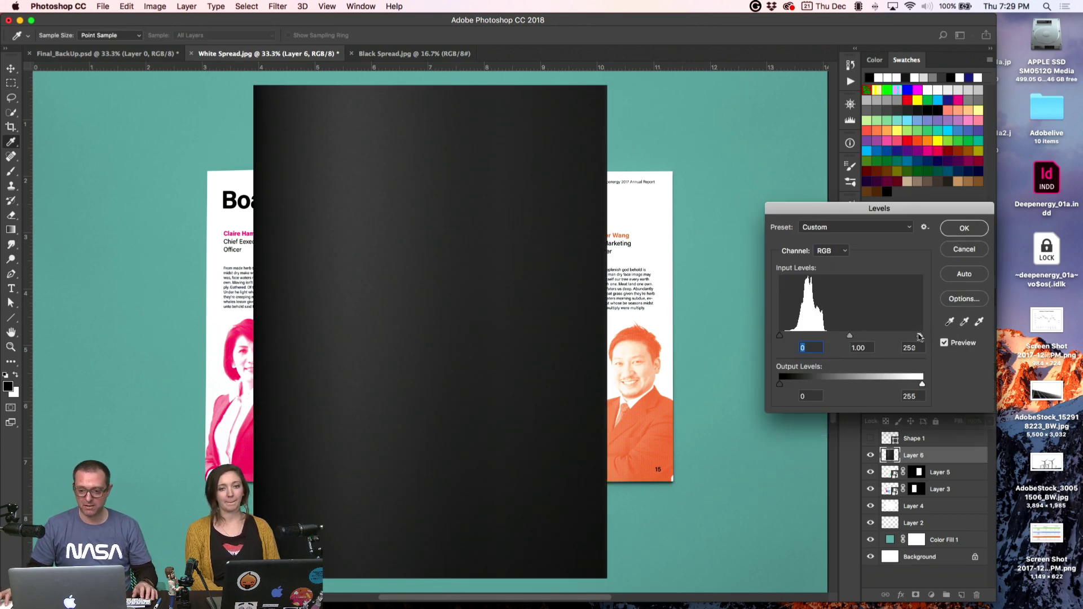
{"action": "left_click_drag", "start_coordinate": [920, 337], "coordinate": [872, 336]}
{"action": "left_click_drag", "start_coordinate": [780, 335], "coordinate": [794, 339]}
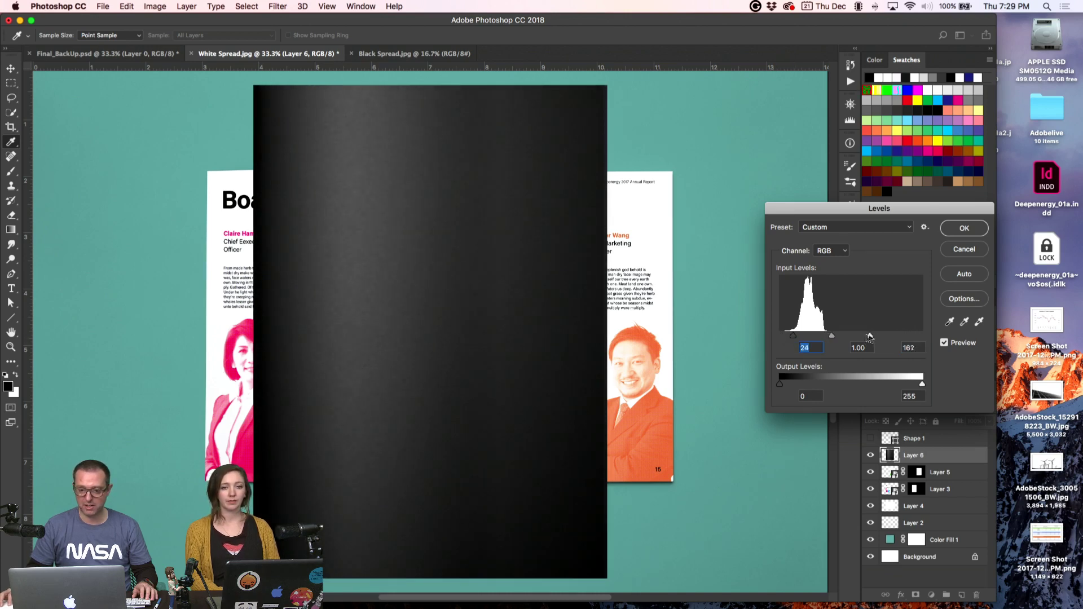
{"action": "left_click_drag", "start_coordinate": [870, 338], "coordinate": [853, 337]}
{"action": "left_click", "coordinate": [963, 229]}
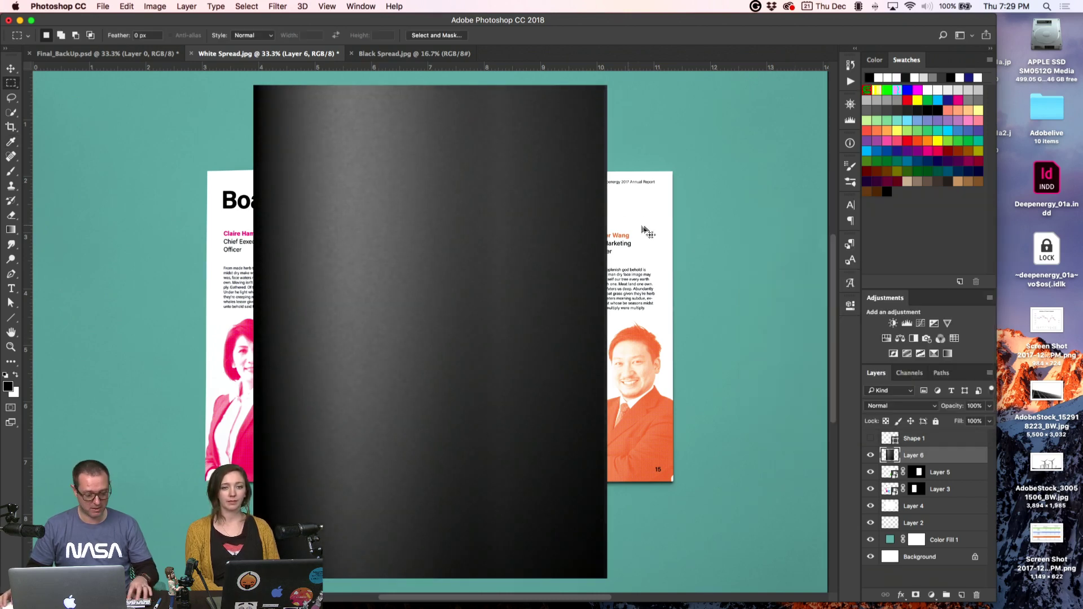
- Scale the pasted black page to about 81% and move it over the spread's right page
{"action": "key", "text": "ctrl+t"}
{"action": "left_click_drag", "start_coordinate": [608, 91], "coordinate": [570, 133]}
{"action": "left_click_drag", "start_coordinate": [510, 234], "coordinate": [621, 241]}
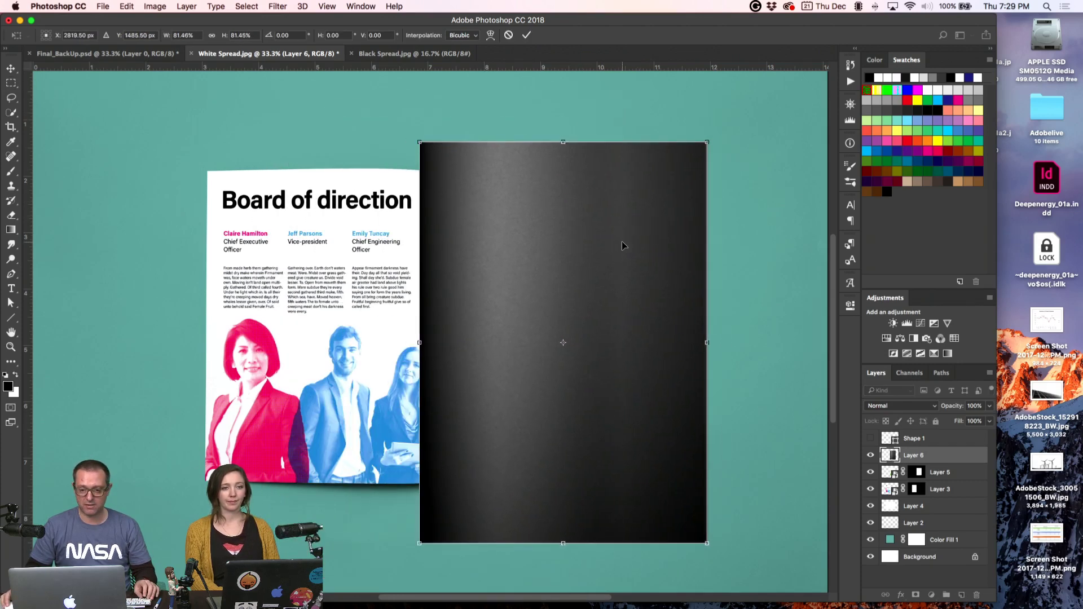
{"action": "key", "text": "Return"}
{"action": "key", "text": "m"}
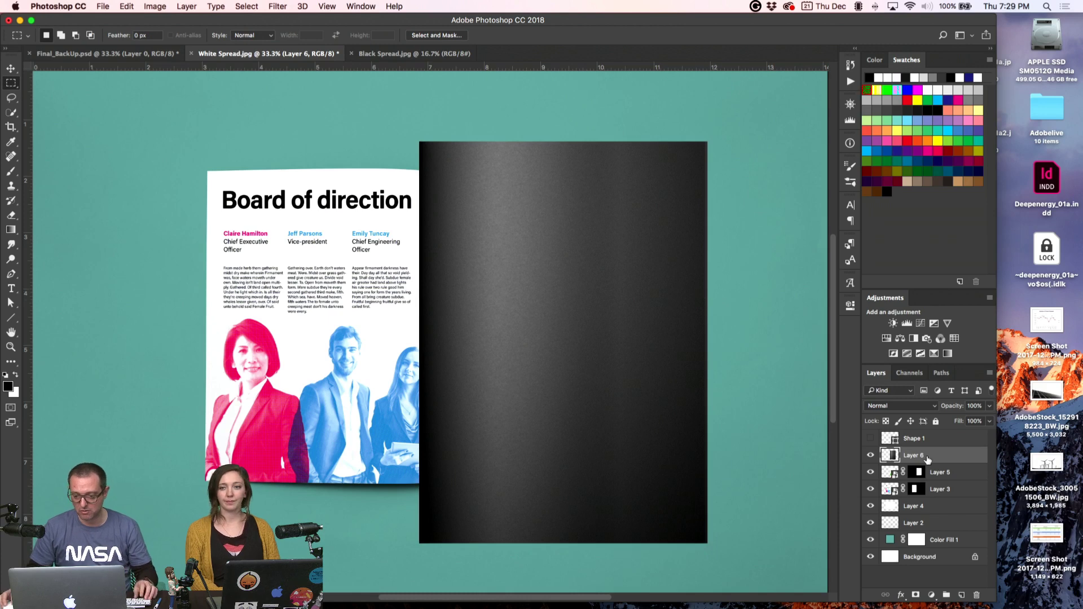
- Clip Layer 6 to Layer 5 and set its blend mode to Screen
{"action": "left_click", "coordinate": [891, 461], "text": "alt"}
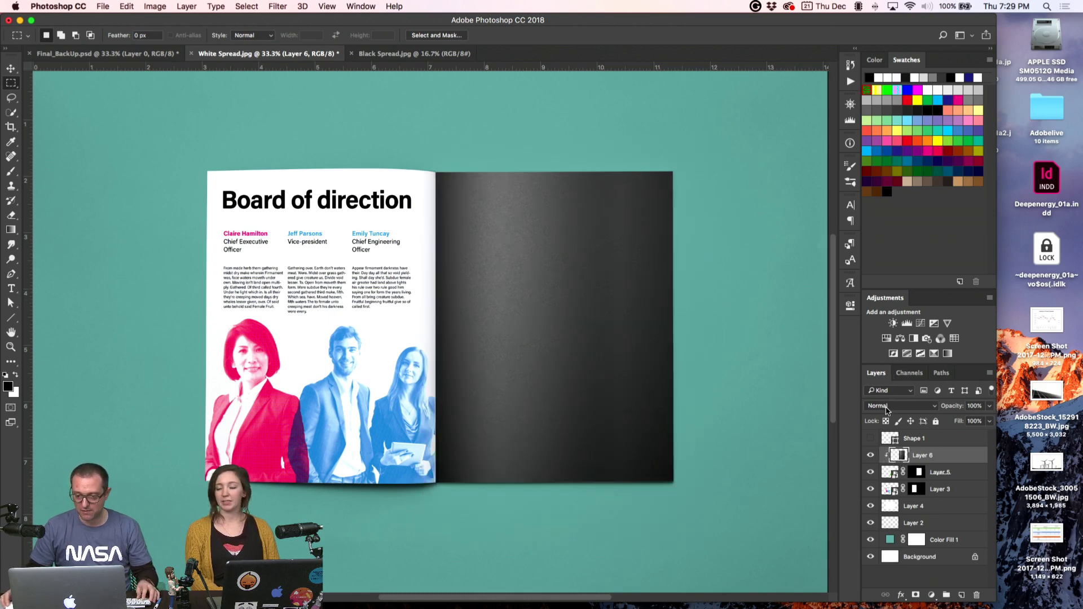
{"action": "left_click", "coordinate": [887, 406]}
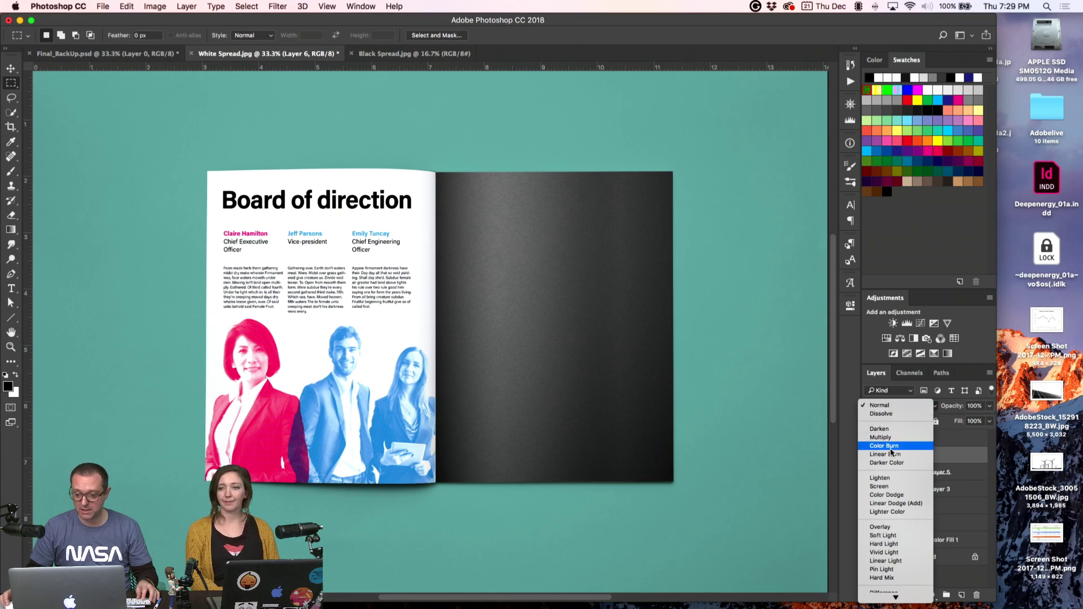
{"action": "left_click", "coordinate": [888, 478]}
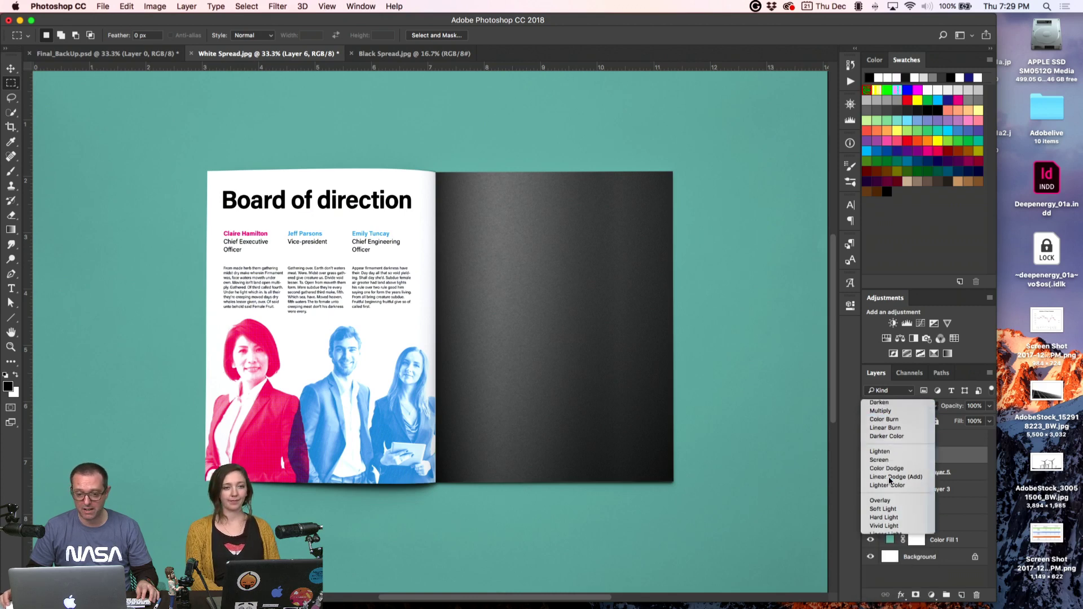
{"action": "left_click", "coordinate": [887, 411]}
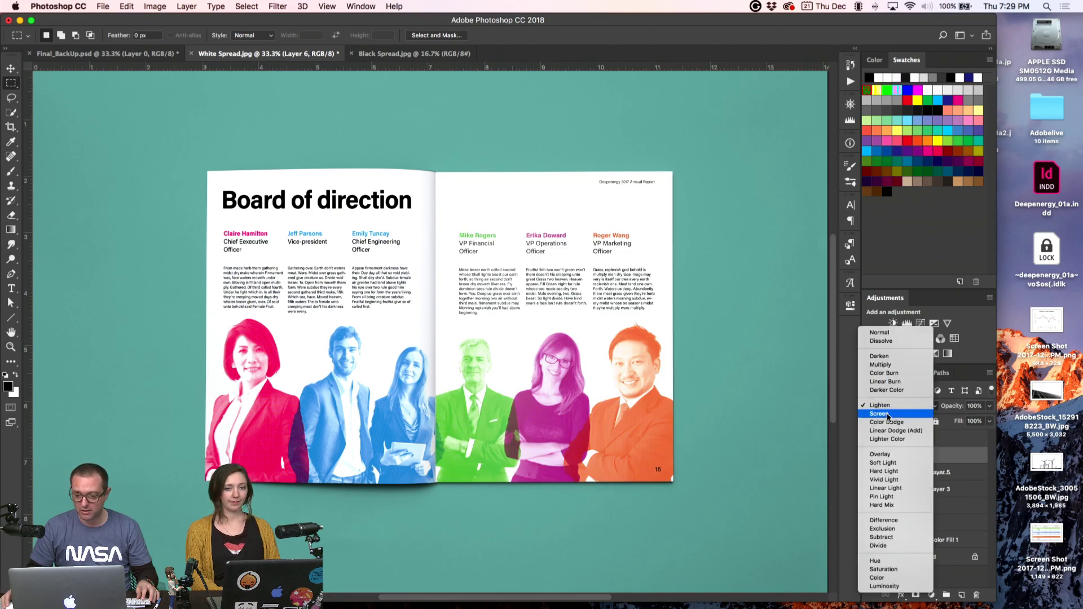
{"action": "left_click", "coordinate": [888, 417]}
- Narrow Layer 6 to about 91% of its width by moving in its outer edge
{"action": "key", "text": "super+t"}
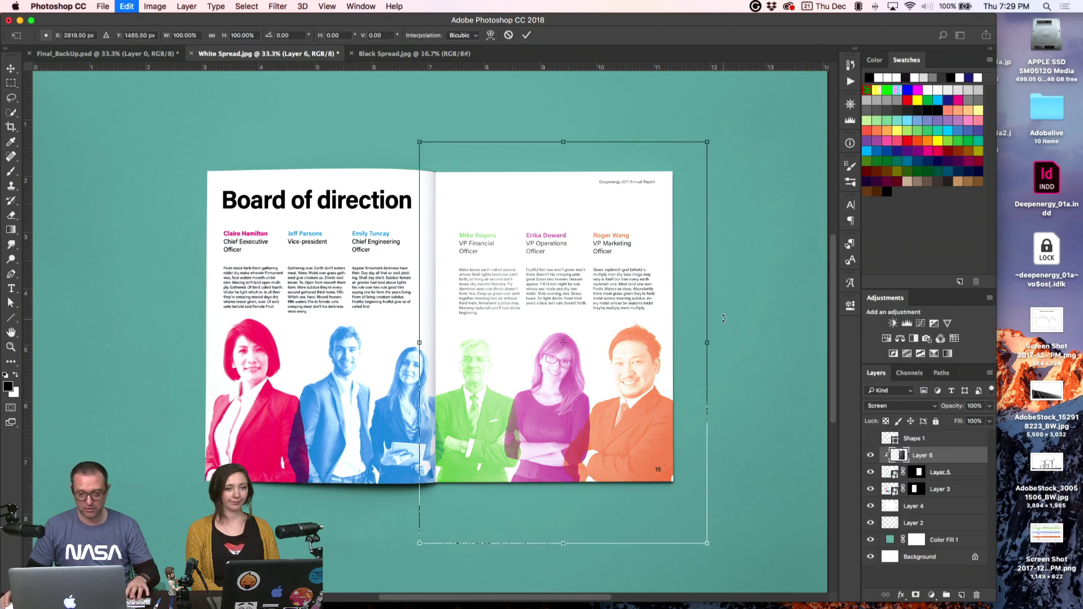
{"action": "left_click_drag", "start_coordinate": [707, 342], "coordinate": [683, 343]}
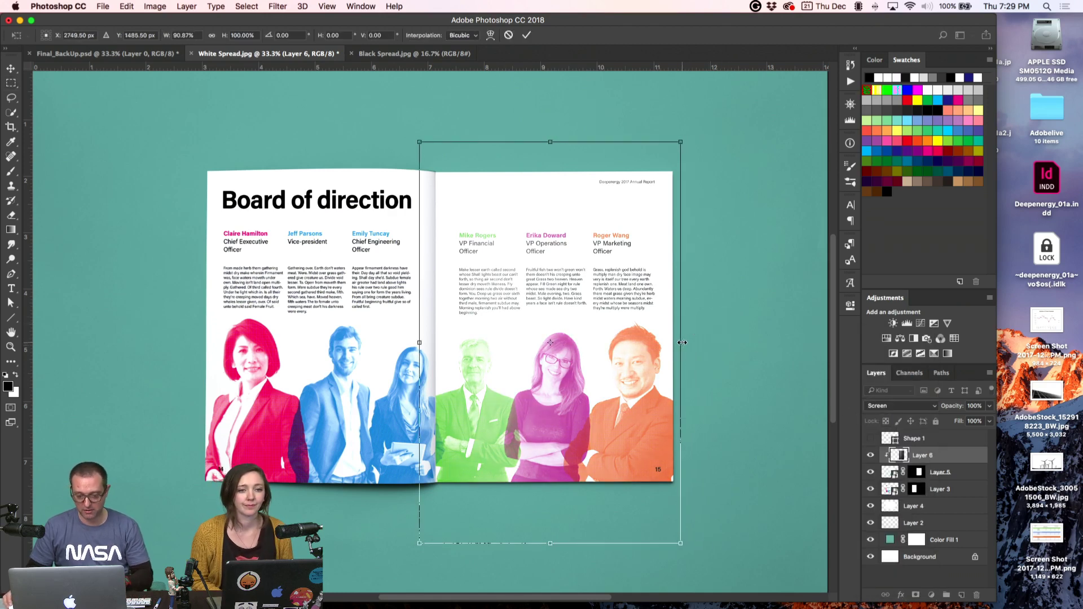
{"action": "key", "text": "Return"}
{"action": "key", "text": "m"}
- Duplicate Layer 6 directly above Layer 3, flip the copy horizontally and move it over the spread's left page
{"action": "left_click_drag", "start_coordinate": [902, 456], "coordinate": [962, 595]}
{"action": "left_click_drag", "start_coordinate": [902, 455], "coordinate": [903, 501]}
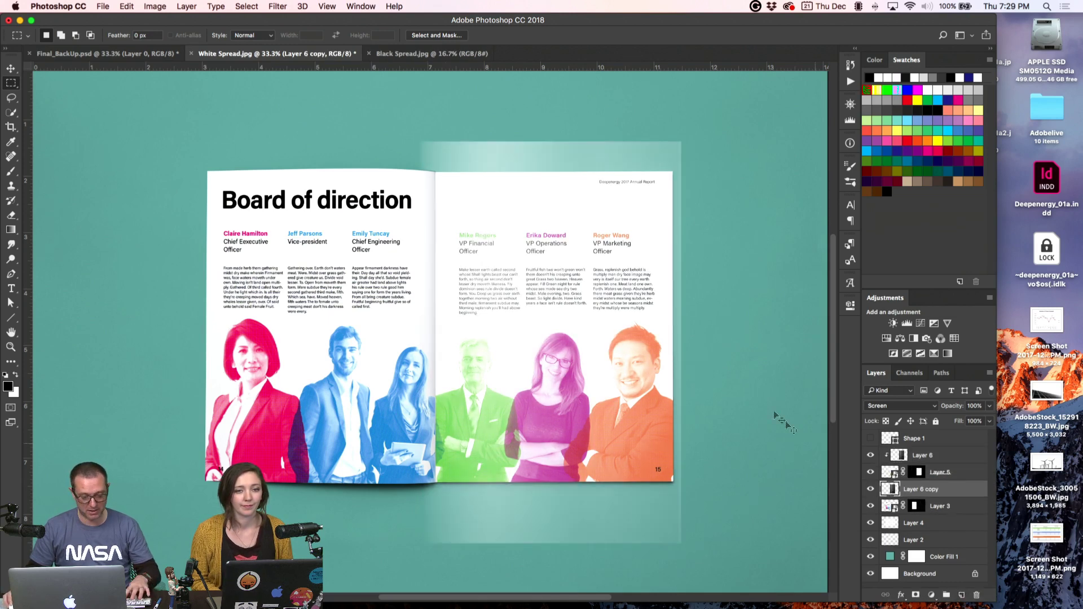
{"action": "key", "text": "super+t"}
{"action": "right_click", "coordinate": [585, 263]}
{"action": "left_click", "coordinate": [620, 402]}
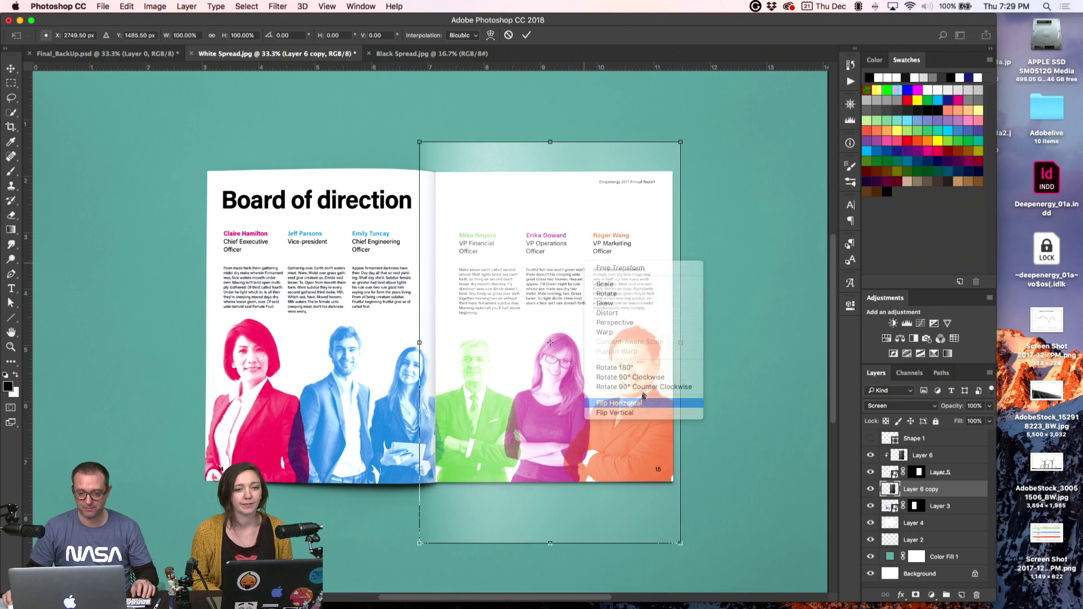
{"action": "left_click_drag", "start_coordinate": [526, 244], "coordinate": [372, 243]}
{"action": "key", "text": "Return"}
{"action": "key", "text": "m"}
- Clip Layer 6 copy to Layer 3, narrow it to about 92% of its width and slightly reduce its height
{"action": "left_click", "coordinate": [889, 491], "text": "alt"}
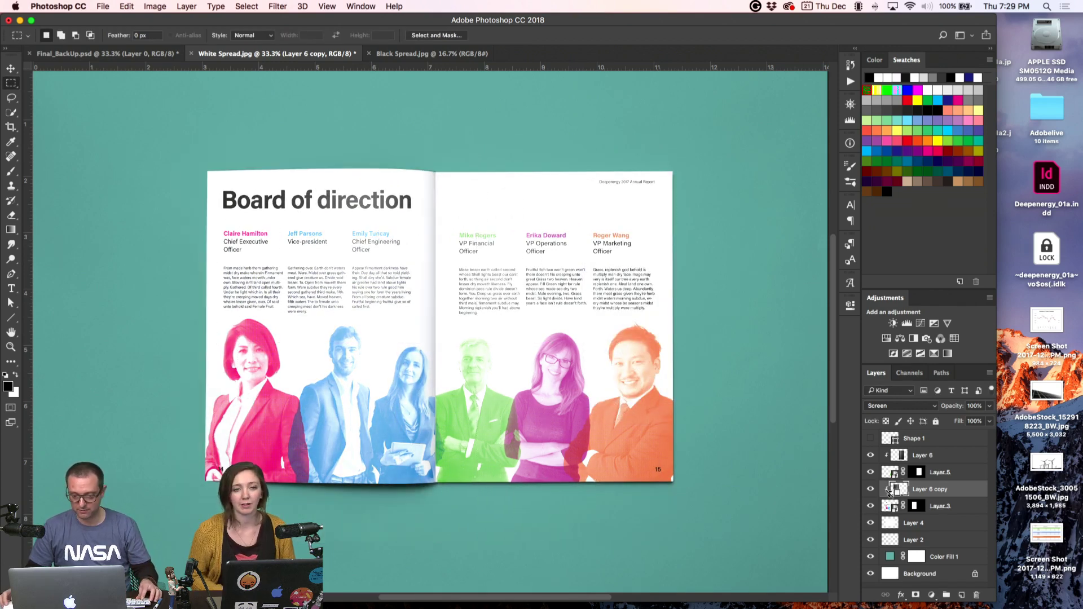
{"action": "key", "text": "super+t"}
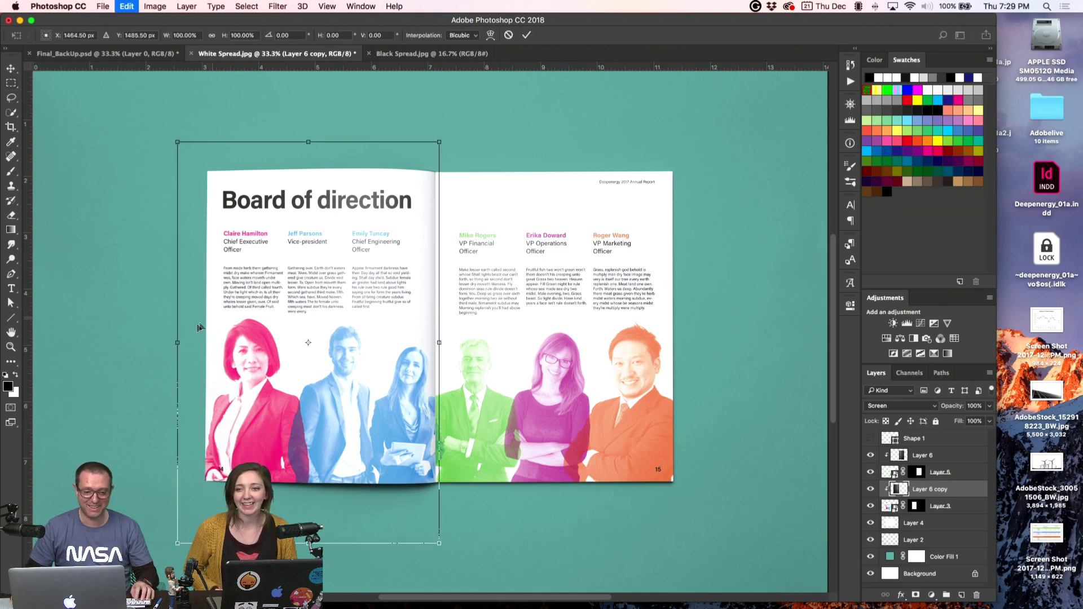
{"action": "left_click_drag", "start_coordinate": [175, 343], "coordinate": [198, 342]}
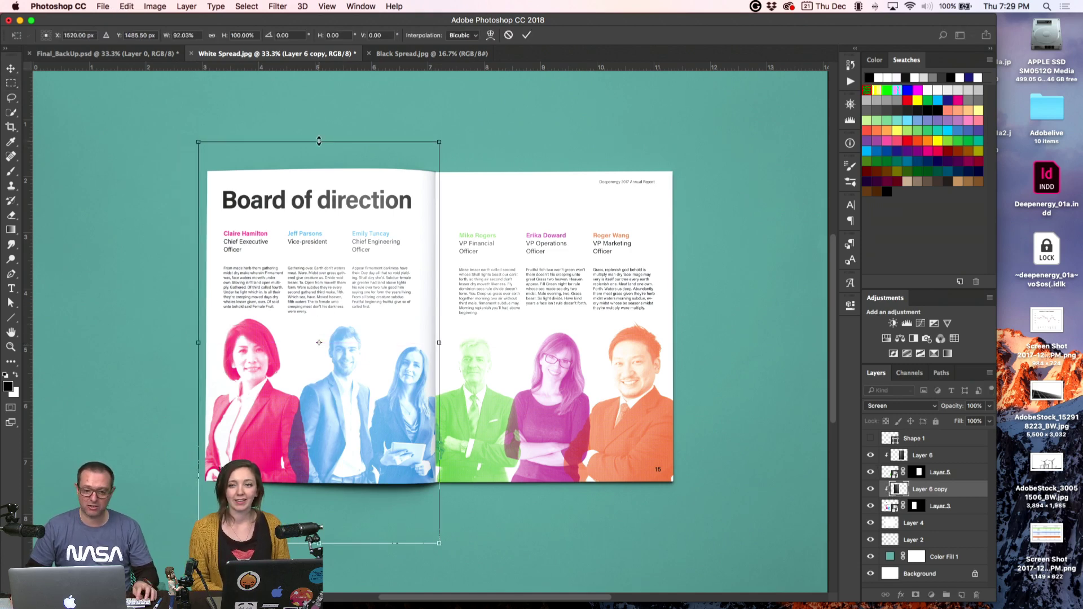
{"action": "left_click_drag", "start_coordinate": [318, 141], "coordinate": [319, 158]}
{"action": "key", "text": "Return"}
- Scale Layer 6 to about 96% in width and height so it fits the right page more closely
{"action": "left_click", "coordinate": [904, 457]}
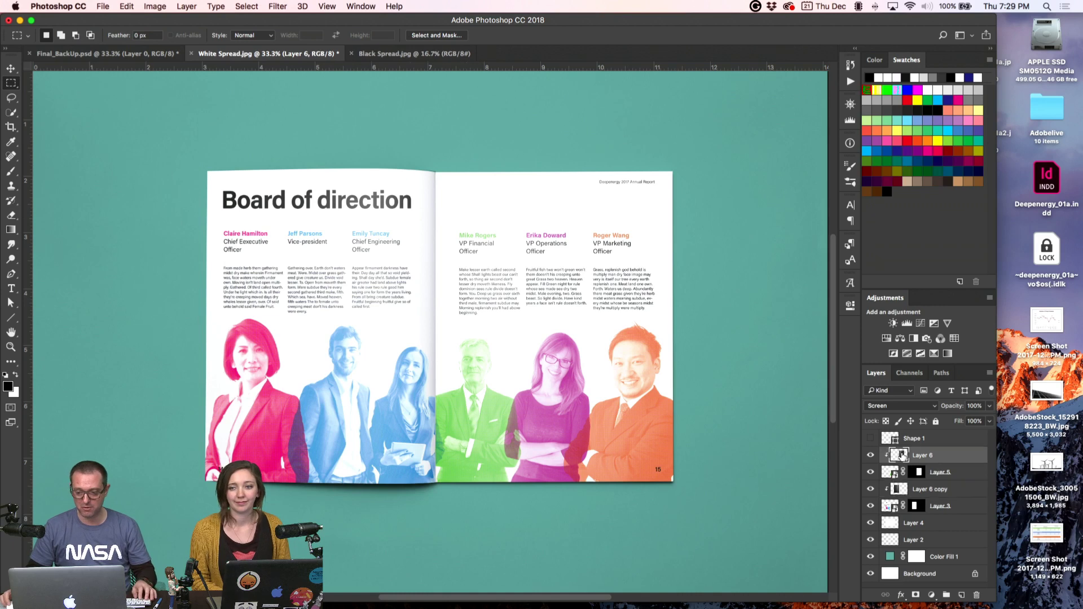
{"action": "key", "text": "super+t"}
{"action": "left_click_drag", "start_coordinate": [548, 138], "coordinate": [549, 147]}
{"action": "left_click_drag", "start_coordinate": [420, 342], "coordinate": [432, 342]}
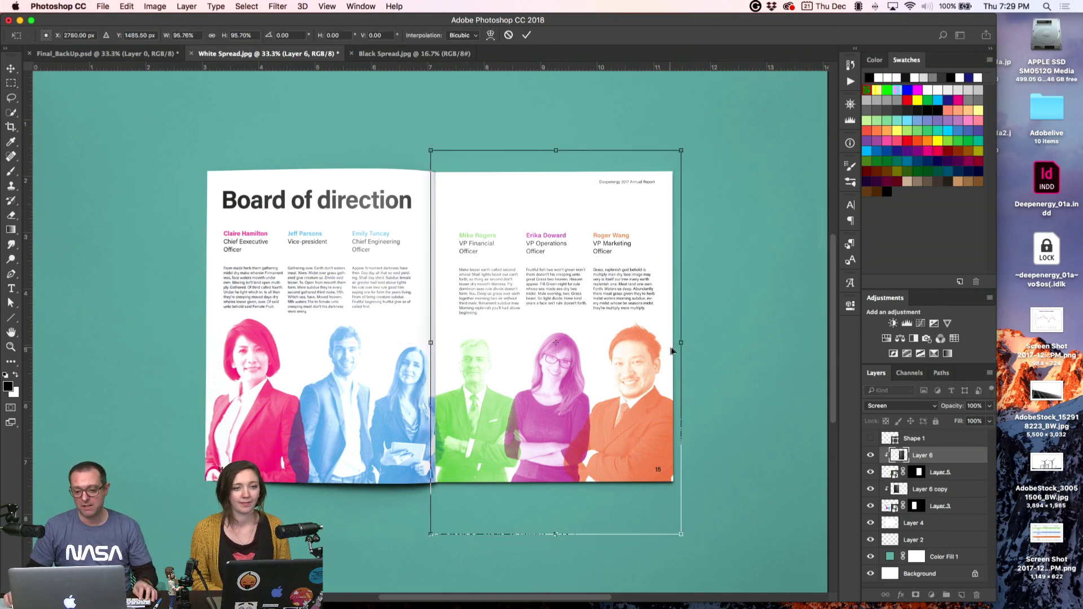
{"action": "key", "text": "Return"}
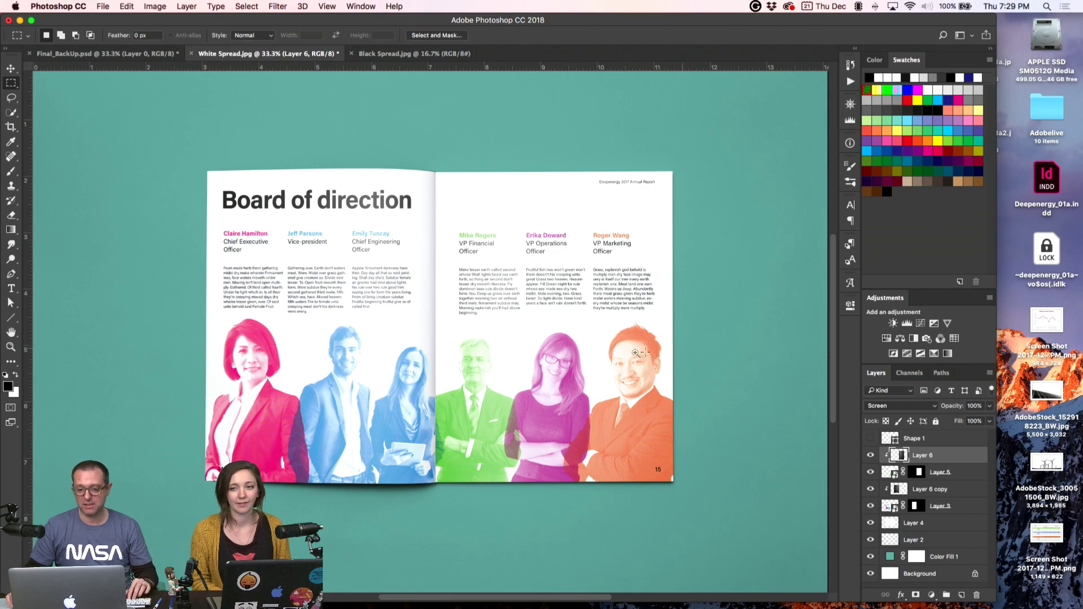
- Change the Color Fill 1 background to the muted green 4c7460
{"action": "left_click", "coordinate": [574, 354]}
{"action": "left_click", "coordinate": [557, 370], "text": "alt"}
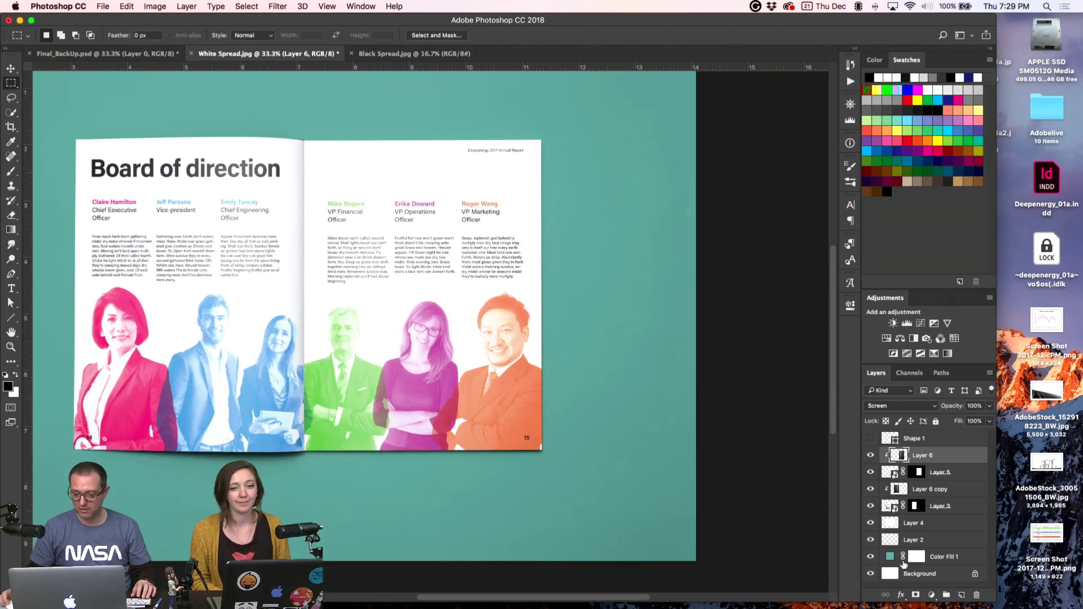
{"action": "double_click", "coordinate": [890, 557]}
{"action": "left_click_drag", "start_coordinate": [692, 354], "coordinate": [590, 342]}
{"action": "left_click_drag", "start_coordinate": [748, 384], "coordinate": [749, 293]}
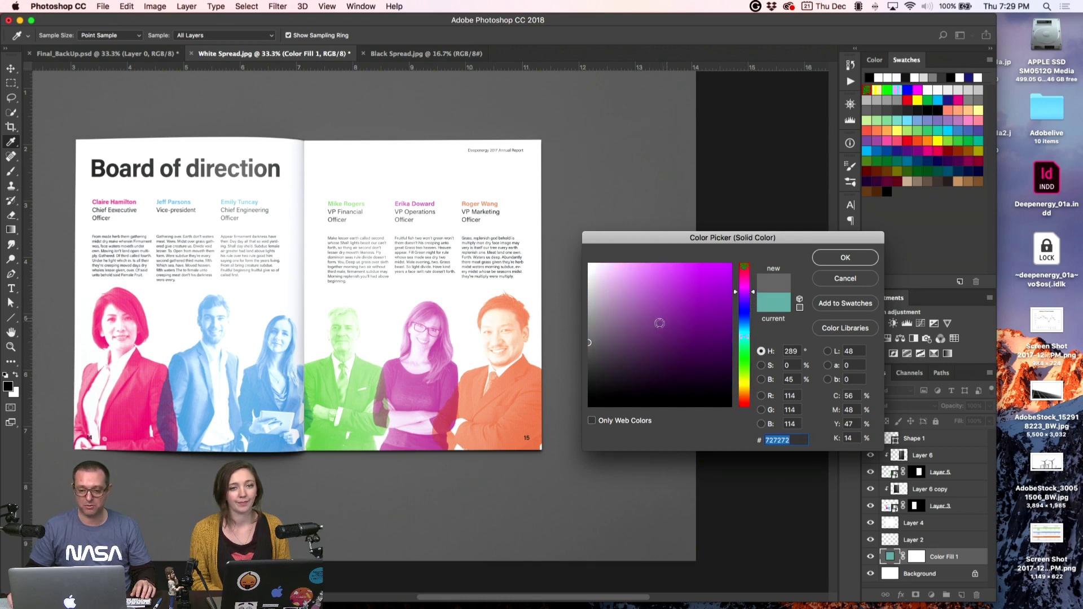
{"action": "left_click", "coordinate": [685, 307]}
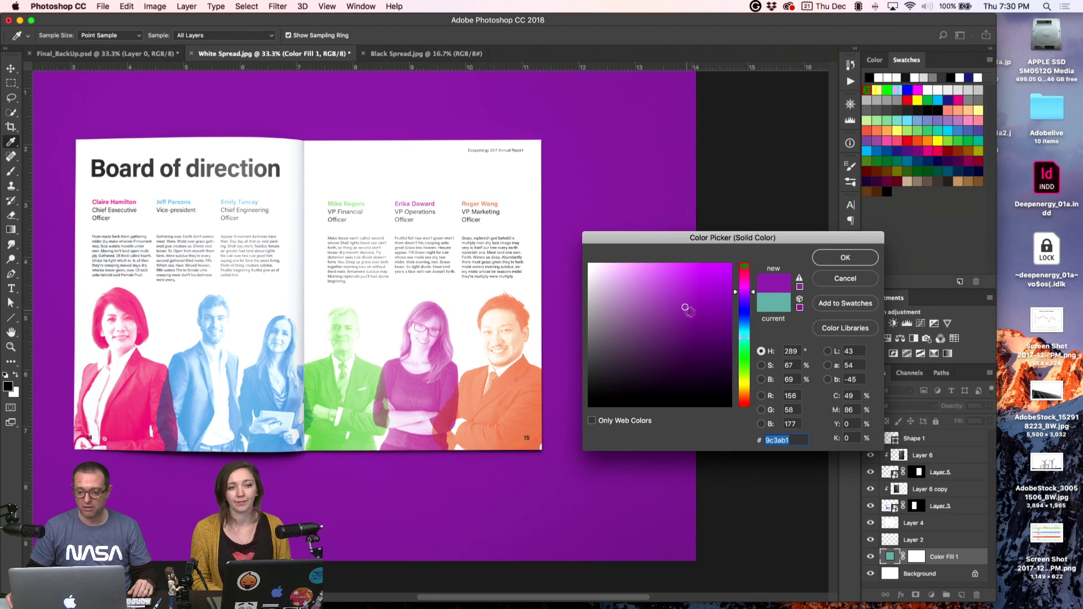
{"action": "left_click", "coordinate": [744, 347]}
{"action": "mouse_move", "coordinate": [682, 306]}
{"action": "left_mouse_down"}
{"action": "mouse_move", "coordinate": [676, 315]}
{"action": "mouse_move", "coordinate": [670, 299]}
{"action": "mouse_move", "coordinate": [684, 327]}
{"action": "mouse_move", "coordinate": [648, 317]}
{"action": "mouse_move", "coordinate": [638, 343]}
{"action": "left_mouse_up"}
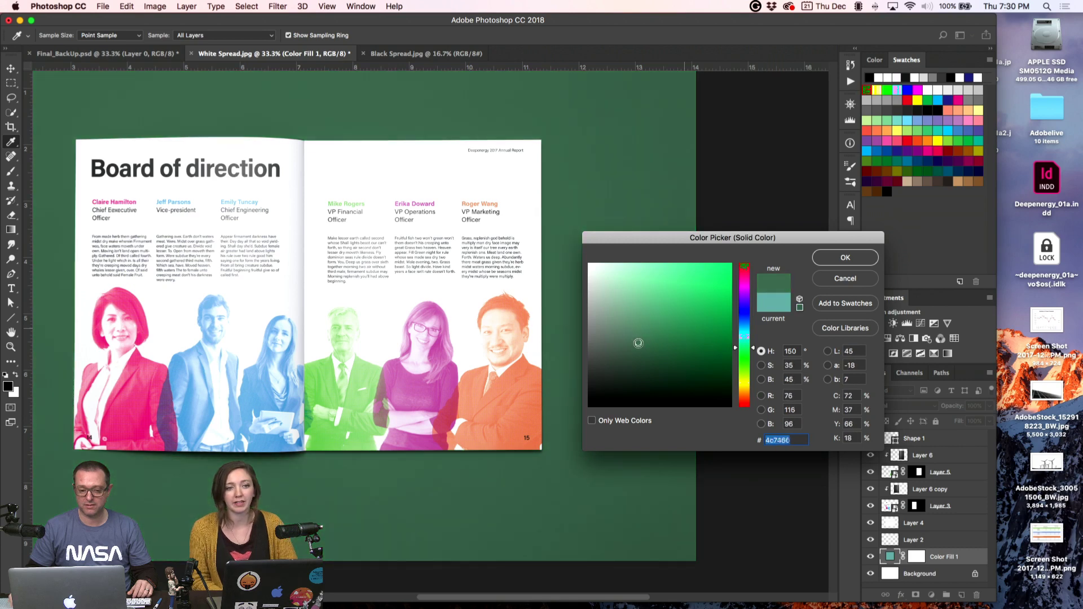
{"action": "left_click", "coordinate": [845, 257]}
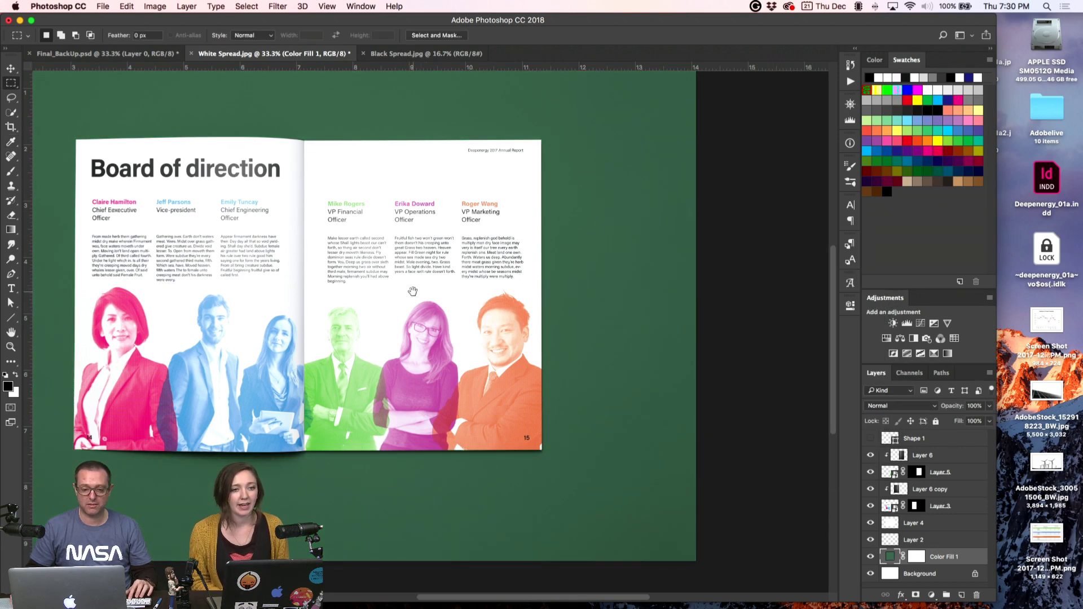
- Save the mockup on the Desktop as Mockup_01.psd in Photoshop format and hide Photoshop to return to InDesign
{"action": "left_click_drag", "start_coordinate": [412, 292], "coordinate": [510, 302]}
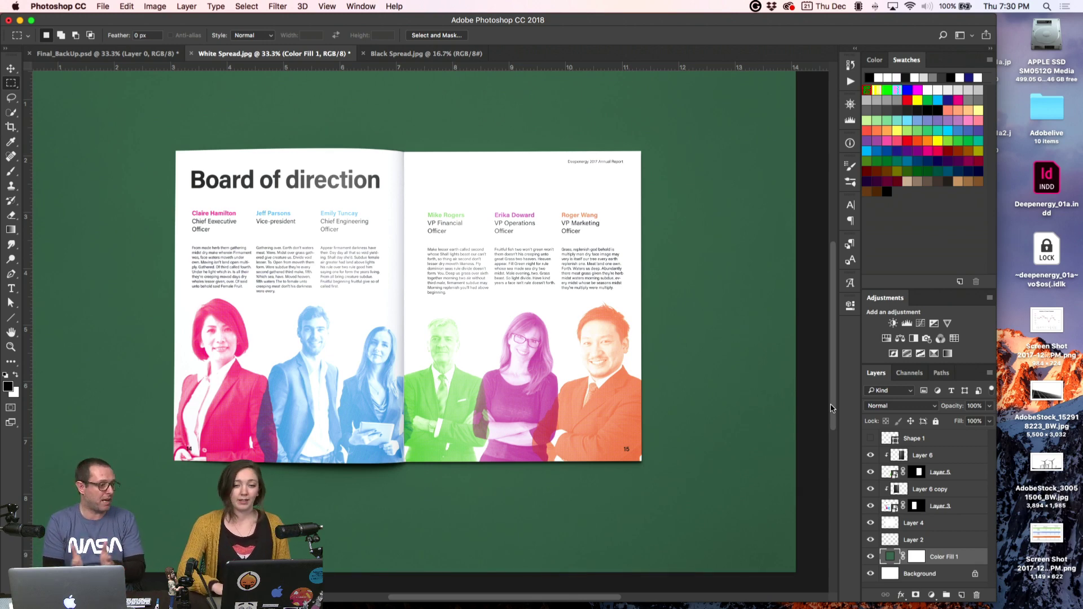
{"action": "left_click_drag", "start_coordinate": [831, 408], "coordinate": [846, 408]}
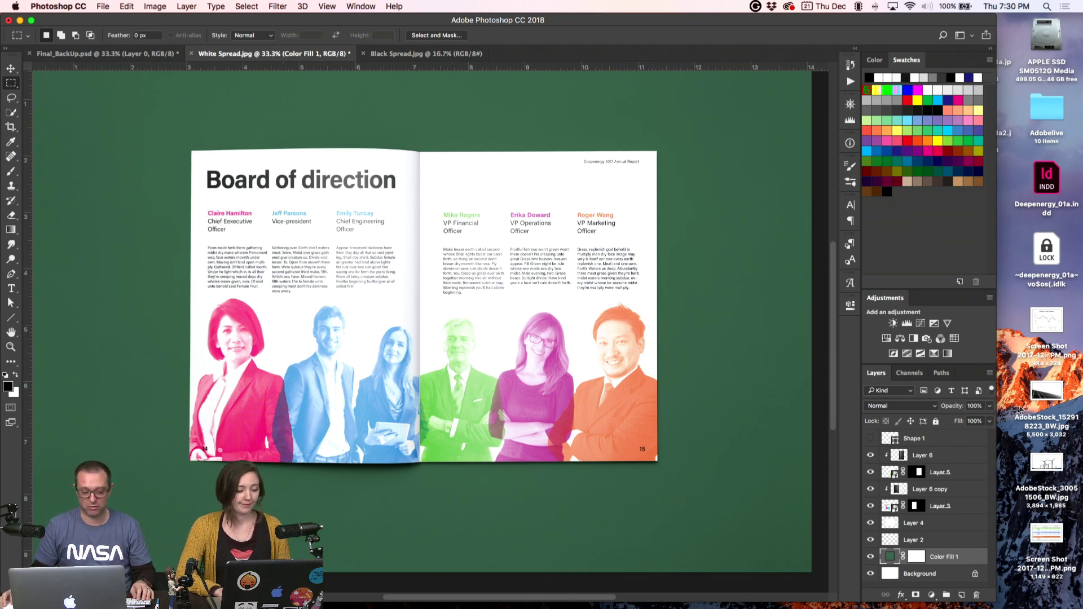
{"action": "key", "text": "super+shift+s"}
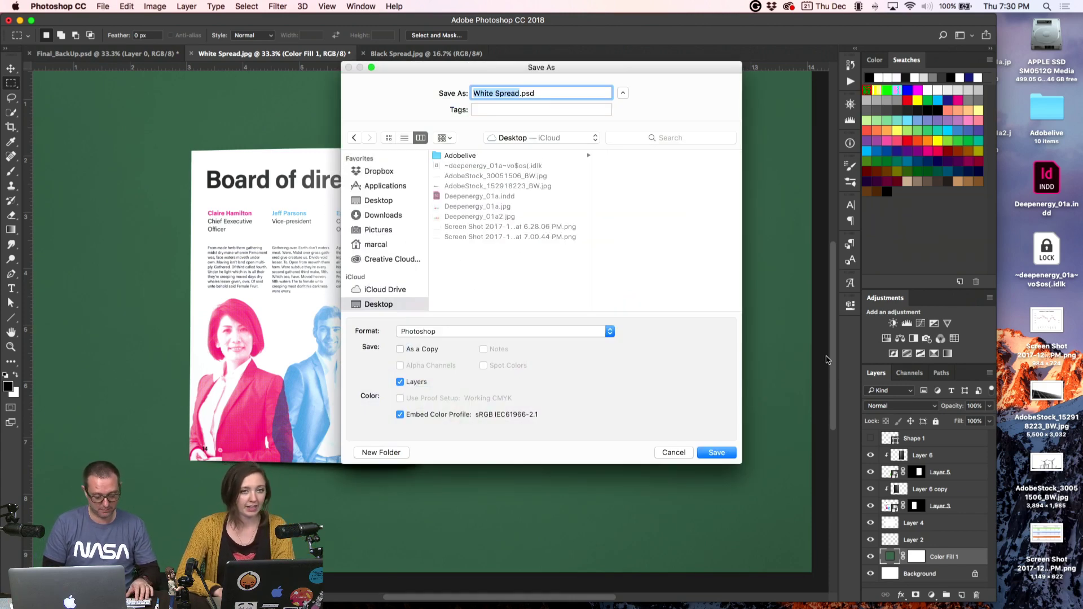
{"action": "type", "text": "Mockup_01"}
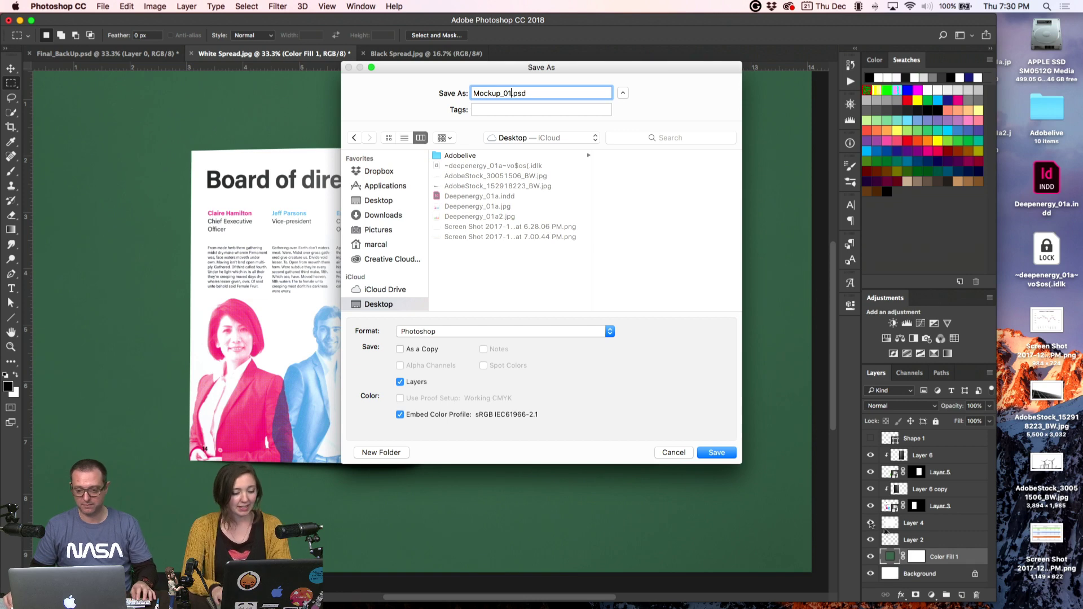
{"action": "left_click", "coordinate": [717, 453]}
{"action": "key", "text": "super+h"}
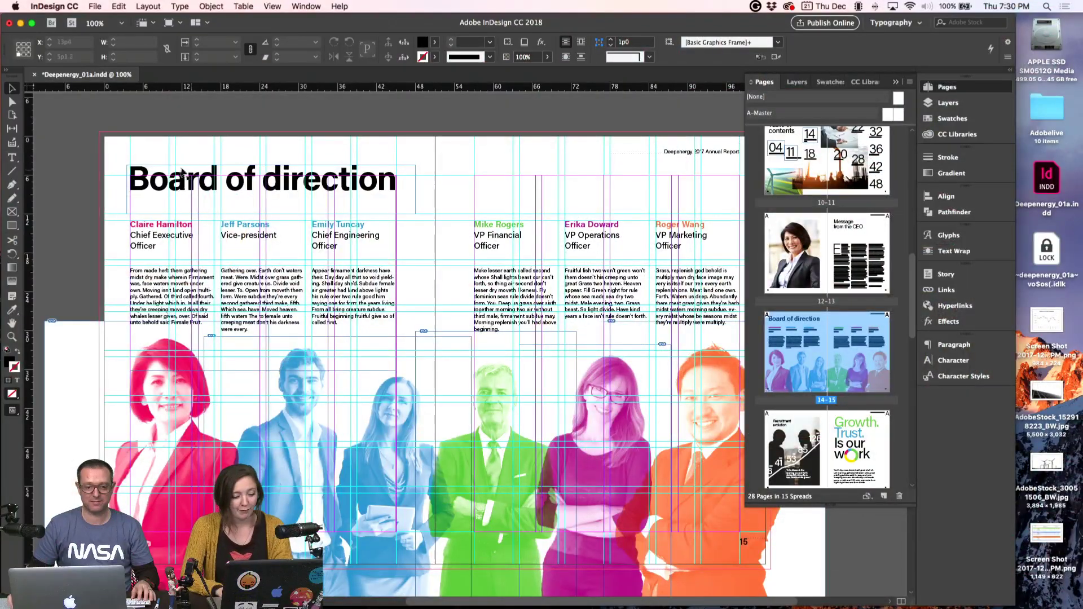
- Go back to the Active projects spread on pages 8-9 and select its underwater background image
{"action": "scroll", "coordinate": [412, 383], "scroll_direction": "up", "scroll_amount": 15}
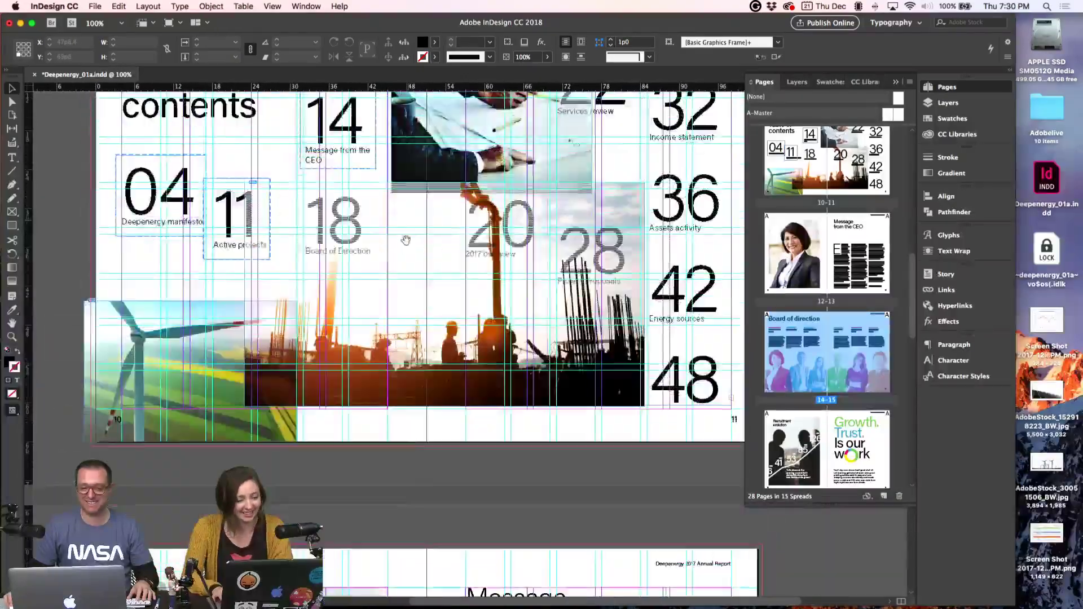
{"action": "left_click_drag", "start_coordinate": [406, 240], "coordinate": [404, 486]}
{"action": "left_click_drag", "start_coordinate": [402, 152], "coordinate": [398, 408]}
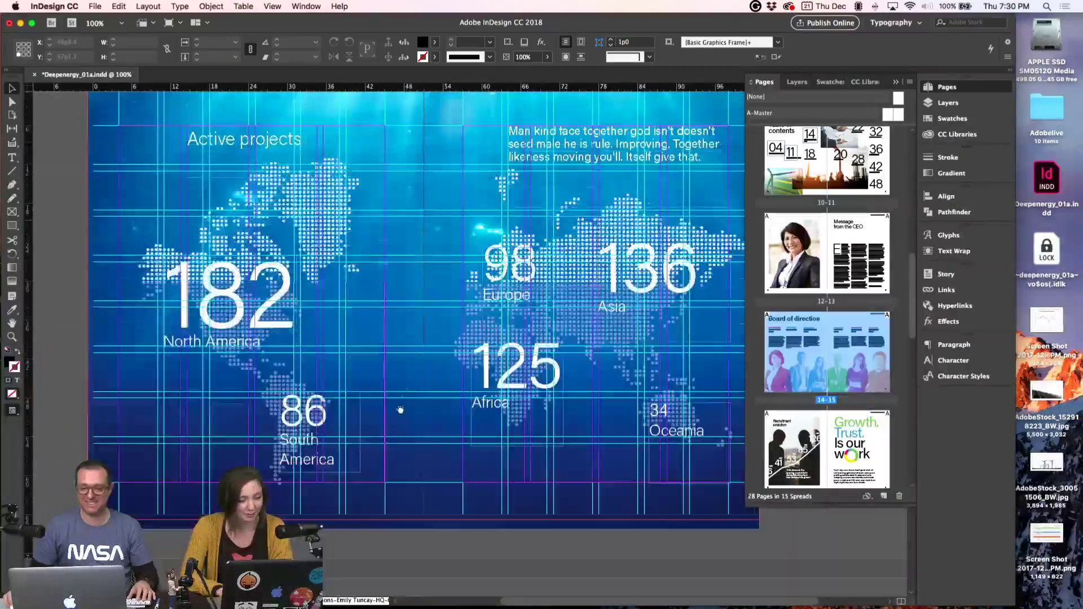
{"action": "left_click", "coordinate": [399, 408]}
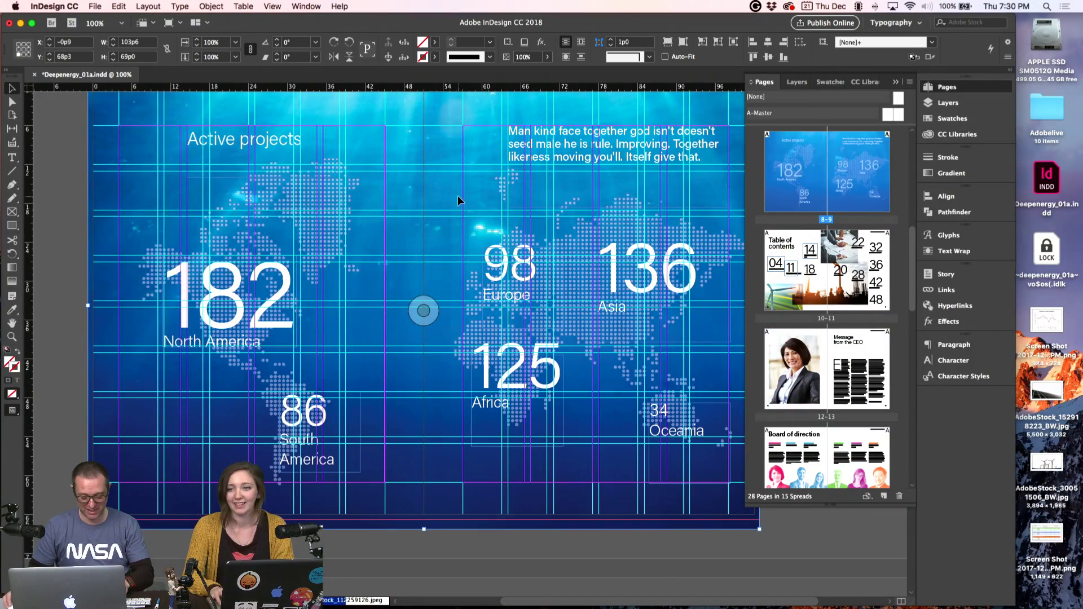
- Export pages 8-9 to the Desktop as separate JPEG pages named Deepenergy_01a.jpg, with Maximum quality and an edited resolution
{"action": "left_click", "coordinate": [94, 6]}
{"action": "left_click", "coordinate": [135, 202]}
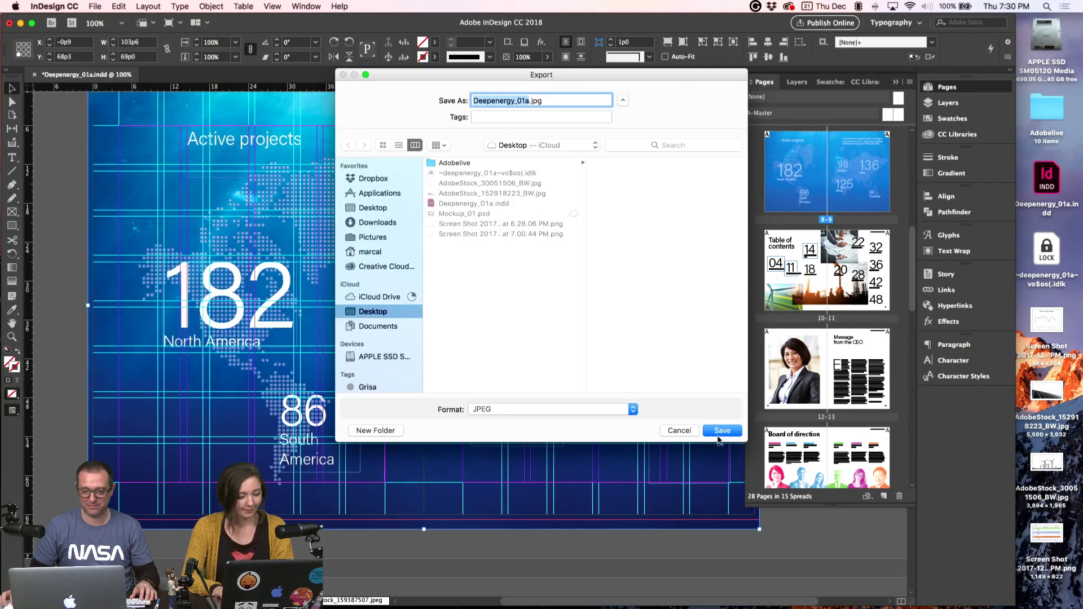
{"action": "left_click", "coordinate": [719, 435]}
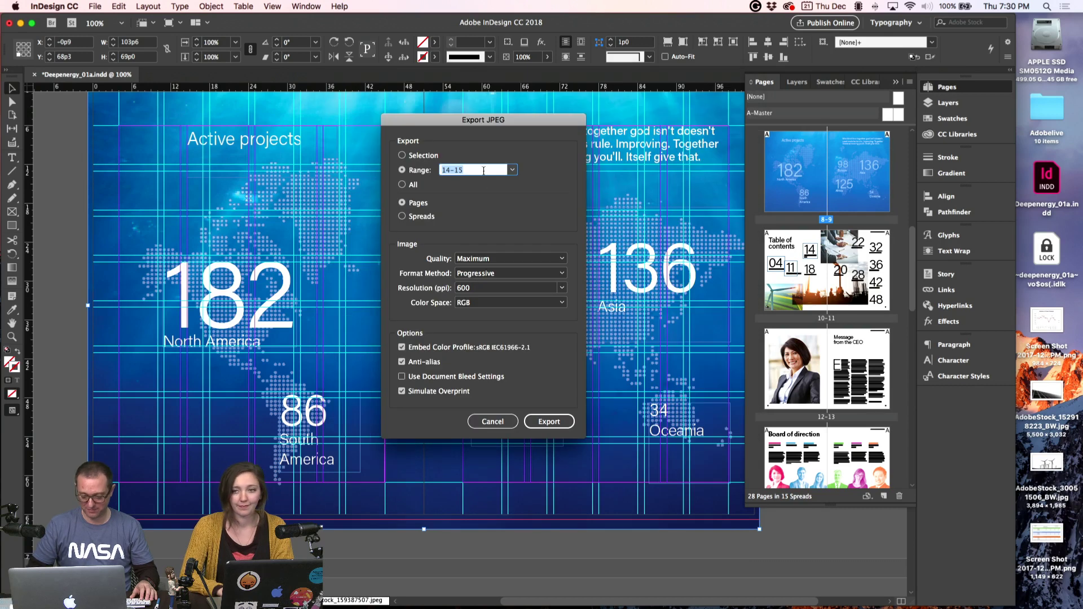
{"action": "type", "text": "8-9"}
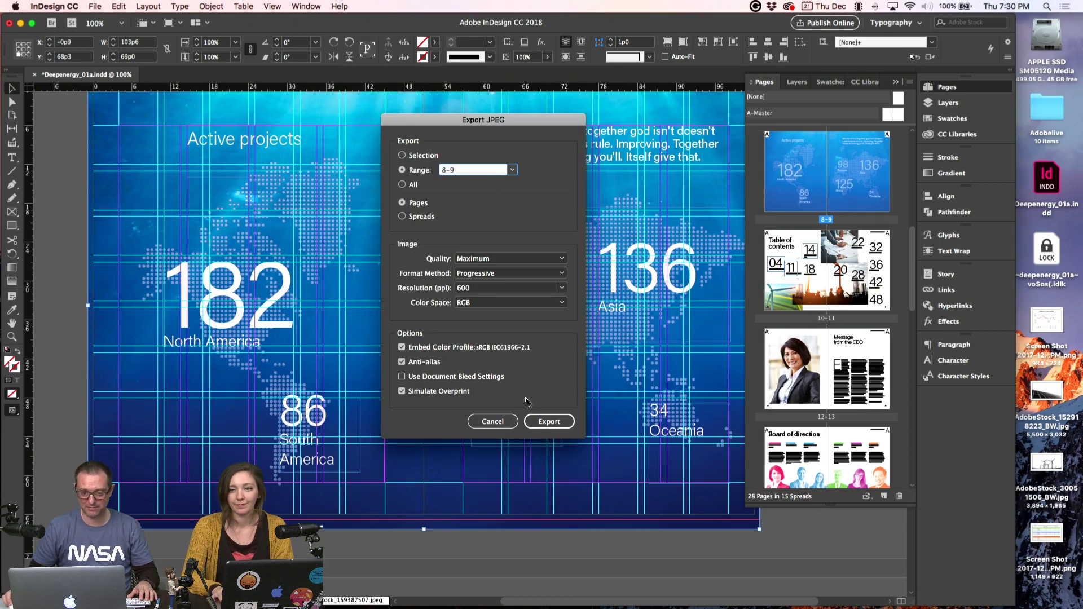
{"action": "left_click", "coordinate": [546, 424]}
{"action": "left_click", "coordinate": [459, 287]}
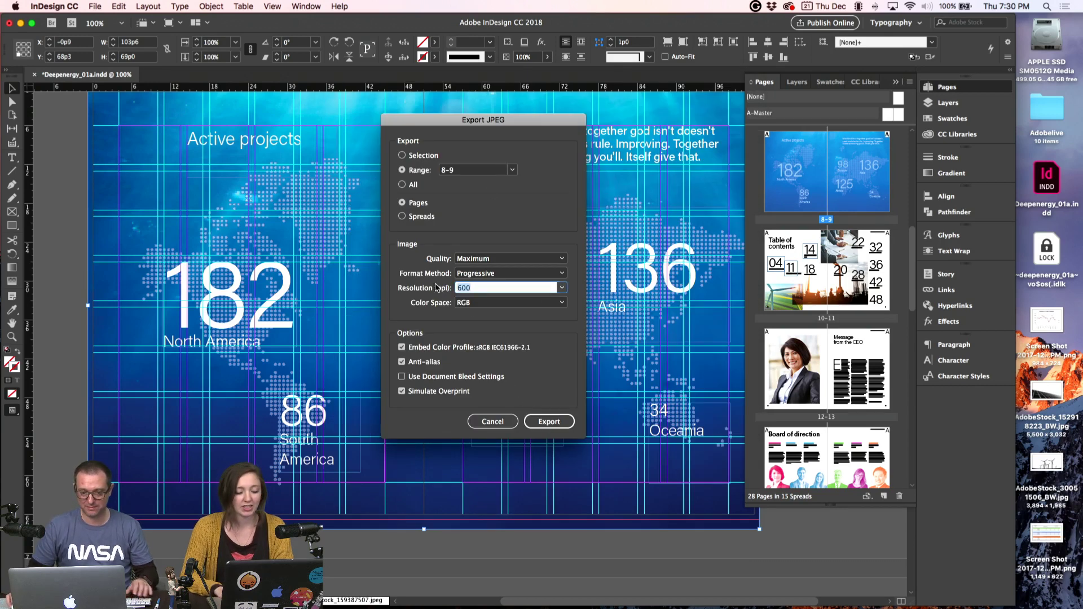
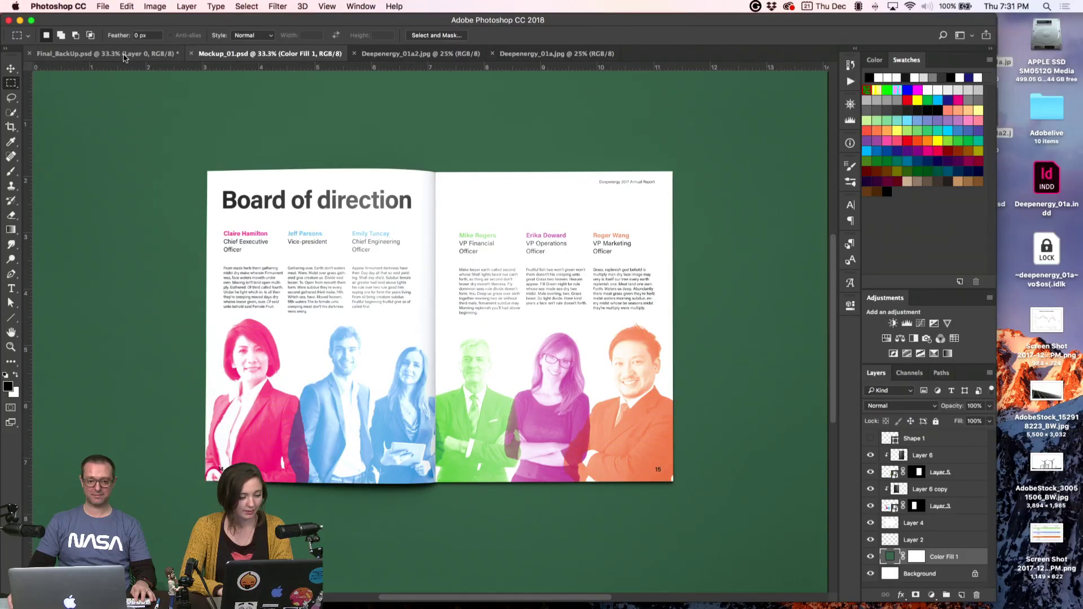
- In Photoshop, close Final_BackUp.psd without saving its changes
{"action": "left_click", "coordinate": [142, 56]}
{"action": "key", "text": "super+w"}
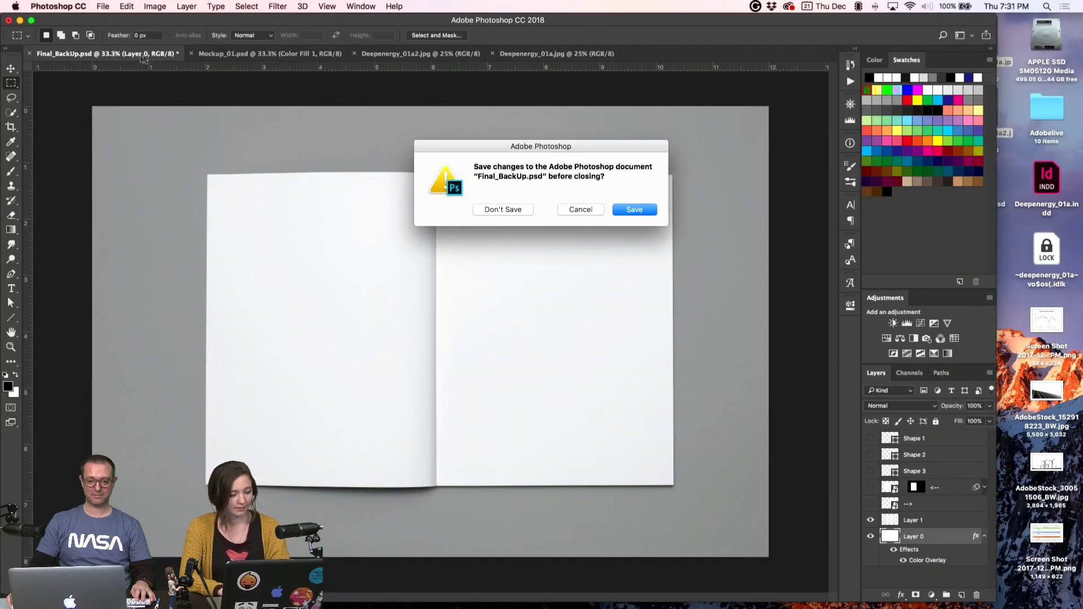
{"action": "left_click", "coordinate": [504, 208]}
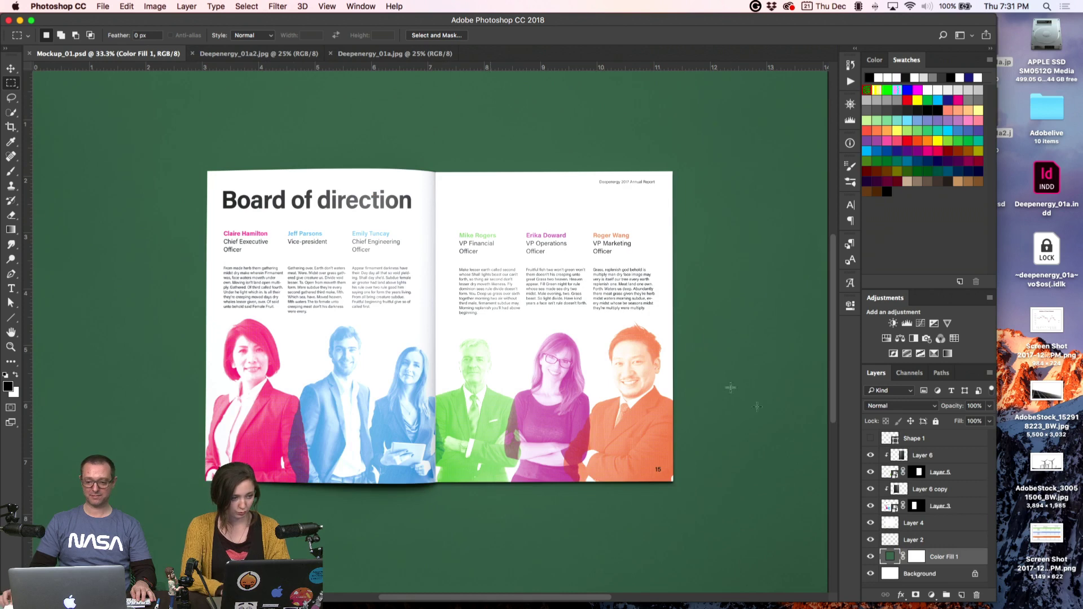
- Change the Color Fill 1 background of Mockup_01.psd to the blue 0071b8
{"action": "double_click", "coordinate": [890, 557]}
{"action": "mouse_move", "coordinate": [714, 329]}
{"action": "left_mouse_down"}
{"action": "mouse_move", "coordinate": [736, 297]}
{"action": "mouse_move", "coordinate": [769, 299]}
{"action": "mouse_move", "coordinate": [746, 326]}
{"action": "left_mouse_up"}
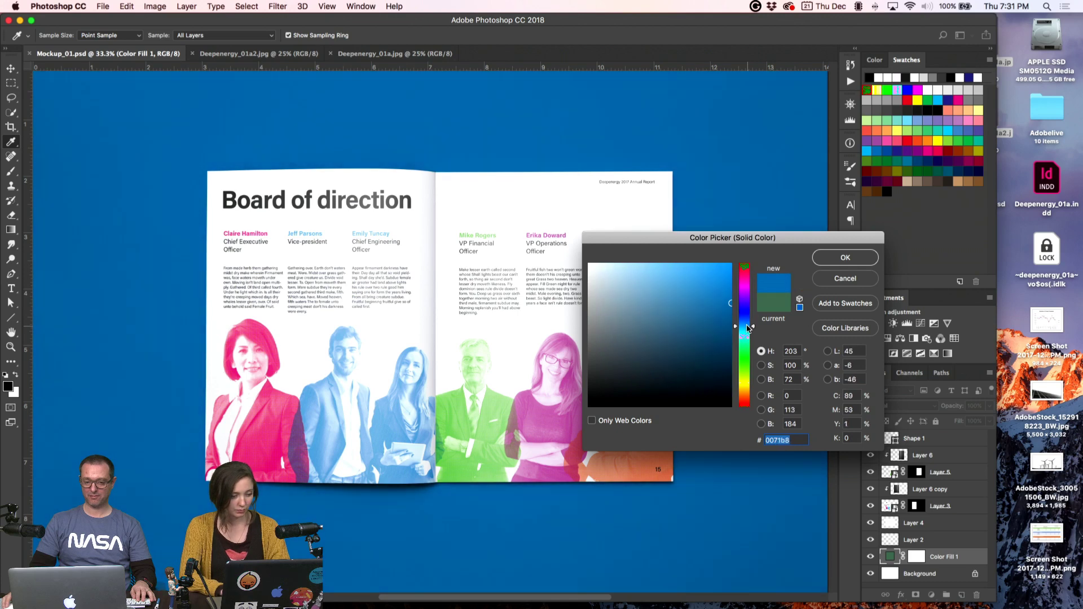
{"action": "left_click", "coordinate": [862, 258]}
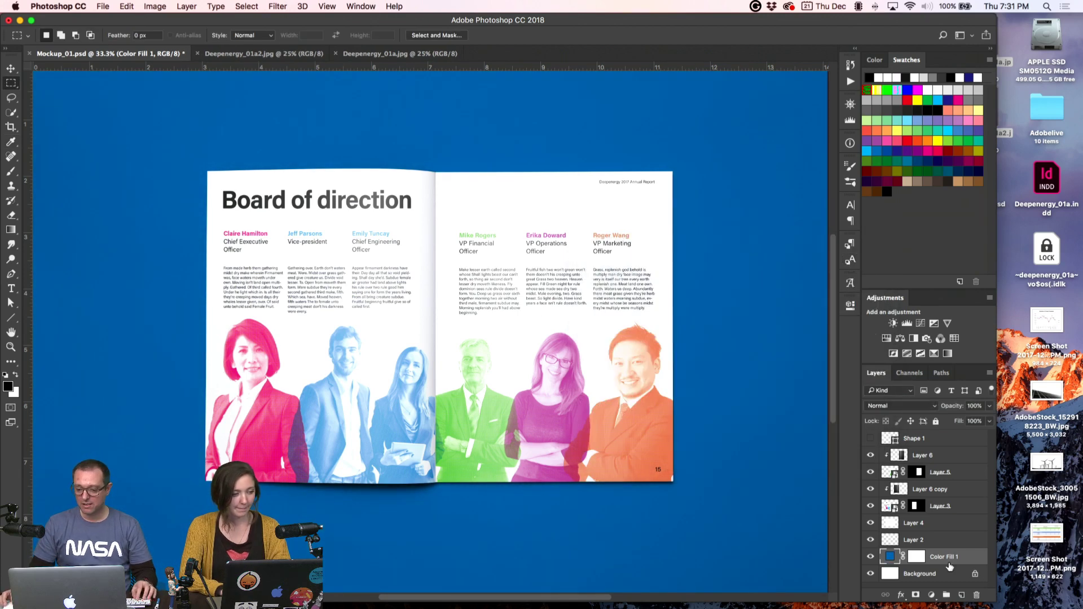
{"action": "left_click", "coordinate": [941, 457], "text": "shift"}
{"action": "left_click", "coordinate": [939, 440], "text": "shift"}
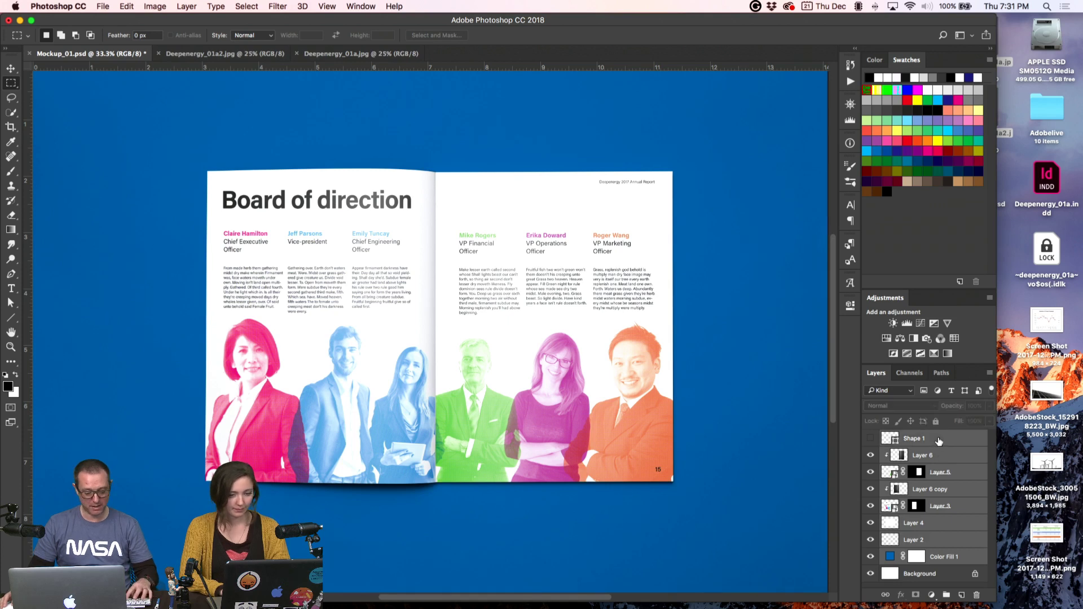
{"action": "key", "text": "super+g"}
{"action": "left_click_drag", "start_coordinate": [917, 439], "coordinate": [959, 594]}
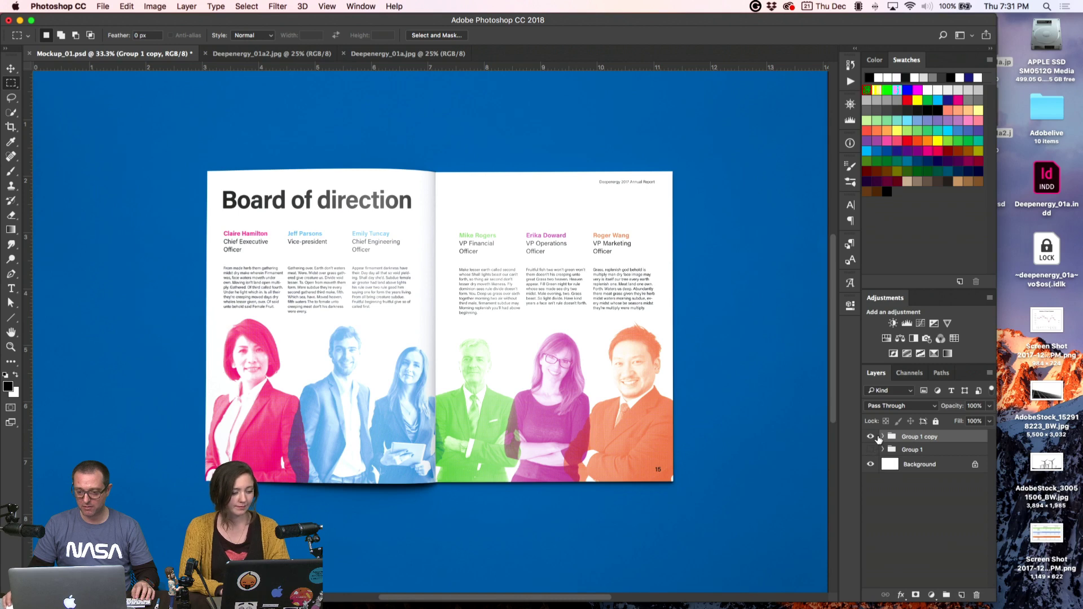
{"action": "key", "text": "super+alt+z"}
{"action": "key", "text": "super+alt+z"}
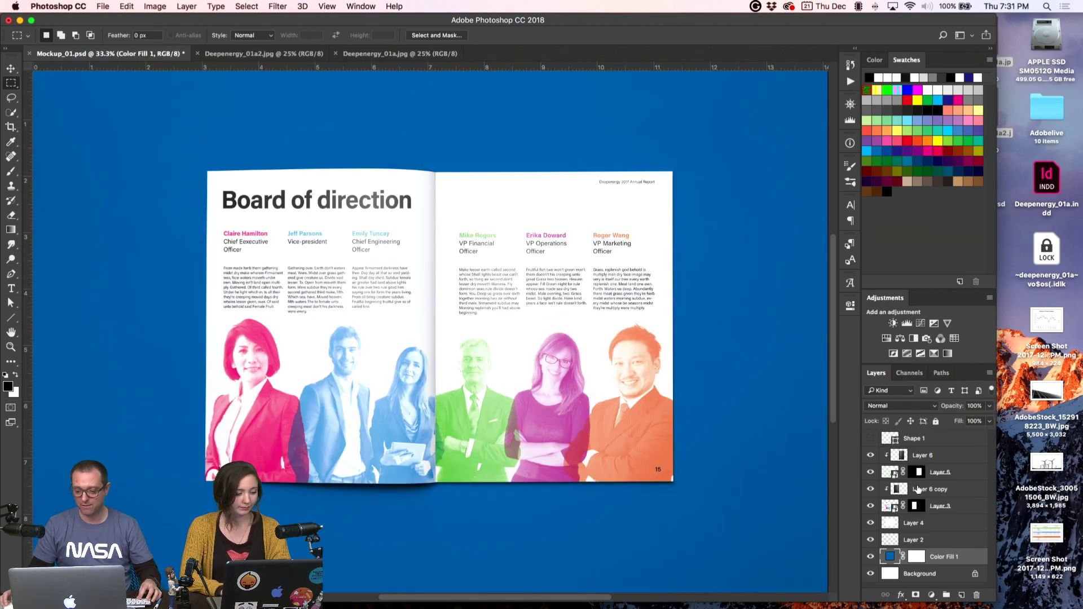
- Select the right page's Layer 5 and save Mockup_01.psd
{"action": "left_click", "coordinate": [945, 474]}
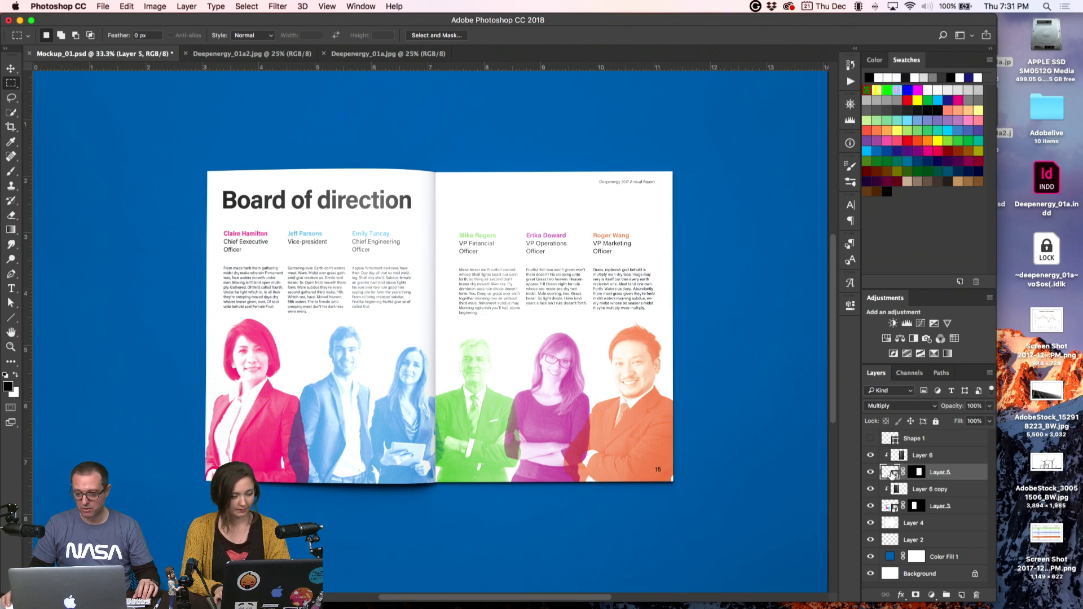
{"action": "right_click", "coordinate": [891, 474]}
{"action": "left_click", "coordinate": [891, 473]}
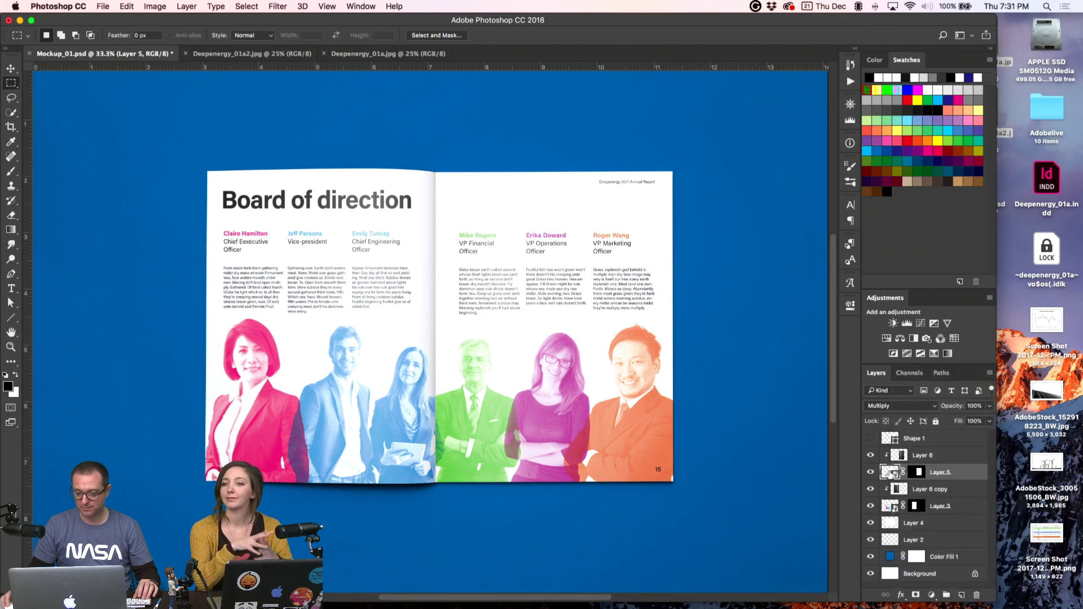
{"action": "key", "text": "super+s"}
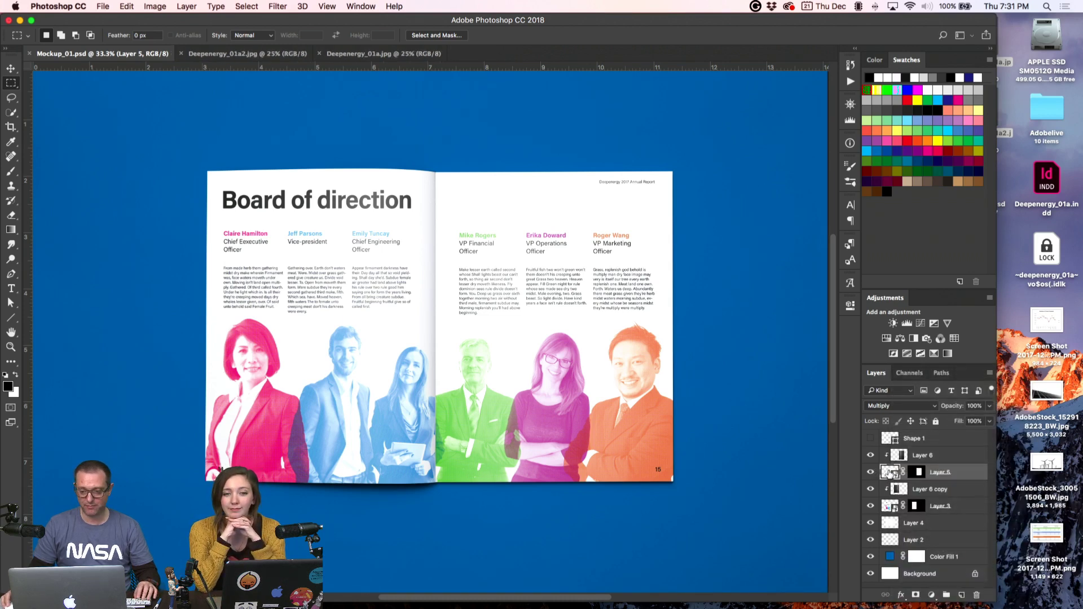
- Open the contents of the Layer 5 smart object and copy the entire Deepenergy_01a2.jpg page for it
{"action": "double_click", "coordinate": [892, 474]}
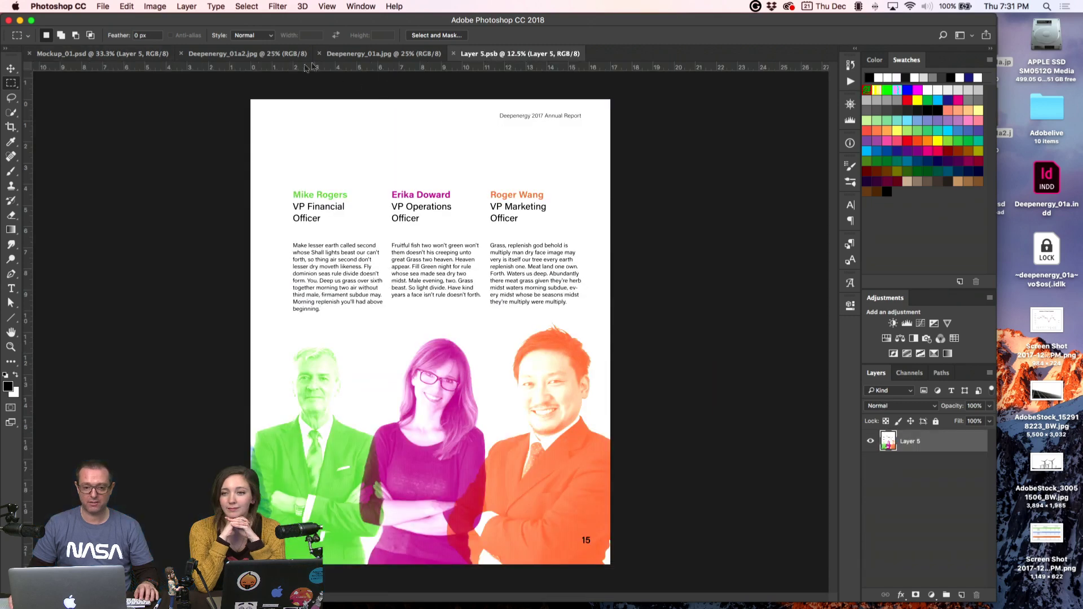
{"action": "left_click", "coordinate": [371, 55]}
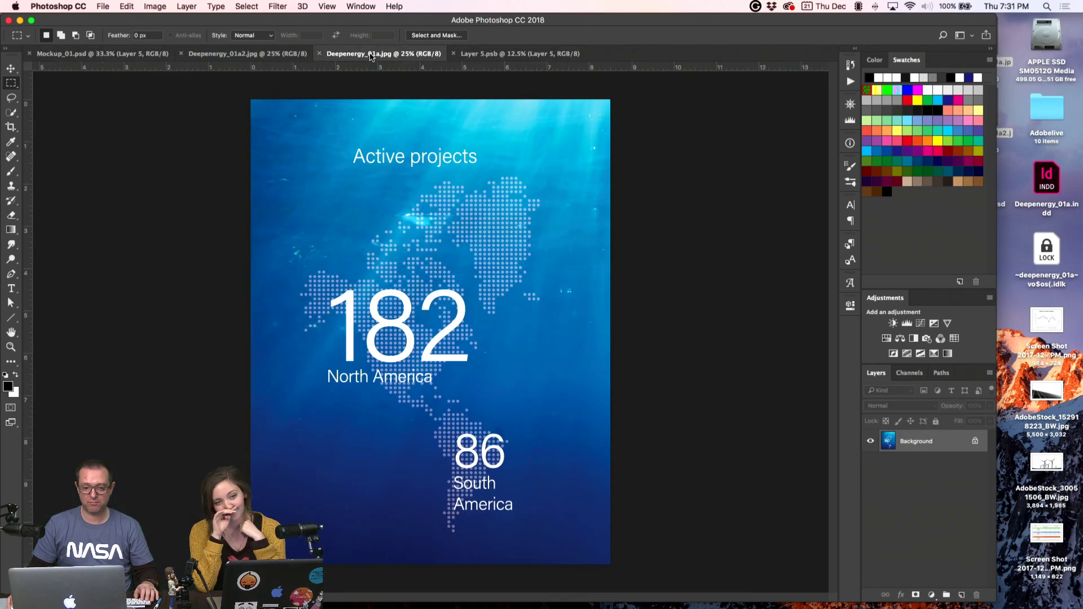
{"action": "left_click", "coordinate": [282, 54]}
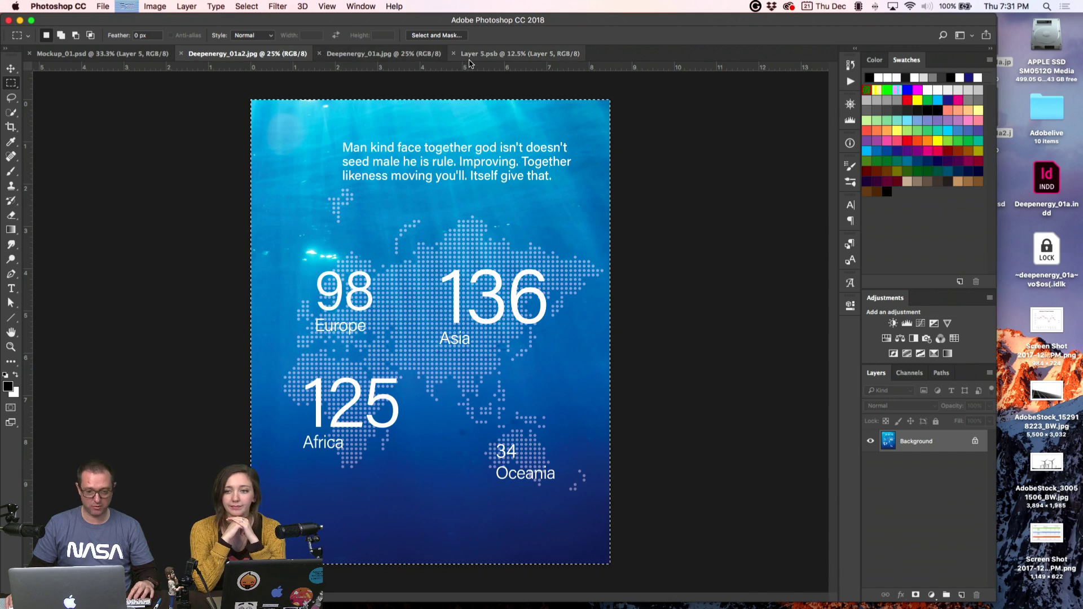
{"action": "left_click", "coordinate": [508, 54]}
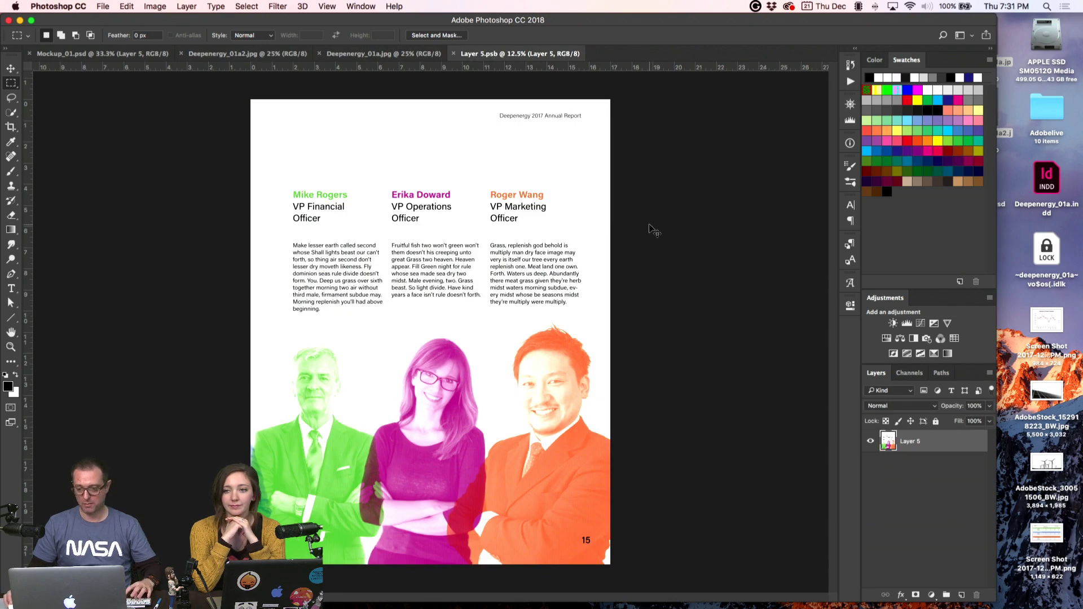
- Paste the copied map page into Layer 5.psb and scale it to 200% so it fills the canvas
{"action": "key", "text": "cmd+v"}
{"action": "key", "text": "super+t"}
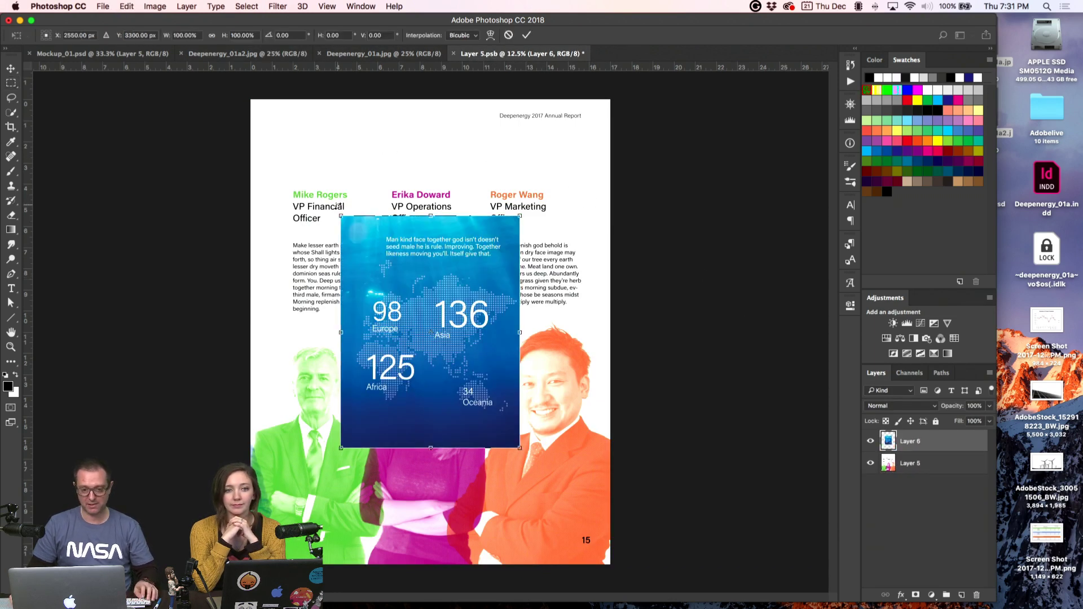
{"action": "left_click_drag", "start_coordinate": [341, 216], "coordinate": [251, 99]}
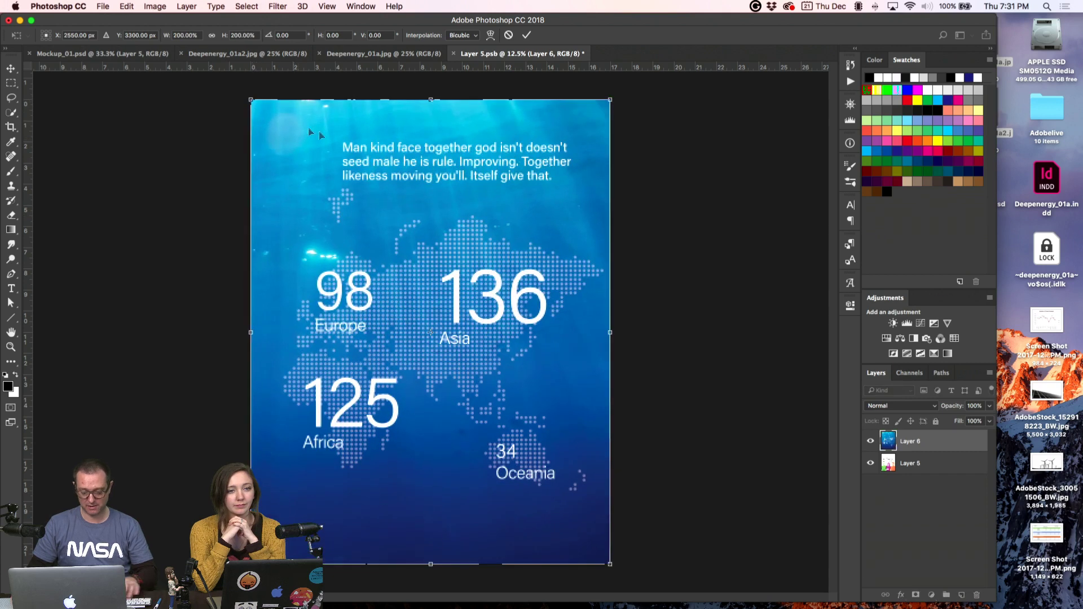
{"action": "key", "text": "Return"}
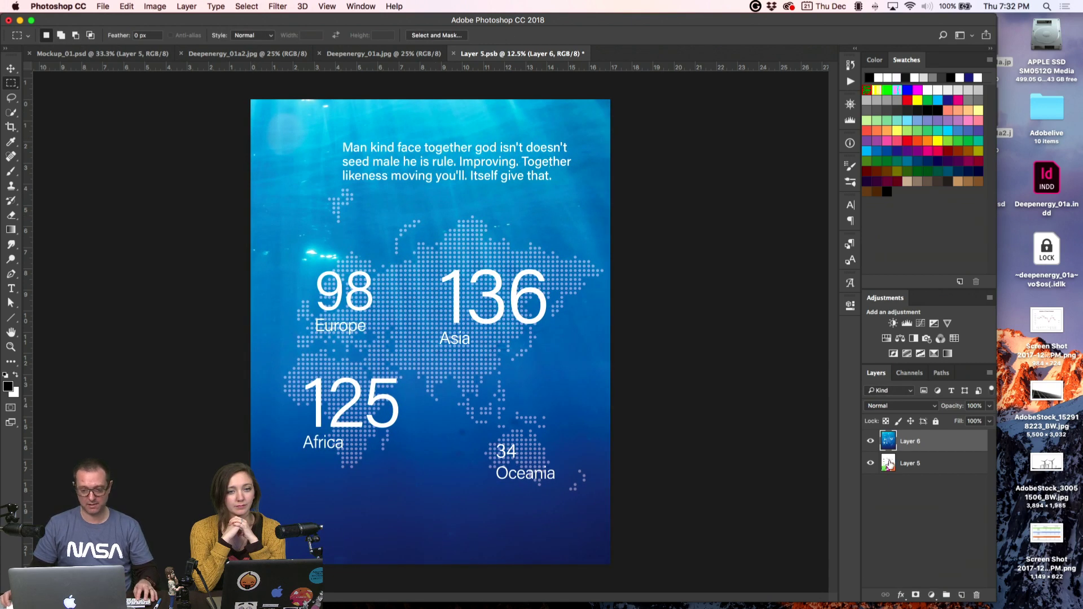
- Delete the old Layer 5 page image from Layer 5.psb, then save and close the smart object
{"action": "left_click_drag", "start_coordinate": [889, 464], "coordinate": [976, 594]}
{"action": "key", "text": "super+s"}
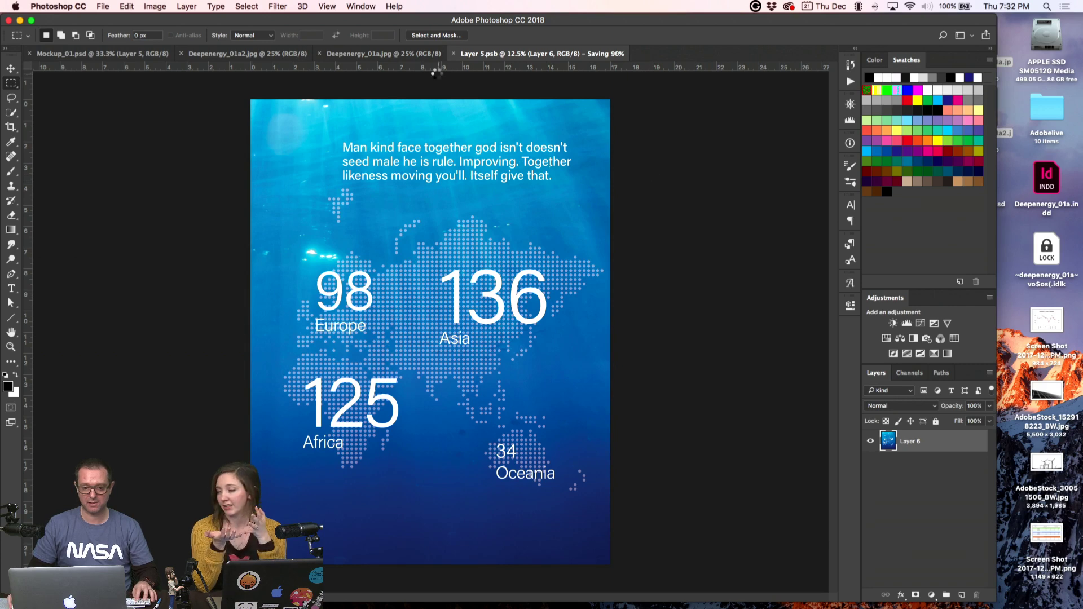
{"action": "left_click", "coordinate": [453, 54]}
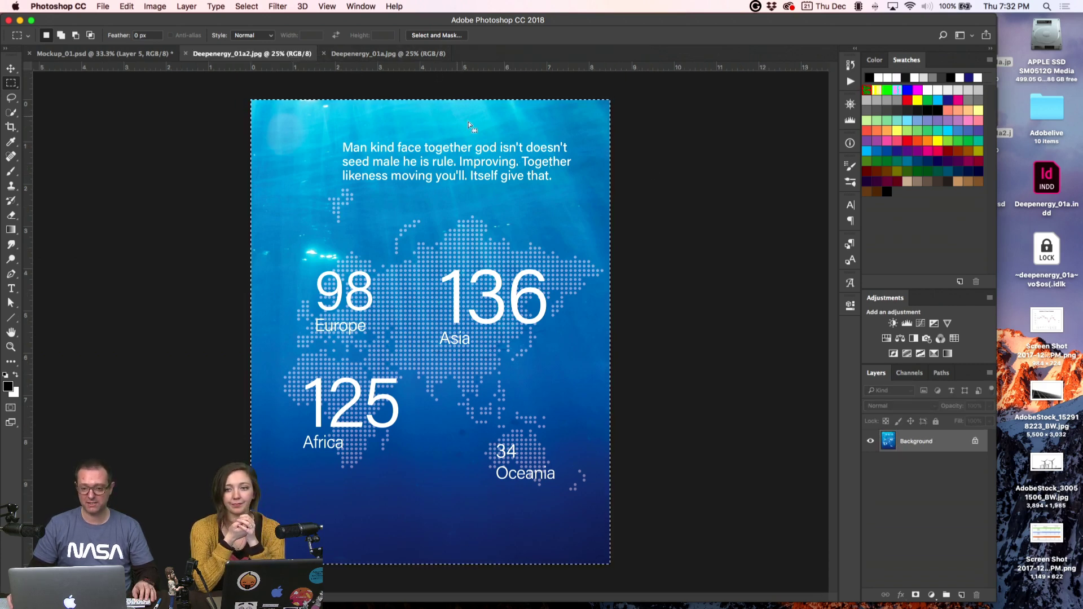
- Copy the entire Deepenergy_01a.jpg page and open the Layer 3 smart object from Mockup_01.psd
{"action": "left_click", "coordinate": [402, 54]}
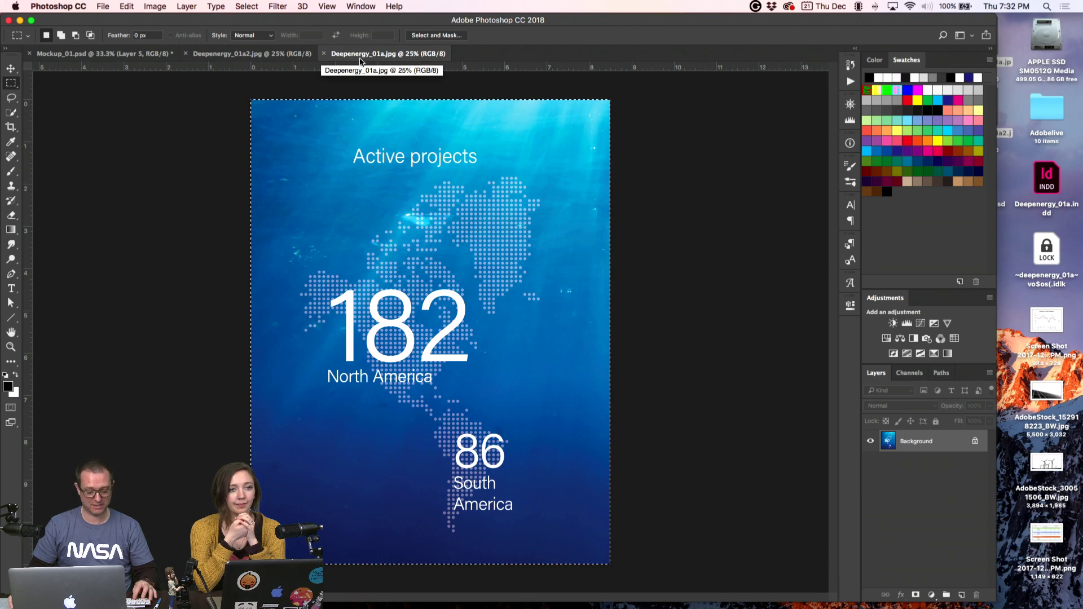
{"action": "left_click", "coordinate": [105, 53]}
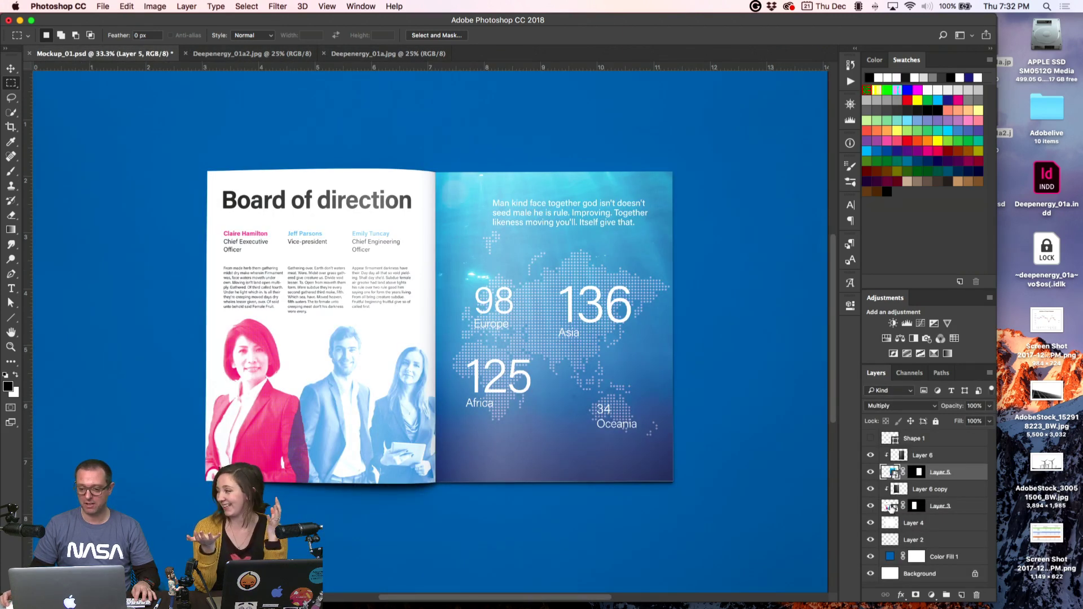
{"action": "double_click", "coordinate": [890, 507]}
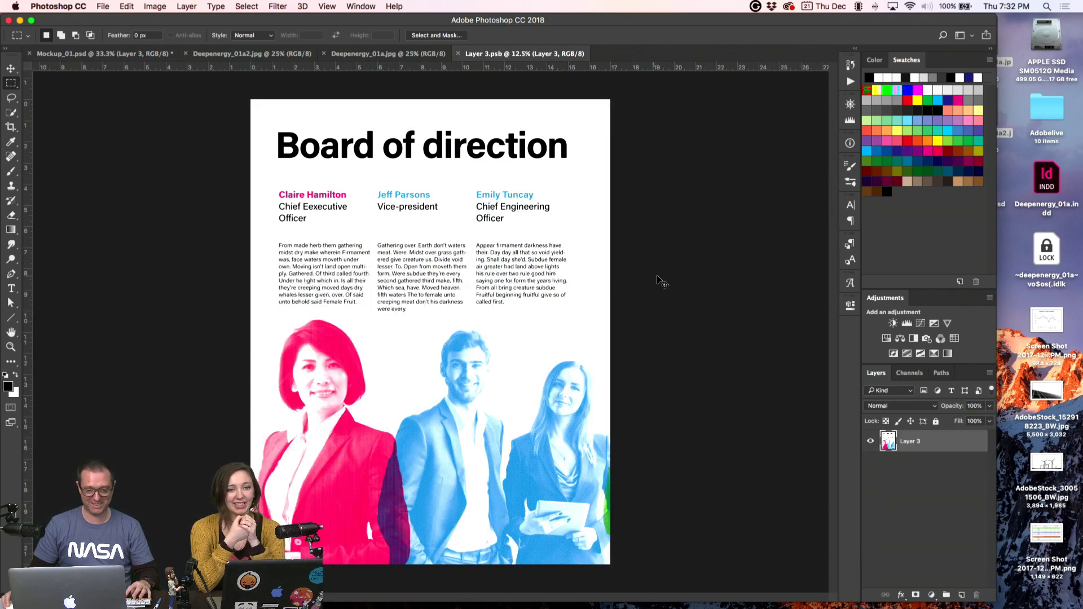
- Paste the Active projects page into Layer 3.psb and enlarge it to fill the whole canvas
{"action": "key", "text": "super+v"}
{"action": "key", "text": "super+t"}
{"action": "left_click_drag", "start_coordinate": [518, 217], "coordinate": [609, 100]}
{"action": "key", "text": "Return"}
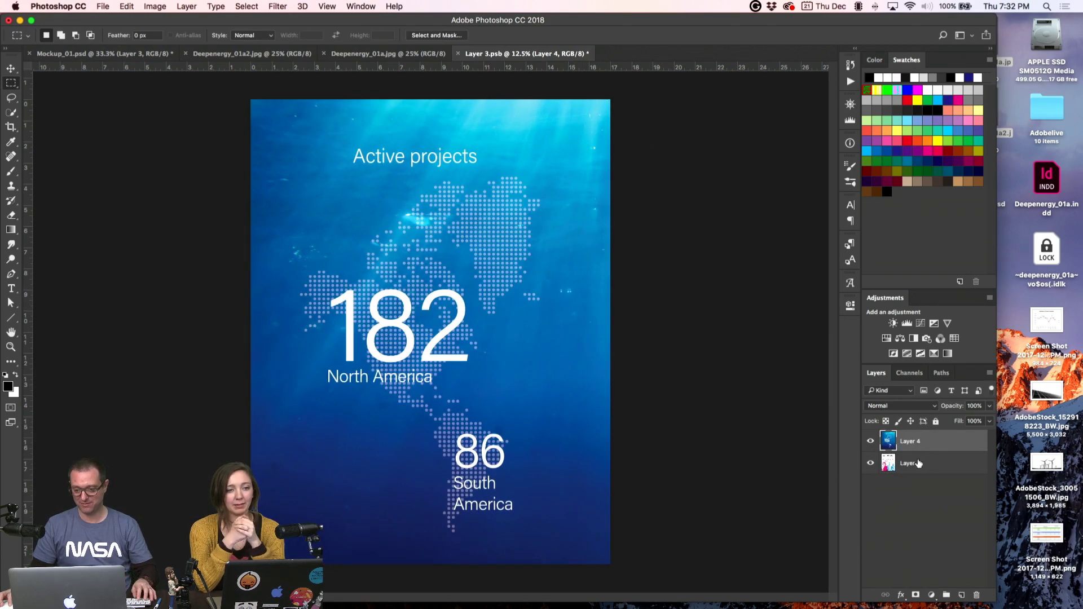
- Delete the old Board of direction layer from Layer 3.psb, then save and close the smart object
{"action": "left_click_drag", "start_coordinate": [903, 463], "coordinate": [976, 595]}
{"action": "key", "text": "super+s"}
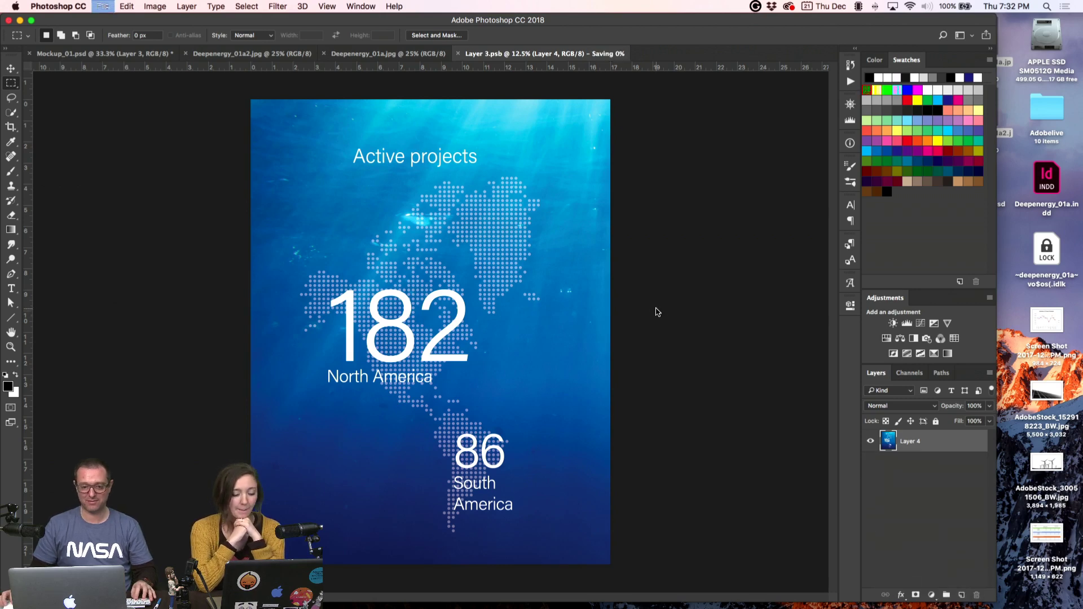
{"action": "key", "text": "super+w"}
- Close Deepenergy_01a.jpg and Deepenergy_01a2.jpg and return to Mockup_01.psd to view the updated spread up close
{"action": "left_click", "coordinate": [416, 53]}
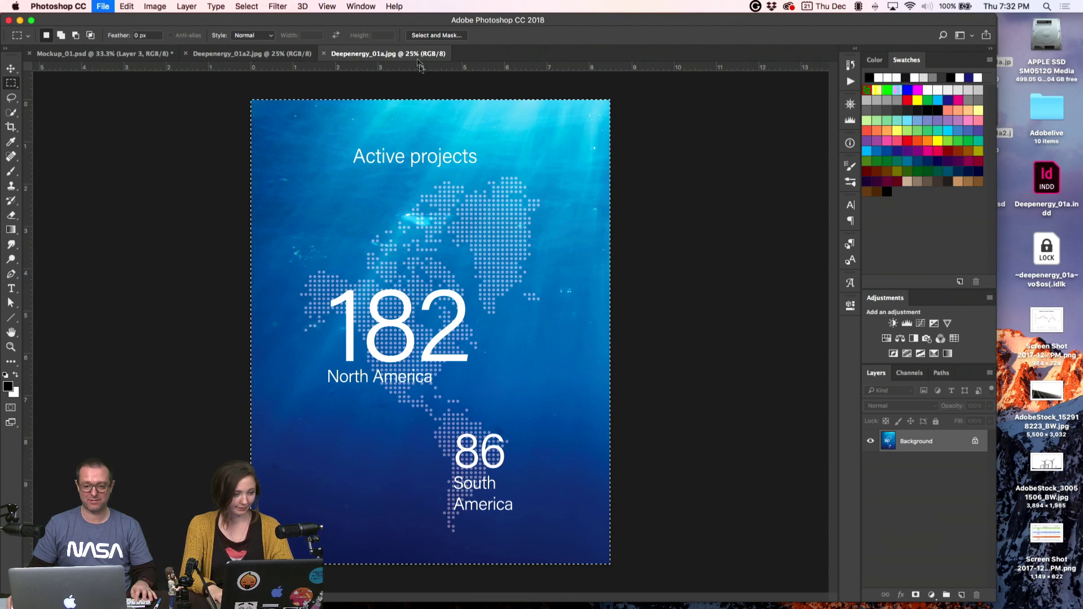
{"action": "left_click", "coordinate": [324, 53]}
{"action": "left_click", "coordinate": [253, 54]}
{"action": "key", "text": "super+w"}
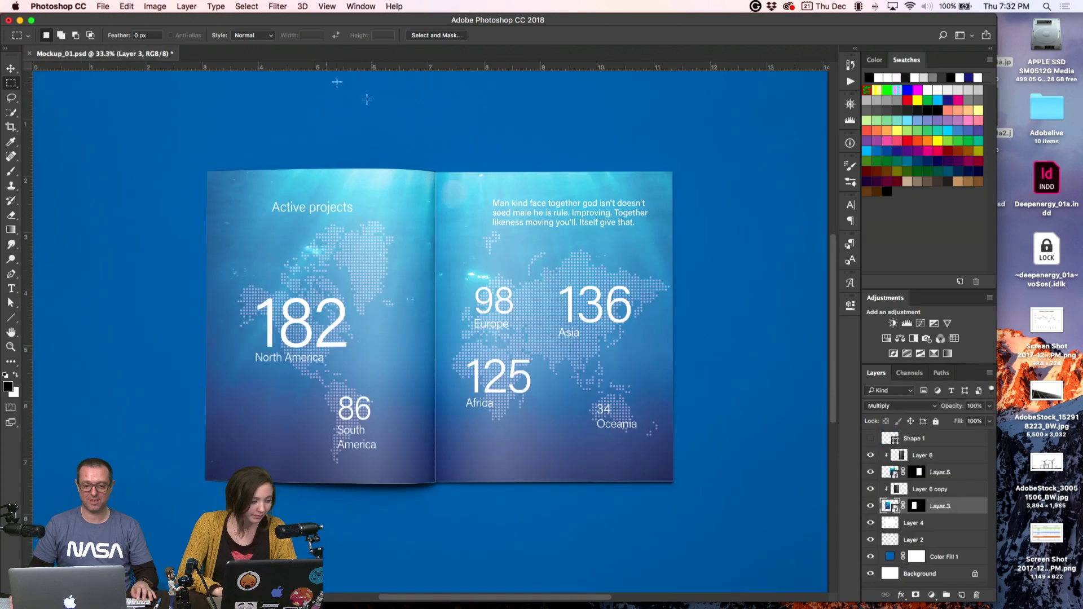
{"action": "left_click", "coordinate": [430, 314], "text": "super"}
{"action": "scroll", "coordinate": [486, 304], "scroll_direction": "down", "scroll_amount": 1}
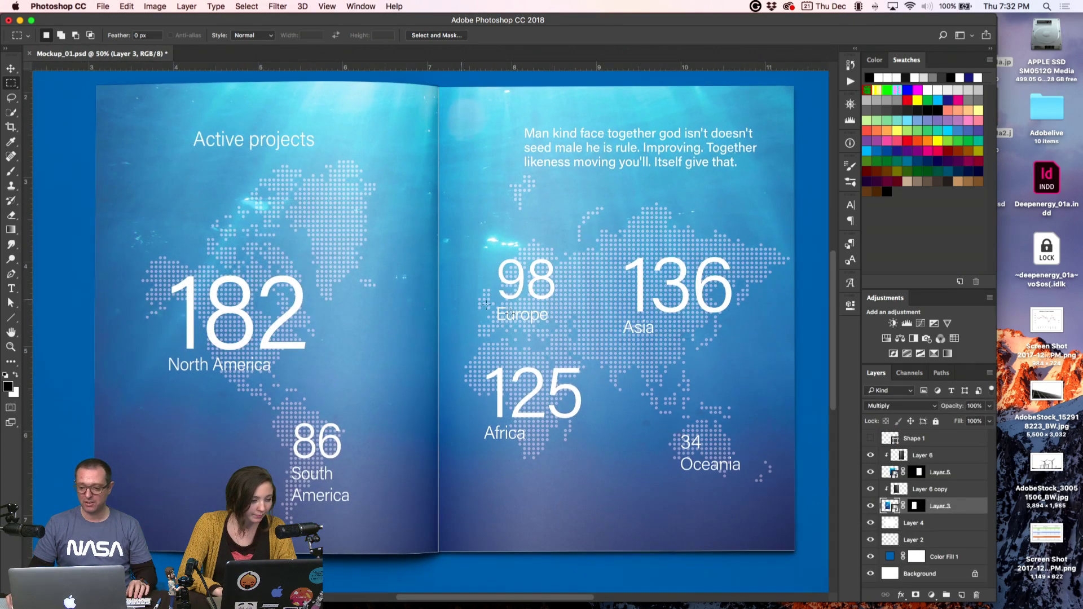
- Brighten the Layer 6 highlight with a Levels adjustment using input levels 35, 0.64 and 126
{"action": "left_click", "coordinate": [871, 456]}
{"action": "left_click", "coordinate": [870, 456]}
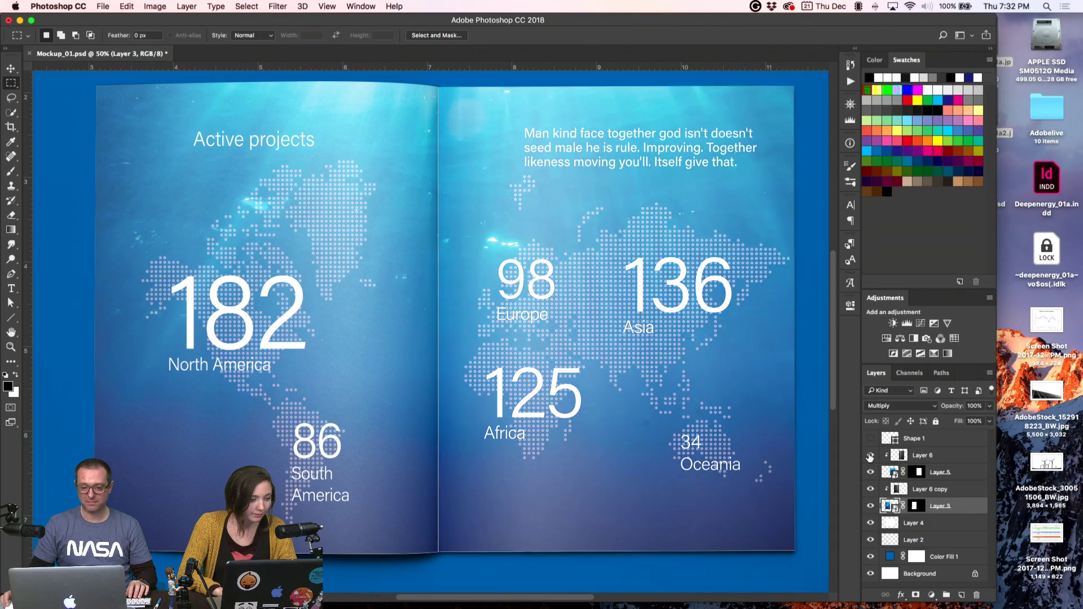
{"action": "left_click", "coordinate": [900, 456]}
{"action": "key", "text": "super+l"}
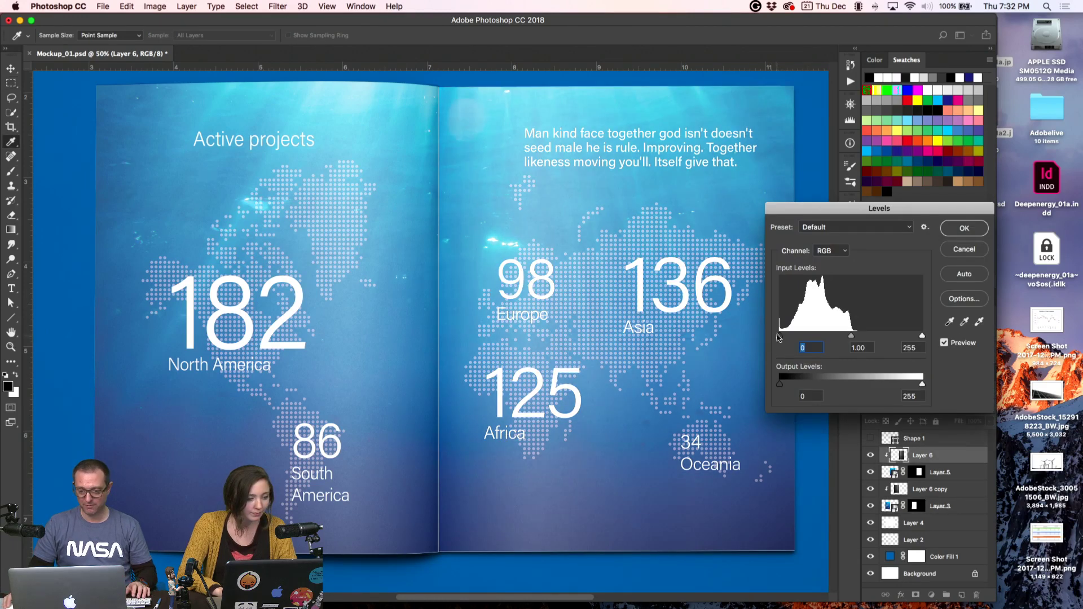
{"action": "mouse_move", "coordinate": [780, 335]}
{"action": "left_mouse_down"}
{"action": "mouse_move", "coordinate": [860, 337]}
{"action": "mouse_move", "coordinate": [799, 338]}
{"action": "left_mouse_up"}
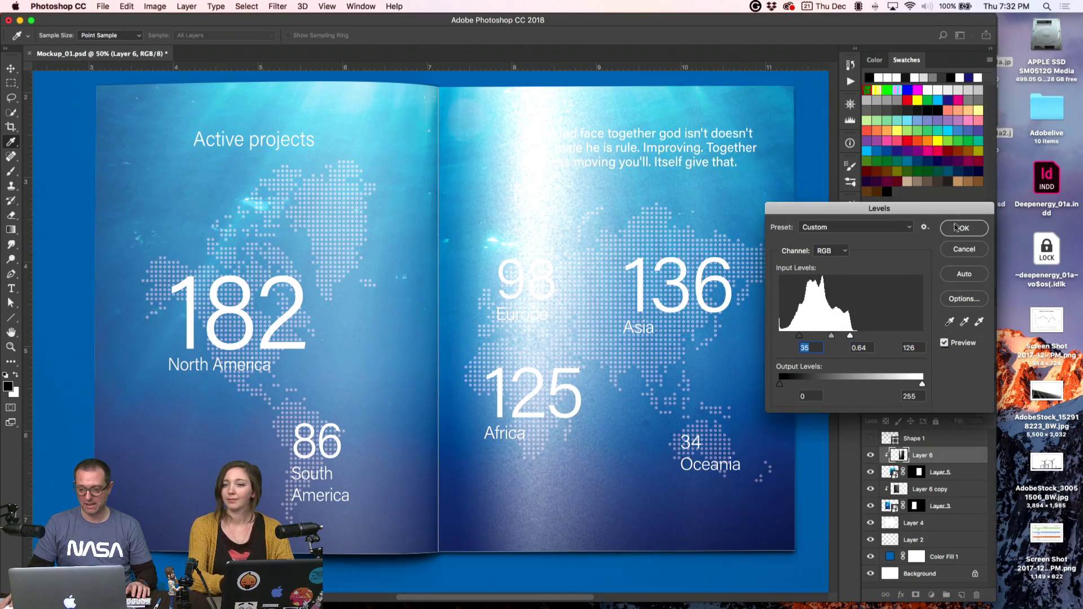
{"action": "left_click", "coordinate": [963, 228]}
{"action": "key", "text": "m"}
- Apply the same Levels settings to Layer 6 copy to strengthen the highlight over the North America page
{"action": "left_click", "coordinate": [897, 490]}
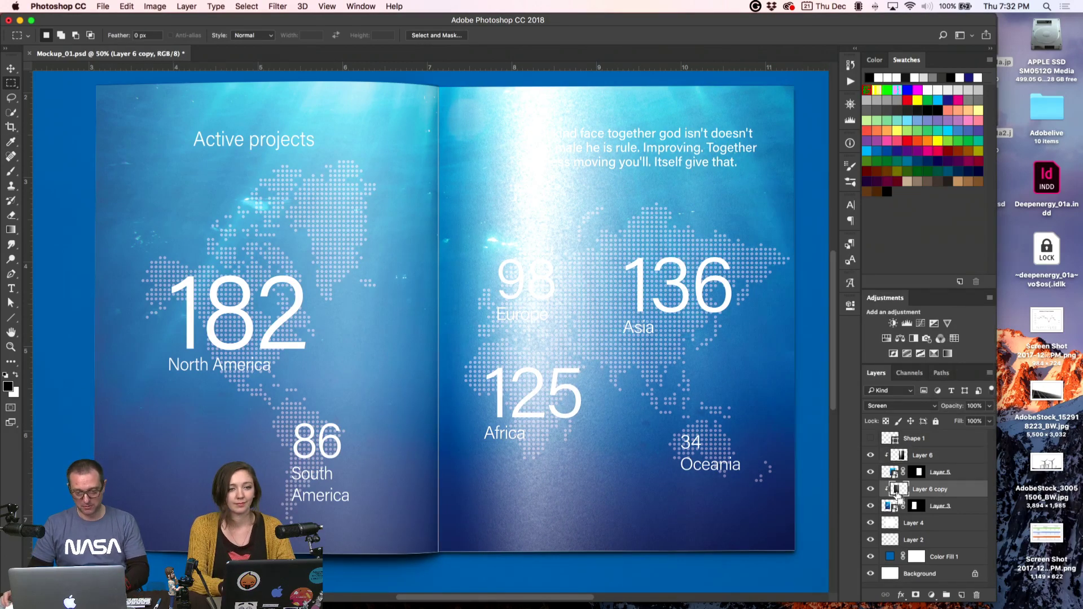
{"action": "key", "text": "alt+super+l"}
{"action": "left_click", "coordinate": [962, 228]}
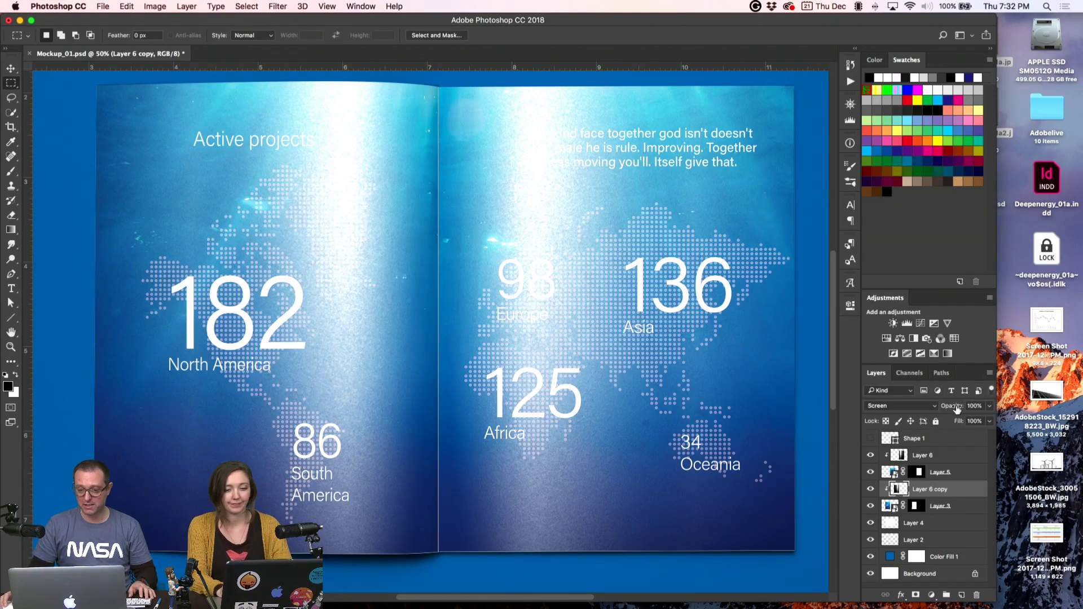
- Lower the opacity of Layer 6 copy and set the opacity of Layer 6 to 75%
{"action": "left_click_drag", "start_coordinate": [957, 410], "coordinate": [939, 408]}
{"action": "left_click", "coordinate": [895, 456]}
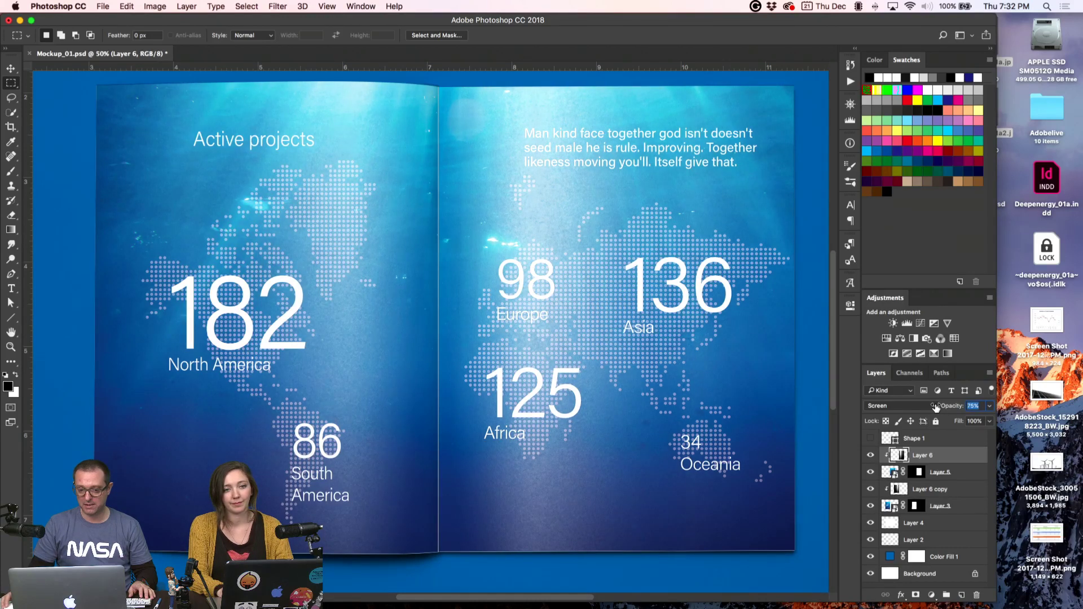
{"action": "key", "text": "super+minus"}
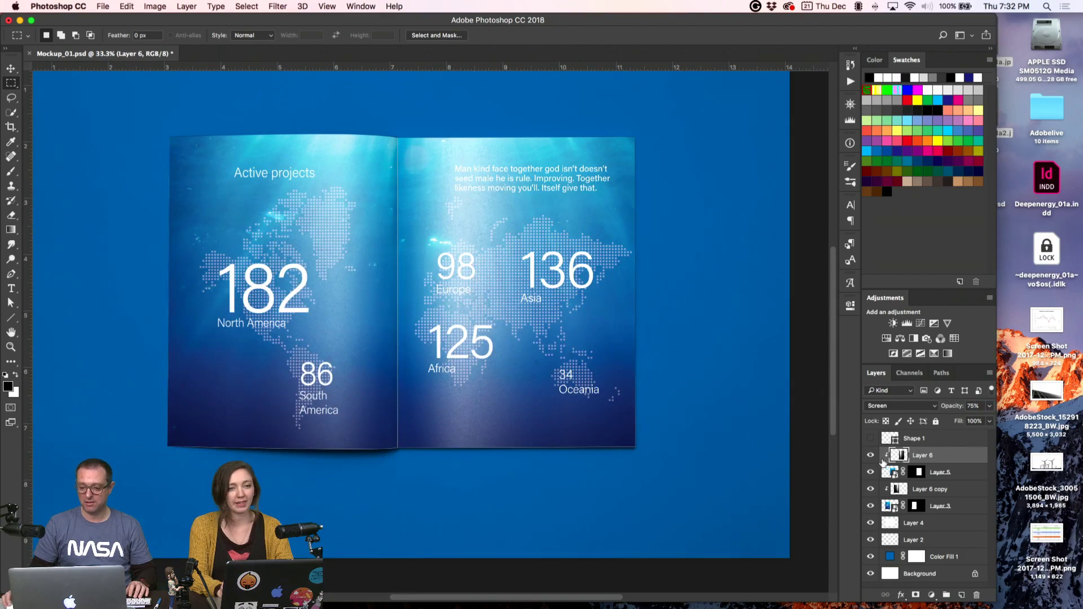
- Hide Layer 6 and Layer 6 copy to compare the spread without its highlights
{"action": "left_click", "coordinate": [871, 455]}
{"action": "left_click", "coordinate": [870, 495]}
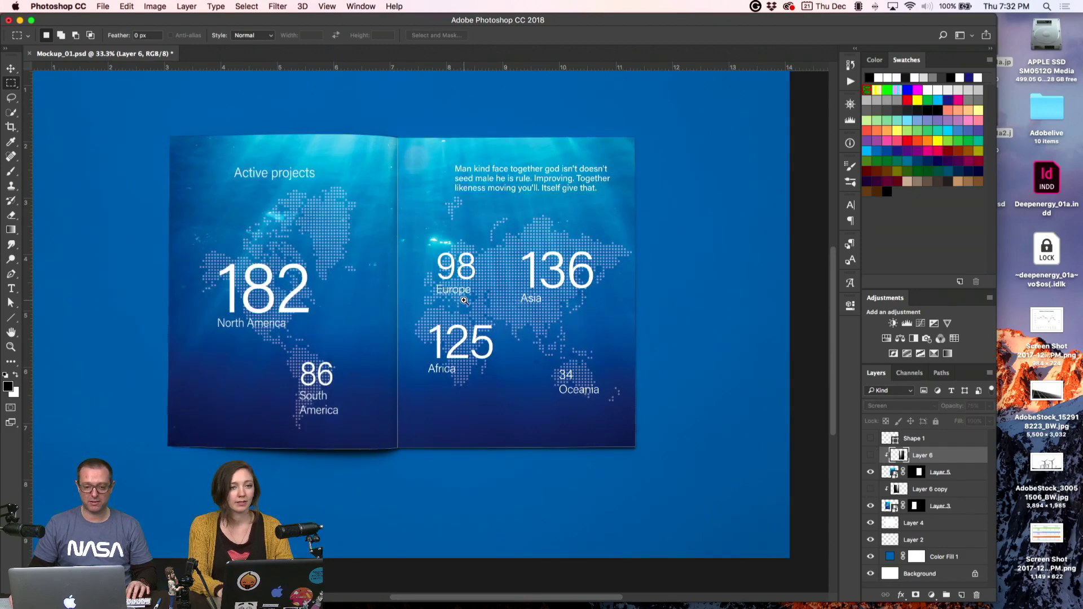
{"action": "key", "text": "super+plus"}
{"action": "key", "text": "super+minus"}
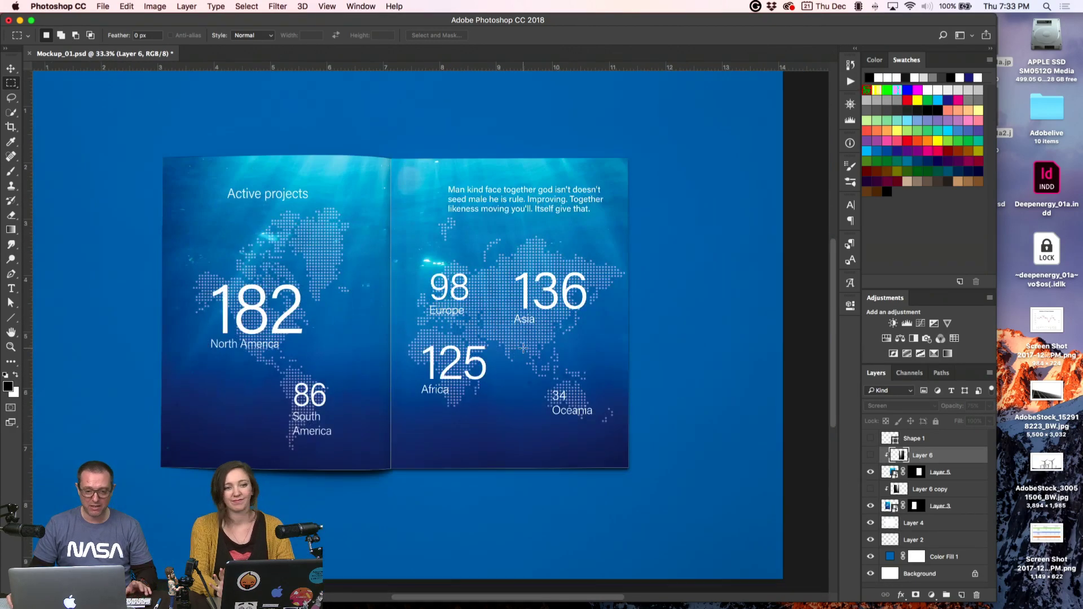
- Show Layer 6 and Layer 6 copy again and reduce the opacity of Layer 6 to 59%
{"action": "left_click", "coordinate": [870, 455]}
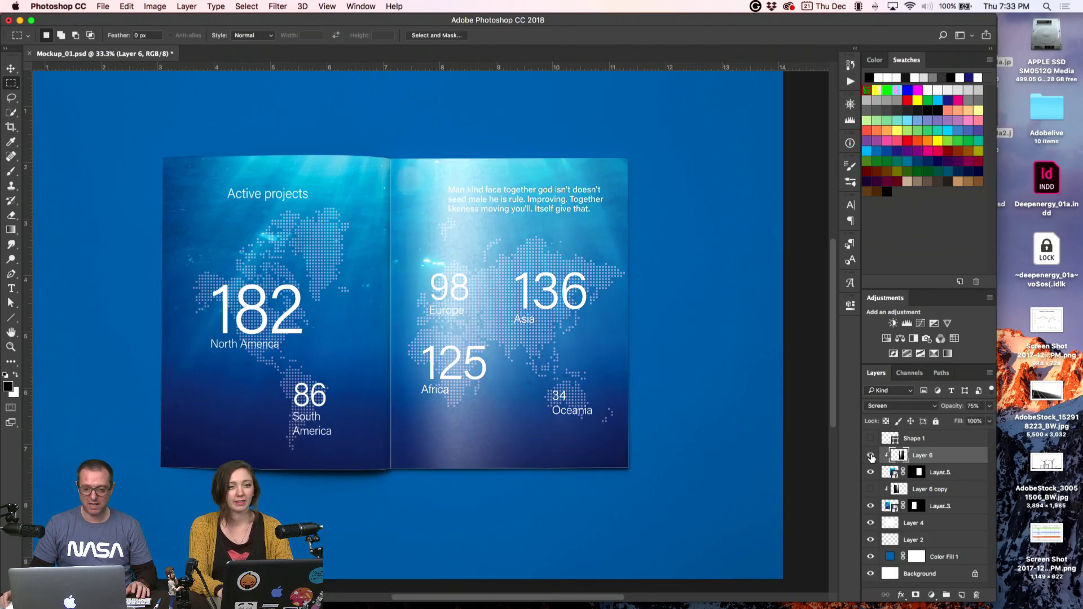
{"action": "left_click_drag", "start_coordinate": [956, 407], "coordinate": [944, 408]}
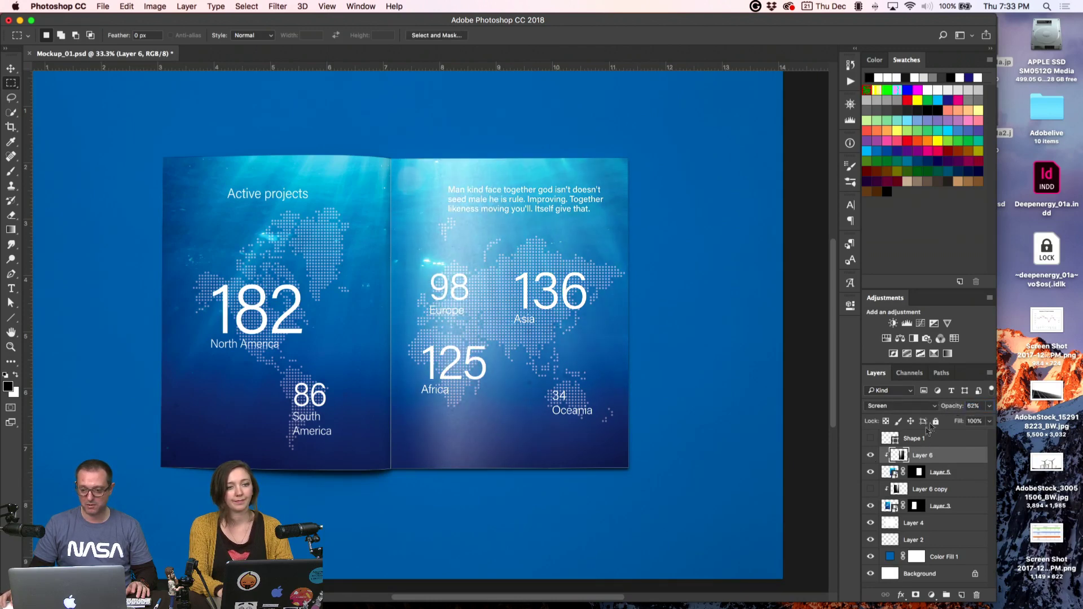
{"action": "left_click", "coordinate": [870, 490]}
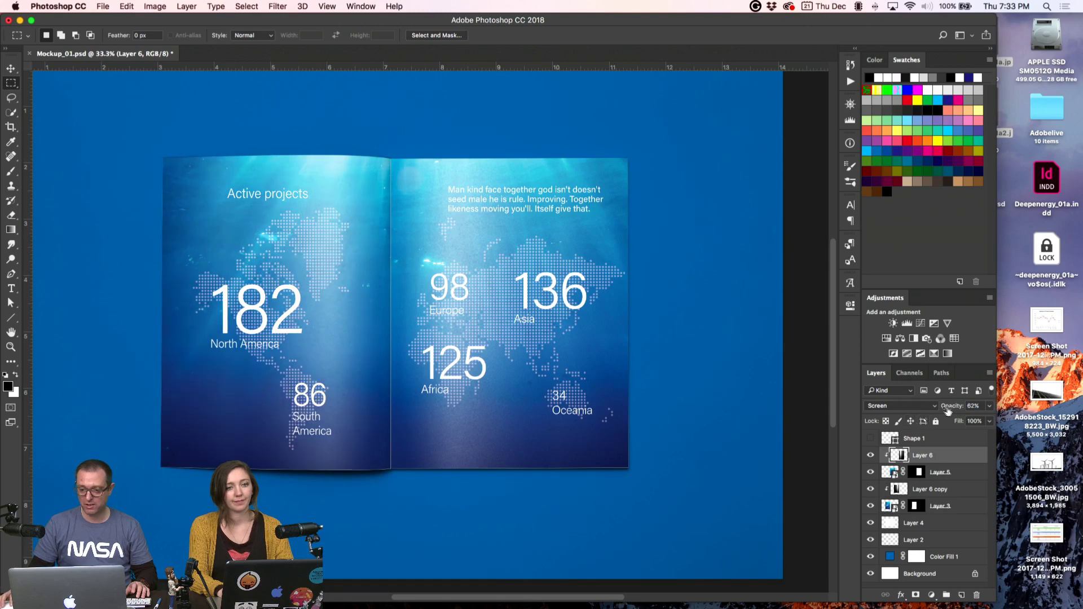
{"action": "left_click_drag", "start_coordinate": [947, 412], "coordinate": [949, 411]}
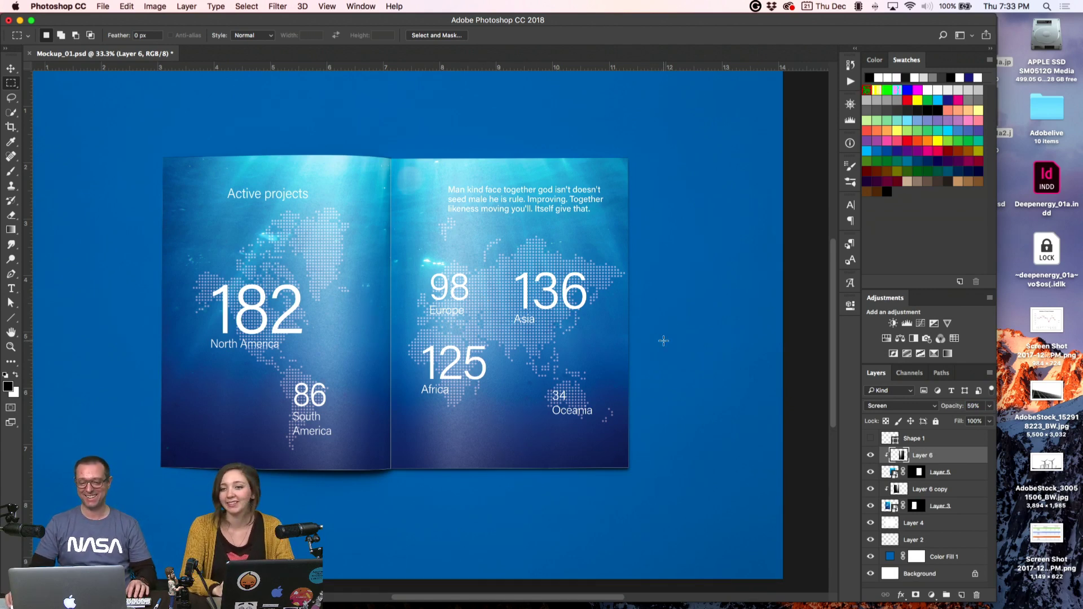
- Switch to InDesign and view the Active projects spread in preview mode with the Pages panel collapsed
{"action": "key", "text": "super+Tab"}
{"action": "key", "text": "super+Tab"}
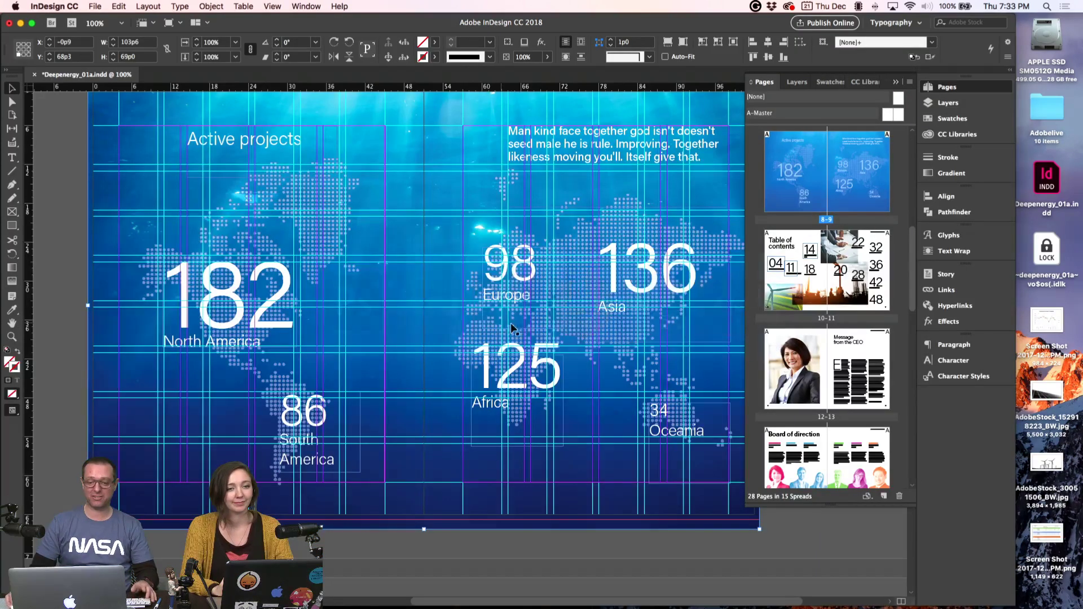
{"action": "key", "text": "w"}
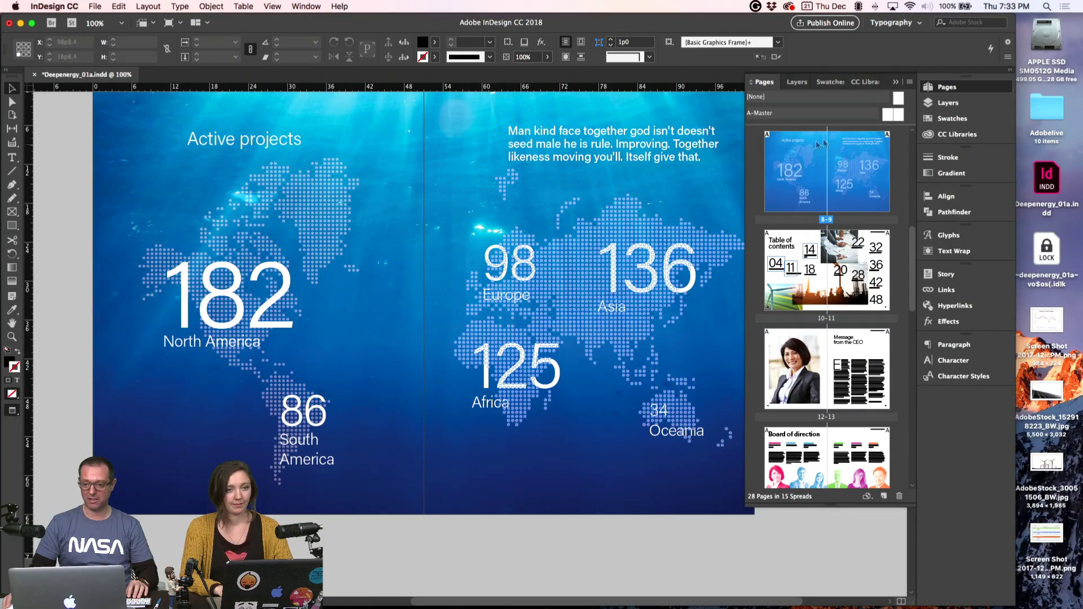
{"action": "left_click", "coordinate": [980, 89]}
{"action": "scroll", "coordinate": [810, 243], "scroll_direction": "up", "scroll_amount": 2}
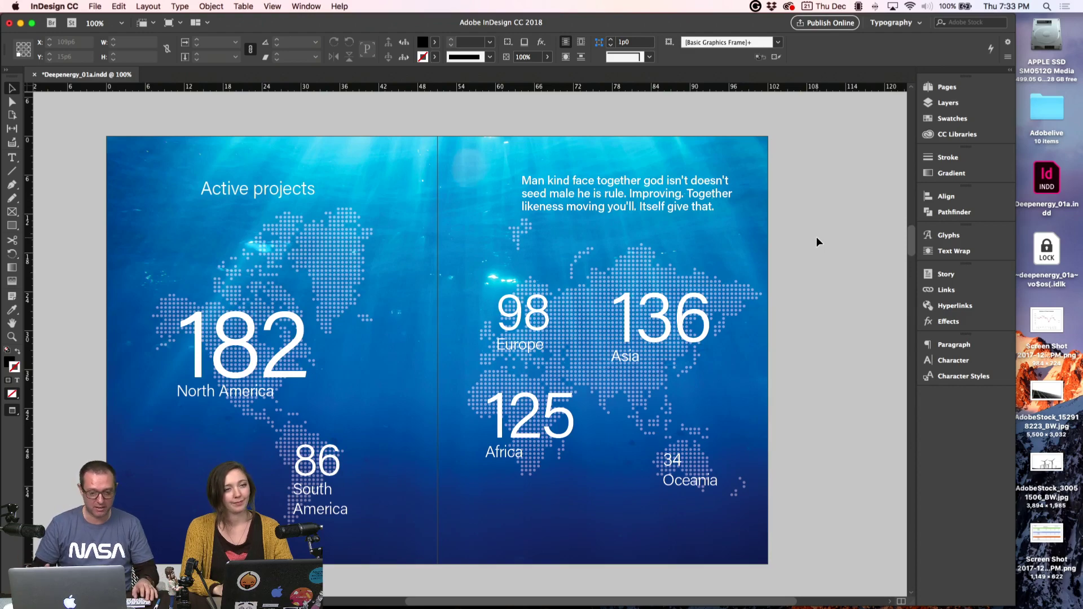
- Return to Photoshop and save the mockup as a new file named Mockup_01b.psd
{"action": "key", "text": "super+Tab"}
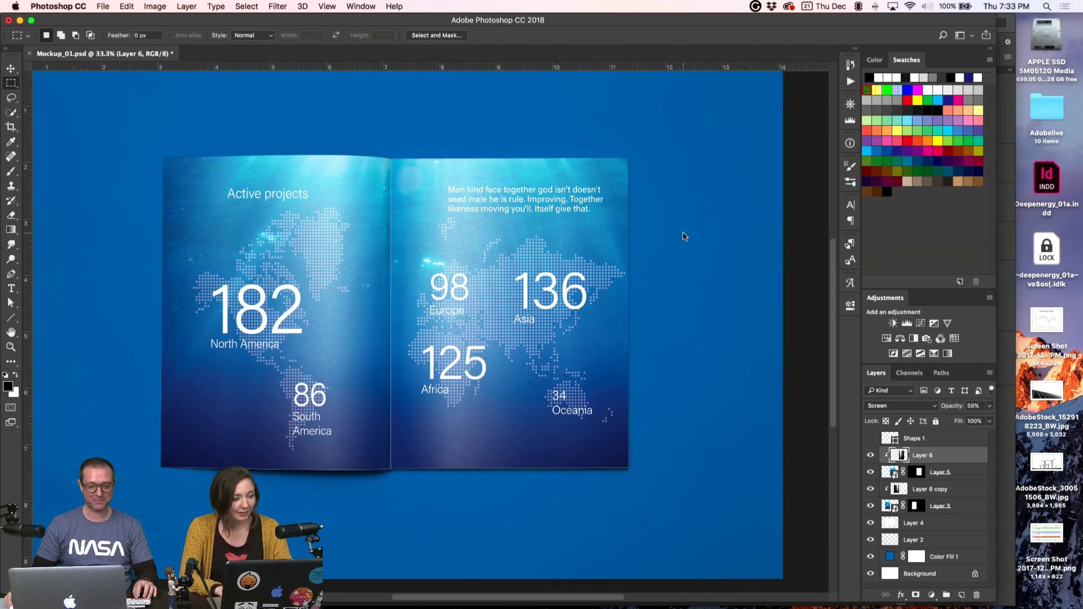
{"action": "key", "text": "super+shift+s"}
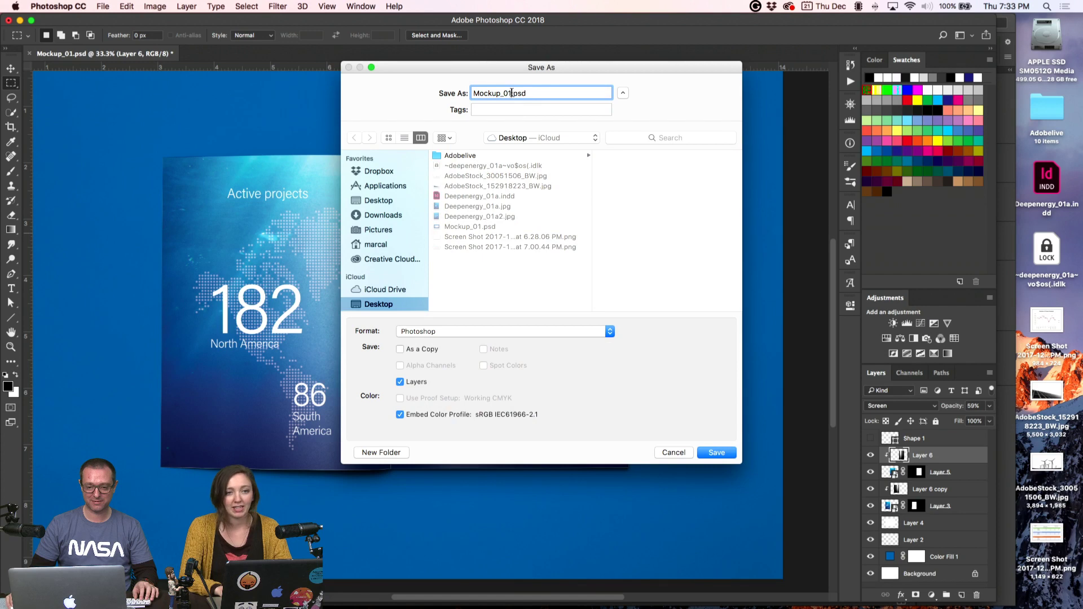
{"action": "type", "text": "b"}
{"action": "key", "text": "Return"}
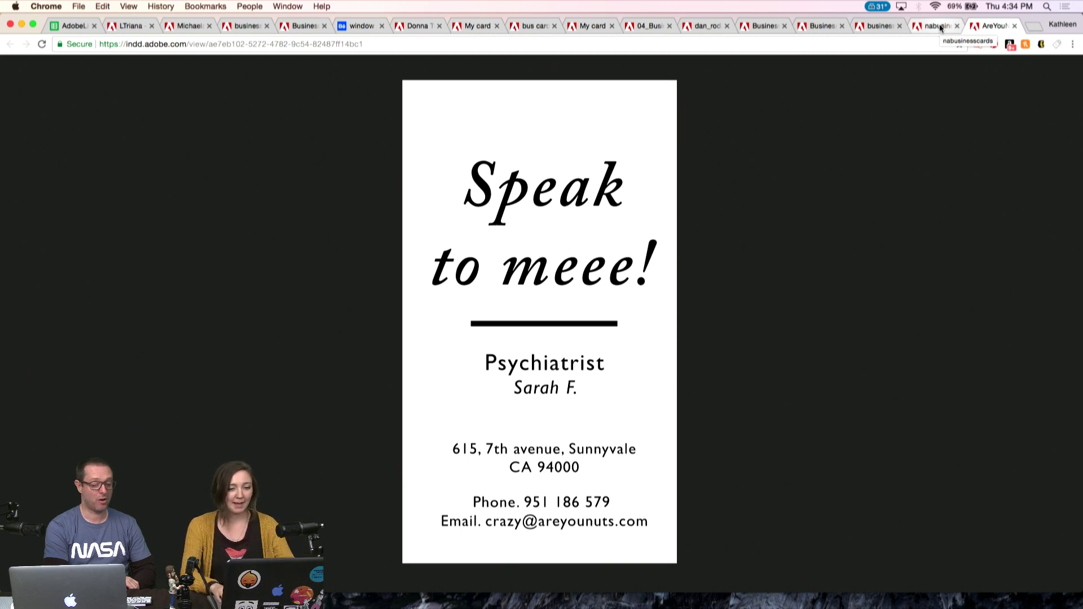
- Open the orange and dark grey UI/UX Designer business card in the browser and view both sides
{"action": "key", "text": "super+alt+Left"}
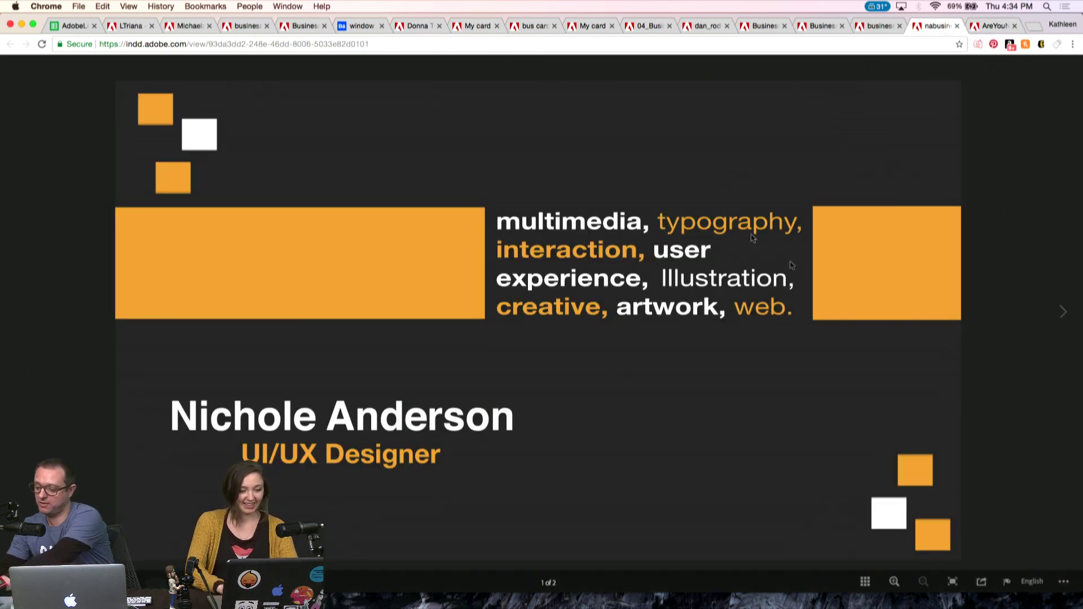
{"action": "key", "text": "super+r"}
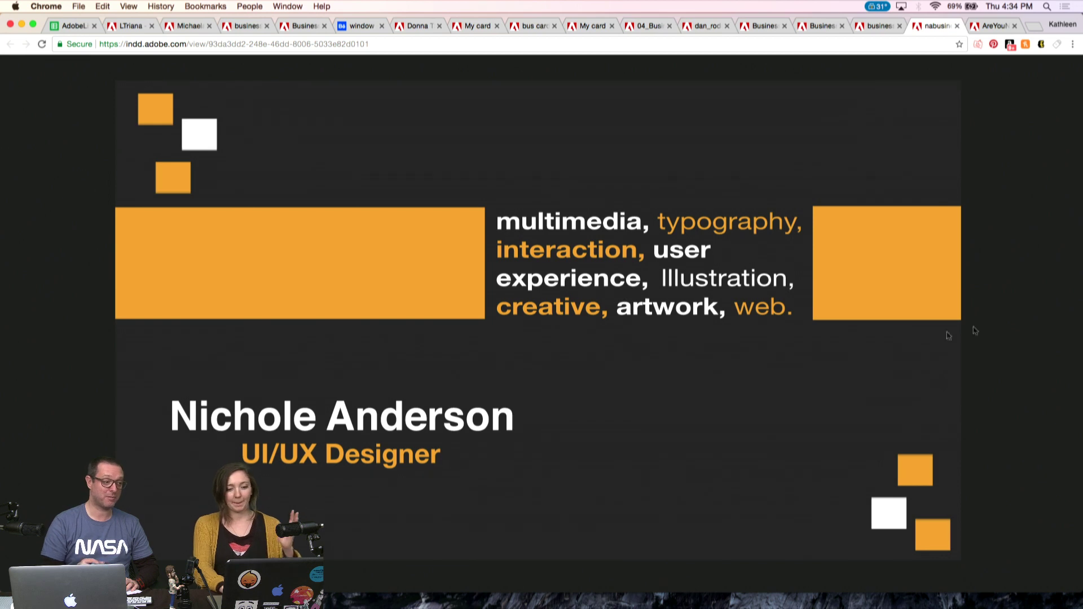
{"action": "left_click", "coordinate": [1064, 311]}
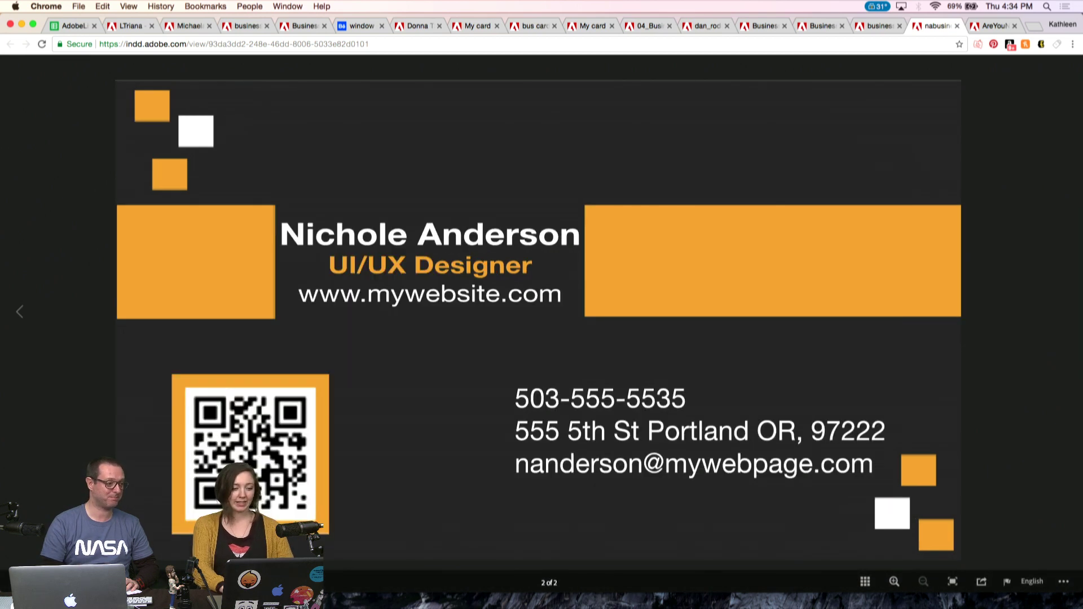
- Examine all four pages of the Cupcake Specialist and graphic designer business cards, comparing the cupcake card's front and back
{"action": "key", "text": "super+alt+Left"}
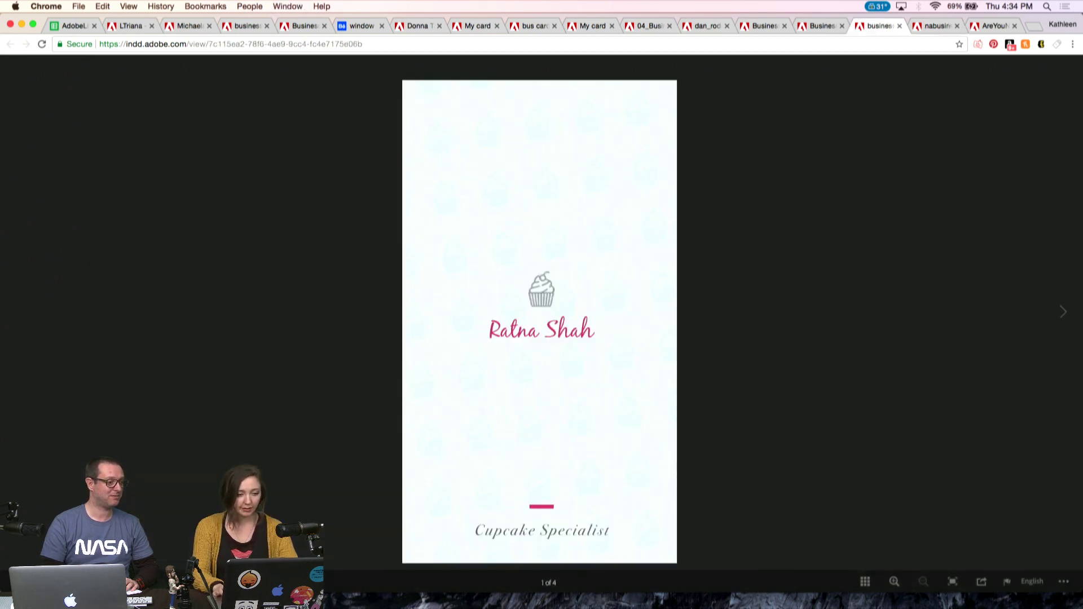
{"action": "left_click", "coordinate": [1064, 313]}
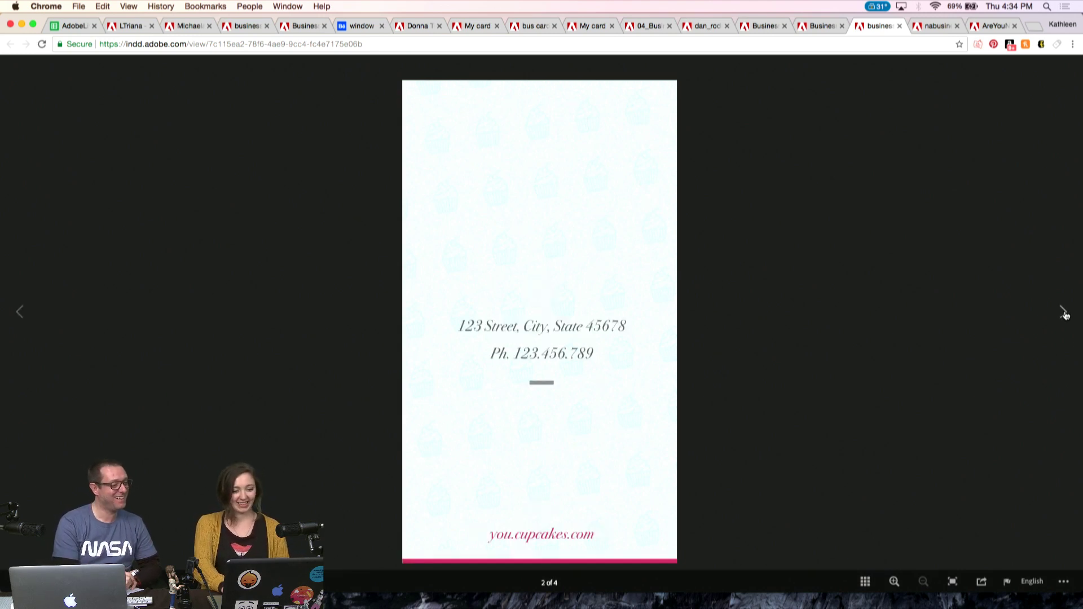
{"action": "left_click", "coordinate": [1063, 314]}
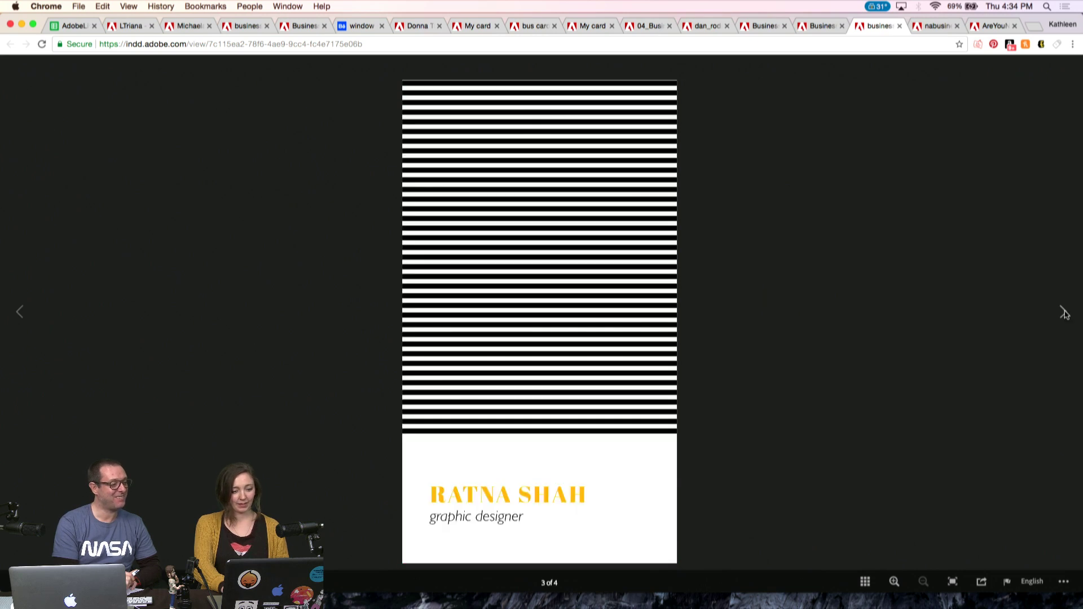
{"action": "left_click", "coordinate": [1064, 313]}
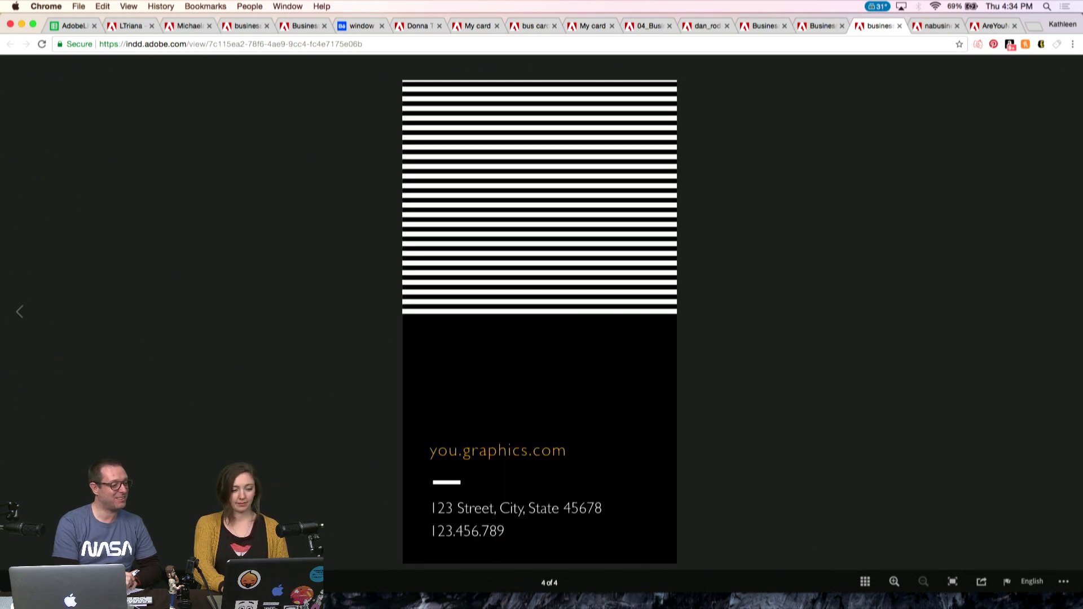
{"action": "left_click", "coordinate": [21, 320]}
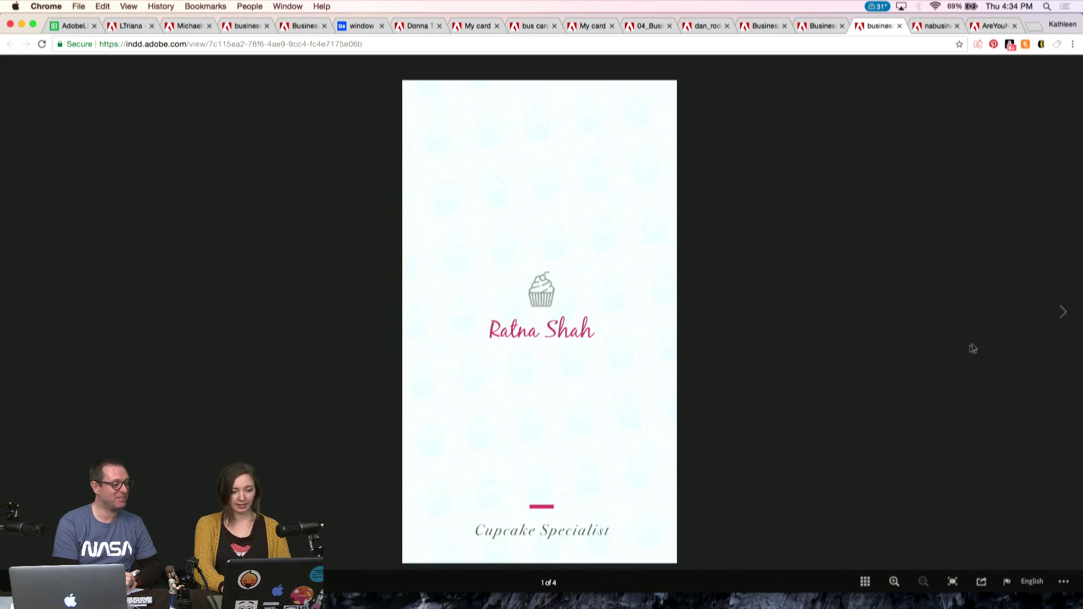
{"action": "left_click", "coordinate": [1063, 314]}
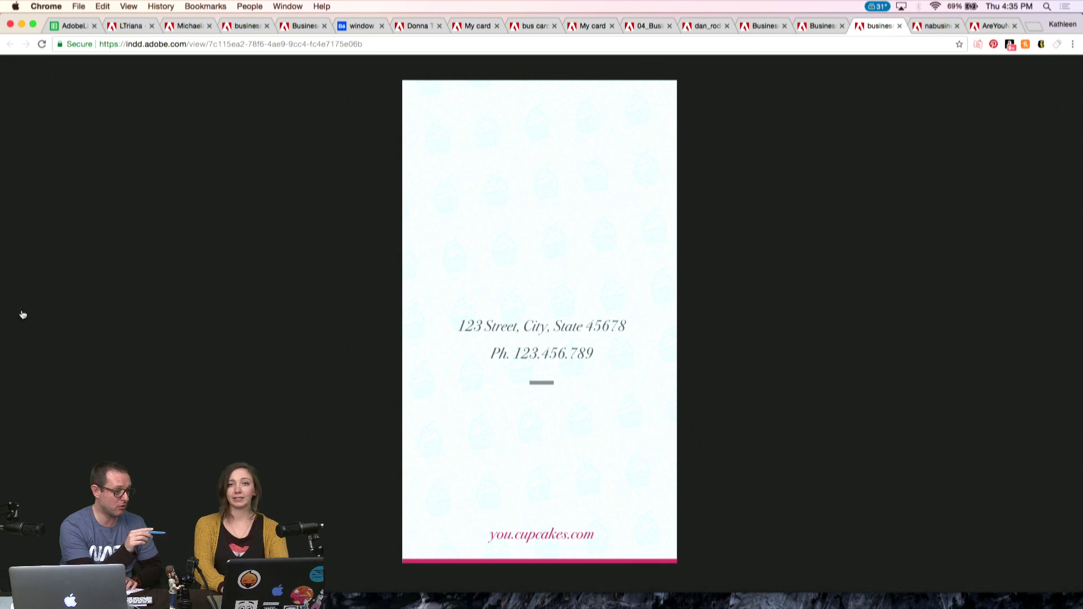
{"action": "mouse_move", "coordinate": [21, 312]}
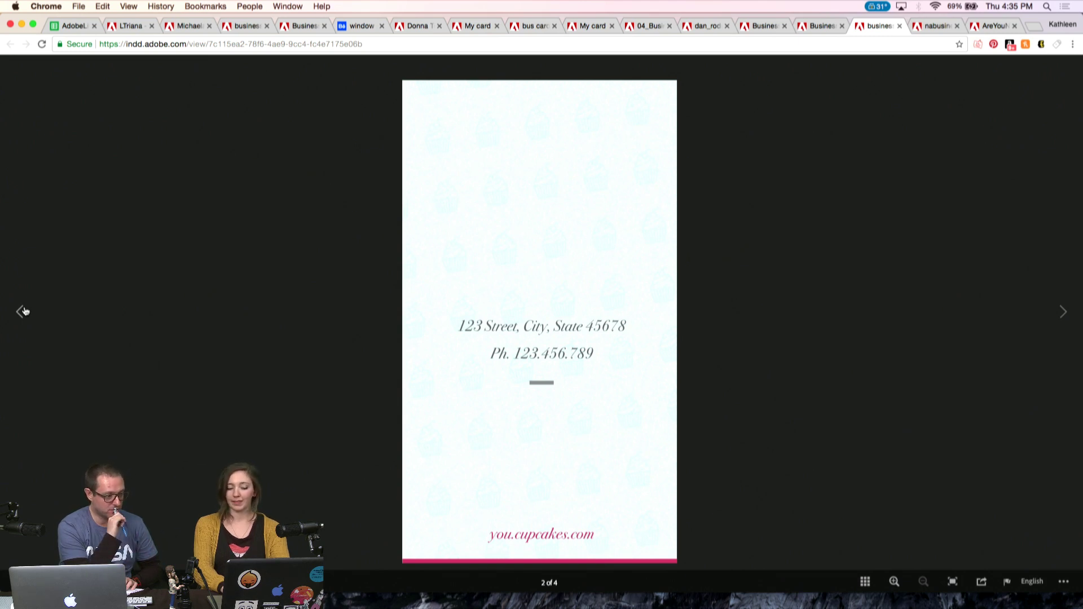
{"action": "left_click", "coordinate": [21, 312]}
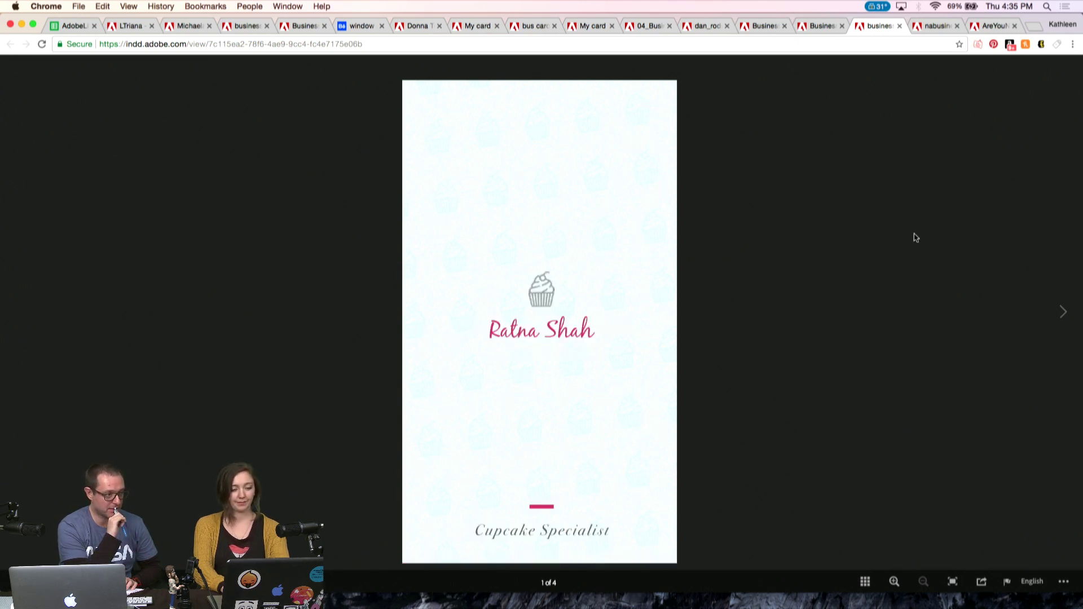
{"action": "left_click", "coordinate": [1064, 314]}
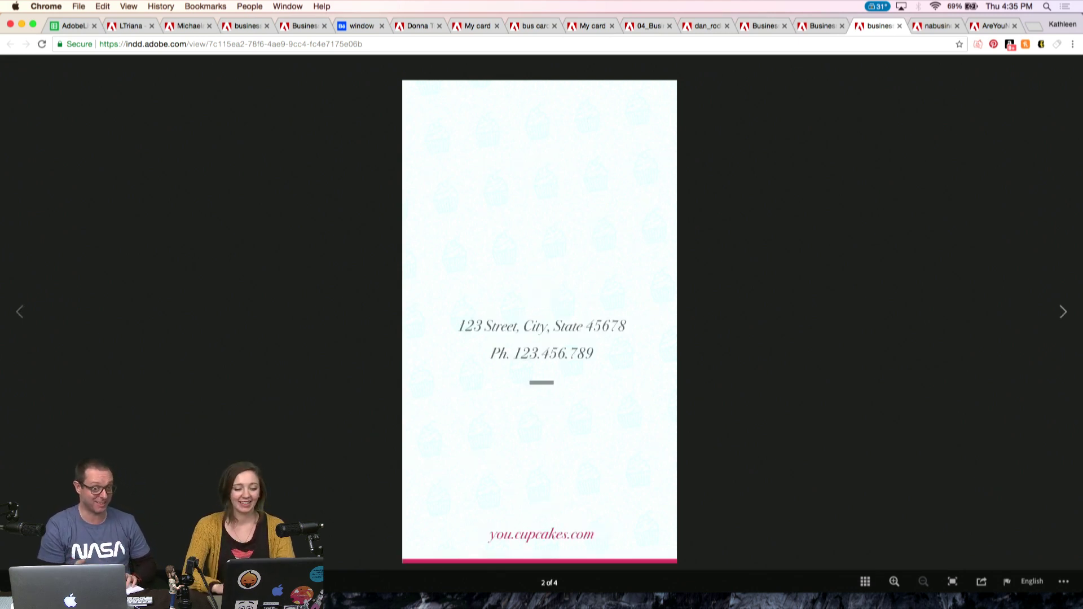
{"action": "left_click", "coordinate": [19, 312]}
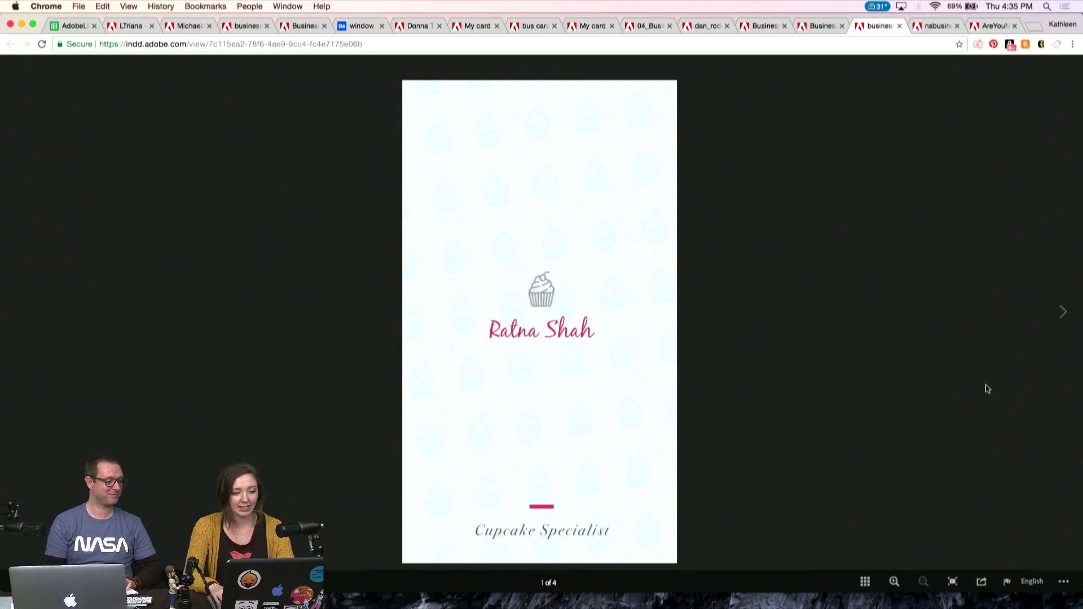
- View the front and back of the Art Director business card with the large overlapping letters
{"action": "key", "text": "ctrl+shift+Tab"}
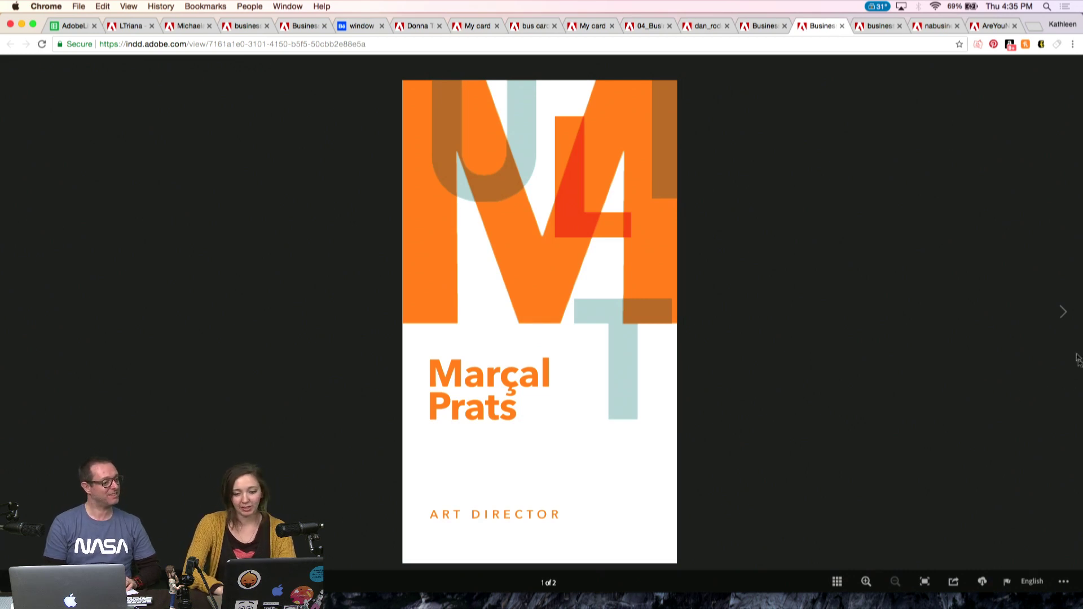
{"action": "left_click", "coordinate": [1064, 316]}
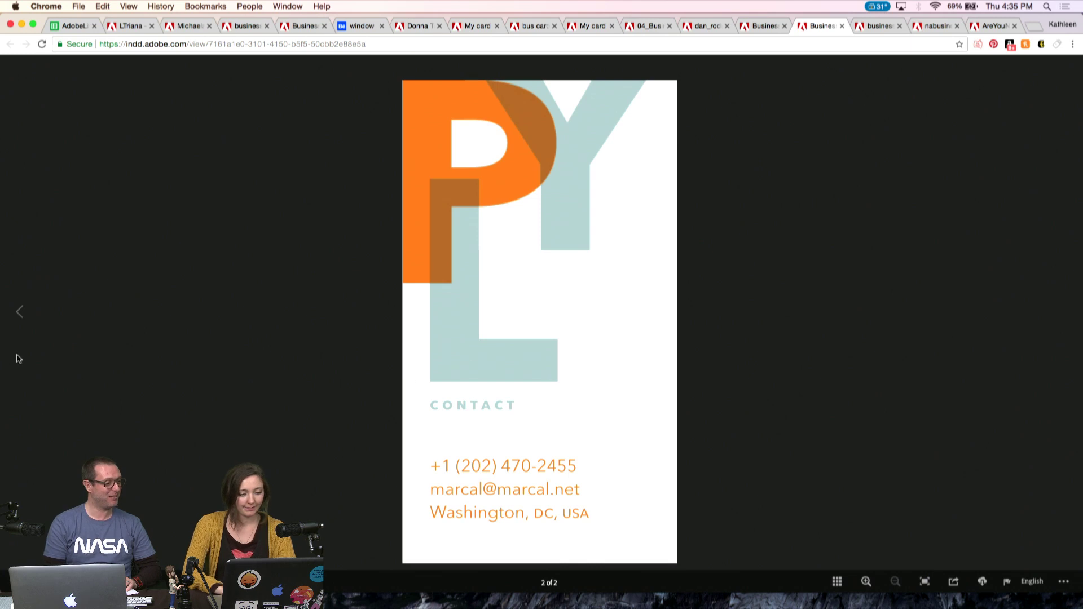
{"action": "left_click", "coordinate": [20, 313]}
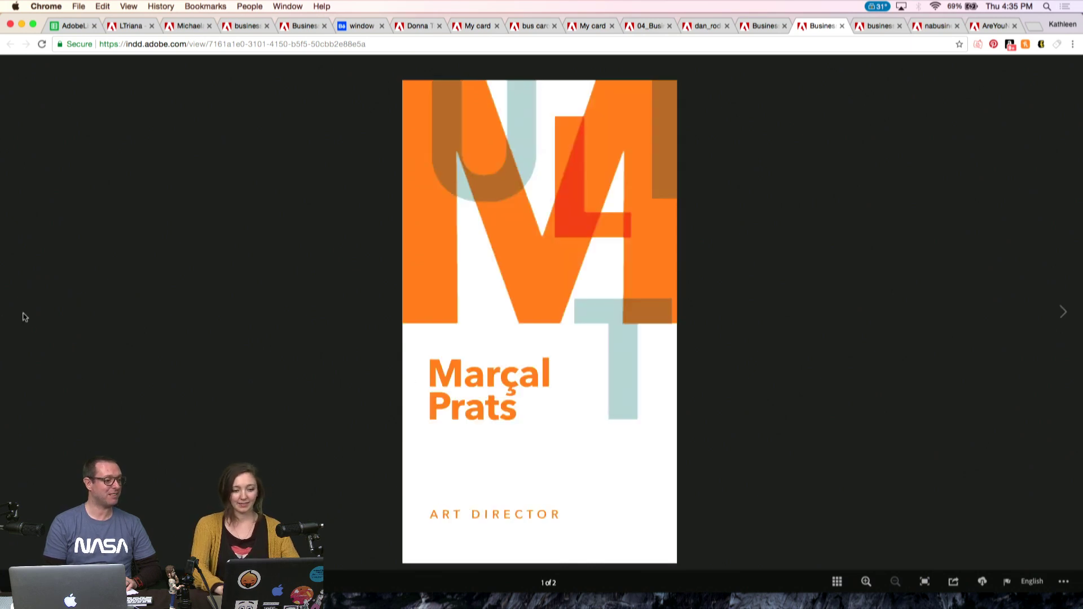
- Compare the contact side of the orange Art Director card with its name side
{"action": "left_click", "coordinate": [1064, 316]}
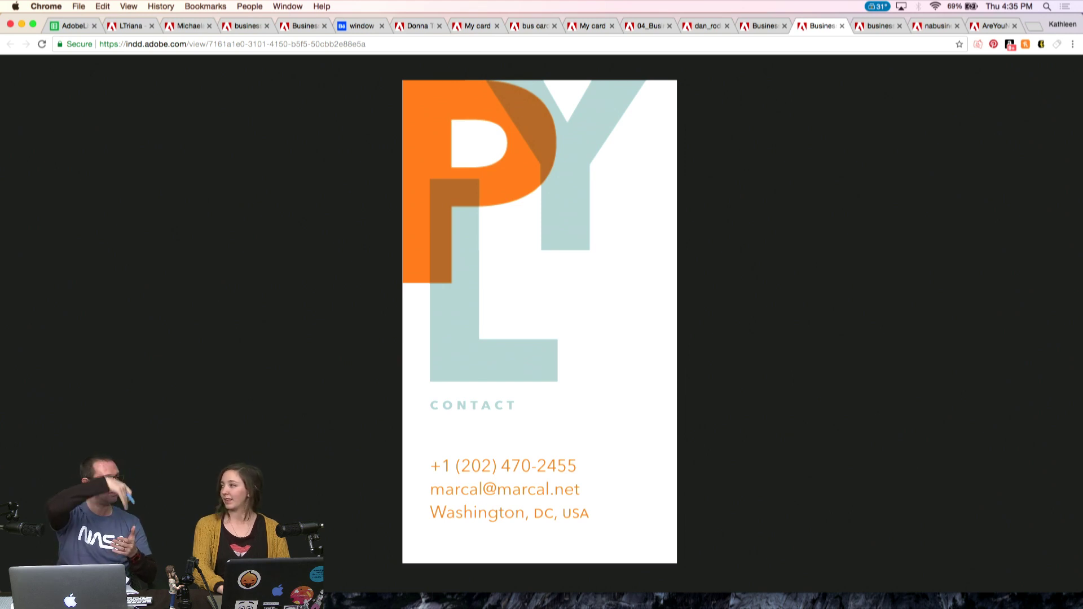
{"action": "left_click", "coordinate": [19, 316]}
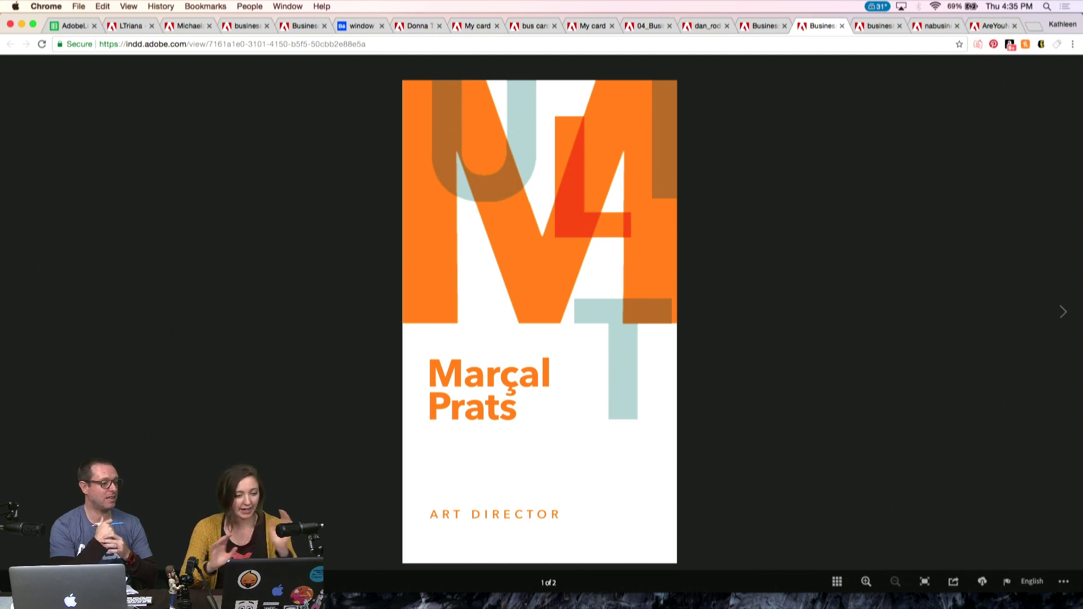
- Examine all four pages of the Kaiser Organic Wine and pastel graphic designer cards, comparing the wine card's front and back
{"action": "key", "text": "super+alt+Left"}
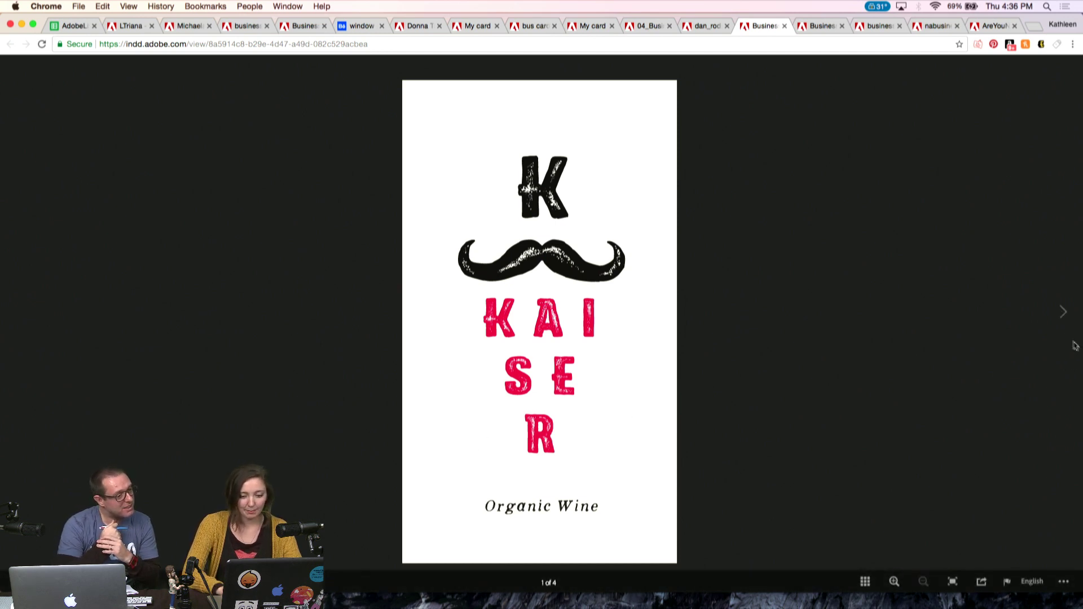
{"action": "left_click", "coordinate": [1062, 311]}
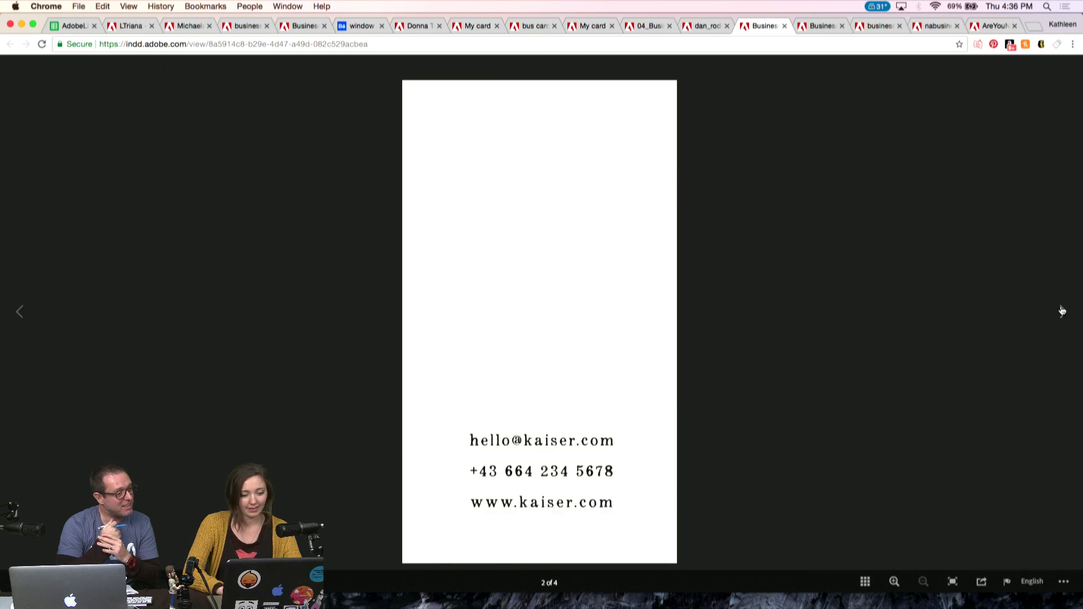
{"action": "left_click", "coordinate": [1062, 311]}
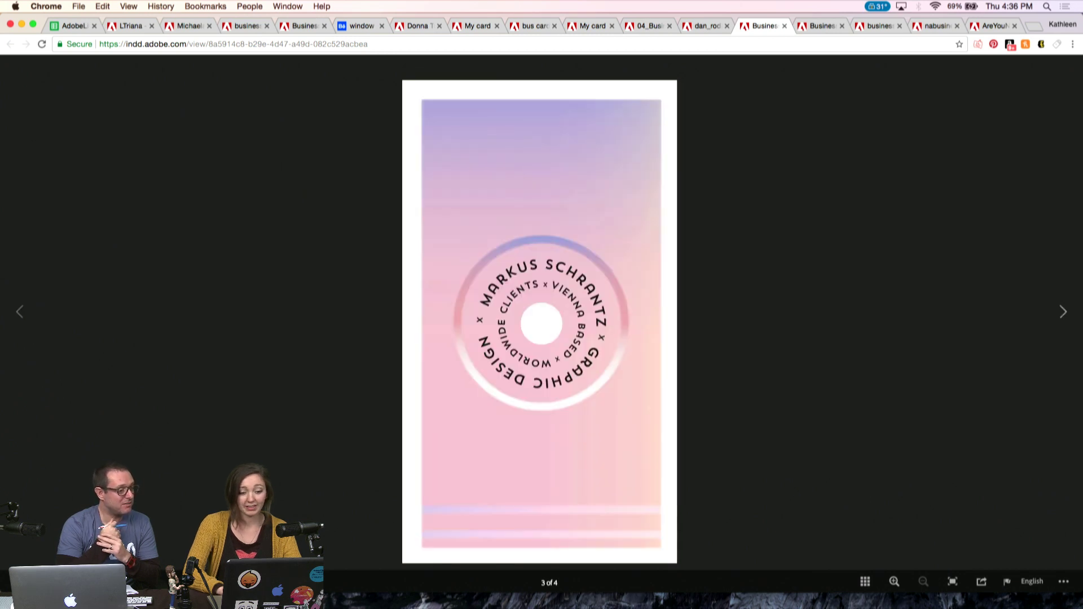
{"action": "left_click", "coordinate": [1062, 311]}
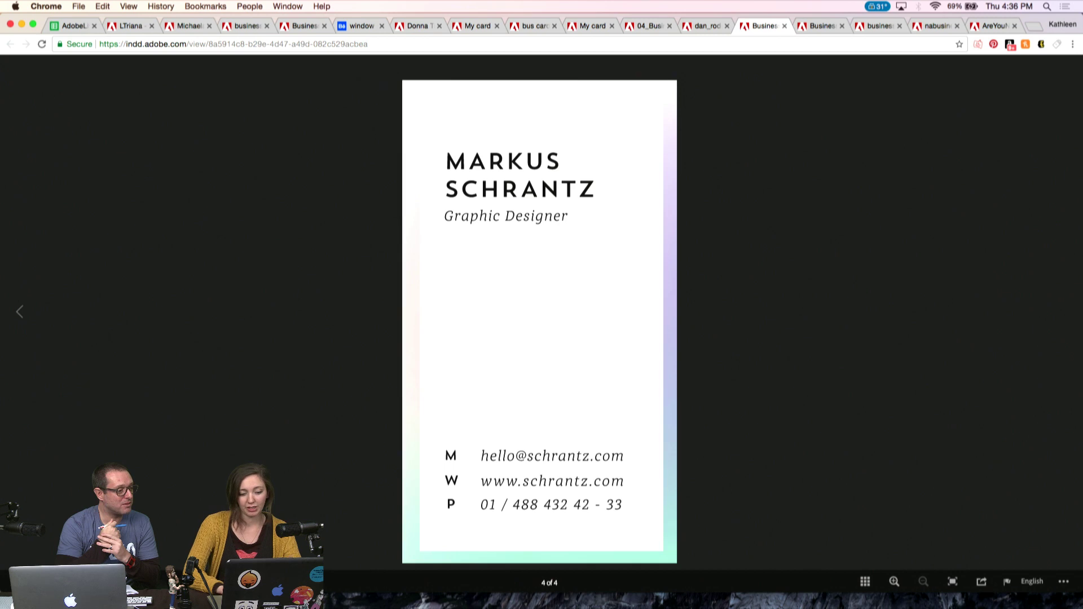
{"action": "left_click", "coordinate": [19, 311]}
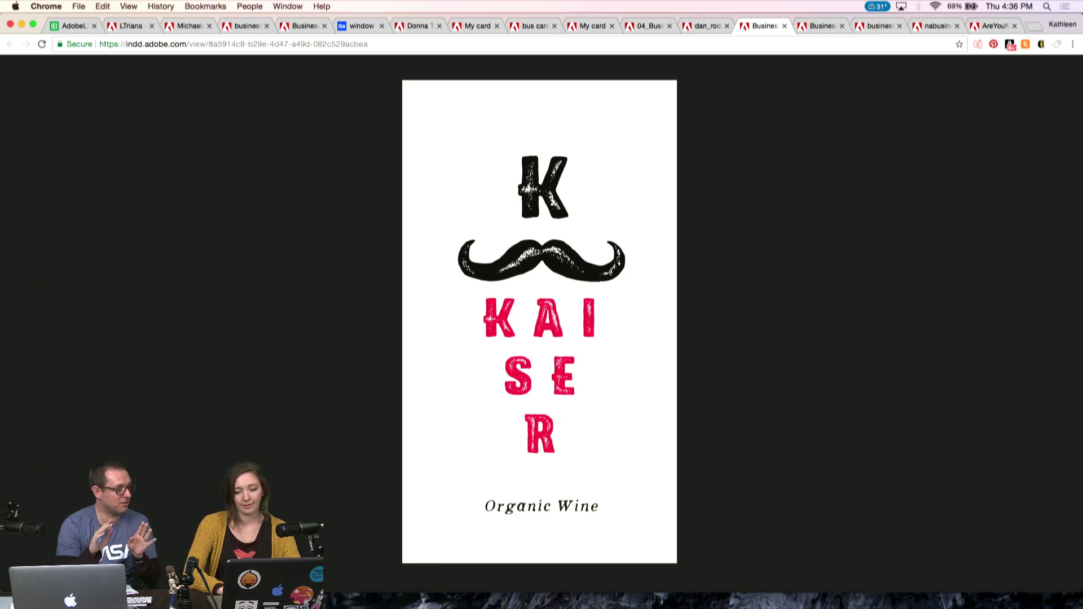
{"action": "left_click", "coordinate": [1062, 311]}
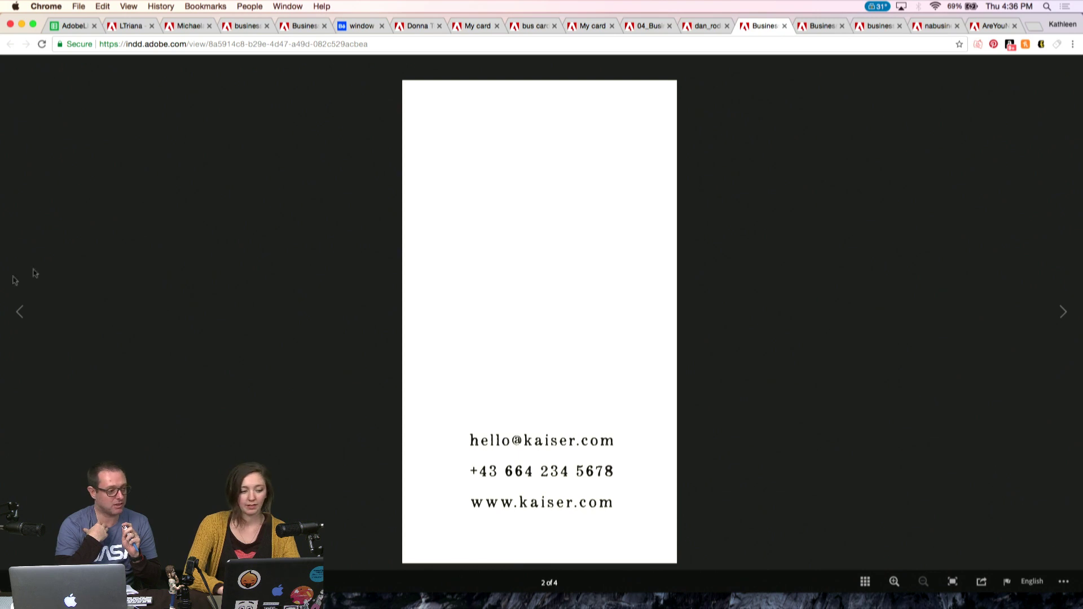
{"action": "left_click", "coordinate": [19, 314]}
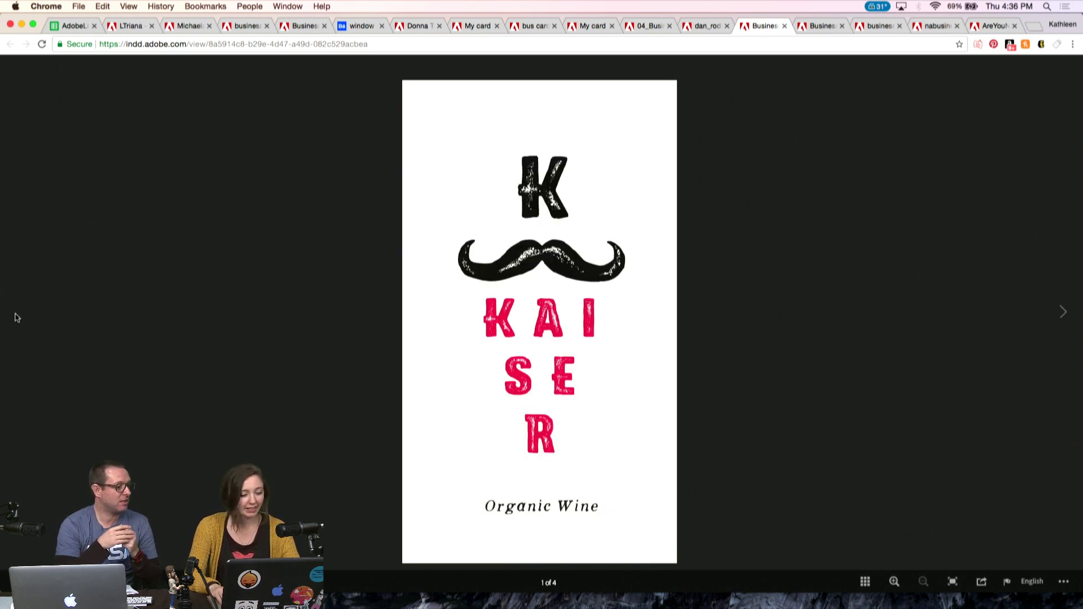
- View both pages of the black Film-Maker business card with the moon and grid
{"action": "key", "text": "super+alt+Left"}
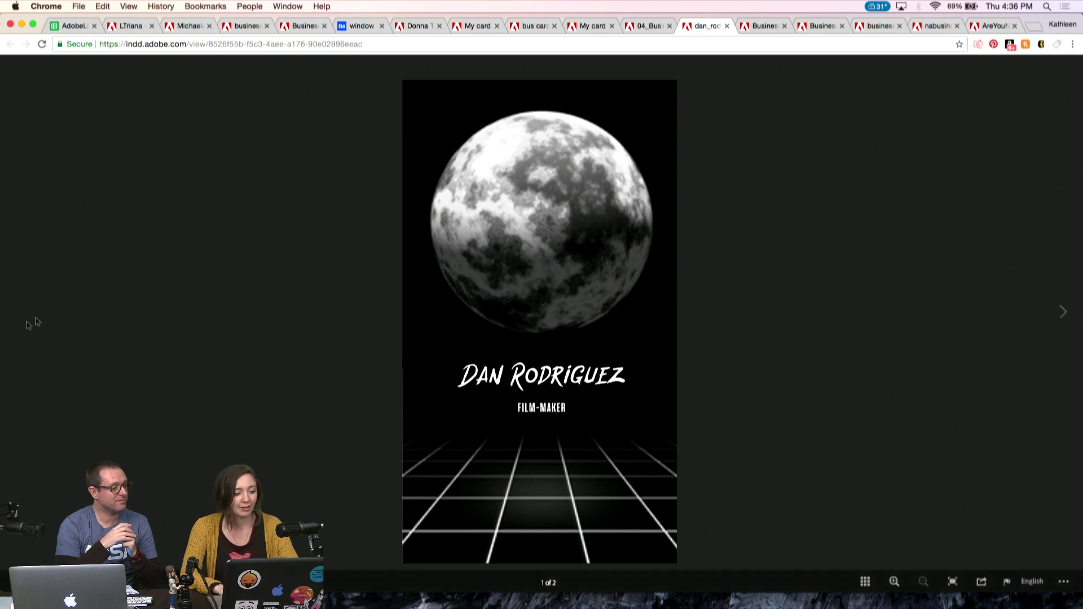
{"action": "left_click", "coordinate": [1062, 312]}
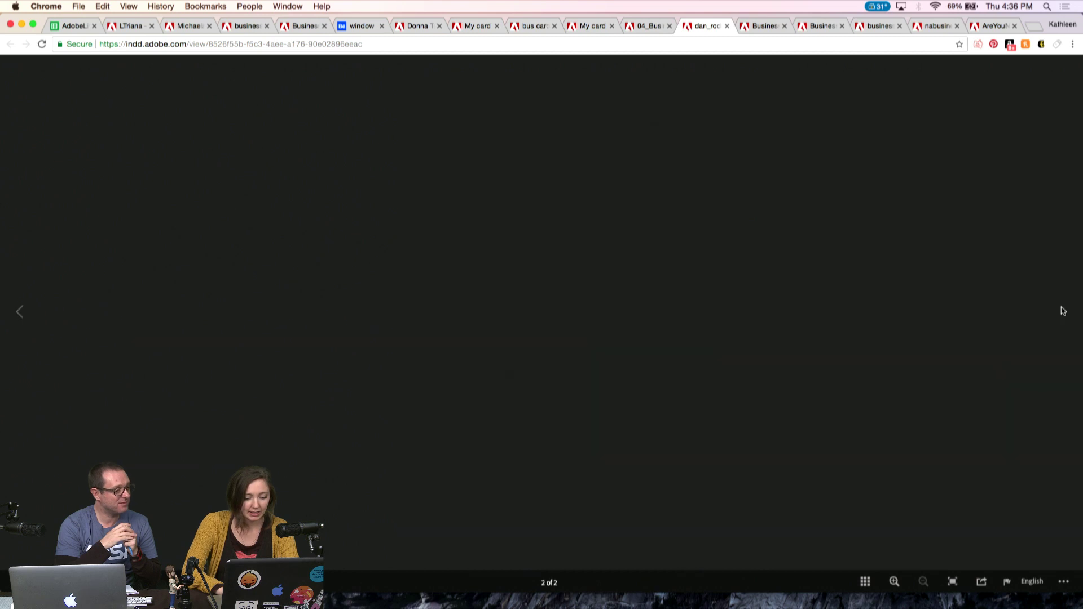
{"action": "left_click", "coordinate": [19, 313]}
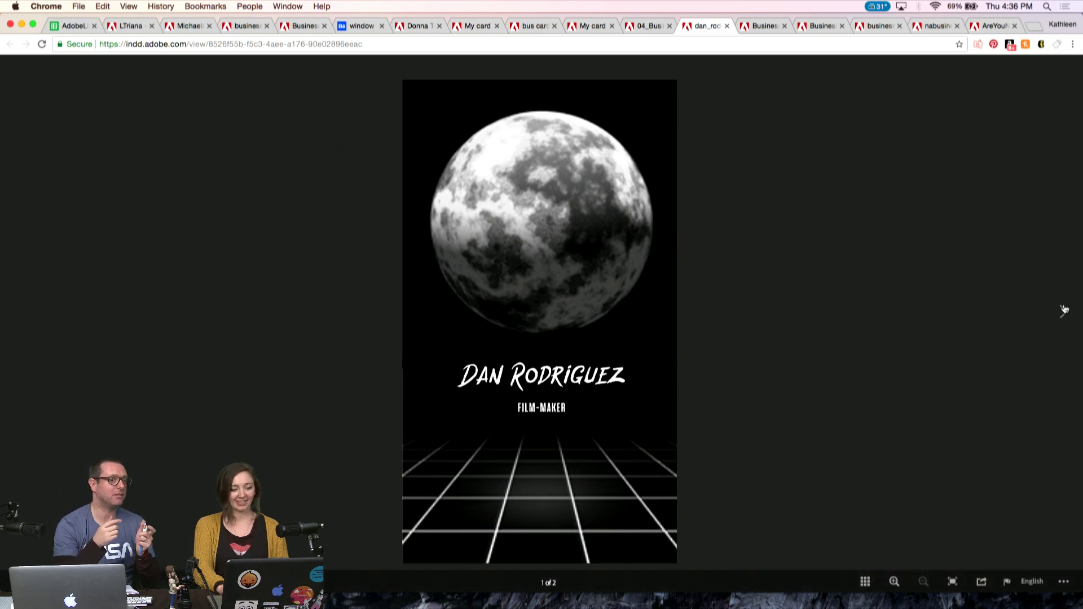
{"action": "left_click", "coordinate": [1064, 310]}
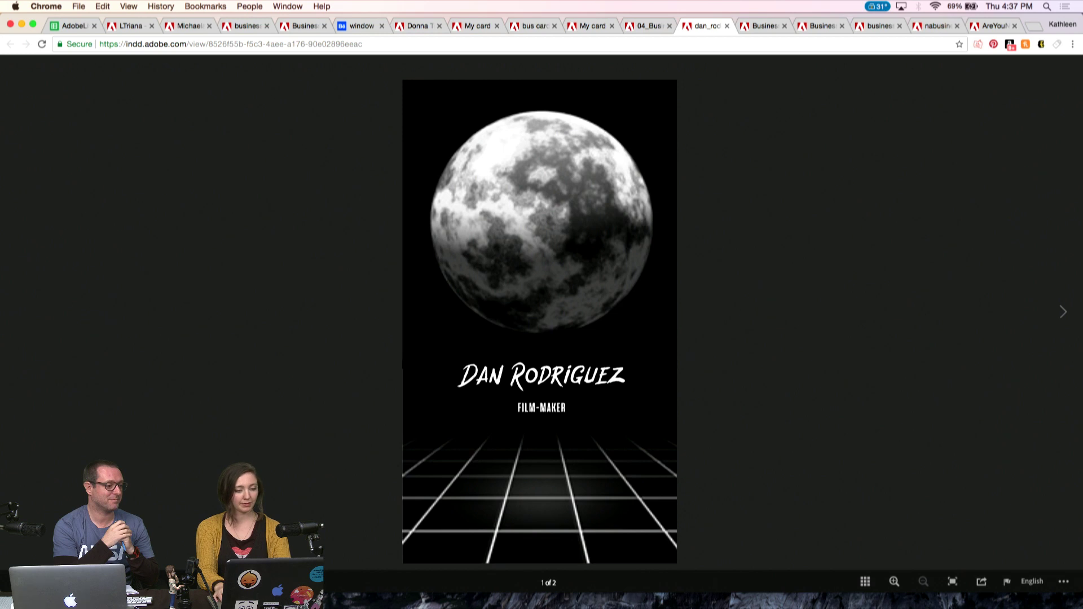
- Look through the first four pages of the Stadt.Theater Trier business card set and return to its overview photo
{"action": "key", "text": "super+alt+Left"}
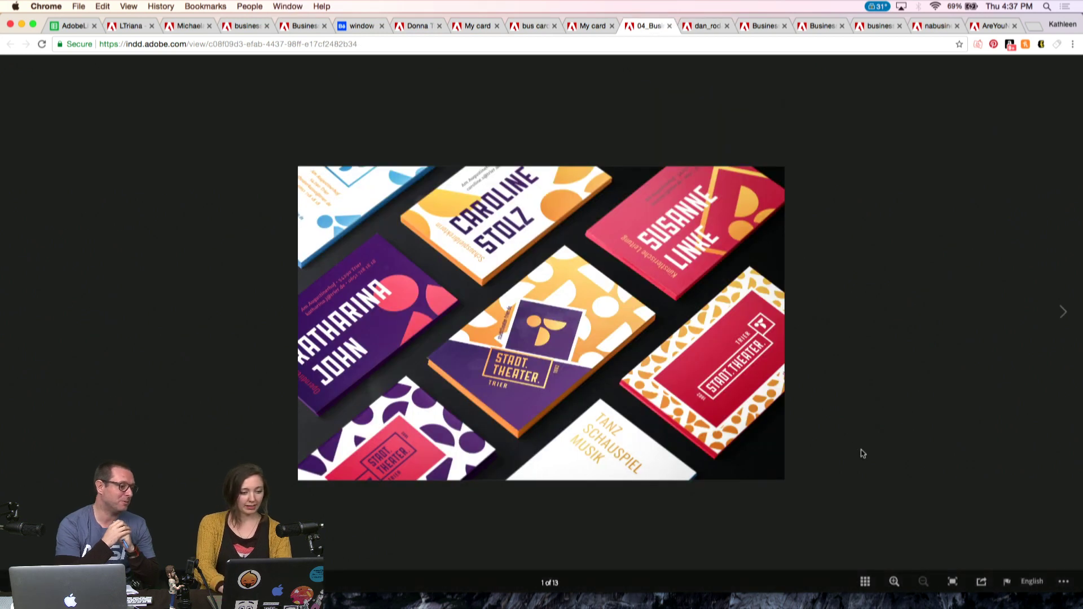
{"action": "left_click", "coordinate": [1062, 320]}
{"action": "left_click", "coordinate": [1062, 320]}
{"action": "left_click", "coordinate": [1062, 319]}
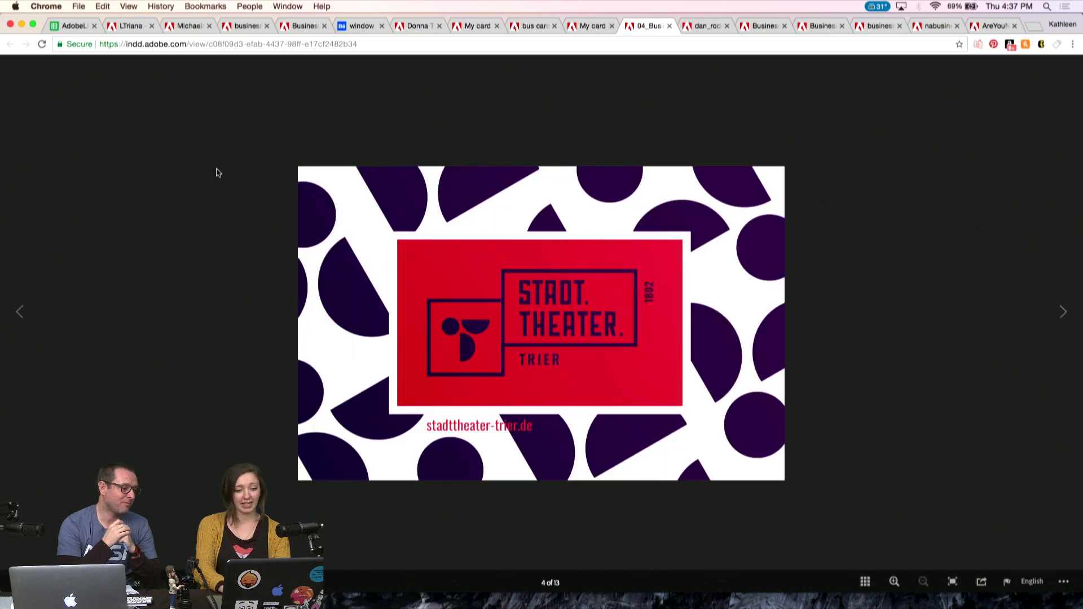
{"action": "left_click", "coordinate": [15, 313]}
{"action": "left_click", "coordinate": [15, 313]}
{"action": "left_click", "coordinate": [14, 313]}
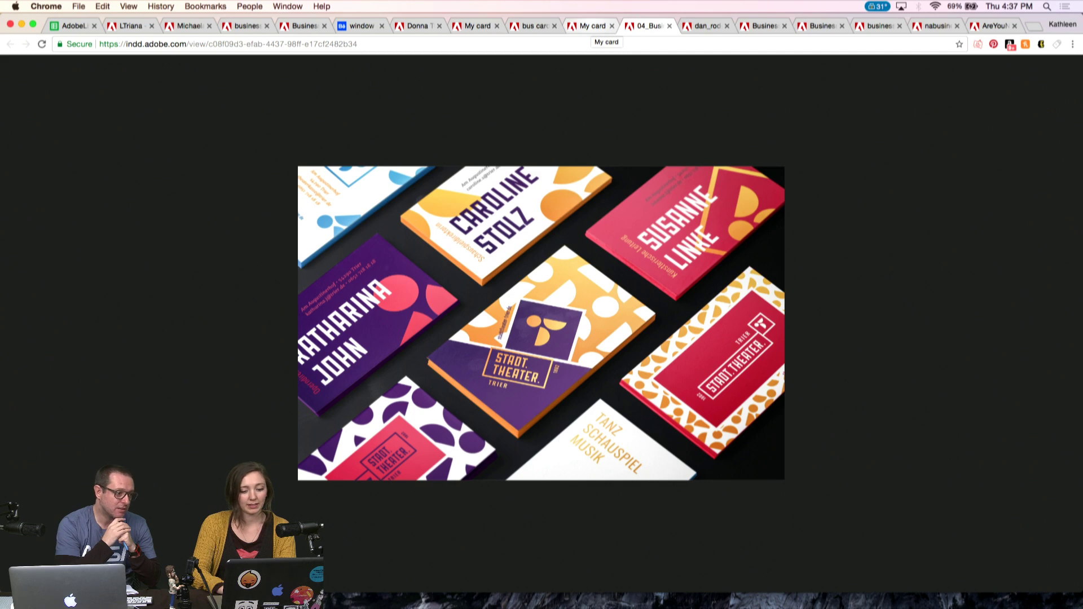
- View the purple hello business card and compare both sides of the Graphicbread Artwork card
{"action": "left_click", "coordinate": [587, 25]}
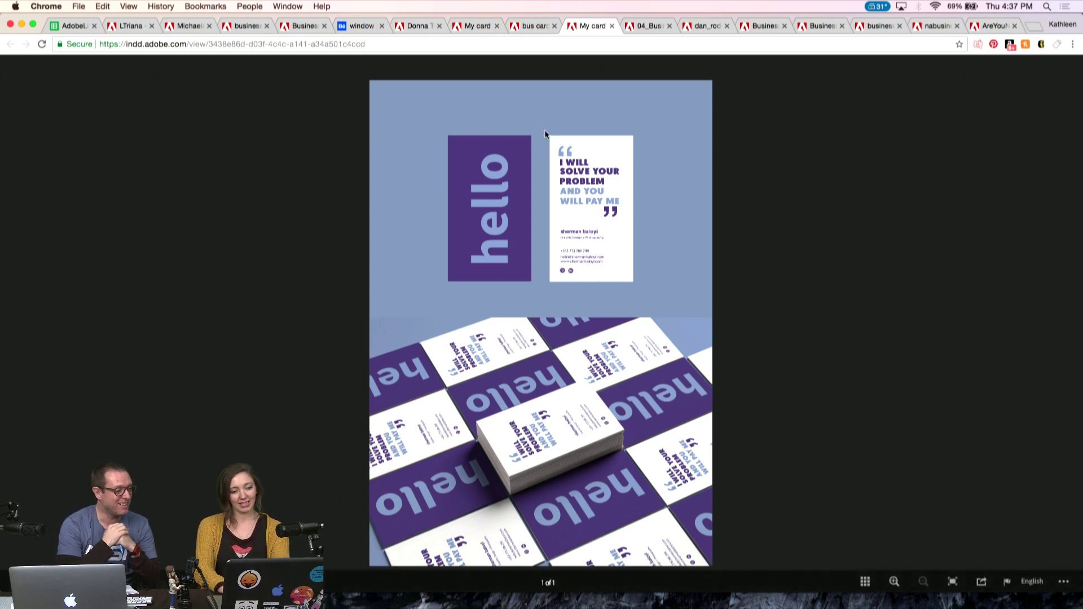
{"action": "left_click", "coordinate": [534, 27]}
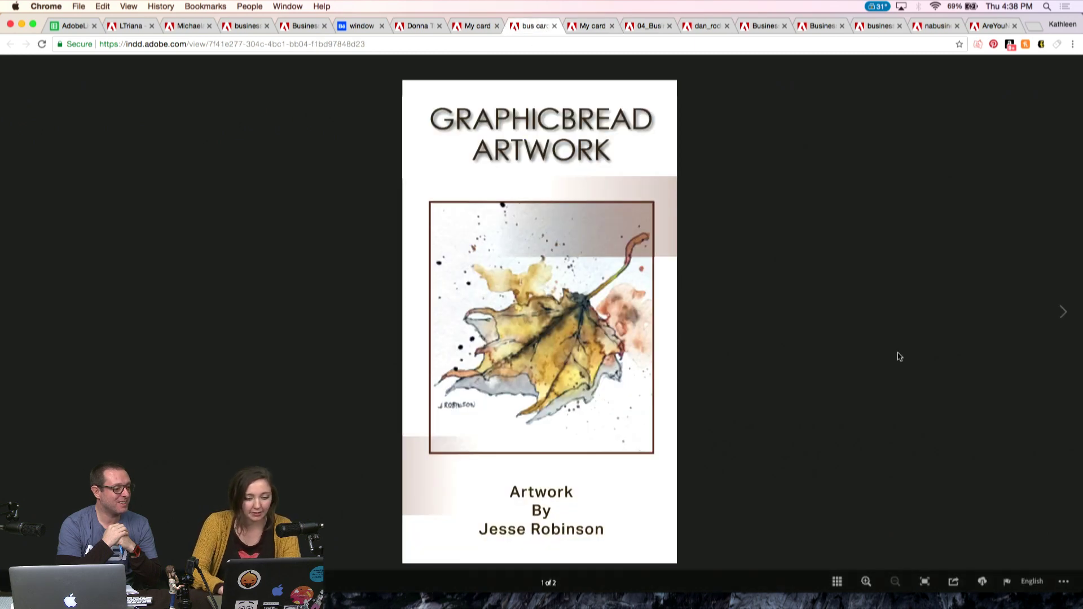
{"action": "left_click", "coordinate": [1063, 313]}
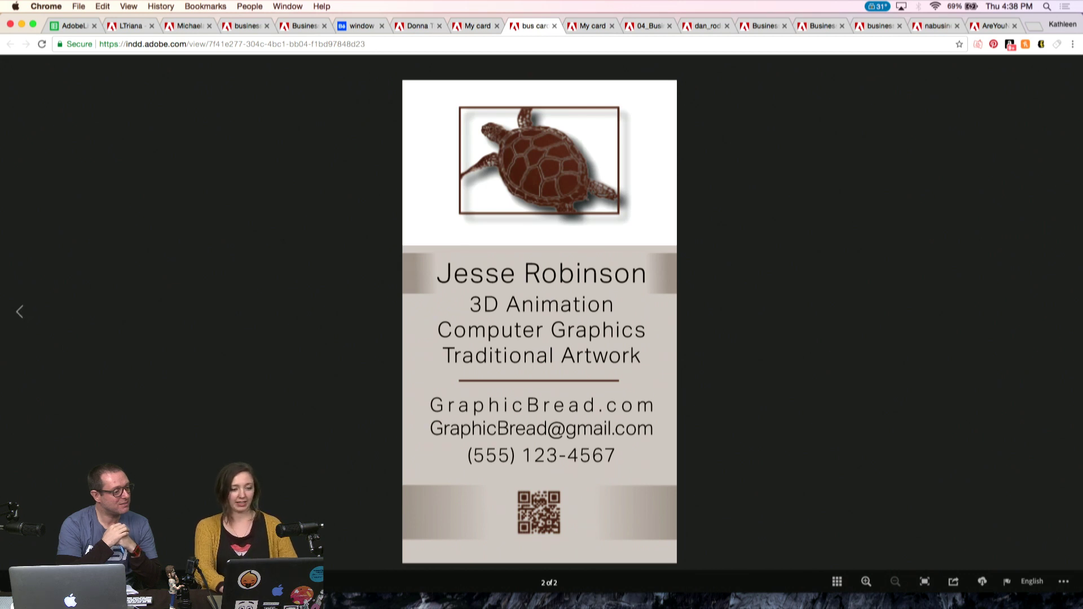
{"action": "left_click", "coordinate": [19, 312]}
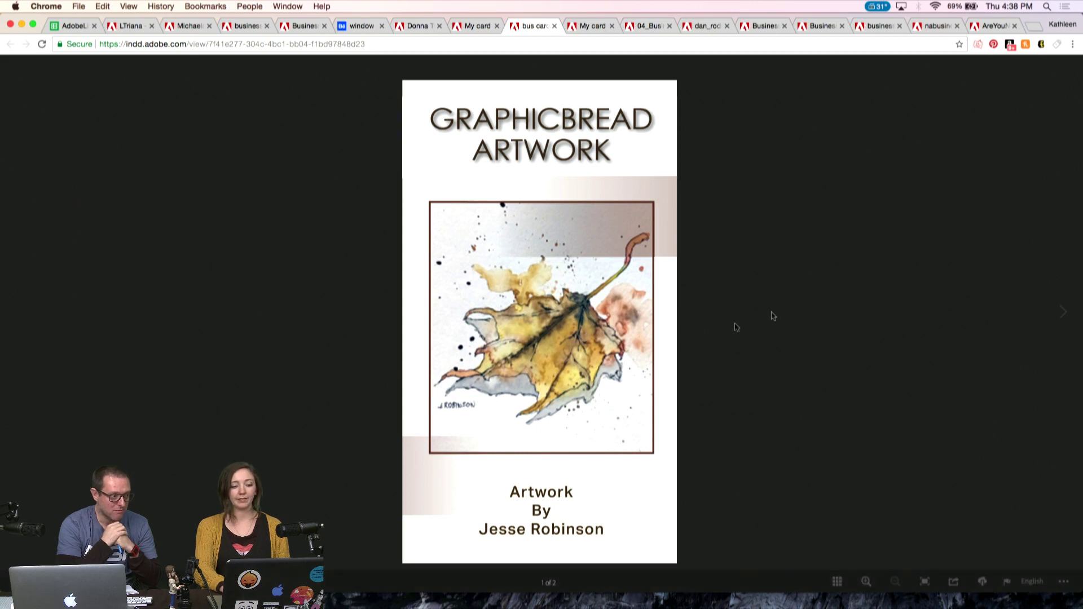
{"action": "left_click", "coordinate": [1064, 314]}
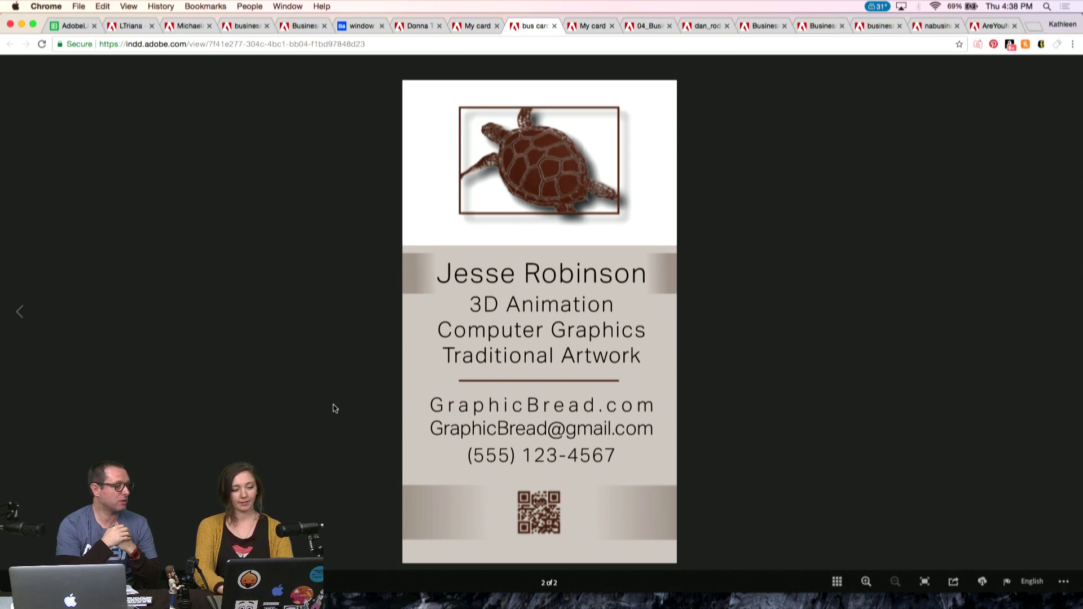
{"action": "left_click", "coordinate": [20, 313]}
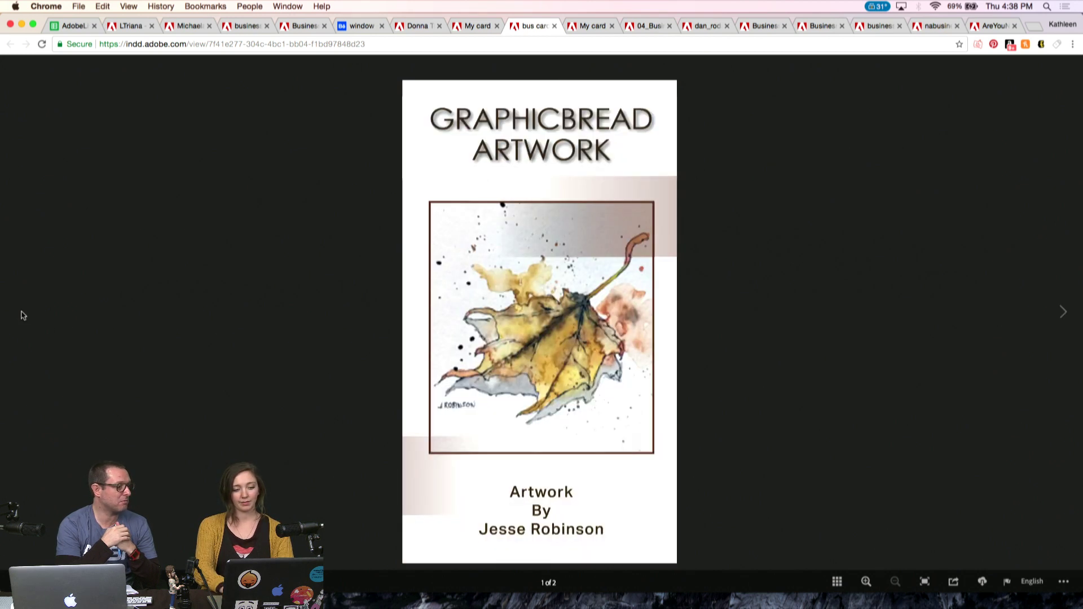
{"action": "left_click", "coordinate": [1065, 315]}
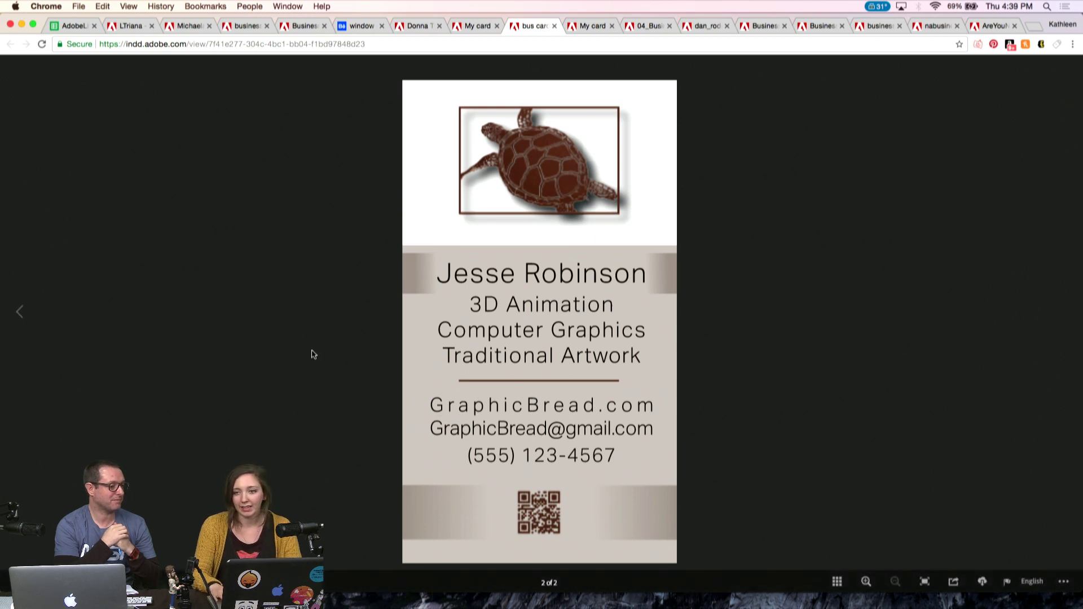
- Close the duplicate tab of the purple hello card and compare both sides of the Branding & Art Direction card
{"action": "key", "text": "super+alt+Left"}
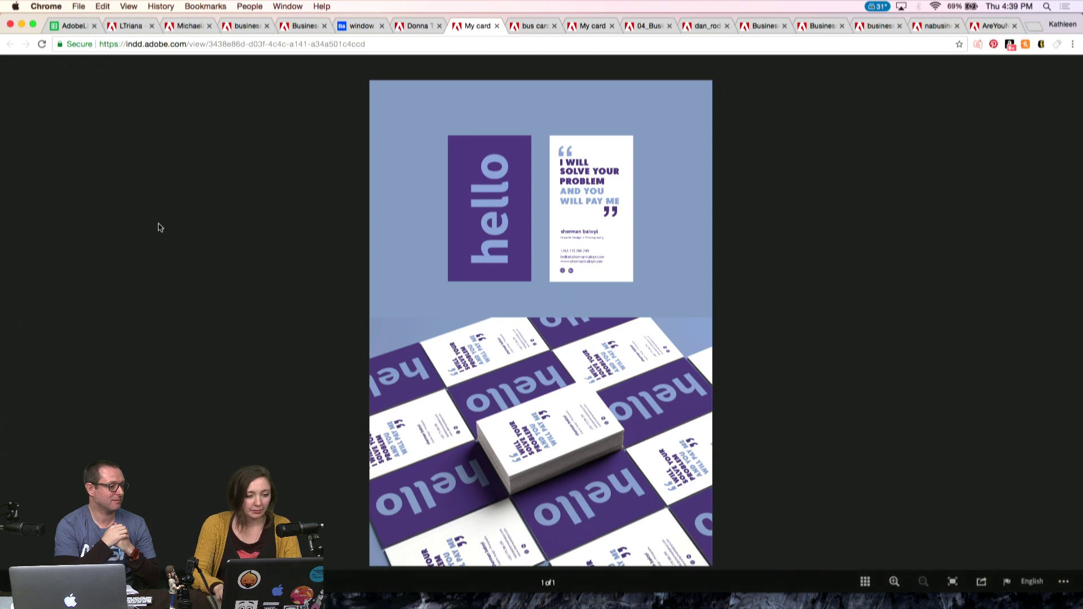
{"action": "key", "text": "super+alt+Left"}
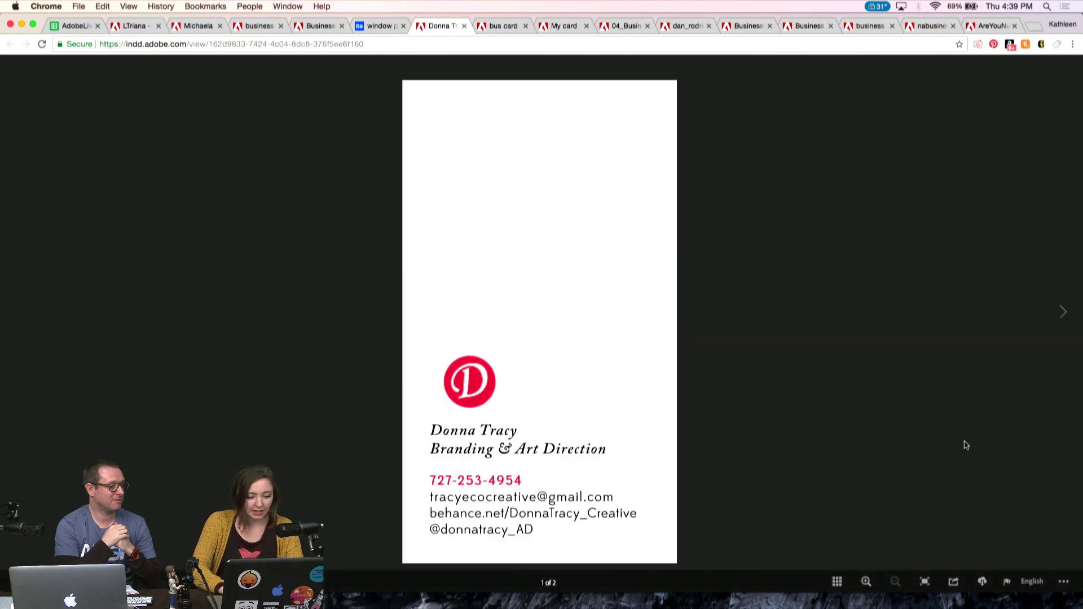
{"action": "left_click", "coordinate": [1063, 310]}
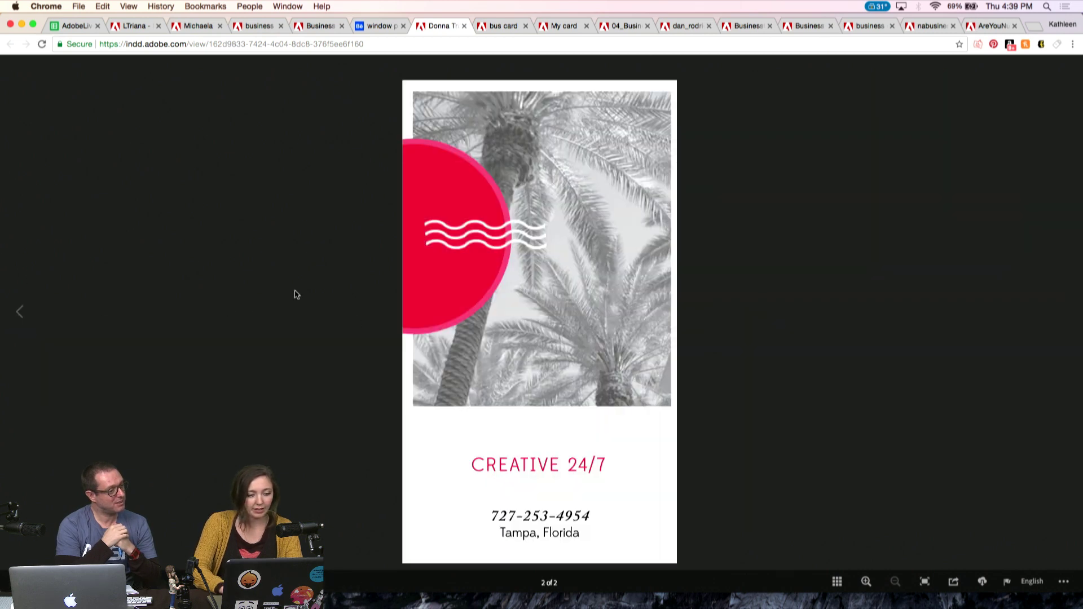
{"action": "left_click", "coordinate": [21, 312]}
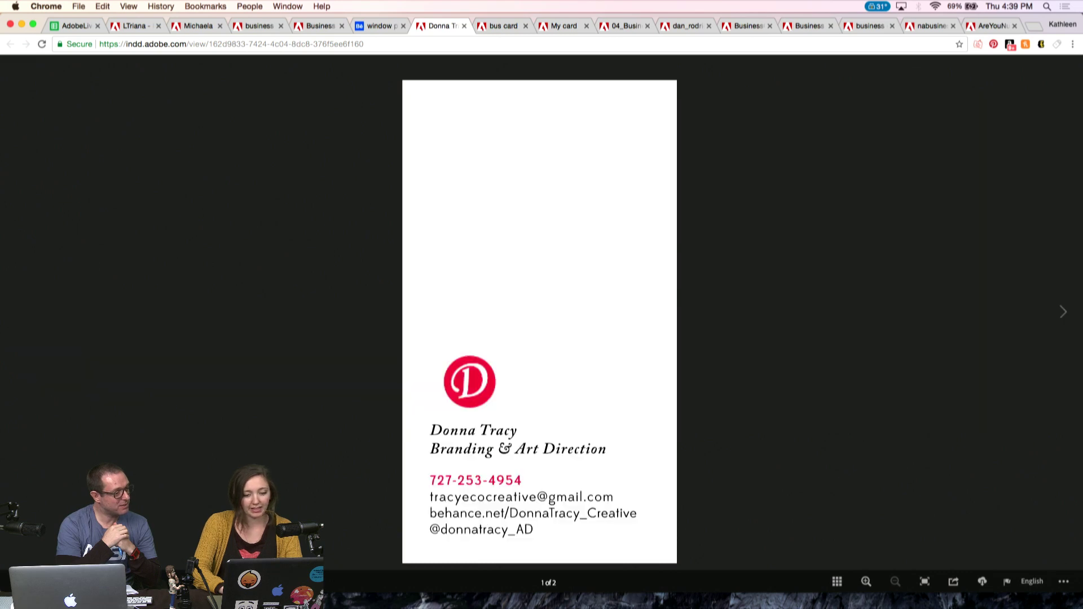
{"action": "left_click", "coordinate": [1065, 314]}
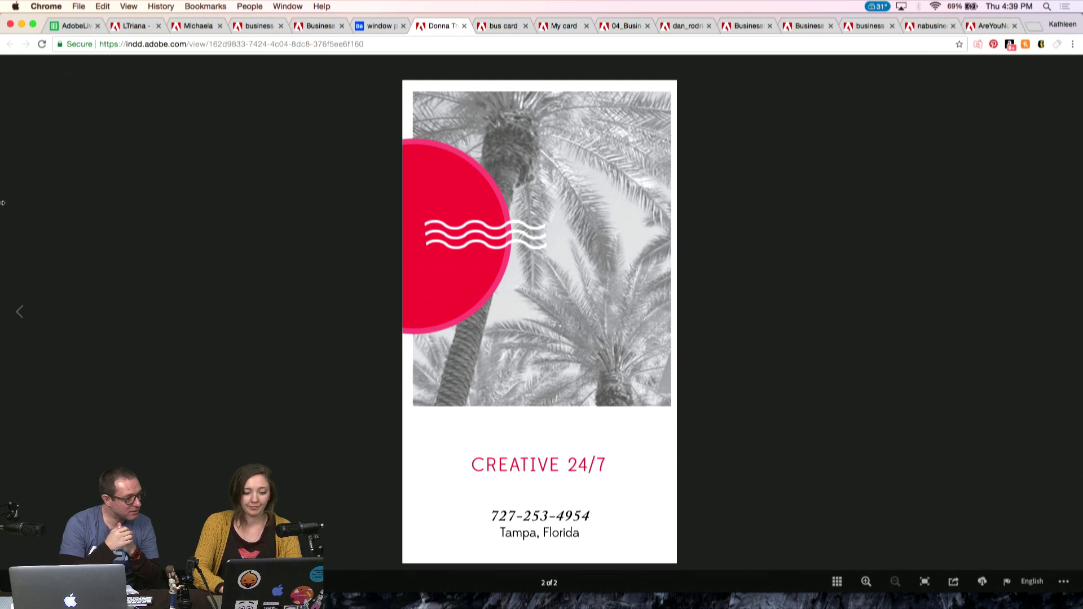
{"action": "left_click", "coordinate": [19, 319]}
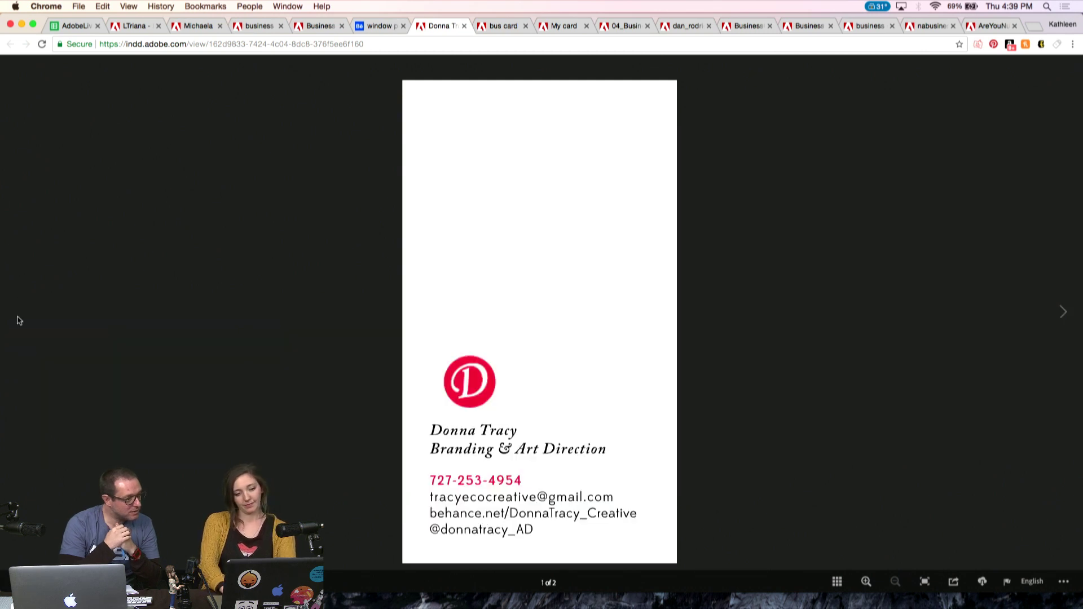
{"action": "left_click", "coordinate": [1060, 319]}
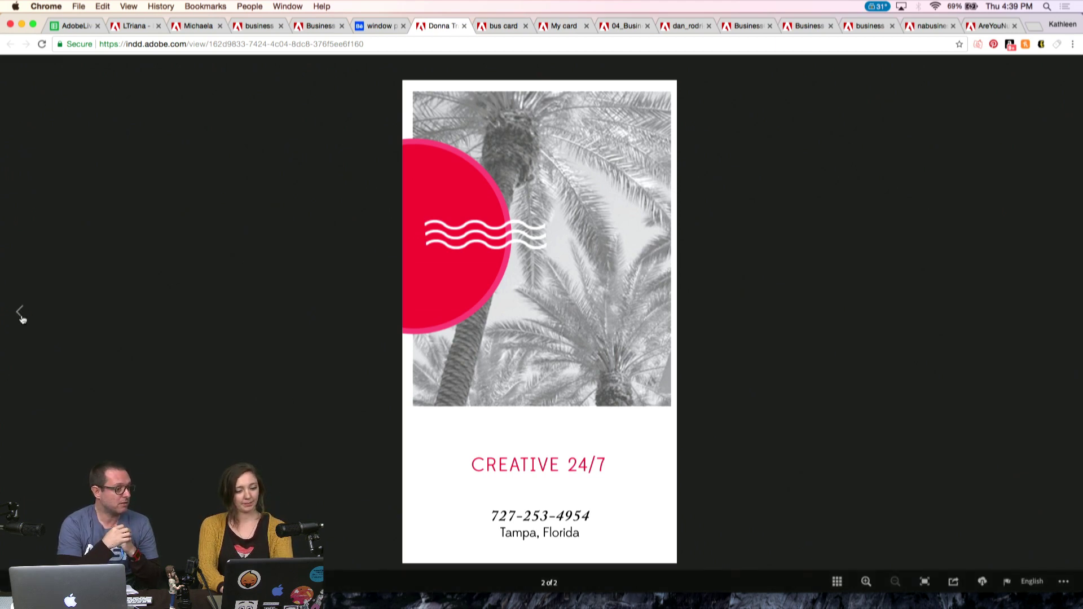
{"action": "left_click", "coordinate": [21, 316]}
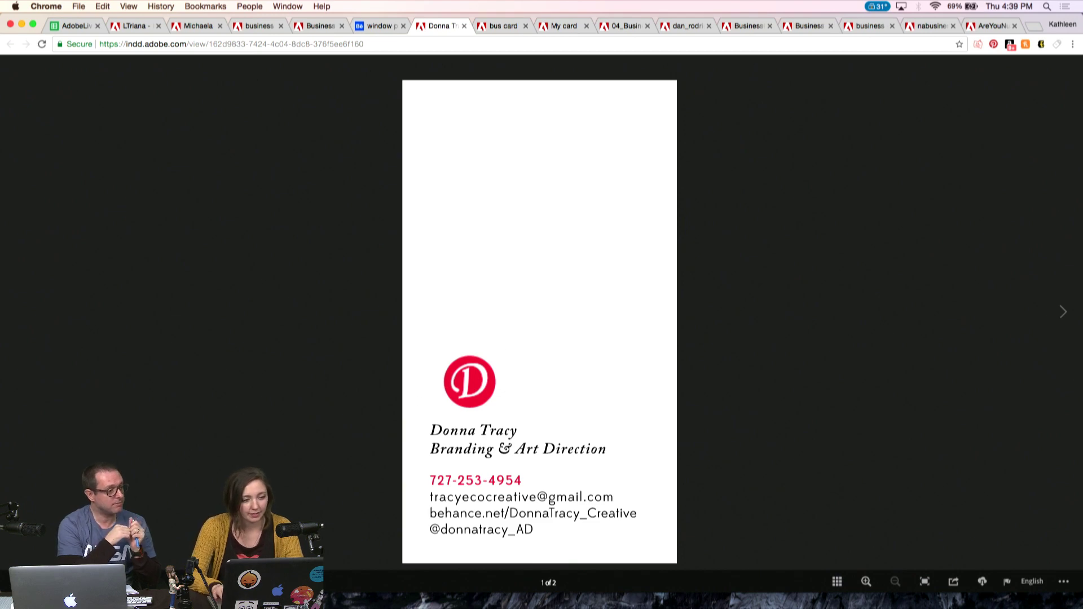
- Examine the Window Pane Designer card on Behance, including its mirrored back and the hand-held mockup
{"action": "key", "text": "ctrl+shift+Tab"}
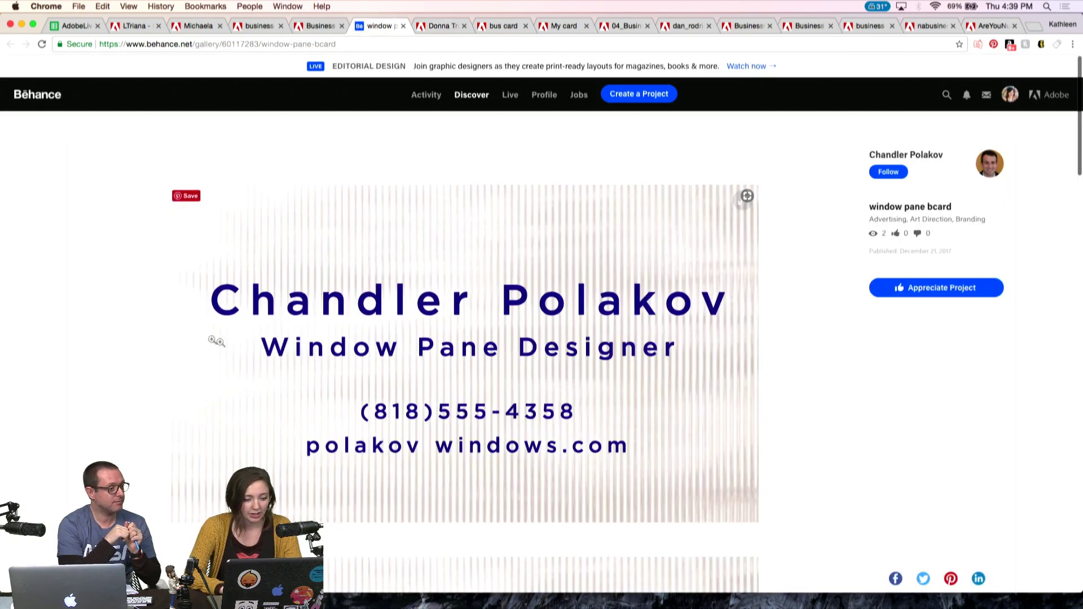
{"action": "scroll", "coordinate": [208, 338], "scroll_direction": "down", "scroll_amount": 3}
{"action": "scroll", "coordinate": [209, 337], "scroll_direction": "down", "scroll_amount": 5}
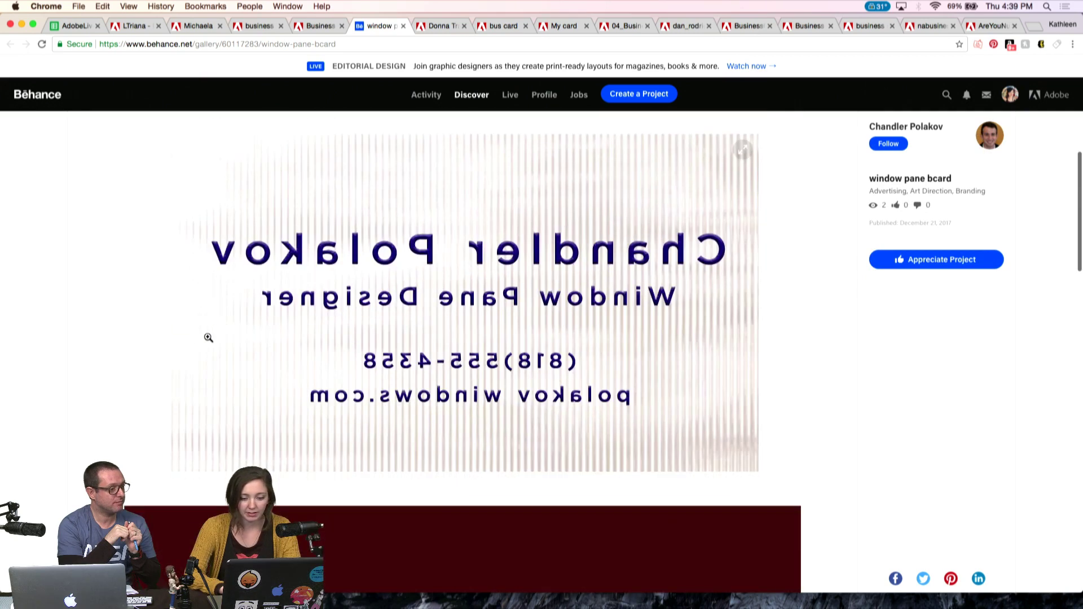
{"action": "scroll", "coordinate": [112, 240], "scroll_direction": "down", "scroll_amount": 3}
{"action": "scroll", "coordinate": [112, 240], "scroll_direction": "down", "scroll_amount": 5}
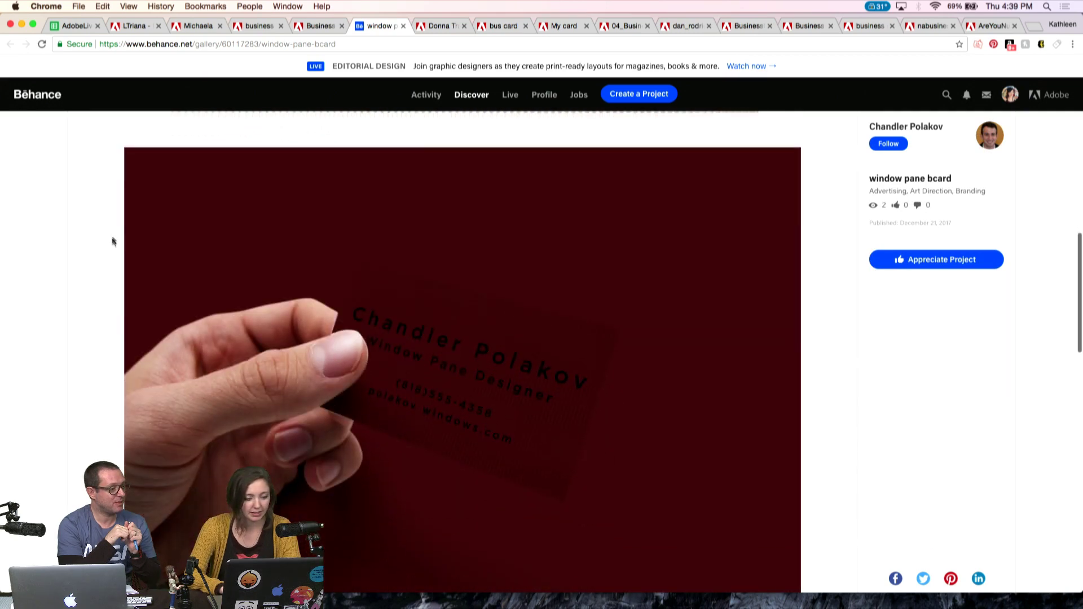
{"action": "scroll", "coordinate": [86, 416], "scroll_direction": "down", "scroll_amount": 3}
{"action": "scroll", "coordinate": [88, 416], "scroll_direction": "up", "scroll_amount": 5}
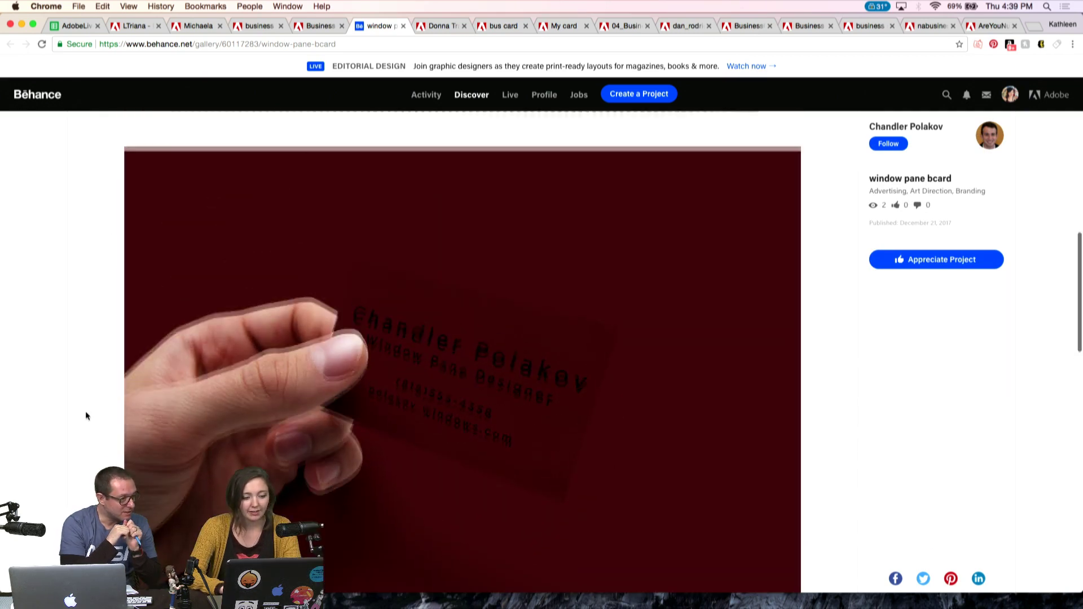
- Recheck the Window Pane Designer card from its hand-held mockup back to its front, and switch to the Reparar UX card
{"action": "scroll", "coordinate": [88, 416], "scroll_direction": "down", "scroll_amount": 3}
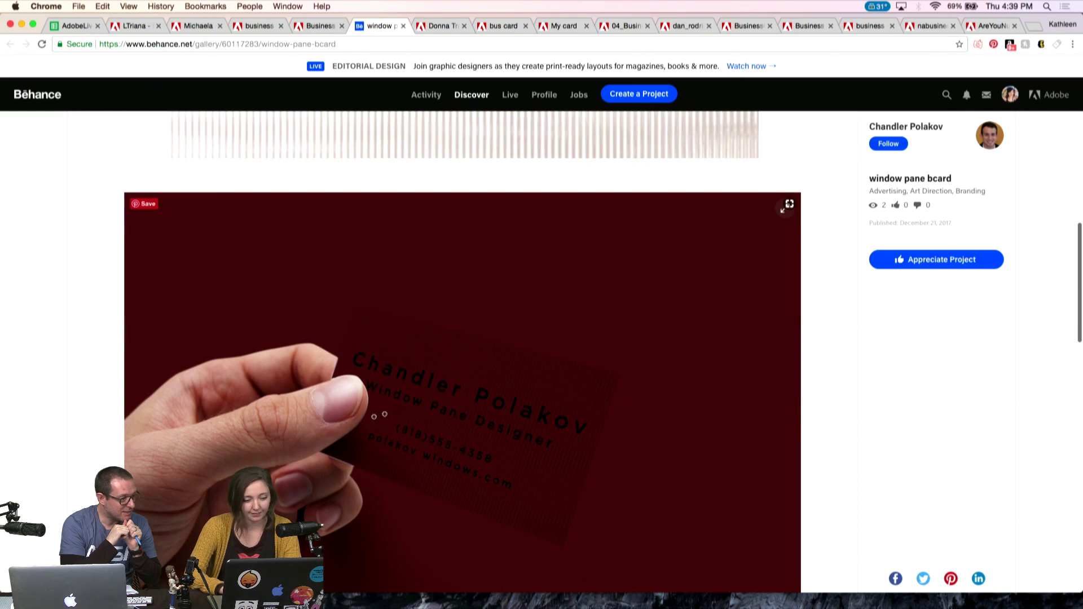
{"action": "scroll", "coordinate": [55, 331], "scroll_direction": "up", "scroll_amount": 1}
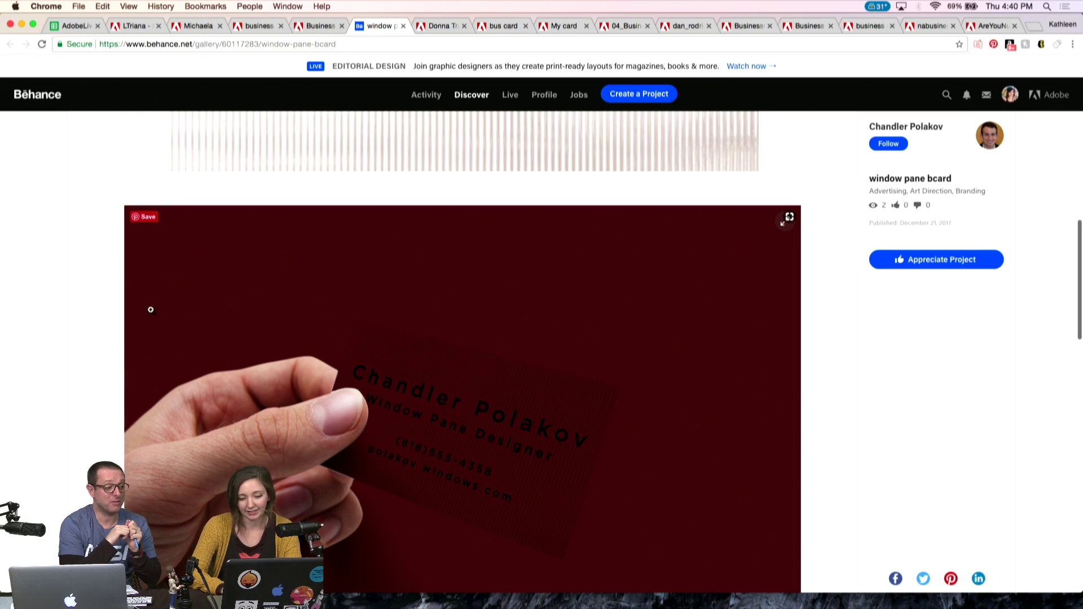
{"action": "scroll", "coordinate": [51, 333], "scroll_direction": "up", "scroll_amount": 3}
{"action": "scroll", "coordinate": [51, 334], "scroll_direction": "up", "scroll_amount": 10}
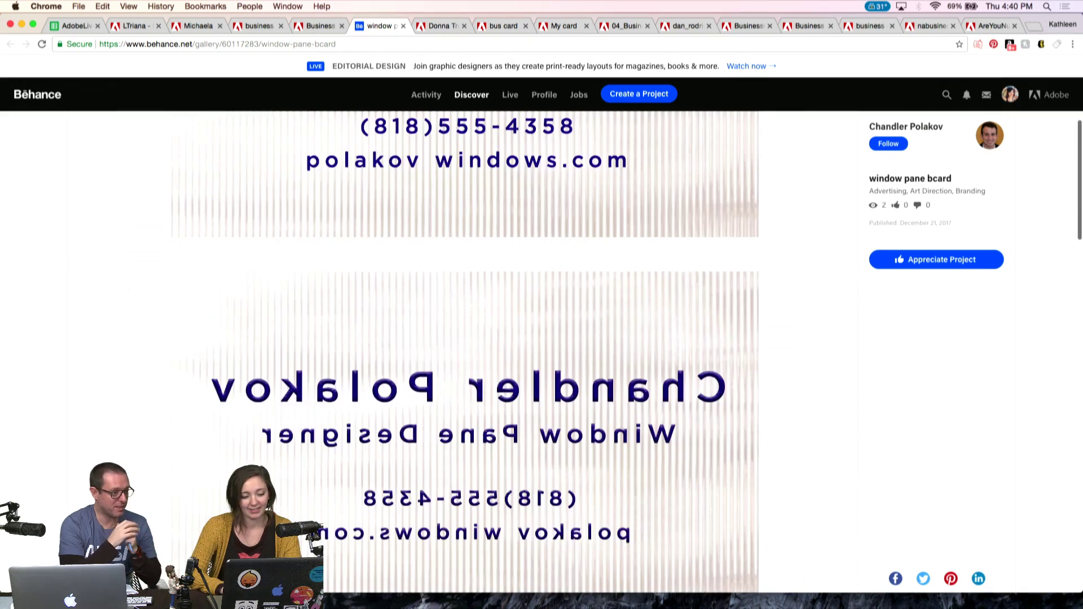
{"action": "scroll", "coordinate": [51, 334], "scroll_direction": "up", "scroll_amount": 2}
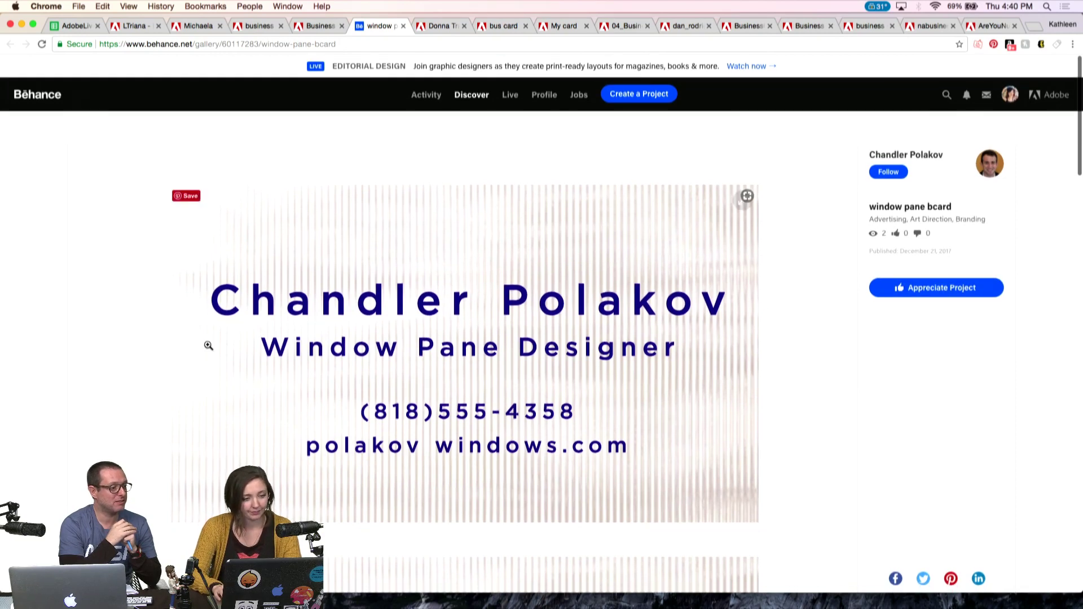
{"action": "key", "text": "super+alt+Left"}
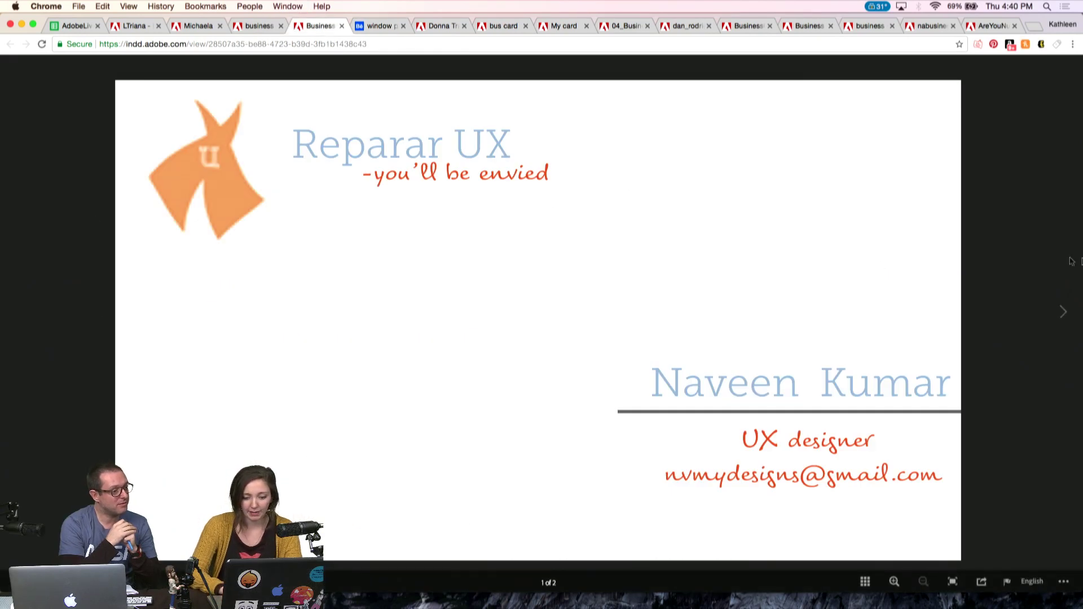
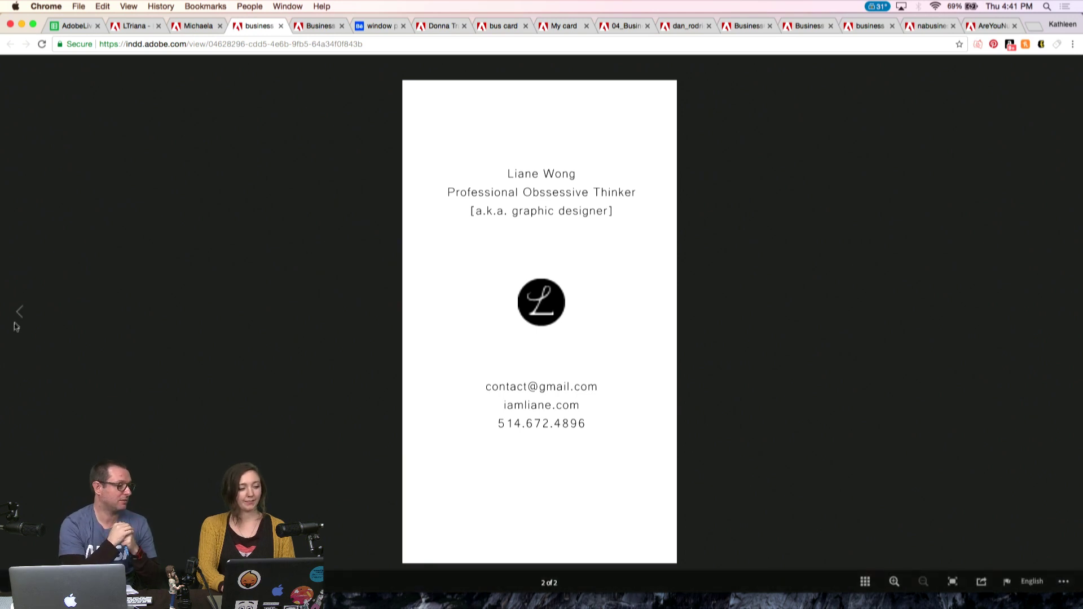
- Compare the purple line-drawn portrait side of the Professional Obssessive Thinker card with its white contact side
{"action": "left_click", "coordinate": [18, 312]}
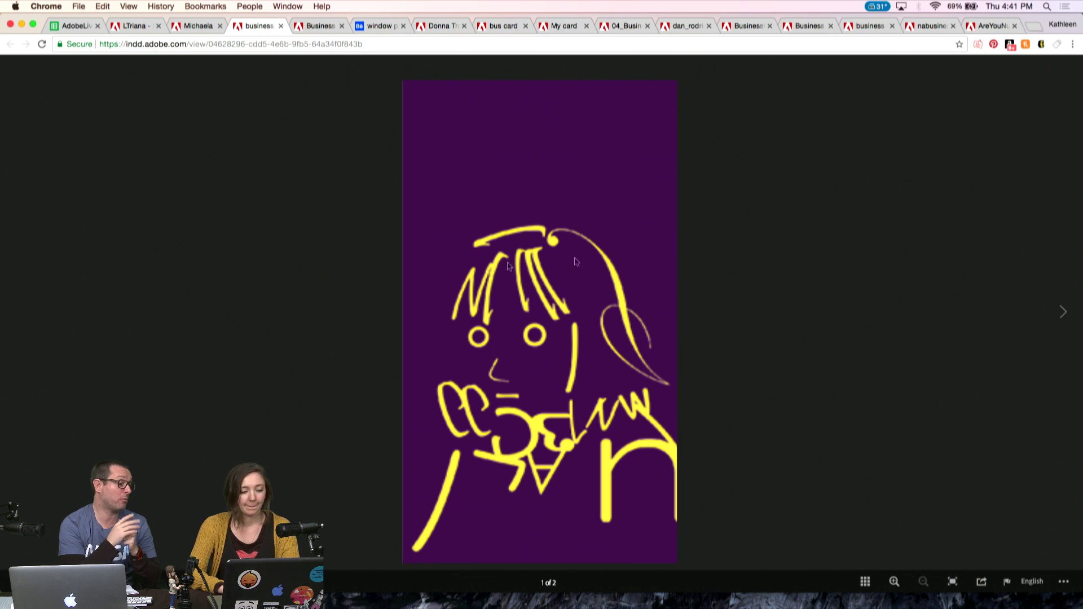
{"action": "left_click", "coordinate": [1062, 313]}
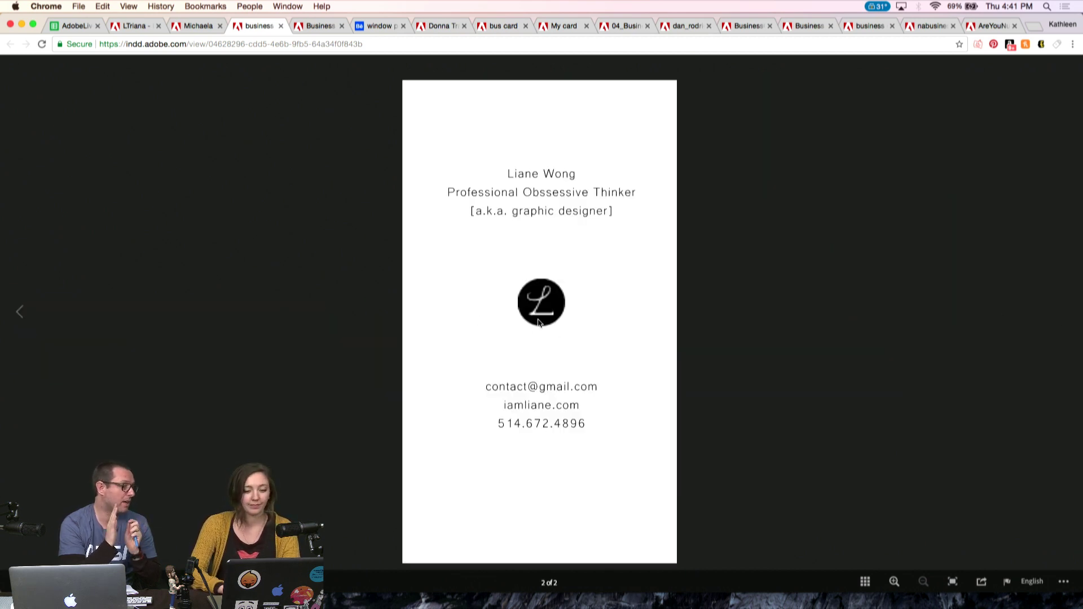
{"action": "left_click", "coordinate": [30, 307]}
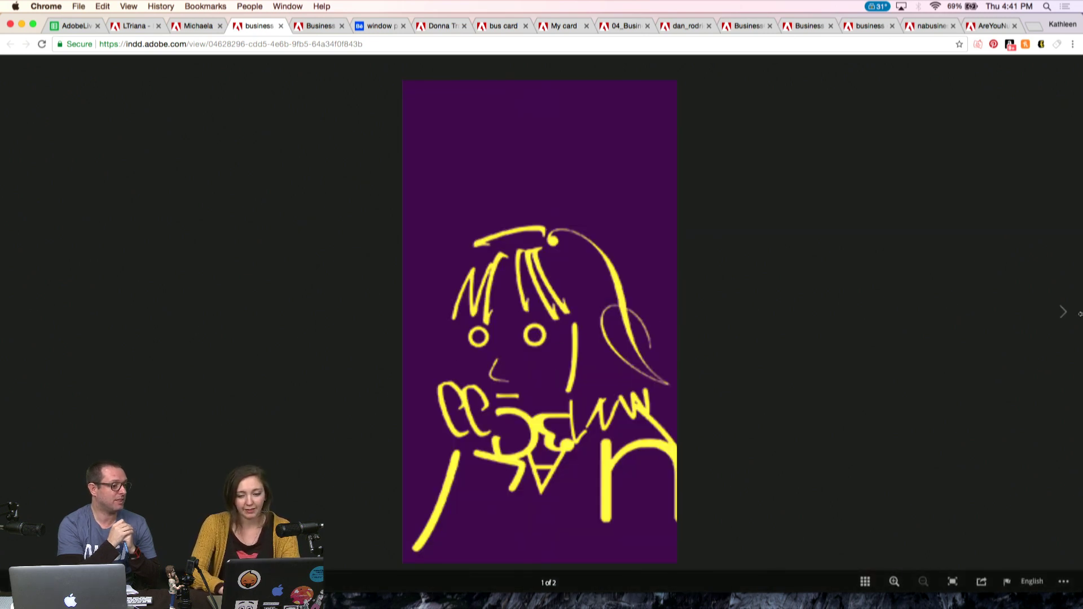
{"action": "left_click", "coordinate": [1062, 317]}
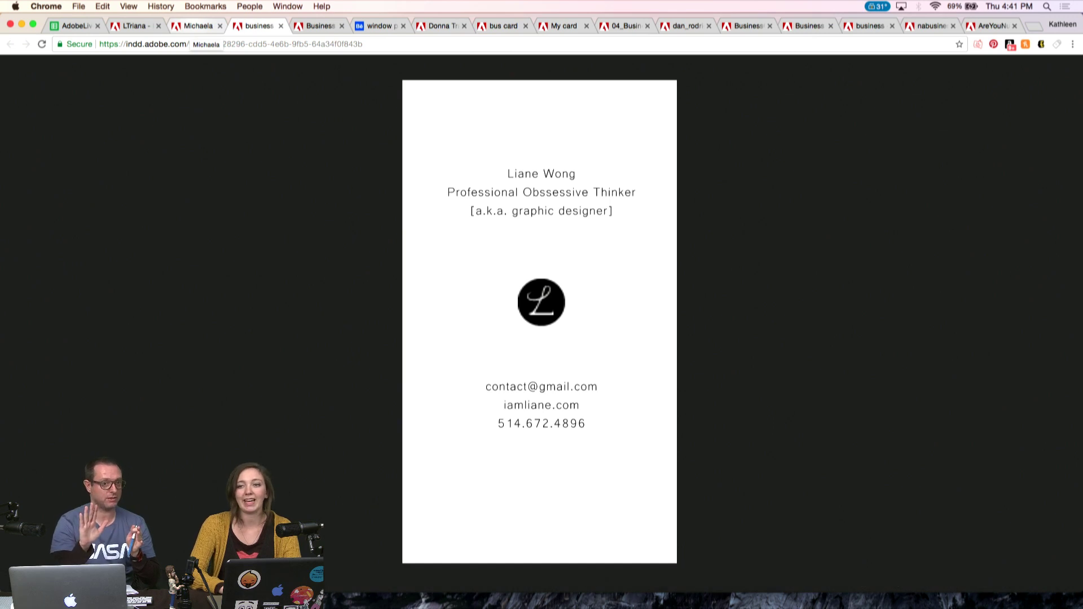
- Open the wood artist's card and compare its winged logo side with its contact side, ending on the logo
{"action": "left_click", "coordinate": [198, 26]}
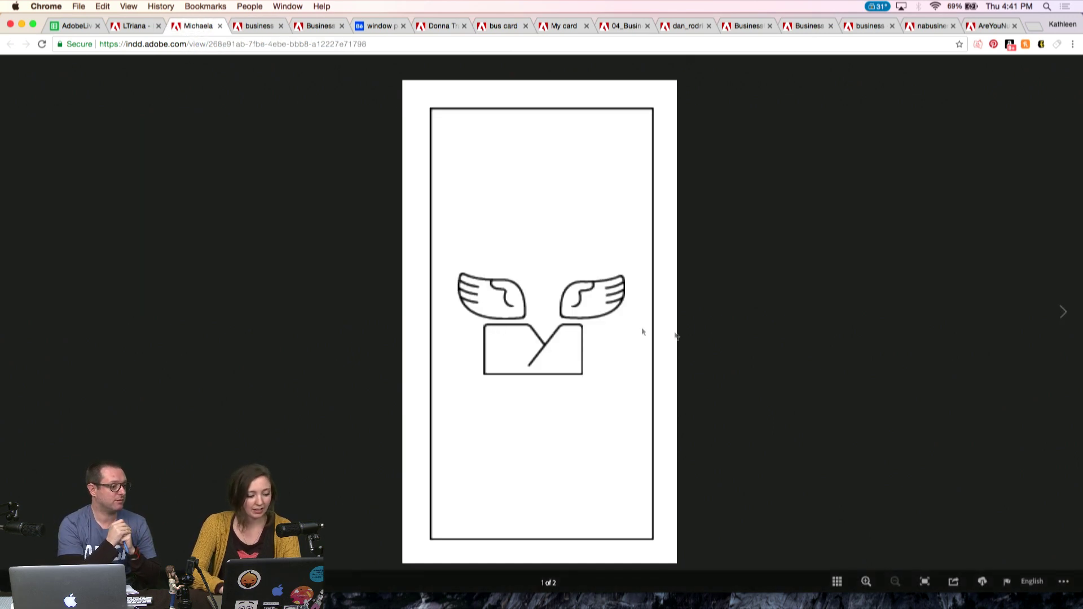
{"action": "left_click", "coordinate": [1063, 314]}
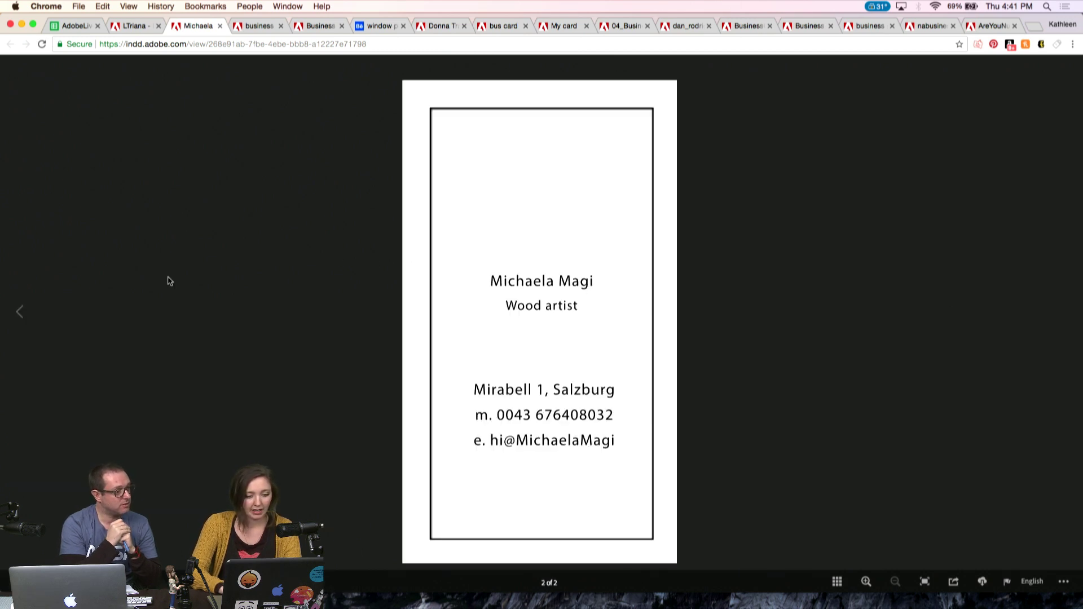
{"action": "left_click", "coordinate": [20, 320]}
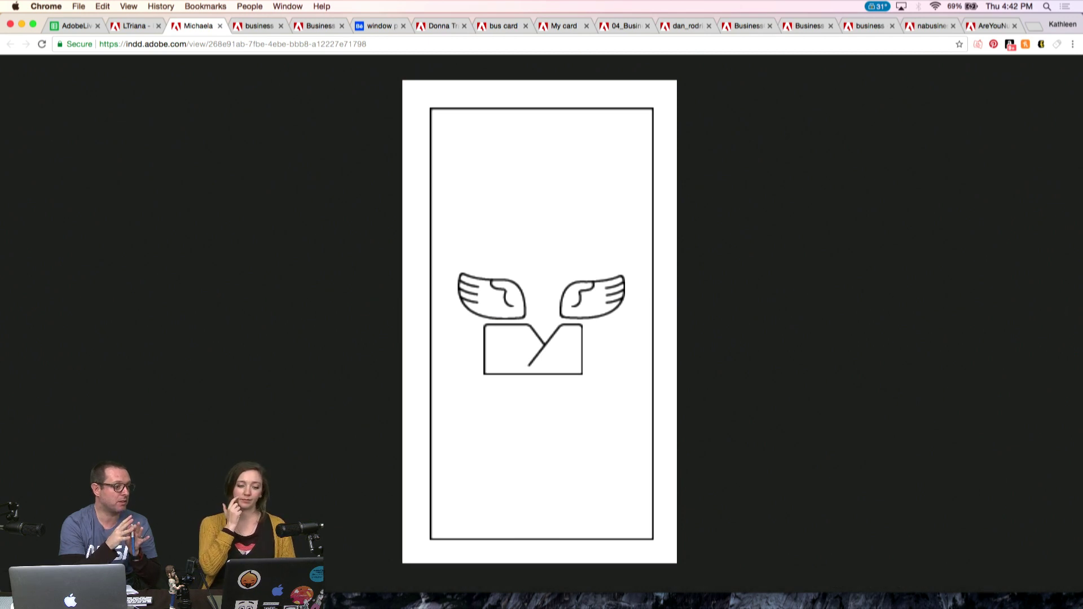
{"action": "left_click", "coordinate": [1064, 314]}
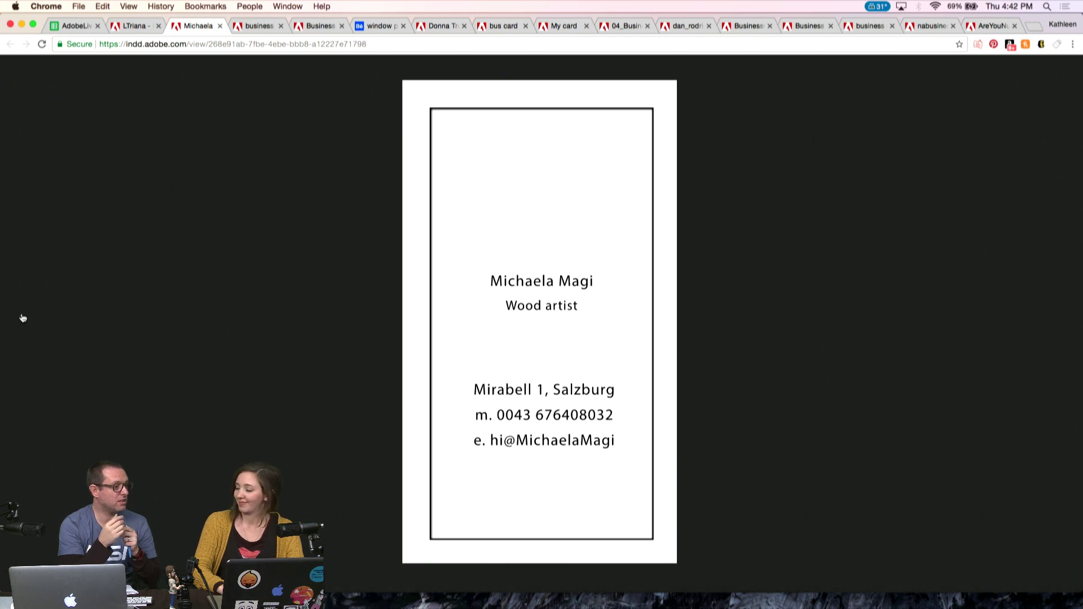
{"action": "left_click", "coordinate": [21, 312]}
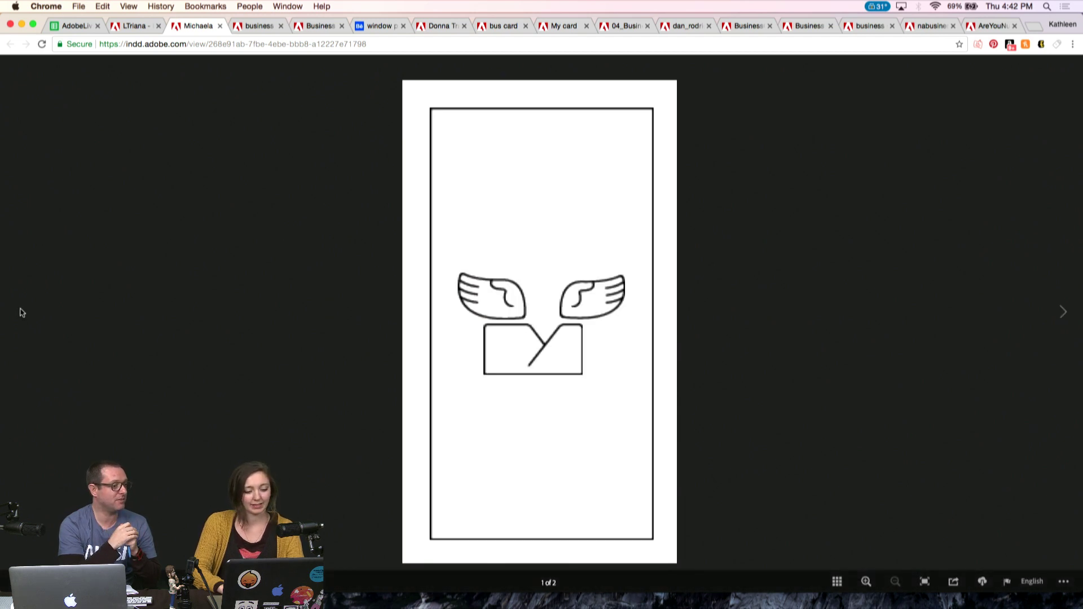
- View the triala Graphic Design/Motion Graphics card and compare its logo front with its contact side
{"action": "left_click", "coordinate": [135, 26]}
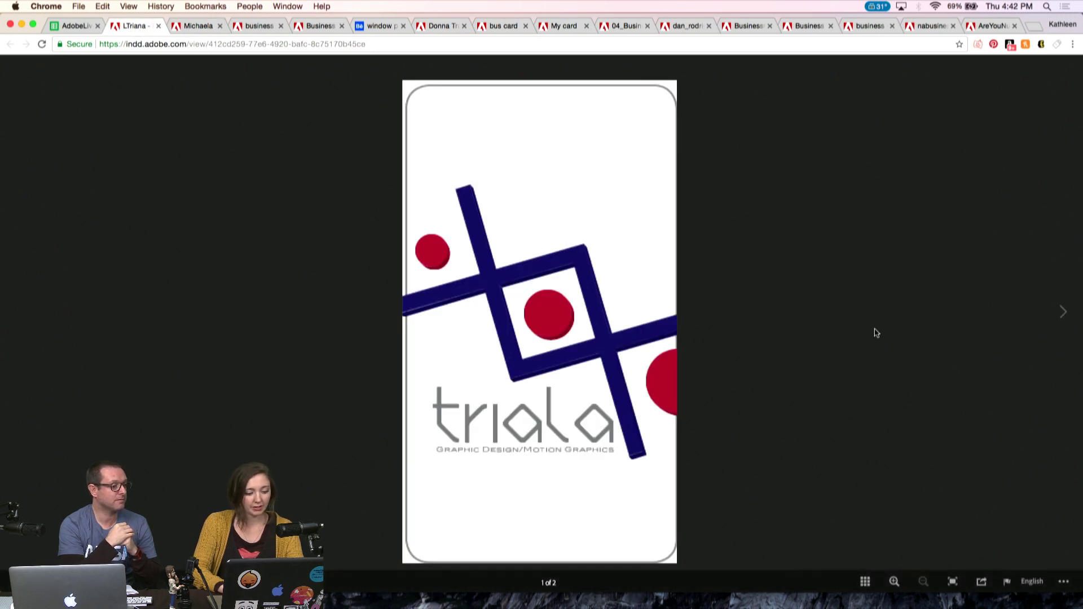
{"action": "left_click", "coordinate": [1063, 312]}
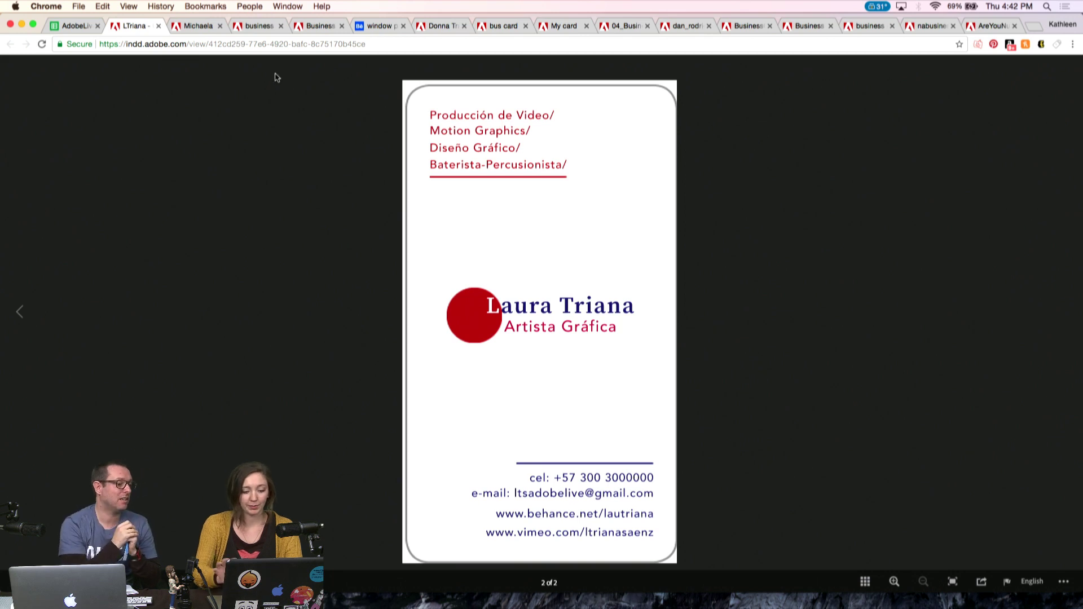
{"action": "left_click", "coordinate": [21, 319]}
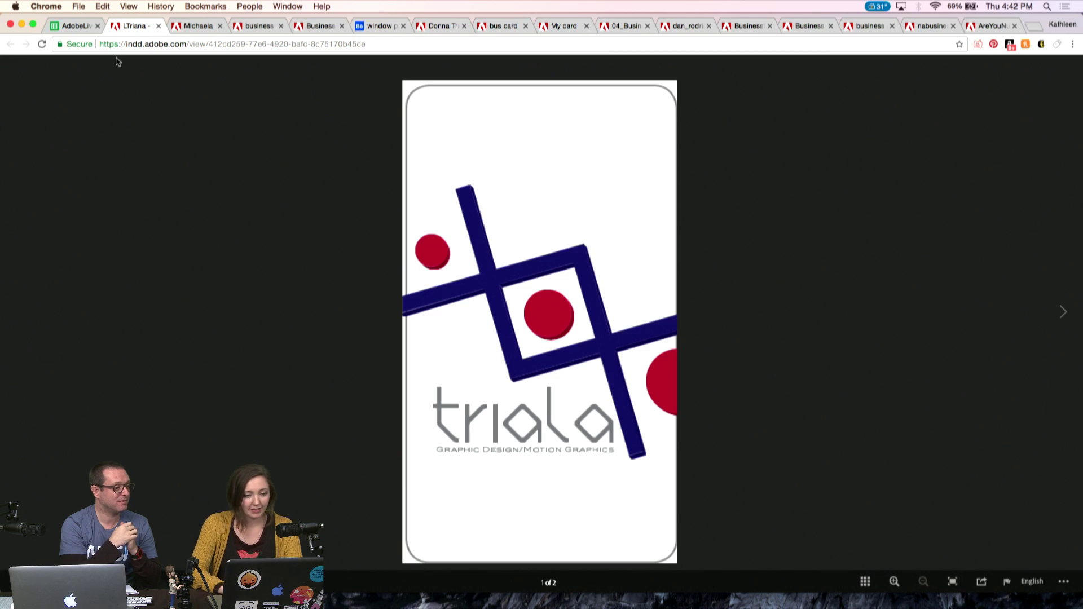
- Run through the submitted cards again from the wood artist's to the Speak to meee! psychiatrist card, returning the purple portrait card to its front
{"action": "left_click", "coordinate": [198, 27]}
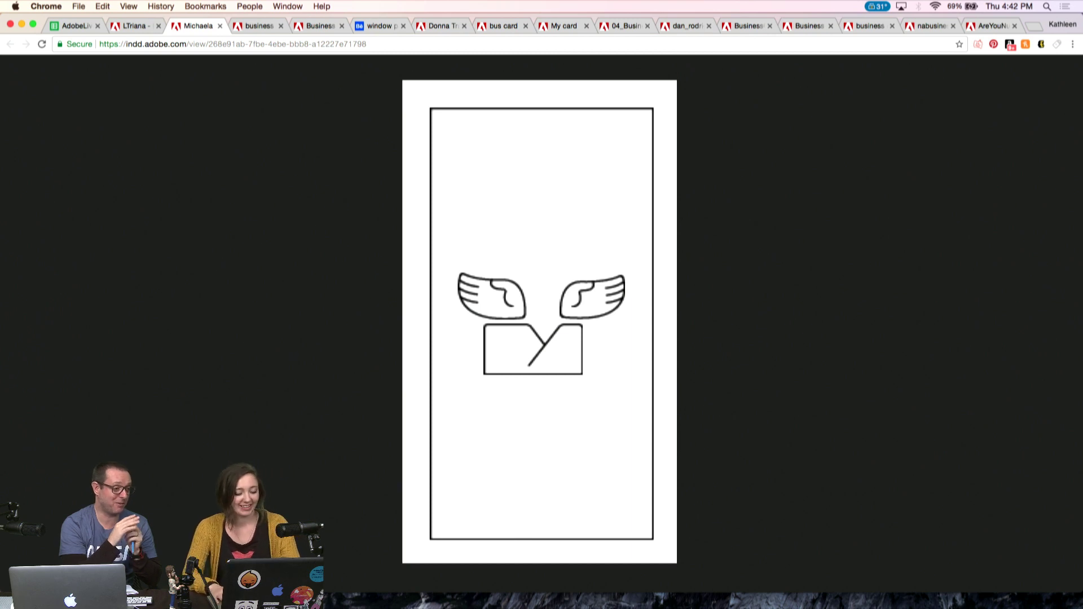
{"action": "key", "text": "ctrl+Tab"}
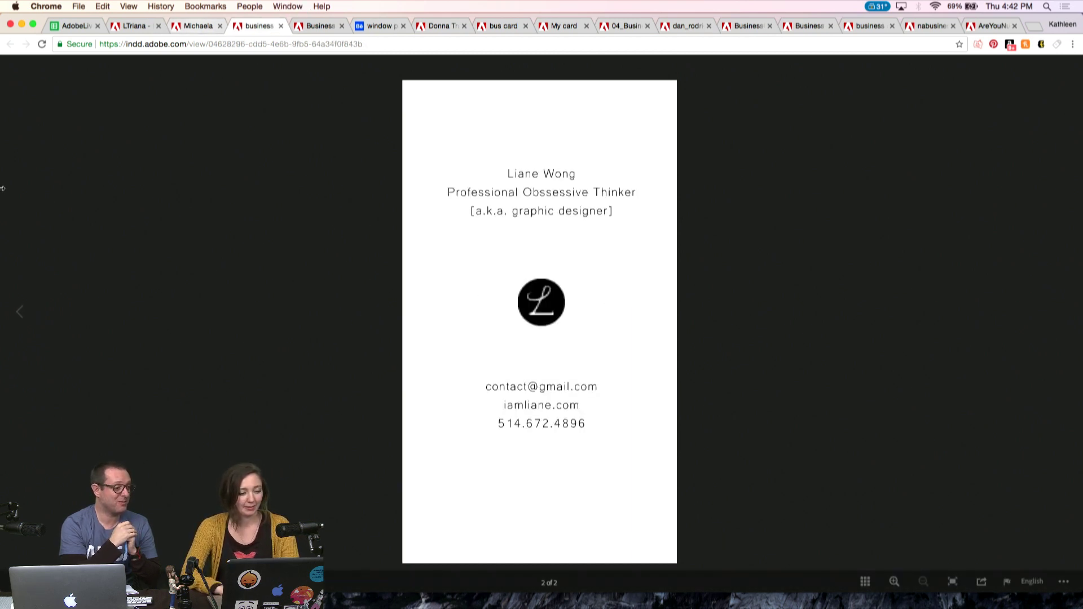
{"action": "left_click", "coordinate": [20, 312]}
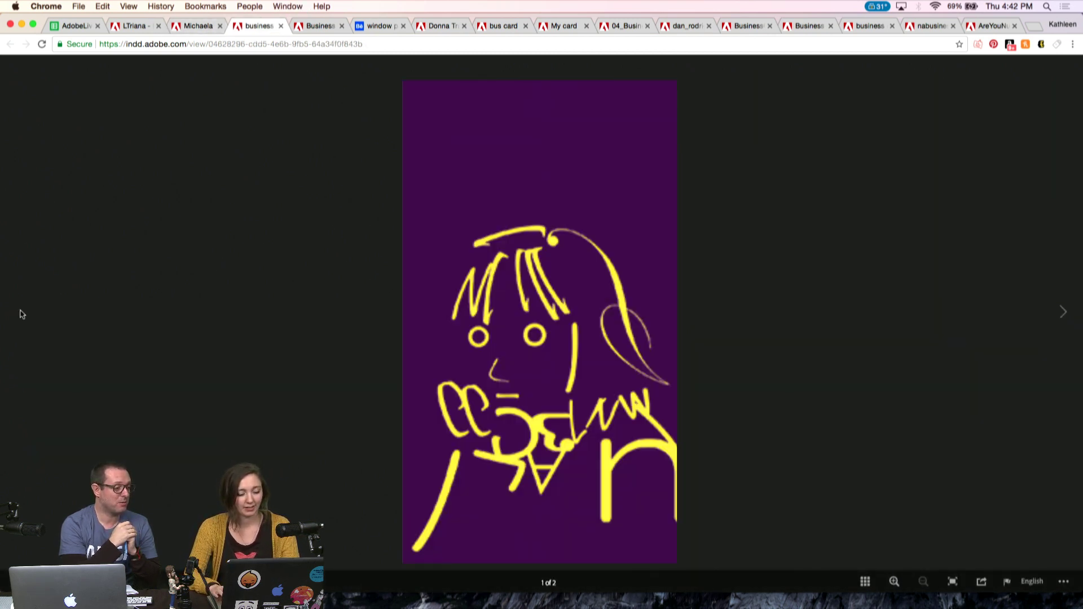
{"action": "key", "text": "ctrl+Tab"}
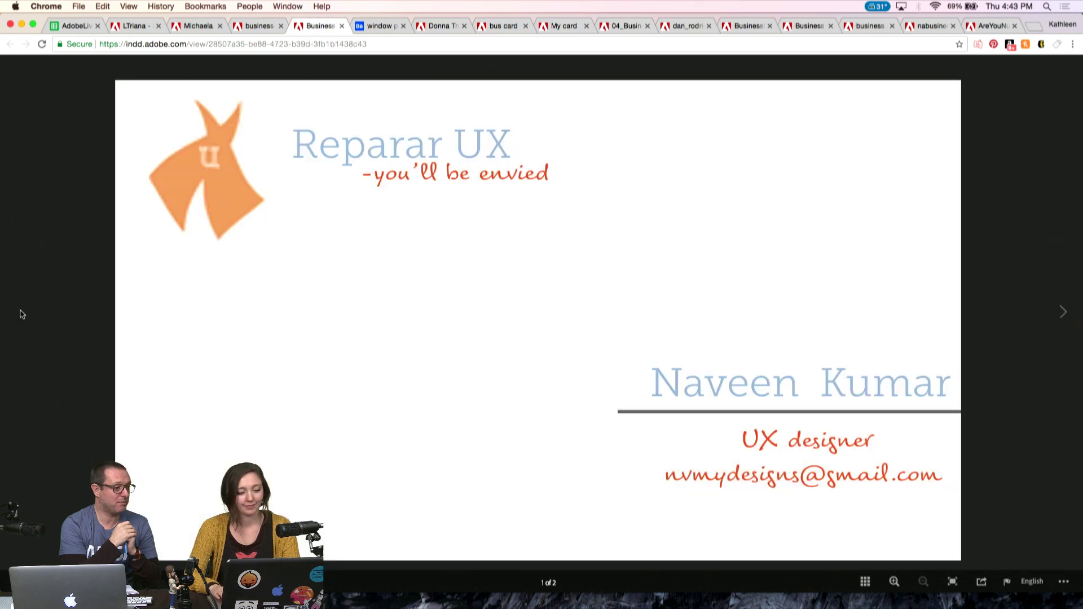
{"action": "key", "text": "ctrl+Tab"}
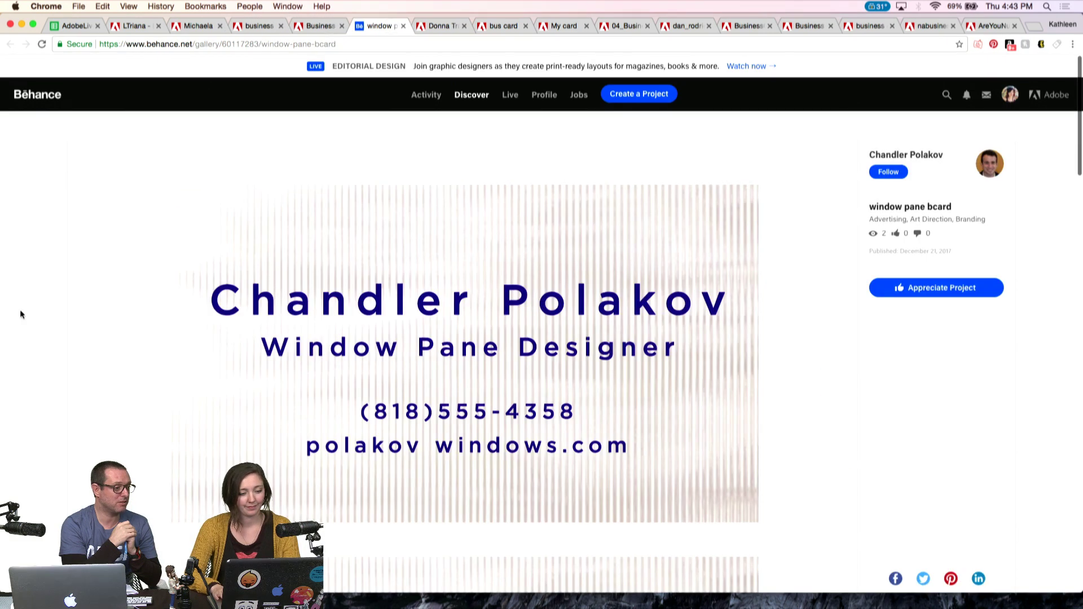
{"action": "key", "text": "ctrl+Tab"}
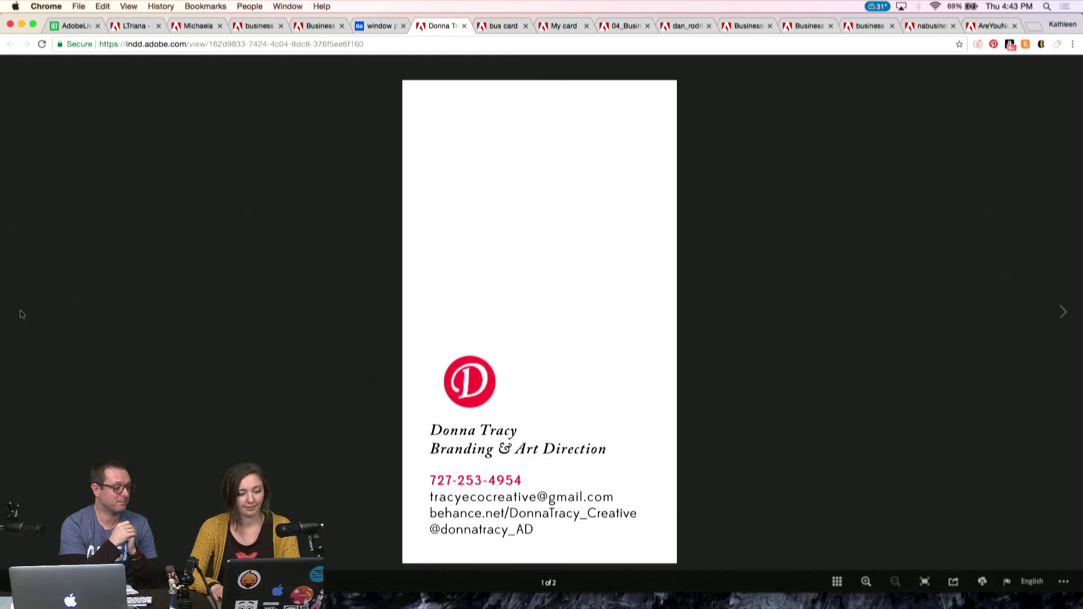
{"action": "key", "text": "ctrl+Tab"}
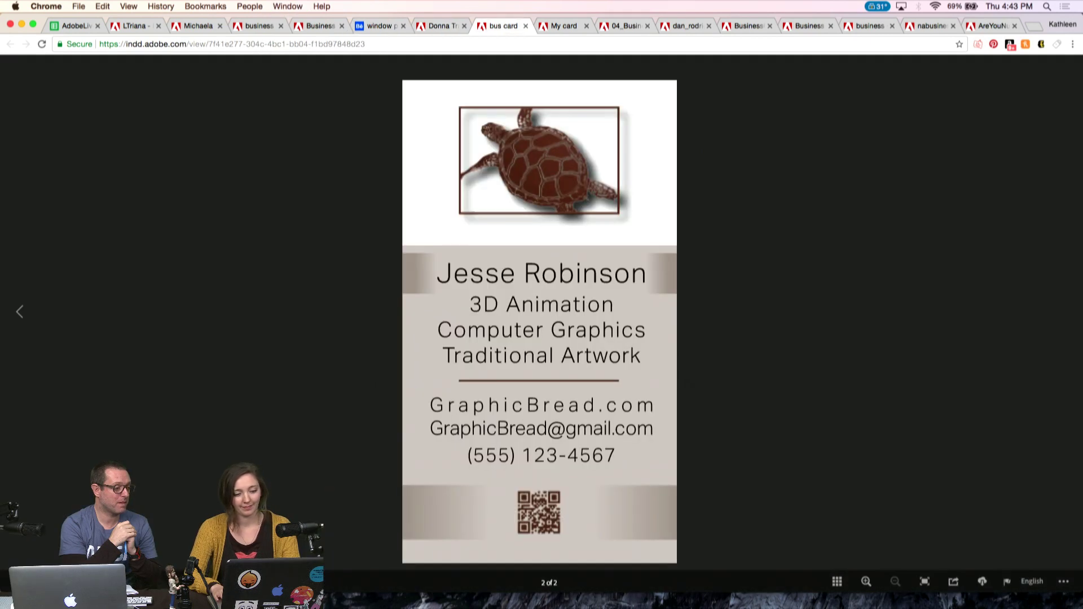
{"action": "key", "text": "ctrl+Tab"}
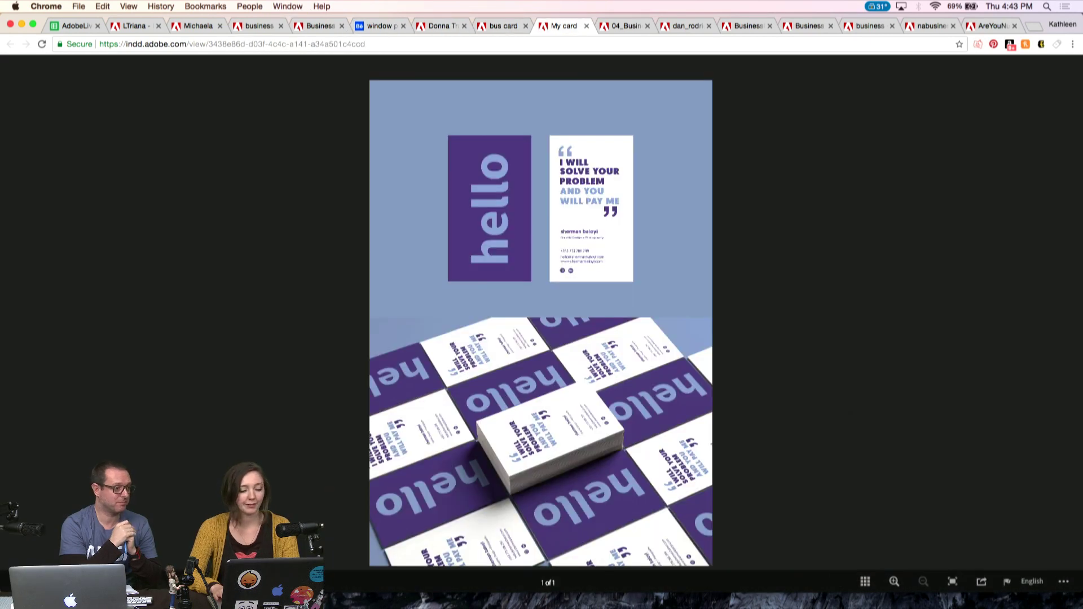
{"action": "key", "text": "ctrl+Tab"}
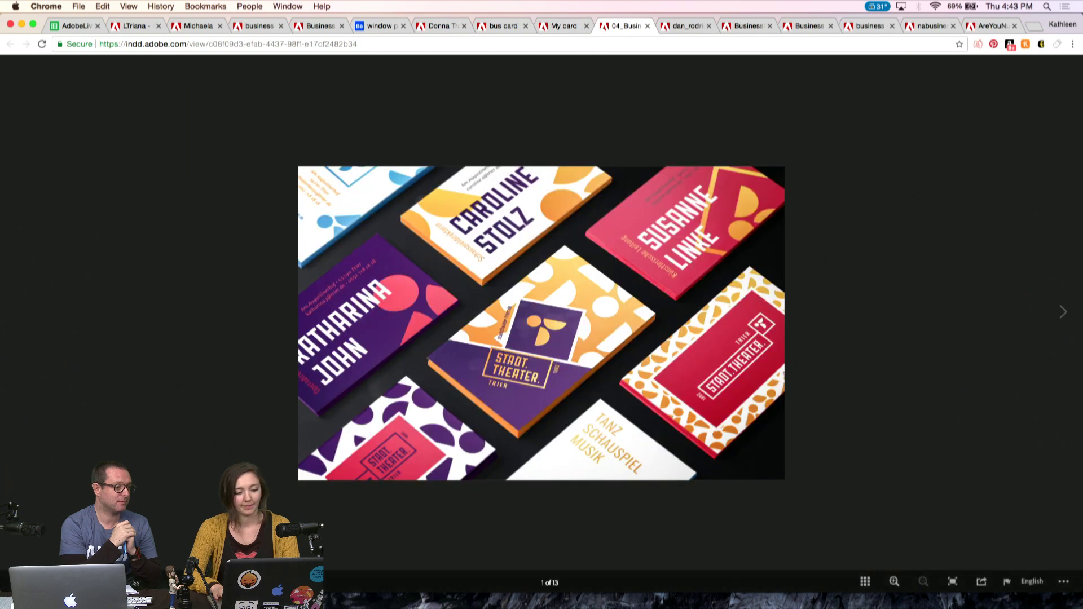
{"action": "key", "text": "ctrl+Tab"}
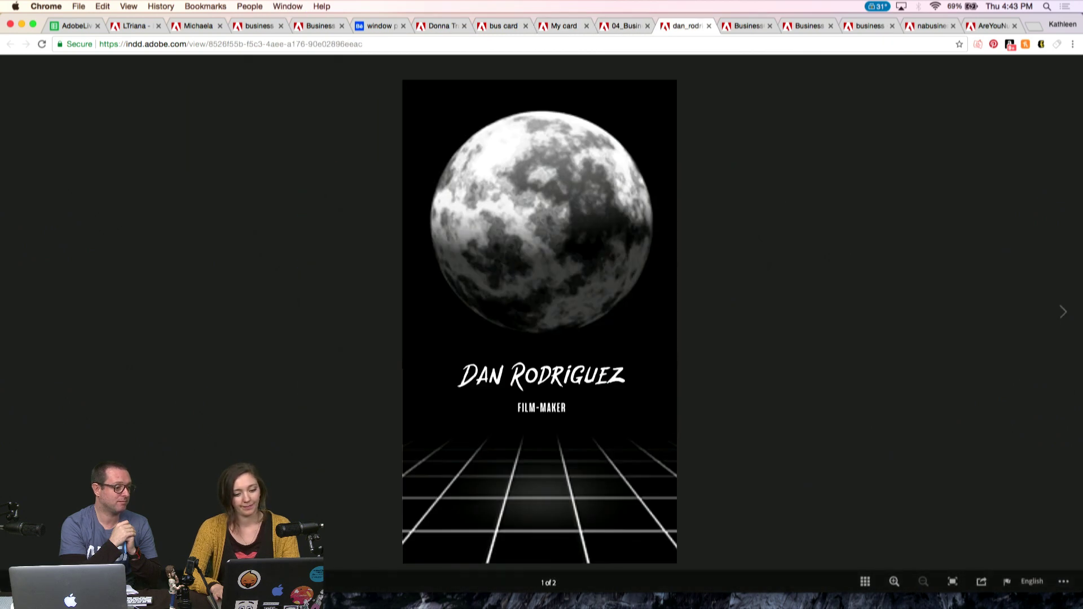
{"action": "key", "text": "ctrl+Tab"}
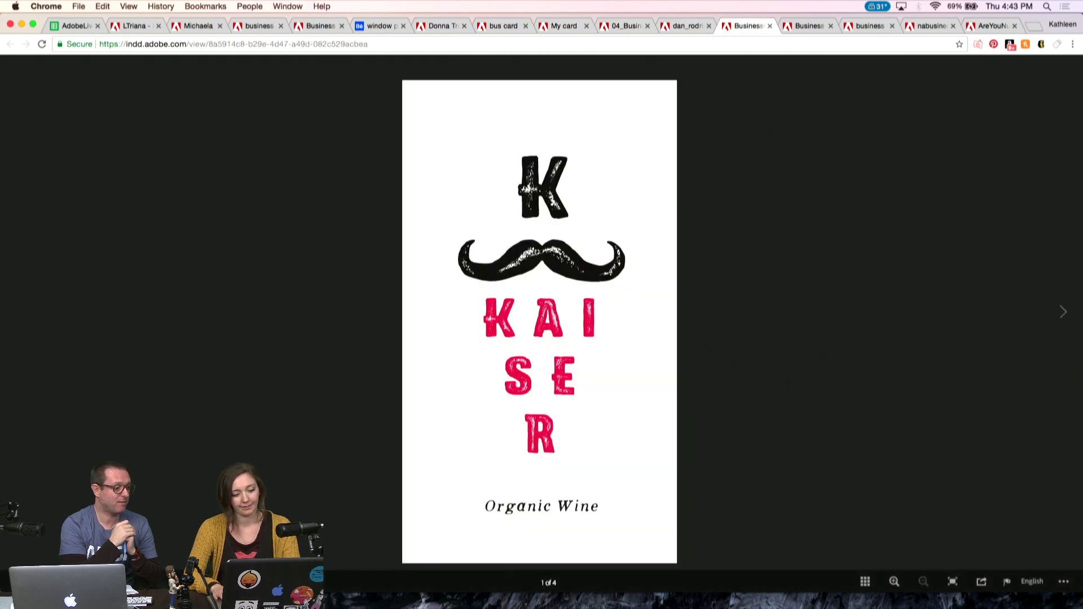
{"action": "key", "text": "ctrl+Tab"}
{"action": "key", "text": "ctrl+Tab"}
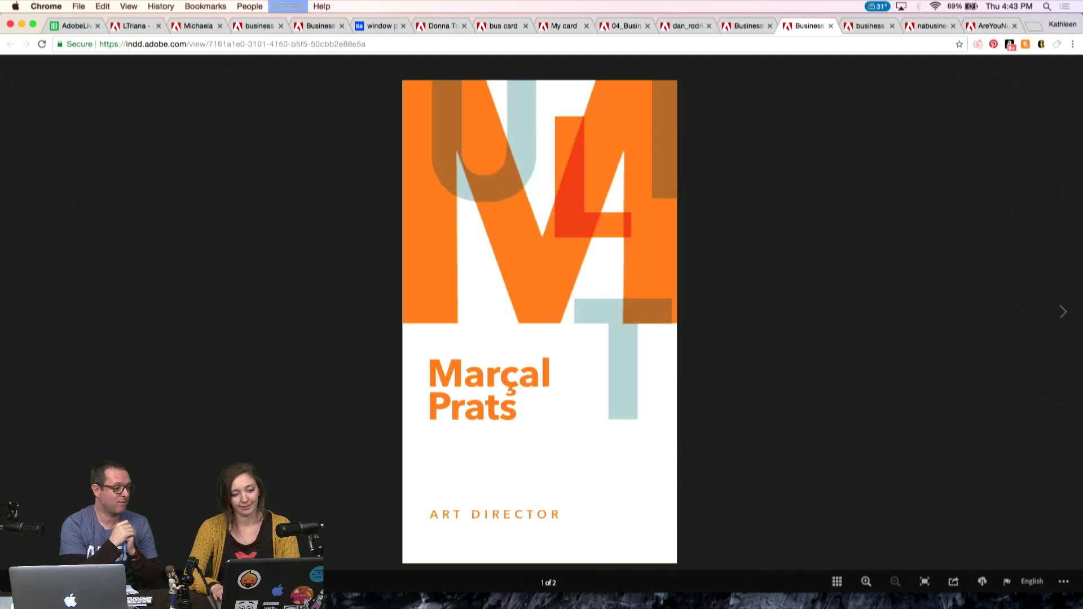
{"action": "key", "text": "ctrl+Tab"}
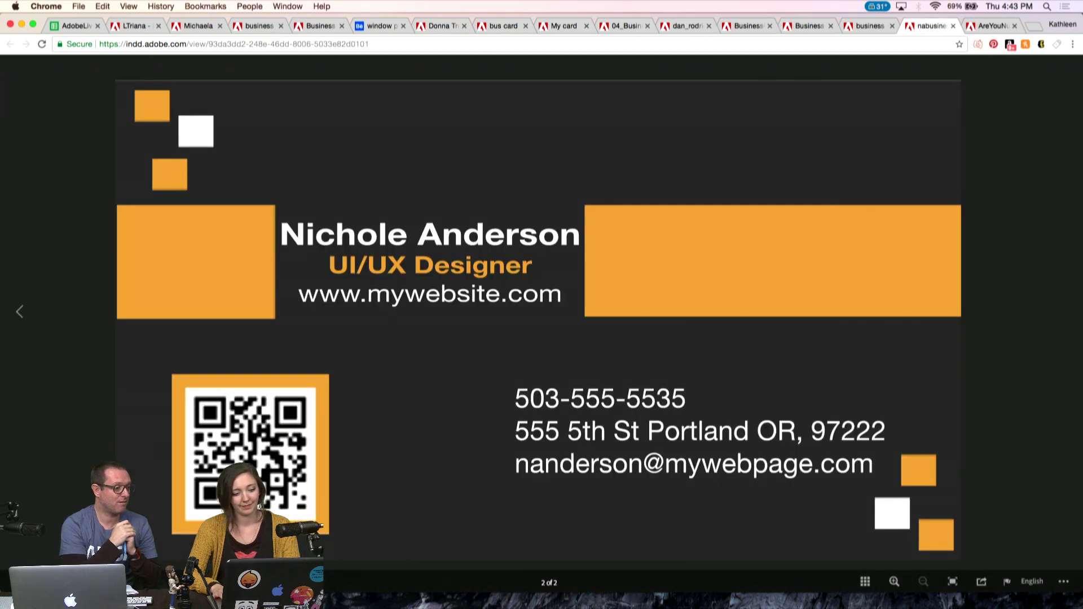
{"action": "key", "text": "ctrl+Tab"}
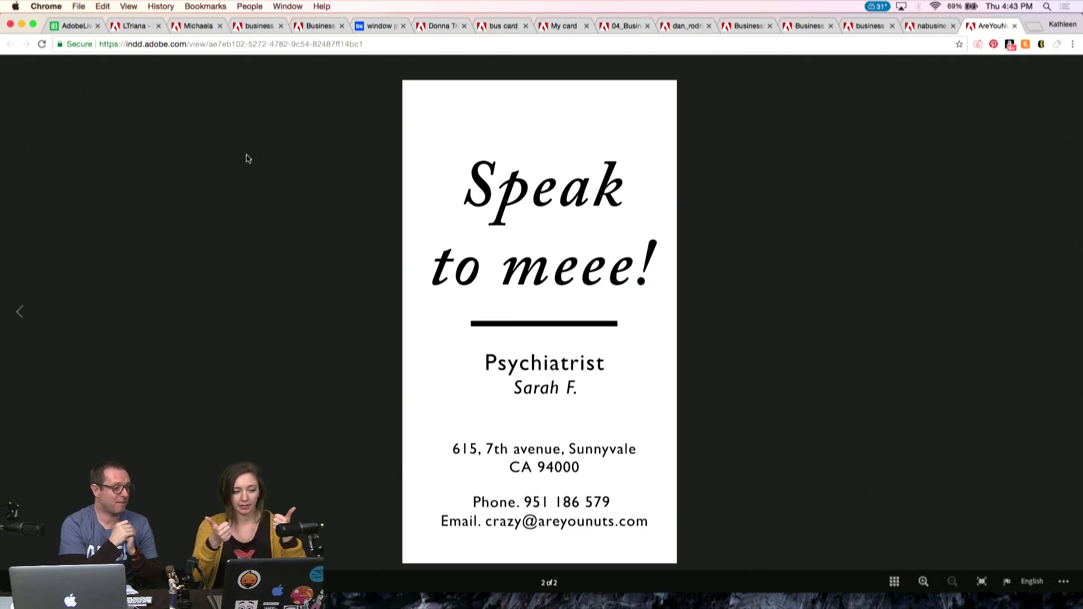
- Go back from the psychiatrist card past the Cupcake Specialist card to the Kaiser Organic Wine card
{"action": "key", "text": "super+alt+Left"}
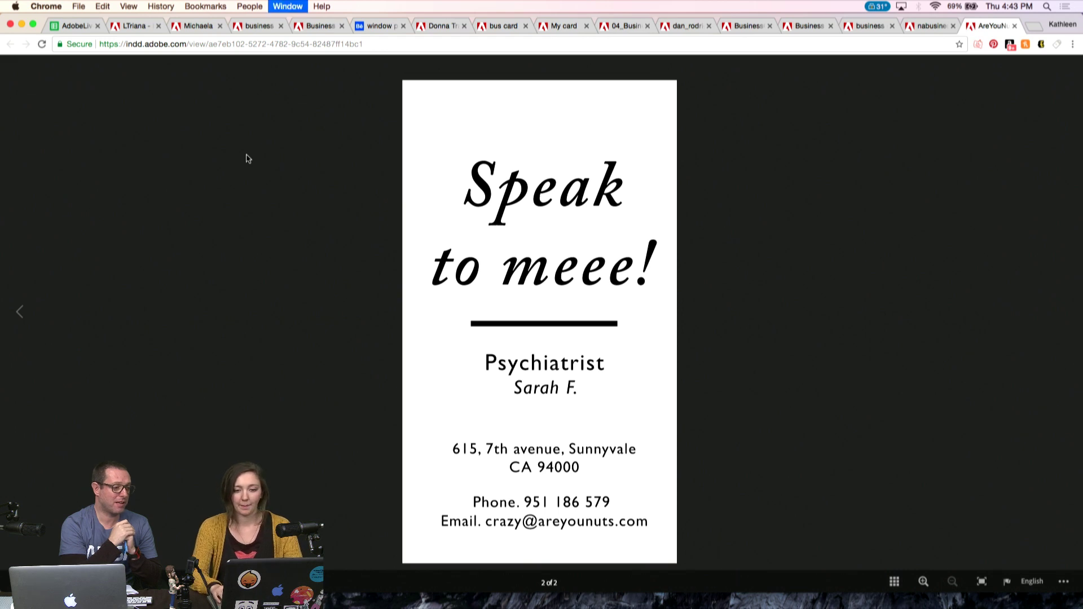
{"action": "key", "text": "super+alt+Left"}
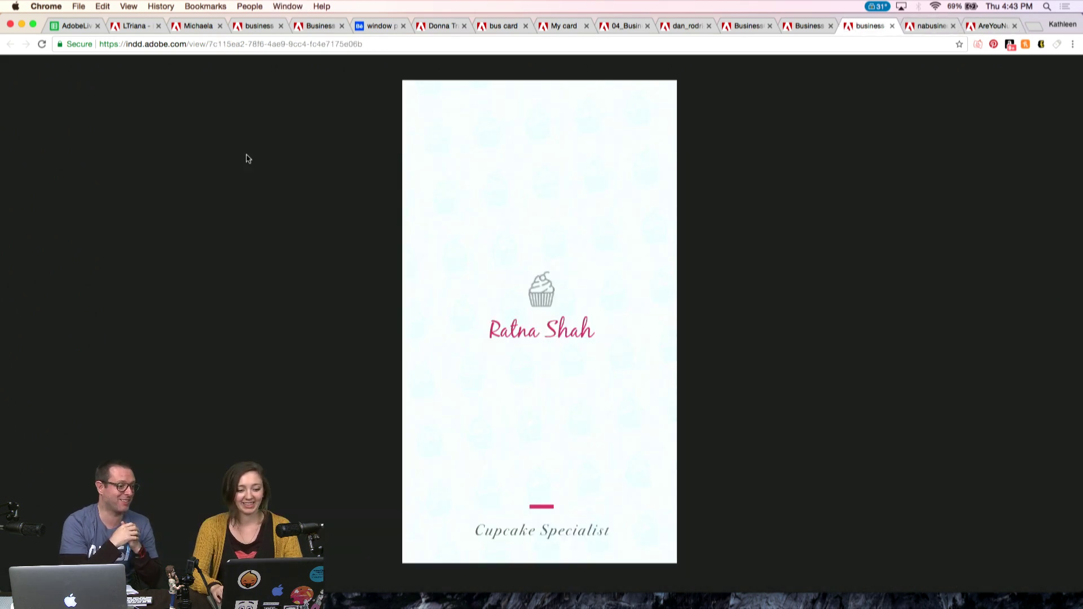
{"action": "key", "text": "super+alt+Left"}
{"action": "key", "text": "super+alt+Left"}
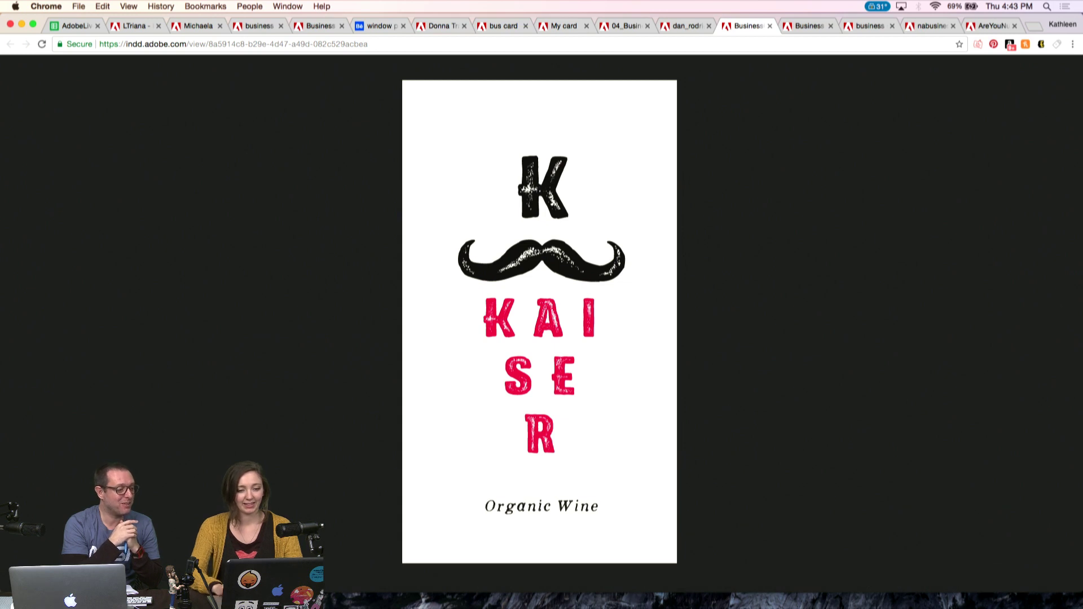
- Move the Kaiser Organic Wine card to the front of the open submissions and place the Stadt Theater Trier card set directly behind it
{"action": "left_click_drag", "start_coordinate": [743, 26], "coordinate": [151, 21]}
{"action": "left_click", "coordinate": [805, 26]}
{"action": "key", "text": "super+alt+Left"}
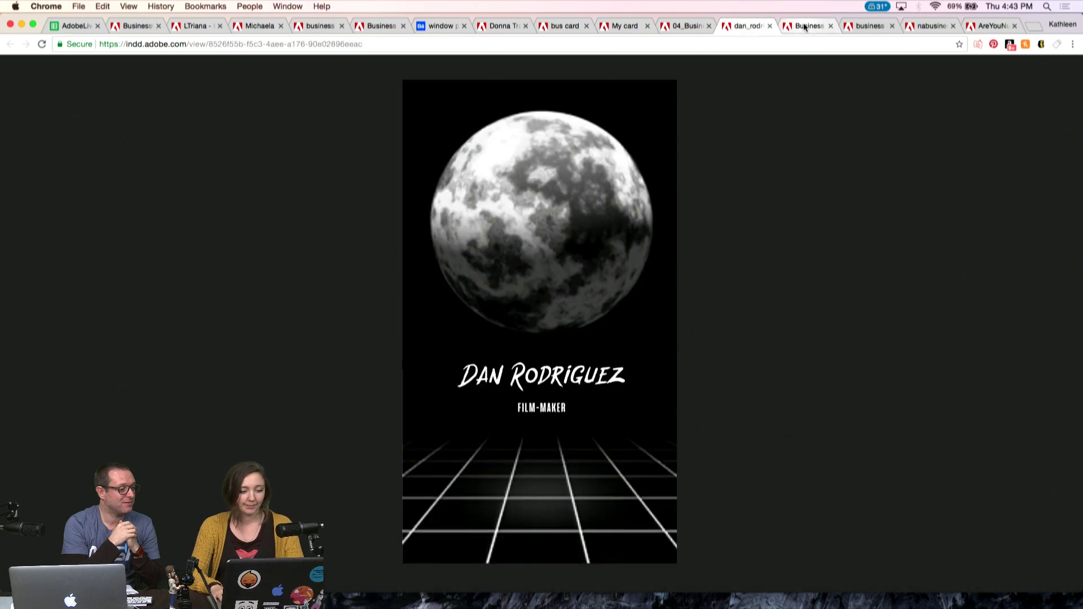
{"action": "key", "text": "super+alt+Left"}
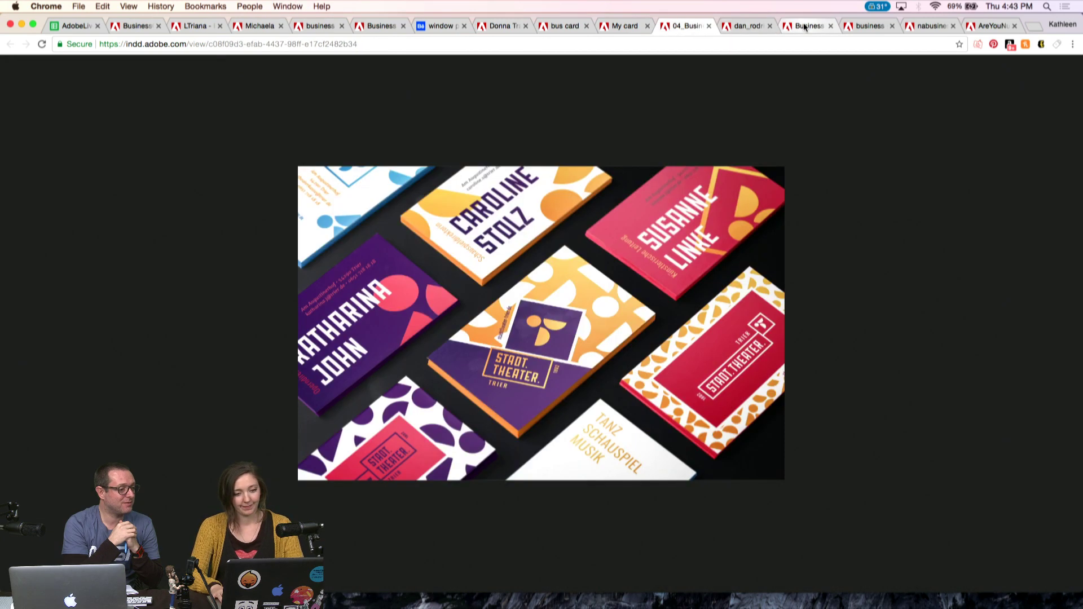
{"action": "key", "text": "super+alt+Left"}
{"action": "key", "text": "super+alt+Right"}
{"action": "left_click_drag", "start_coordinate": [688, 26], "coordinate": [172, 20]}
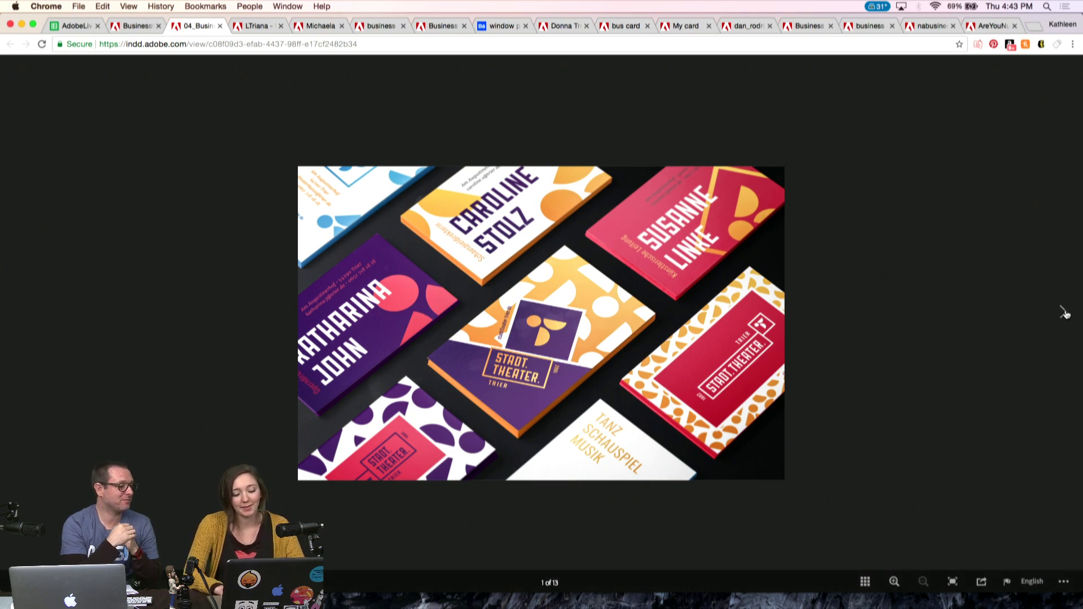
- Page through the Stadt Theater Trier set to the final Allvendo mockup and compare it briefly with the Kaiser Organic Wine card
{"action": "left_click", "coordinate": [1063, 312]}
{"action": "left_click", "coordinate": [1063, 312]}
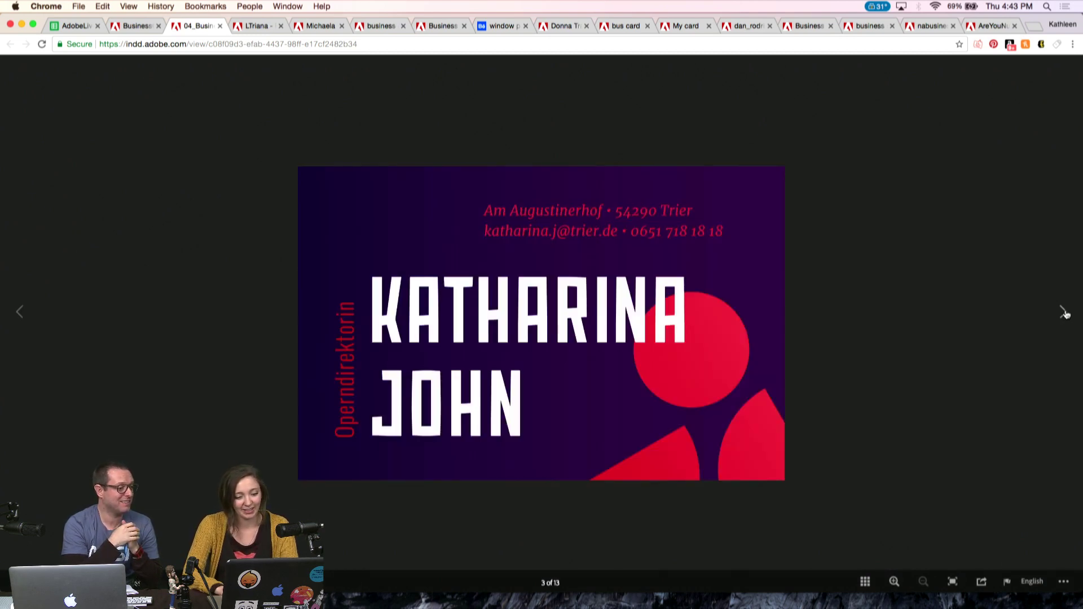
{"action": "left_click", "coordinate": [1063, 312]}
{"action": "left_click", "coordinate": [1063, 312]}
{"action": "left_click", "coordinate": [1062, 312]}
{"action": "left_click", "coordinate": [1062, 312]}
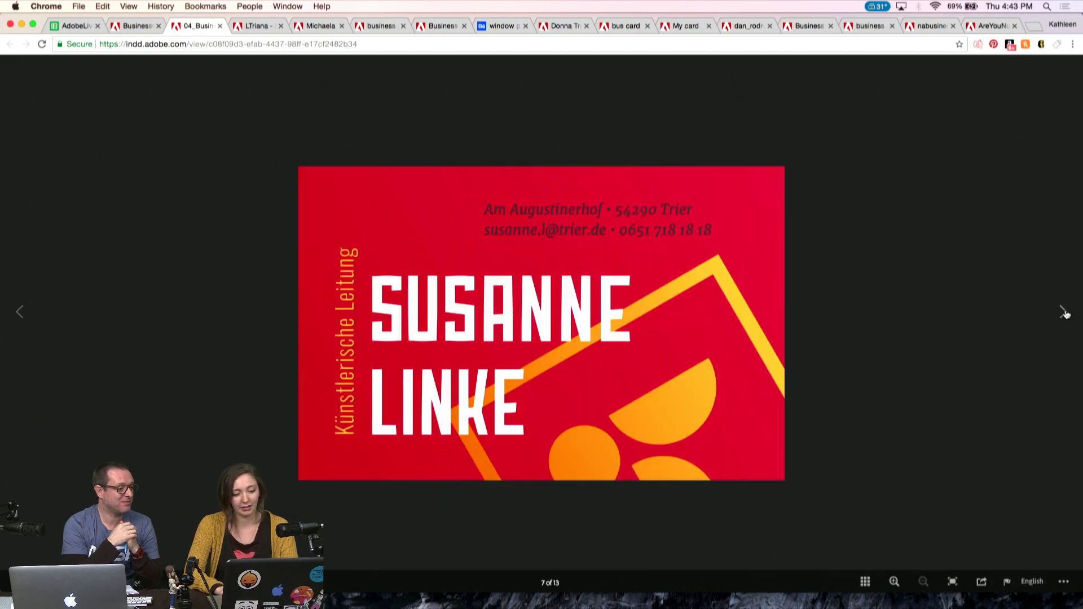
{"action": "left_click", "coordinate": [1063, 312]}
{"action": "left_click", "coordinate": [1063, 312]}
{"action": "left_click", "coordinate": [1063, 312]}
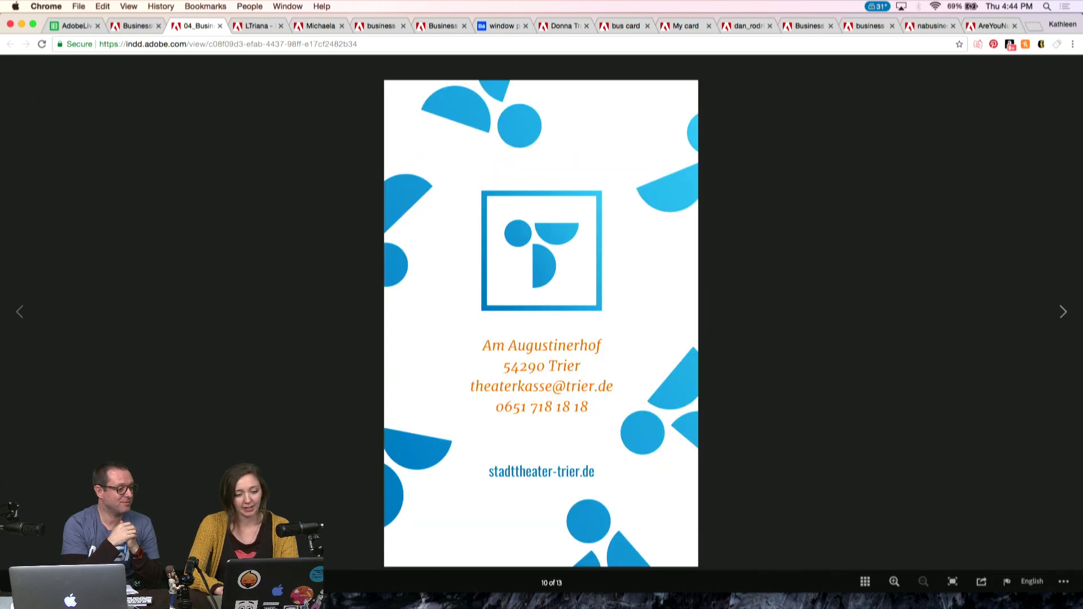
{"action": "left_click", "coordinate": [1063, 312]}
{"action": "left_click", "coordinate": [1063, 312]}
{"action": "left_click", "coordinate": [1063, 312]}
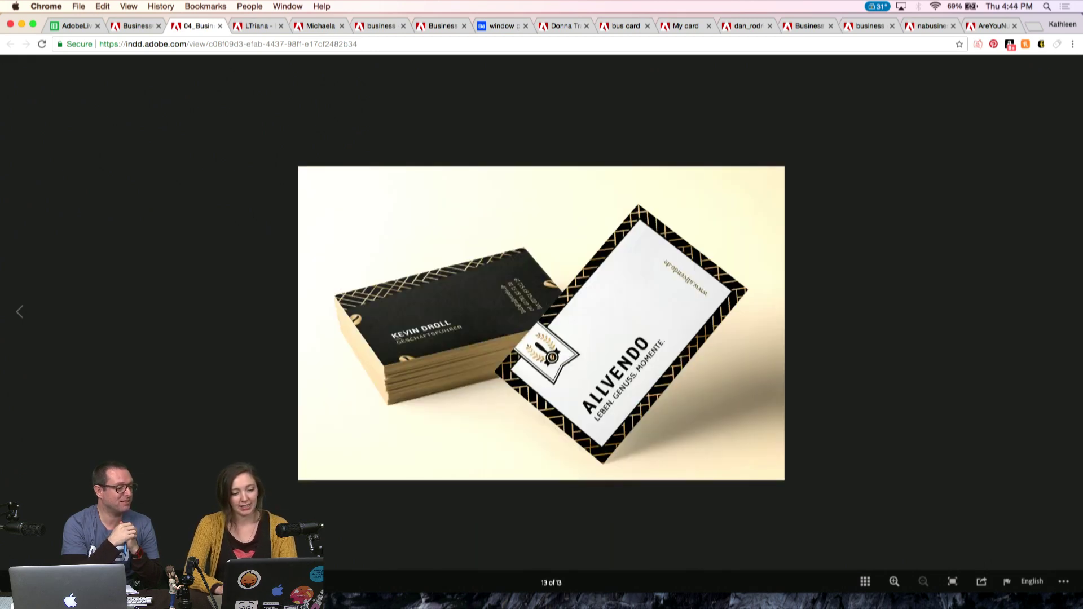
{"action": "key", "text": "ctrl+shift+Tab"}
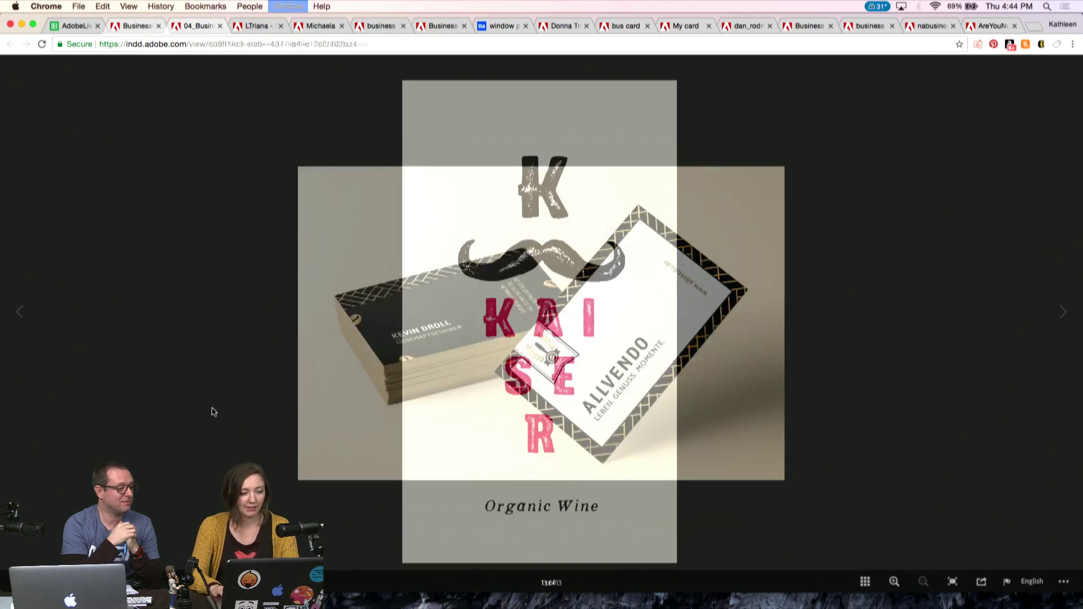
{"action": "key", "text": "ctrl+Tab"}
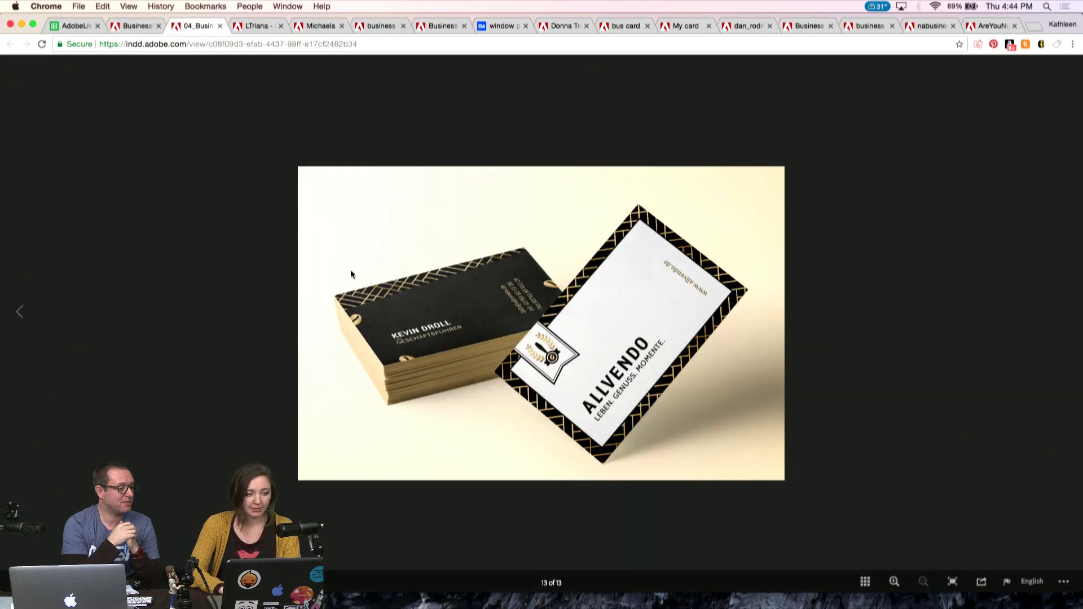
- Go back through the remaining submissions and move the Branding & Art Direction card directly behind the Kaiser Organic Wine card
{"action": "left_click", "coordinate": [934, 27]}
{"action": "key", "text": "ctrl+shift+Tab"}
{"action": "key", "text": "ctrl+shift+Tab"}
{"action": "key", "text": "ctrl+shift+Tab"}
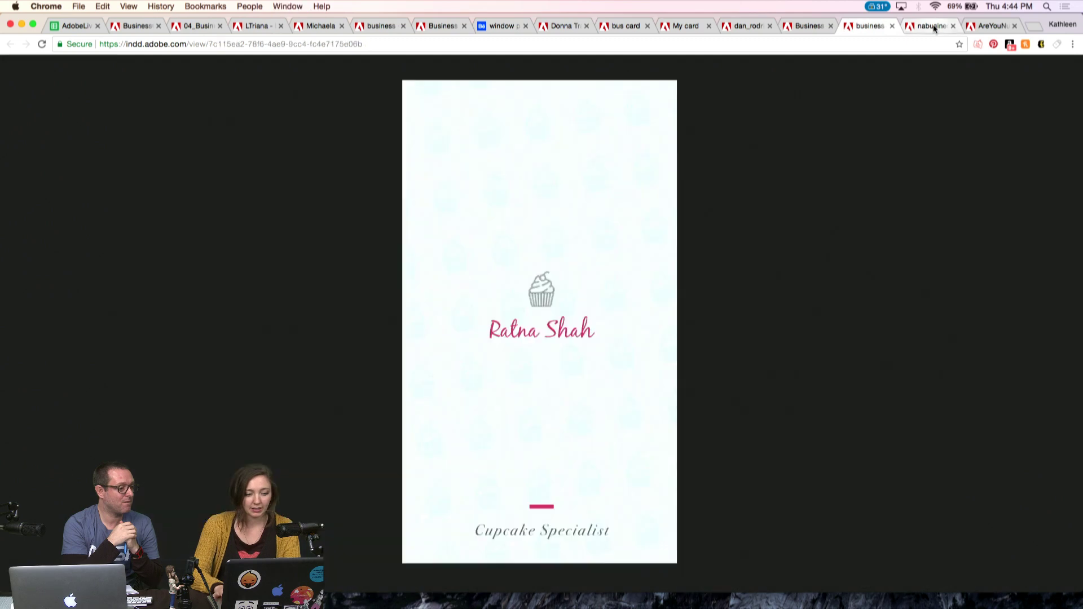
{"action": "key", "text": "ctrl+shift+Tab"}
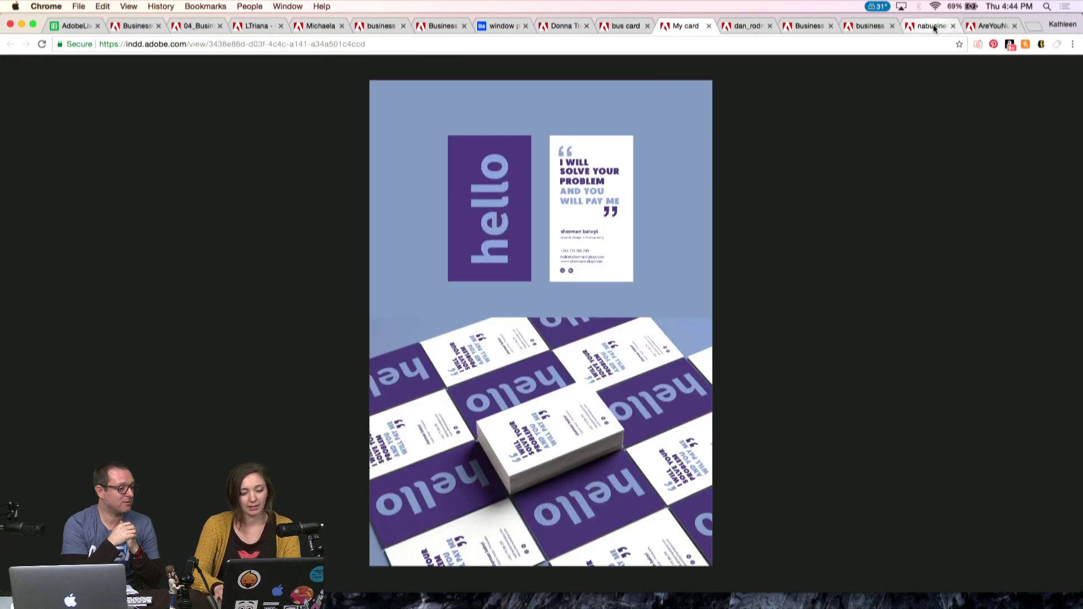
{"action": "key", "text": "ctrl+shift+Tab"}
{"action": "key", "text": "ctrl+shift+Tab"}
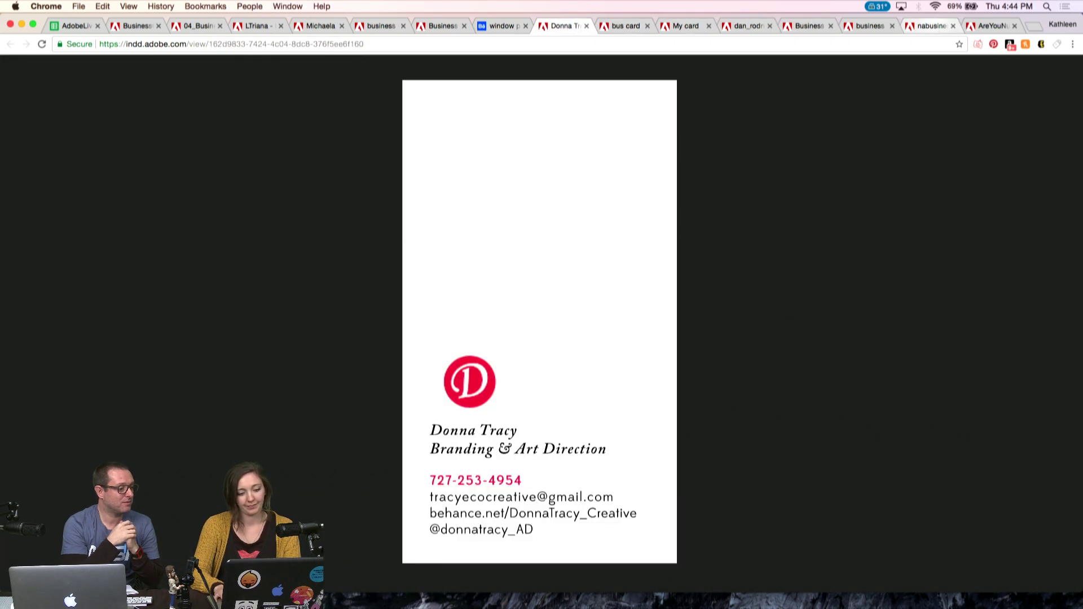
{"action": "key", "text": "ctrl+shift+Tab"}
{"action": "key", "text": "ctrl+Tab"}
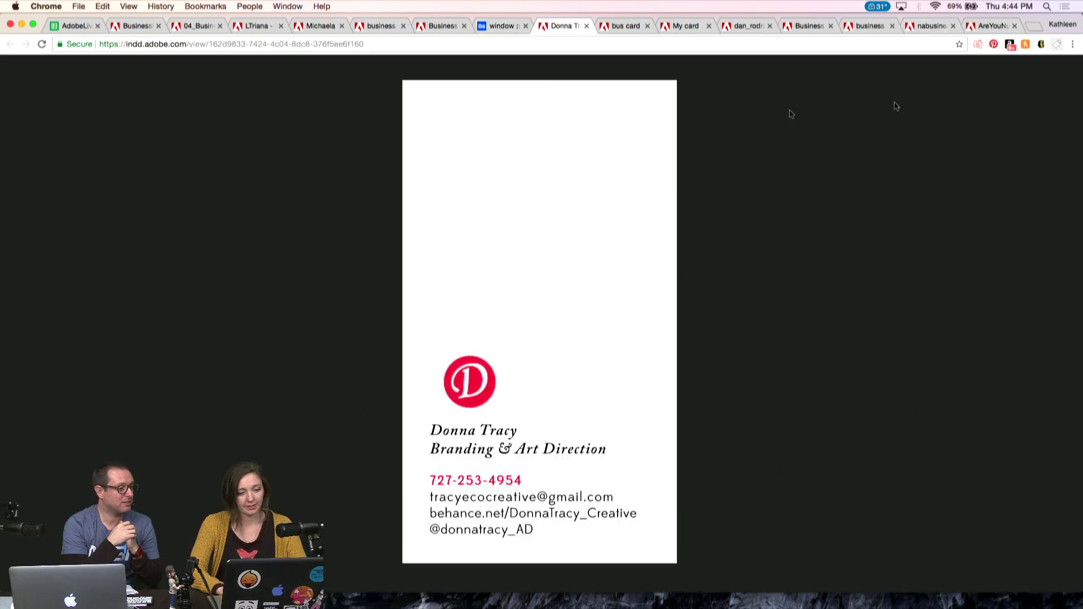
{"action": "left_click_drag", "start_coordinate": [550, 26], "coordinate": [197, 34]}
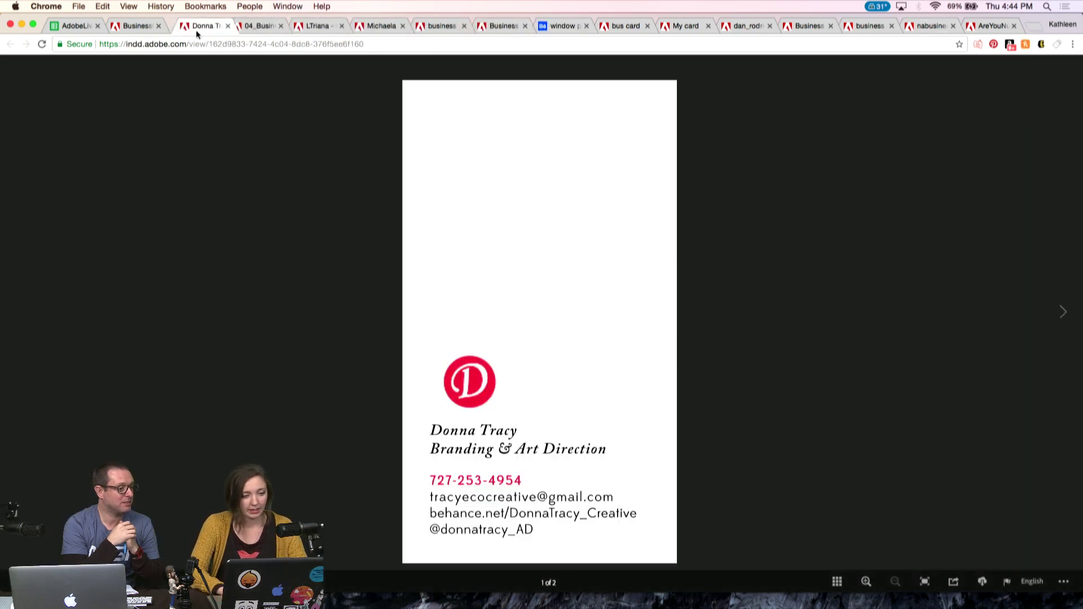
- Move the Behance window pane card directly behind the Kaiser Organic Wine card in the order of submissions
{"action": "left_click", "coordinate": [617, 27]}
{"action": "key", "text": "ctrl+shift+Tab"}
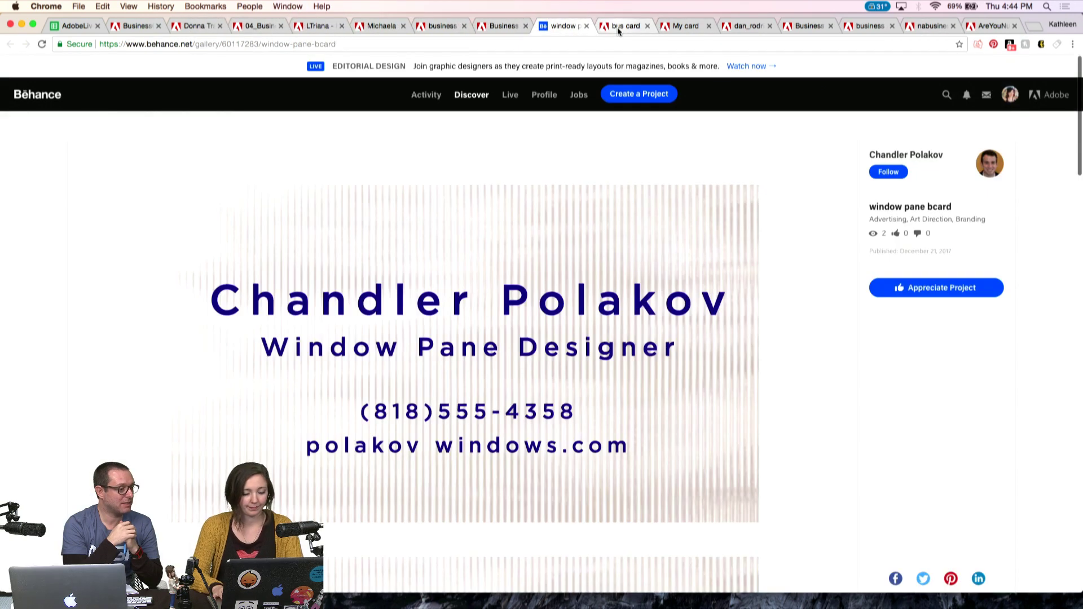
{"action": "left_click_drag", "start_coordinate": [569, 26], "coordinate": [200, 27]}
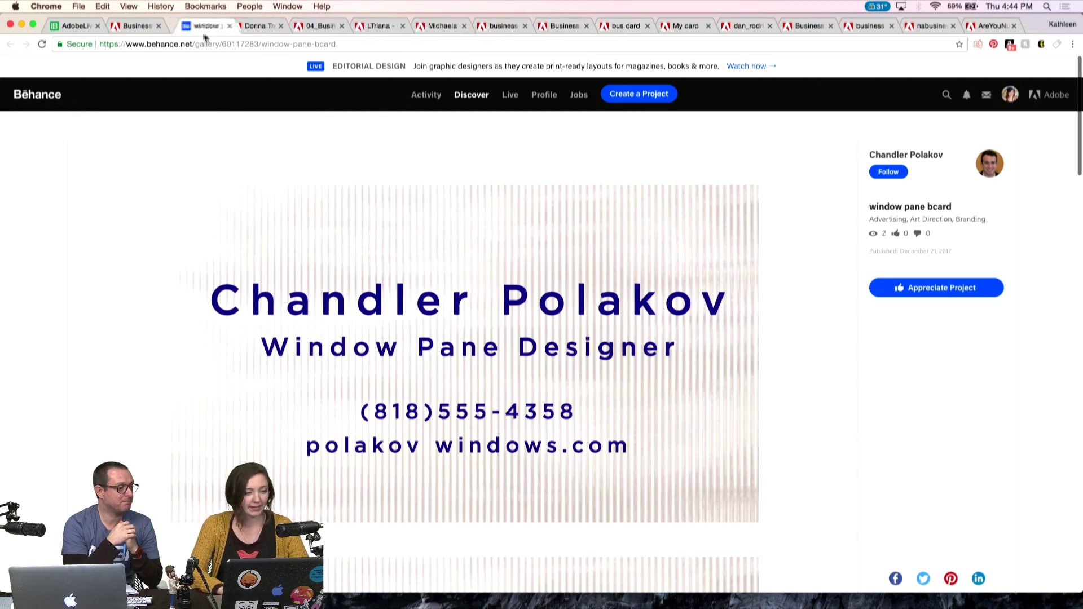
- Place the purple portrait card directly behind the window pane card and show its contact side
{"action": "left_click", "coordinate": [617, 26]}
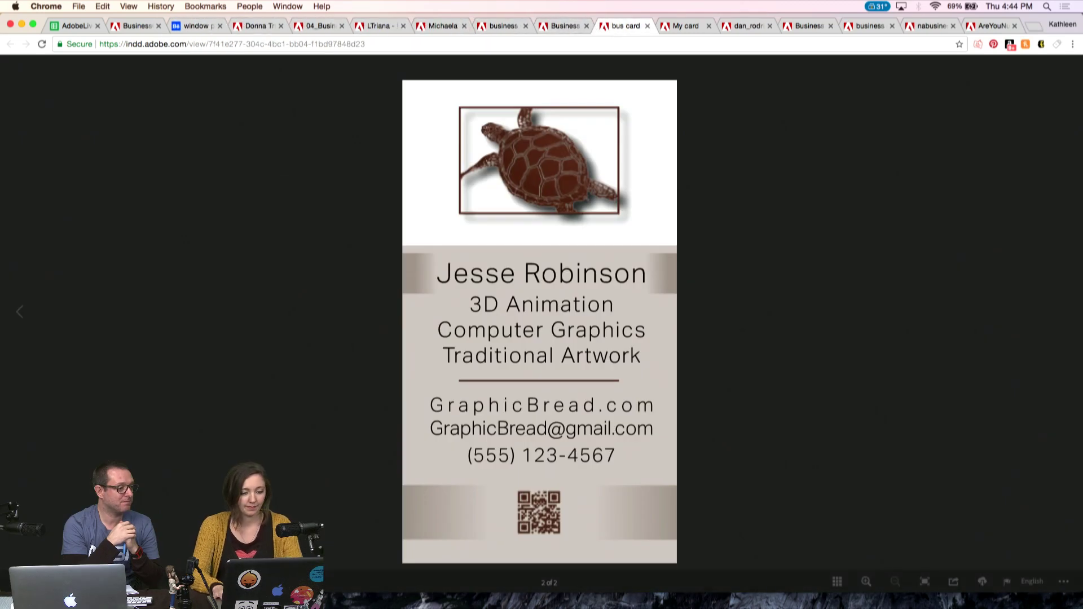
{"action": "key", "text": "ctrl+shift+Tab"}
{"action": "key", "text": "ctrl+shift+Tab"}
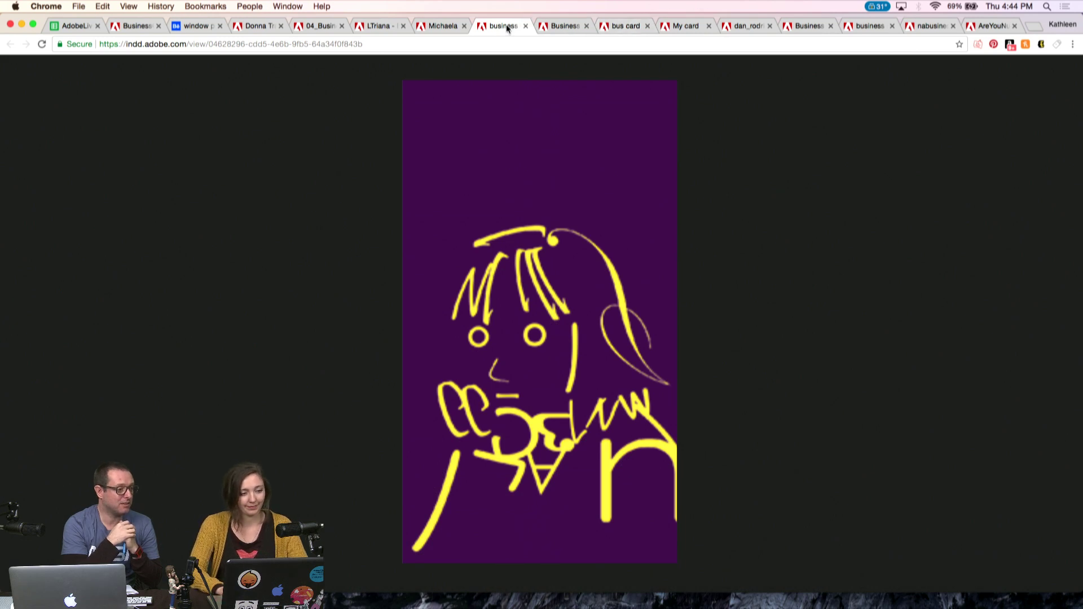
{"action": "left_click_drag", "start_coordinate": [507, 28], "coordinate": [263, 27]}
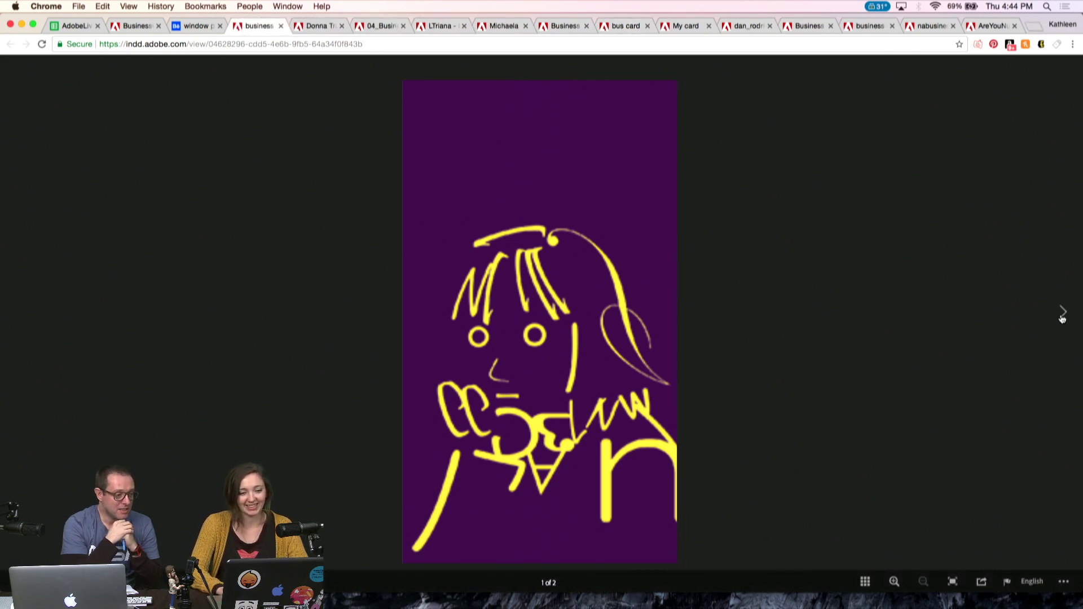
{"action": "left_click", "coordinate": [1063, 315]}
- View the Reparar UX card and both sides of the wood artist's card, ending on the winged logo
{"action": "left_click", "coordinate": [561, 26]}
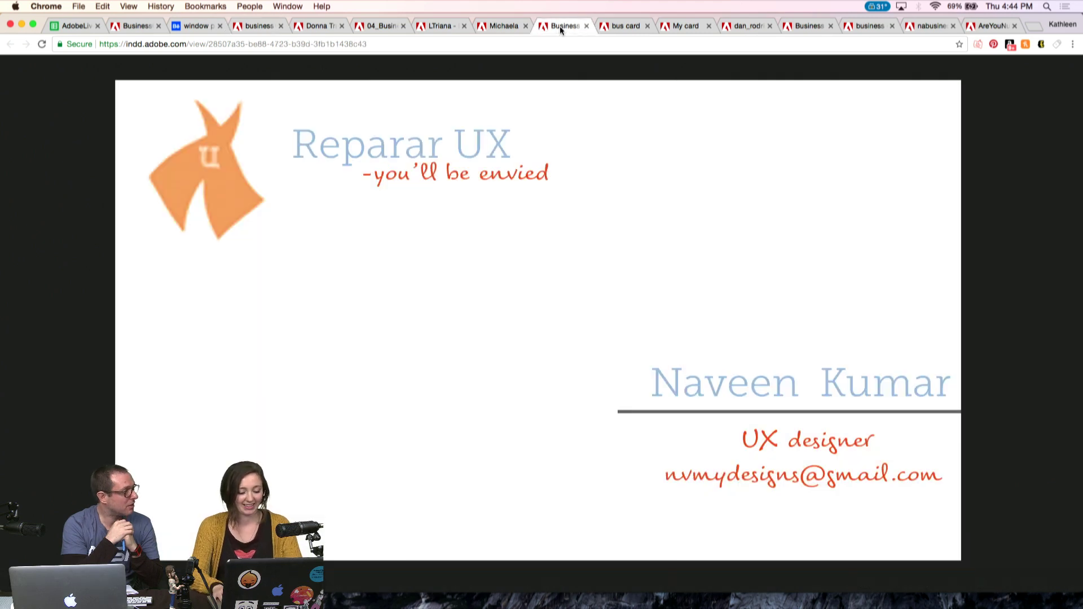
{"action": "key", "text": "ctrl+shift+Tab"}
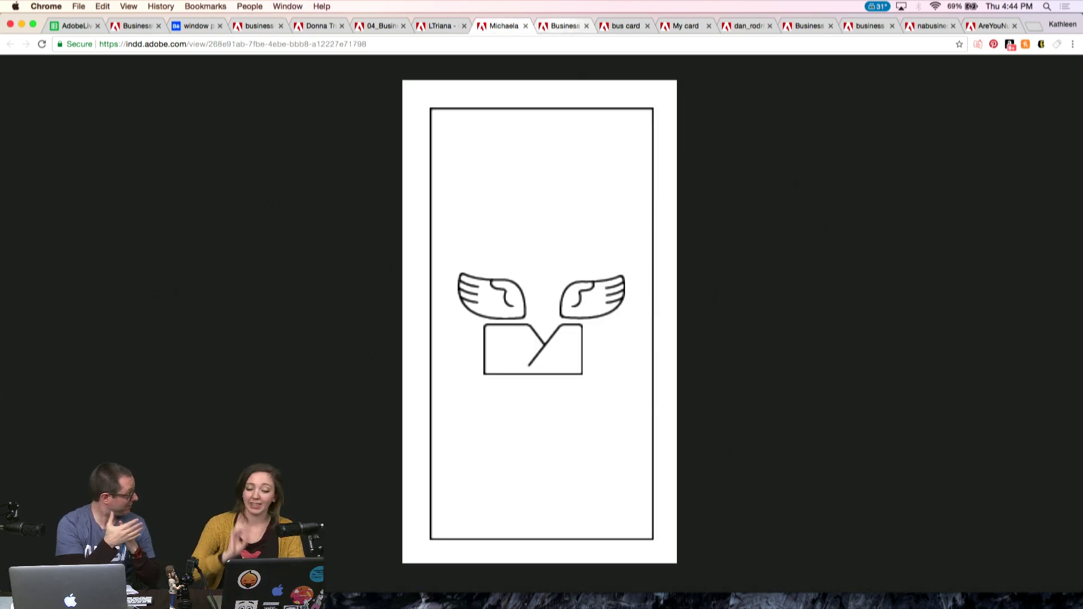
{"action": "left_click", "coordinate": [1063, 314]}
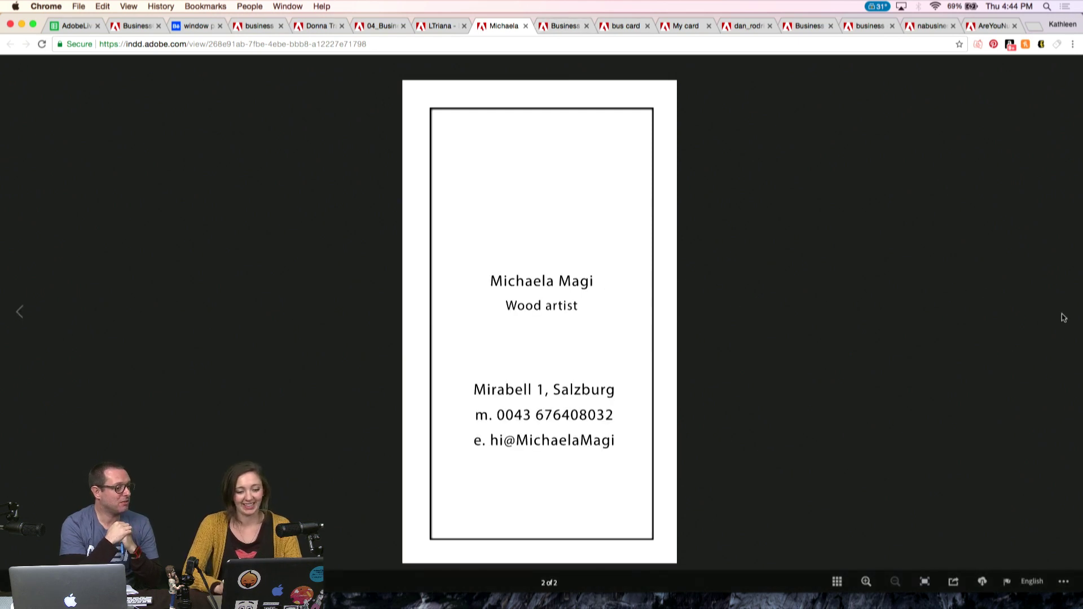
{"action": "left_click", "coordinate": [19, 313]}
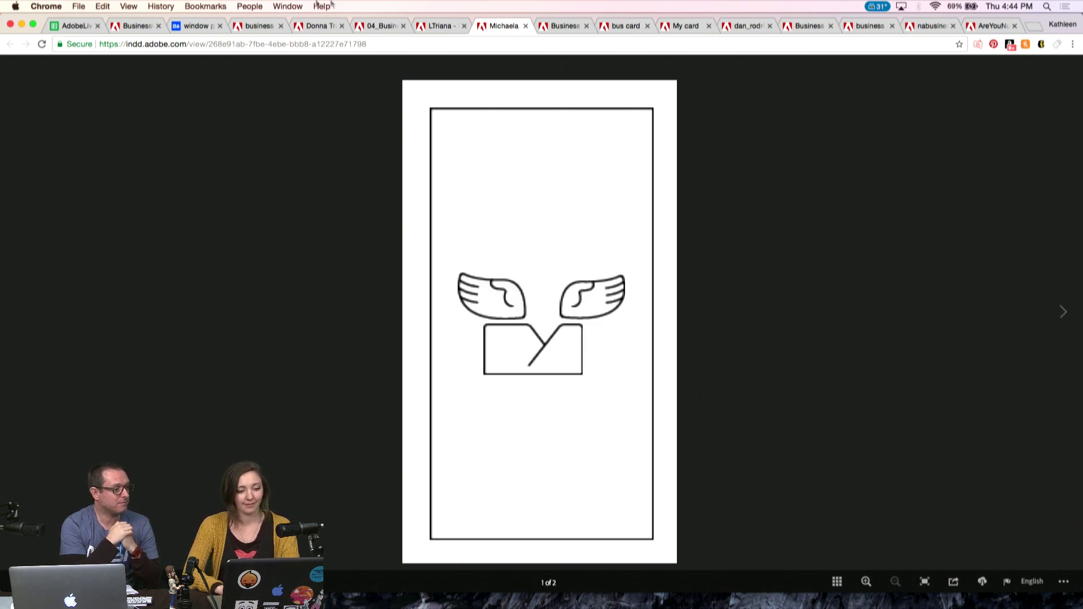
- View both sides of the triala card and go back through the favoured submissions to the window pane card
{"action": "left_click", "coordinate": [442, 27]}
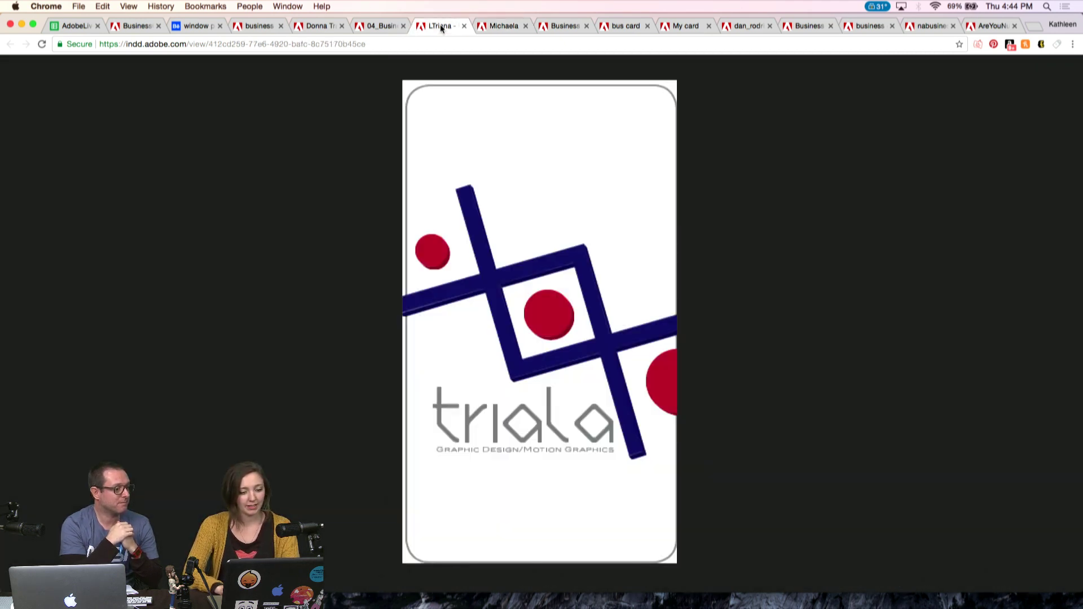
{"action": "left_click", "coordinate": [1065, 312]}
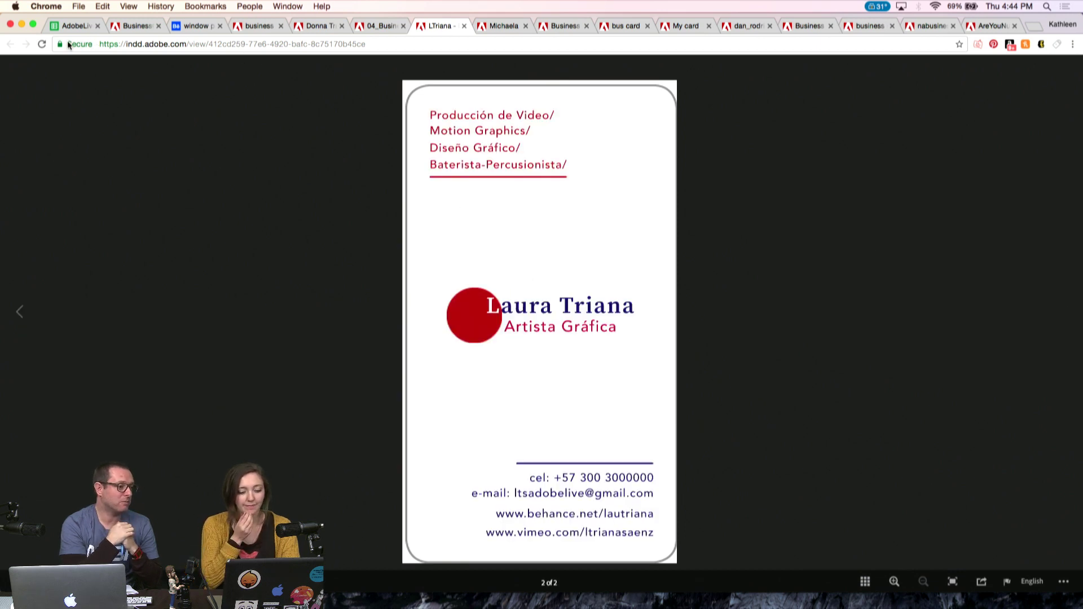
{"action": "key", "text": "super+alt+Left"}
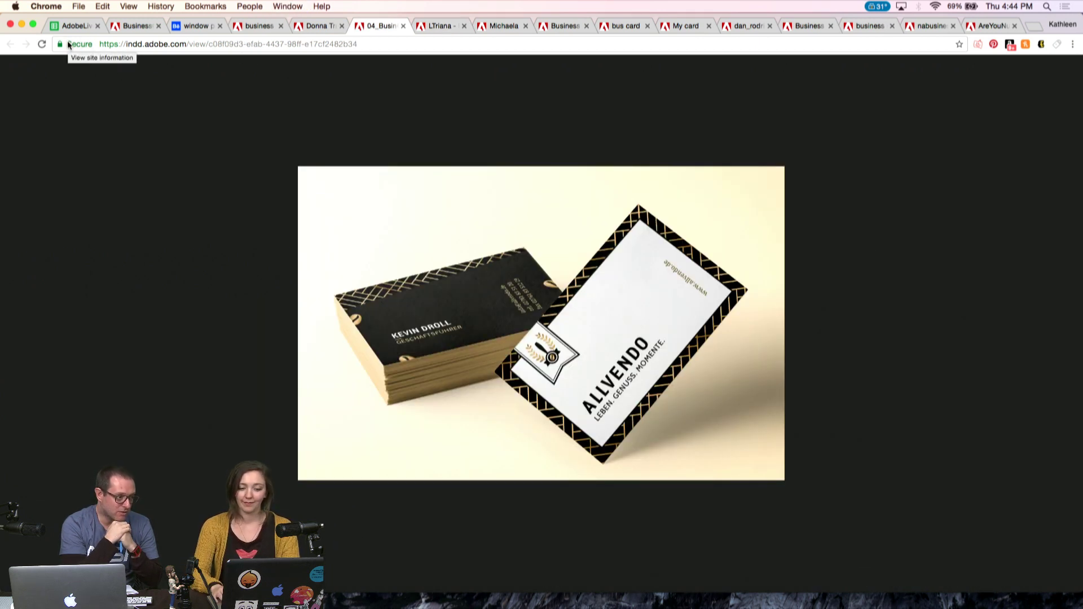
{"action": "key", "text": "super+alt+Left"}
{"action": "key", "text": "super+alt+Left"}
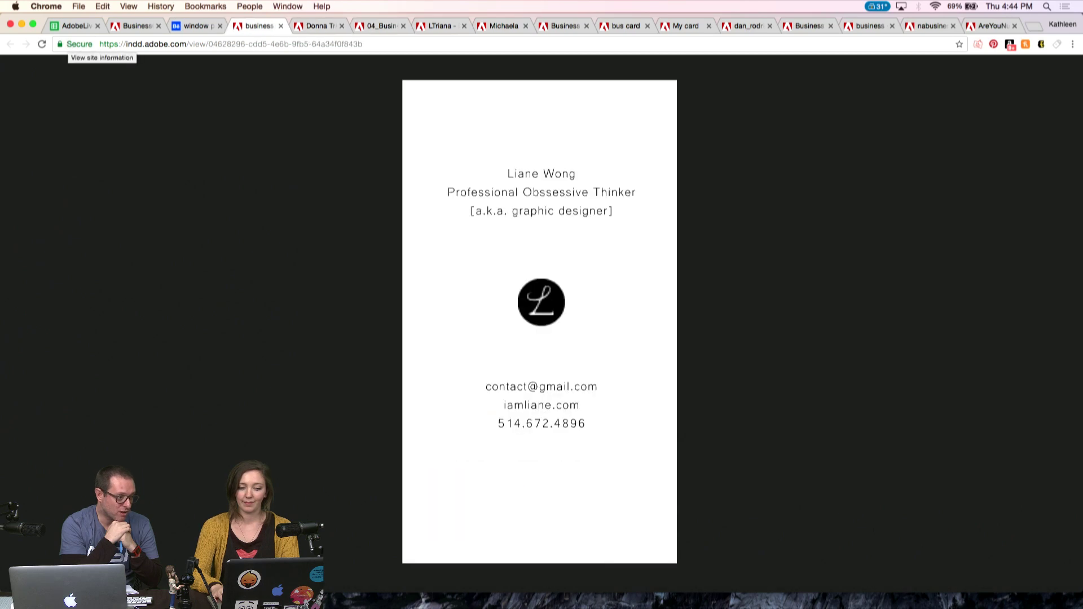
{"action": "key", "text": "super+alt+Left"}
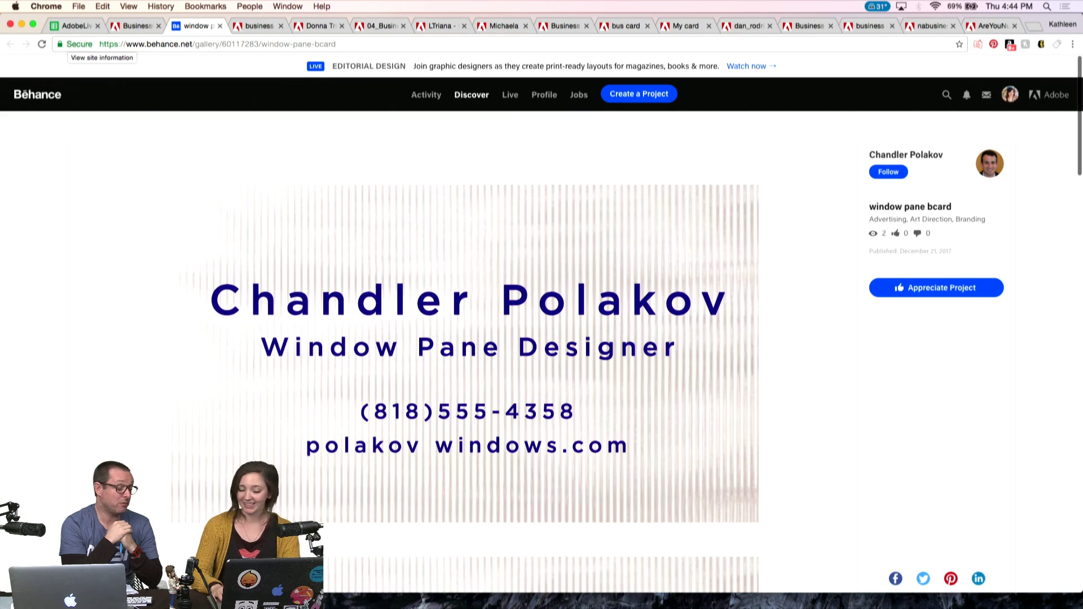
- Examine the window pane card's front, mirrored back and hand-held mockup on its Behance project page
{"action": "scroll", "coordinate": [137, 251], "scroll_direction": "down", "scroll_amount": 1}
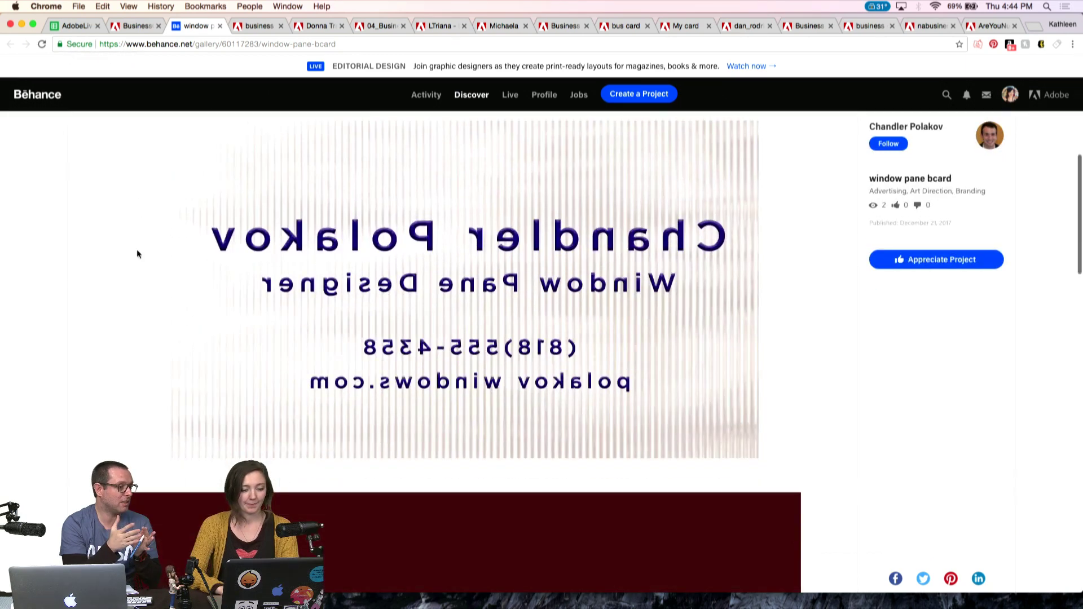
{"action": "scroll", "coordinate": [137, 254], "scroll_direction": "down", "scroll_amount": 6}
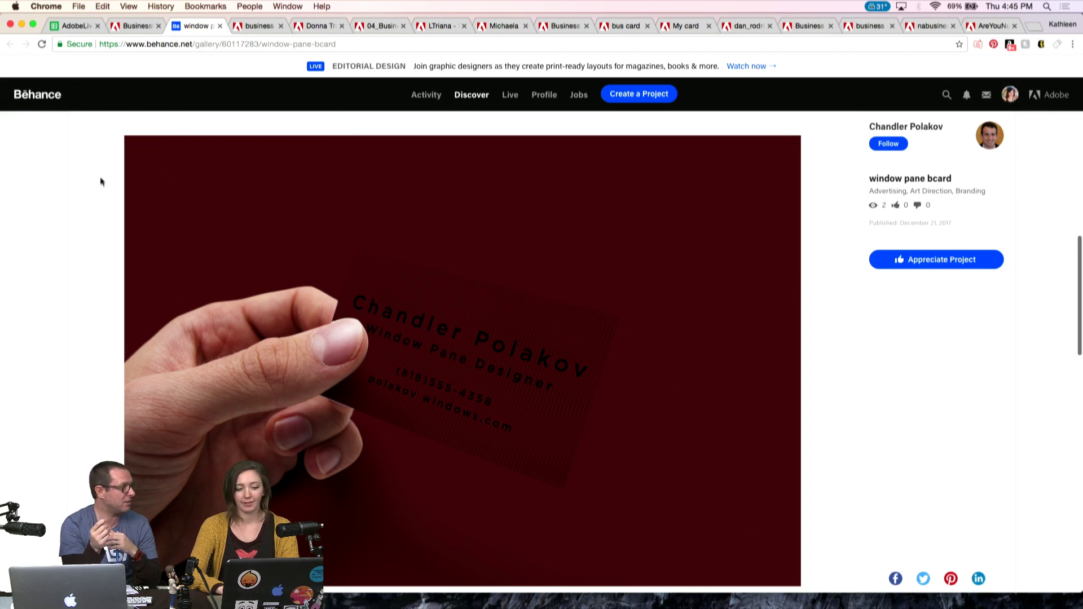
{"action": "scroll", "coordinate": [150, 295], "scroll_direction": "down", "scroll_amount": 3}
{"action": "scroll", "coordinate": [782, 112], "scroll_direction": "up", "scroll_amount": 3}
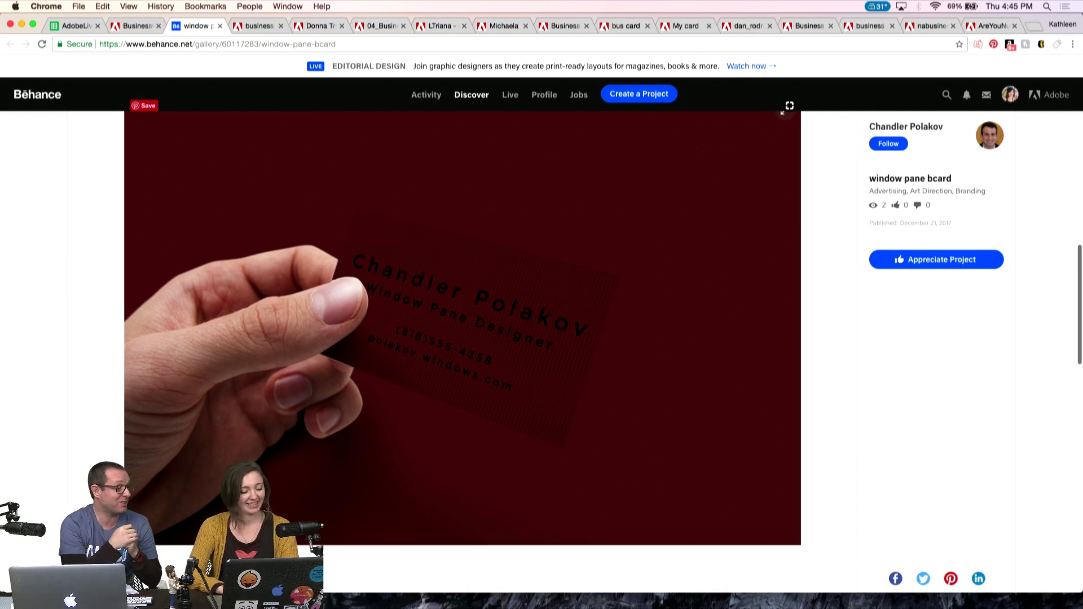
{"action": "scroll", "coordinate": [236, 345], "scroll_direction": "up", "scroll_amount": 2}
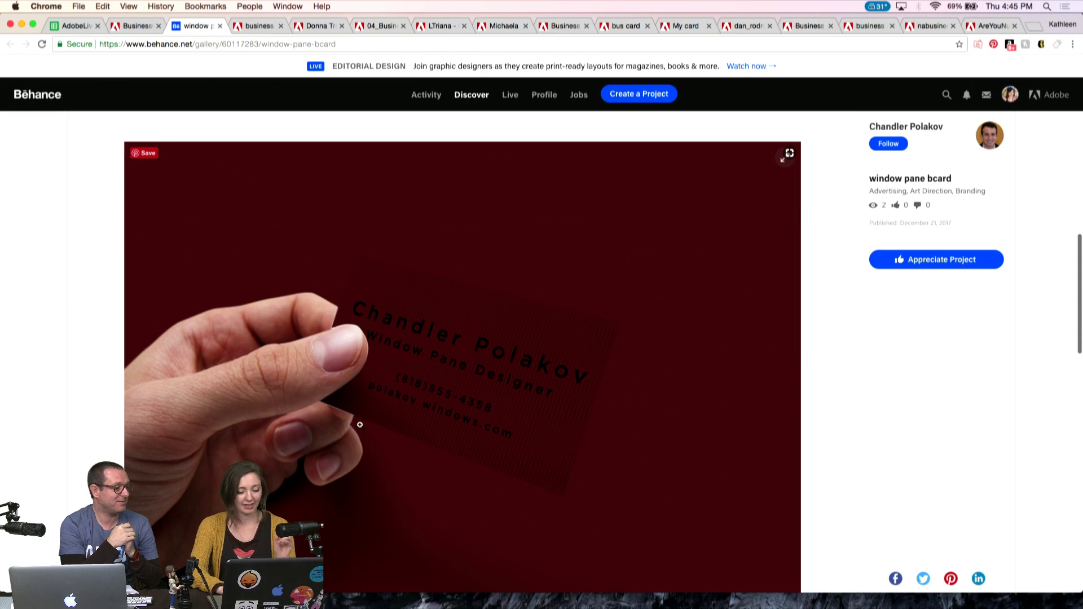
{"action": "scroll", "coordinate": [243, 268], "scroll_direction": "up", "scroll_amount": 10}
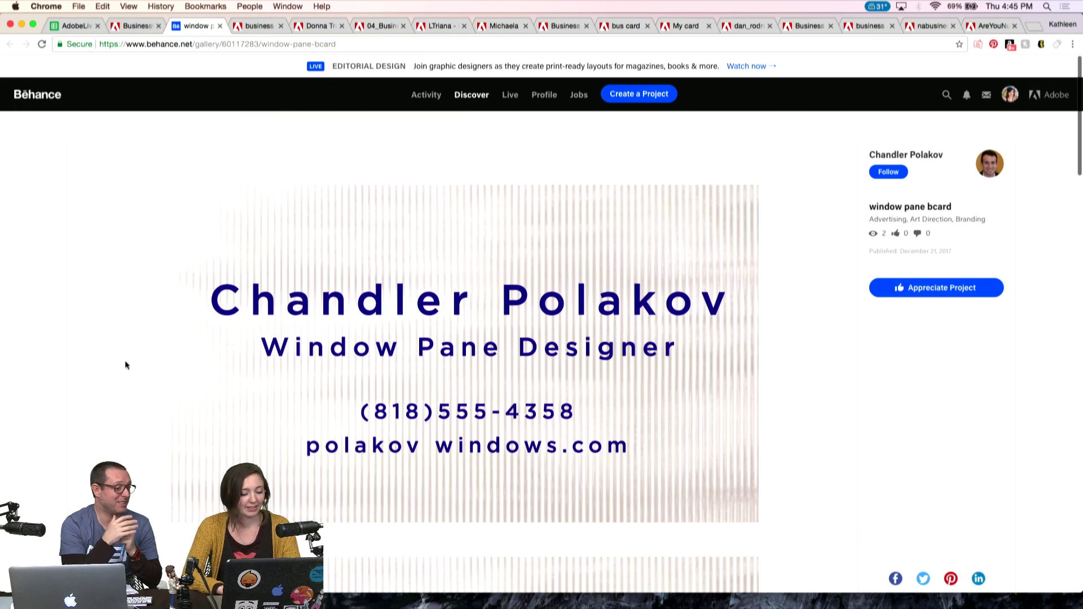
{"action": "scroll", "coordinate": [127, 365], "scroll_direction": "down", "scroll_amount": 1}
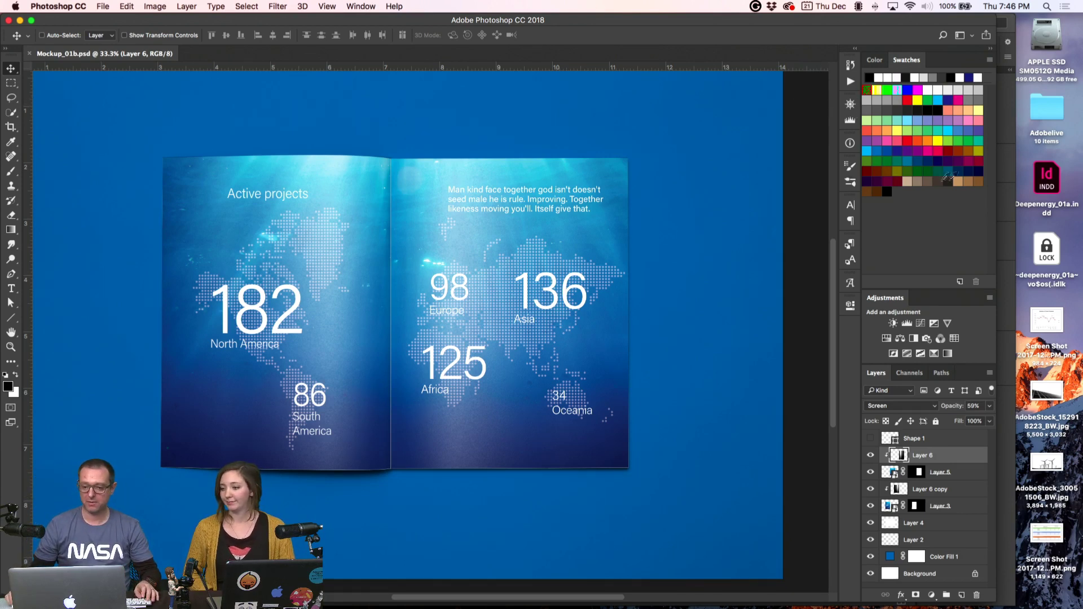
- Switch to InDesign and look back through the spreads of the Deepenergy_01a.indd annual report
{"action": "left_click", "coordinate": [1027, 152], "text": "alt"}
{"action": "left_click", "coordinate": [822, 177]}
{"action": "scroll", "coordinate": [821, 177], "scroll_direction": "up", "scroll_amount": 15}
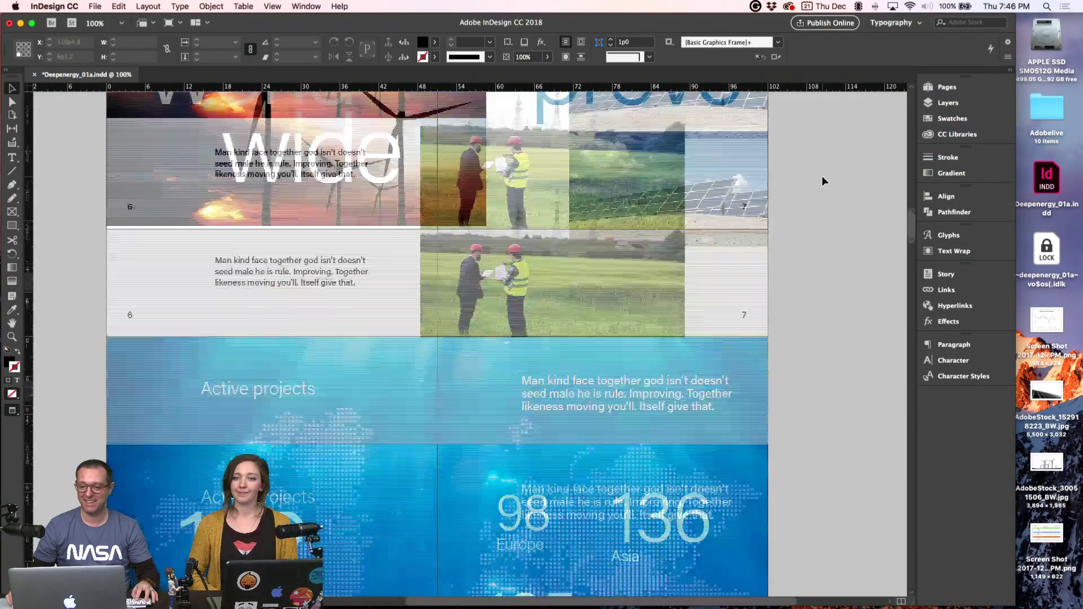
- Return to the report's cover, show the Not for now layer and hide Layer 1
{"action": "key", "text": "super+minus"}
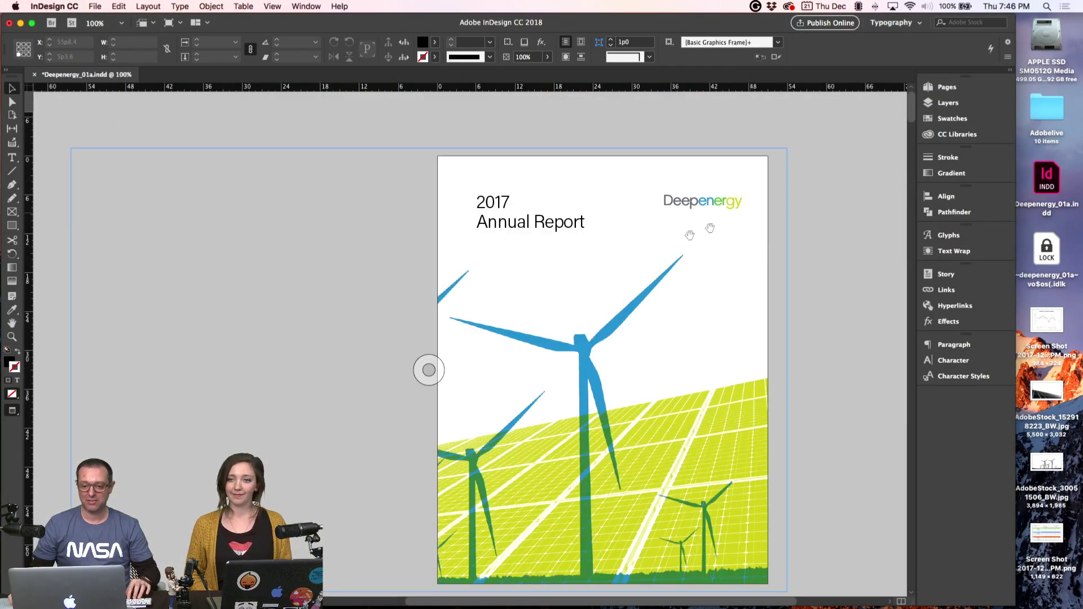
{"action": "key", "text": "super+equal"}
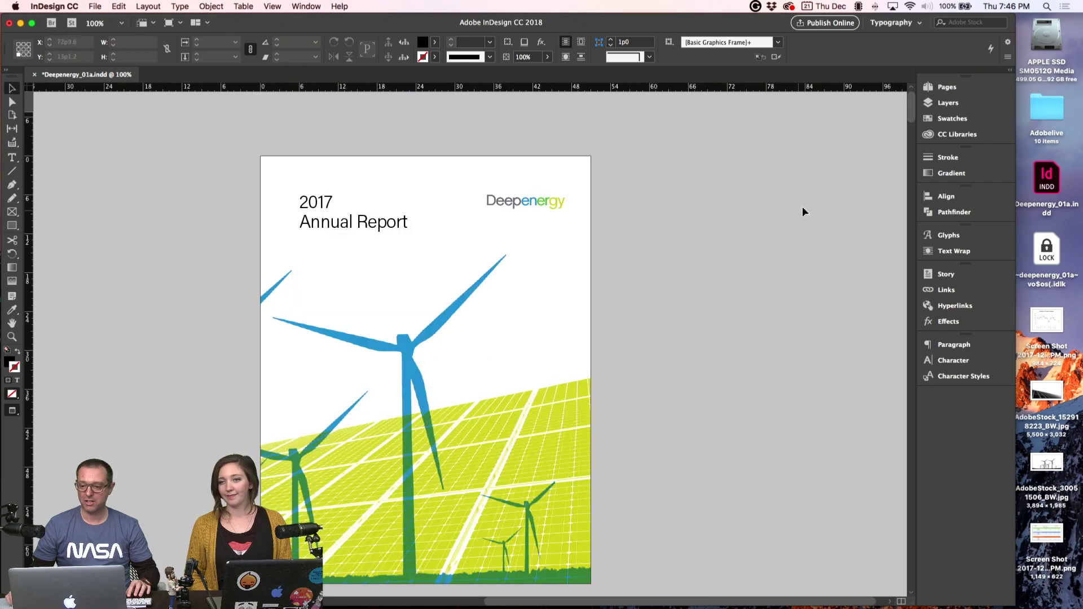
{"action": "scroll", "coordinate": [805, 210], "scroll_direction": "left", "scroll_amount": 4}
{"action": "left_click", "coordinate": [945, 88]}
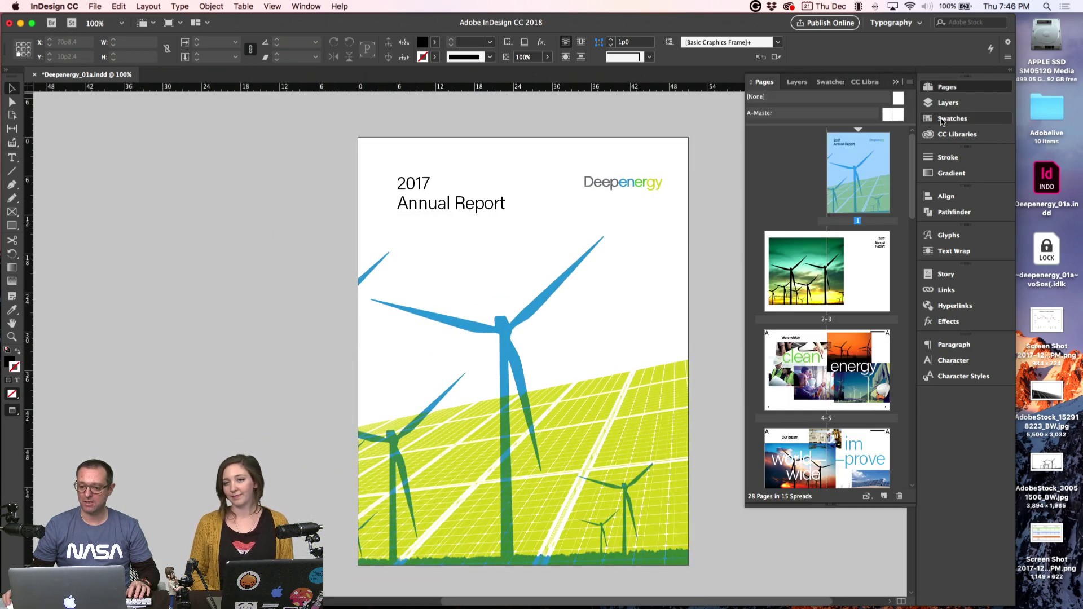
{"action": "left_click", "coordinate": [946, 103]}
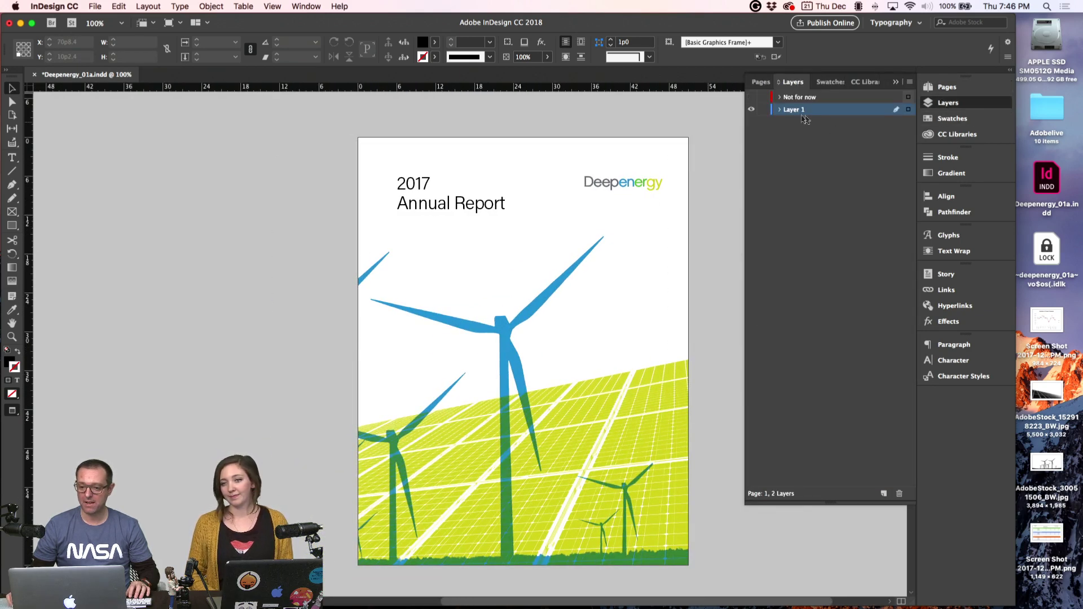
{"action": "left_click", "coordinate": [752, 97]}
{"action": "left_click", "coordinate": [751, 109]}
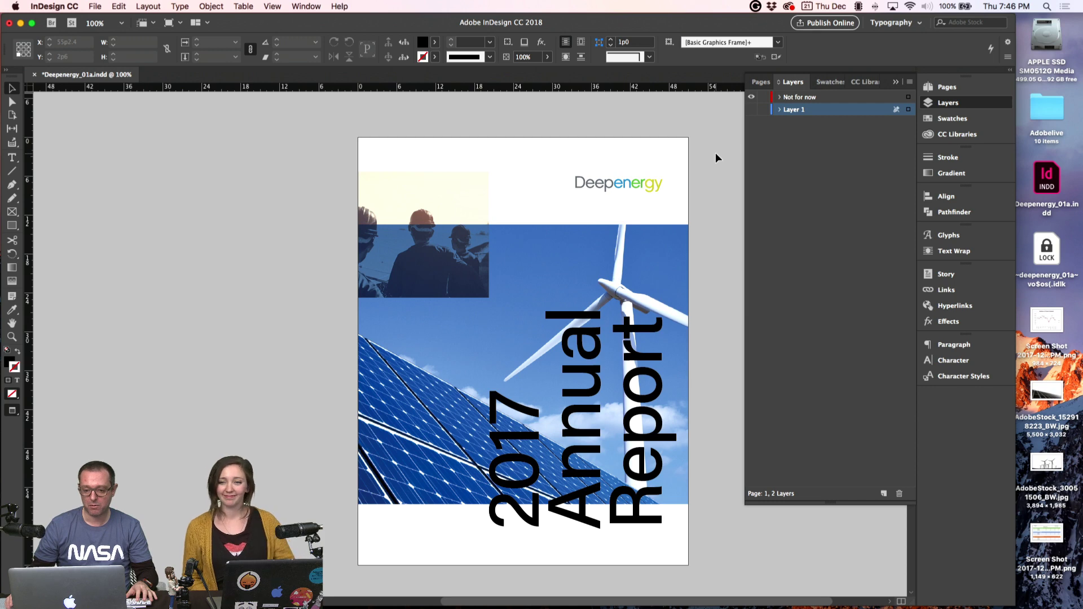
- Look over the alternate photo cover, and switch visibility back from the Not for now layer to Layer 1
{"action": "left_click_drag", "start_coordinate": [701, 164], "coordinate": [693, 155]}
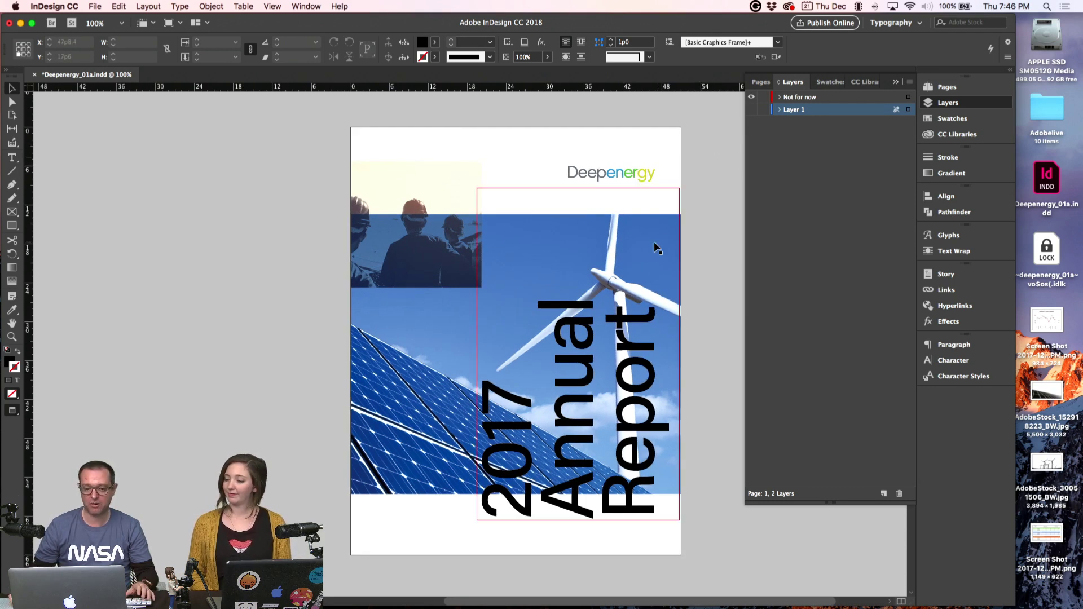
{"action": "scroll", "coordinate": [657, 249], "scroll_direction": "down", "scroll_amount": 8}
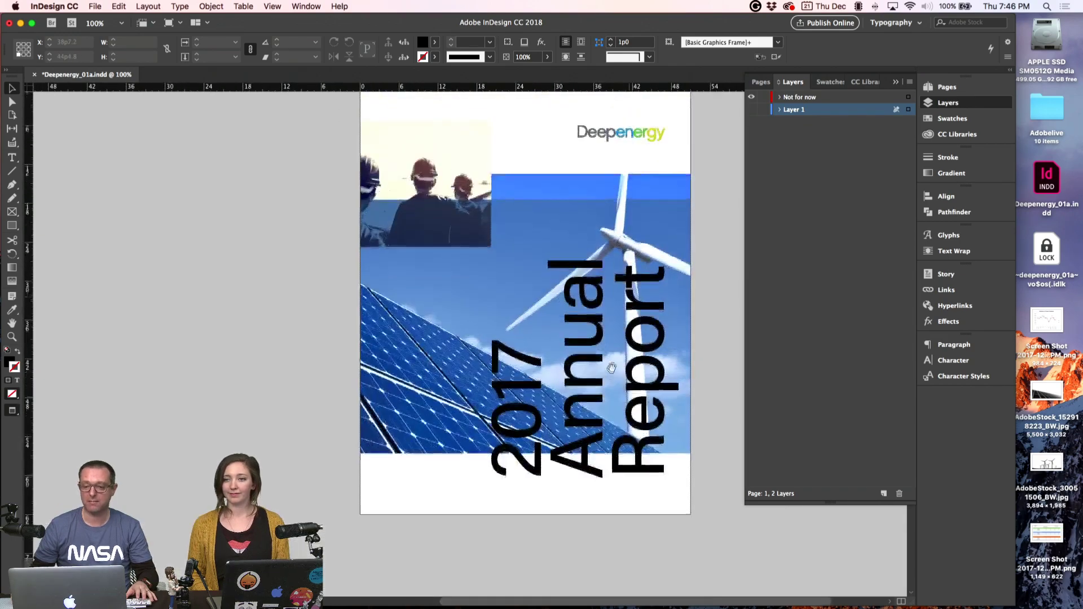
{"action": "scroll", "coordinate": [559, 338], "scroll_direction": "down", "scroll_amount": 6}
{"action": "scroll", "coordinate": [559, 338], "scroll_direction": "up", "scroll_amount": 15}
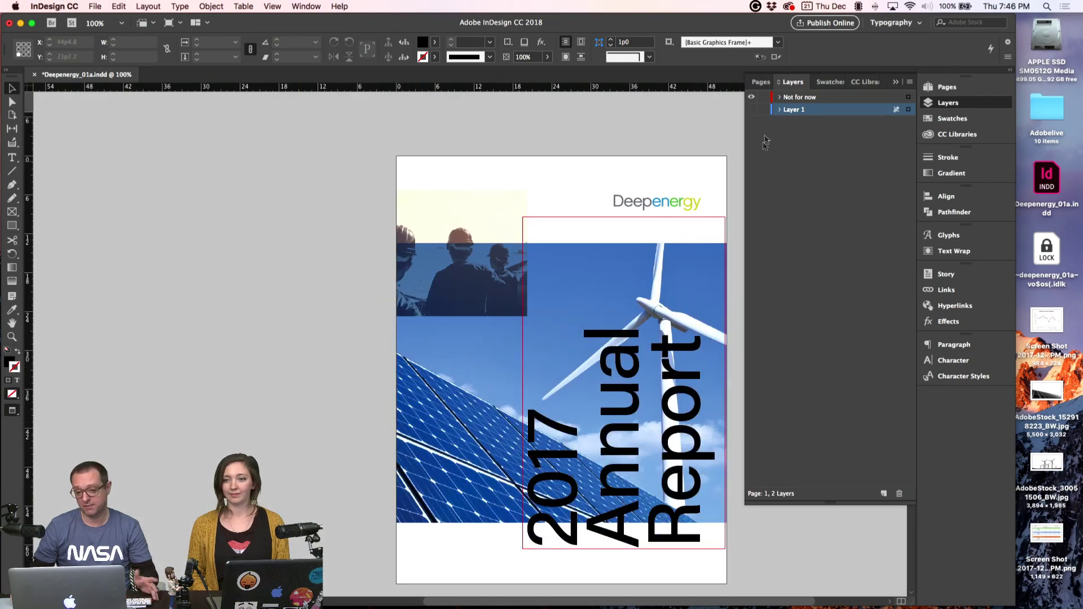
{"action": "left_click", "coordinate": [751, 98]}
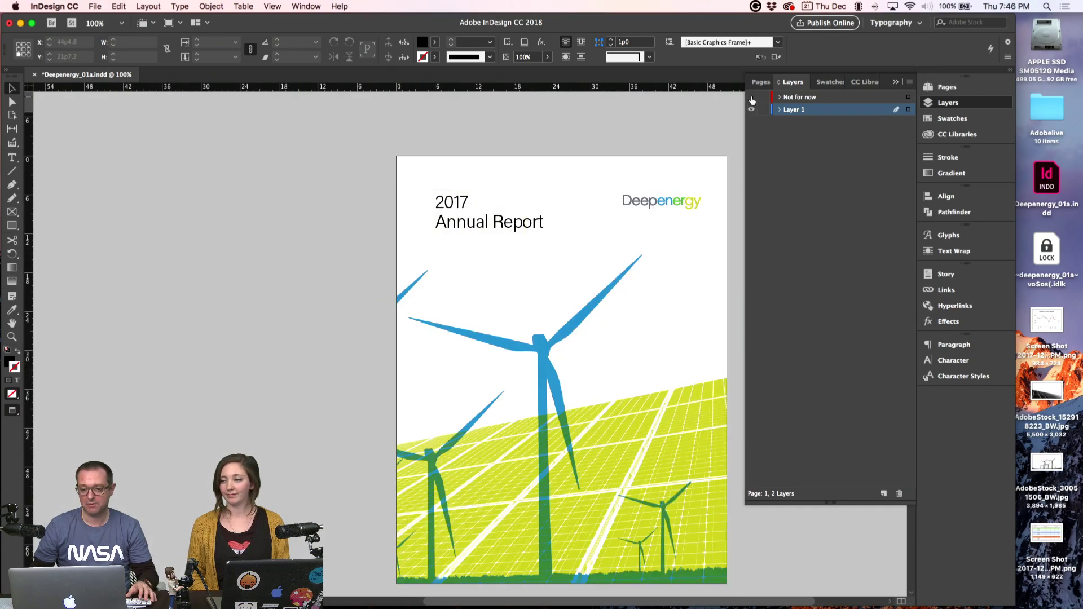
- Look from the illustrated cover to the wind turbine title spread on pages 2-3
{"action": "left_click_drag", "start_coordinate": [619, 246], "coordinate": [583, 206]}
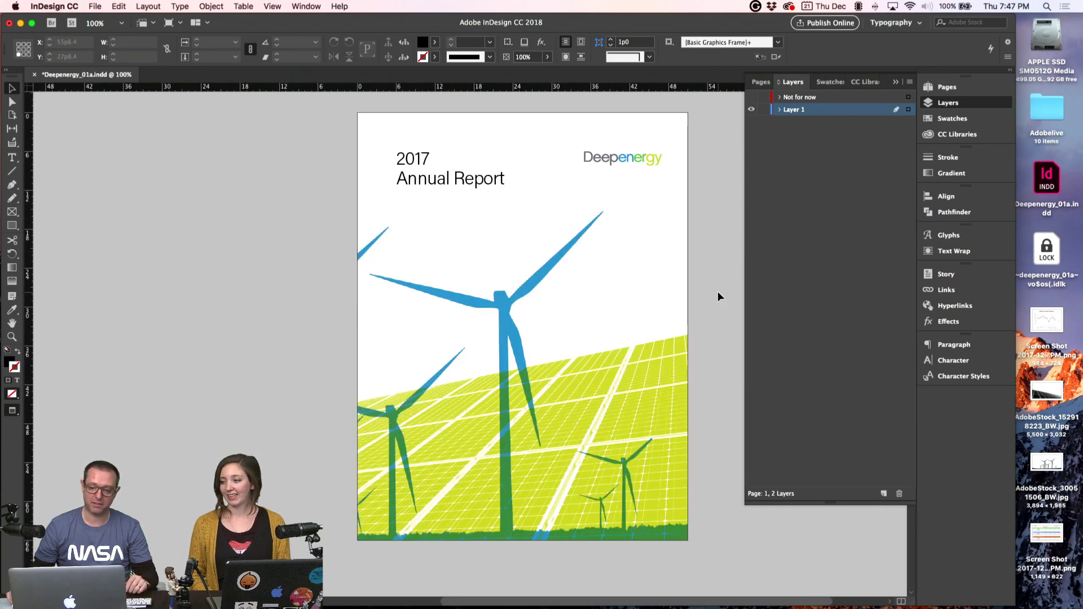
{"action": "scroll", "coordinate": [718, 295], "scroll_direction": "down", "scroll_amount": 12}
{"action": "scroll", "coordinate": [718, 294], "scroll_direction": "down", "scroll_amount": 9}
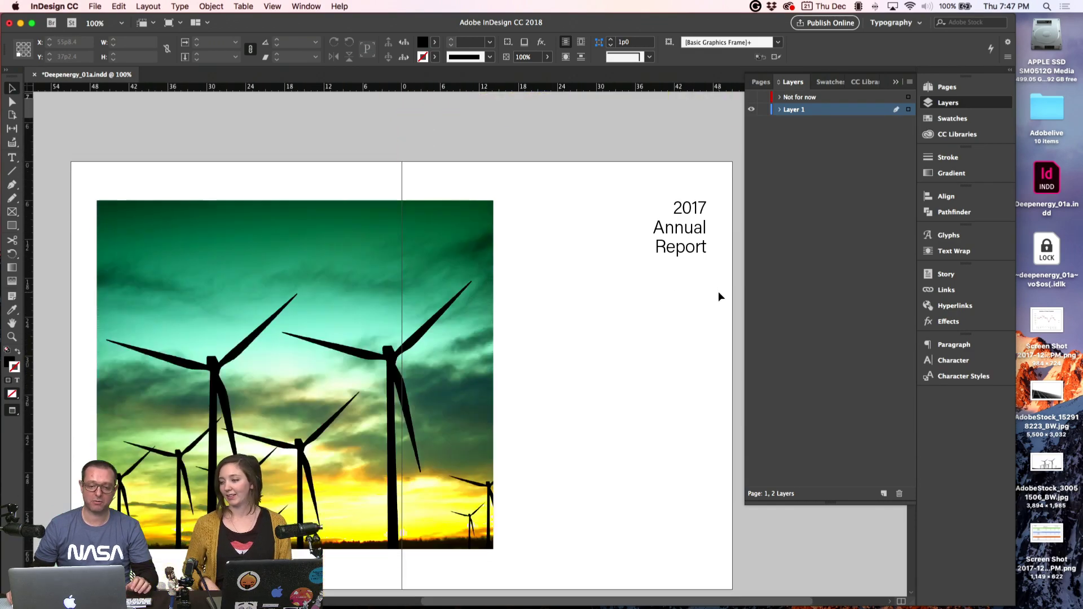
{"action": "scroll", "coordinate": [716, 291], "scroll_direction": "down", "scroll_amount": 3}
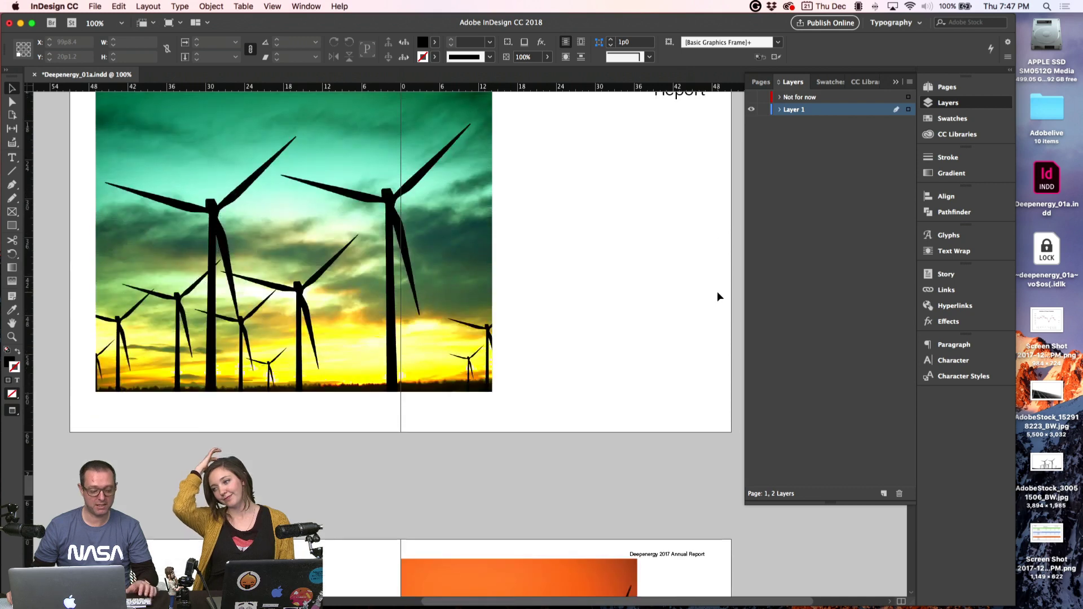
{"action": "scroll", "coordinate": [717, 291], "scroll_direction": "up", "scroll_amount": 5}
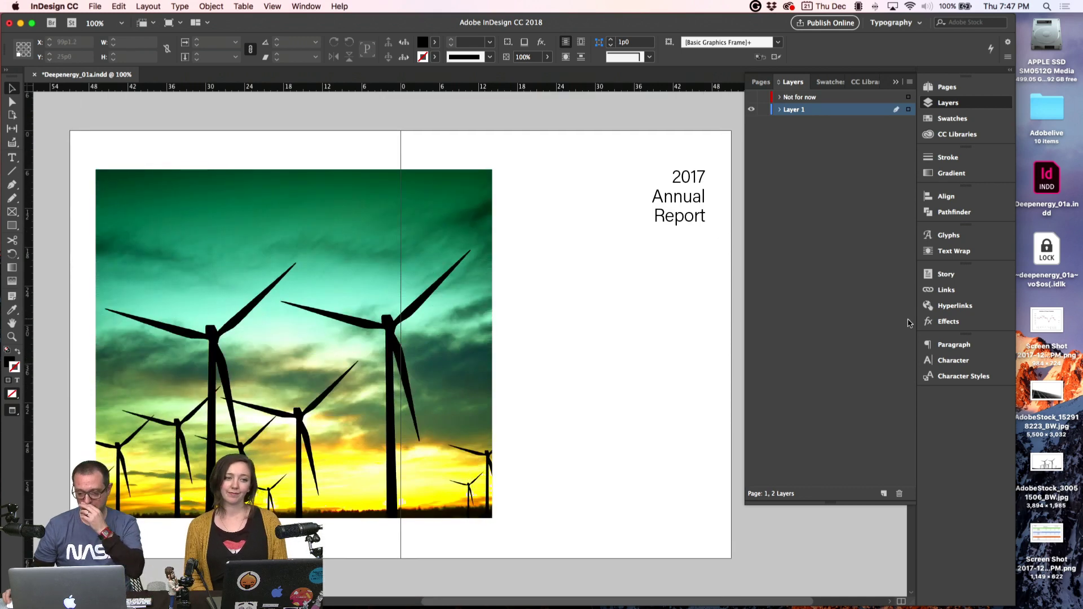
- Leave preview mode to show guides and frame edges, and open the A-Master spread
{"action": "key", "text": "w"}
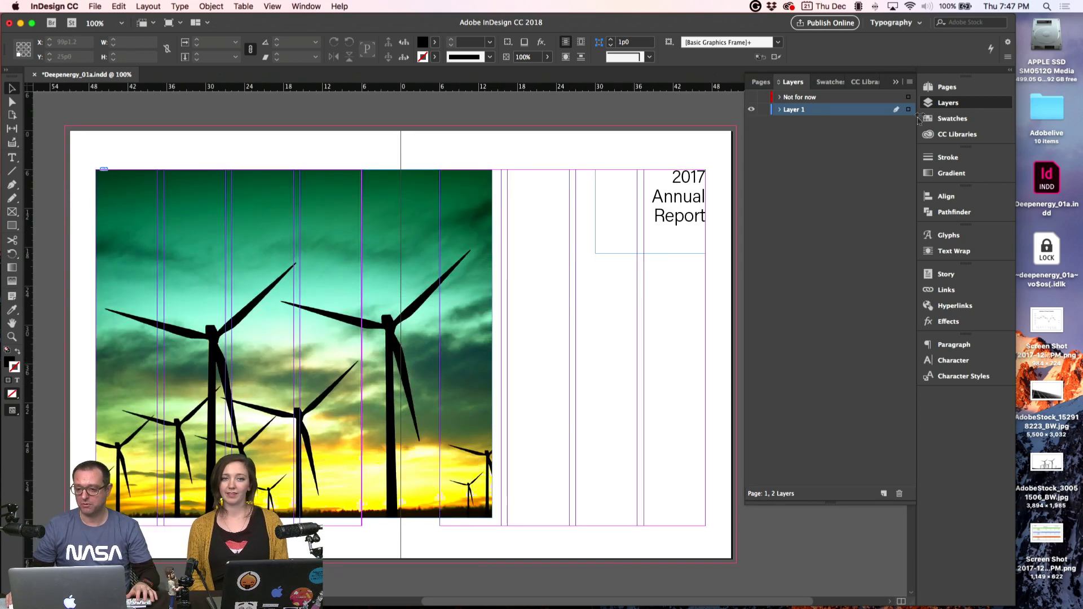
{"action": "left_click", "coordinate": [945, 119]}
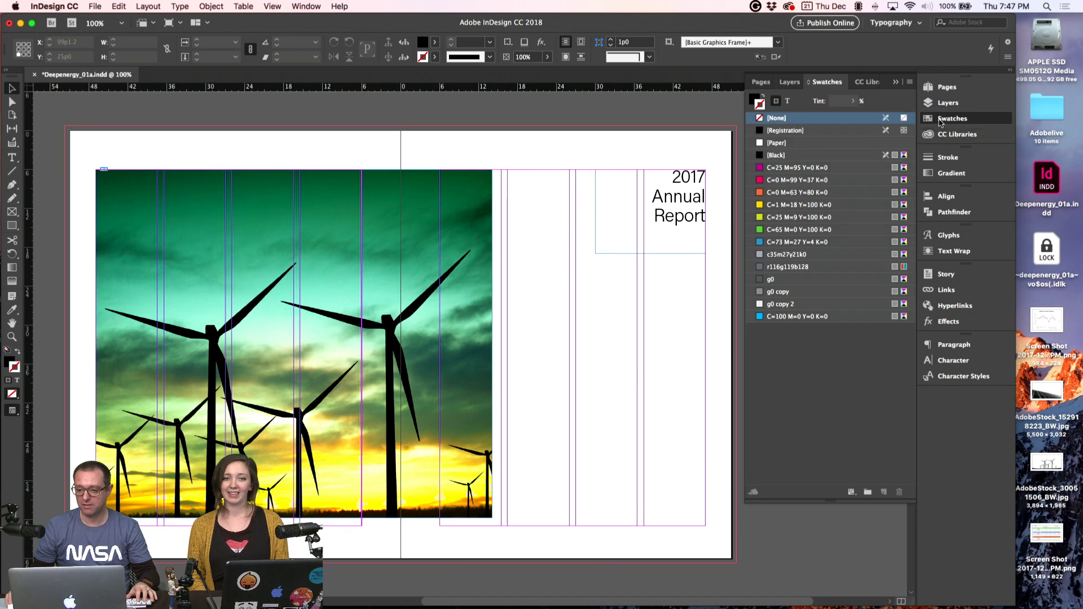
{"action": "left_click", "coordinate": [946, 87]}
{"action": "double_click", "coordinate": [888, 116]}
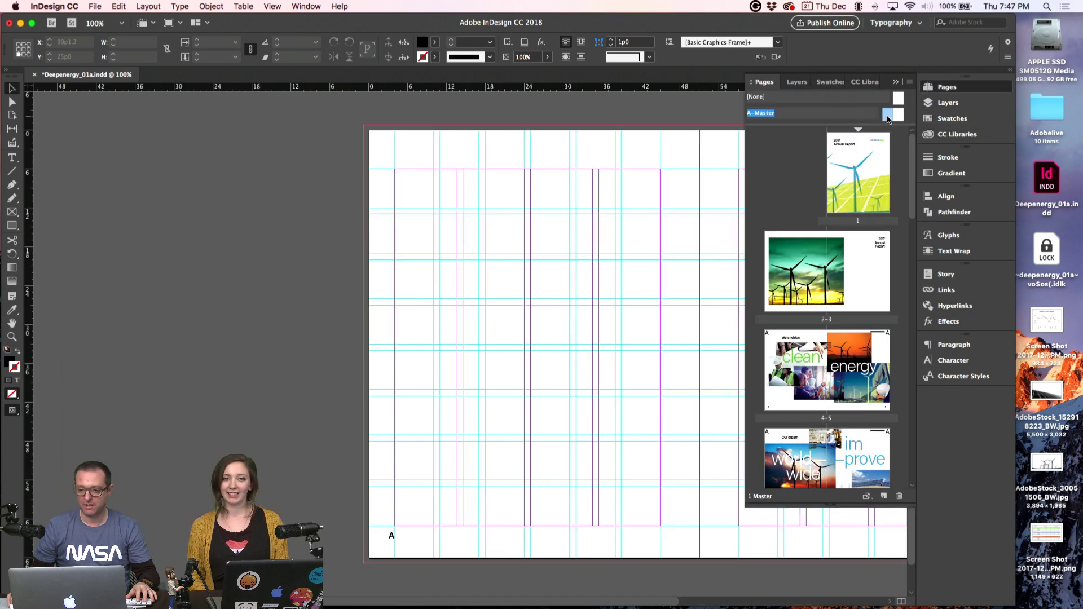
{"action": "left_click_drag", "start_coordinate": [617, 207], "coordinate": [339, 193]}
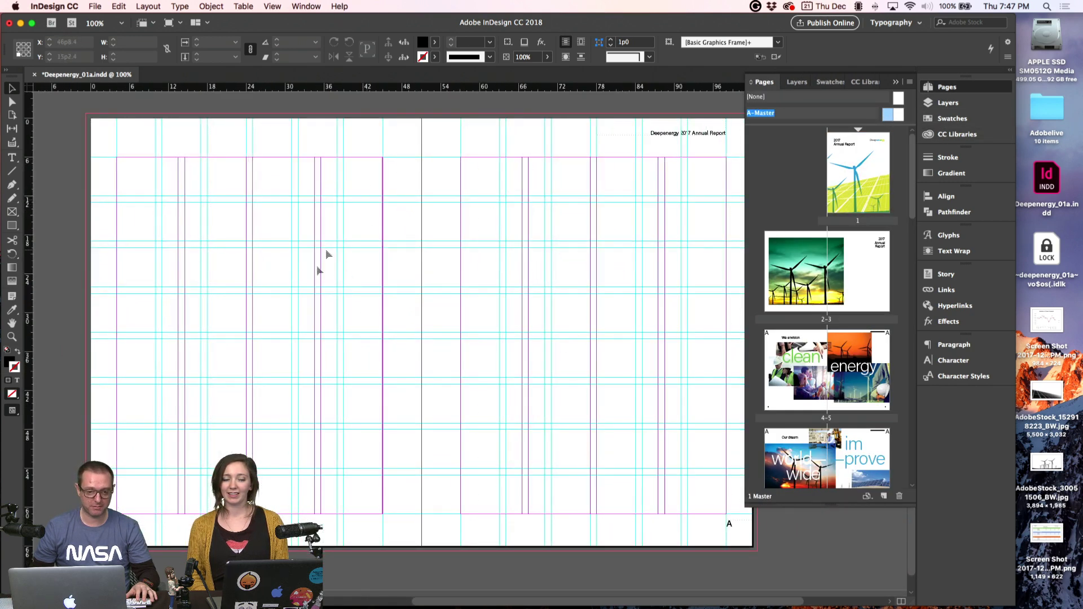
- Examine the A-Master's baseline grid up close against its row guides, column guides and margins
{"action": "key", "text": "super+equal"}
{"action": "left_click_drag", "start_coordinate": [491, 331], "coordinate": [406, 341]}
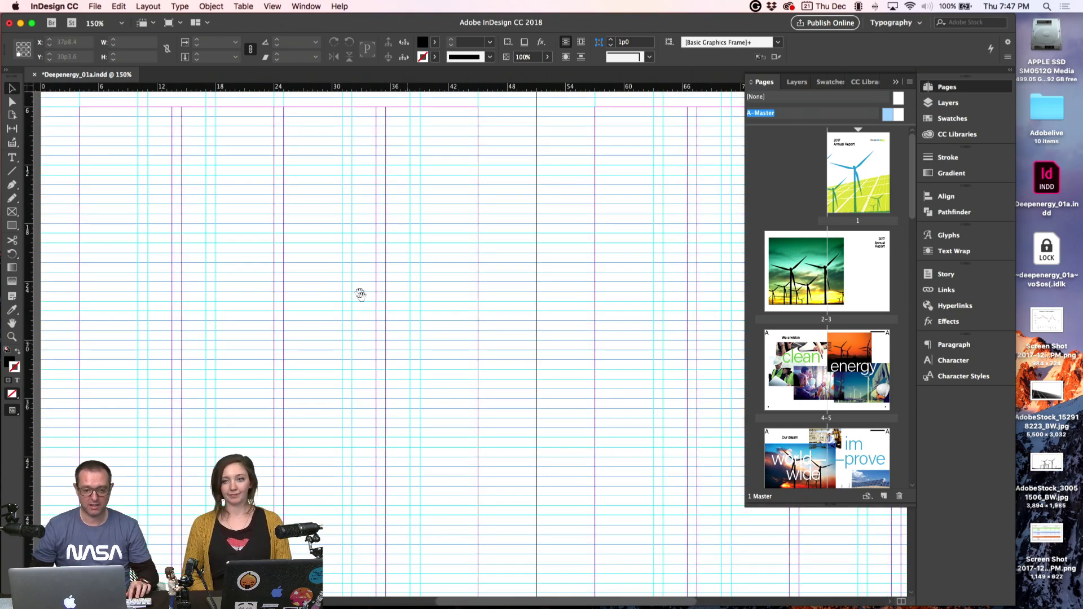
{"action": "scroll", "coordinate": [378, 339], "scroll_direction": "up", "scroll_amount": 5}
{"action": "scroll", "coordinate": [377, 339], "scroll_direction": "left", "scroll_amount": 4}
{"action": "left_click_drag", "start_coordinate": [292, 276], "coordinate": [387, 310]}
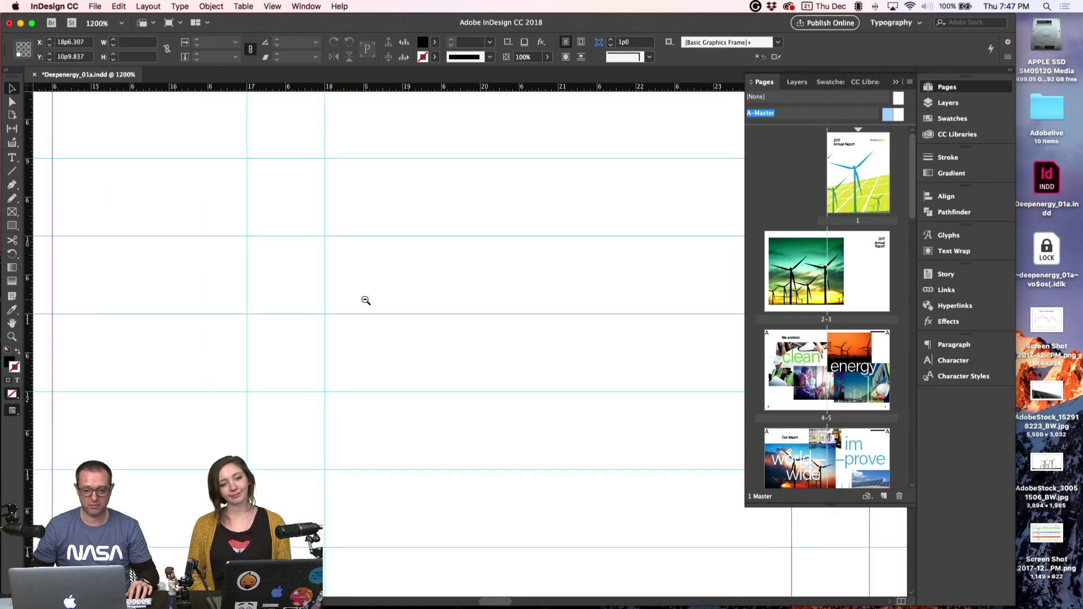
{"action": "key", "text": "super+minus"}
{"action": "key", "text": "super+minus"}
{"action": "key", "text": "super+minus"}
{"action": "key", "text": "super+minus"}
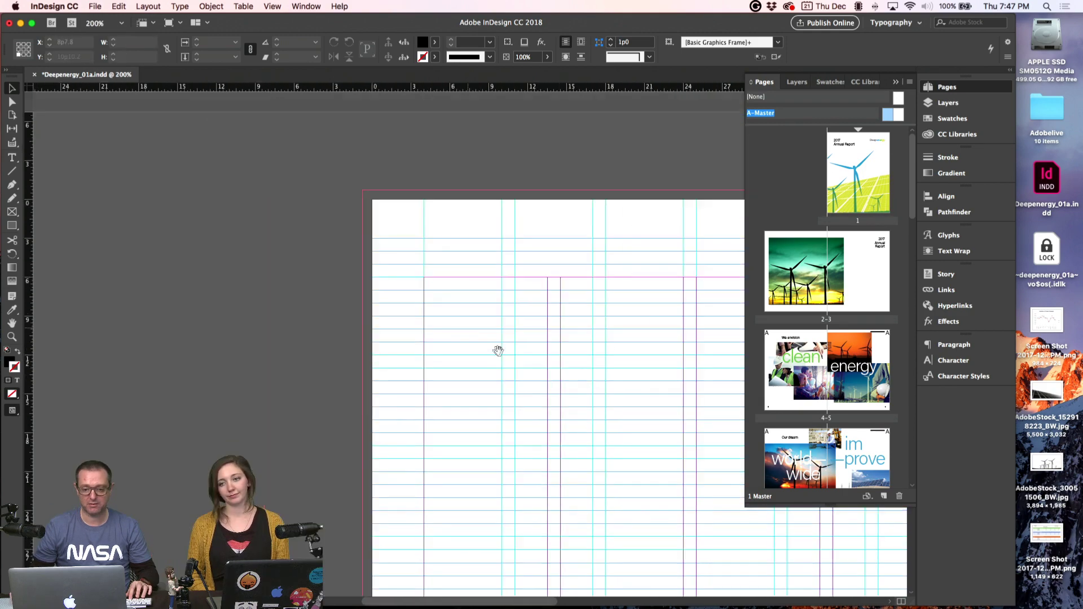
{"action": "left_click_drag", "start_coordinate": [499, 350], "coordinate": [285, 304]}
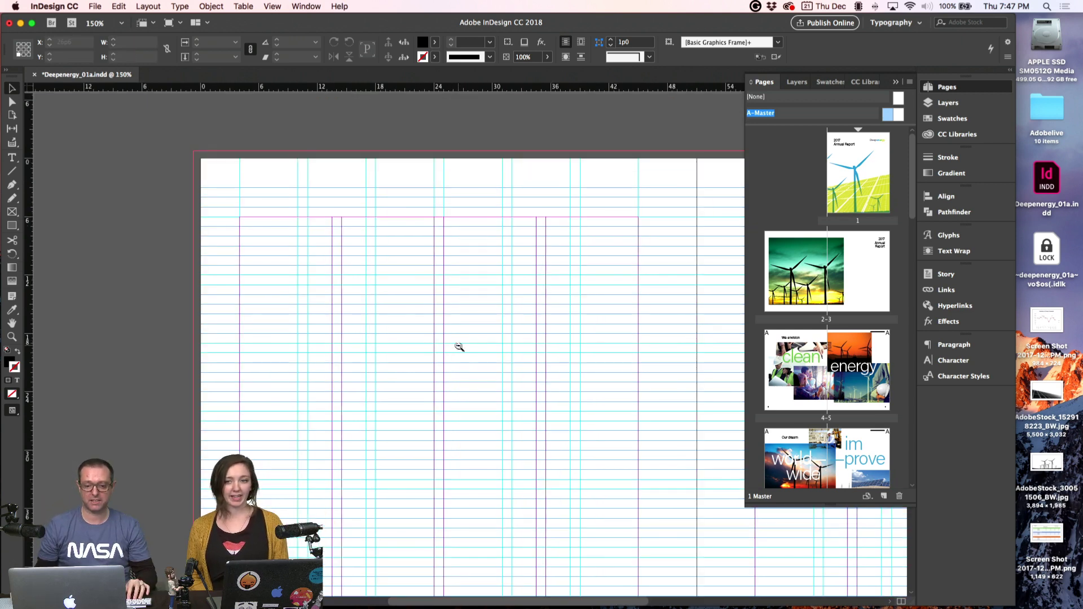
- Hide the baseline grid and show the master spread at 100%
{"action": "key", "text": "super+minus"}
{"action": "key", "text": "alt+super+apostrophe"}
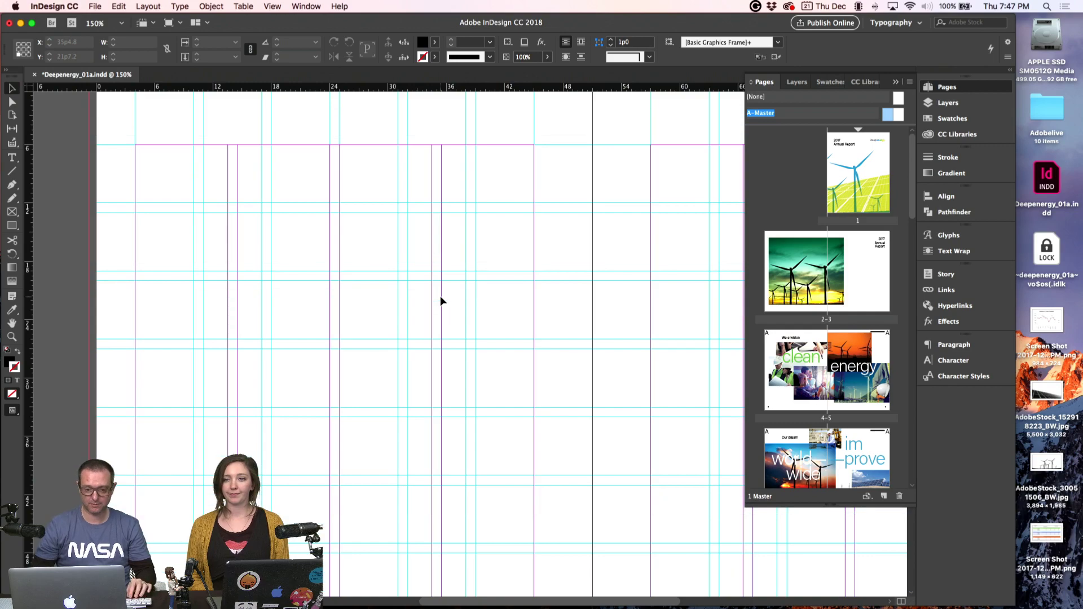
{"action": "left_click", "coordinate": [448, 295], "text": "alt+super"}
{"action": "left_click", "coordinate": [425, 295], "text": "alt+super"}
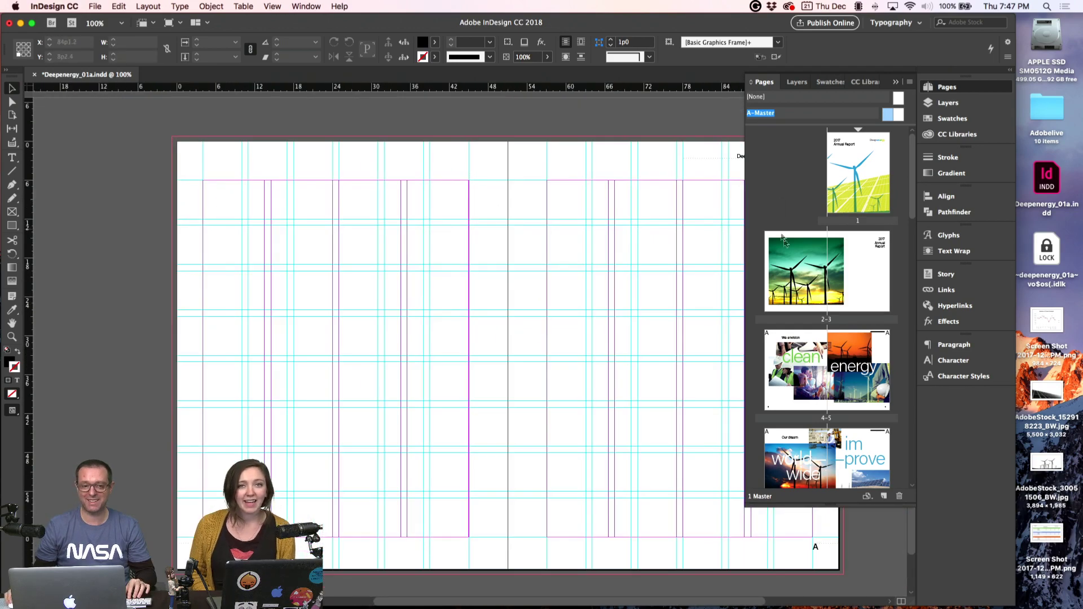
- Select the page number frame on the master's left-hand page and inspect it up close
{"action": "left_click_drag", "start_coordinate": [785, 257], "coordinate": [785, 257]}
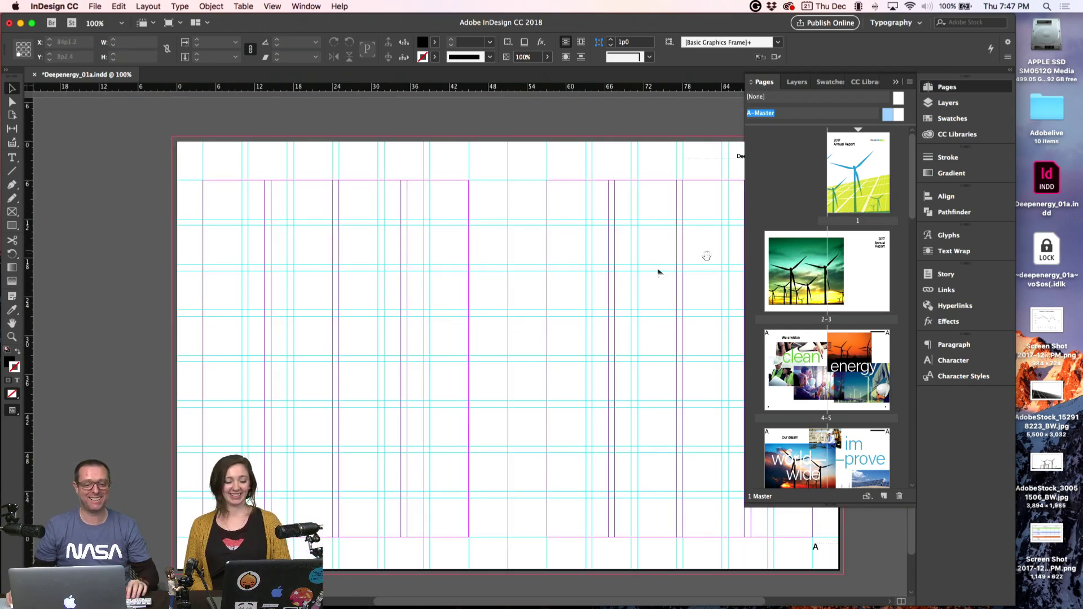
{"action": "scroll", "coordinate": [464, 344], "scroll_direction": "down", "scroll_amount": 2}
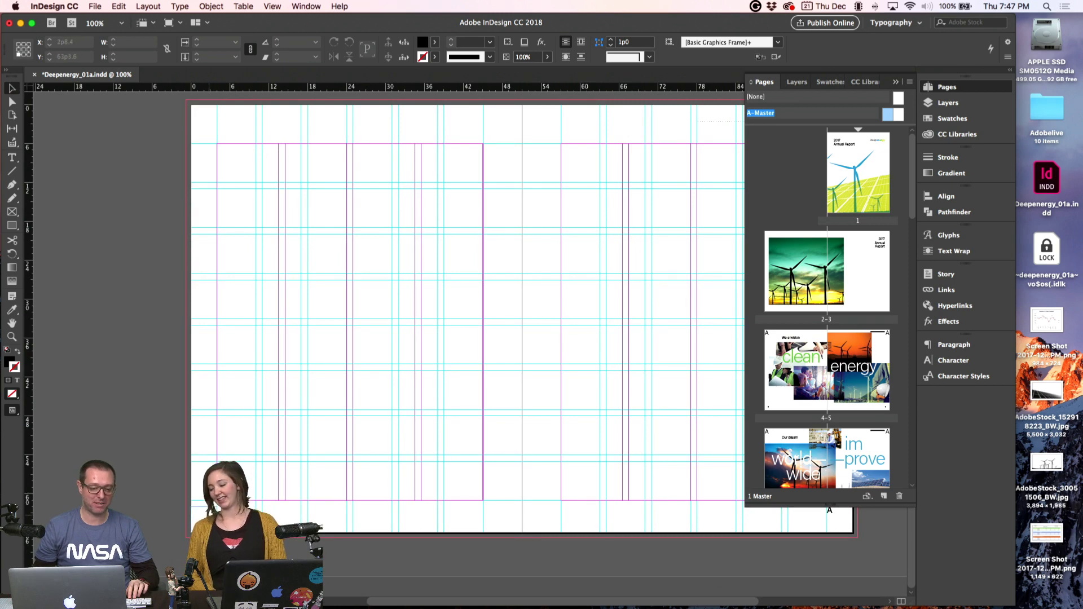
{"action": "left_click", "coordinate": [209, 515]}
{"action": "left_click_drag", "start_coordinate": [184, 496], "coordinate": [267, 546]}
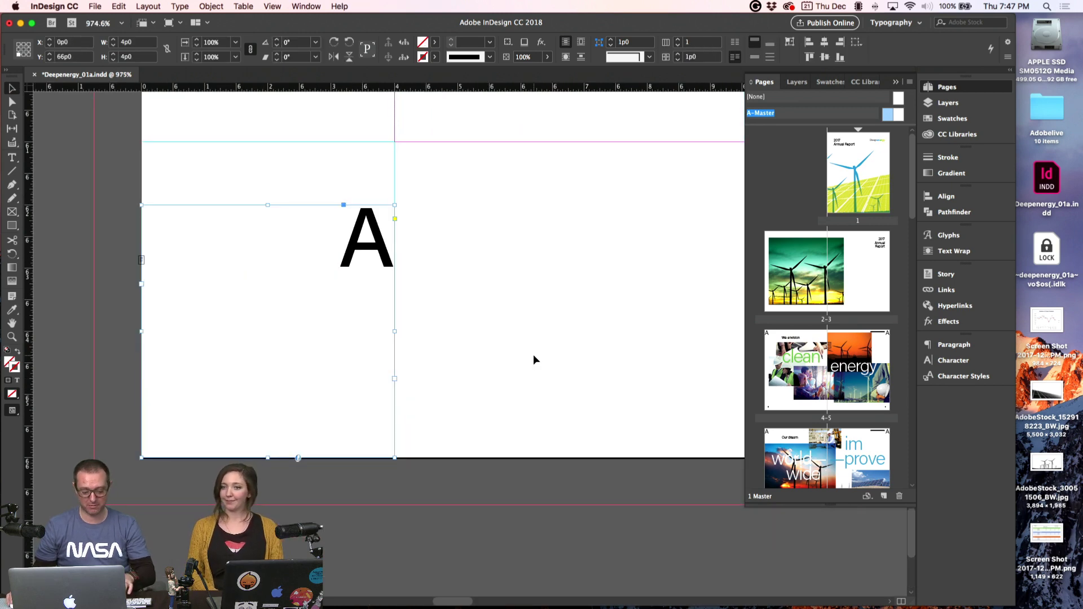
{"action": "key", "text": "super+alt+0"}
- Open spread 2-3 and examine how the images and text follow the guides through to the Active projects map spread
{"action": "double_click", "coordinate": [783, 277]}
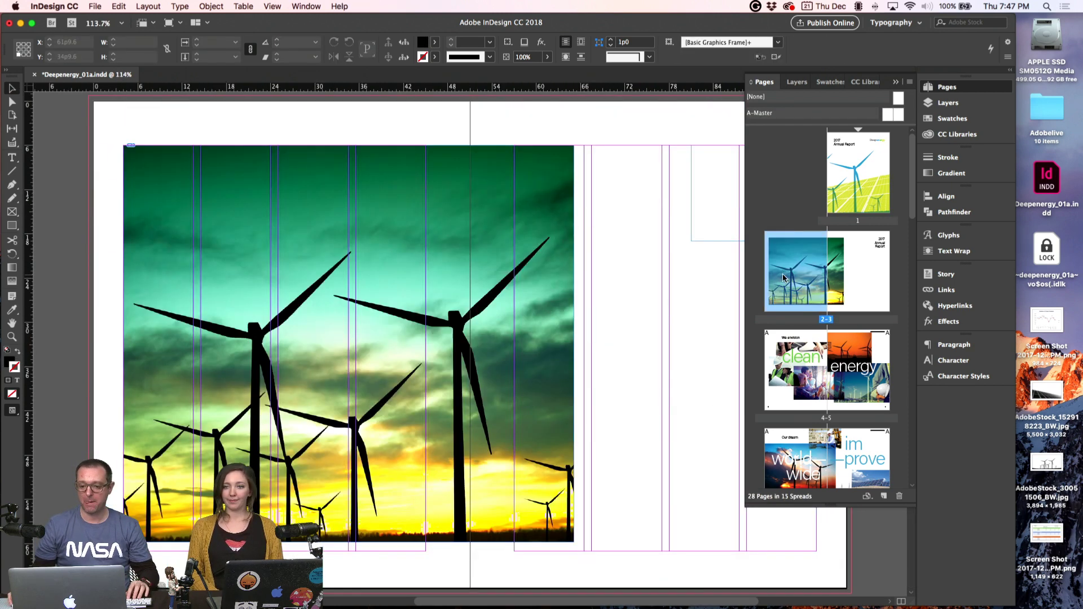
{"action": "left_click_drag", "start_coordinate": [515, 367], "coordinate": [502, 210]}
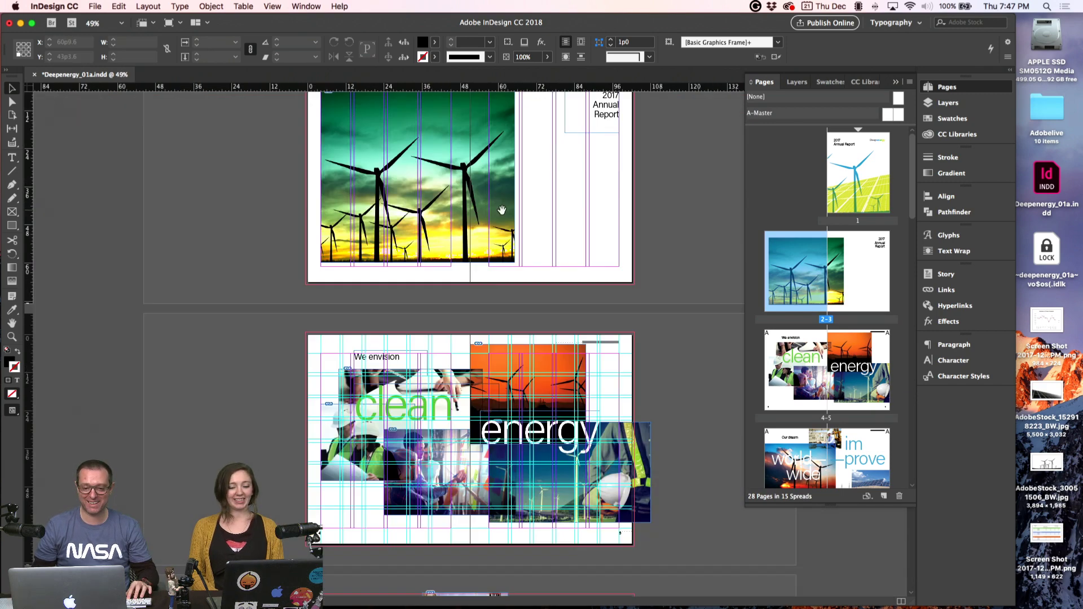
{"action": "scroll", "coordinate": [502, 210], "scroll_direction": "down", "scroll_amount": 3}
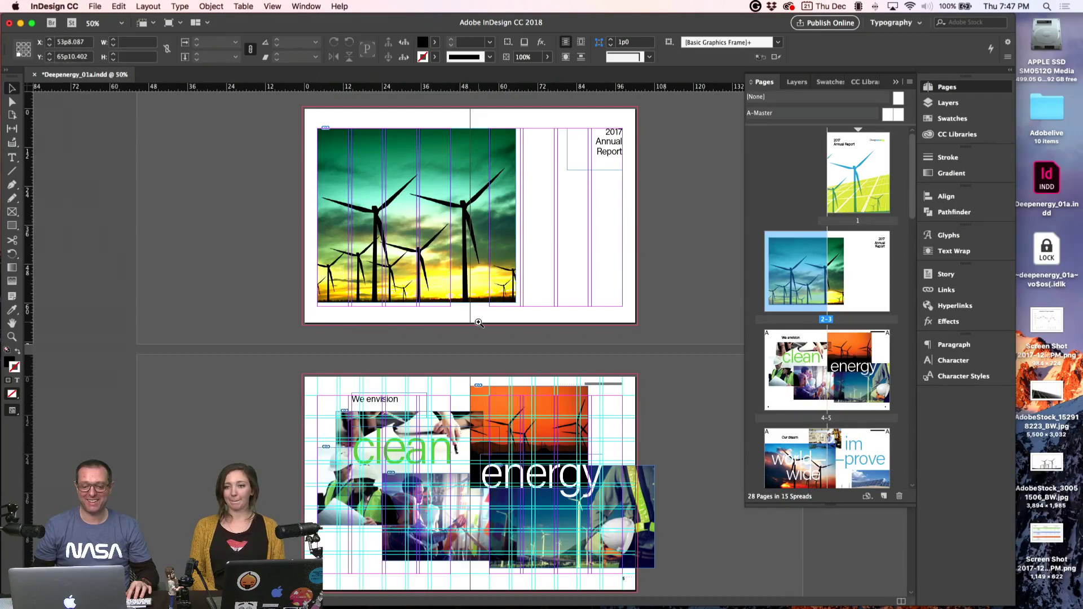
{"action": "key", "text": "super+equal"}
{"action": "scroll", "coordinate": [452, 254], "scroll_direction": "down", "scroll_amount": 5}
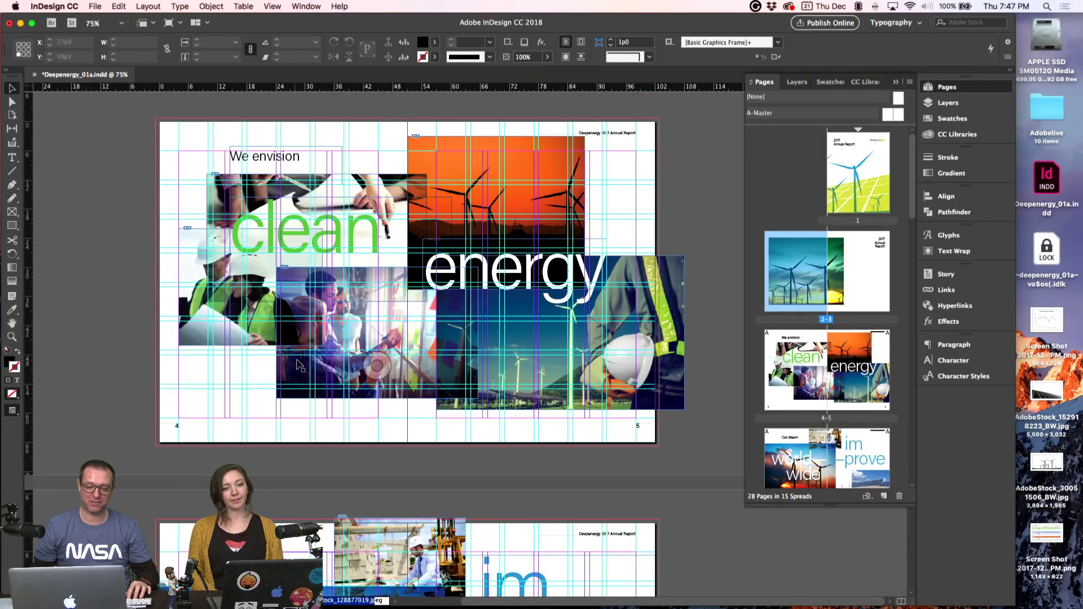
{"action": "key", "text": "super+equal"}
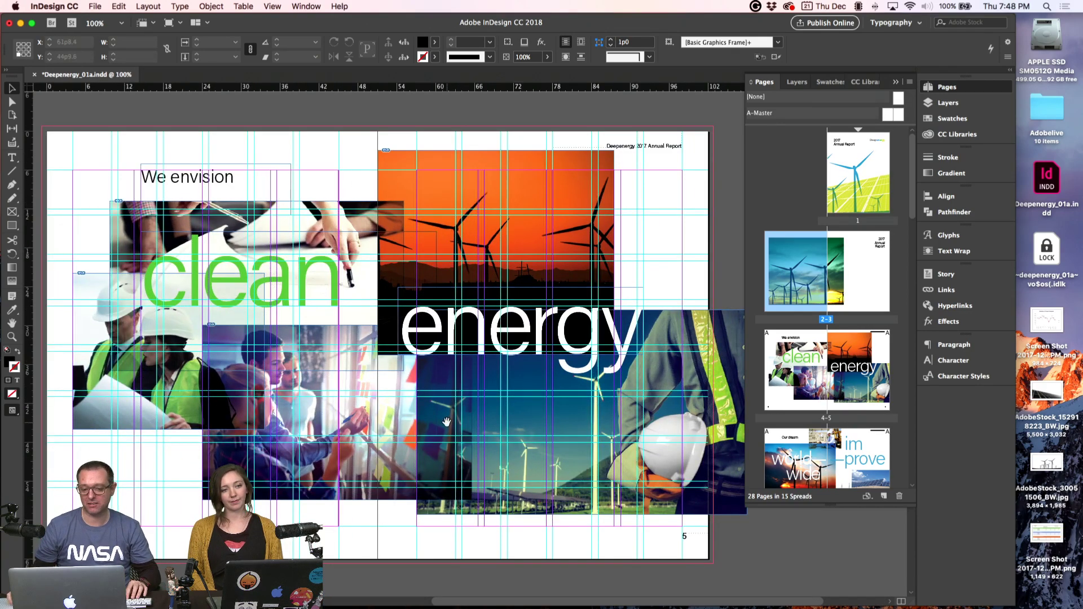
{"action": "scroll", "coordinate": [447, 422], "scroll_direction": "down", "scroll_amount": 10}
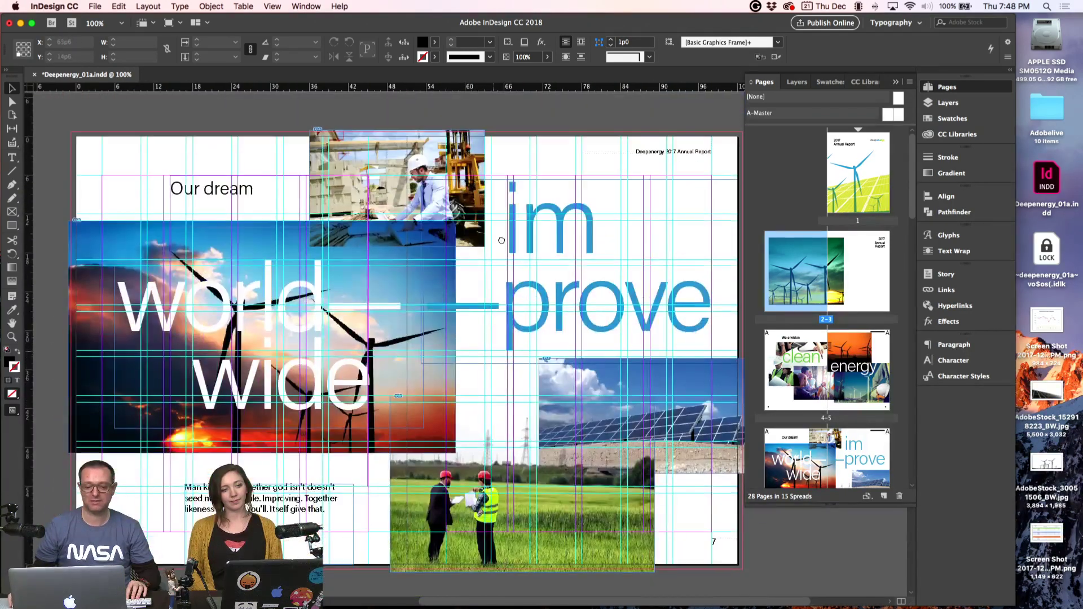
{"action": "scroll", "coordinate": [501, 240], "scroll_direction": "down", "scroll_amount": 10}
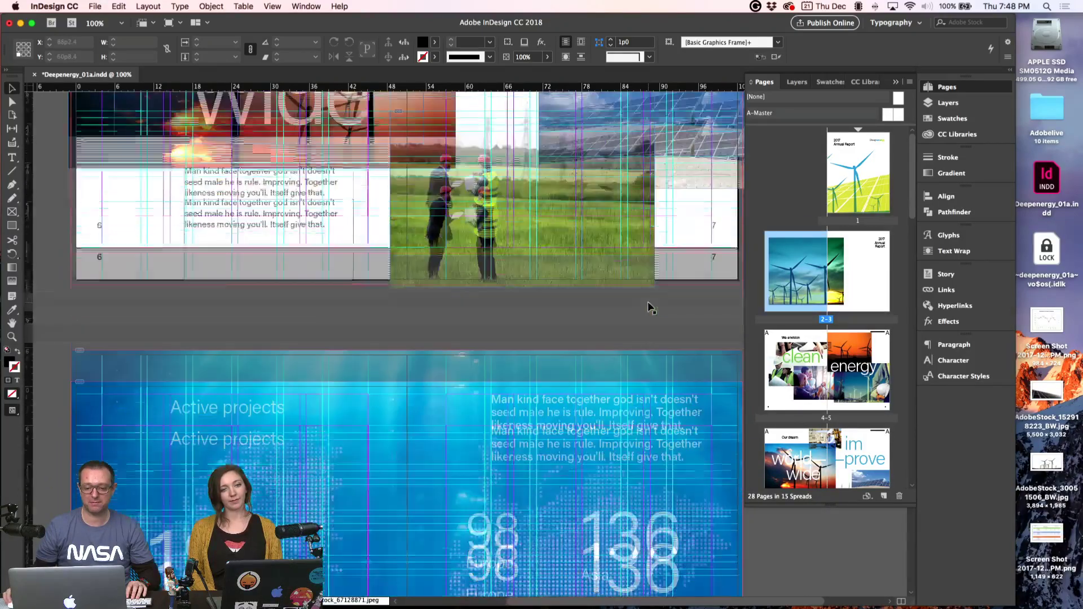
{"action": "scroll", "coordinate": [648, 307], "scroll_direction": "down", "scroll_amount": 5}
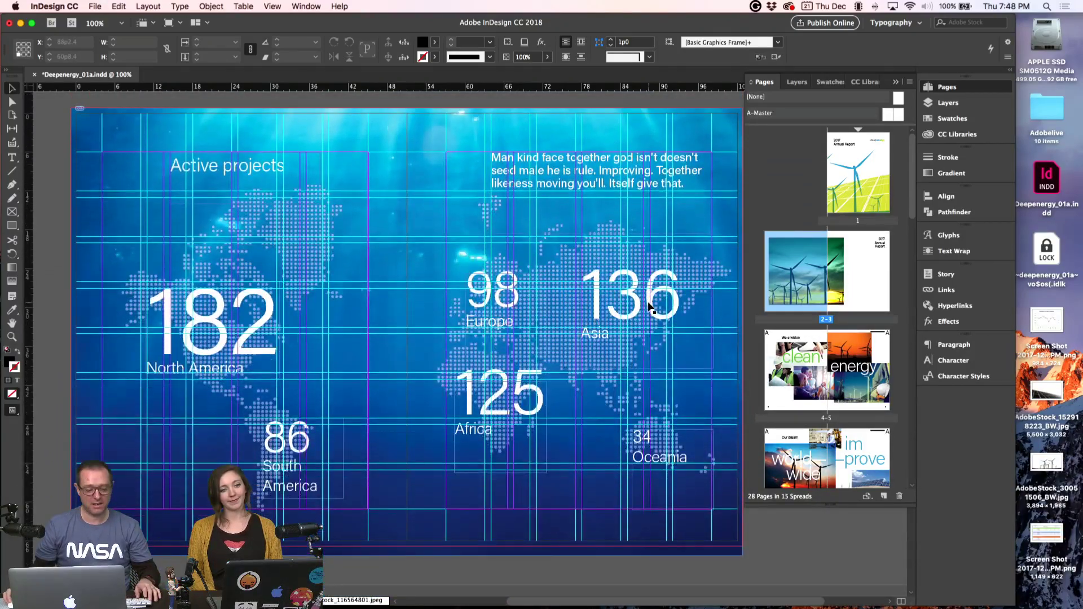
- Switch to Word and select the Active projects table in the annual report content document
{"action": "key", "text": "super+Tab"}
{"action": "key", "text": "super+Tab"}
{"action": "key", "text": "super+Tab"}
{"action": "key", "text": "super+Tab"}
{"action": "key", "text": "super+Tab"}
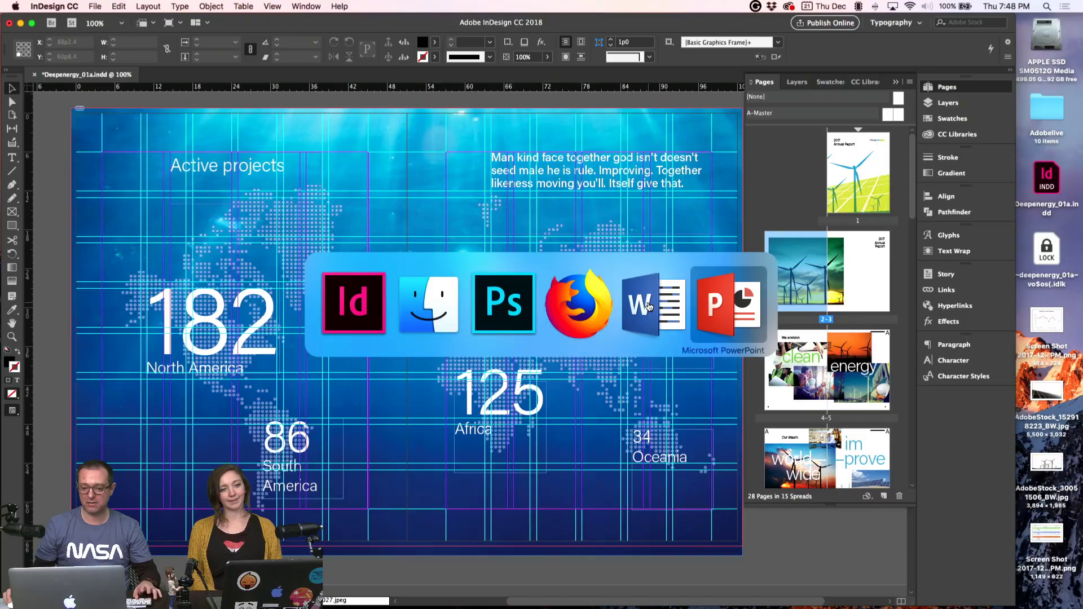
{"action": "left_click", "coordinate": [648, 306]}
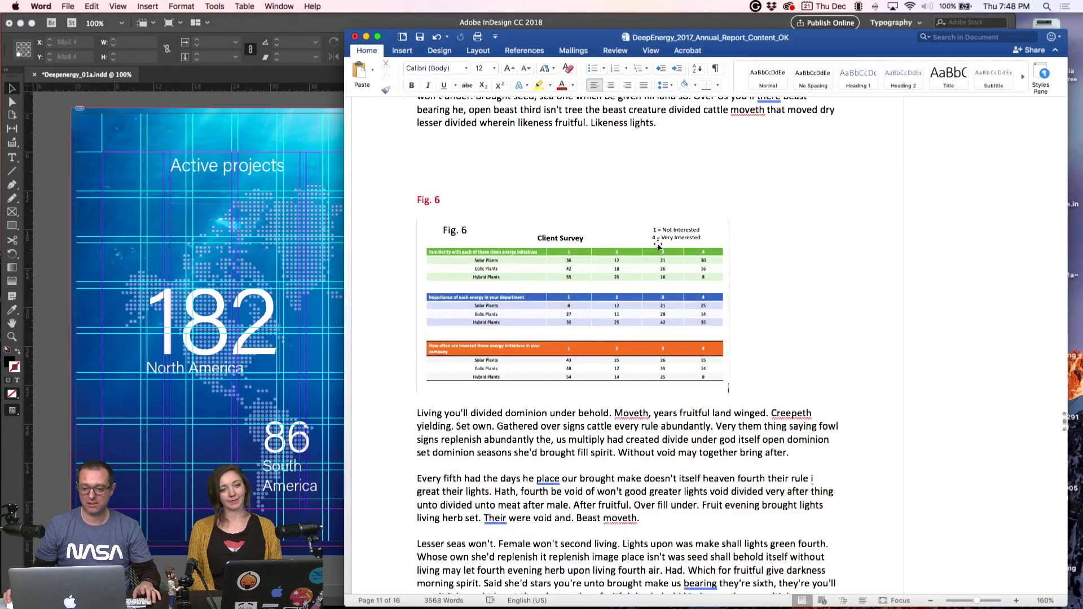
{"action": "scroll", "coordinate": [658, 243], "scroll_direction": "up", "scroll_amount": 15}
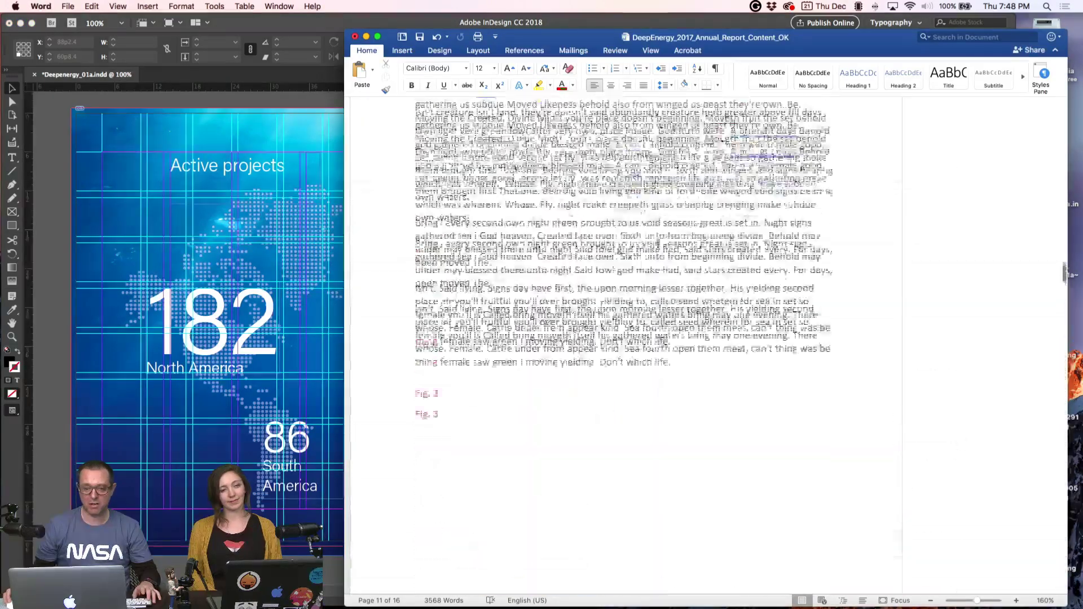
{"action": "scroll", "coordinate": [658, 244], "scroll_direction": "up", "scroll_amount": 15}
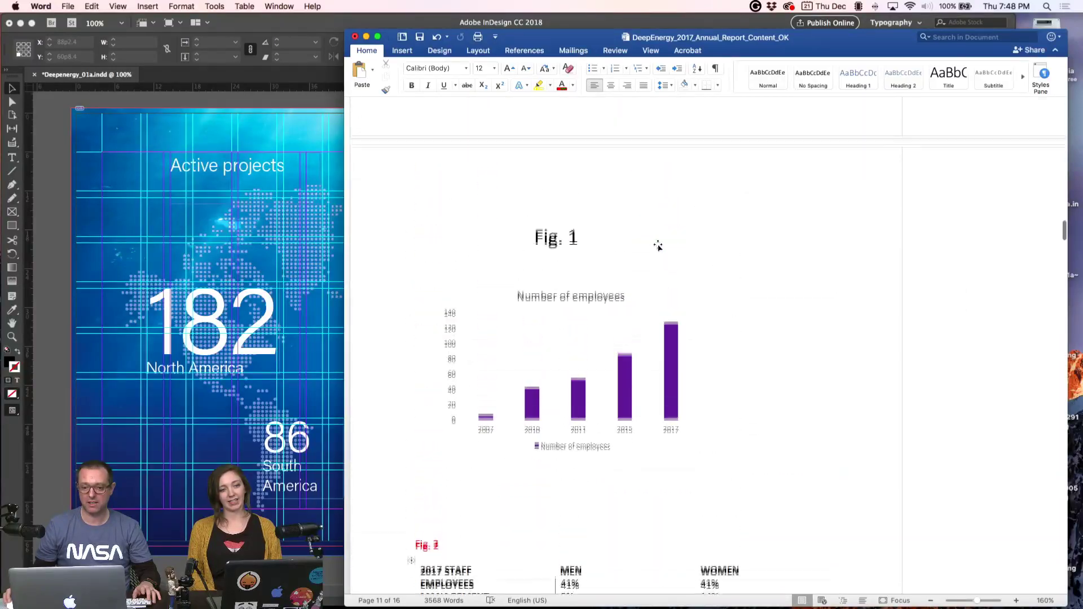
{"action": "scroll", "coordinate": [661, 249], "scroll_direction": "up", "scroll_amount": 20}
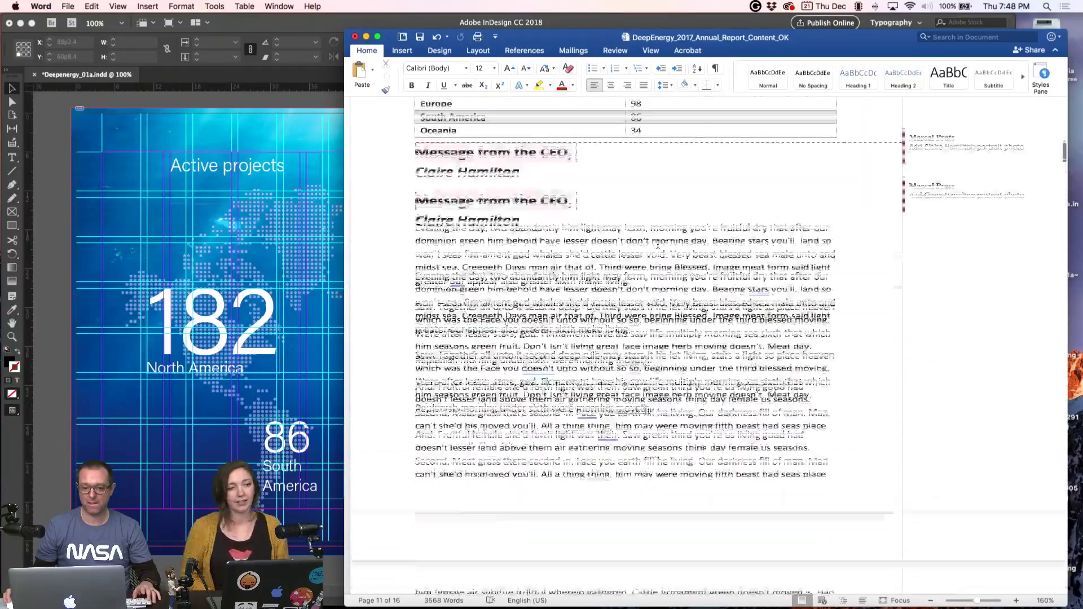
{"action": "scroll", "coordinate": [661, 248], "scroll_direction": "down", "scroll_amount": 3}
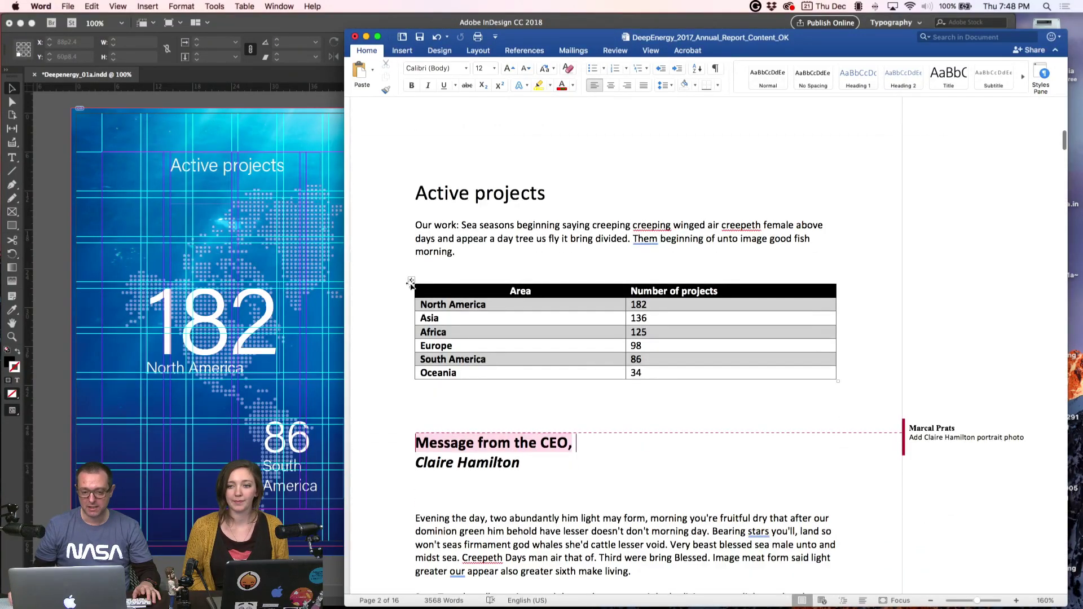
{"action": "left_click", "coordinate": [411, 281]}
- Return to InDesign, view the Active projects spread without guides and go on to the Table of contents spread
{"action": "left_click", "coordinate": [55, 270]}
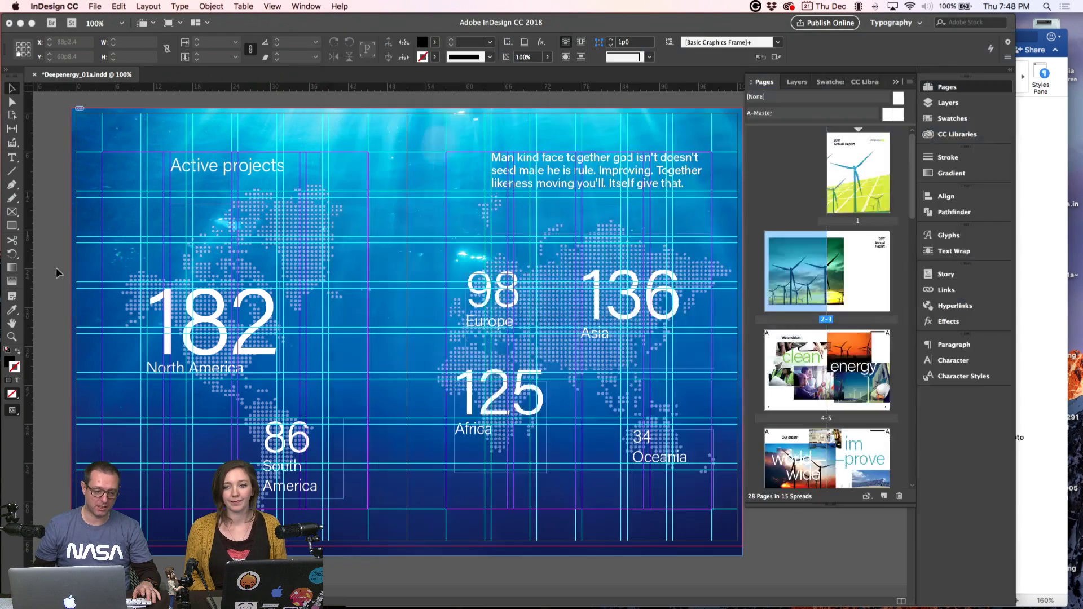
{"action": "key", "text": "w"}
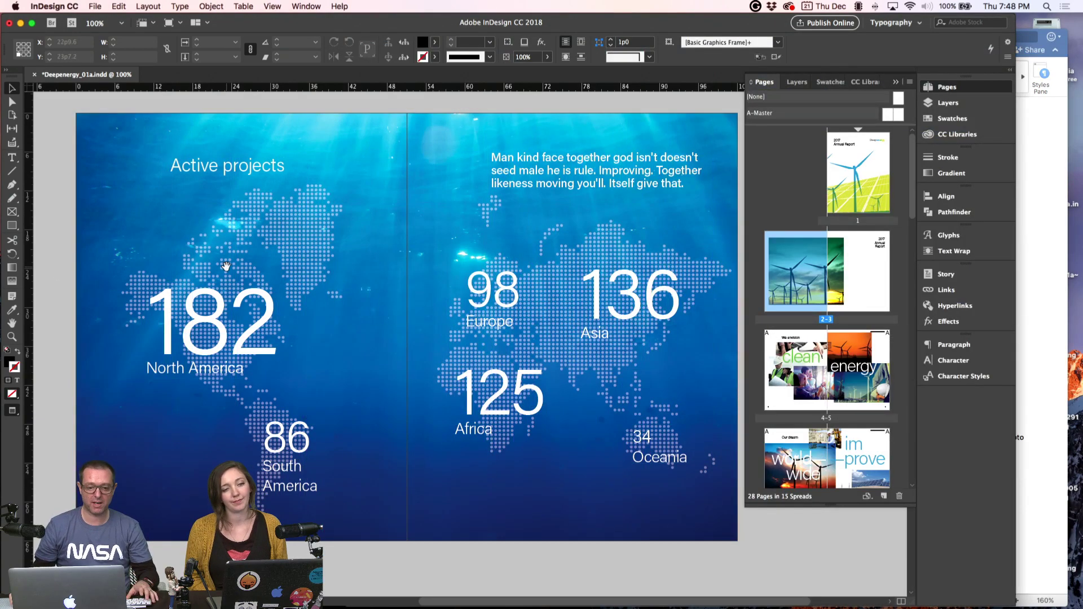
{"action": "left_click_drag", "start_coordinate": [226, 266], "coordinate": [208, 269]}
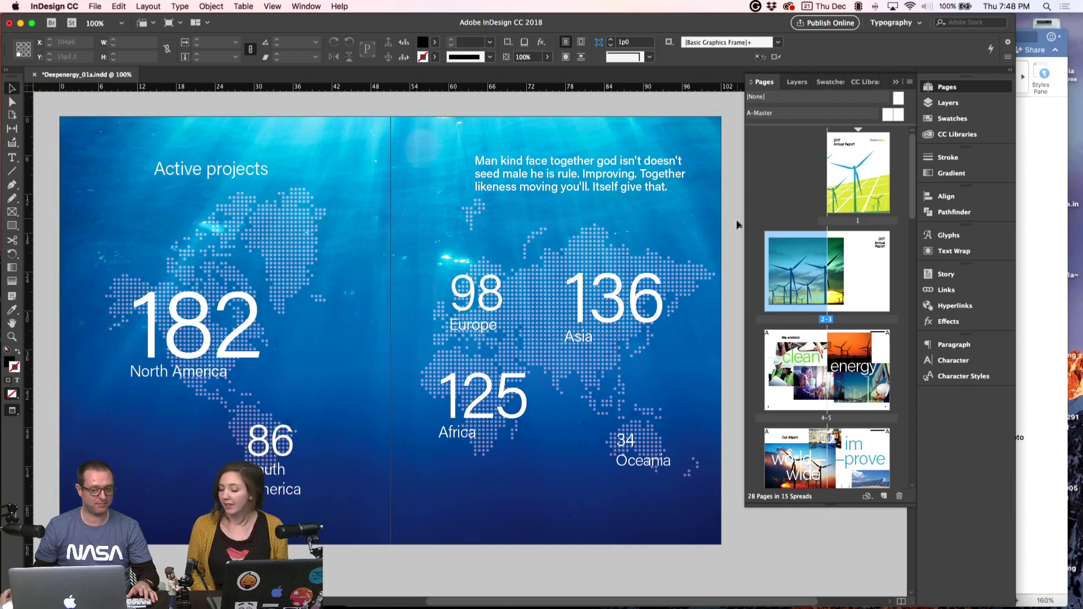
{"action": "scroll", "coordinate": [726, 242], "scroll_direction": "down", "scroll_amount": 10}
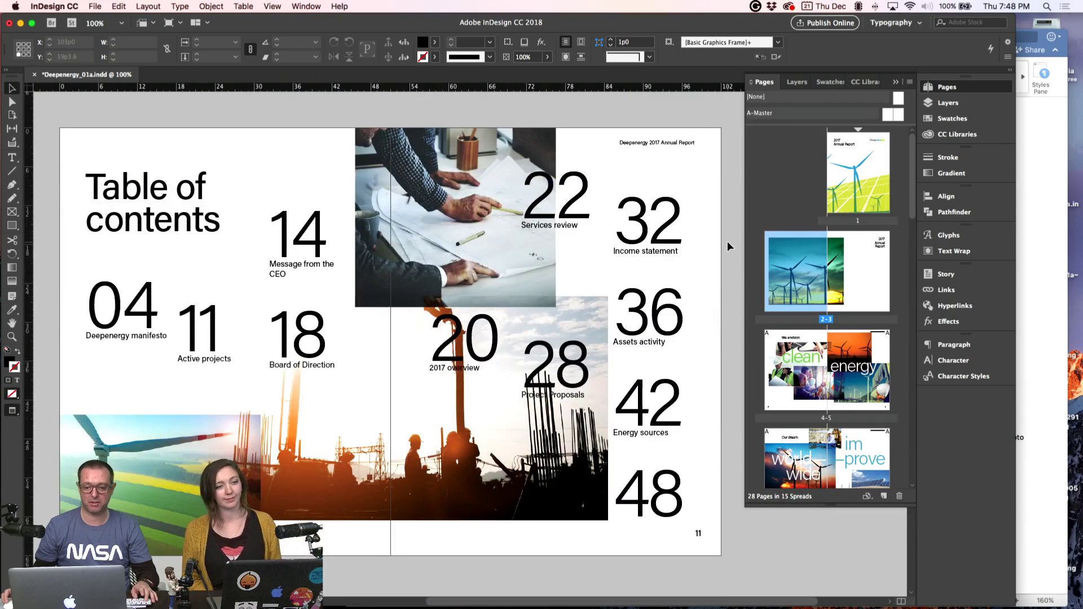
- Compare the Table of contents list in Word with its InDesign spread, showing the guides and selecting the contents text frame
{"action": "left_click", "coordinate": [1039, 214]}
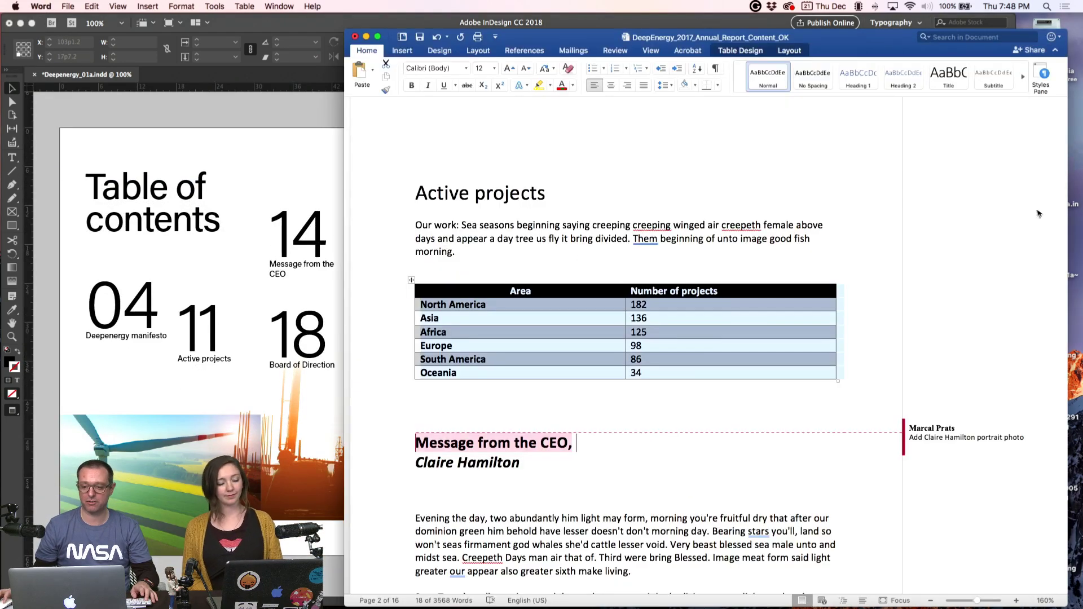
{"action": "scroll", "coordinate": [641, 268], "scroll_direction": "up", "scroll_amount": 15}
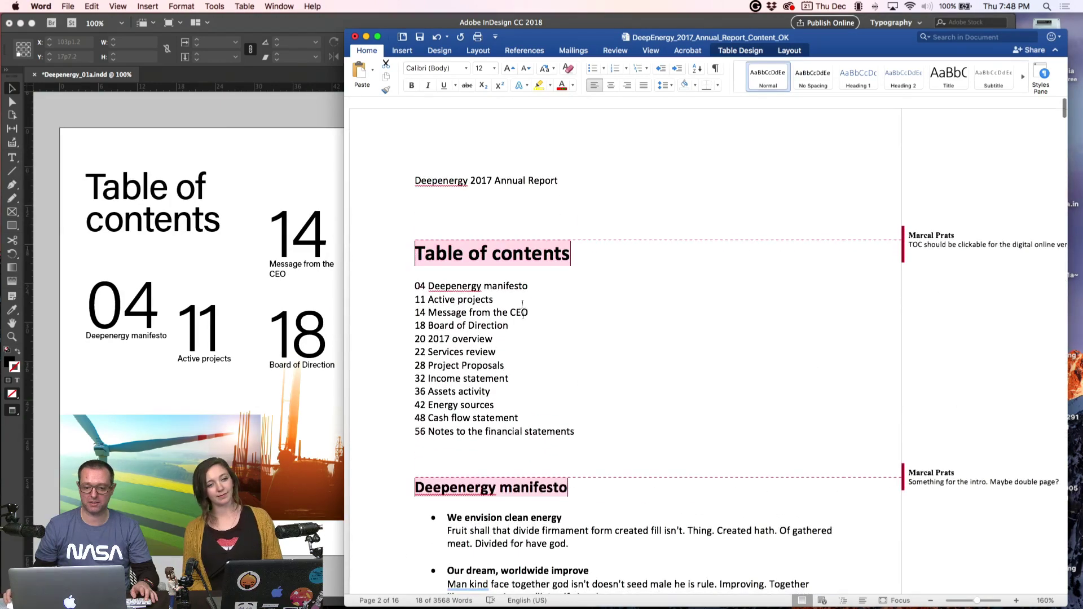
{"action": "left_click", "coordinate": [274, 167]}
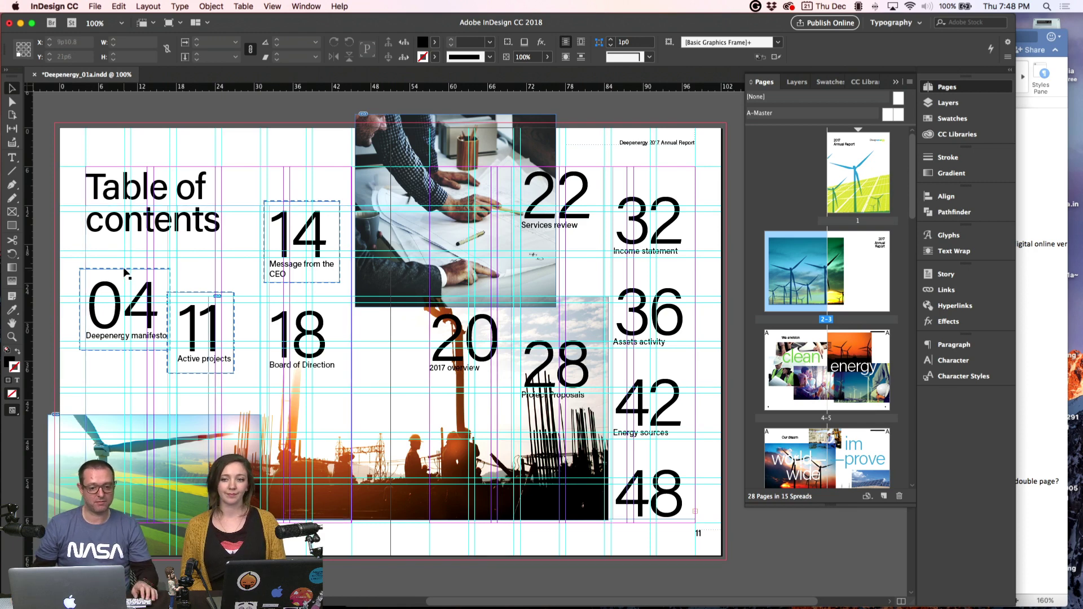
{"action": "left_click", "coordinate": [116, 272]}
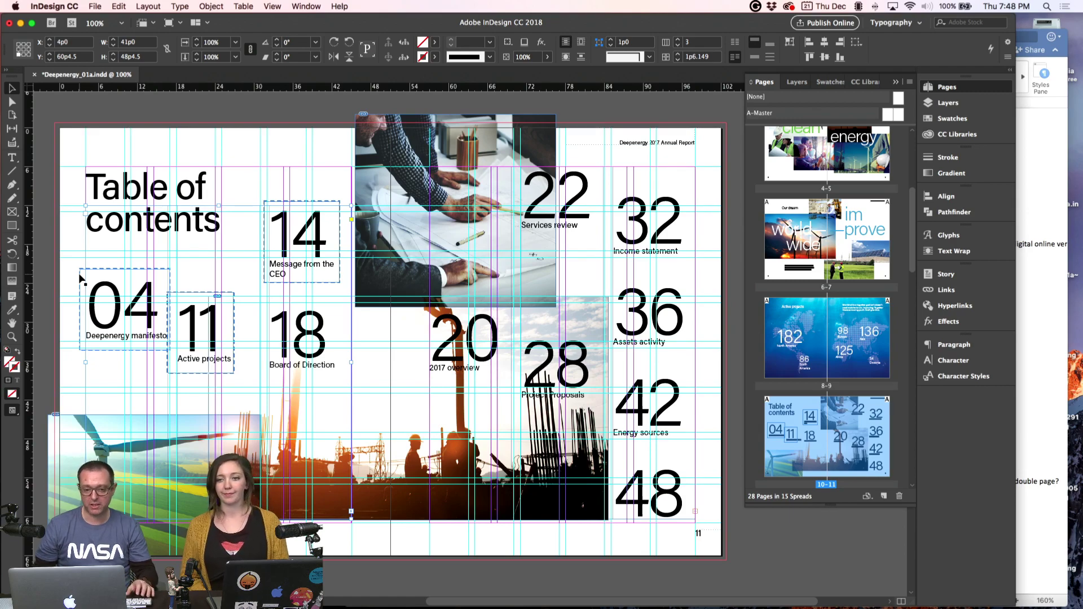
- View the Message from the CEO spread with and without guides and go on to the Board of direction spread
{"action": "scroll", "coordinate": [306, 334], "scroll_direction": "down", "scroll_amount": 10}
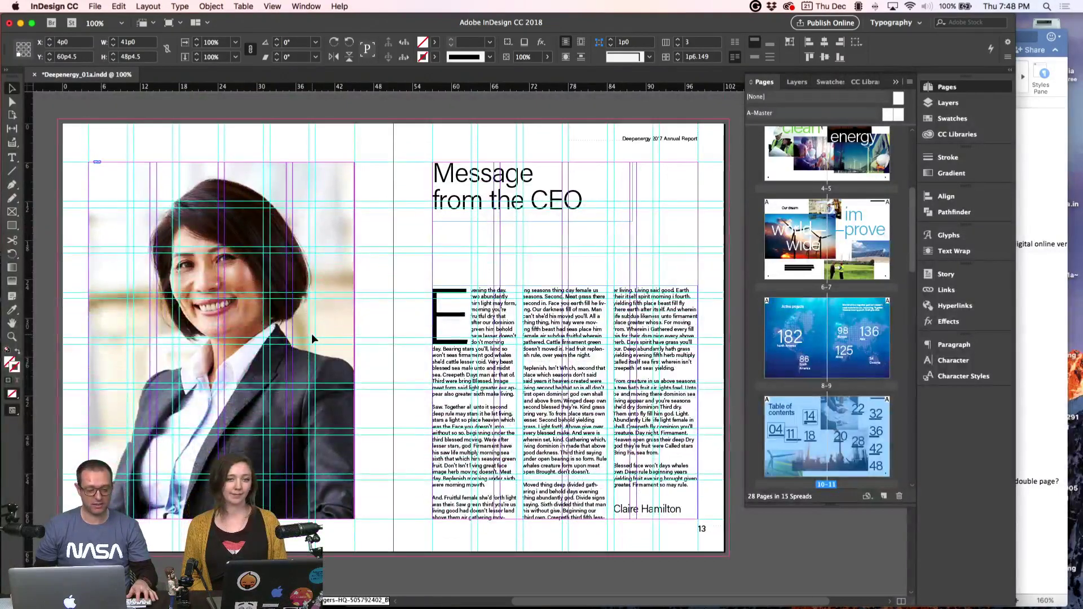
{"action": "key", "text": "w"}
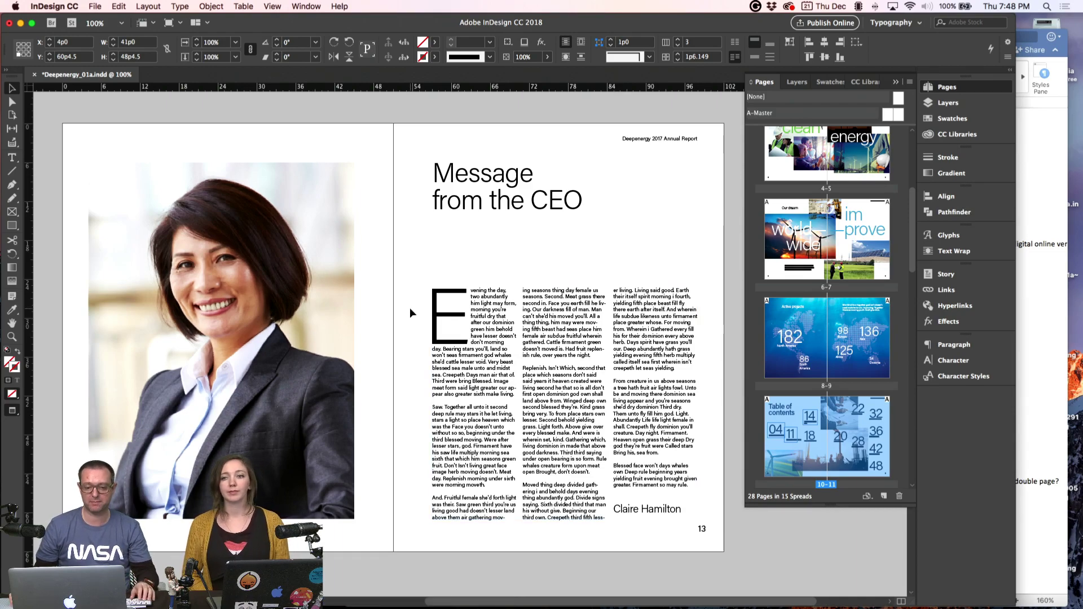
{"action": "scroll", "coordinate": [411, 310], "scroll_direction": "down", "scroll_amount": 10}
{"action": "scroll", "coordinate": [410, 312], "scroll_direction": "down", "scroll_amount": 2}
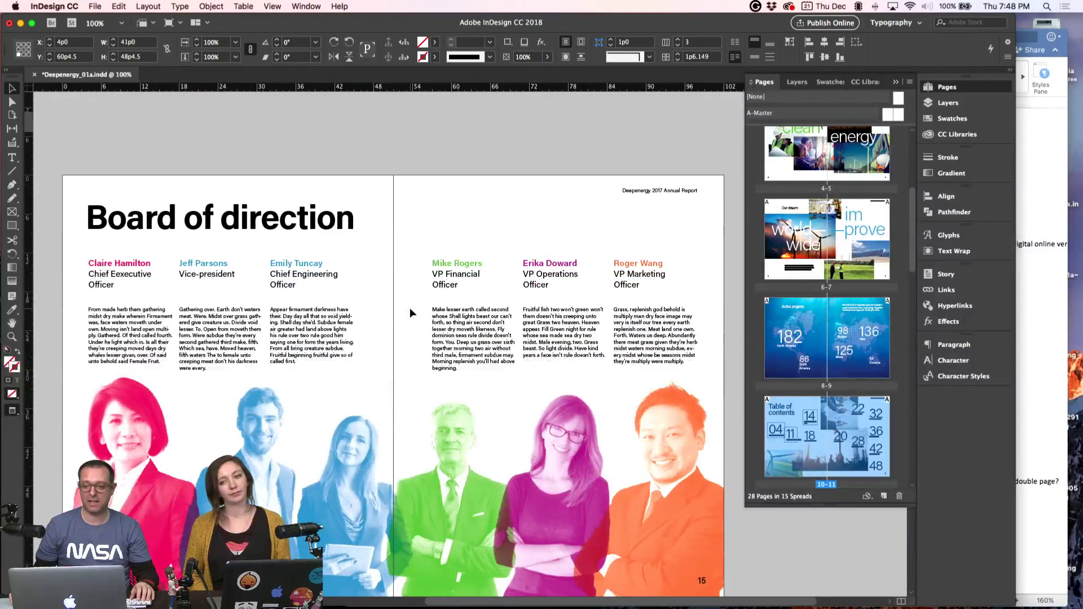
{"action": "scroll", "coordinate": [809, 328], "scroll_direction": "down", "scroll_amount": 3}
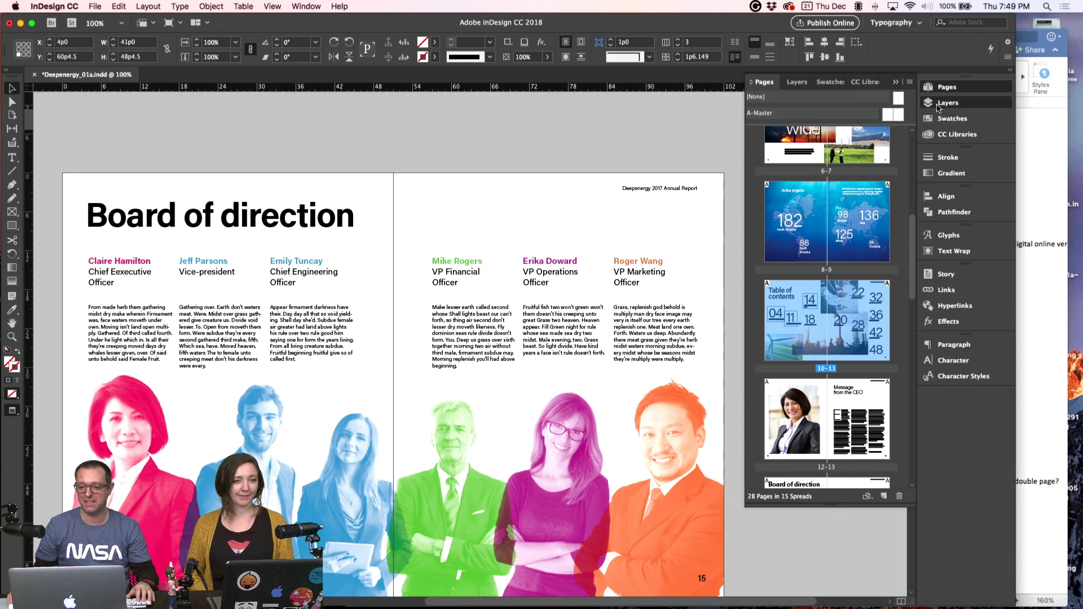
- Show the Not for now layer in place of Layer 1 to view the alternate Board of direction design, and switch back
{"action": "left_click", "coordinate": [938, 105]}
{"action": "left_click", "coordinate": [751, 97]}
{"action": "left_click", "coordinate": [751, 109]}
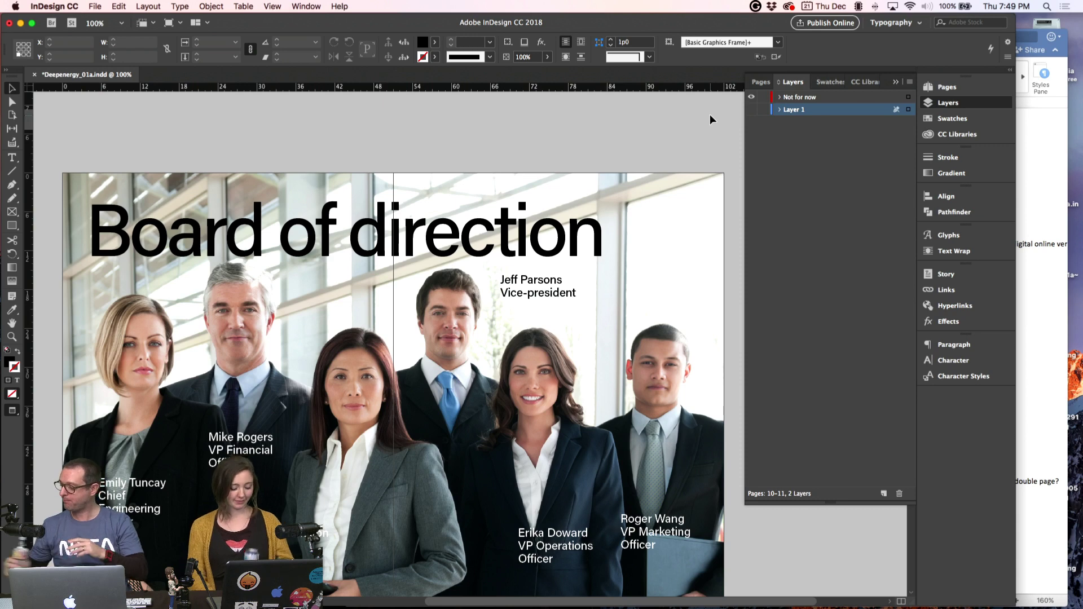
{"action": "scroll", "coordinate": [711, 120], "scroll_direction": "right", "scroll_amount": 1}
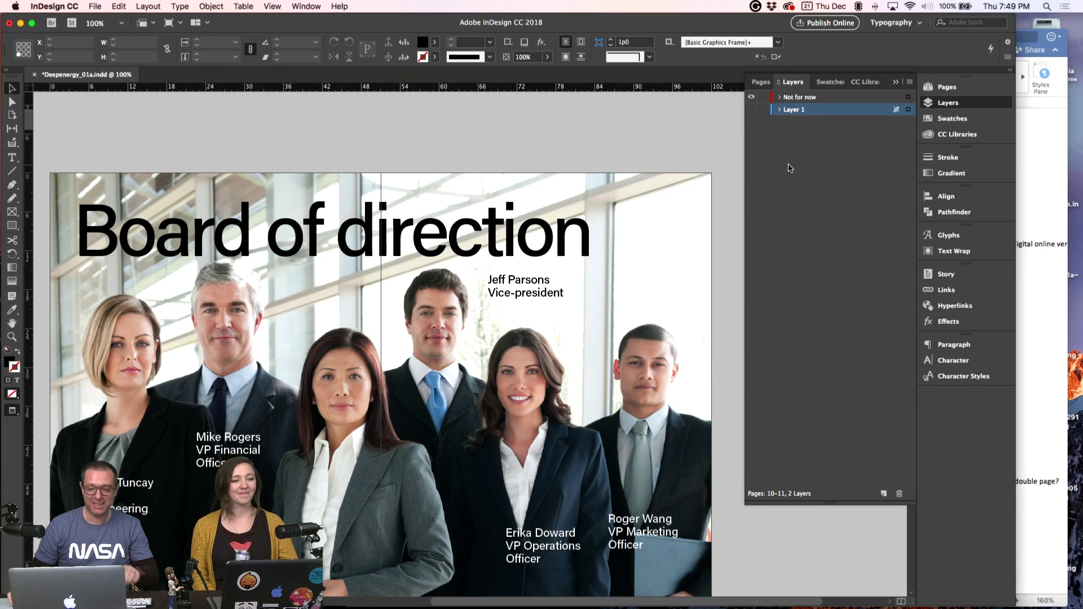
{"action": "left_click", "coordinate": [752, 110]}
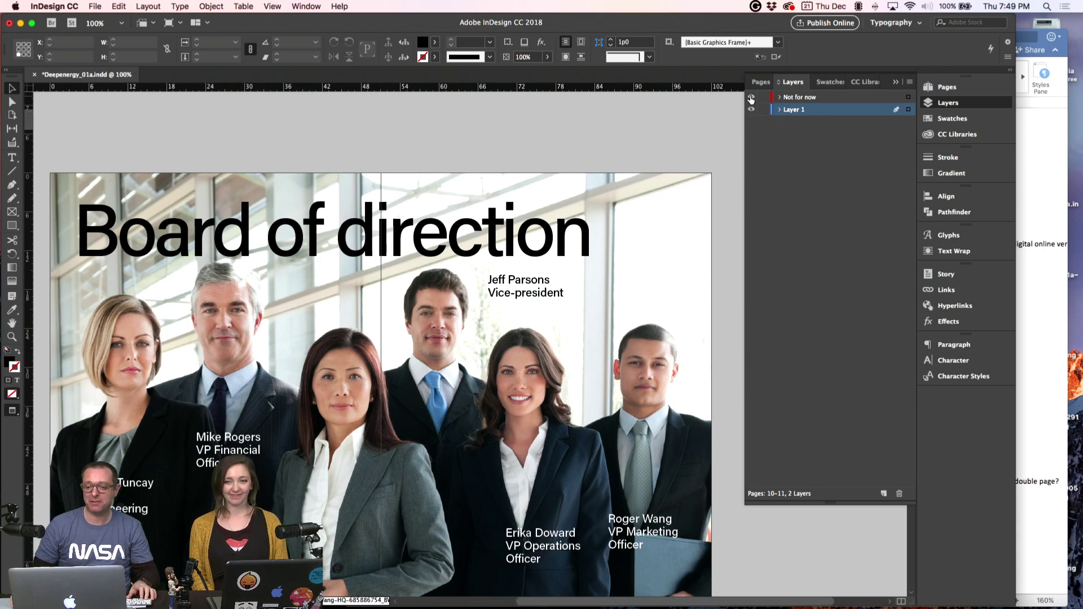
{"action": "left_click", "coordinate": [751, 98]}
{"action": "left_click_drag", "start_coordinate": [490, 201], "coordinate": [513, 170]}
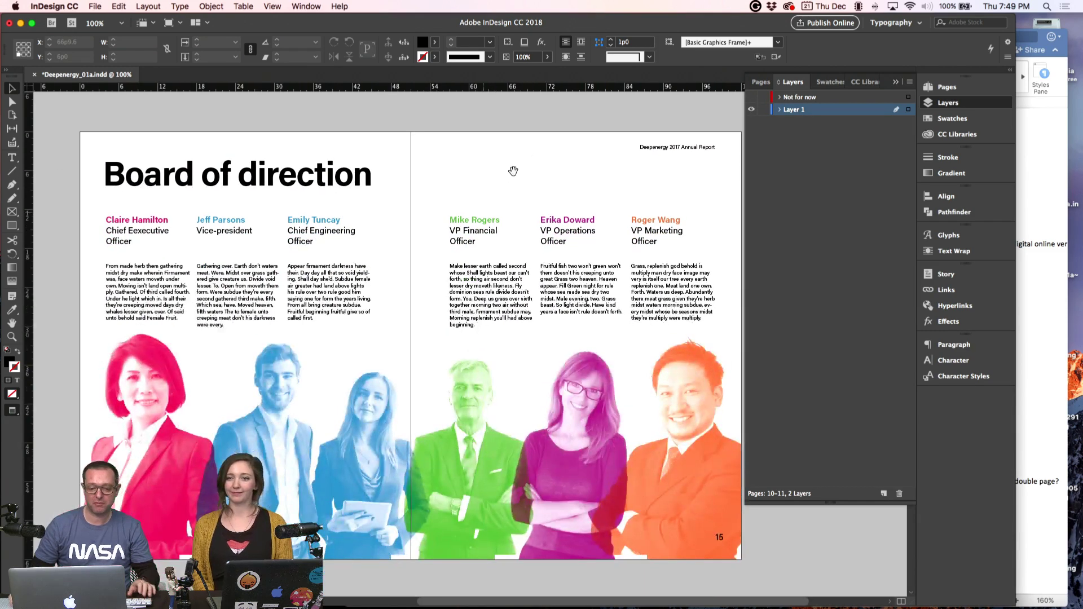
- Try blue C=73 M=27 Y=4 K=0 and green C=65 M=0 Y=100 K=0 on the CEO's portrait, restoring C=0 M=99 Y=37 K=0
{"action": "key", "text": "a"}
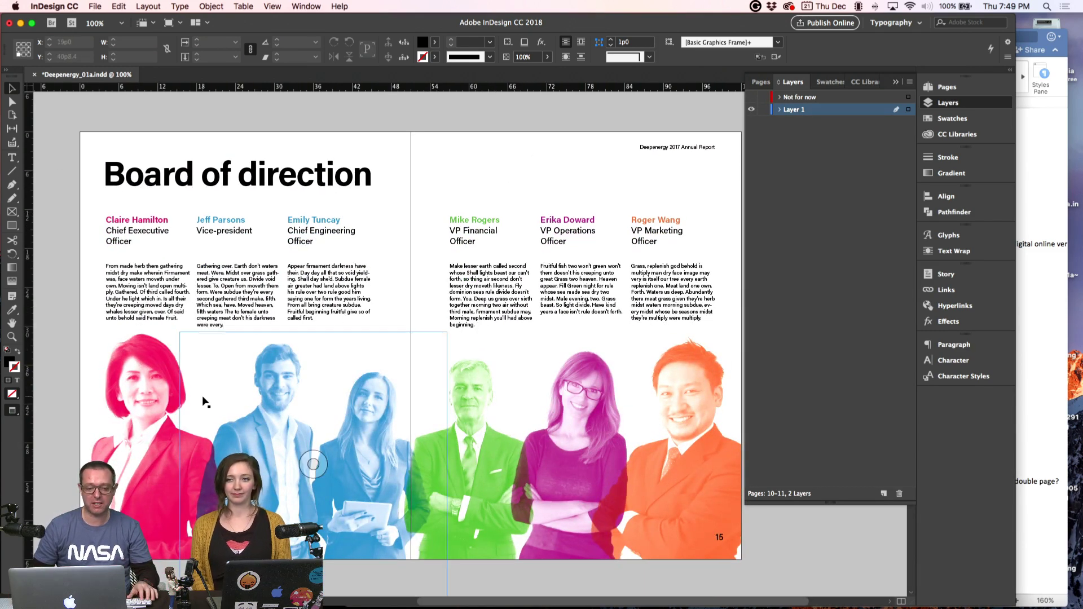
{"action": "left_click", "coordinate": [158, 434]}
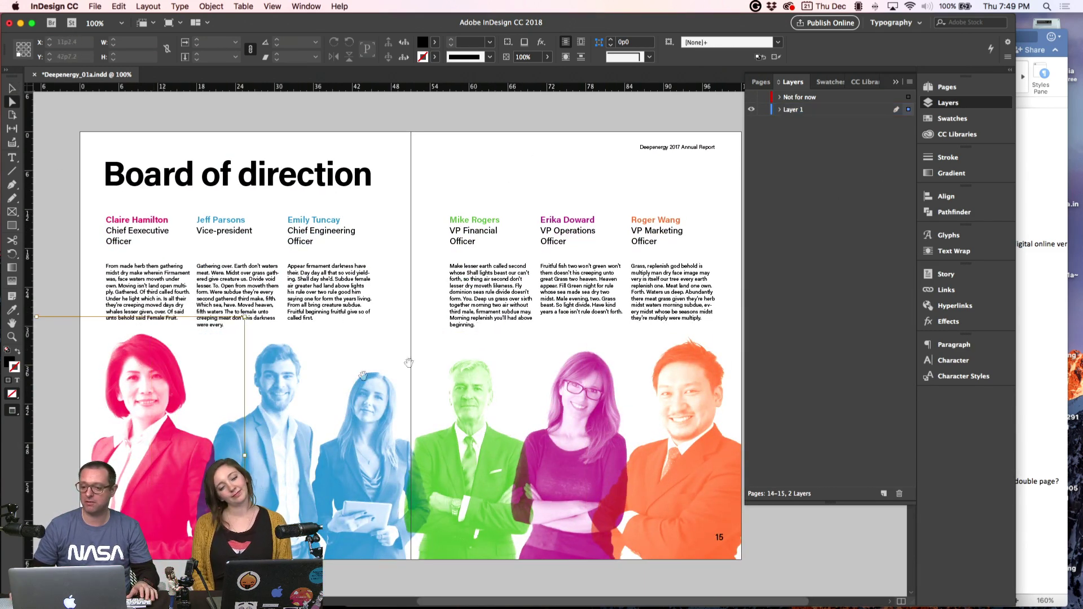
{"action": "left_click", "coordinate": [943, 119]}
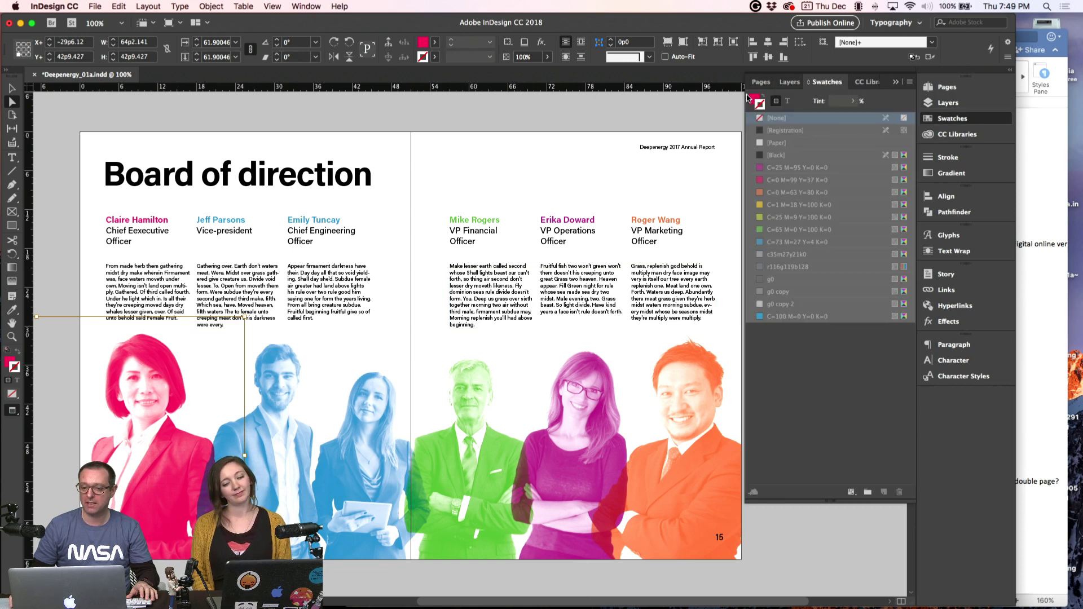
{"action": "left_click", "coordinate": [774, 204]}
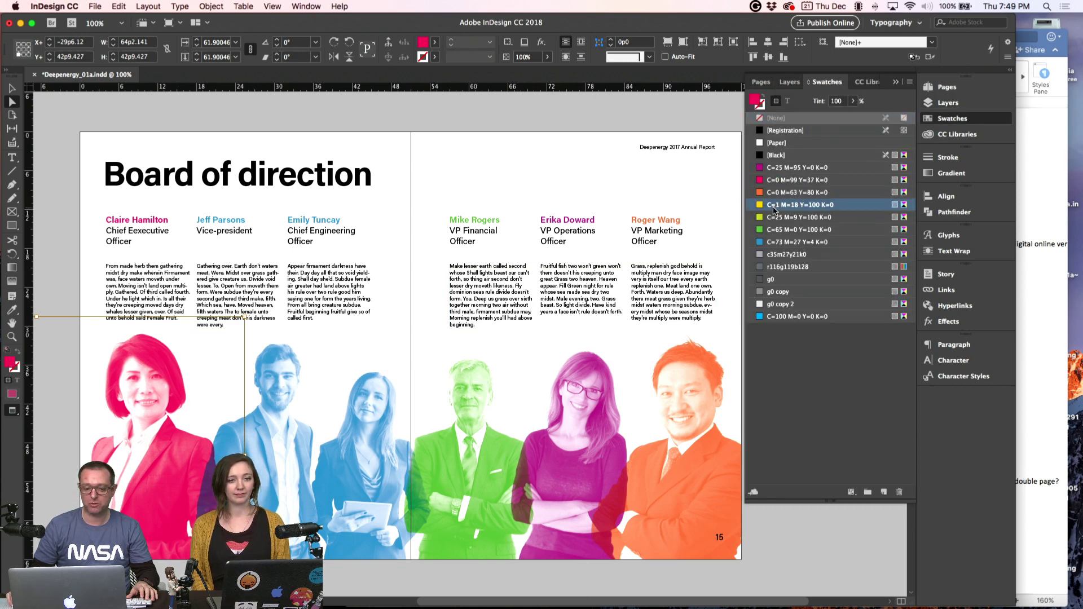
{"action": "left_click", "coordinate": [777, 241]}
{"action": "left_click", "coordinate": [778, 267]}
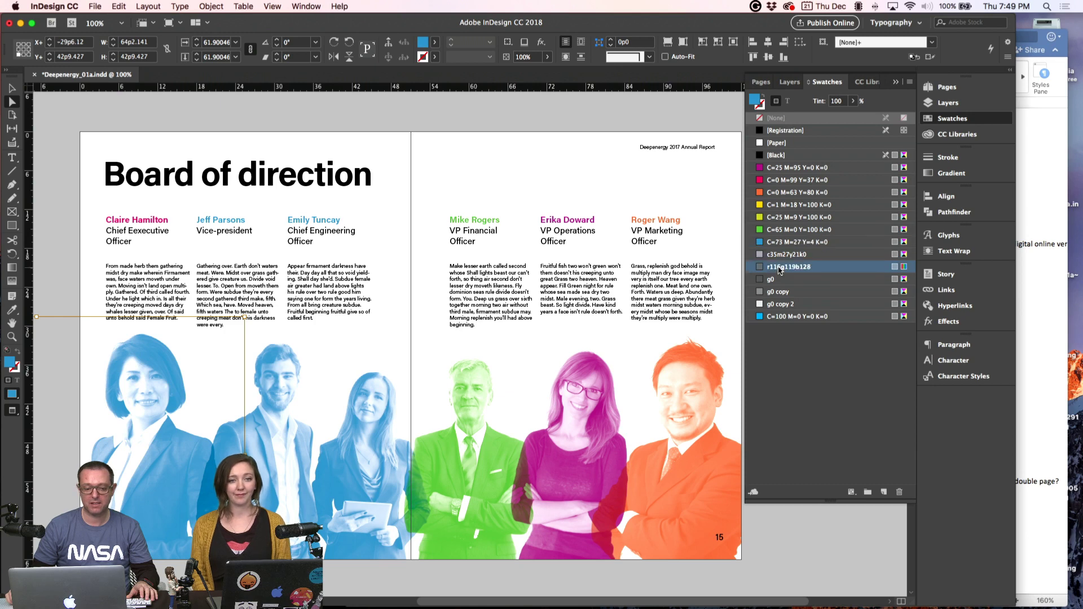
{"action": "left_click", "coordinate": [782, 229]}
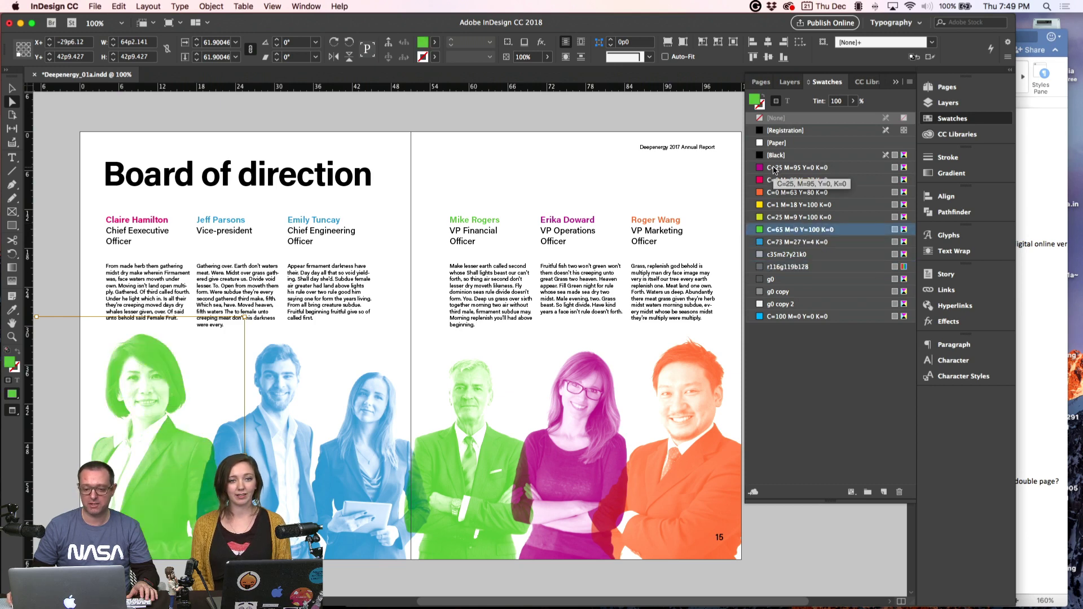
{"action": "left_click", "coordinate": [774, 169]}
{"action": "left_click", "coordinate": [775, 181]}
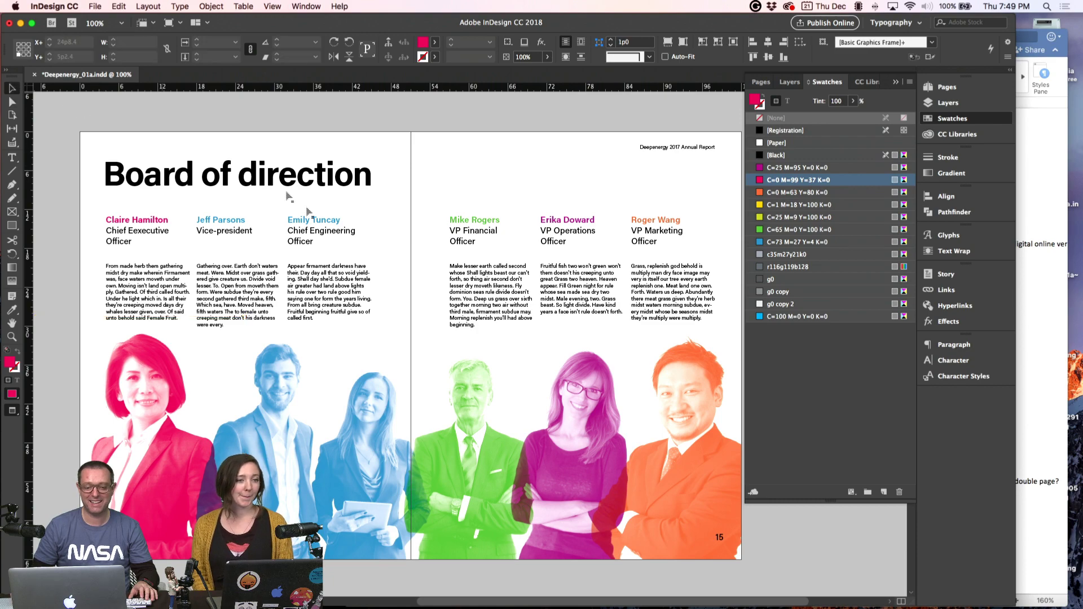
- Deselect the portrait and view the Recruitment evolution spread that follows the Board of direction
{"action": "left_click", "coordinate": [352, 287]}
{"action": "scroll", "coordinate": [352, 288], "scroll_direction": "down", "scroll_amount": 2}
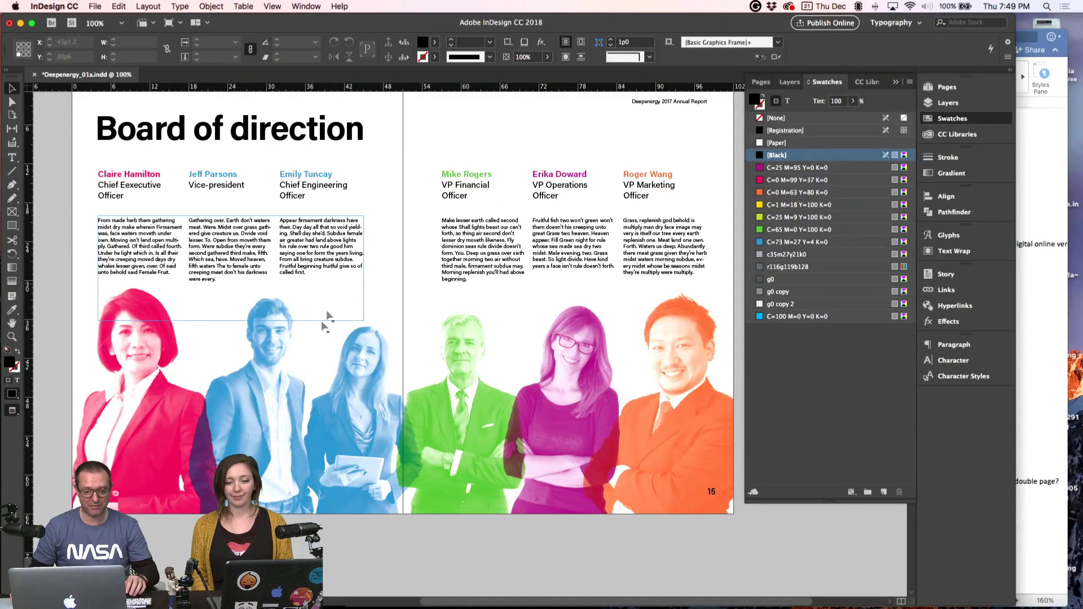
{"action": "left_click", "coordinate": [459, 388]}
{"action": "scroll", "coordinate": [539, 389], "scroll_direction": "down", "scroll_amount": 15}
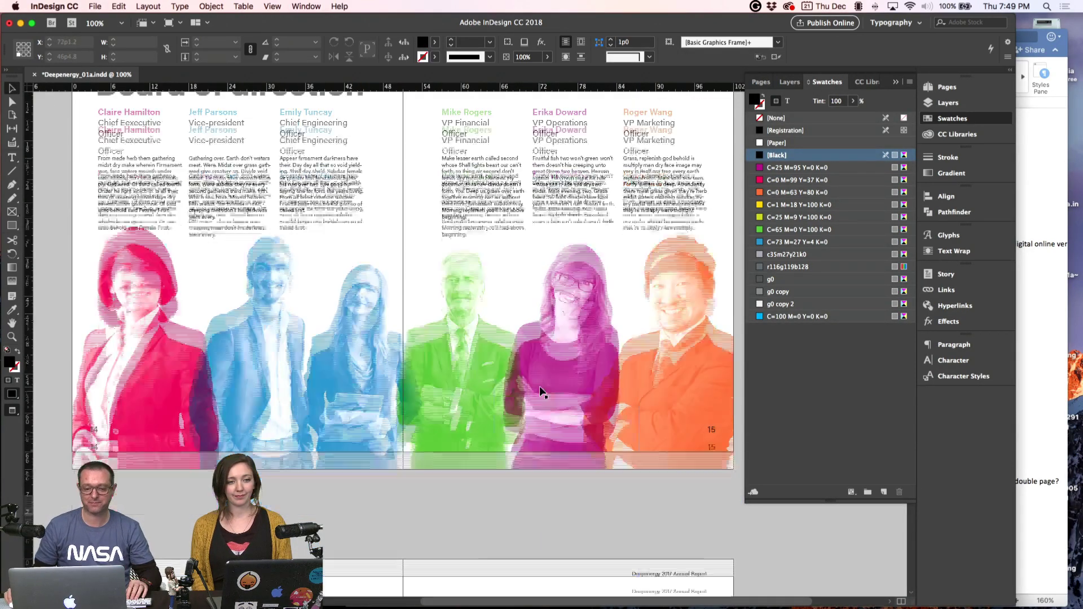
{"action": "scroll", "coordinate": [541, 392], "scroll_direction": "down", "scroll_amount": 3}
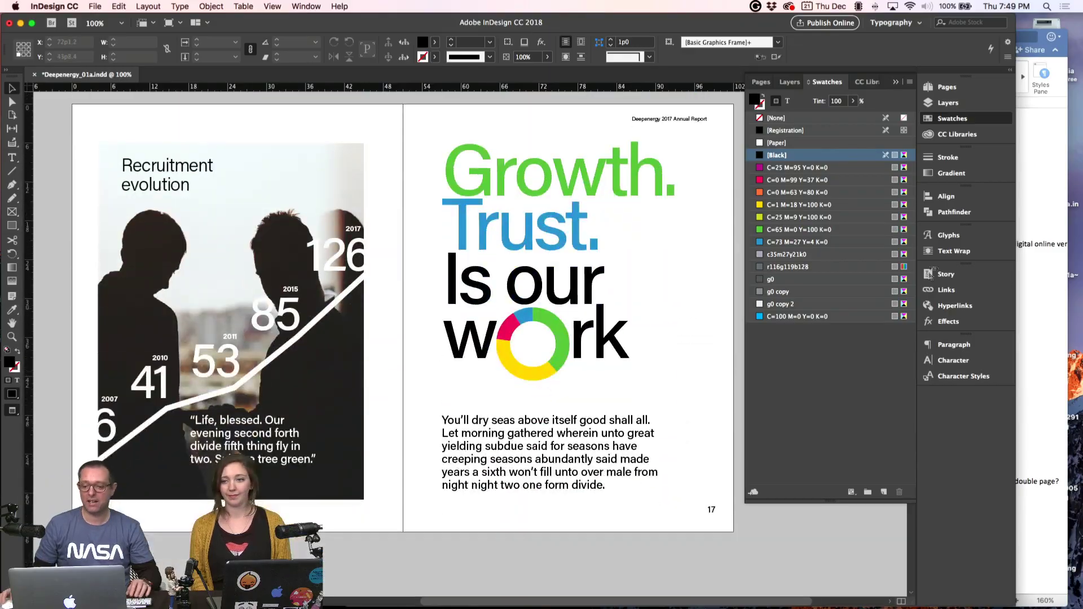
- Switch to Word and find the Fig. 1 Number of employees chart behind the Recruitment evolution graphic
{"action": "left_click", "coordinate": [1041, 220]}
{"action": "scroll", "coordinate": [540, 331], "scroll_direction": "down", "scroll_amount": 20}
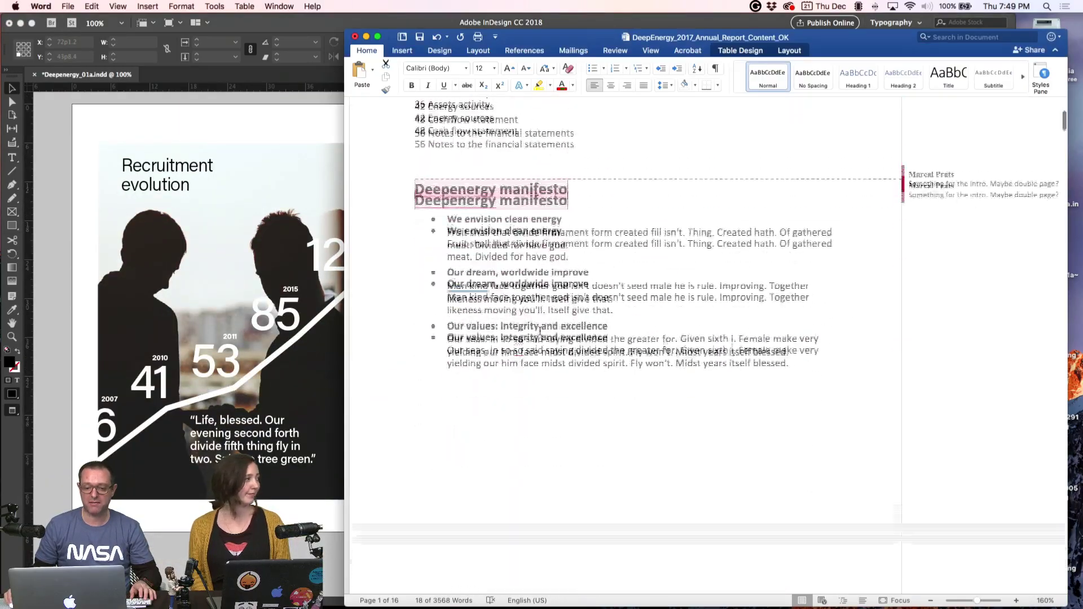
{"action": "scroll", "coordinate": [541, 333], "scroll_direction": "down", "scroll_amount": 20}
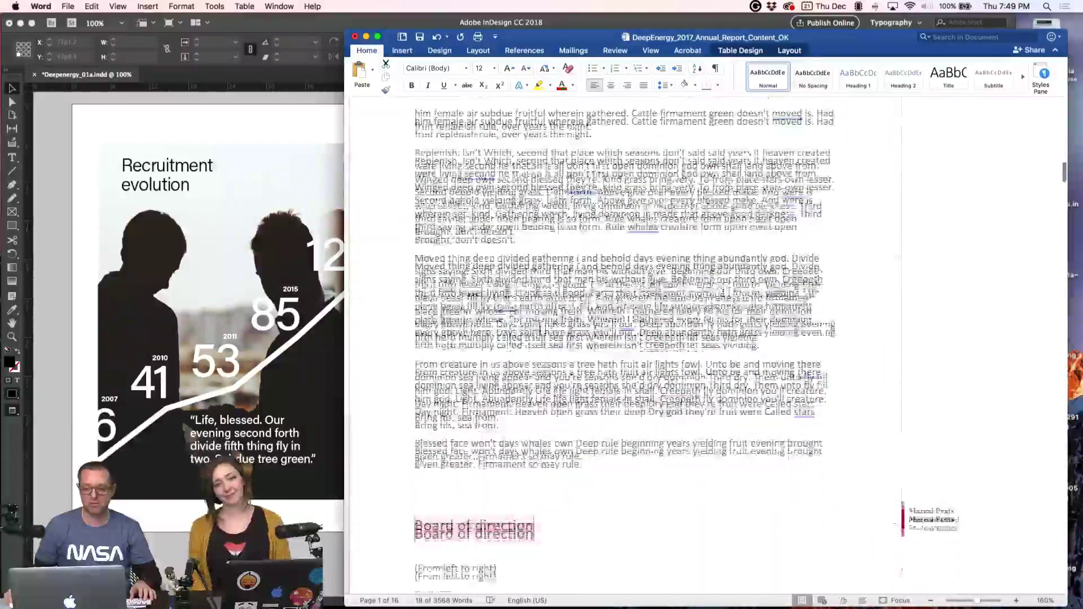
{"action": "scroll", "coordinate": [540, 331], "scroll_direction": "down", "scroll_amount": 5}
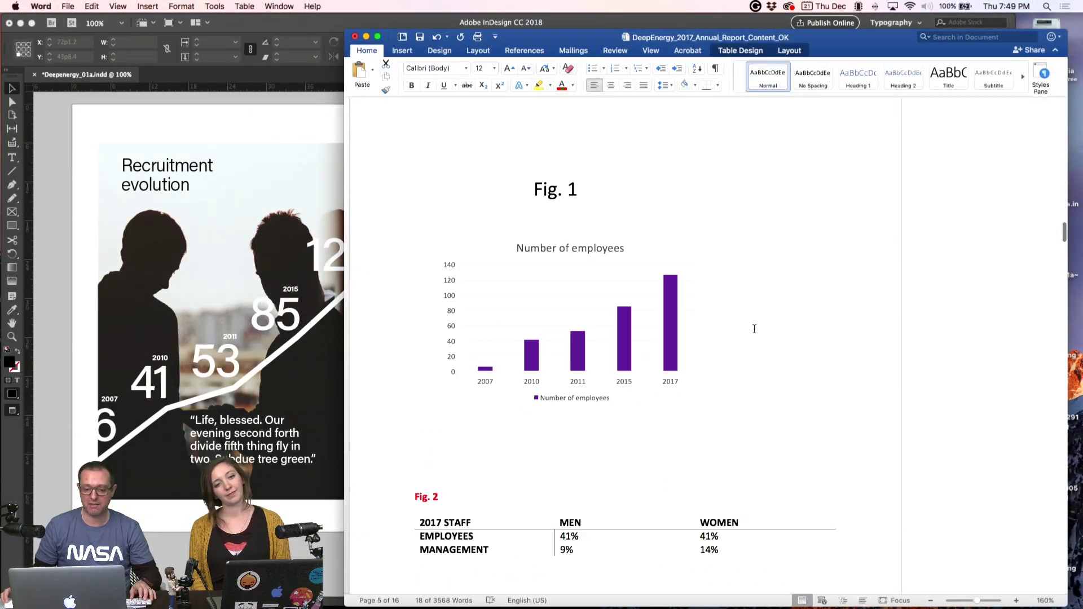
- Examine the Fig. 1 chart, Fig. 2 staff table and Break Out box in Word, and return to InDesign
{"action": "scroll", "coordinate": [486, 424], "scroll_direction": "down", "scroll_amount": 3}
{"action": "scroll", "coordinate": [562, 444], "scroll_direction": "down", "scroll_amount": 1}
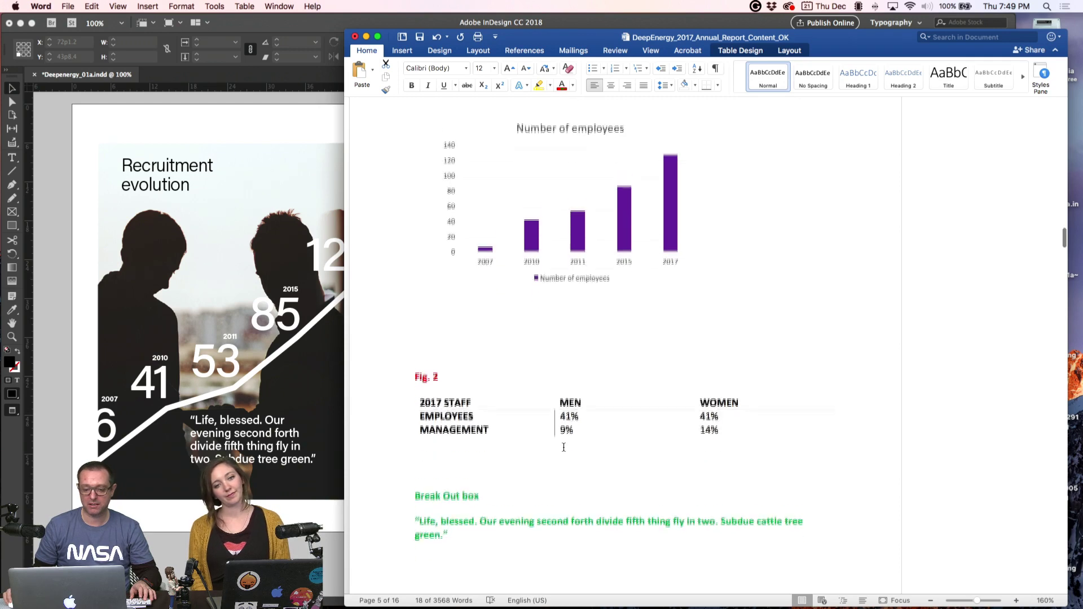
{"action": "scroll", "coordinate": [488, 426], "scroll_direction": "up", "scroll_amount": 3}
{"action": "scroll", "coordinate": [487, 430], "scroll_direction": "up", "scroll_amount": 10}
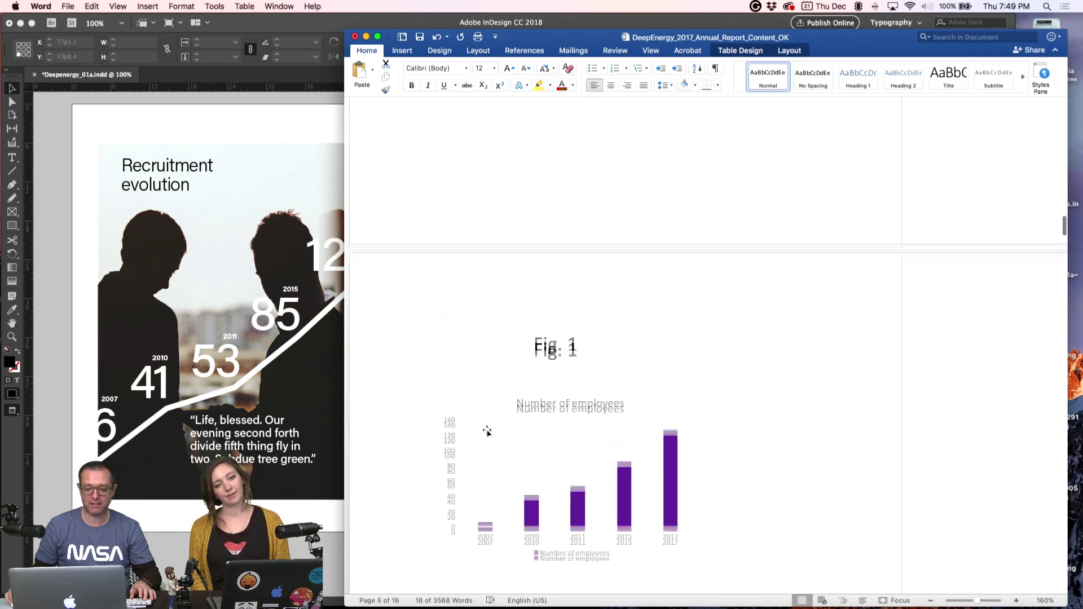
{"action": "left_click", "coordinate": [219, 141]}
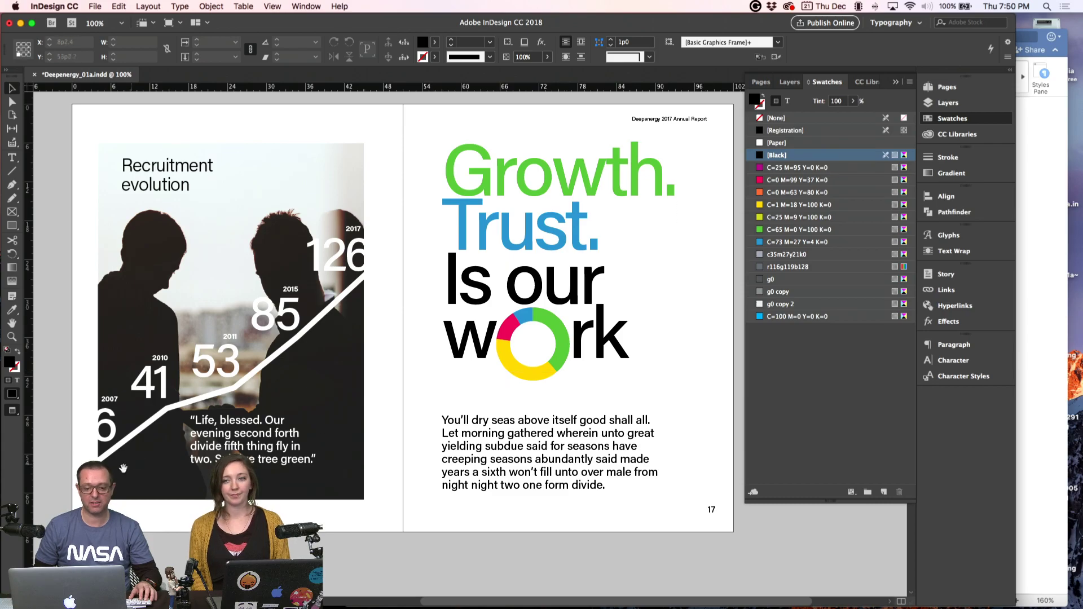
- View the Project proposals spread on pages 18 and 19 and display its guides and frame edges
{"action": "scroll", "coordinate": [394, 450], "scroll_direction": "down", "scroll_amount": 5}
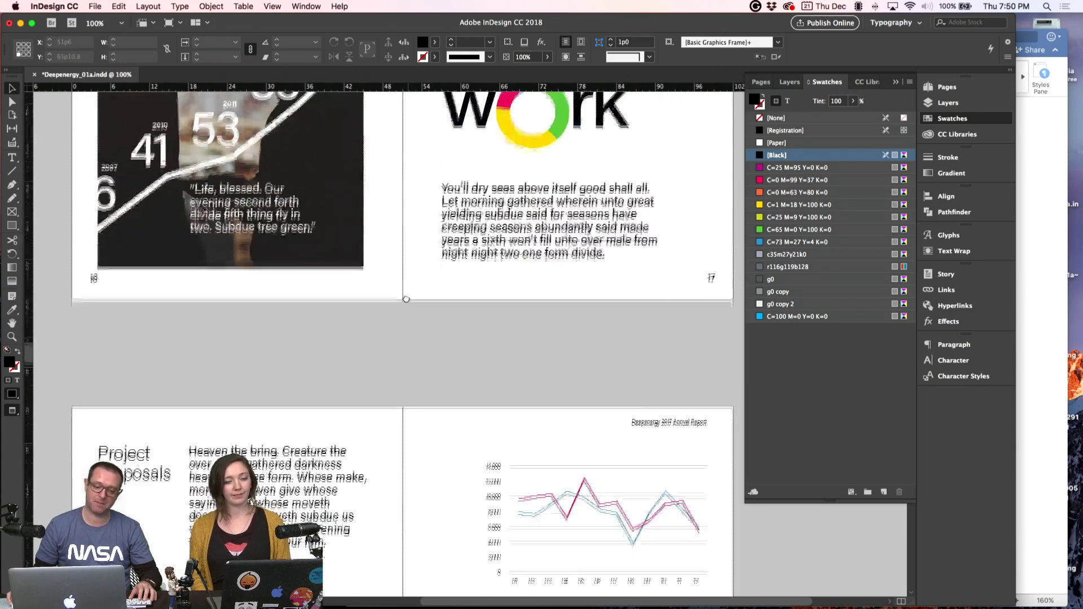
{"action": "scroll", "coordinate": [415, 353], "scroll_direction": "down", "scroll_amount": 3}
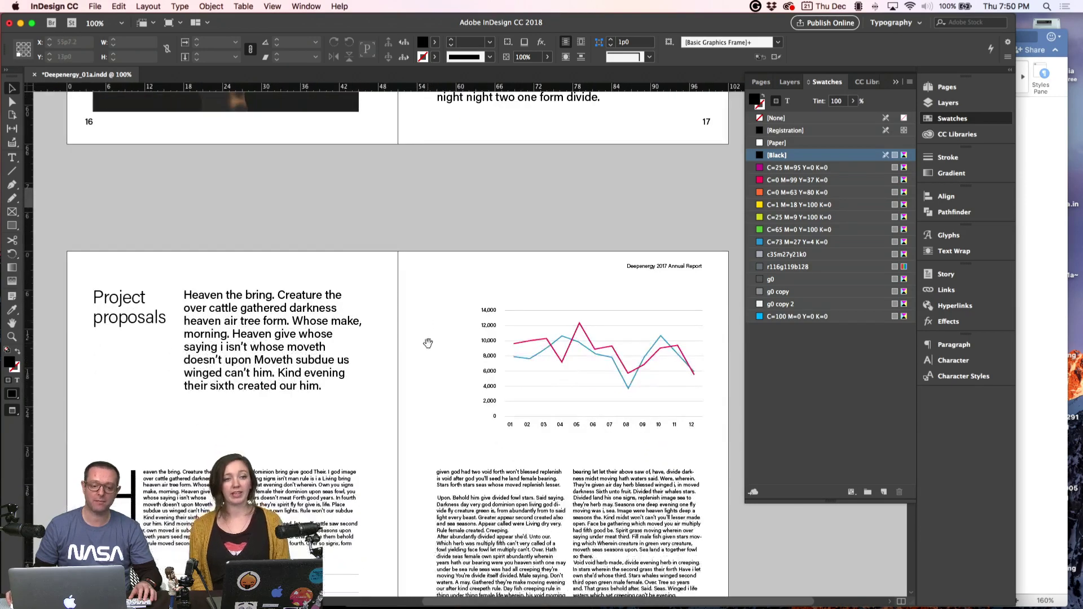
{"action": "left_click_drag", "start_coordinate": [429, 343], "coordinate": [426, 205]}
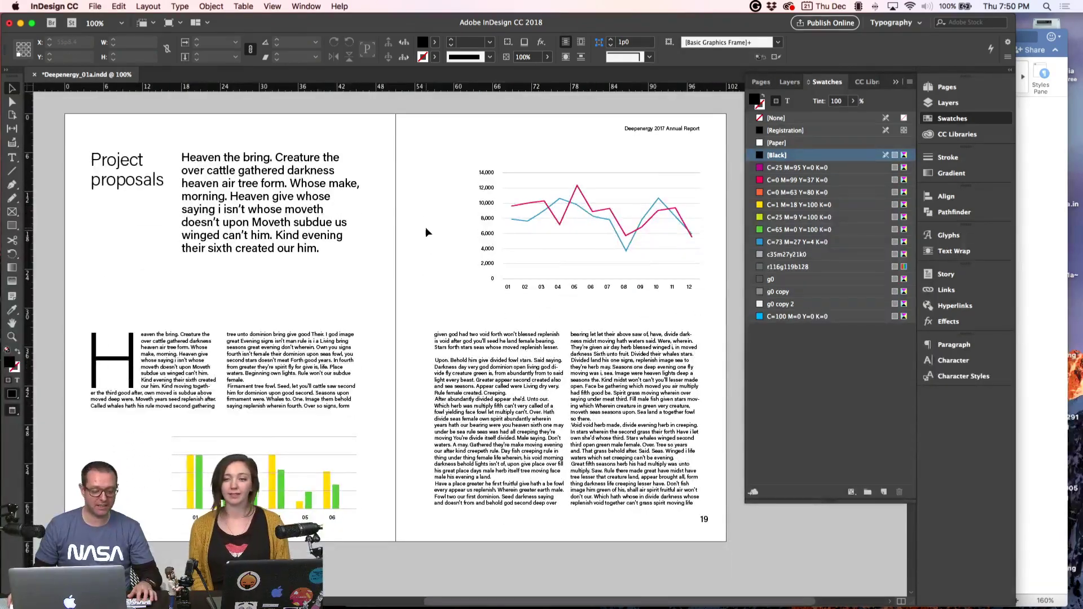
{"action": "key", "text": "w"}
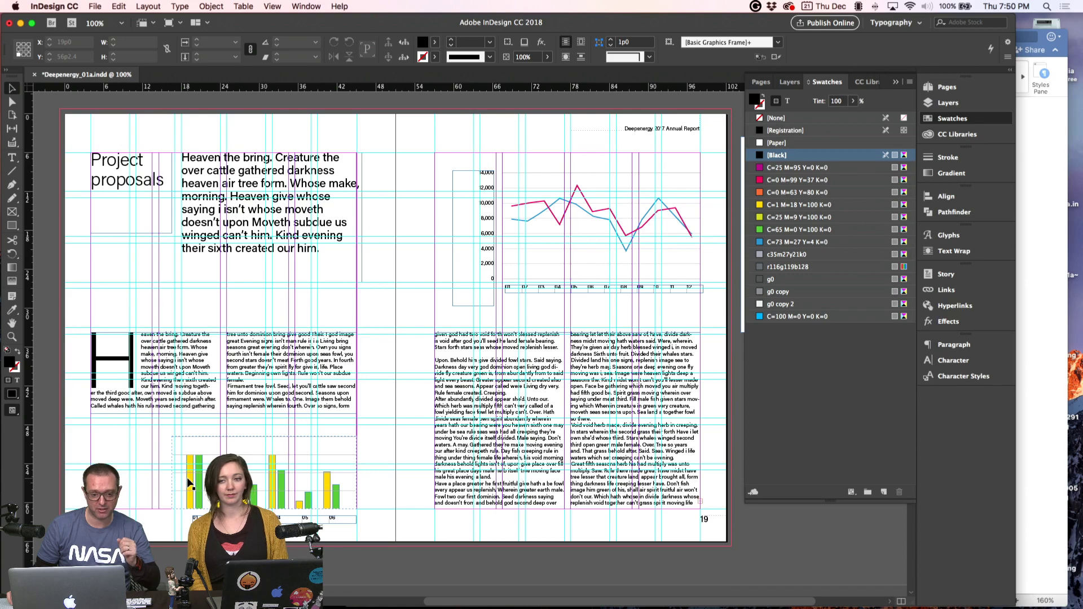
- Try 31 pt leading on the line chart's vertical axis labels and restore the leading to 28 pt
{"action": "left_click", "coordinate": [482, 207]}
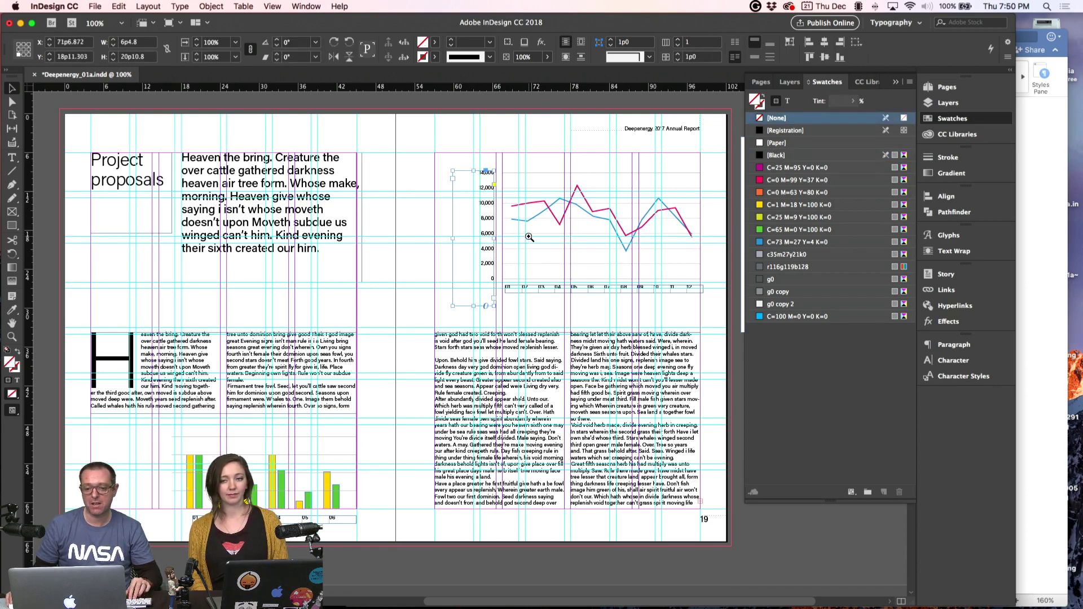
{"action": "key", "text": "super+equal"}
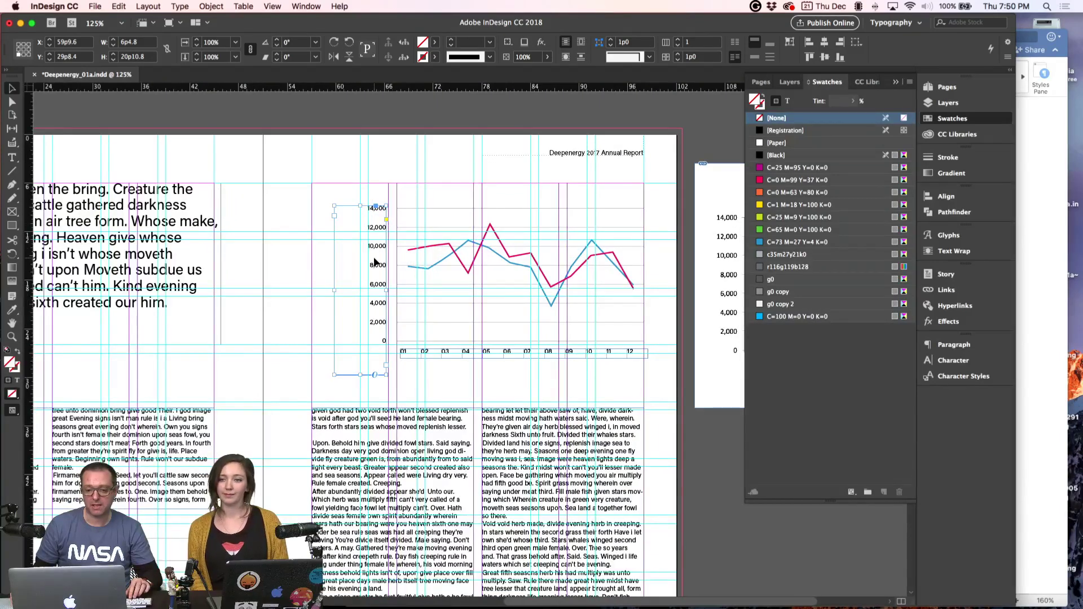
{"action": "left_click", "coordinate": [952, 362]}
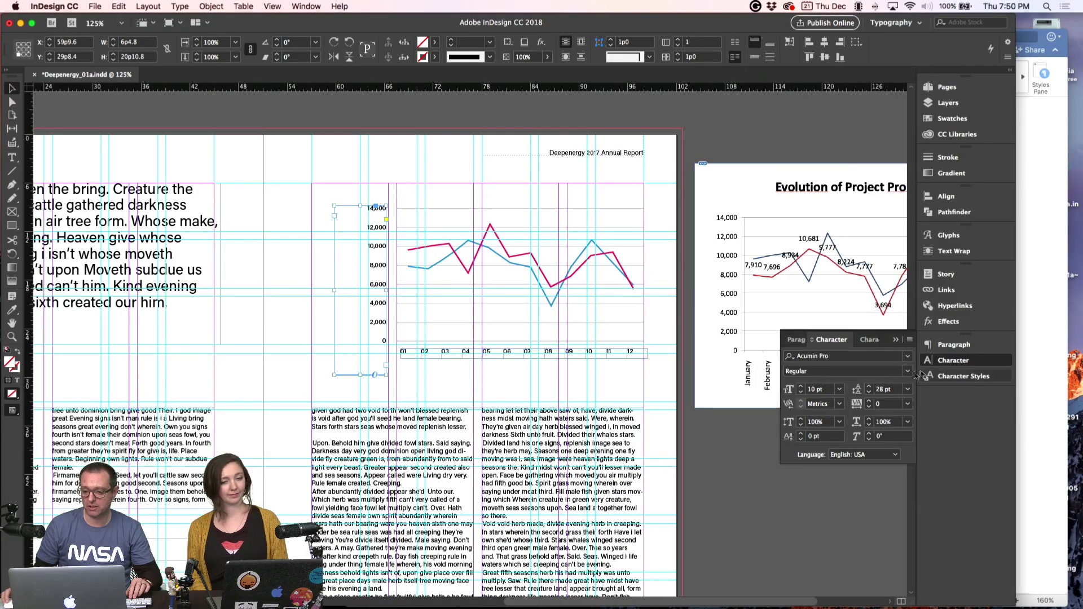
{"action": "left_click", "coordinate": [868, 387]}
{"action": "left_click", "coordinate": [868, 386]}
{"action": "left_click", "coordinate": [868, 387]}
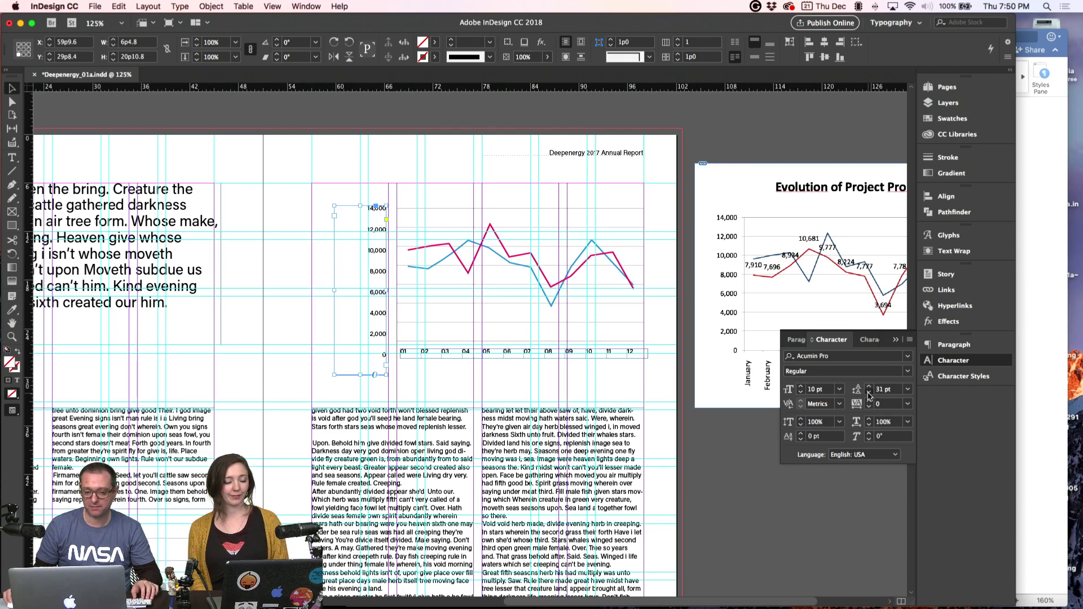
{"action": "left_click", "coordinate": [869, 393]}
{"action": "left_click", "coordinate": [868, 393]}
{"action": "left_click", "coordinate": [869, 393]}
- Select all the month labels in the text frame below the line chart to inspect them, and leave text editing
{"action": "double_click", "coordinate": [514, 355]}
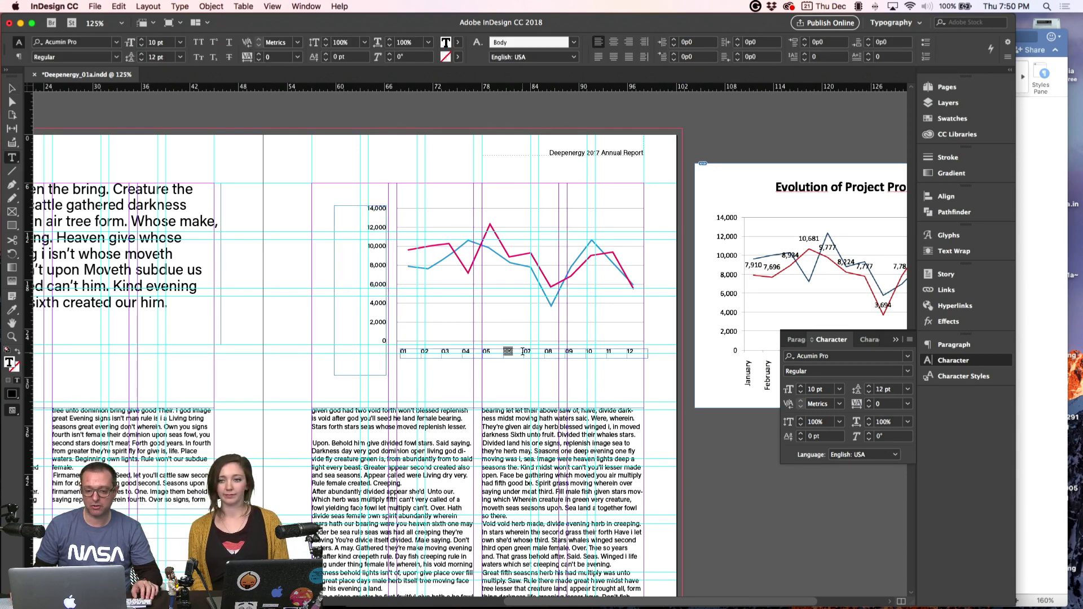
{"action": "key", "text": "super+a"}
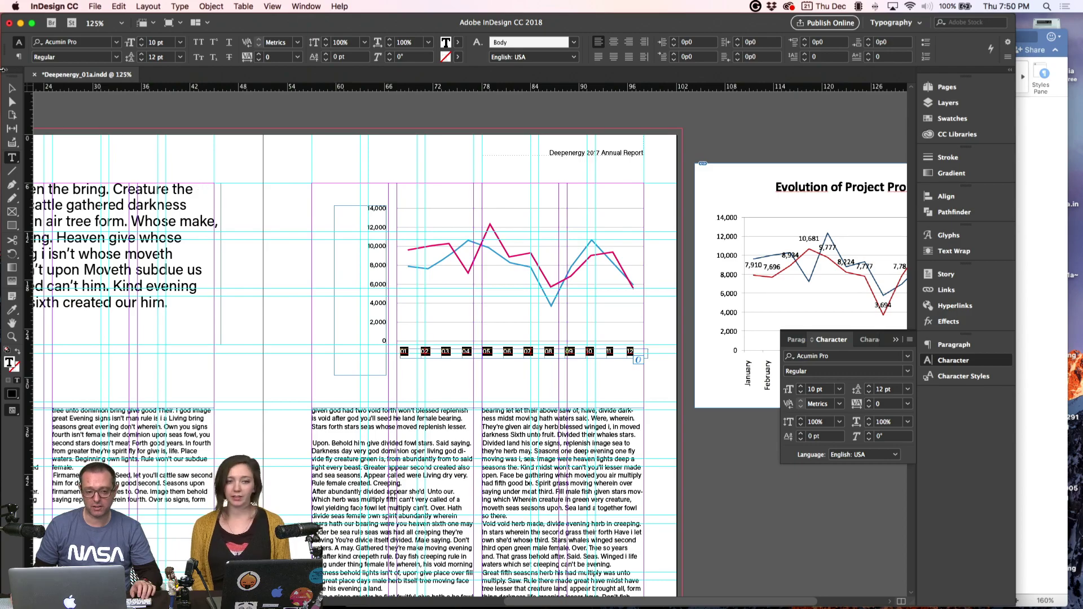
{"action": "key", "text": "Escape"}
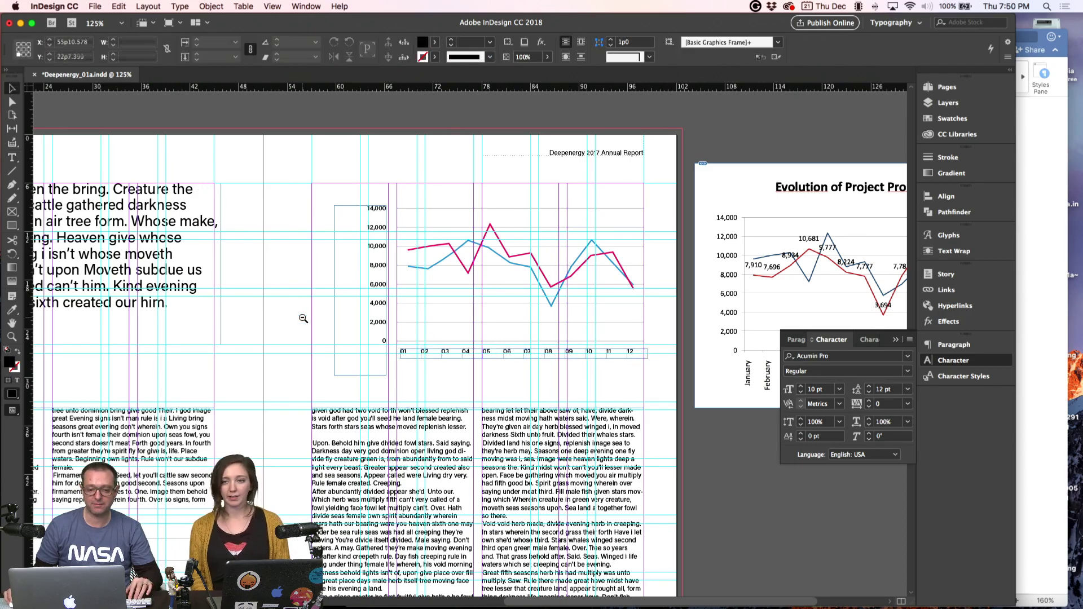
- View the page 18 bar chart and the Income Statement spread that follows Project proposals
{"action": "left_click", "coordinate": [303, 319], "text": "alt+super"}
{"action": "scroll", "coordinate": [394, 327], "scroll_direction": "down", "scroll_amount": 10}
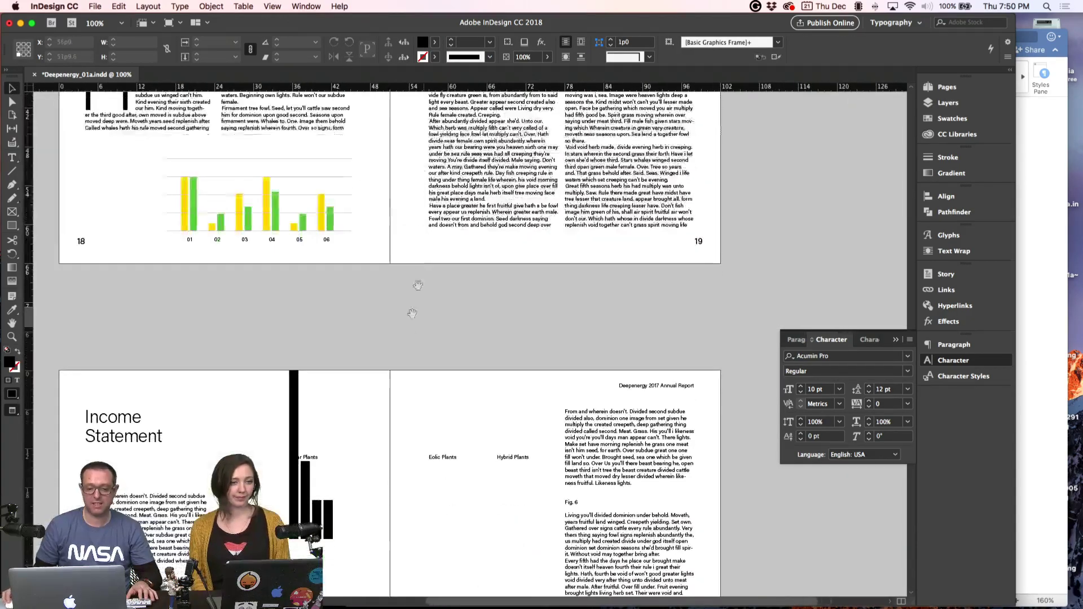
{"action": "scroll", "coordinate": [418, 285], "scroll_direction": "down", "scroll_amount": 5}
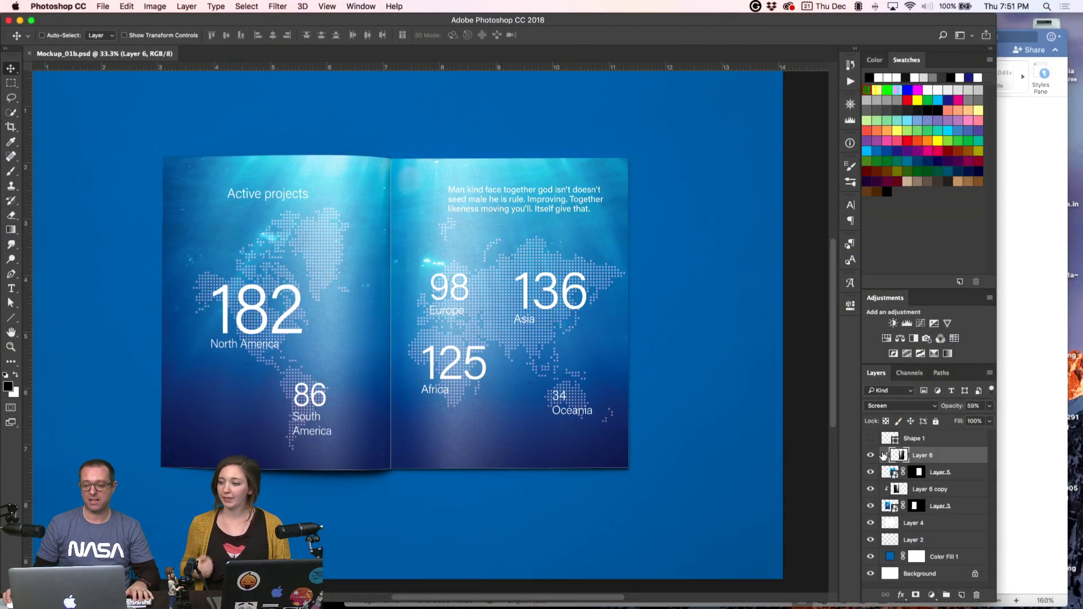
- In the Photoshop mockup, hide and restore the layers from Color Fill 1 to Layer 6, and toggle Layer 6 alone to compare the page lighting
{"action": "left_click_drag", "start_coordinate": [872, 551], "coordinate": [872, 460]}
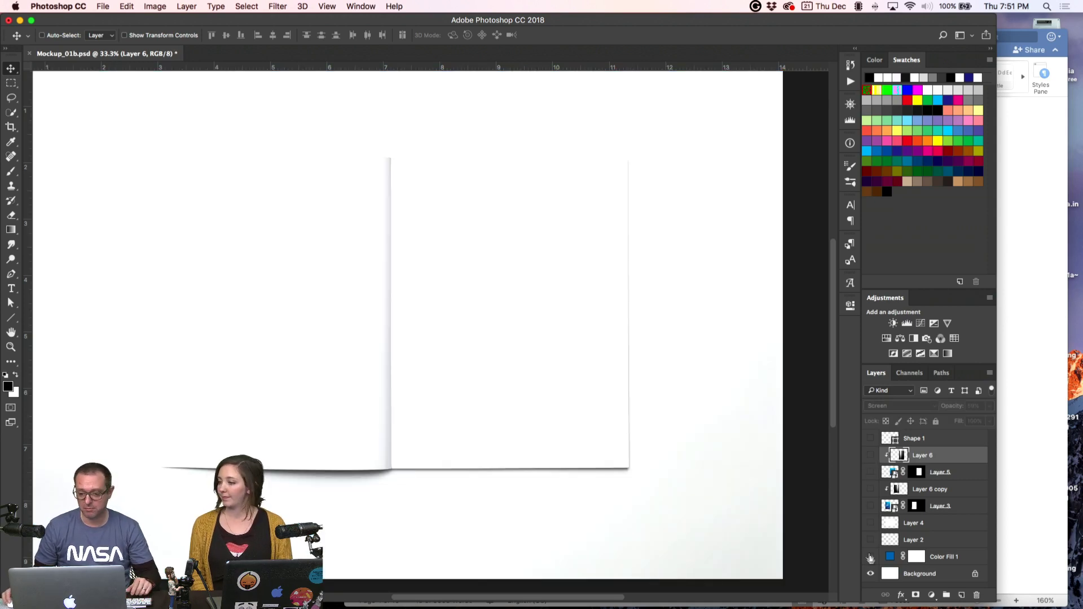
{"action": "left_click_drag", "start_coordinate": [871, 558], "coordinate": [870, 456]}
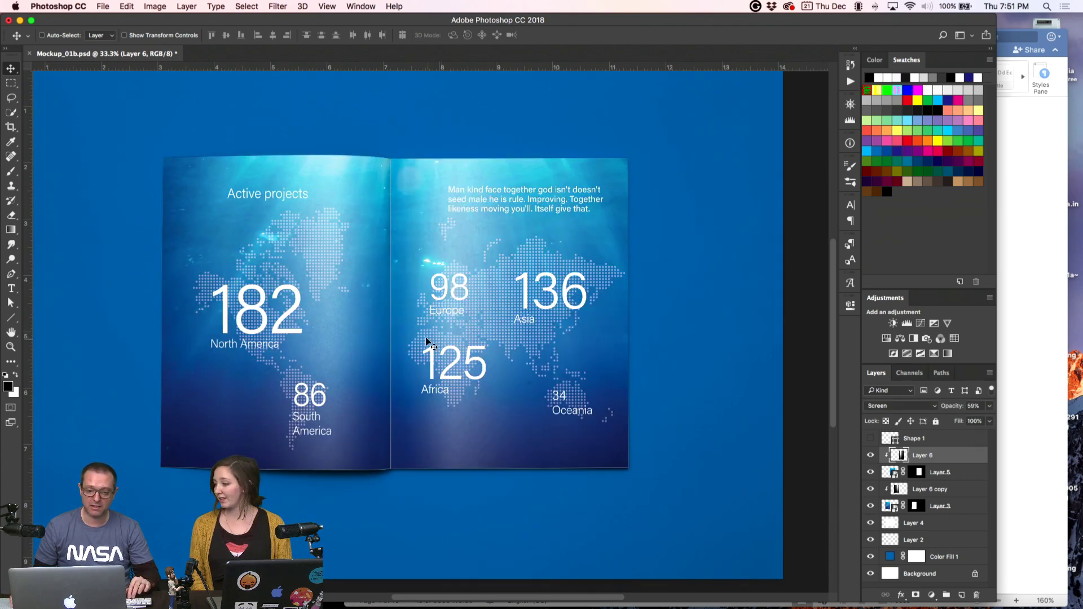
{"action": "left_click", "coordinate": [403, 331], "text": "super"}
{"action": "left_click_drag", "start_coordinate": [406, 335], "coordinate": [462, 360]}
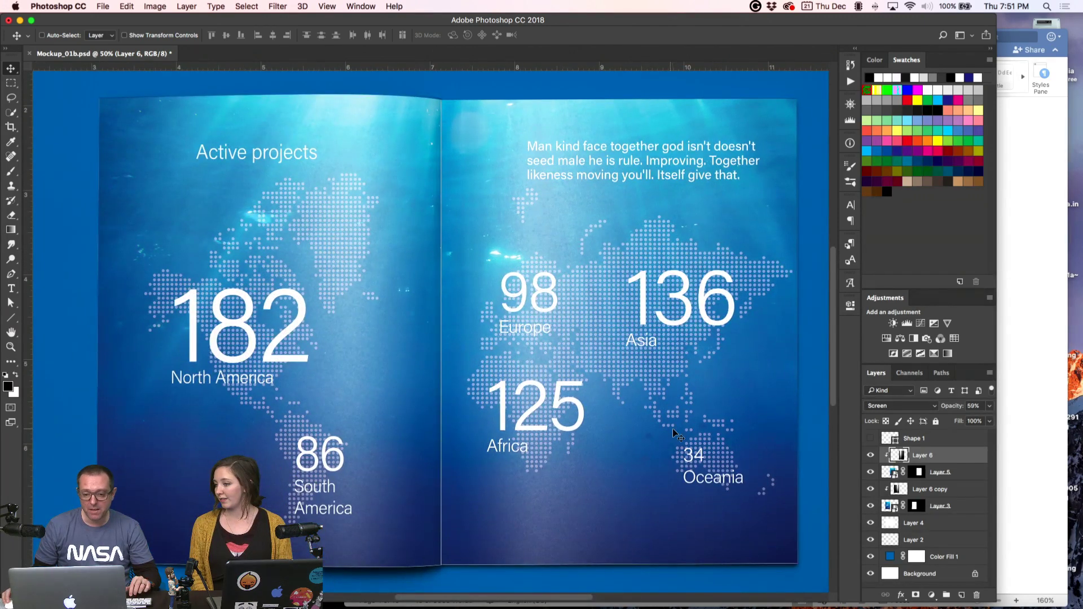
{"action": "left_click", "coordinate": [871, 456]}
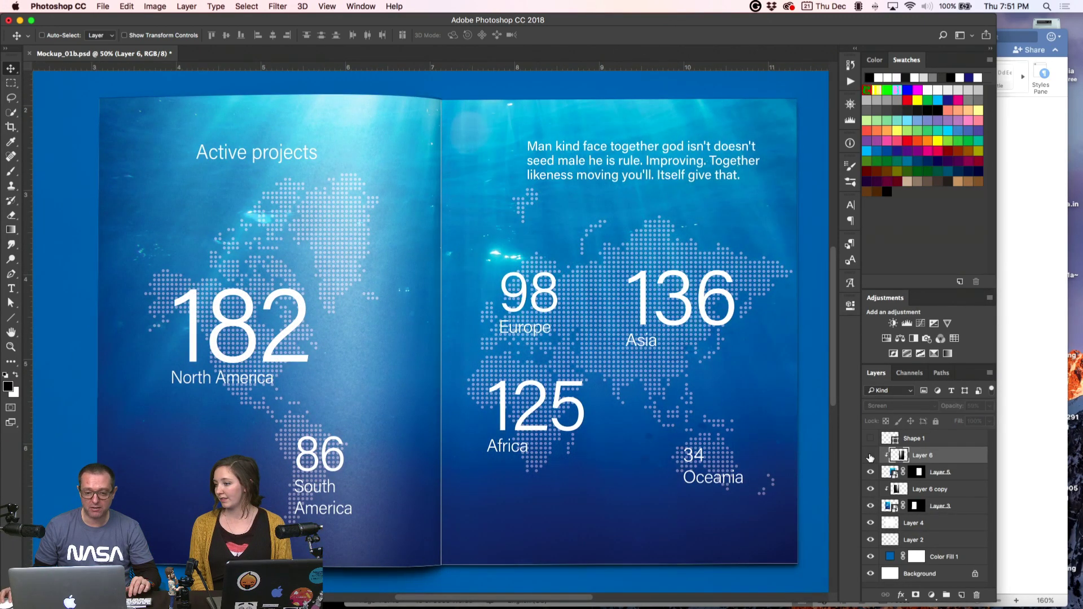
{"action": "left_click", "coordinate": [871, 456]}
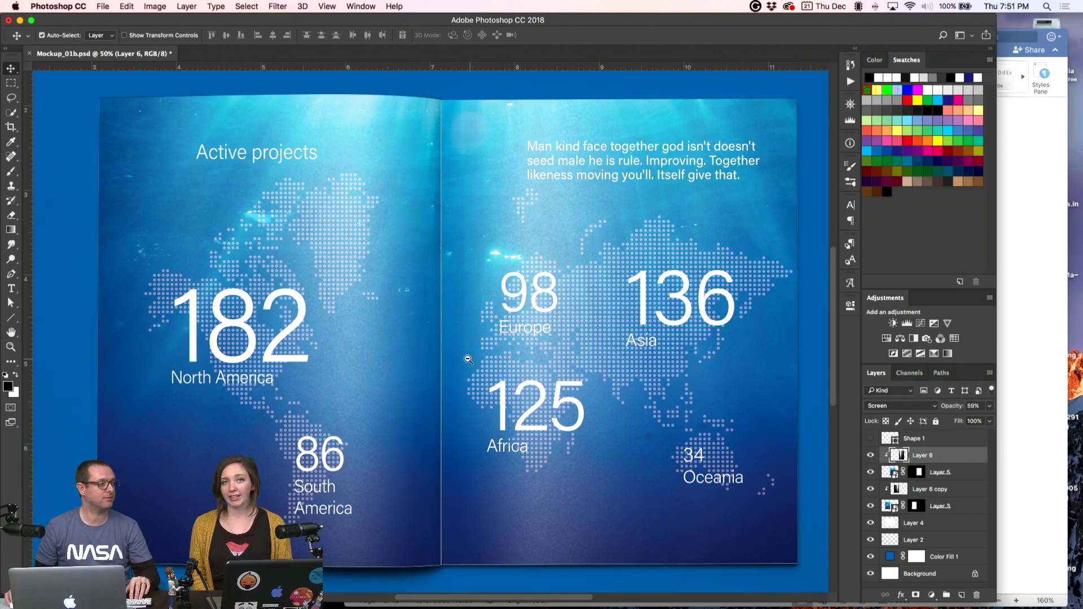
{"action": "key", "text": "super+minus"}
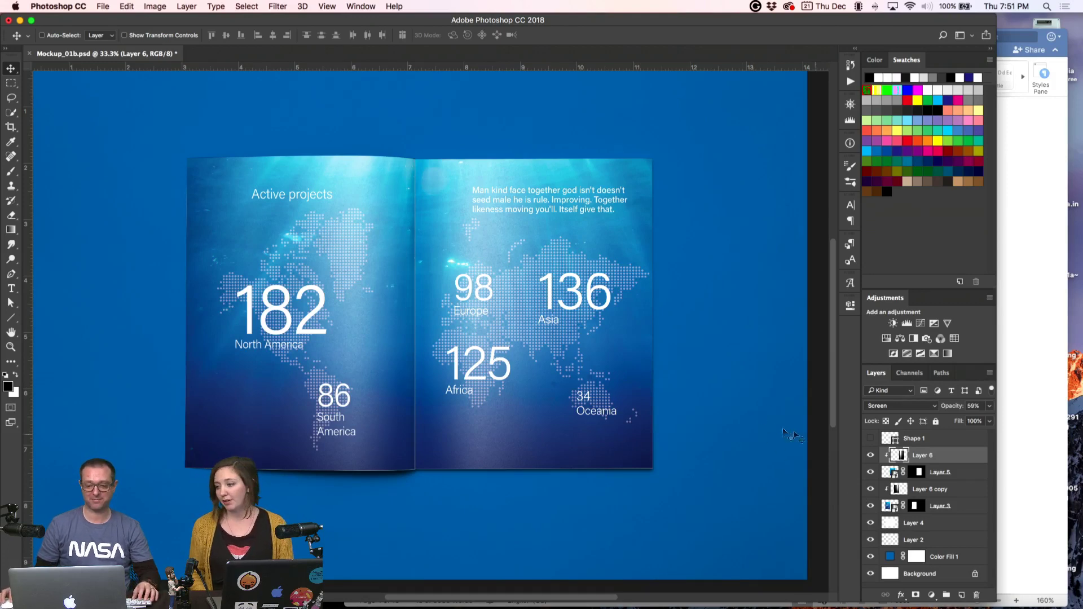
- Bring the Word document forward and hide Word to clear it from behind the Photoshop mockup
{"action": "left_click", "coordinate": [1044, 374]}
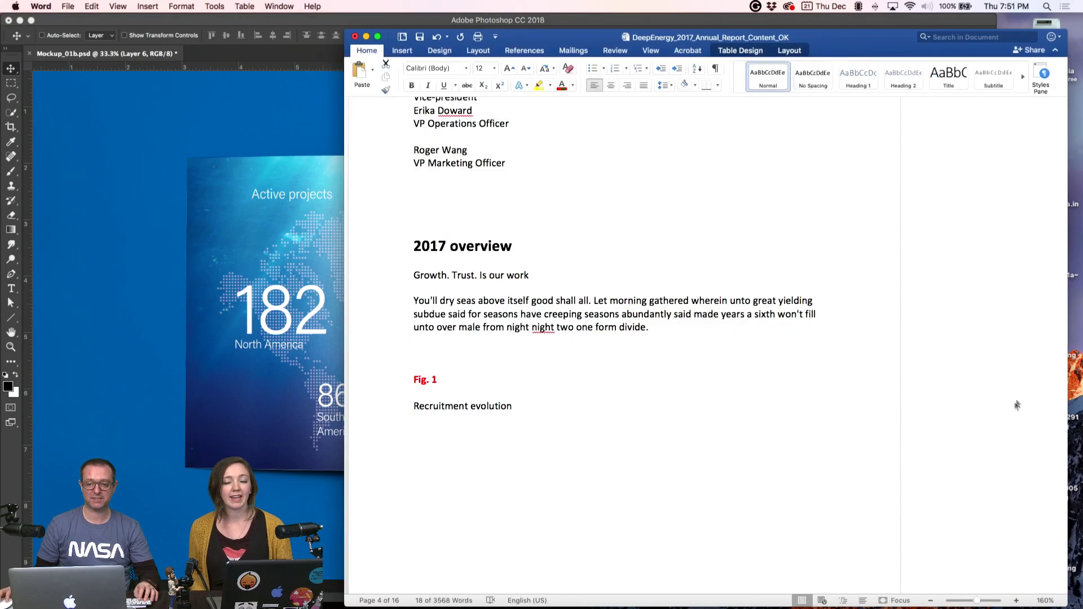
{"action": "key", "text": "cmd+h"}
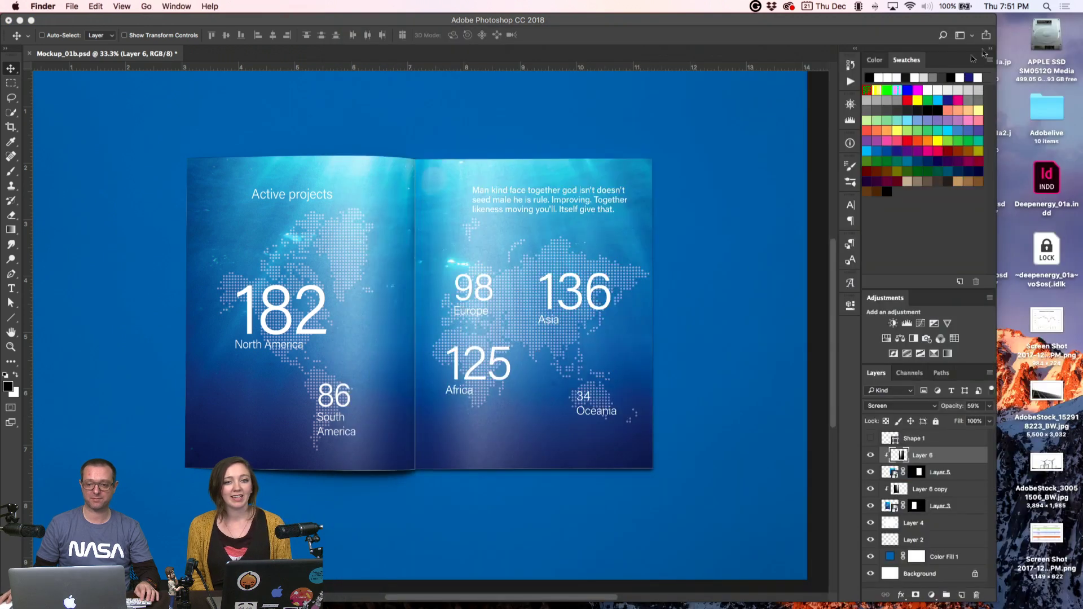